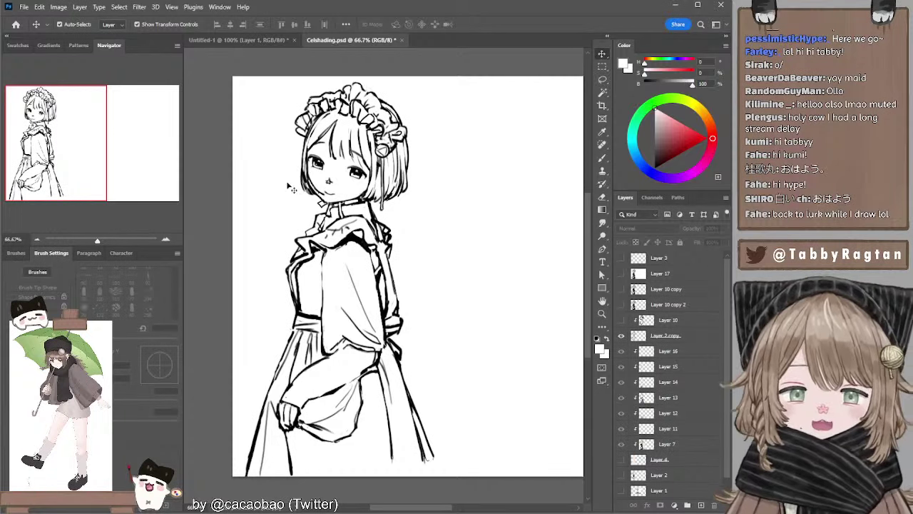
Handwrite the title "Cel-shading" in black on Layer 2 copy, in the blank area beside the maid's head.
click(642, 336)
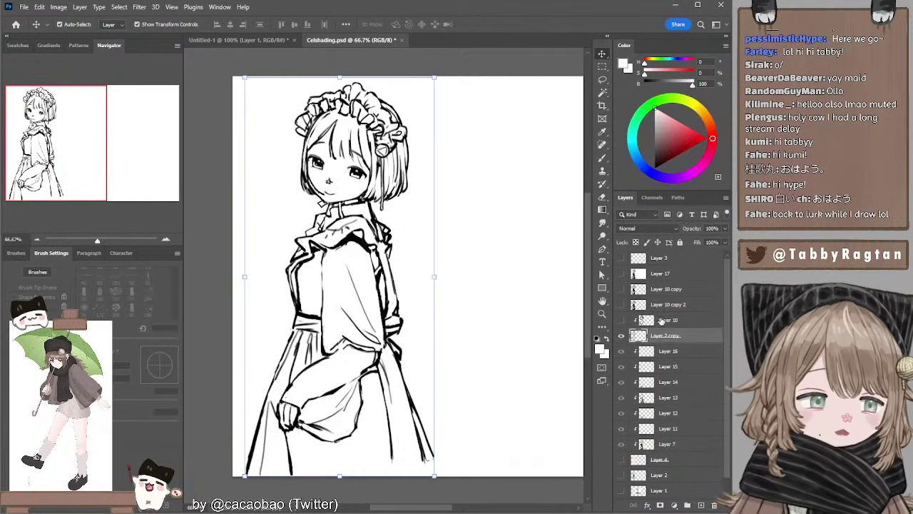
click(428, 80)
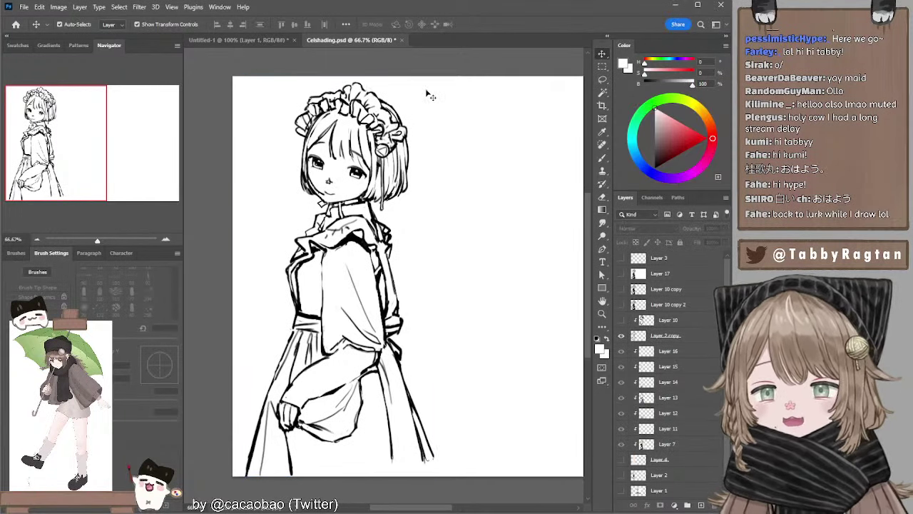
drag(430, 94, 386, 97)
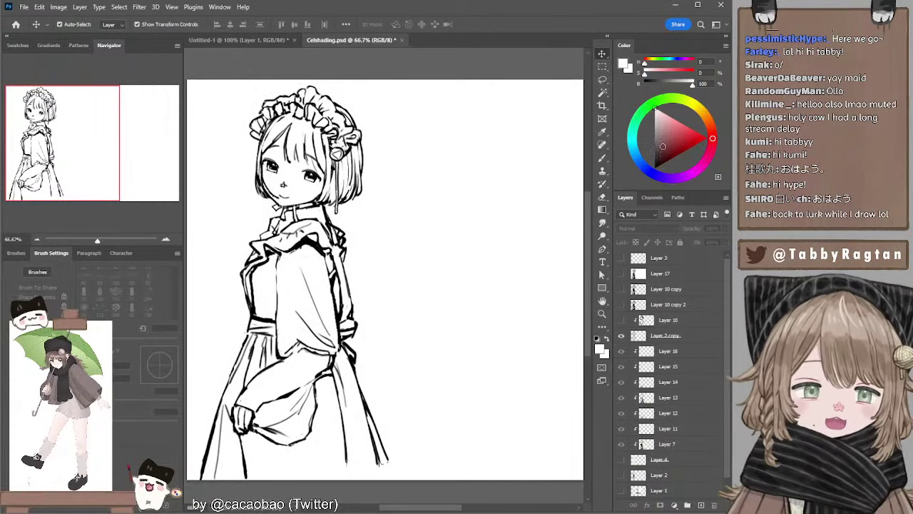
click(654, 168)
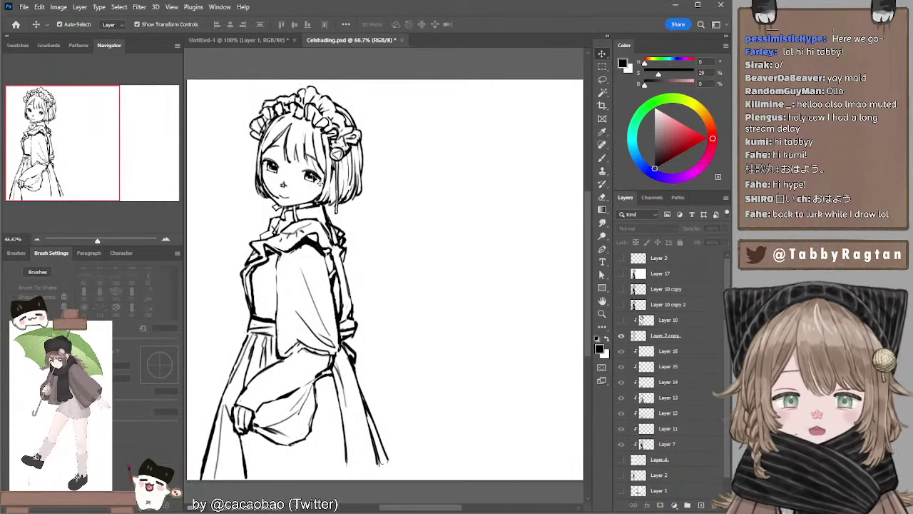
click(319, 179)
key(b)
mouse_move(417, 98)
mouse_down()
mouse_move(407, 112)
mouse_move(477, 113)
mouse_up()
mouse_move(485, 104)
mouse_down()
mouse_move(484, 113)
mouse_move(496, 111)
mouse_up()
drag(497, 96, 503, 111)
drag(510, 101, 519, 110)
mouse_move(532, 104)
mouse_down()
mouse_move(510, 110)
mouse_move(519, 110)
mouse_up()
key(ctrl+z)
key(ctrl+z)
drag(530, 102, 527, 126)
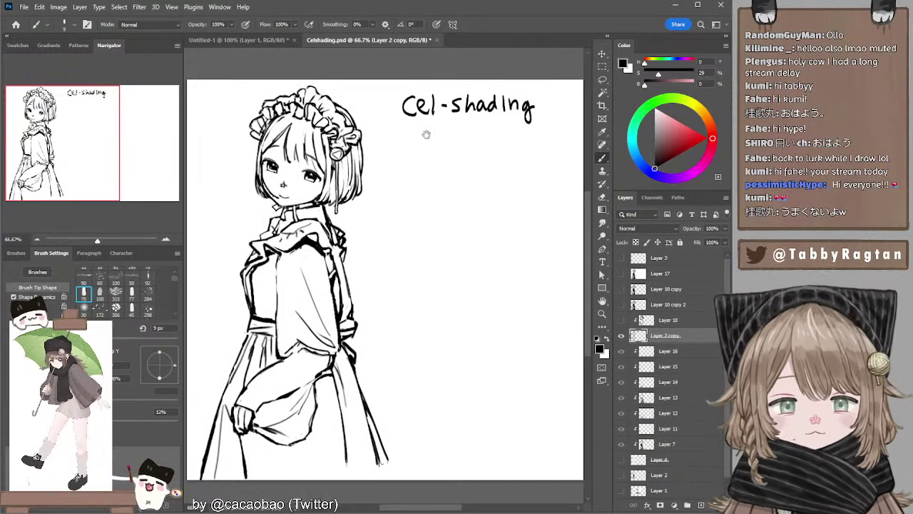
Erase a small gap in the "i" of the handwritten title with a 15 px eraser to separate its dot.
drag(426, 135, 436, 132)
key(e)
key(bracketleft)
key(bracketleft)
key(bracketleft)
key(bracketleft)
key(bracketleft)
key(bracketleft)
key(bracketleft)
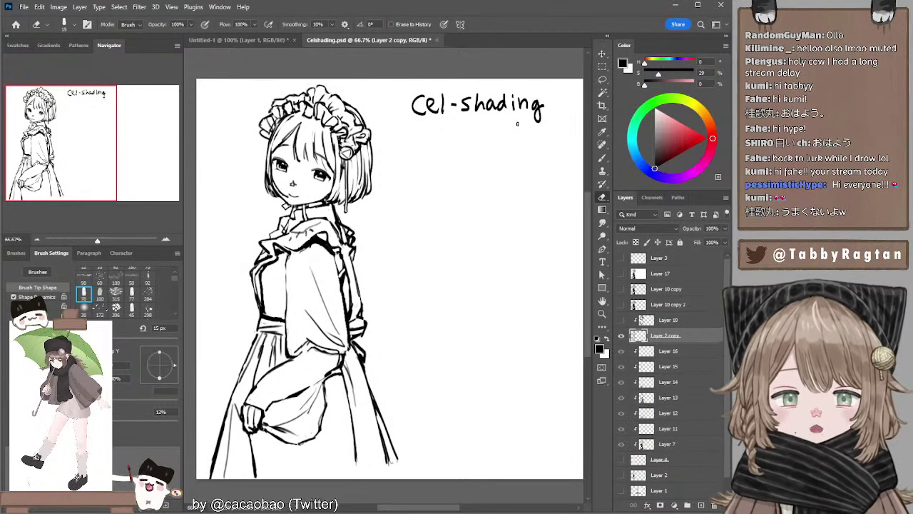
key(l)
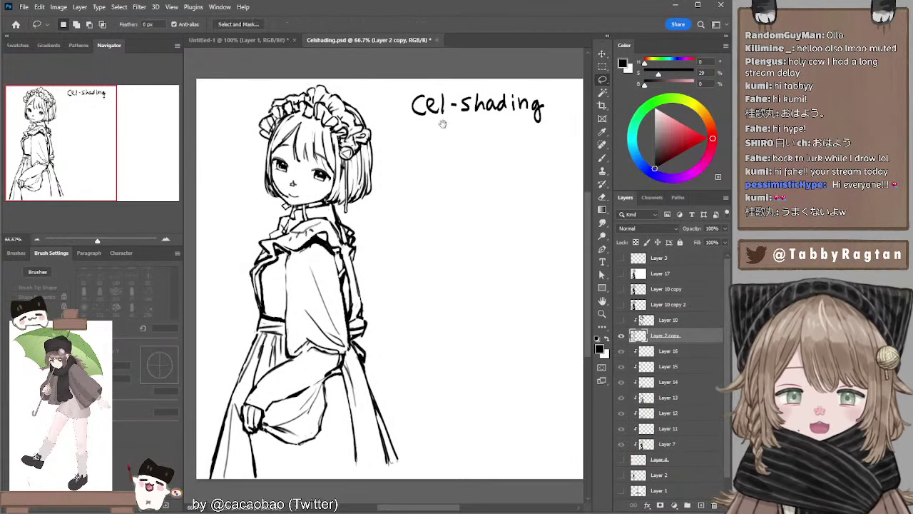
drag(443, 123, 447, 126)
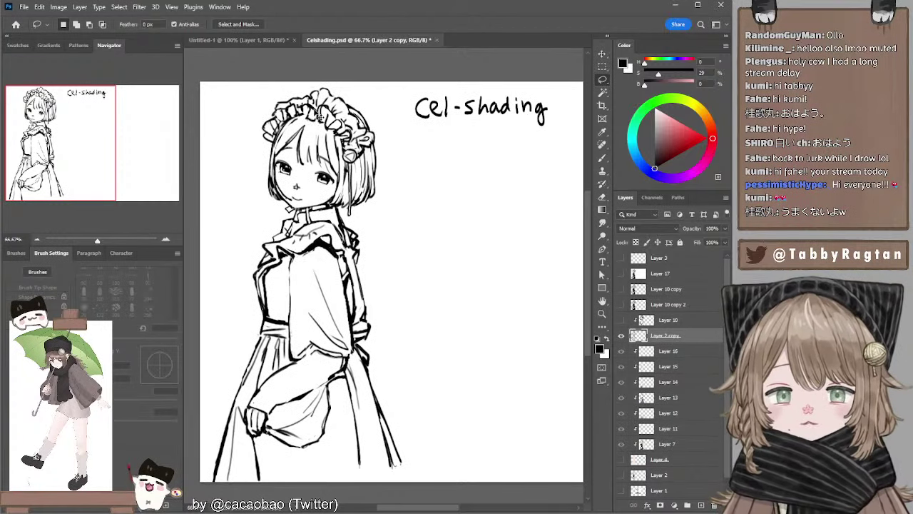
key(b)
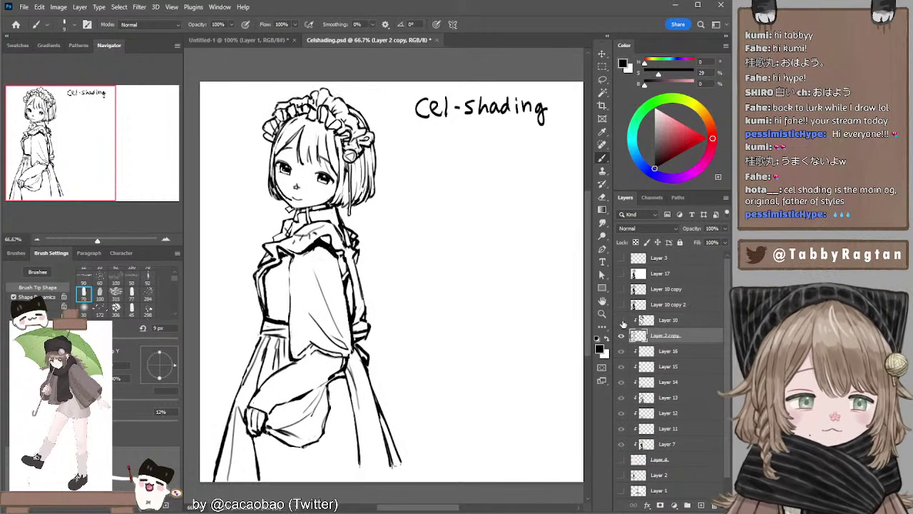
Duplicate Layer 4 directly beneath Layer 2 copy and make the duplicate visible.
click(648, 353)
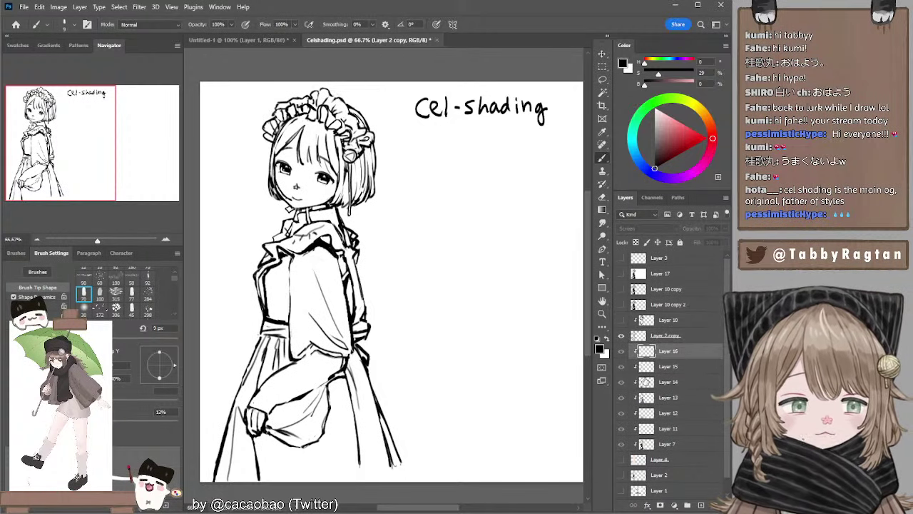
click(649, 450)
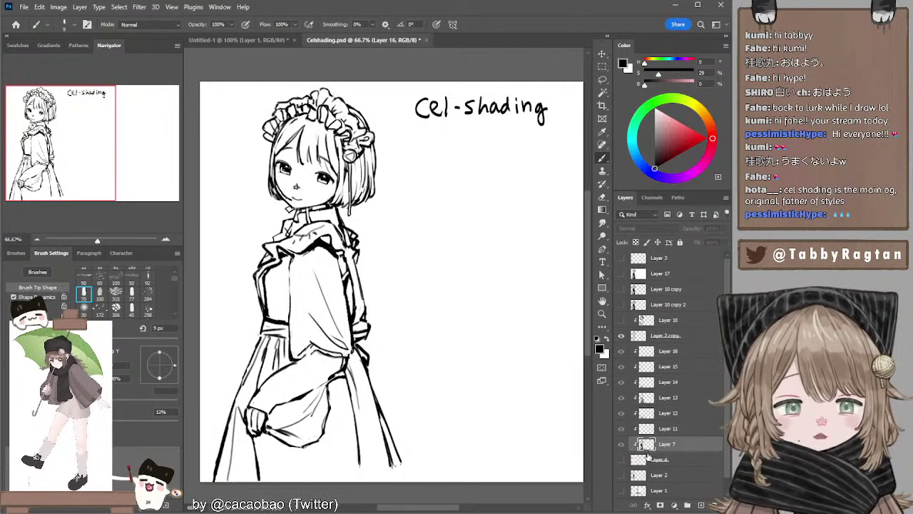
click(646, 351)
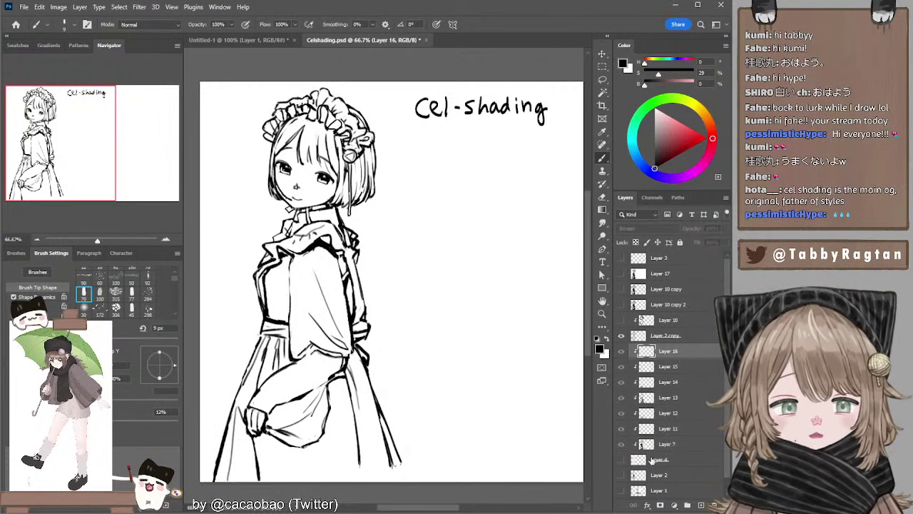
shift+click(651, 459)
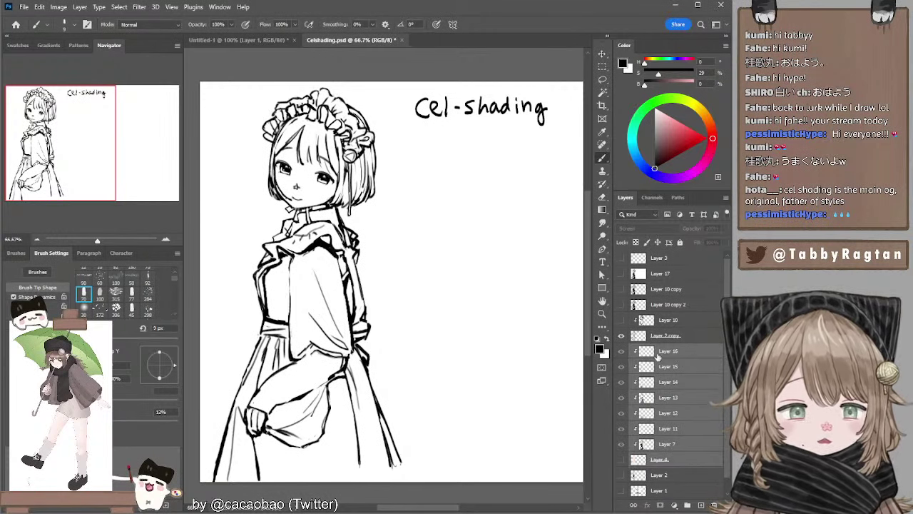
click(664, 460)
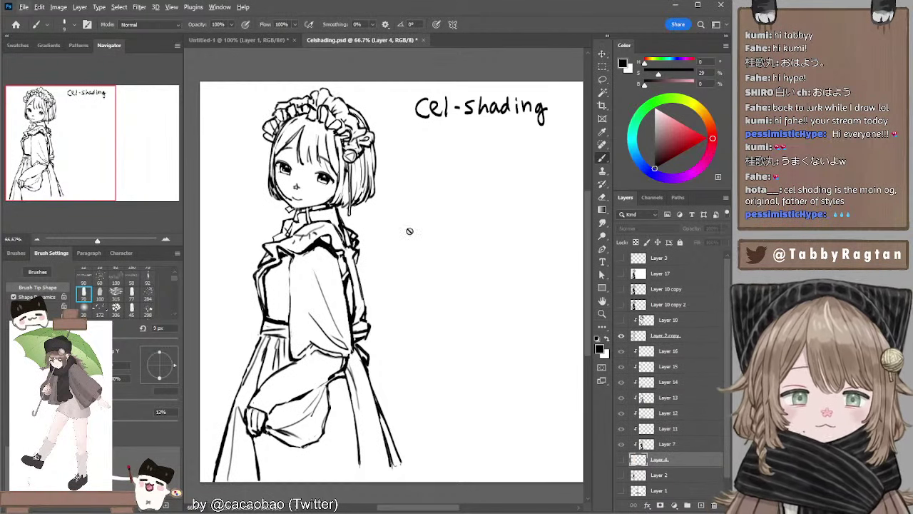
drag(409, 264, 425, 261)
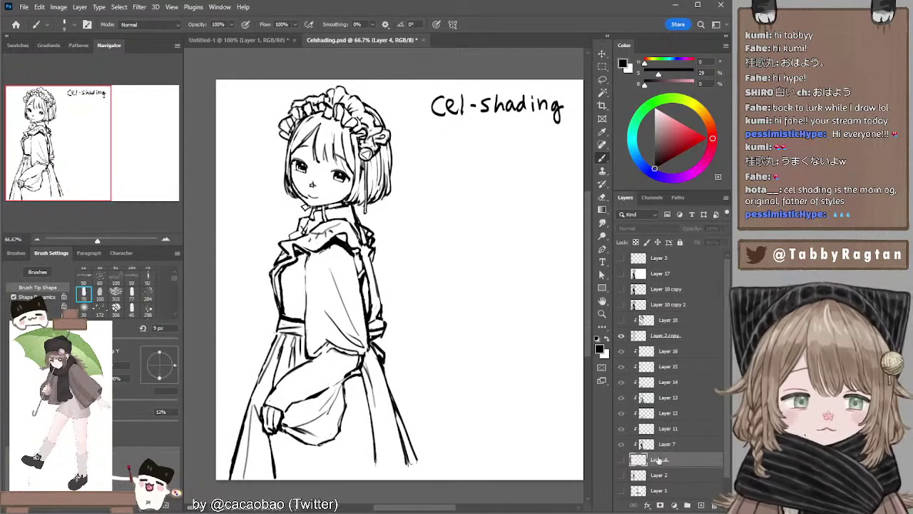
drag(658, 460, 664, 345)
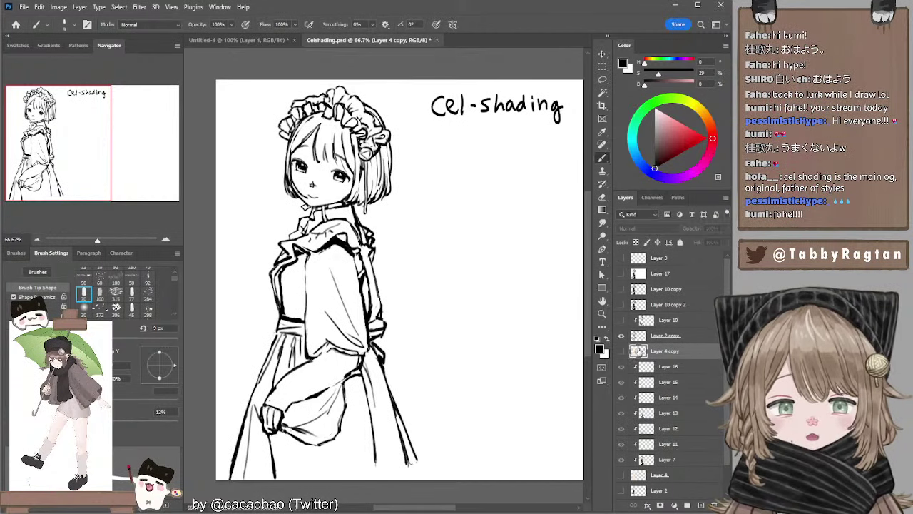
click(621, 351)
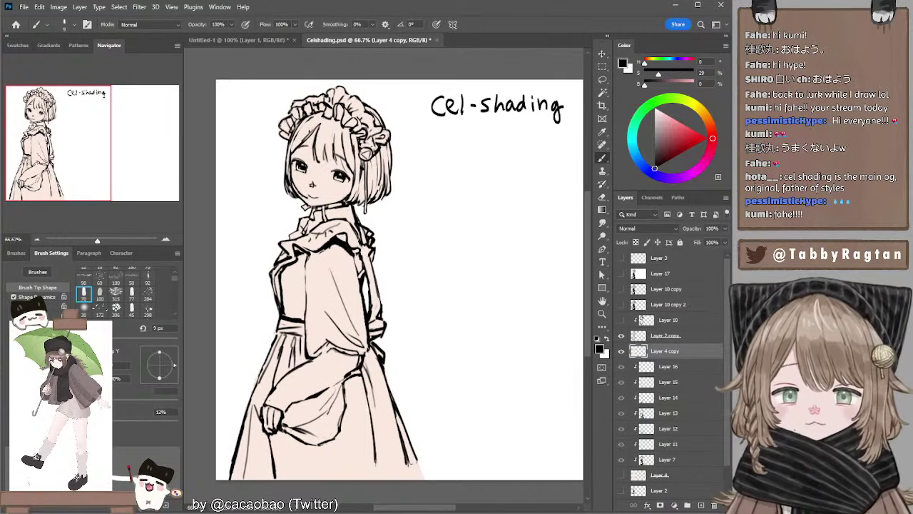
Sample the pale skin-tone base colour from the maid's bangs and set the brush size to 25 px.
alt+click(308, 128)
key(bracketright)
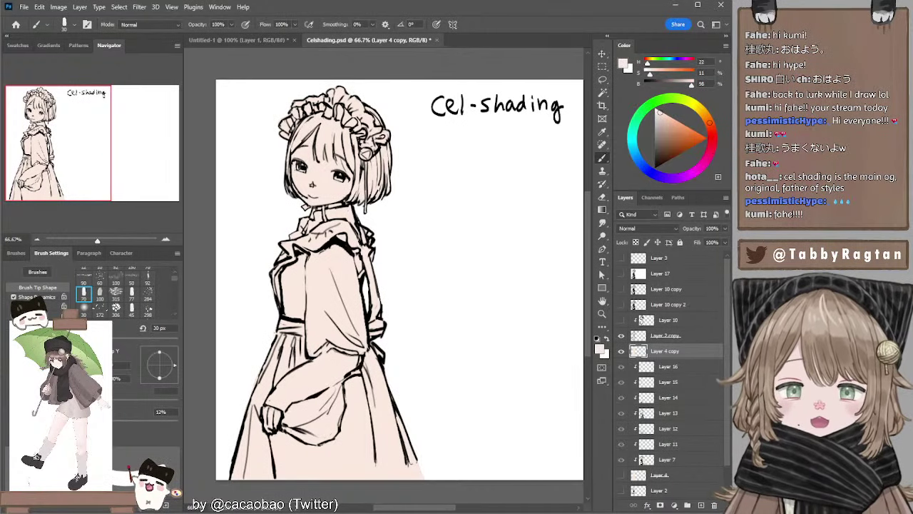
key(bracketright)
key(bracketright)
key(bracketright)
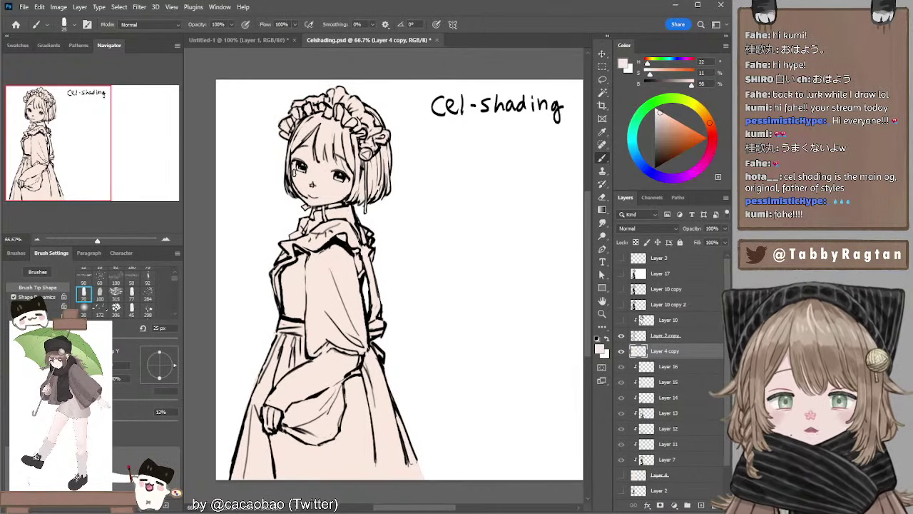
alt+click(306, 129)
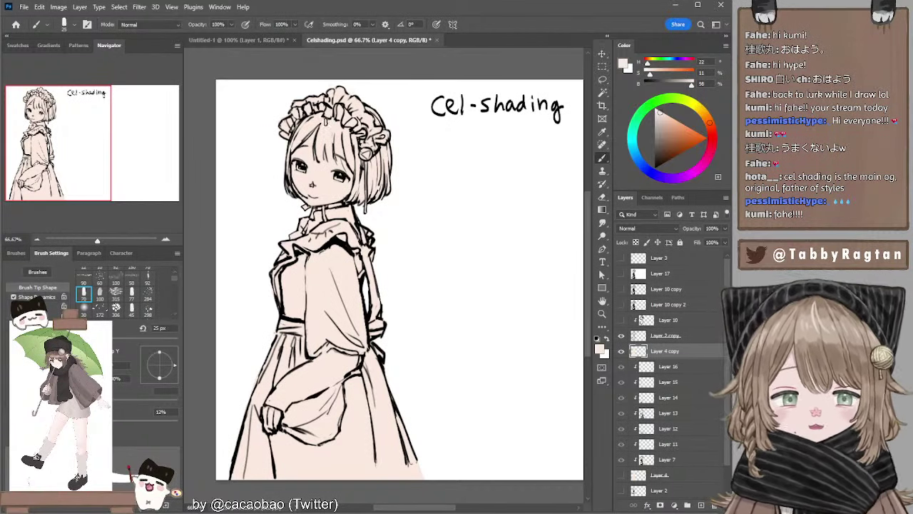
Show the original Layer 4 with its clipped colour layers and hide Layer 4 copy to view the finished example.
click(652, 368)
click(648, 463)
click(621, 475)
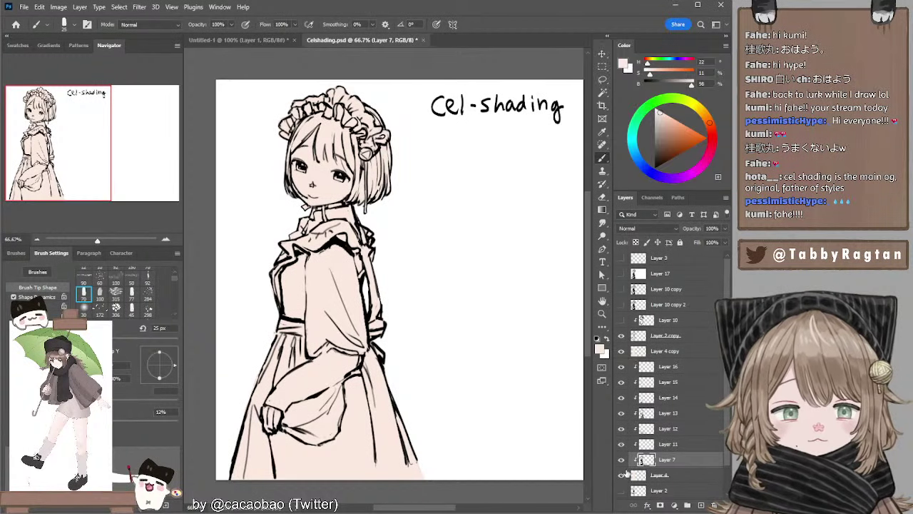
click(622, 351)
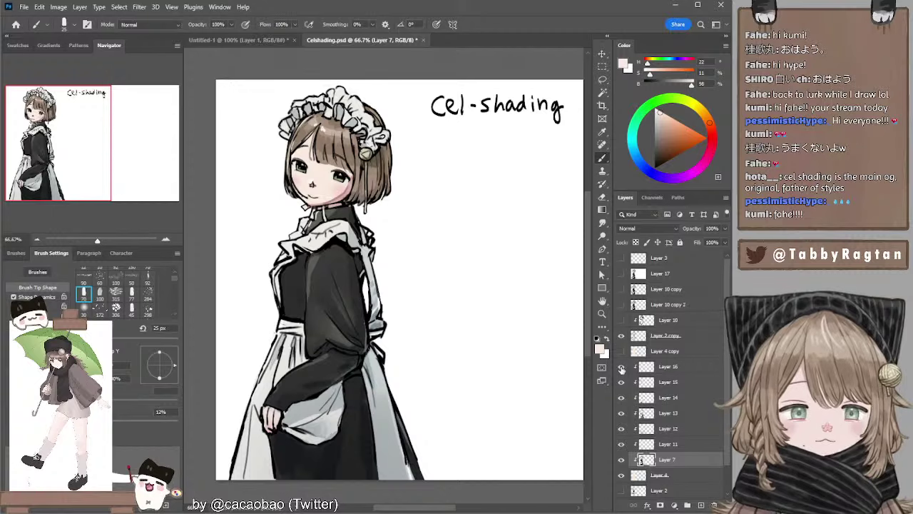
Hide Layers 16 through 11 so that only the flat colours of Layer 7 show on the base.
click(642, 368)
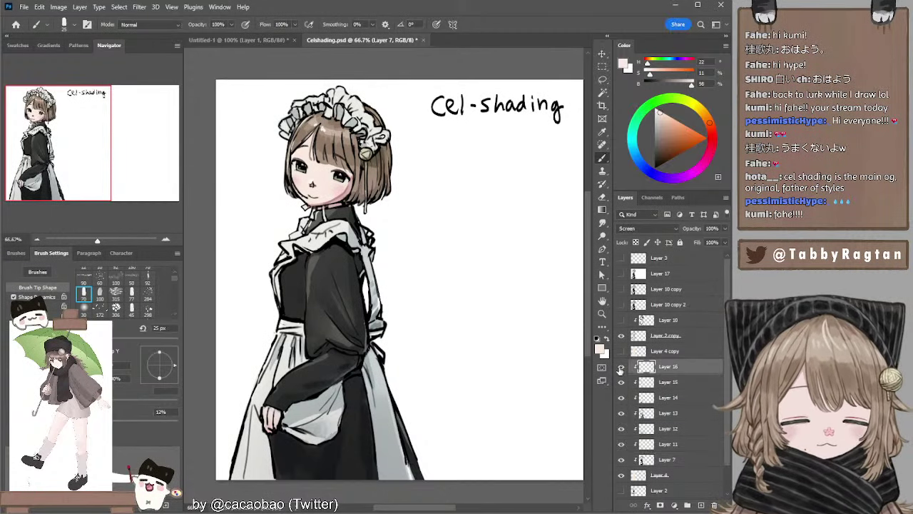
drag(622, 368, 621, 445)
click(640, 459)
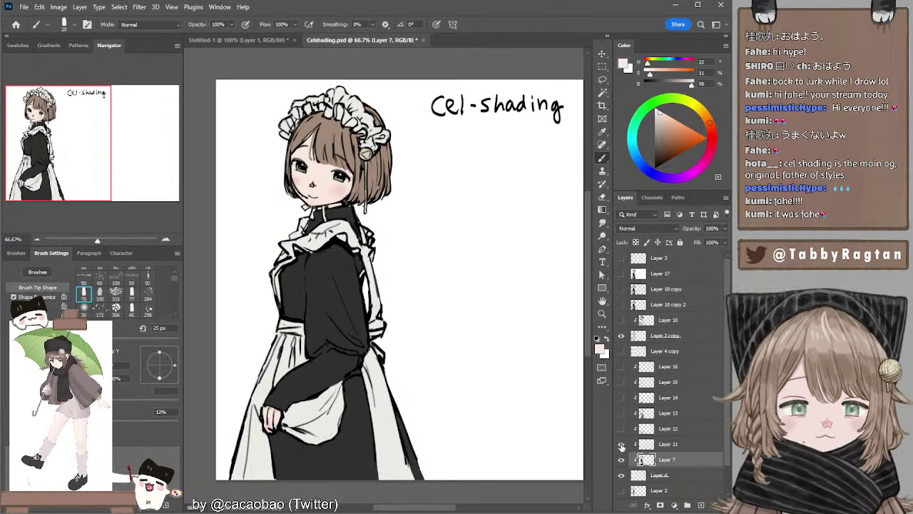
Show the shading layers one at a time from Layer 11 up to Layer 16, checking the blend settings of Layers 13, 14 and 15.
click(621, 445)
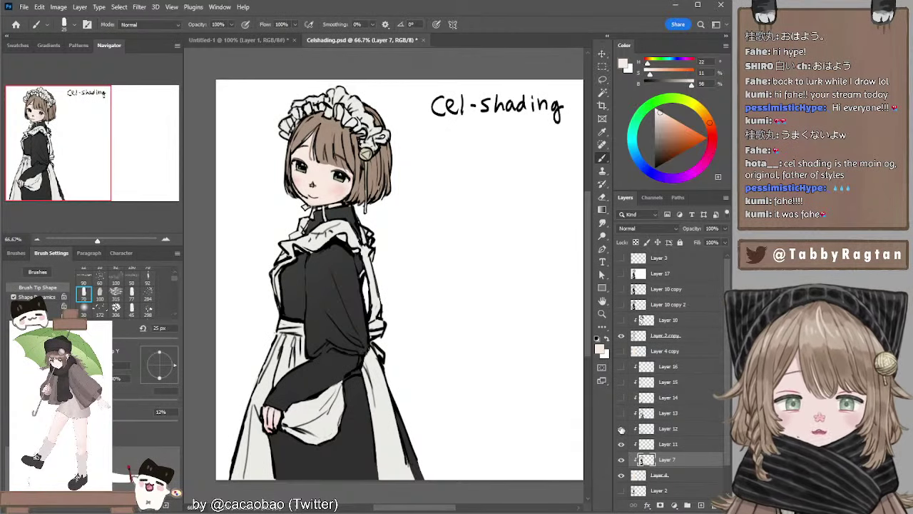
click(621, 428)
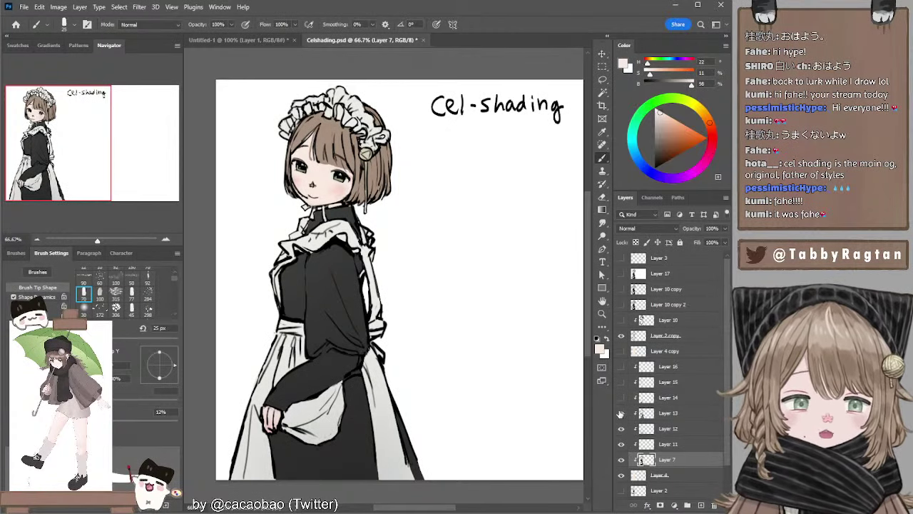
click(621, 413)
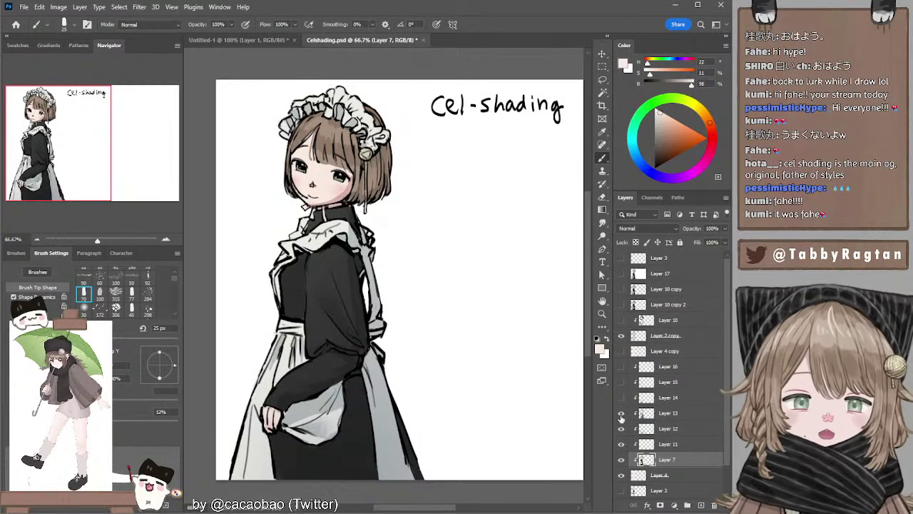
click(634, 414)
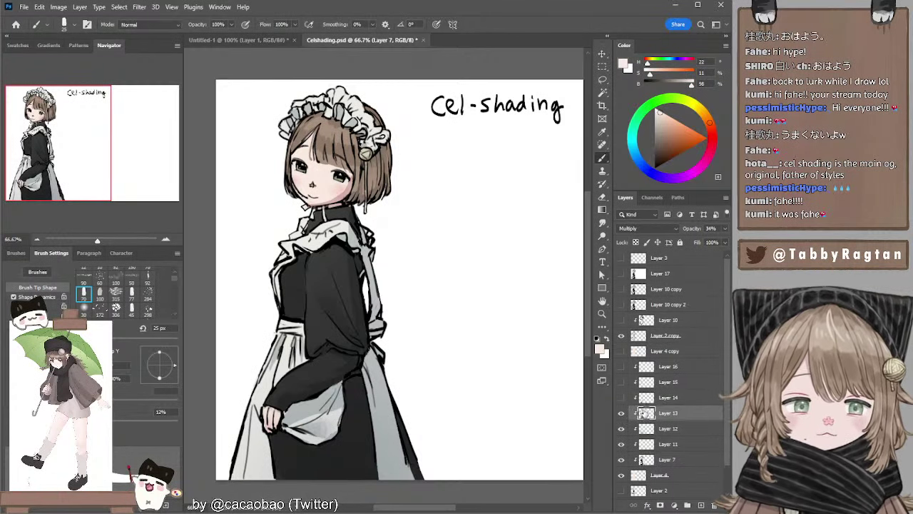
click(621, 398)
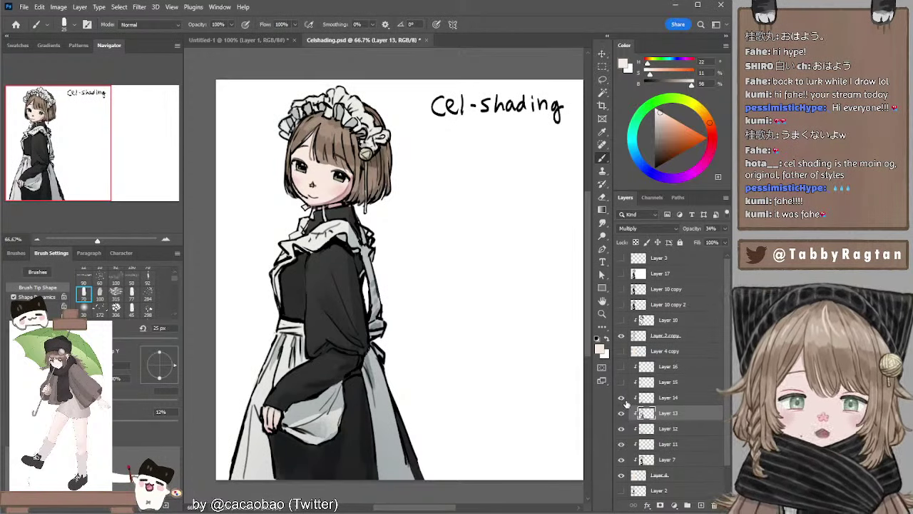
click(647, 398)
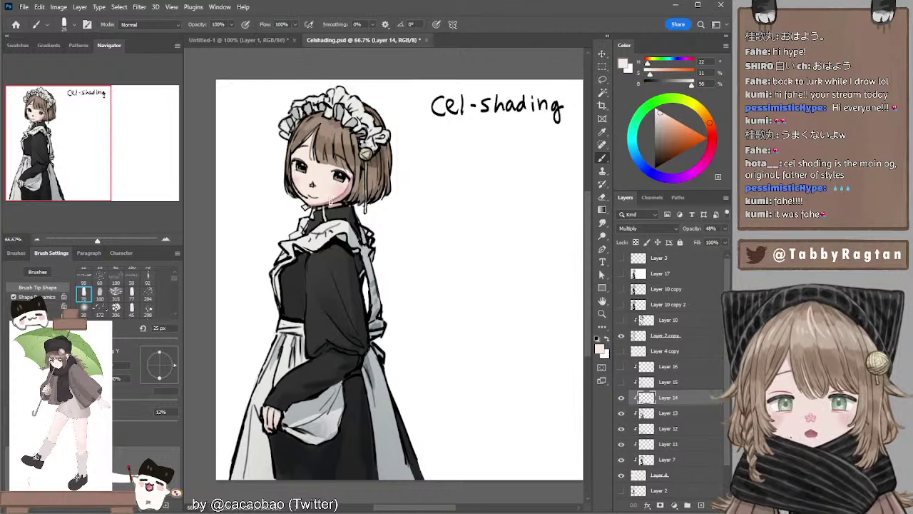
click(621, 382)
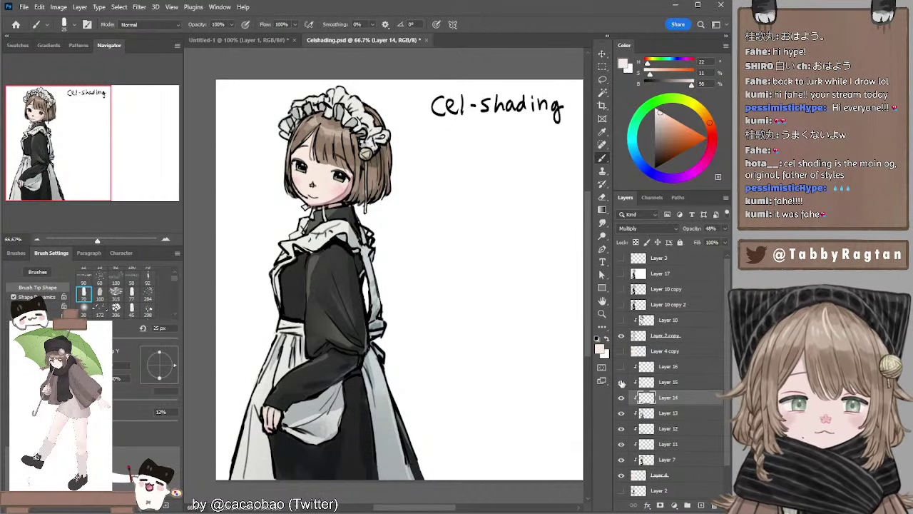
click(646, 383)
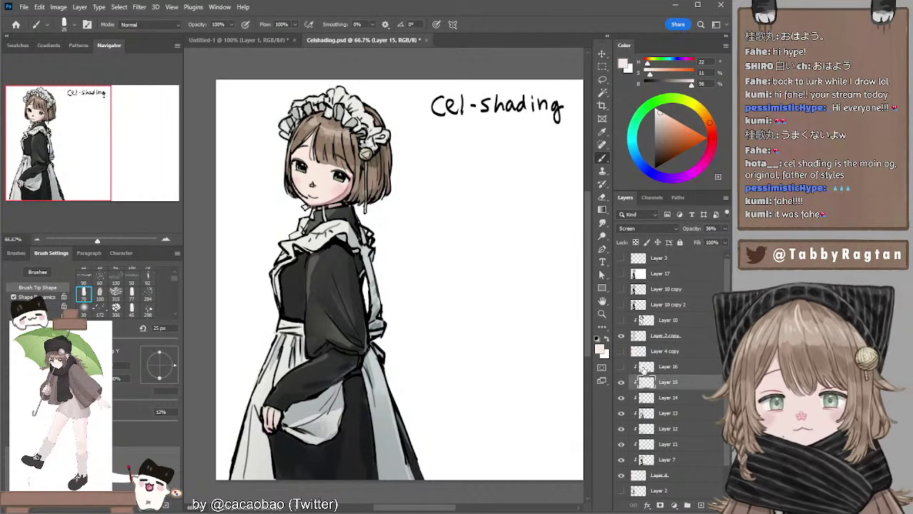
click(622, 366)
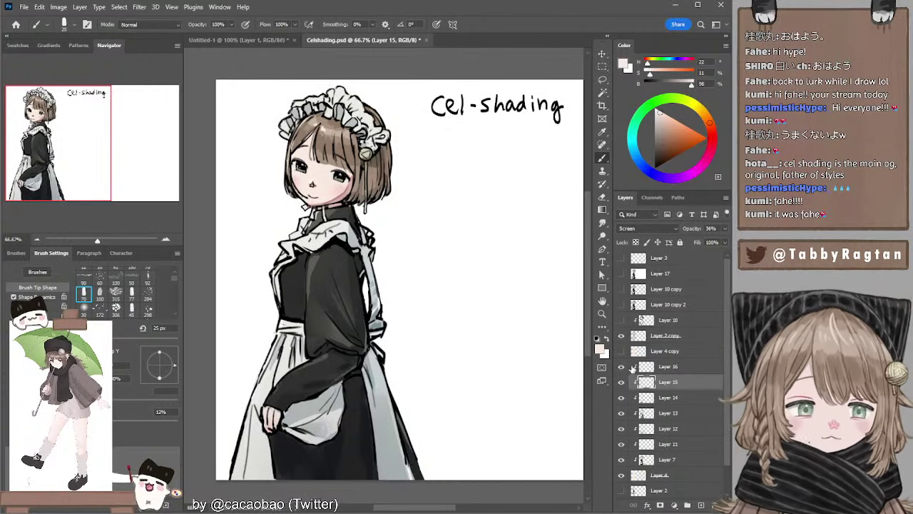
Hide all example layers from Layer 16 down to Layer 4, and show Layer 4 copy as the active base layer.
drag(622, 366, 621, 475)
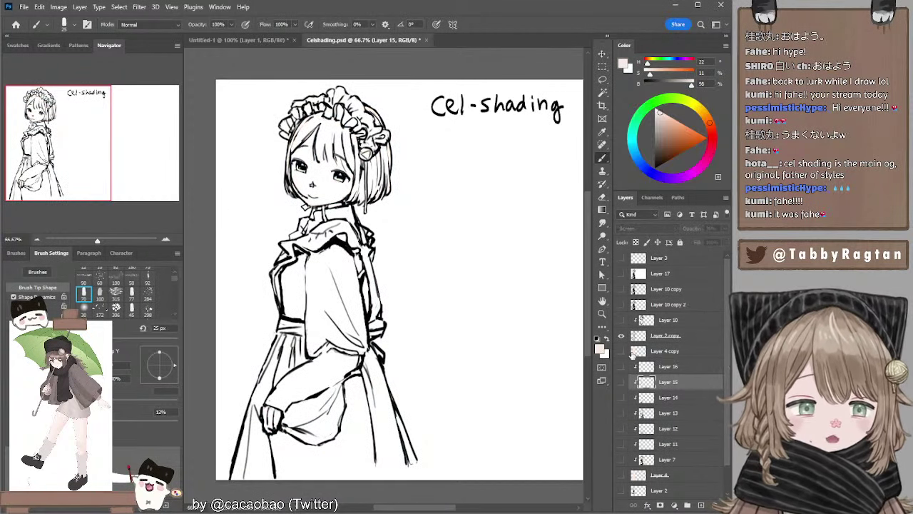
click(640, 352)
click(621, 351)
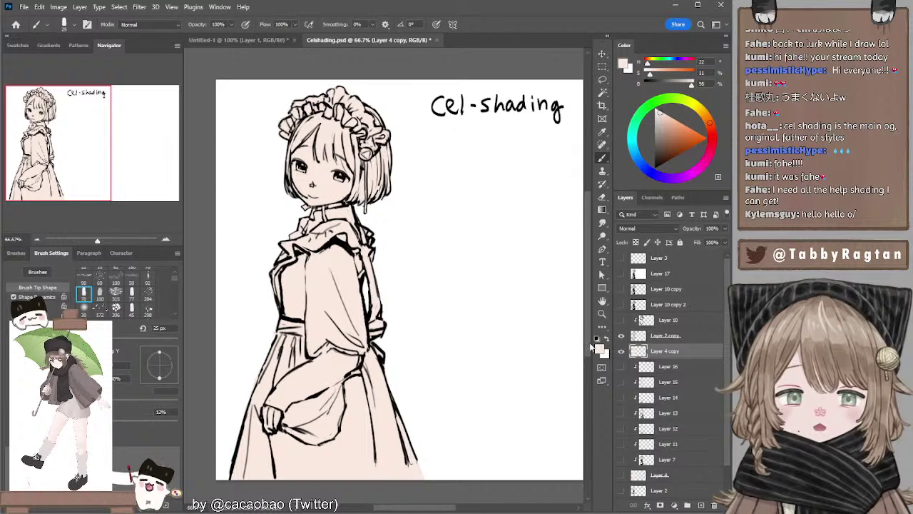
Fill the silhouette on Layer 4 copy with a muted brown of hue 22, saturation 22% and brightness 57%.
ctrl+click(638, 351)
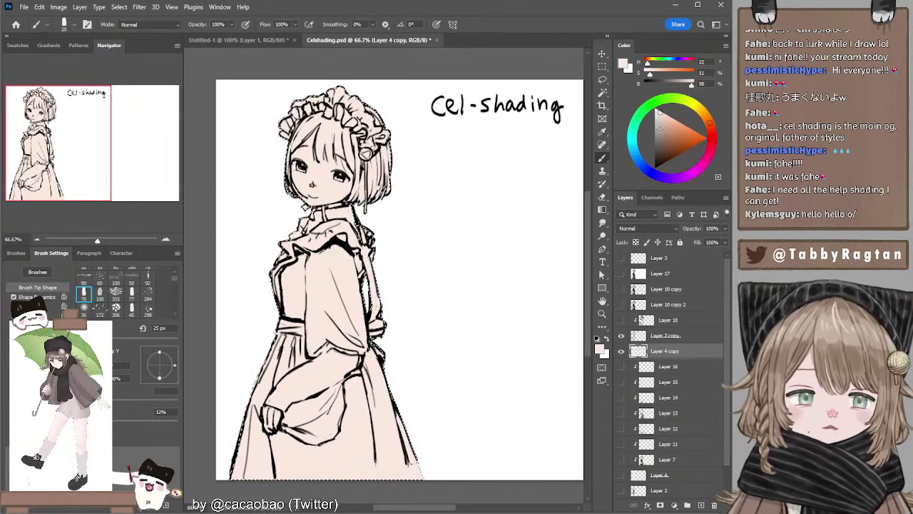
drag(659, 140, 661, 137)
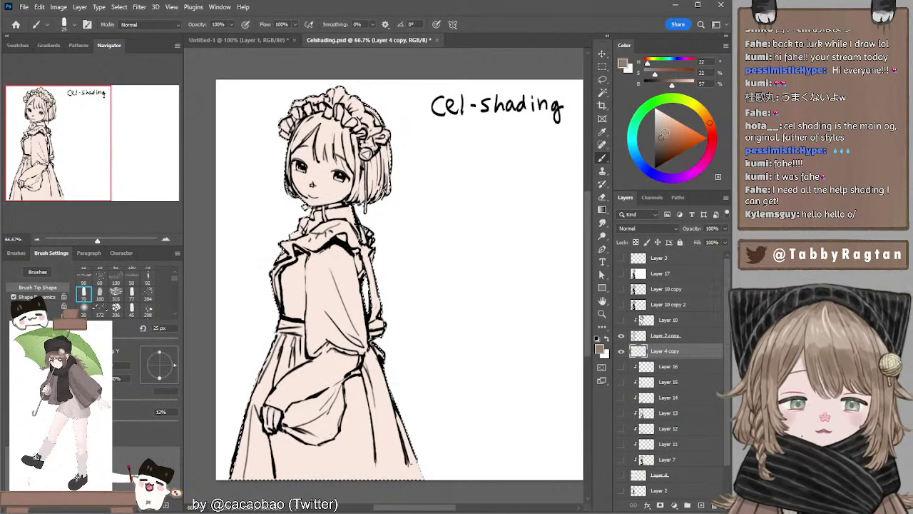
key(alt+BackSpace)
key(ctrl+d)
key(l)
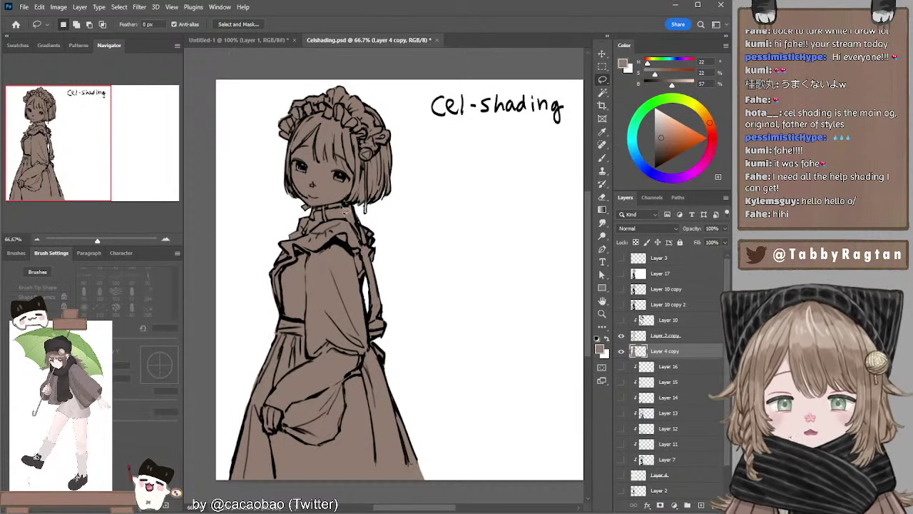
Restore the pale skin tone across the silhouette on Layer 4 copy and clear the selection.
mouse_move(413, 206)
mouse_down()
mouse_move(428, 210)
mouse_move(421, 201)
mouse_up()
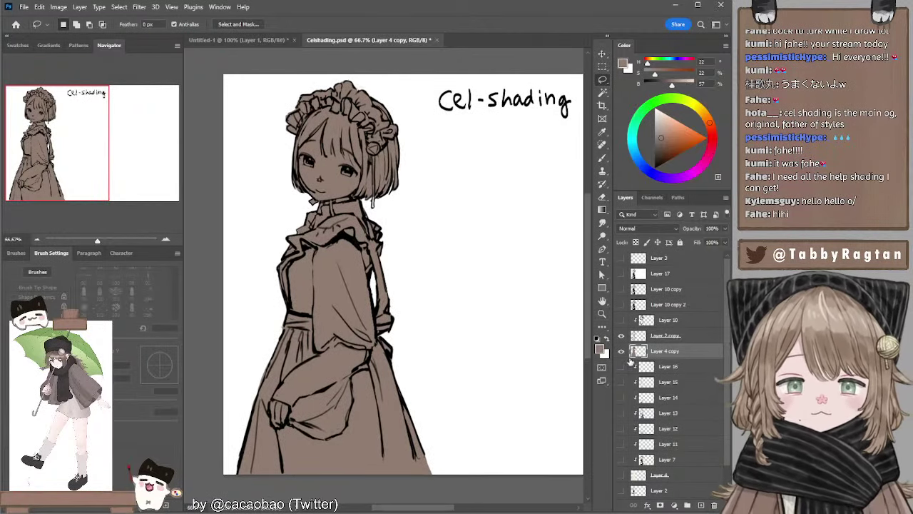
ctrl+click(638, 352)
key(ctrl+BackSpace)
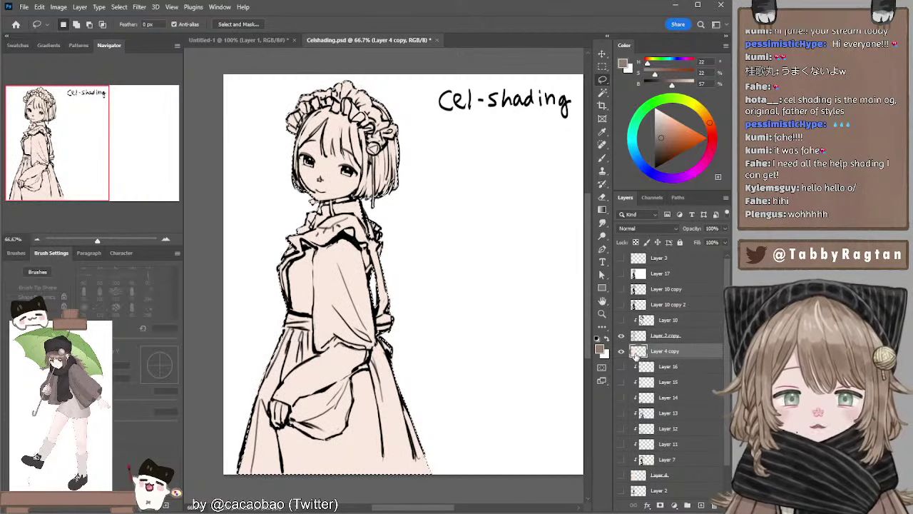
key(ctrl+d)
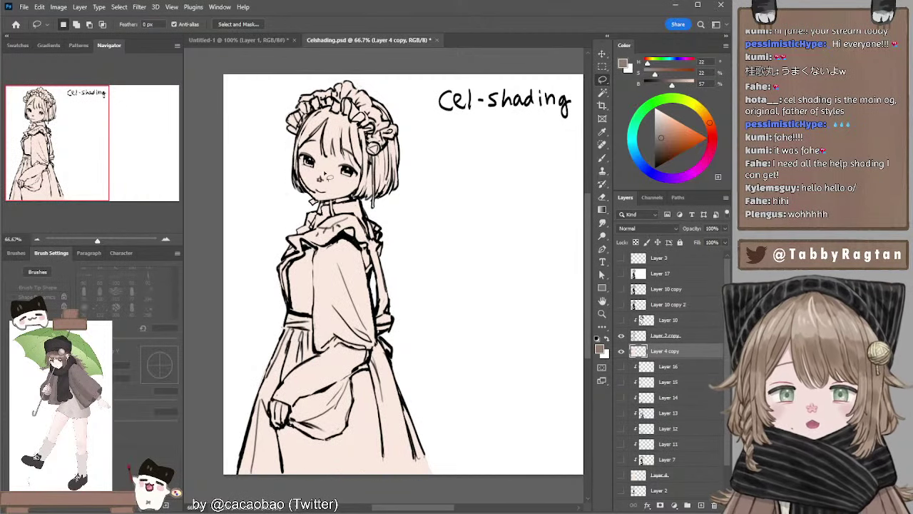
Add a new layer above Layer 4 copy and clip it to that base layer.
click(701, 505)
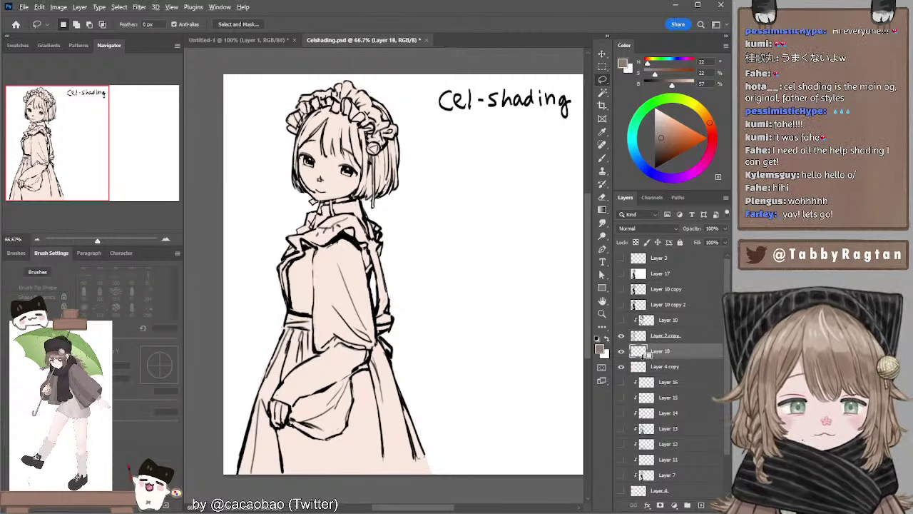
alt+click(642, 357)
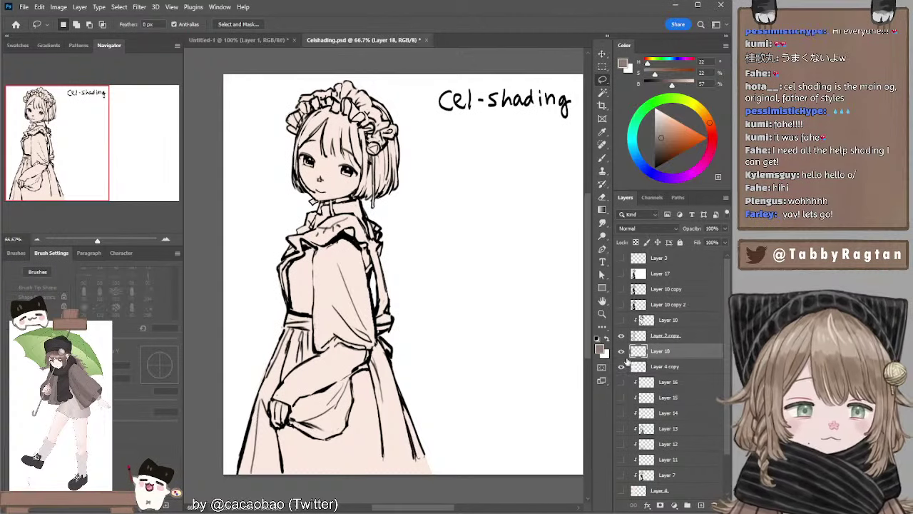
alt+click(654, 358)
click(655, 358)
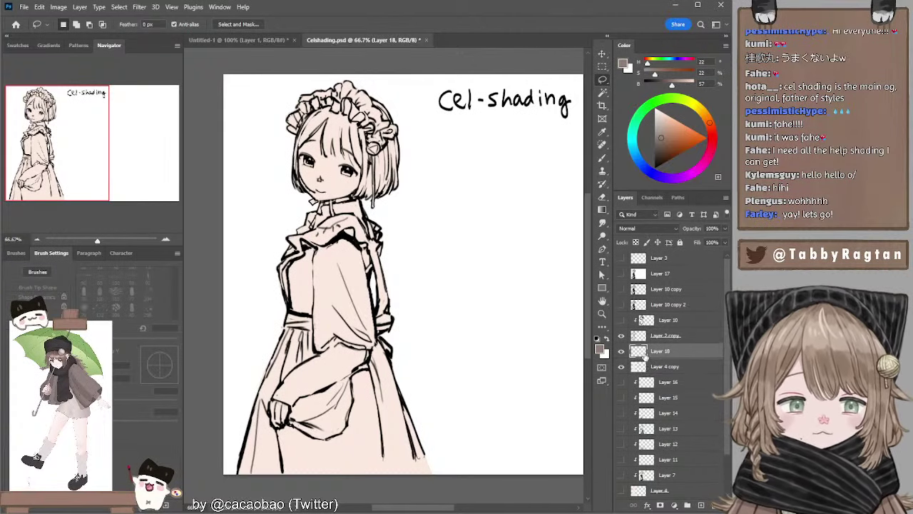
click(644, 368)
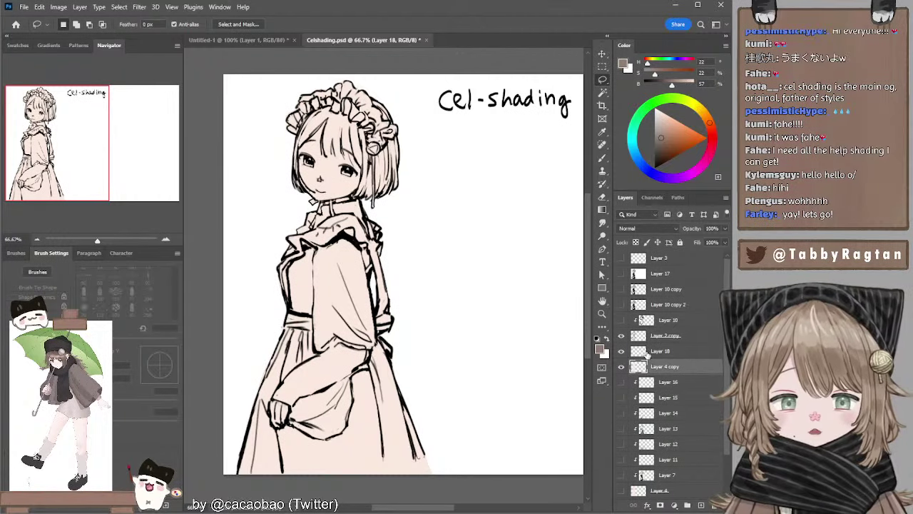
click(646, 353)
click(649, 367)
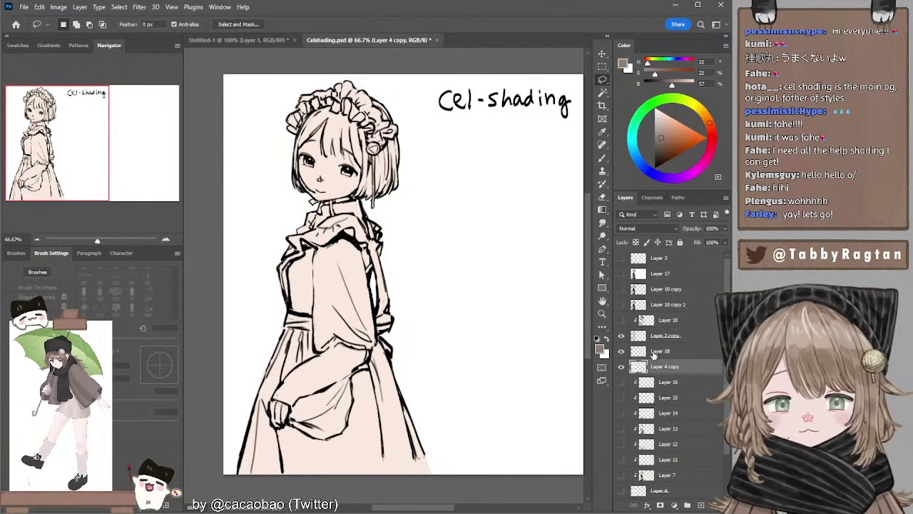
click(652, 353)
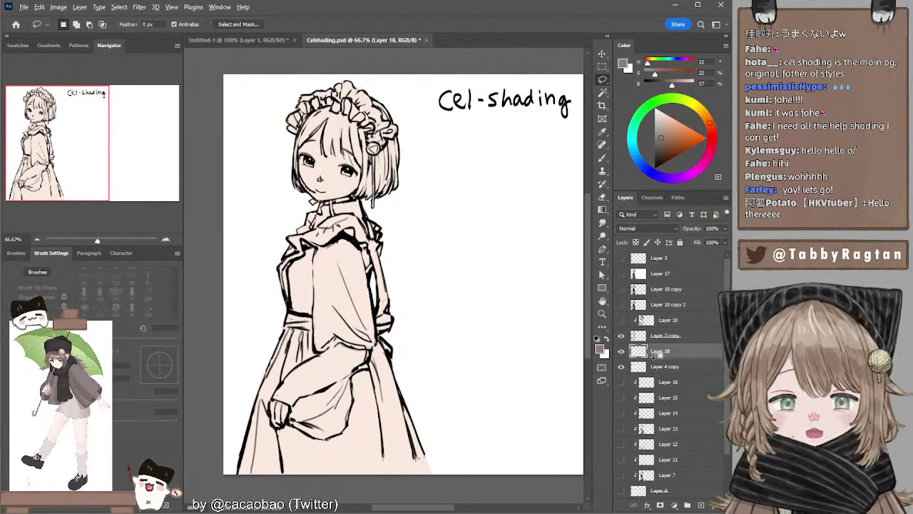
alt+click(651, 357)
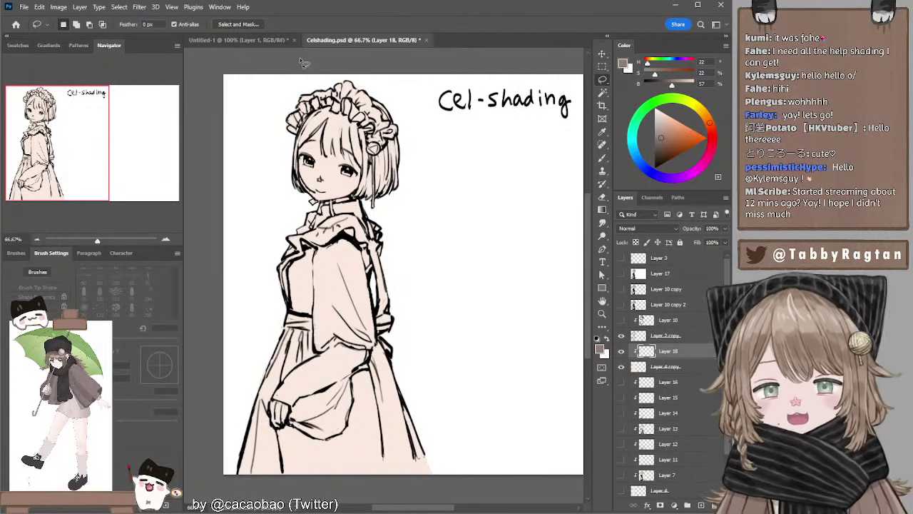
Paint the maid's hair on the clipped layer in flat brown with hue 22, saturation 23% and brightness 68%.
key(b)
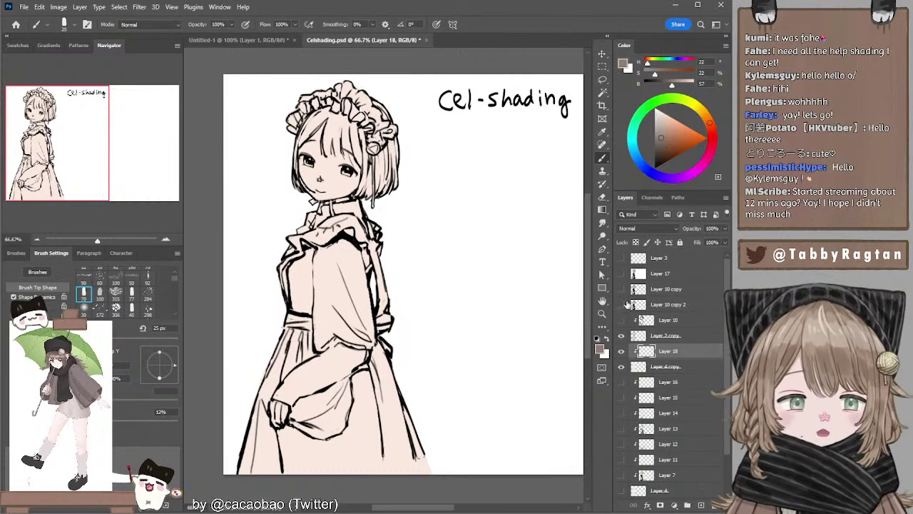
drag(664, 135, 663, 132)
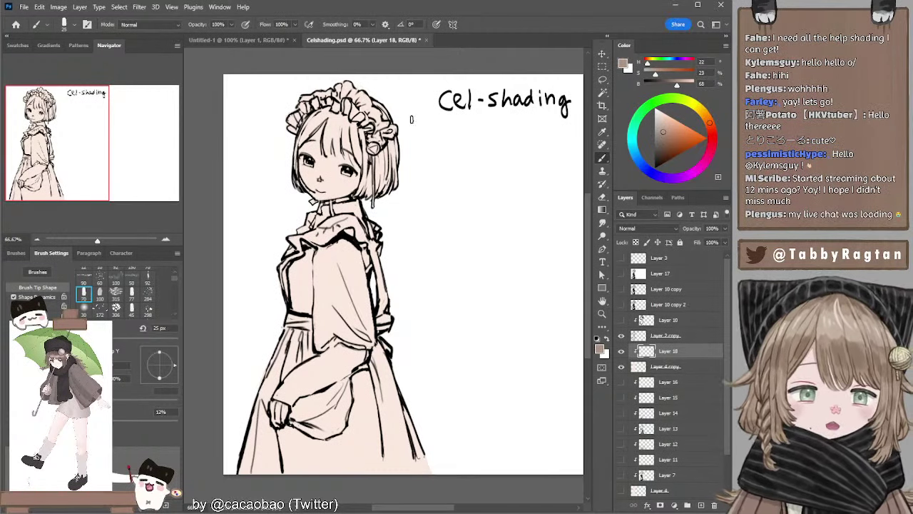
key(])
key(])
key(])
mouse_move(326, 146)
mouse_down()
mouse_move(327, 117)
mouse_move(327, 147)
mouse_move(338, 162)
mouse_move(342, 109)
mouse_move(332, 143)
mouse_move(338, 114)
mouse_move(335, 144)
mouse_move(347, 151)
mouse_move(340, 139)
mouse_move(363, 158)
mouse_move(363, 146)
mouse_move(377, 186)
mouse_move(383, 153)
mouse_move(383, 163)
mouse_move(396, 149)
mouse_move(378, 173)
mouse_move(397, 165)
mouse_move(385, 194)
mouse_move(387, 160)
mouse_move(396, 173)
mouse_move(364, 196)
mouse_up()
key(ctrl+z)
key(])
key([)
key(bracketleft)
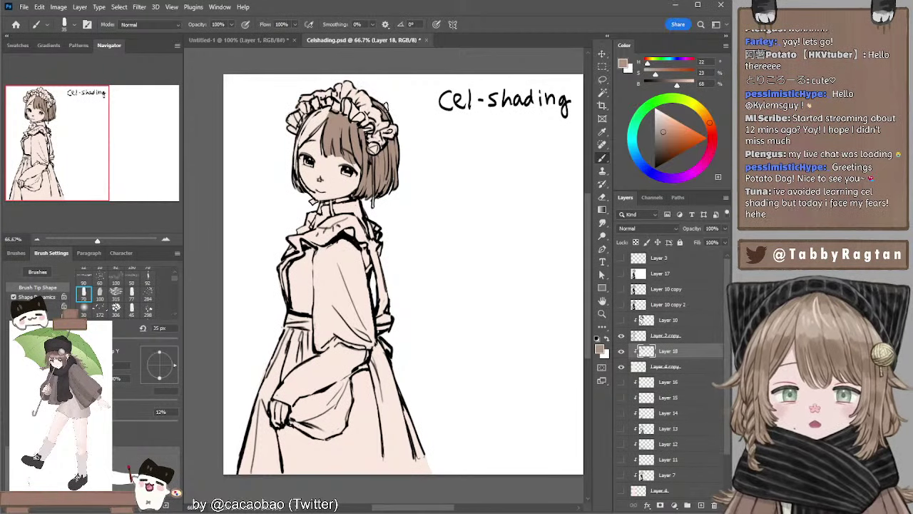
key([)
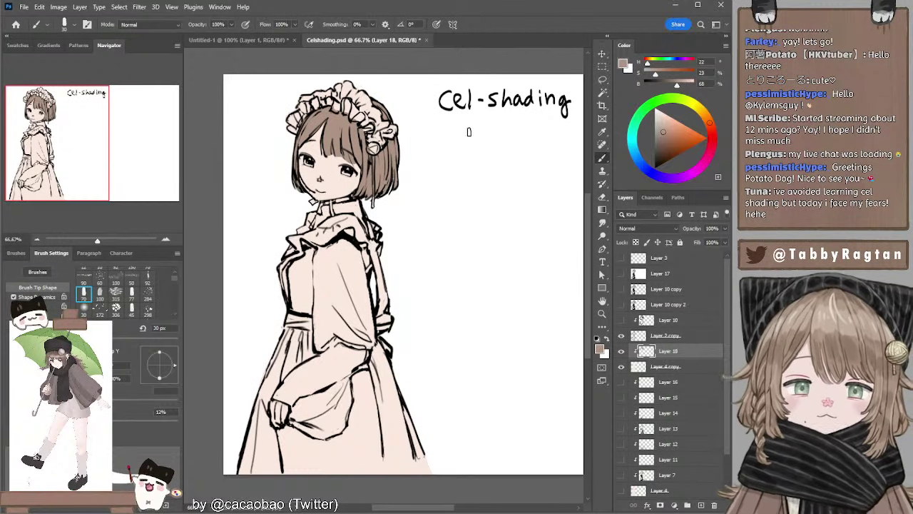
Add a clipped layer directly above Layer 4 copy and choose an off-white with hue 50, saturation 1% and brightness 94%.
click(650, 369)
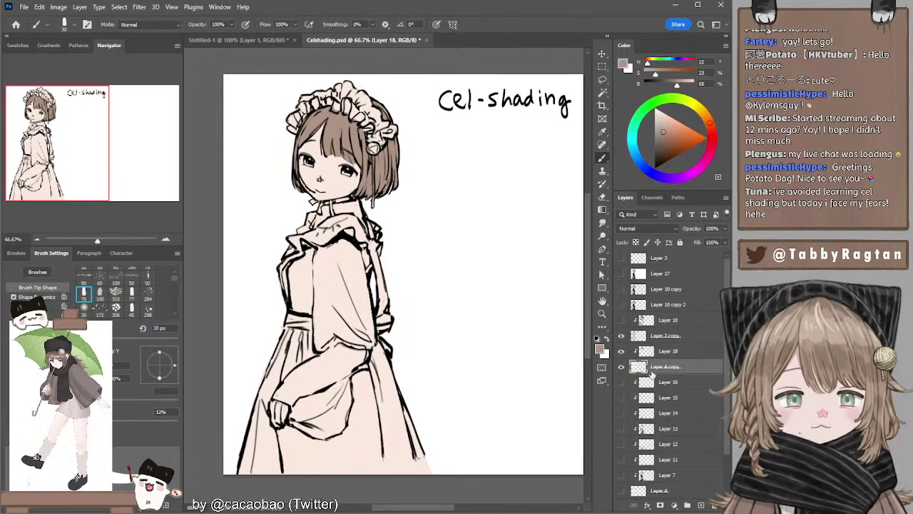
click(702, 506)
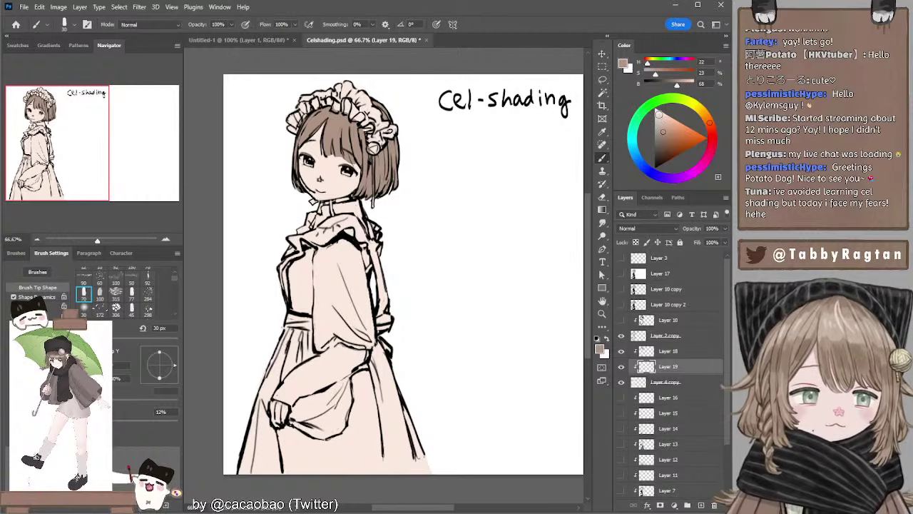
click(656, 112)
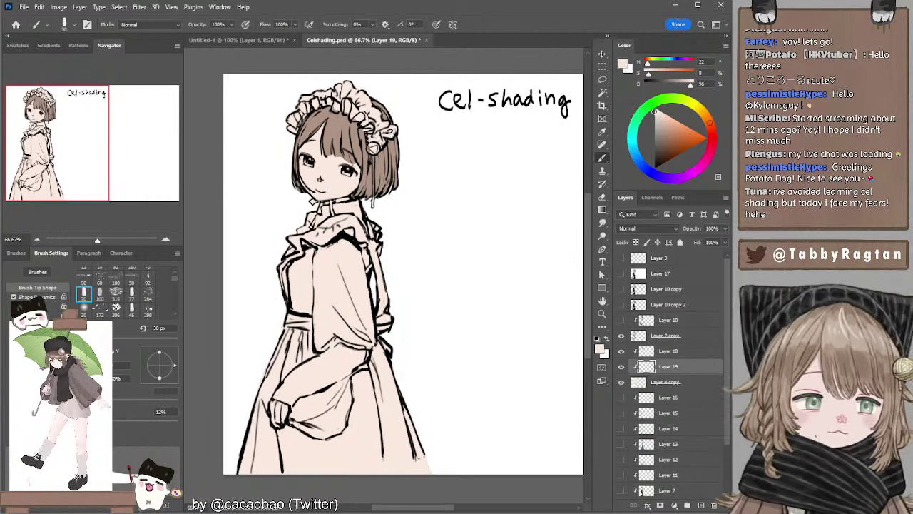
click(656, 112)
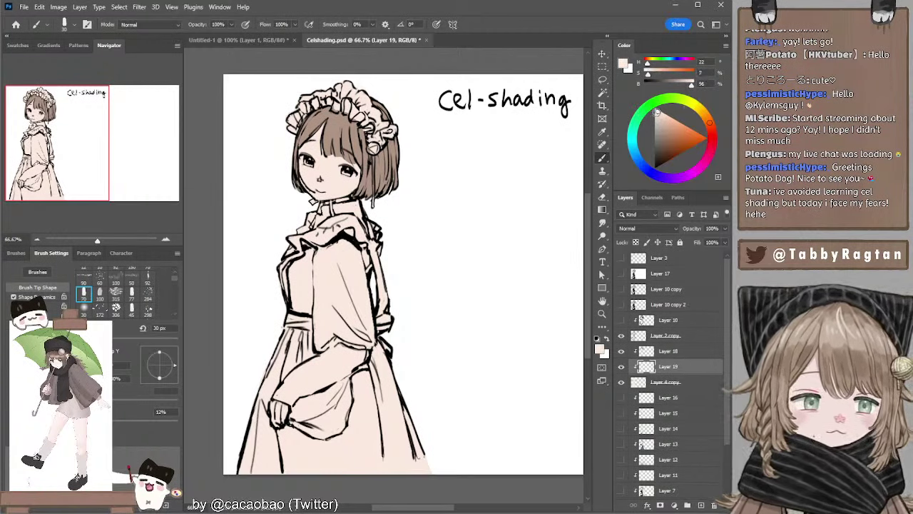
click(658, 115)
drag(655, 112, 658, 113)
click(654, 113)
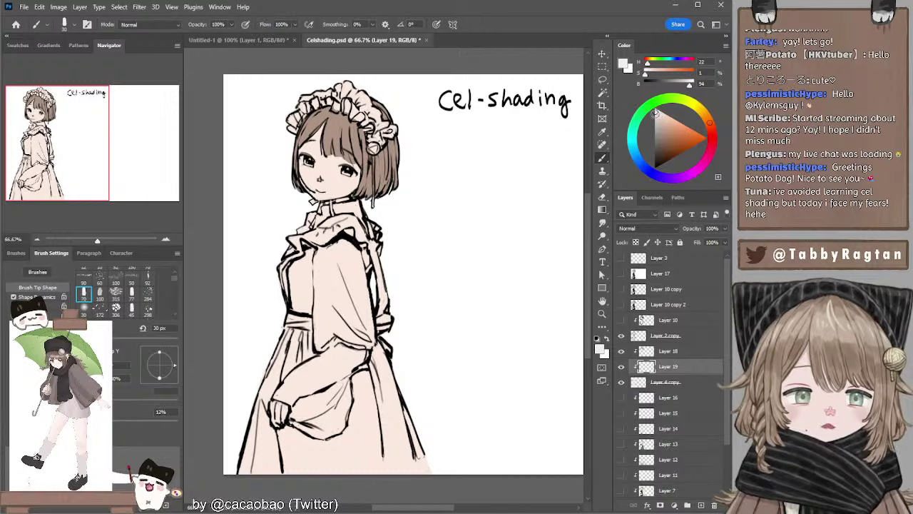
click(700, 109)
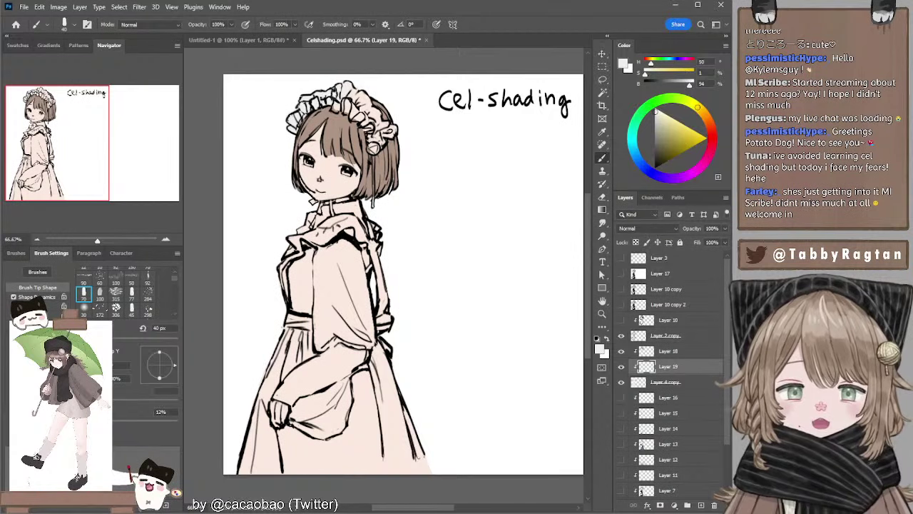
Paint the frilled headdress in flat off-white and move its layer above the hair layer.
key(bracketright)
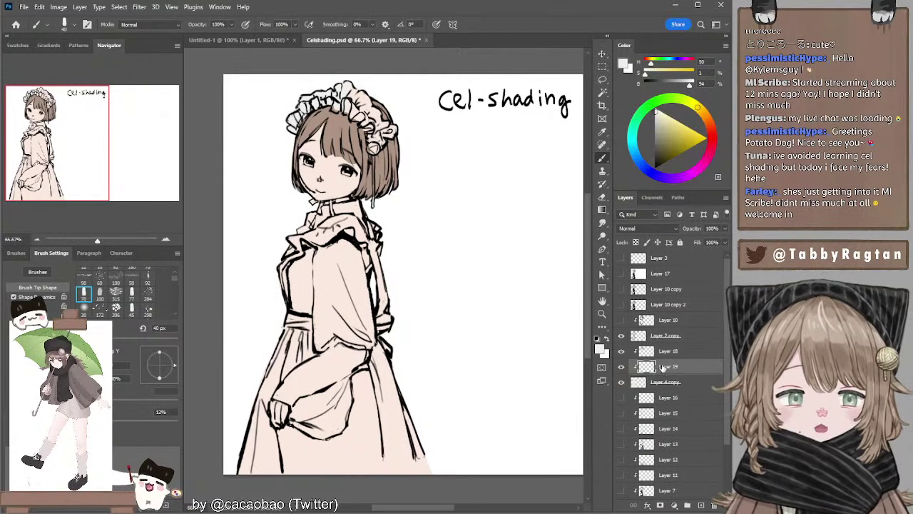
drag(662, 368, 649, 341)
key(bracketleft)
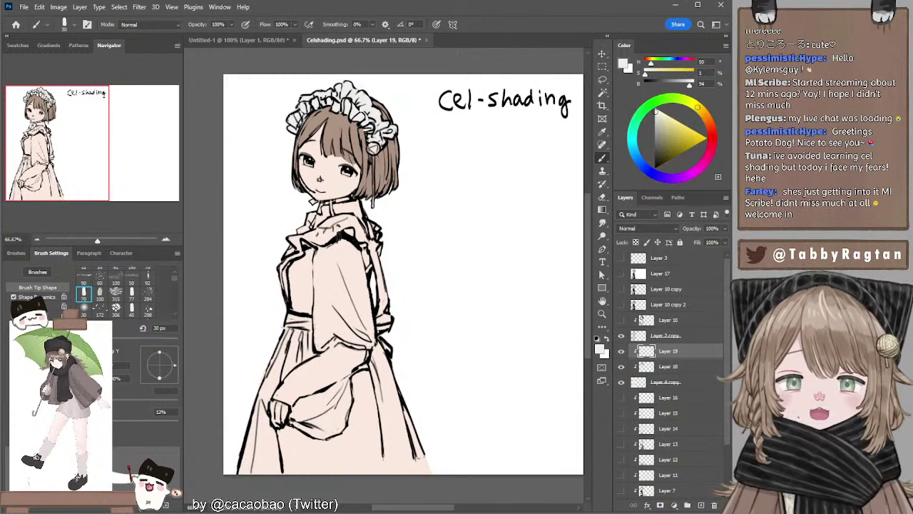
Choose a dark neutral grey for the dress and add a clipped layer directly above Layer 4 copy, beneath the hair layer.
drag(662, 142, 654, 158)
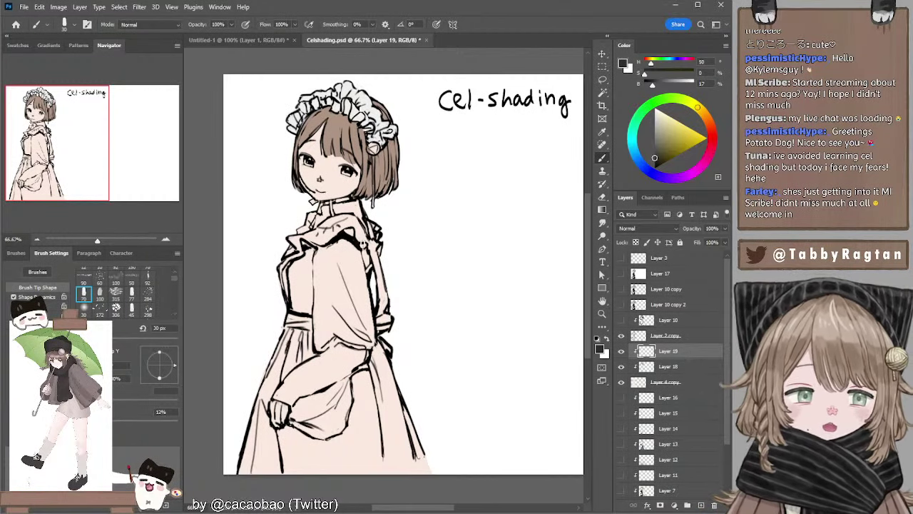
key(bracketright)
key(bracketright)
key(bracketright)
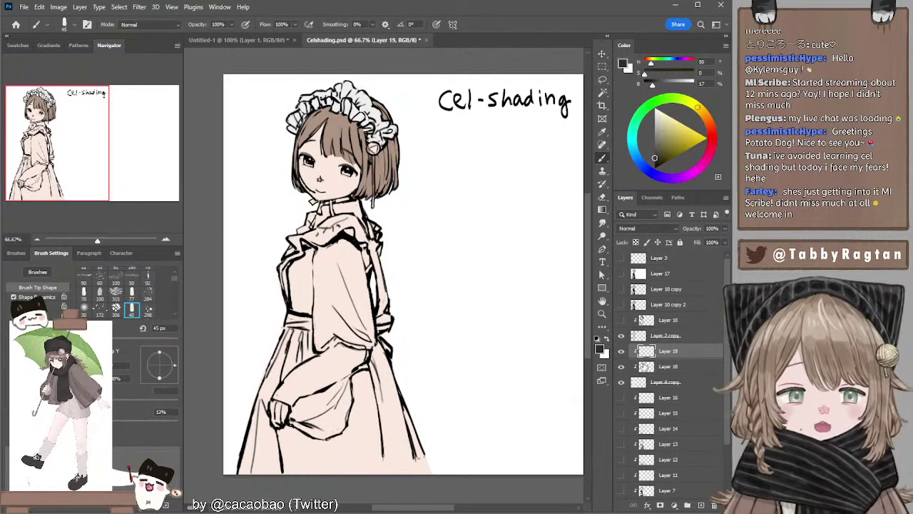
click(651, 368)
click(650, 382)
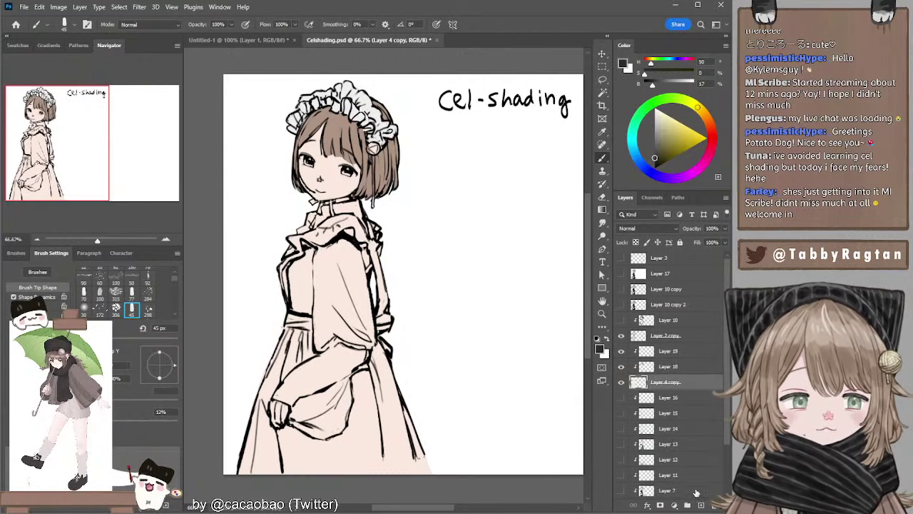
click(701, 505)
key(bracketright)
key(bracketright)
Try painting the collar in a dark grey of 22% brightness with a 40 px brush.
drag(319, 219, 329, 220)
click(654, 154)
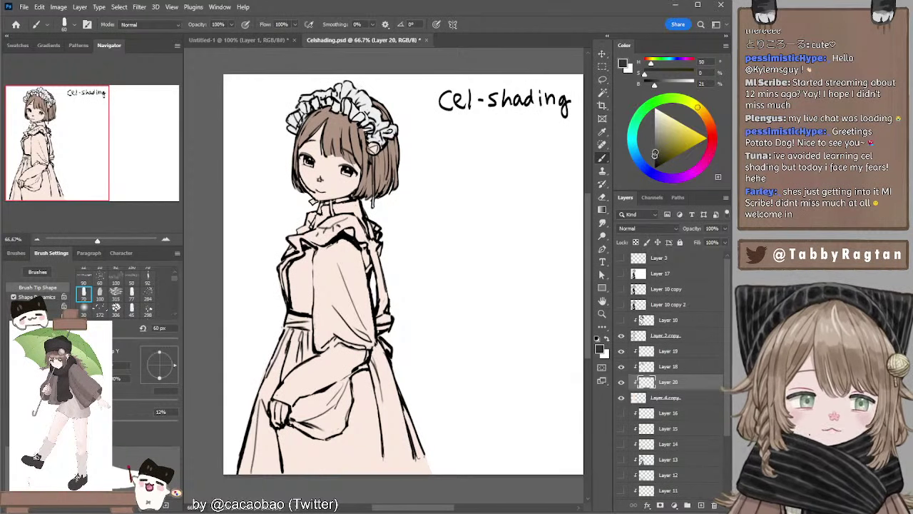
click(654, 155)
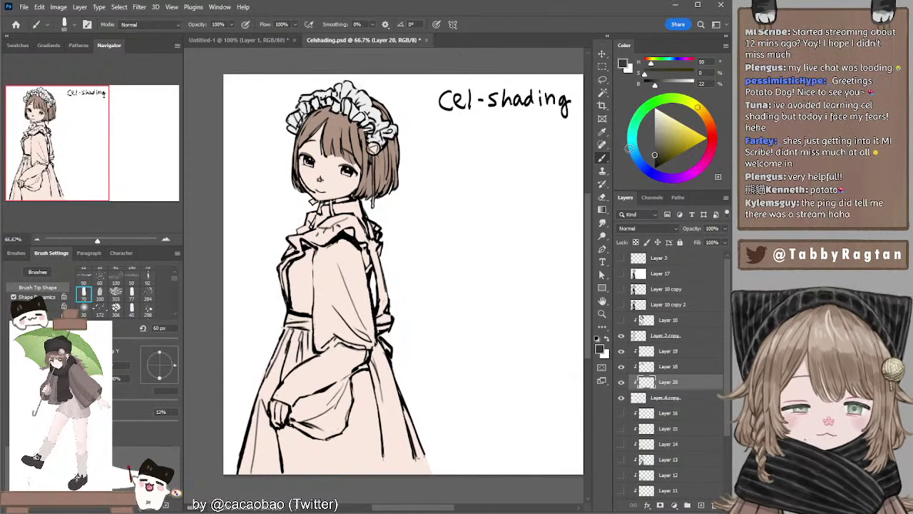
key(bracketleft)
key(bracketleft)
mouse_move(318, 212)
mouse_down()
mouse_move(319, 224)
mouse_move(325, 210)
mouse_up()
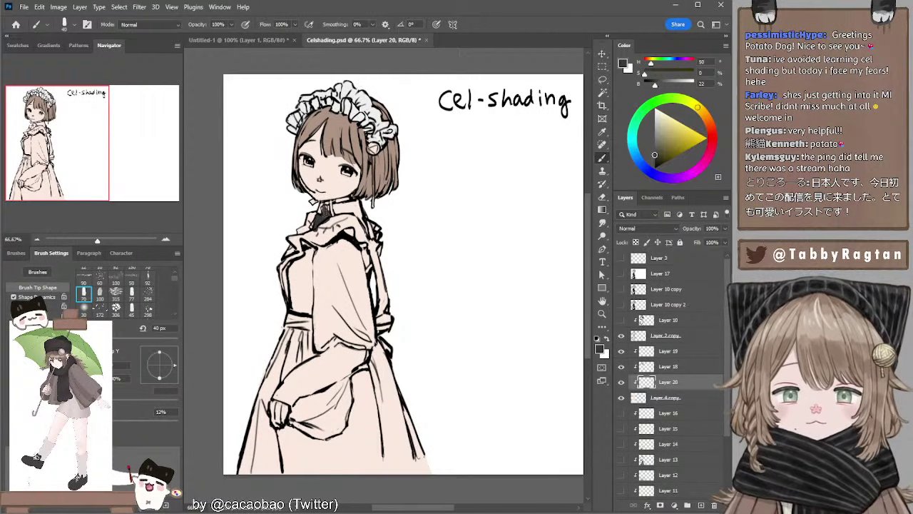
Lighten the dark grey to 29% brightness and paint the dress collar around the neck.
click(651, 149)
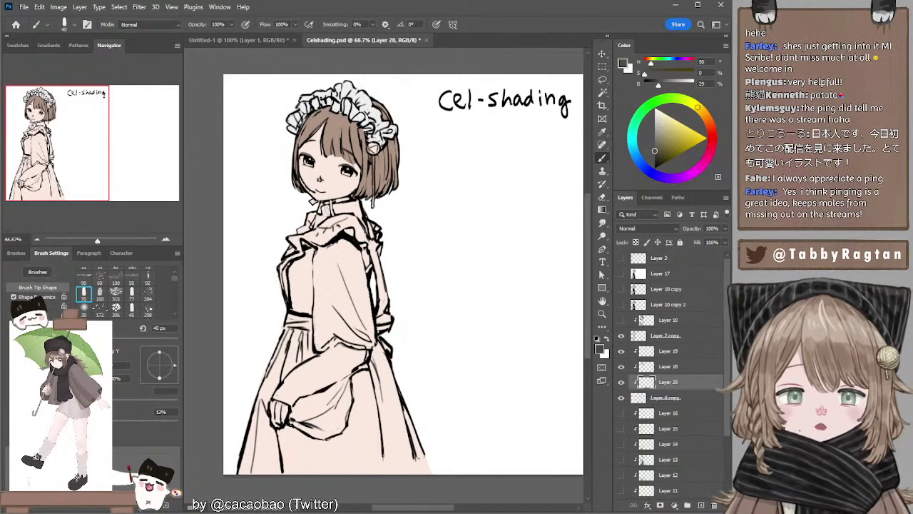
key(bracketleft)
drag(326, 204, 324, 217)
mouse_move(325, 213)
mouse_down()
mouse_move(327, 221)
mouse_move(316, 224)
mouse_move(355, 204)
mouse_up()
key(bracketleft)
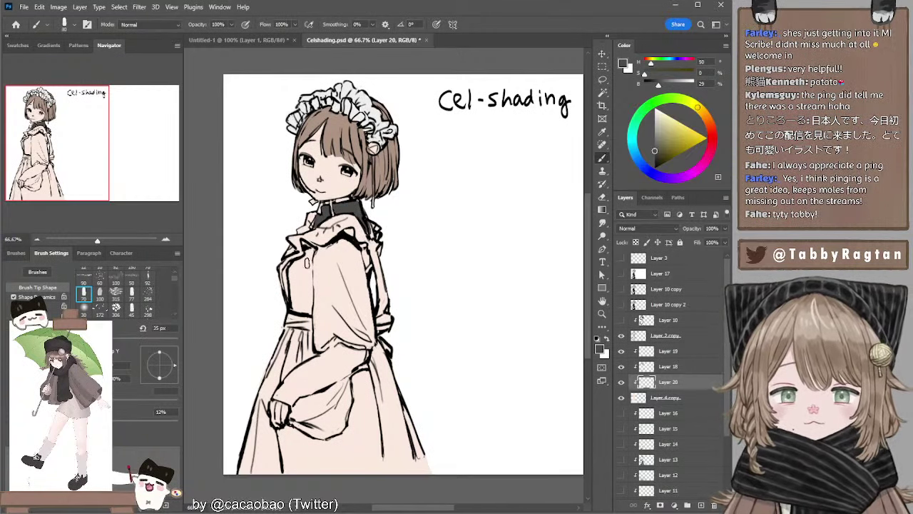
Paint the bodice and upper sleeve of the dress in flat dark grey with a larger brush.
key(bracketright)
key(bracketright)
key(bracketright)
mouse_move(305, 254)
mouse_down()
mouse_move(351, 249)
mouse_move(360, 265)
mouse_move(362, 253)
mouse_move(359, 281)
mouse_up()
key(bracketright)
key(bracketright)
key(bracketright)
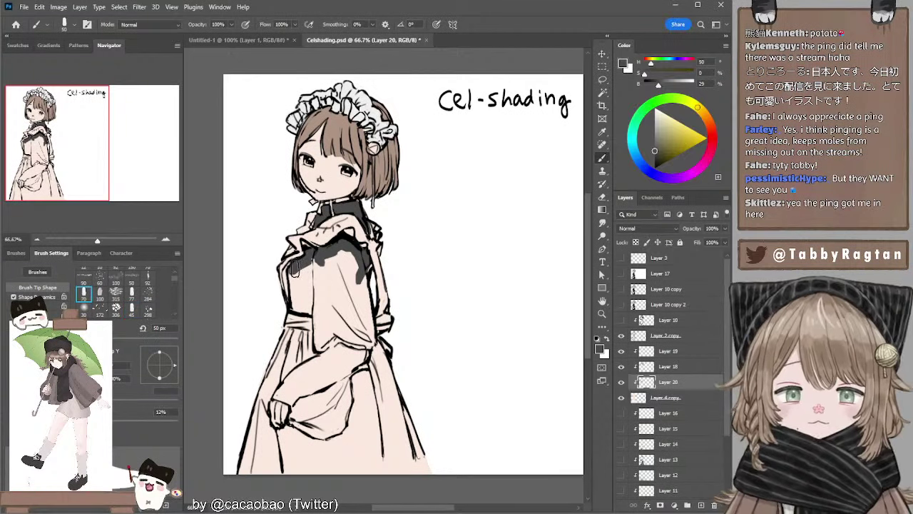
mouse_move(298, 266)
mouse_down()
mouse_move(294, 299)
mouse_move(317, 308)
mouse_move(311, 279)
mouse_move(323, 264)
mouse_move(338, 270)
mouse_move(319, 276)
mouse_move(343, 258)
mouse_move(360, 284)
mouse_move(348, 270)
mouse_move(370, 270)
mouse_move(356, 297)
mouse_move(361, 287)
mouse_move(372, 340)
mouse_move(354, 303)
mouse_move(335, 291)
mouse_move(316, 321)
mouse_move(316, 313)
mouse_move(316, 345)
mouse_move(341, 351)
mouse_move(326, 310)
mouse_move(327, 318)
mouse_move(340, 279)
mouse_move(364, 318)
mouse_move(344, 337)
mouse_move(330, 365)
mouse_up()
Fill the rest of the bodice and the front arm's sleeve down to the wrist in flat dark grey.
key(e)
key(b)
click(132, 308)
mouse_move(276, 397)
mouse_down()
mouse_move(325, 359)
mouse_move(317, 368)
mouse_up()
key(bracketleft)
key(bracketleft)
key(bracketleft)
key(bracketleft)
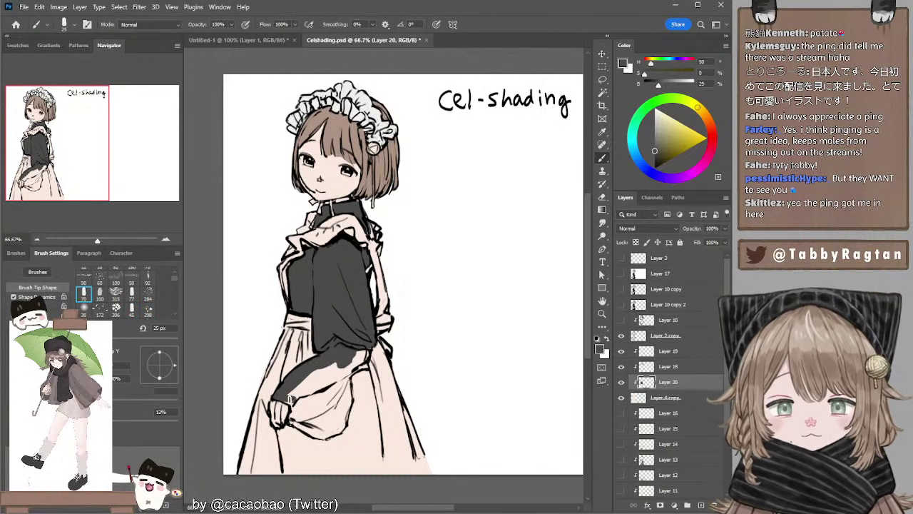
mouse_move(289, 403)
mouse_down()
mouse_move(307, 385)
mouse_move(279, 397)
mouse_move(309, 392)
mouse_move(343, 361)
mouse_move(360, 372)
mouse_move(328, 381)
mouse_move(356, 369)
mouse_move(329, 382)
mouse_move(367, 352)
mouse_up()
key(bracketright)
key(bracketright)
key(ctrl+z)
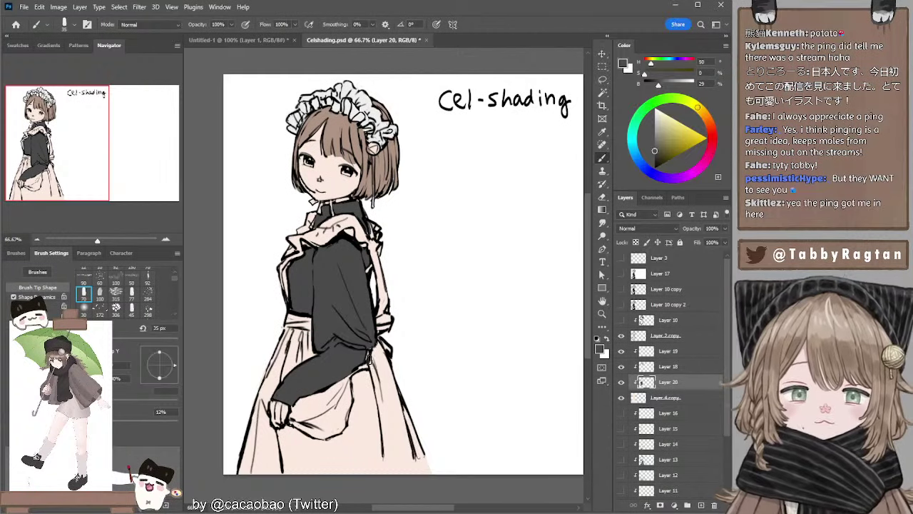
Paint the dark grey skirt behind the puffed cuff, enlarging the brush up to 70 px.
key(])
key(])
drag(355, 384, 359, 415)
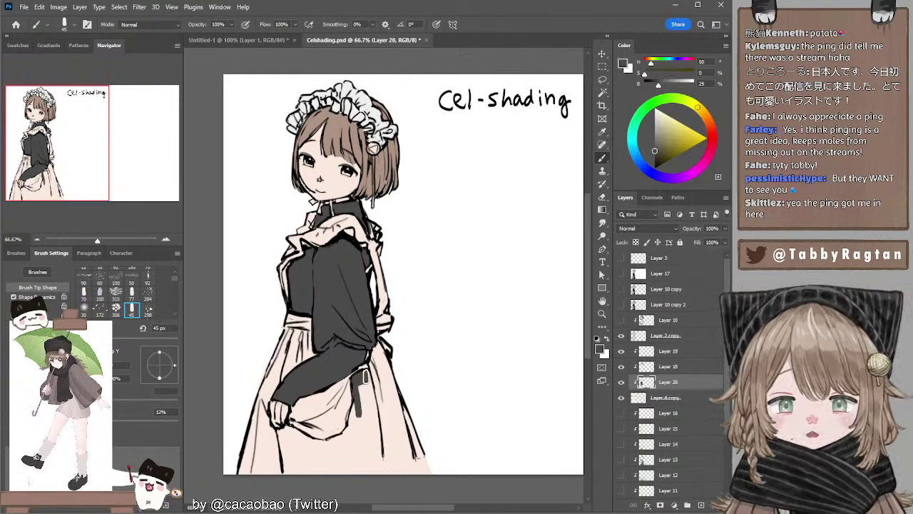
mouse_move(365, 377)
mouse_down()
mouse_move(375, 453)
mouse_move(357, 416)
mouse_move(351, 431)
mouse_move(363, 467)
mouse_up()
key(])
key(])
key([)
key([)
key(])
key(])
key(])
mouse_move(362, 422)
mouse_down()
mouse_move(371, 466)
mouse_move(373, 427)
mouse_move(381, 471)
mouse_move(375, 424)
mouse_move(379, 474)
mouse_move(371, 419)
mouse_move(344, 444)
mouse_up()
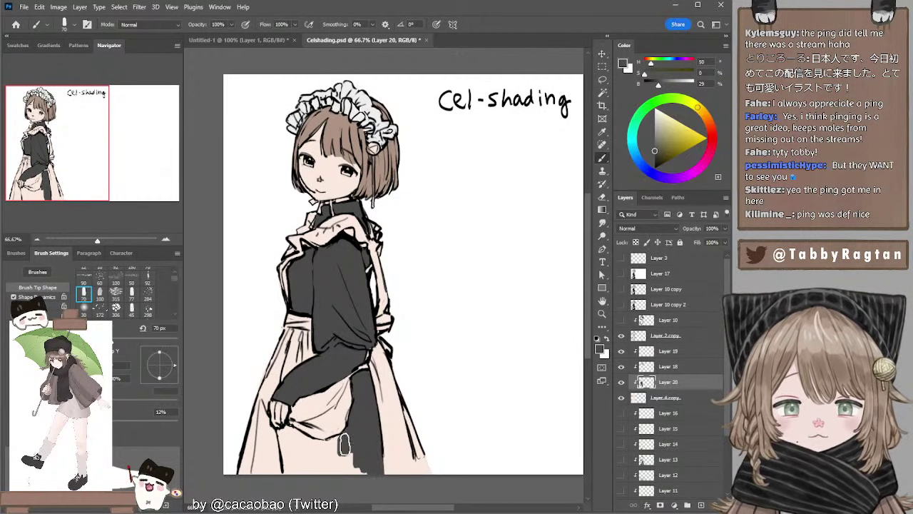
Fill the remaining skirt area below the hand and cuff in the same dark grey down to the canvas edge.
key([)
key([)
mouse_move(288, 433)
mouse_down()
mouse_move(286, 469)
mouse_move(284, 453)
mouse_move(320, 467)
mouse_move(292, 442)
mouse_move(336, 446)
mouse_move(356, 437)
mouse_move(337, 445)
mouse_move(330, 461)
mouse_move(321, 458)
mouse_move(346, 458)
mouse_move(295, 471)
mouse_move(361, 469)
mouse_up()
key([)
key(bracketright)
key(bracketright)
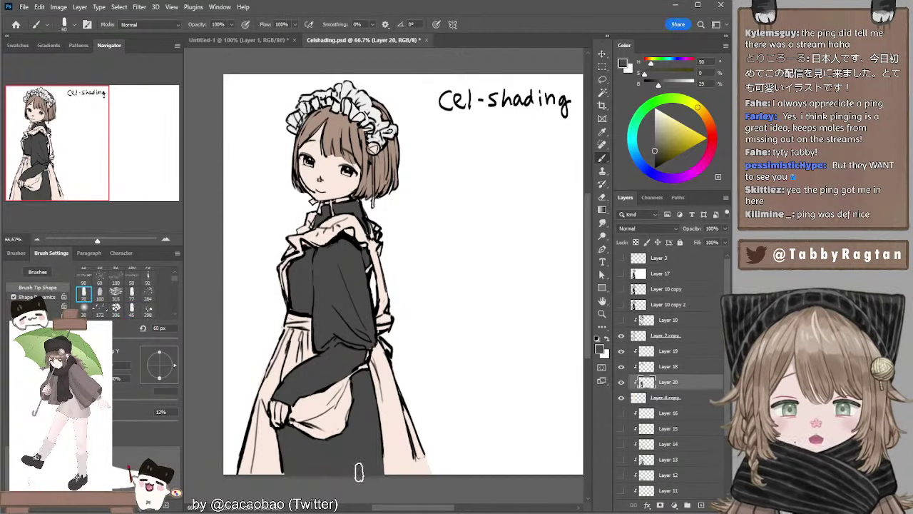
Try a lighter grey of 62% brightness on the shoulder of the sleeve, then undo it and resample the dress colour.
alt+click(328, 259)
click(649, 127)
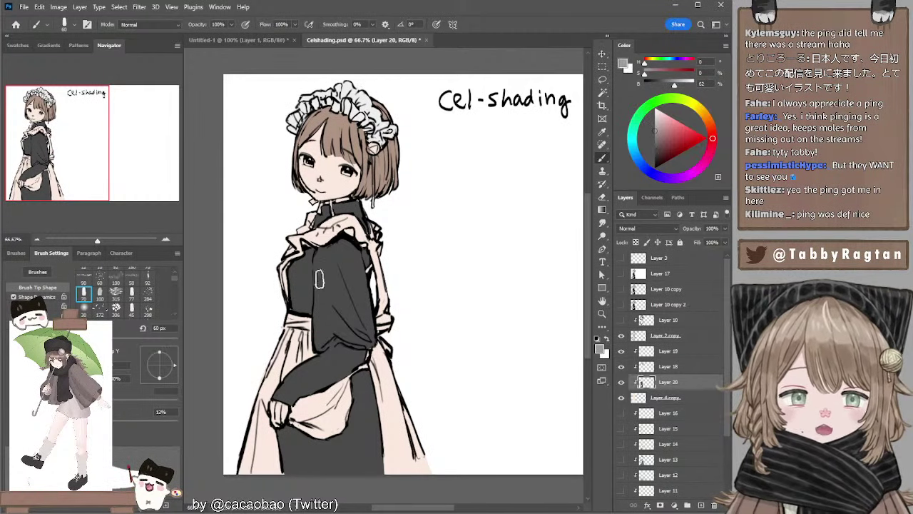
key(bracketleft)
key(bracketleft)
drag(313, 284, 327, 248)
key(ctrl+z)
key(bracketleft)
key(bracketleft)
key(ctrl+z)
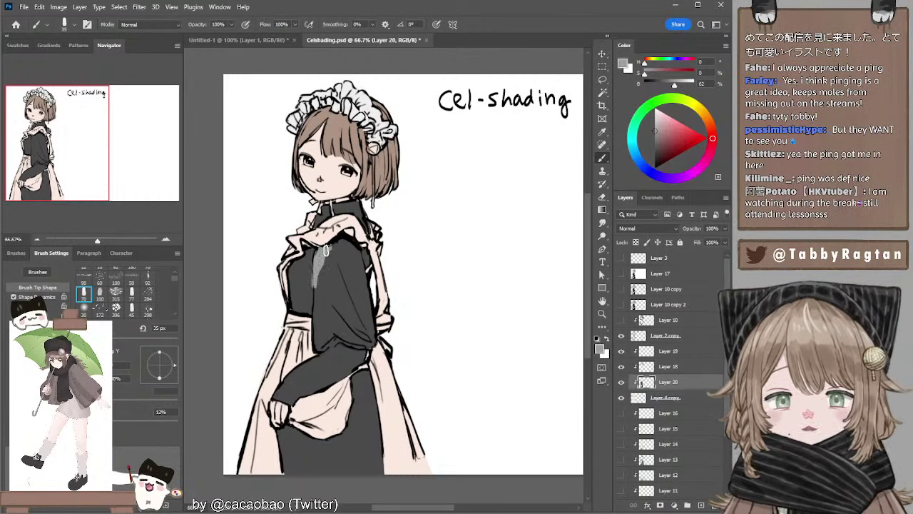
key(ctrl+z)
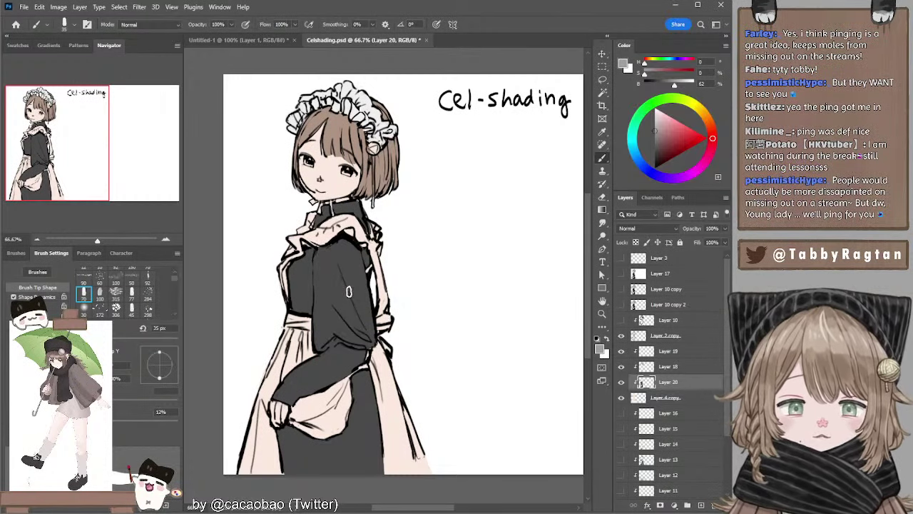
alt+click(333, 281)
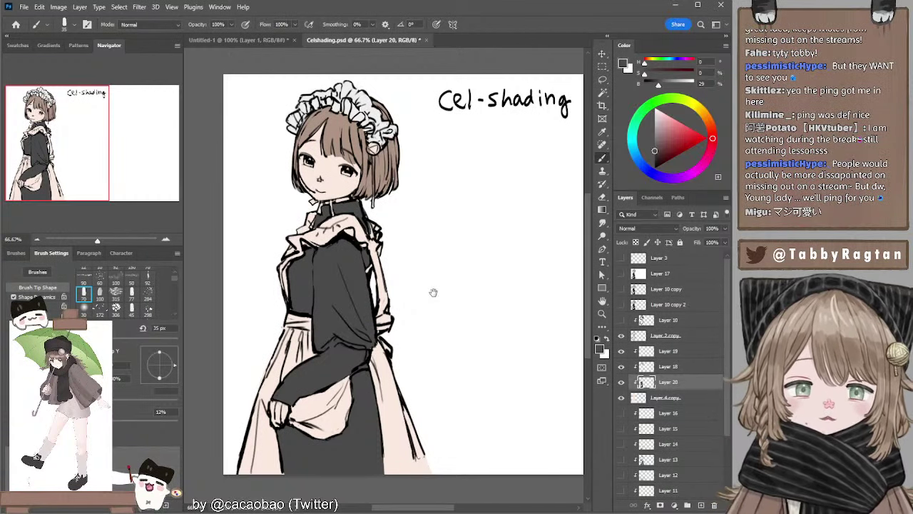
Choose a muted beige of hue 41°, saturation 22% and brightness 70%, and add a clipped layer directly above the headdress layer.
drag(433, 293, 436, 287)
ctrl+click(384, 118)
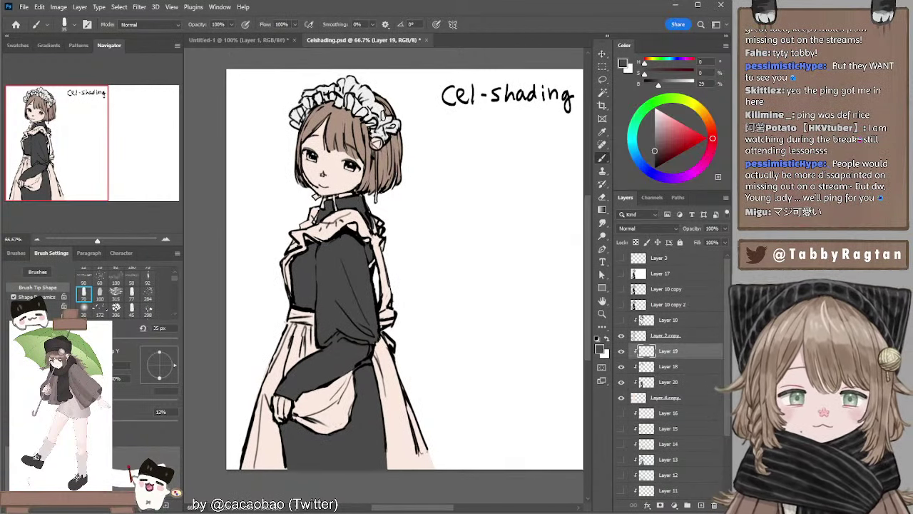
alt+click(381, 109)
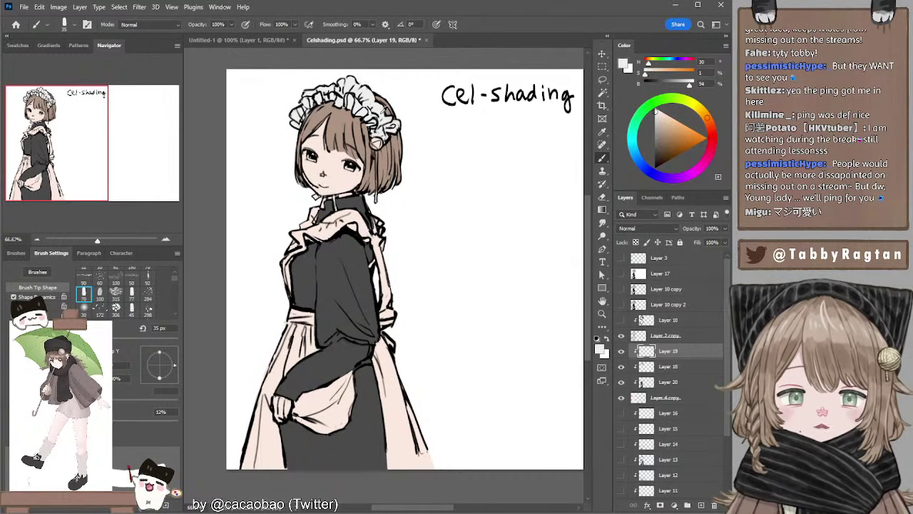
alt+click(361, 131)
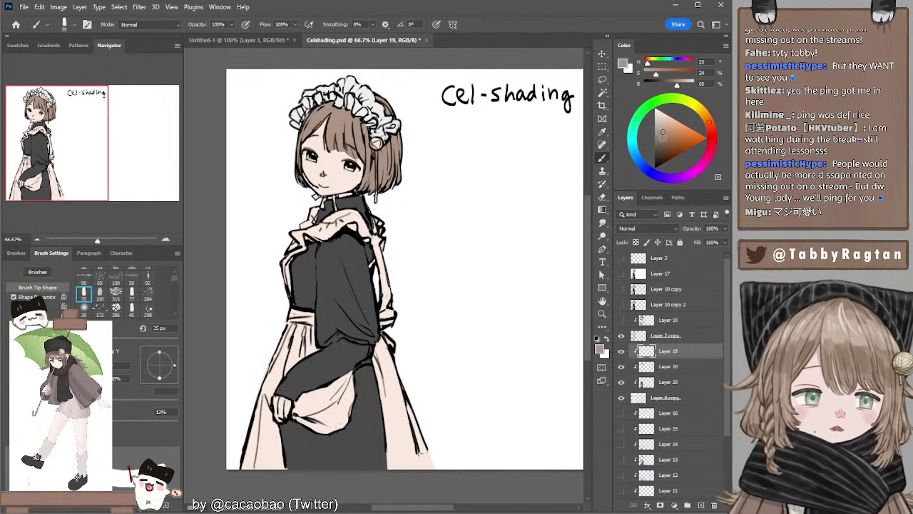
click(703, 111)
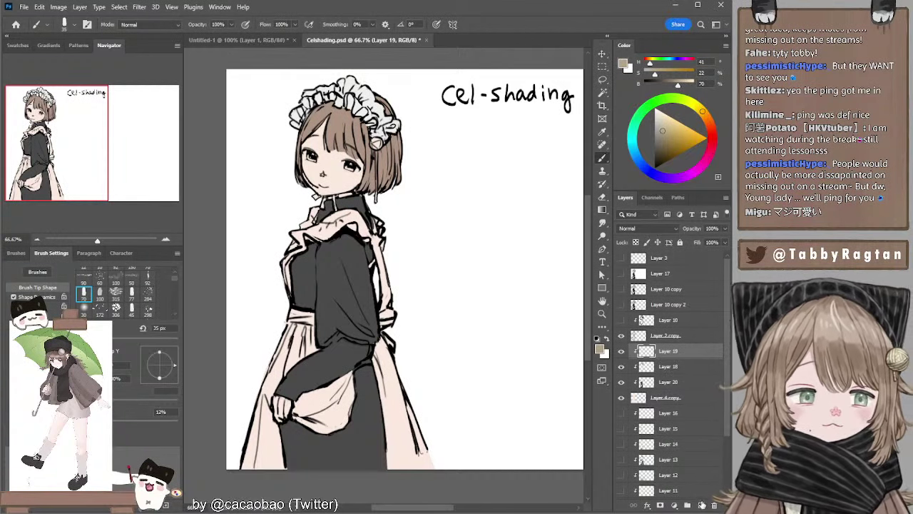
click(701, 505)
alt+click(648, 352)
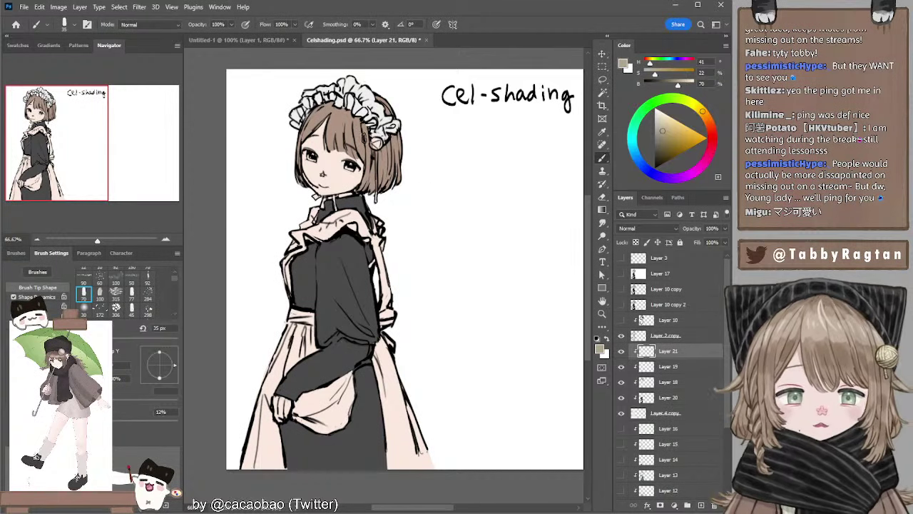
Lighten the beige to saturation 17% and brightness 82%, and paint the round hair ornament with a 10 to 15 px brush.
key(bracketleft)
key(bracketleft)
key(bracketleft)
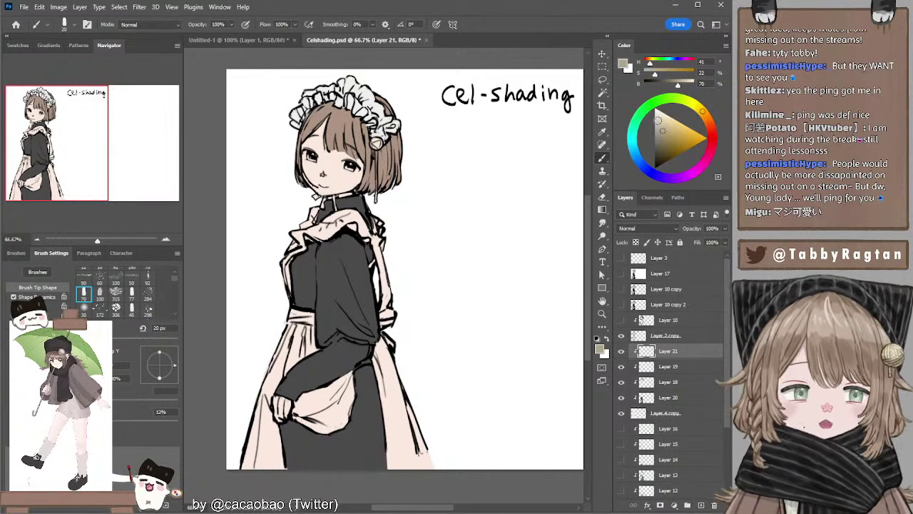
click(662, 122)
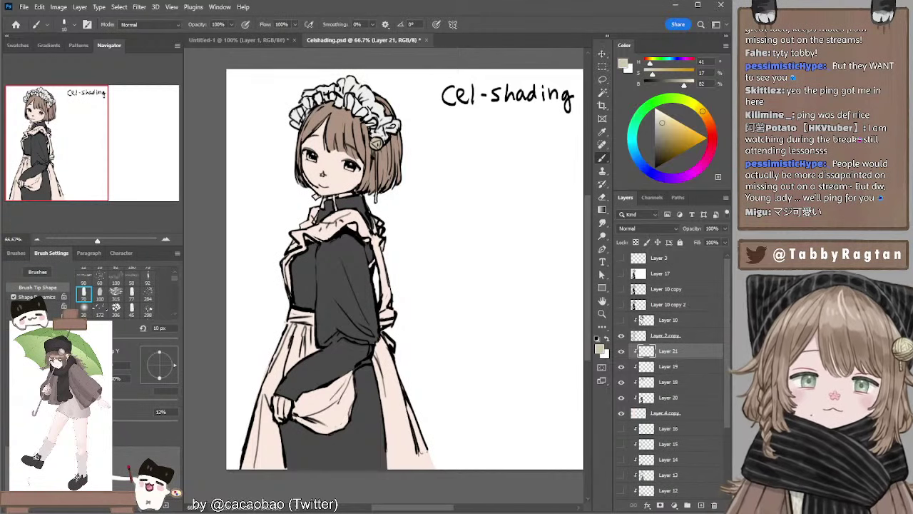
key(bracketright)
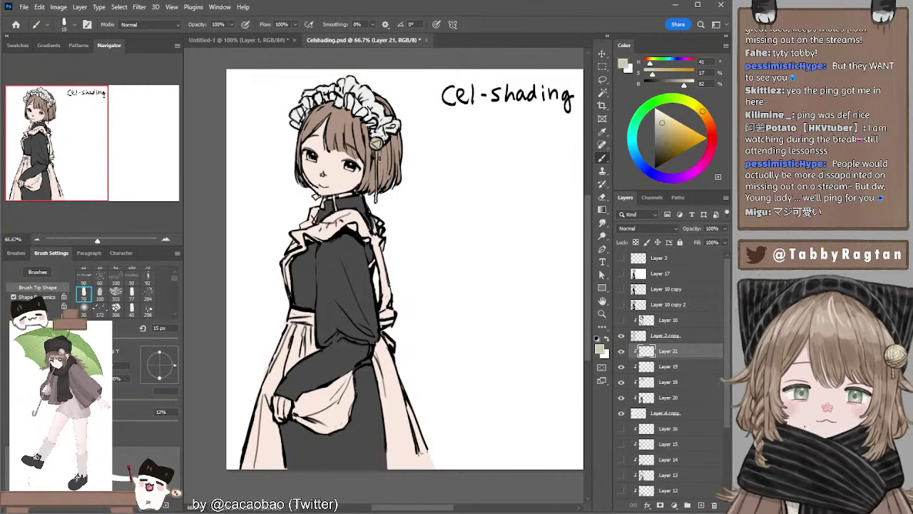
key(e)
key(b)
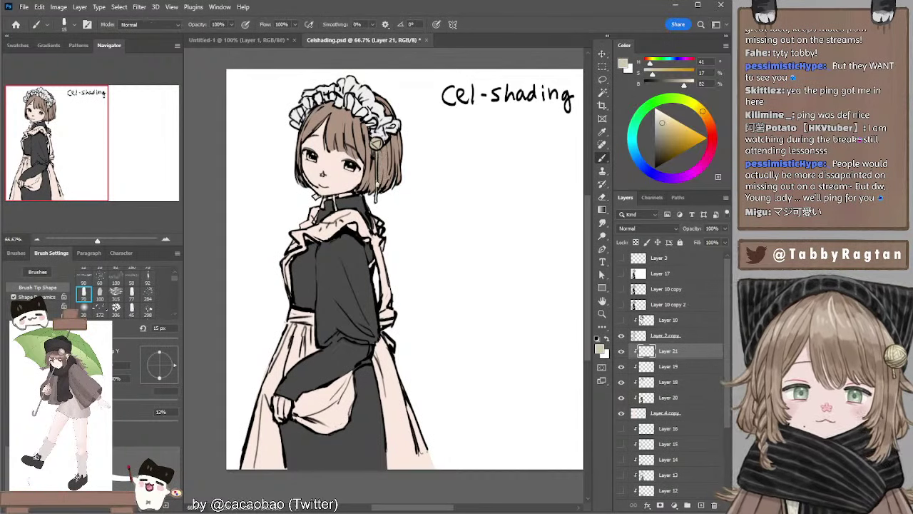
Sample the hair brown and touch up the hair and headdress layers where the fringe meets the frills.
ctrl+click(337, 125)
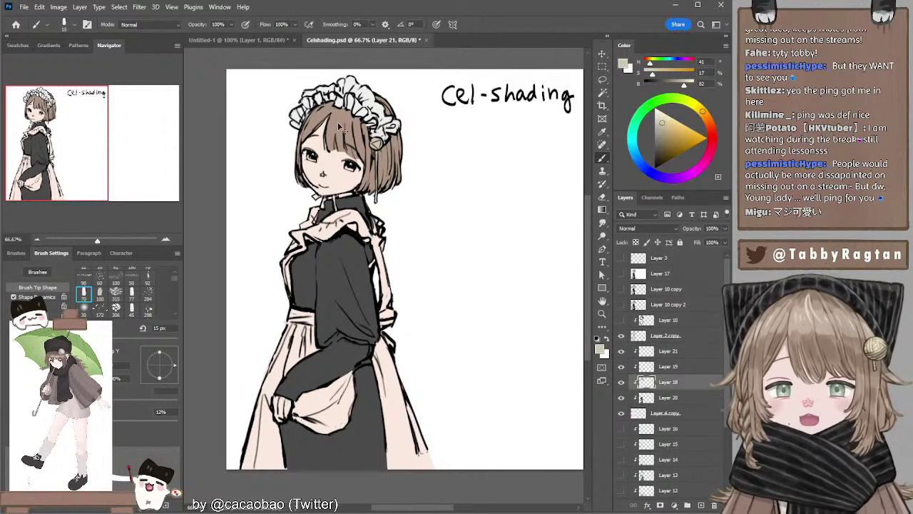
alt+click(338, 127)
ctrl+click(343, 102)
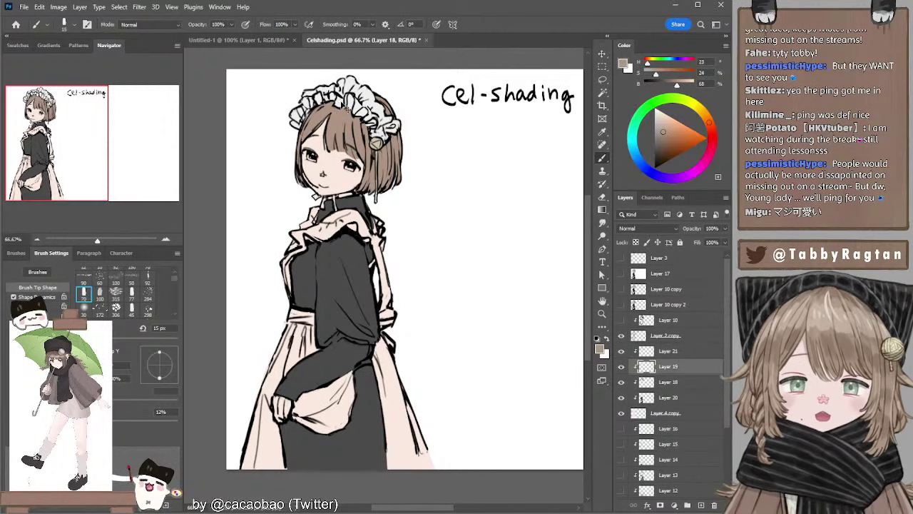
key(e)
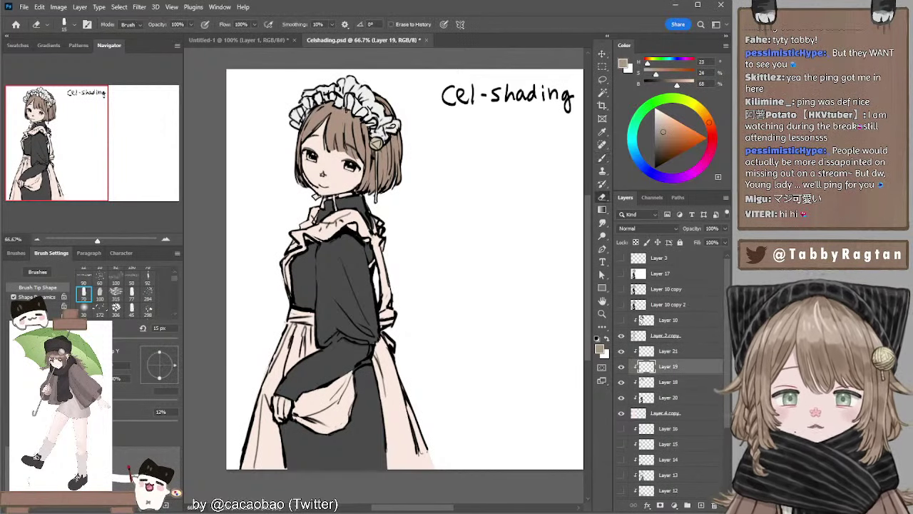
ctrl+click(343, 121)
key(b)
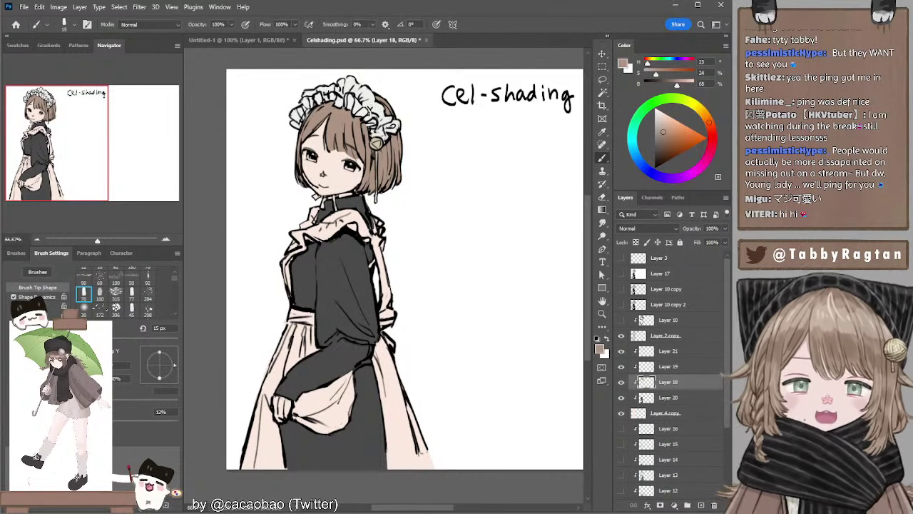
Sample the headdress off-white and paint the ties under the chin on the headdress layer with a 10 px brush.
ctrl+click(383, 114)
alt+click(379, 107)
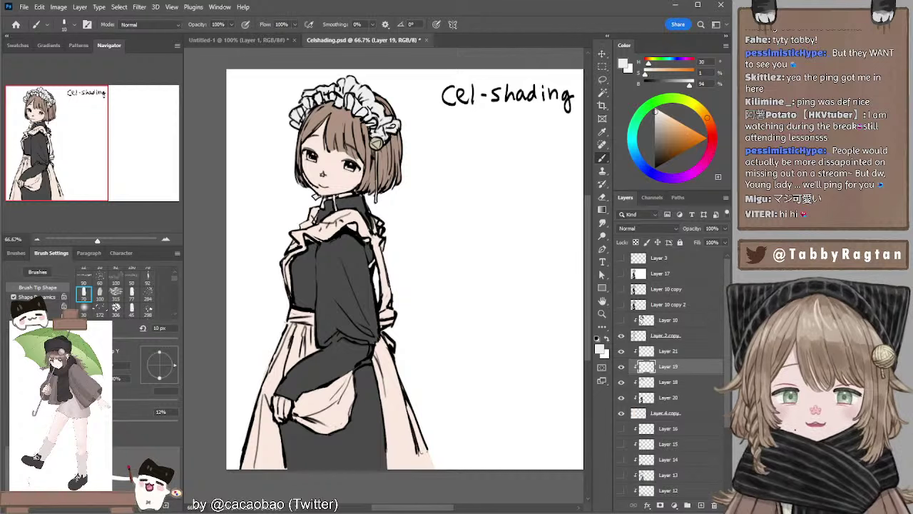
drag(331, 229, 334, 212)
ctrl+click(356, 192)
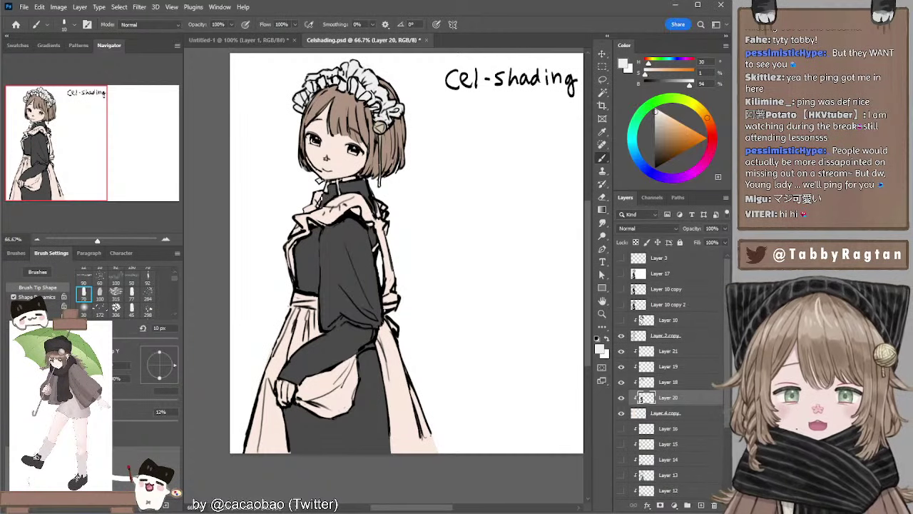
ctrl+click(330, 191)
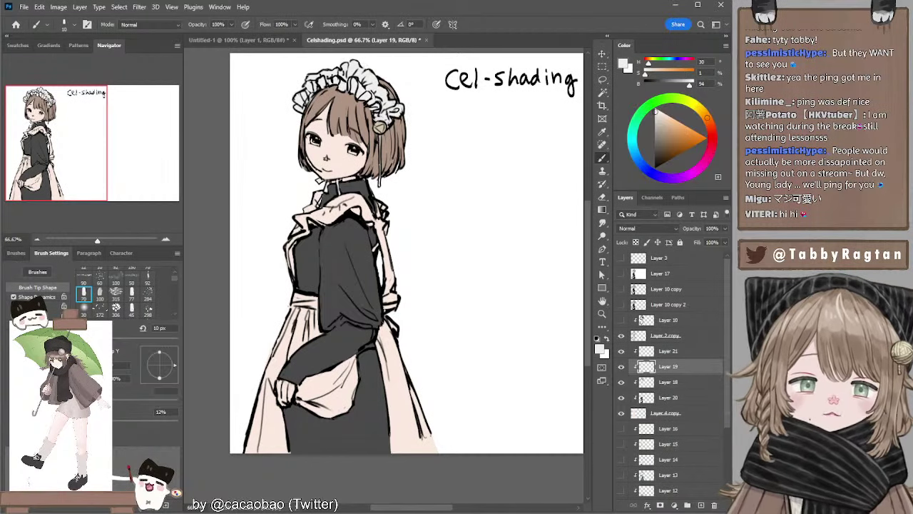
Add a clipped layer directly above Layer 4 copy and paint the shoulder ruffle, strap and rear apron panel off-white at 70 px.
ctrl+click(576, 380)
key(ctrl+shift+alt+n)
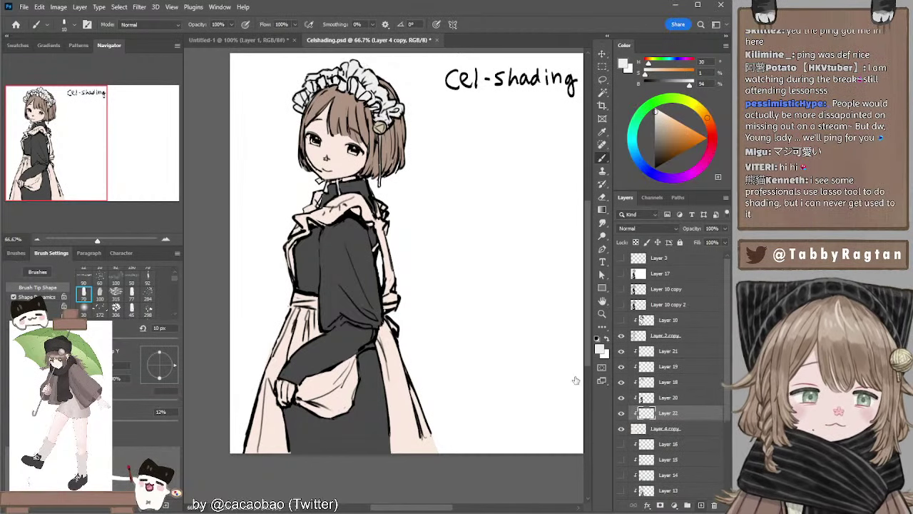
key(bracketright)
key(bracketright)
key(bracketright)
key(bracketright)
key(bracketright)
key(bracketright)
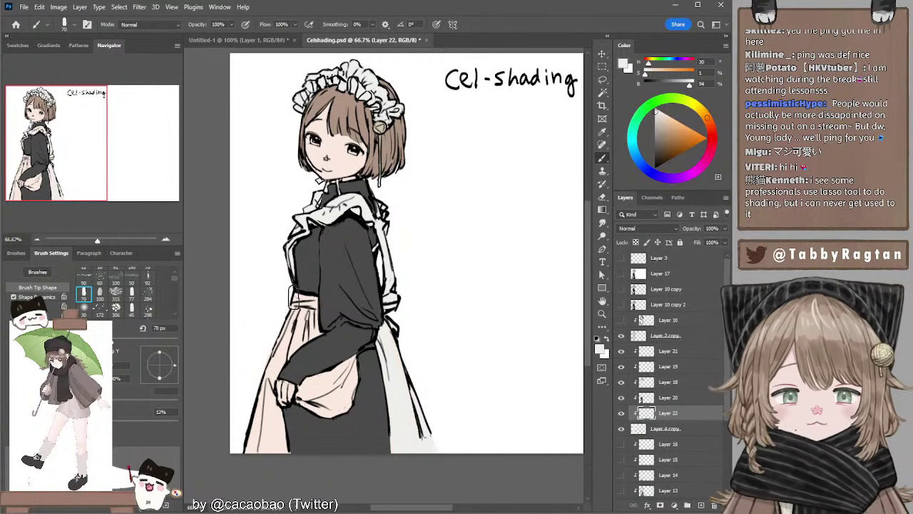
Fill the waistband, front apron panel and puffed cuff in off-white, using a brush of up to 90 px.
key(bracketright)
key(bracketright)
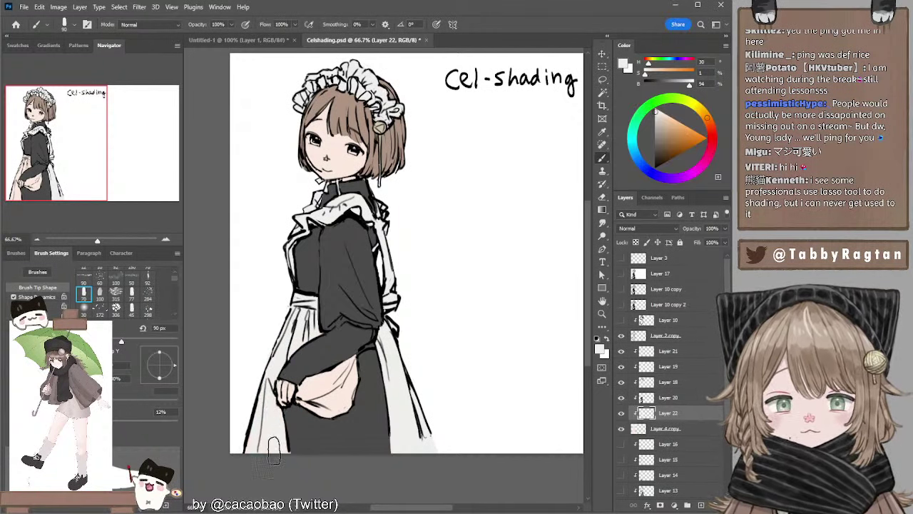
key(bracketleft)
key(bracketleft)
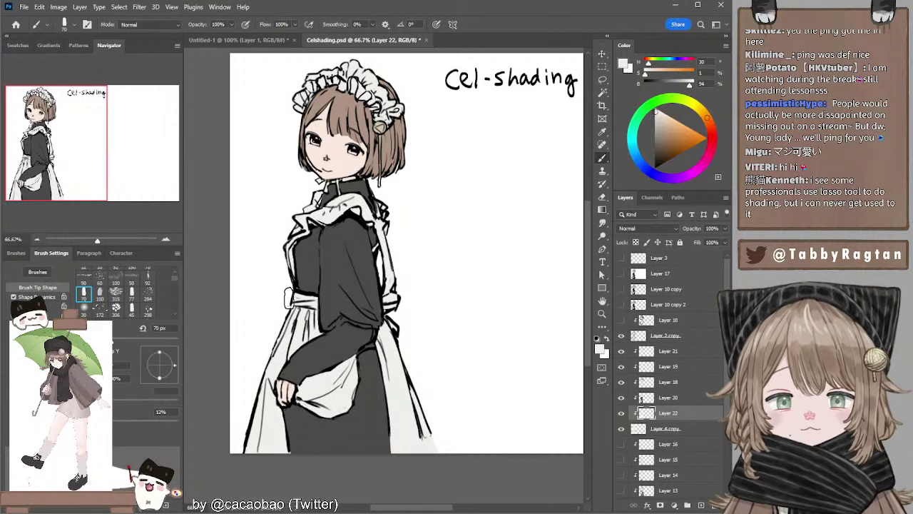
Review the clipped flat-colour layers for the headdress, hair ornament and apron, with the brush reduced to 40 px.
drag(427, 264, 428, 286)
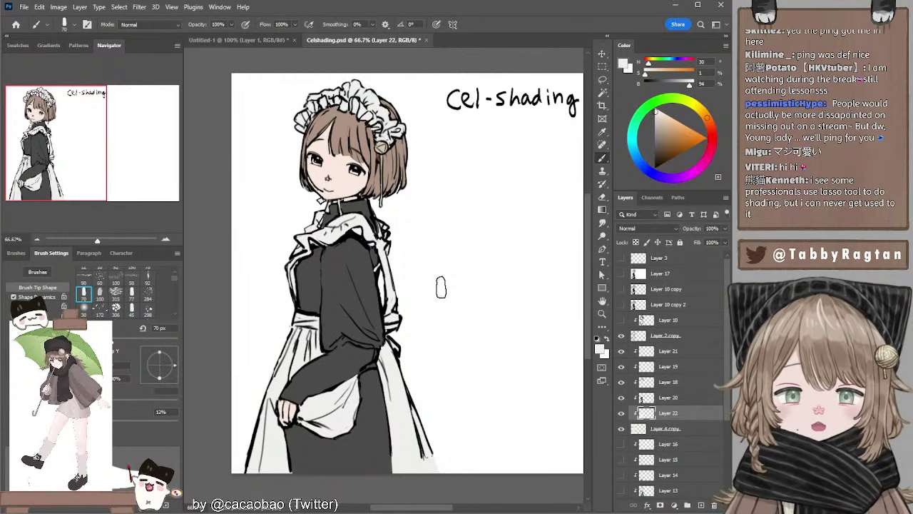
mouse_move(447, 301)
mouse_down()
mouse_move(450, 291)
mouse_move(449, 309)
mouse_up()
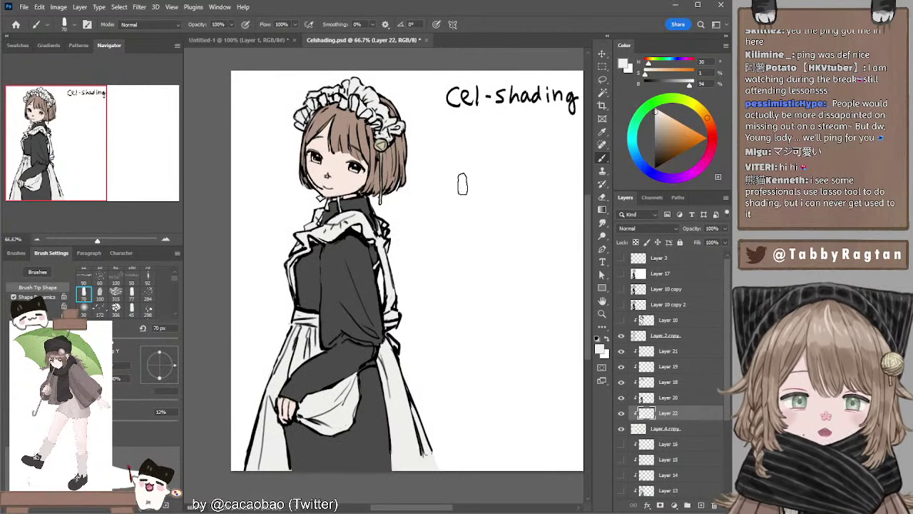
ctrl+click(387, 118)
key(e)
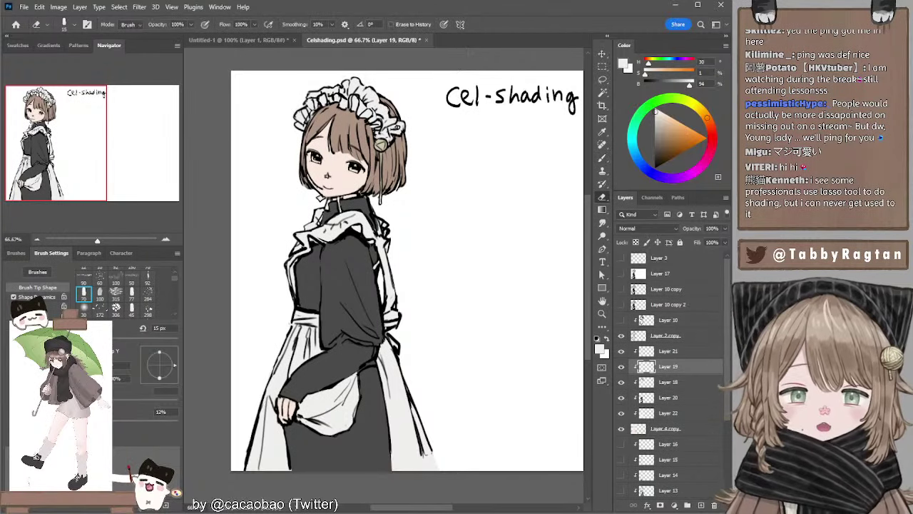
key(b)
key(bracketleft)
key(bracketleft)
key(bracketleft)
key(bracketleft)
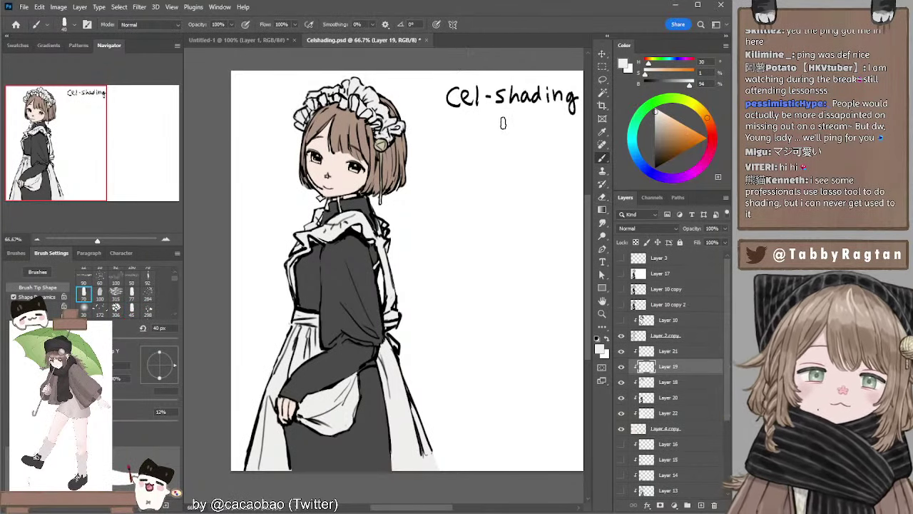
click(651, 349)
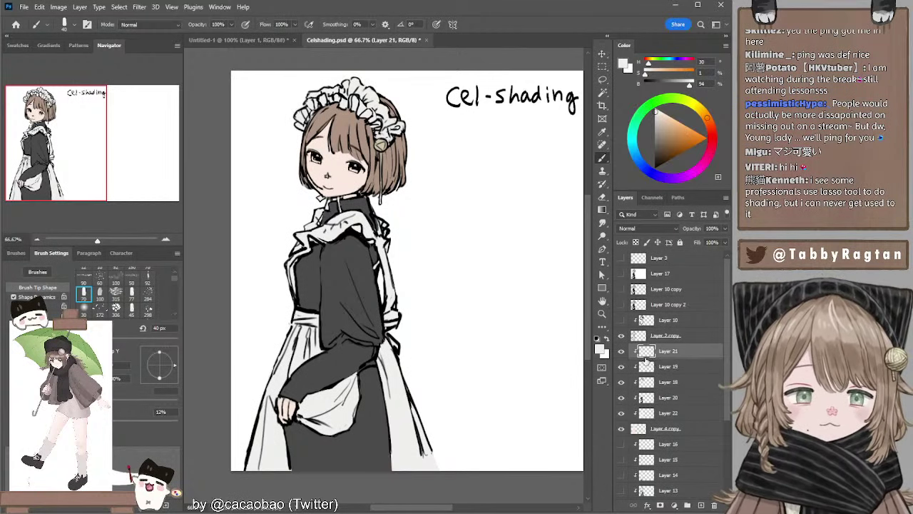
click(649, 412)
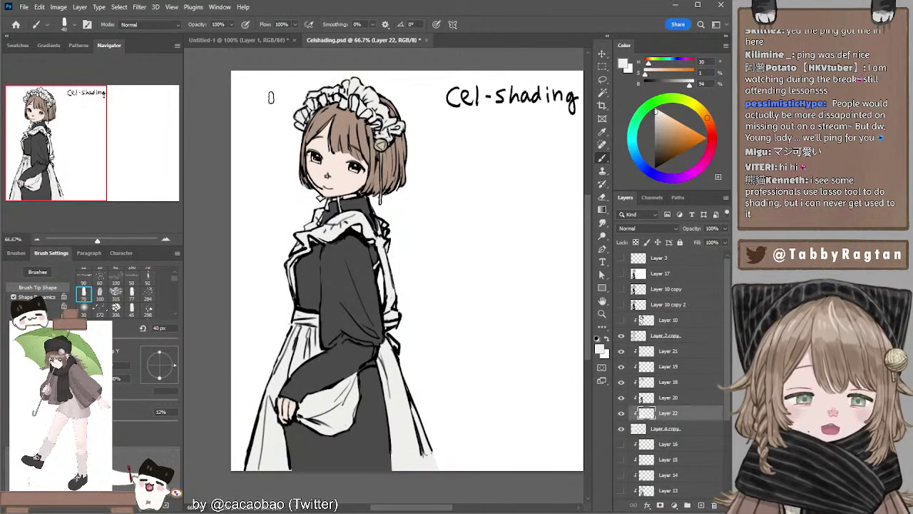
Paint both irises green (H 81, S 37, B 71) on Layer 22, sizing the brush between 9 and 15 px.
click(167, 239)
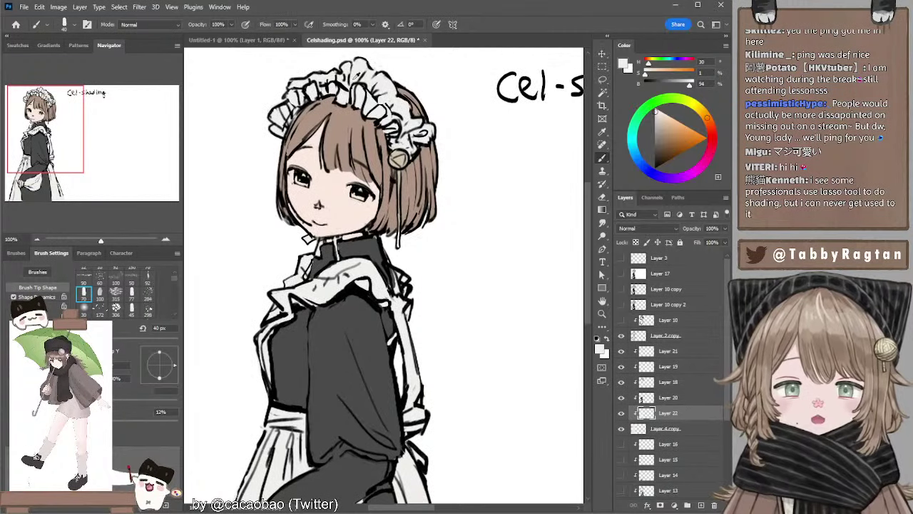
key(bracketleft)
key(bracketleft)
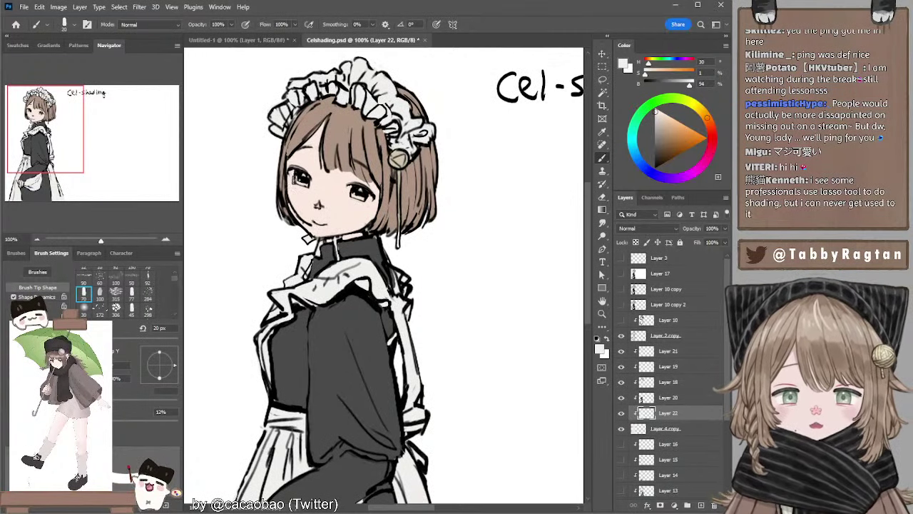
key(bracketleft)
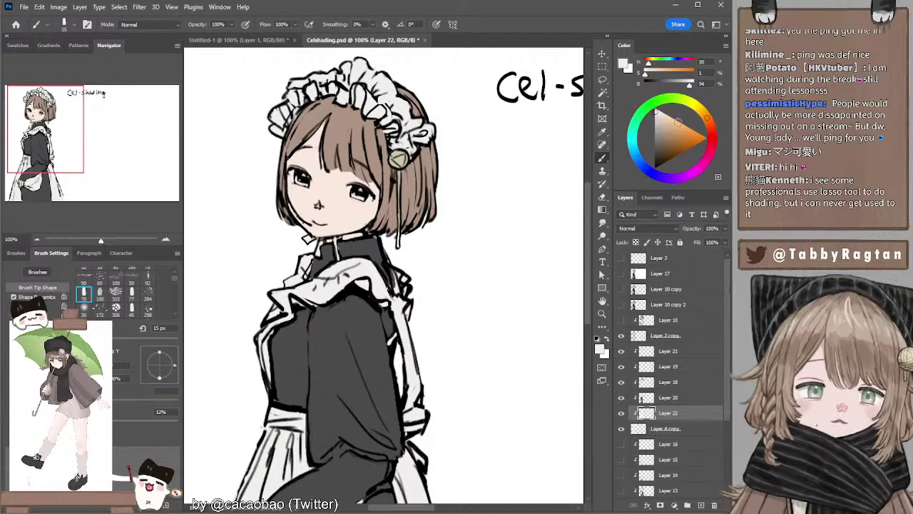
alt+click(319, 204)
click(683, 99)
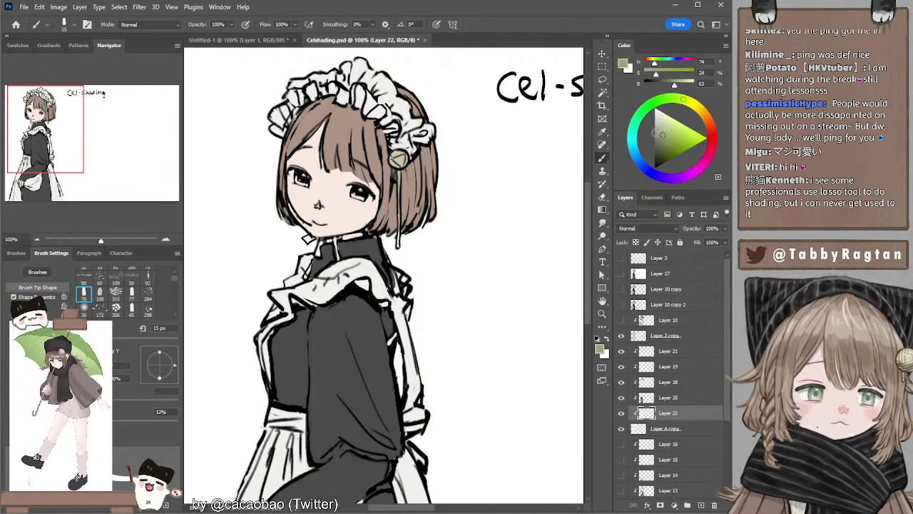
key(bracketleft)
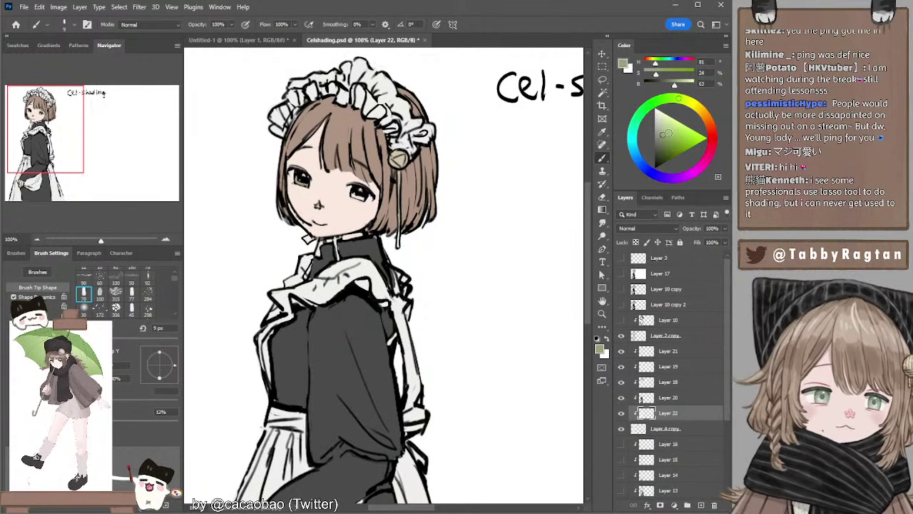
click(669, 134)
key(bracketright)
key(bracketright)
key([)
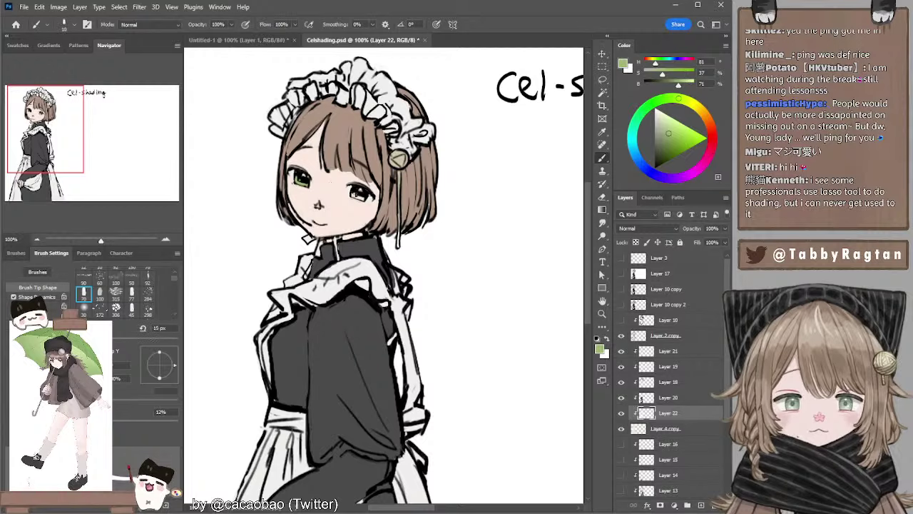
drag(354, 192, 361, 199)
key(bracketleft)
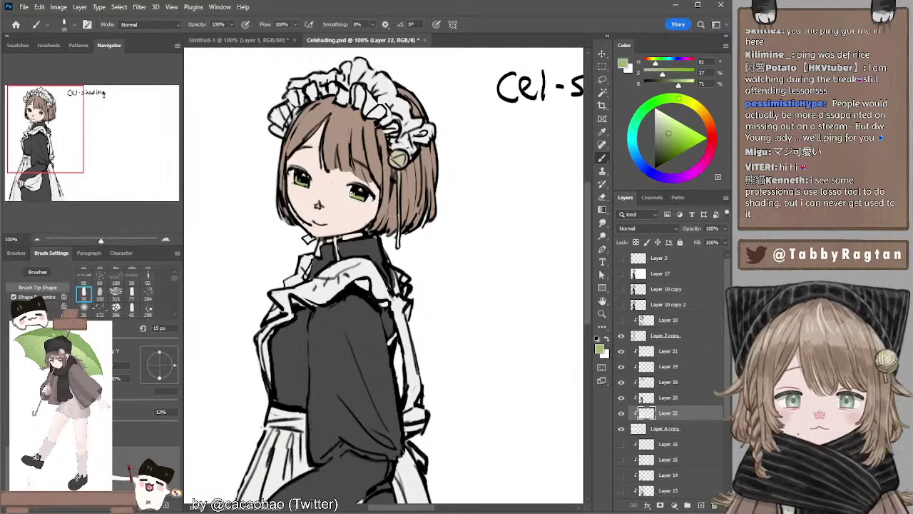
Choose a soft pink (H 3, S 30, B 86) for the face details and reduce the brush to 8 px.
mouse_move(712, 128)
mouse_down()
mouse_move(712, 136)
mouse_move(668, 124)
mouse_up()
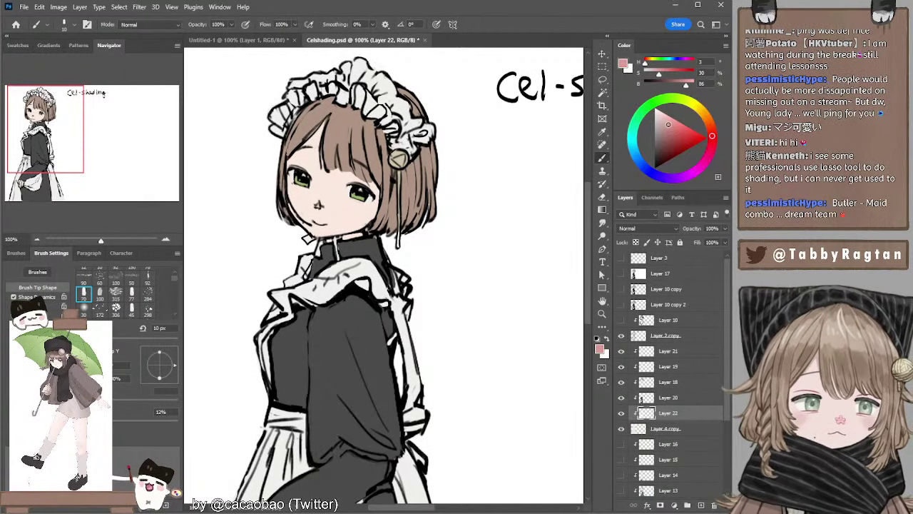
key(bracketleft)
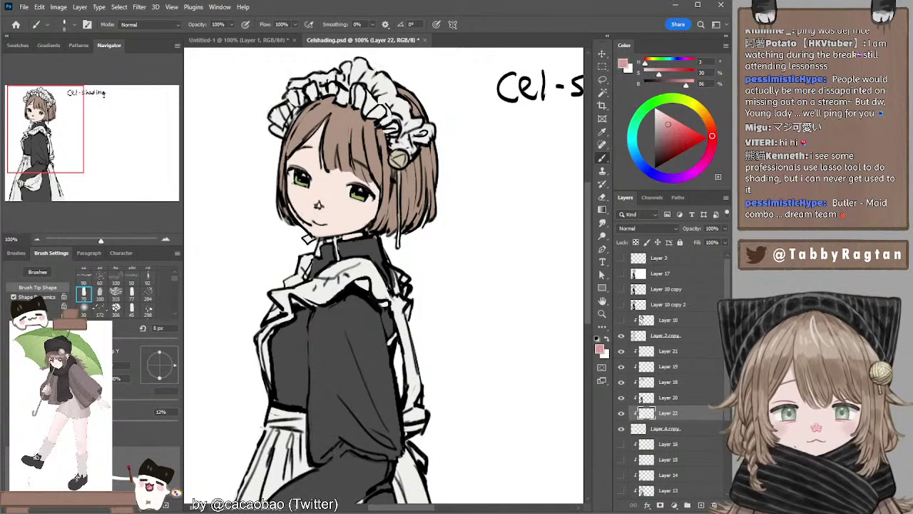
drag(389, 218, 379, 183)
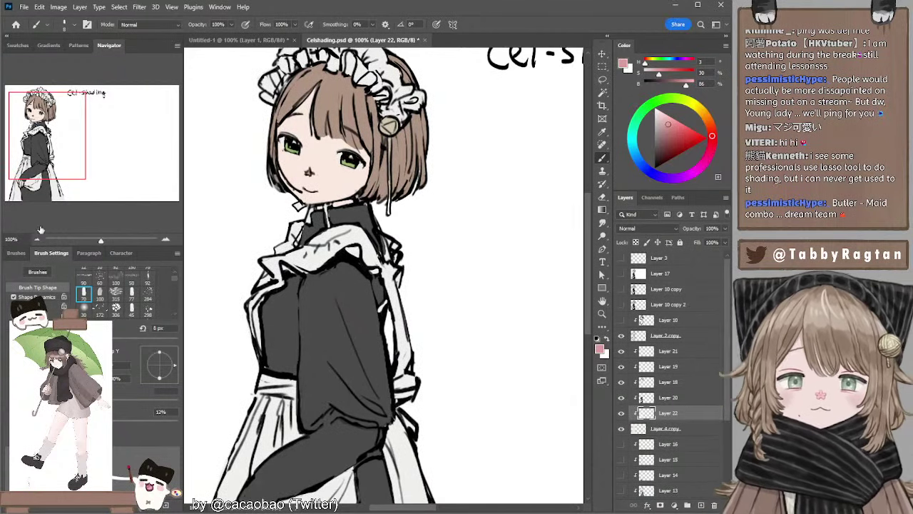
click(38, 242)
drag(279, 262, 279, 237)
Add a clipped layer directly above Layer 4 copy and mix a blush pink (H 355, S 26, B 92), starting from the sampled skin tone.
click(666, 430)
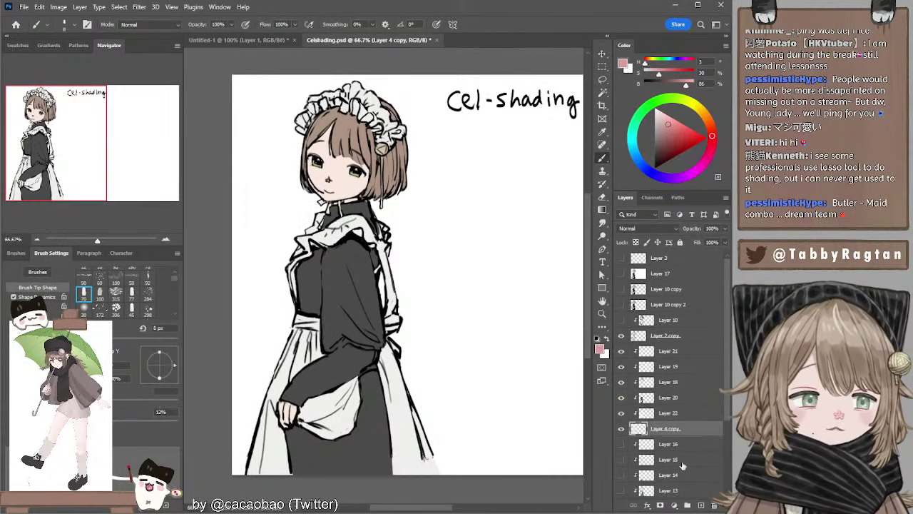
click(701, 505)
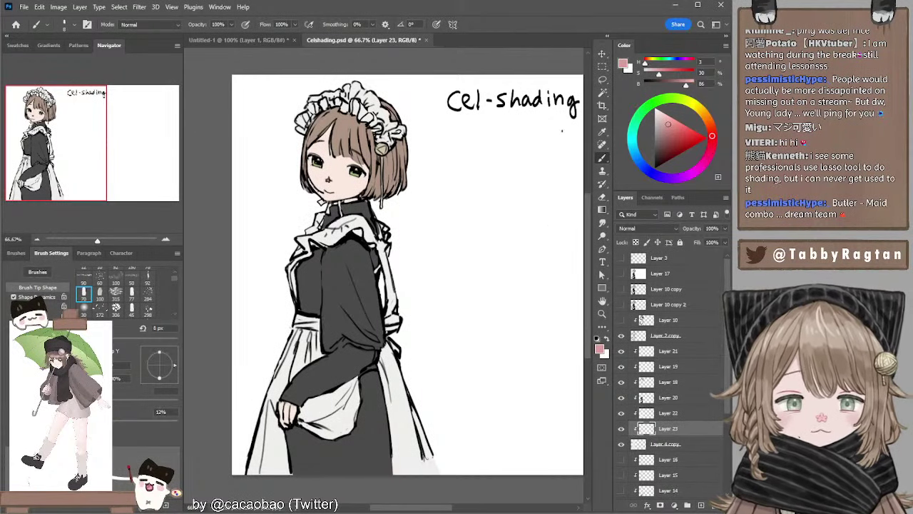
alt+click(356, 179)
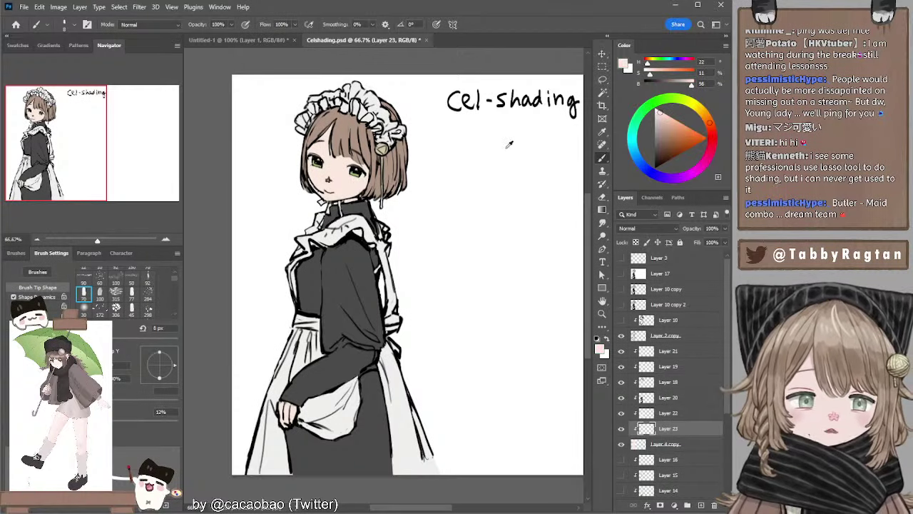
alt+click(355, 180)
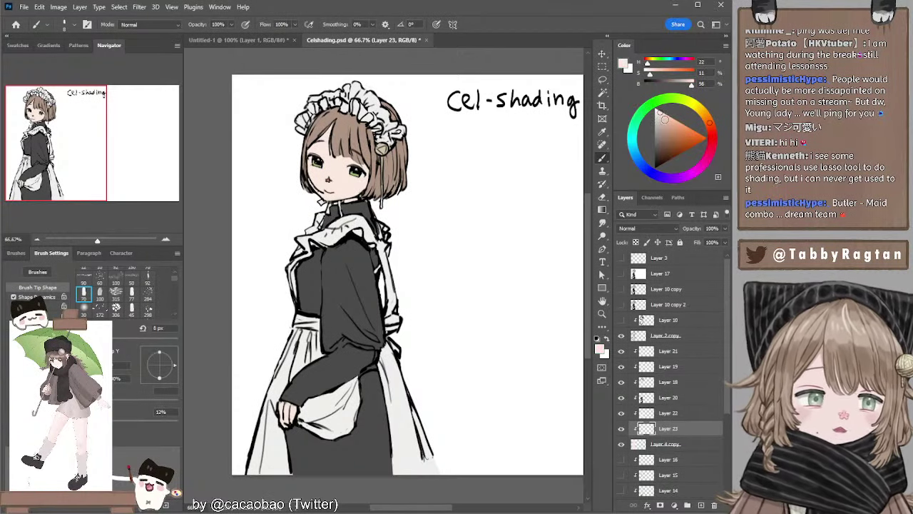
click(667, 119)
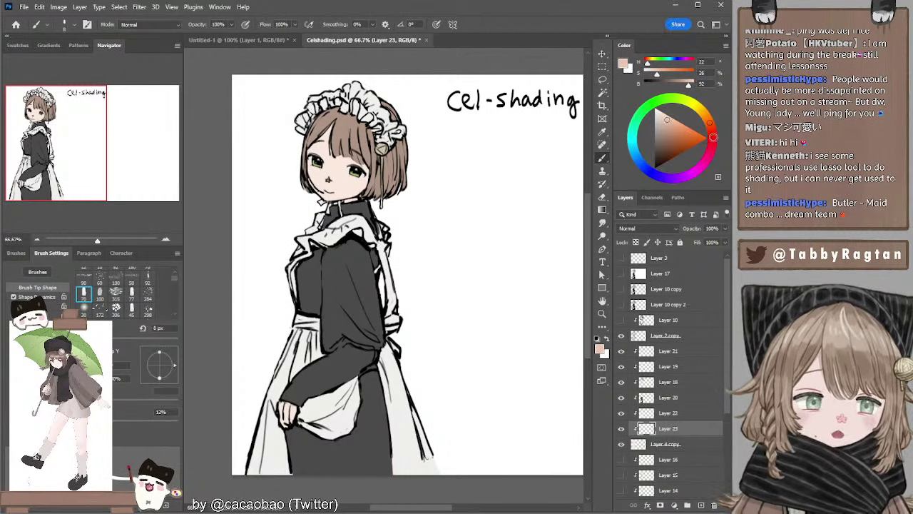
click(712, 138)
mouse_move(711, 137)
mouse_down()
mouse_move(710, 158)
mouse_move(712, 142)
mouse_up()
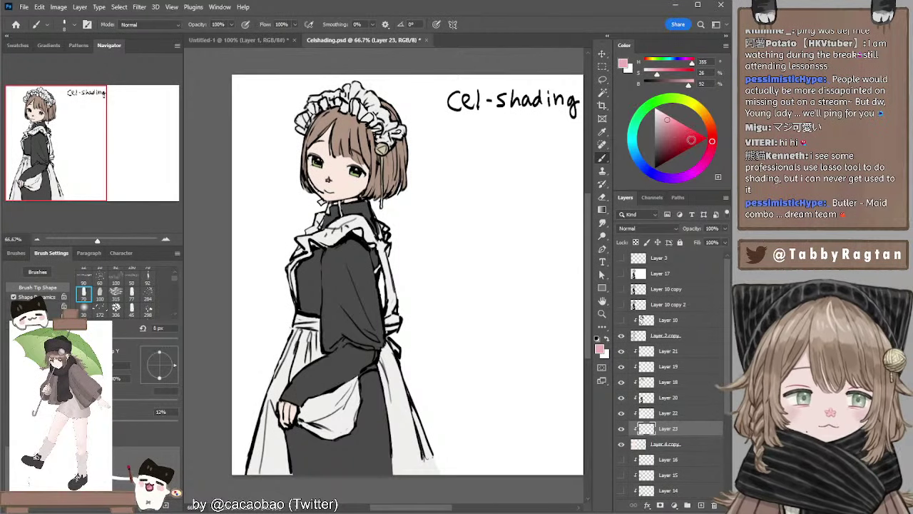
Paint a pink blush patch on each cheek with a brush of 20 to 25 px.
key(])
key(])
key(])
key(])
key(])
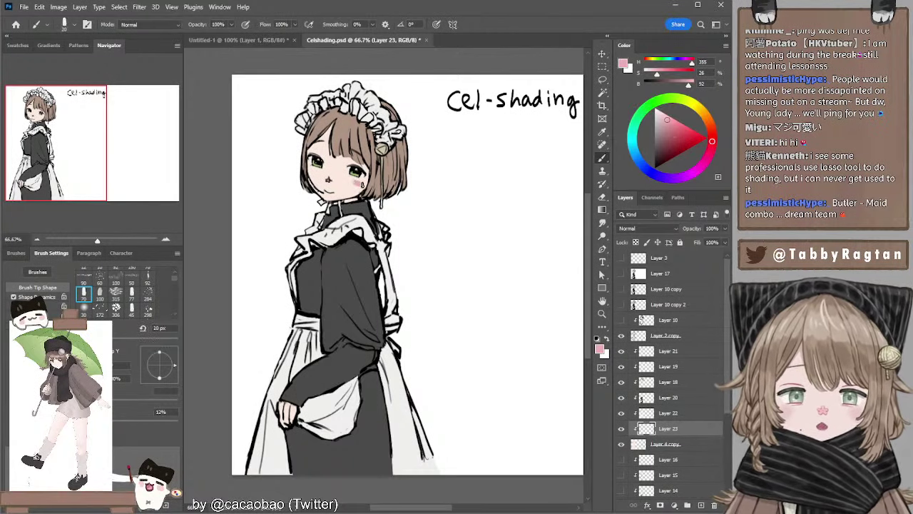
drag(363, 184, 316, 177)
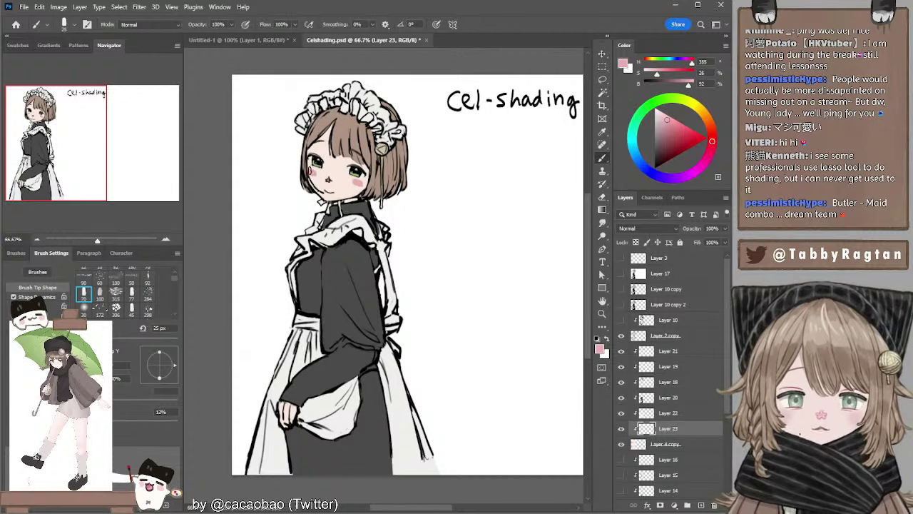
Blend the blush on both cheeks with the Smudge tool at 30% strength, reducing its size to 25 px.
key(r)
key(bracketleft)
key(bracketleft)
key(bracketleft)
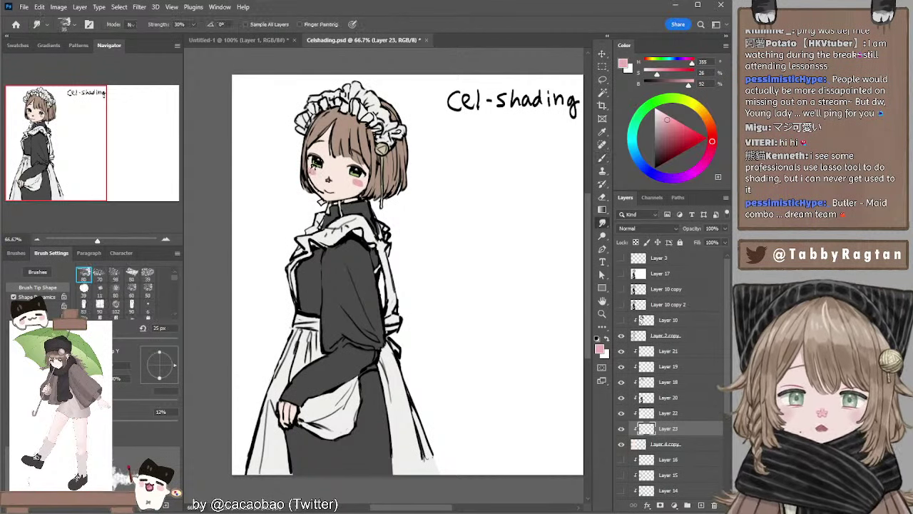
mouse_move(310, 166)
mouse_down()
mouse_move(314, 176)
mouse_move(353, 182)
mouse_up()
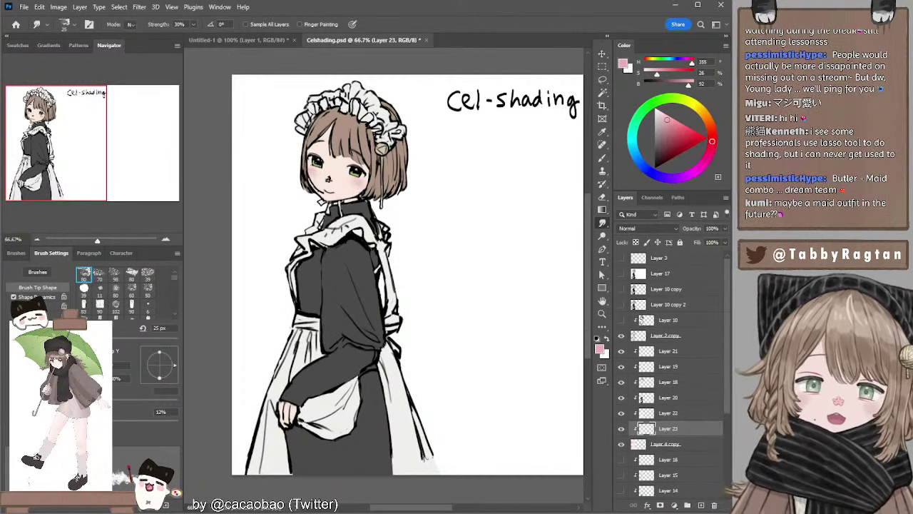
key(e)
key(r)
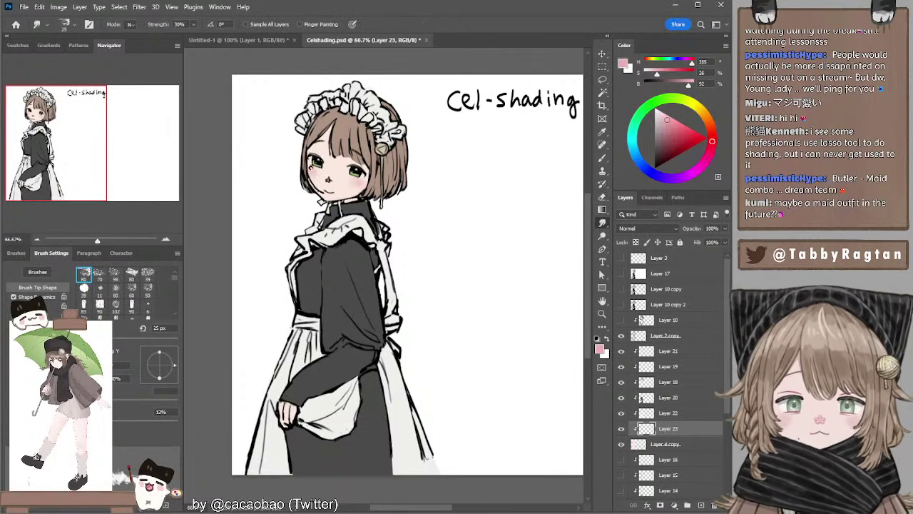
Lower the blush layer's opacity to 89%.
click(725, 229)
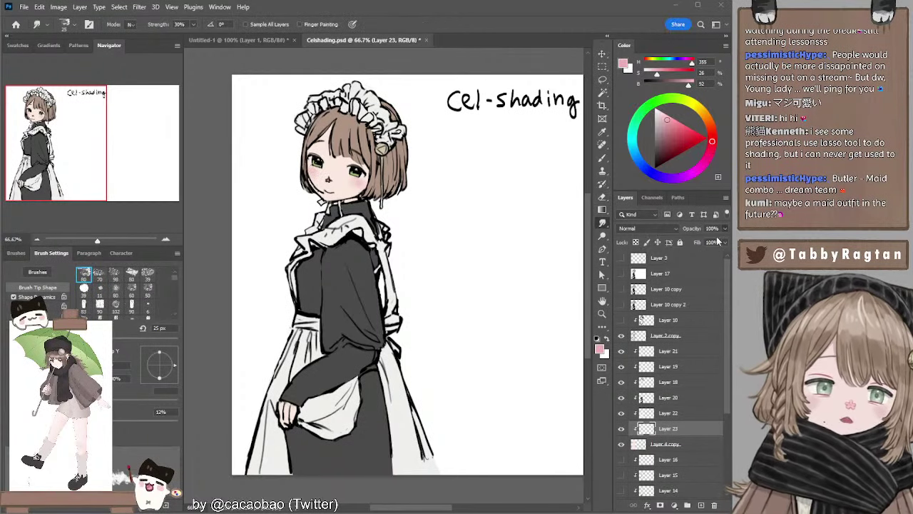
click(718, 239)
drag(717, 236, 720, 235)
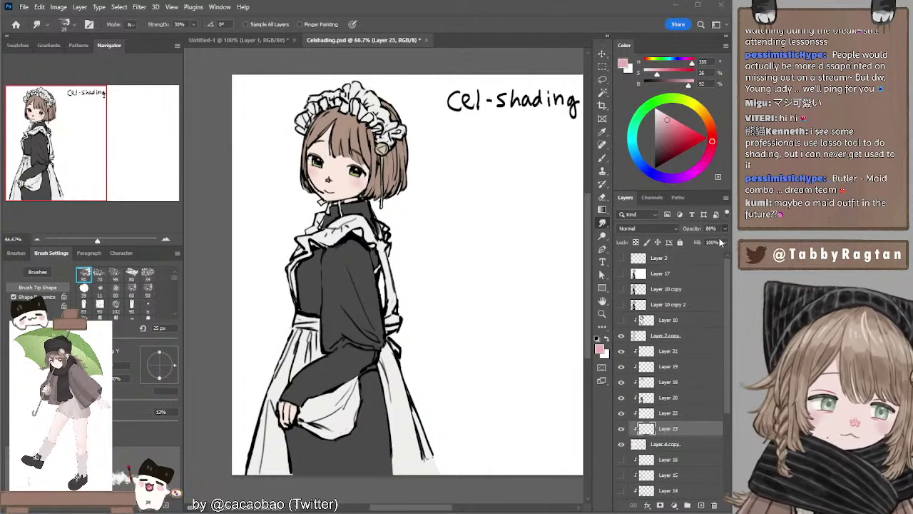
Add more pink to the cheeks with the 25 px brush and smudge it into the skin.
key(b)
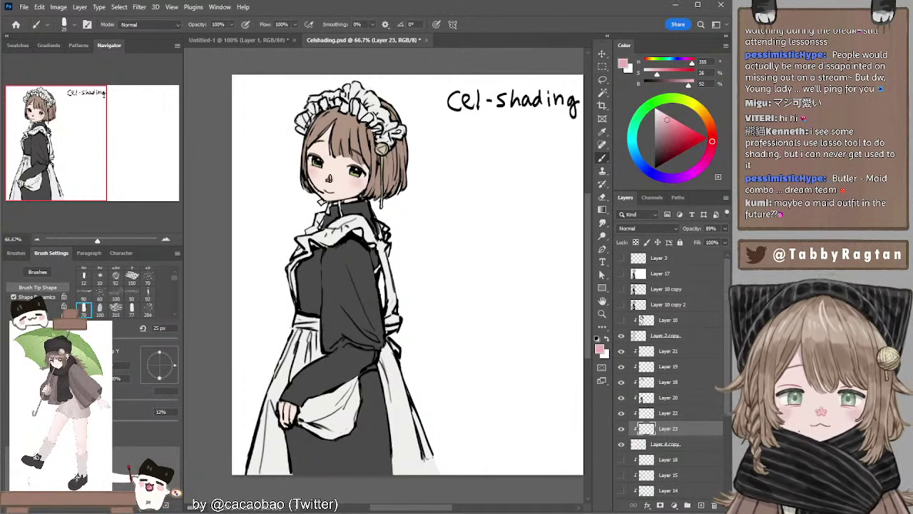
key(r)
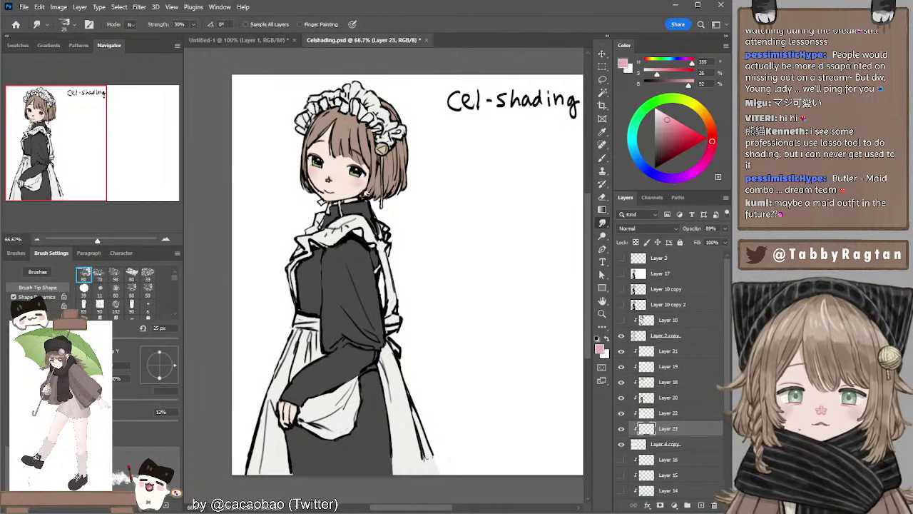
key(b)
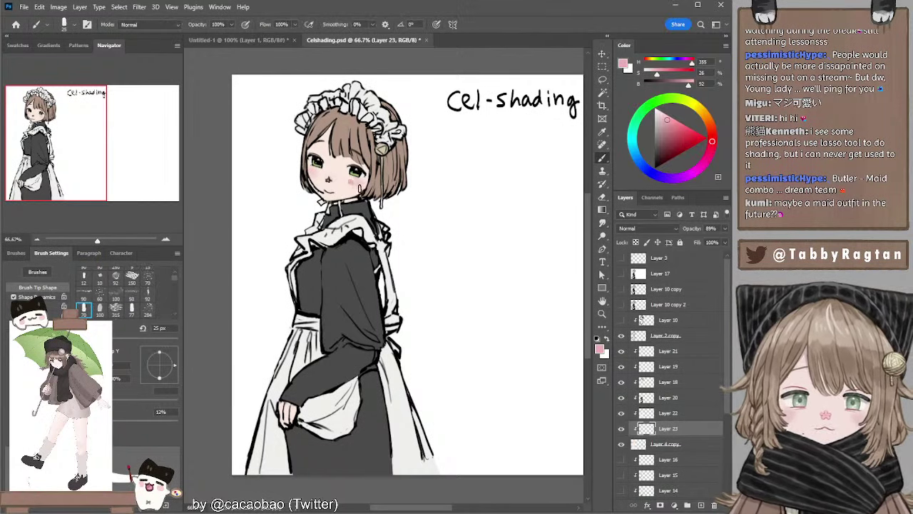
key(r)
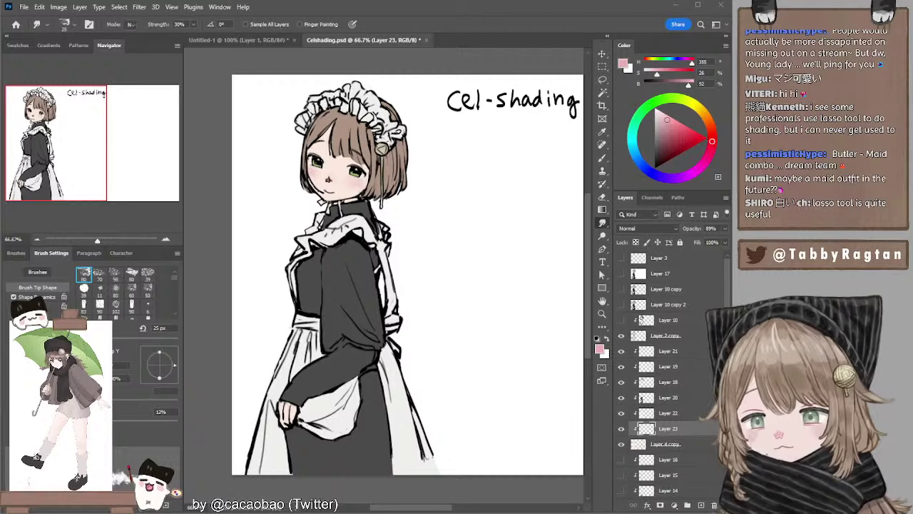
Switch from the dress layer to the apron layer (Layer 22) and sample its off-white at the rear shoulder ruffle.
key(b)
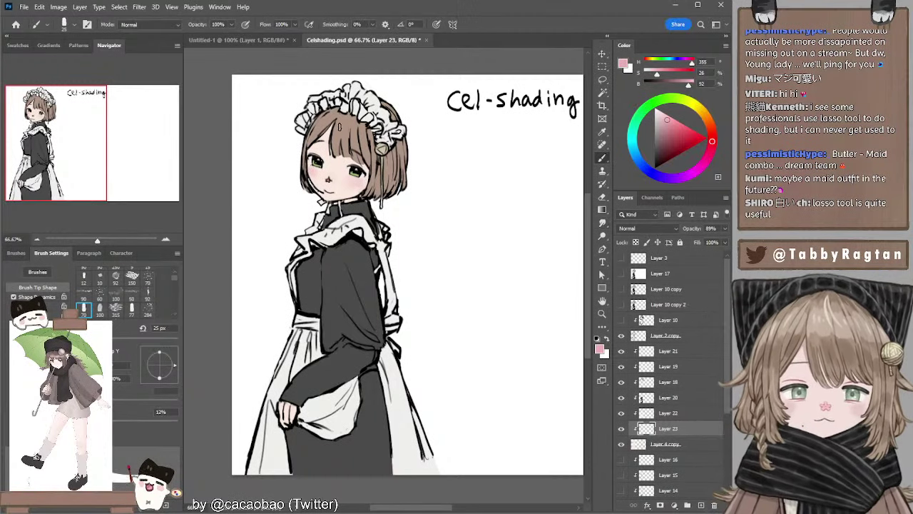
ctrl+click(318, 381)
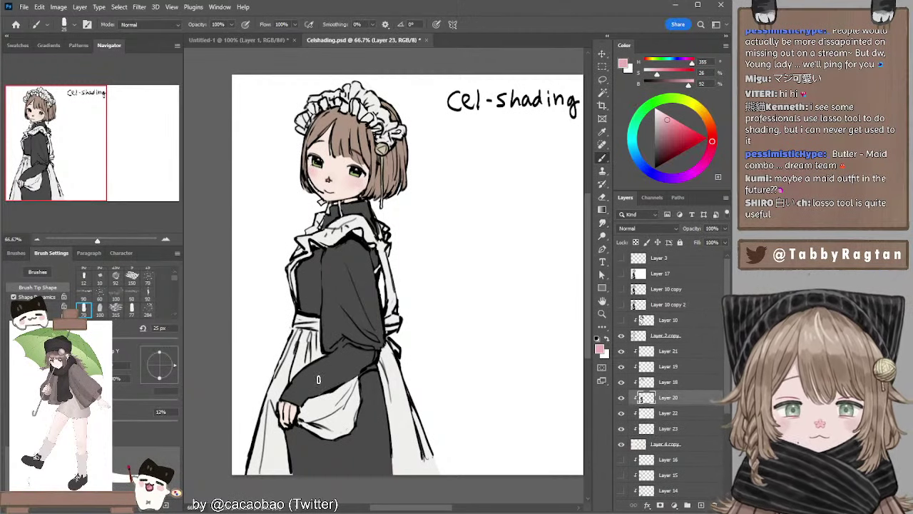
mouse_move(468, 258)
mouse_down()
mouse_move(468, 271)
mouse_move(469, 258)
mouse_up()
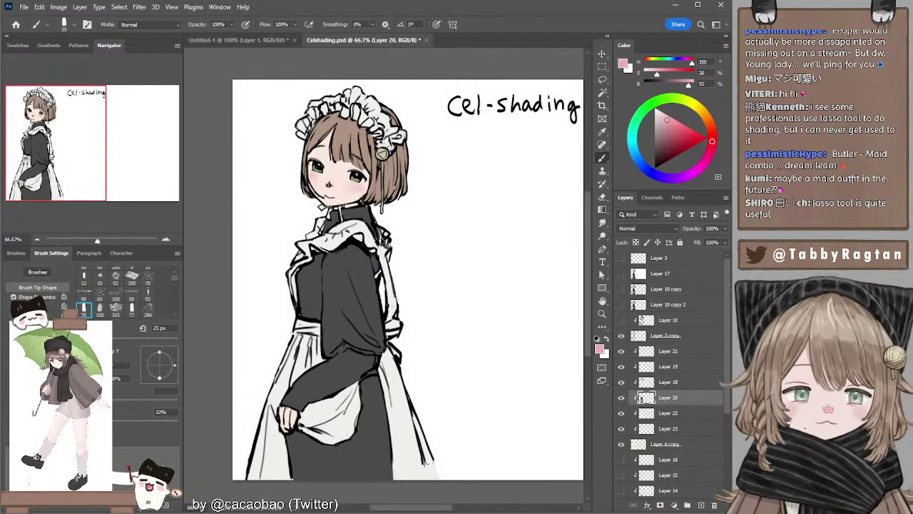
key(alt+bracketleft)
alt+click(382, 239)
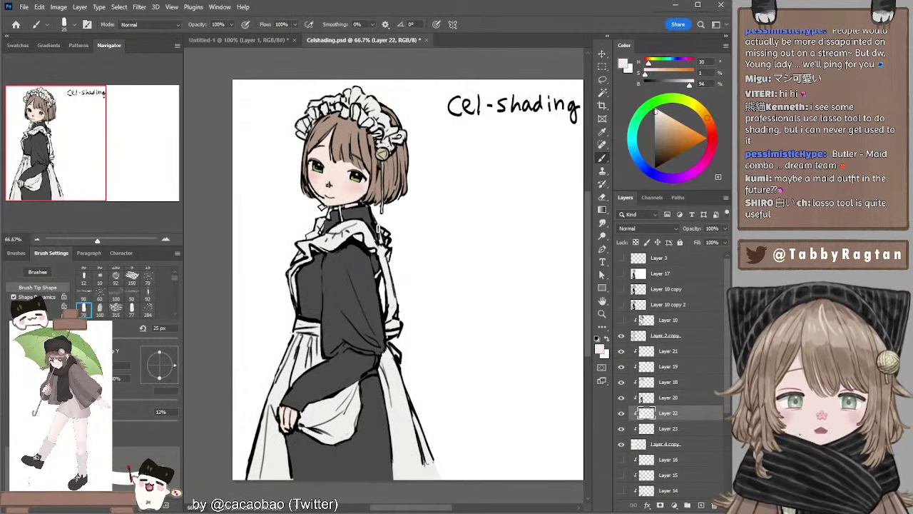
Clean up the dark dress colour on Layer 20 around the rear shoulder ruffle with a 10 px eraser.
key(alt+bracketright)
key(e)
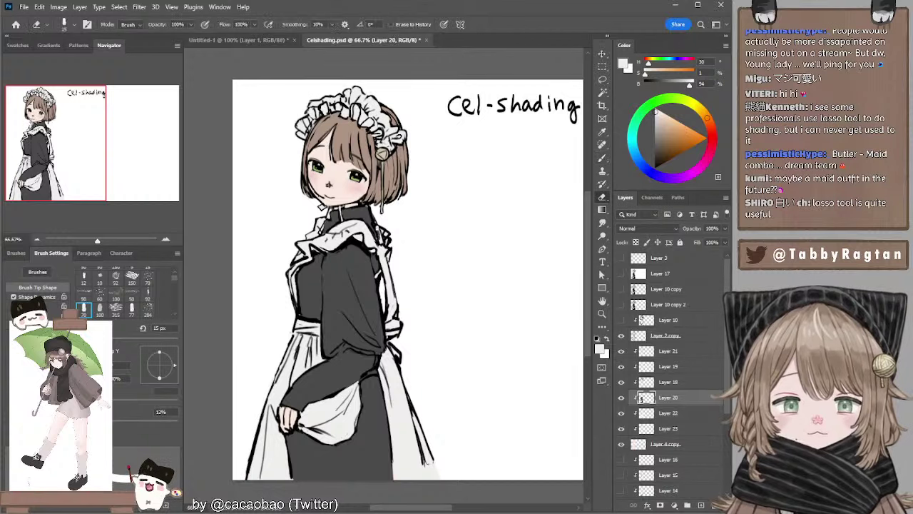
key(bracketleft)
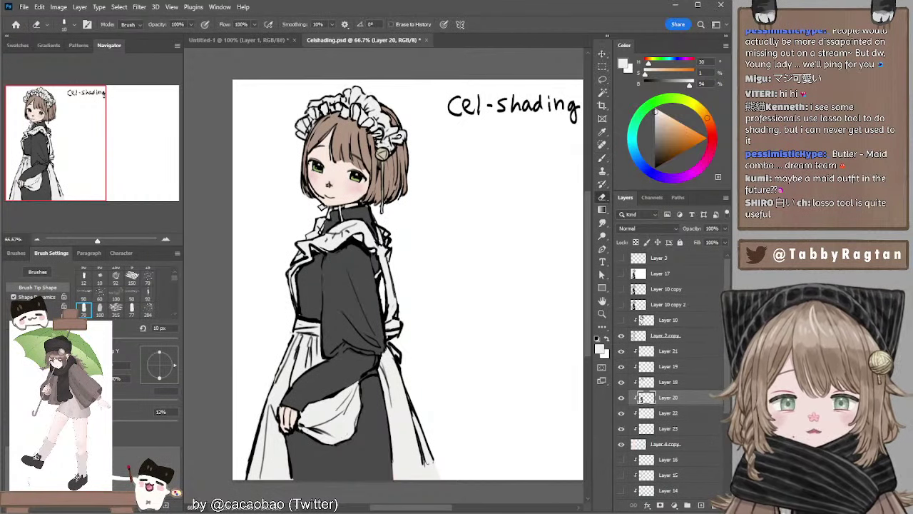
drag(443, 261, 437, 255)
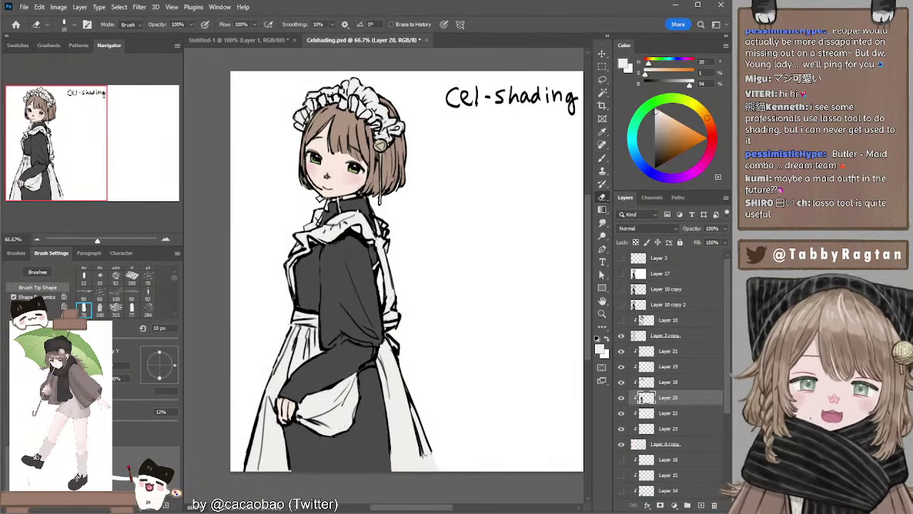
scroll(446, 234, up, 1)
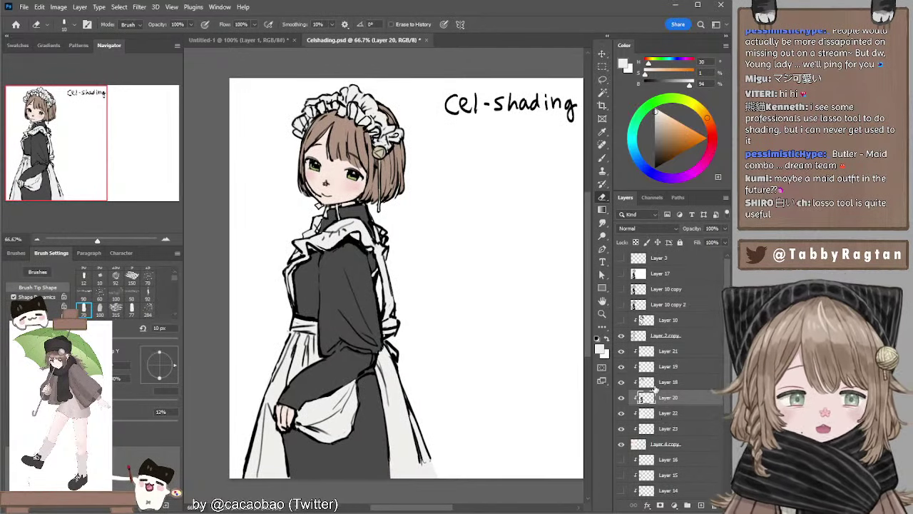
Select the silhouette layer (Layer 4 copy) and switch to a smaller brush with the light skin tone.
ctrl+click(334, 175)
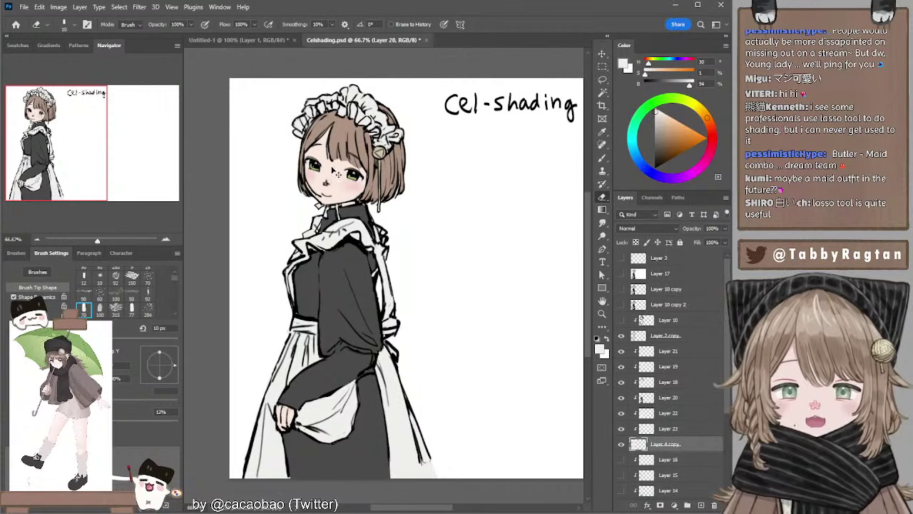
key(b)
key(bracketleft)
key(bracketleft)
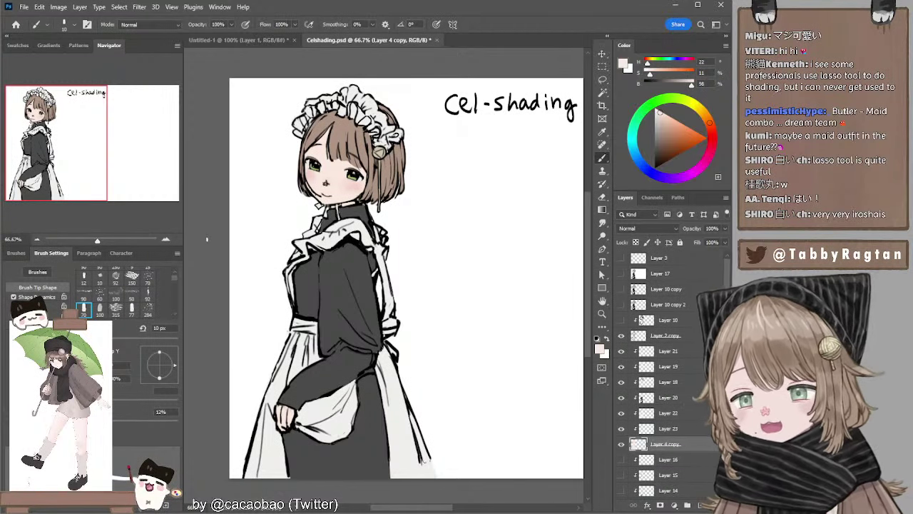
Check which layers hold the dress and apron colours by picking those areas on the drawing.
ctrl+click(352, 266)
mouse_move(508, 304)
mouse_down()
mouse_move(508, 293)
mouse_move(512, 304)
mouse_up()
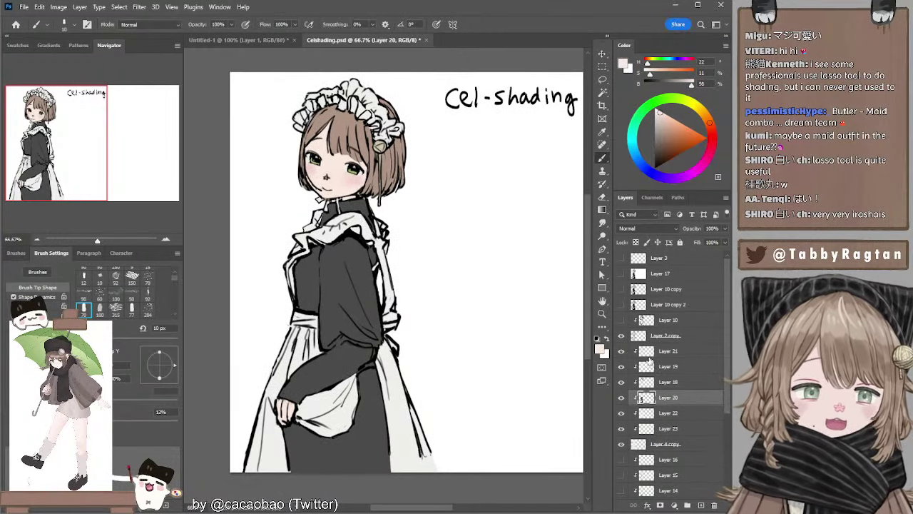
click(649, 351)
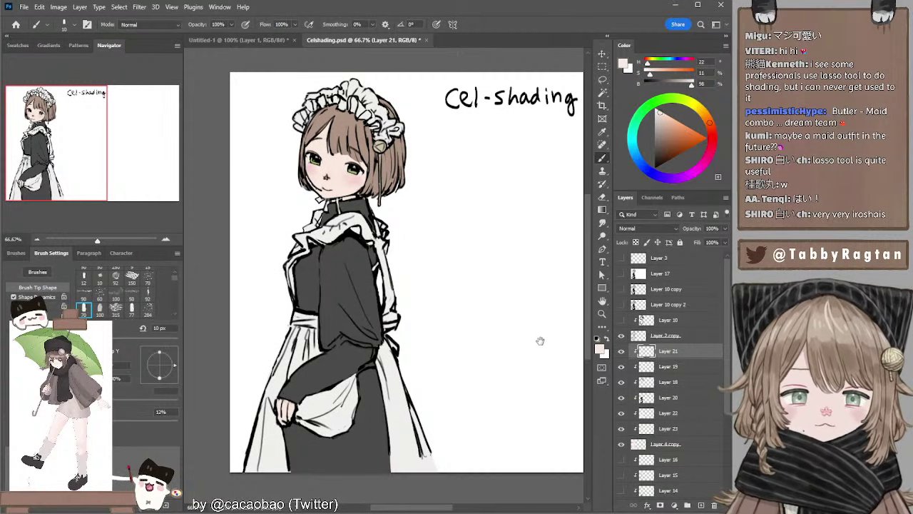
mouse_move(540, 341)
mouse_down()
mouse_move(524, 336)
mouse_move(530, 349)
mouse_up()
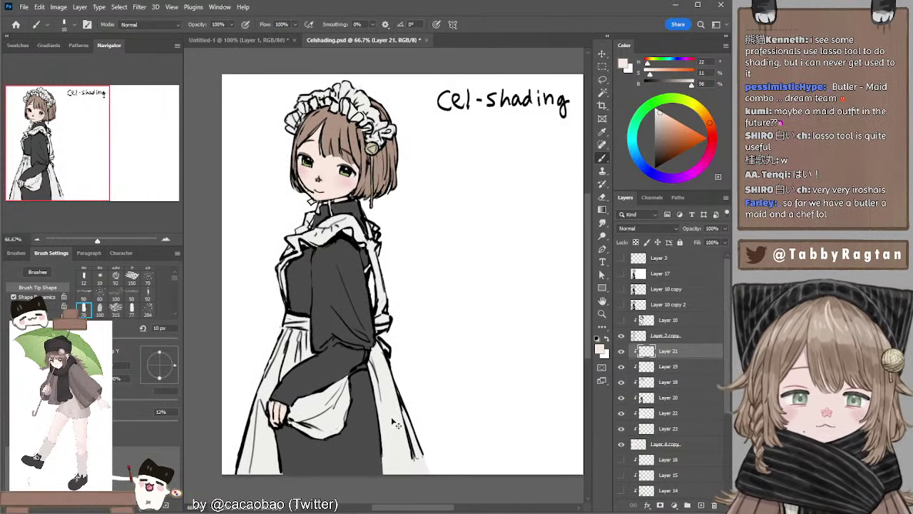
ctrl+click(396, 424)
ctrl+click(375, 334)
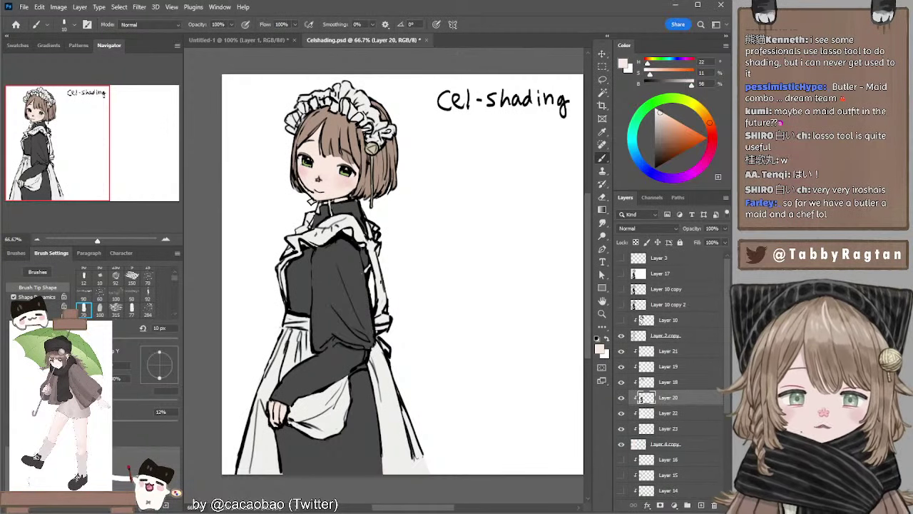
Merge the clipped colour layers from Layer 21 down to Layer 23 into one, and add a new clipped layer above it.
click(652, 353)
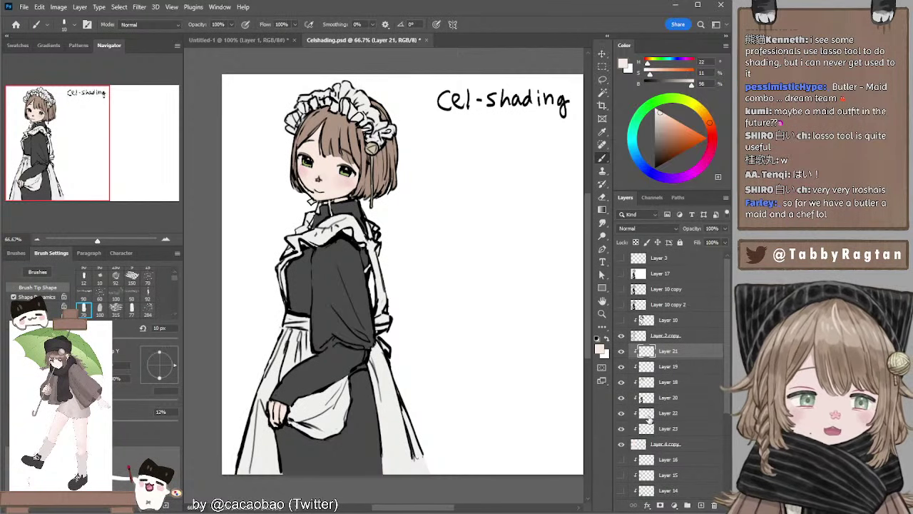
shift+click(651, 429)
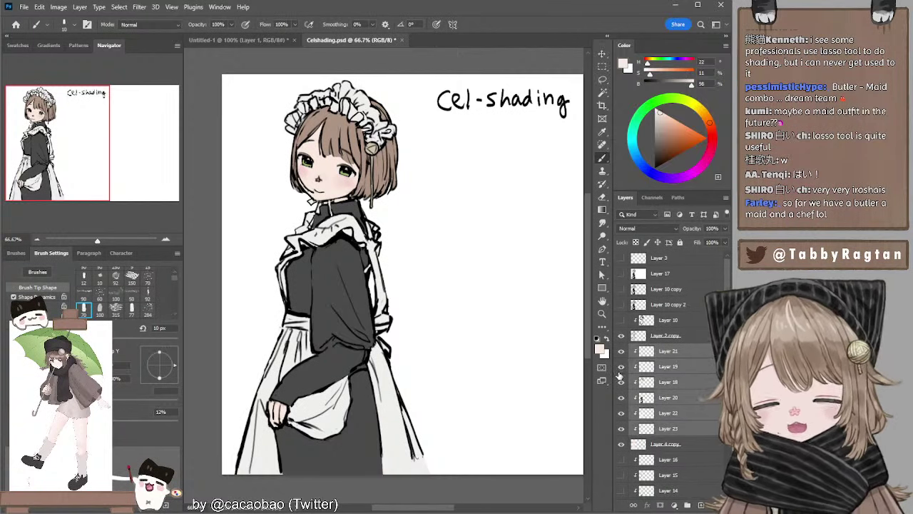
key(ctrl+e)
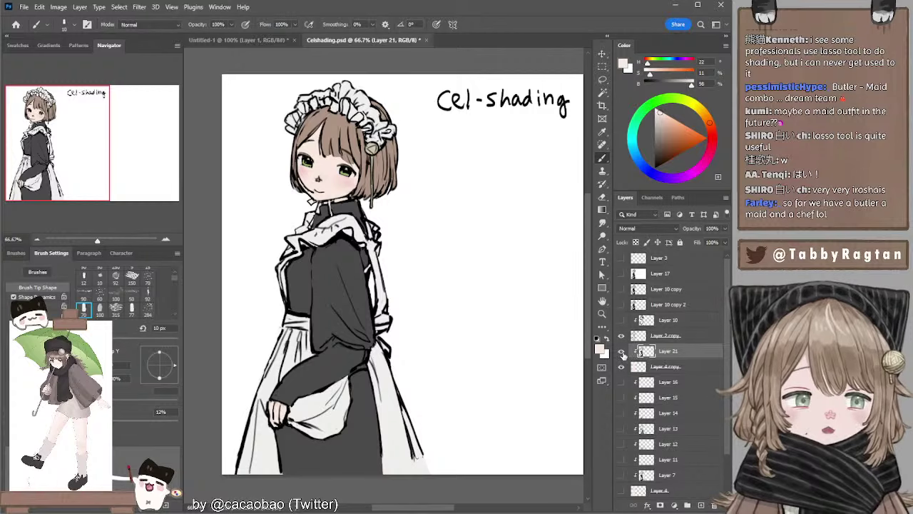
click(622, 351)
click(622, 351)
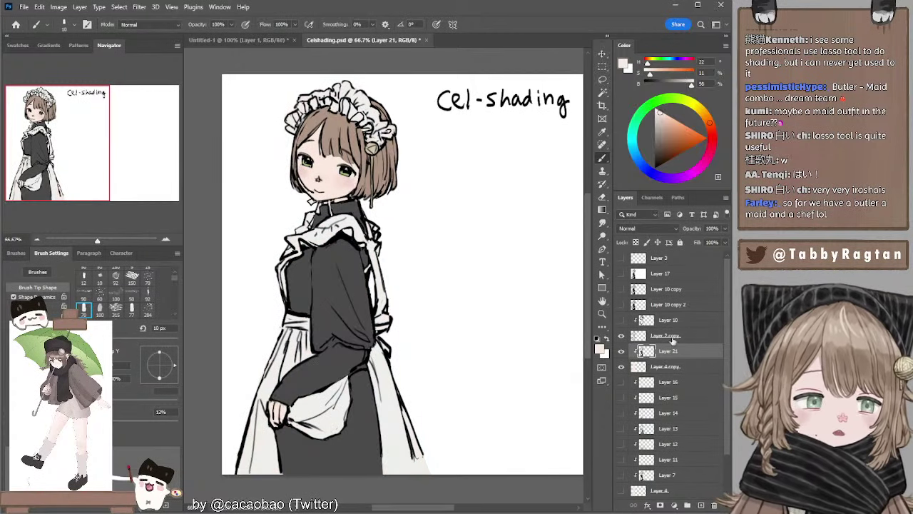
click(700, 504)
alt+click(651, 357)
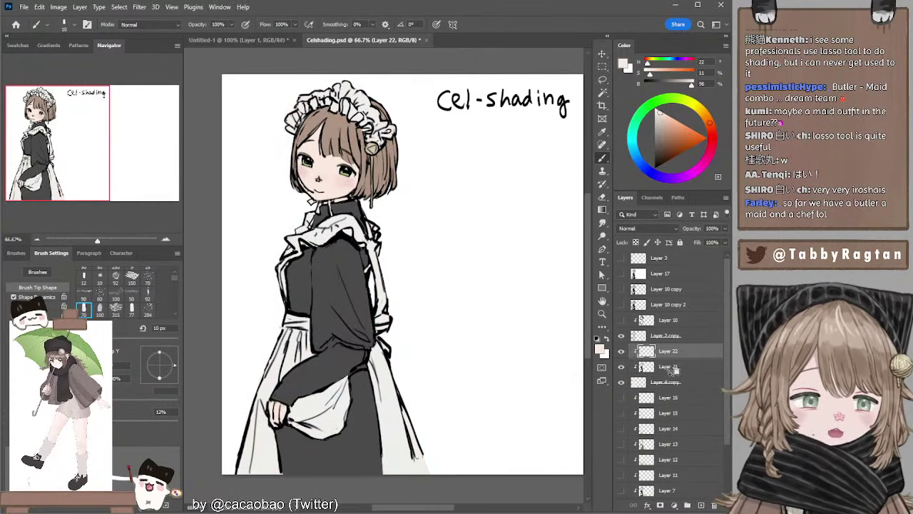
Handwrite "1. flat colours" and "- local colour" in black under the Cel-shading heading on the line art layer (Layer 2 copy).
drag(489, 328, 454, 335)
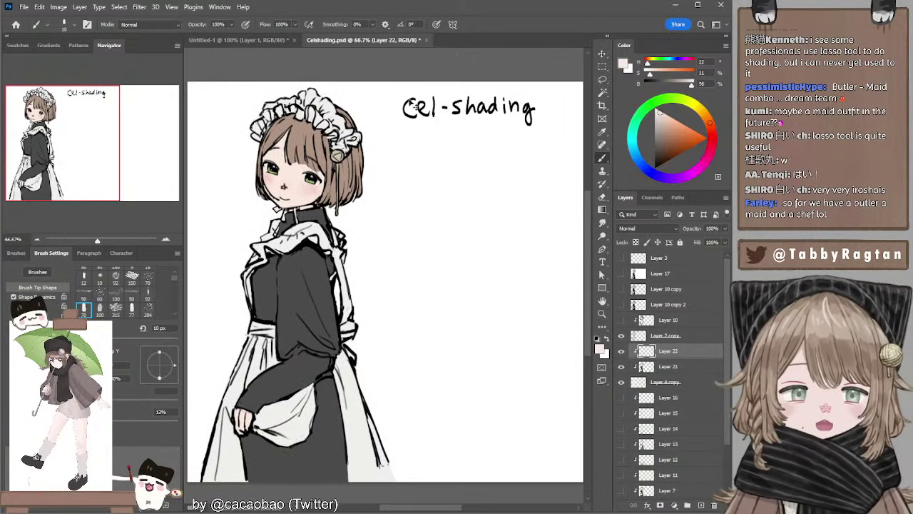
key(alt+bracketright)
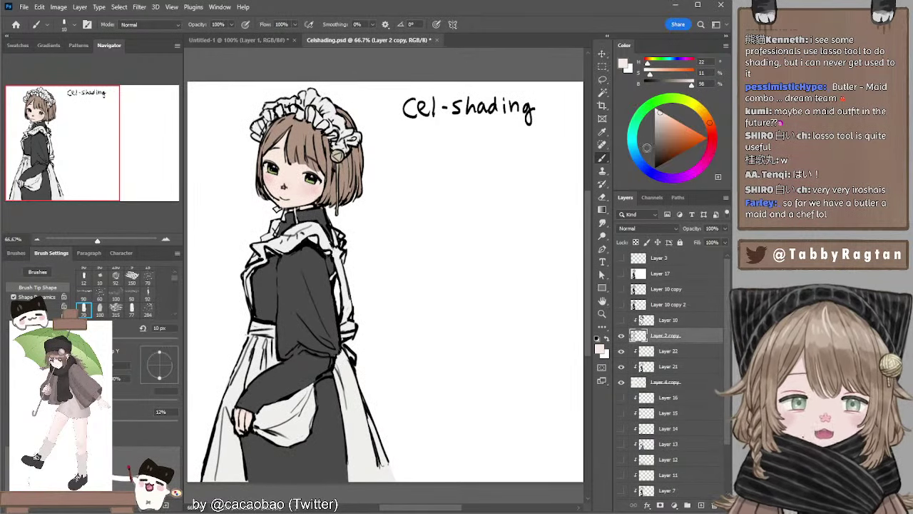
key(d)
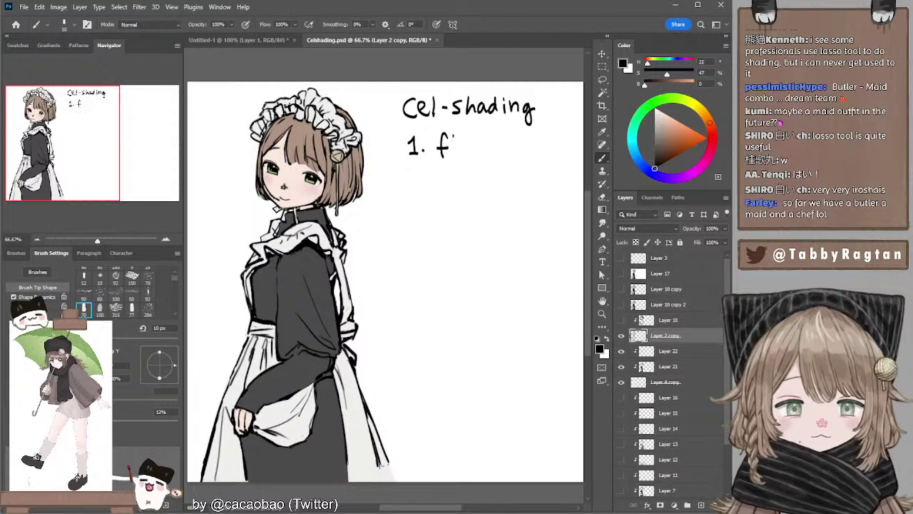
drag(467, 141, 475, 140)
mouse_move(485, 141)
mouse_down()
mouse_move(461, 147)
mouse_move(449, 139)
mouse_up()
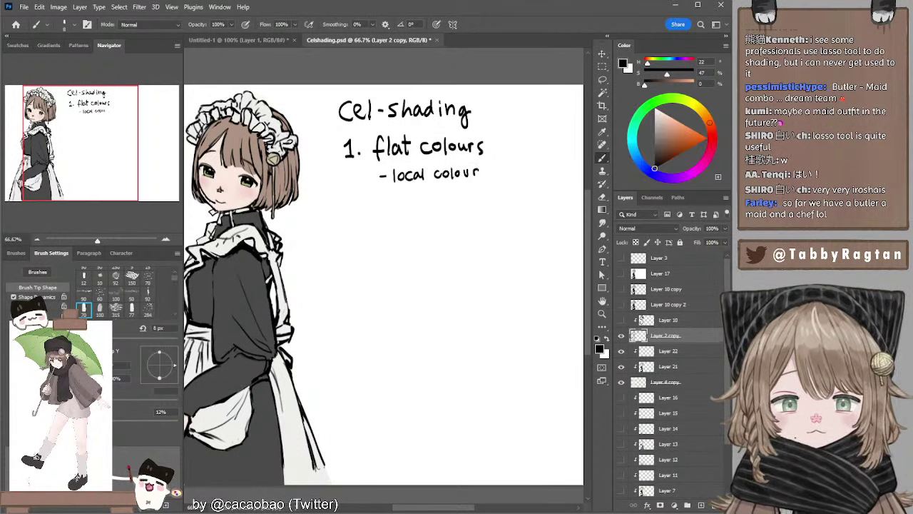
Set the new clipped layer above the merged colours (Layer 22) to Screen blend mode.
drag(427, 172, 496, 155)
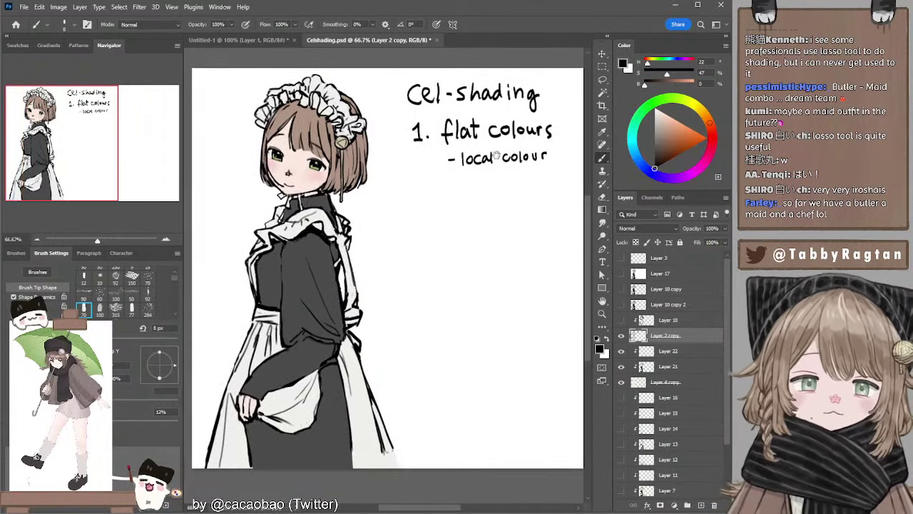
ctrl+click(304, 177)
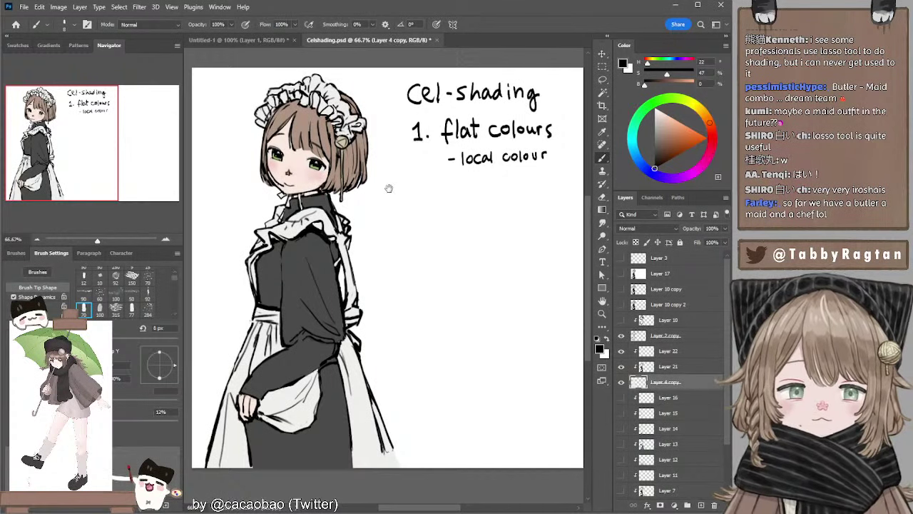
drag(389, 188, 402, 183)
click(654, 354)
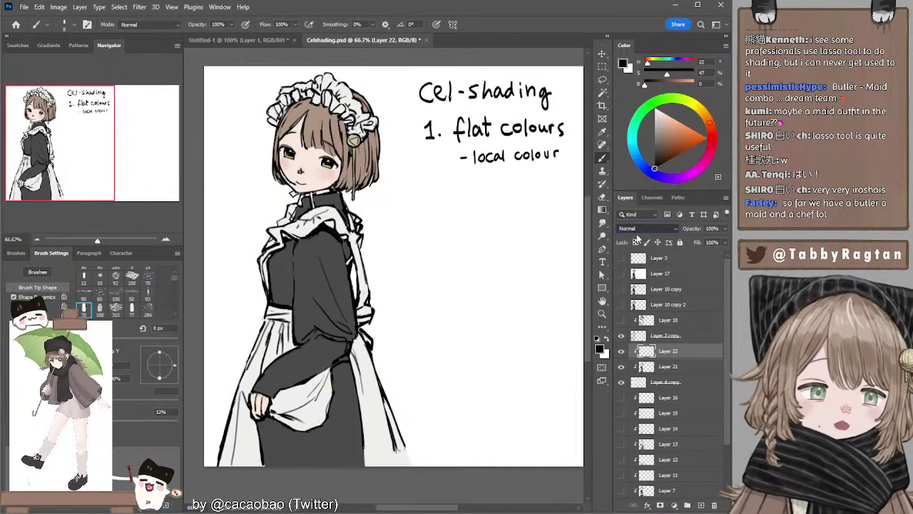
click(638, 315)
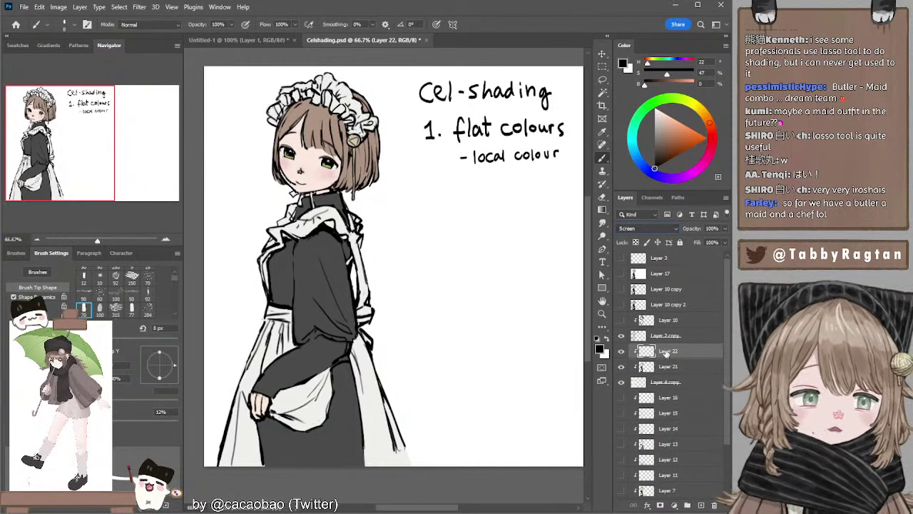
Group the hidden layers from Layer 10 copy 2 up to Layer 3.
click(657, 382)
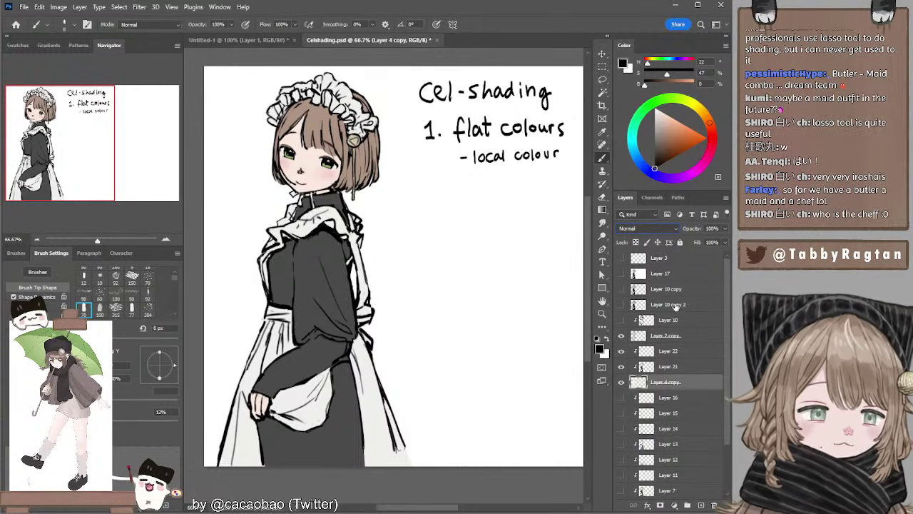
click(667, 304)
shift+click(670, 262)
key(ctrl+g)
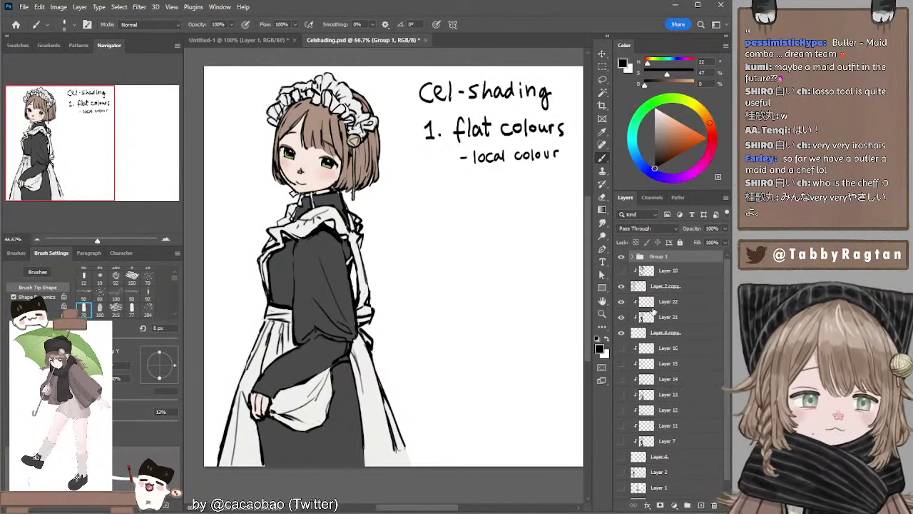
Group the older hidden layers from Layer 16 down to Layer 1.
click(664, 348)
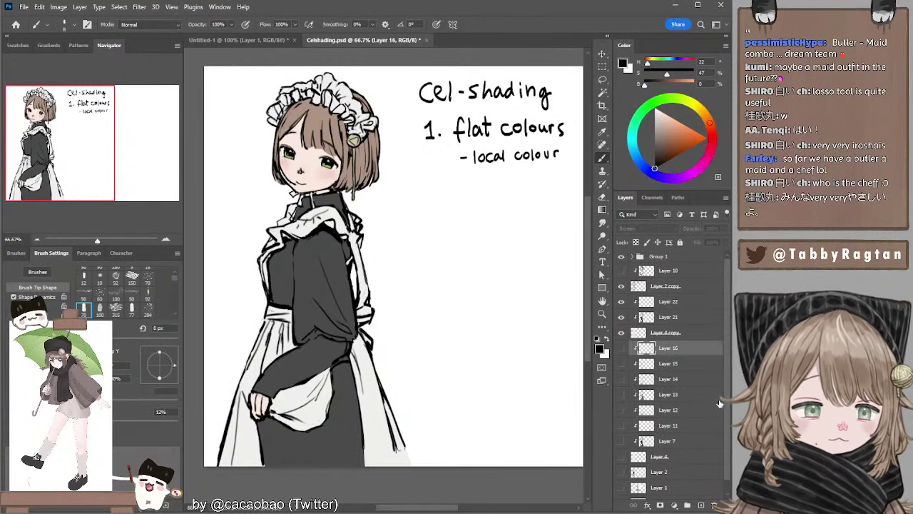
scroll(727, 422, down, 1)
shift+click(645, 474)
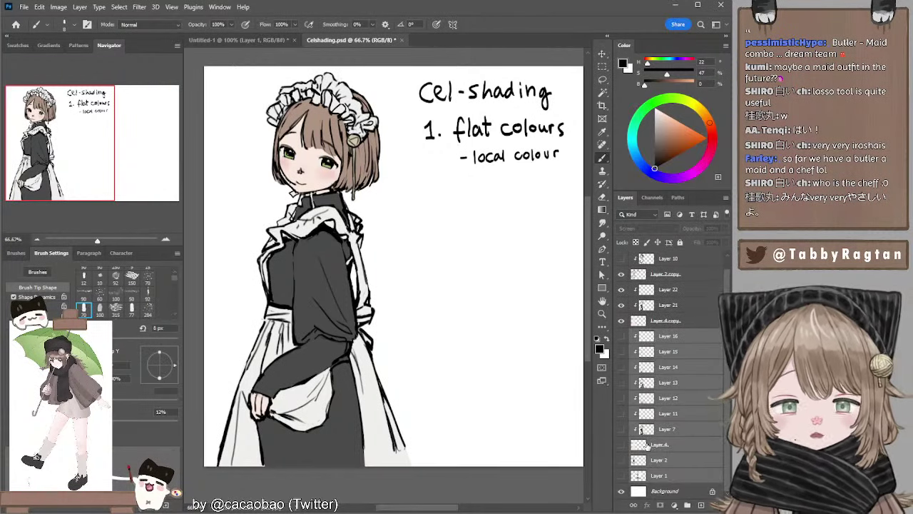
key(ctrl+g)
Rename the silhouette base layer (Layer 4 copy) as SILHOUETTE.
click(668, 334)
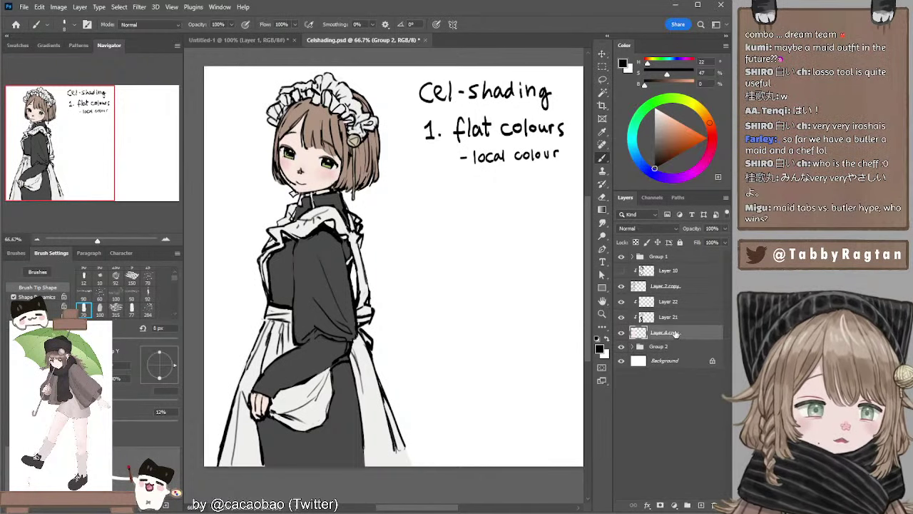
double_click(671, 334)
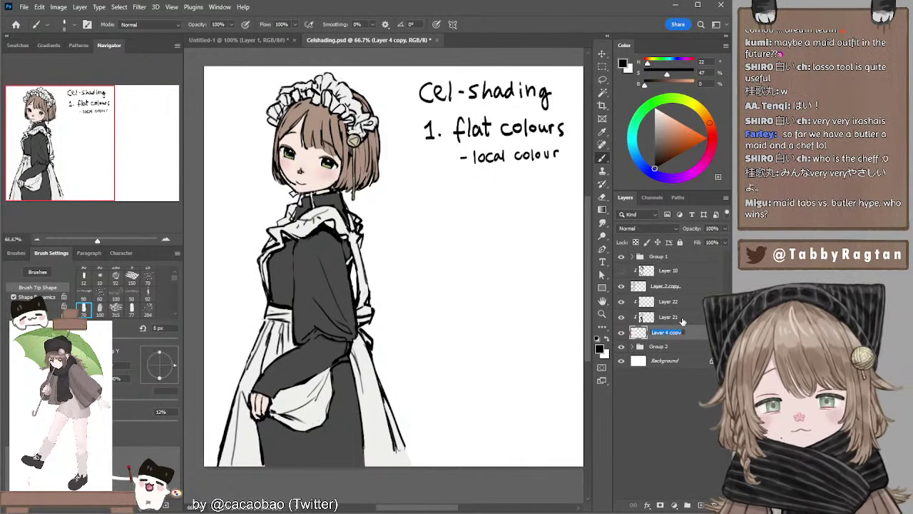
text(SIL)
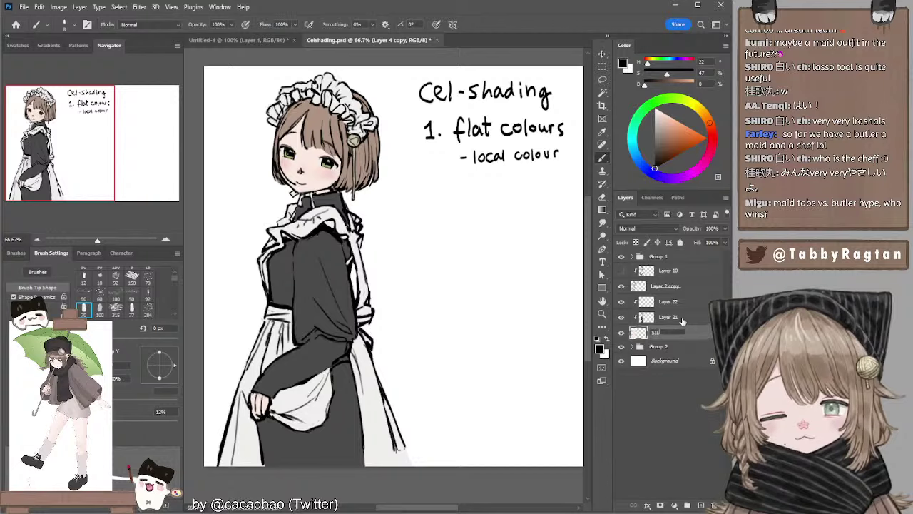
text(HOUETTE)
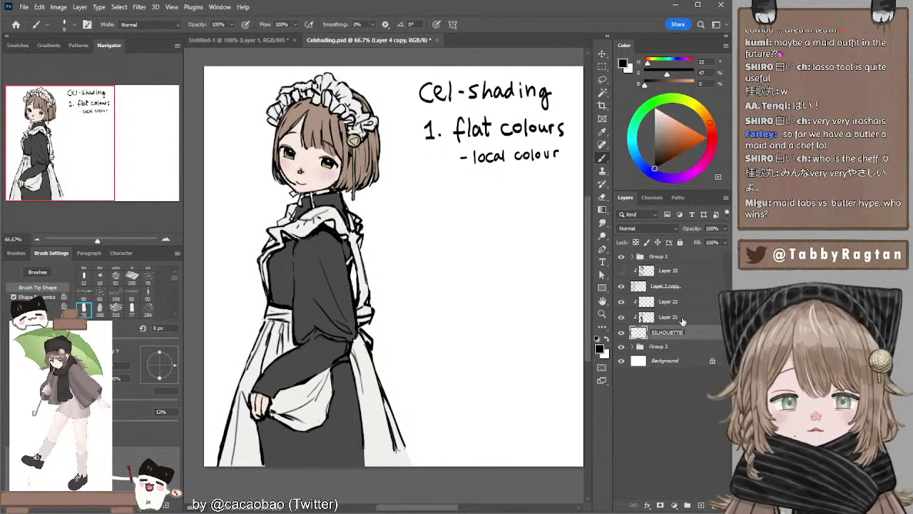
Rename the merged colour layer (Layer 21) as FLAT COLOUR and shorten the name to FLAT.
click(674, 319)
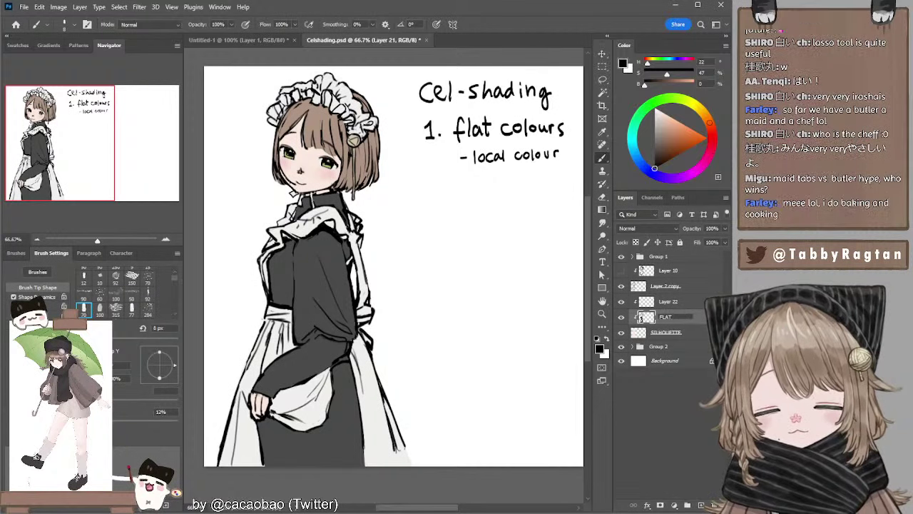
text(COLOUR)
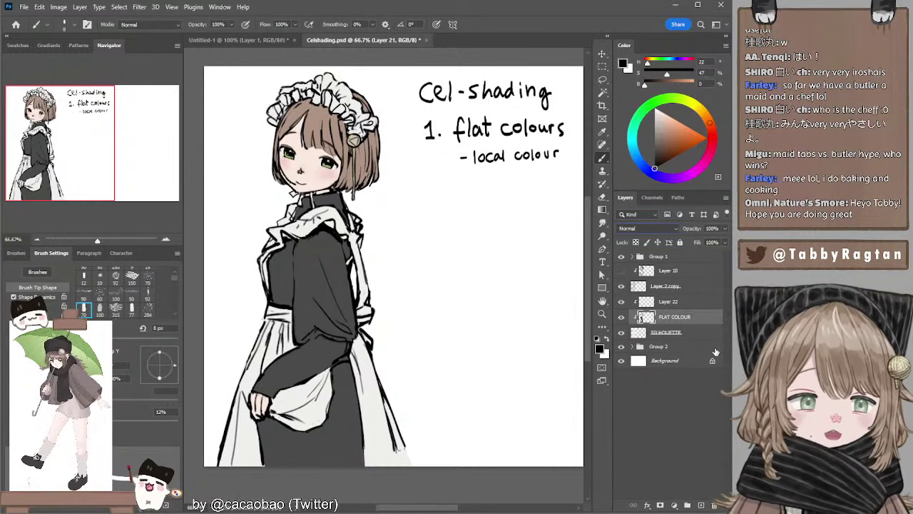
key(Return)
click(672, 302)
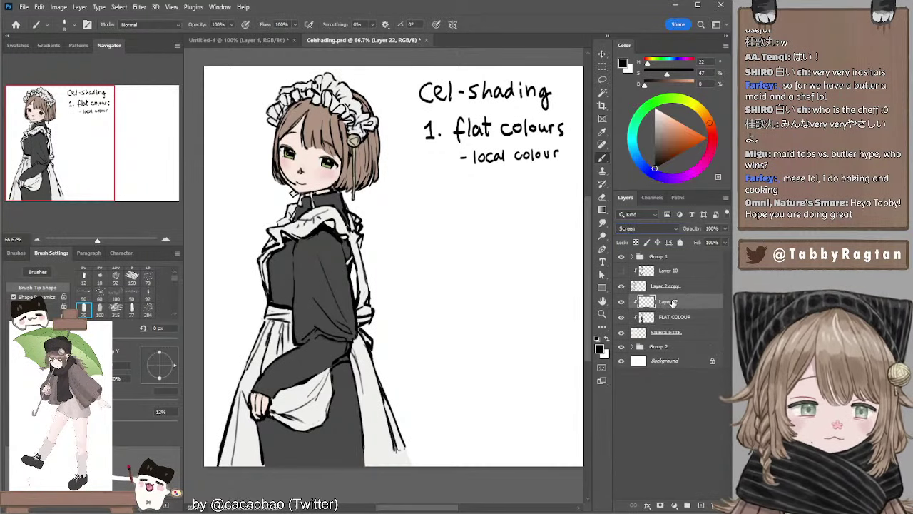
click(683, 319)
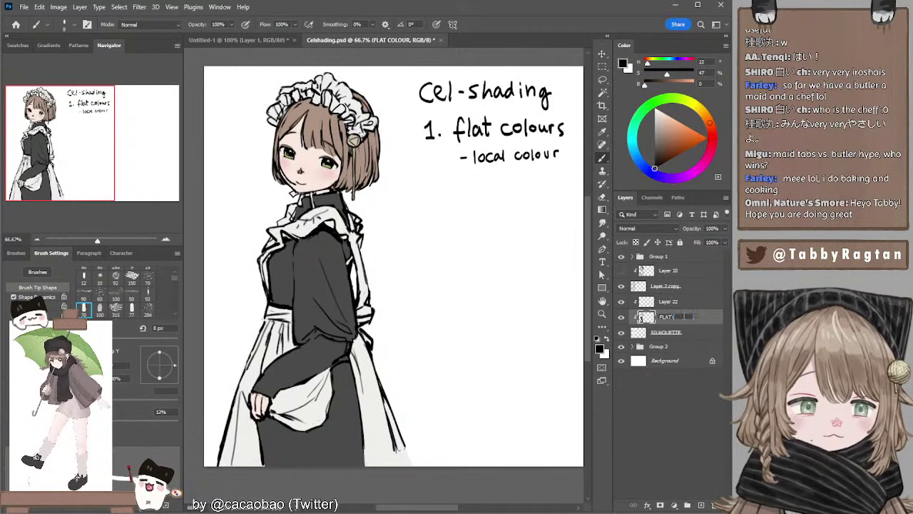
key(Return)
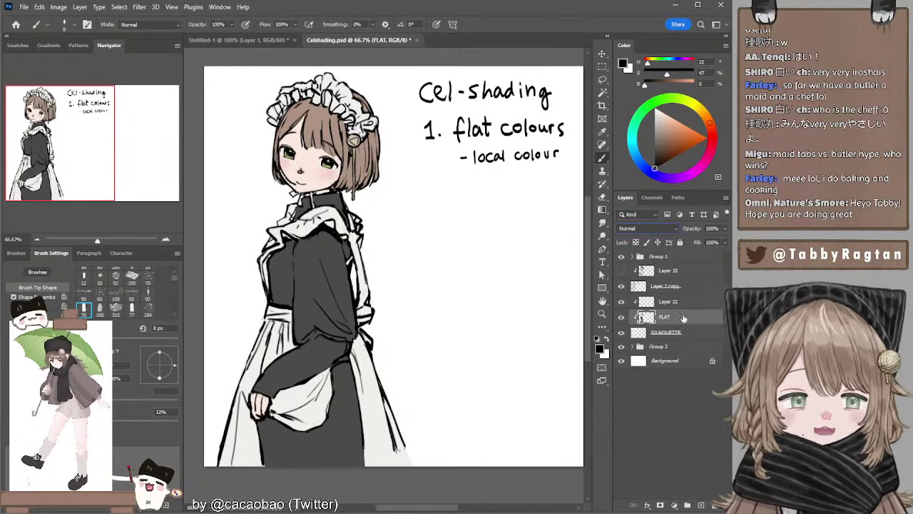
Make the clipped Screen layer (Layer 22) above FLAT the active layer.
click(673, 303)
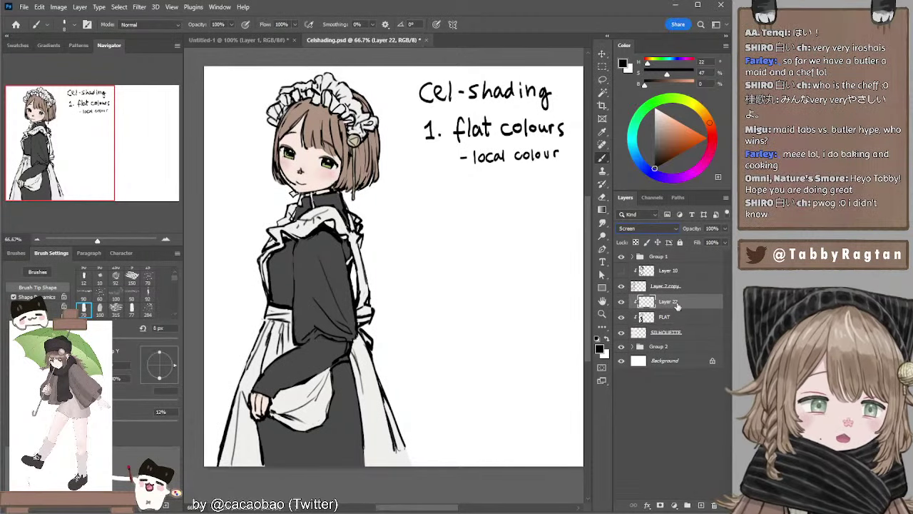
click(674, 318)
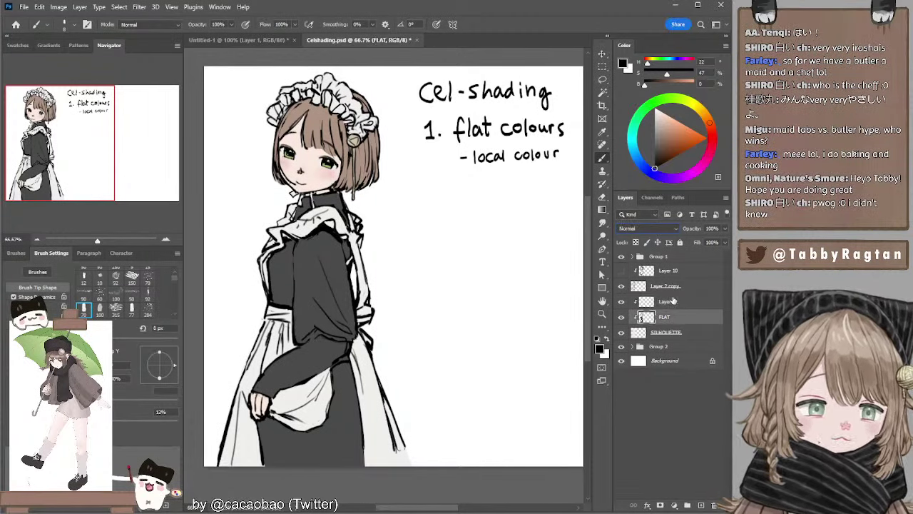
click(672, 302)
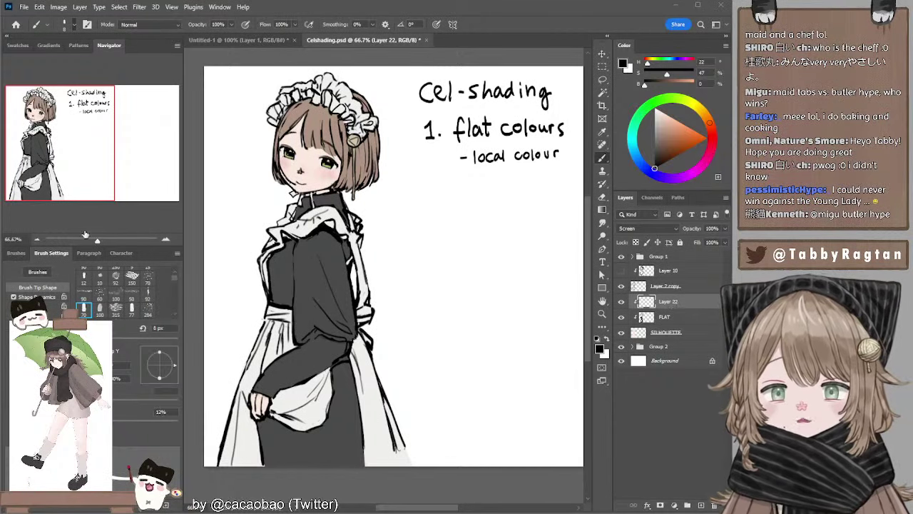
Choose the soft round 30 brush preset and a pale yellow foreground colour (H 58, S 19, B 97).
click(83, 275)
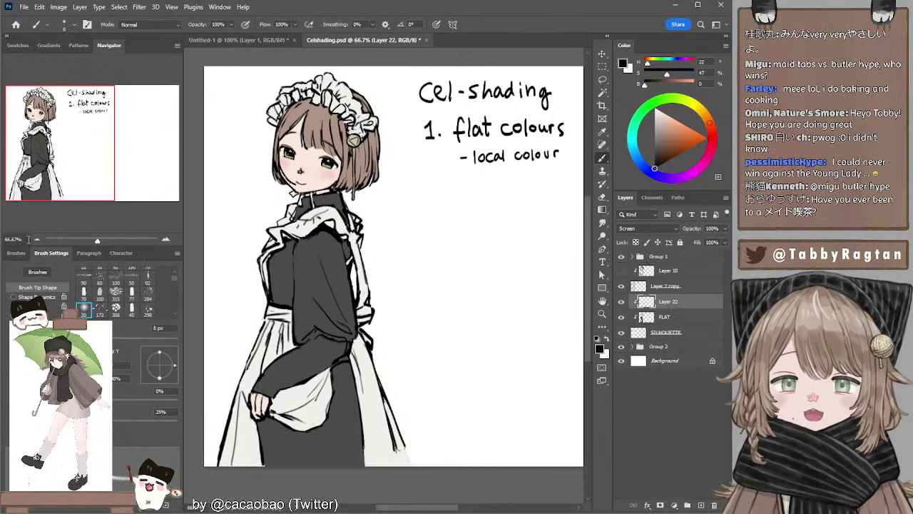
click(36, 239)
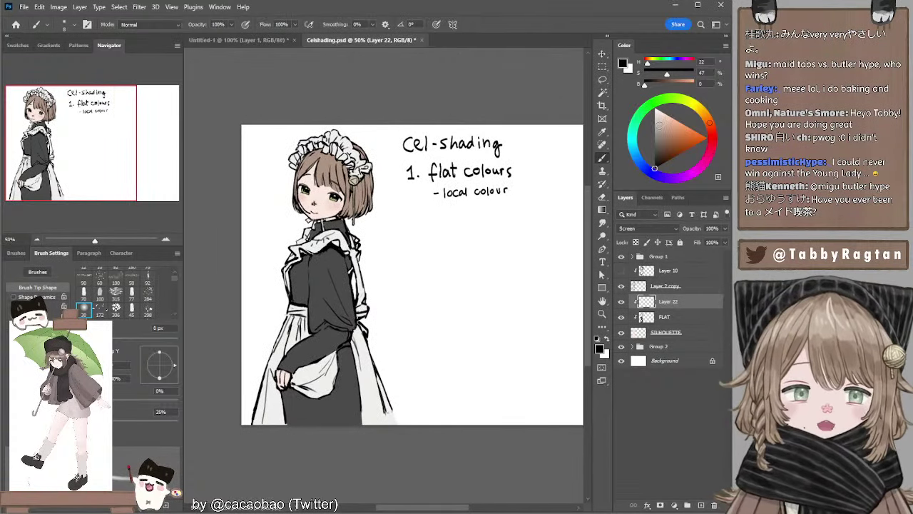
drag(665, 118, 693, 104)
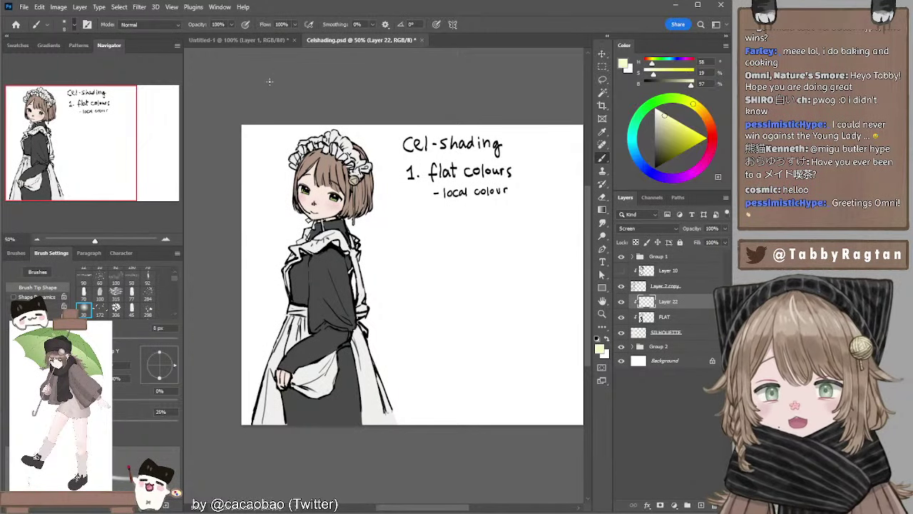
Enlarge the soft brush to 1000 px and lower the Screen layer's (Layer 22) opacity to 33%.
key(bracketright)
key(bracketright)
key(bracketright)
key(bracketright)
key(bracketright)
key(bracketright)
key(bracketright)
key(bracketright)
key(bracketright)
key(bracketright)
key(bracketright)
key(bracketright)
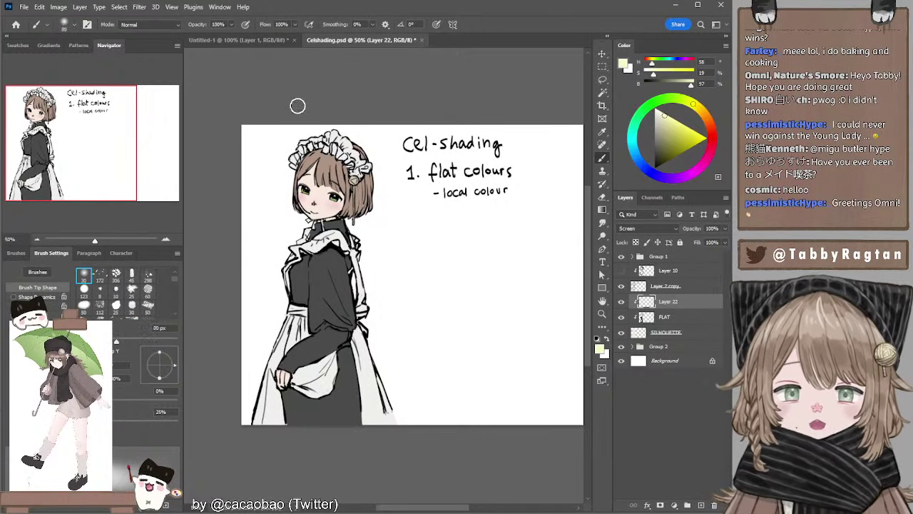
key(bracketright)
key(bracketright)
key(bracketright)
key(bracketright)
key(bracketright)
key(bracketright)
key(bracketright)
key(bracketright)
key(bracketright)
key(bracketright)
key(bracketright)
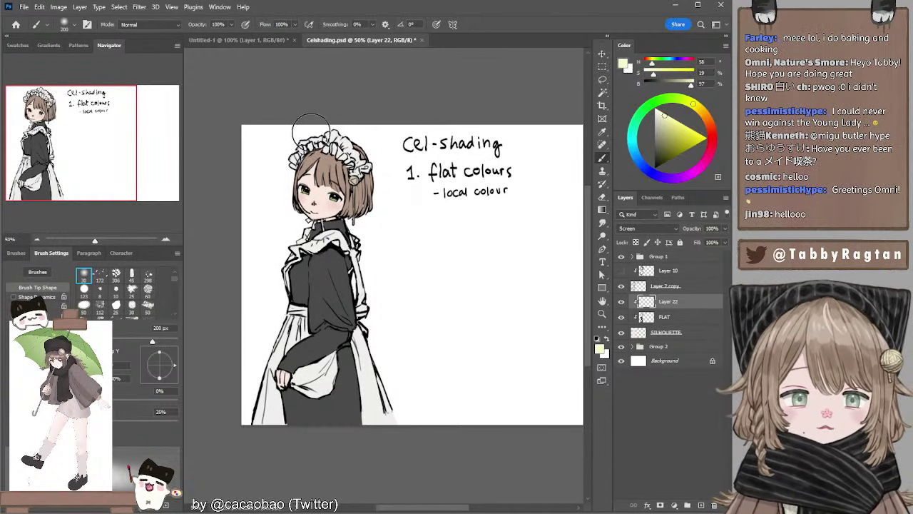
key(bracketright)
key(bracketright)
key(bracketright)
key(bracketright)
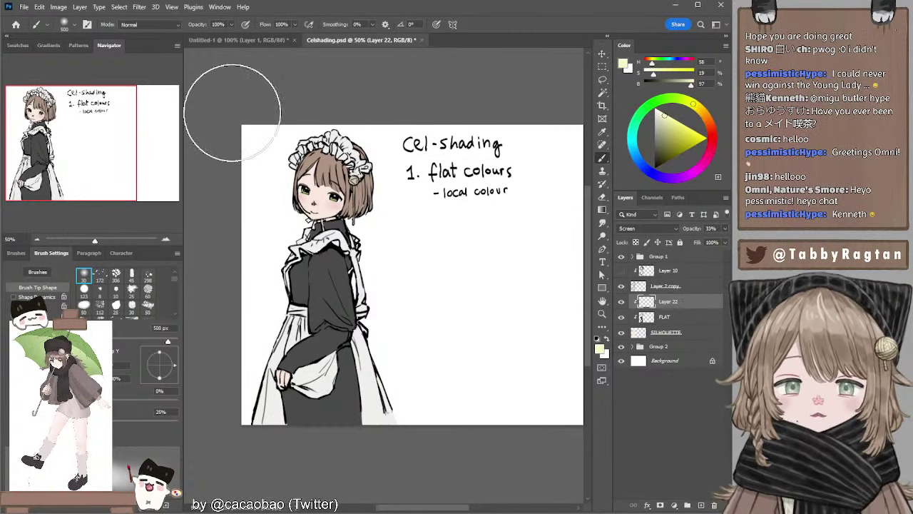
key(bracketright)
key(bracketright)
key(bracketright)
key(bracketright)
key(bracketright)
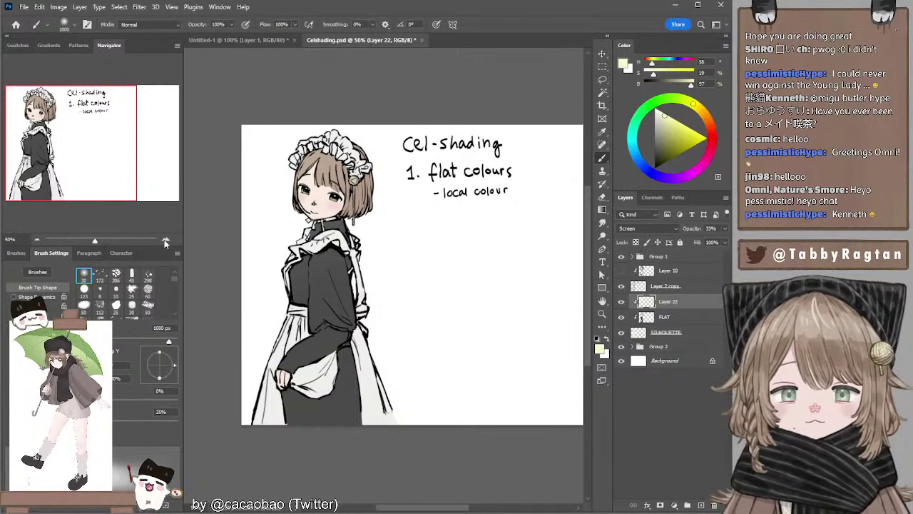
Hide and show Layer 22 to compare the figure with and without the soft light.
key(ctrl+plus)
key(ctrl+plus)
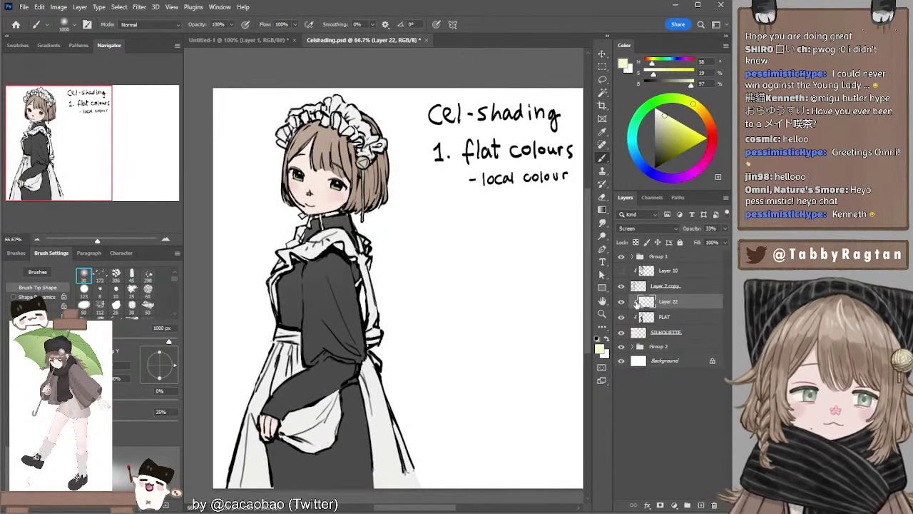
click(621, 302)
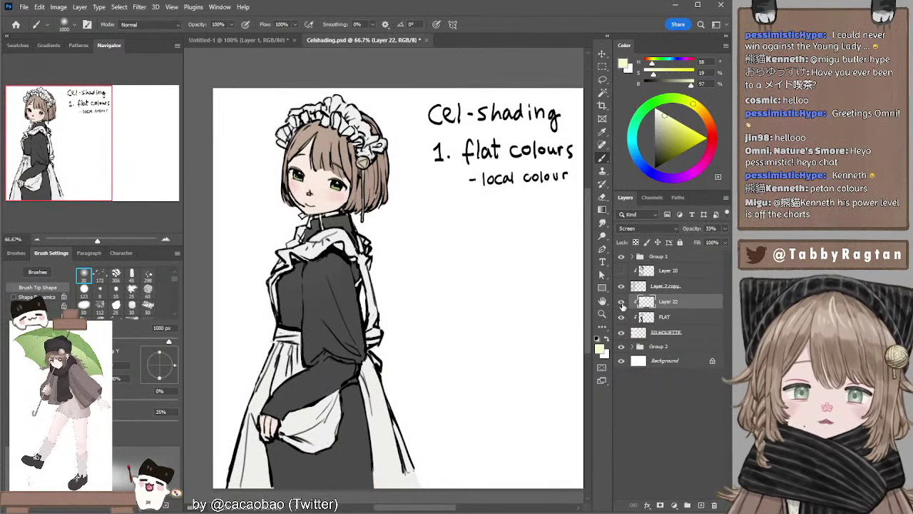
click(620, 302)
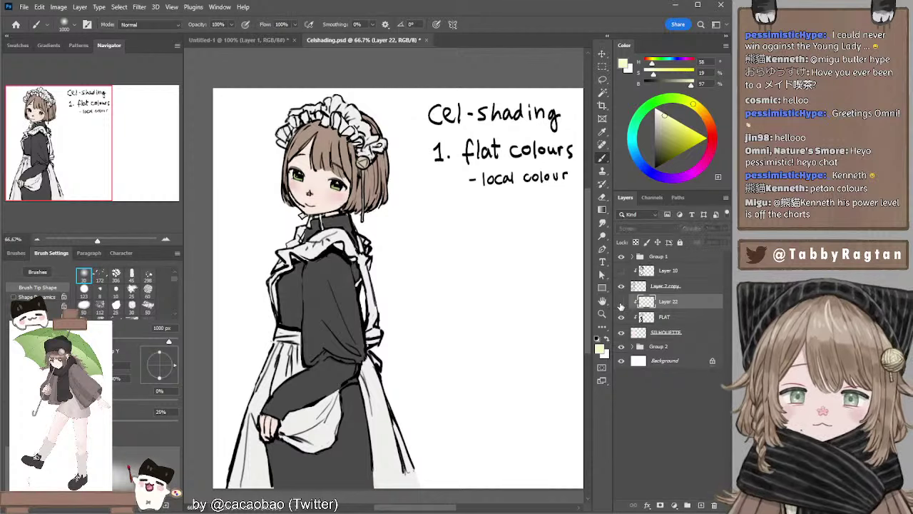
click(620, 301)
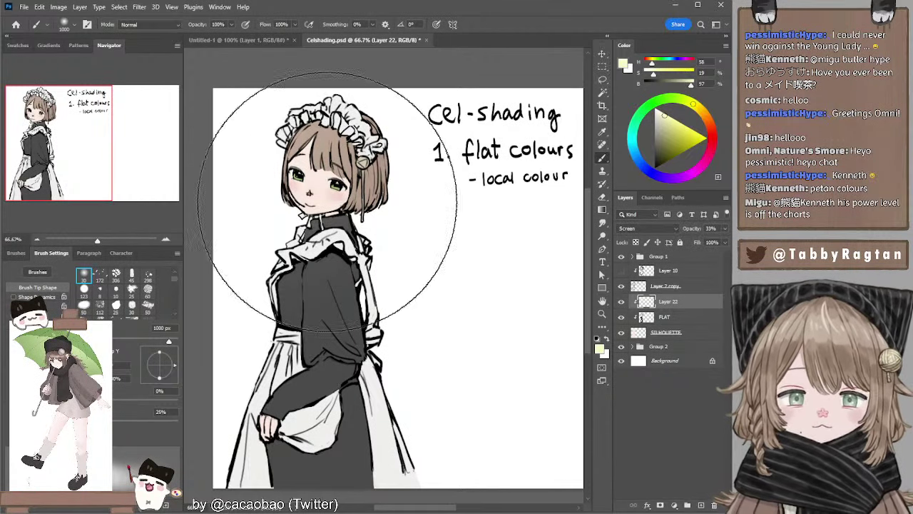
Rename the clipped Screen layer (Layer 22) as GENERAL LIGHT.
key(ctrl+minus)
key(ctrl+minus)
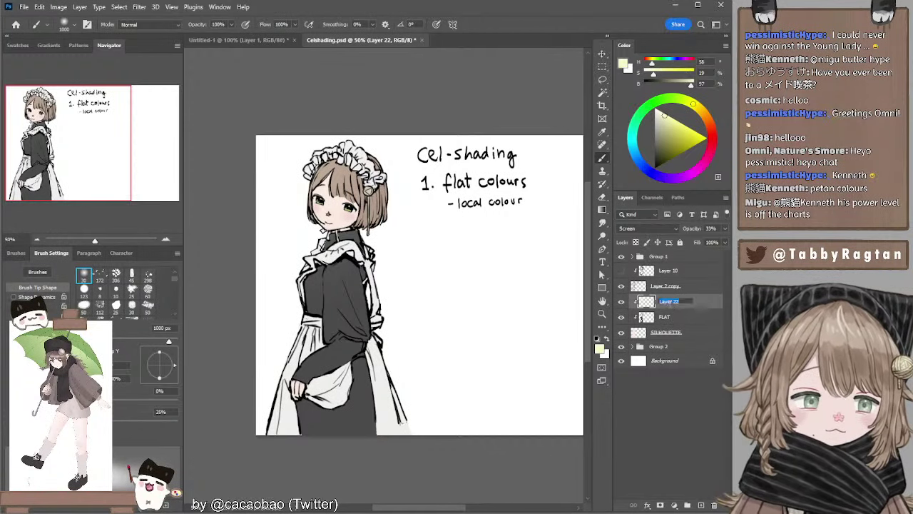
double_click(667, 301)
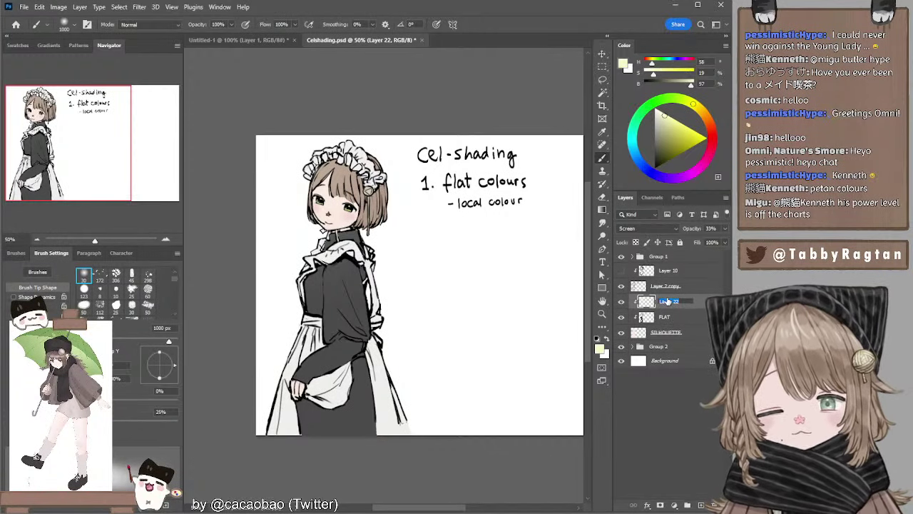
text(GENERAL LIGHT)
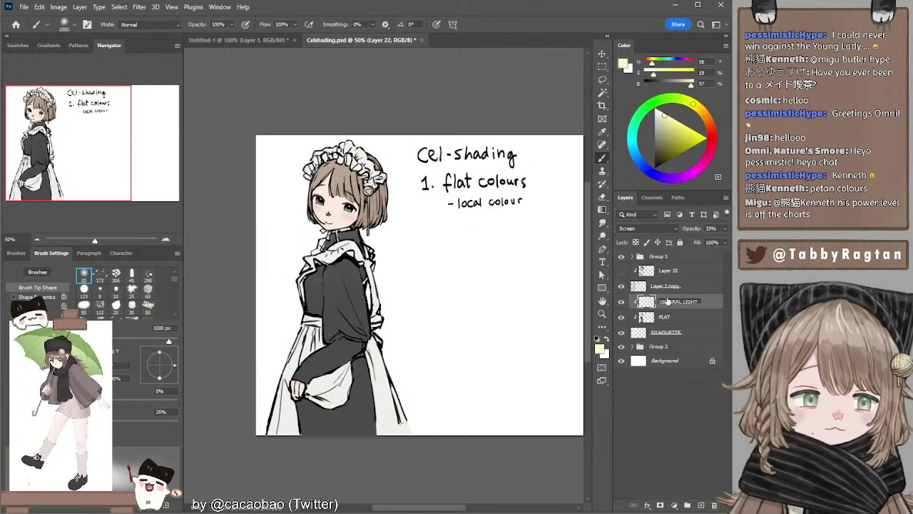
key(Return)
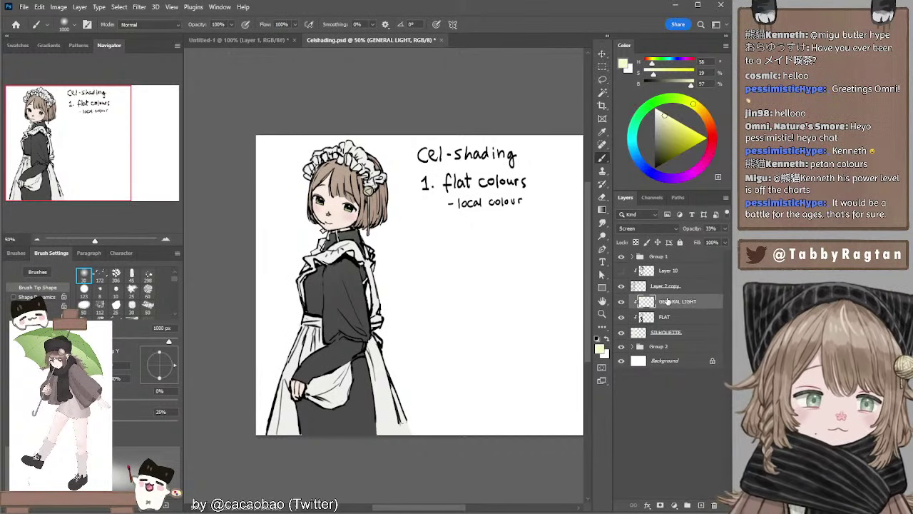
Add a new layer above GENERAL LIGHT, clip it to the layers below, and set its blend mode to Multiply.
click(700, 505)
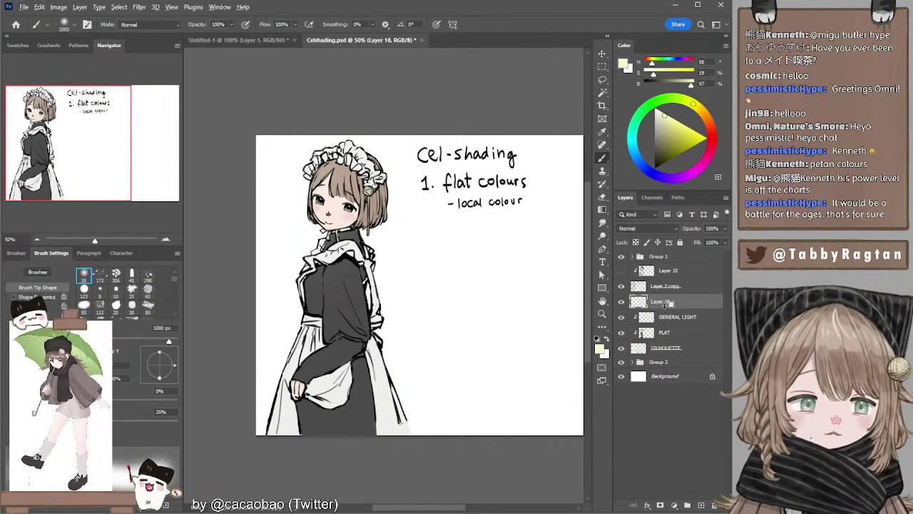
alt+click(664, 305)
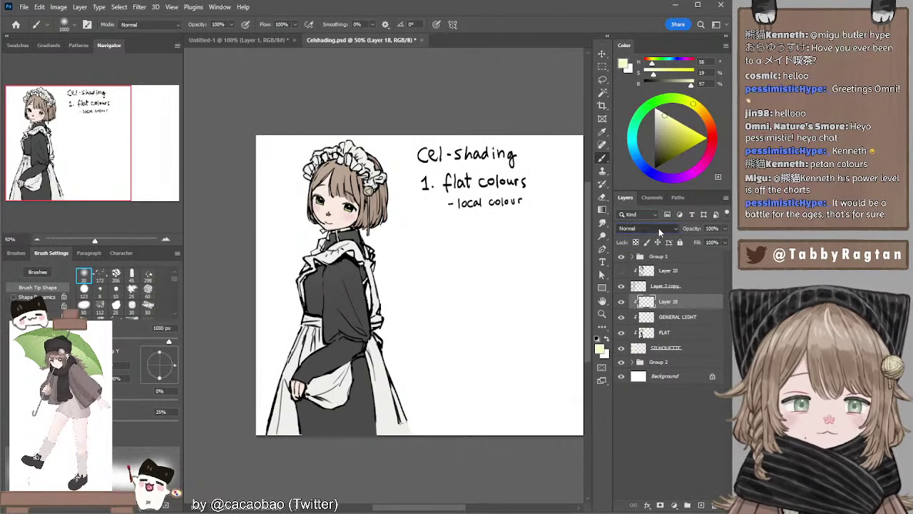
click(659, 227)
click(642, 270)
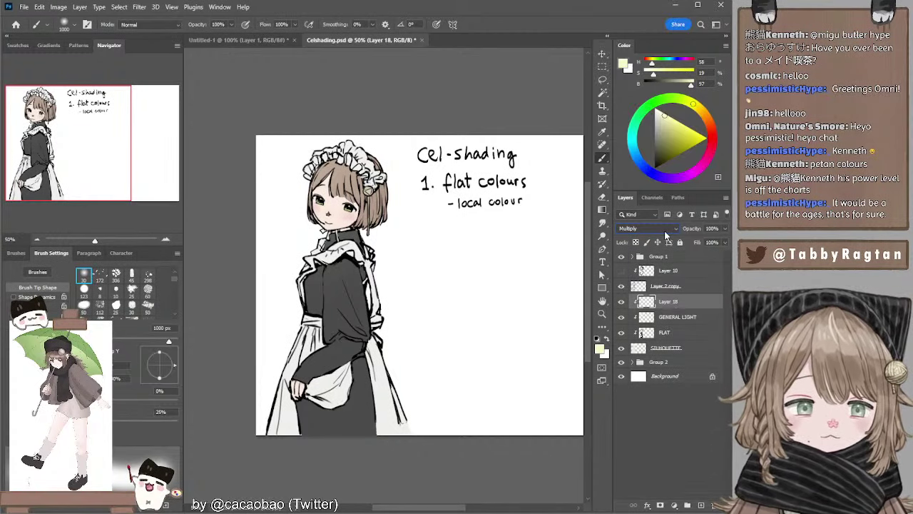
Rename the clipped Multiply layer (Layer 18) as GENERAL SHADOW.
click(682, 274)
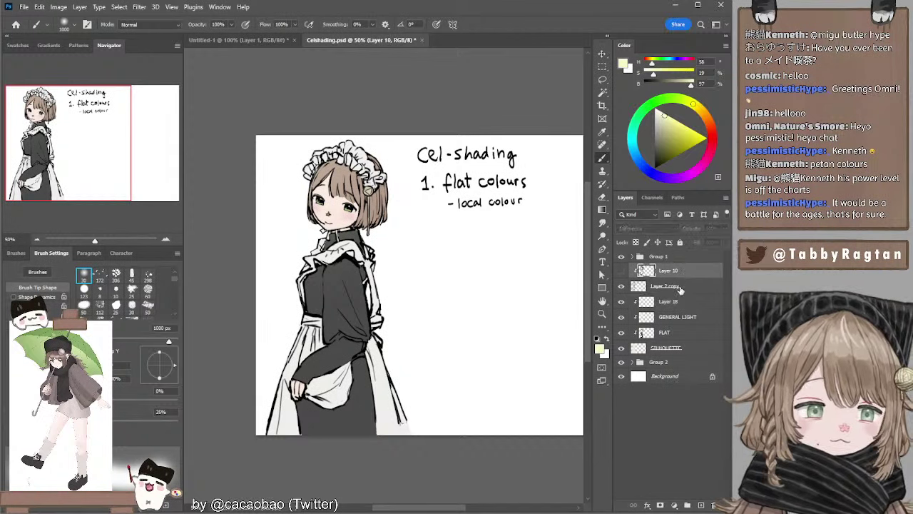
ctrl+click(679, 284)
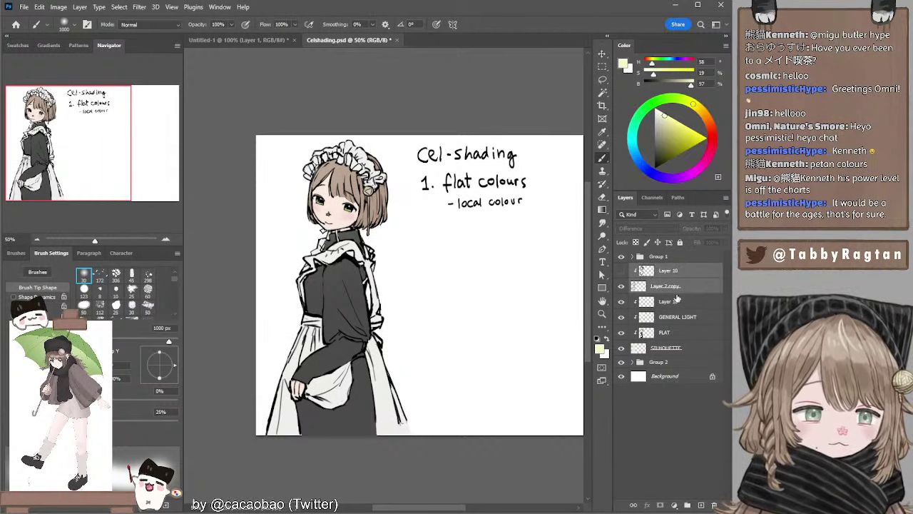
click(678, 287)
click(678, 303)
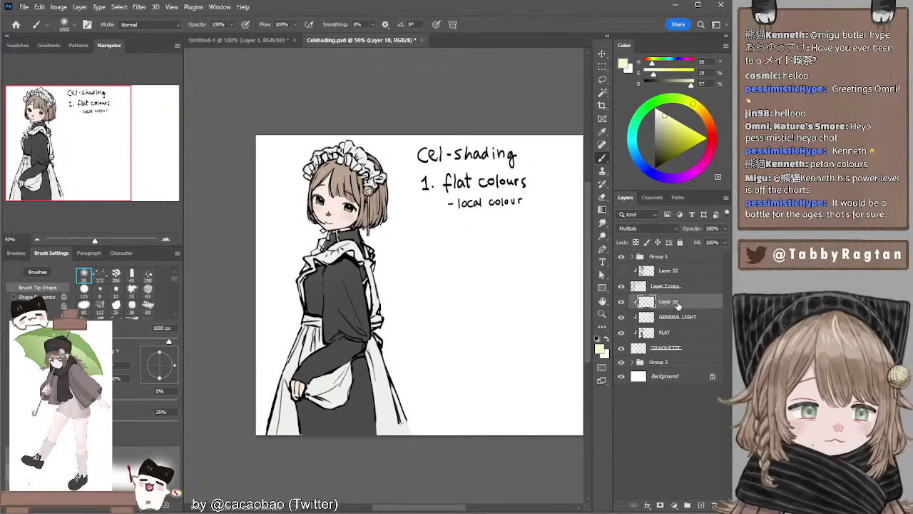
double_click(671, 302)
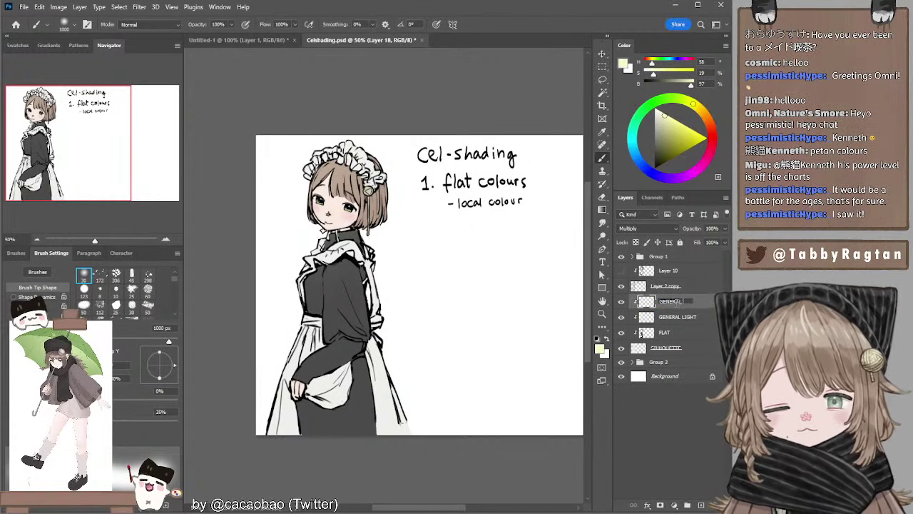
text(GENERAL SHADOW)
key(Return)
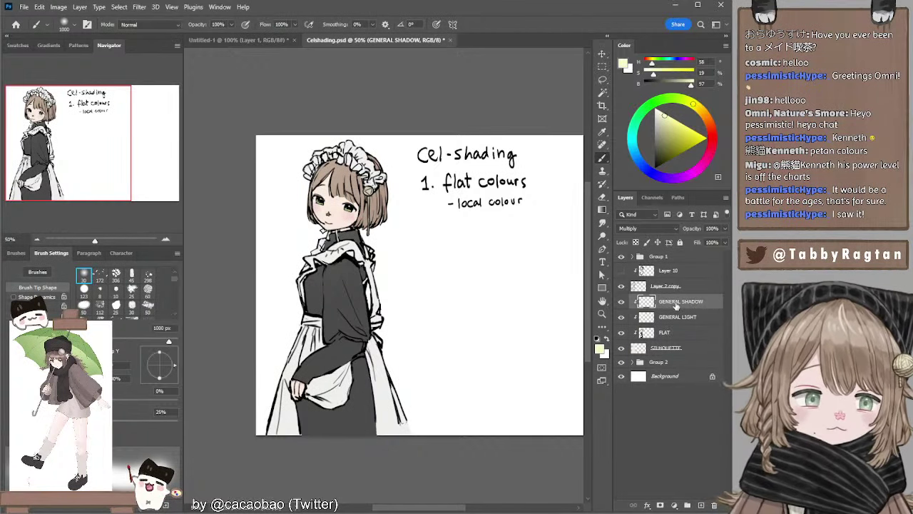
Set GENERAL SHADOW's opacity to 34% and softly paint greyish-blue shadow (H 209, S 27, B 53) over the lower part of the maid's dress.
click(694, 242)
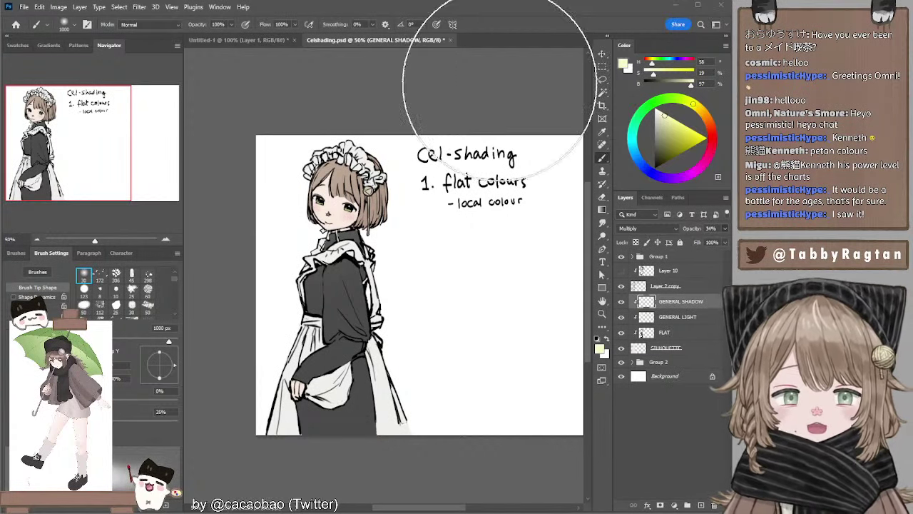
click(635, 152)
click(637, 158)
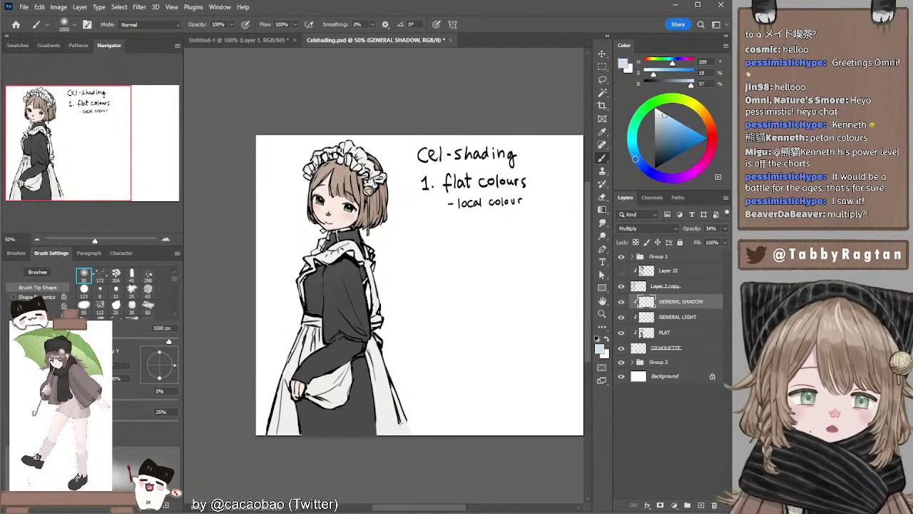
drag(663, 141, 664, 136)
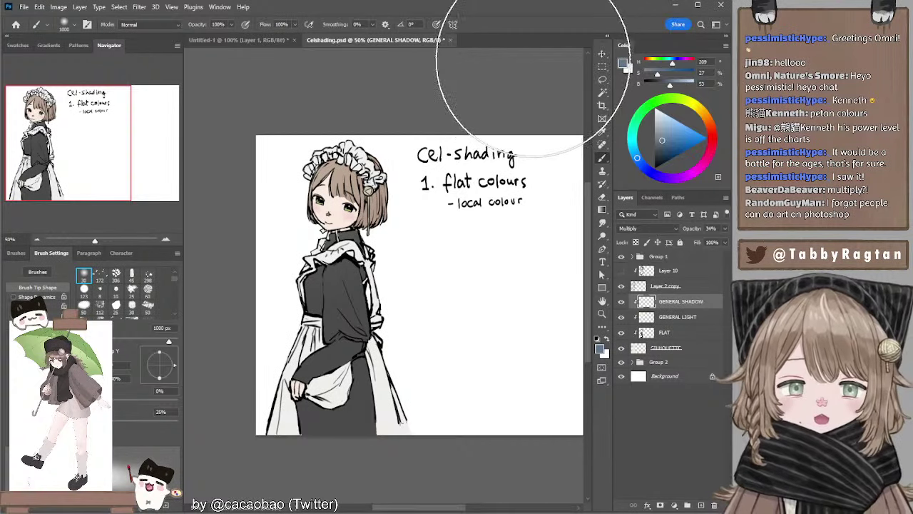
drag(473, 265, 466, 240)
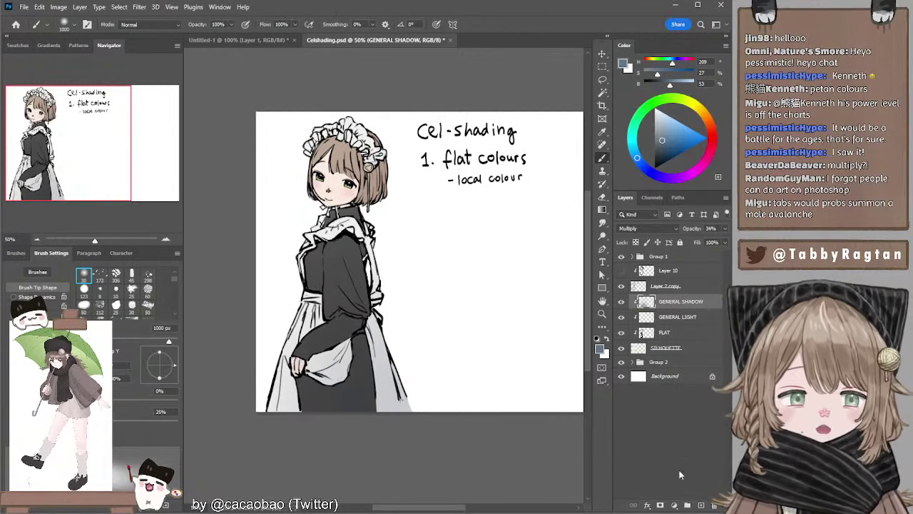
Add a new layer above GENERAL SHADOW and shrink the rough-edged 70 brush preset to 10 px.
click(702, 505)
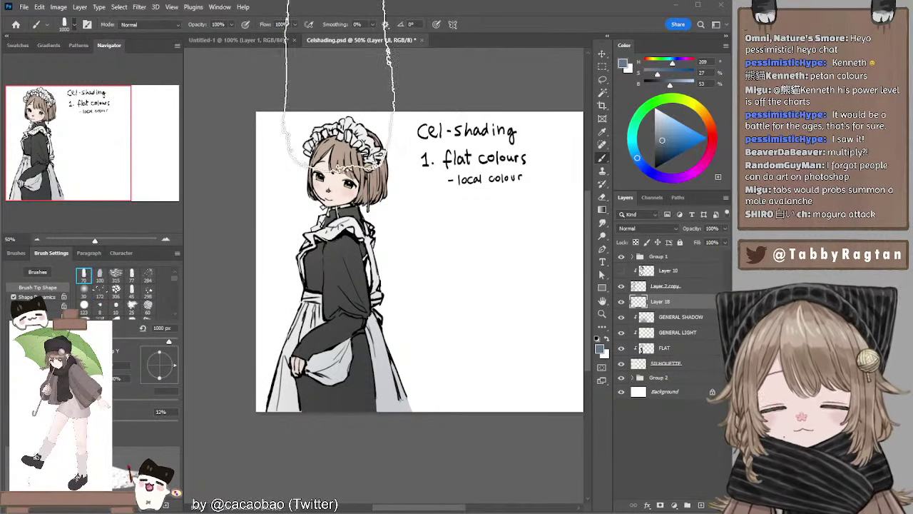
key(bracketleft)
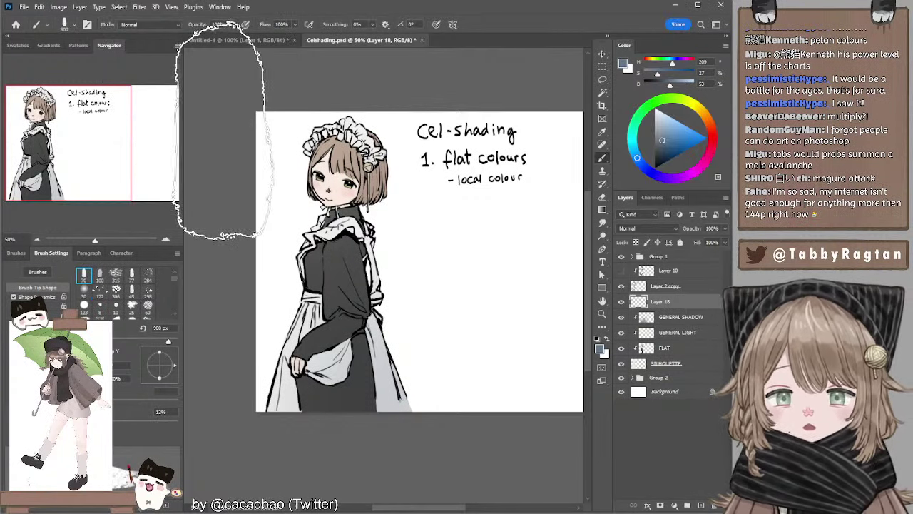
key(bracketleft)
key(bracketleft)
key(bracketleft)
key(bracketleft)
key(bracketleft)
key(bracketleft)
key(bracketleft)
key(bracketleft)
key(bracketleft)
key(bracketleft)
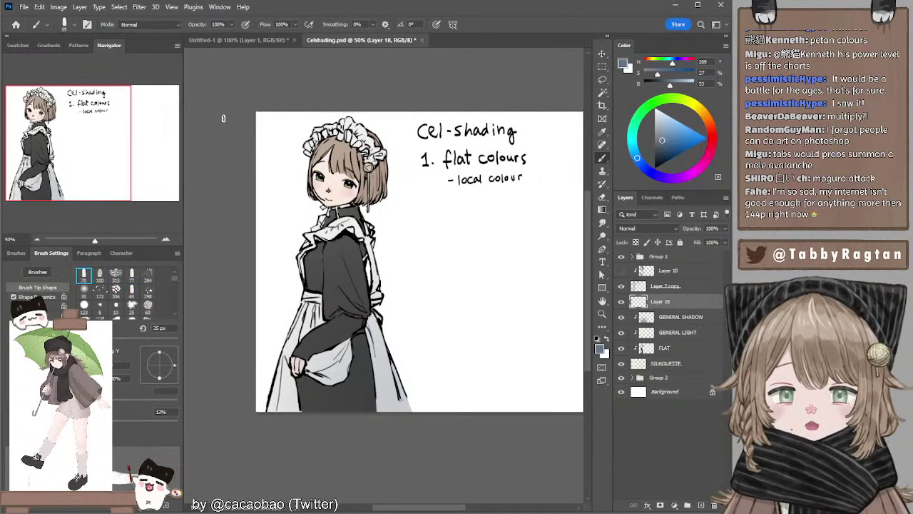
key(bracketleft)
key(bracketleft)
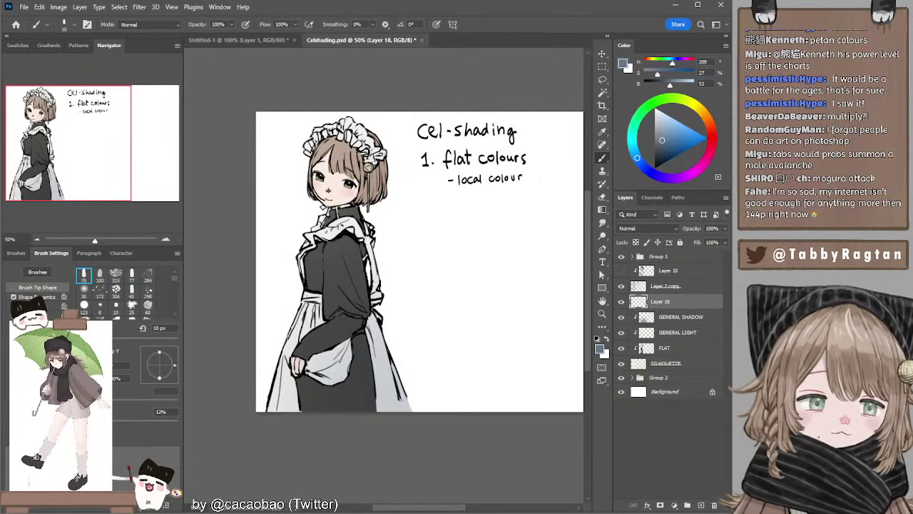
Set the foreground colour to a saturated orange-brown (H 32, S 76, B 67).
mouse_move(657, 139)
mouse_down()
mouse_move(666, 127)
mouse_move(664, 143)
mouse_move(708, 122)
mouse_up()
click(702, 111)
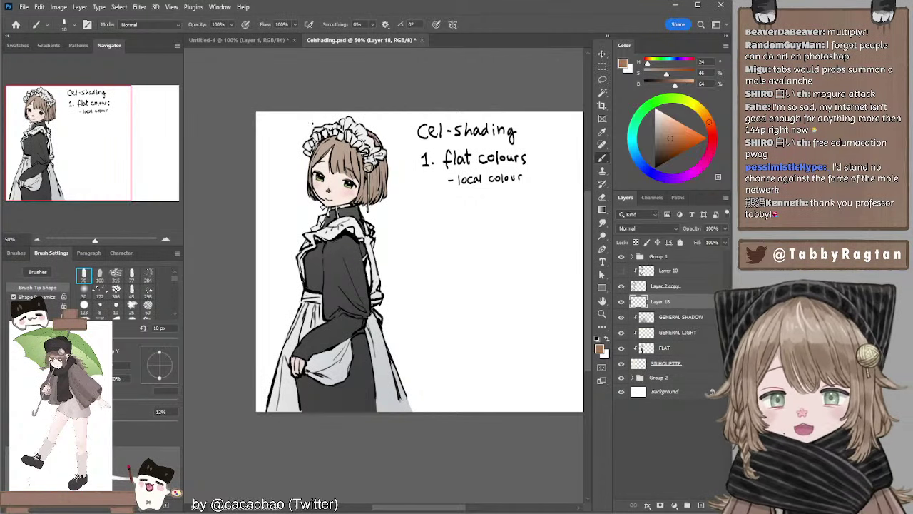
click(676, 148)
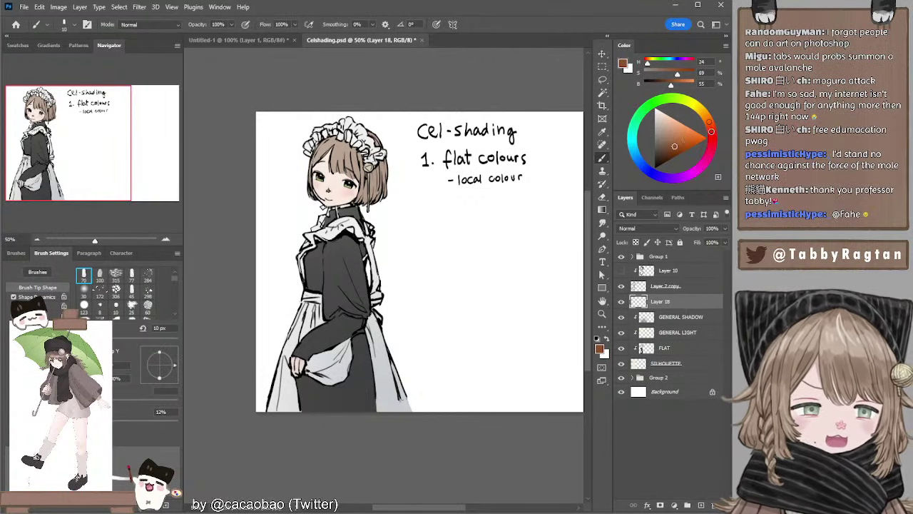
drag(710, 129, 706, 114)
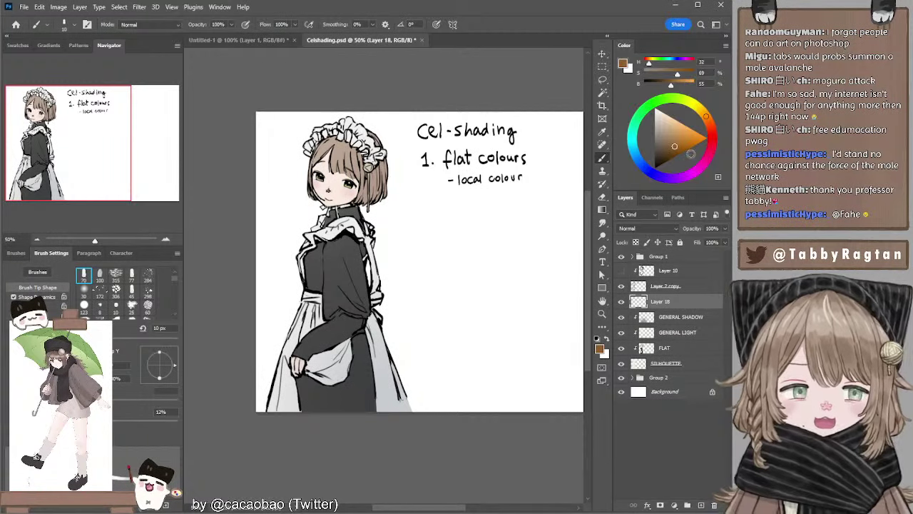
click(681, 143)
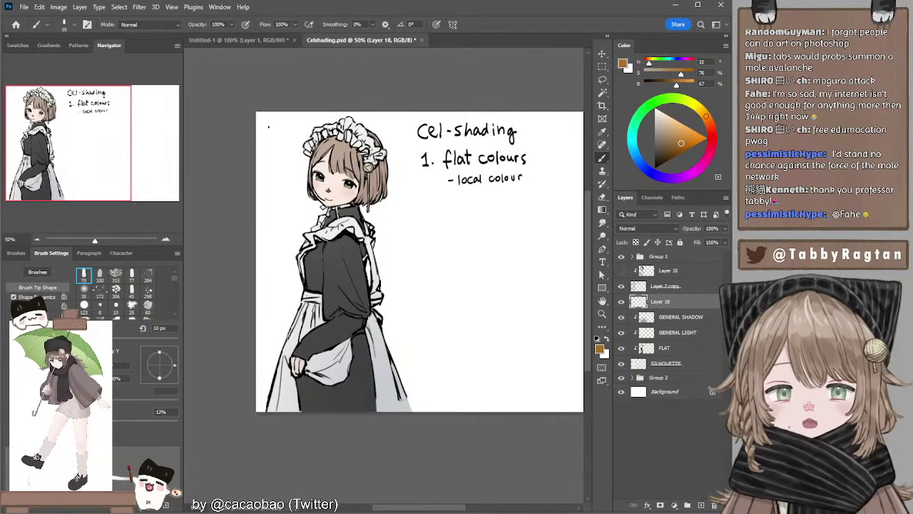
Set the foreground colour to a lighter orange (H 32, S 68, B 80) and sketch a small light-source cone beside the maid's headdress.
key(ctrl+z)
click(684, 135)
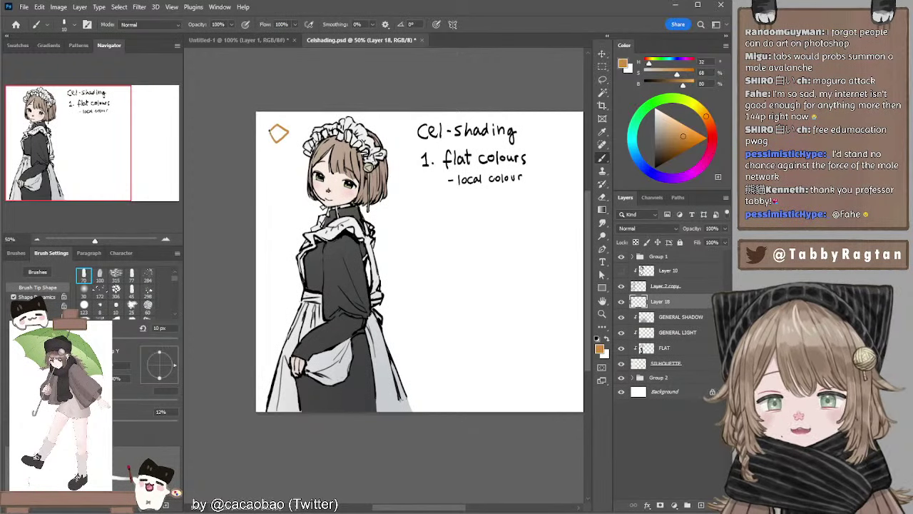
key(ctrl+z)
mouse_move(270, 130)
mouse_down()
mouse_move(287, 136)
mouse_move(274, 143)
mouse_up()
key(ctrl+z)
key(ctrl+z)
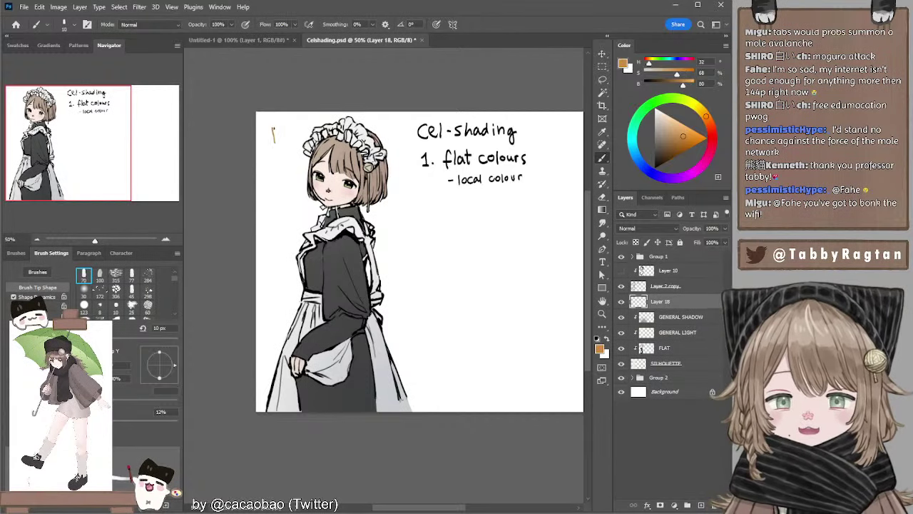
key(ctrl+z)
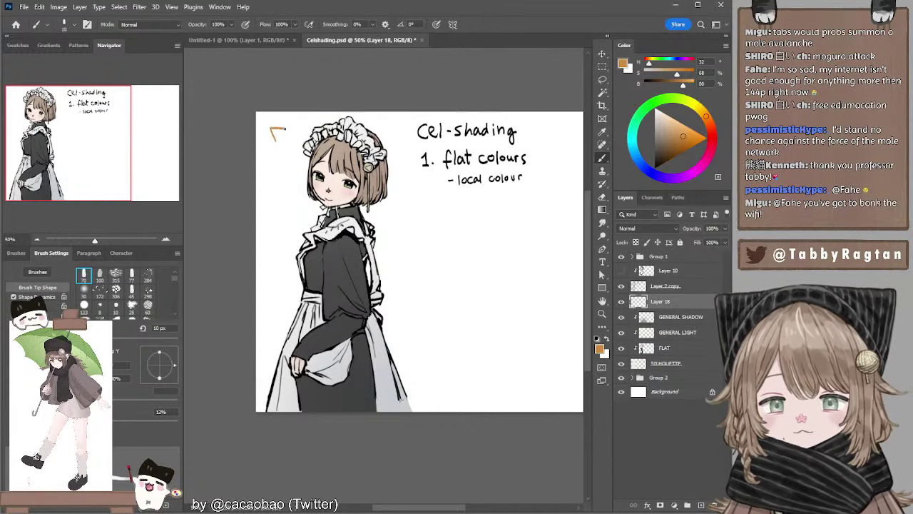
key(ctrl+z)
key(ctrl+z)
mouse_move(270, 127)
mouse_down()
mouse_move(283, 133)
mouse_move(278, 146)
mouse_up()
key(ctrl+z)
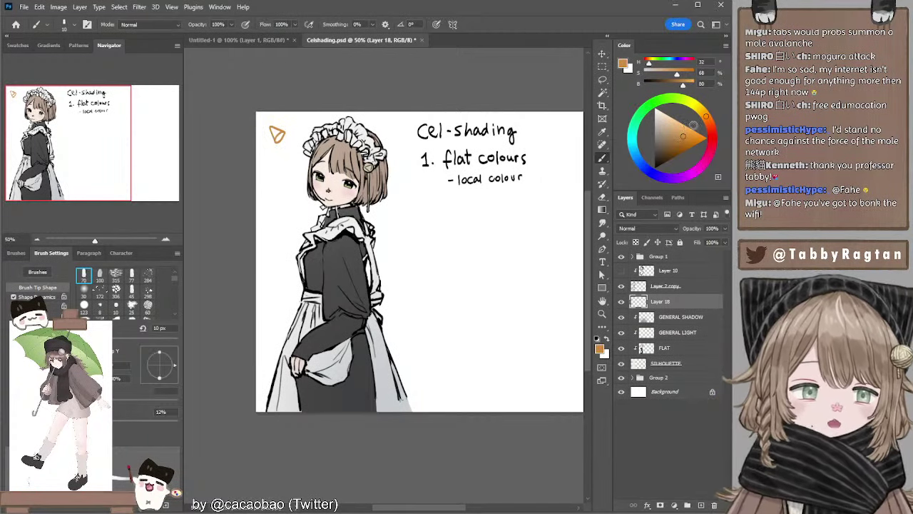
Set the foreground colour to a greyish blue (H 213, S 29, B 49).
click(639, 161)
click(663, 145)
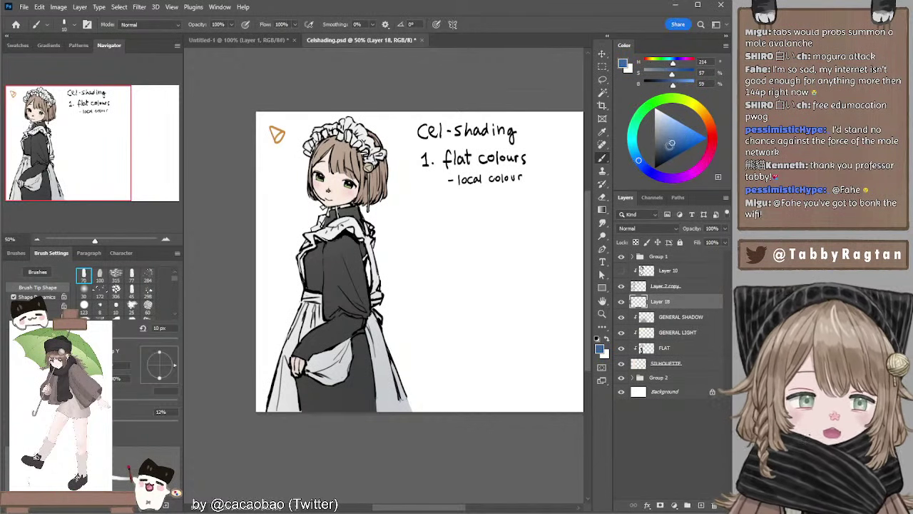
click(662, 143)
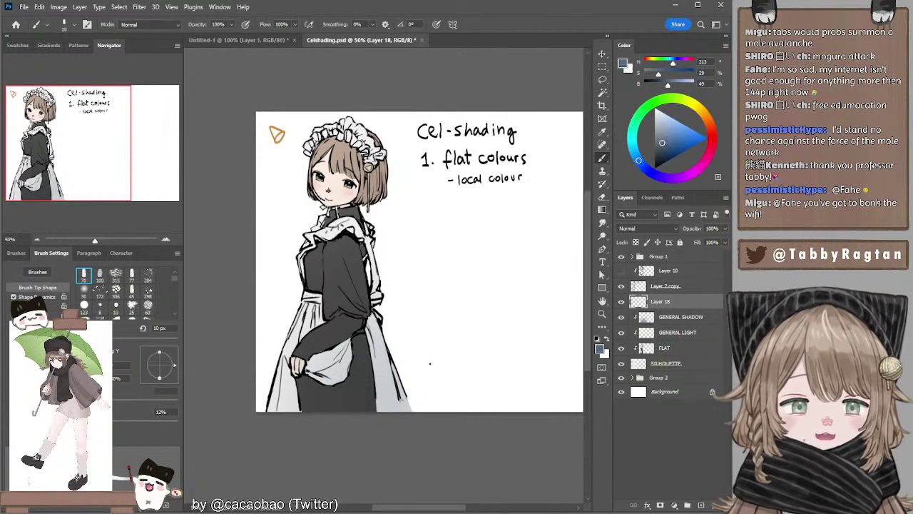
Sample the cone's orange, add short light rays beside it on Layer 18, and move the lassoed light symbol slightly up.
alt+click(280, 134)
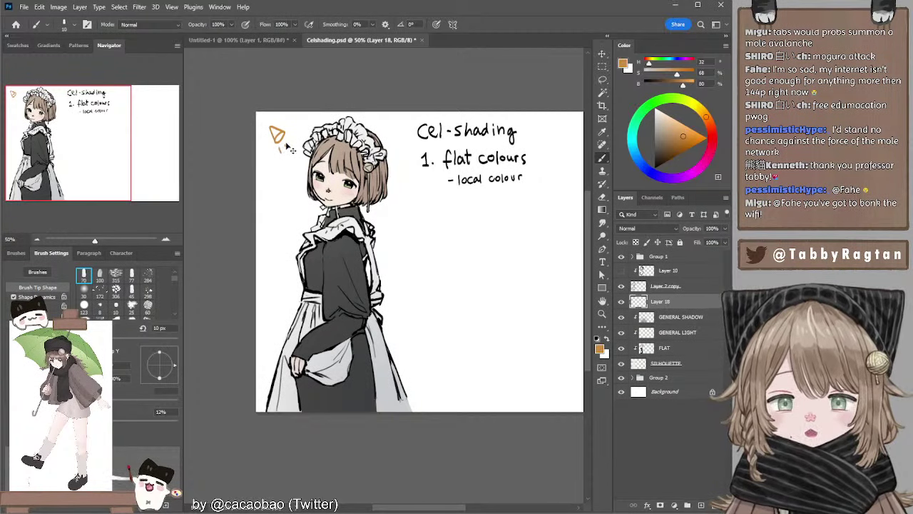
drag(285, 145, 293, 137)
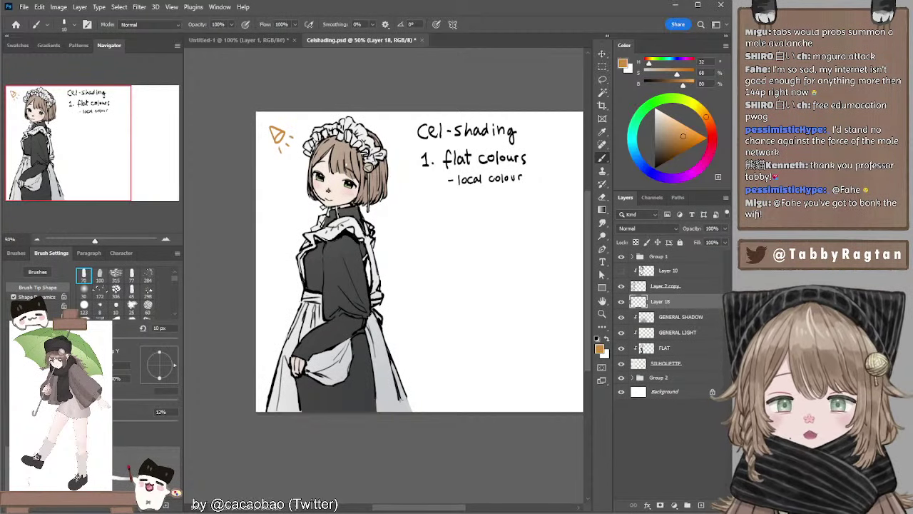
click(648, 332)
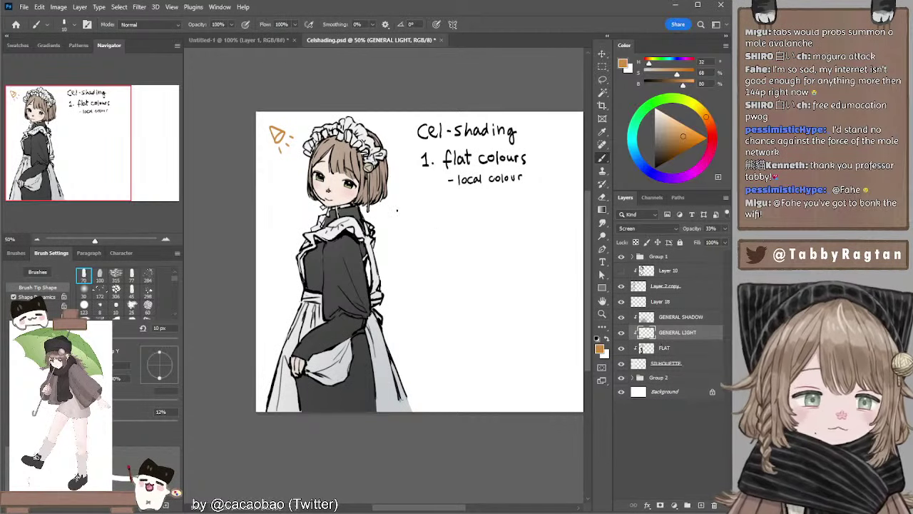
ctrl+click(272, 135)
key(l)
mouse_move(283, 121)
mouse_down()
mouse_move(274, 164)
mouse_move(281, 128)
mouse_up()
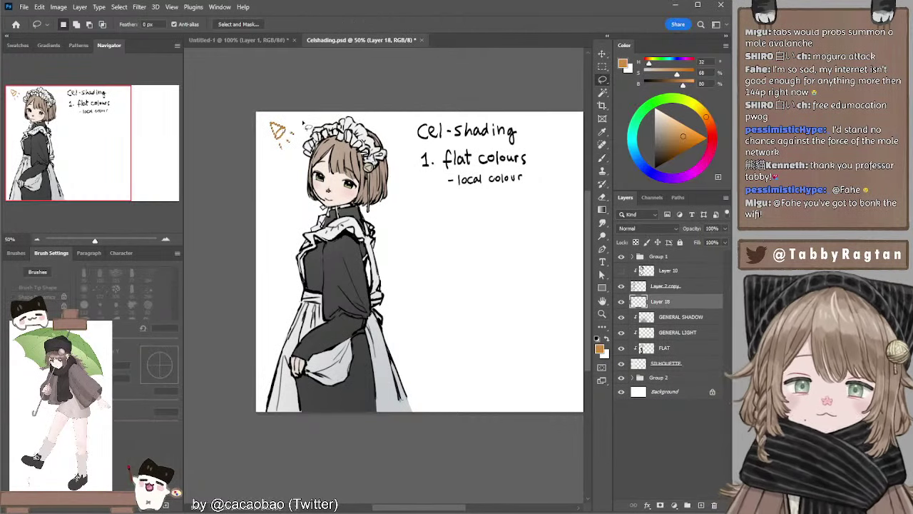
Compare the drawing with and without the GENERAL SHADOW layer.
click(667, 316)
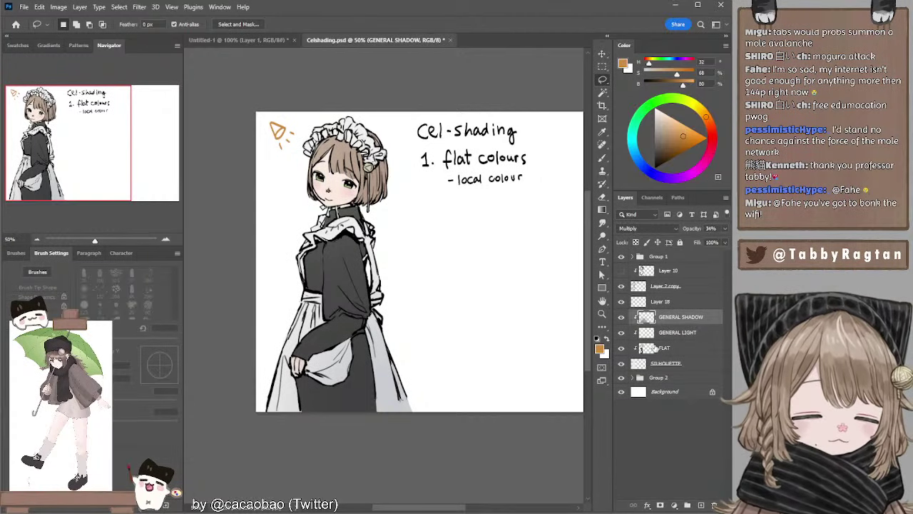
click(621, 316)
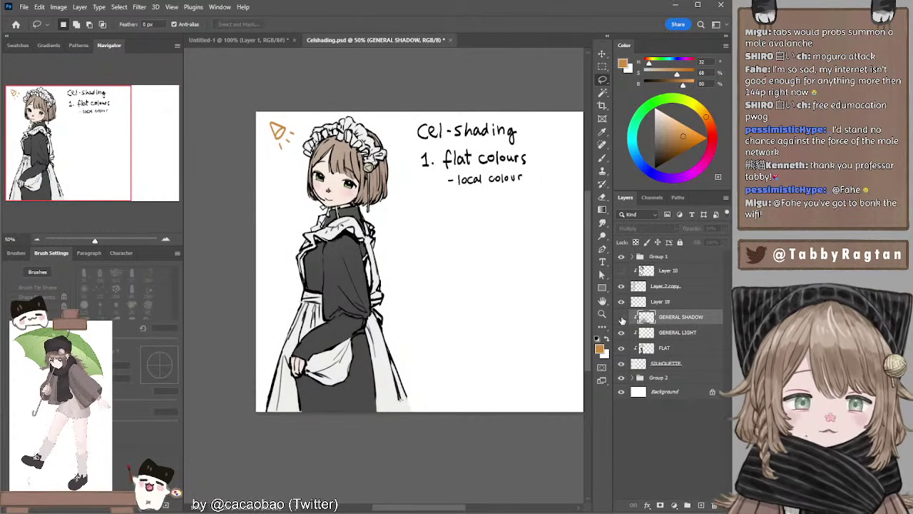
click(621, 316)
click(621, 317)
click(621, 317)
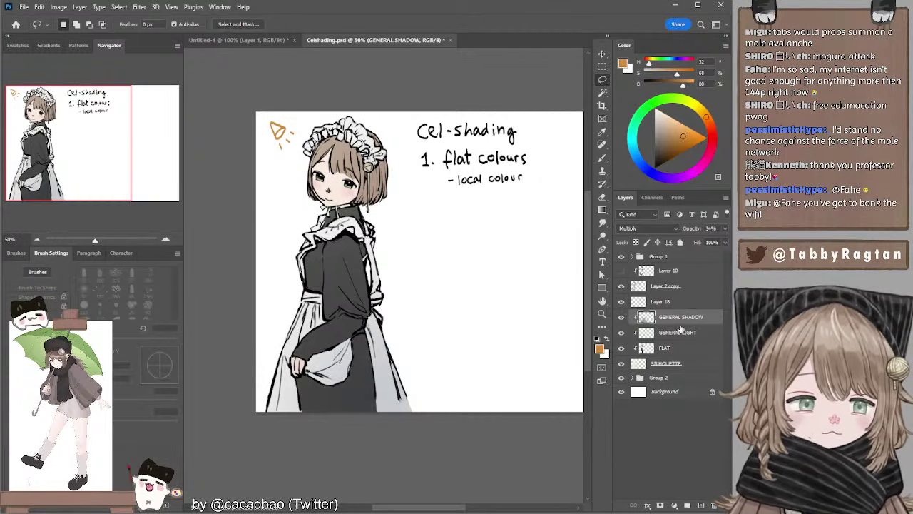
Add a new layer above GENERAL SHADOW, clip it to the layers below, and set its blend mode to Multiply.
click(701, 505)
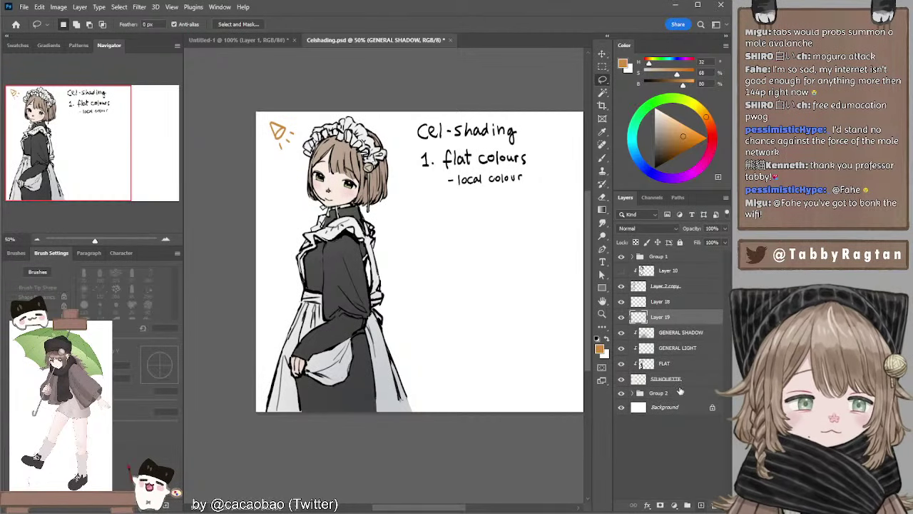
alt+click(666, 325)
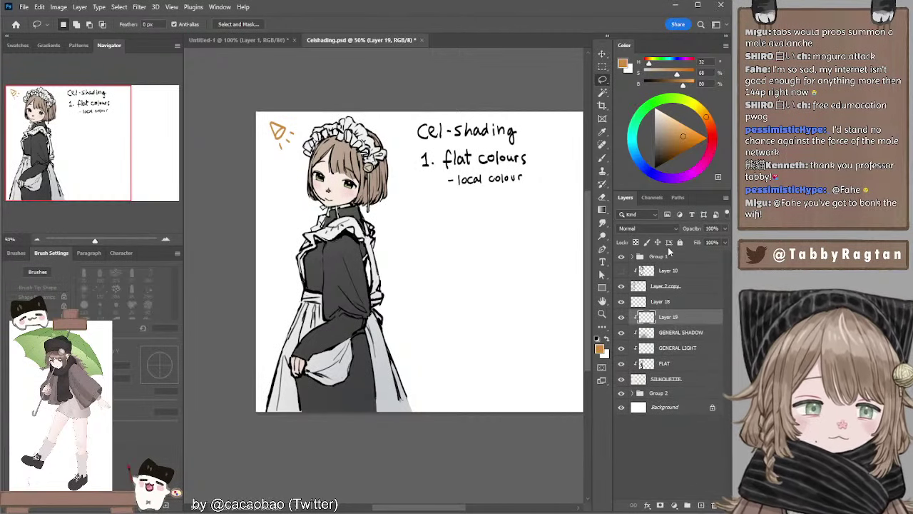
click(653, 228)
click(640, 268)
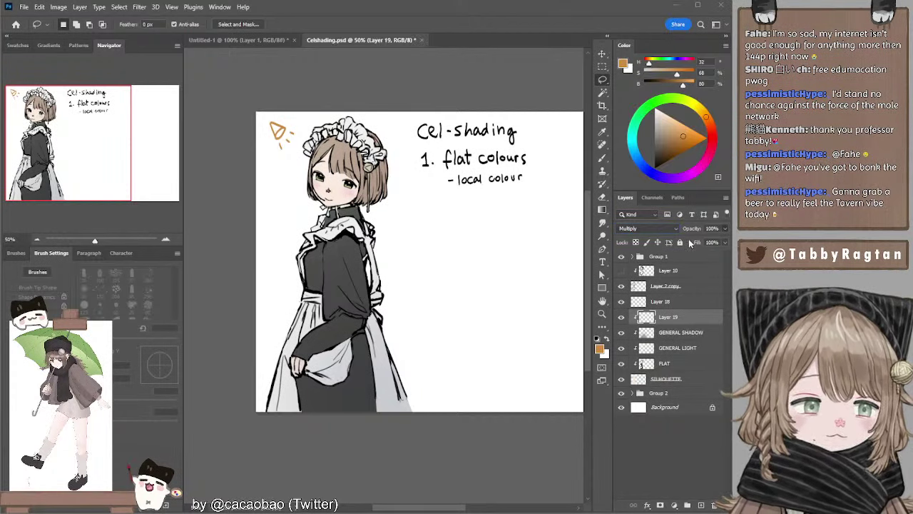
Set the new clipped layer's opacity to 35% and rename it SHADOW.
key(3)
key(2)
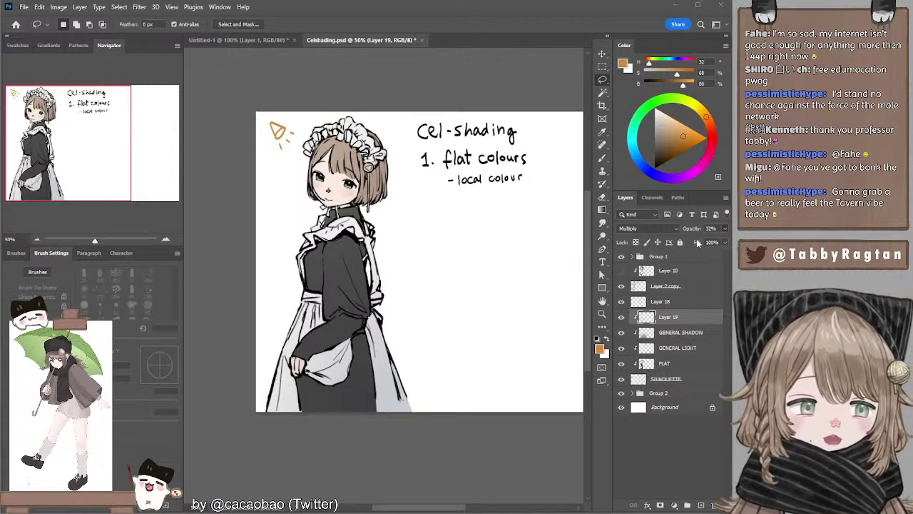
key(3)
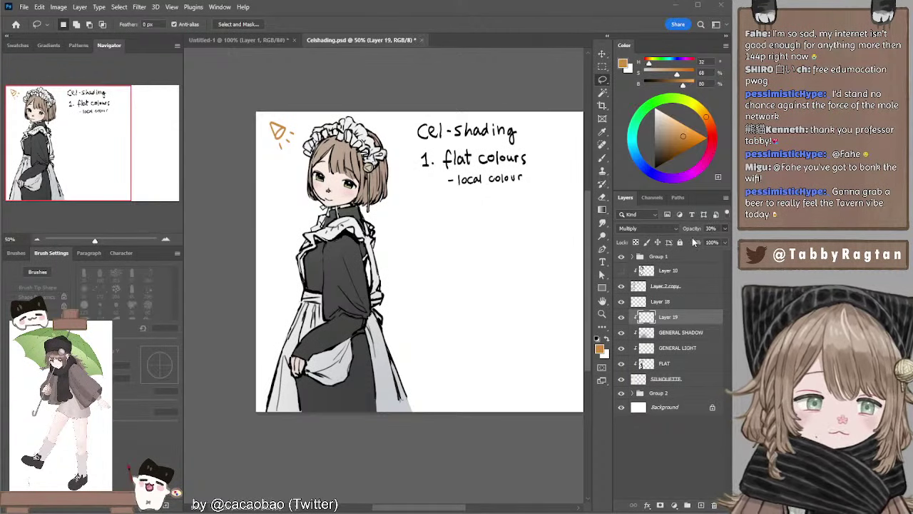
key(3)
key(5)
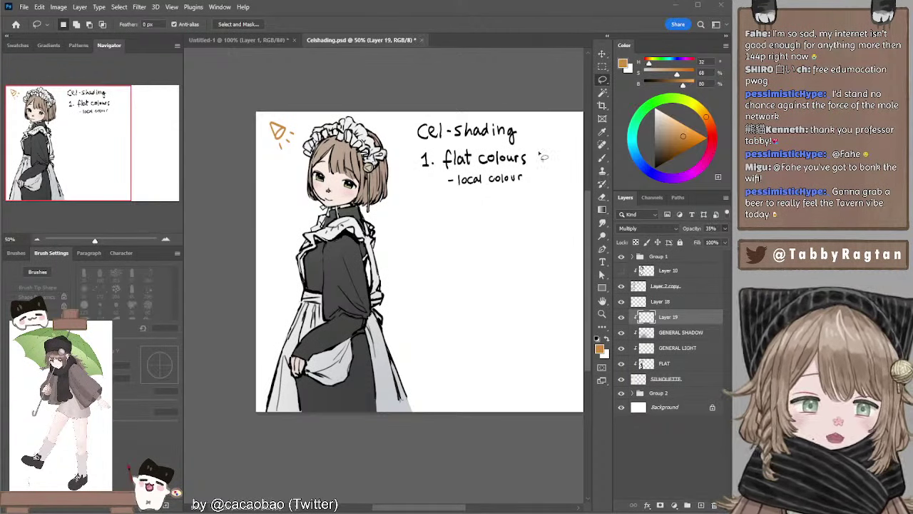
key(b)
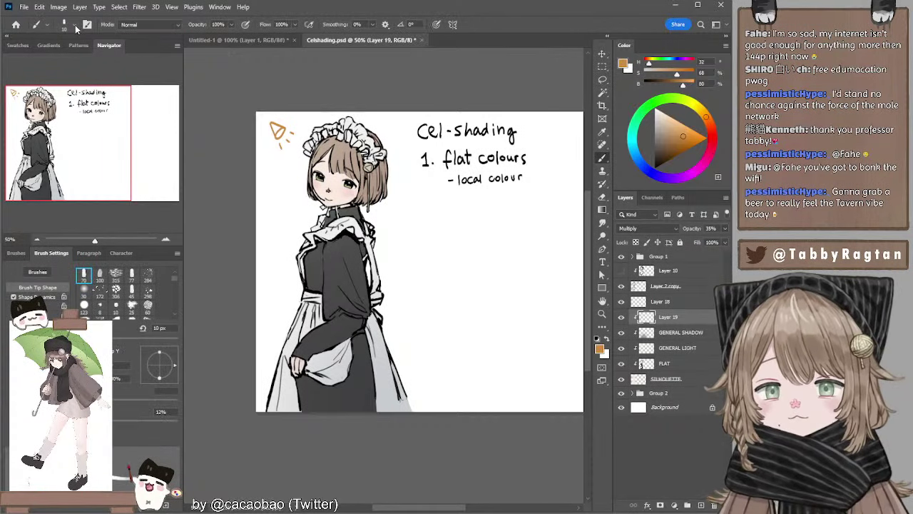
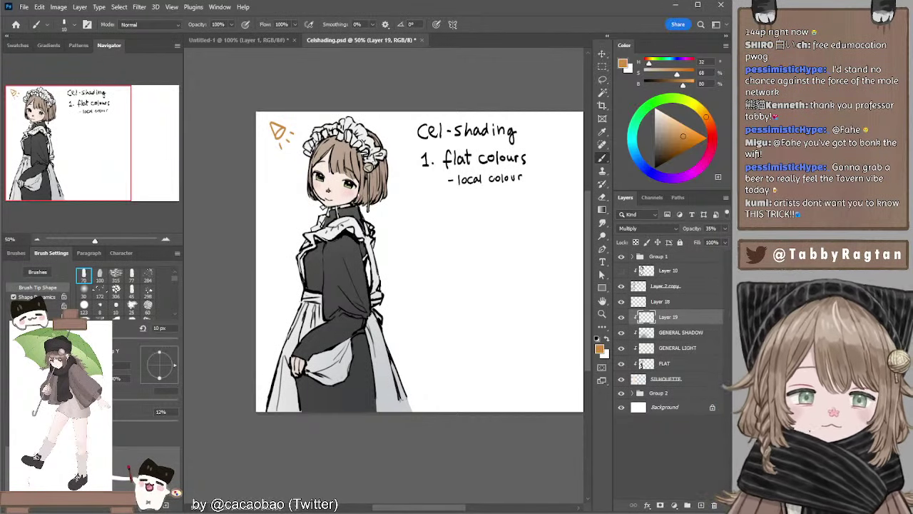
double_click(669, 317)
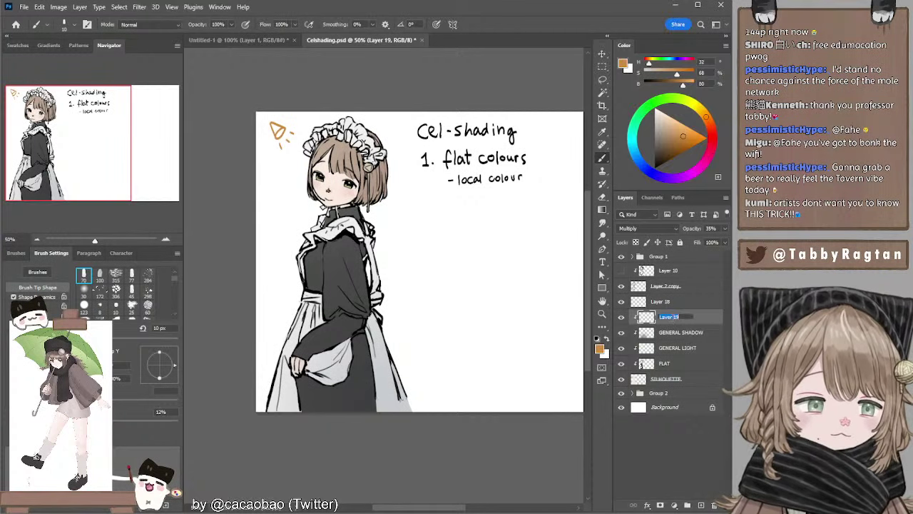
text(SHADOW)
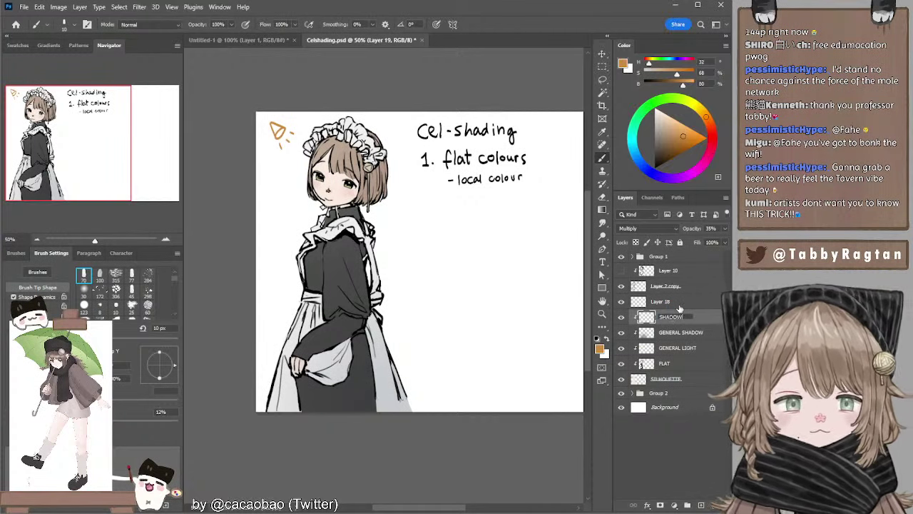
key(Return)
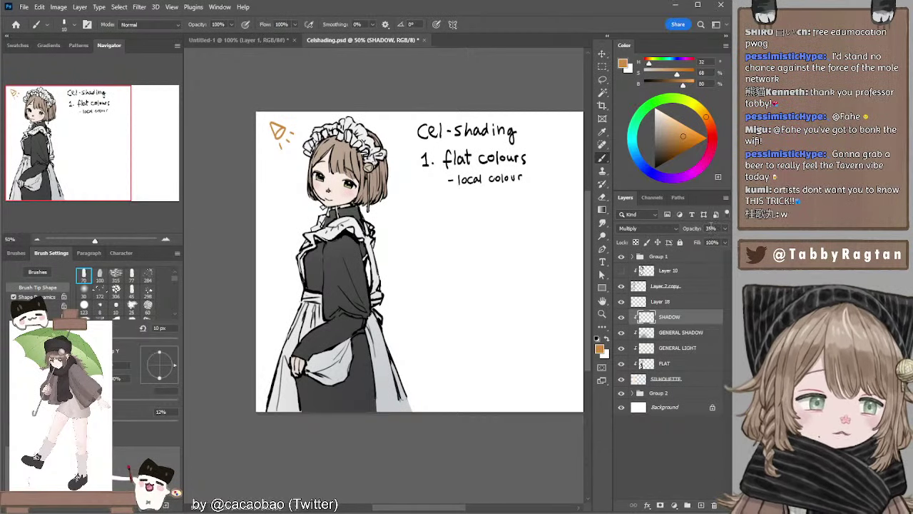
Paint a greyish-blue swatch (H 213, S 30, B 50) with a 30 px brush on a new layer above SHADOW, in the blank area beside the skirt.
click(662, 142)
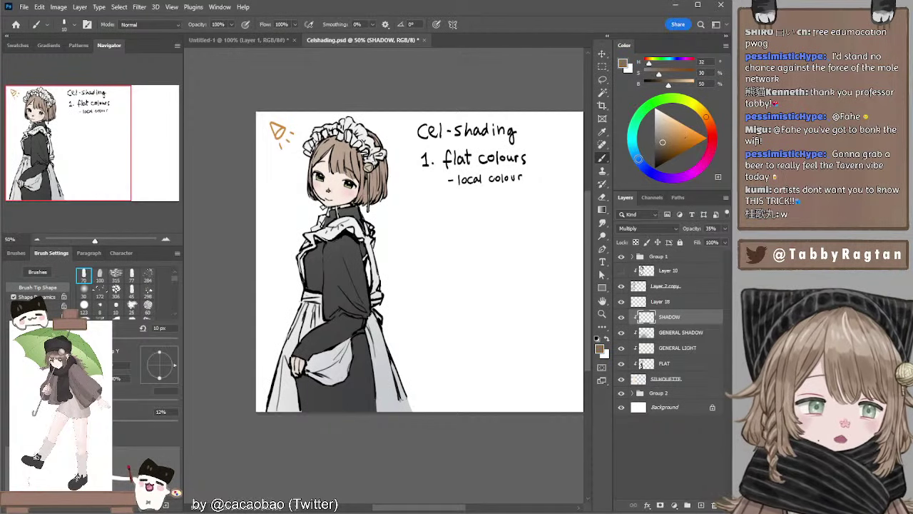
click(638, 158)
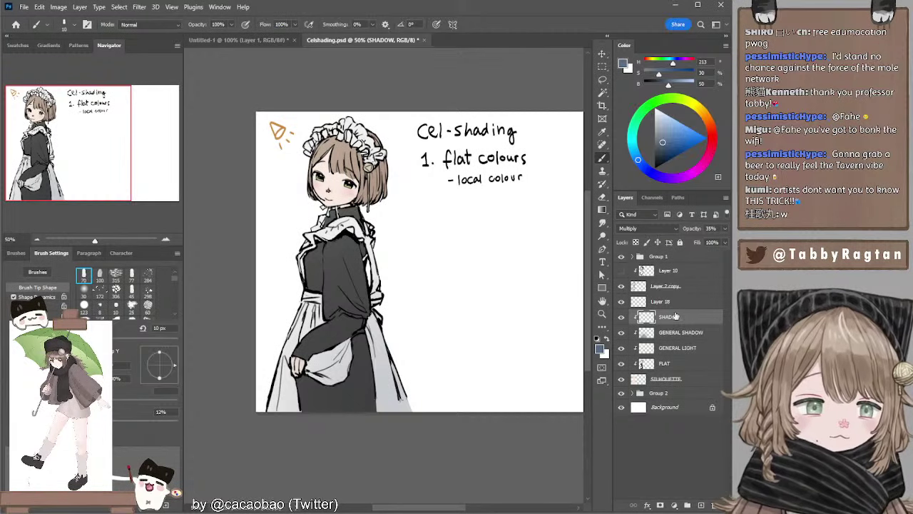
click(702, 505)
key(bracketright)
key(bracketright)
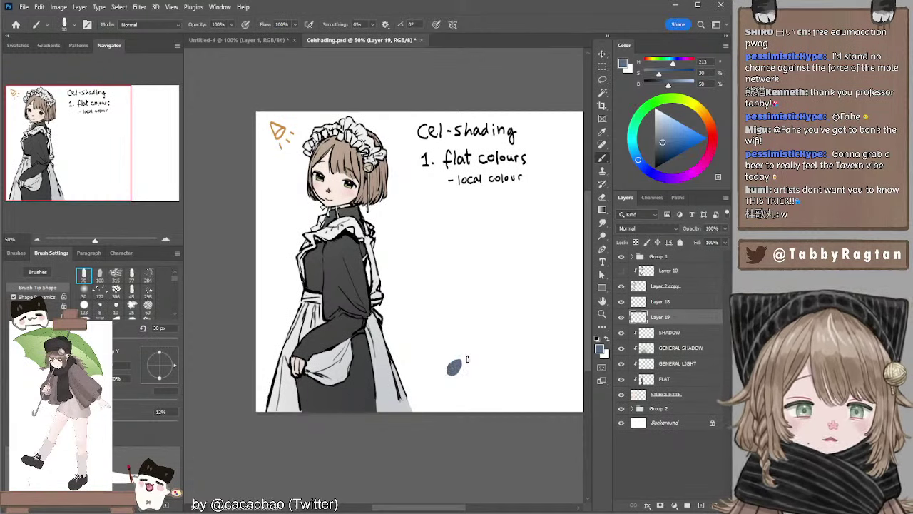
drag(458, 369, 455, 364)
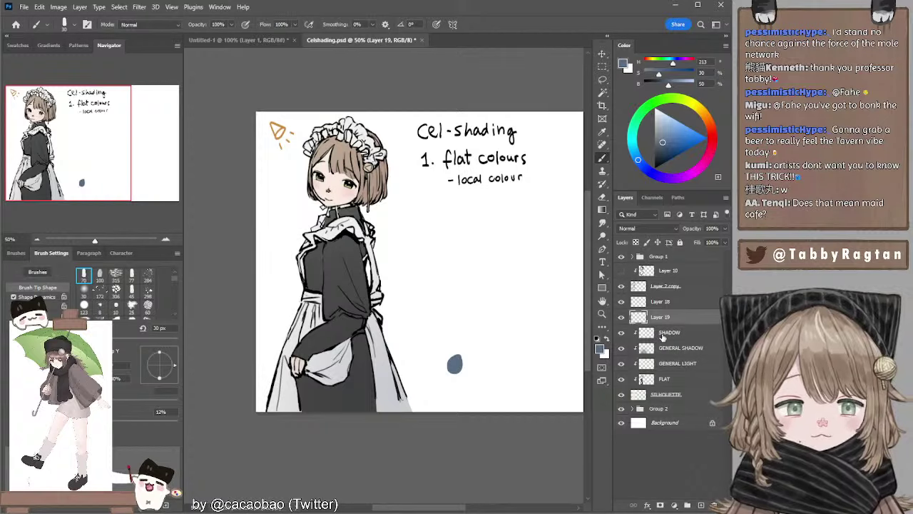
Set the foreground colour to a muted red (H 3, S 43, B 51) and try a swatch of it beside the blue one.
click(663, 334)
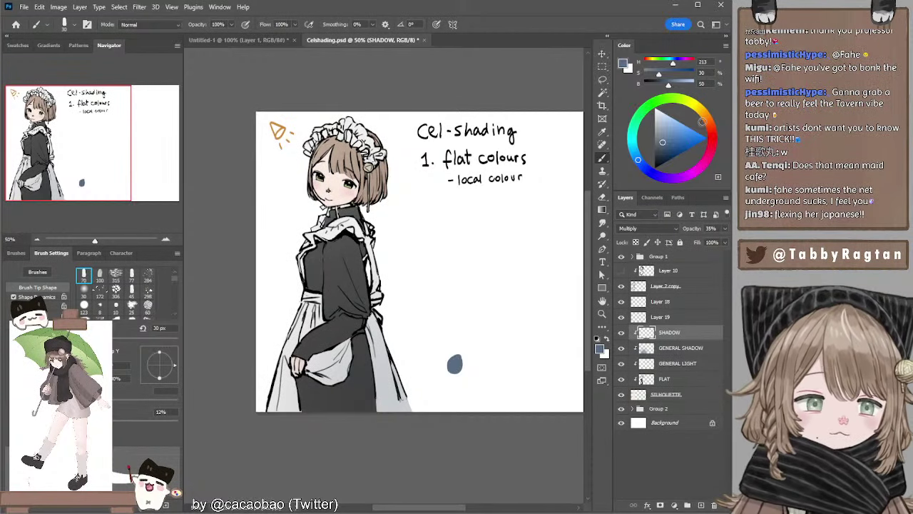
mouse_move(709, 123)
mouse_down()
mouse_move(713, 137)
mouse_move(667, 145)
mouse_up()
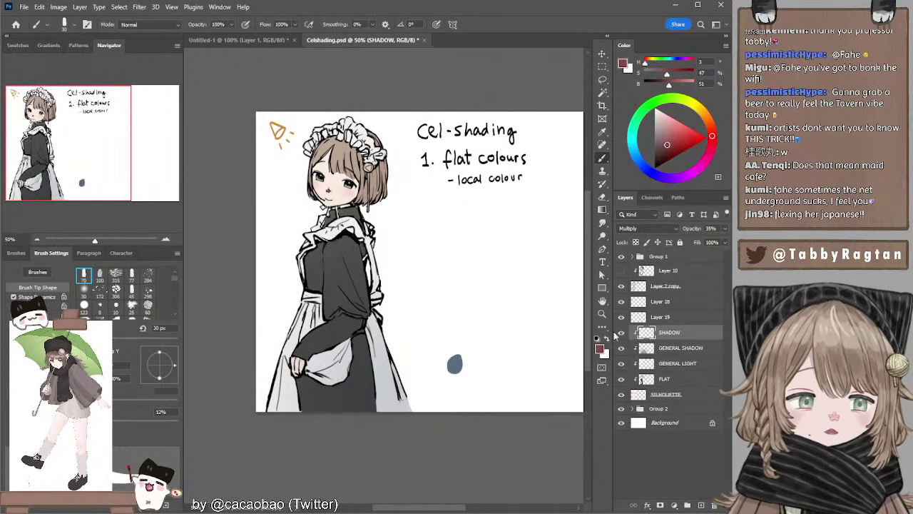
click(661, 319)
drag(482, 360, 491, 367)
key(ctrl+z)
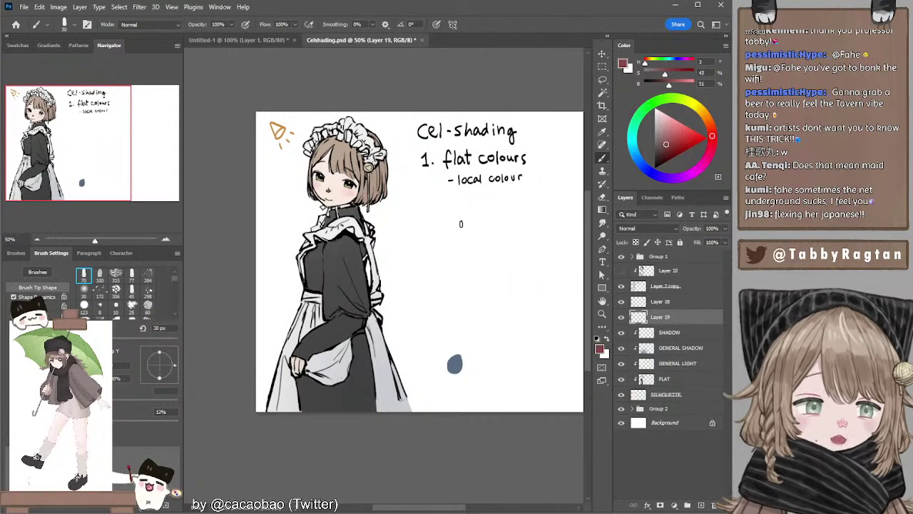
Paint skin shadows on the SHADOW layer in the muted red, adjusting the brush between 20 and 35 px.
click(674, 332)
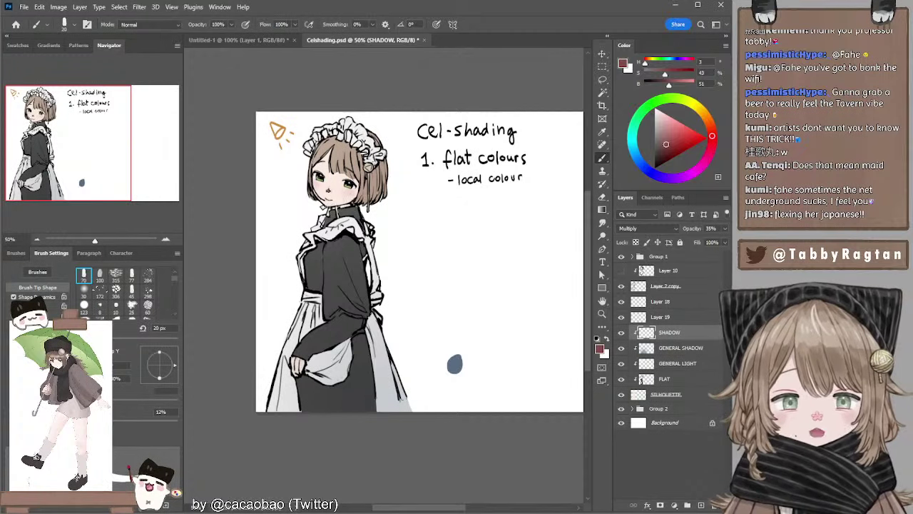
key(ctrl+z)
key(ctrl+plus)
drag(274, 197, 287, 219)
key(bracketleft)
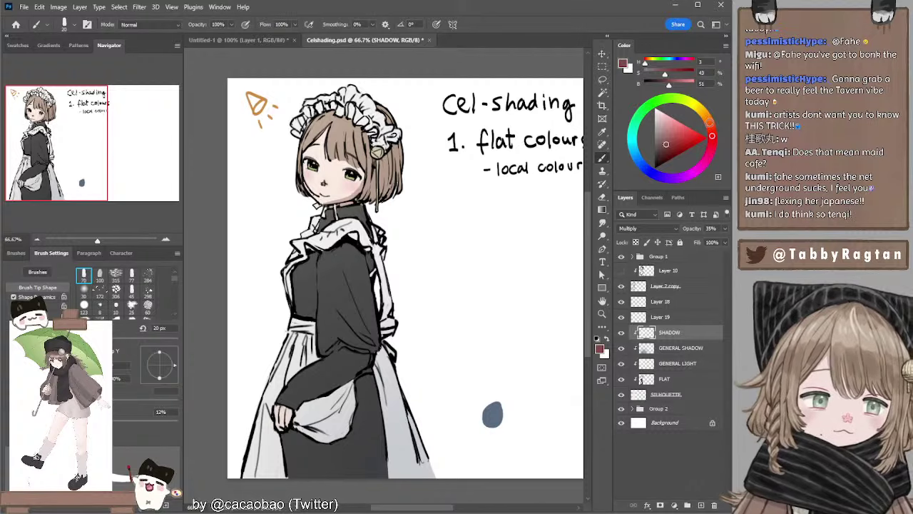
key(bracketright)
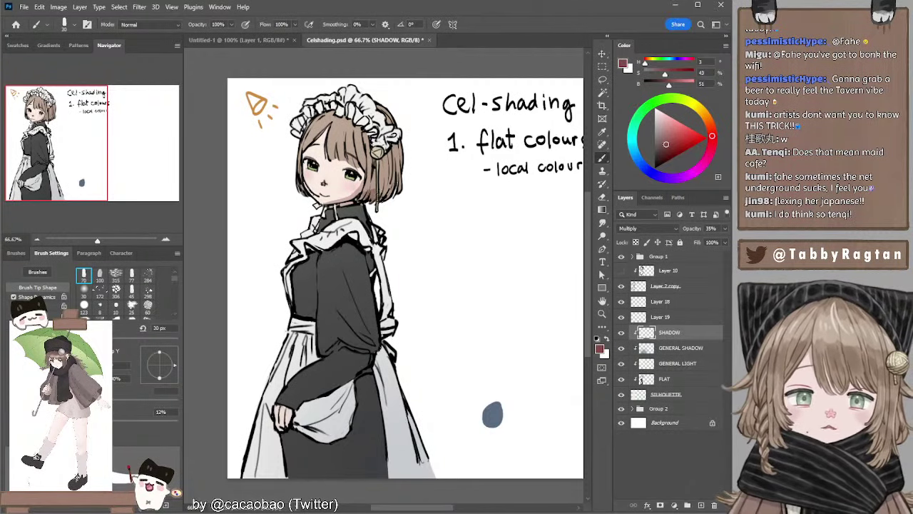
key(bracketright)
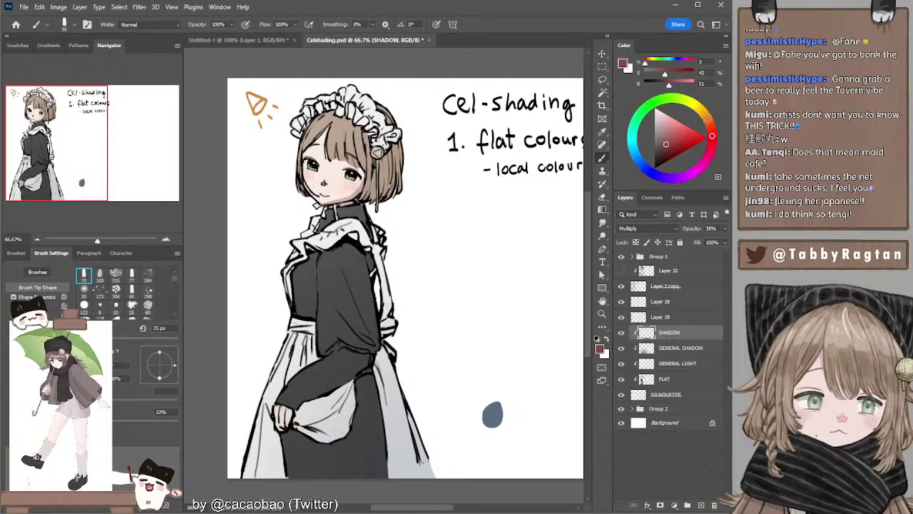
Set the foreground colour to a muted brown (H 26, S 33, B 49) and shade the hair's side away from the light with a 35–60 px brush.
click(708, 121)
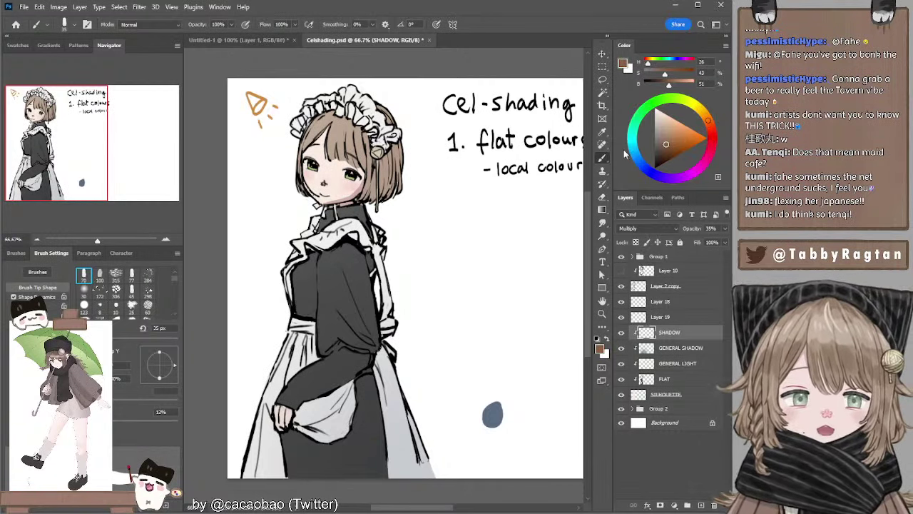
key(bracketright)
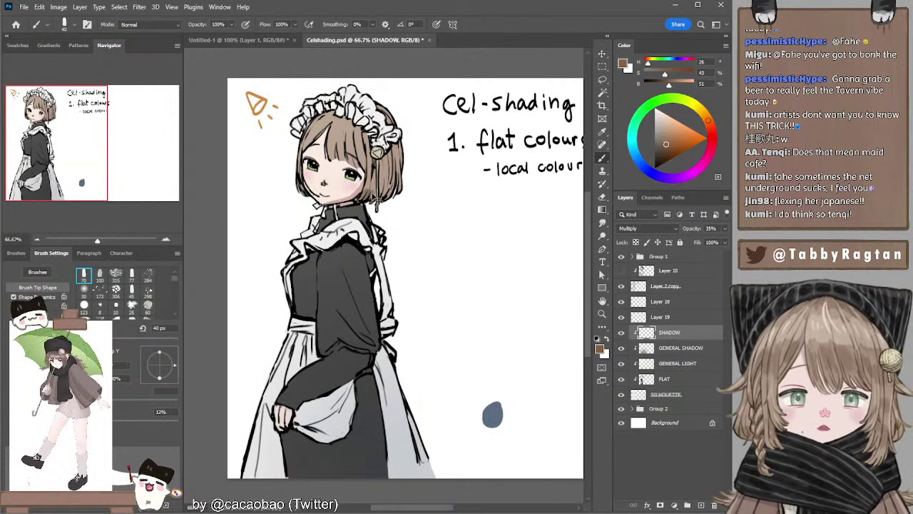
key(bracketleft)
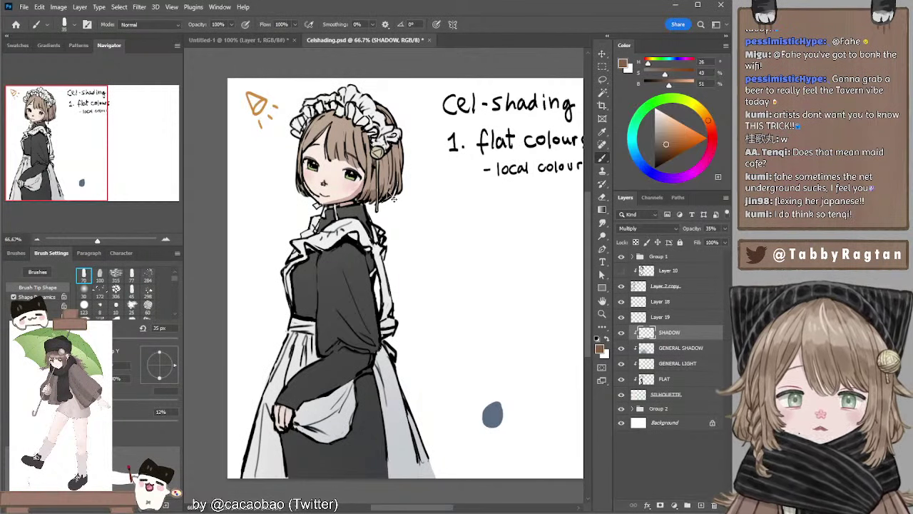
key(bracketright)
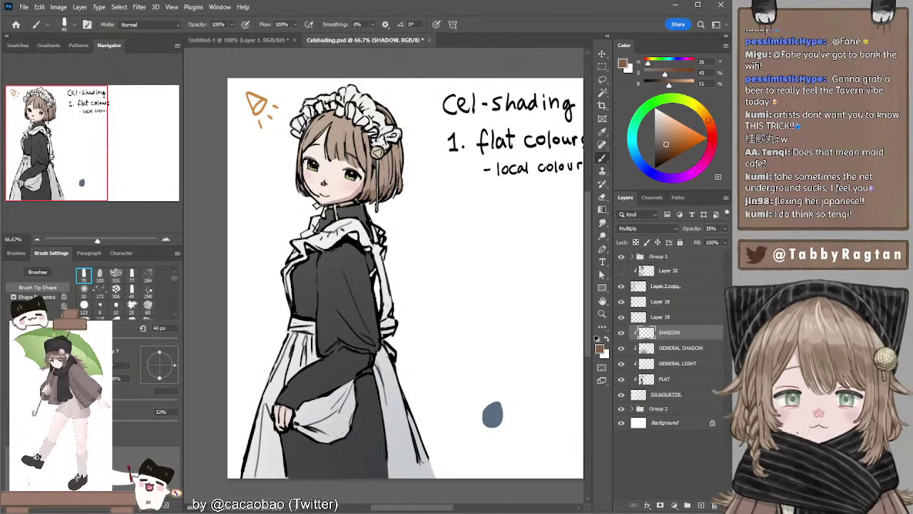
click(663, 143)
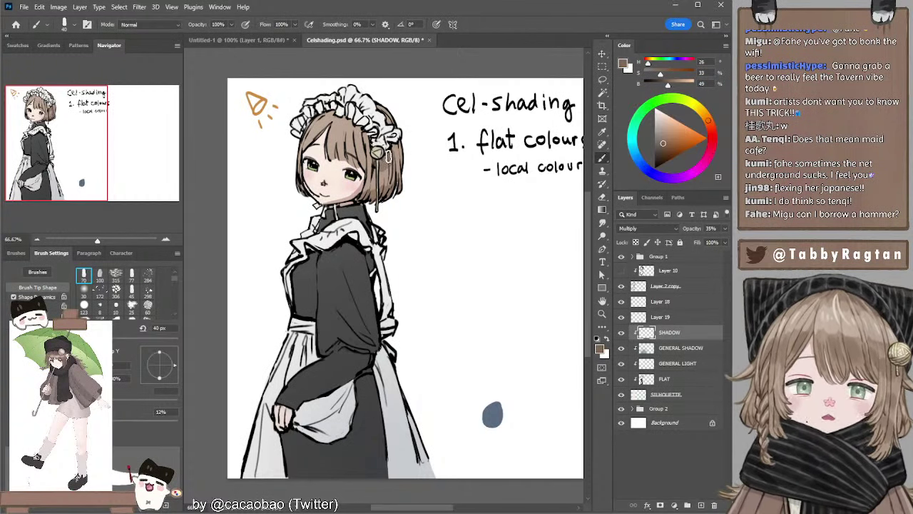
key(])
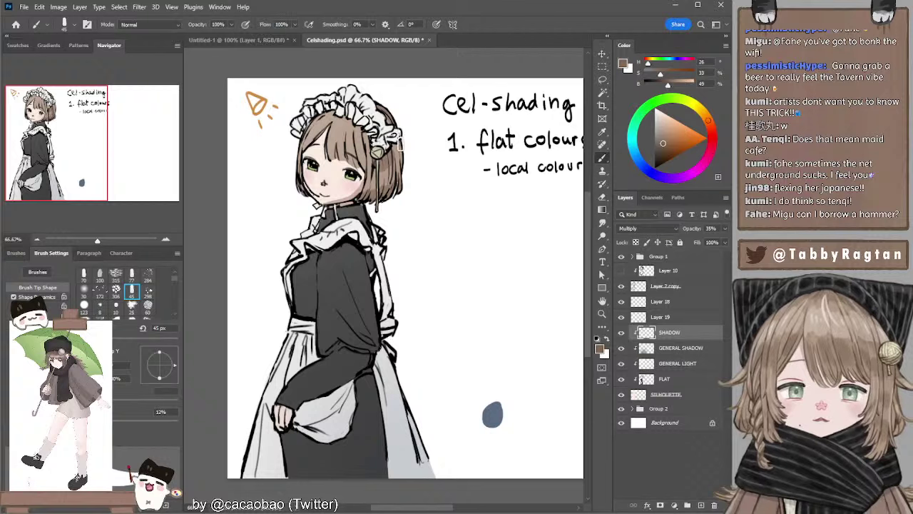
key(bracketright)
key(bracketright)
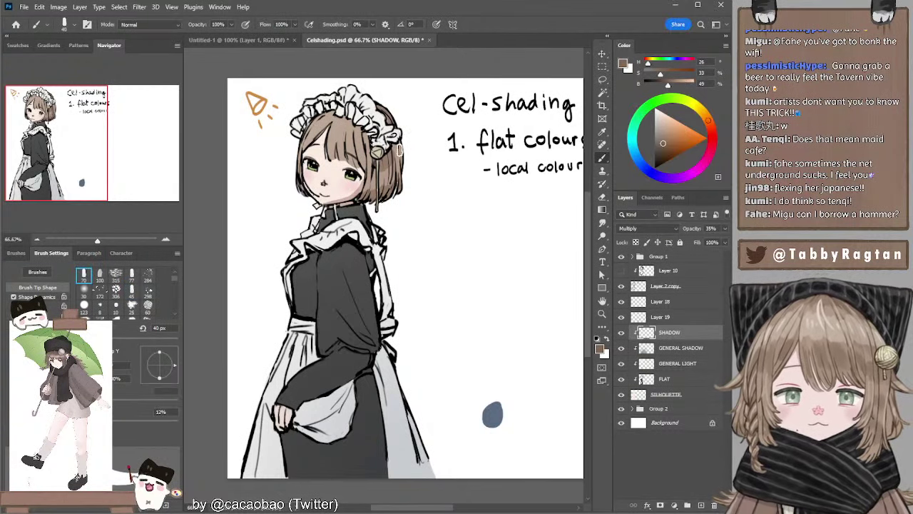
key(bracketright)
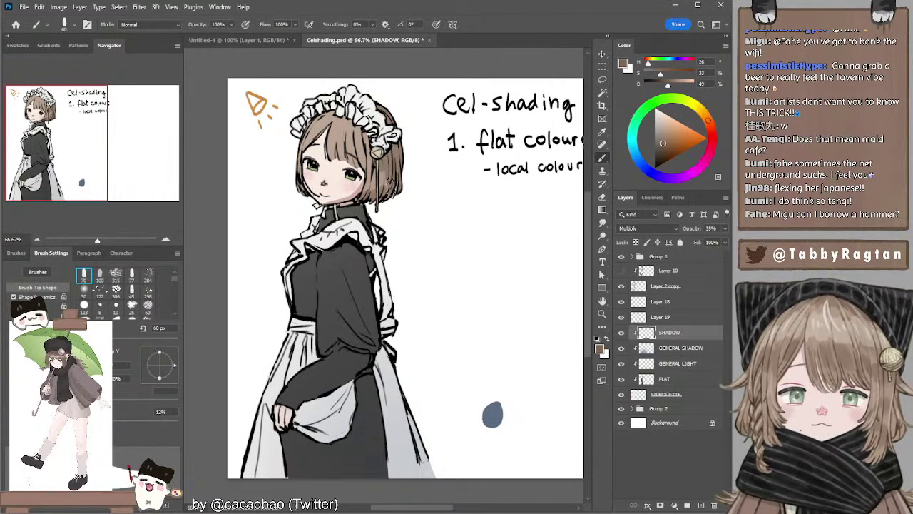
Paint brown shadows on the fringe and the hair beneath the headdress, adjusting the brush between 30 and 40 px.
key(bracketleft)
key(bracketleft)
key(bracketleft)
key(bracketleft)
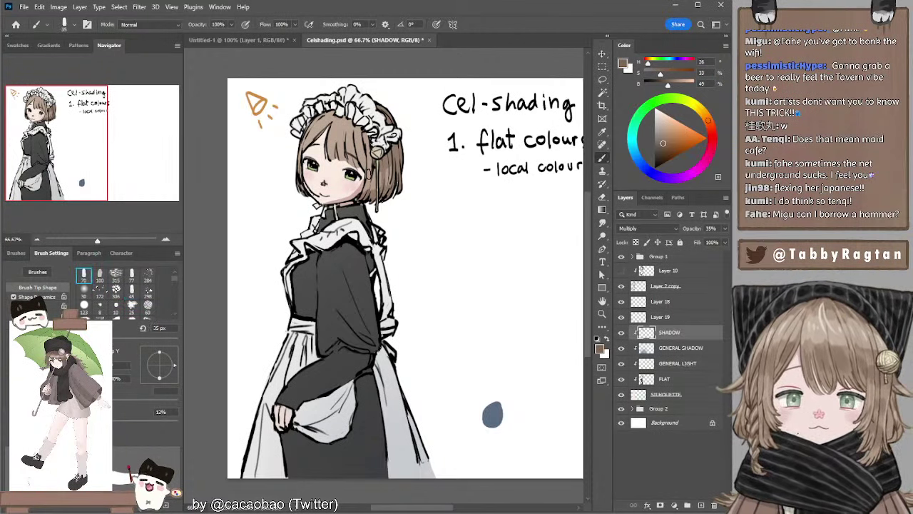
key(bracketleft)
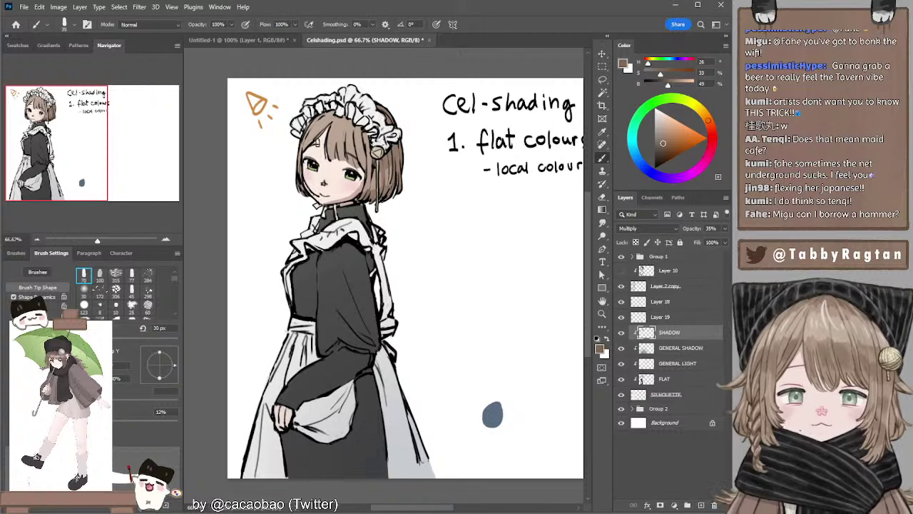
key(bracketleft)
key(bracketright)
key(bracketright)
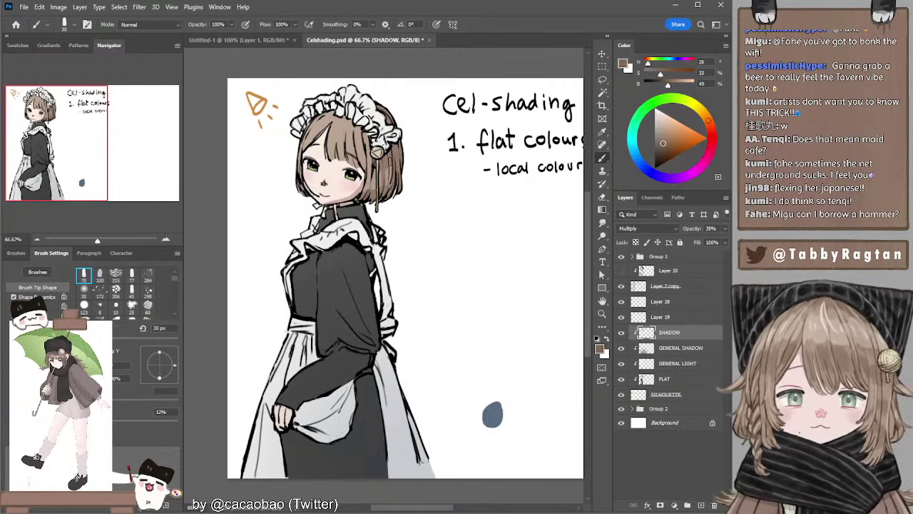
key(bracketright)
key(bracketright)
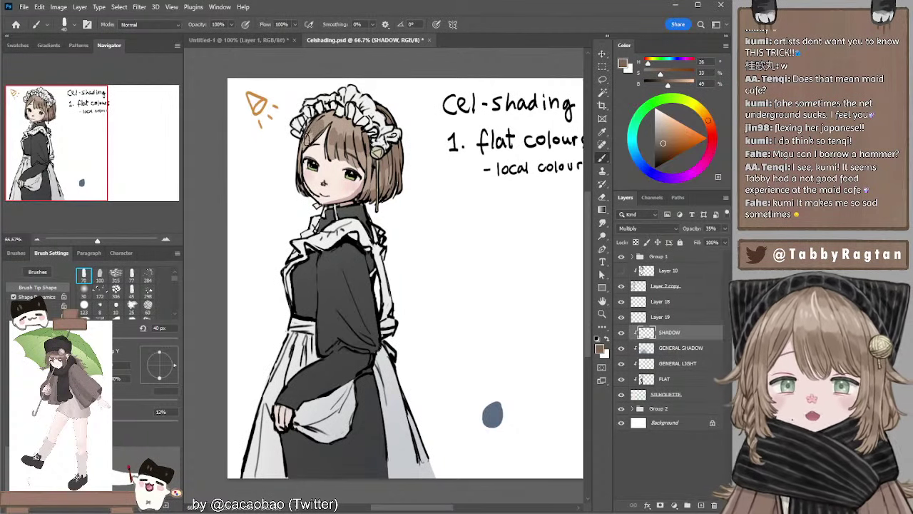
key(bracketleft)
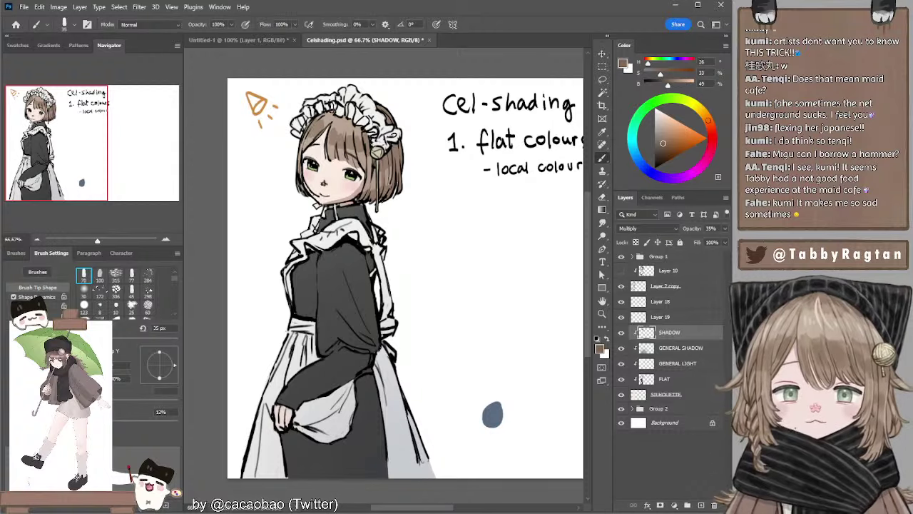
key(bracketleft)
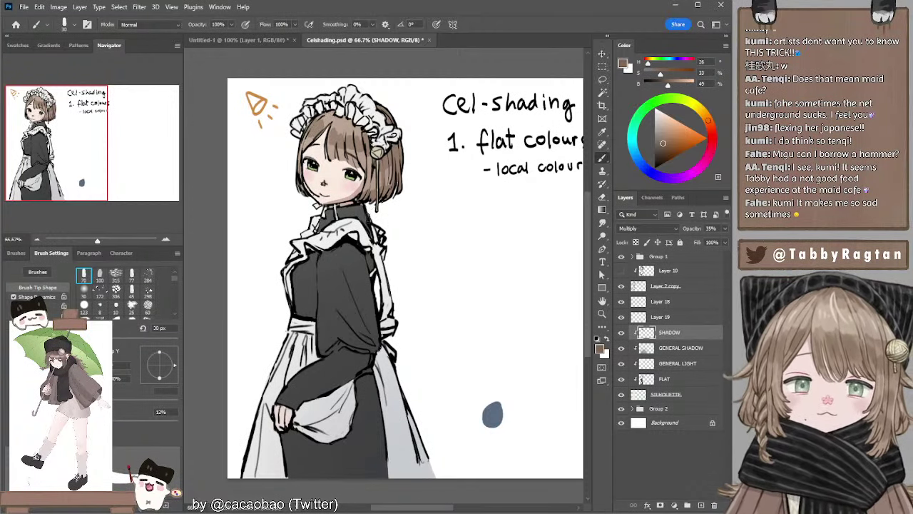
Set the foreground colour to a muted blue (H 202, S 33, B 49) and try a shadow stroke at the elbow with a 40 px brush.
scroll(389, 230, down, 2)
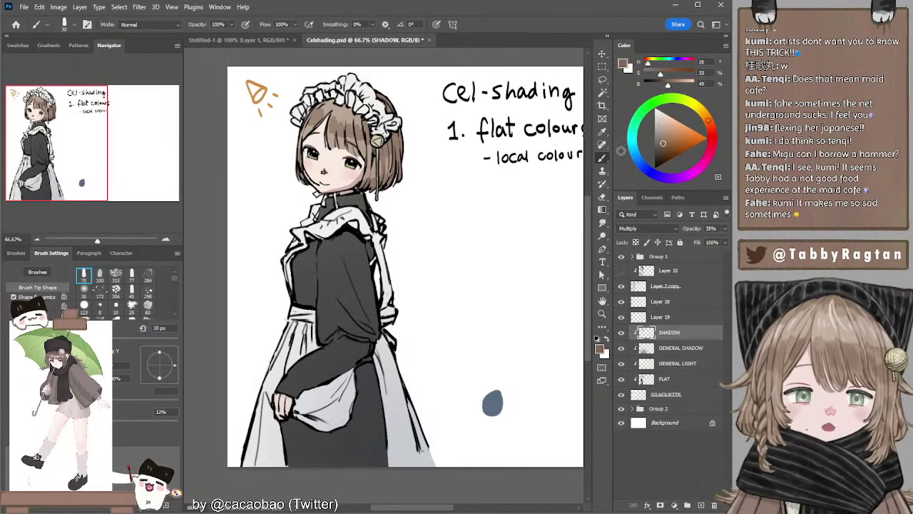
drag(638, 156, 634, 153)
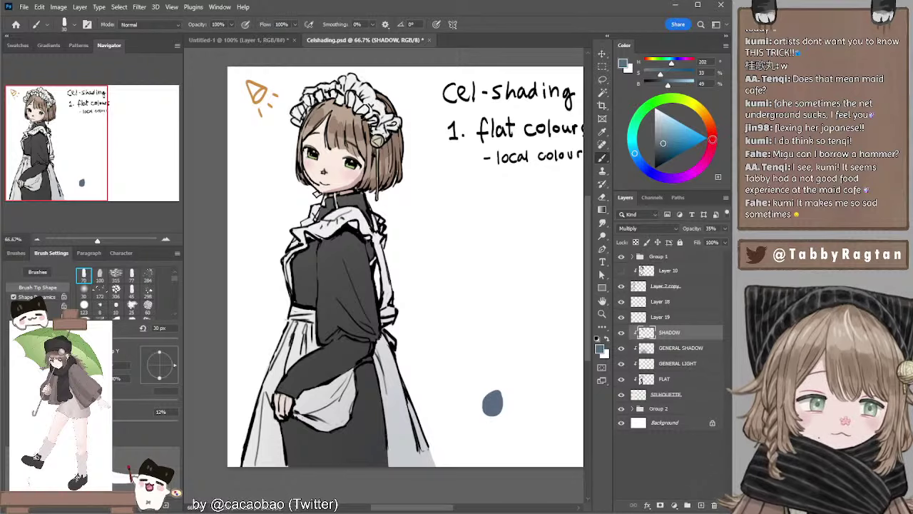
key(bracketright)
key(bracketright)
key(bracketright)
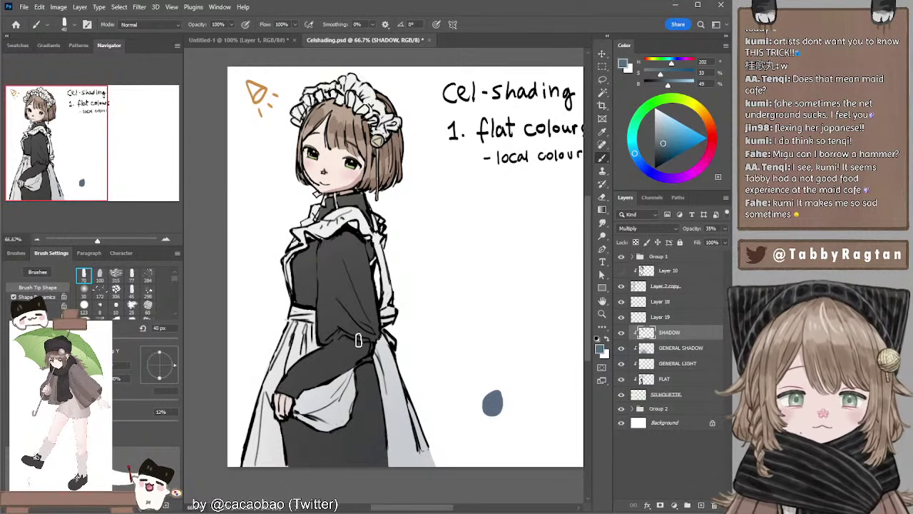
mouse_move(341, 337)
mouse_down()
mouse_move(377, 331)
mouse_move(364, 346)
mouse_up()
key(ctrl+z)
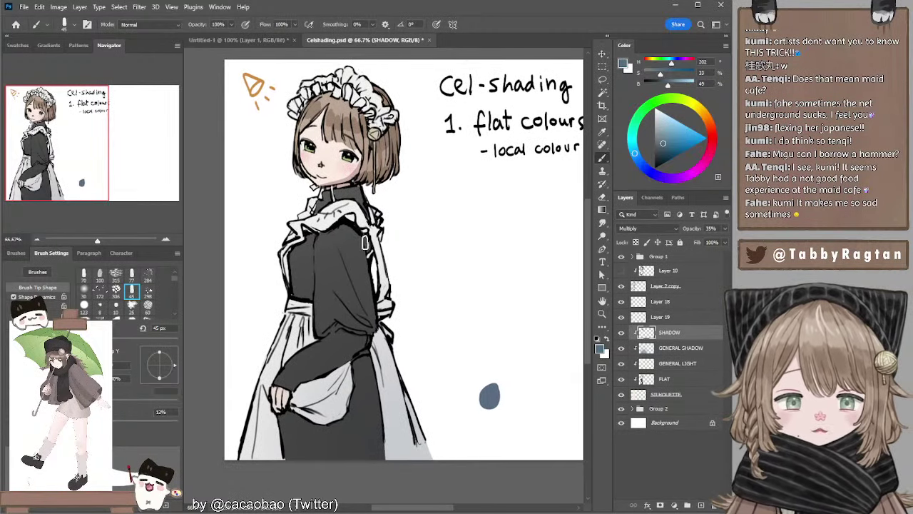
Paint muted-blue shadows on the dress bodice beside the sleeve, adjusting the brush between 45 and 70 px.
key(bracketright)
key(bracketright)
key(bracketright)
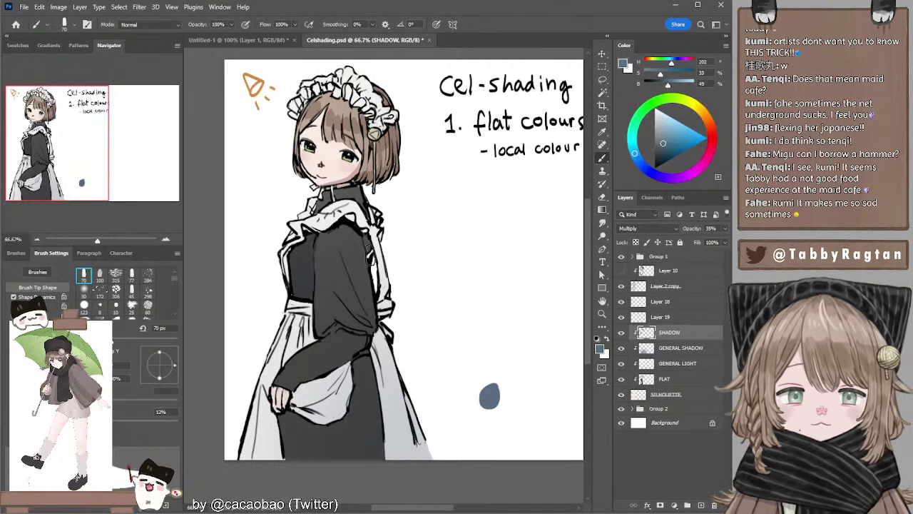
key(bracketleft)
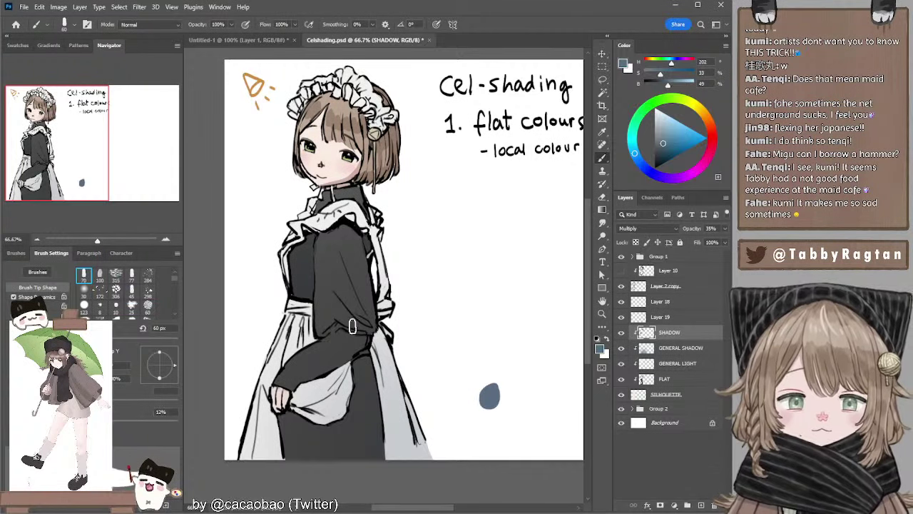
key(bracketleft)
key(bracketleft)
key(bracketright)
key(bracketright)
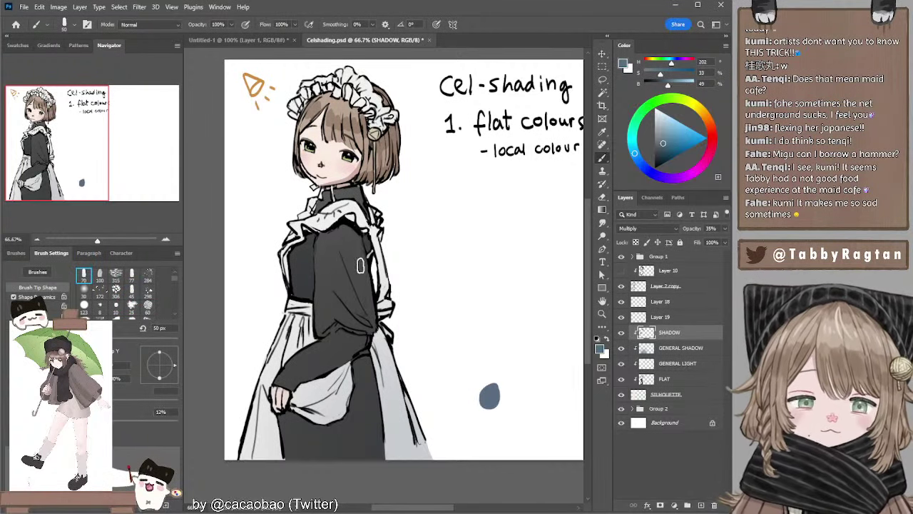
Paint a shadow down the back edge of the upper sleeve with a 45–60 px brush, redoing the first stroke.
drag(361, 246, 363, 314)
key(ctrl+z)
key(bracketleft)
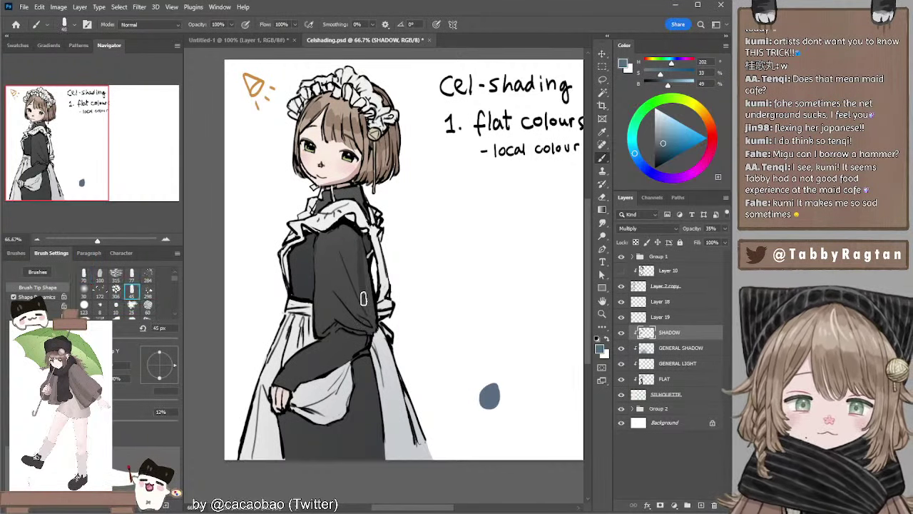
key(comma)
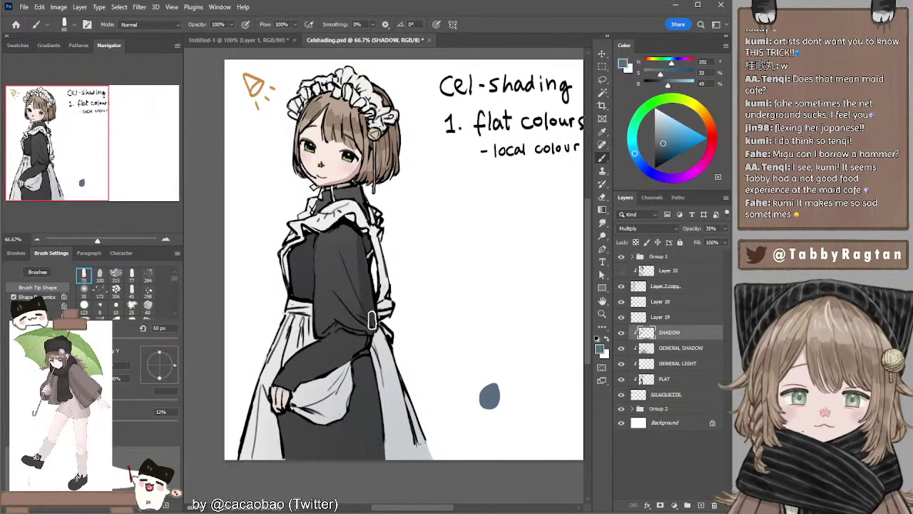
key(period)
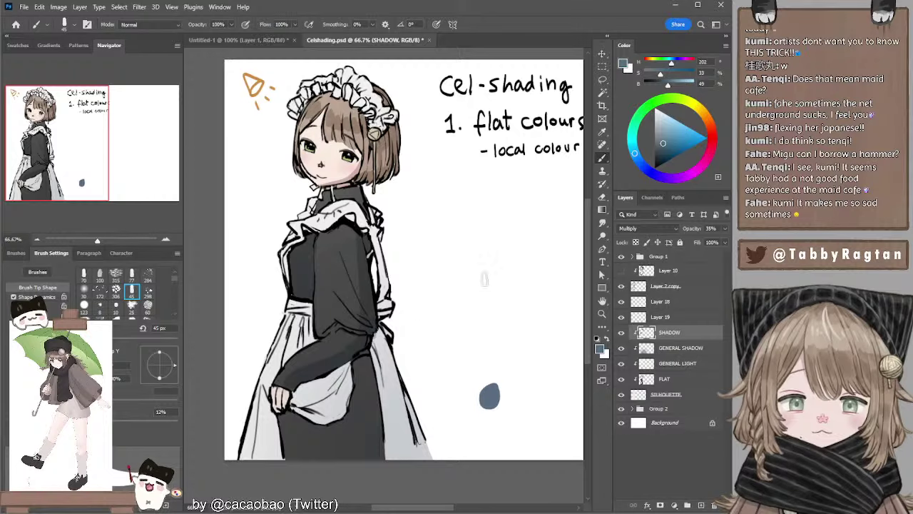
Shade the underside of the forearm and the upper sleeve's folds with a 50–60 px brush.
key(comma)
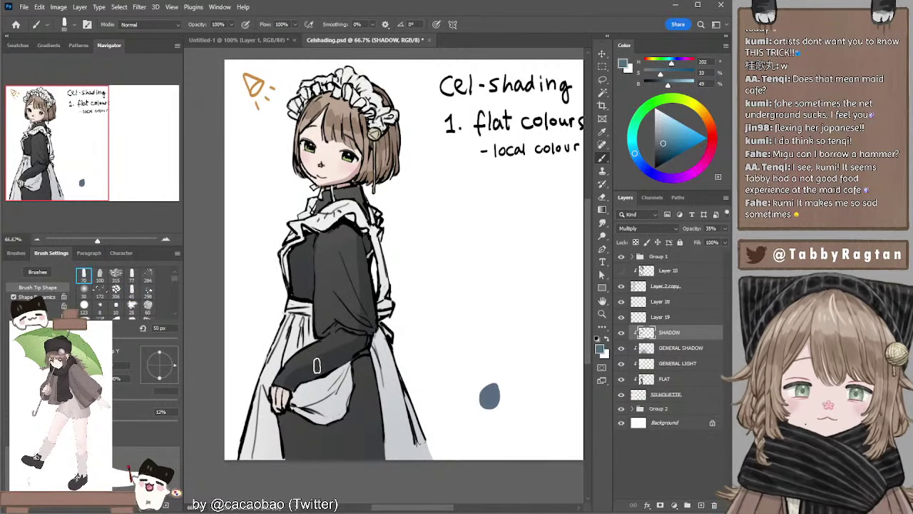
key(bracketright)
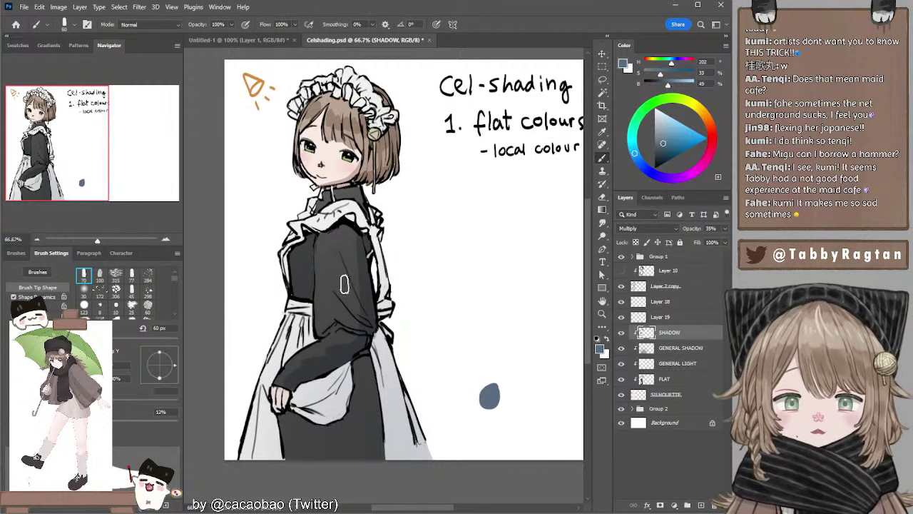
key(bracketleft)
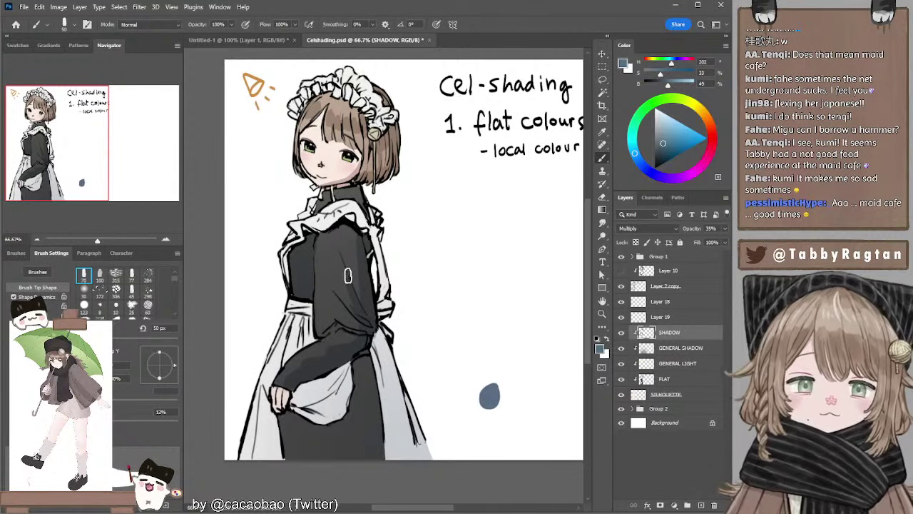
key(bracketleft)
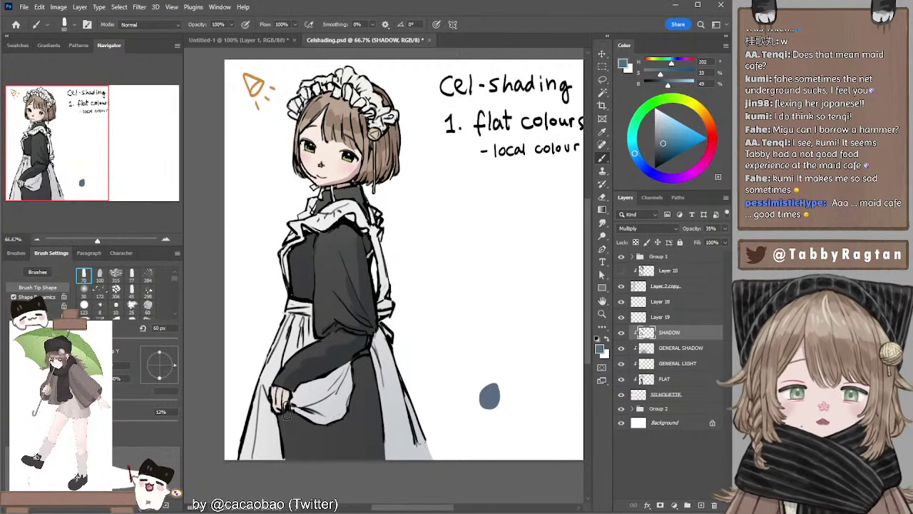
Paint muted-blue shadows on the gathered apron below the hand and the dark skirt beneath it with a 60–80 px brush.
key(bracketright)
key(bracketright)
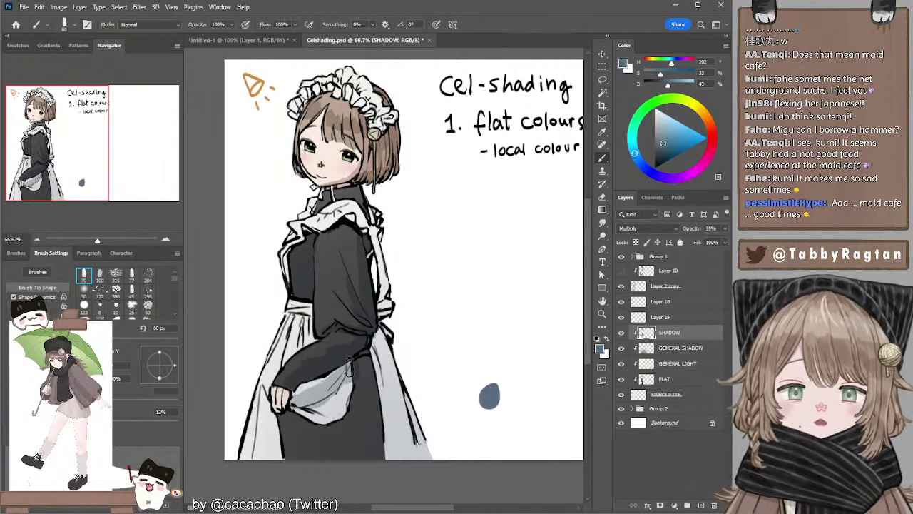
key(bracketright)
key(bracketright)
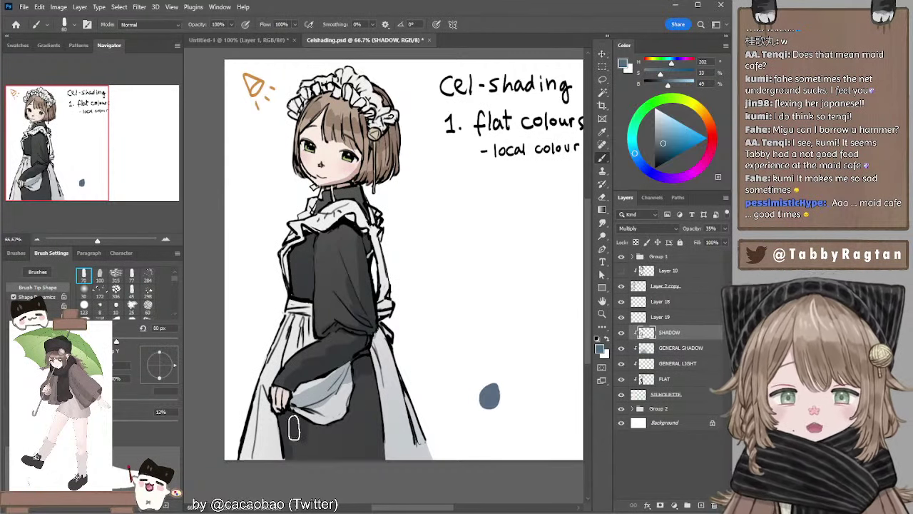
key(bracketleft)
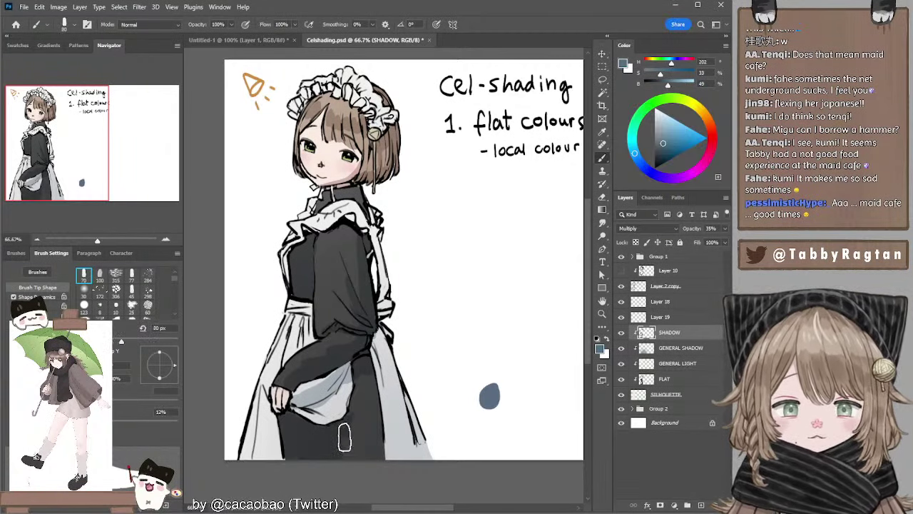
key(bracketright)
key(bracketleft)
key(bracketleft)
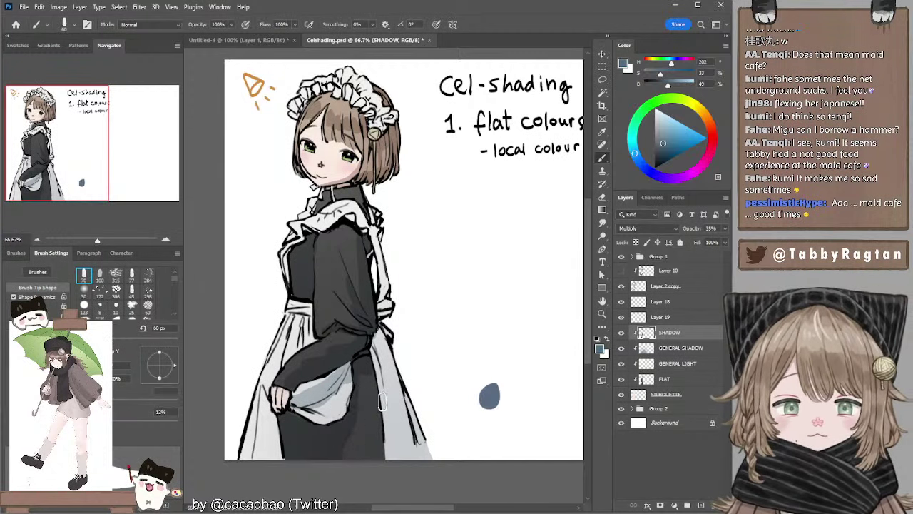
Shade the apron's back strap and rear panel in broad strokes with a 125 px brush.
key(bracketright)
key(bracketright)
key(bracketright)
key(bracketright)
key(bracketright)
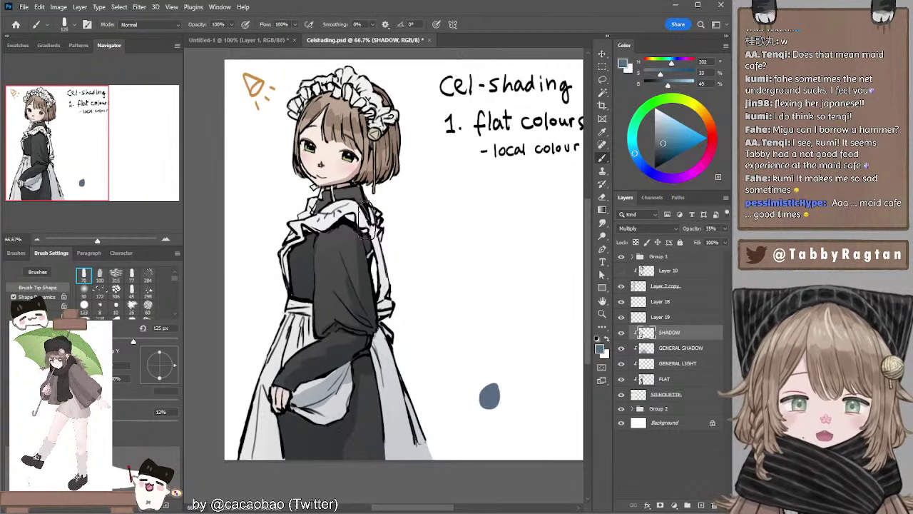
drag(364, 219, 376, 247)
mouse_move(364, 200)
mouse_down()
mouse_move(388, 303)
mouse_move(384, 348)
mouse_move(376, 346)
mouse_move(396, 440)
mouse_move(378, 361)
mouse_move(349, 441)
mouse_move(385, 386)
mouse_move(393, 421)
mouse_move(370, 385)
mouse_move(357, 437)
mouse_move(381, 416)
mouse_up()
Undo the last strokes and repaint the shadow over the rear of the skirt and apron panel with a 200 px brush.
key(bracketright)
key(bracketright)
key(bracketright)
key(ctrl+z)
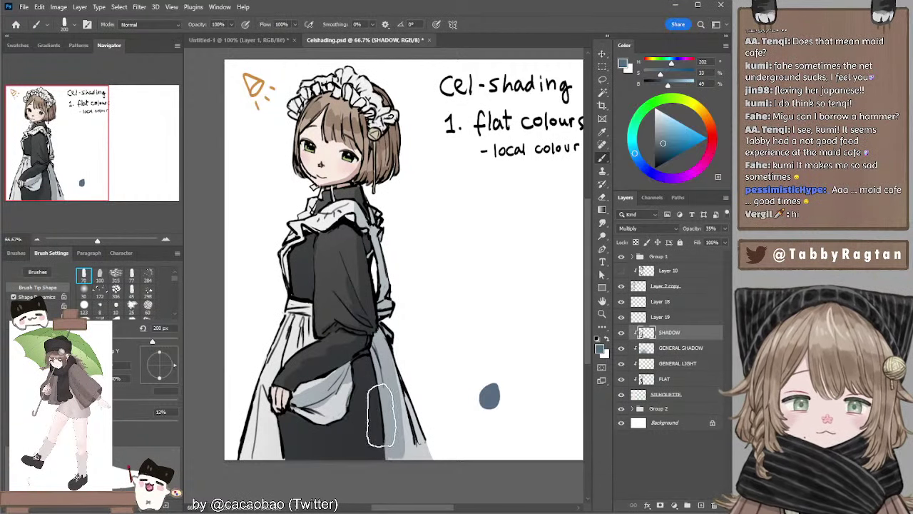
key(ctrl+z)
drag(363, 384, 363, 453)
drag(389, 376, 413, 447)
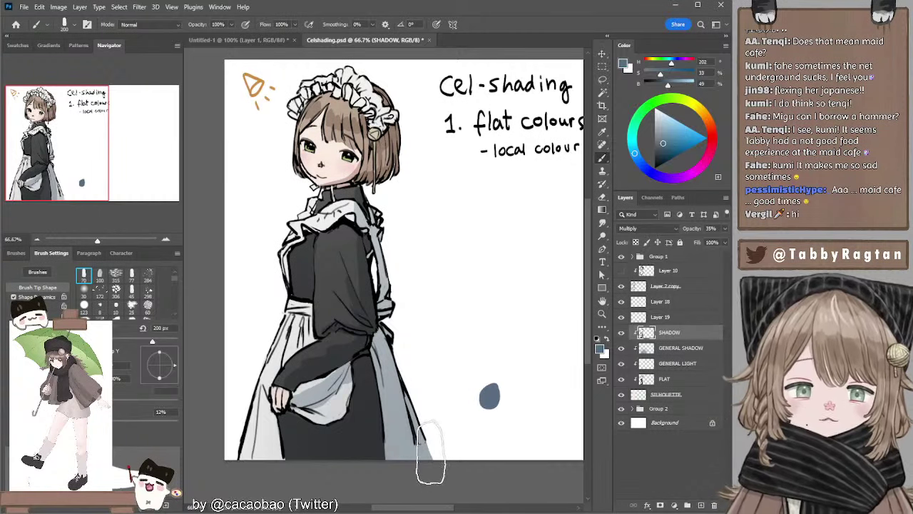
Paint small shadows around the collar and shoulder ruffle with a 35–40 px brush.
key(bracketleft)
key(bracketleft)
key(bracketleft)
key(bracketleft)
key(bracketleft)
key(bracketleft)
key(bracketleft)
key(bracketleft)
key(bracketleft)
key(bracketleft)
key(bracketleft)
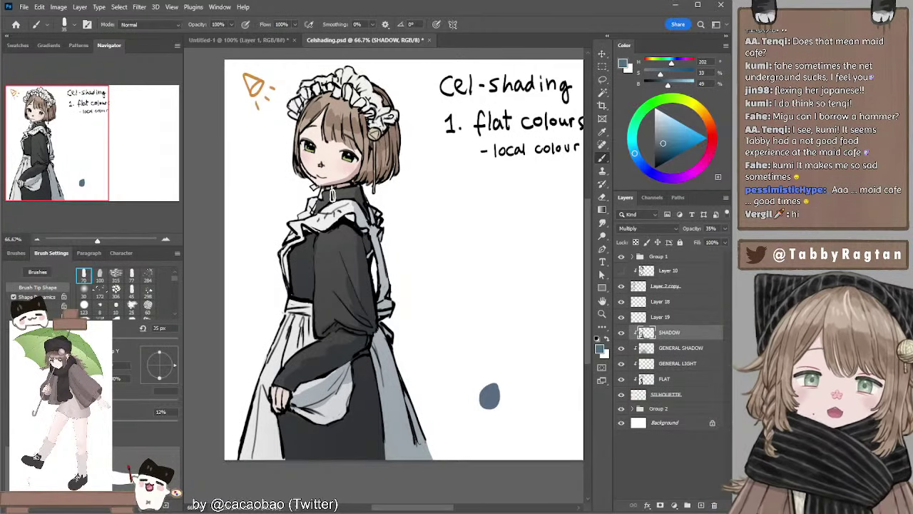
key(bracketright)
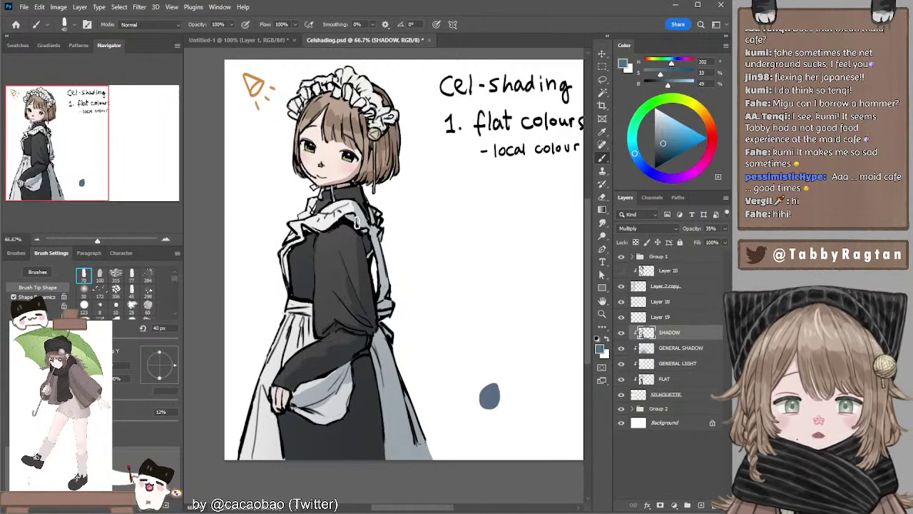
Shade the front ruffle and the edge of the apron's bib with a 30–35 px brush.
key(bracketleft)
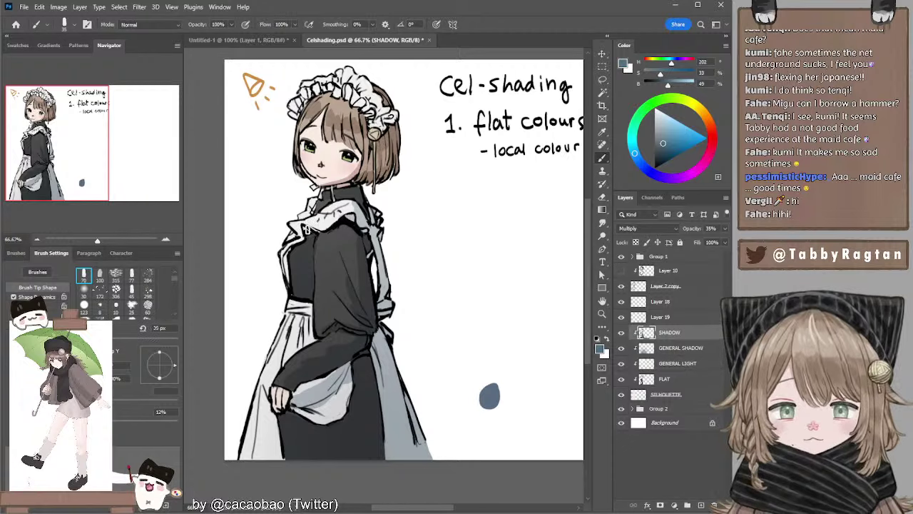
key(bracketleft)
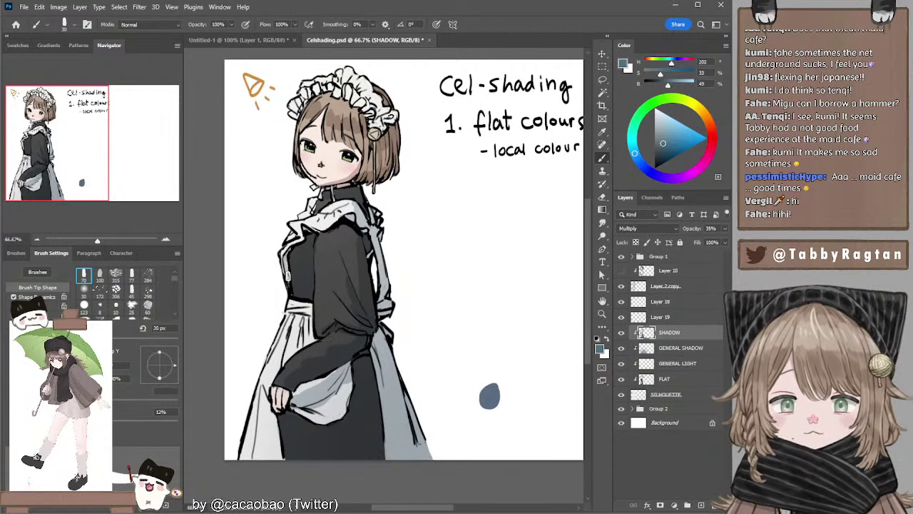
click(161, 241)
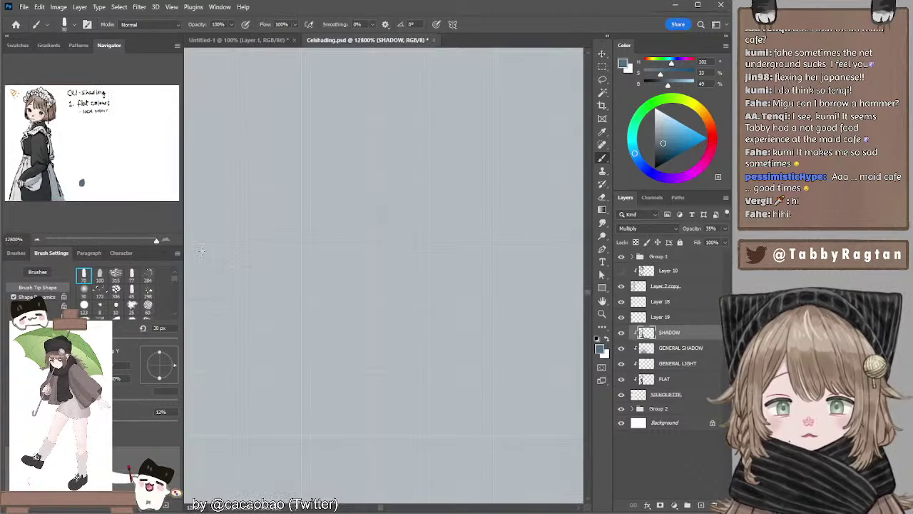
drag(116, 239, 101, 241)
drag(272, 215, 313, 275)
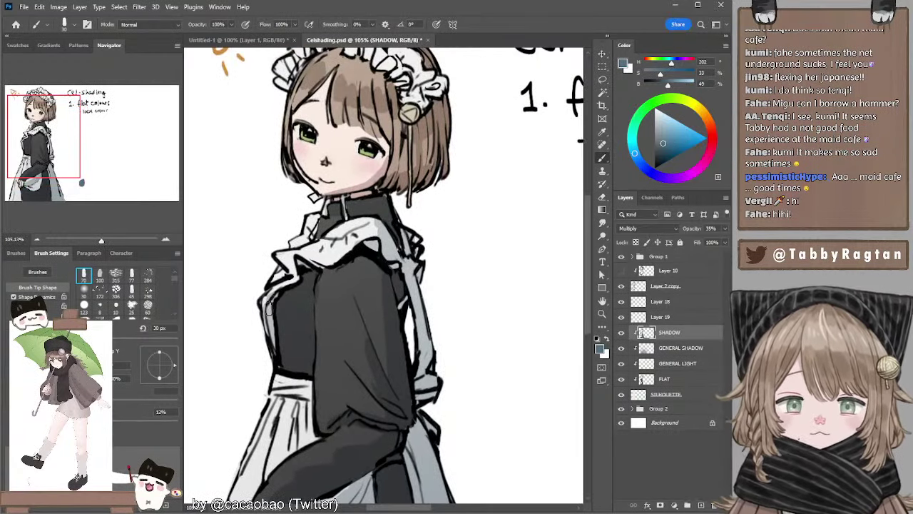
Touch up the shadow along the apron's front bib edge with a 10 px eraser.
key(e)
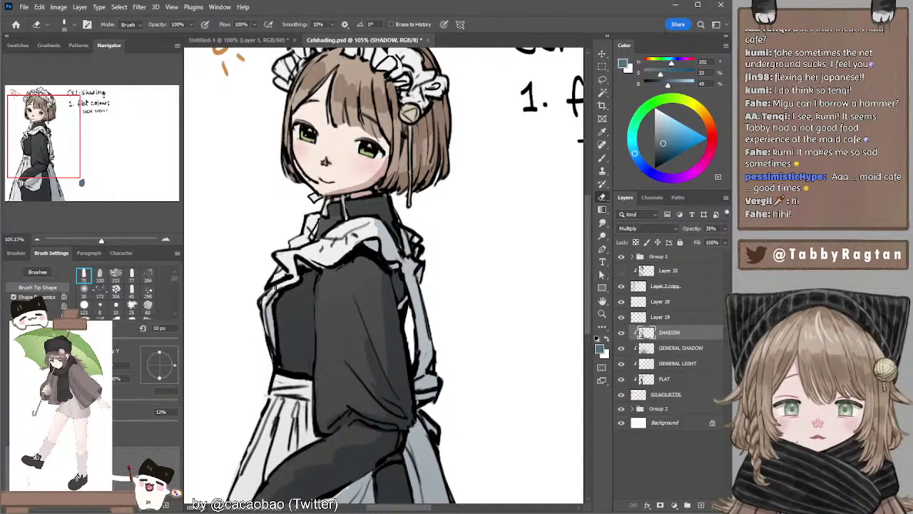
click(37, 239)
key(bracketright)
key(bracketright)
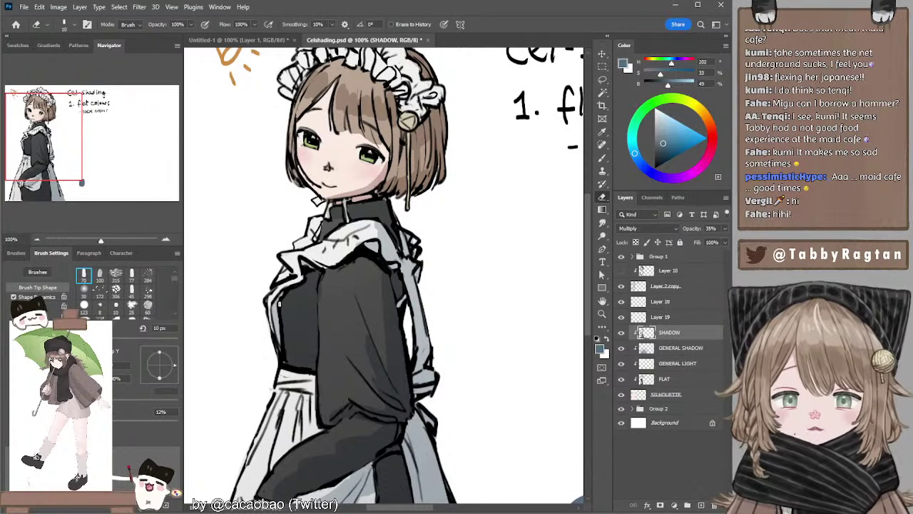
click(36, 239)
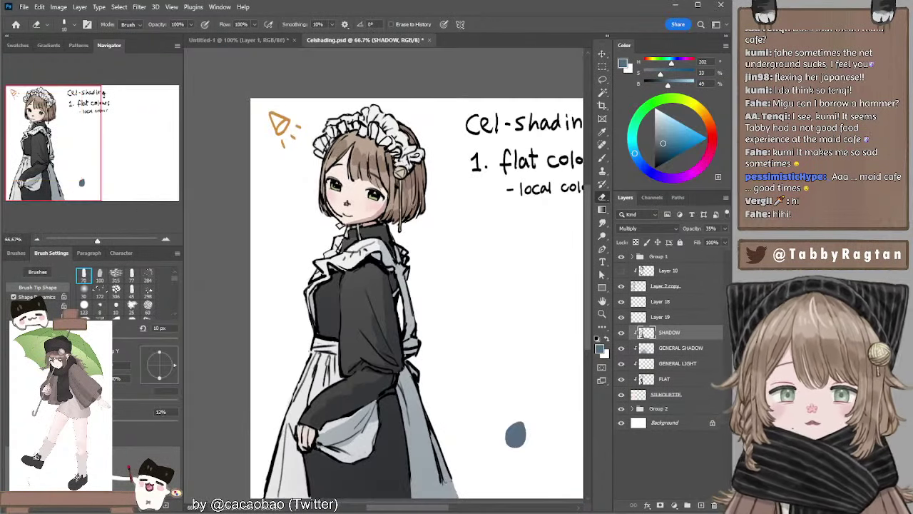
Paint shadows at the apron's back bow and the first pleats under the waistband with a 25–35 px brush.
key(b)
drag(413, 223, 408, 192)
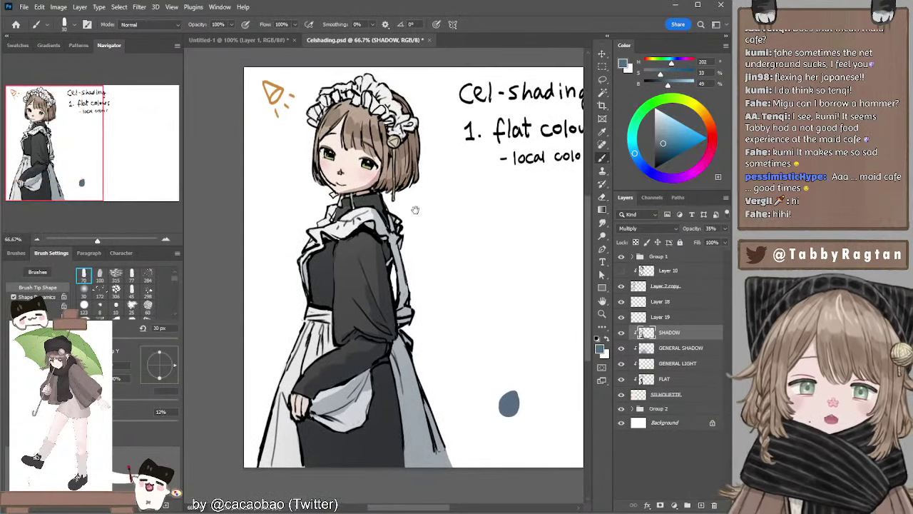
key(bracketright)
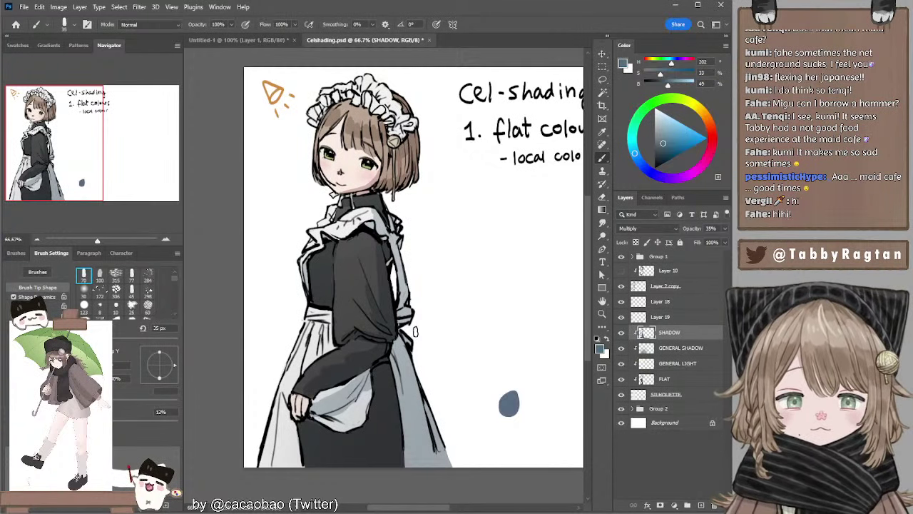
key(bracketleft)
key(bracketleft)
key(bracketleft)
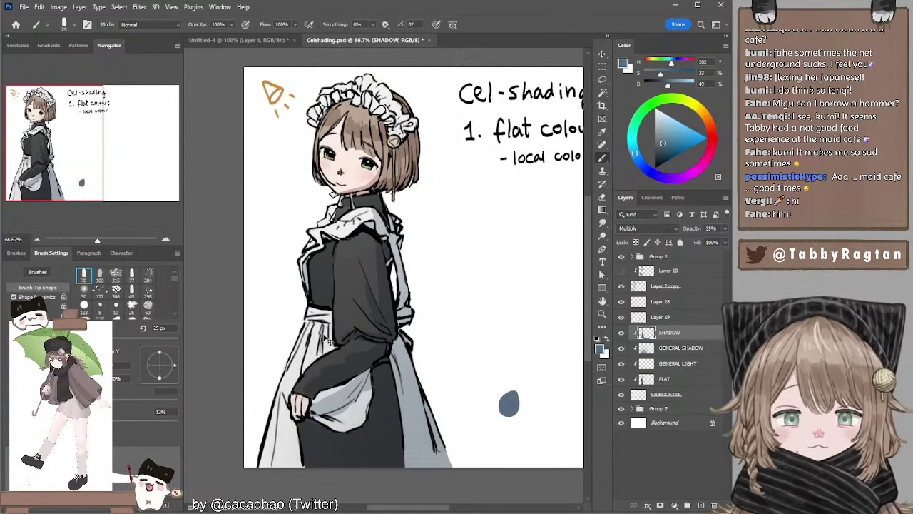
Paint fold shadows in the apron's pleats below the waistband with a 20–30 px brush.
click(163, 239)
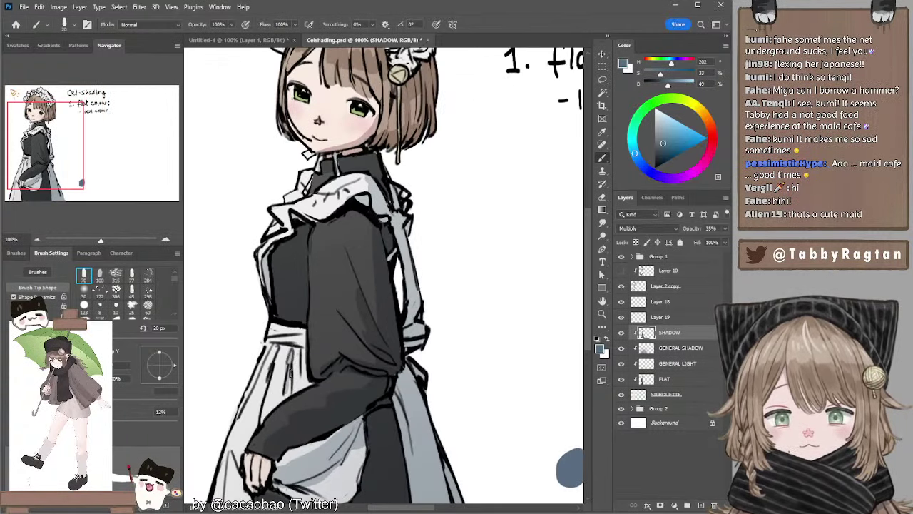
key(bracketright)
key(bracketright)
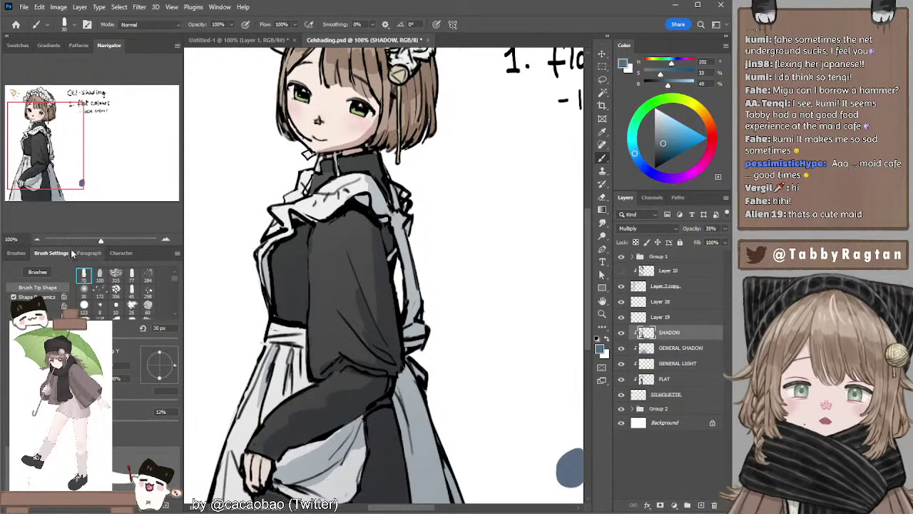
click(36, 239)
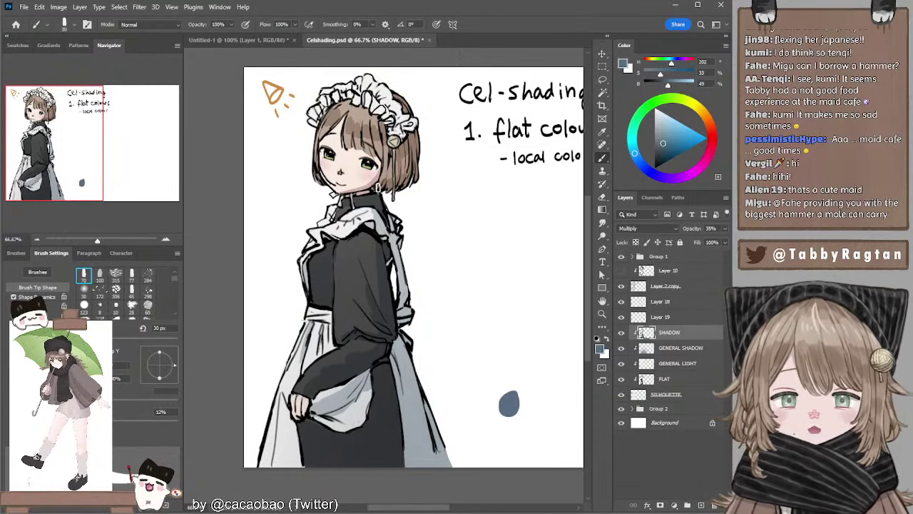
Add shadows to the back shoulder ruffle, waistband and upper apron pleats, reducing the brush from 35 to 20 px.
key(])
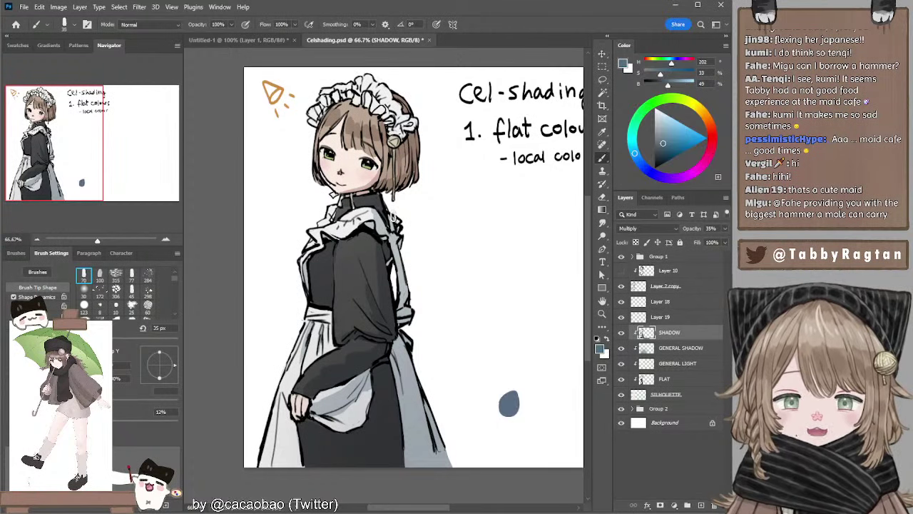
drag(419, 262, 414, 239)
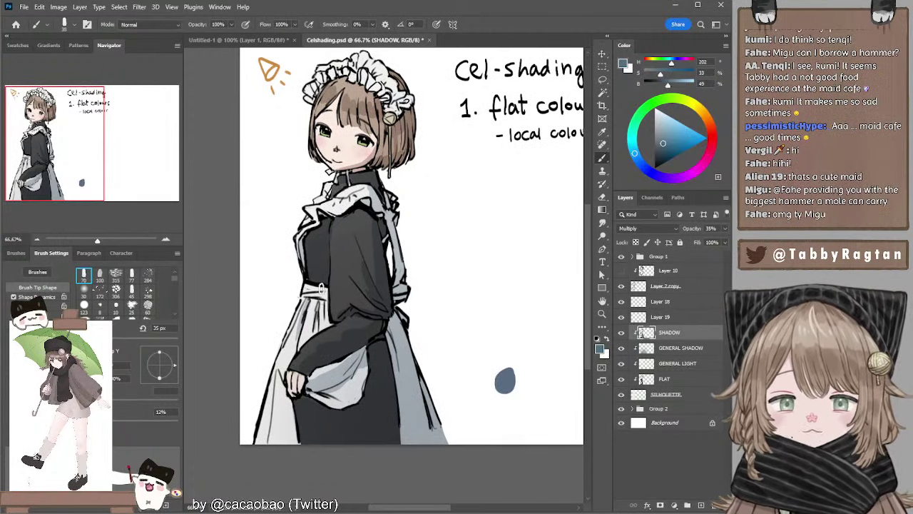
key(bracketleft)
key(bracketleft)
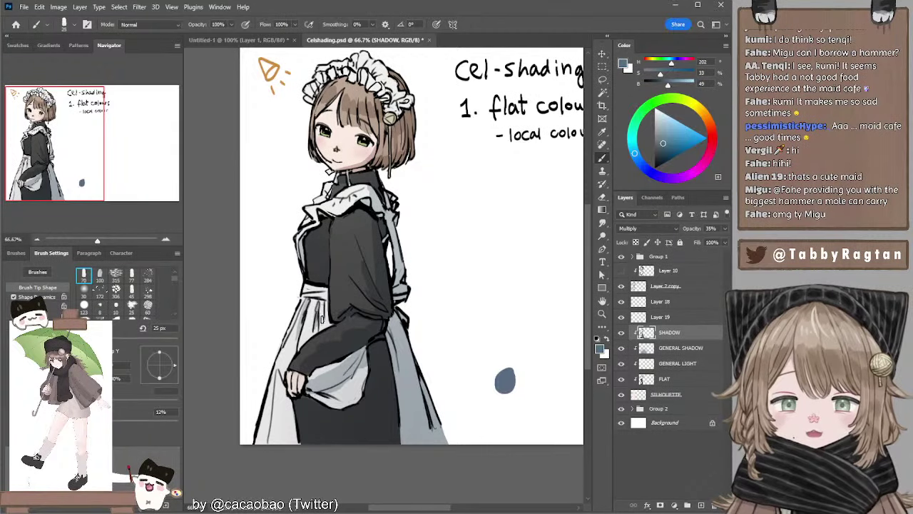
key(bracketleft)
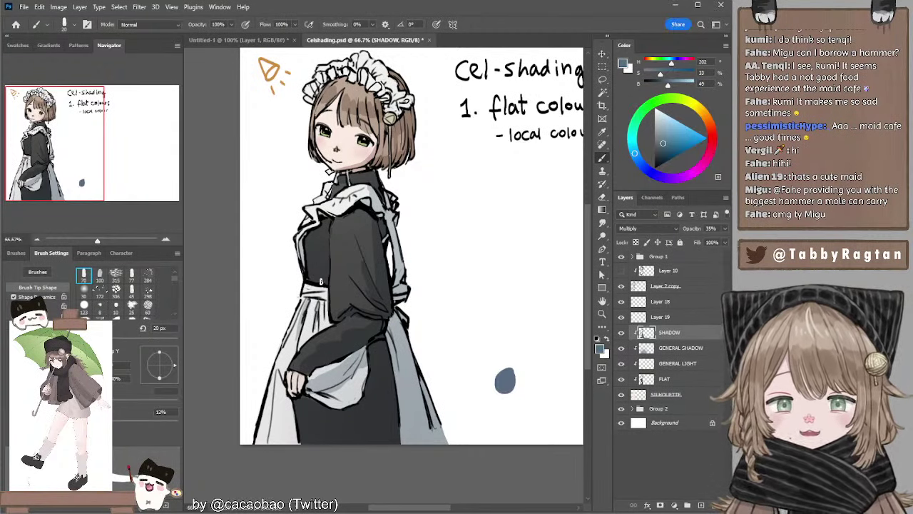
Shade the frills of the maid's headdress, reducing the brush from 30 to 15 px for the small folds.
mouse_move(451, 269)
mouse_down()
mouse_move(454, 292)
mouse_move(453, 284)
mouse_up()
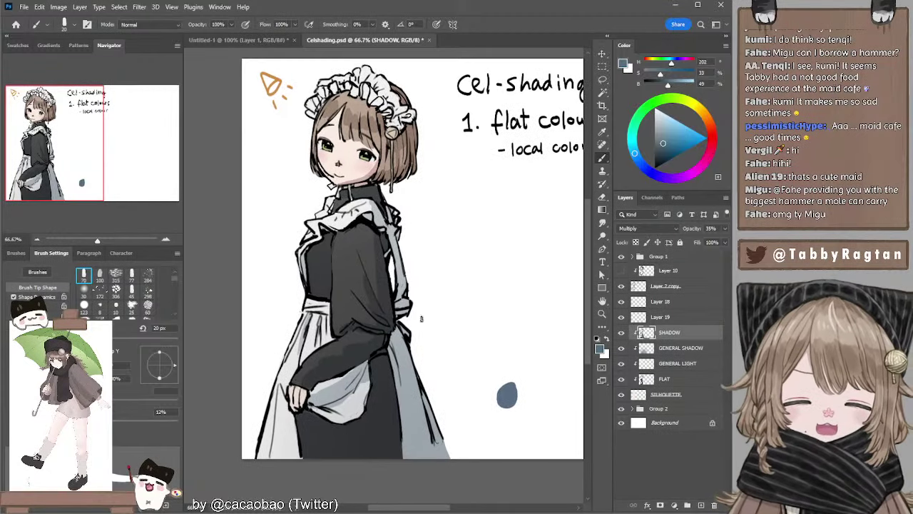
key(bracketright)
key(bracketright)
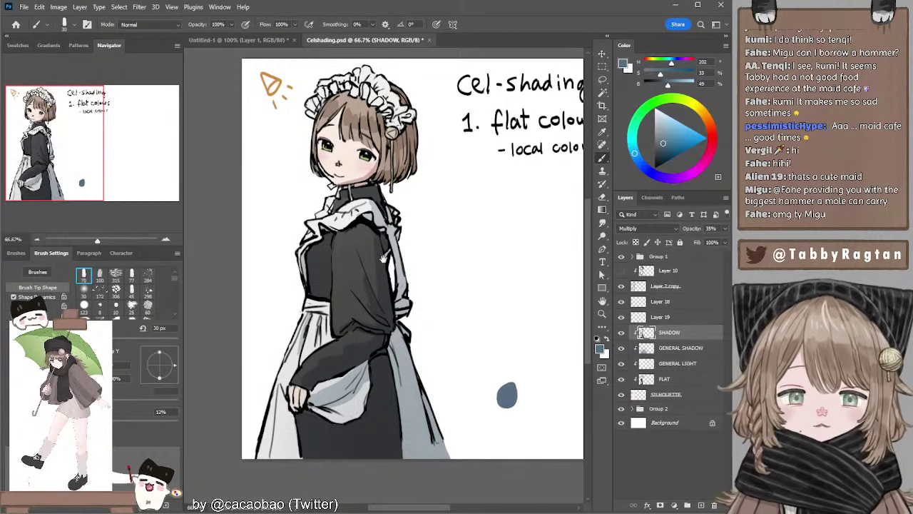
mouse_move(383, 249)
mouse_down()
mouse_move(382, 262)
mouse_move(365, 268)
mouse_up()
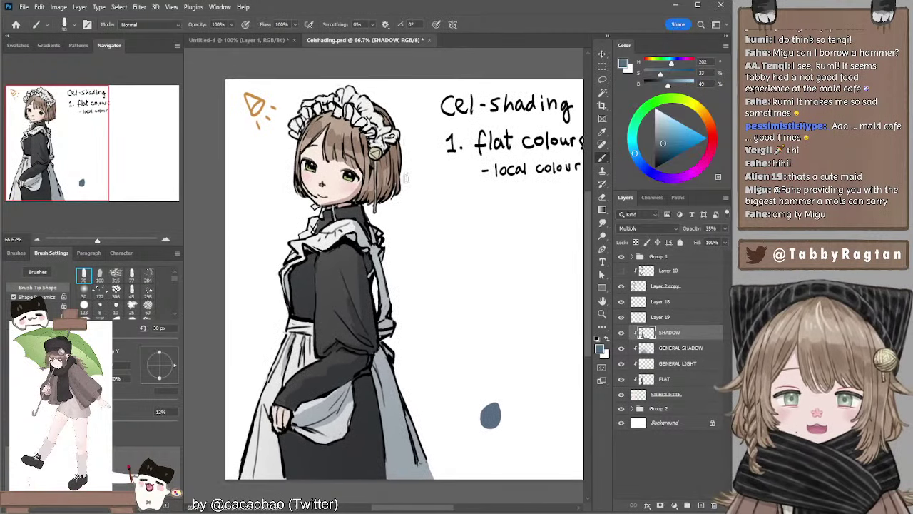
key(bracketleft)
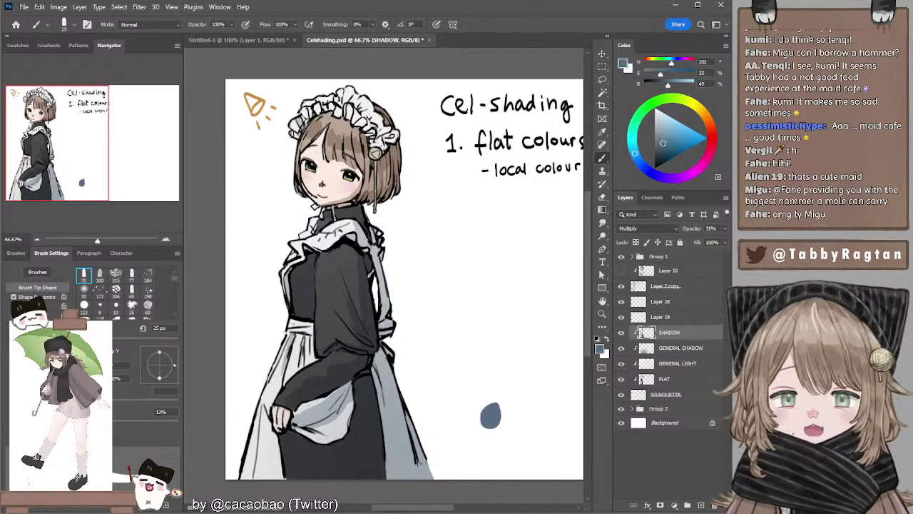
key(bracketleft)
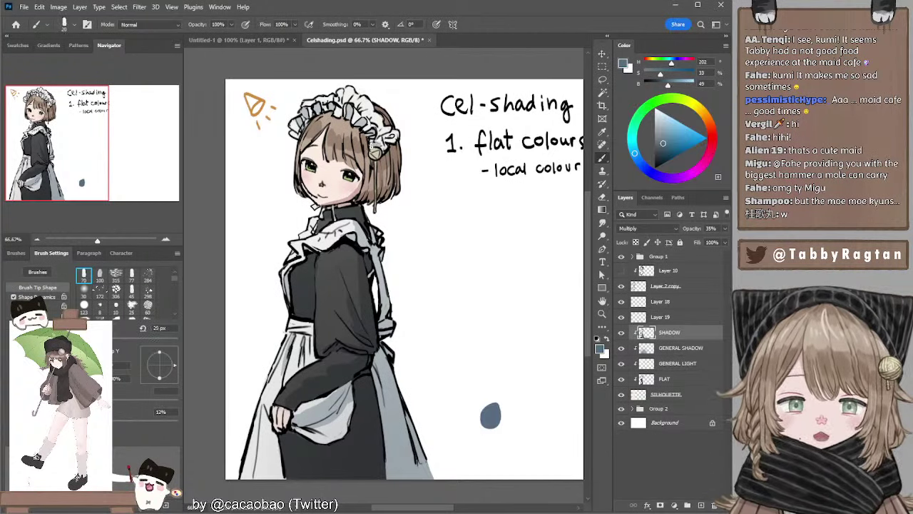
key(bracketleft)
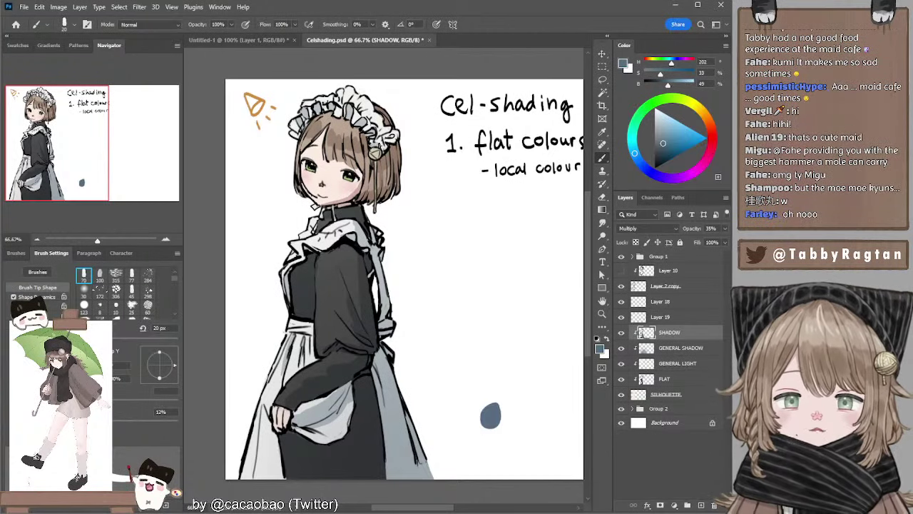
key(bracketright)
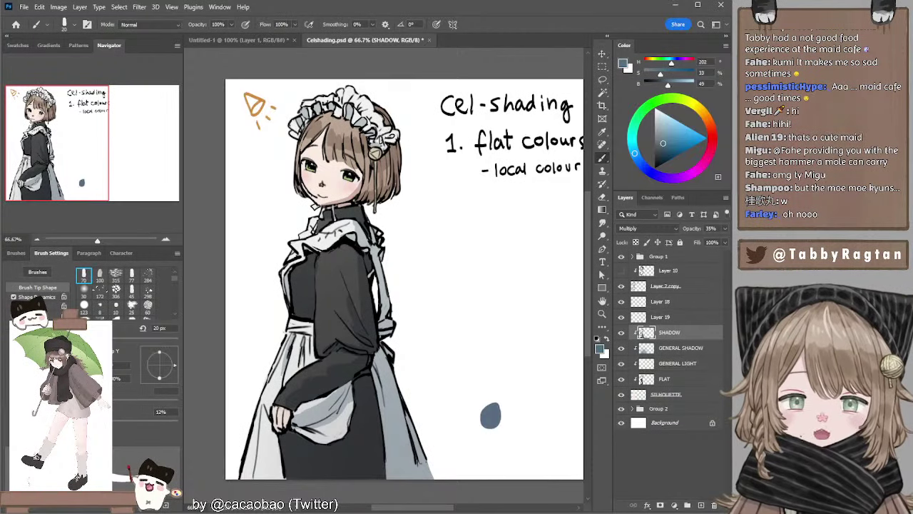
key(bracketleft)
key(bracketleft)
key(bracketleft)
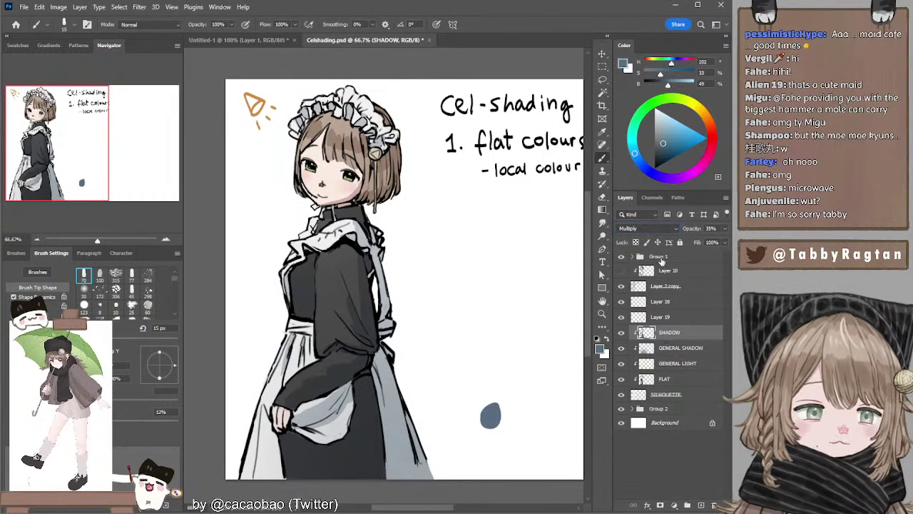
Try the SHADOW layer in other blend modes, including Color Burn, Darker Color and Overlay, and return it to Multiply.
click(664, 344)
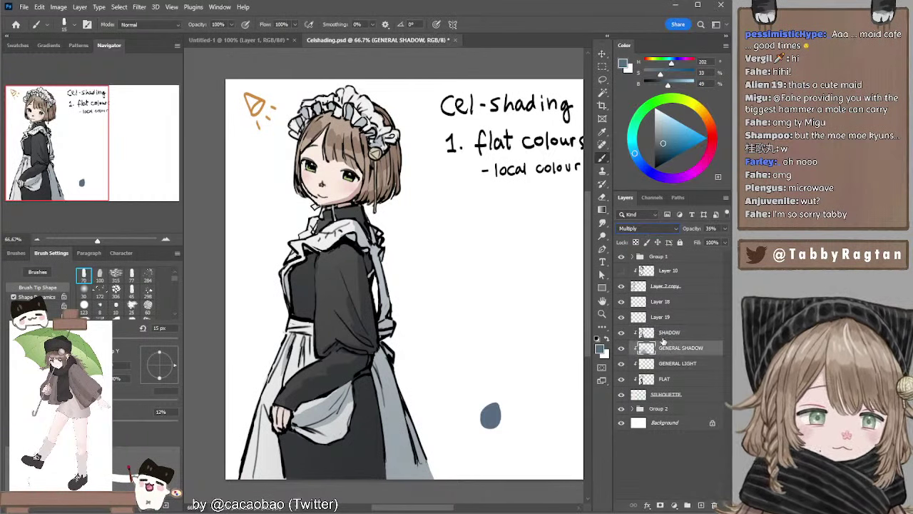
click(662, 338)
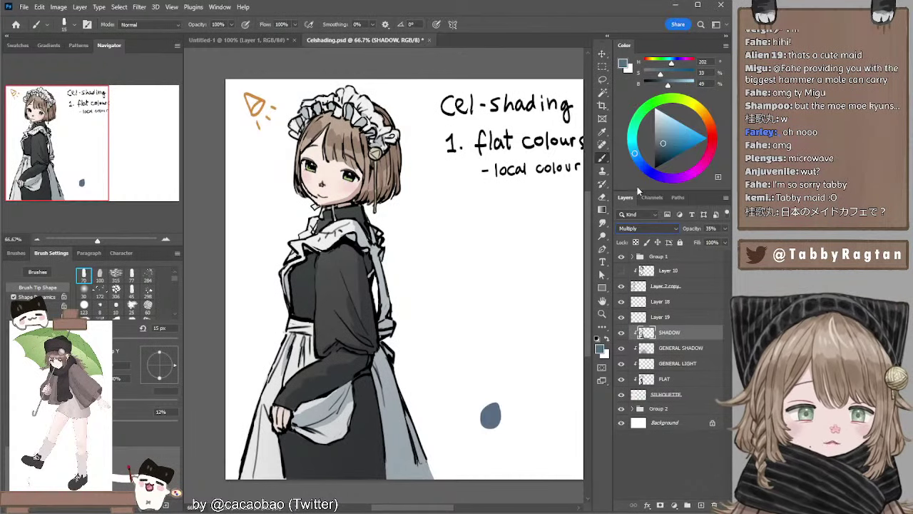
click(677, 230)
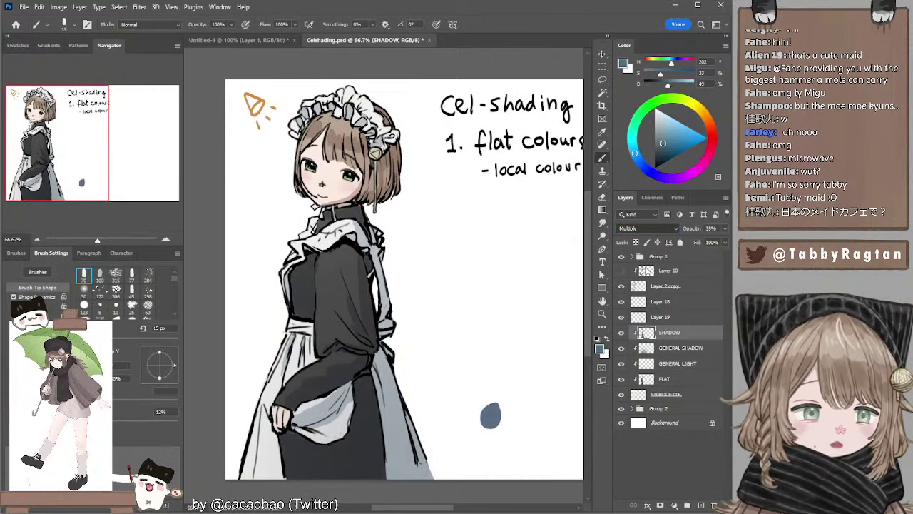
key(Down)
key(Up)
key(Down)
key(Up)
key(Up)
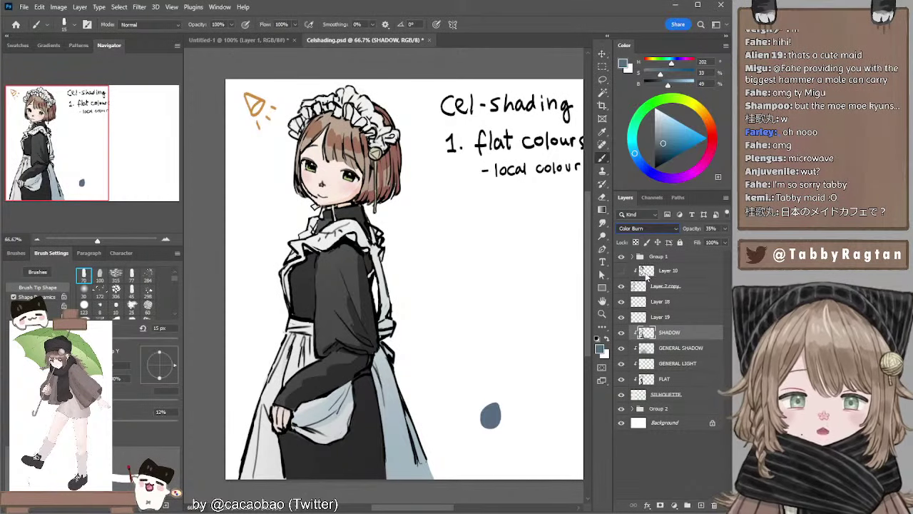
key(Down)
key(Down)
key(Down)
key(Down)
key(Down)
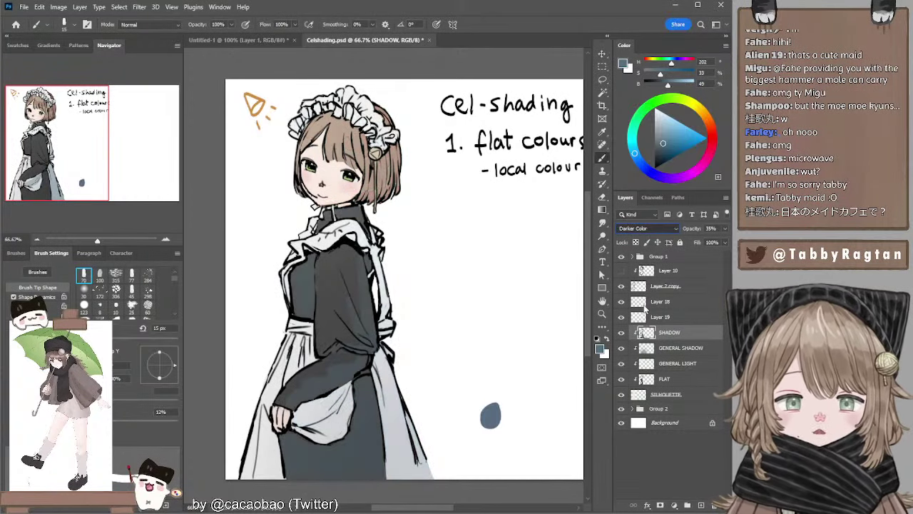
key(Up)
key(Up)
key(Up)
key(Up)
key(Up)
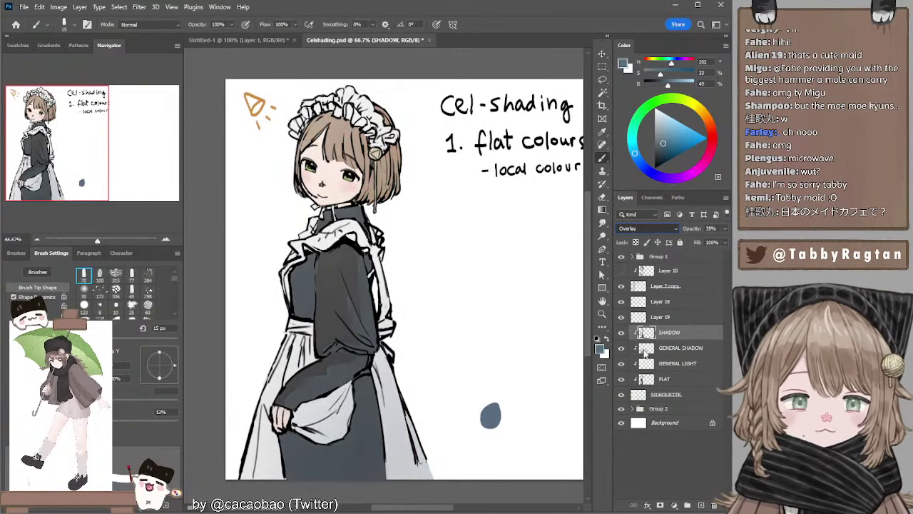
key(Up)
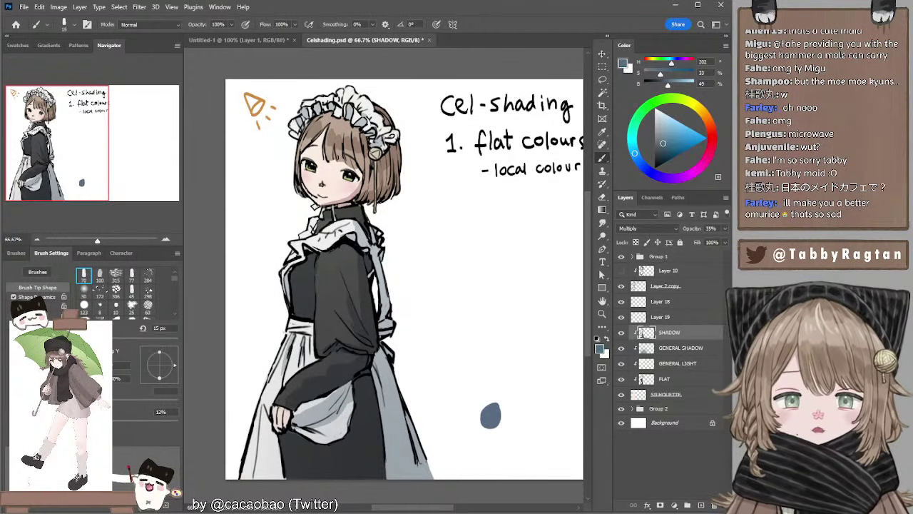
Toggle the SHADOW layer's visibility repeatedly to compare the maid drawing with and without its painted shadows.
drag(338, 160, 349, 154)
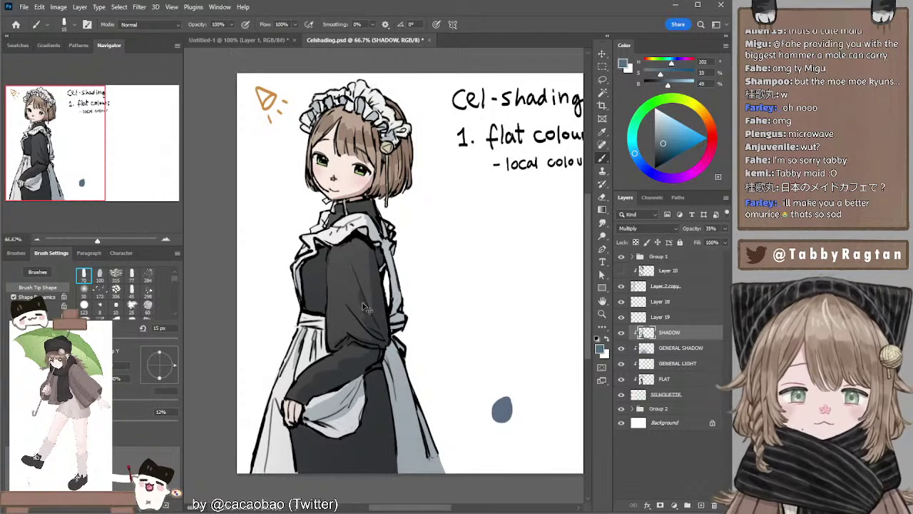
drag(461, 211, 473, 227)
click(622, 334)
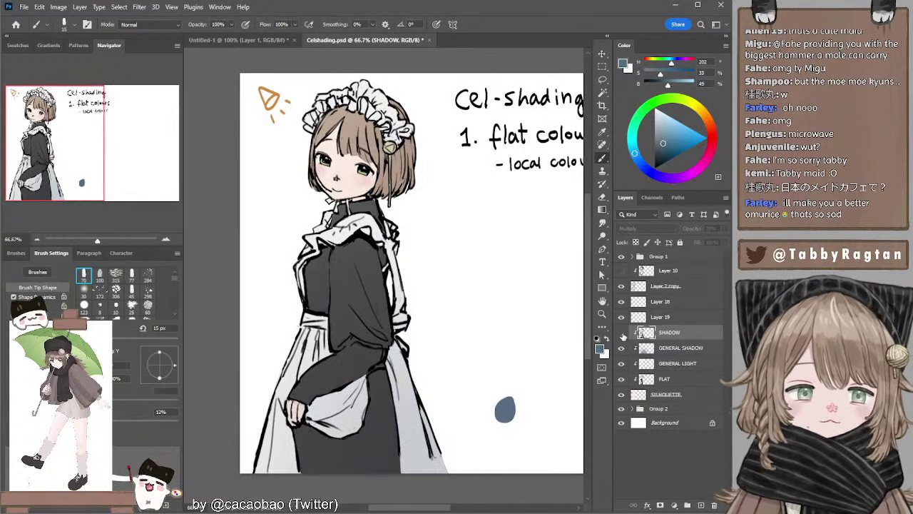
click(622, 334)
click(622, 335)
click(622, 335)
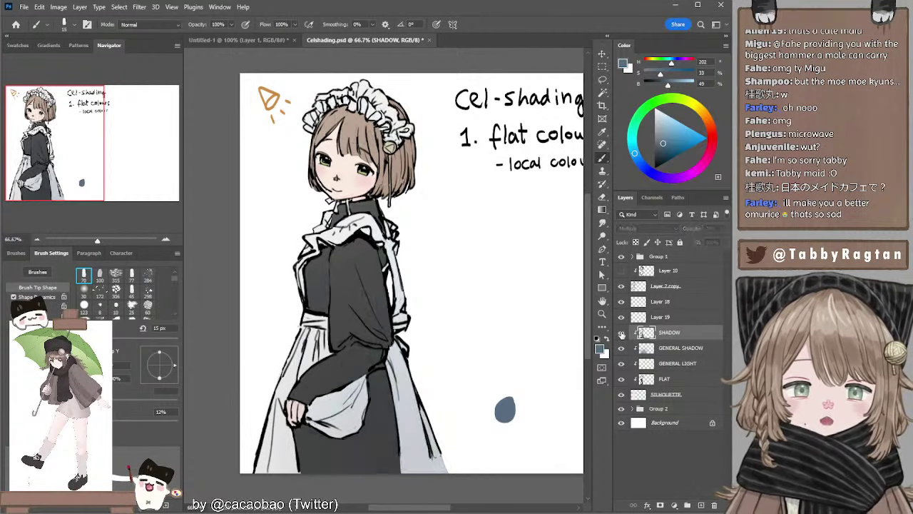
click(622, 335)
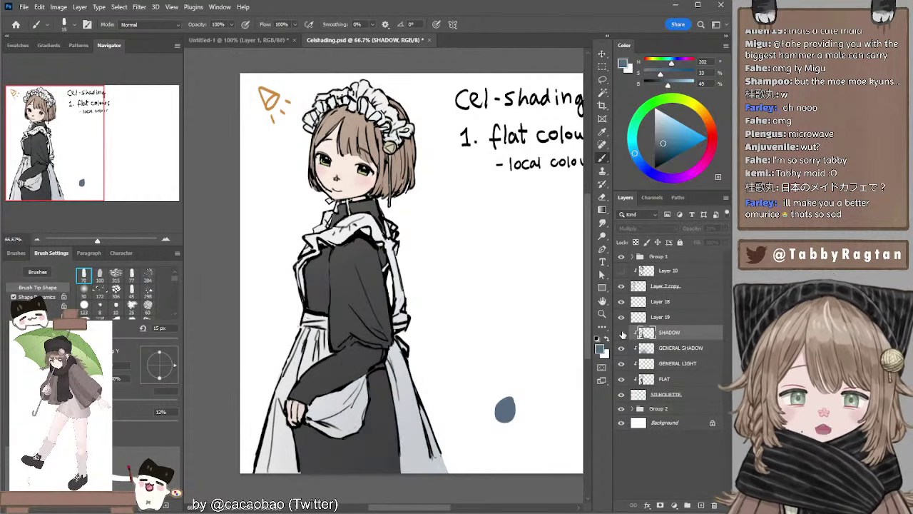
click(622, 335)
click(622, 335)
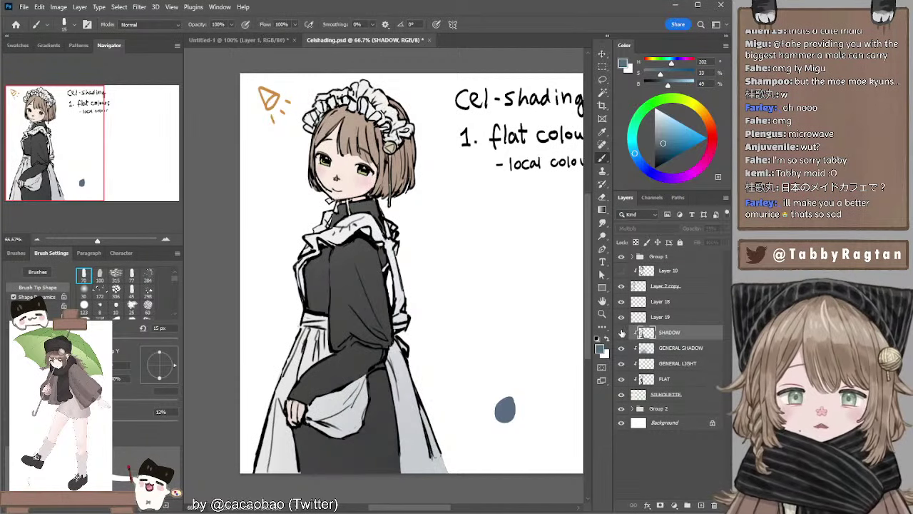
click(622, 335)
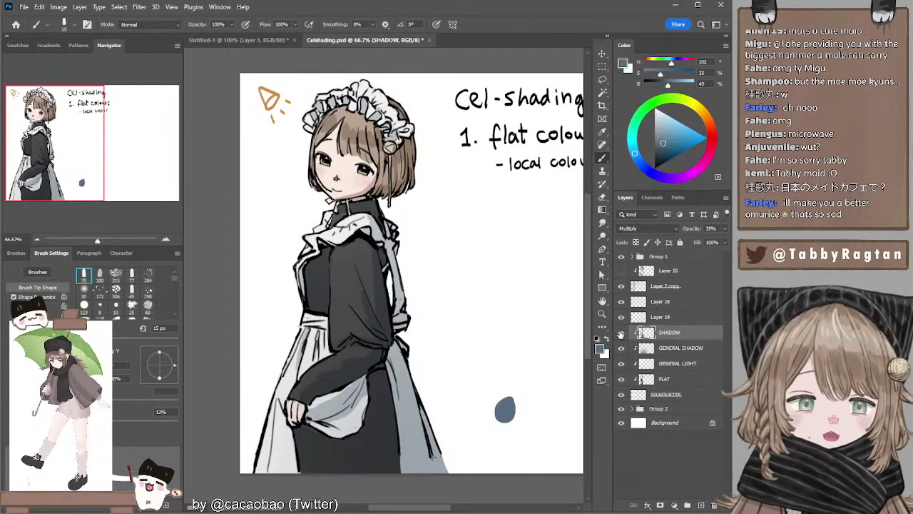
click(623, 334)
click(623, 335)
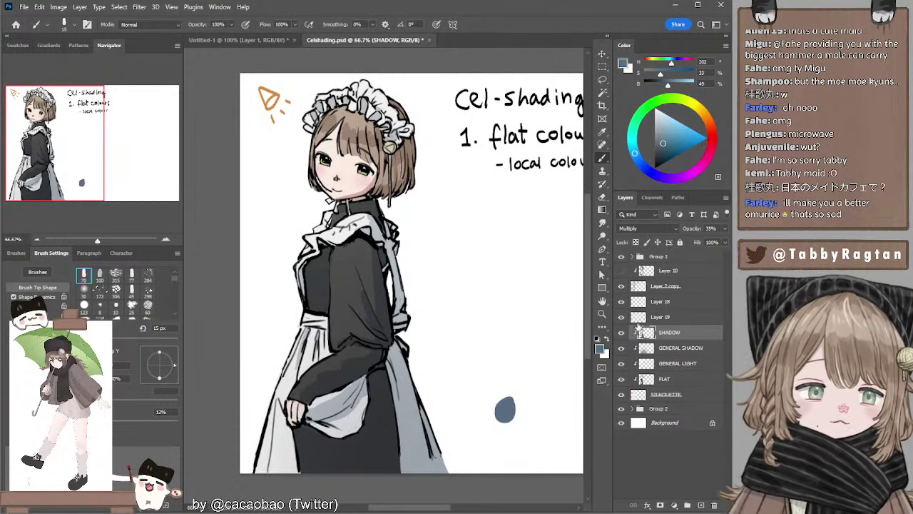
Add a new layer clipped above the SHADOW layer and set its blend mode to Screen.
click(702, 505)
alt+click(665, 339)
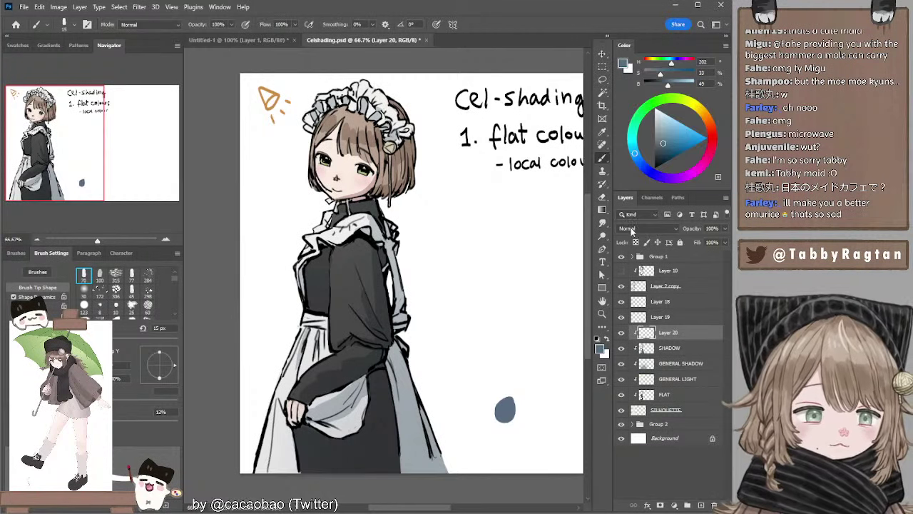
click(631, 229)
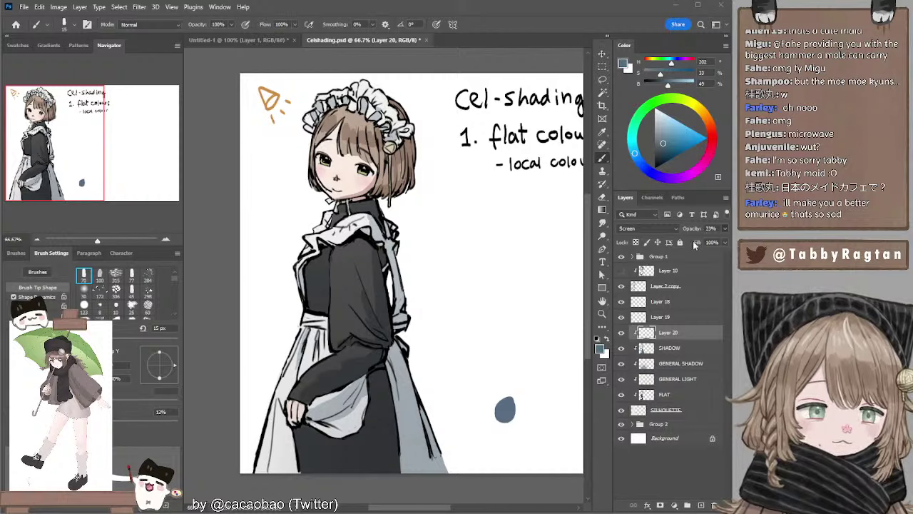
Set the new Screen layer's opacity to 32% and rename it as LIGHT.
double_click(669, 331)
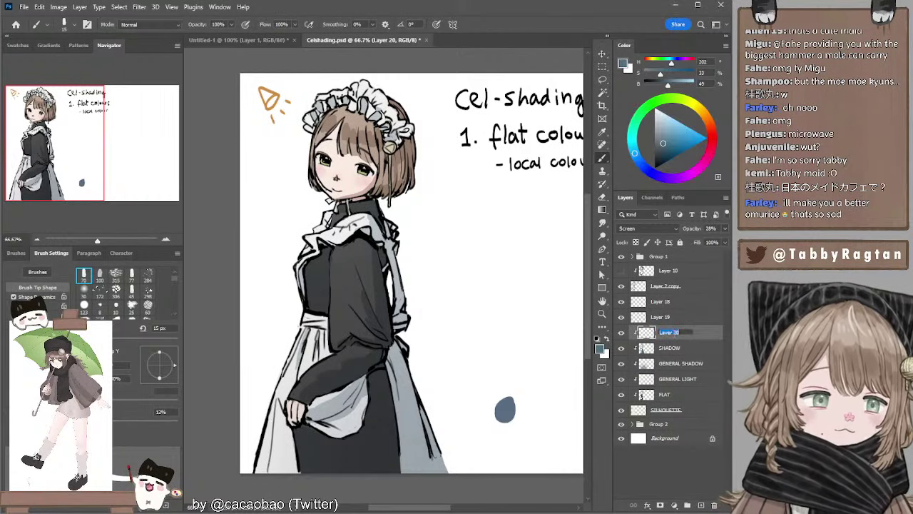
key(Return)
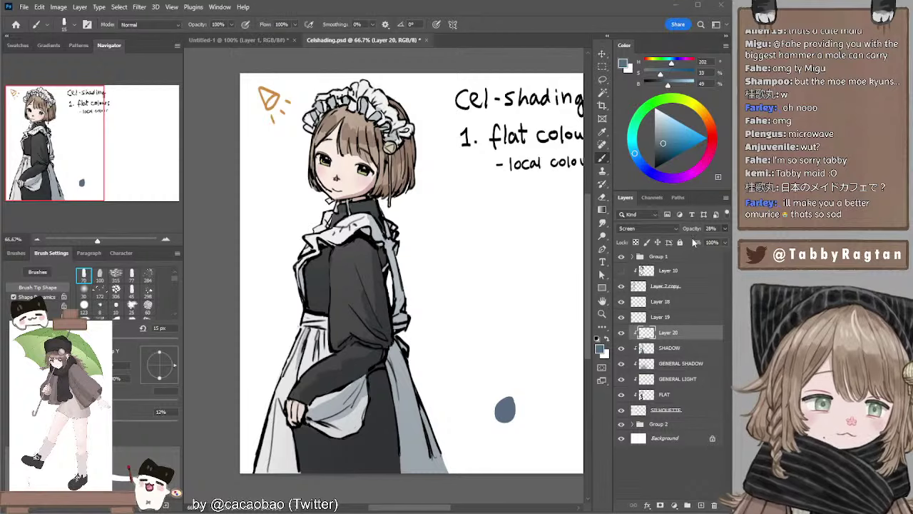
double_click(668, 332)
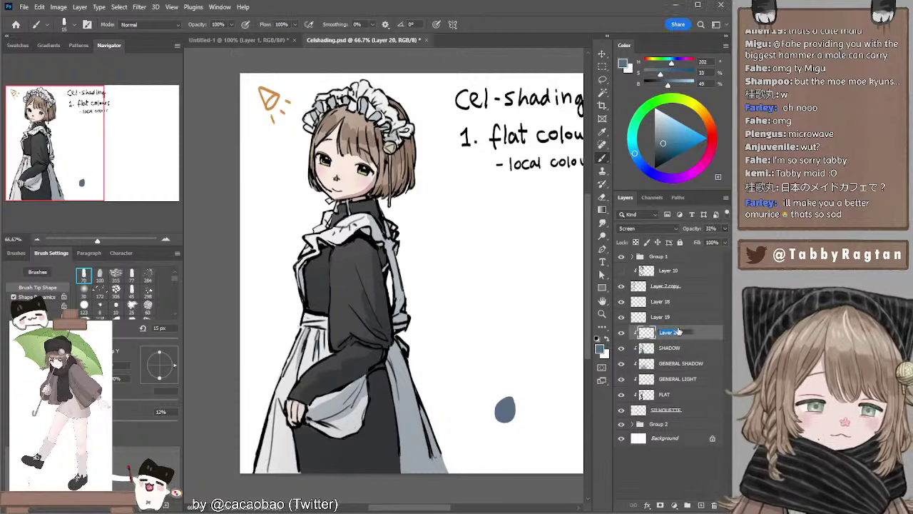
text(LIGHT)
key(Return)
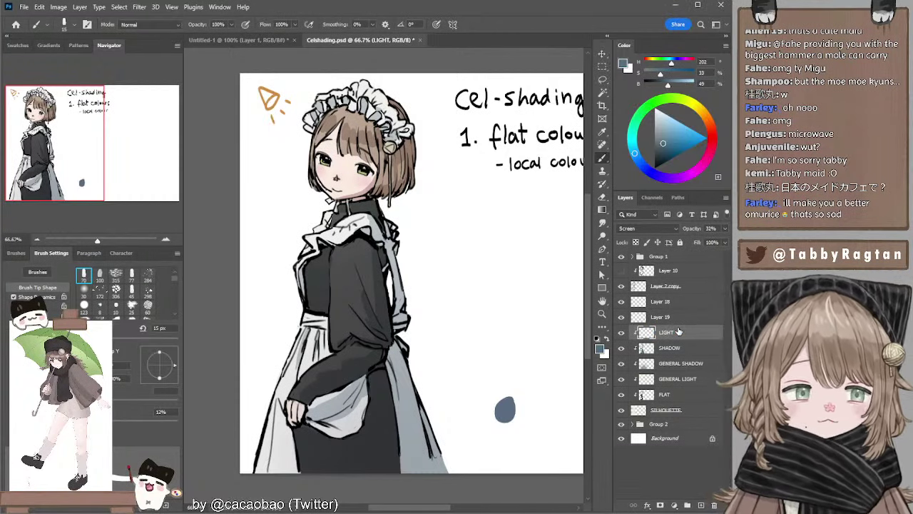
Choose a pale yellow painting colour with hue 54, saturation 15% and brightness 98% for the highlights.
click(659, 114)
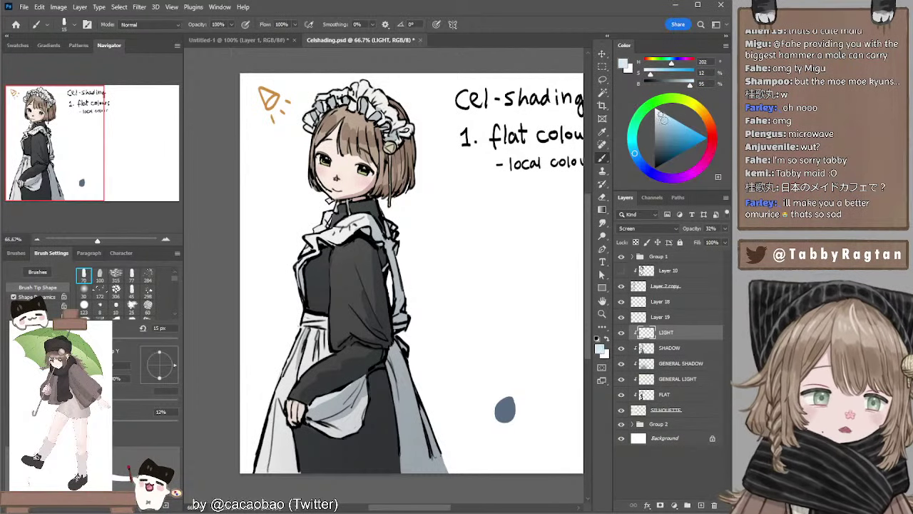
click(692, 107)
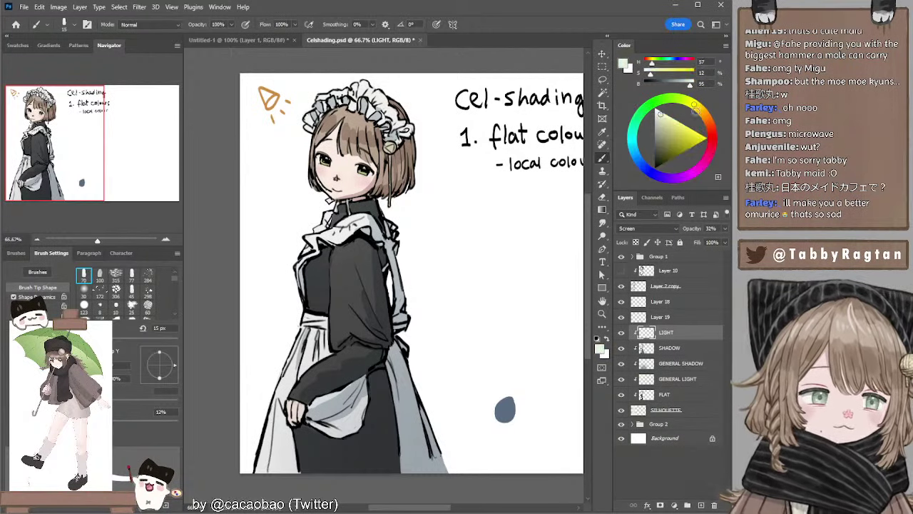
drag(698, 106, 697, 106)
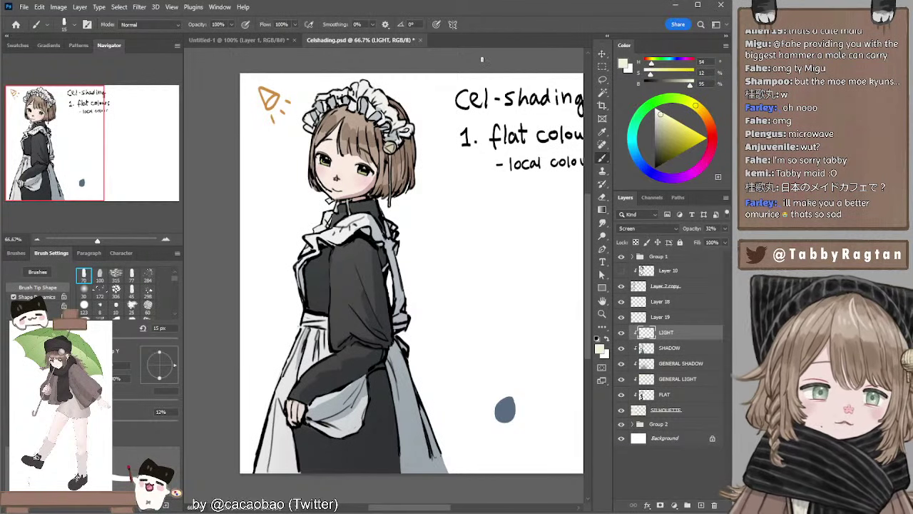
drag(662, 115, 664, 116)
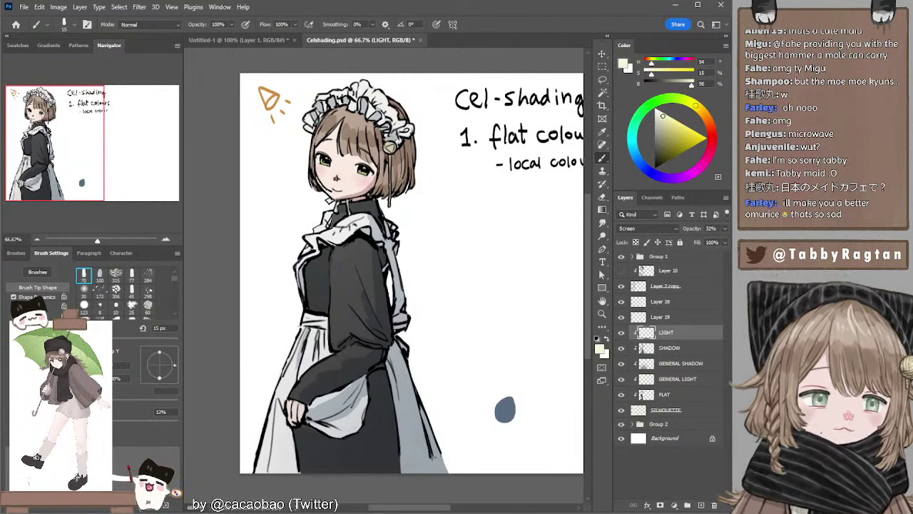
Paint pale yellow highlights on the maid's hair on the LIGHT layer with a 20–30 px brush, raising the layer opacity to 36%.
key([)
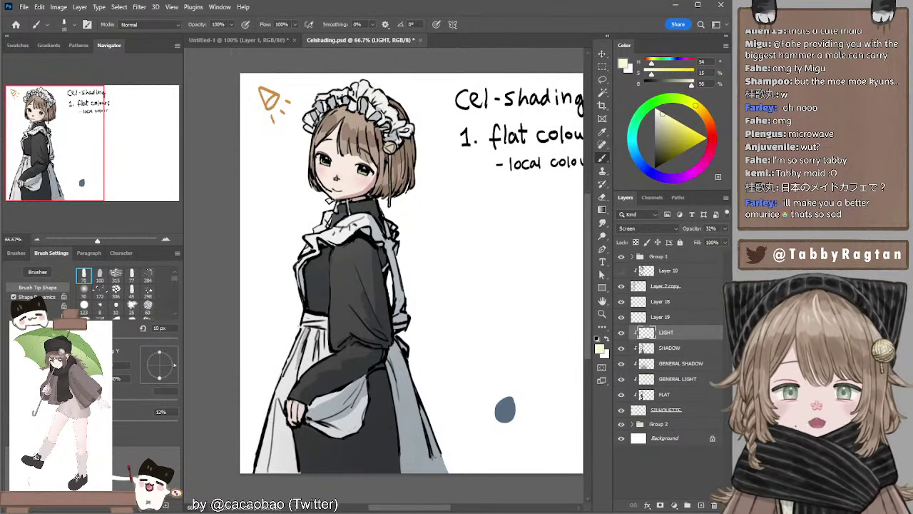
key(])
key(])
key(])
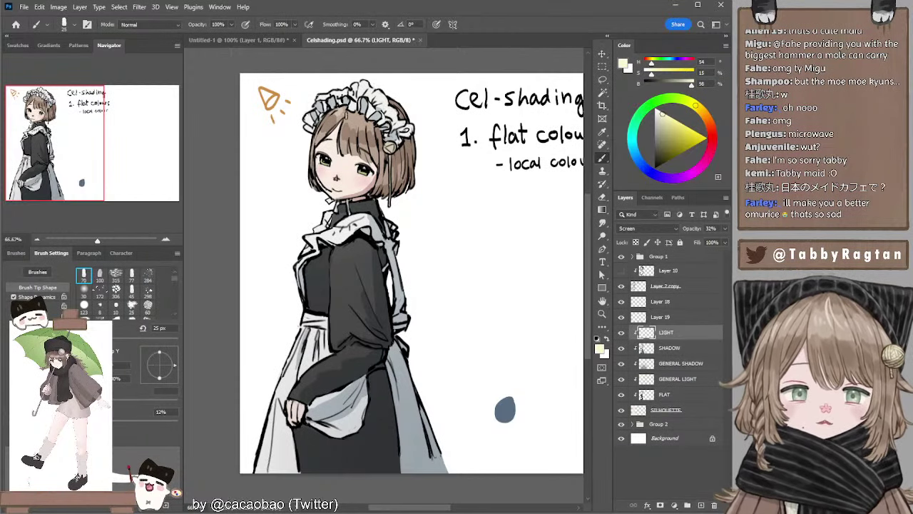
key(bracketleft)
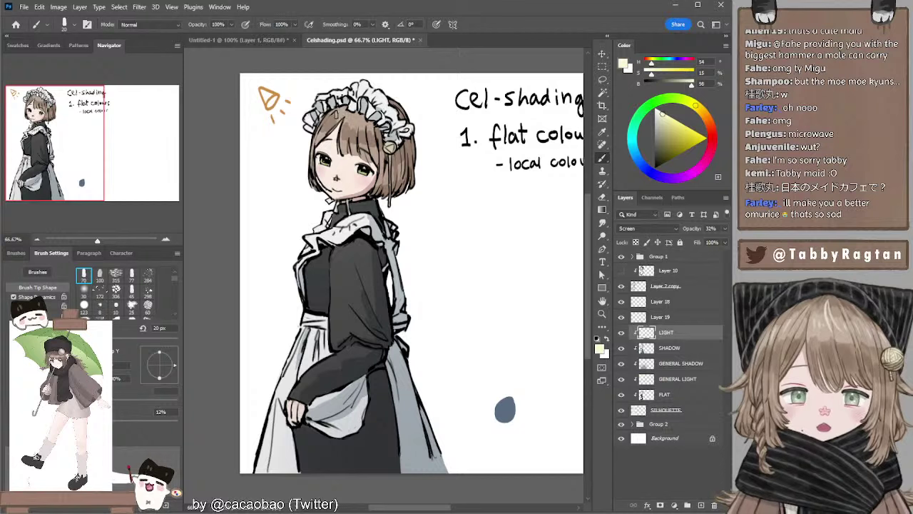
key(bracketright)
key(bracketright)
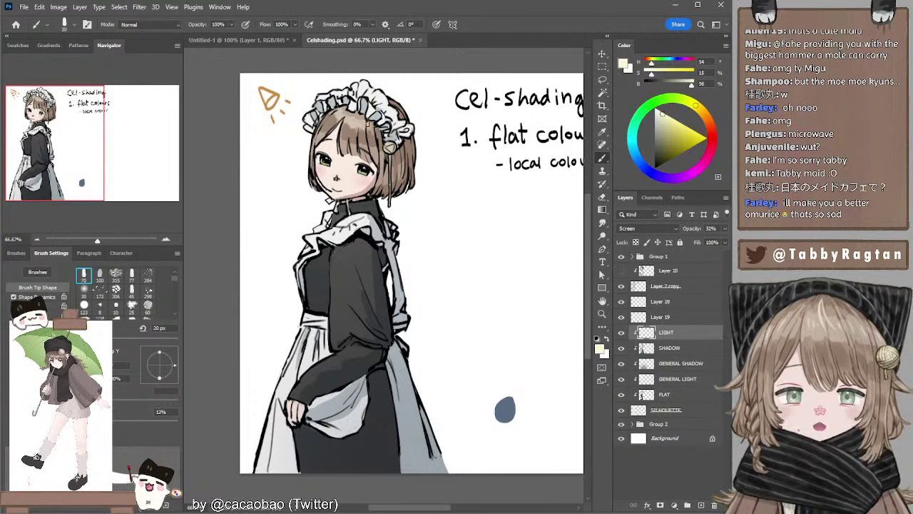
key(bracketleft)
key(bracketleft)
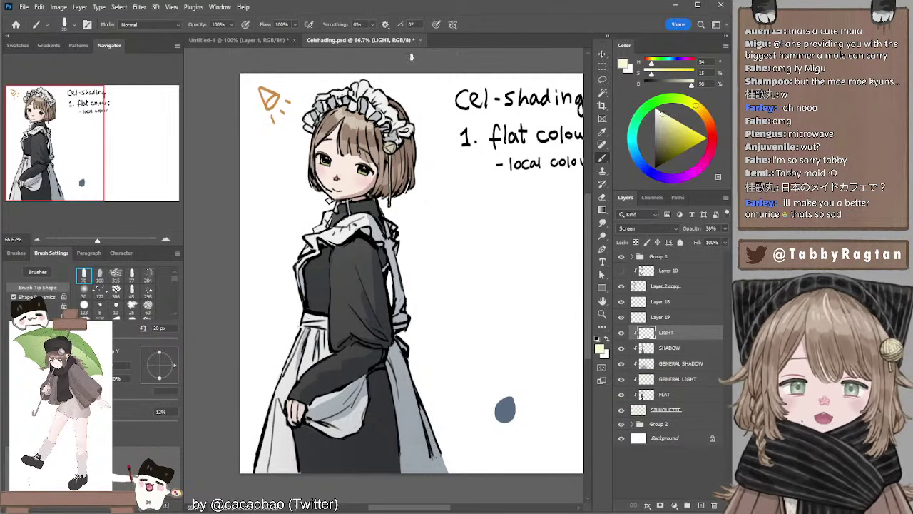
Add fine highlights to the maid on the LIGHT layer with the brush reduced to 9–10 px.
key(bracketleft)
key(bracketleft)
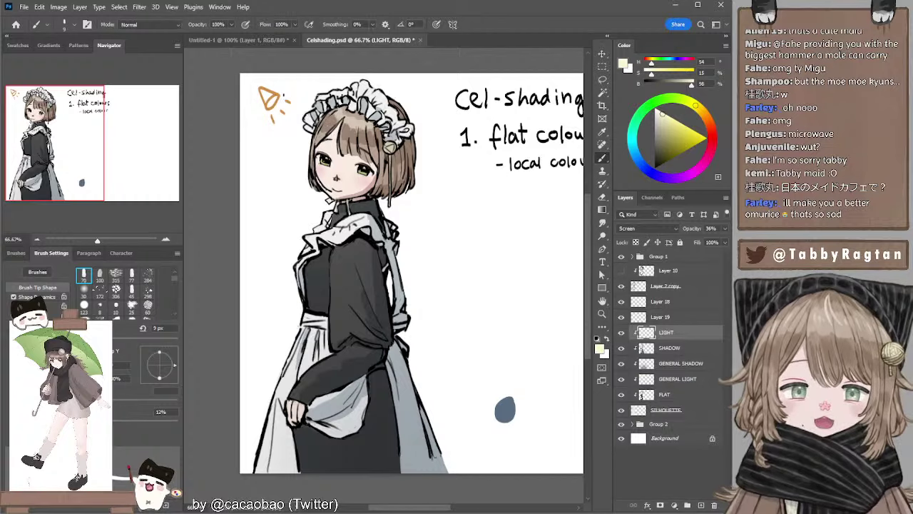
key(bracketright)
key(bracketright)
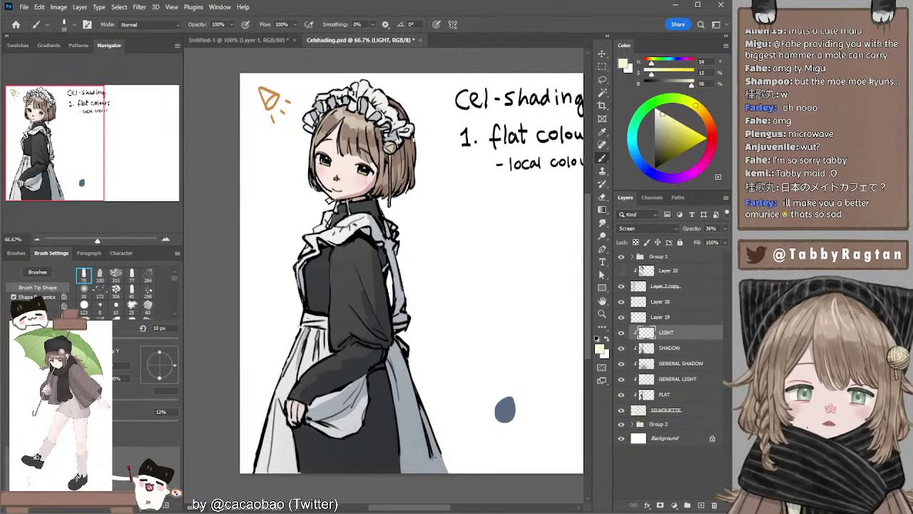
key(bracketleft)
key(bracketleft)
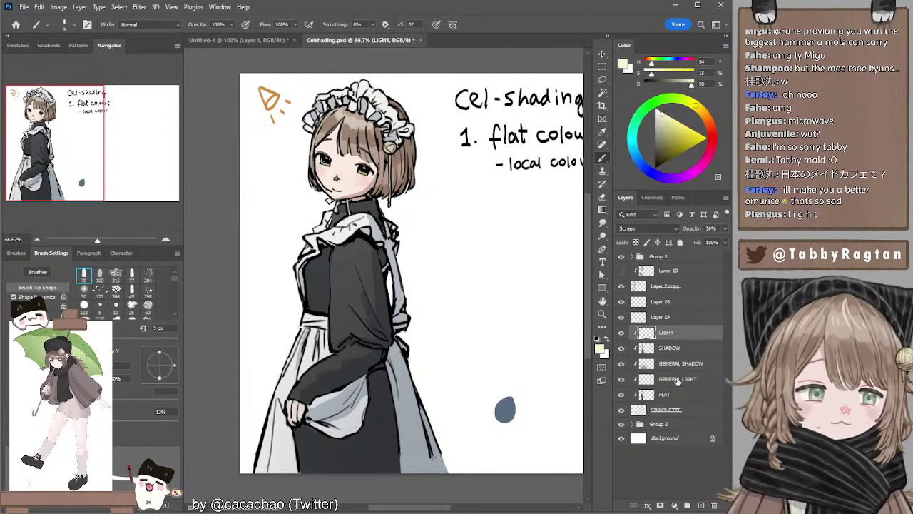
Add a new layer above LIGHT and paint a filled olive-yellow circle (H 54, S 40, B 71) in the blank area beside the maid.
click(702, 505)
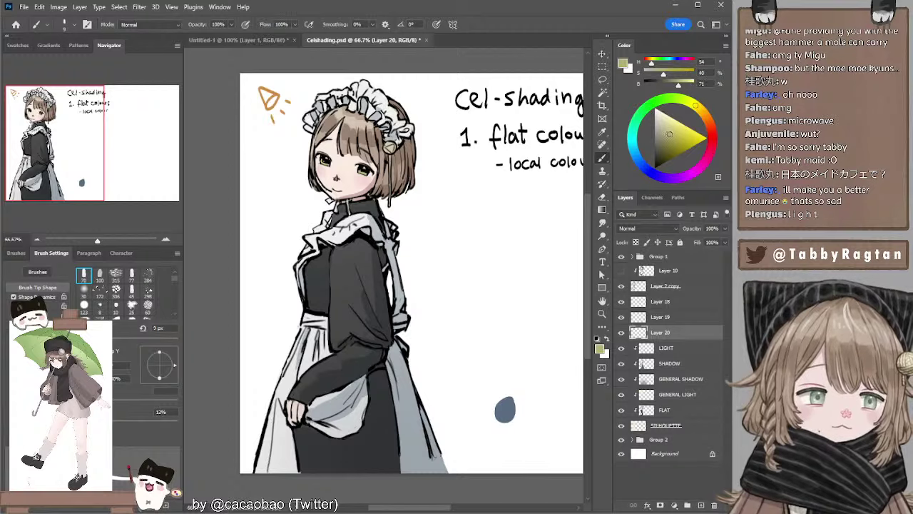
key(])
key(])
key(])
key(])
key(])
key(])
key(])
key(])
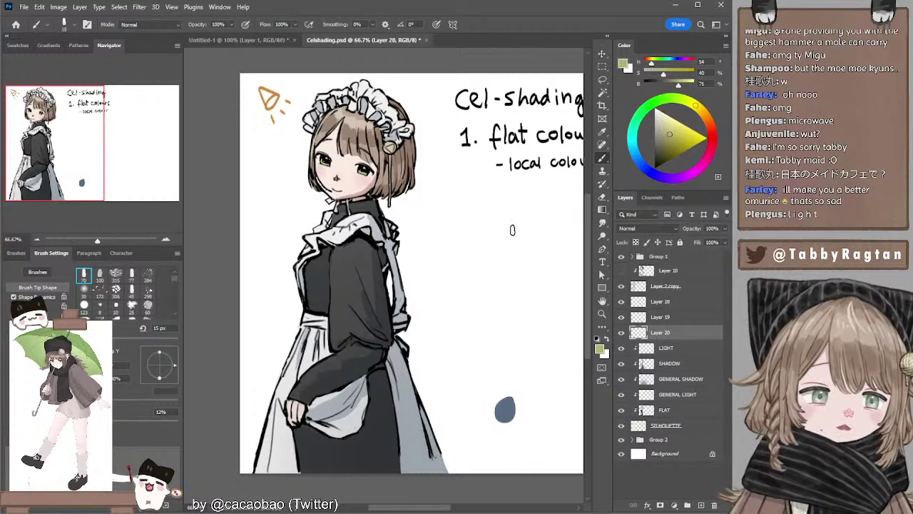
mouse_move(508, 226)
mouse_down()
mouse_move(491, 247)
mouse_move(519, 255)
mouse_move(524, 244)
mouse_move(504, 234)
mouse_move(500, 249)
mouse_move(519, 264)
mouse_move(532, 232)
mouse_move(508, 223)
mouse_move(520, 260)
mouse_up()
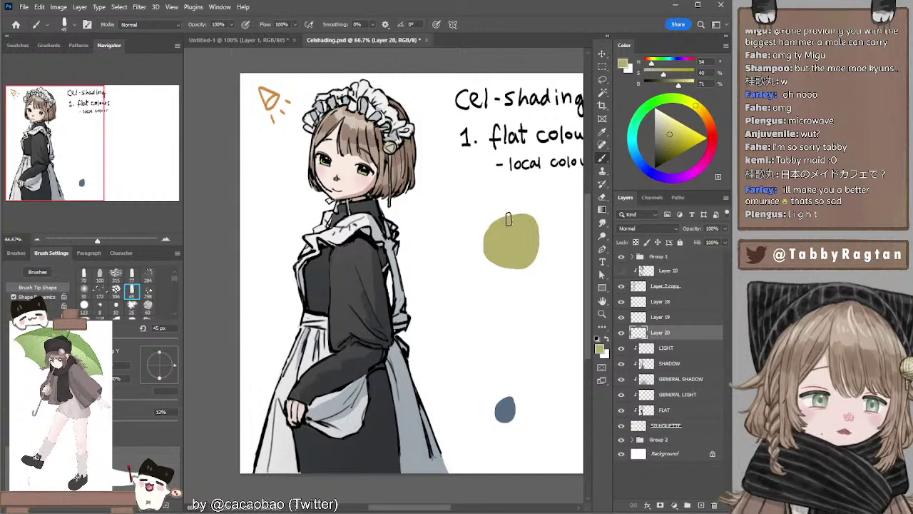
Repaint the olive-yellow circle beside the maid more evenly and add a new layer clipped to it.
key(ctrl+z)
mouse_move(508, 220)
mouse_down()
mouse_move(493, 241)
mouse_move(517, 266)
mouse_move(534, 246)
mouse_move(505, 251)
mouse_move(541, 240)
mouse_move(499, 238)
mouse_move(546, 237)
mouse_move(514, 232)
mouse_up()
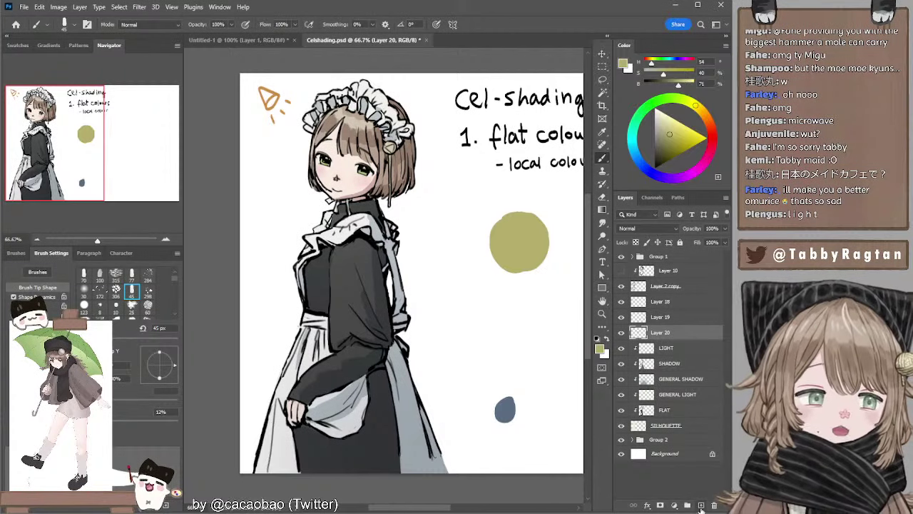
click(701, 505)
alt+click(644, 339)
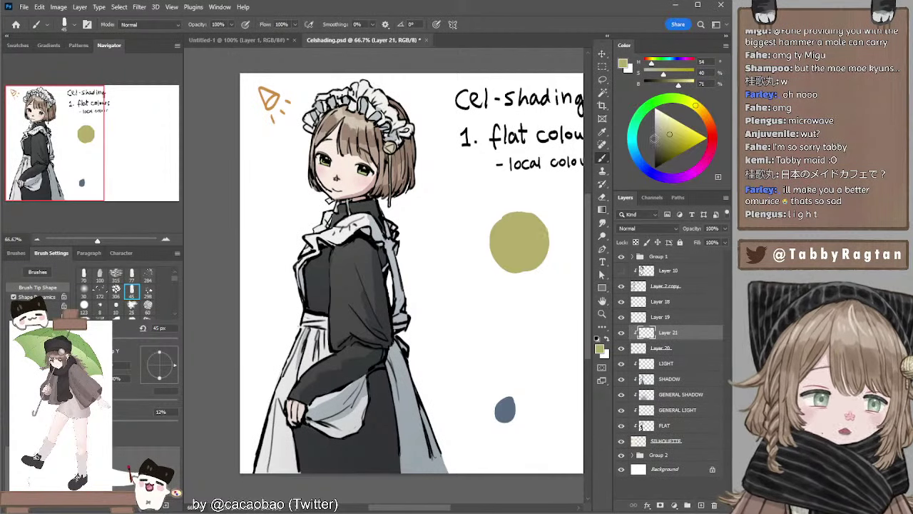
Paint the lit area of the circle in light yellow (H 54, S 26, B 84) on the clipped layer.
click(665, 124)
mouse_move(508, 219)
mouse_down()
mouse_move(531, 243)
mouse_move(515, 223)
mouse_move(510, 254)
mouse_move(532, 242)
mouse_move(521, 230)
mouse_move(518, 245)
mouse_move(512, 239)
mouse_move(533, 250)
mouse_up()
key(ctrl+z)
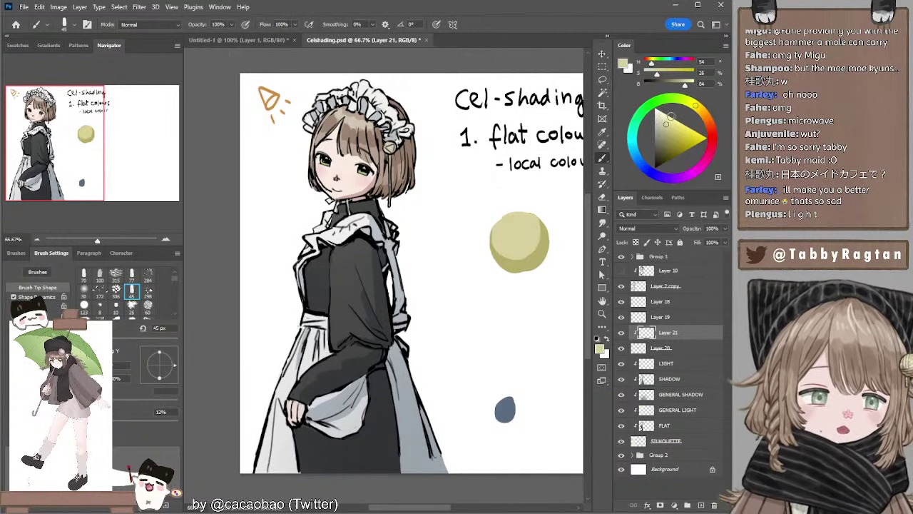
click(662, 115)
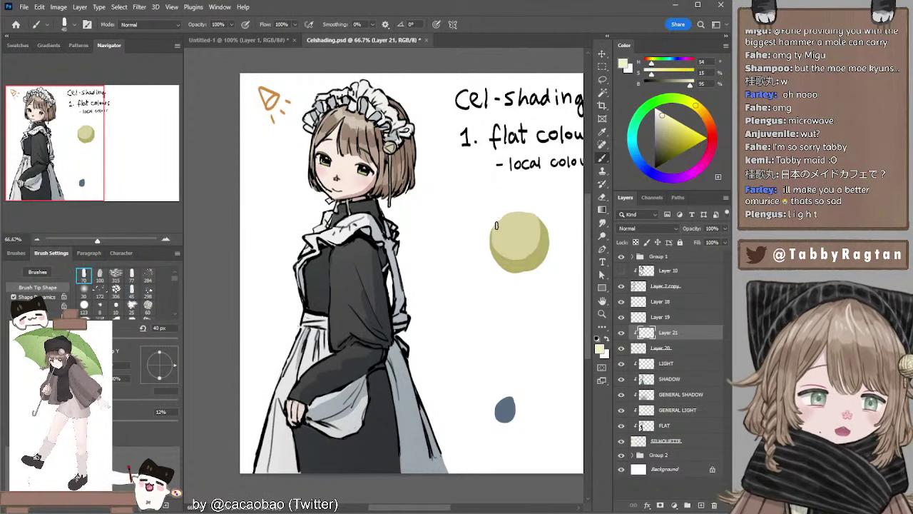
drag(495, 226, 543, 215)
key(ctrl+z)
key(bracketright)
key(bracketright)
key(ctrl+z)
mouse_move(491, 232)
mouse_down()
mouse_move(531, 215)
mouse_move(524, 212)
mouse_move(544, 214)
mouse_up()
key(ctrl+z)
key(ctrl+z)
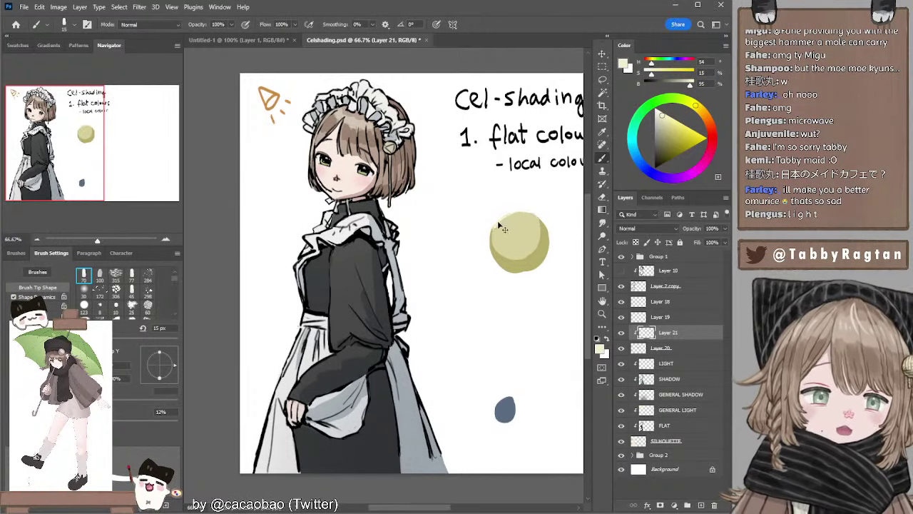
drag(493, 228, 541, 216)
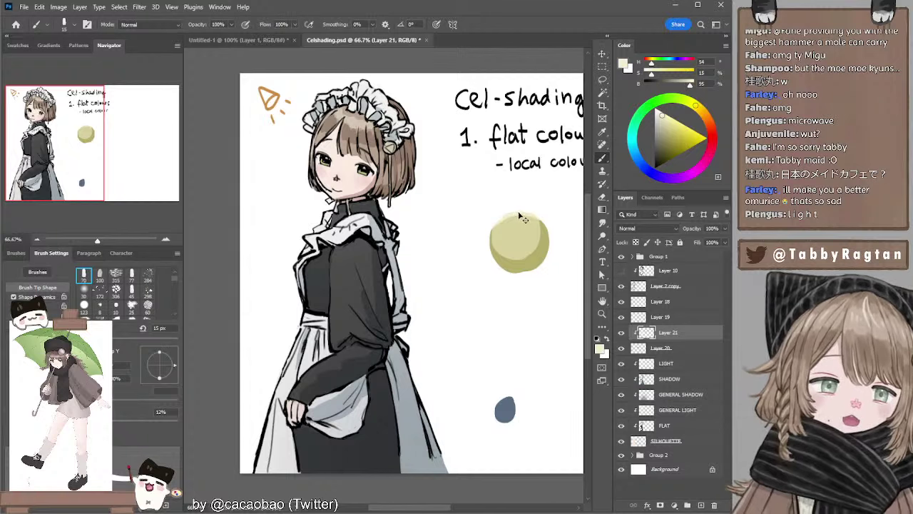
key(ctrl+z)
Sample the light yellow and extend the circle's lit area up to its edge with a 35 px brush.
alt+click(517, 224)
key(])
key(])
key(])
key(])
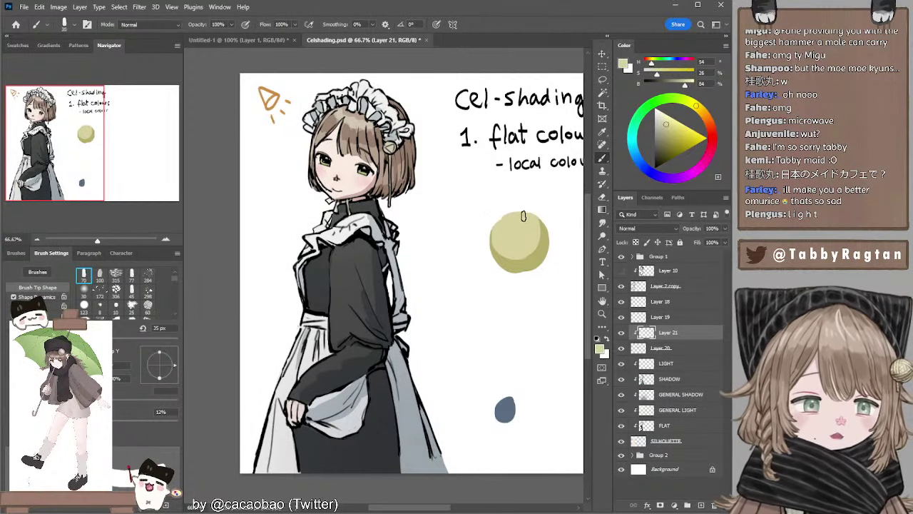
mouse_move(523, 217)
mouse_down()
mouse_move(496, 255)
mouse_move(527, 245)
mouse_move(523, 219)
mouse_move(496, 234)
mouse_move(507, 255)
mouse_up()
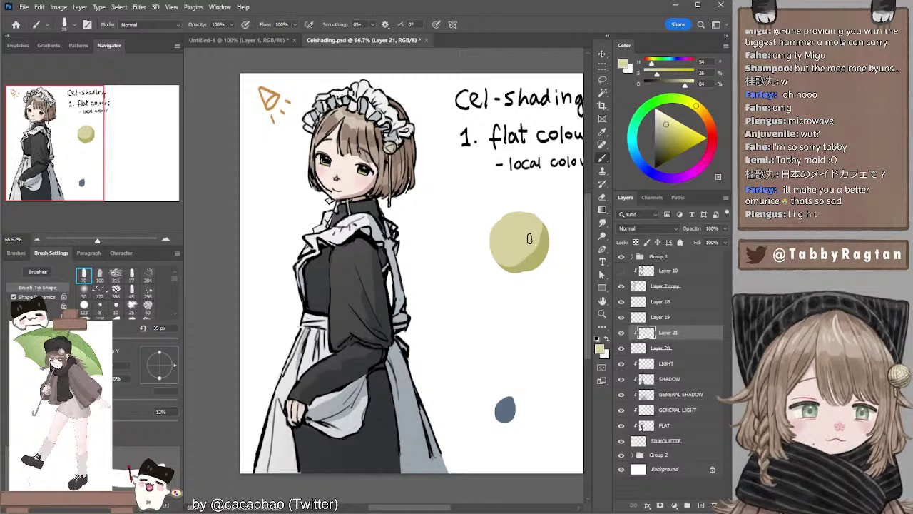
Paint a pale yellow highlight (H 54, S 13, B 95) along the circle's upper-left edge with a 20 px brush.
alt+click(517, 221)
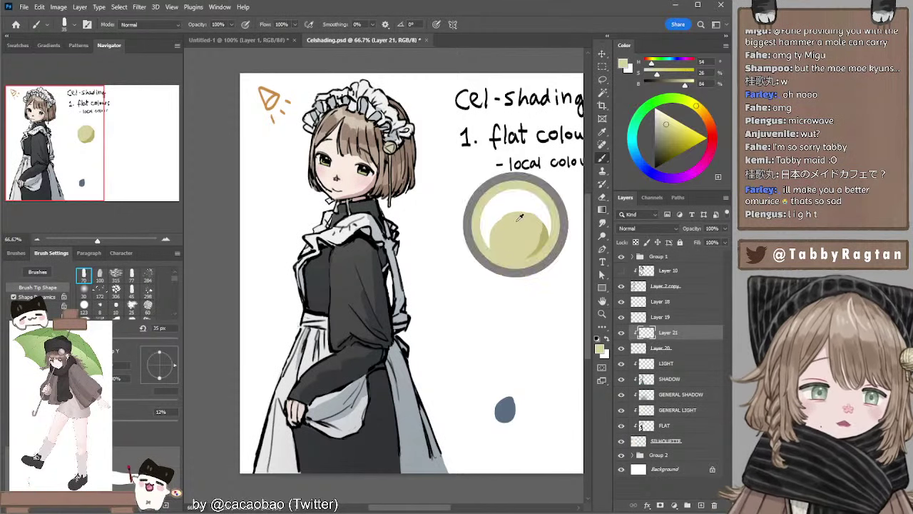
key([)
key([)
key([)
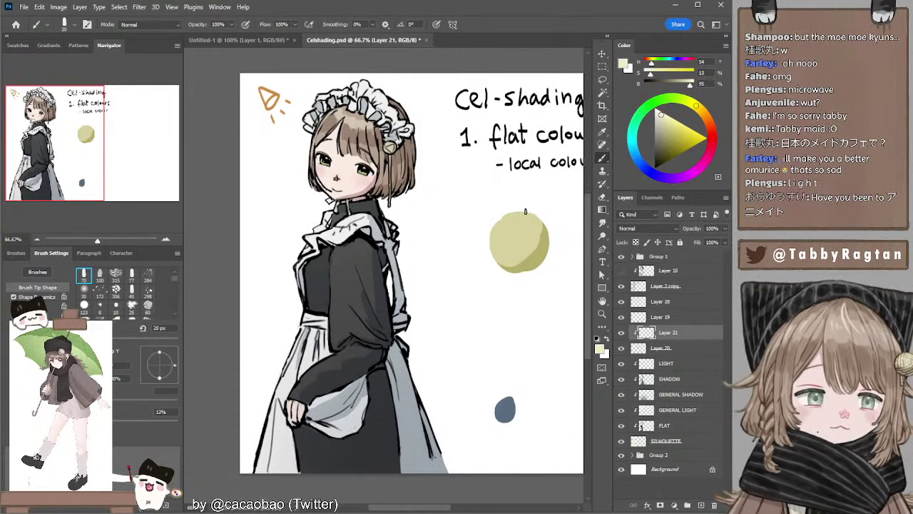
mouse_move(521, 212)
mouse_down()
mouse_move(492, 227)
mouse_move(501, 221)
mouse_move(486, 249)
mouse_move(503, 224)
mouse_move(493, 229)
mouse_move(497, 258)
mouse_move(498, 228)
mouse_move(490, 238)
mouse_move(498, 265)
mouse_up()
mouse_move(502, 232)
mouse_down()
mouse_move(490, 235)
mouse_move(495, 260)
mouse_up()
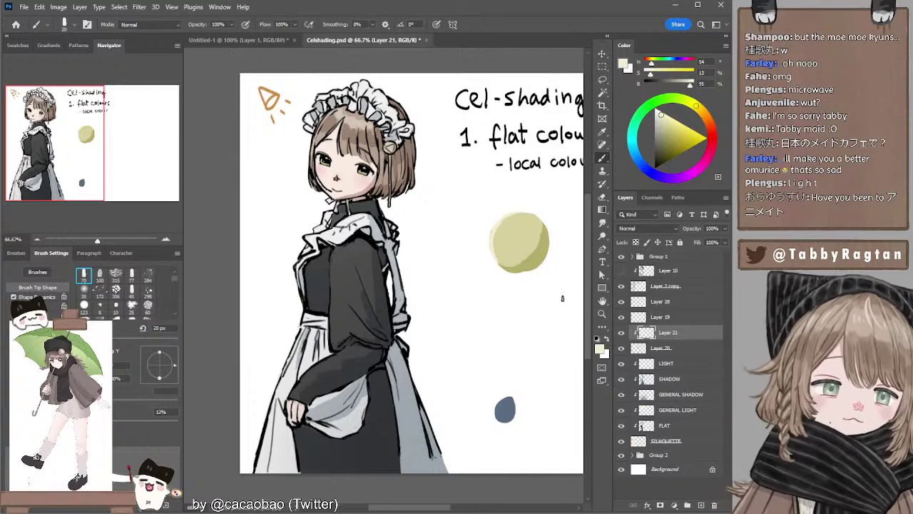
Switch to the LIGHT layer and try a highlight stroke on the maid's upper sleeve with a 40 px brush.
click(651, 366)
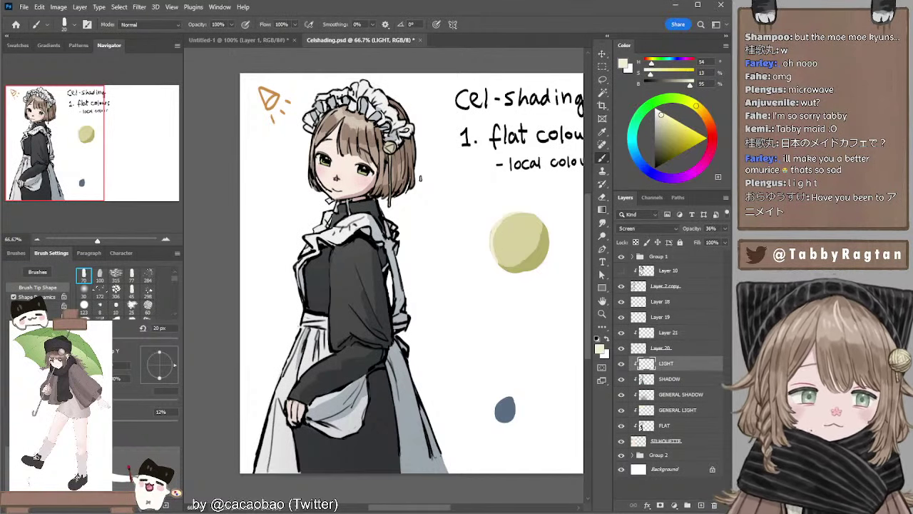
key(bracketleft)
key(bracketleft)
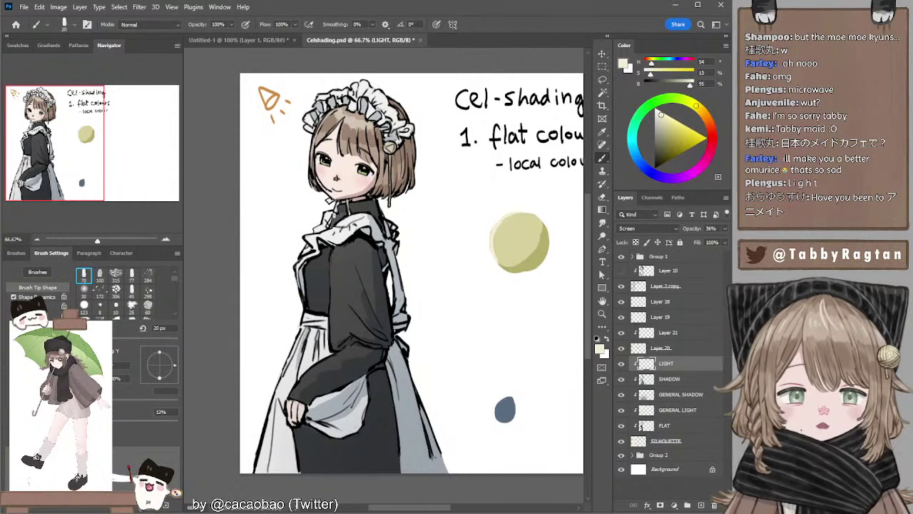
key(bracketright)
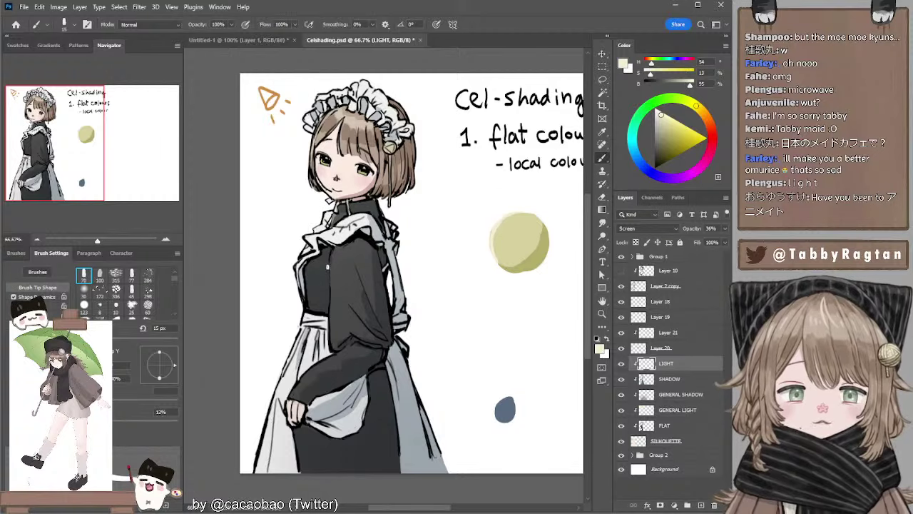
key(bracketright)
key(bracketright)
key(bracketright)
key(bracketright)
key(bracketright)
key(ctrl+z)
drag(337, 249, 332, 285)
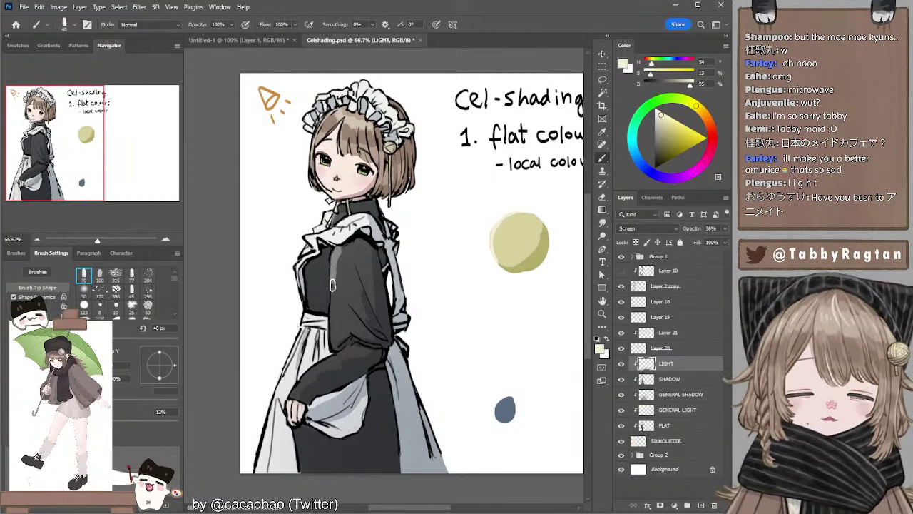
key(bracketleft)
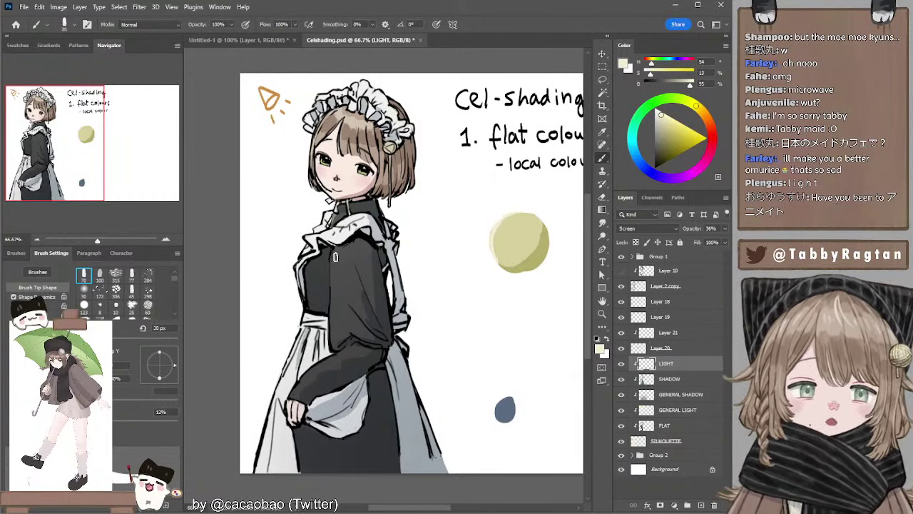
Paint a pale yellow highlight down the front of the maid's upper sleeve with a 30–45 px brush.
drag(336, 253, 332, 287)
key(ctrl+z)
key(bracketright)
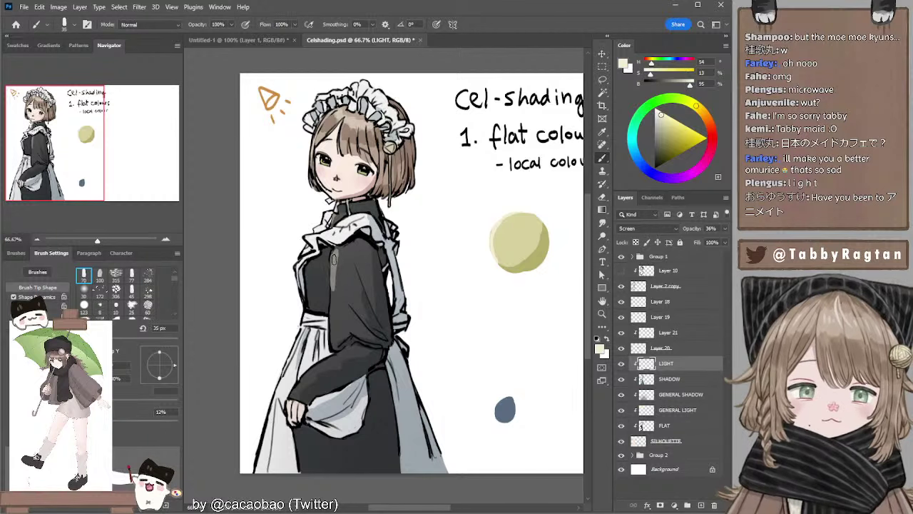
key(bracketright)
key(bracketright)
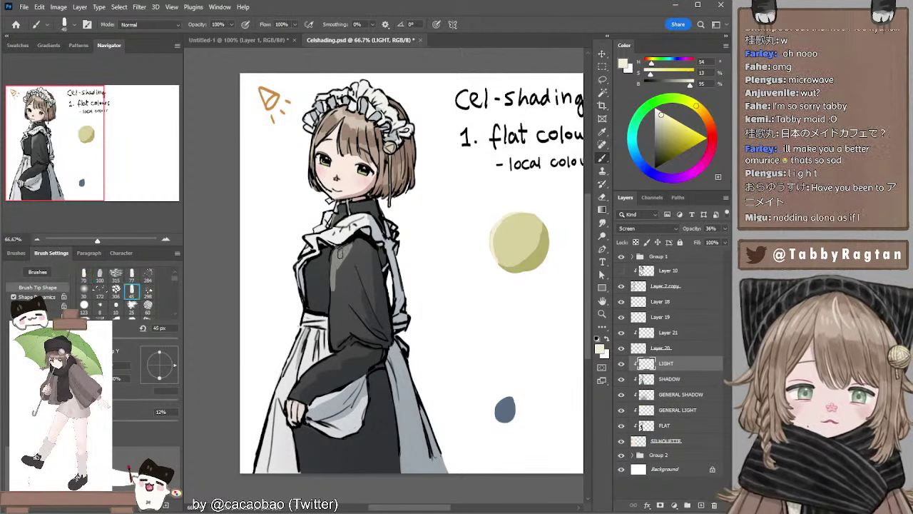
key(bracketleft)
key(bracketleft)
key(bracketleft)
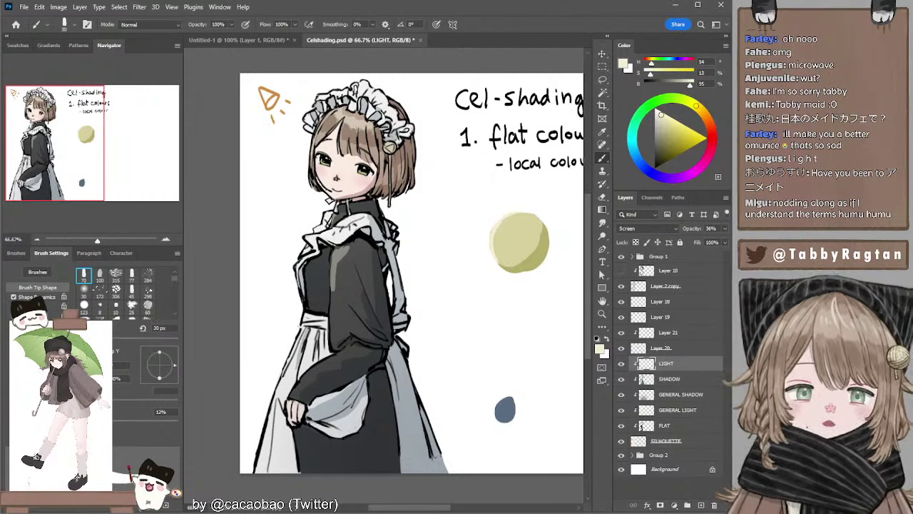
key(bracketright)
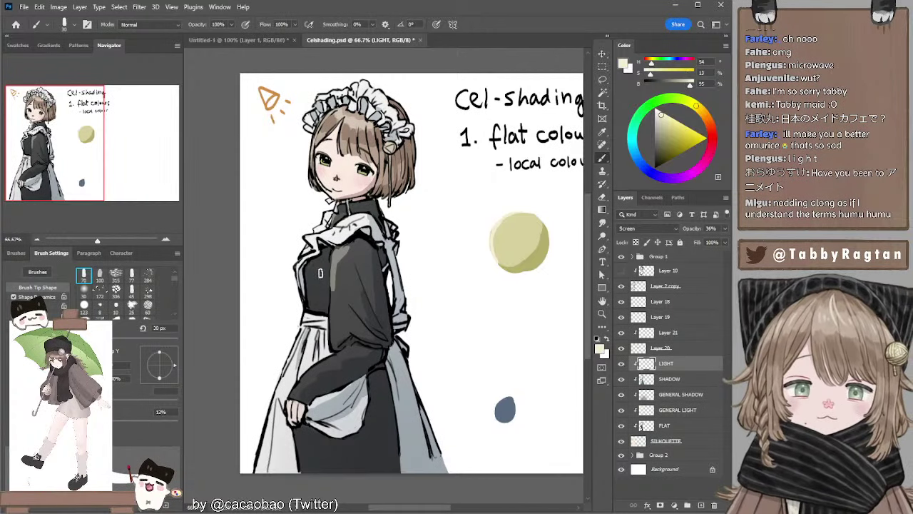
Highlight the maid's lower sleeve with a 20 px brush and refine the sleeve highlight with a 10 px eraser.
key(bracketleft)
key(bracketleft)
key(bracketleft)
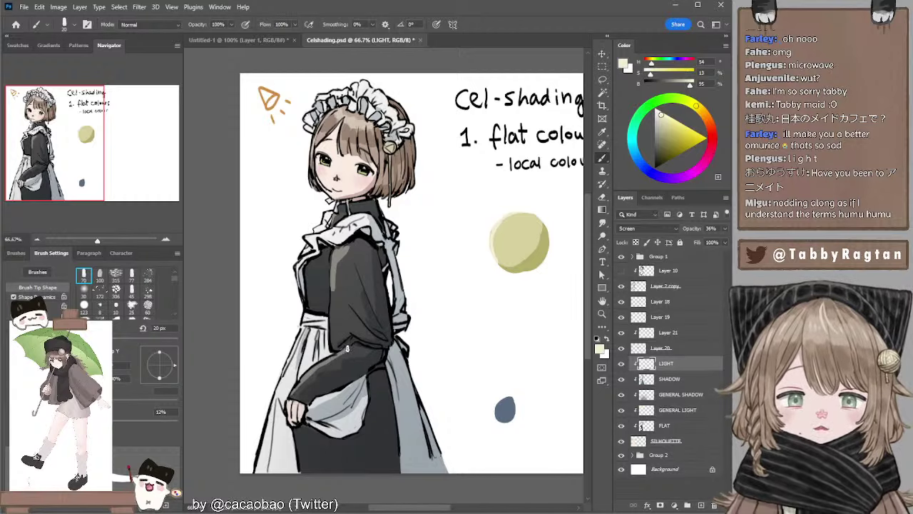
scroll(408, 275, down, 1)
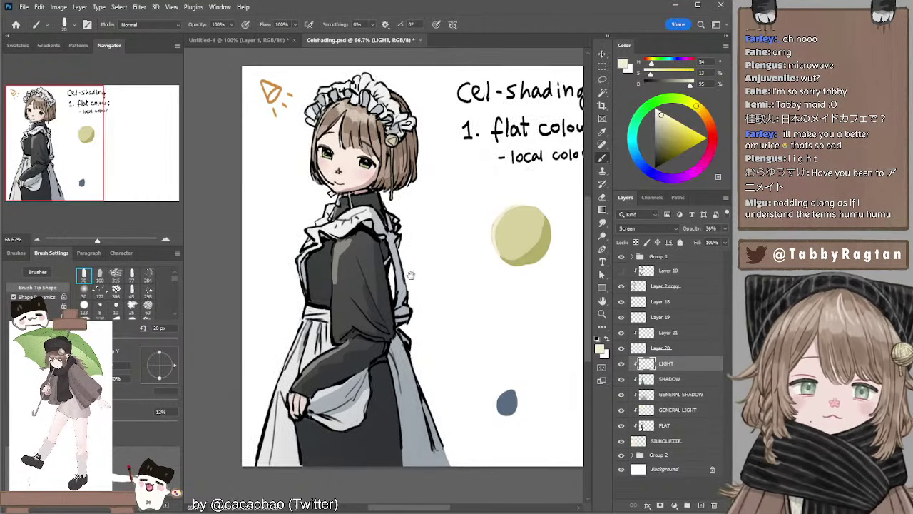
key(e)
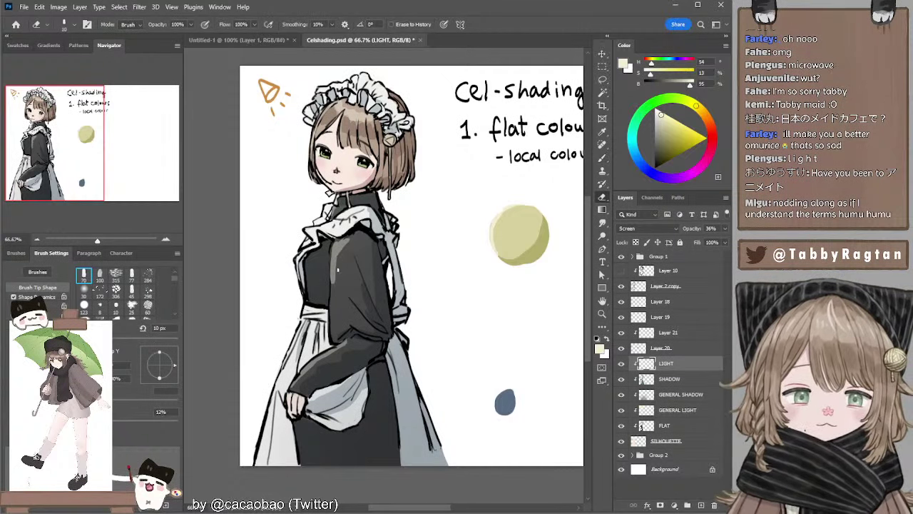
key(z)
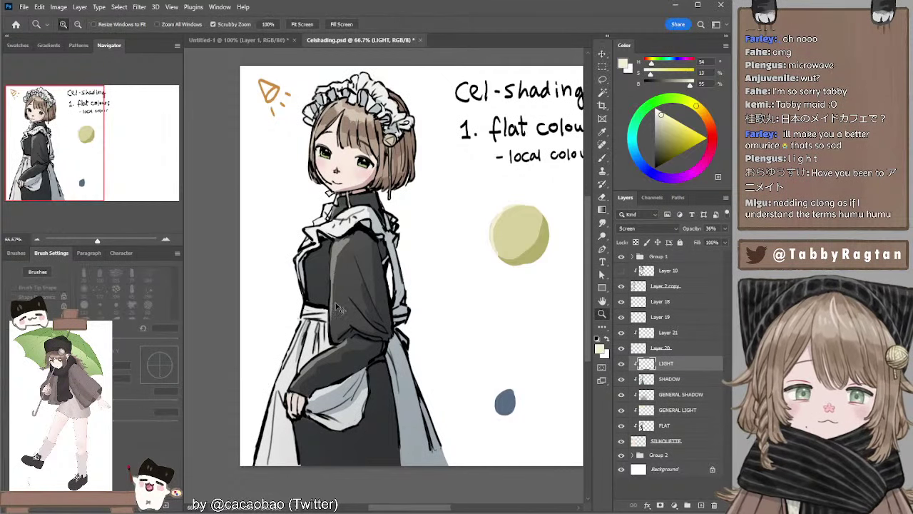
key(b)
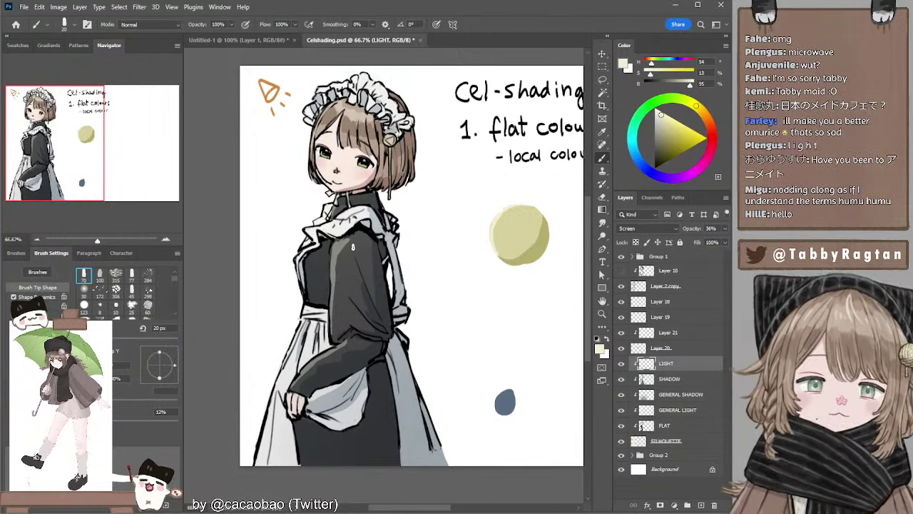
drag(426, 305, 428, 301)
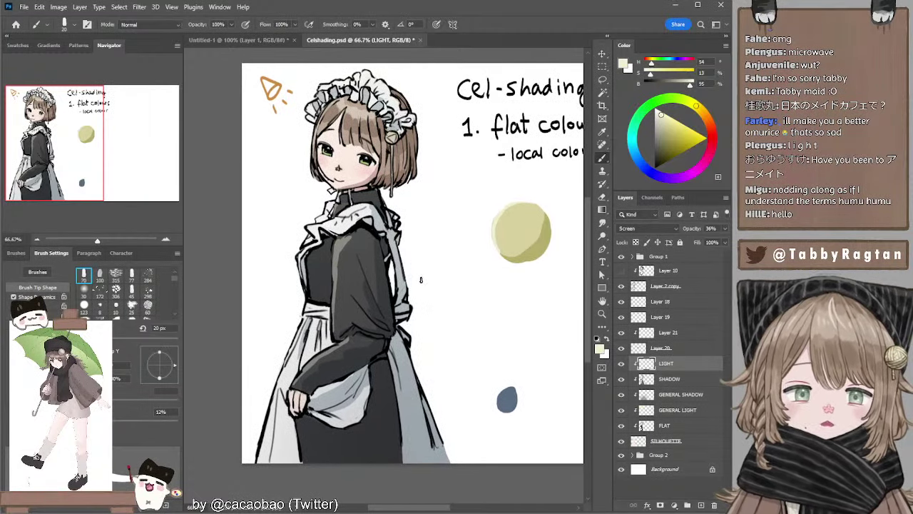
drag(424, 202, 417, 213)
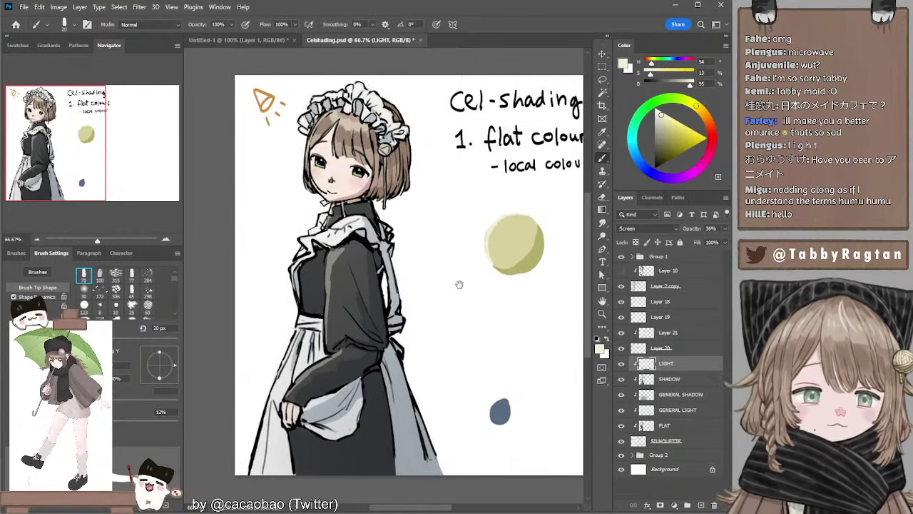
mouse_move(459, 283)
mouse_down()
mouse_move(470, 291)
mouse_move(467, 282)
mouse_up()
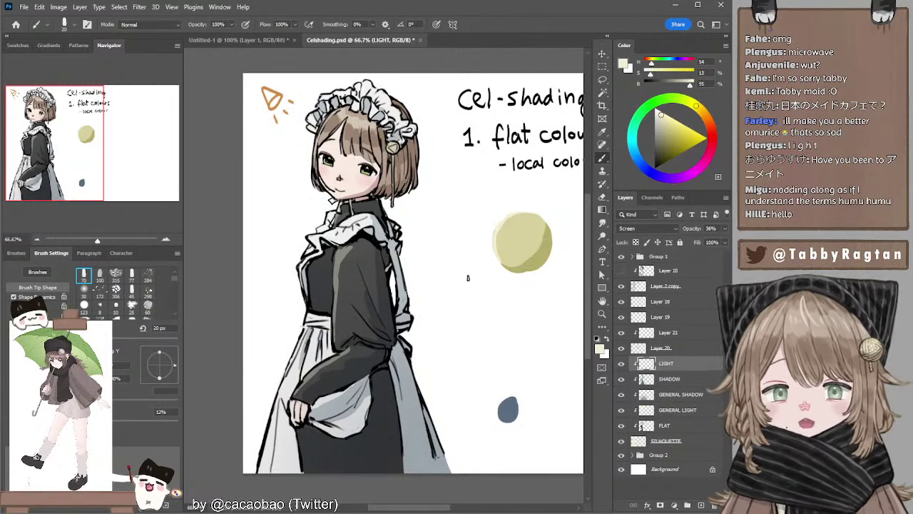
drag(468, 270, 457, 274)
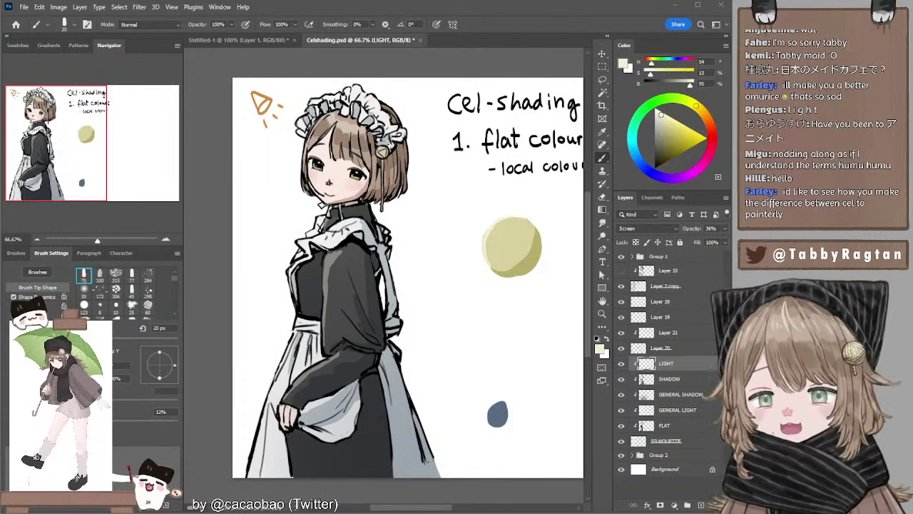
Add a new layer above Layer 21 and prepare a 9 px brush in dark grey (S 0, B 29) for a doodle.
click(649, 332)
click(702, 505)
mouse_move(655, 132)
mouse_down()
mouse_move(660, 147)
mouse_move(646, 152)
mouse_up()
drag(546, 247, 502, 219)
mouse_move(527, 304)
mouse_down()
mouse_move(564, 304)
mouse_move(516, 322)
mouse_move(487, 306)
mouse_move(451, 305)
mouse_move(443, 250)
mouse_move(426, 265)
mouse_move(432, 330)
mouse_up()
key(ctrl+z)
key(bracketleft)
key(bracketleft)
key(bracketleft)
key(ctrl+z)
drag(515, 304, 501, 318)
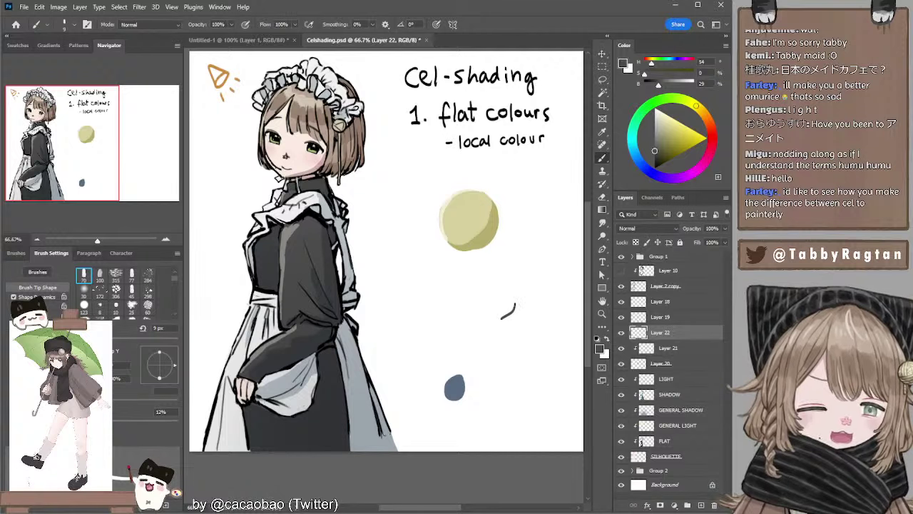
key(ctrl+z)
Draw a raised fist and the outer edge of its forearm in the blank area beside the yellow circle.
drag(526, 286, 396, 306)
drag(446, 268, 453, 300)
key(ctrl+z)
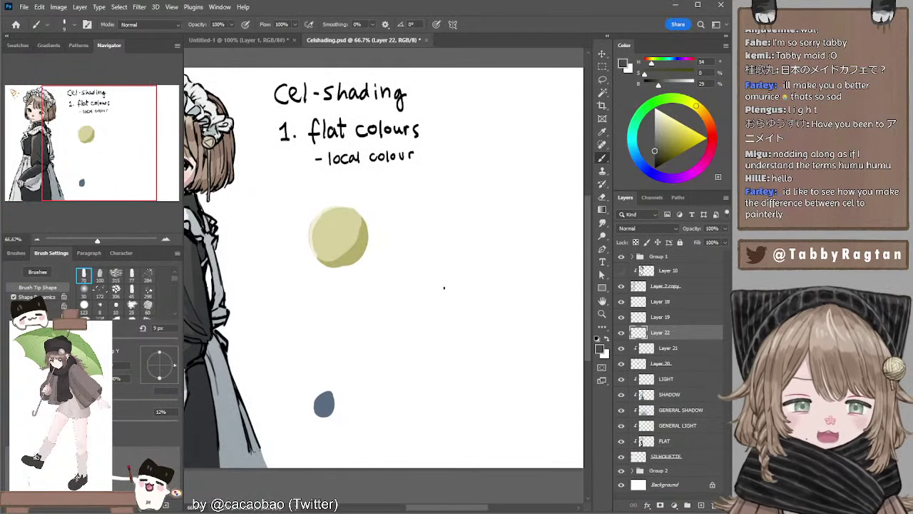
mouse_move(447, 264)
mouse_down()
mouse_move(450, 292)
mouse_move(469, 294)
mouse_move(463, 297)
mouse_move(444, 264)
mouse_move(432, 284)
mouse_move(416, 364)
mouse_move(467, 372)
mouse_up()
key(ctrl+z)
key(ctrl+z)
key(ctrl+z)
key(ctrl+z)
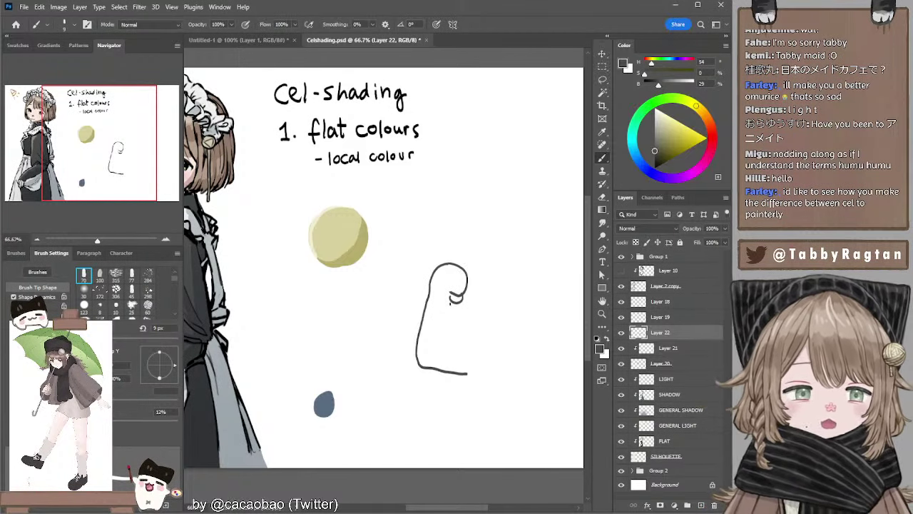
Complete the flexed arm doodle with the inner forearm and an upper arm that sags downward.
mouse_move(447, 305)
mouse_down()
mouse_move(483, 343)
mouse_move(564, 331)
mouse_up()
mouse_move(468, 372)
mouse_down()
mouse_move(500, 397)
mouse_move(538, 391)
mouse_move(577, 354)
mouse_up()
drag(495, 306, 429, 294)
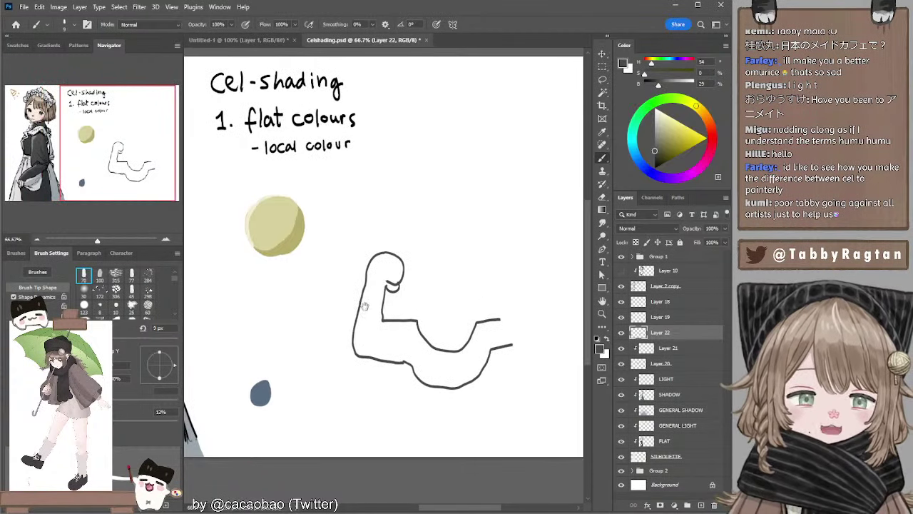
mouse_move(364, 306)
mouse_down()
mouse_move(477, 326)
mouse_move(392, 306)
mouse_up()
mouse_move(278, 294)
mouse_down()
mouse_move(445, 309)
mouse_move(235, 302)
mouse_up()
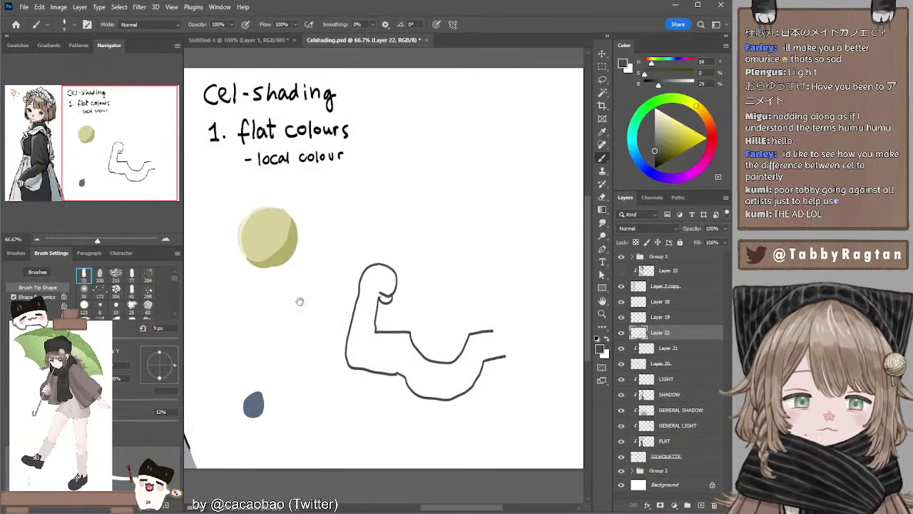
Write 日本語 by hand inside the sagging part of the upper arm.
mouse_move(412, 378)
mouse_down()
mouse_move(418, 363)
mouse_move(423, 380)
mouse_move(443, 370)
mouse_up()
mouse_move(437, 367)
mouse_down()
mouse_move(438, 390)
mouse_move(430, 386)
mouse_up()
mouse_move(440, 378)
mouse_down()
mouse_move(444, 388)
mouse_move(457, 374)
mouse_move(464, 390)
mouse_move(466, 365)
mouse_move(462, 375)
mouse_up()
drag(461, 371, 472, 375)
drag(464, 378, 470, 383)
drag(467, 386, 471, 384)
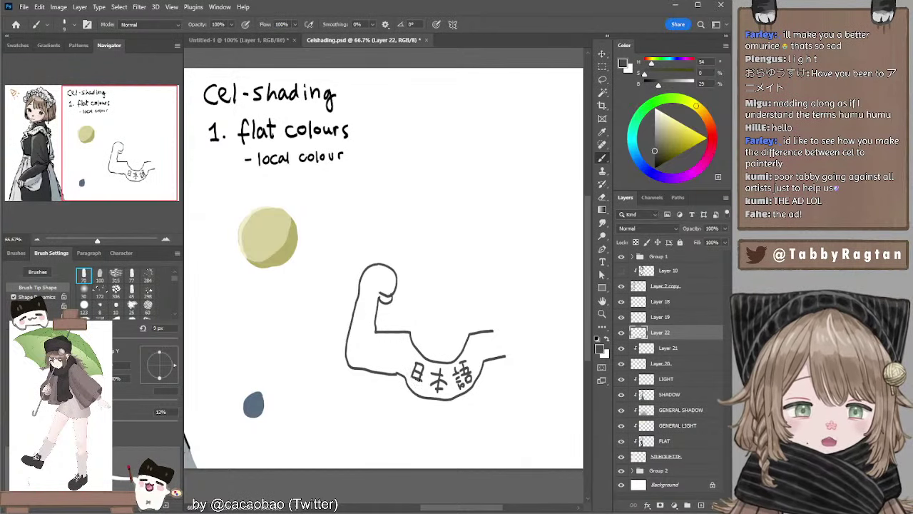
Examine the maid's shading by checking the SHADOW and LIGHT layers, hiding the LIGHT layer and showing it again.
drag(466, 411, 489, 397)
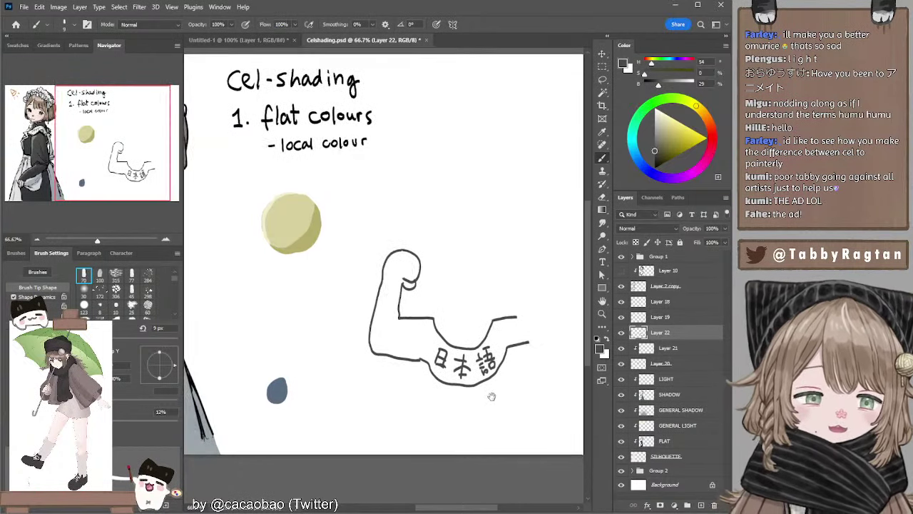
drag(363, 336, 385, 339)
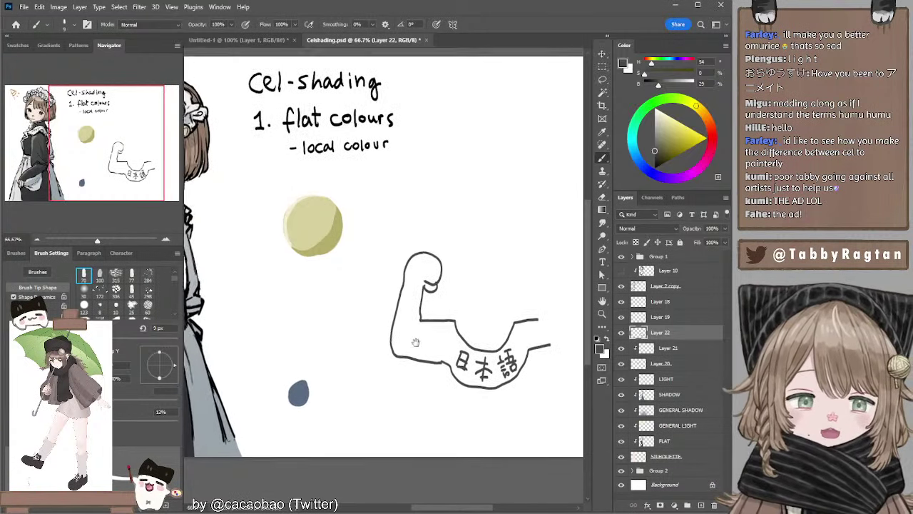
drag(248, 319, 443, 338)
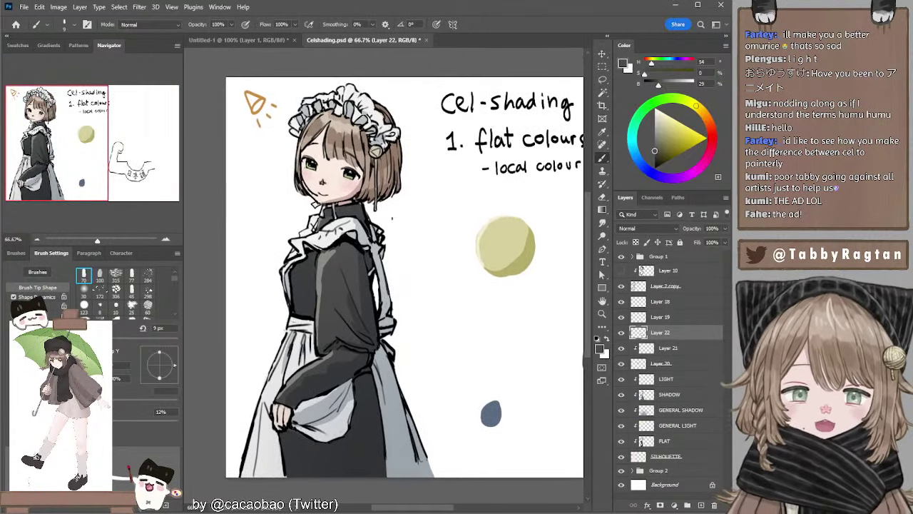
ctrl+click(355, 142)
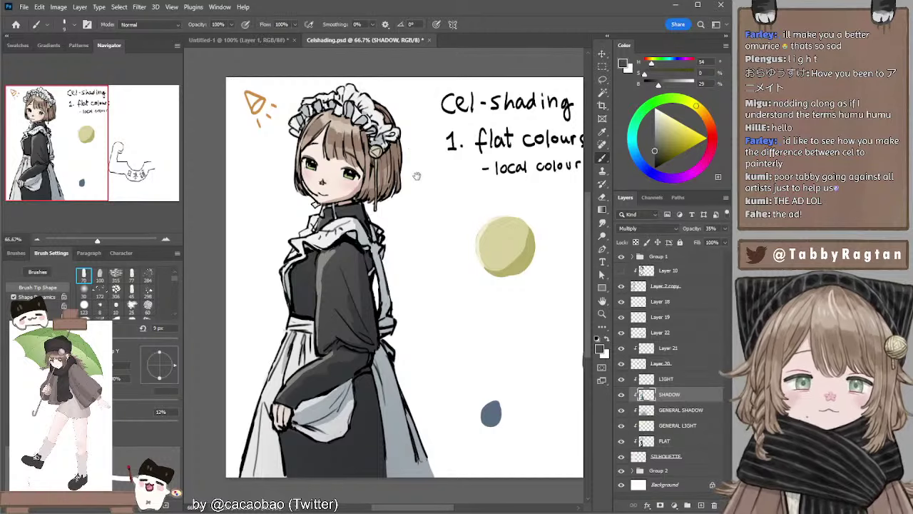
mouse_move(416, 174)
mouse_down()
mouse_move(420, 183)
mouse_move(418, 176)
mouse_up()
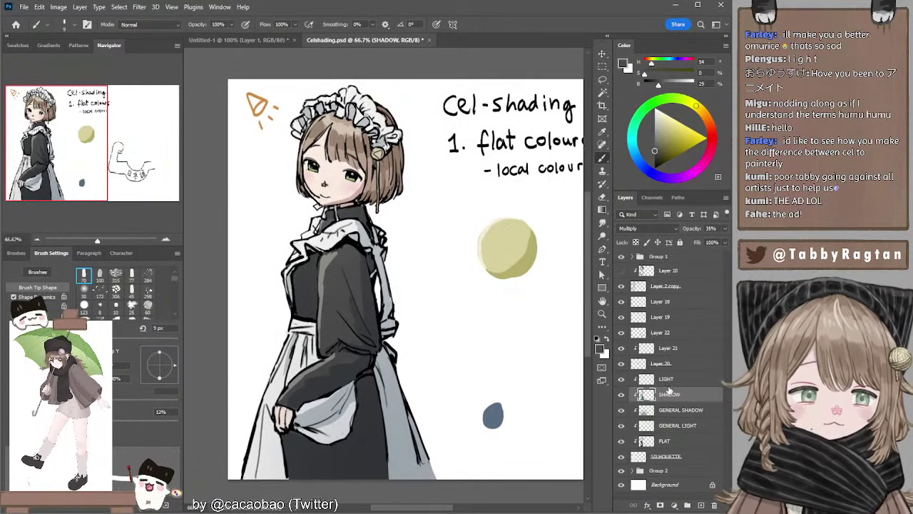
drag(532, 347, 536, 350)
click(671, 381)
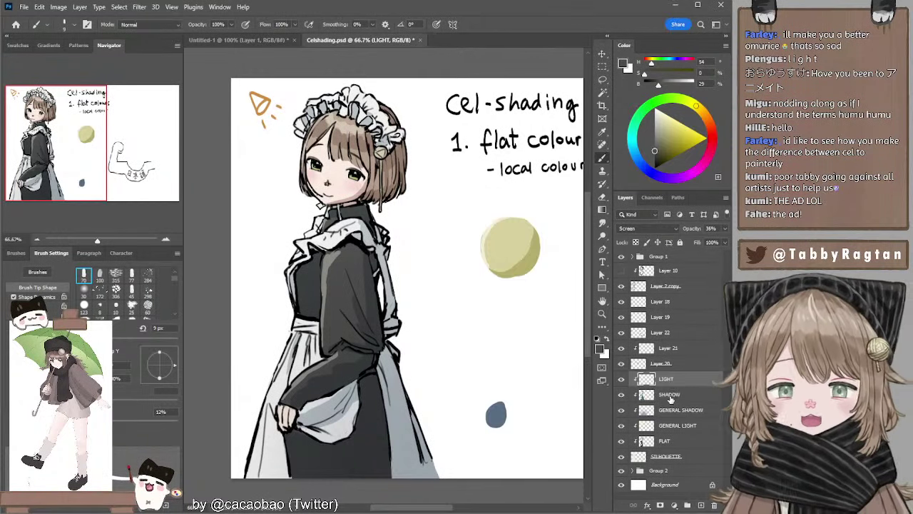
click(675, 396)
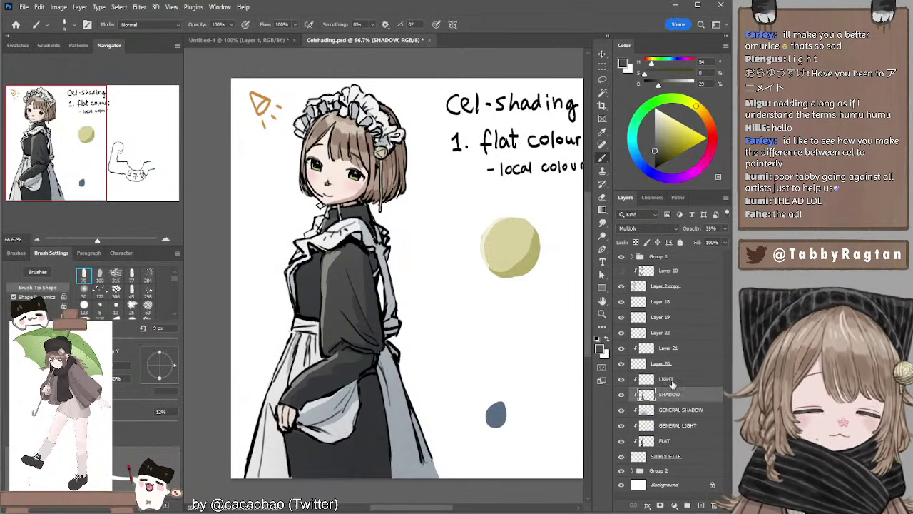
click(673, 381)
click(621, 381)
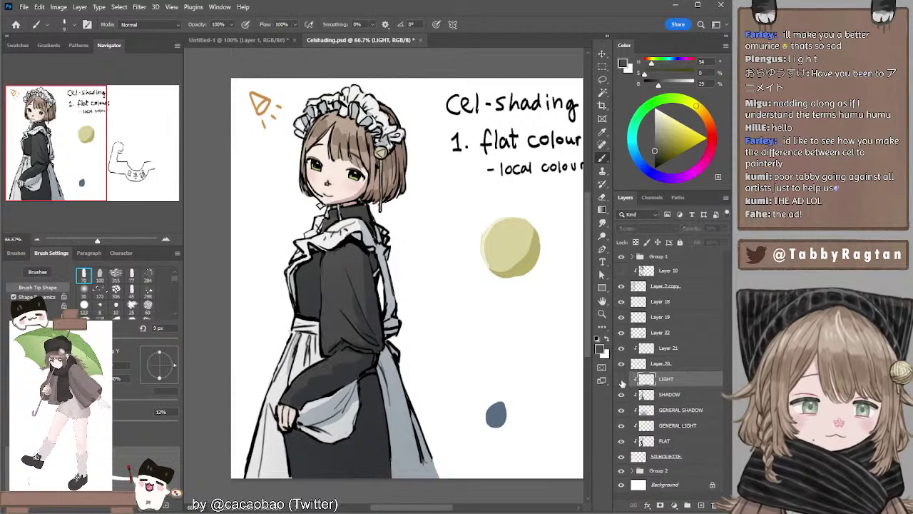
click(621, 380)
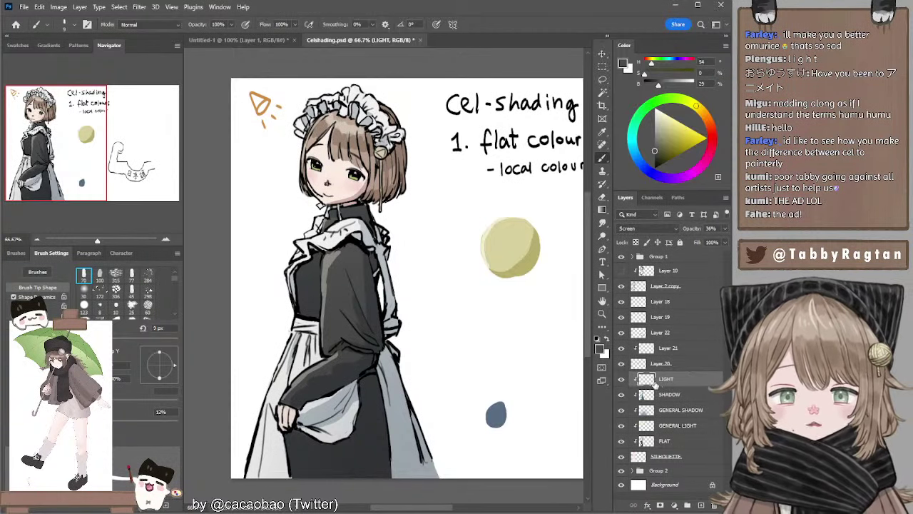
Select the yellow sphere's base layer and shift the foreground colour to a grey with hue 194.
drag(522, 283, 473, 280)
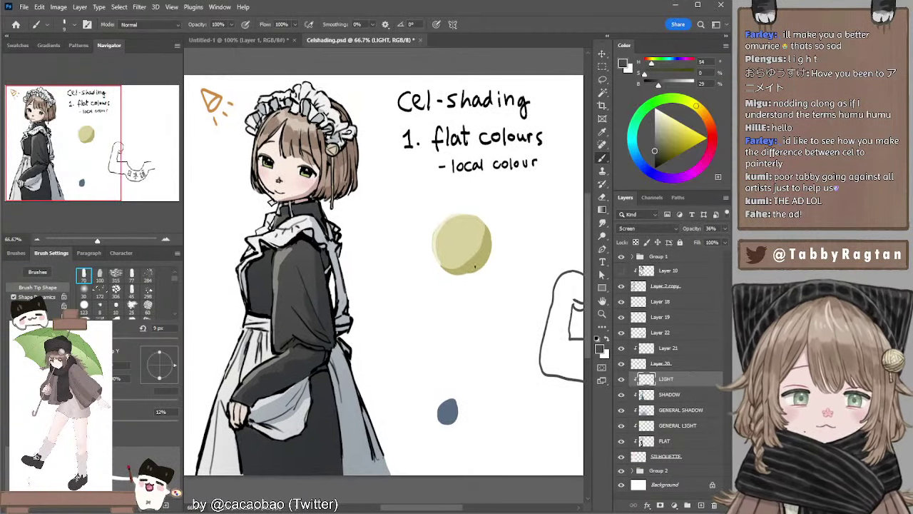
ctrl+click(482, 264)
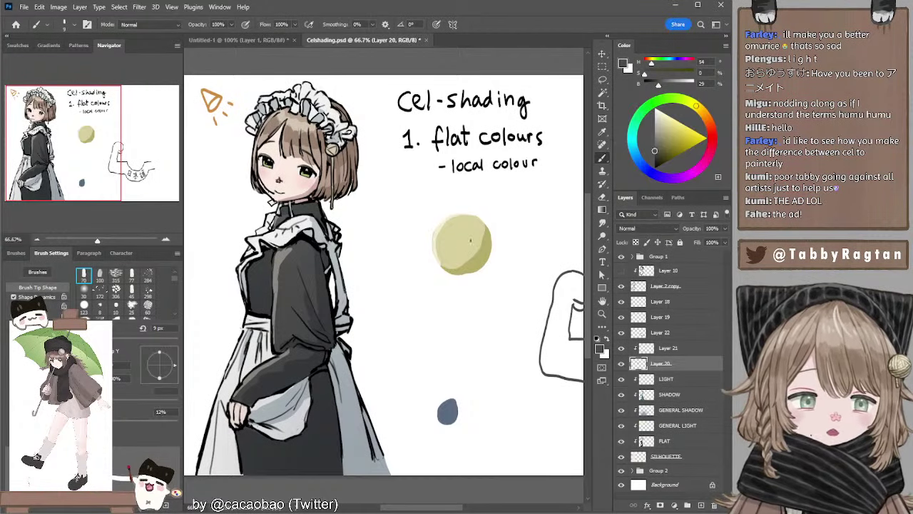
click(635, 154)
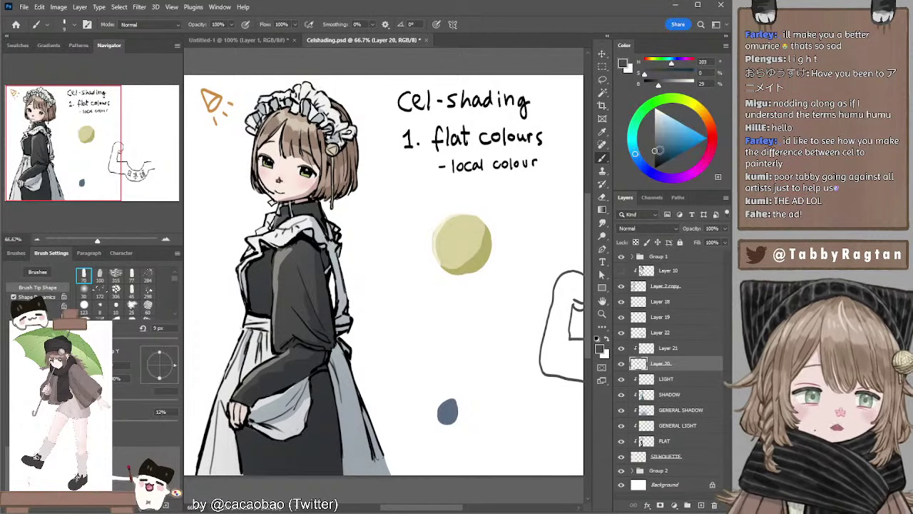
click(664, 149)
click(660, 132)
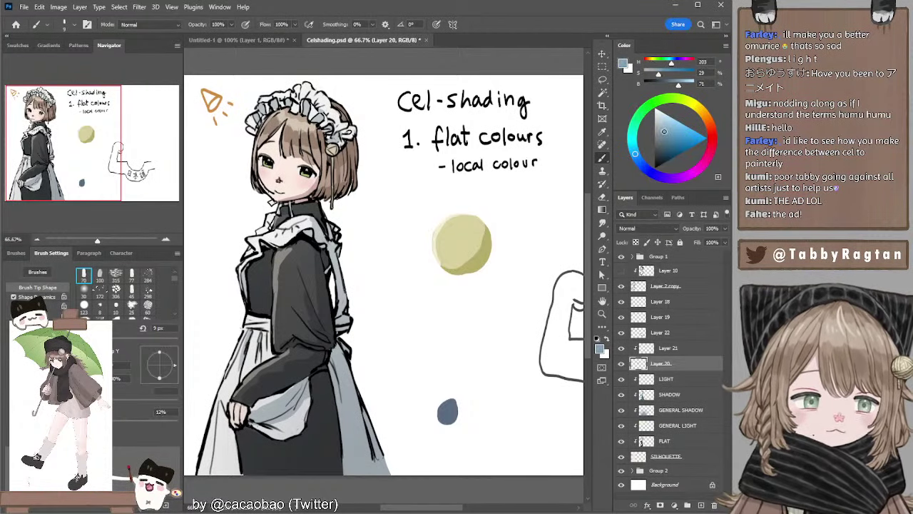
alt+click(485, 243)
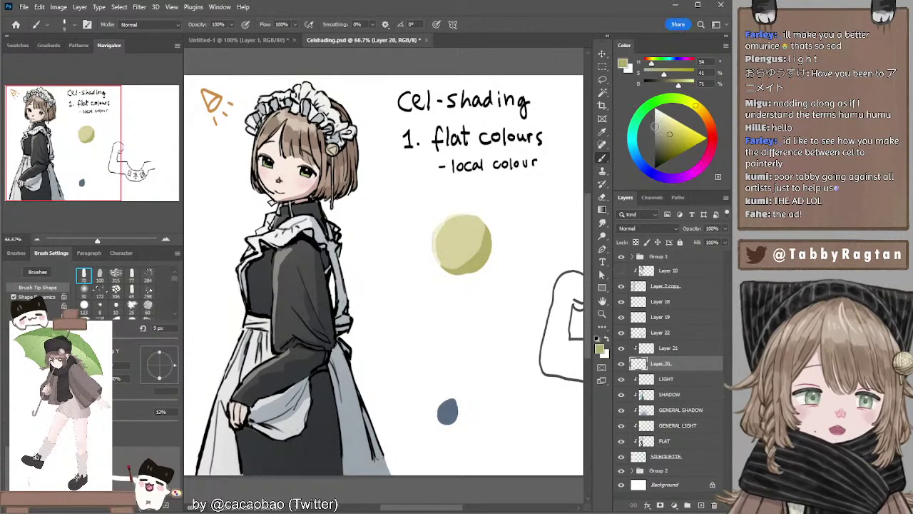
click(659, 134)
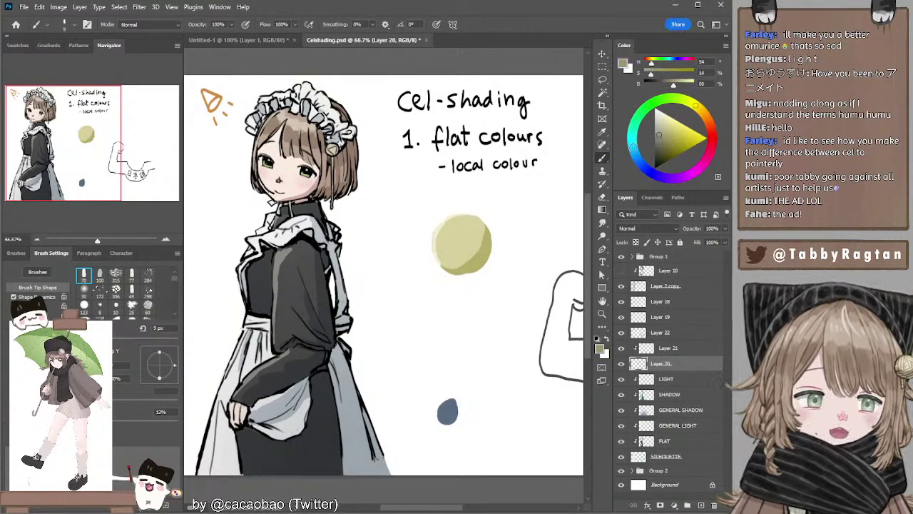
click(636, 149)
drag(659, 136, 654, 136)
click(654, 137)
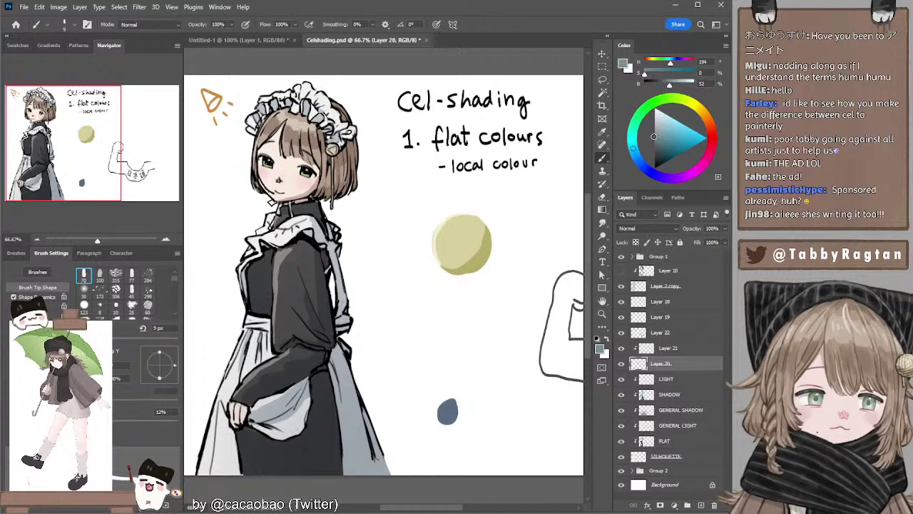
Try a muted blue rim stroke (H 194, S 23, B 69) along the sphere's shadowed edge with a 20 px brush.
drag(635, 147, 663, 131)
key(])
key(])
key(])
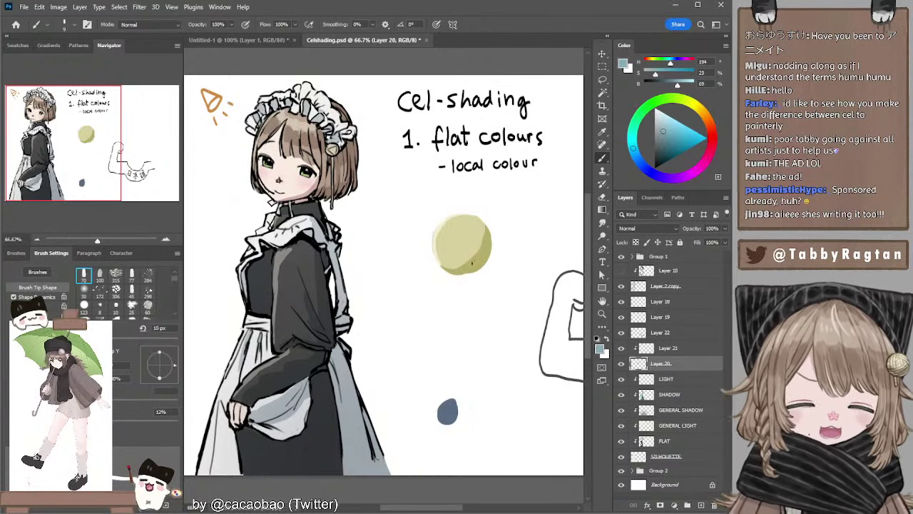
drag(471, 273, 502, 242)
key(ctrl+z)
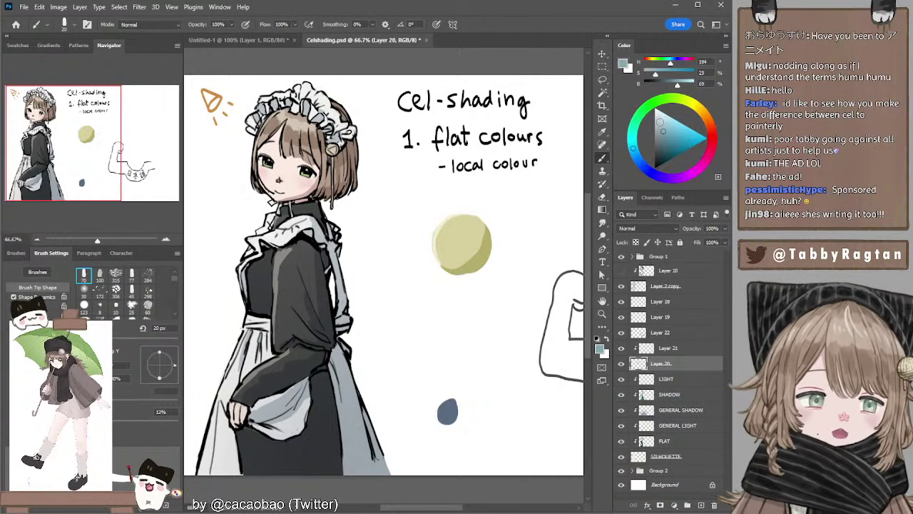
Paint a thin pale blue rim light (H 194, S 9, B 93) along the sphere's shadowed lower edge.
drag(660, 123, 659, 115)
key([)
key([)
mouse_move(470, 271)
mouse_down()
mouse_move(492, 251)
mouse_move(470, 272)
mouse_up()
key(ctrl+z)
key([)
key(ctrl+z)
key(])
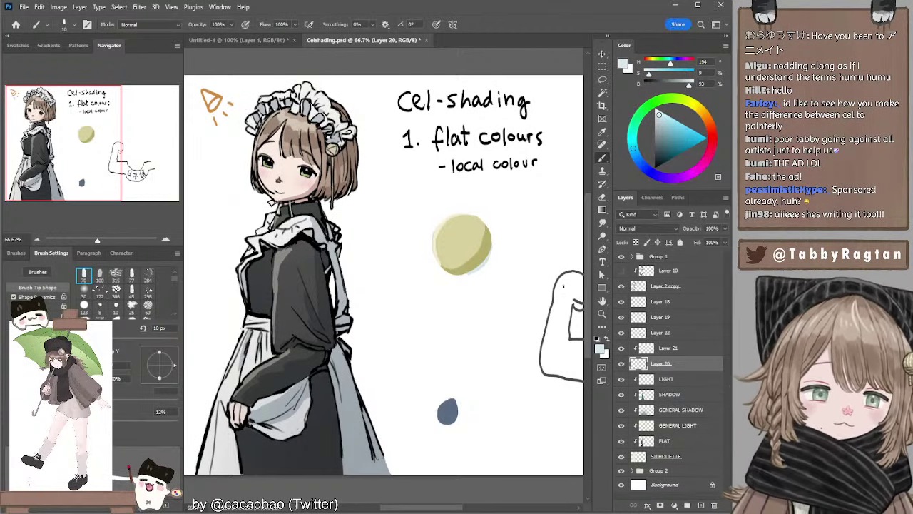
Add a new layer directly above Group 2 and select a rectangular area around the sphere.
click(658, 471)
click(700, 504)
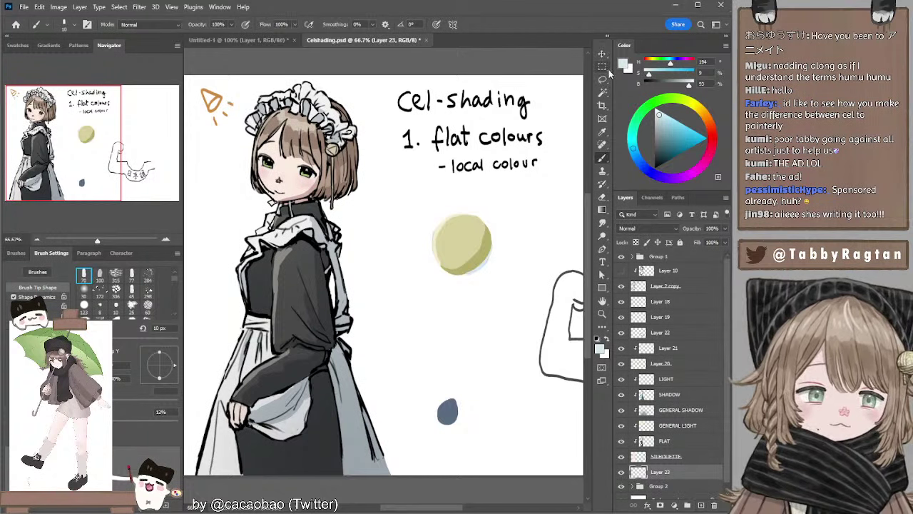
click(602, 65)
drag(491, 278, 522, 288)
Fill the rectangle around the sphere with a neutral mid grey at 58% brightness.
click(655, 122)
drag(655, 123, 631, 121)
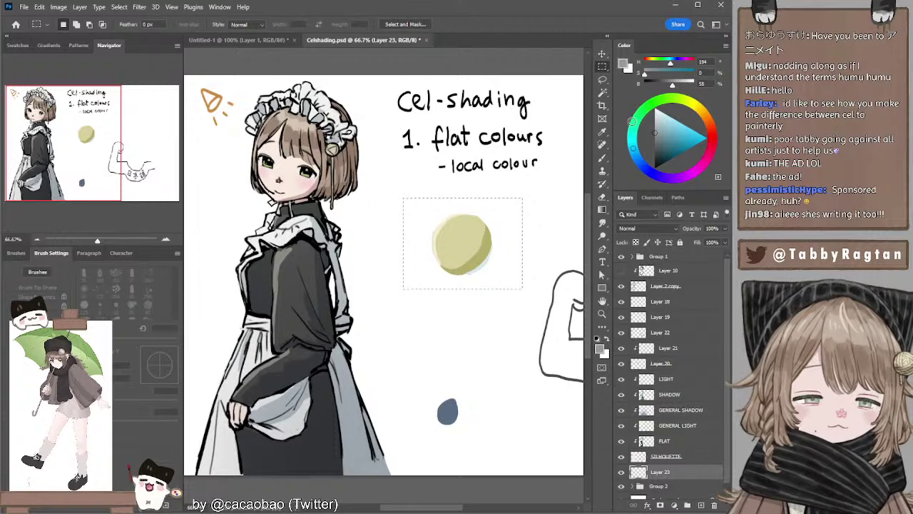
key(alt+BackSpace)
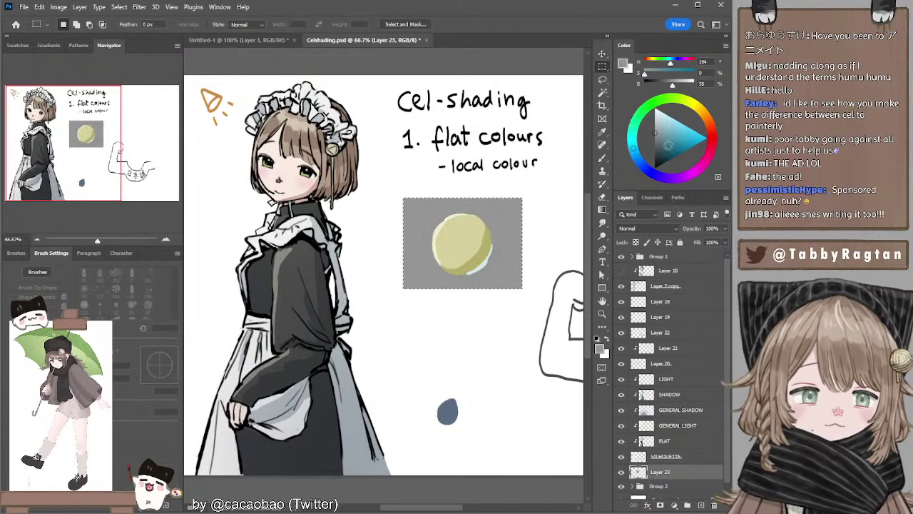
Fill the rectangle behind the sphere with a neutral dark grey at 21% brightness and clear the selection.
drag(652, 152, 654, 155)
key(alt+BackSpace)
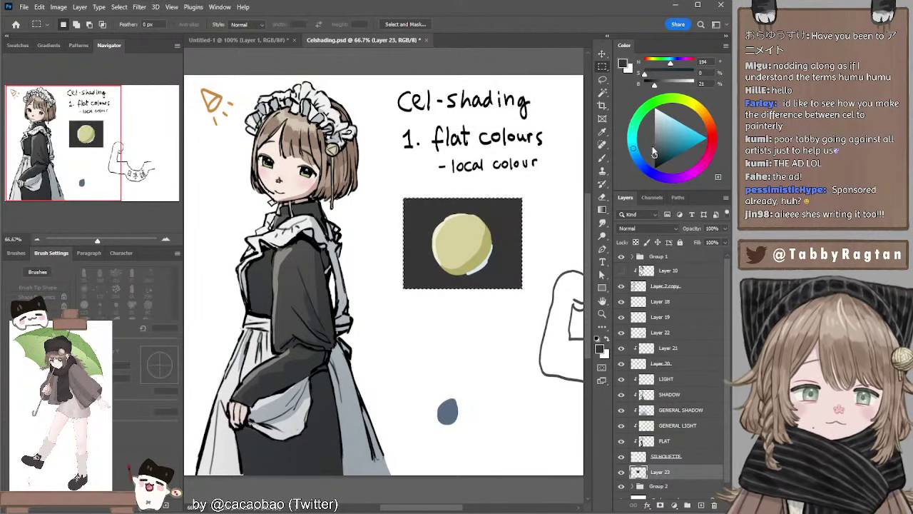
key(l)
key(ctrl+d)
drag(473, 281, 502, 271)
ctrl+click(377, 372)
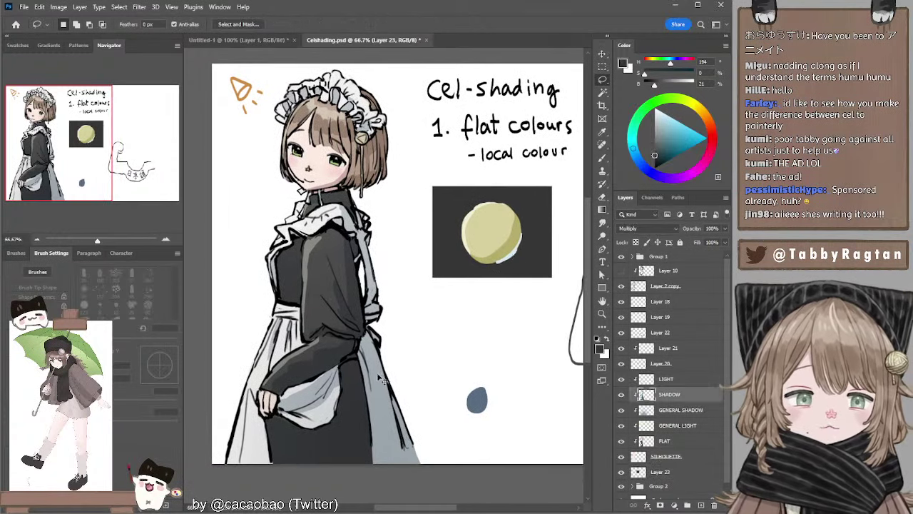
drag(418, 275, 431, 267)
click(662, 379)
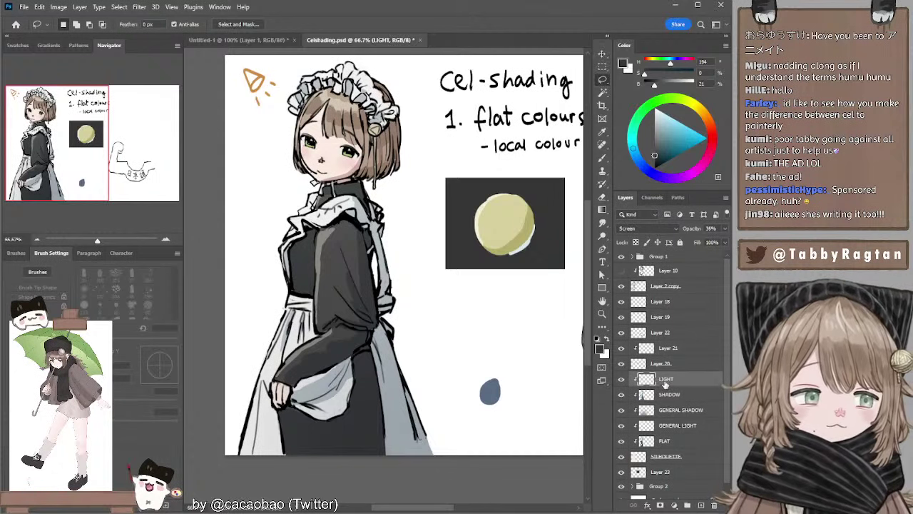
drag(434, 229, 438, 236)
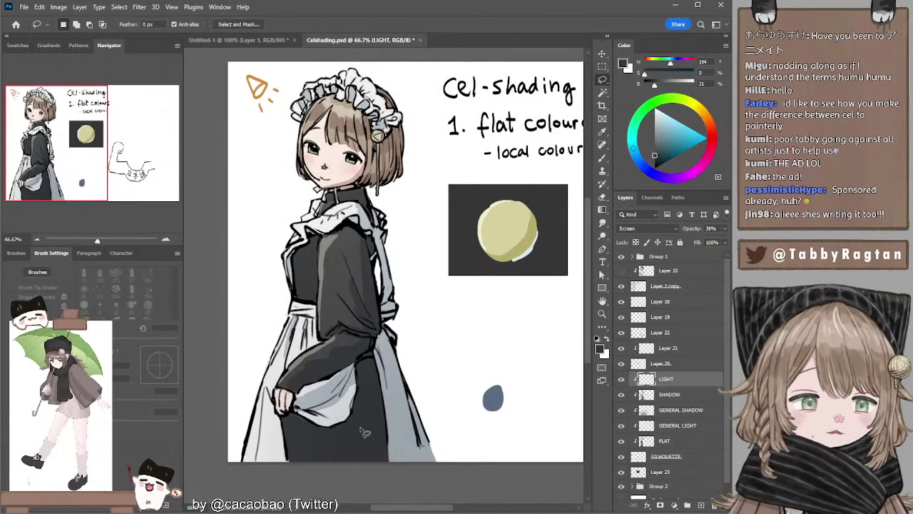
Try to paint the sampled dark skirt colour over the apron's back edge on the FLAT layer.
ctrl+click(421, 450)
key(e)
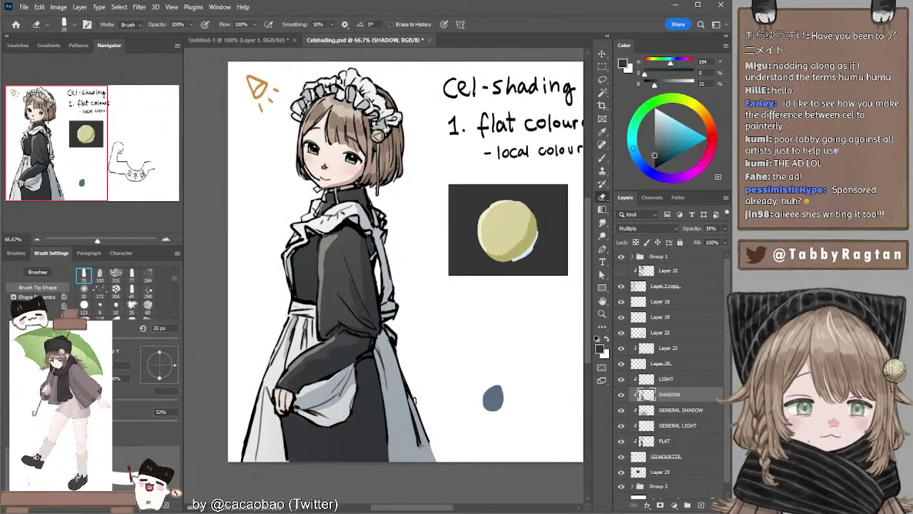
key(b)
alt+click(369, 431)
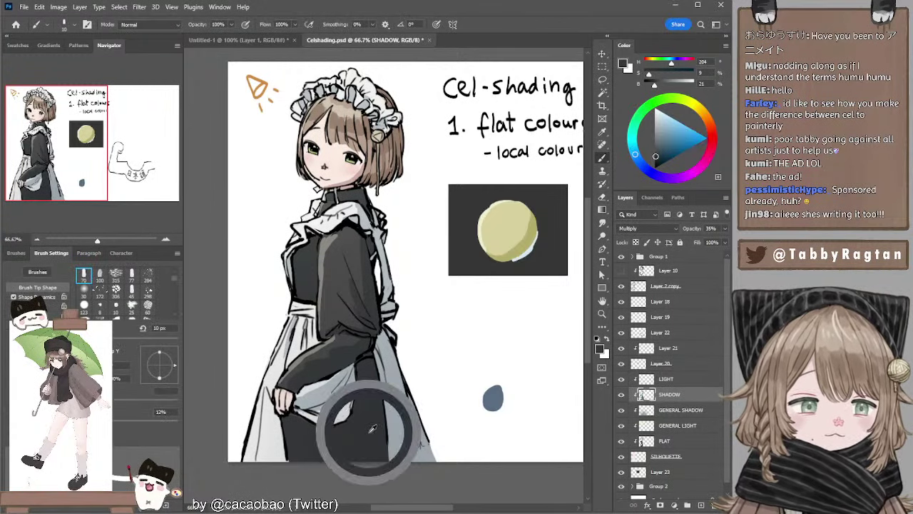
click(646, 442)
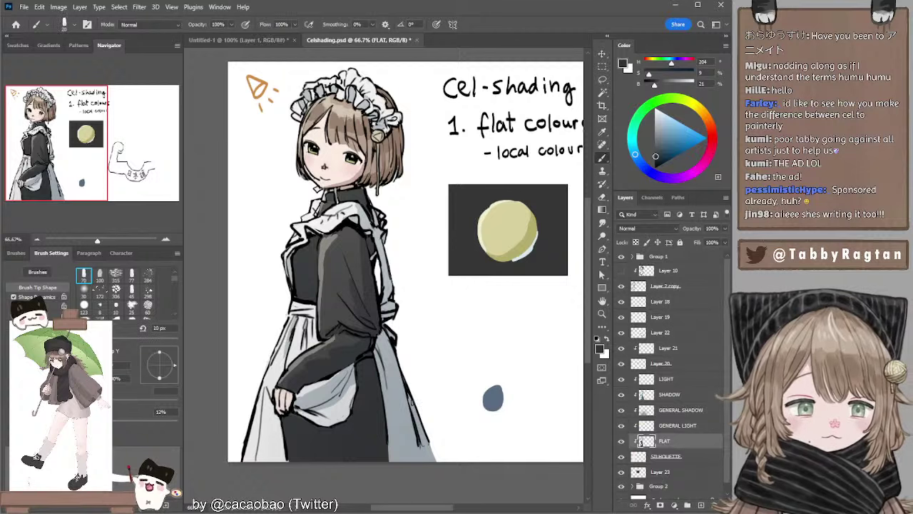
key(])
drag(411, 392, 430, 462)
drag(421, 424, 429, 471)
key(ctrl+z)
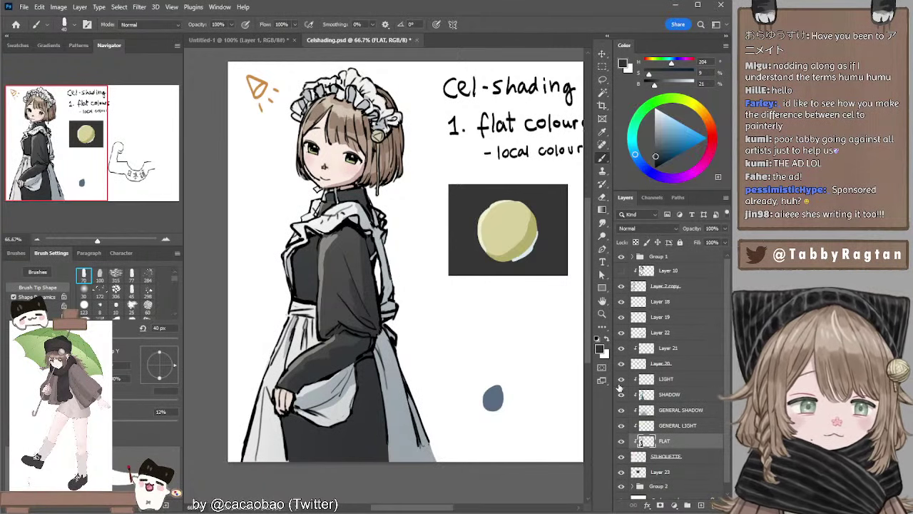
Hide the four light and shadow layers and paint the dress's sampled dark grey along the apron's back edge on the FLAT layer with a 45 px brush.
drag(621, 380, 622, 426)
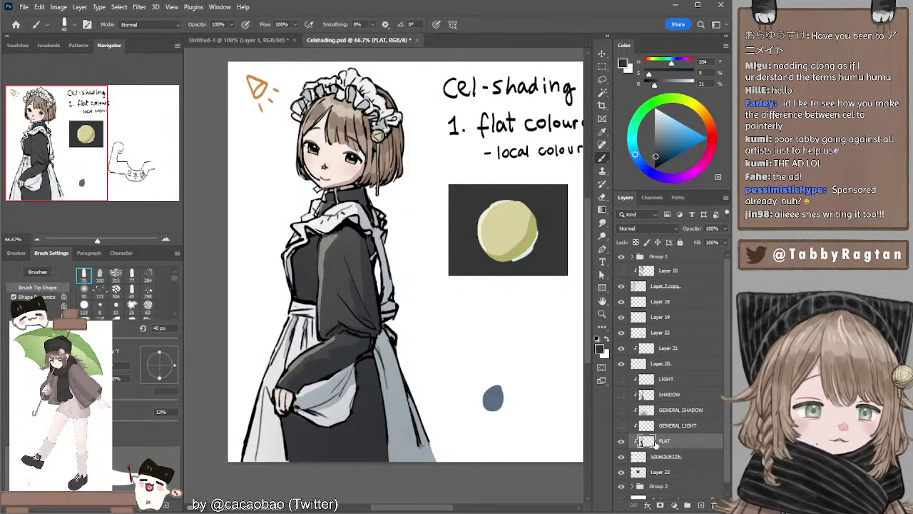
alt+click(375, 412)
key(])
mouse_move(410, 390)
mouse_down()
mouse_move(428, 448)
mouse_move(426, 440)
mouse_up()
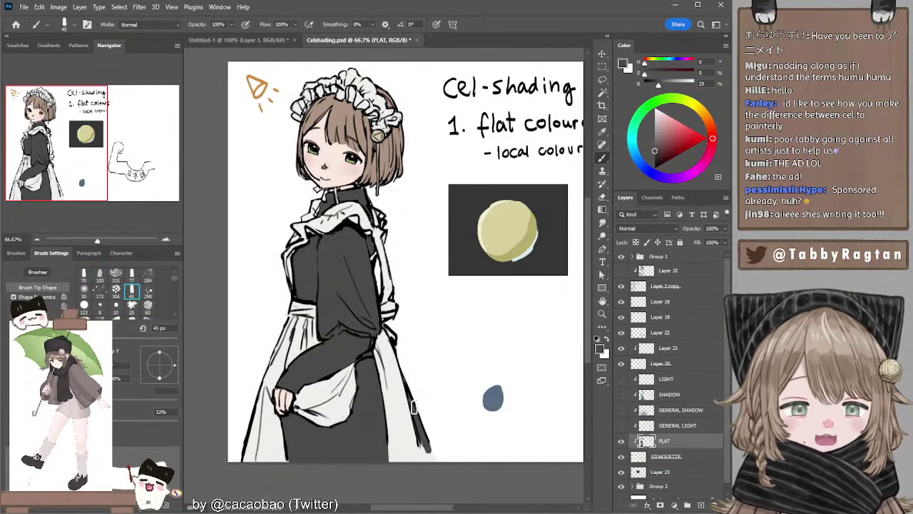
mouse_move(415, 408)
mouse_down()
mouse_move(421, 444)
mouse_move(423, 433)
mouse_move(438, 464)
mouse_up()
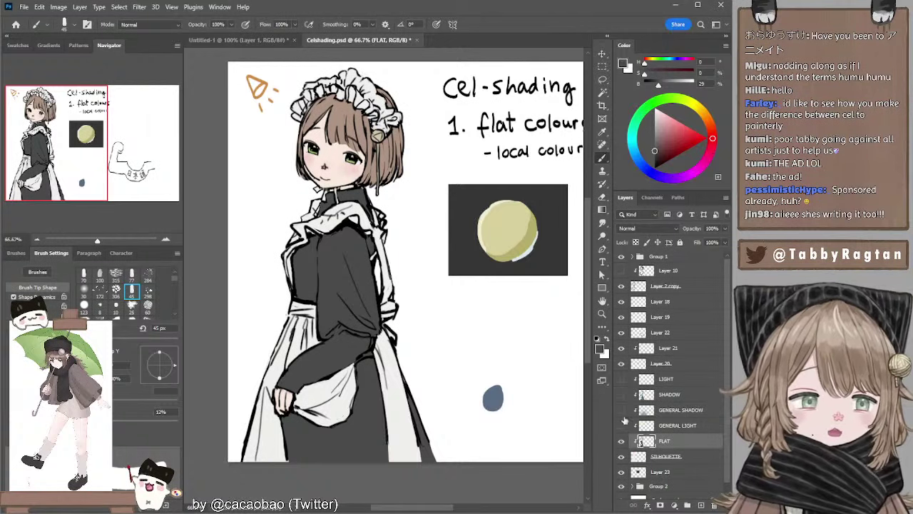
Show the four light and shadow layers again and make LIGHT the active layer.
click(621, 425)
drag(621, 394, 620, 378)
click(671, 379)
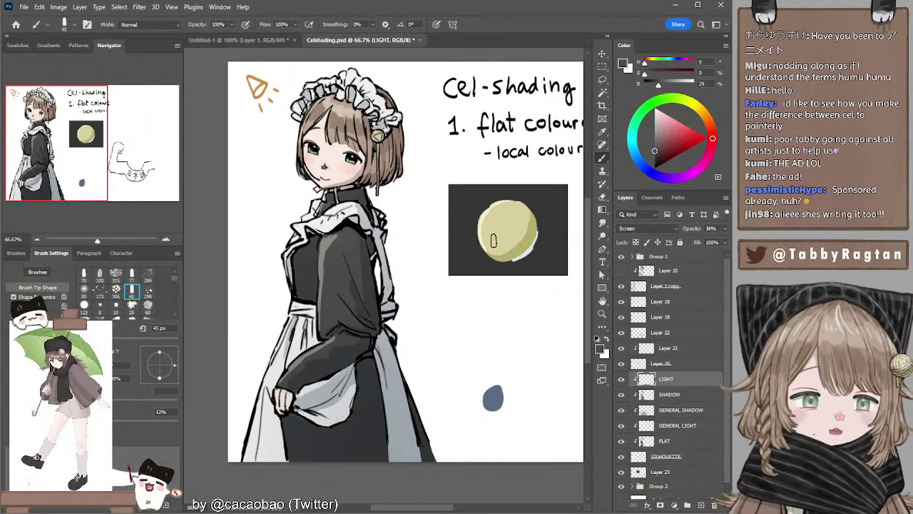
mouse_move(443, 289)
mouse_down()
mouse_move(442, 279)
mouse_move(446, 292)
mouse_up()
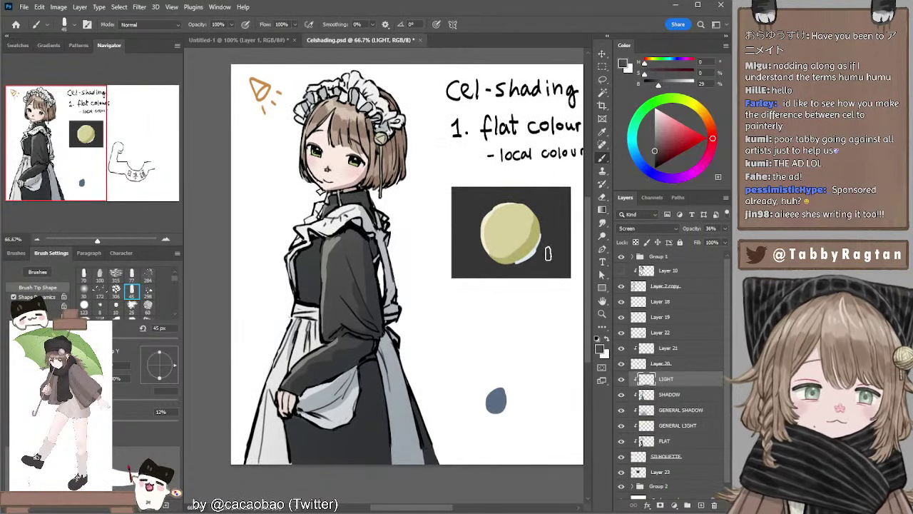
Set the painting colour to a pale cyan with hue 191, 21% saturation and 86% brightness for the rim light.
drag(526, 302, 514, 298)
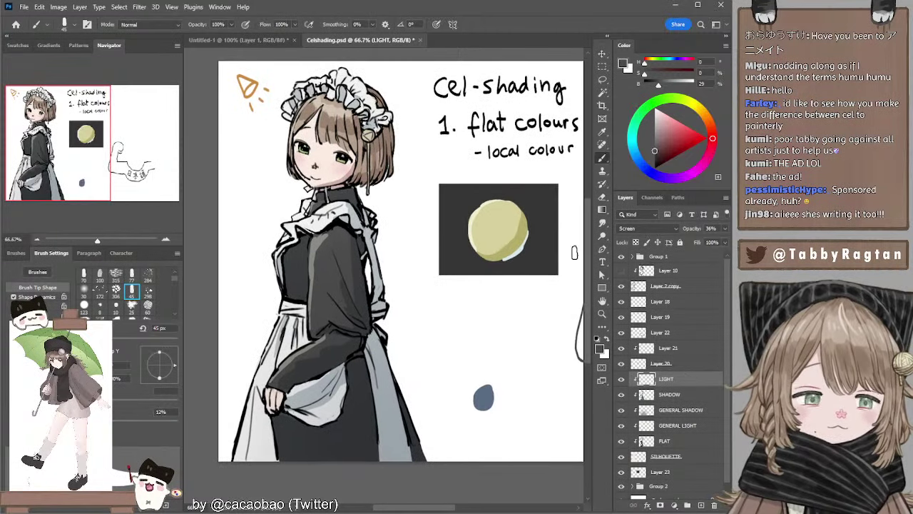
click(632, 145)
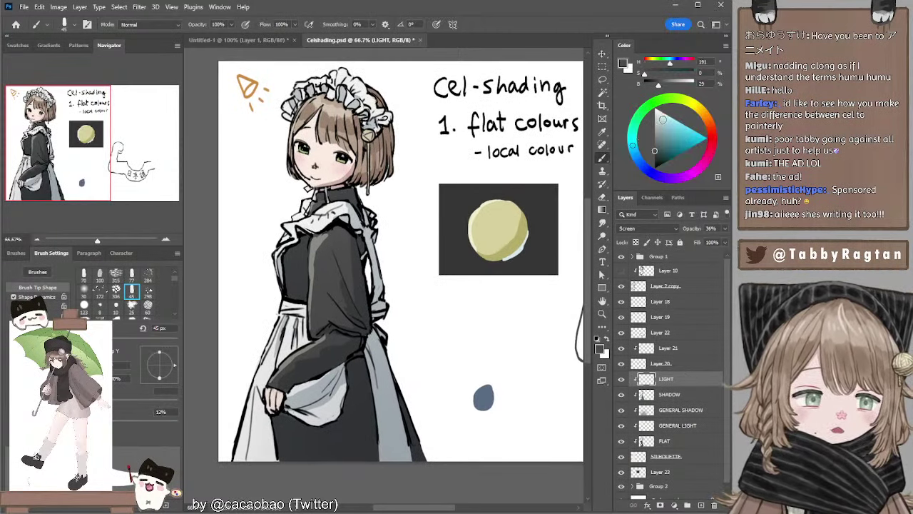
click(664, 120)
drag(665, 120, 663, 122)
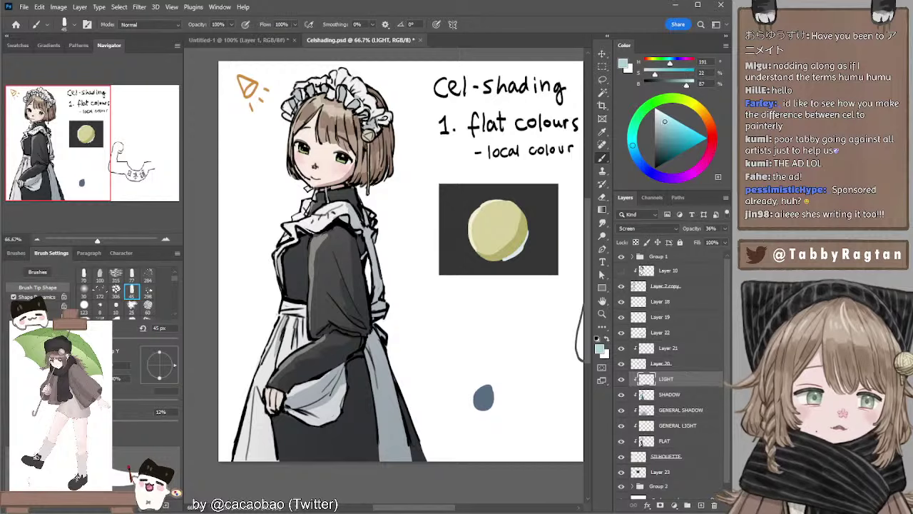
key([)
key([)
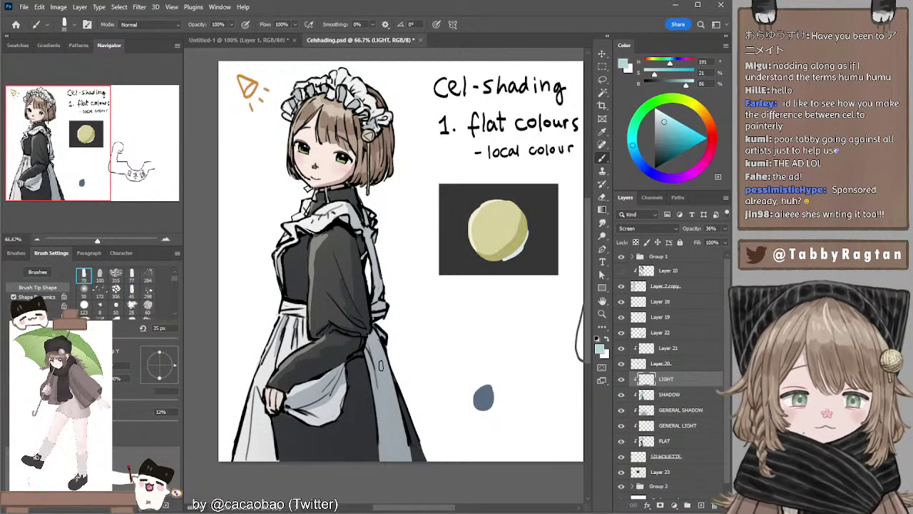
Try a pale cyan rim-light stroke down the skirt's back edge on the LIGHT layer with a 45 px brush.
key(])
key(])
drag(403, 421, 409, 460)
key(ctrl+z)
key([)
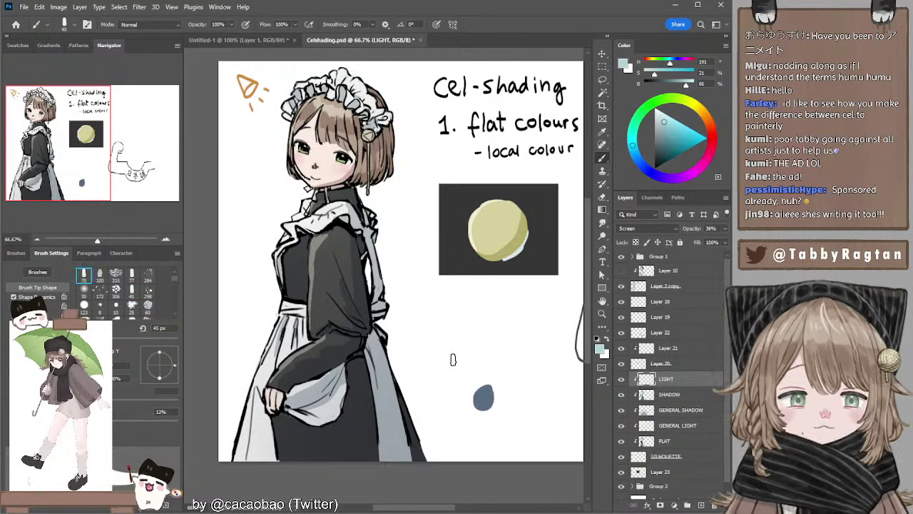
Try a slightly duller cyan at 23% saturation and 84% brightness with smaller brush sizes for the skirt's rim light.
click(666, 123)
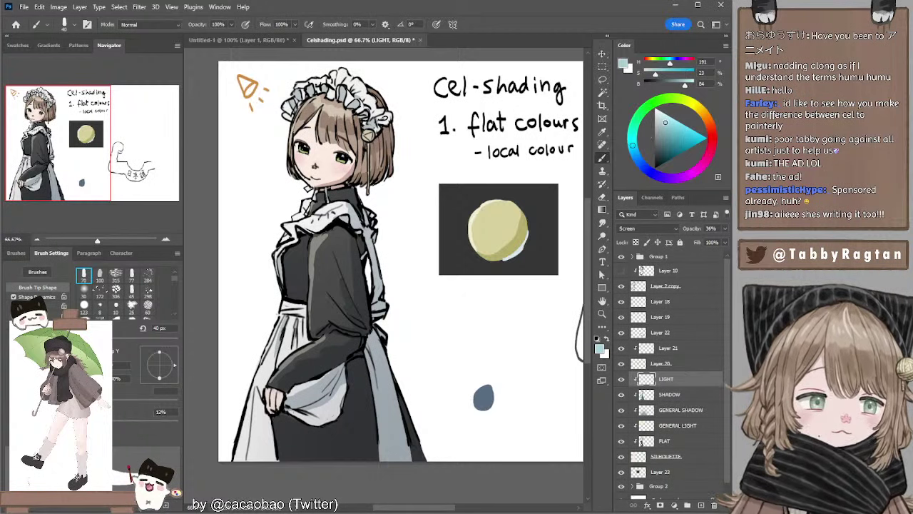
drag(473, 298, 488, 293)
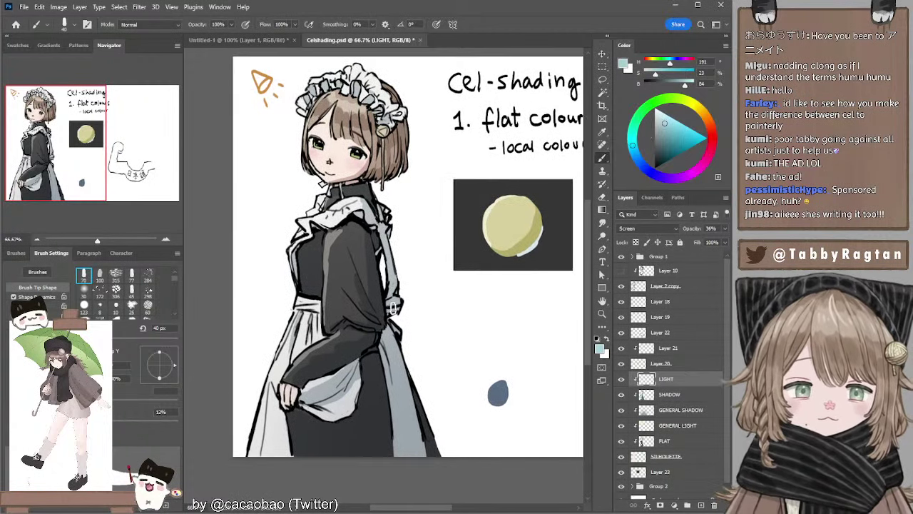
key(bracketleft)
key(bracketleft)
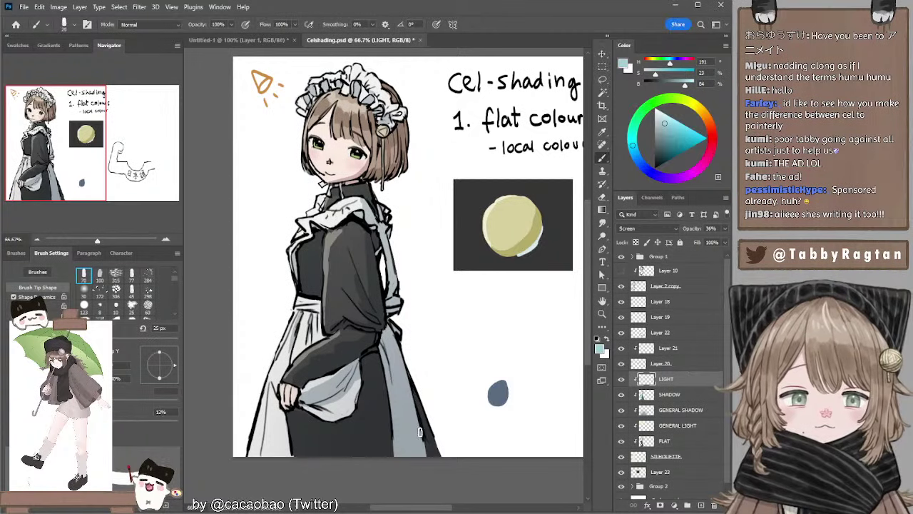
key(ctrl+z)
key(ctrl+z)
key(bracketright)
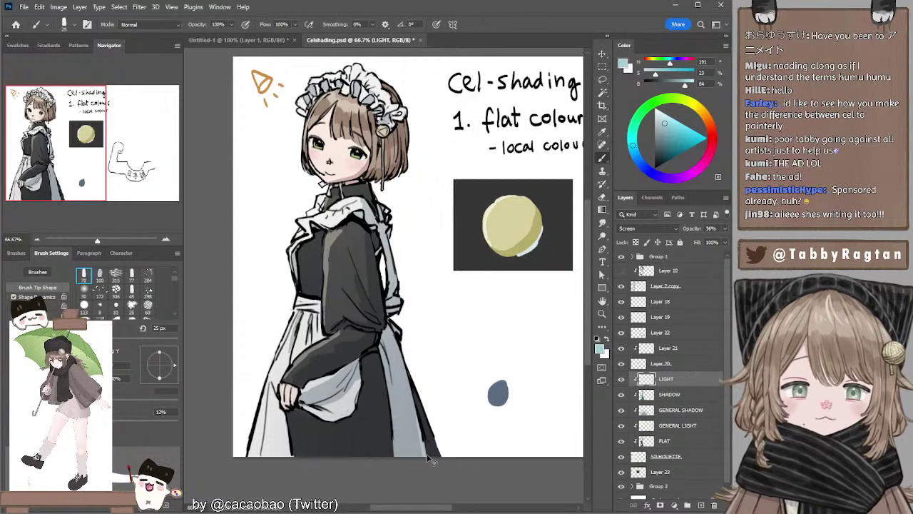
key(bracketright)
key(bracketleft)
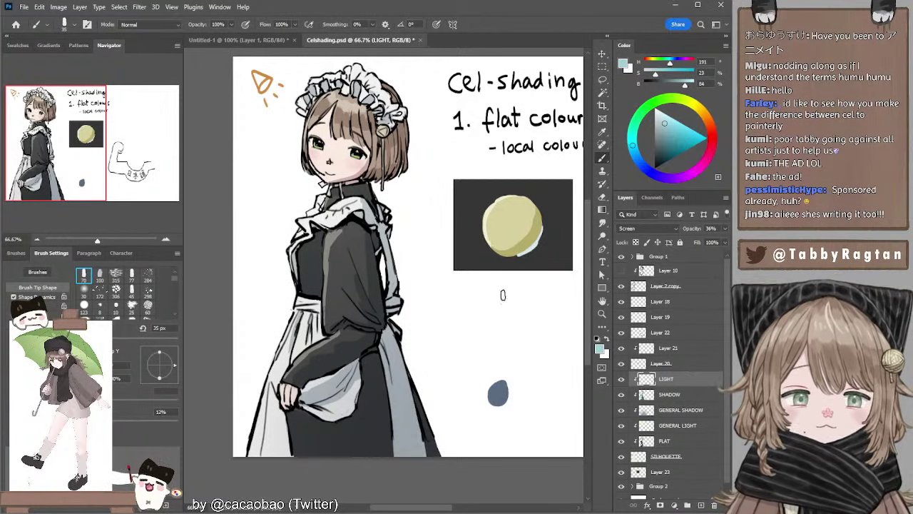
Set the cyan to 24% saturation and 92% brightness and try a 25 px rim-light stroke down the skirt's back edge.
click(665, 119)
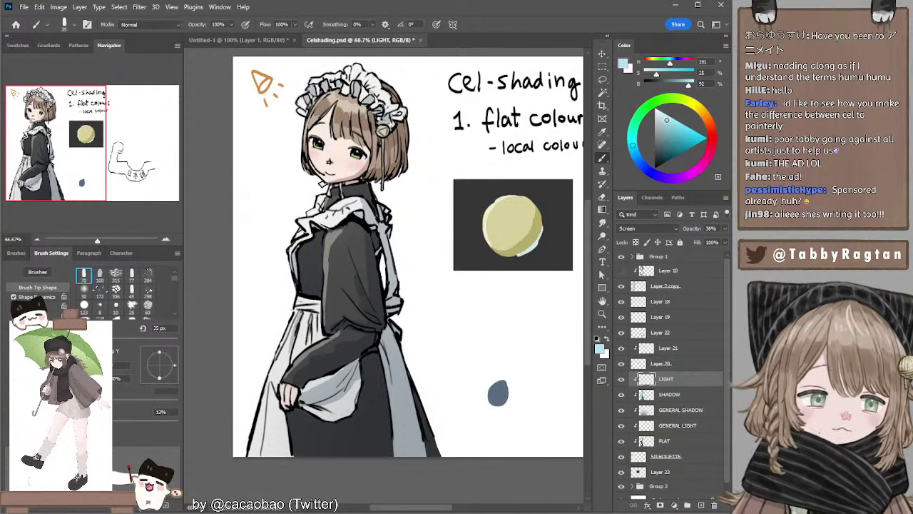
click(666, 119)
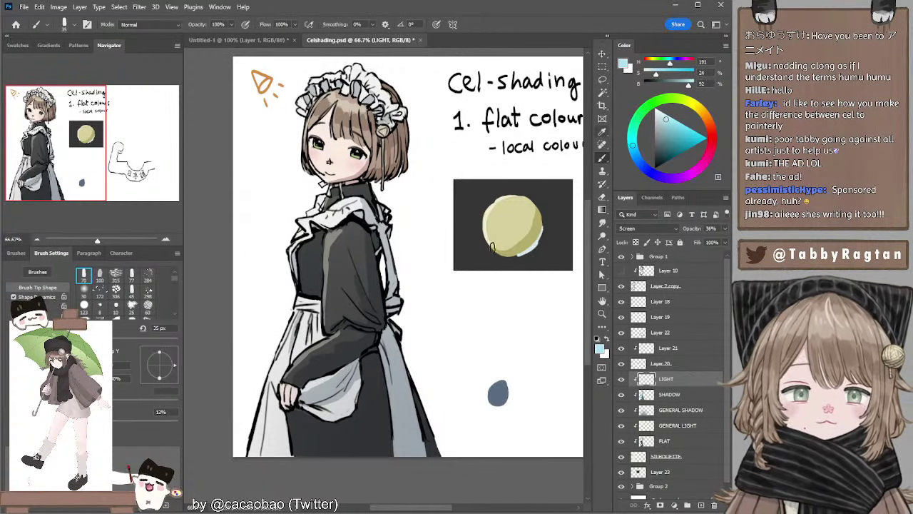
key(bracketleft)
key(bracketleft)
drag(405, 386, 425, 453)
key(ctrl+z)
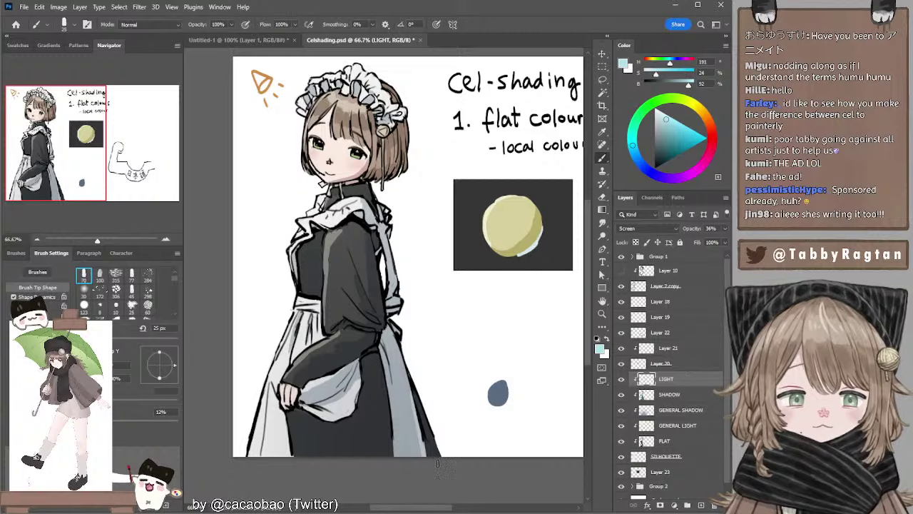
Paint a thin cyan rim light along the underside of the forearm sleeve with a 10 px brush.
key(bracketleft)
key(bracketleft)
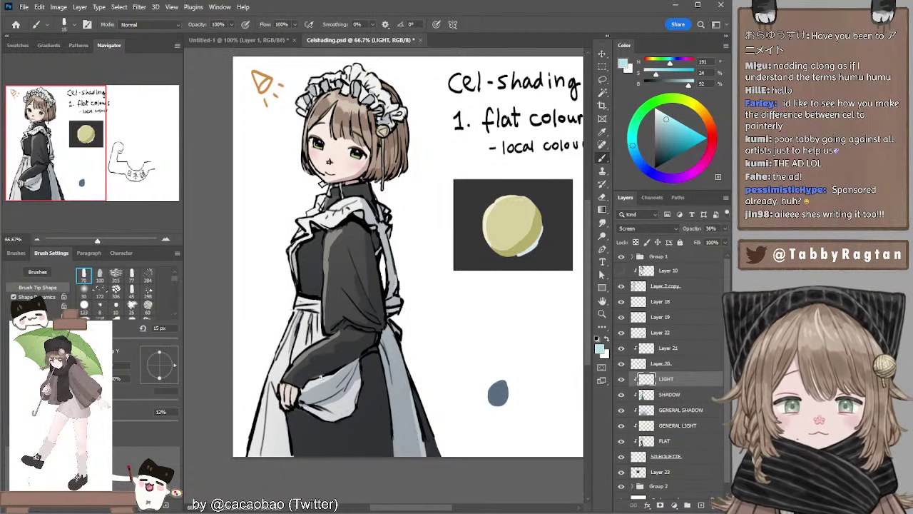
key(bracketleft)
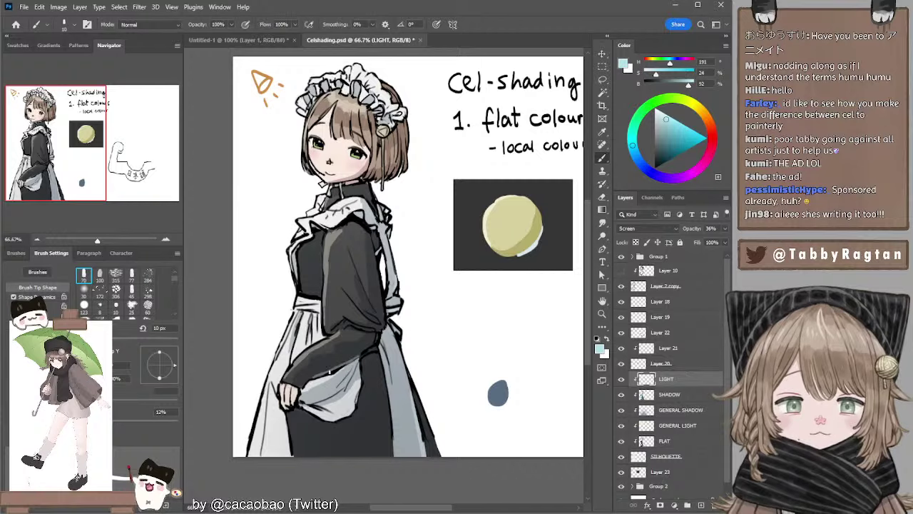
drag(334, 367, 378, 339)
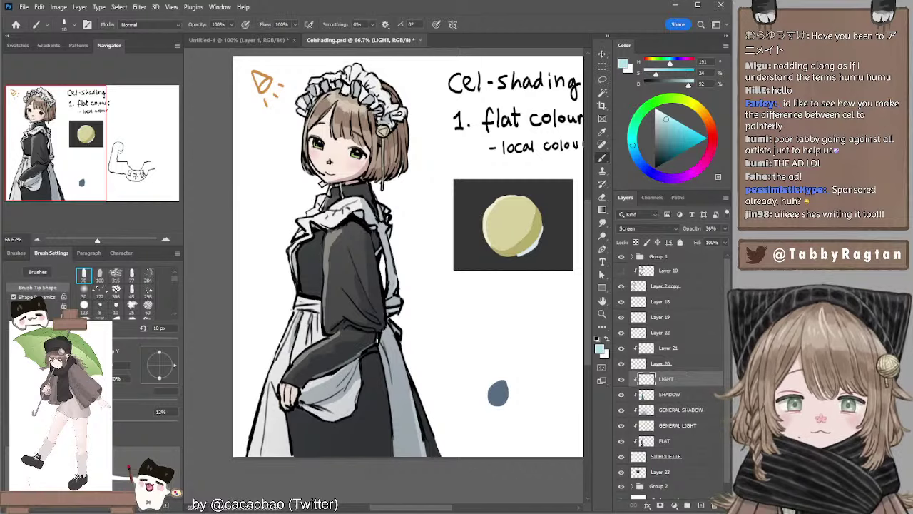
Continue the cyan rim light along the back edge of the upper sleeve on the LIGHT layer with 15 to 25 px brush sizes.
drag(418, 315, 435, 317)
key(bracketright)
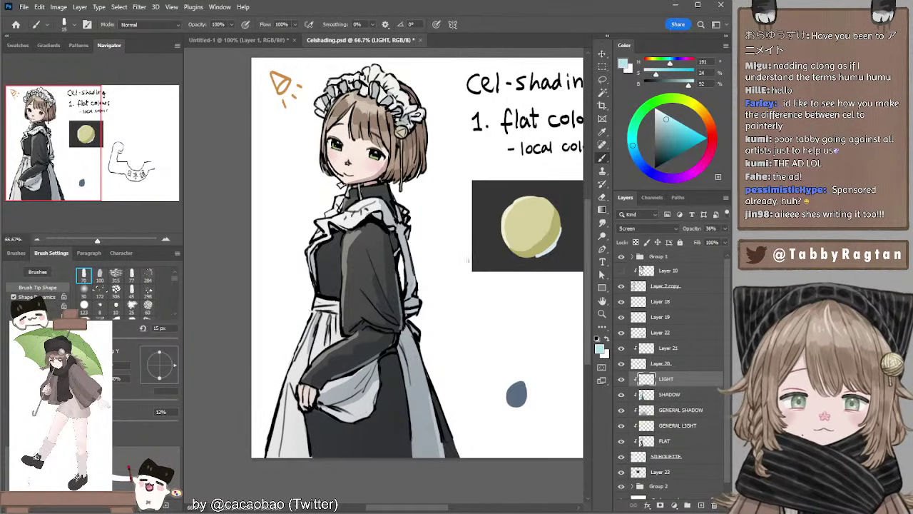
drag(426, 275, 426, 289)
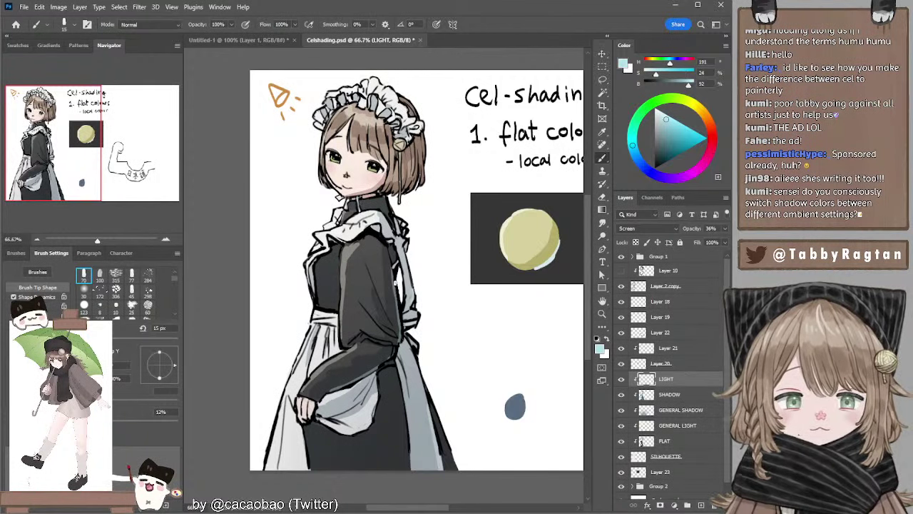
drag(444, 313, 440, 296)
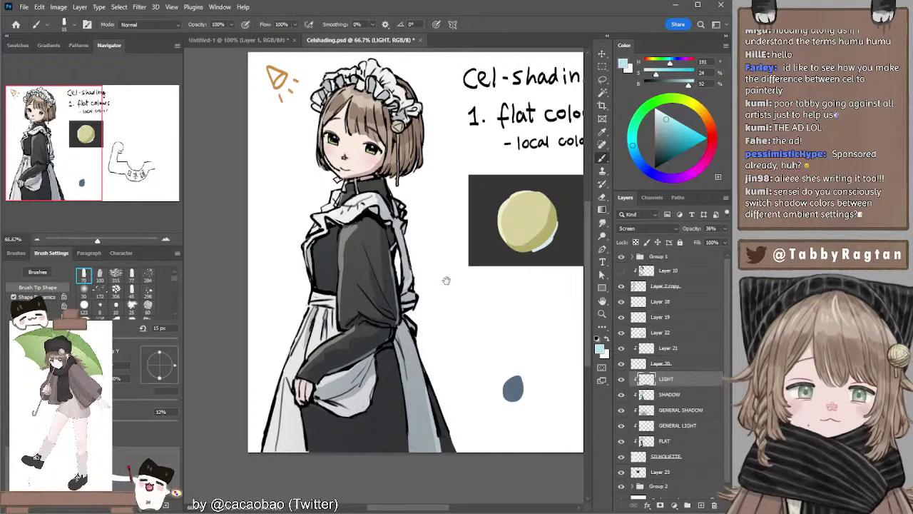
drag(445, 280, 445, 271)
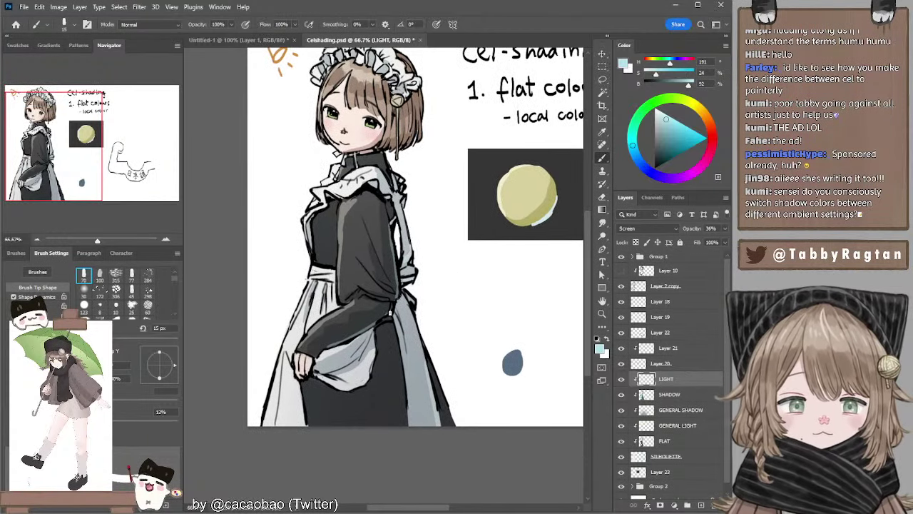
scroll(416, 256, up, 2)
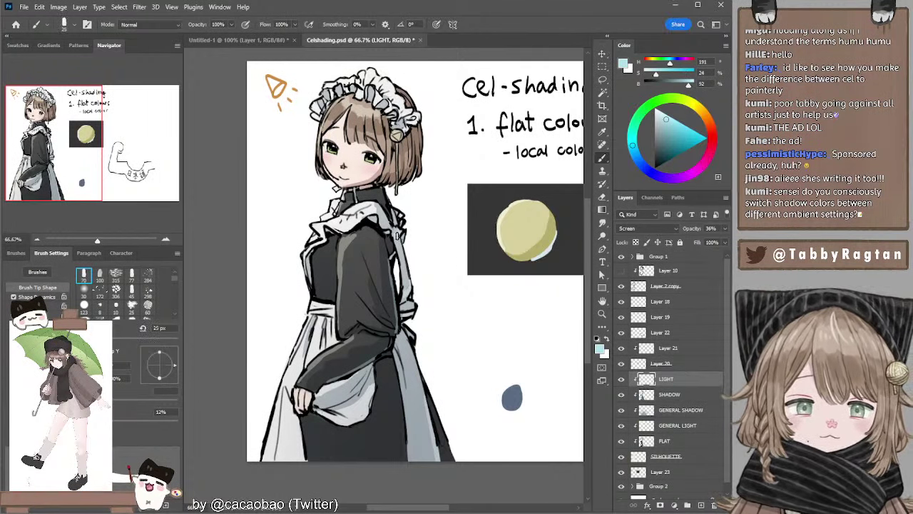
key(bracketright)
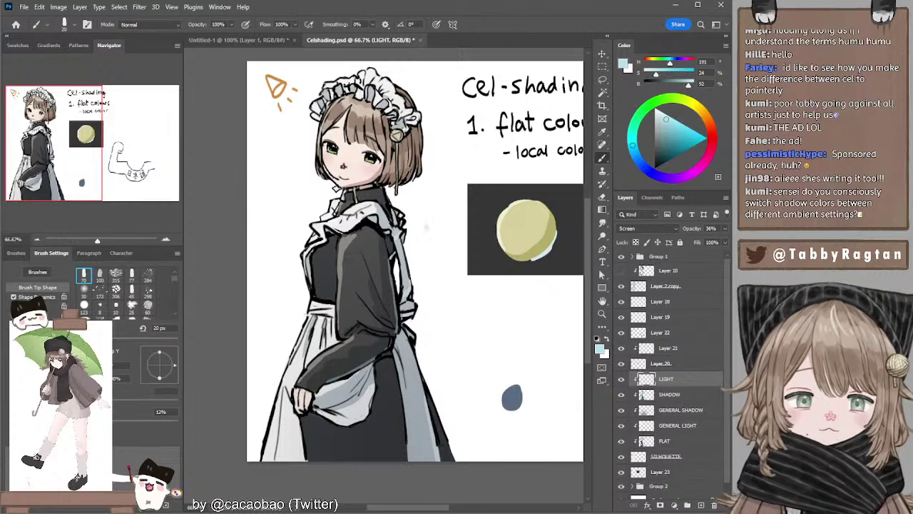
drag(455, 295, 446, 286)
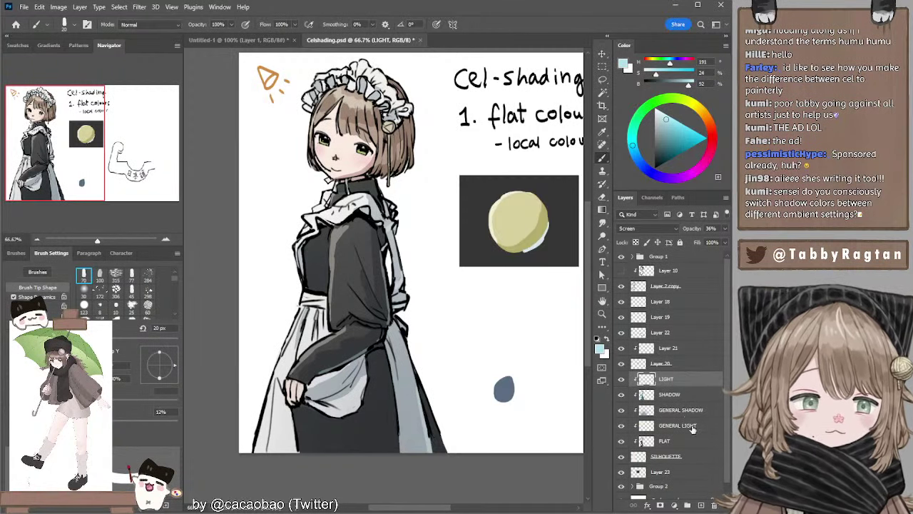
Create a new layer directly above the LIGHT layer and set the brush to 15 px.
click(701, 505)
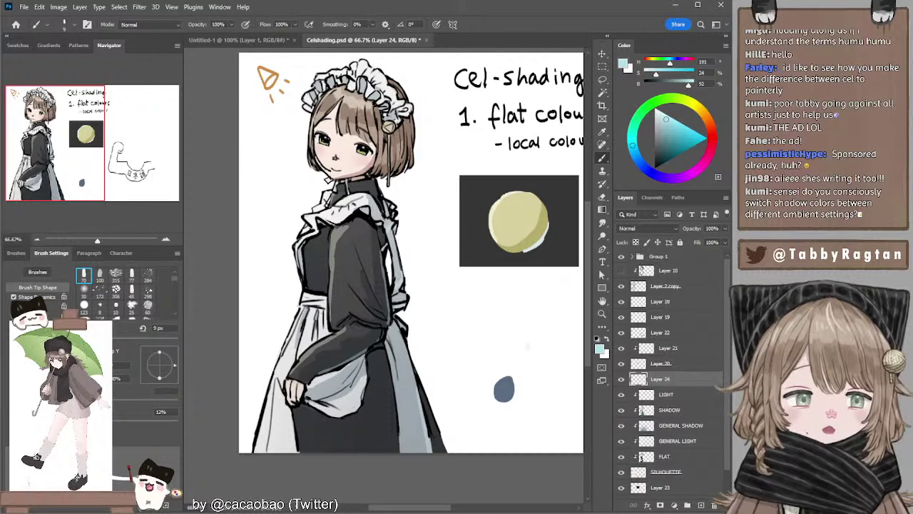
key(bracketright)
key(bracketright)
Try to draw a cyan light-direction arrow between the sample sphere's rectangle and the blue dot.
mouse_move(490, 331)
mouse_down()
mouse_move(520, 347)
mouse_move(489, 330)
mouse_move(501, 349)
mouse_move(501, 341)
mouse_up()
key(ctrl+z)
key(ctrl+z)
mouse_move(516, 339)
mouse_down()
mouse_move(497, 340)
mouse_move(508, 354)
mouse_up()
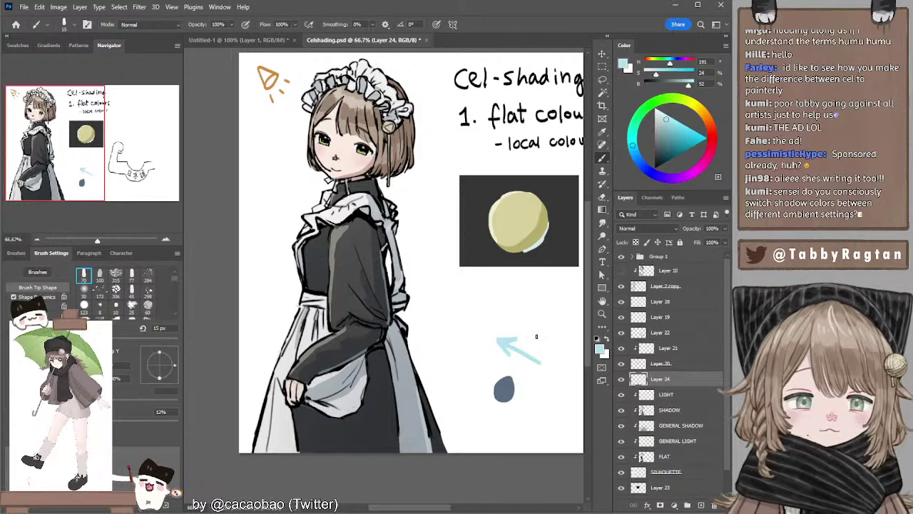
key(ctrl+z)
key(ctrl+z)
key(ctrl+z)
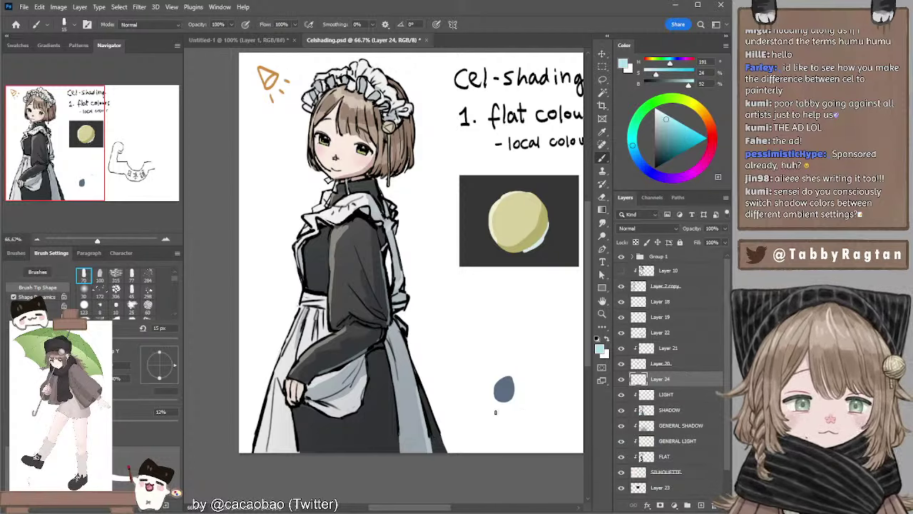
Draw two joined pale cyan arrows pointing up towards the maid below the blue dot, and make LIGHT the active layer again.
drag(530, 428, 484, 404)
mouse_move(485, 404)
mouse_down()
mouse_move(491, 419)
mouse_move(500, 404)
mouse_up()
drag(516, 441, 479, 422)
mouse_move(479, 423)
mouse_down()
mouse_move(477, 431)
mouse_move(505, 412)
mouse_up()
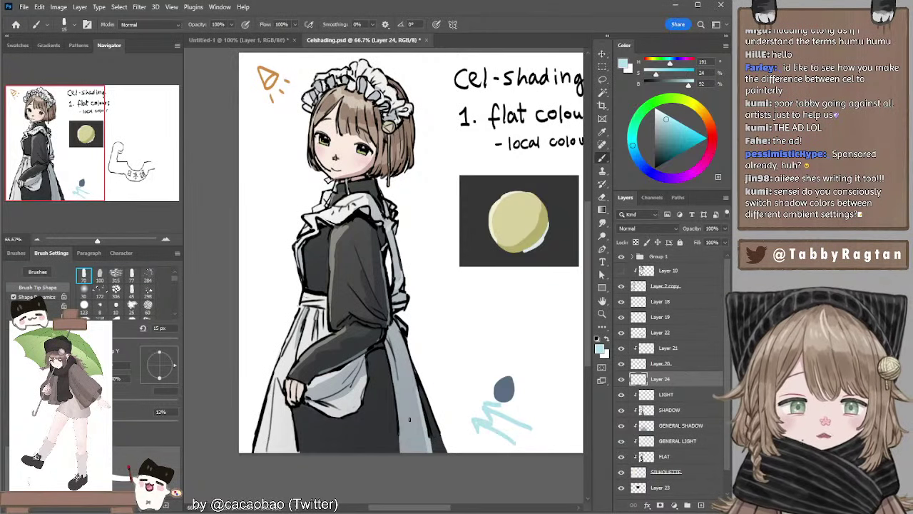
key(alt+bracketleft)
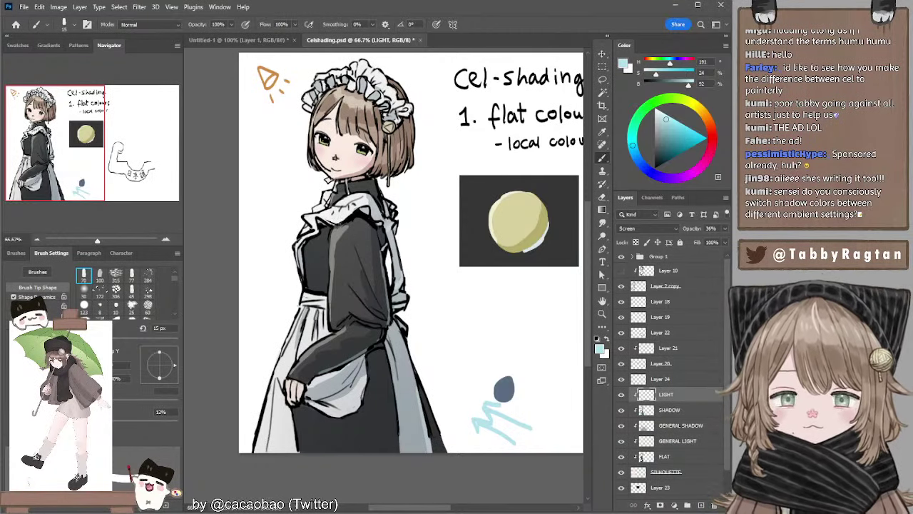
mouse_move(341, 208)
mouse_down()
mouse_move(342, 233)
mouse_move(324, 216)
mouse_up()
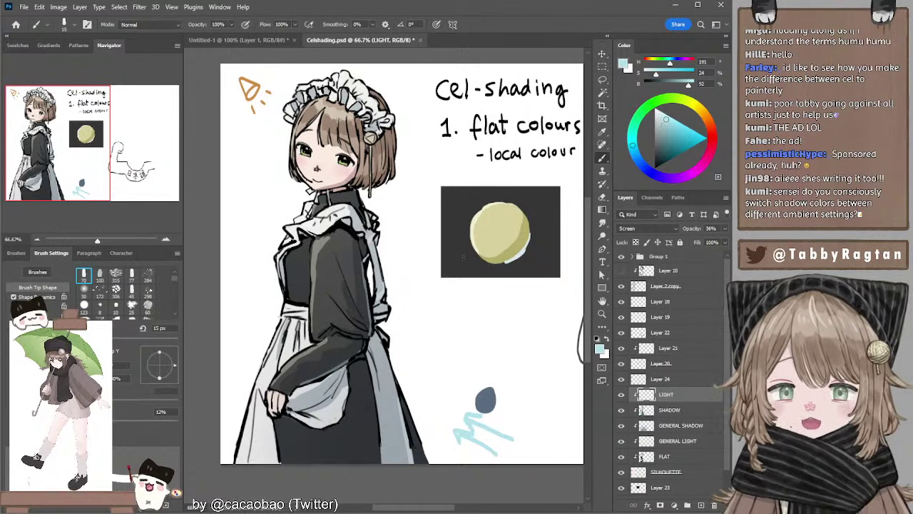
drag(402, 249, 408, 244)
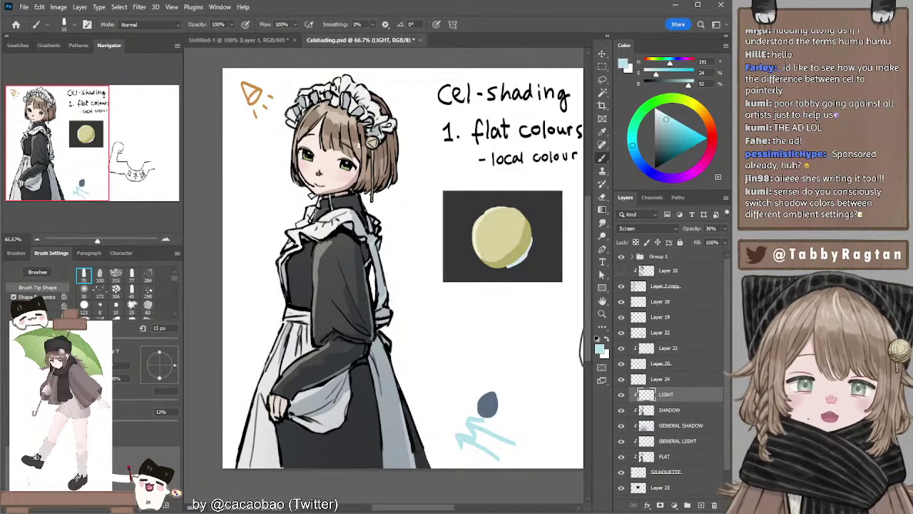
mouse_move(451, 281)
mouse_down()
mouse_move(432, 265)
mouse_move(430, 275)
mouse_up()
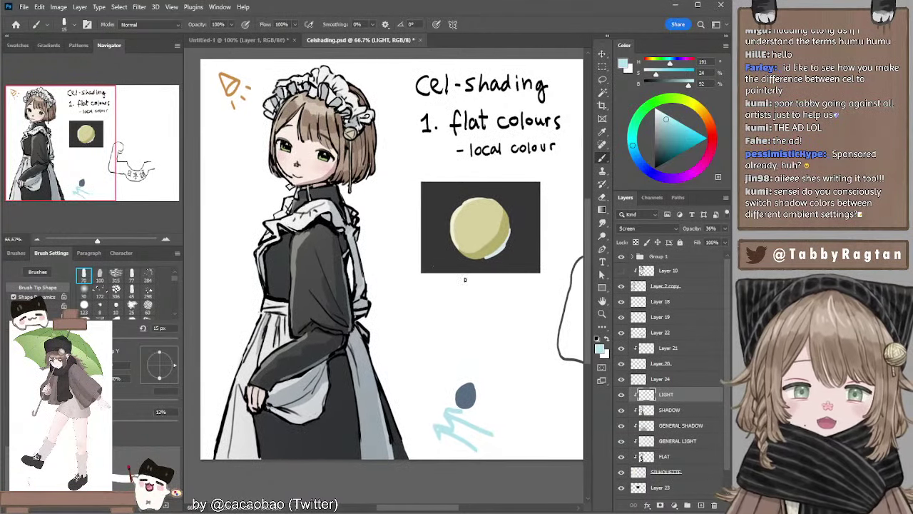
drag(489, 272, 421, 256)
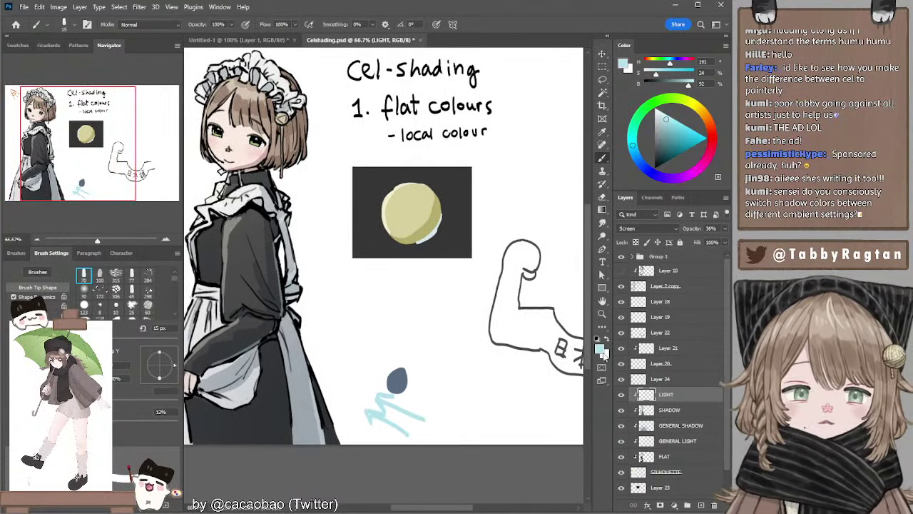
drag(405, 290, 470, 316)
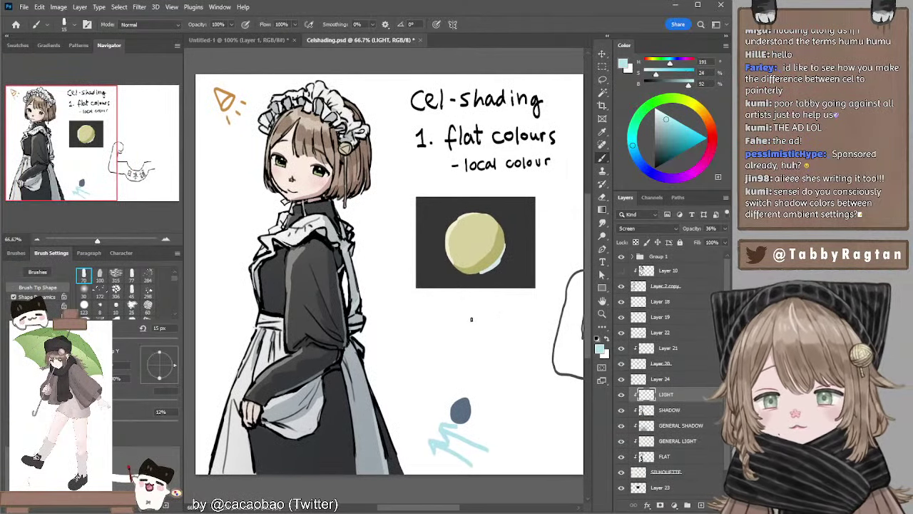
mouse_move(479, 313)
mouse_down()
mouse_move(467, 307)
mouse_move(484, 313)
mouse_up()
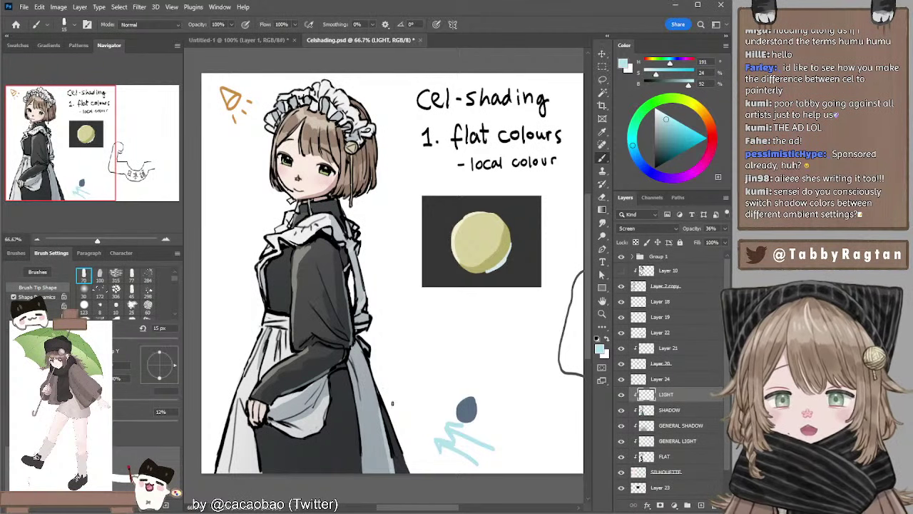
mouse_move(387, 279)
mouse_down()
mouse_move(400, 288)
mouse_move(398, 280)
mouse_up()
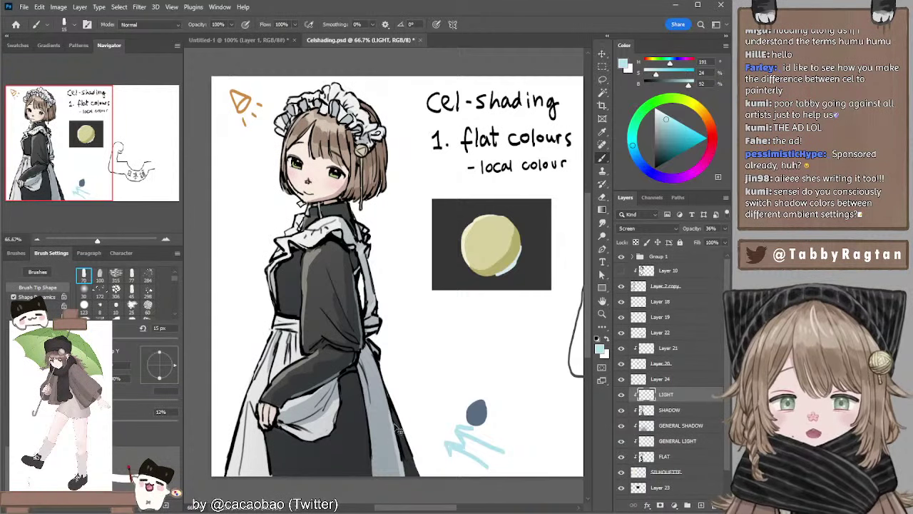
mouse_move(391, 336)
mouse_down()
mouse_move(400, 361)
mouse_move(396, 337)
mouse_up()
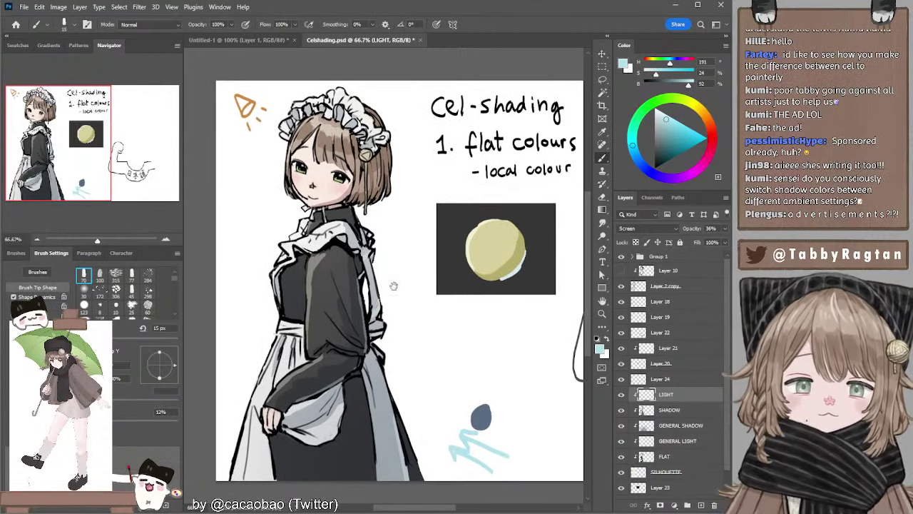
mouse_move(395, 286)
mouse_down()
mouse_move(397, 279)
mouse_move(398, 288)
mouse_up()
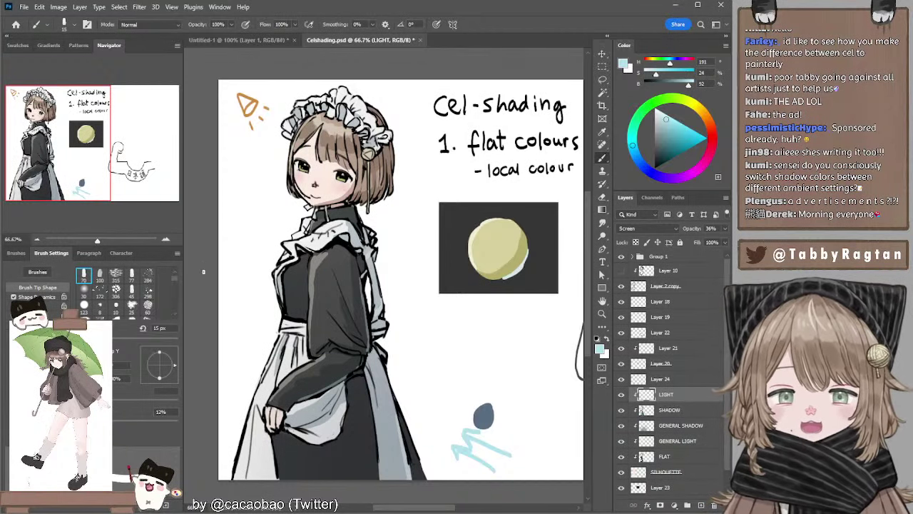
drag(383, 282, 428, 284)
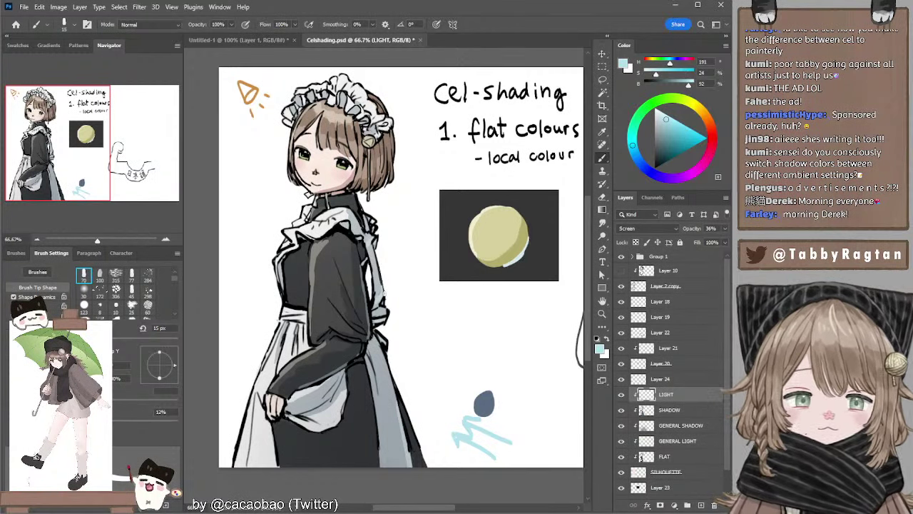
key(z)
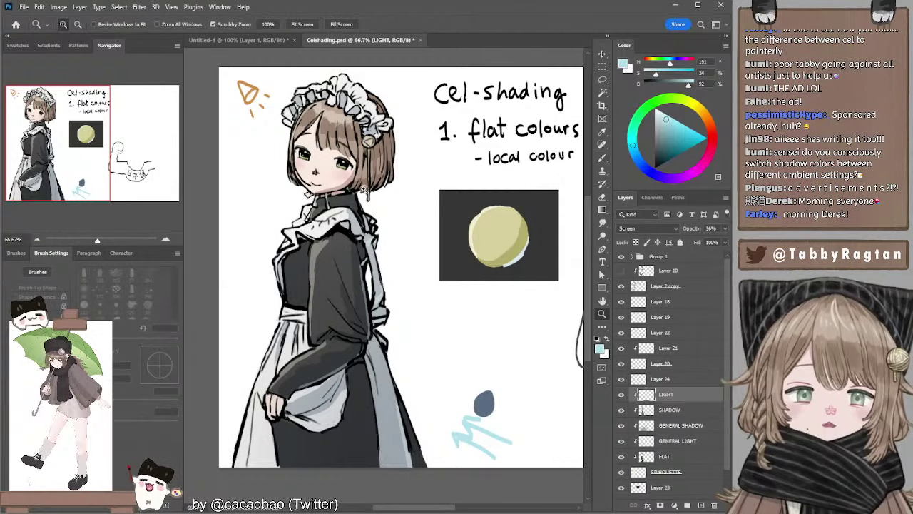
click(369, 191)
key(b)
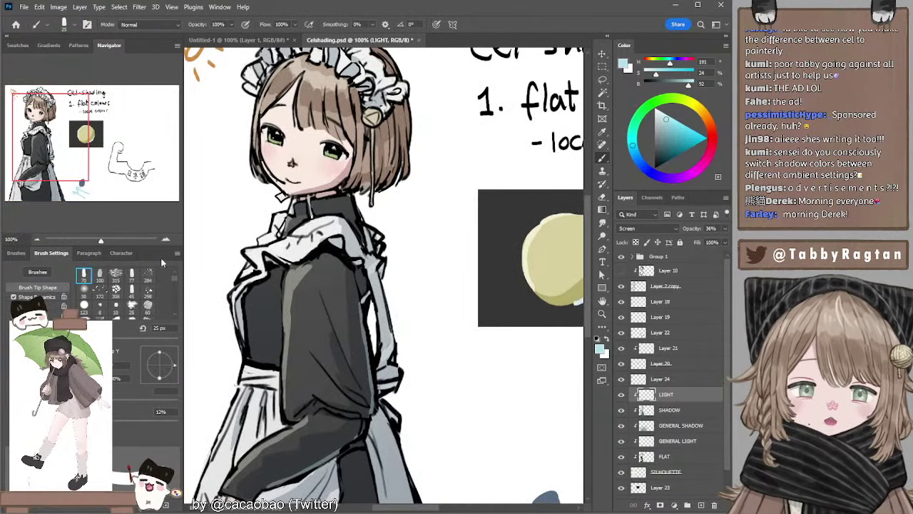
click(39, 238)
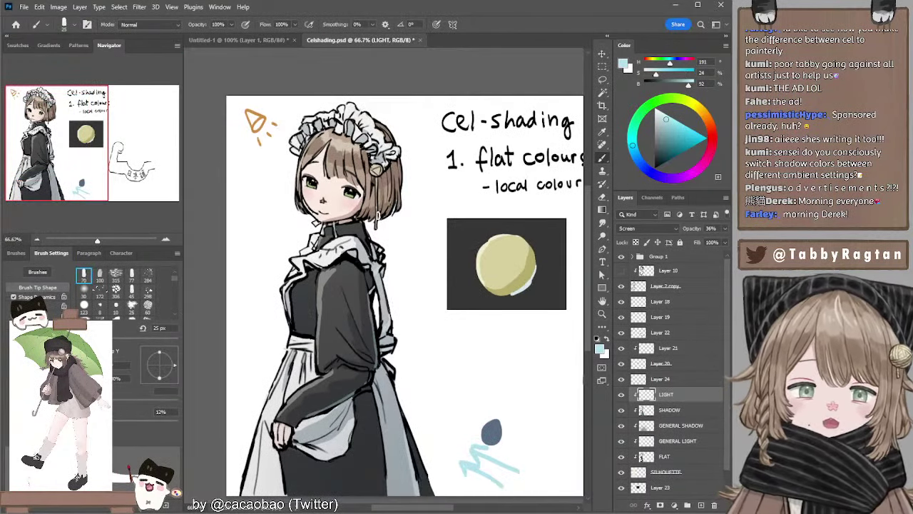
key(bracketleft)
key(bracketleft)
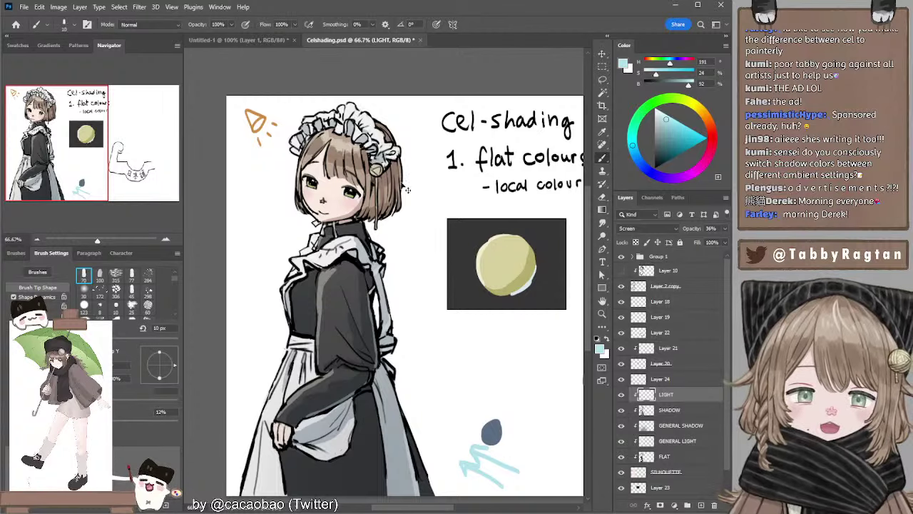
key(bracketright)
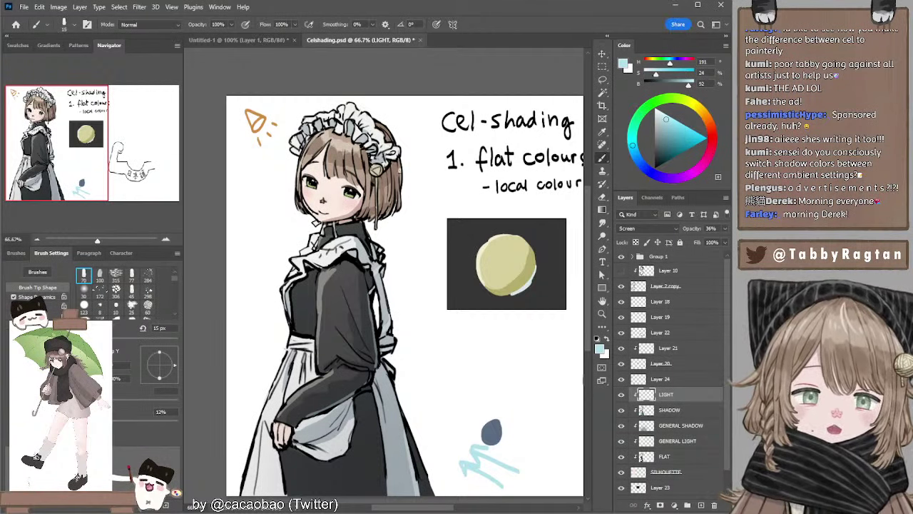
key(bracketleft)
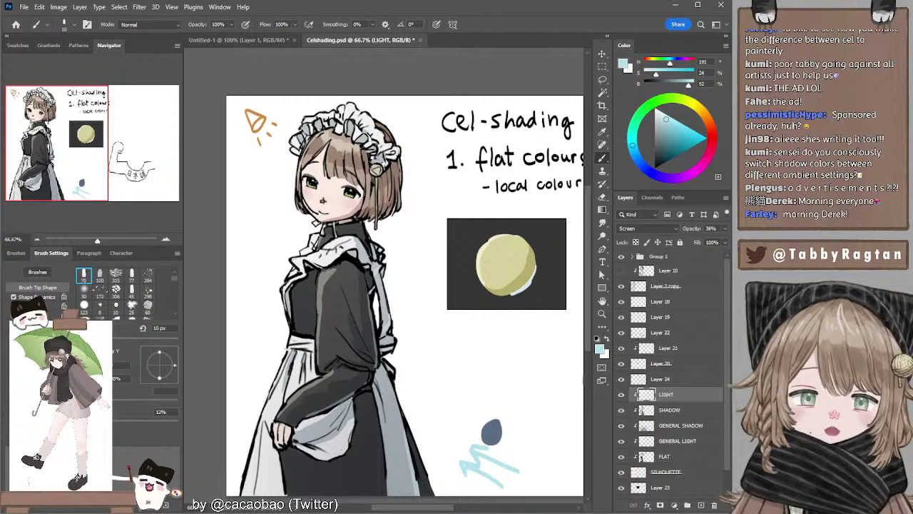
drag(426, 267, 421, 234)
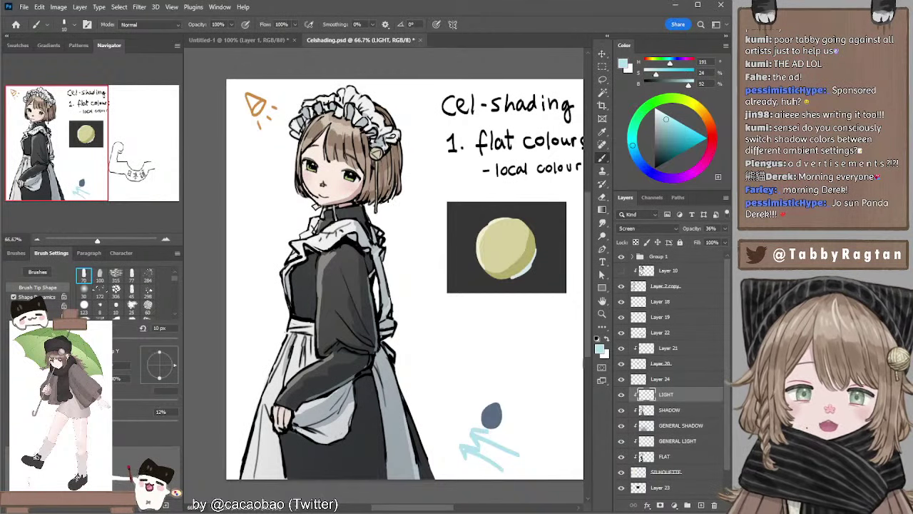
mouse_move(441, 268)
mouse_down()
mouse_move(441, 277)
mouse_move(427, 254)
mouse_up()
key(])
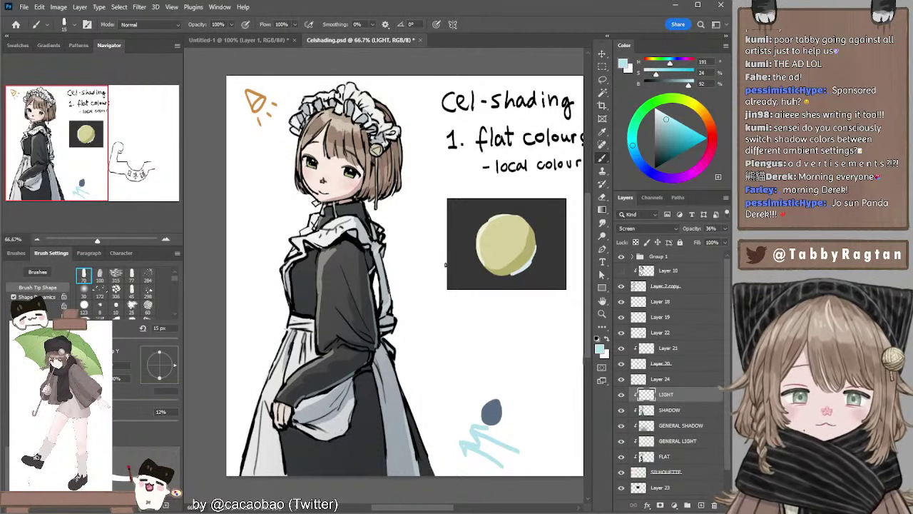
drag(454, 321, 455, 316)
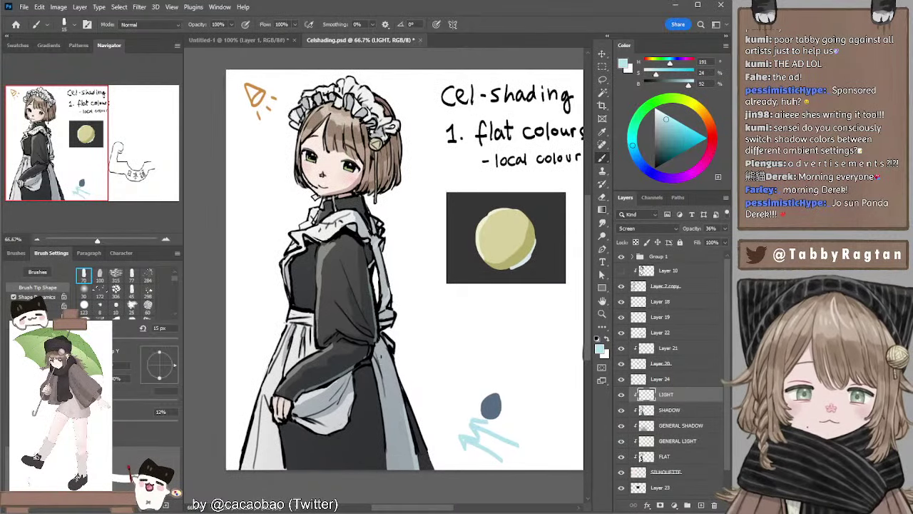
key(bracketleft)
key(bracketright)
key(bracketright)
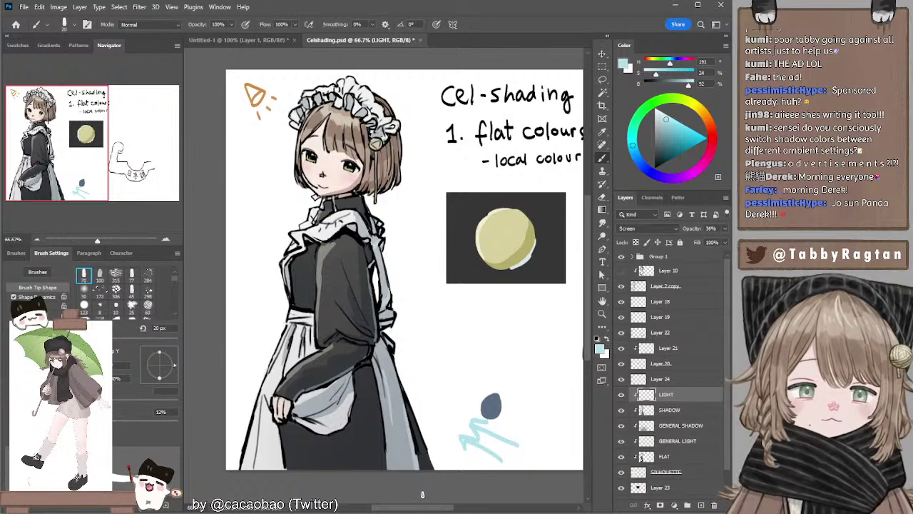
key(r)
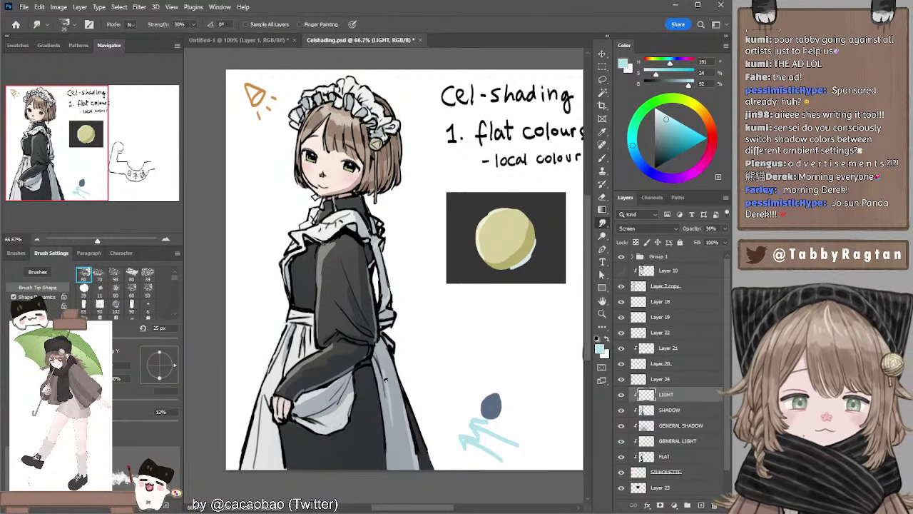
key(b)
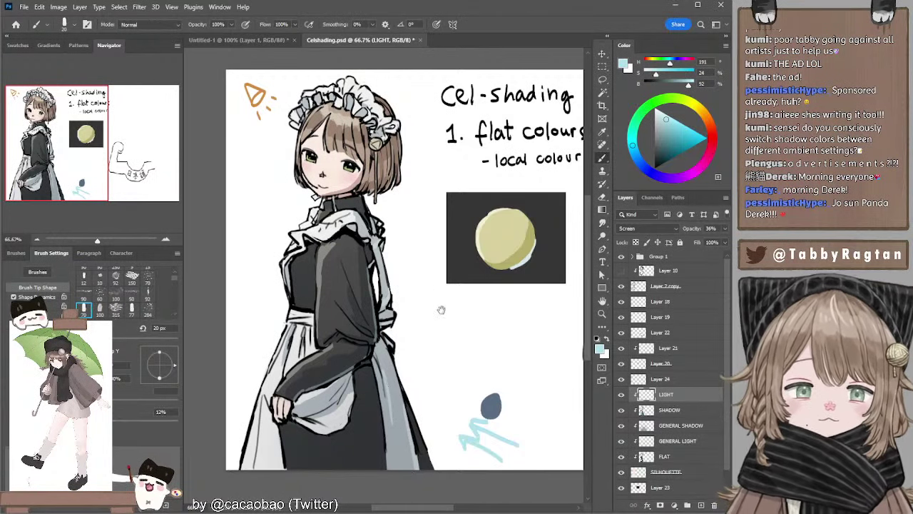
drag(451, 333, 455, 339)
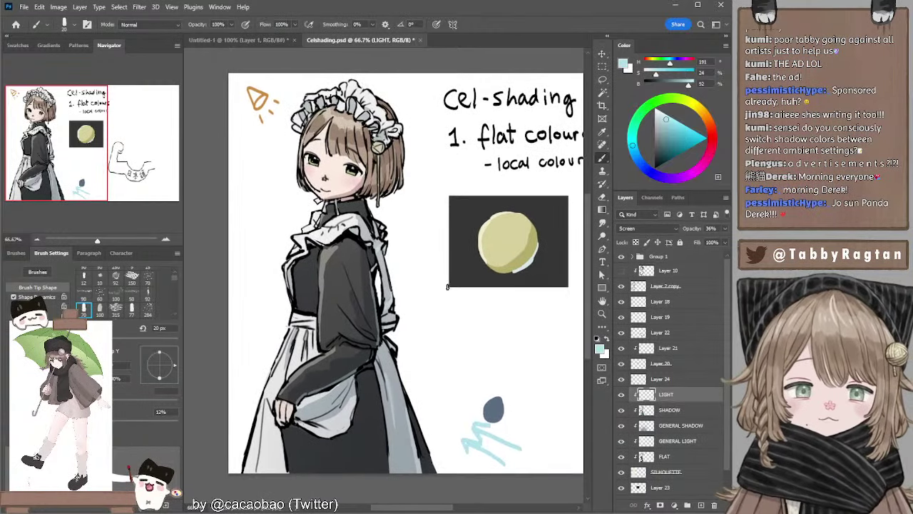
Add a layer directly above the SHADOW layer, set its blend mode to Multiply and name it CORE SHADOW.
click(663, 412)
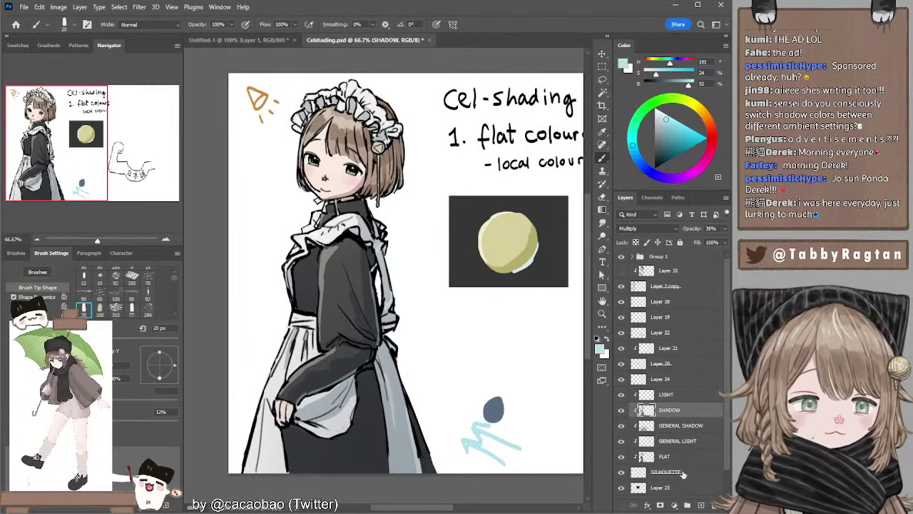
click(700, 505)
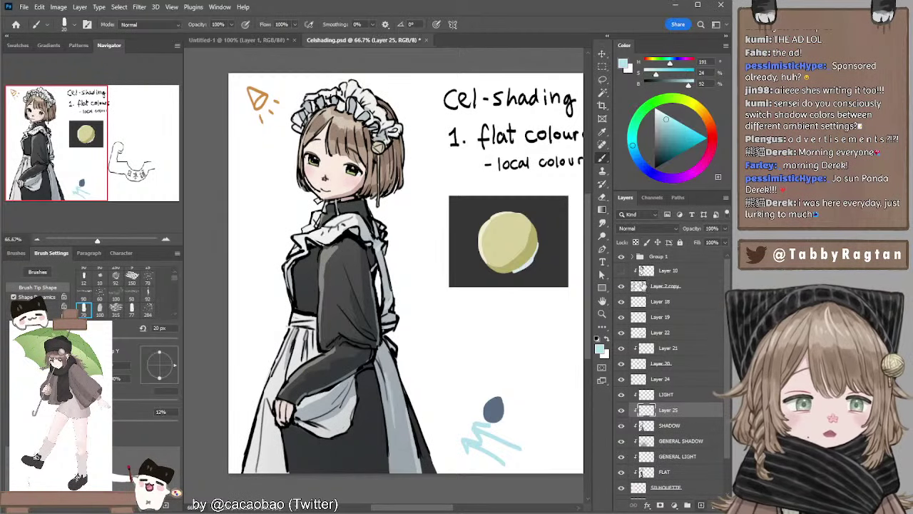
click(651, 225)
click(637, 270)
alt+click(636, 270)
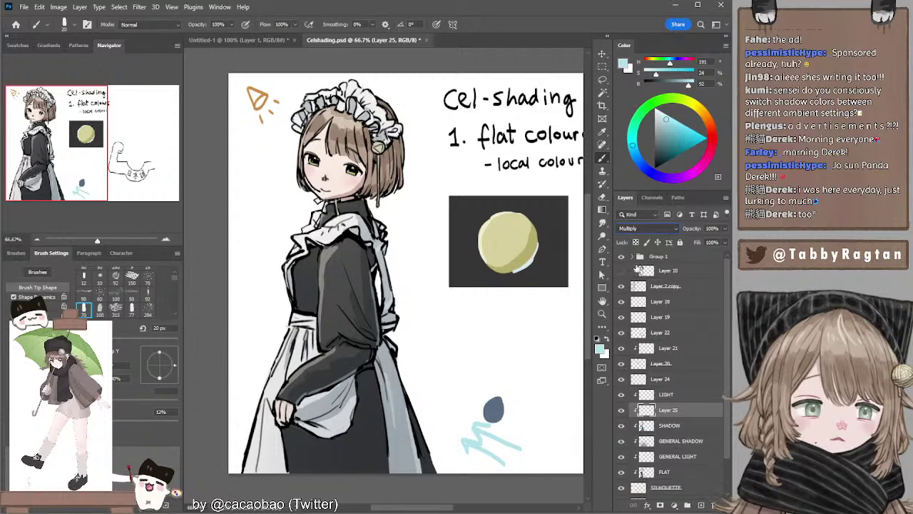
double_click(668, 411)
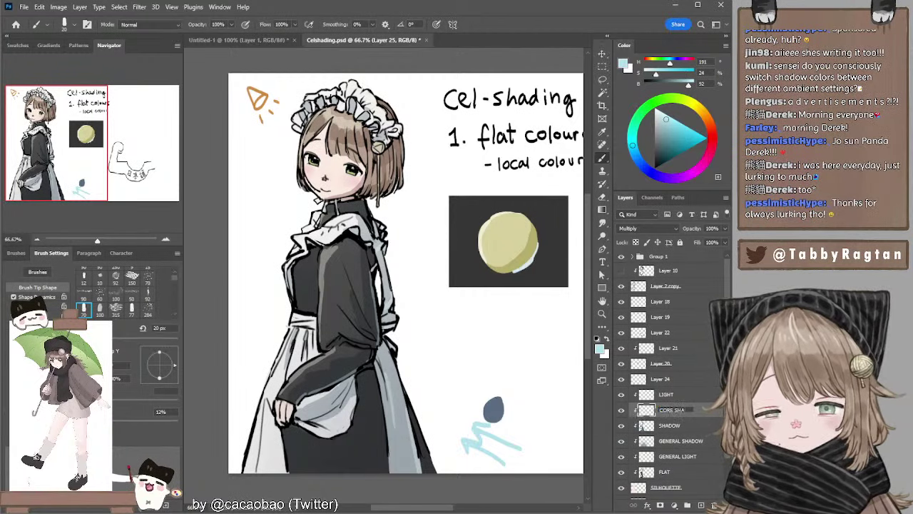
key(Return)
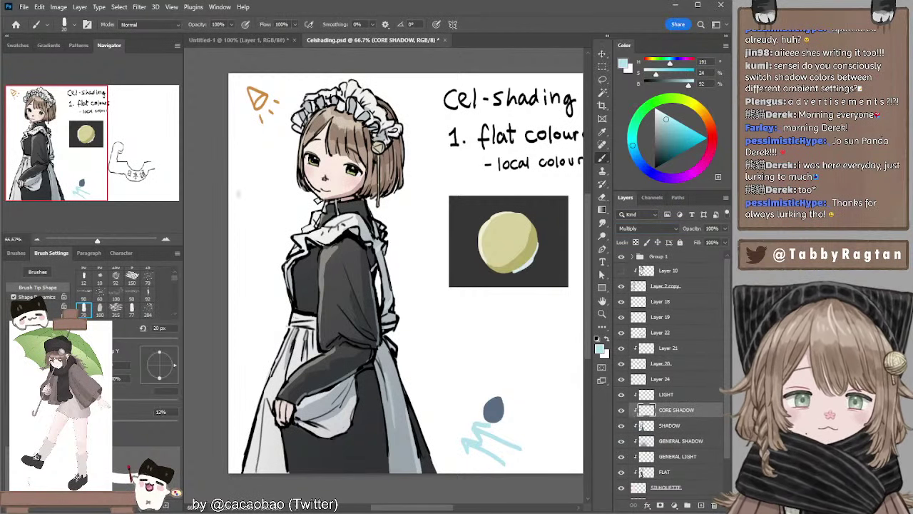
Sample the pinkish skin shadow at the maid's jaw, set the CORE SHADOW layer's opacity to 30% and the brush size to 9 px.
click(165, 239)
drag(357, 148, 397, 246)
alt+click(389, 241)
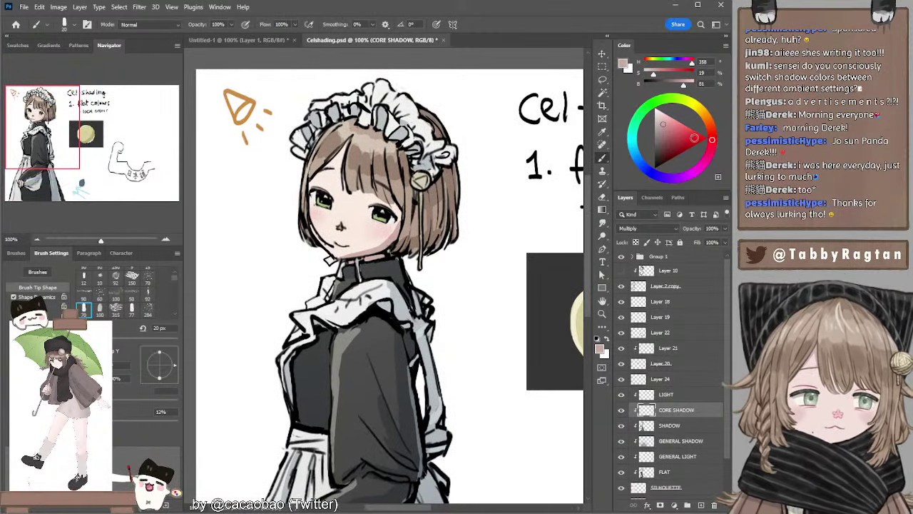
key(3)
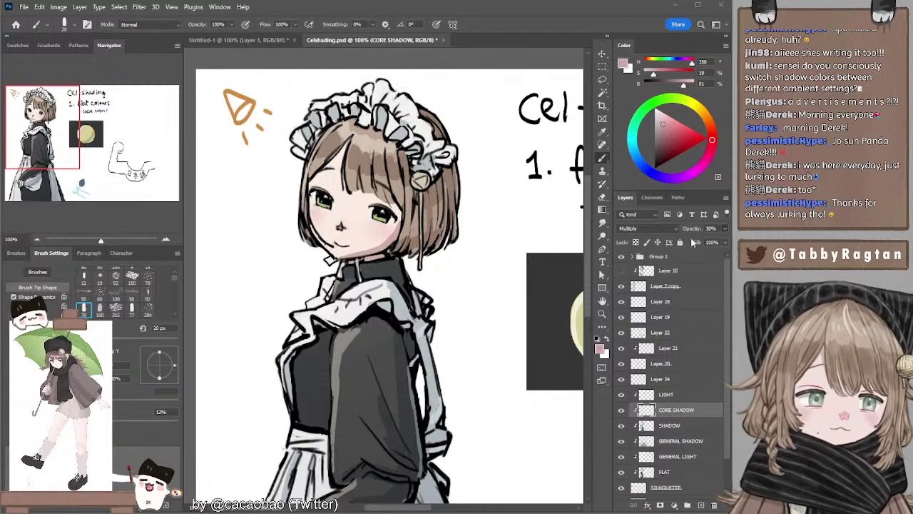
drag(696, 243, 694, 243)
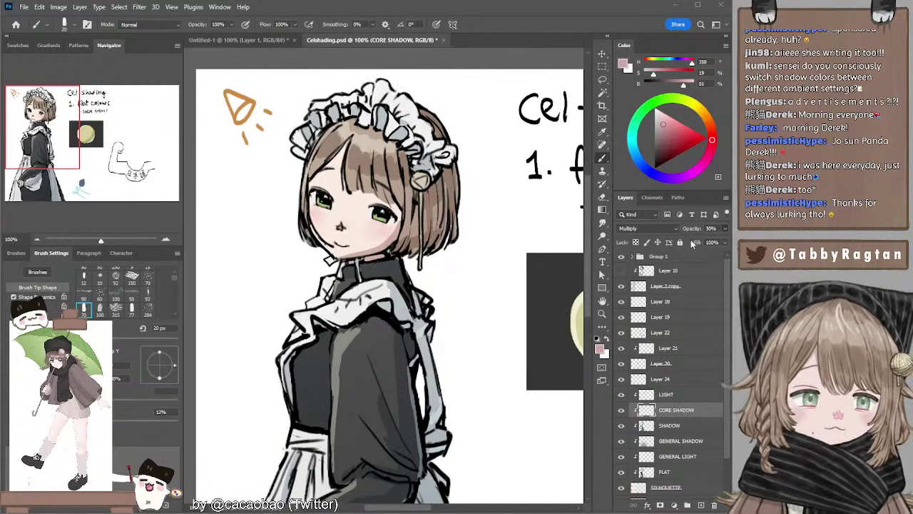
key([)
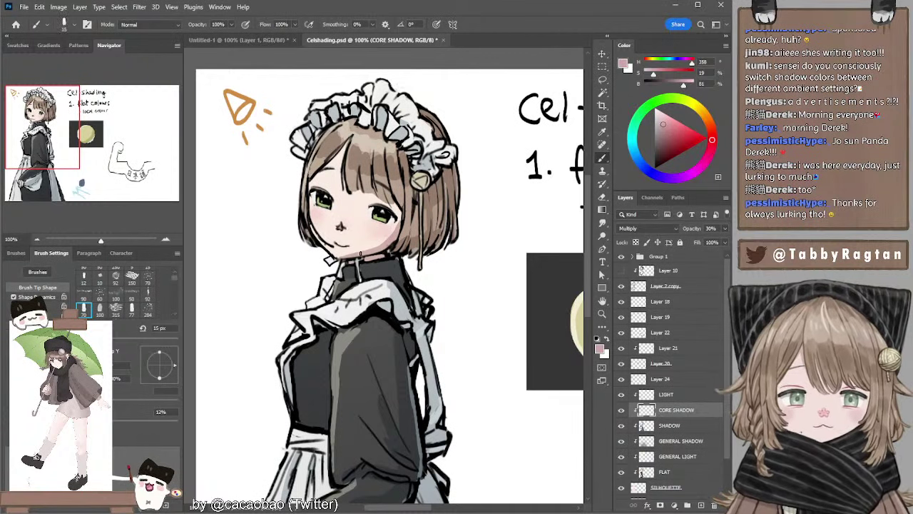
key(bracketleft)
key(bracketleft)
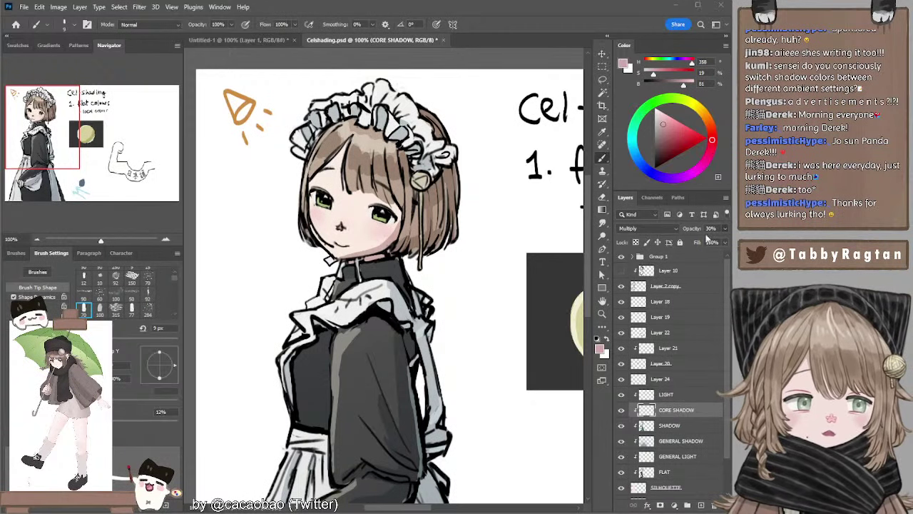
Shift the colour to a stronger pink with hue 350, saturation 35 and brightness 88, and refine the face's core shadow with an 8 px brush.
click(671, 124)
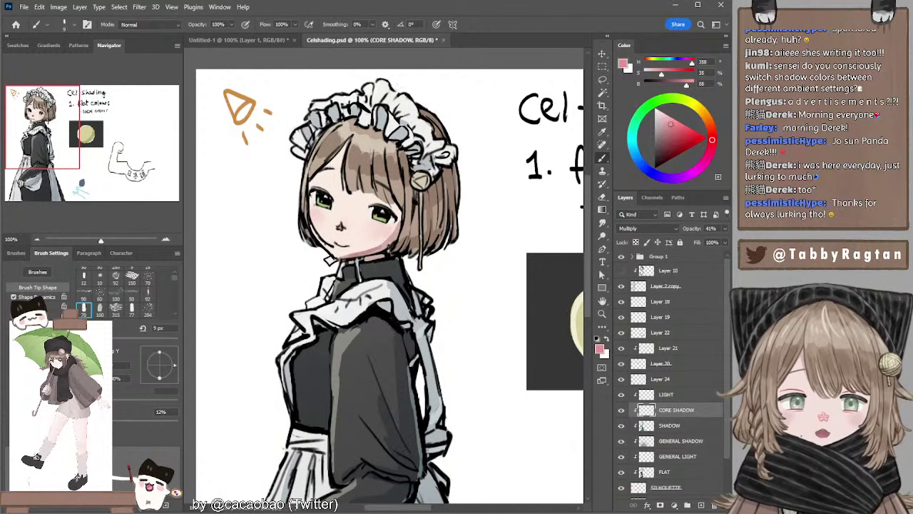
drag(712, 140, 711, 145)
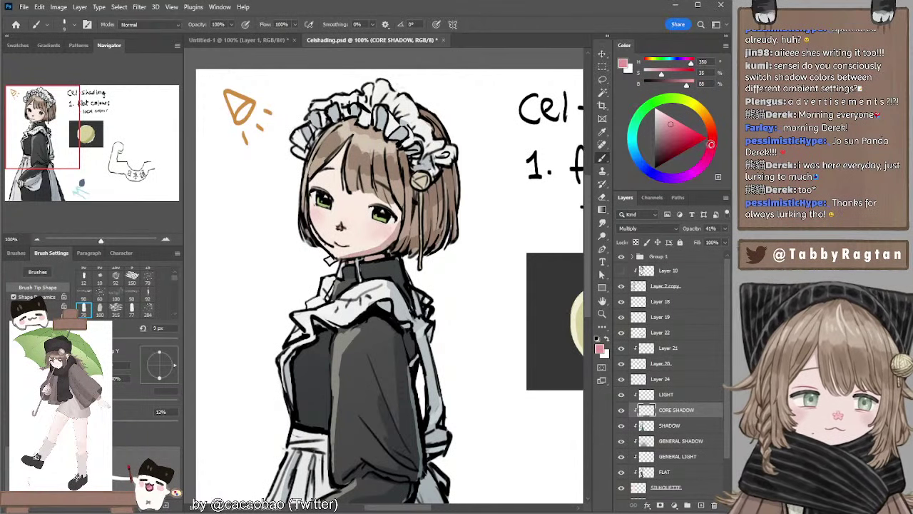
key([)
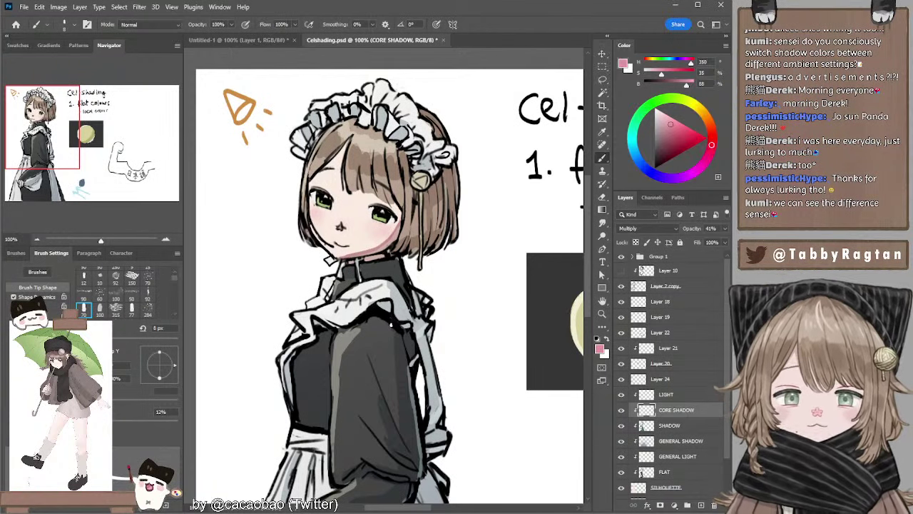
drag(413, 300, 413, 291)
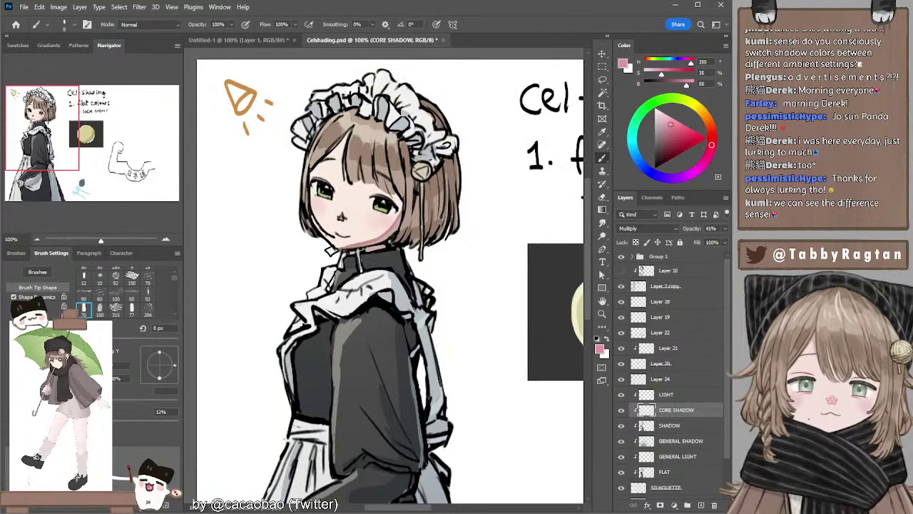
Compare the maid with and without the CORE SHADOW layer by toggling its visibility, leaving the layer shown.
click(37, 239)
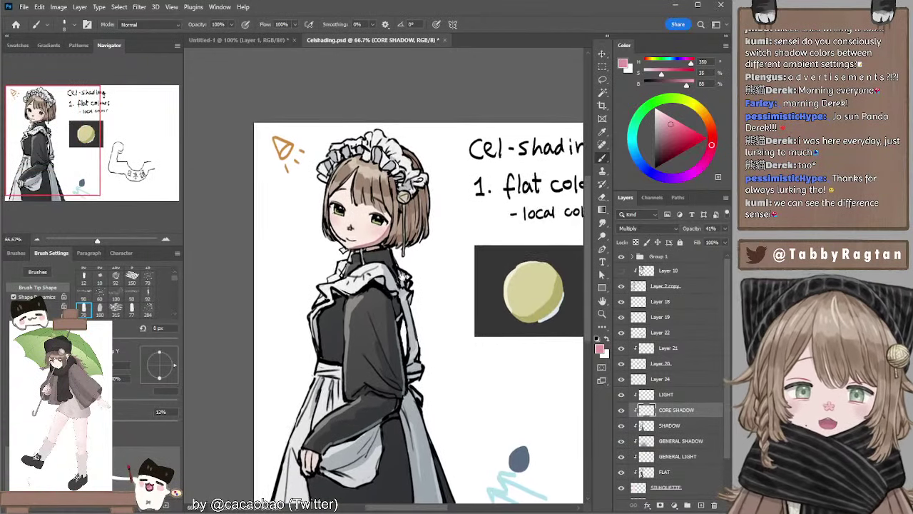
key(e)
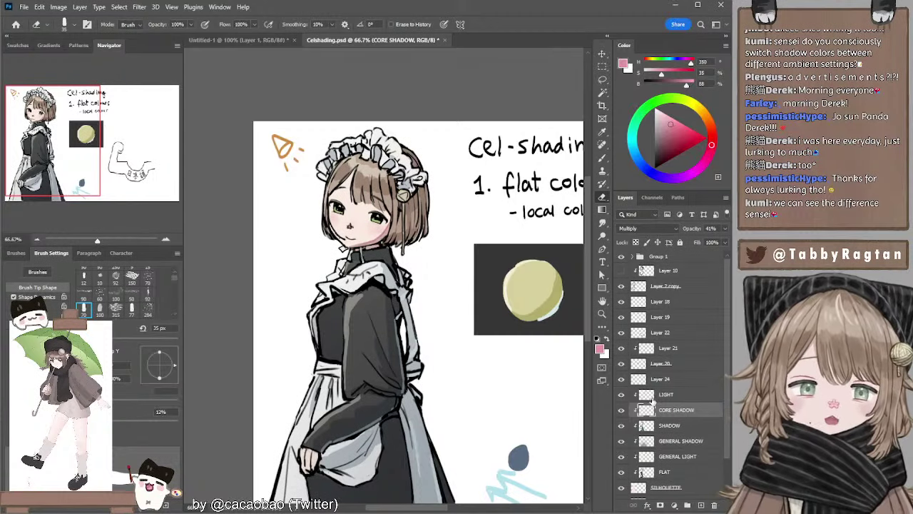
click(620, 410)
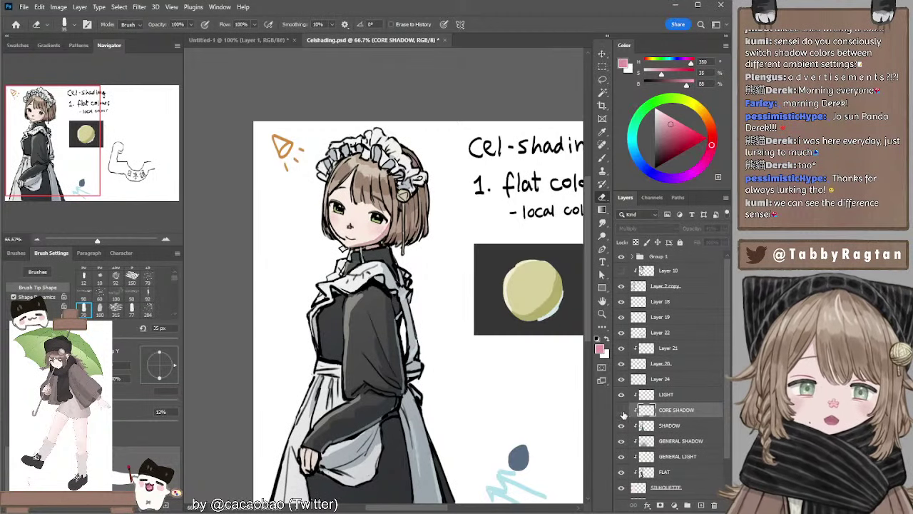
click(621, 410)
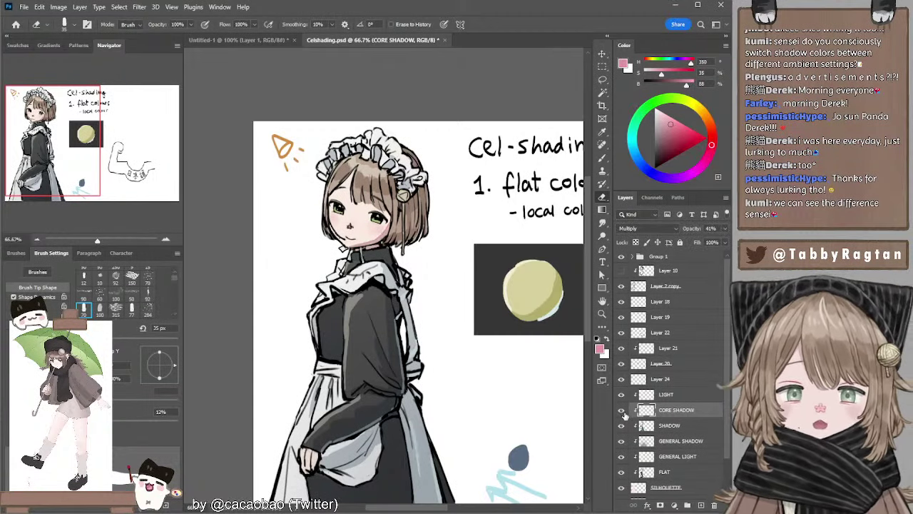
click(623, 413)
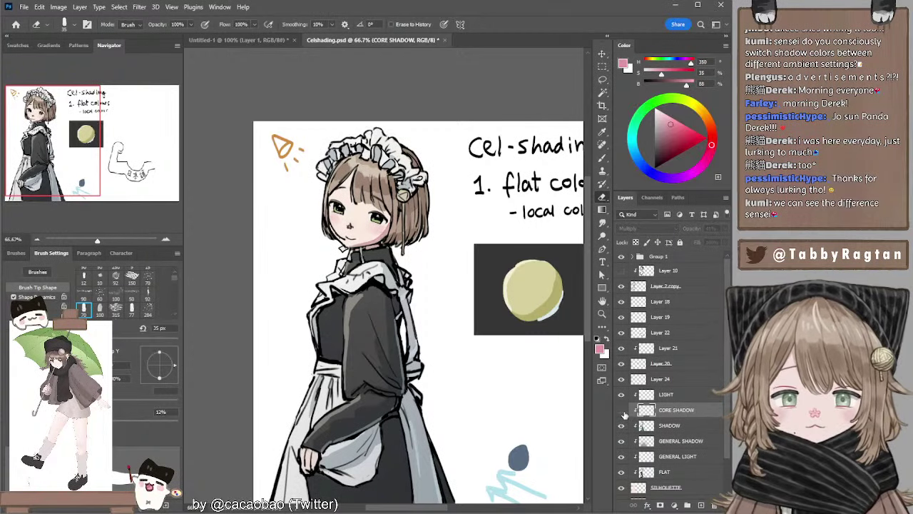
click(624, 413)
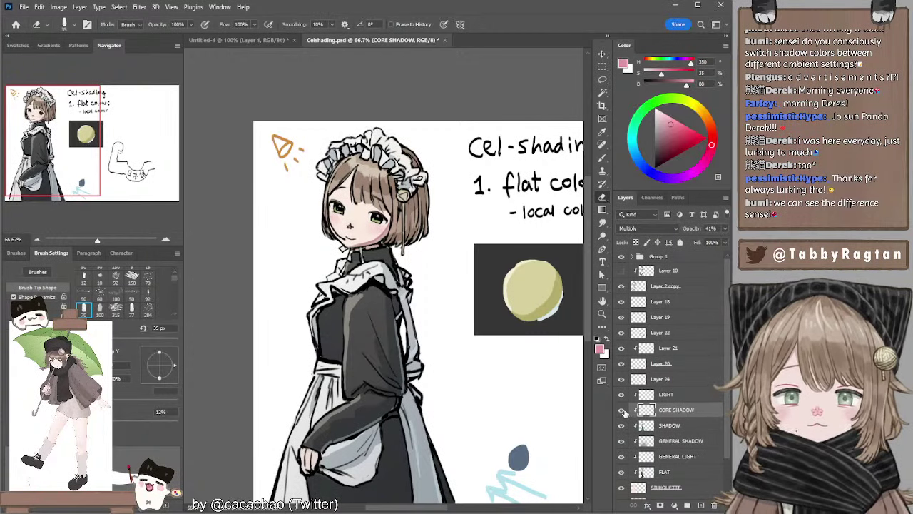
Change the brush colour to a greyish blue with hue 201, saturation 25 and brightness 49.
key(b)
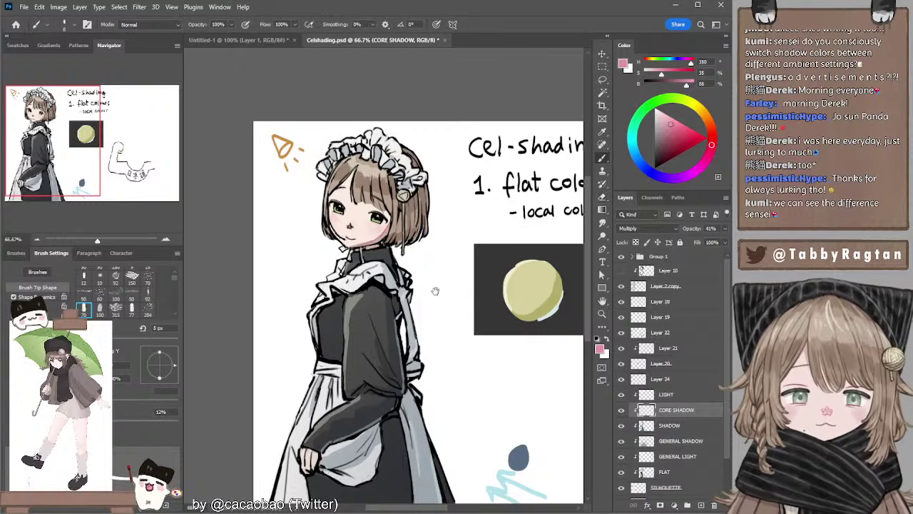
mouse_move(434, 292)
mouse_down()
mouse_move(434, 249)
mouse_move(455, 249)
mouse_move(456, 264)
mouse_up()
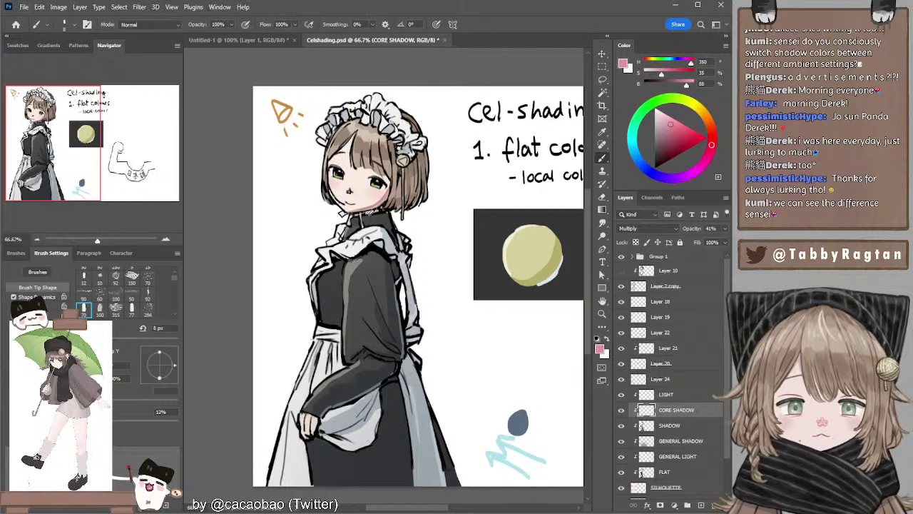
key(bracketright)
key(bracketright)
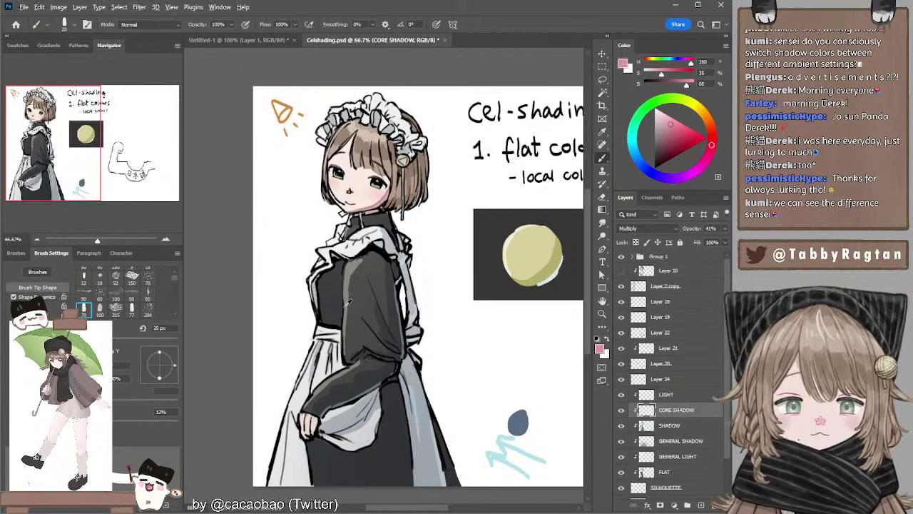
click(661, 142)
click(634, 152)
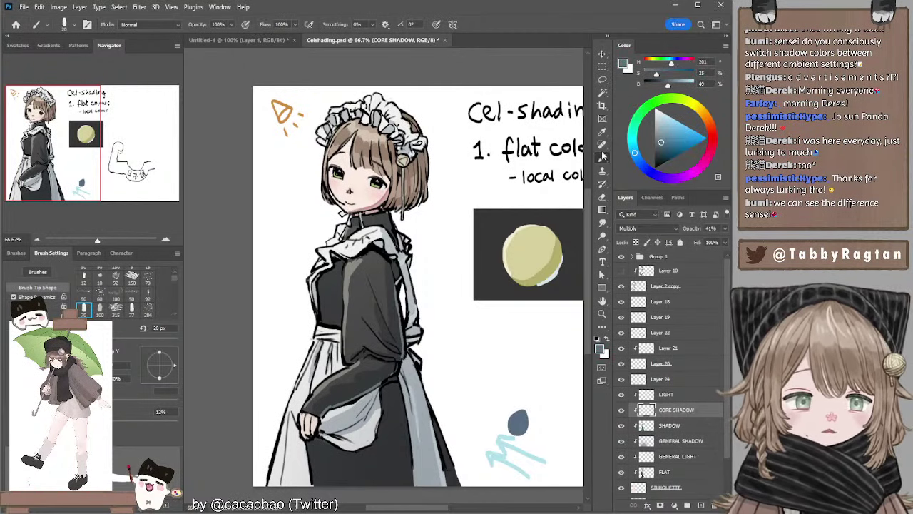
Paint the core shadow on the maid's black upper sleeve, reducing the brush from 35 px to 15 px.
key(bracketright)
key(bracketright)
key(bracketright)
key(bracketright)
drag(399, 264, 394, 248)
key(bracketleft)
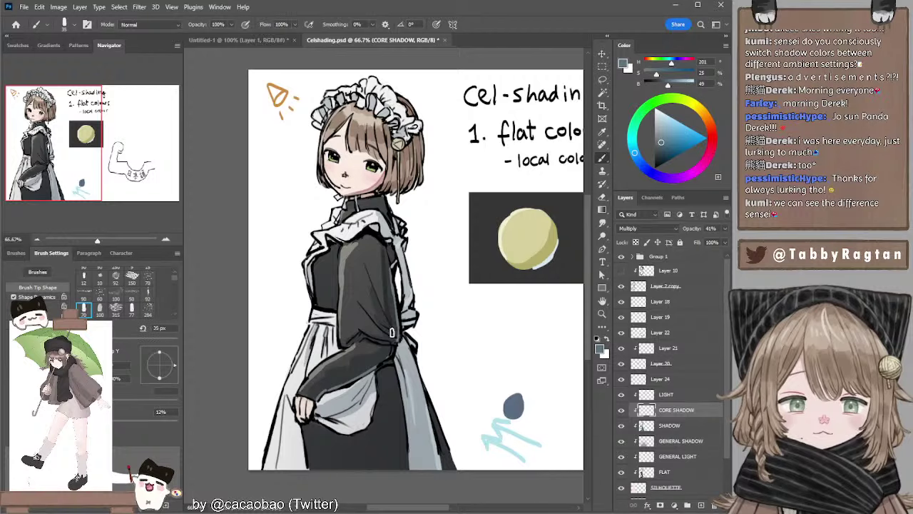
key(bracketleft)
key(bracketleft)
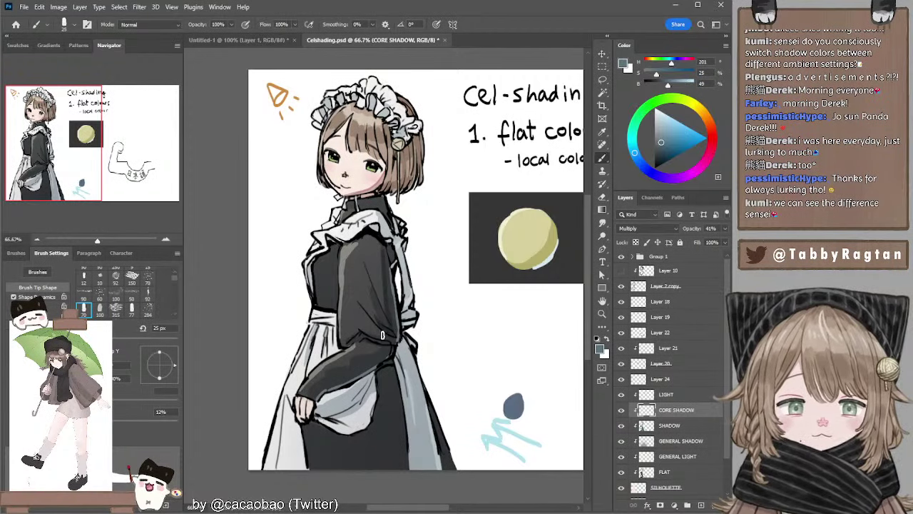
key(bracketleft)
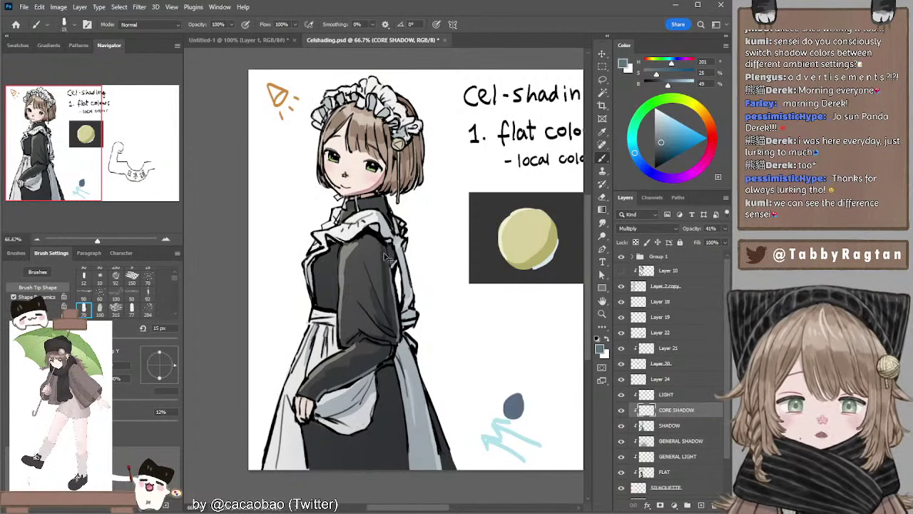
Paint the core shadow along the black forearm sleeve with a 20 px brush and soften it with the Smudge tool.
scroll(419, 334, down, 2)
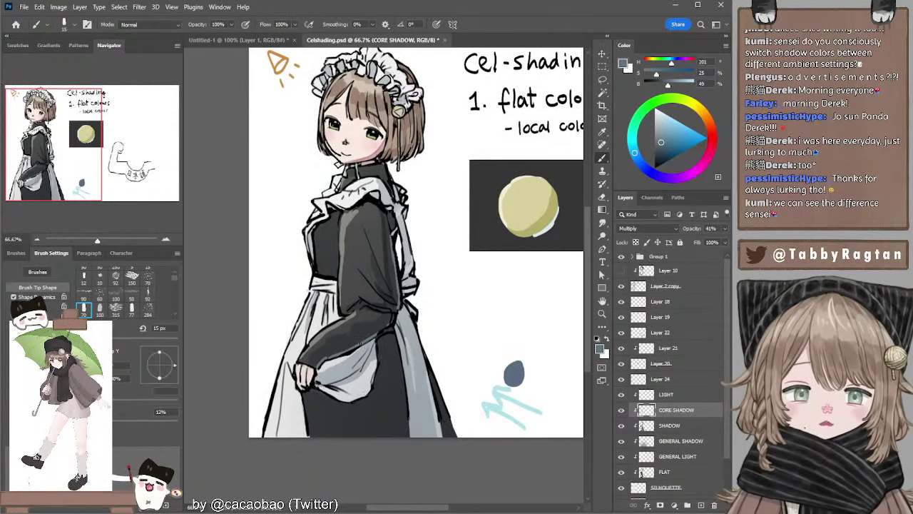
key(bracketleft)
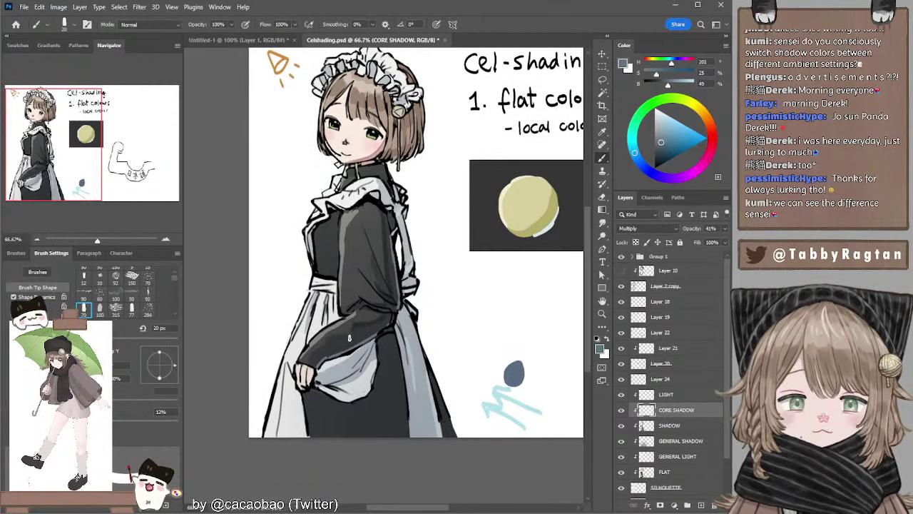
mouse_move(352, 335)
mouse_down()
mouse_move(327, 340)
mouse_move(314, 360)
mouse_move(331, 351)
mouse_up()
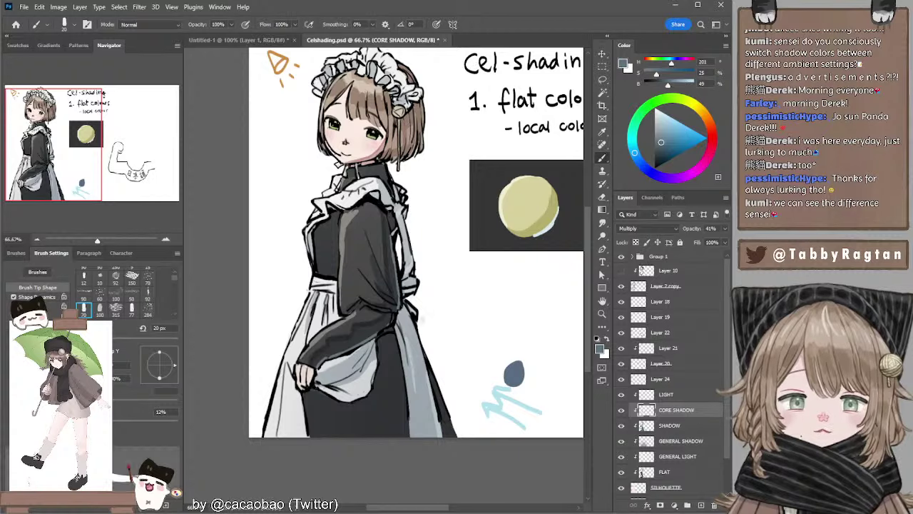
key(r)
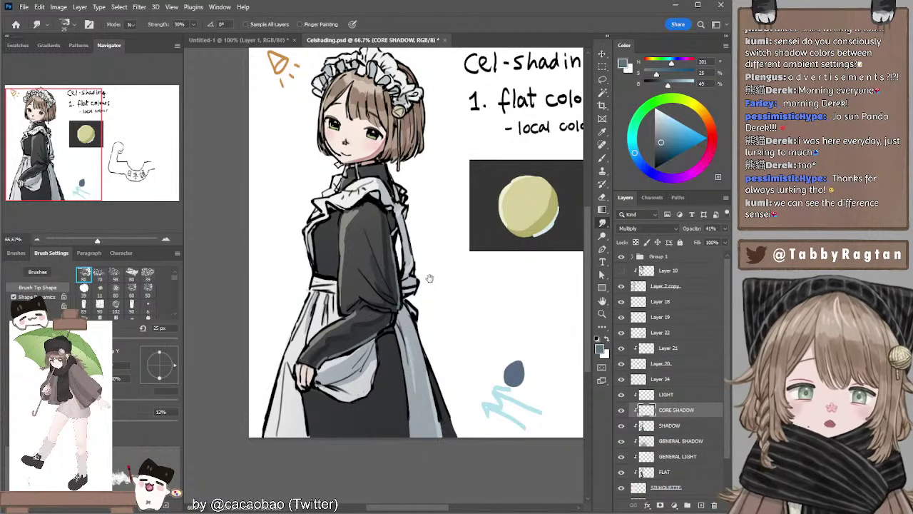
drag(429, 278, 431, 287)
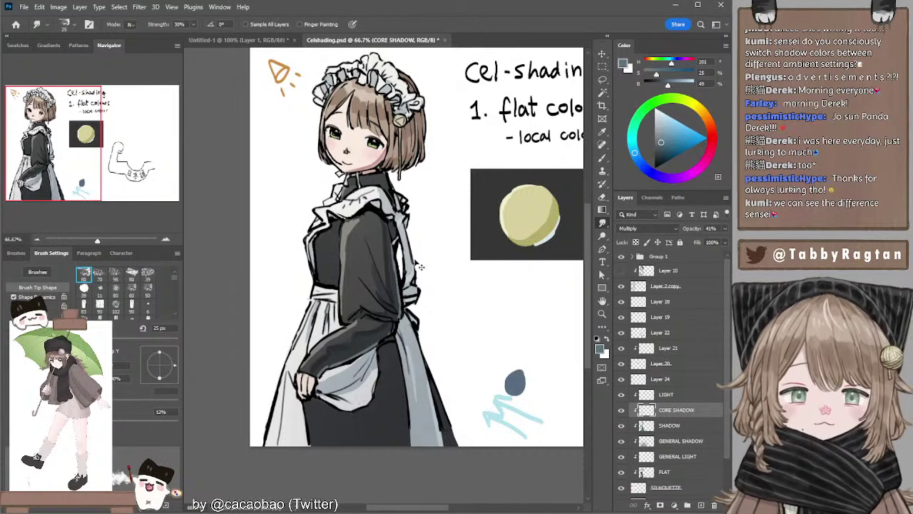
Deepen the core shadow on the black sleeve around the elbow with 30 px and 20 px brushes.
key(b)
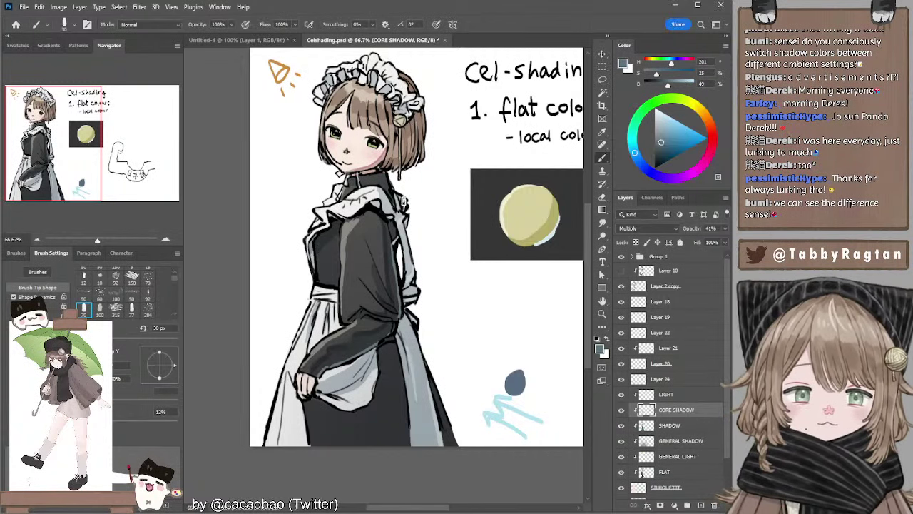
drag(417, 286, 405, 268)
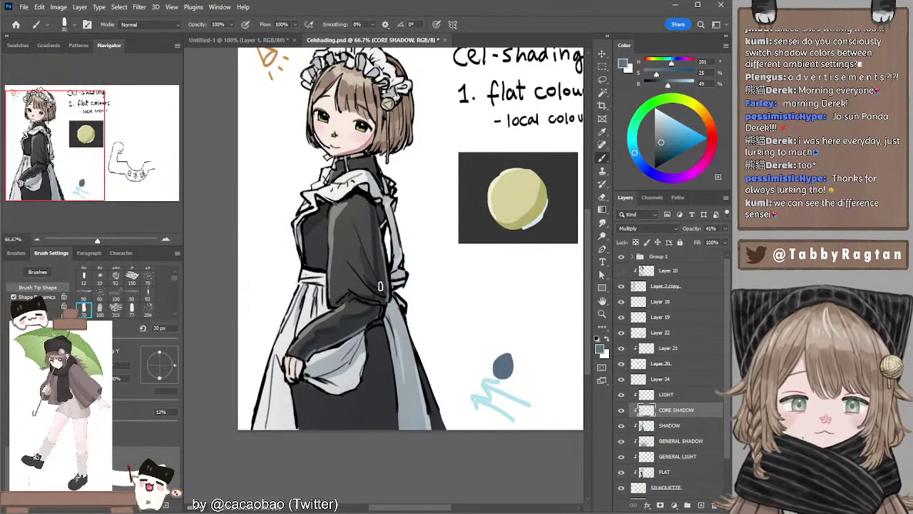
key(bracketleft)
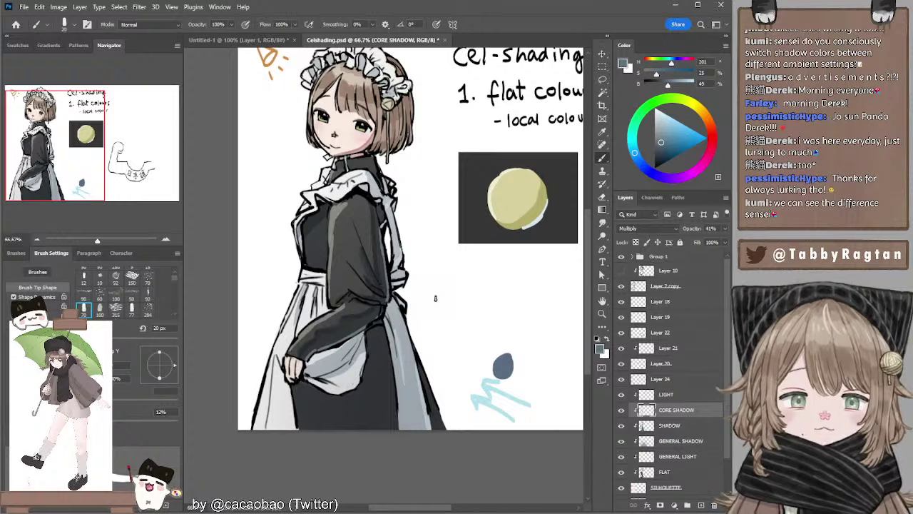
mouse_move(445, 282)
mouse_down()
mouse_move(447, 302)
mouse_move(444, 291)
mouse_up()
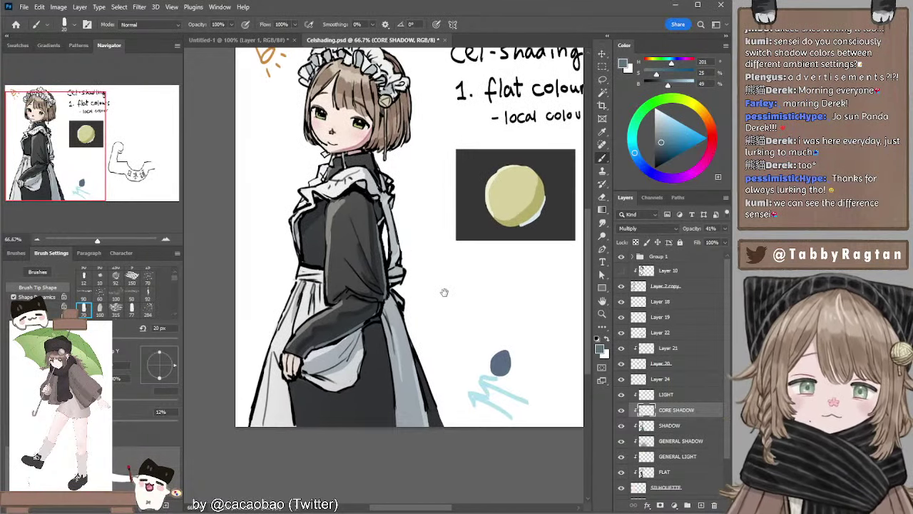
Paint a broad core shadow on the black skirt below the arm with brushes between 80 and 100 px.
key(bracketright)
key(bracketright)
key(bracketright)
key(bracketright)
key(bracketright)
key(bracketright)
key(bracketright)
key(bracketright)
key(bracketright)
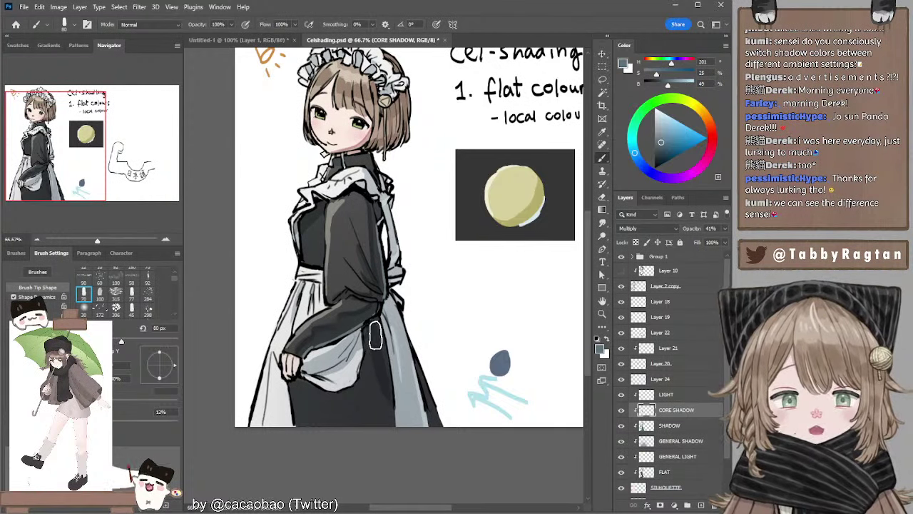
key(bracketright)
key(bracketright)
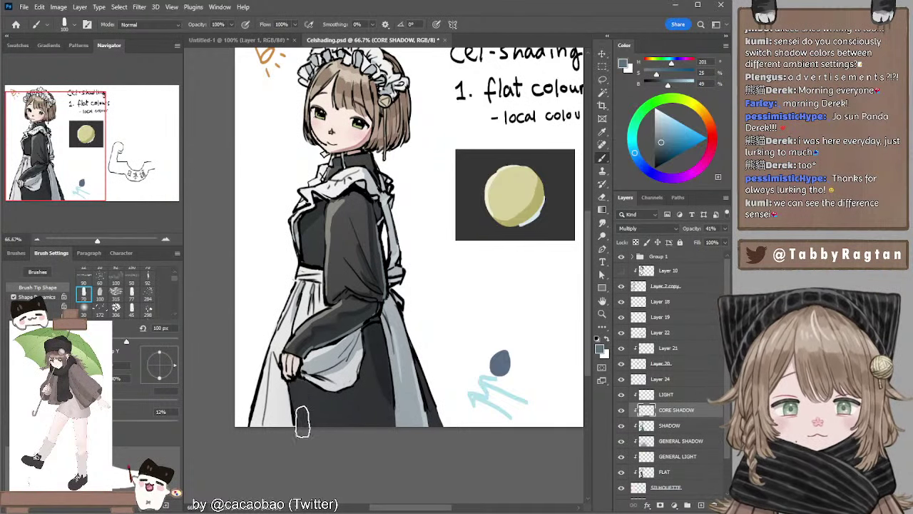
key(bracketleft)
key(bracketleft)
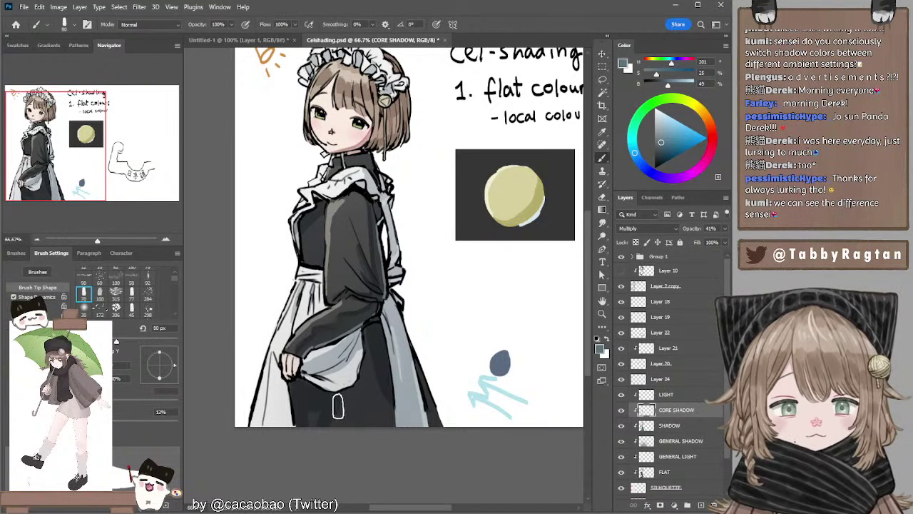
Blend the skirt's core shadow with the Smudge tool and extend it to the skirt's rear edge with 70 px and 60 px brushes.
key(r)
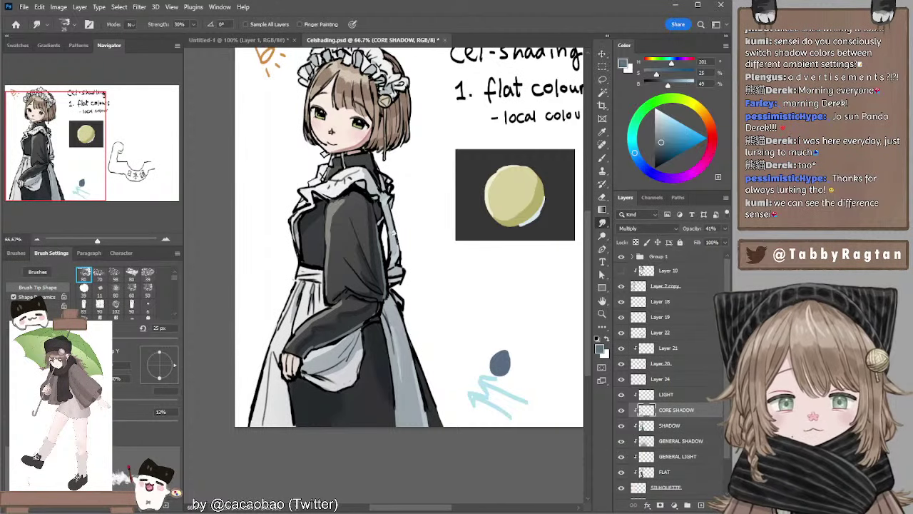
key(b)
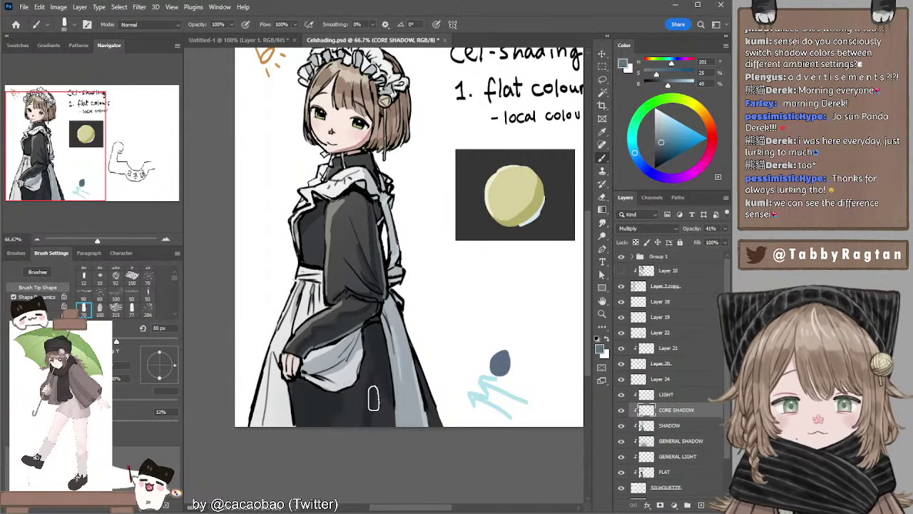
key(r)
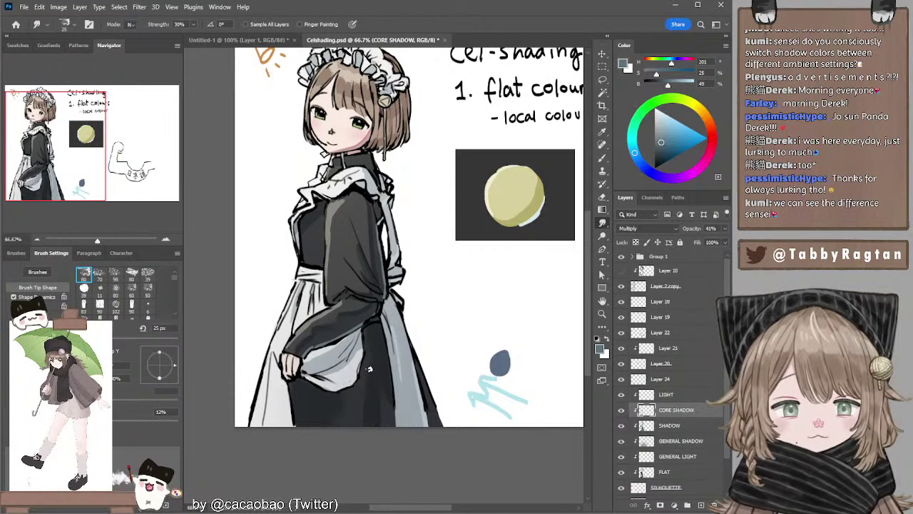
key(b)
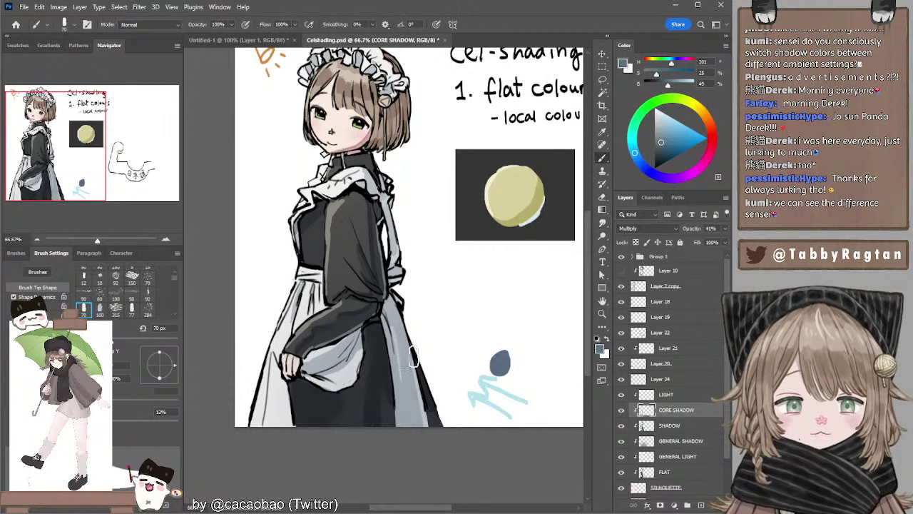
key(bracketleft)
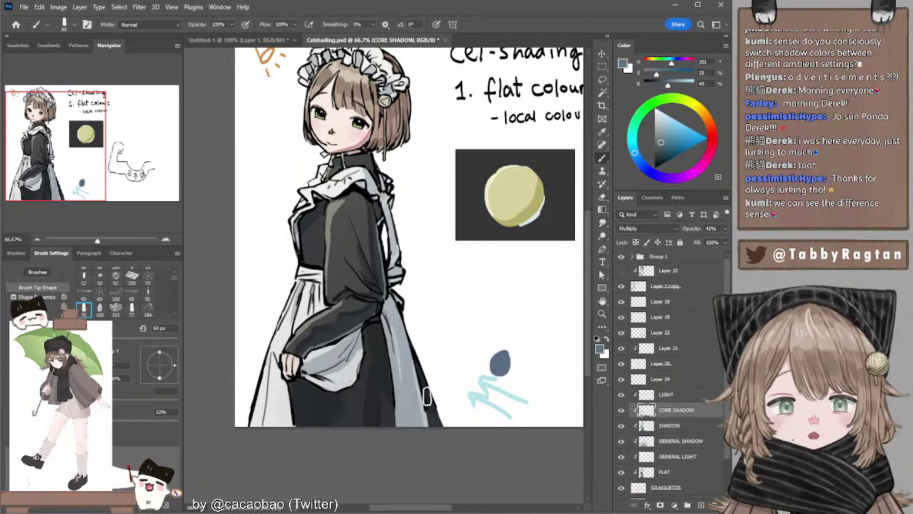
Undo the last stroke and paint the core shadow along the white apron's folds below the waist with a 30 px brush.
mouse_move(330, 274)
mouse_down()
mouse_move(335, 302)
mouse_move(284, 354)
mouse_up()
key(bracketleft)
key(bracketleft)
key(bracketleft)
key(bracketleft)
key(bracketleft)
key(bracketleft)
key(ctrl+z)
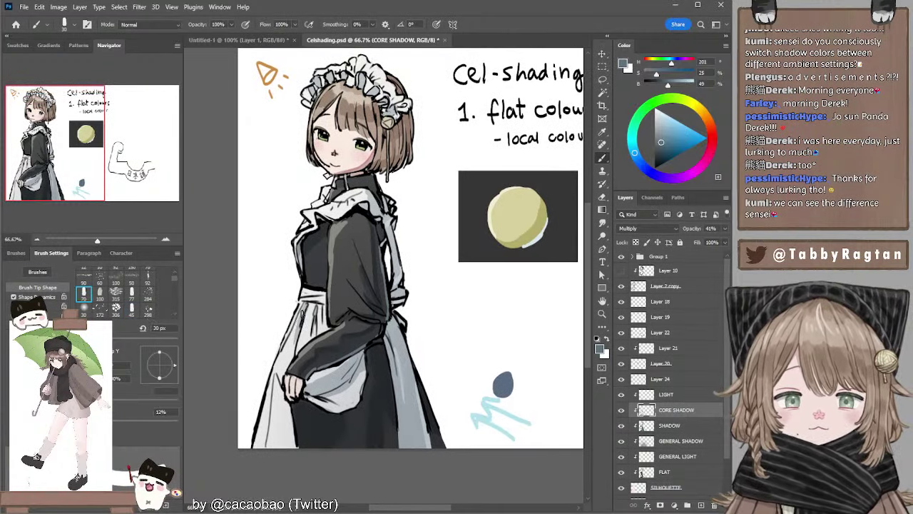
drag(306, 305, 289, 356)
key(bracketleft)
key(bracketleft)
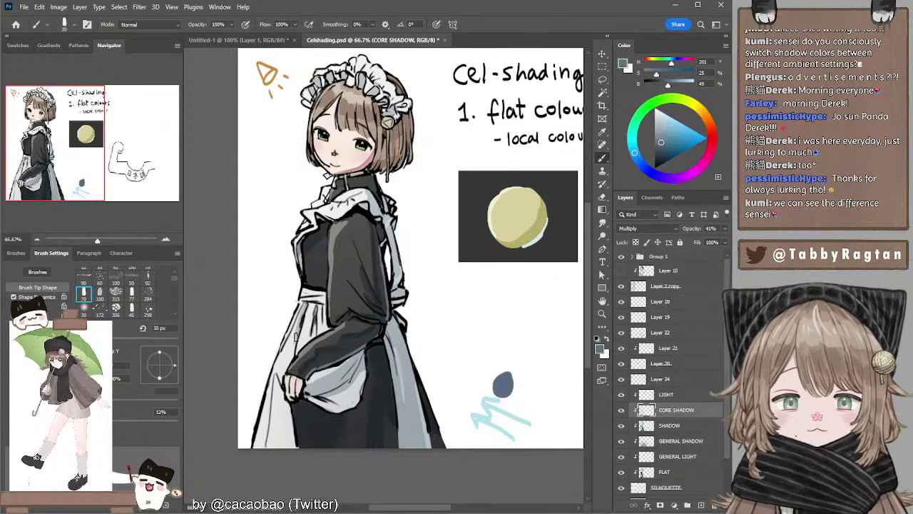
Shade the white apron below the maid's hand with a 60 px brush and blend it with the 25 px Smudge tool.
key(bracketright)
key(bracketright)
key(bracketright)
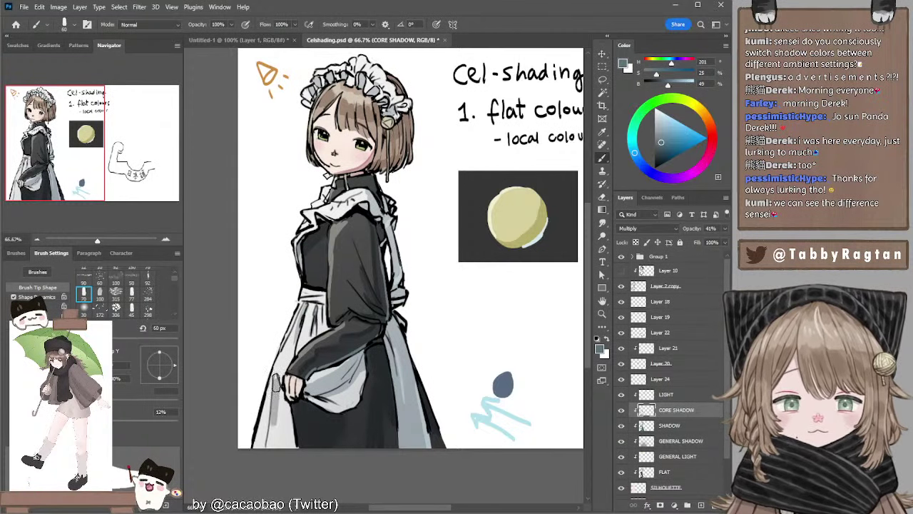
key(r)
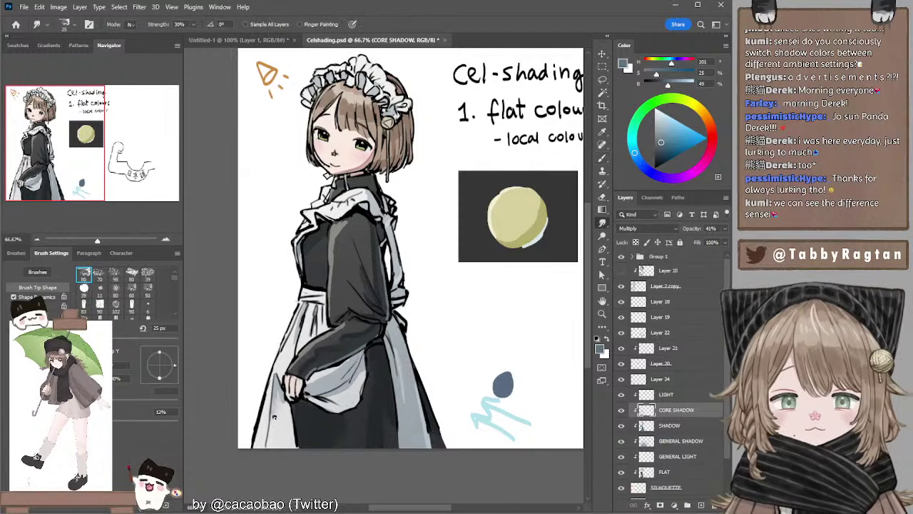
scroll(422, 283, up, 2)
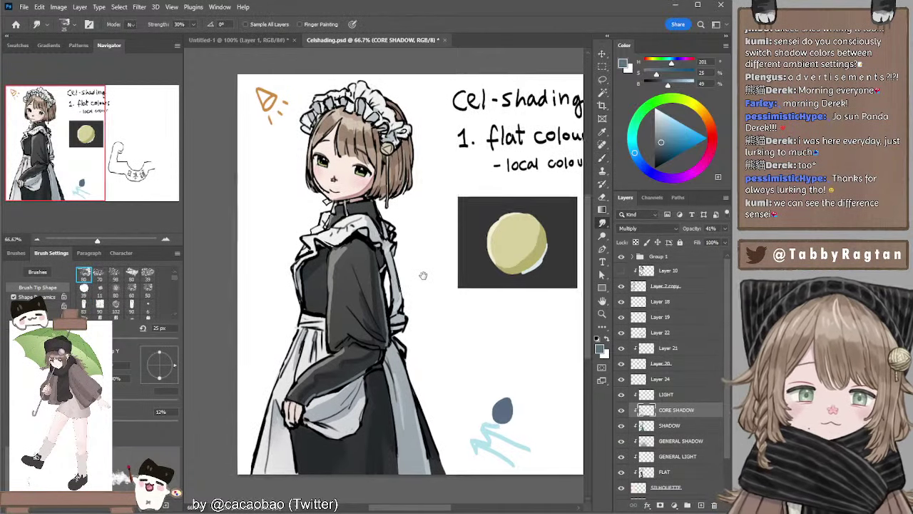
Paint the core shadow on the white apron strap behind the arm with a 40 px brush and blend it with the Smudge tool.
key(b)
key(bracketright)
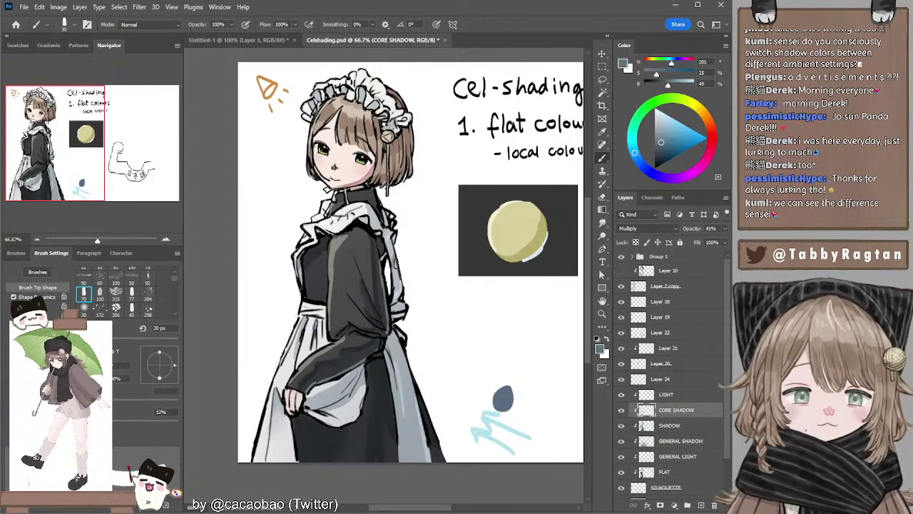
drag(396, 272, 396, 288)
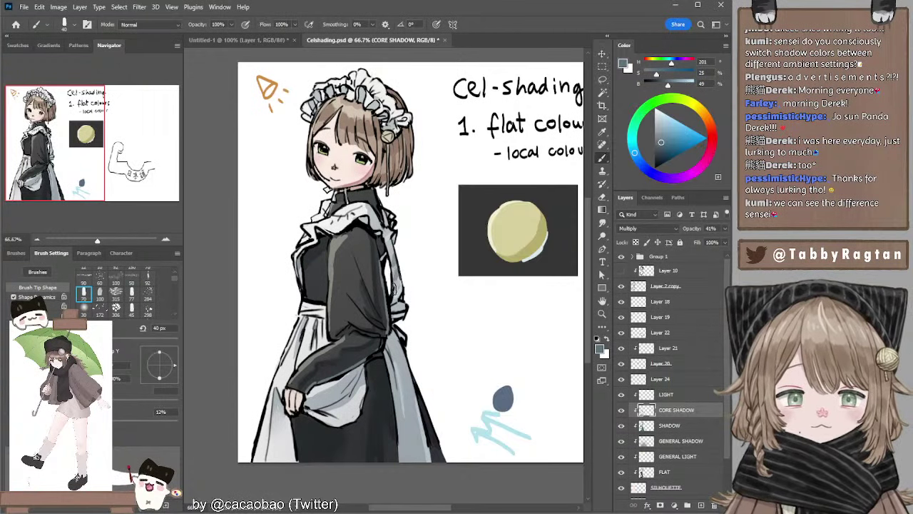
key(r)
key(b)
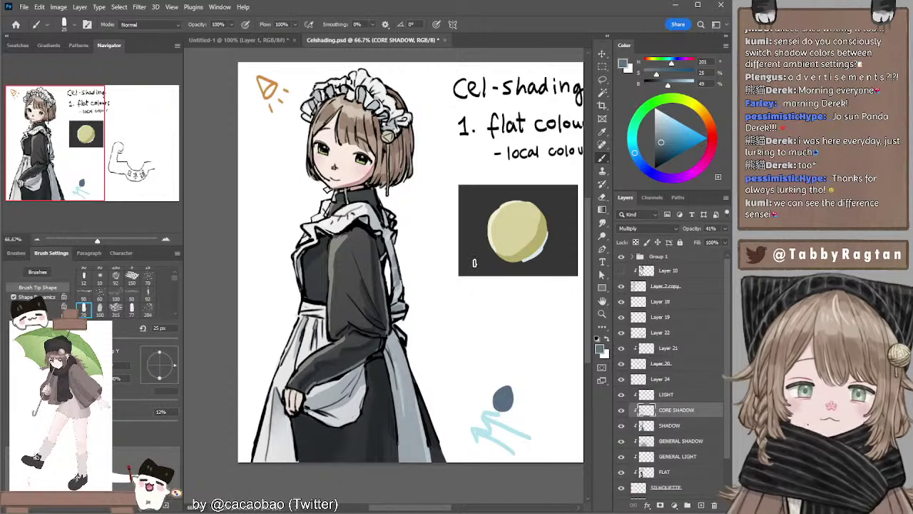
scroll(473, 263, up, 2)
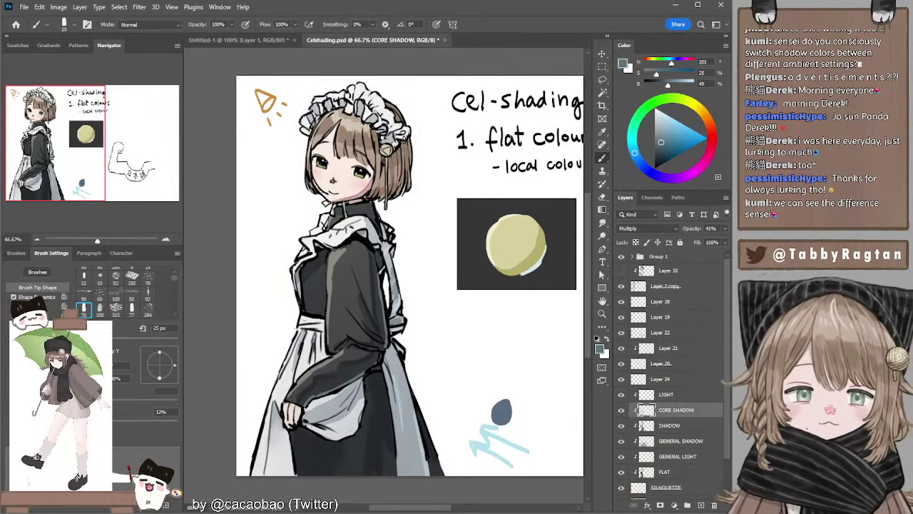
key(bracketright)
key(bracketright)
key(bracketright)
key(bracketleft)
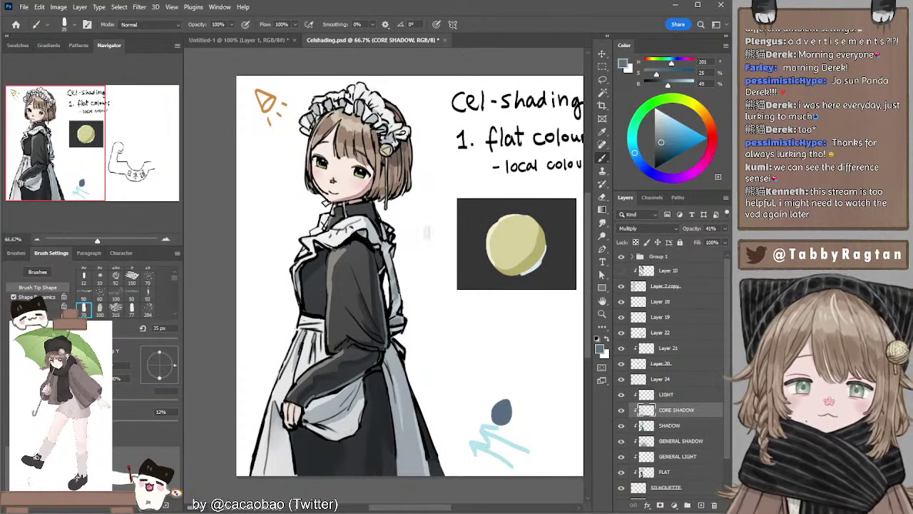
drag(416, 257, 414, 245)
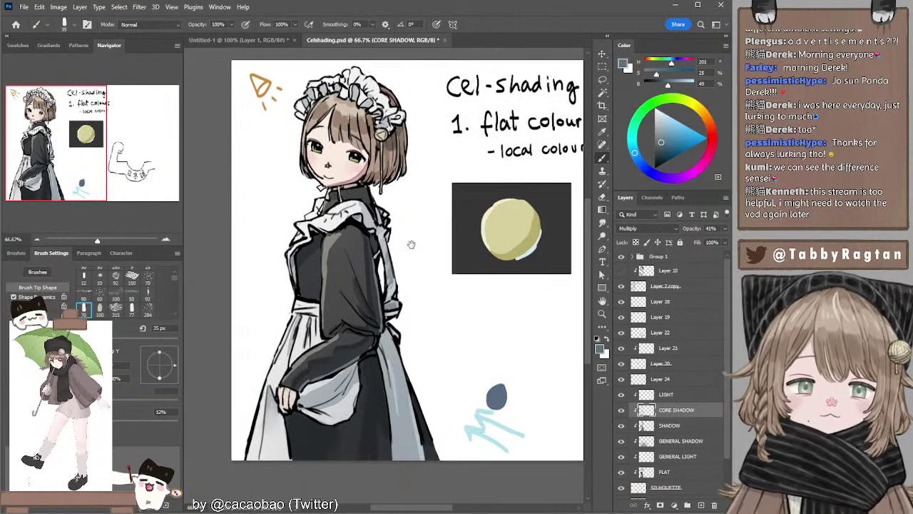
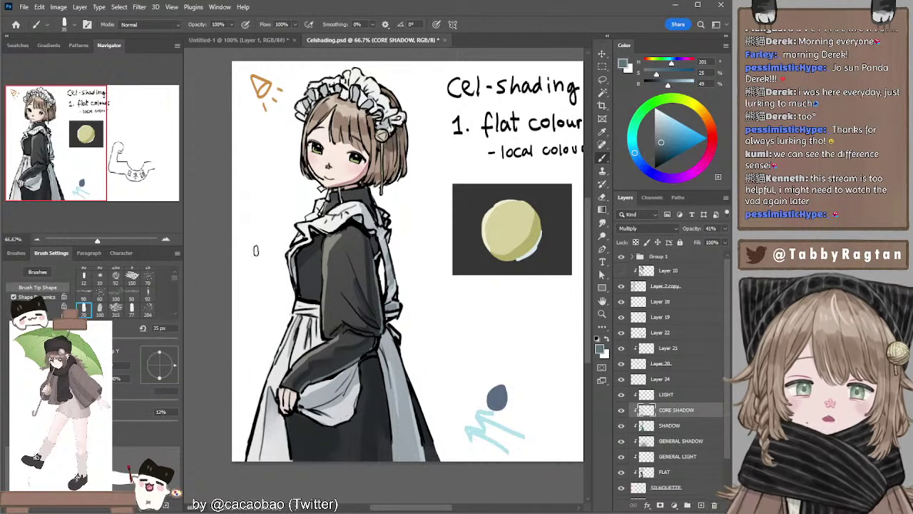
mouse_move(267, 255)
mouse_down()
mouse_move(283, 269)
mouse_move(269, 261)
mouse_move(274, 252)
mouse_up()
mouse_move(368, 247)
mouse_down()
mouse_move(378, 262)
mouse_move(369, 249)
mouse_up()
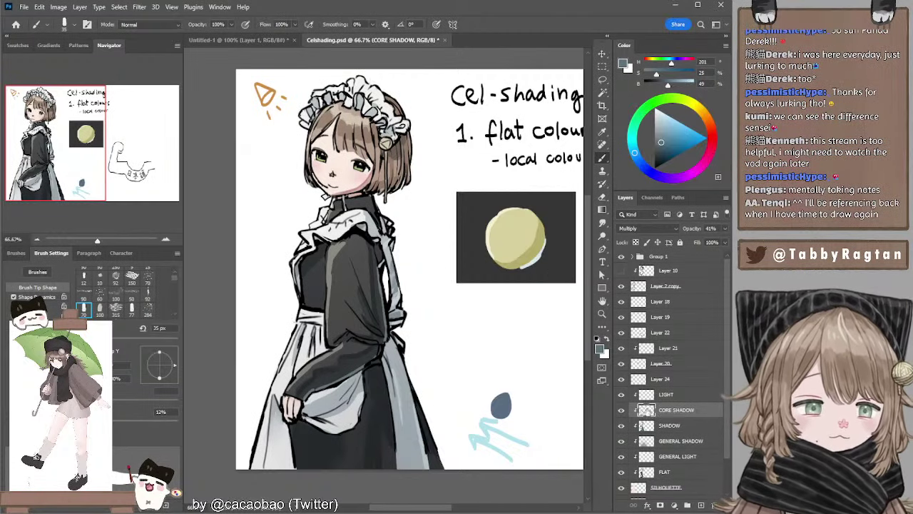
Sample the cheek's skin colour, deepen it to H 9, S 30, B 92, and add a new layer above FLAT.
ctrl+click(363, 181)
alt+click(359, 175)
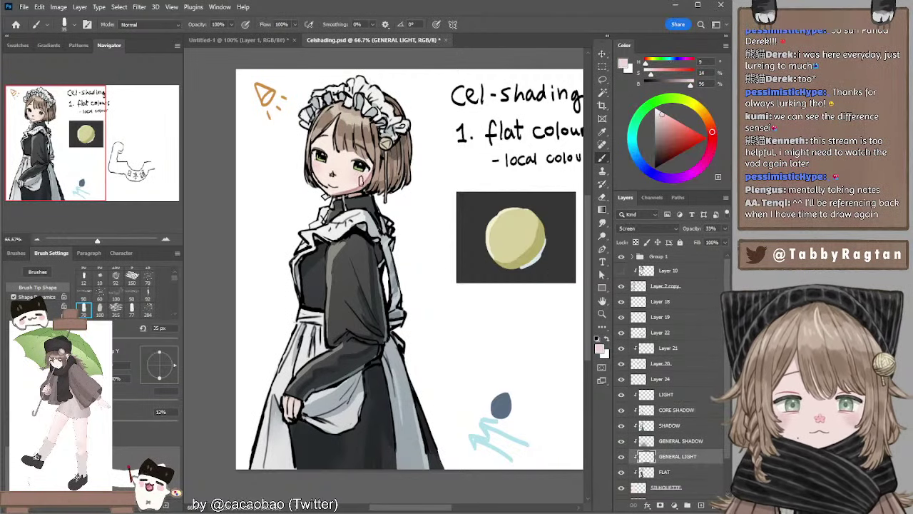
key([)
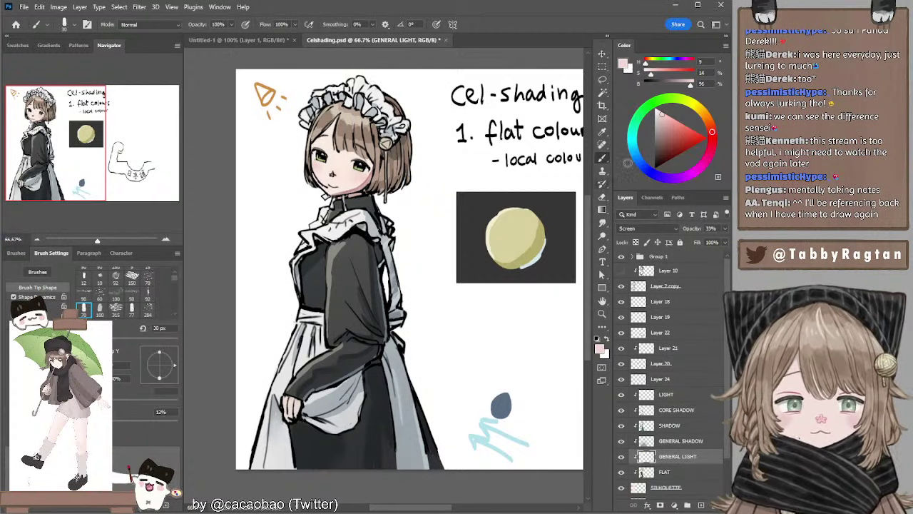
click(669, 121)
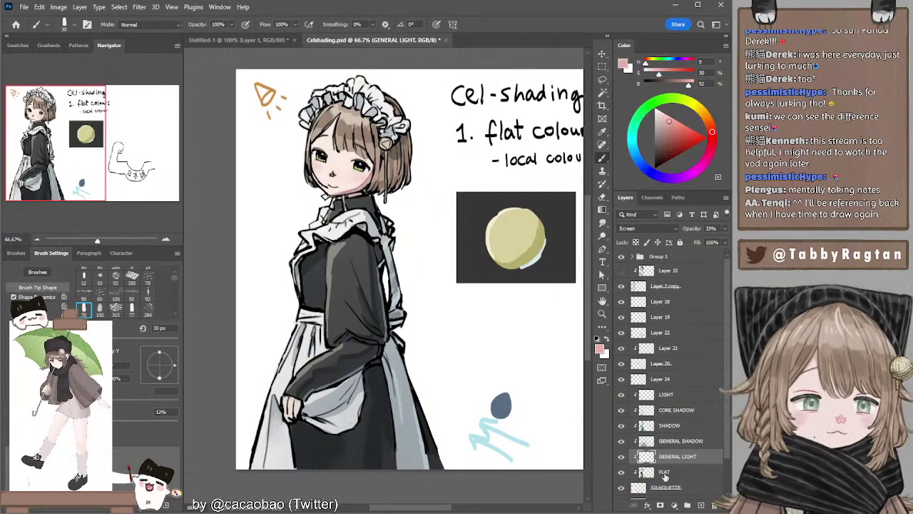
click(664, 472)
key(bracketright)
key(bracketright)
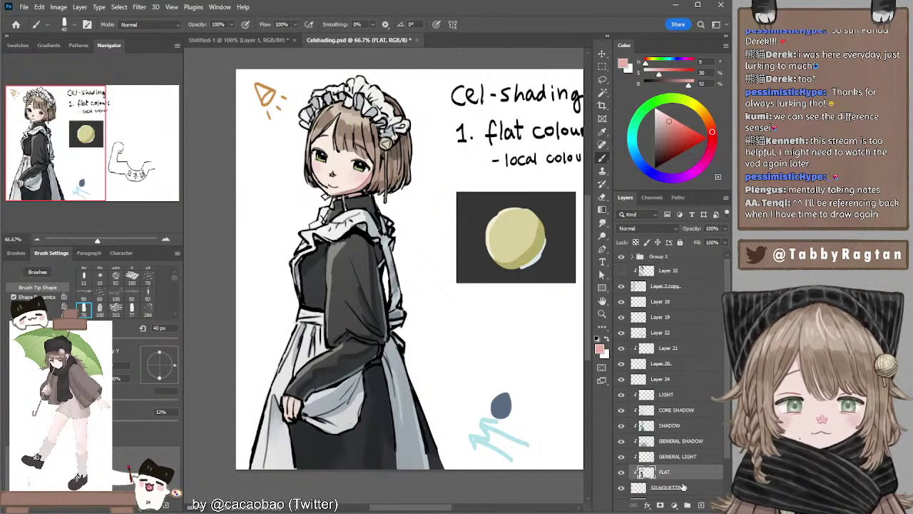
click(703, 504)
key(bracketright)
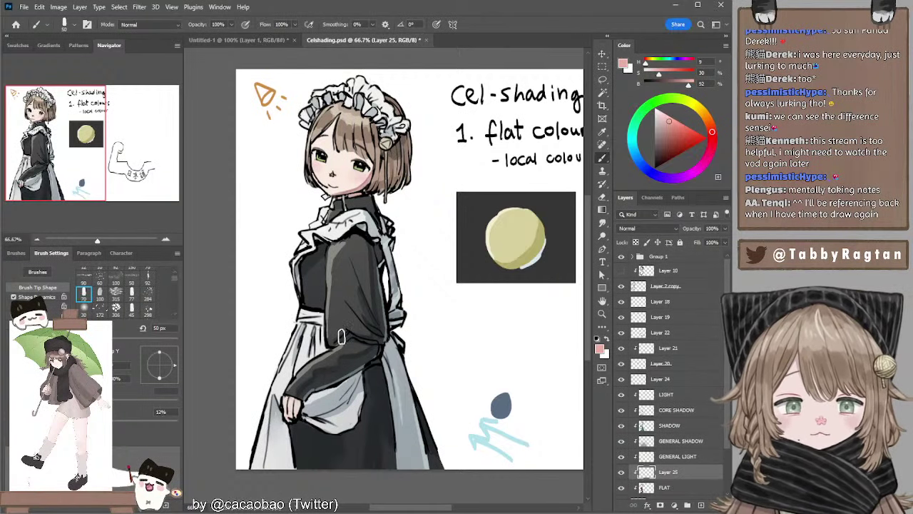
Set the pink to H 359, S 26, B 91, tint the maid's hand with a 60 px brush and blend it with the Smudge tool.
drag(712, 131, 711, 137)
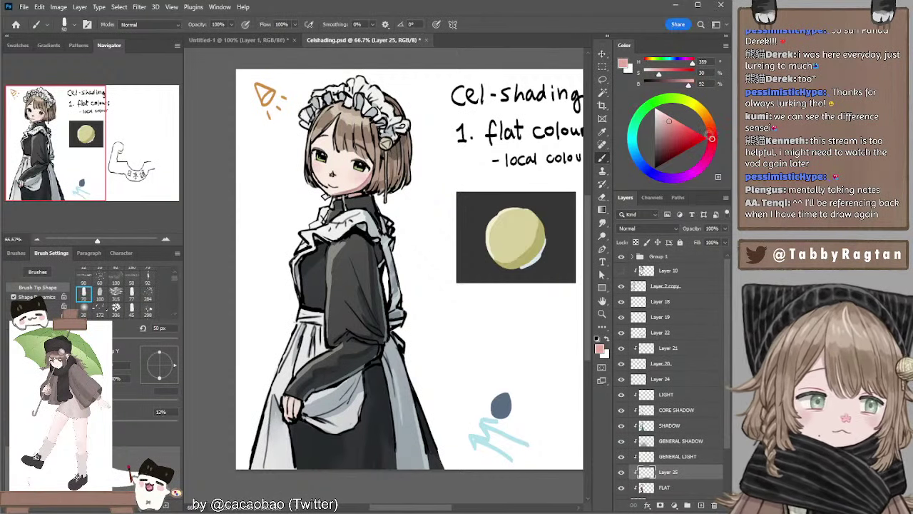
click(666, 121)
key(bracketright)
key(bracketright)
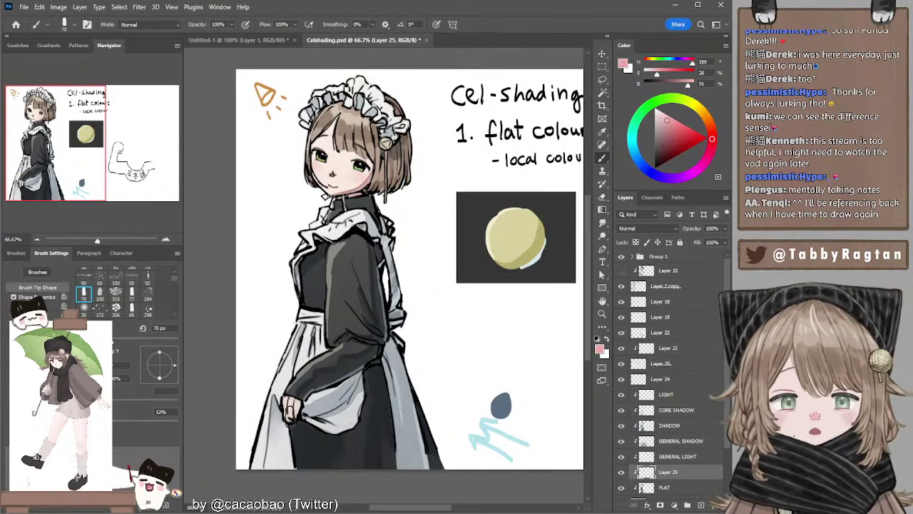
key(bracketleft)
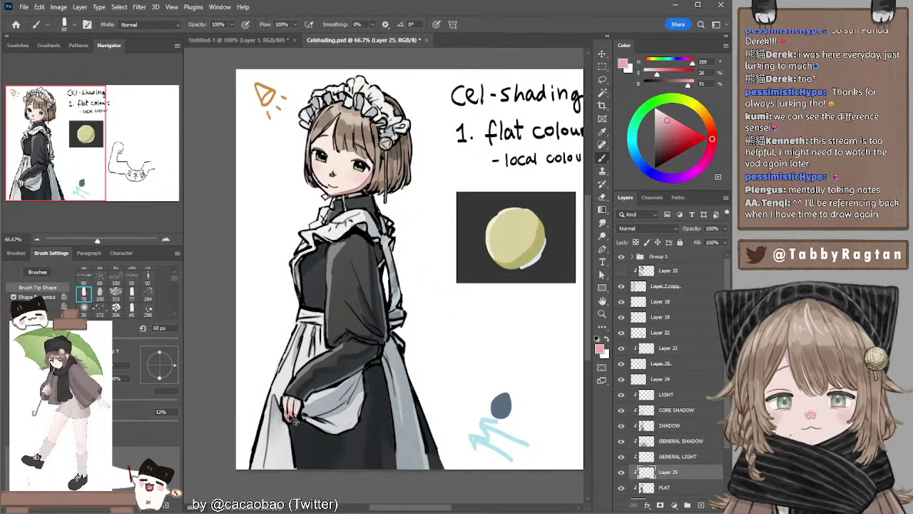
key(r)
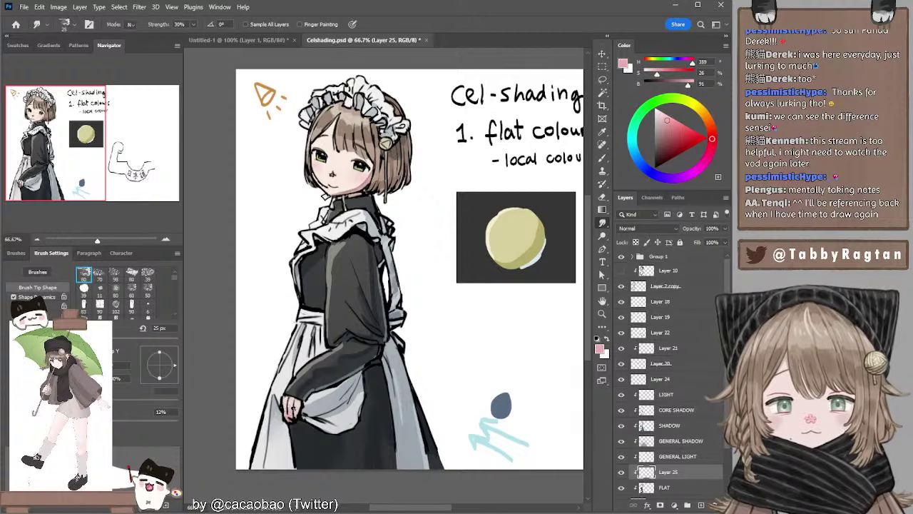
Sample the cheek colour, set it to H 7, S 16, B 93, and tint the cheeks with a 40 px brush, blending with the Smudge tool.
key(b)
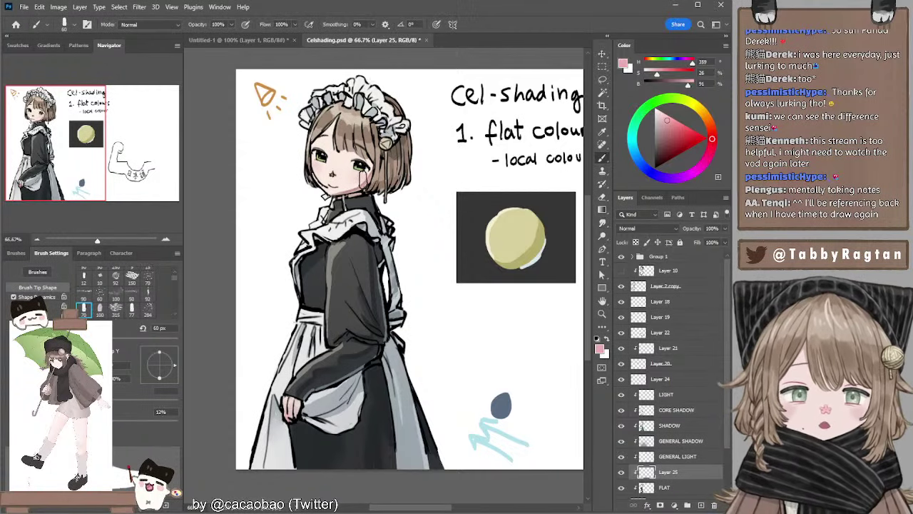
alt+click(364, 175)
key(bracketleft)
key(bracketleft)
key(bracketleft)
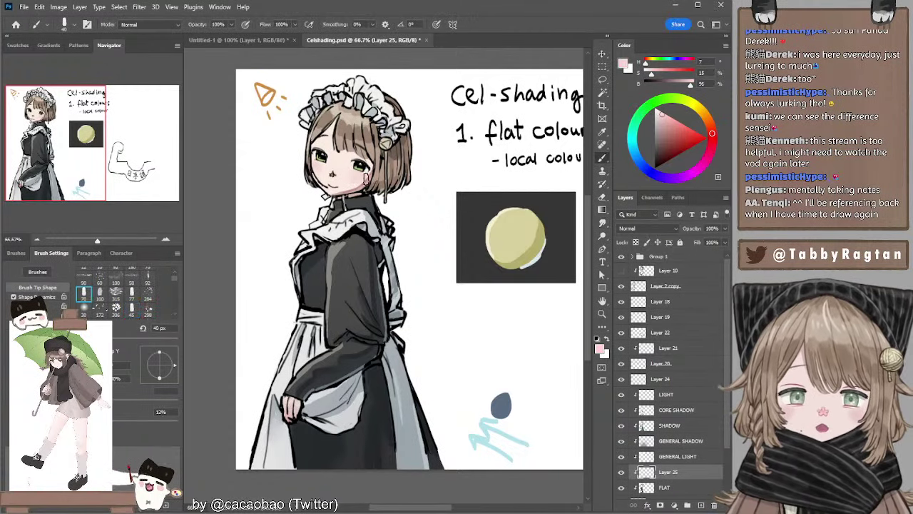
click(663, 117)
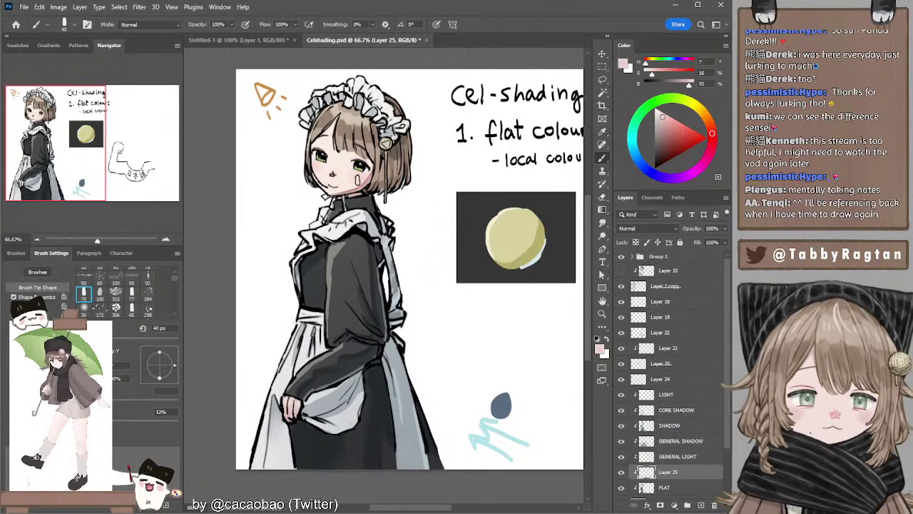
key(bracketleft)
key(bracketright)
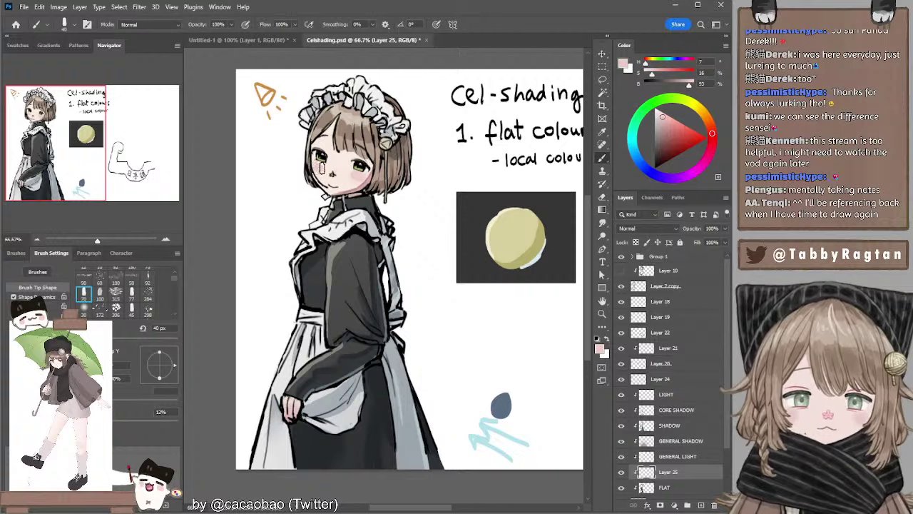
key(r)
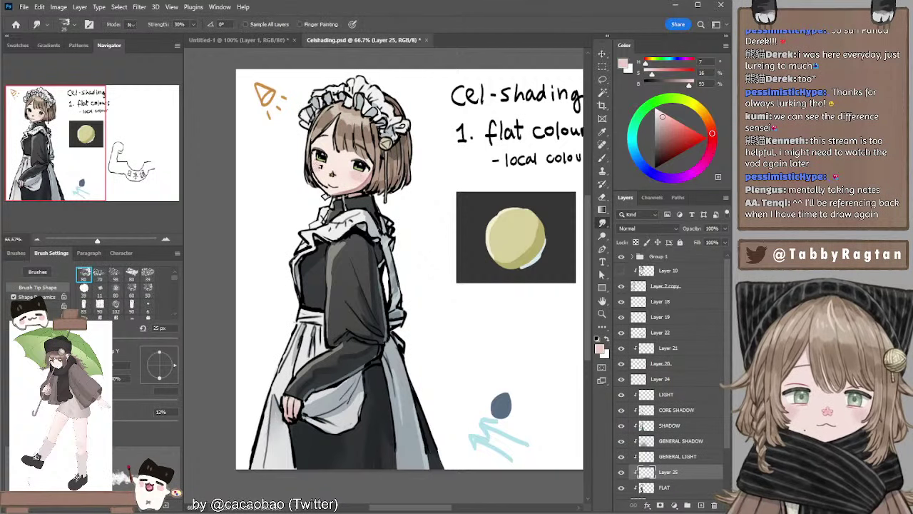
Try to move the handwritten notes and the dark sample square, and undo the moves.
drag(476, 204, 419, 226)
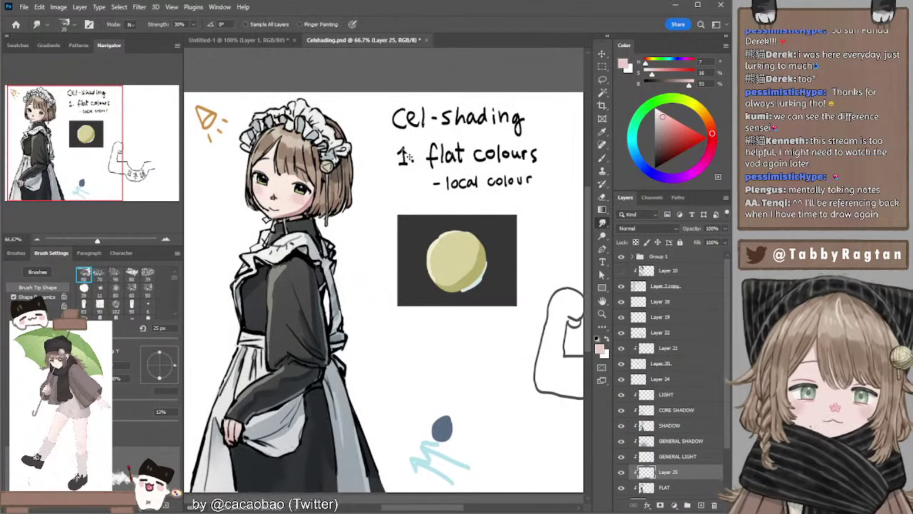
ctrl+click(406, 157)
drag(410, 324, 482, 396)
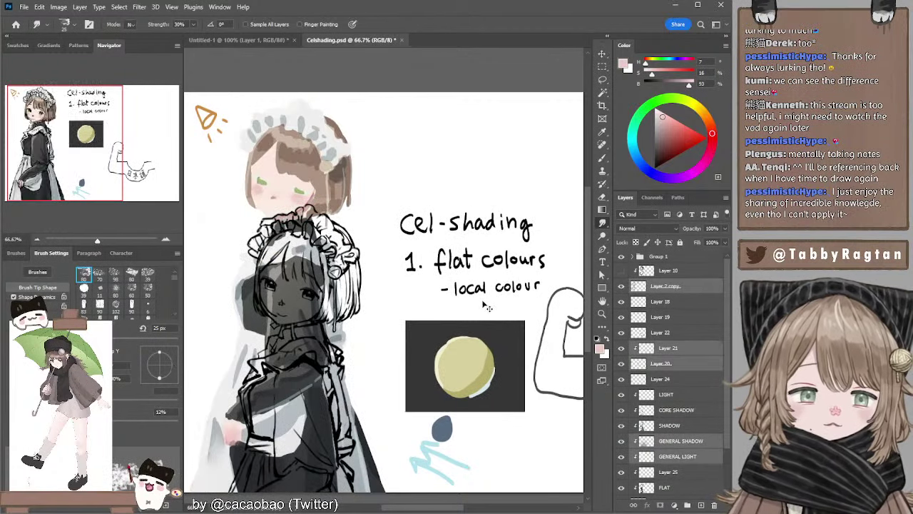
key(ctrl+z)
ctrl+click(456, 345)
mouse_move(498, 243)
mouse_down()
mouse_move(513, 361)
mouse_move(508, 257)
mouse_up()
key(ctrl+z)
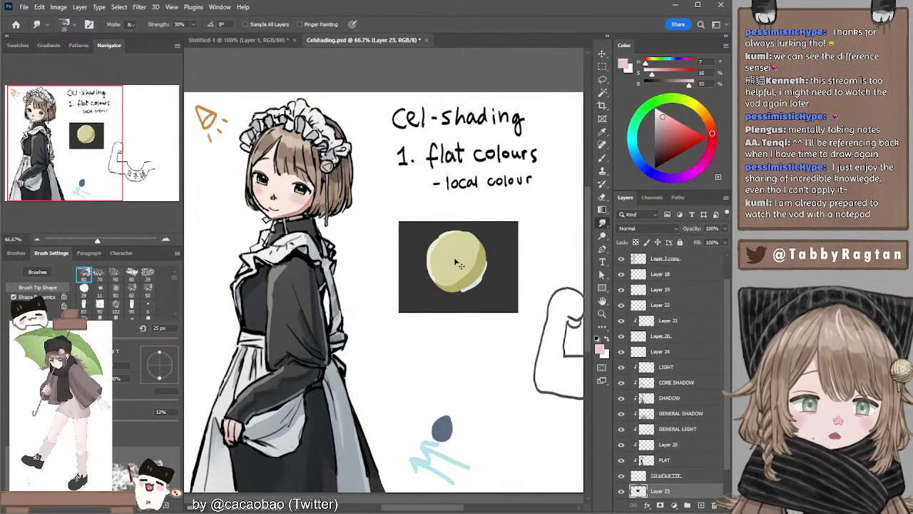
Delete the sample sphere with its shading layers and the dark square behind it.
ctrl+click(460, 258)
key(l)
drag(442, 223, 508, 219)
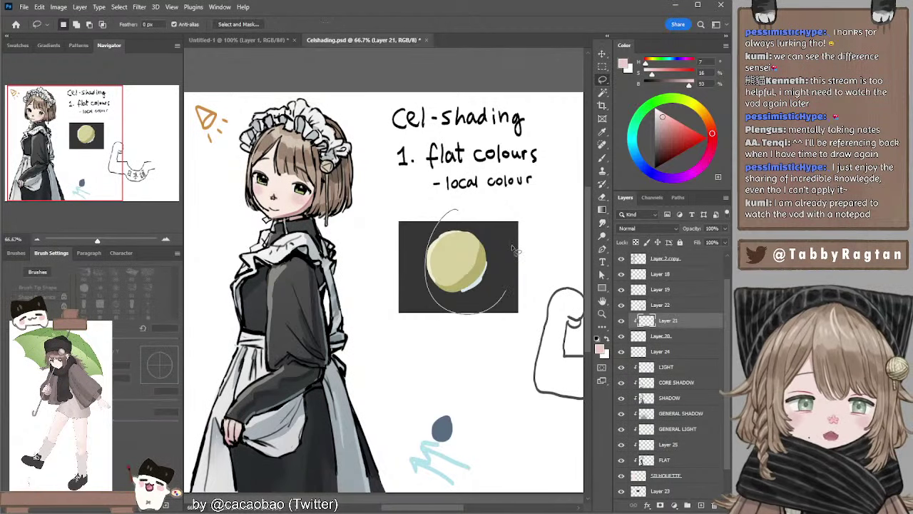
key(Delete)
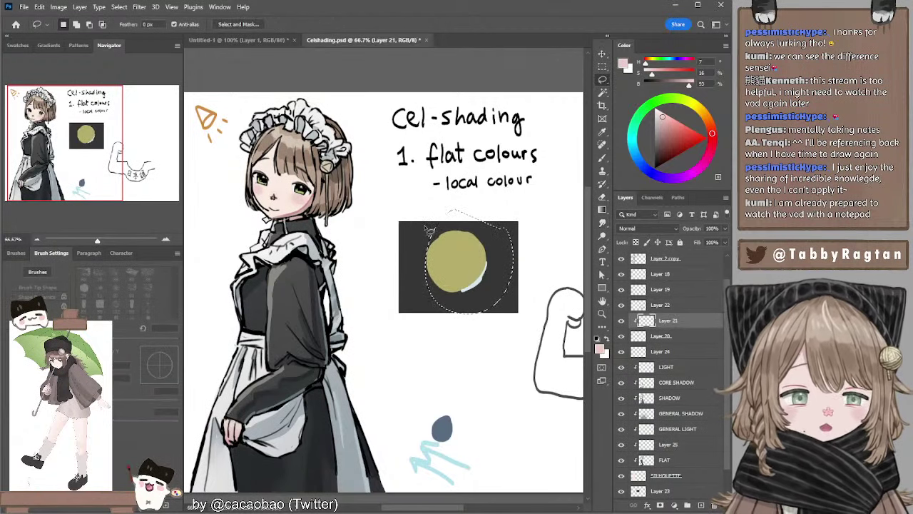
key(ctrl+d)
shift+click(649, 338)
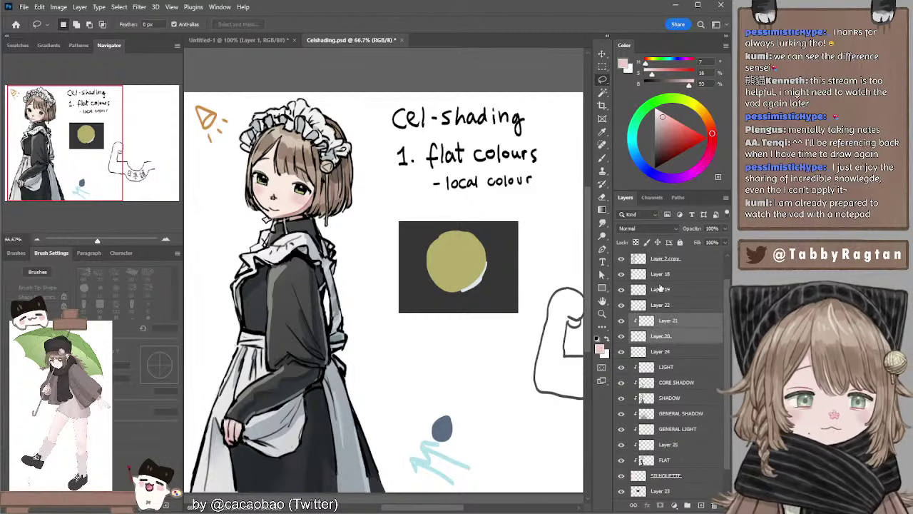
key(Delete)
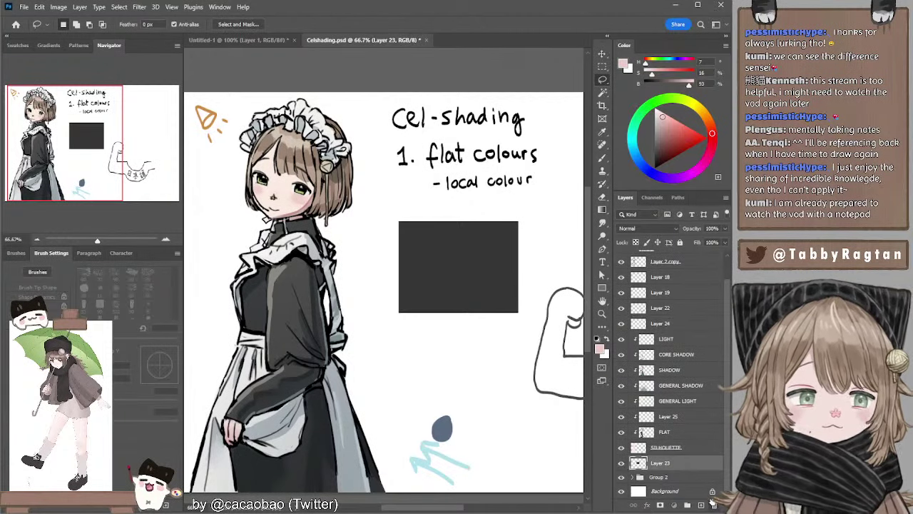
key(Delete)
Write "2." in black below the flat colours note on the notes layer with an 8 px brush.
ctrl+click(404, 153)
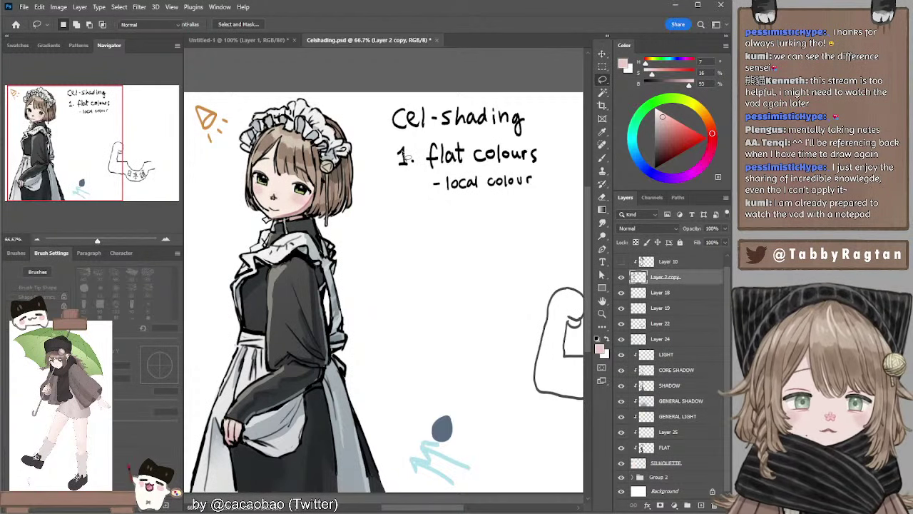
key(b)
key(d)
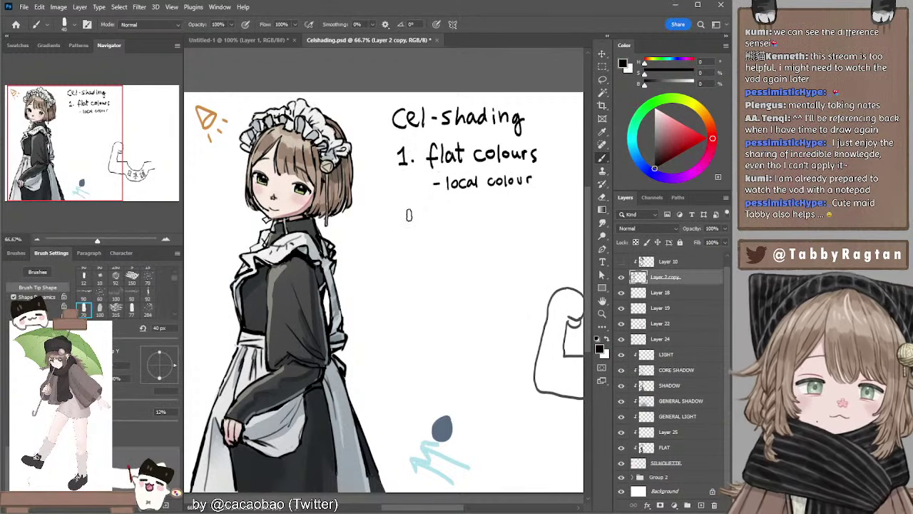
drag(399, 209, 409, 221)
key(ctrl+z)
key(ctrl+z)
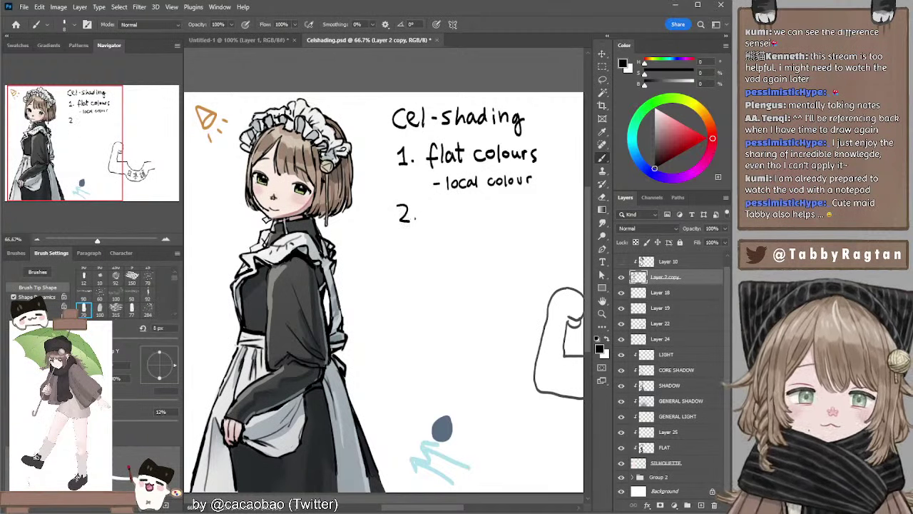
Write "General light + shadow" as the second item of the cel-shading notes, undoing faulty strokes.
mouse_move(443, 205)
mouse_down()
mouse_move(445, 221)
mouse_move(470, 221)
mouse_move(489, 204)
mouse_move(511, 220)
mouse_move(480, 209)
mouse_move(487, 222)
mouse_up()
key(ctrl+z)
mouse_move(497, 211)
mouse_down()
mouse_move(493, 231)
mouse_move(505, 211)
mouse_move(525, 223)
mouse_move(523, 212)
mouse_move(518, 224)
mouse_move(551, 225)
mouse_up()
click(508, 222)
key(ctrl+z)
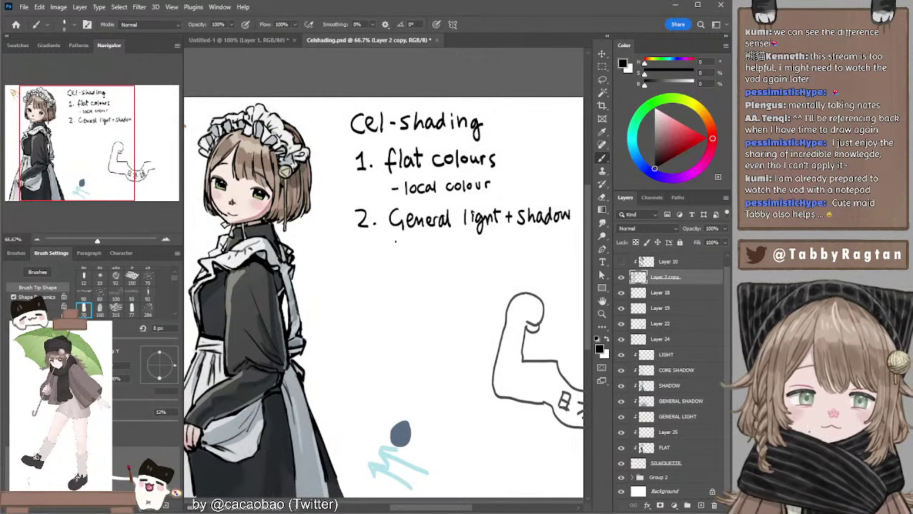
Write "-air brush" under the "General light + shadow" note and number the third item "3." below it.
drag(408, 242, 416, 249)
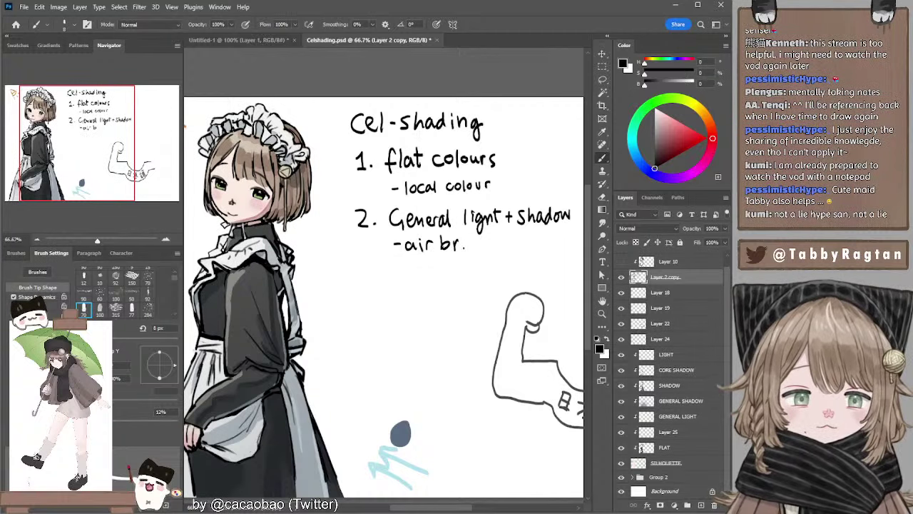
mouse_move(391, 283)
mouse_down()
mouse_move(394, 258)
mouse_move(373, 247)
mouse_move(365, 257)
mouse_up()
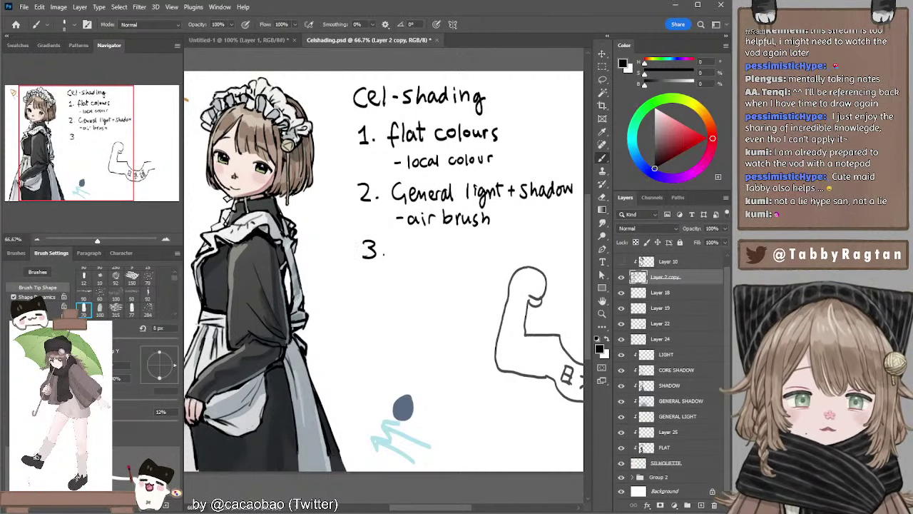
mouse_move(419, 241)
mouse_down()
mouse_move(400, 238)
mouse_move(414, 262)
mouse_up()
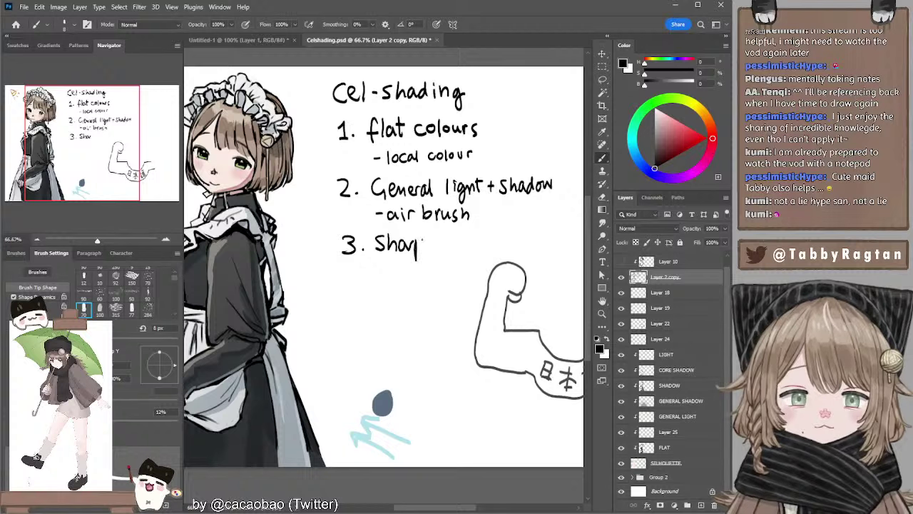
key(ctrl+z)
key(ctrl+z)
key(ctrl+z)
key(ctrl+z)
key(ctrl+z)
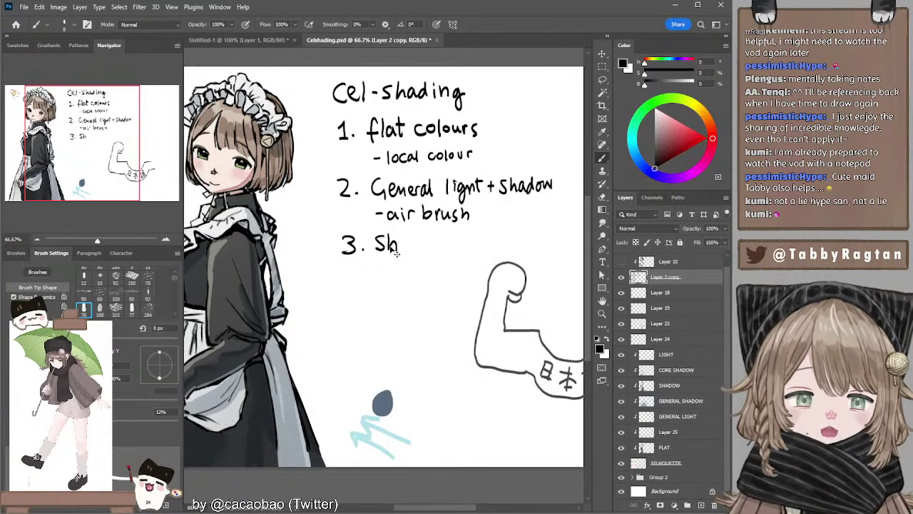
mouse_move(380, 236)
mouse_down()
mouse_move(378, 254)
mouse_move(396, 253)
mouse_up()
key(ctrl+z)
key(ctrl+z)
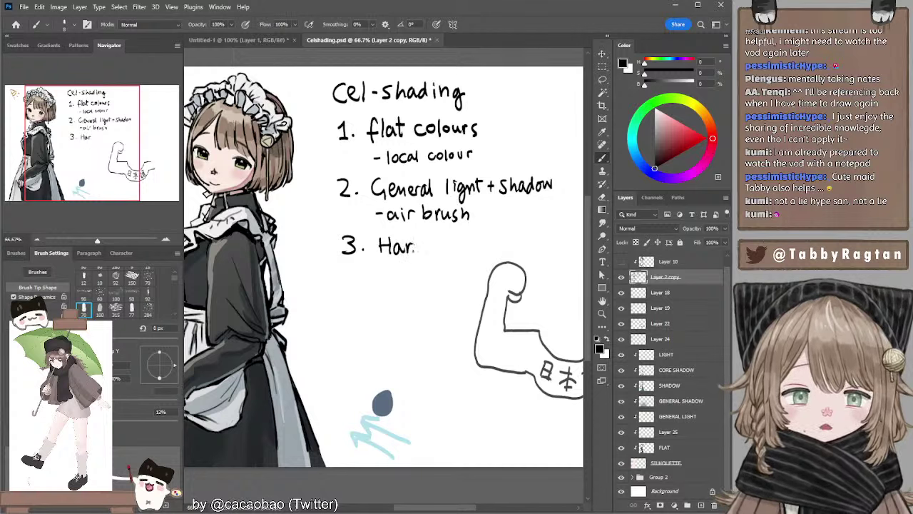
Write "Hard light + shadow" as the third item of the cel-shading notes.
mouse_move(419, 243)
mouse_down()
mouse_move(419, 253)
mouse_move(453, 261)
mouse_up()
drag(462, 240, 470, 252)
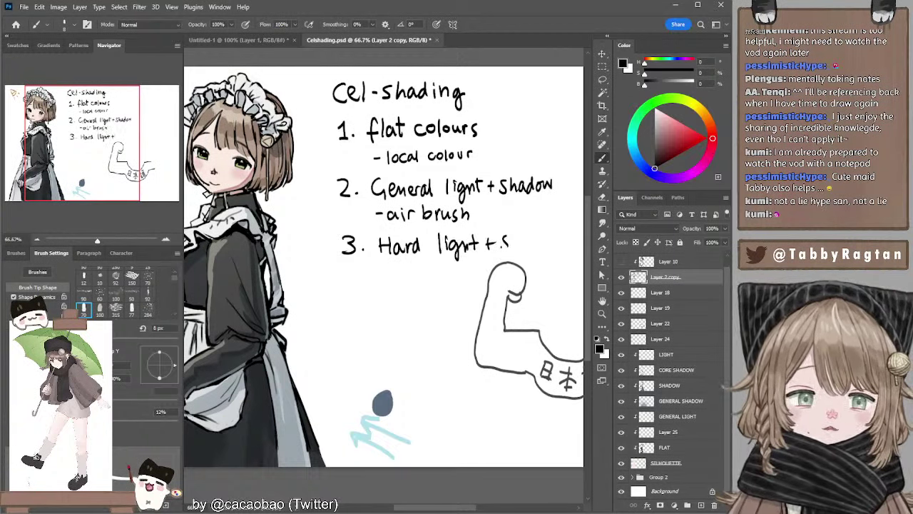
drag(515, 230, 529, 250)
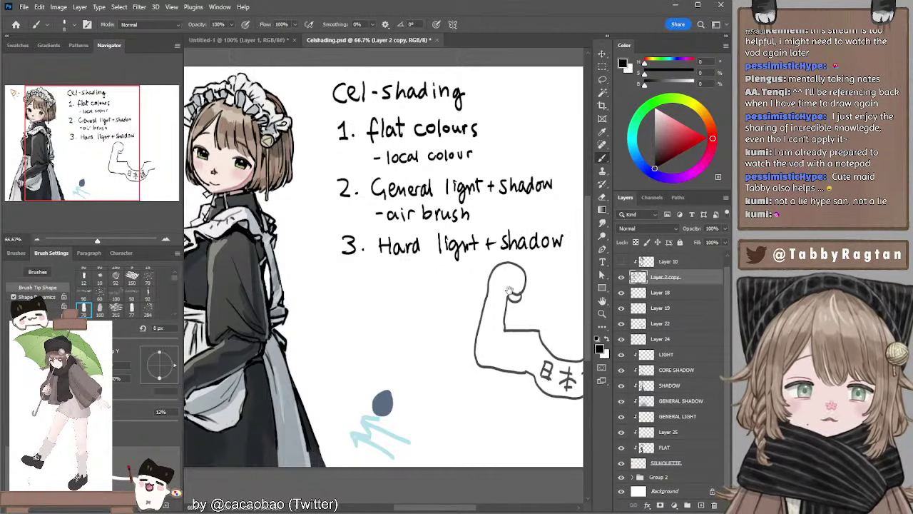
Delete the flexed arm sketch with the Japanese characters from its own layer, Layer 22.
drag(509, 290, 417, 272)
ctrl+click(431, 281)
key(l)
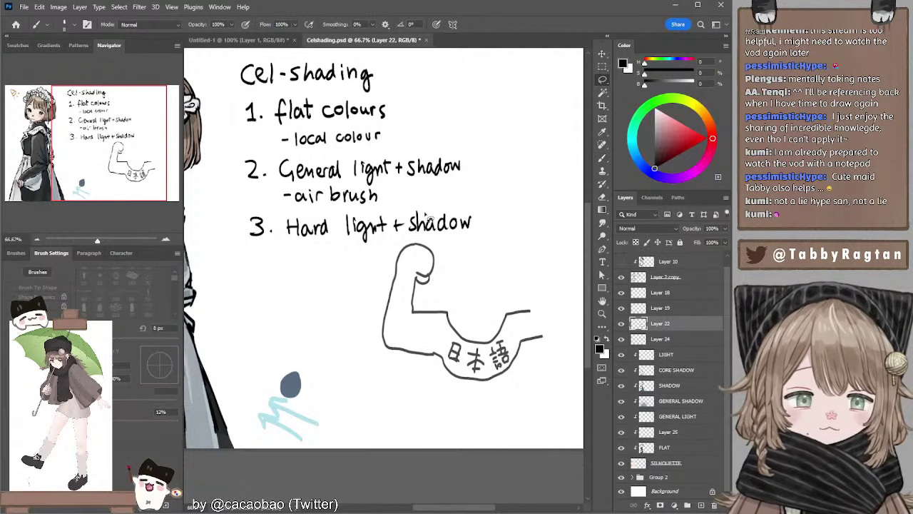
mouse_move(431, 221)
mouse_down()
mouse_move(582, 318)
mouse_move(426, 215)
mouse_up()
key(Delete)
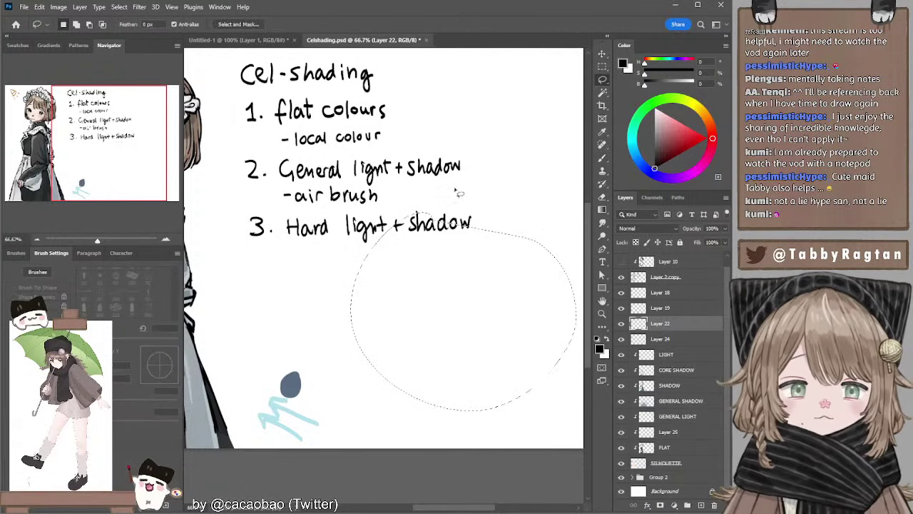
key(ctrl+d)
Write "4. Core shadow" as the fourth item on the notes layer, undoing faulty strokes.
drag(342, 189, 403, 200)
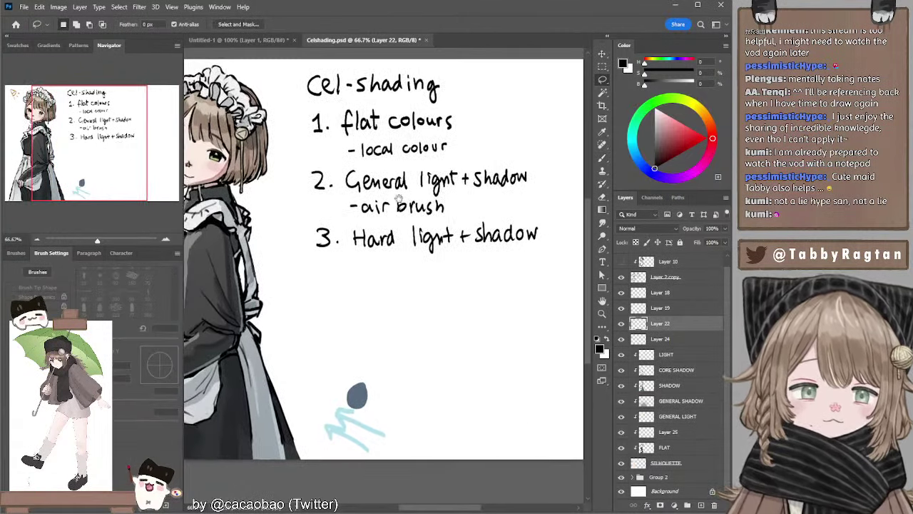
ctrl+click(330, 244)
key(b)
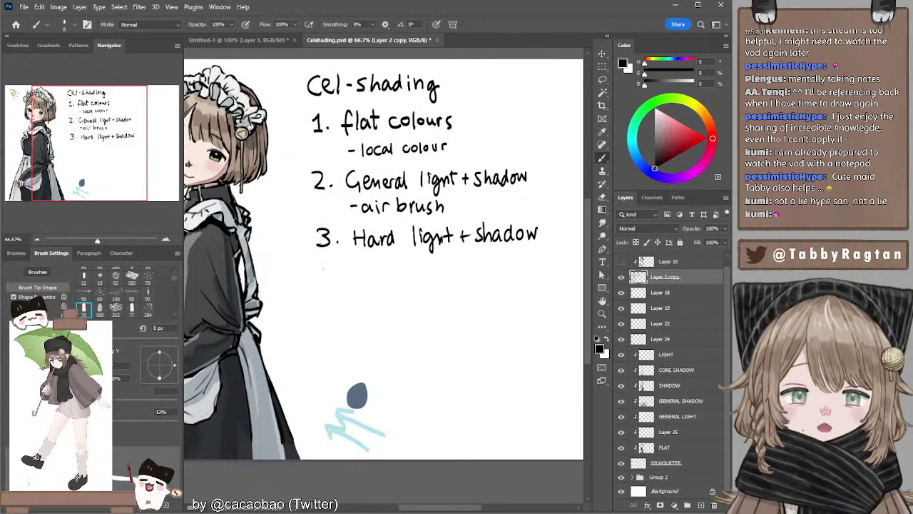
drag(320, 268, 328, 300)
key(ctrl+z)
key(ctrl+z)
click(342, 293)
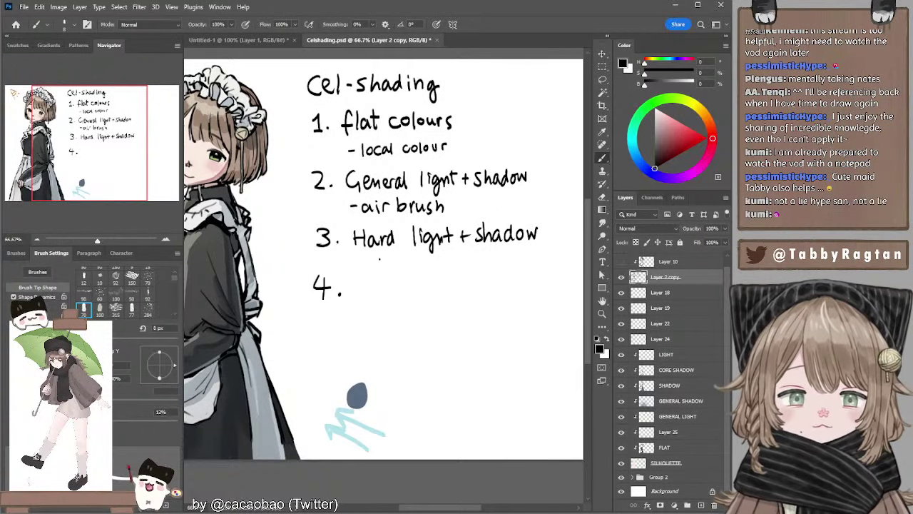
drag(380, 266, 361, 265)
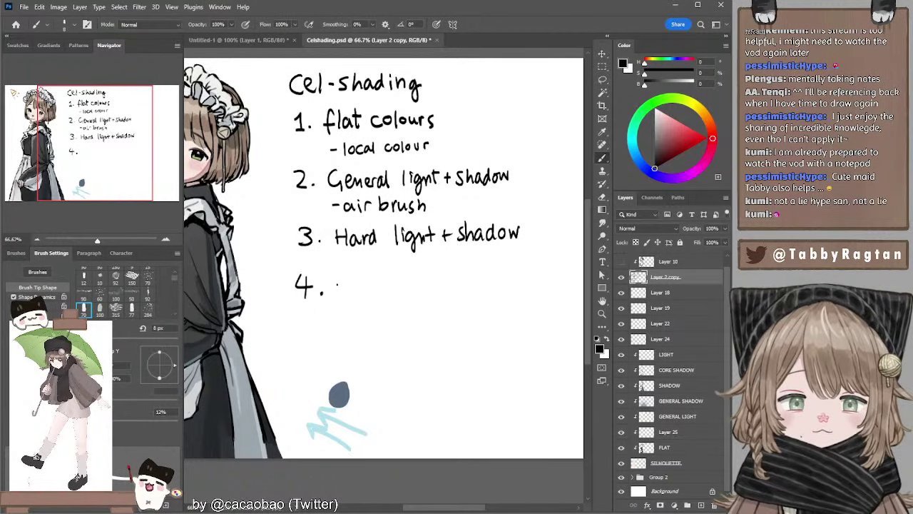
mouse_move(341, 283)
mouse_down()
mouse_move(408, 296)
mouse_move(370, 289)
mouse_move(380, 302)
mouse_move(443, 298)
mouse_up()
mouse_move(452, 287)
mouse_down()
mouse_move(443, 295)
mouse_move(455, 298)
mouse_up()
mouse_move(465, 286)
mouse_down()
mouse_move(462, 298)
mouse_move(474, 285)
mouse_move(436, 294)
mouse_move(419, 279)
mouse_up()
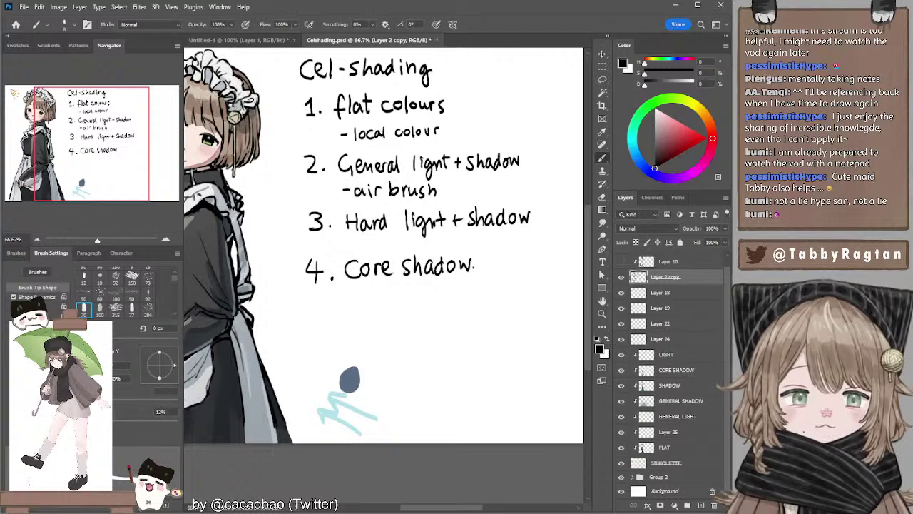
Write "5. bounce light" as the fifth item of the cel-shading notes, undoing a faulty stroke.
drag(310, 299, 311, 318)
mouse_move(311, 300)
mouse_down()
mouse_move(389, 295)
mouse_move(430, 296)
mouse_move(437, 308)
mouse_move(443, 296)
mouse_move(480, 301)
mouse_move(447, 302)
mouse_up()
mouse_move(456, 316)
mouse_down()
mouse_move(402, 309)
mouse_move(390, 325)
mouse_move(407, 319)
mouse_up()
key(ctrl+z)
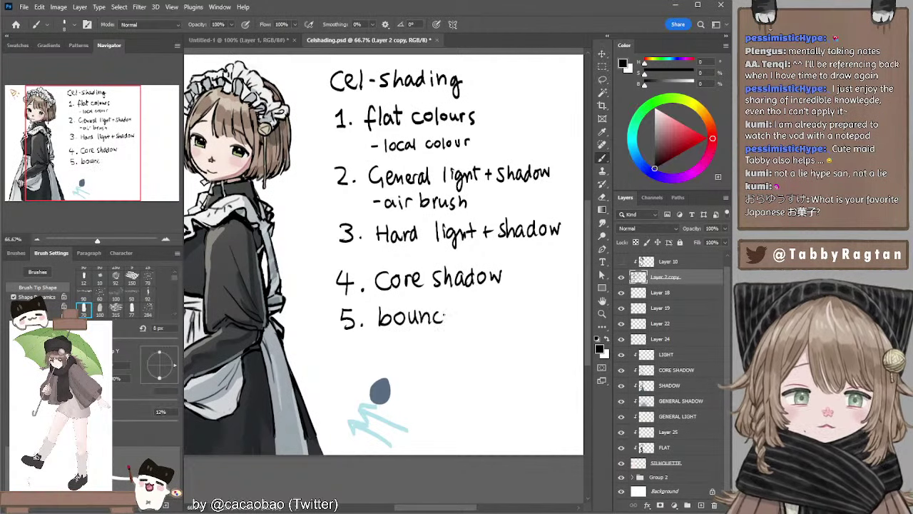
drag(474, 303, 447, 303)
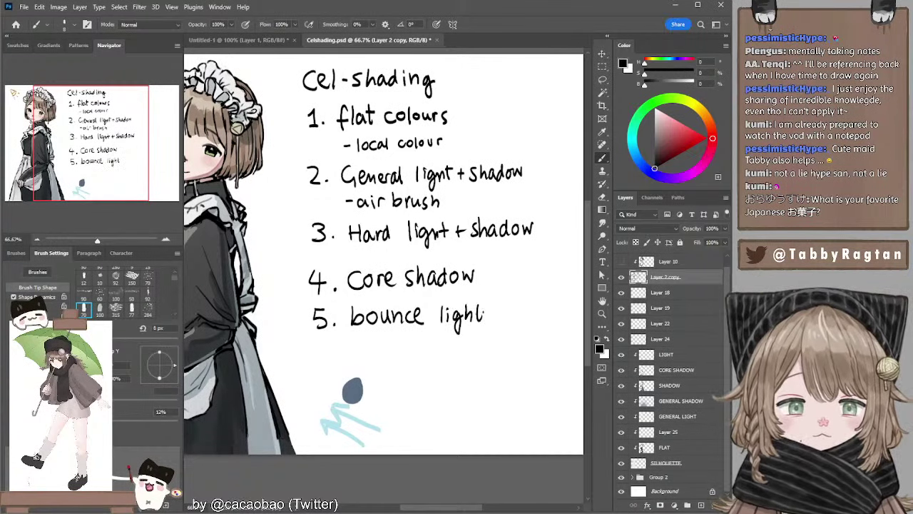
Add a new layer clipped to Layer 2 copy, which holds the line art and notes.
drag(309, 281, 442, 299)
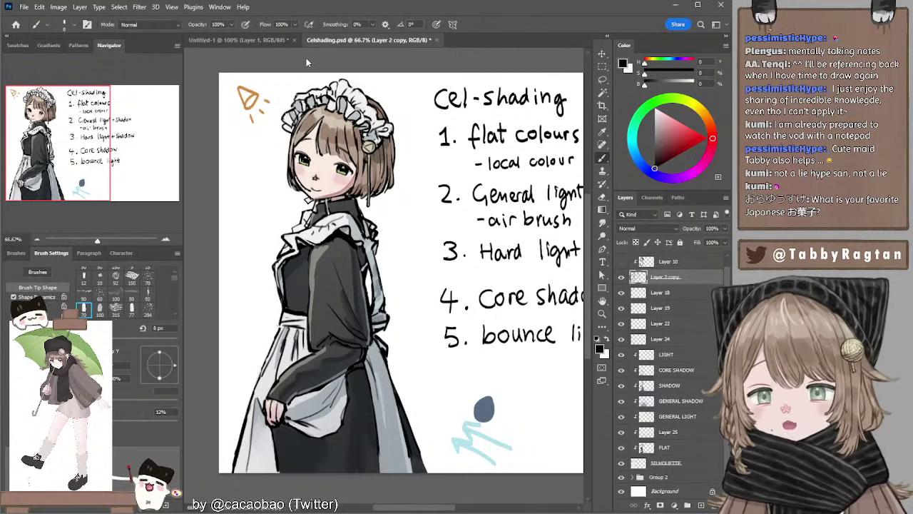
mouse_move(394, 166)
mouse_down()
mouse_move(373, 164)
mouse_move(396, 166)
mouse_up()
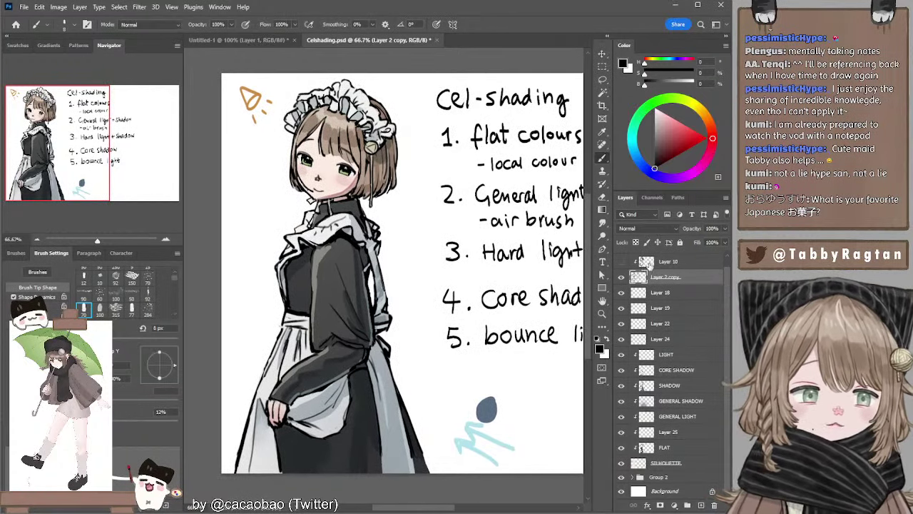
click(649, 262)
drag(727, 281, 727, 257)
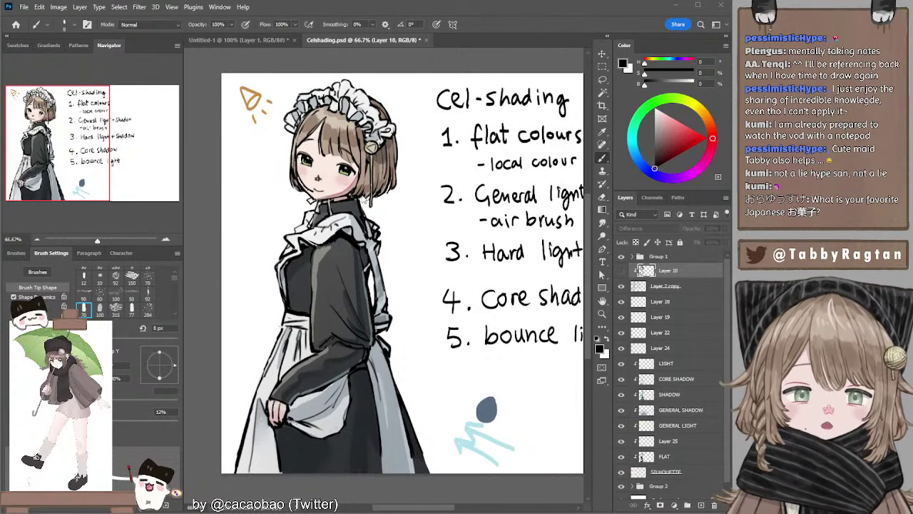
drag(411, 231, 393, 231)
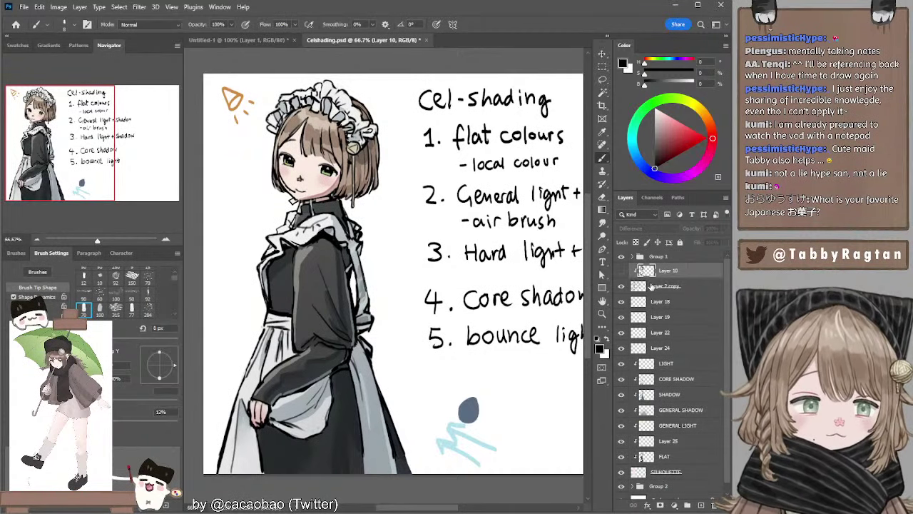
click(656, 286)
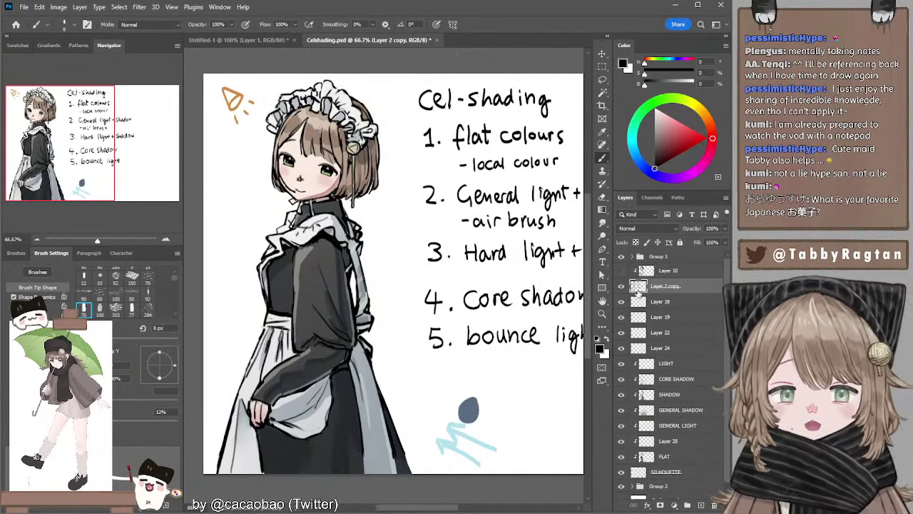
key(ctrl+shift+alt+n)
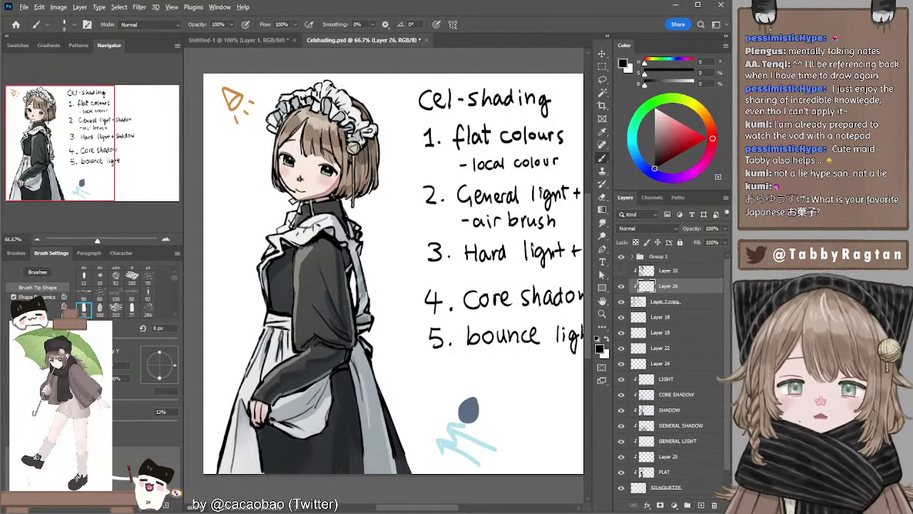
Try recolouring the maid's head outlines with a light grey sampled from the headdress and a 150 px brush, and undo it.
alt+click(327, 90)
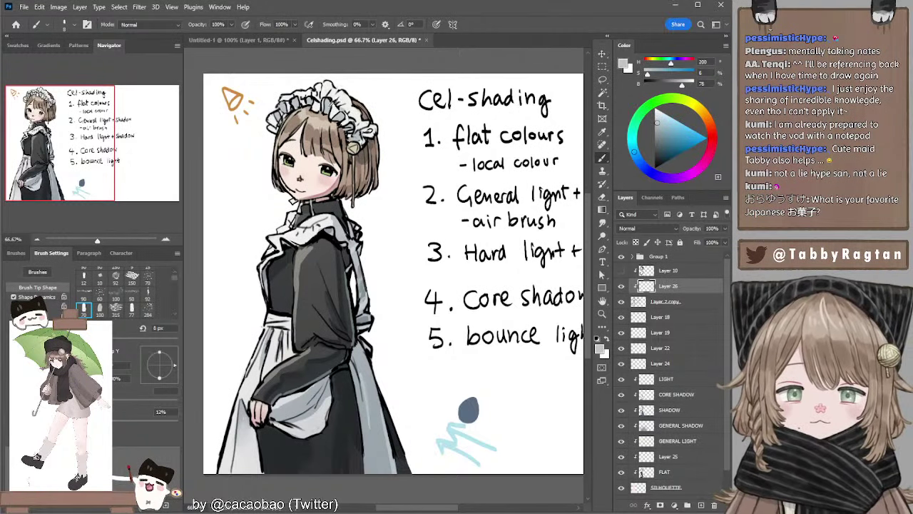
key(bracketright)
key(bracketright)
key(bracketright)
key(bracketright)
key(bracketright)
key(bracketright)
key(bracketright)
key(bracketright)
key(bracketright)
key(bracketright)
key(bracketright)
key(bracketright)
key(bracketright)
key(bracketright)
key(bracketright)
key(bracketright)
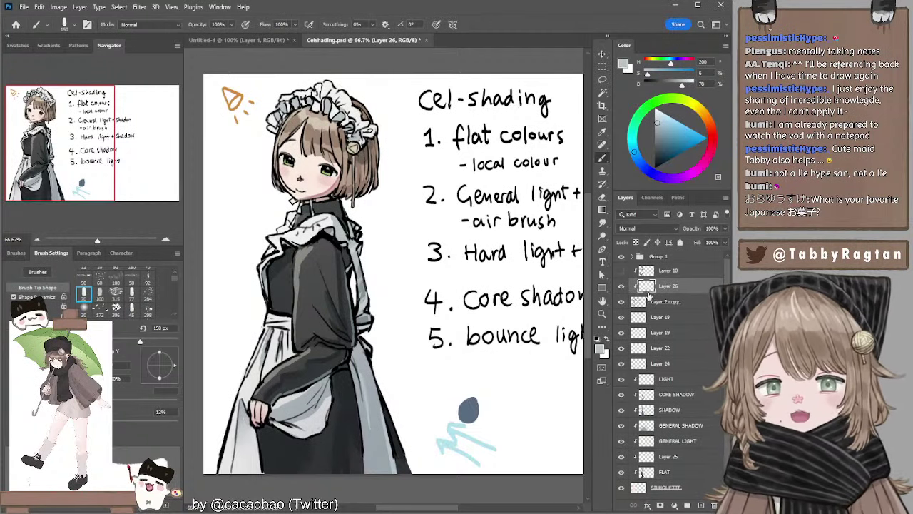
mouse_move(282, 114)
mouse_down()
mouse_move(388, 113)
mouse_move(312, 129)
mouse_move(279, 179)
mouse_move(296, 134)
mouse_move(366, 93)
mouse_move(312, 170)
mouse_move(377, 186)
mouse_up()
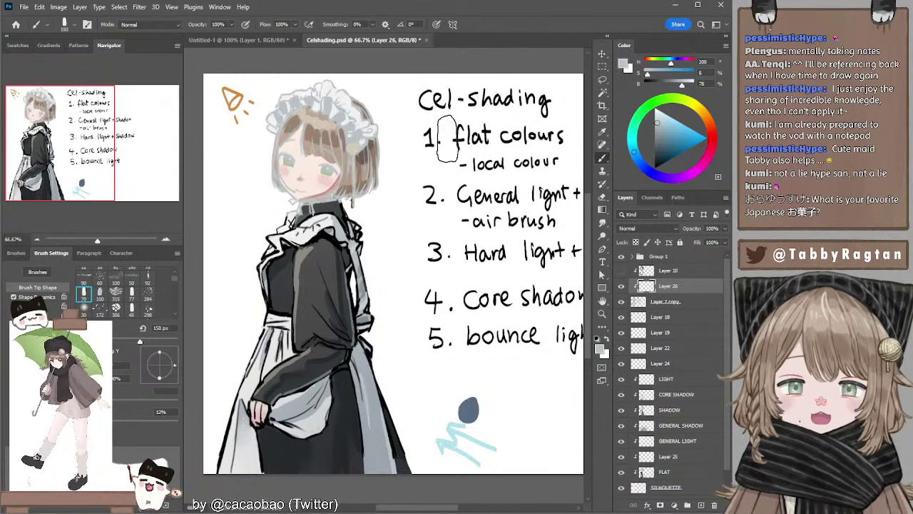
key(ctrl+z)
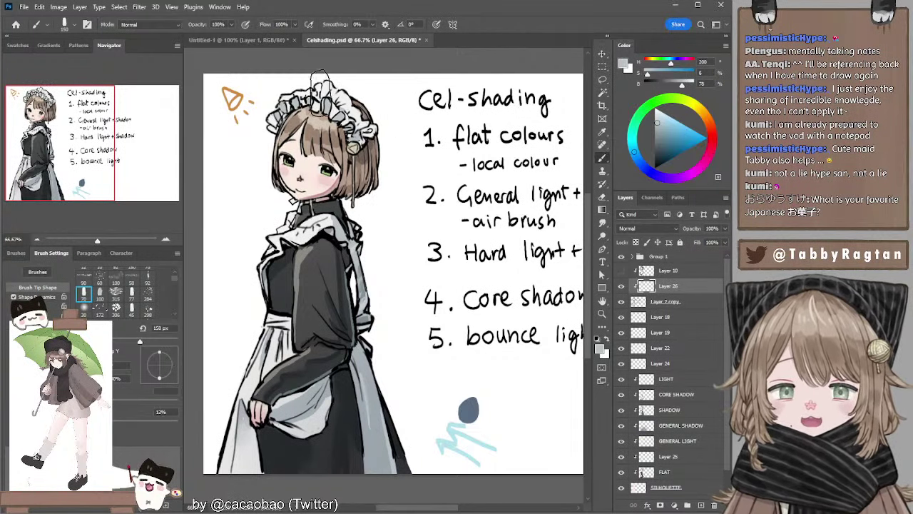
Recolour the headdress outlines in blue-grey (H 200, S 11, B 40) with a 40 px brush, undoing a lighter test stroke.
key([)
key([)
key([)
key([)
key([)
key([)
key([)
key([)
key([)
drag(278, 111, 313, 96)
key(ctrl+z)
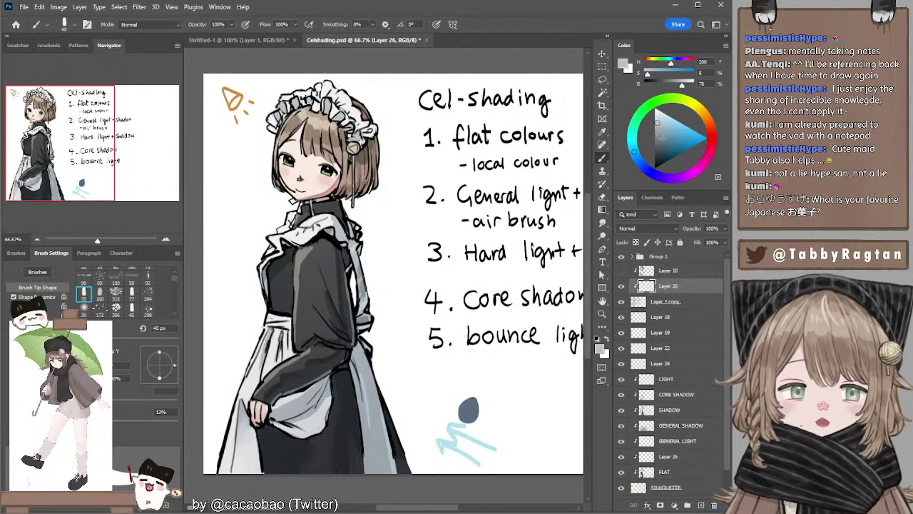
click(657, 145)
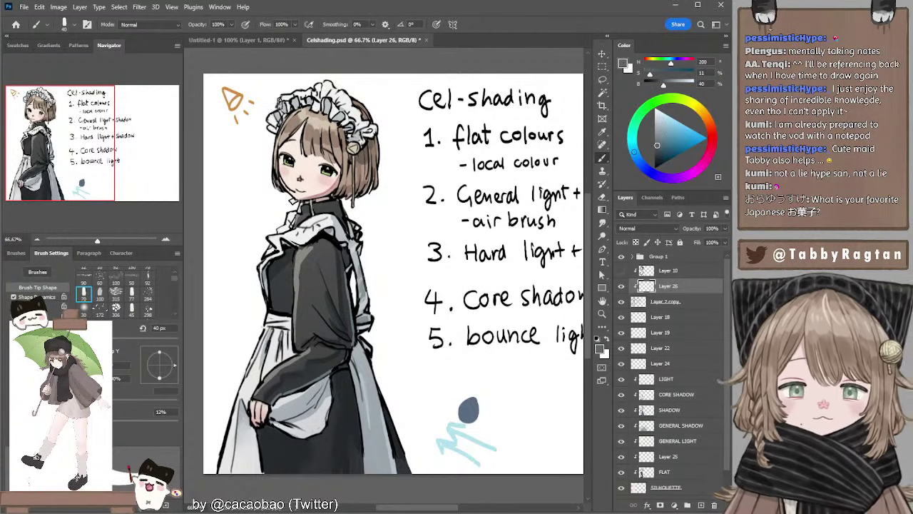
mouse_move(280, 104)
mouse_down()
mouse_move(289, 94)
mouse_move(309, 95)
mouse_move(273, 123)
mouse_up()
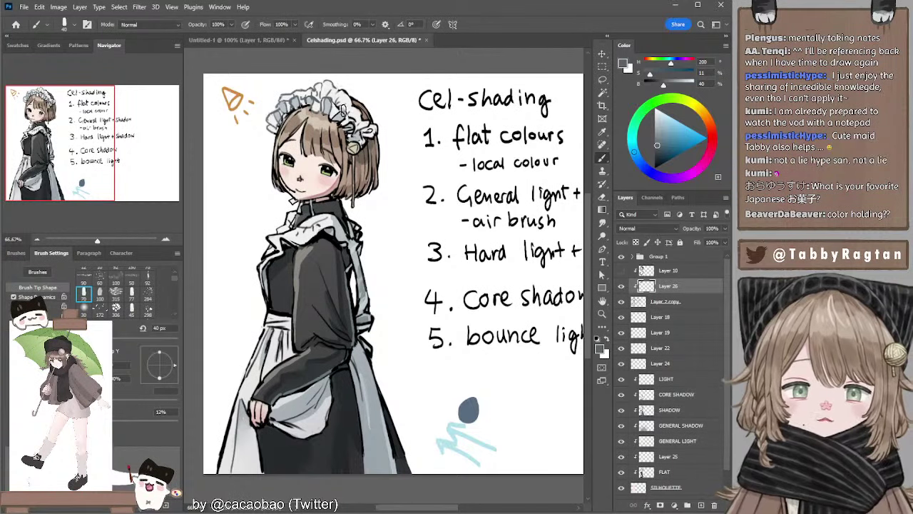
Continue recolouring the headdress outlines in the same blue-grey, varying the brush size between 45 and 35 px.
key(bracketright)
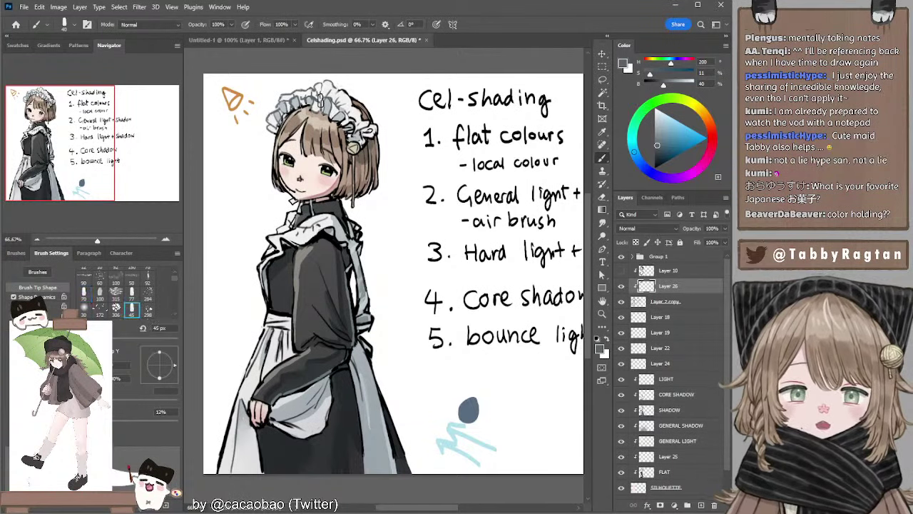
key(bracketleft)
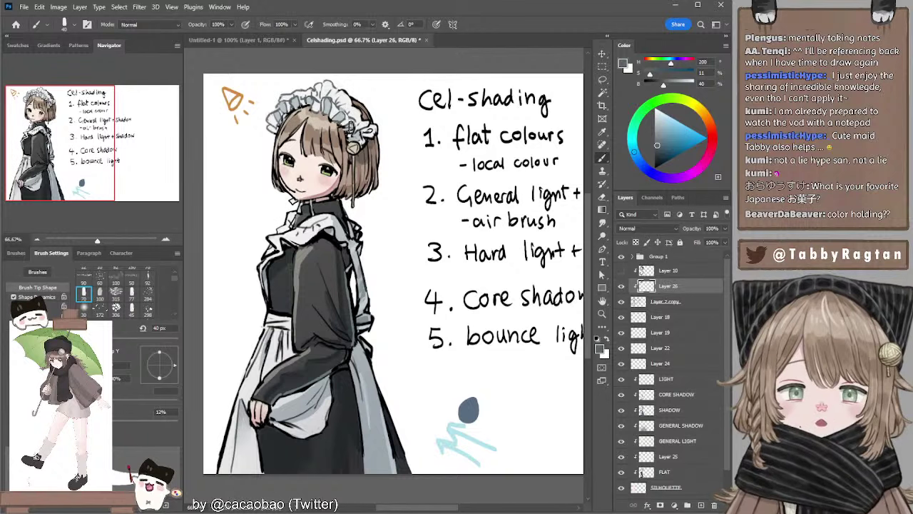
key(bracketleft)
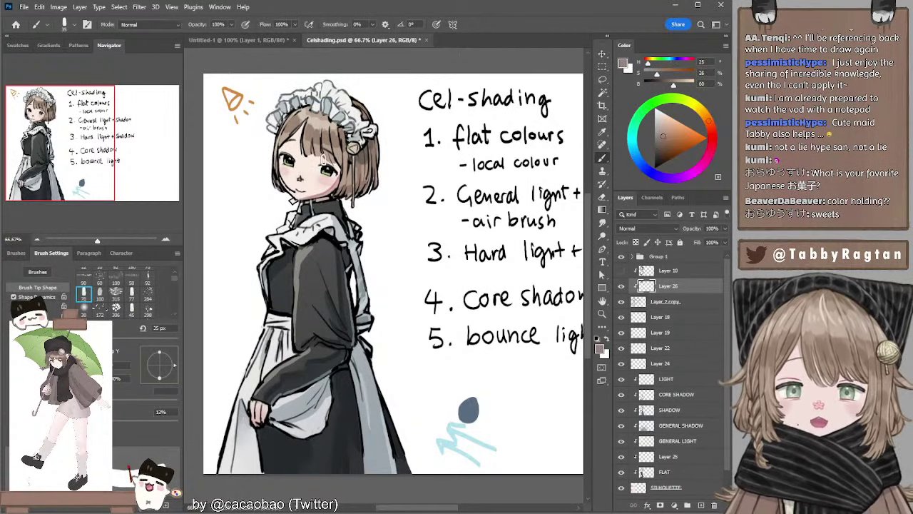
Sample brown from the maid's hair, darken it to H 26, S 31, B 24, and enlarge the brush to 100 px.
alt+click(312, 130)
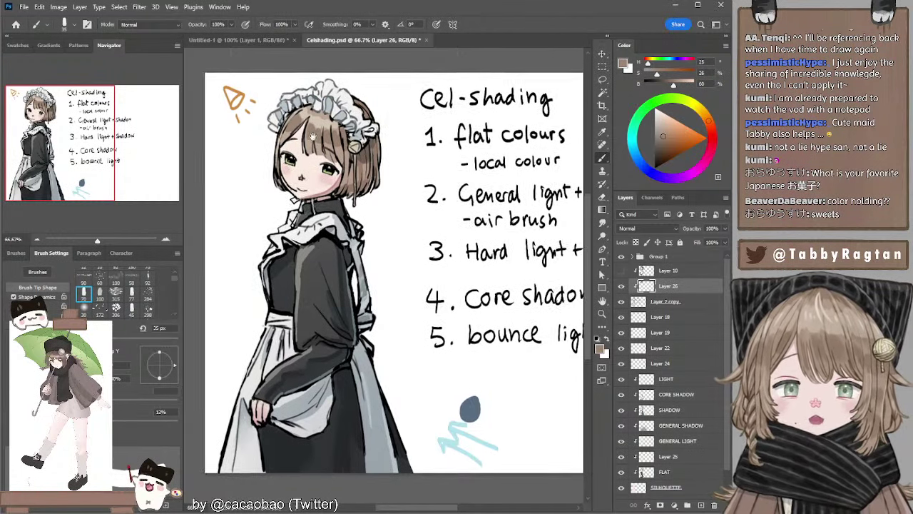
alt+click(366, 151)
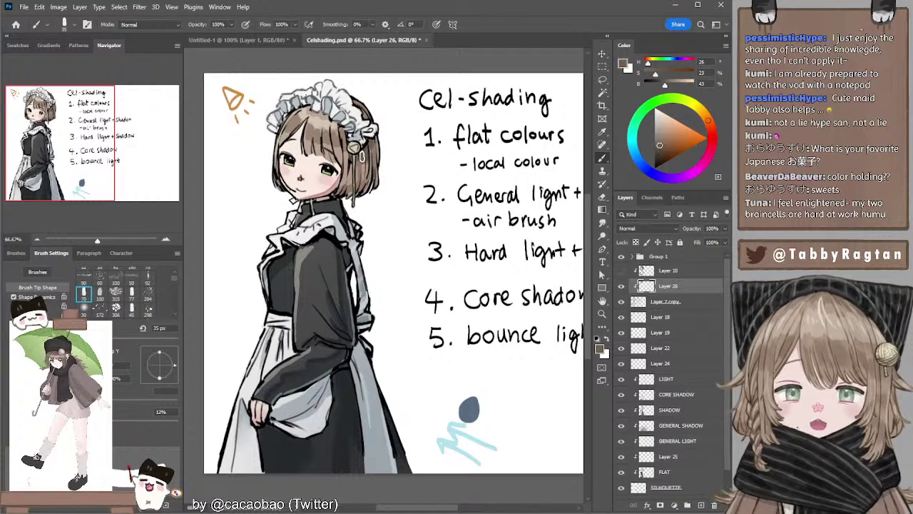
alt+click(363, 155)
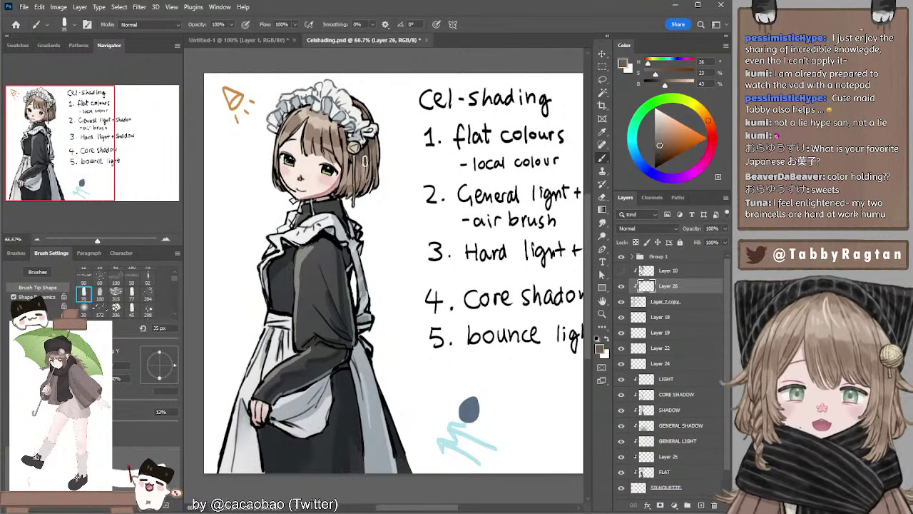
click(660, 151)
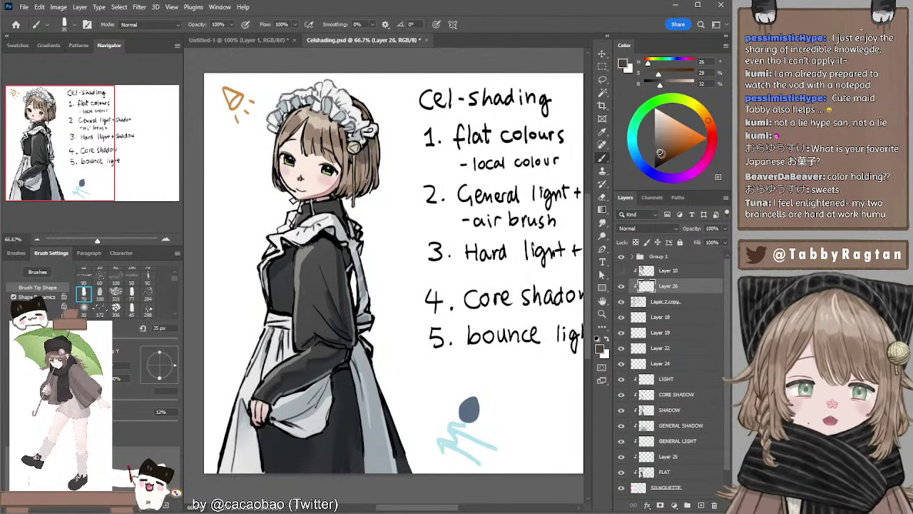
key(])
key(])
key(])
key(bracketright)
key(bracketright)
key(bracketright)
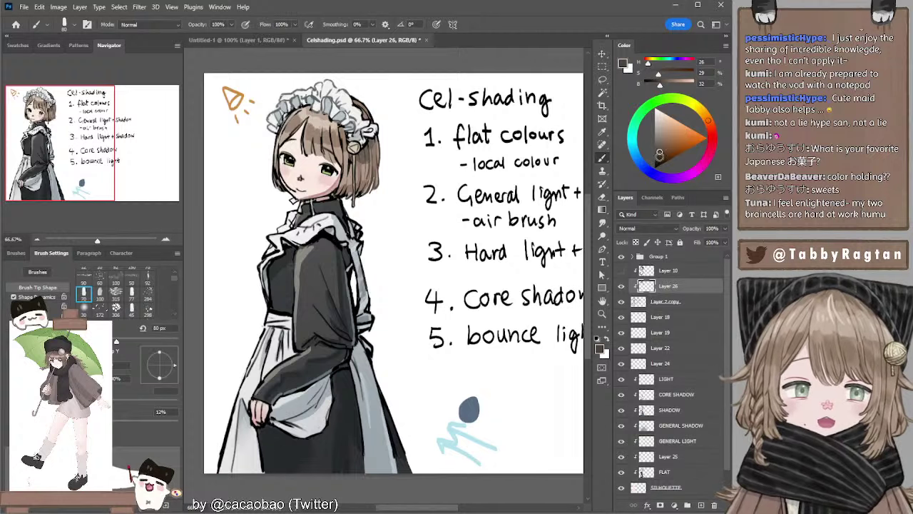
click(658, 156)
key(bracketright)
key(bracketright)
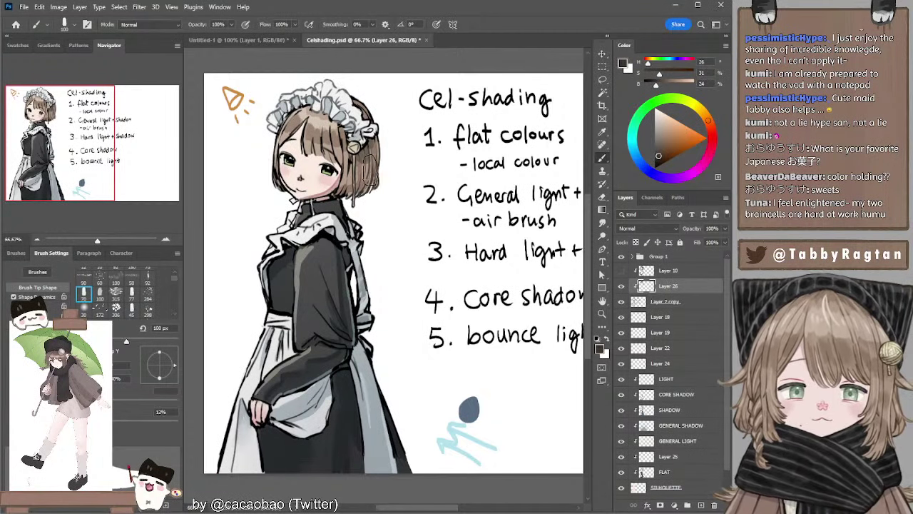
Recolour the hair outlines in the dark brown, reducing the brush from 50 down to 20 px for finer areas.
key(bracketleft)
key(bracketleft)
key(bracketleft)
key(bracketleft)
key(bracketleft)
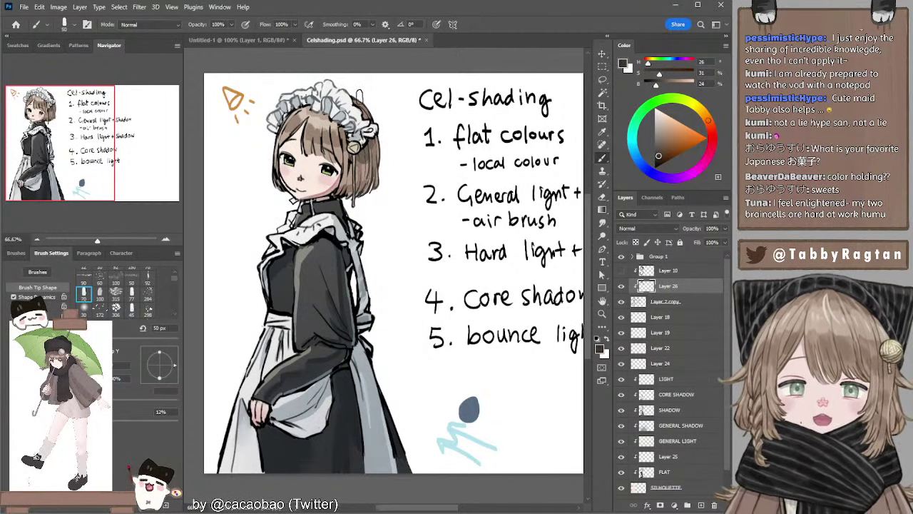
key(bracketleft)
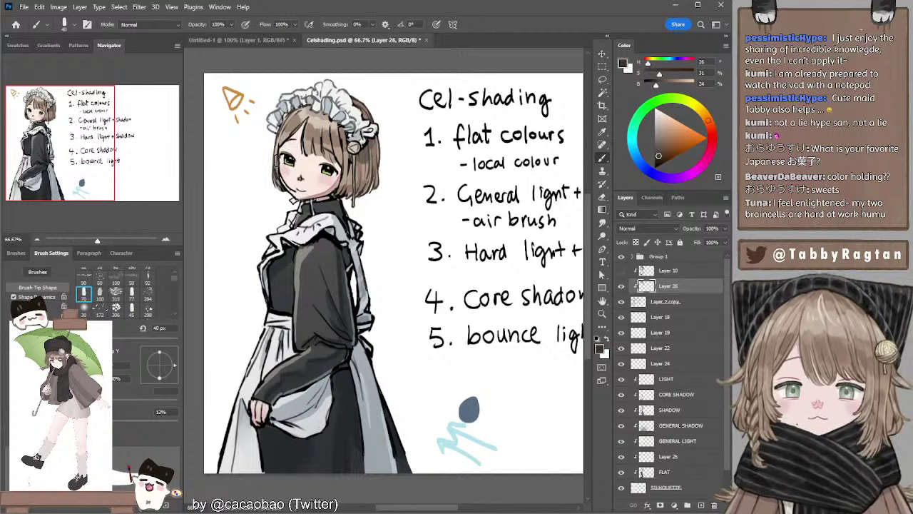
key(bracketleft)
key(bracketleft)
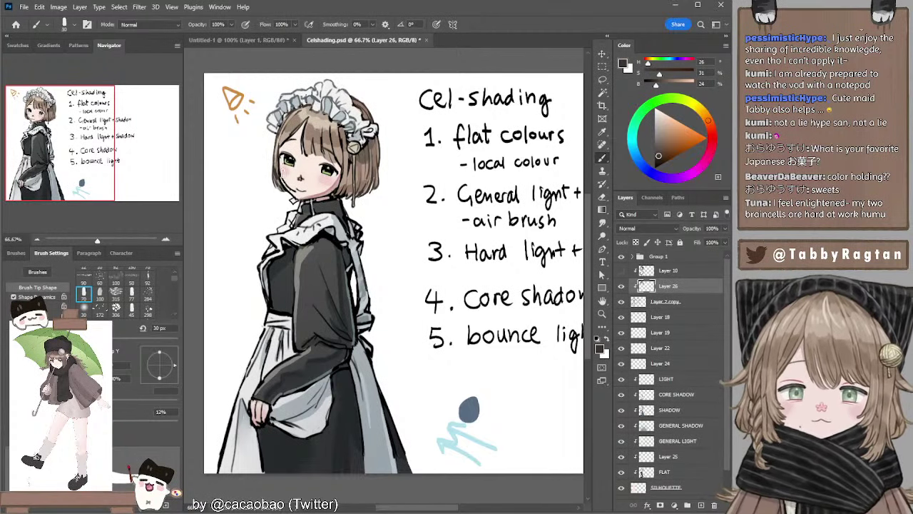
key(bracketleft)
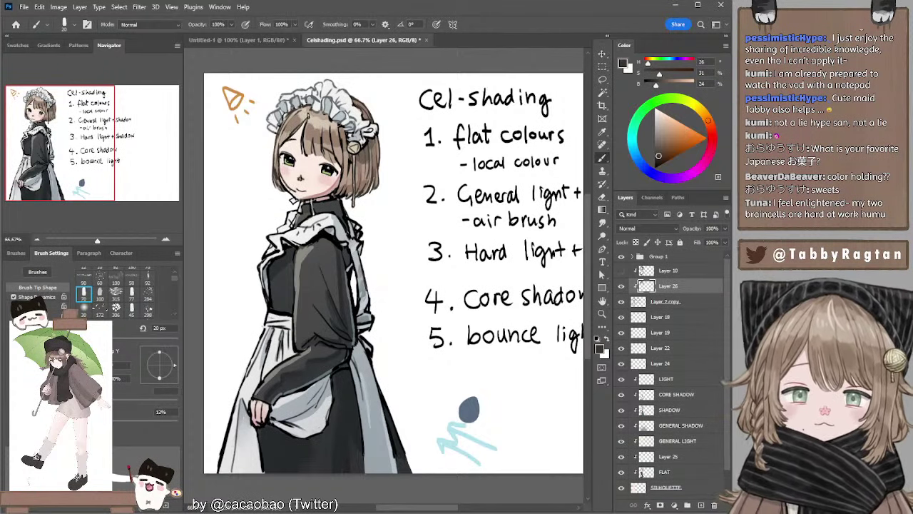
Refine the brown hair line art around the head and ornament with brush sizes between 30 and 45 px.
key(bracketright)
key(bracketright)
key(bracketright)
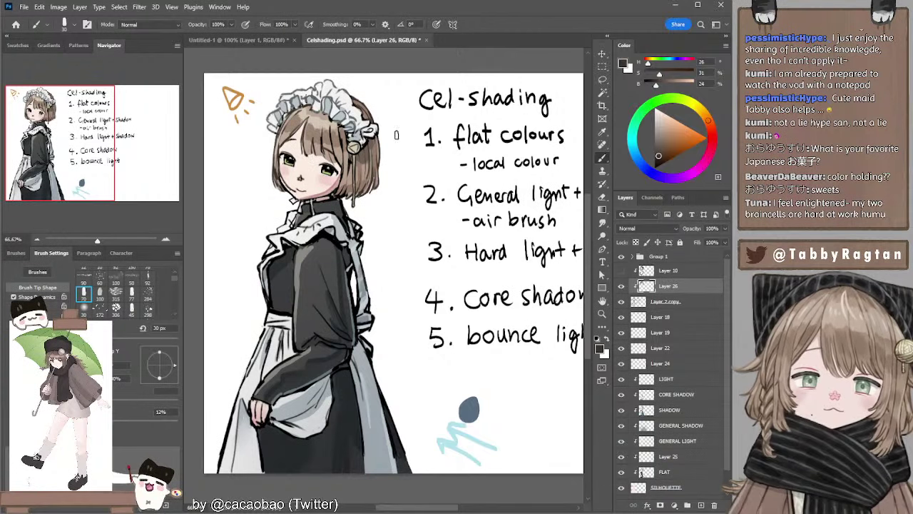
key(bracketright)
key(bracketright)
key(bracketright)
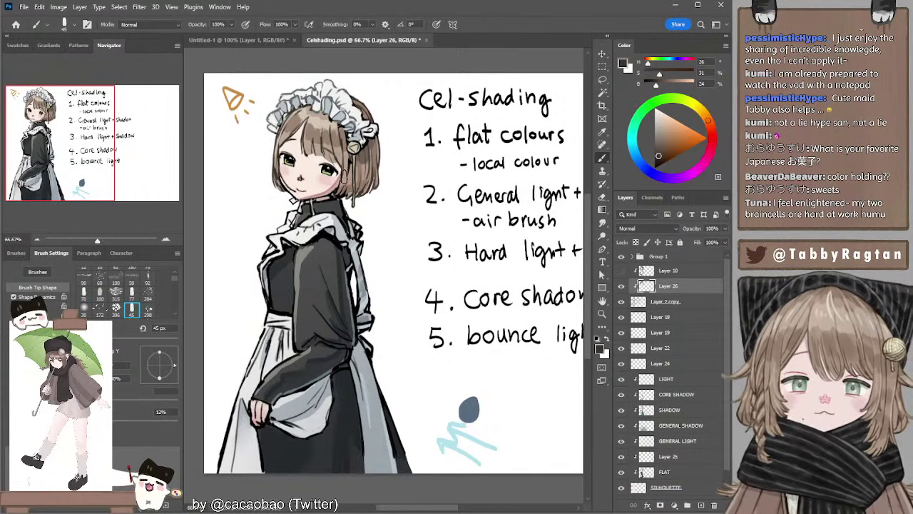
key(bracketleft)
key(bracketleft)
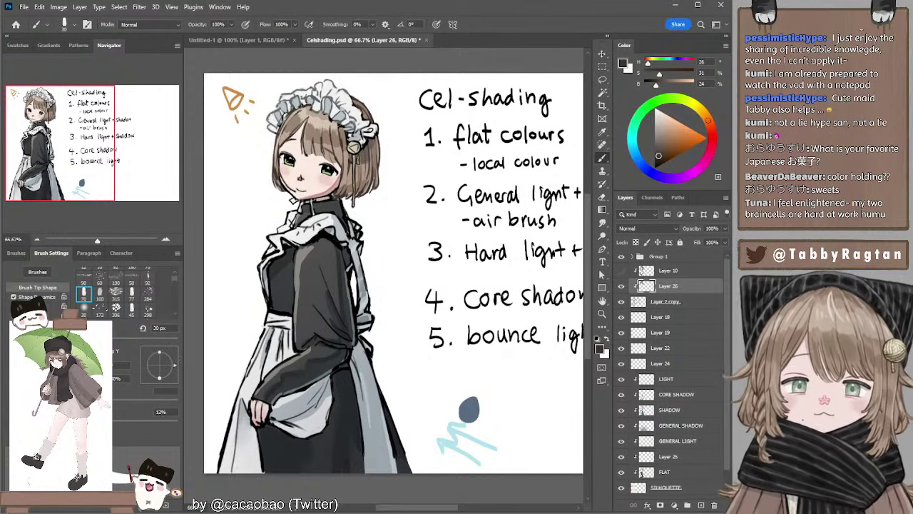
key(bracketright)
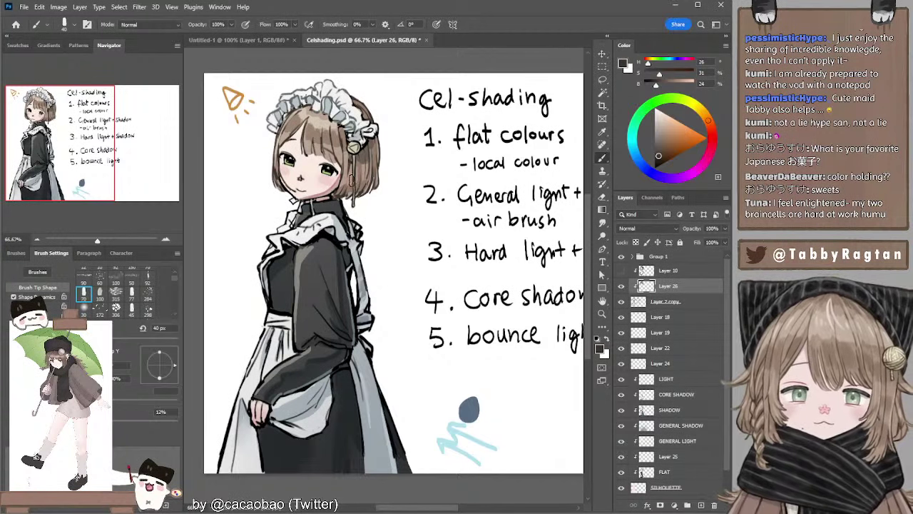
Sample beige from the round hair ornament, darken it to H 42, S 40, B 40, and recolour its outlines with a 35 to 40 px brush.
alt+click(354, 149)
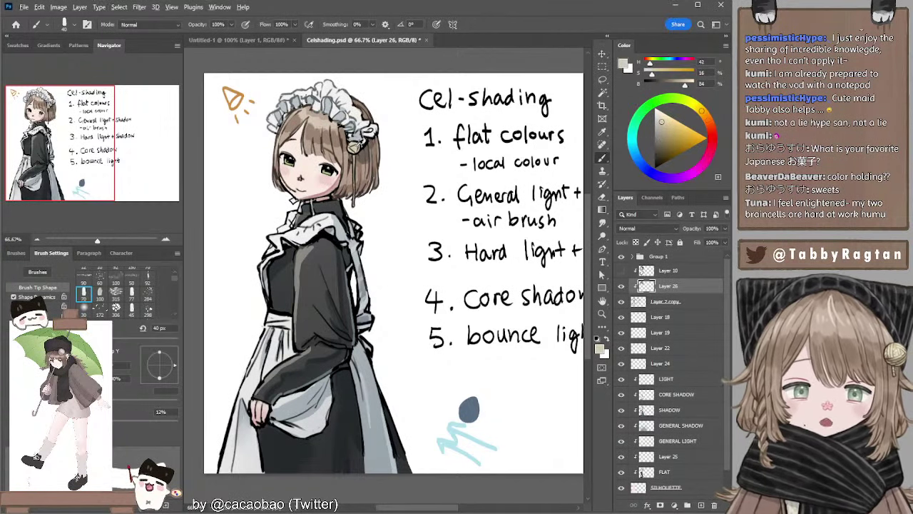
alt+click(356, 148)
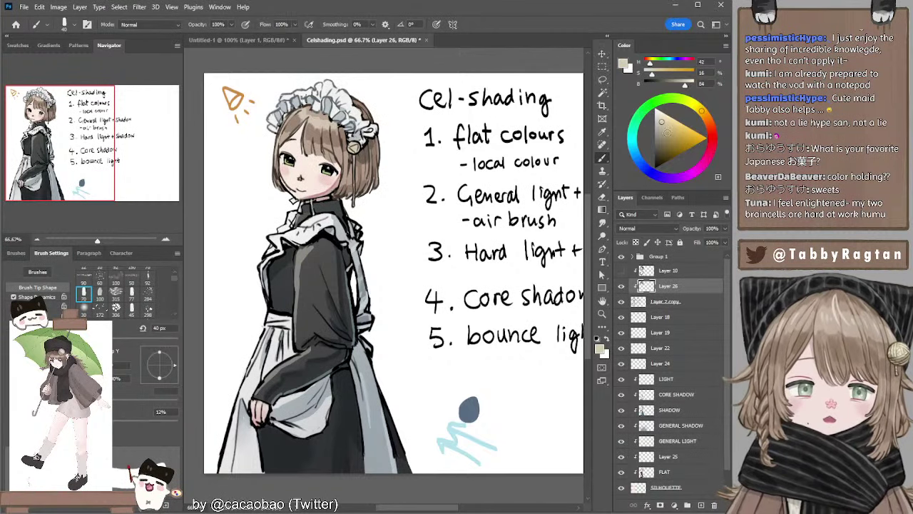
click(664, 143)
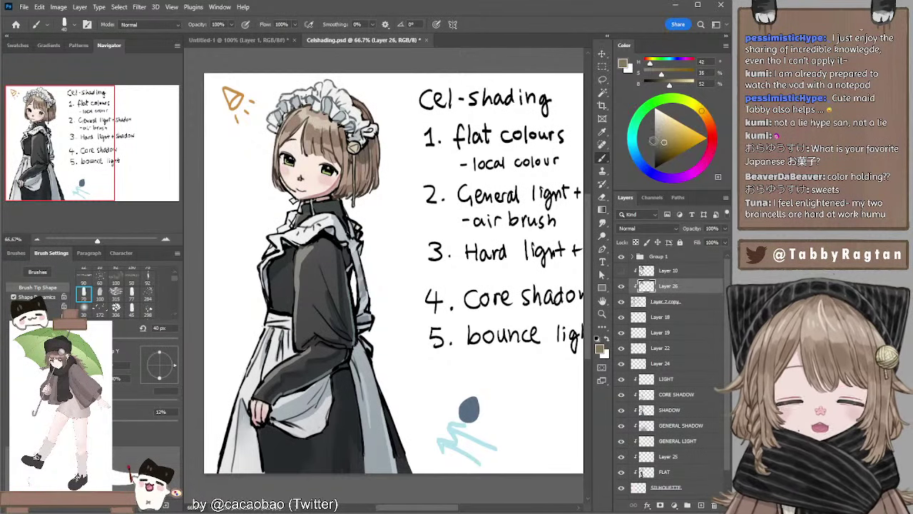
key(bracketleft)
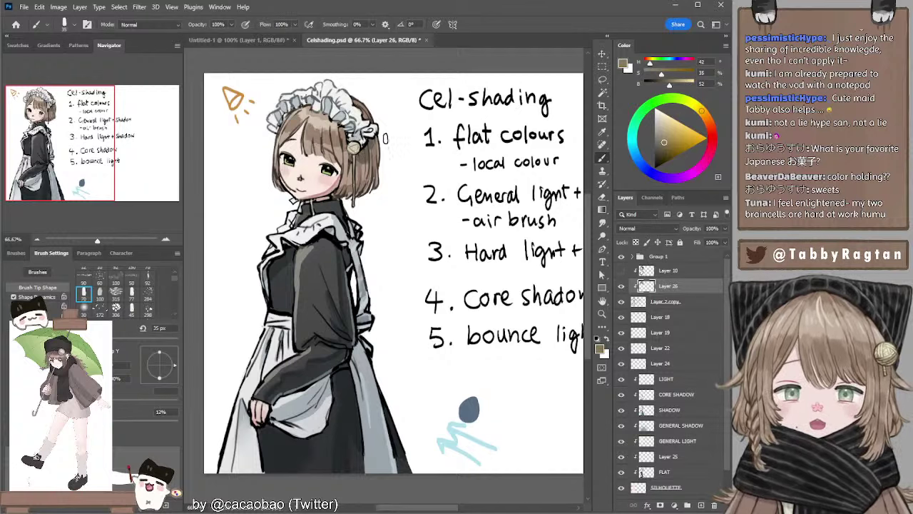
drag(662, 145, 663, 147)
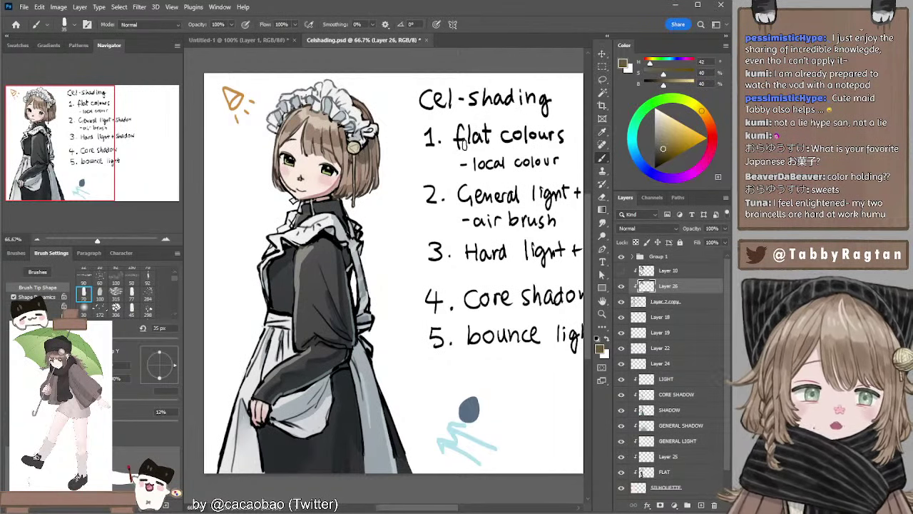
key(bracketright)
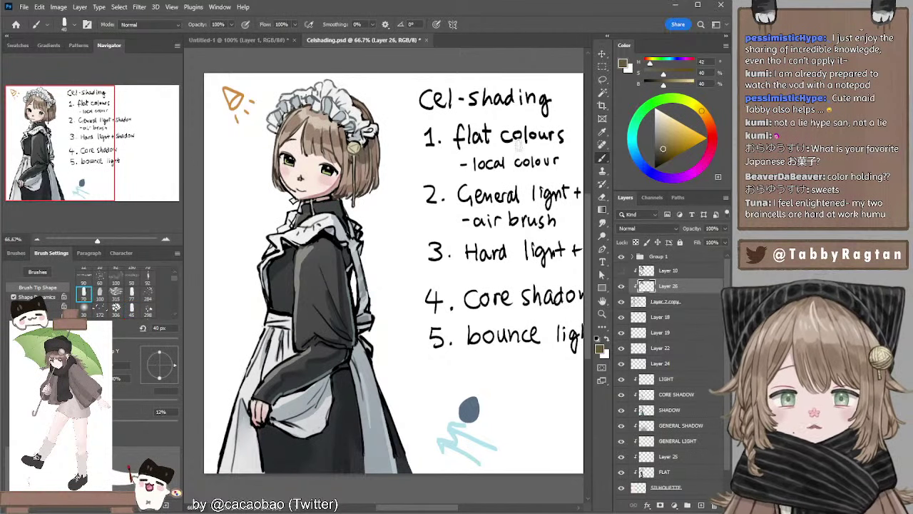
Darken the olive brown to H 42, S 38, B 27 and refine the hair ornament's lines with a 25 to 45 px brush.
click(661, 152)
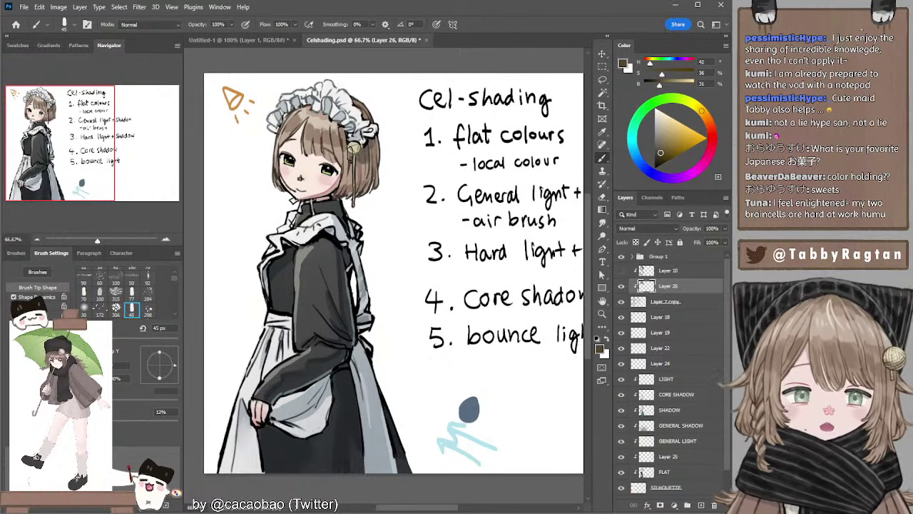
key(bracketleft)
key(bracketleft)
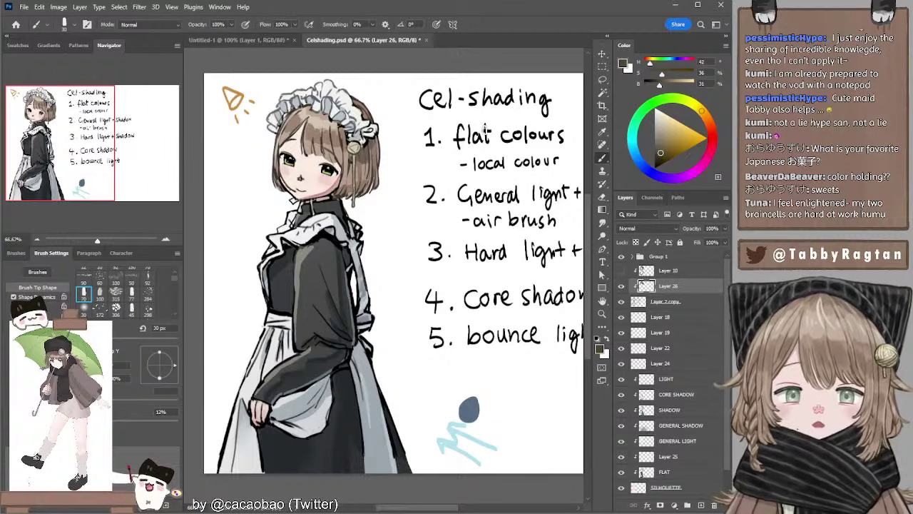
key(bracketleft)
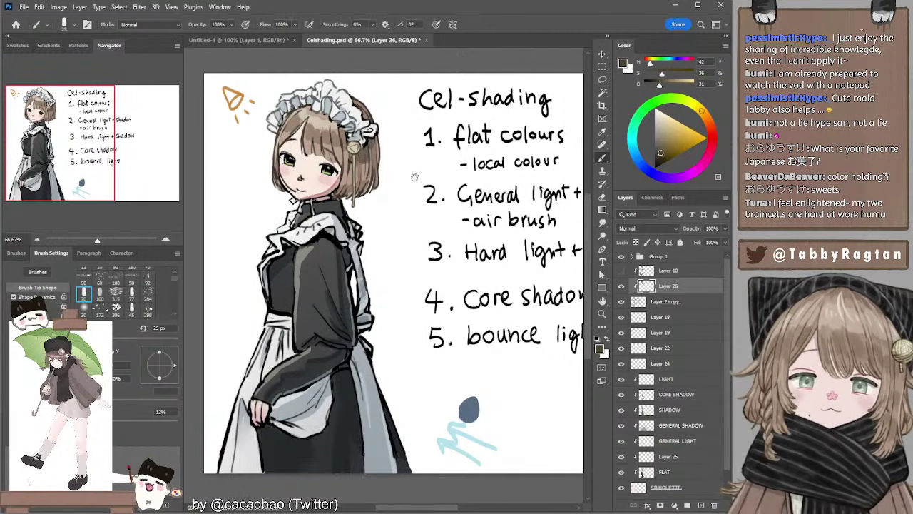
click(659, 155)
key(bracketright)
key(bracketright)
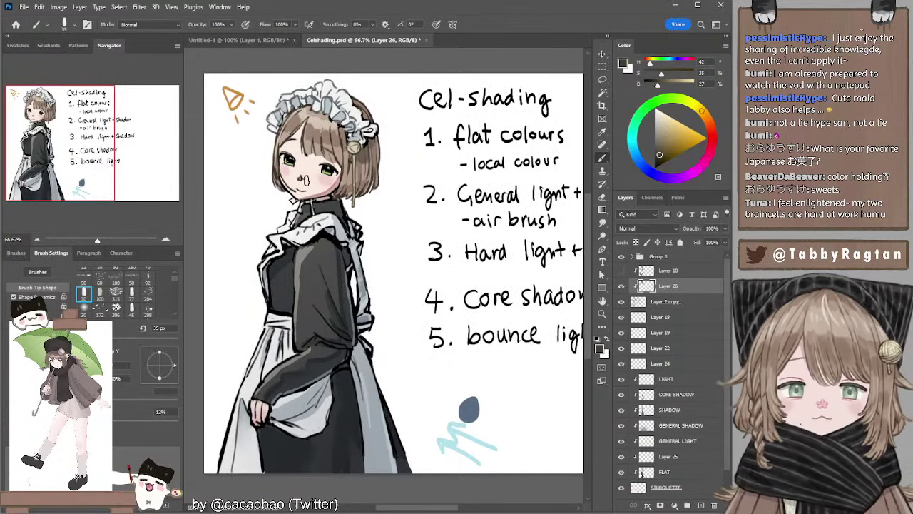
Recolour the nose and face lines in muted red derived from the skin, from H 6, S 43, B 55 to H 6, S 31, B 62.
alt+click(305, 175)
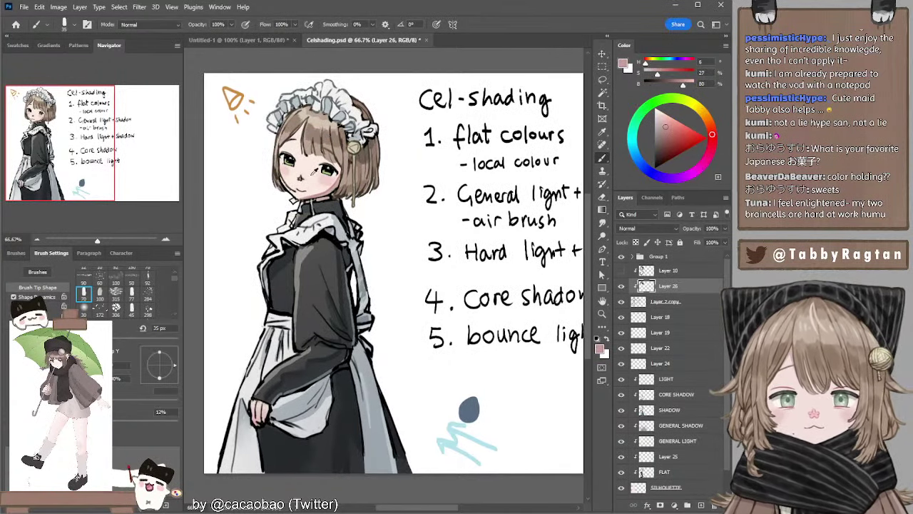
click(667, 142)
click(132, 309)
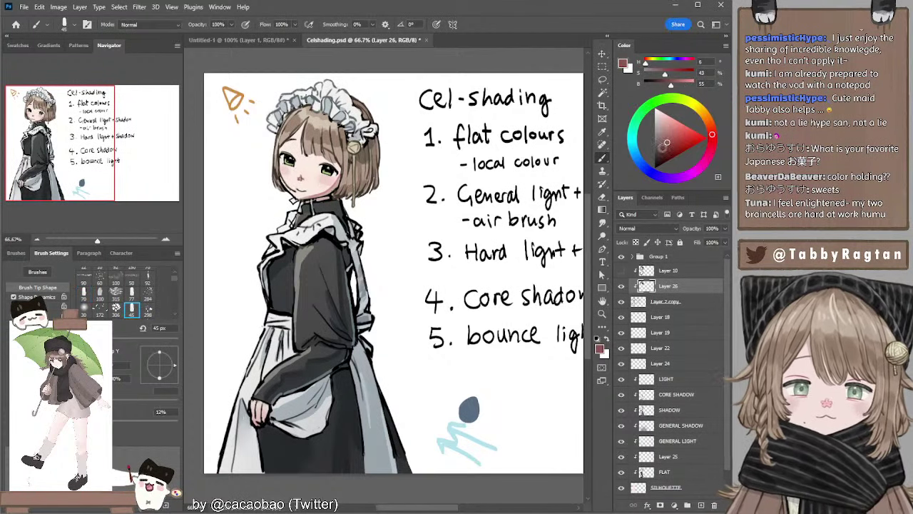
click(664, 137)
key([)
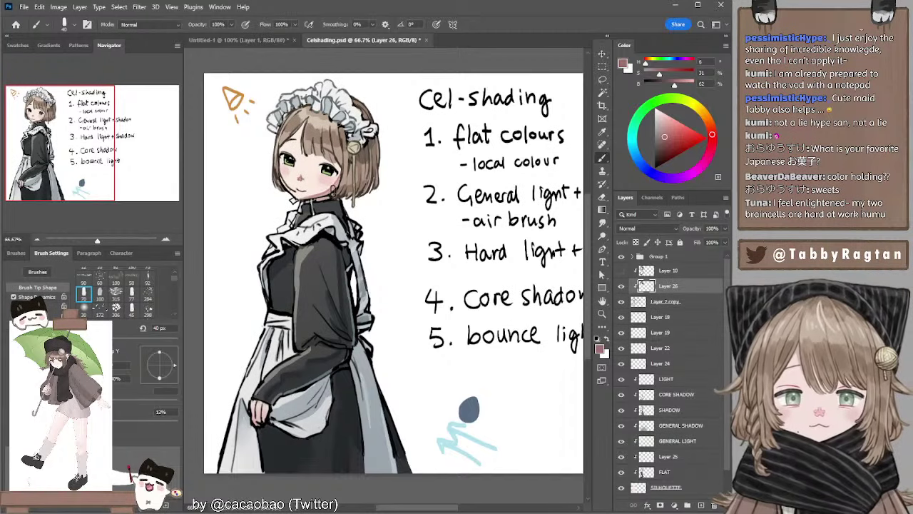
key(bracketleft)
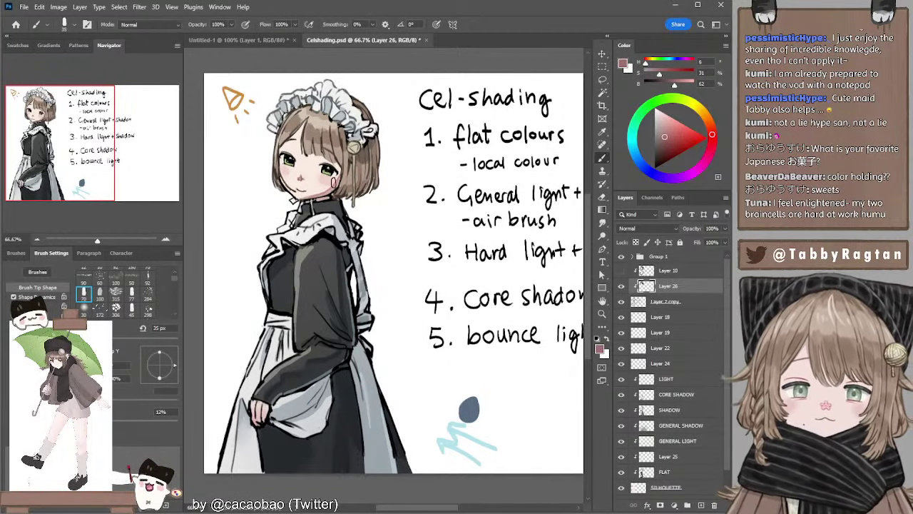
Sample dark brown (H 27, S 28, B 28) from the fringe and touch up the hair lines framing the face with a 25 px brush.
alt+click(288, 139)
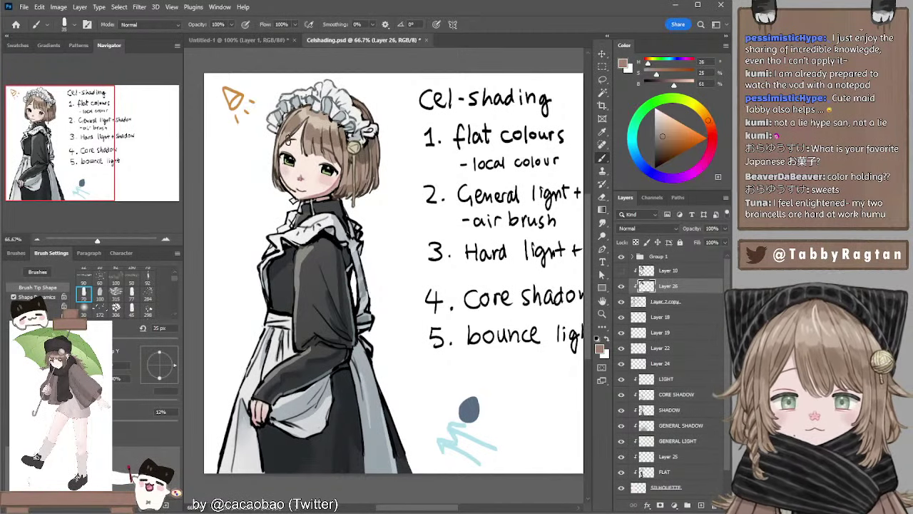
alt+click(291, 134)
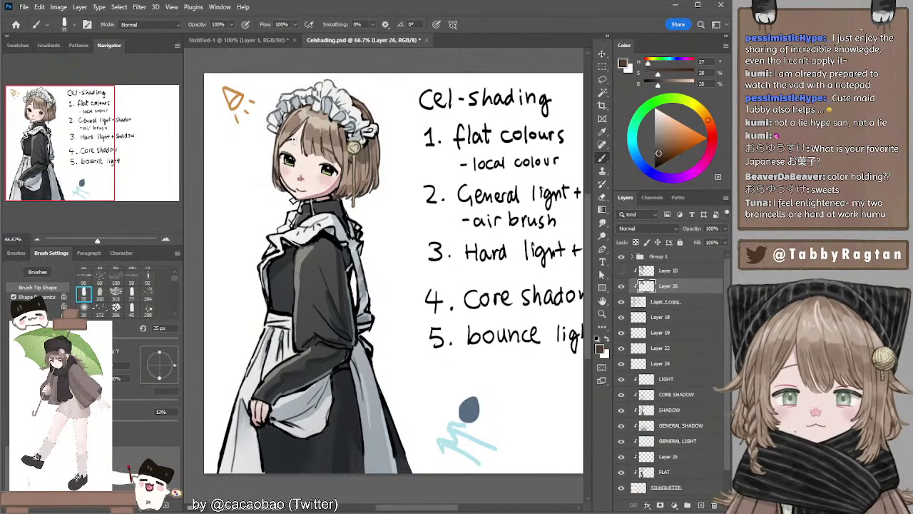
key(bracketleft)
key(bracketleft)
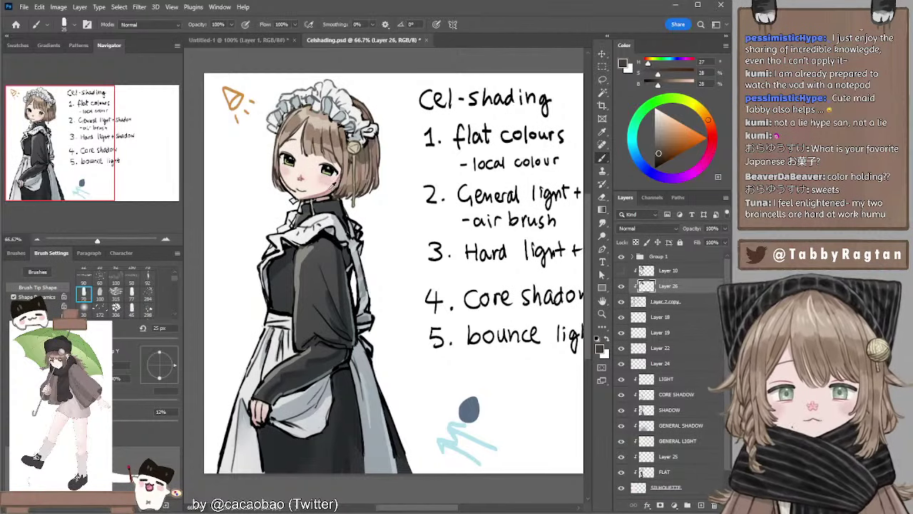
Sample pink from the jaw, darken it to H 3, S 33, B 48, and recolour the jaw and chin lines with a 40 to 45 px brush.
alt+click(332, 187)
alt+click(328, 189)
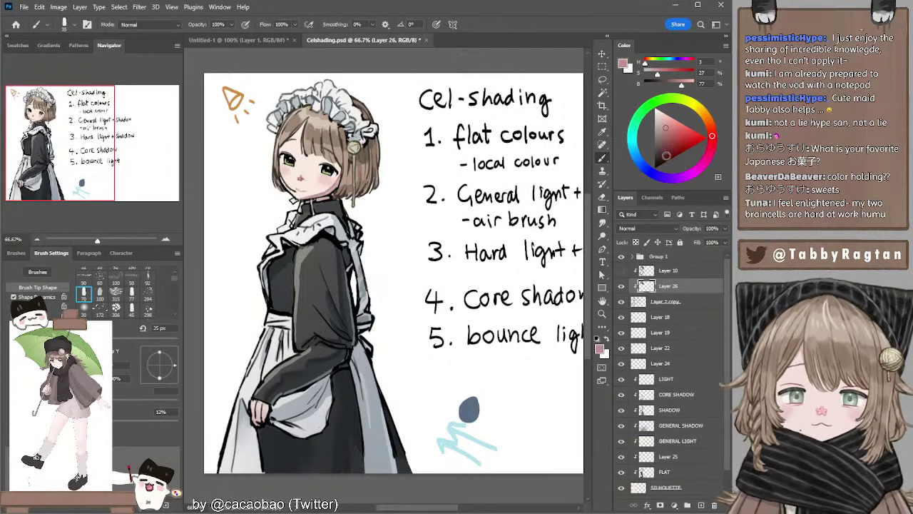
click(663, 144)
key(bracketright)
key(bracketright)
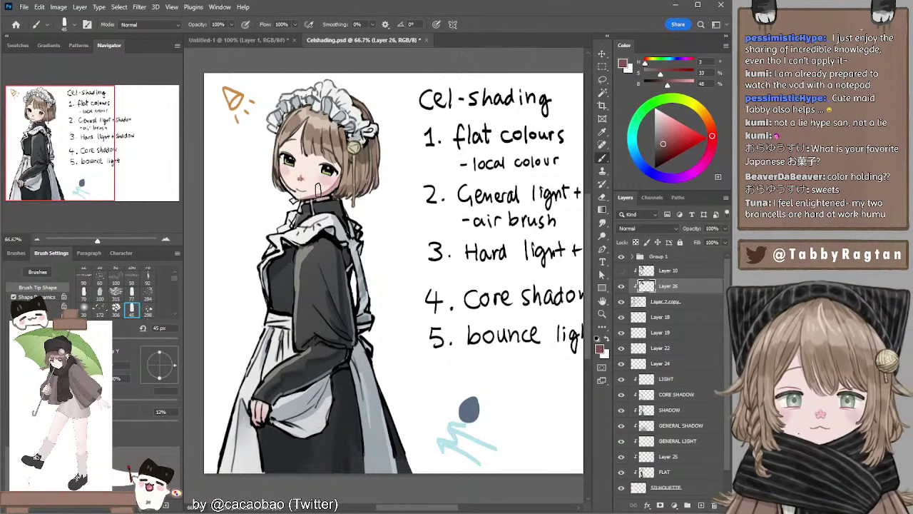
key(comma)
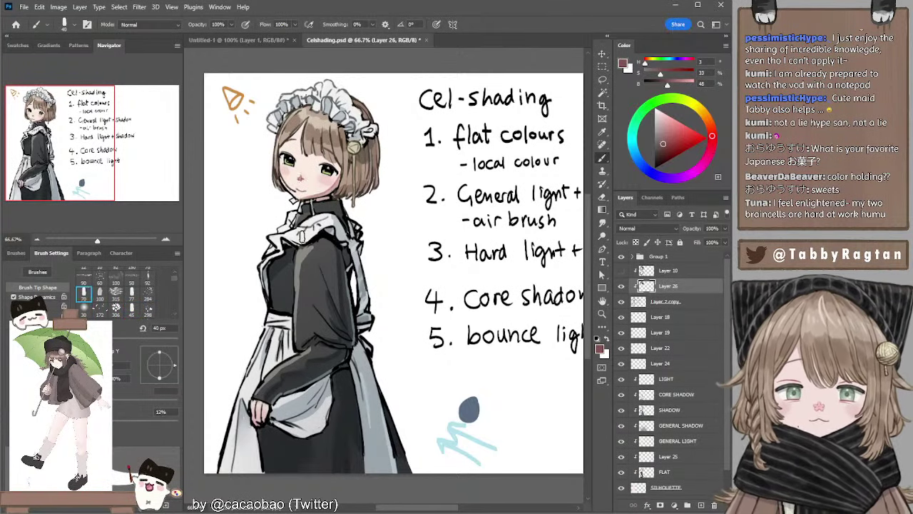
Sample blue-grey (H 200, S 11, B 42) from the frilled headdress and recolour the white collar's frill lines with a 45 to 80 px brush.
alt+click(306, 230)
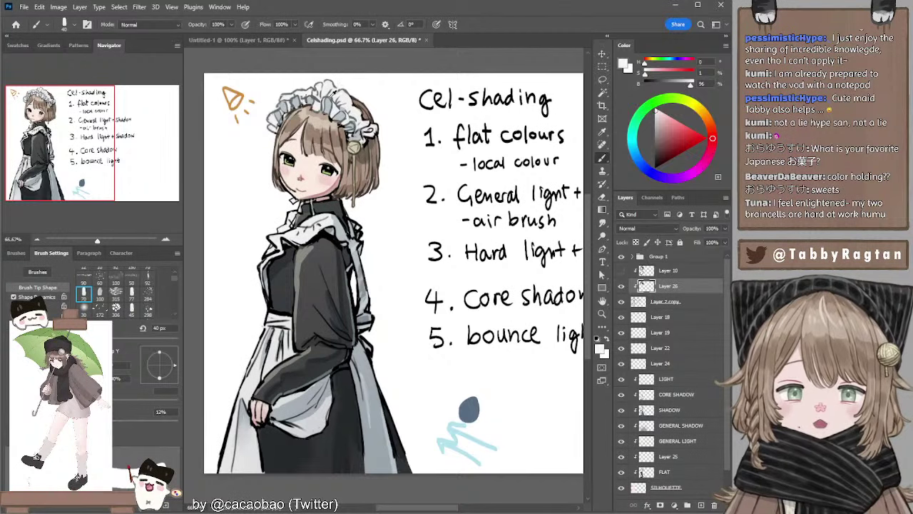
alt+click(329, 100)
key(bracketright)
key(bracketright)
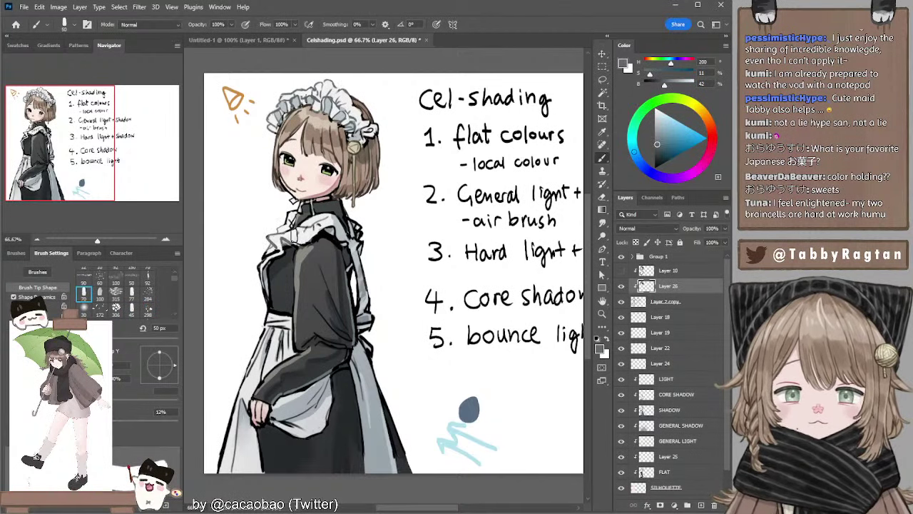
key(period)
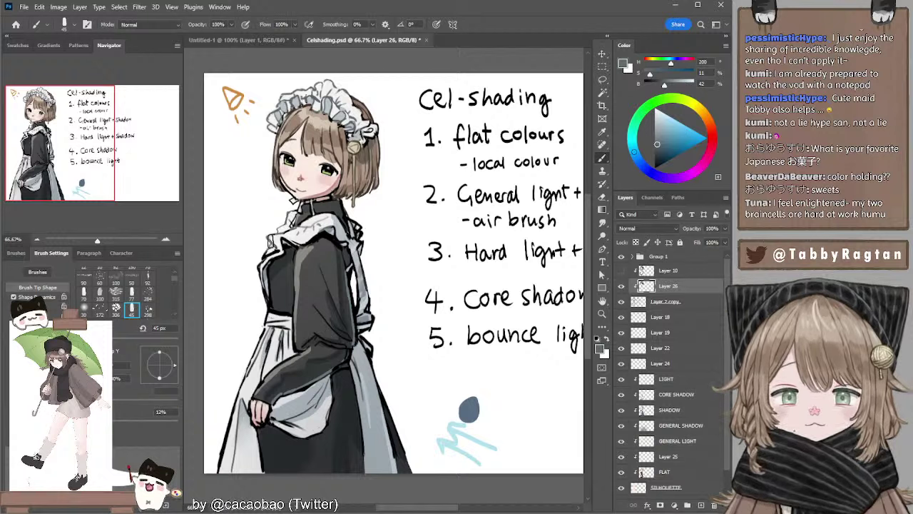
key(bracketright)
key(bracketright)
mouse_move(275, 246)
mouse_down()
mouse_move(260, 260)
mouse_move(276, 247)
mouse_up()
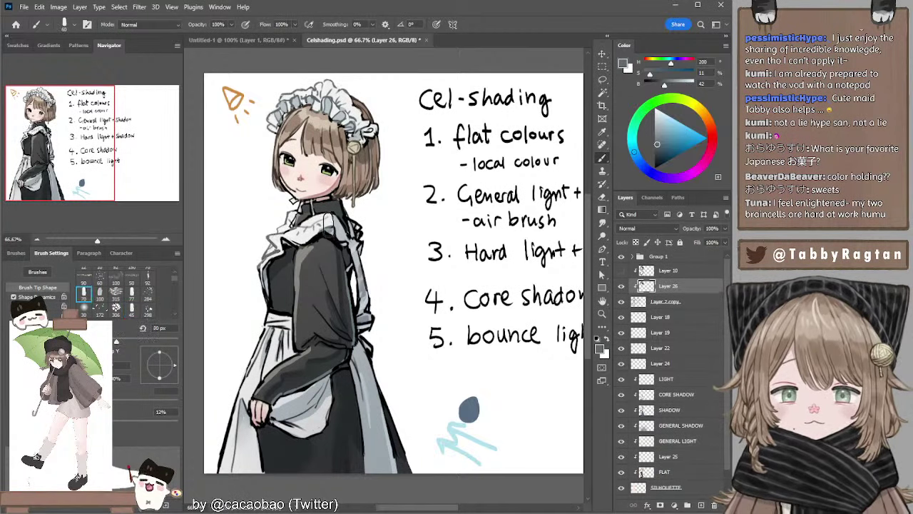
key(bracketleft)
key(bracketleft)
key(bracketleft)
key(bracketleft)
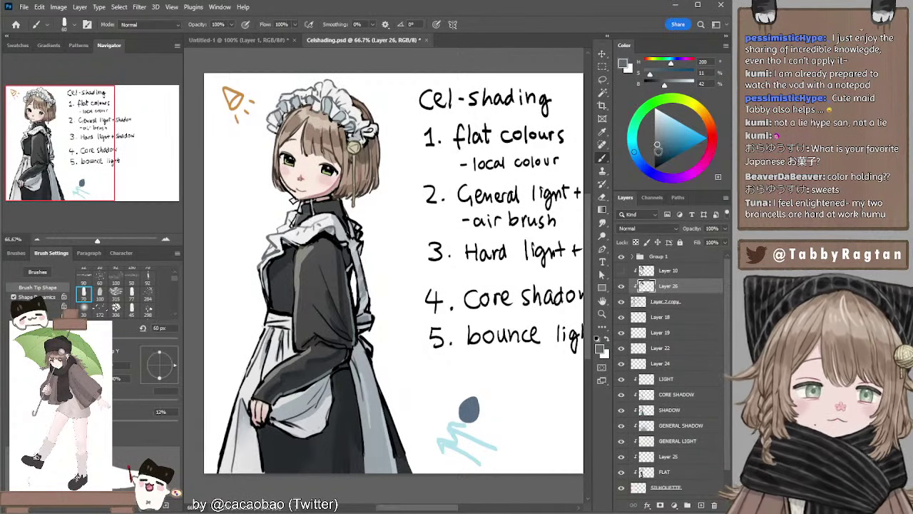
Darken the blue-grey to H 200, S 16, B 28 and deepen the collar frill's fold lines with a 40 to 70 px brush.
drag(657, 146, 656, 153)
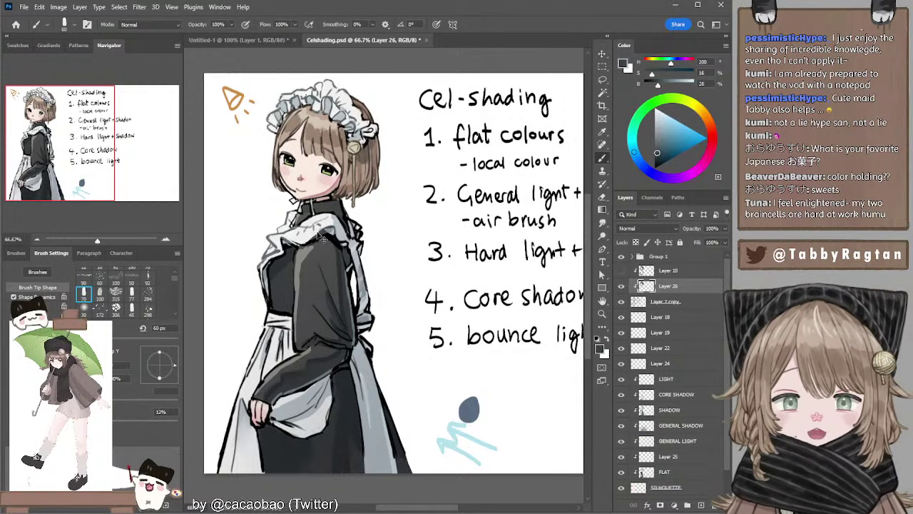
key(bracketleft)
key(bracketleft)
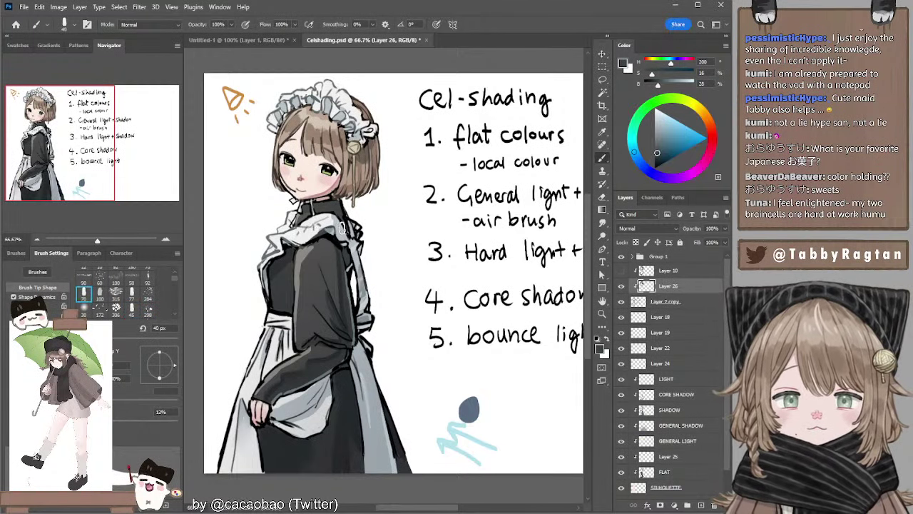
key(bracketright)
key(bracketright)
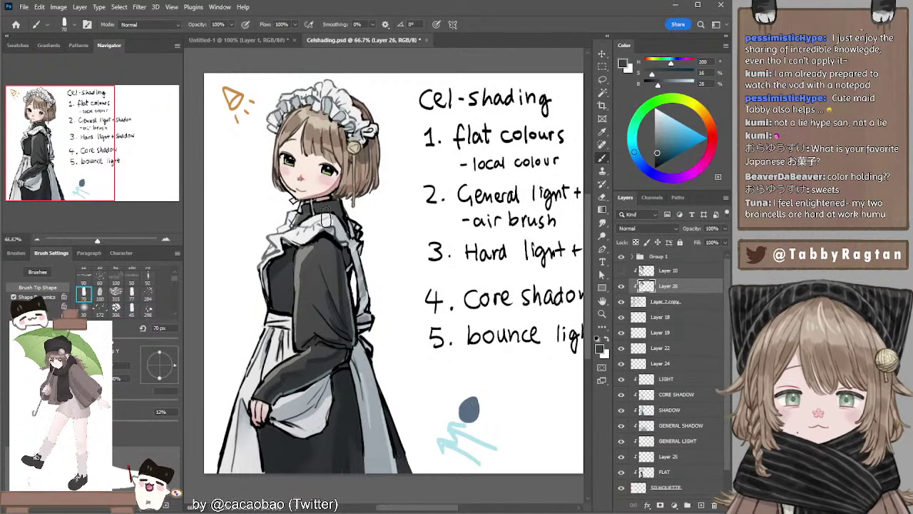
key(bracketleft)
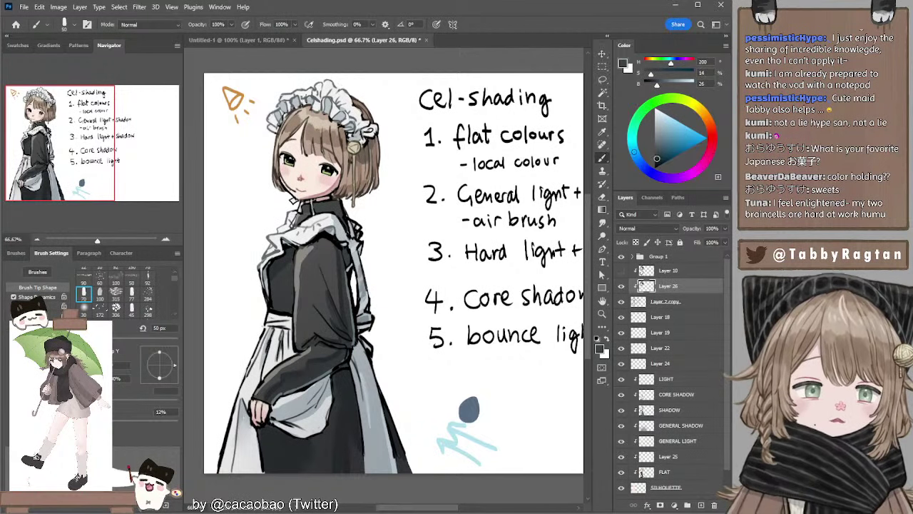
Recolour the lines of the apron frill behind the shoulder in H 200, S 14, B 26 with a 125 to 175 px brush.
key(bracketright)
key(bracketright)
key(bracketright)
key(bracketright)
key(bracketright)
key(bracketright)
key(bracketright)
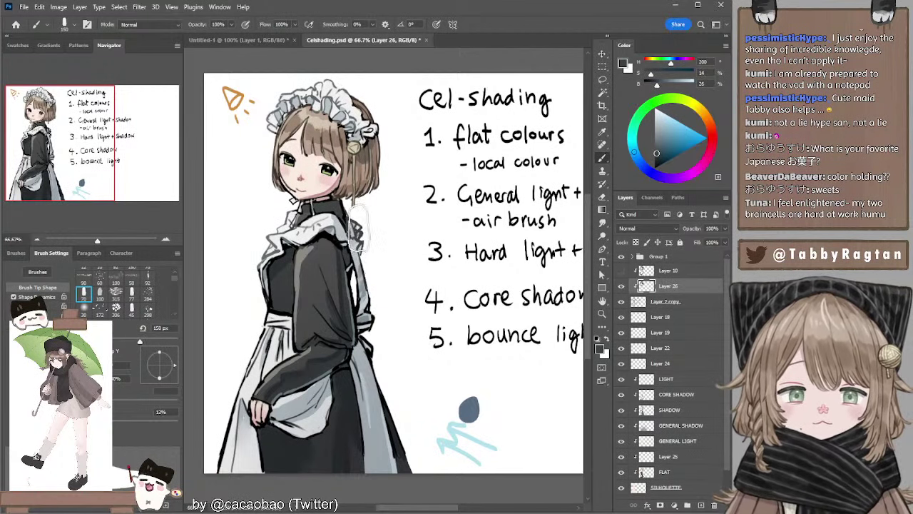
key(bracketleft)
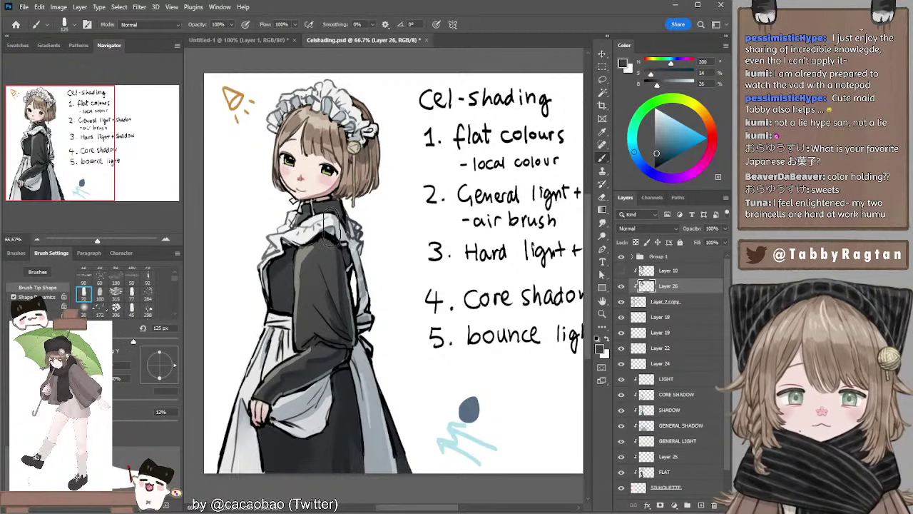
key(bracketright)
key(bracketright)
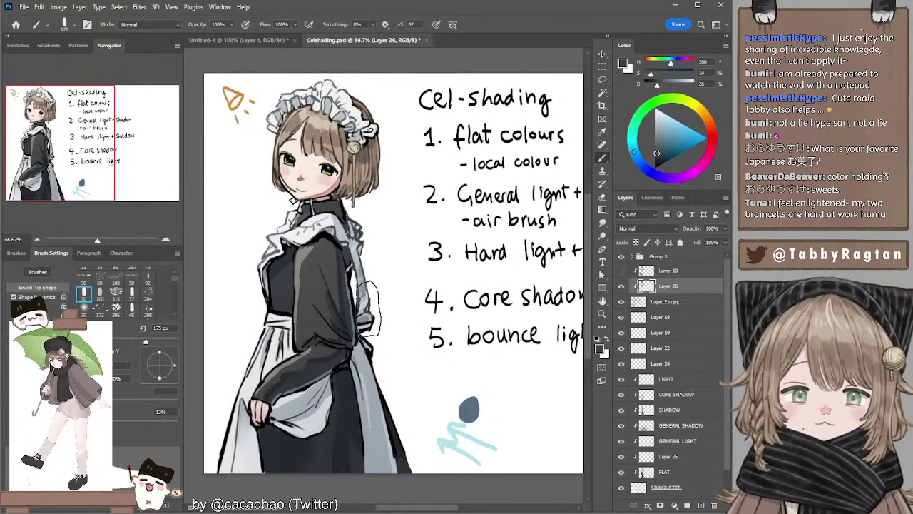
Continue recolouring the apron lines down the back to the waist bow with a 150 to 200 px brush, then reduce it to 100 px.
drag(442, 218, 451, 225)
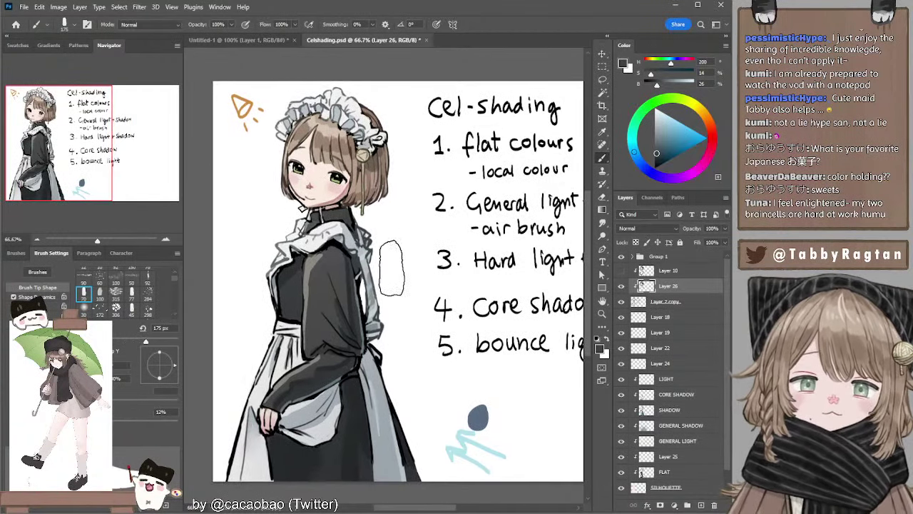
drag(415, 327, 413, 312)
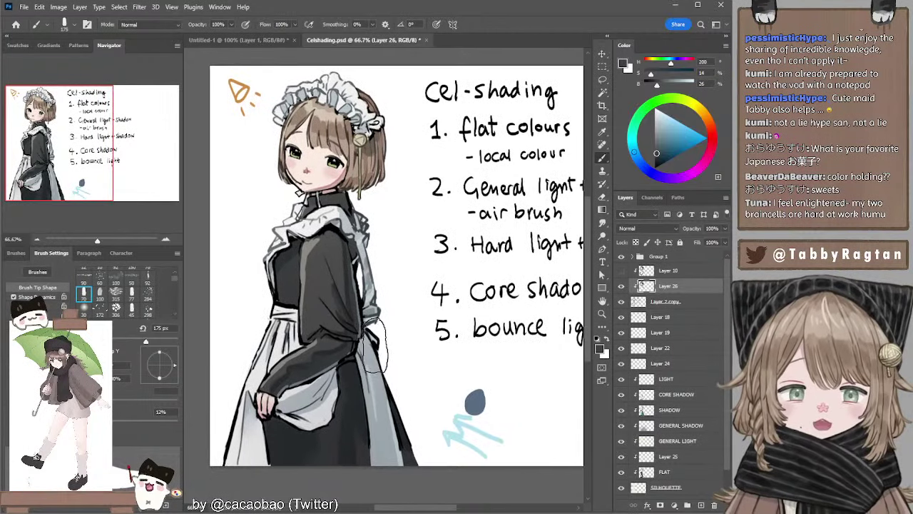
key(bracketright)
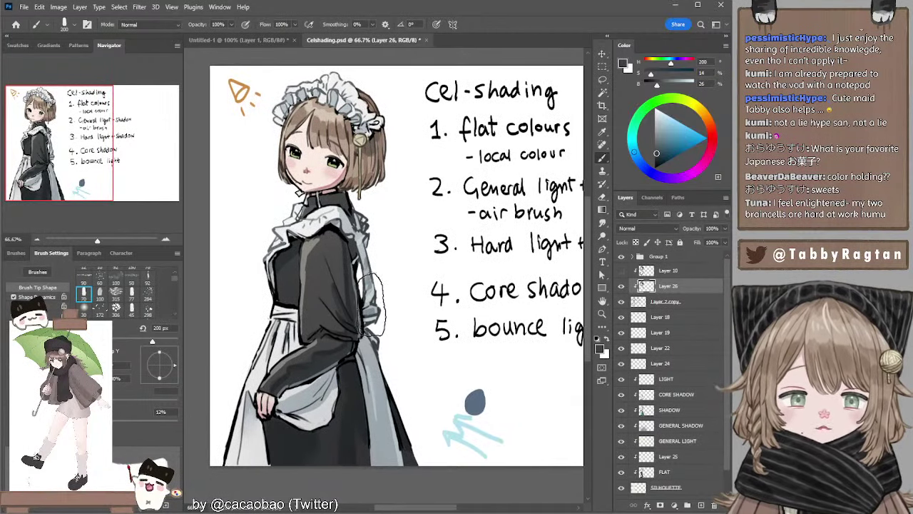
key(bracketleft)
key(bracketleft)
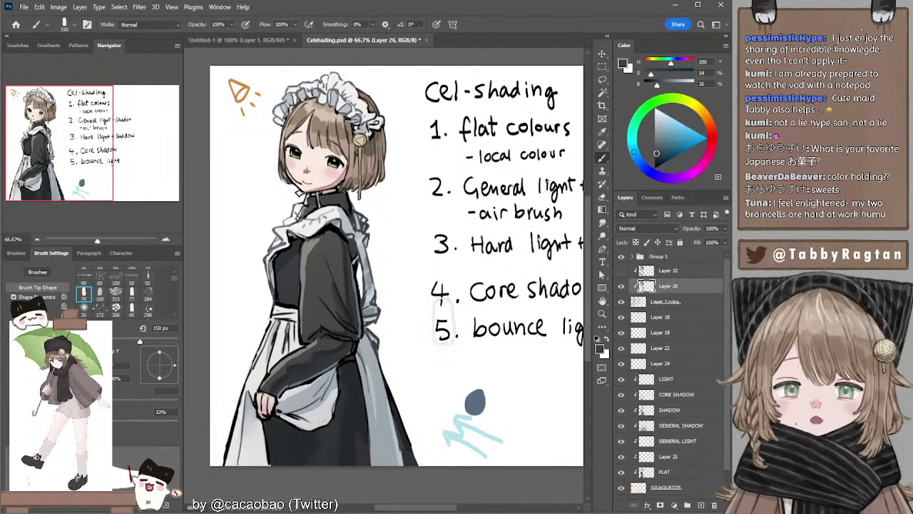
key(bracketleft)
key(bracketleft)
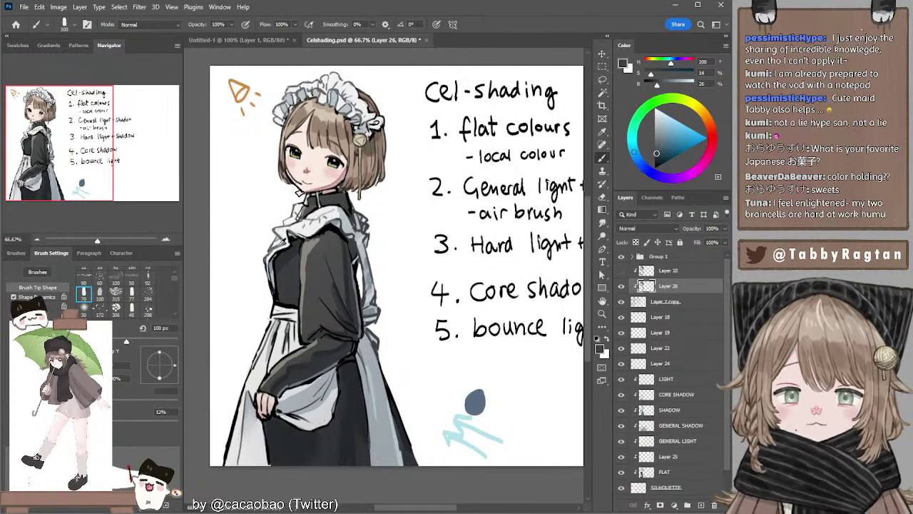
Sample grey from the apron edge at the chest, adjust it to H 202, S 8, B 66, and reduce the brush to 30 px.
alt+click(280, 244)
click(658, 131)
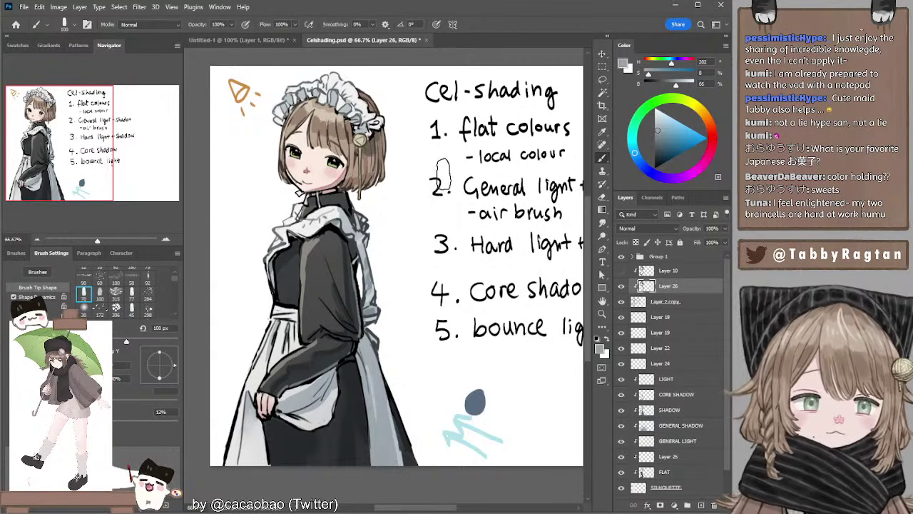
key(bracketleft)
key(bracketleft)
key(bracketleft)
key(bracketleft)
key(bracketleft)
key(bracketleft)
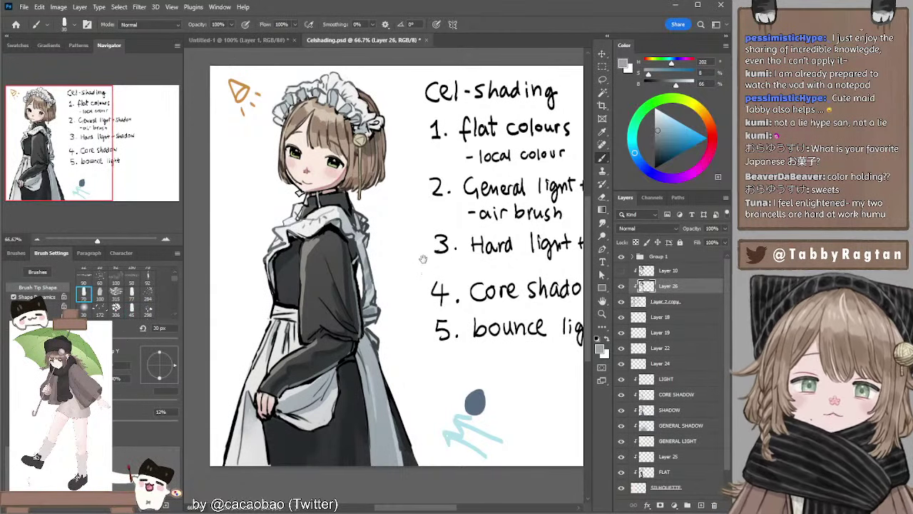
Touch up the frill lines behind the shoulder with sampled greys, H 202, S 6, B 76 and H 202, S 13, B 44.
drag(424, 259, 423, 251)
alt+click(359, 209)
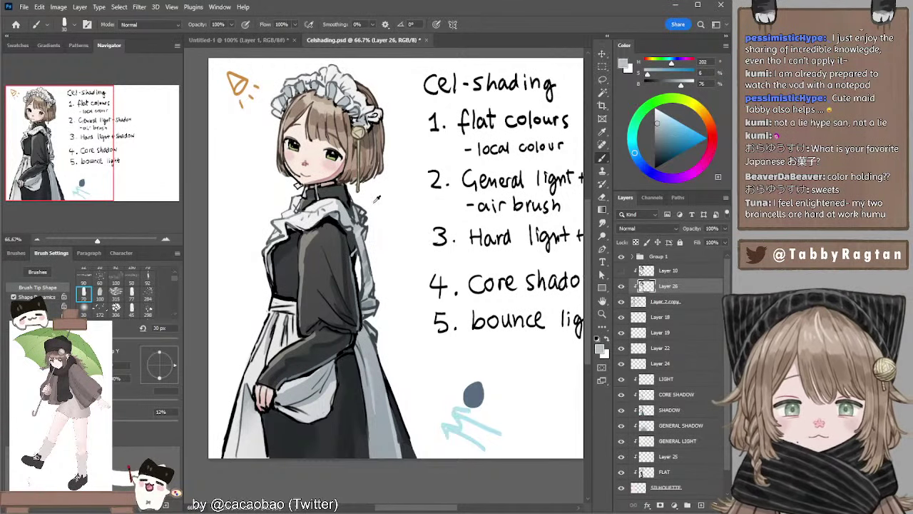
alt+click(361, 218)
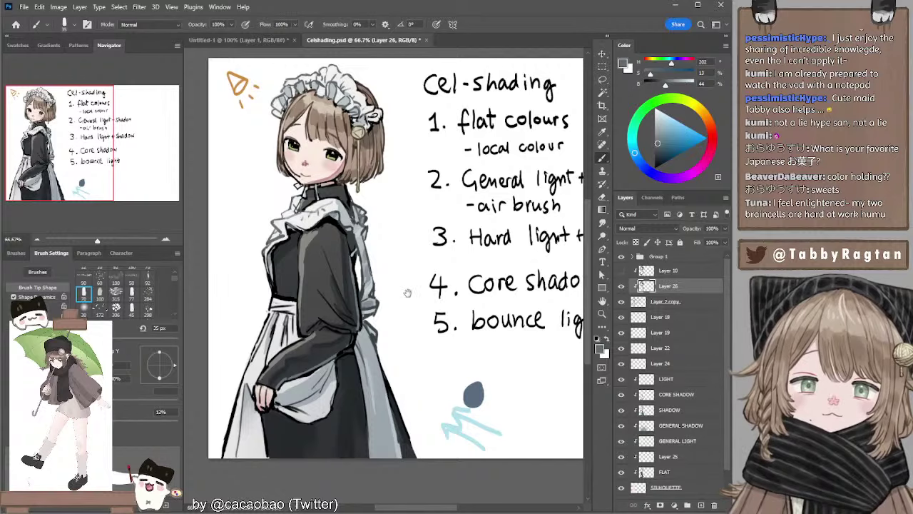
Sample dark grey from the sleeve, darken it to H 240, S 0, B 17, and recolour the sleeve's fold lines with a 45 to 70 px brush.
drag(407, 293, 410, 280)
alt+click(320, 284)
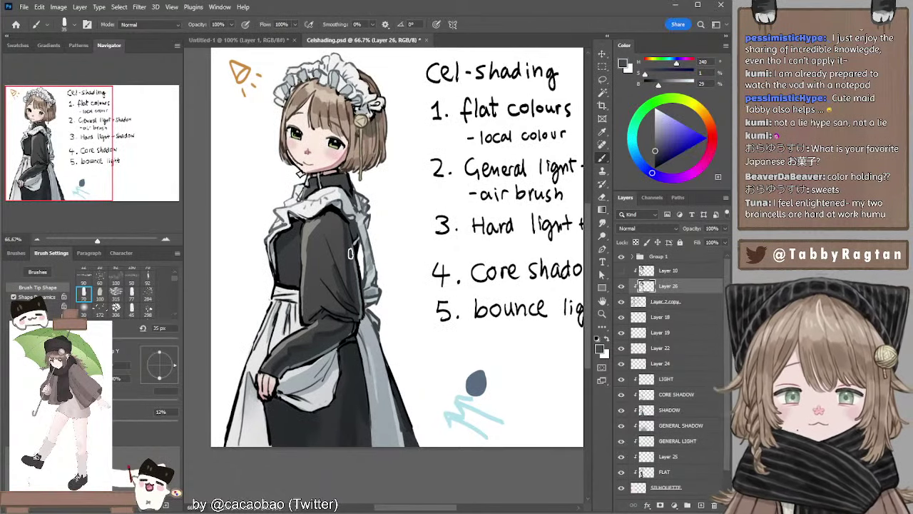
key(])
key(])
click(654, 158)
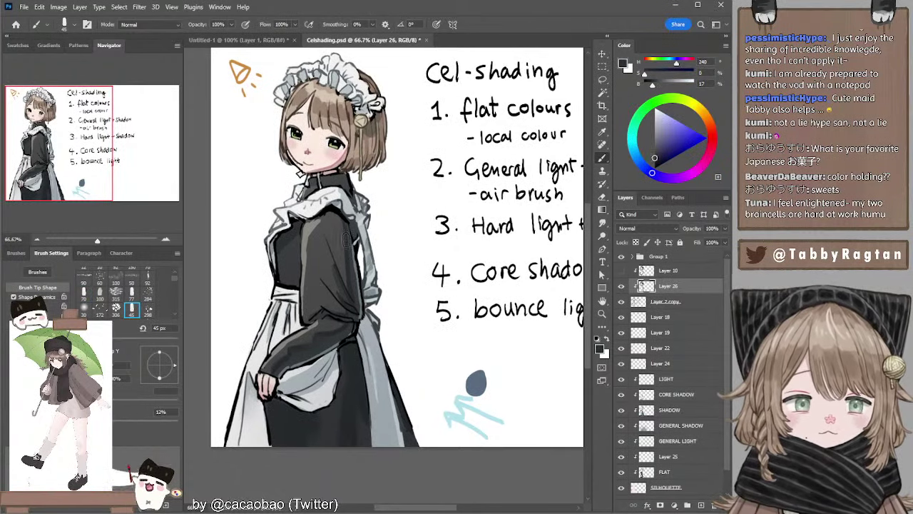
key(])
key(])
key(])
mouse_move(319, 238)
mouse_down()
mouse_move(352, 298)
mouse_move(340, 302)
mouse_up()
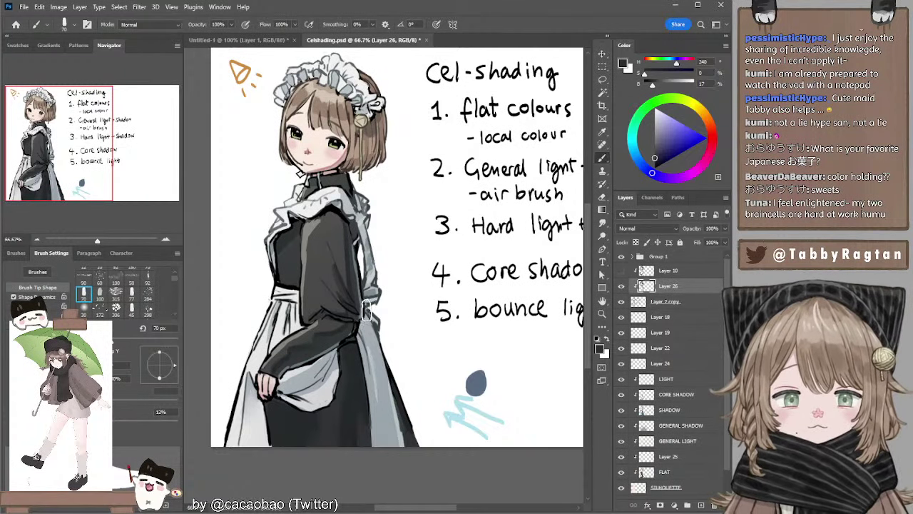
Recolour the bodice's front lines in the same near-black with a 50 to 70 px brush.
key(bracketleft)
key(bracketleft)
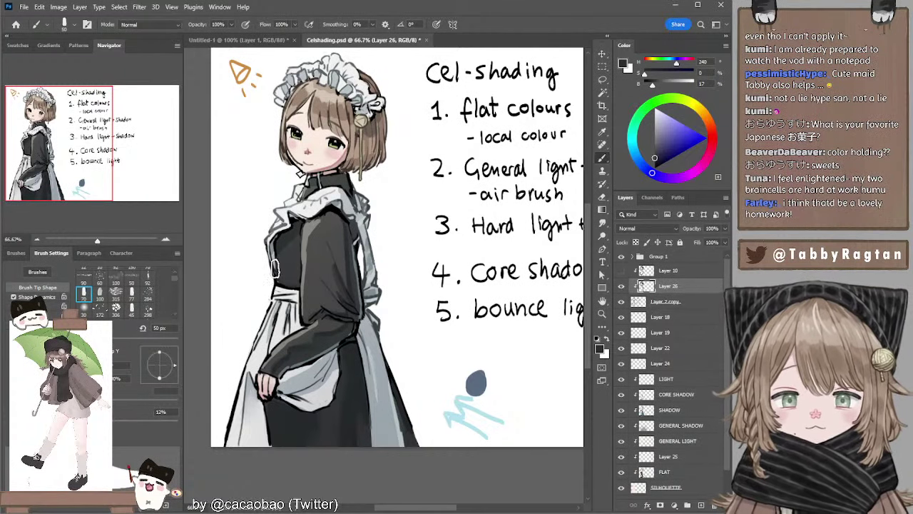
key(bracketright)
key(bracketright)
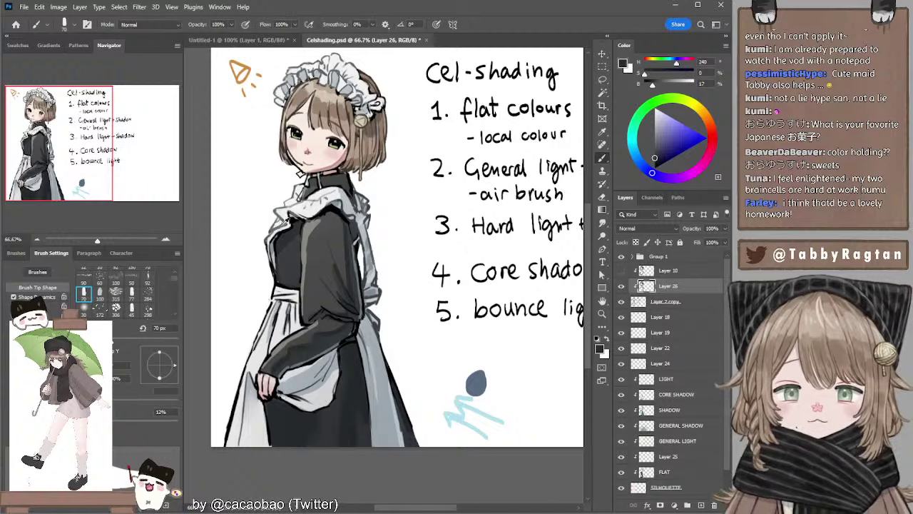
Sample blue-grey from the collar frill, shift it to H 200, S 24, B 35, and recolour the bodice edge lines with a 70 to 90 px brush.
alt+click(282, 226)
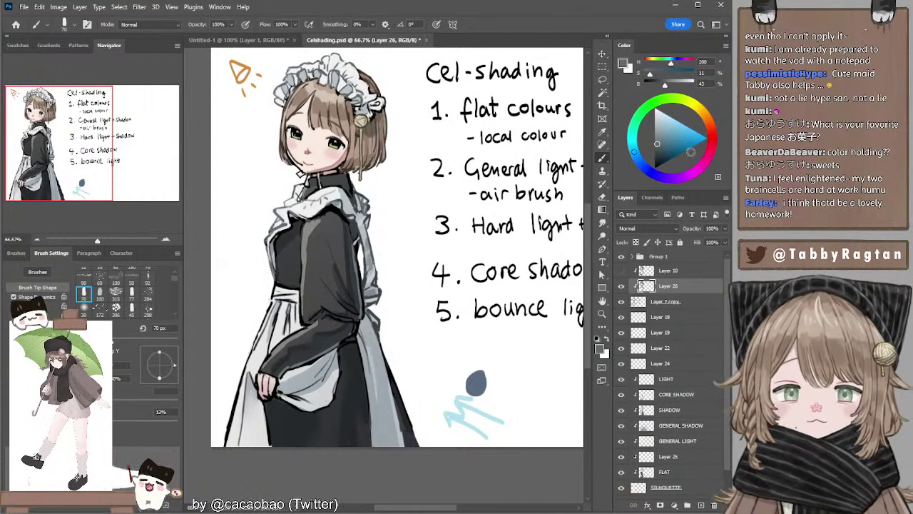
drag(656, 145, 659, 150)
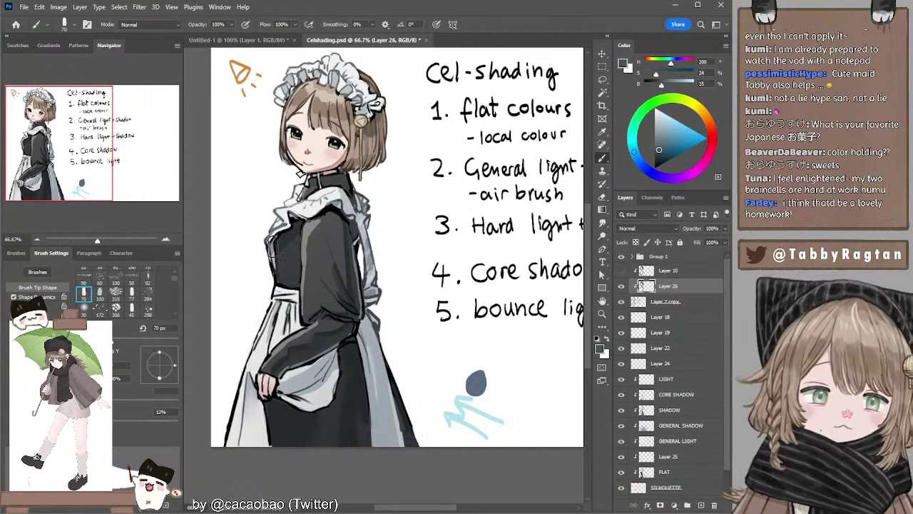
key(bracketright)
key(bracketright)
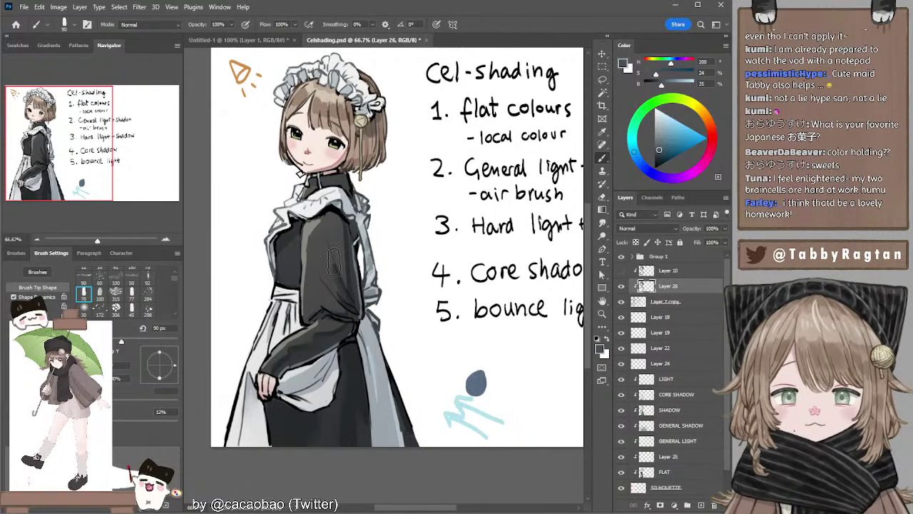
Sample grey from the back frill, darken it to H 203, S 22, B 38, and recolour the apron lines with a 125 to 150 px brush.
scroll(410, 300, down, 1)
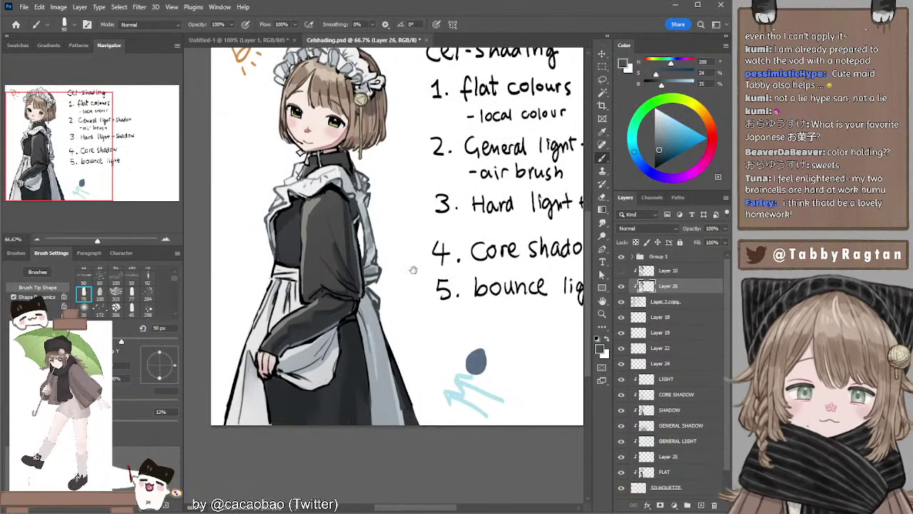
alt+click(372, 236)
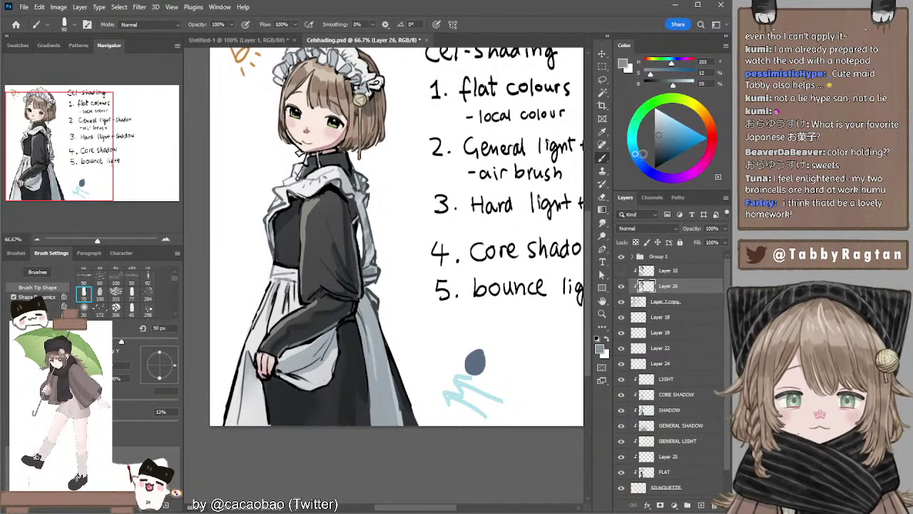
click(659, 148)
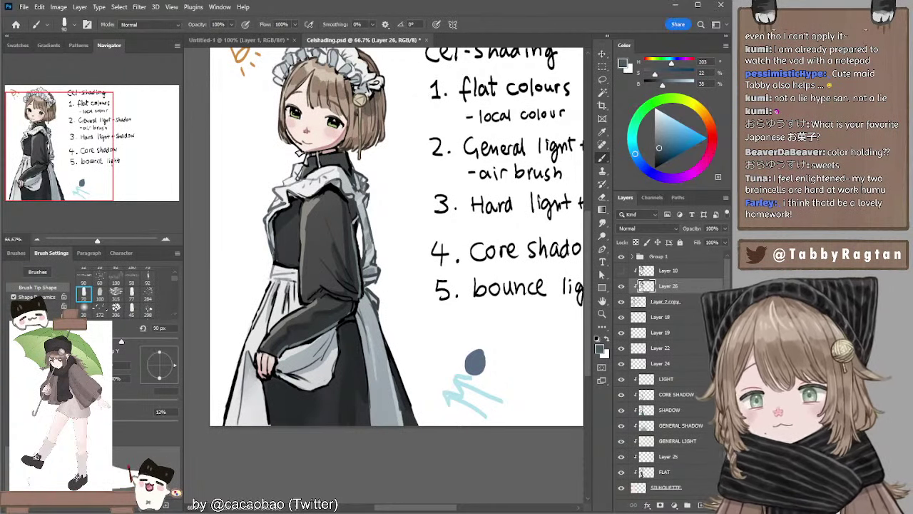
key(bracketright)
key(bracketright)
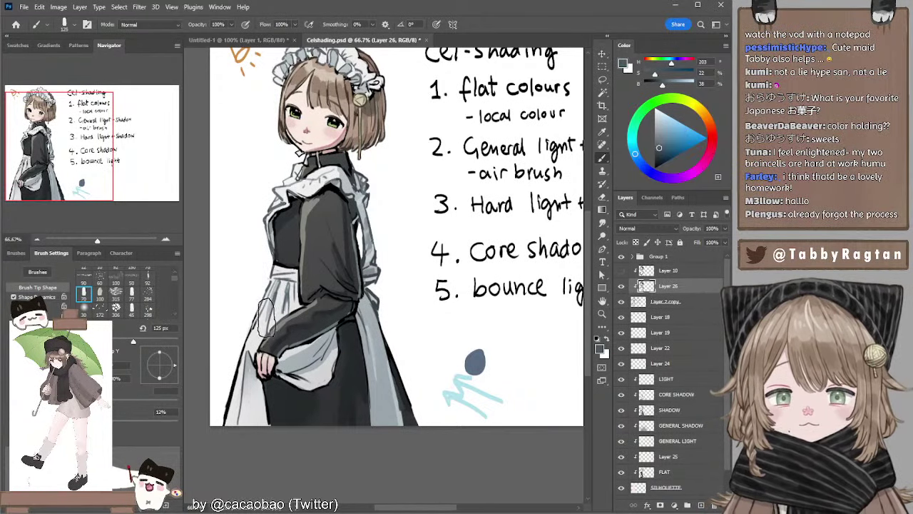
key(bracketright)
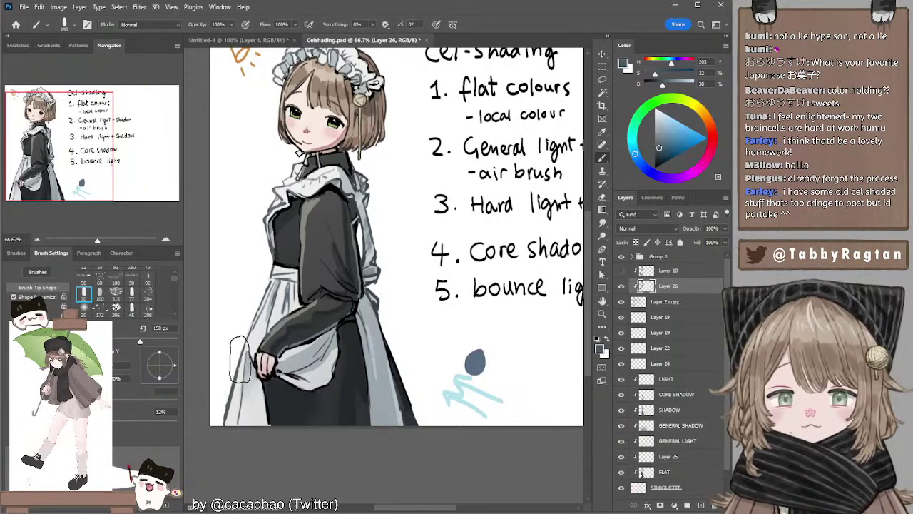
drag(241, 403, 257, 440)
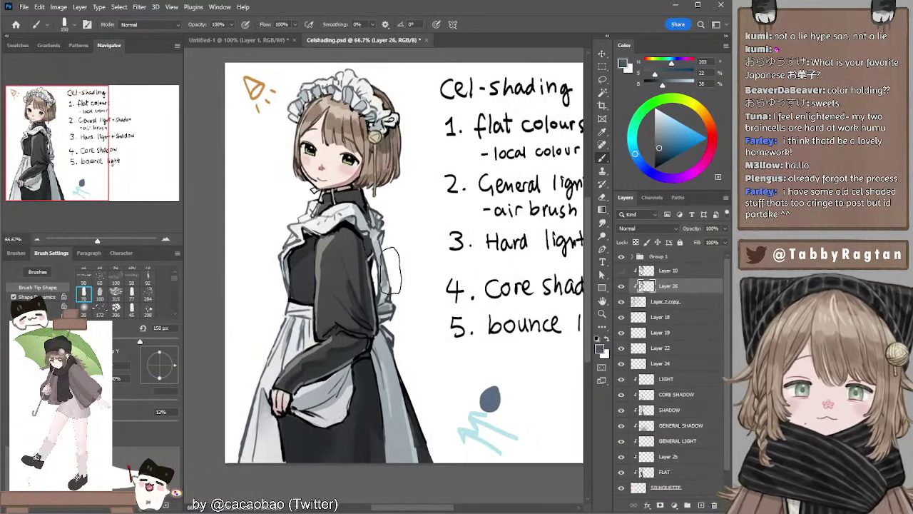
Darken the blue-grey to H 203, S 30, B 31 and touch up the lines behind the sleeve, starting with a 100 px brush.
click(659, 152)
key(bracketleft)
key(bracketleft)
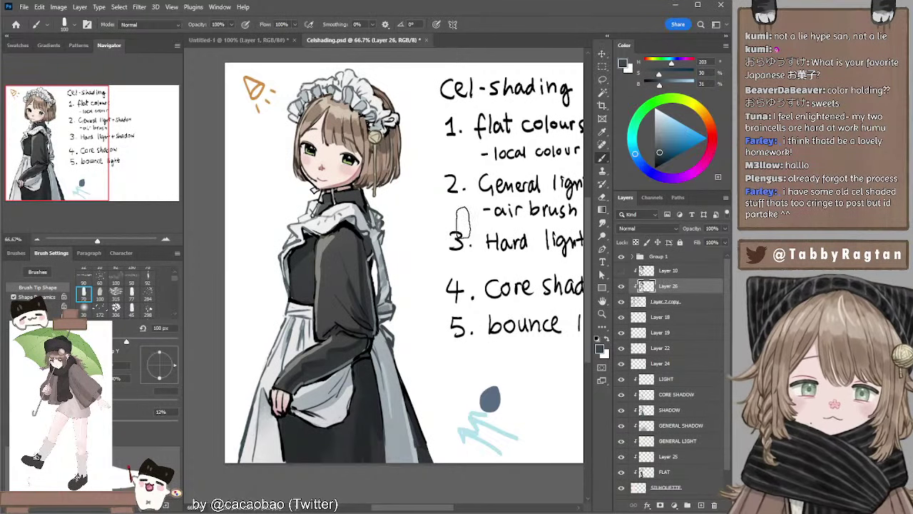
drag(437, 209, 438, 219)
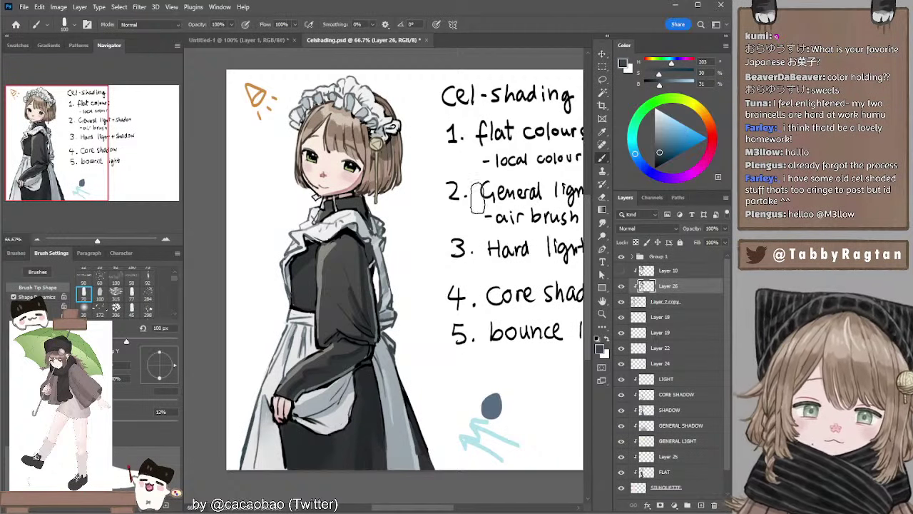
key(bracketright)
key(bracketright)
key(bracketright)
key(bracketright)
key(bracketright)
key(bracketright)
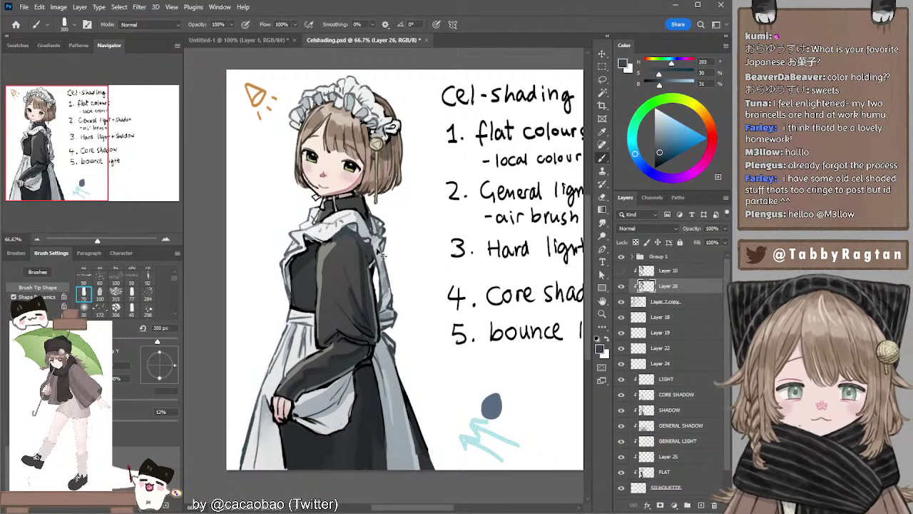
key(e)
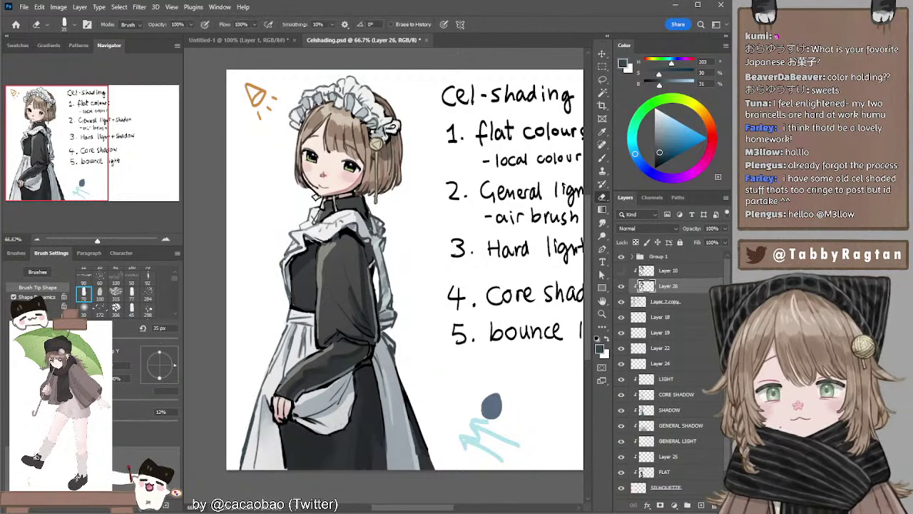
key(b)
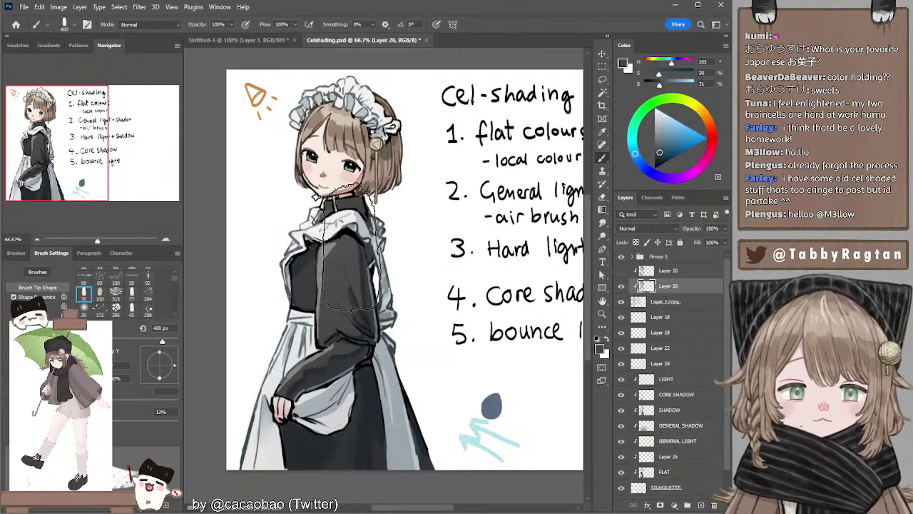
Recolour the apron's waist and skirt fold lines in the same dark blue-grey with a 200 px brush, reduced to 100 px.
key(bracketleft)
key(bracketleft)
key(bracketleft)
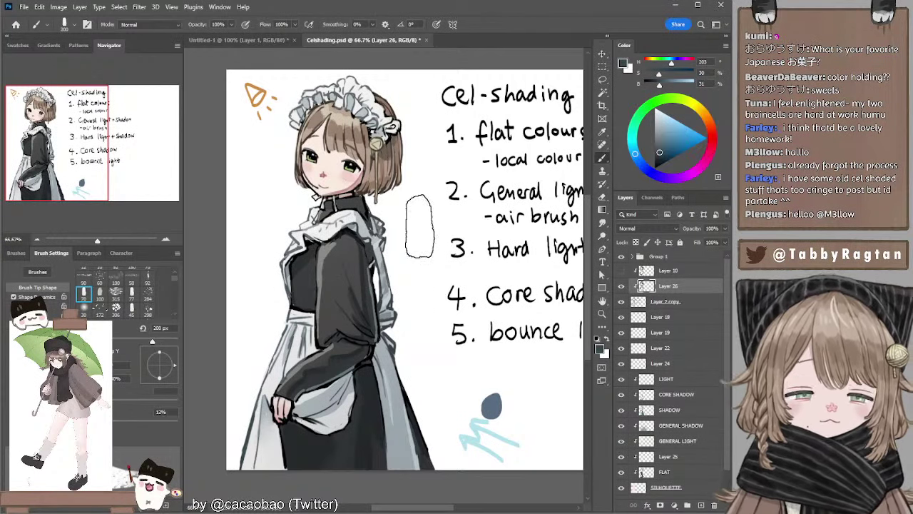
key(space)
drag(418, 285, 412, 258)
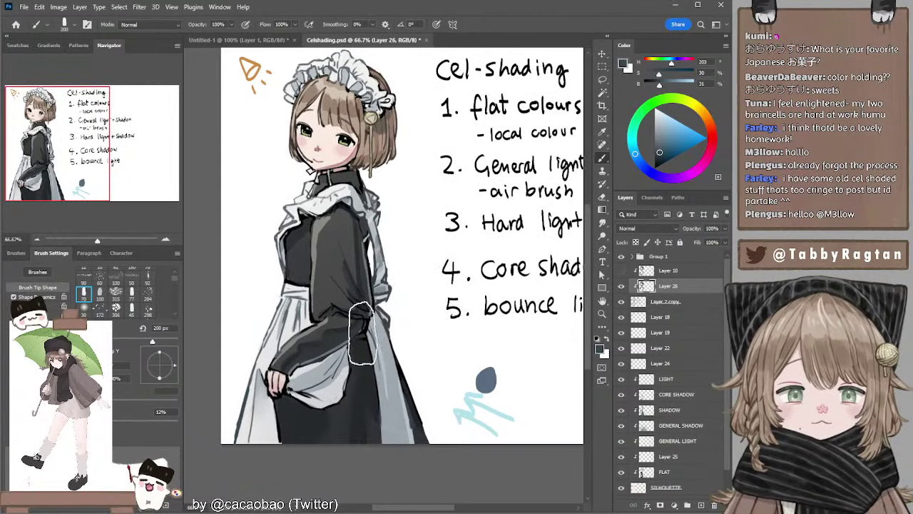
key(bracketleft)
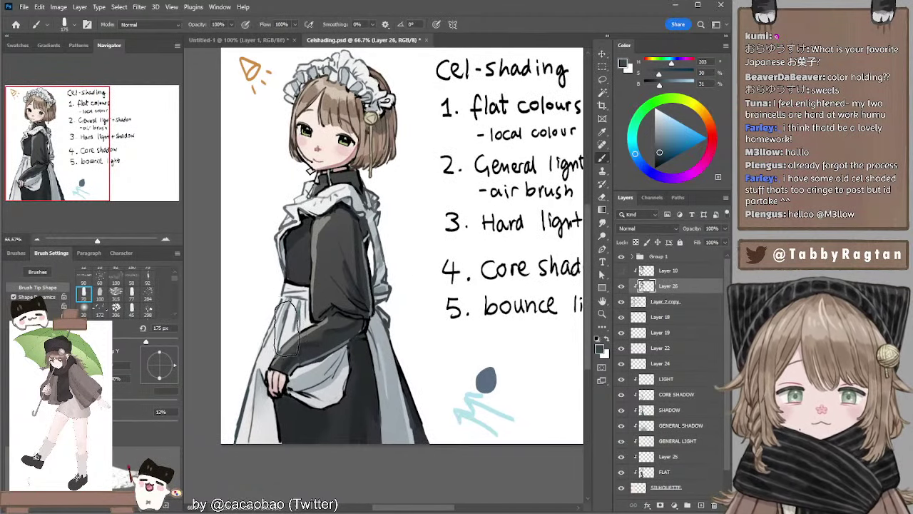
key(bracketleft)
key(bracketleft)
key(bracketleft)
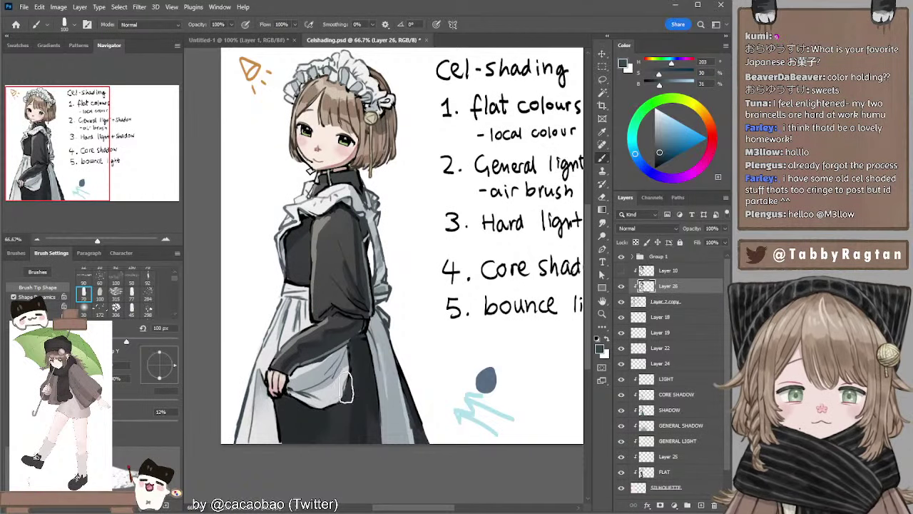
scroll(435, 271, up, 2)
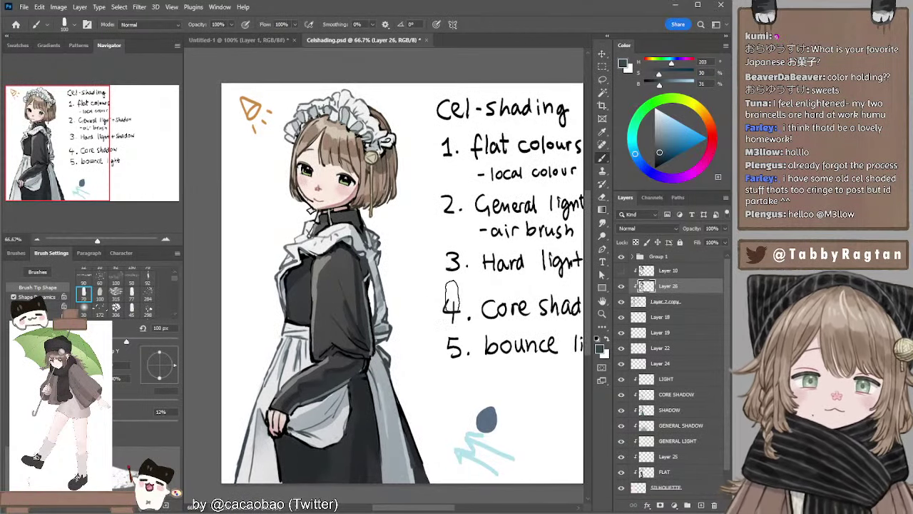
drag(454, 254, 451, 245)
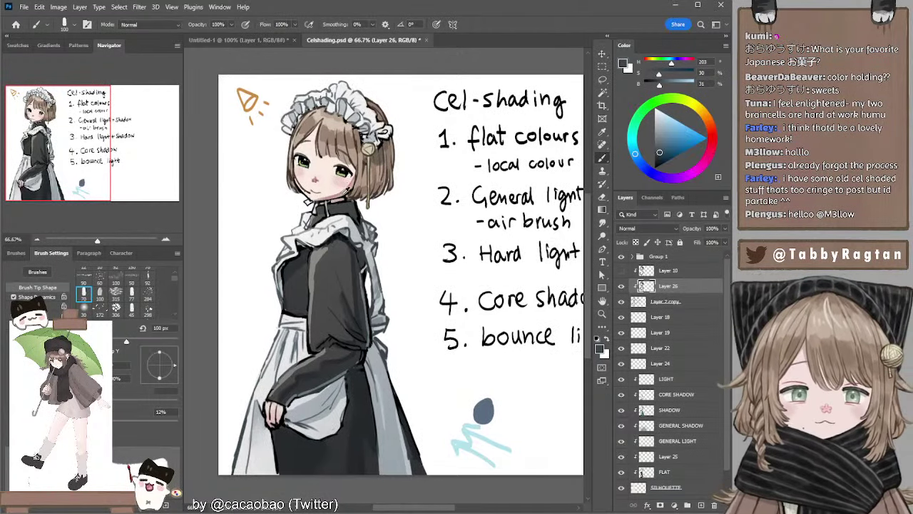
Sample pink from the jaw, darken it to H 3, S 42, B 50, and recolour the chin line, reducing the brush to 15 px.
alt+click(341, 195)
alt+click(339, 195)
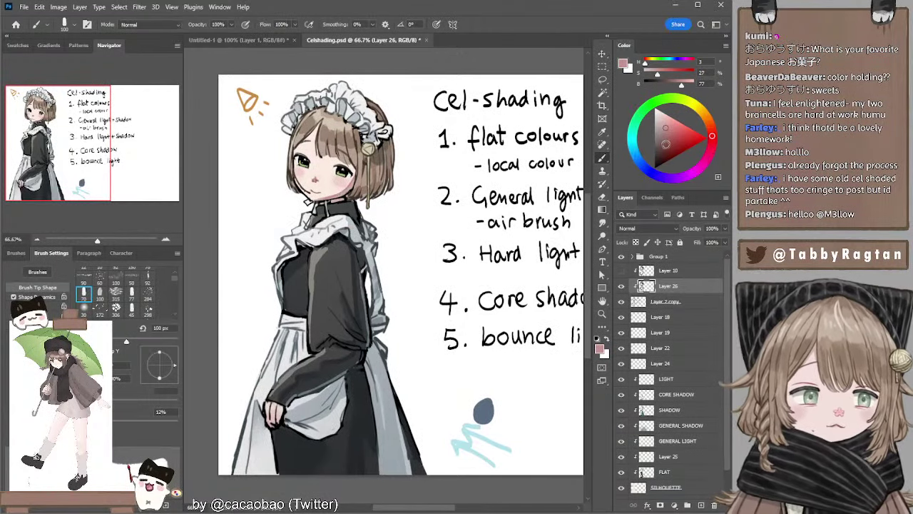
click(666, 144)
key(bracketleft)
key(bracketleft)
key(bracketleft)
key(bracketleft)
key(bracketleft)
key(bracketleft)
key(bracketleft)
key(bracketleft)
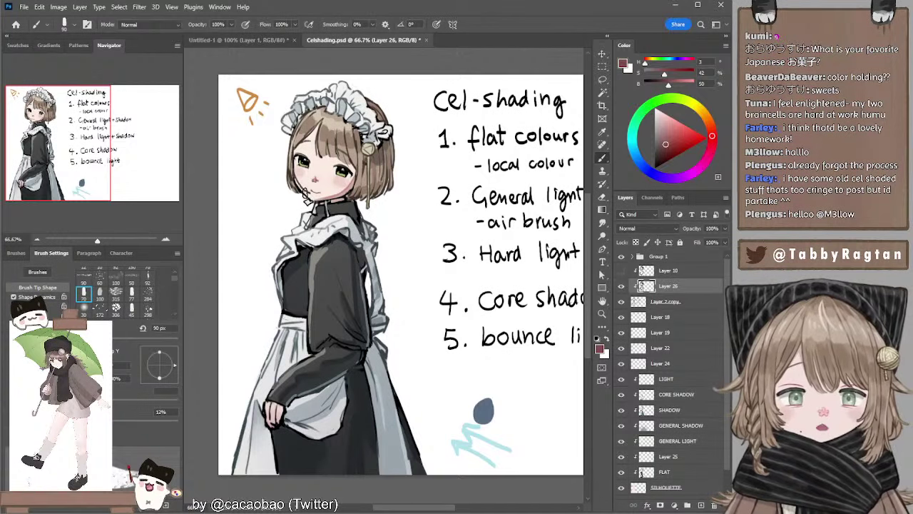
key(bracketleft)
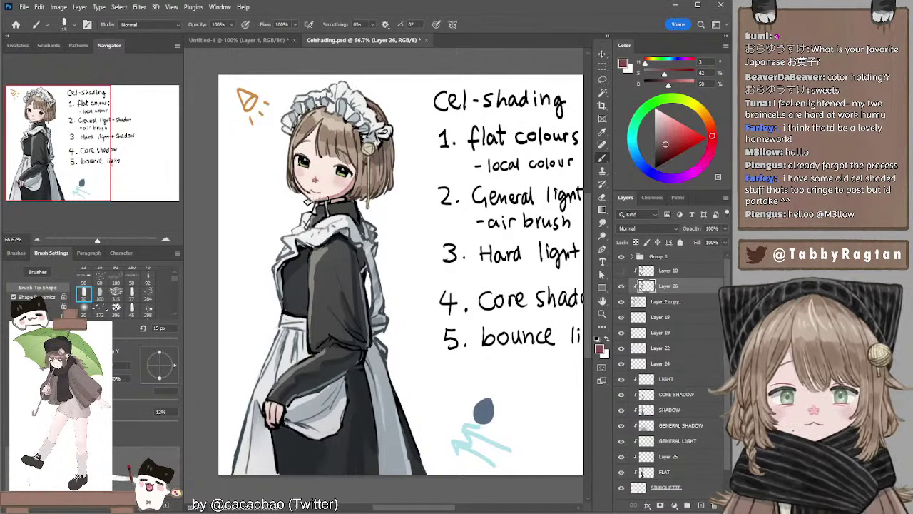
Sample the neck's skin tone, shift it to H 7, S 42, B 41, and recolour the jaw line with a 25 px brush.
alt+click(346, 190)
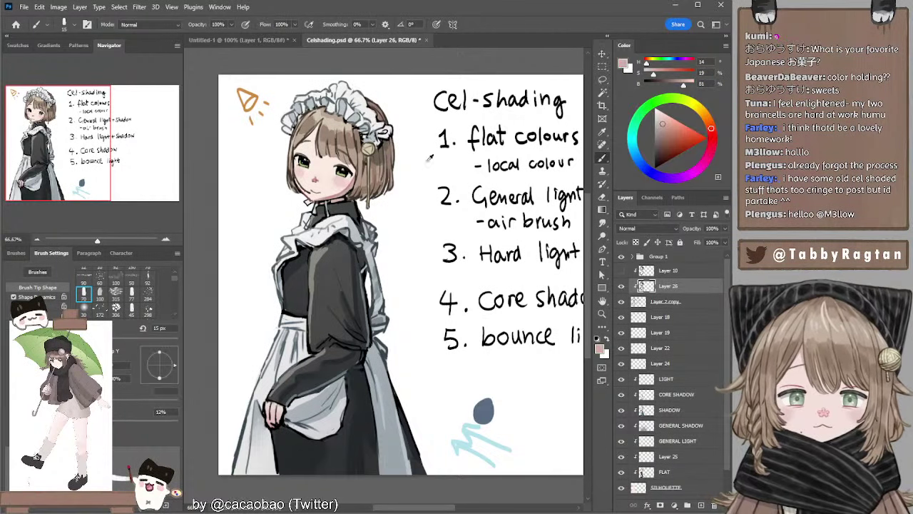
drag(663, 141, 665, 146)
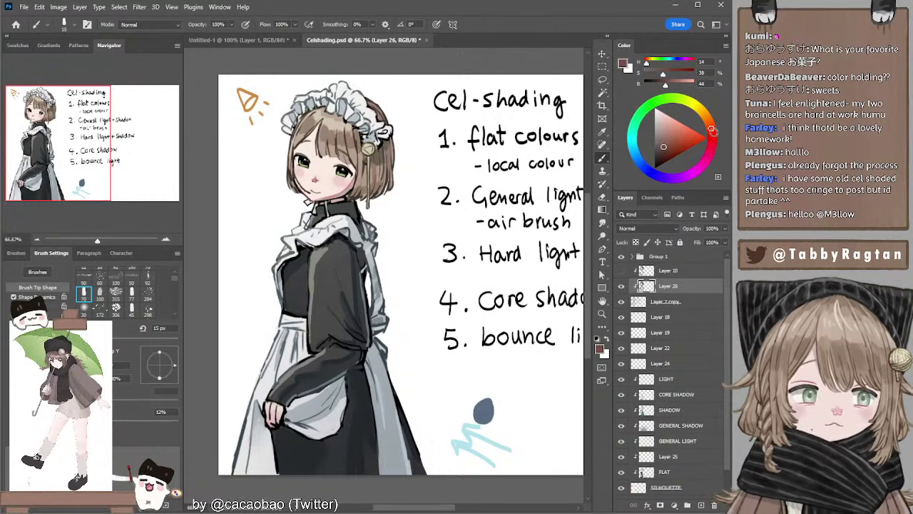
drag(711, 130, 712, 134)
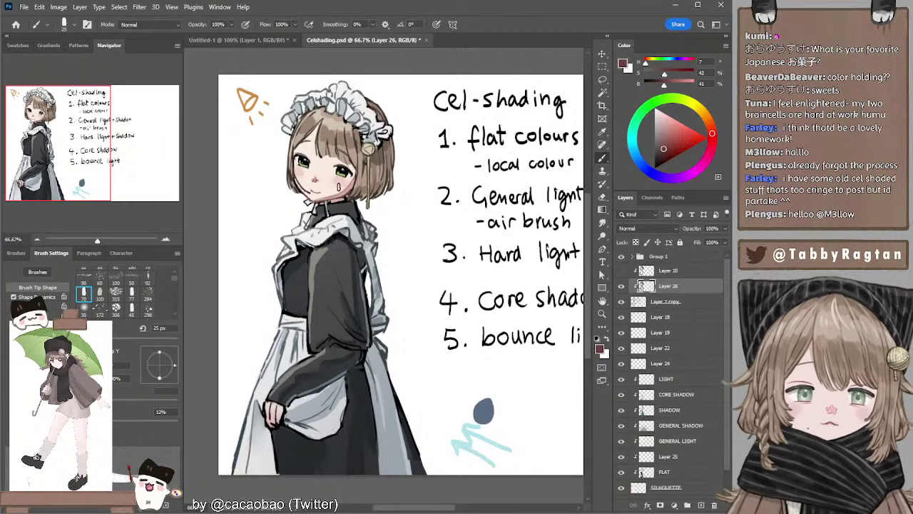
drag(387, 248, 391, 233)
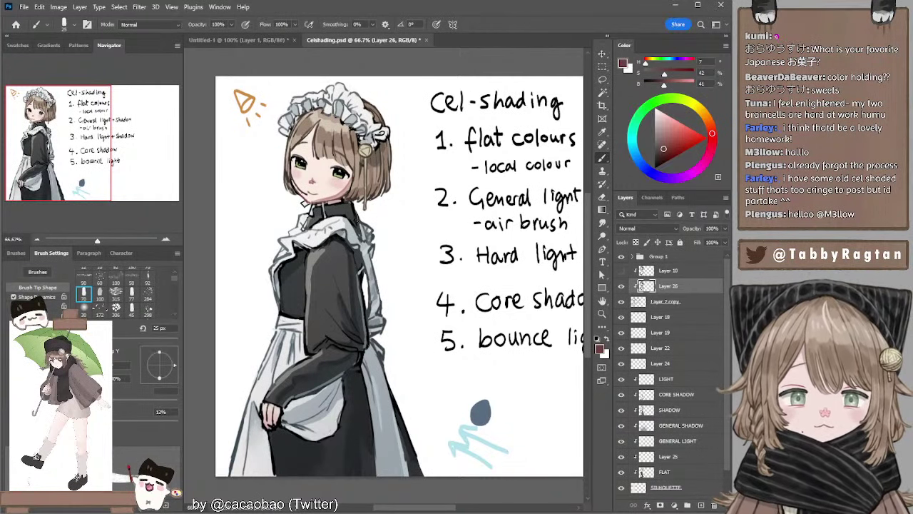
Select the LIGHT layer and toggle its visibility to compare the character with and without the highlights.
ctrl+click(349, 192)
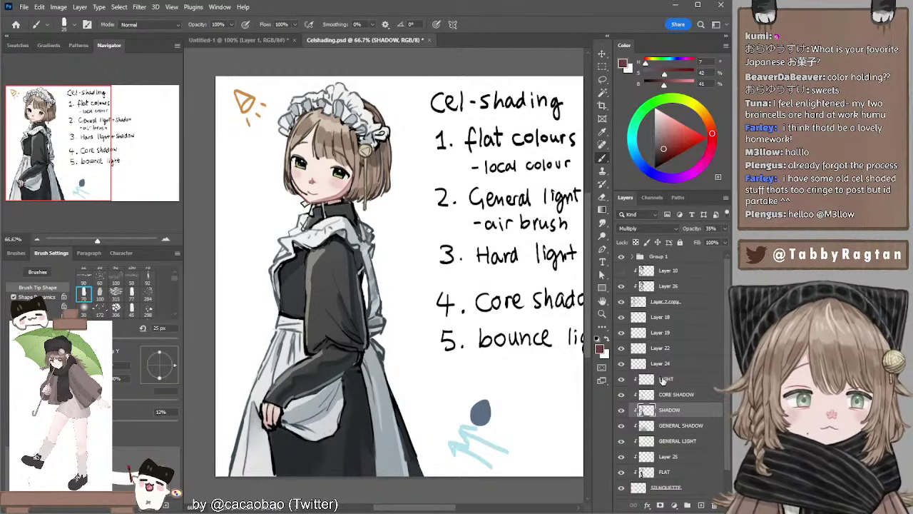
click(662, 378)
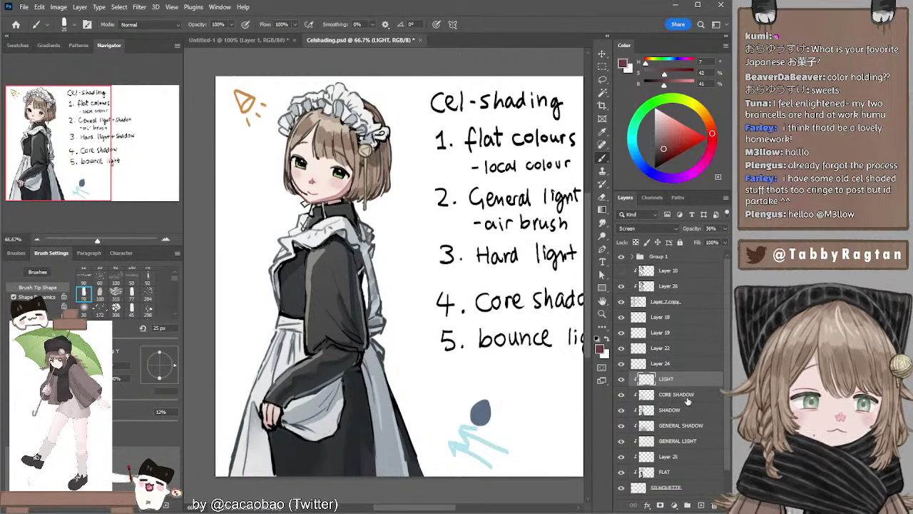
click(621, 381)
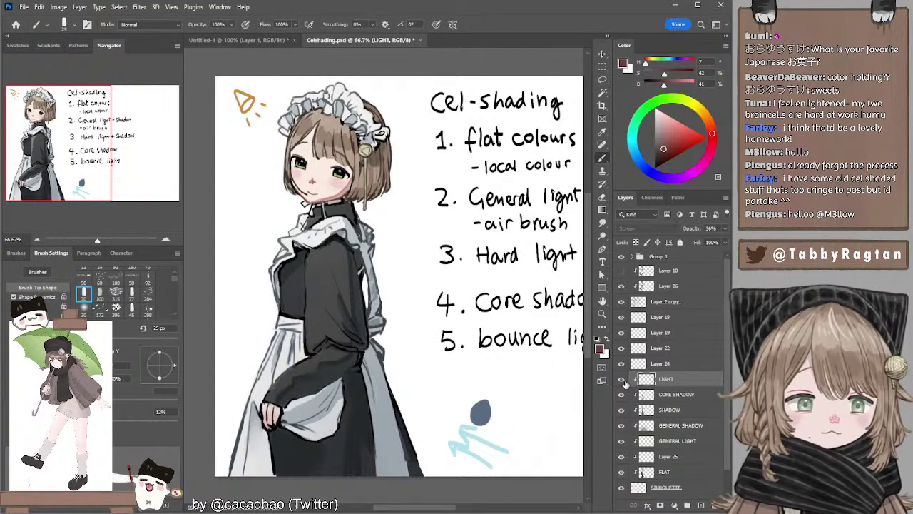
click(621, 380)
click(622, 380)
click(622, 381)
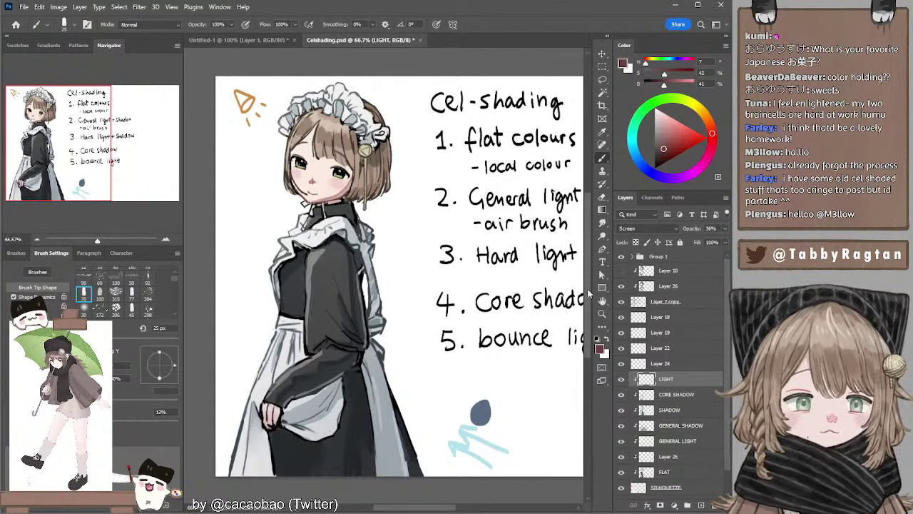
Sample light cyan, H 191, S 24, B 92, from the bounce-light arrow and add small highlights on the LIGHT layer with an 8 px brush.
click(633, 147)
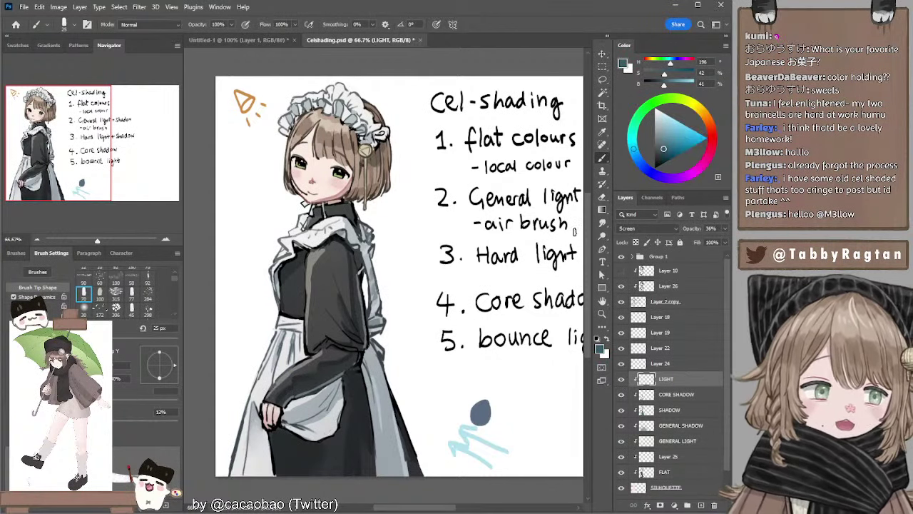
alt+click(466, 428)
key(bracketleft)
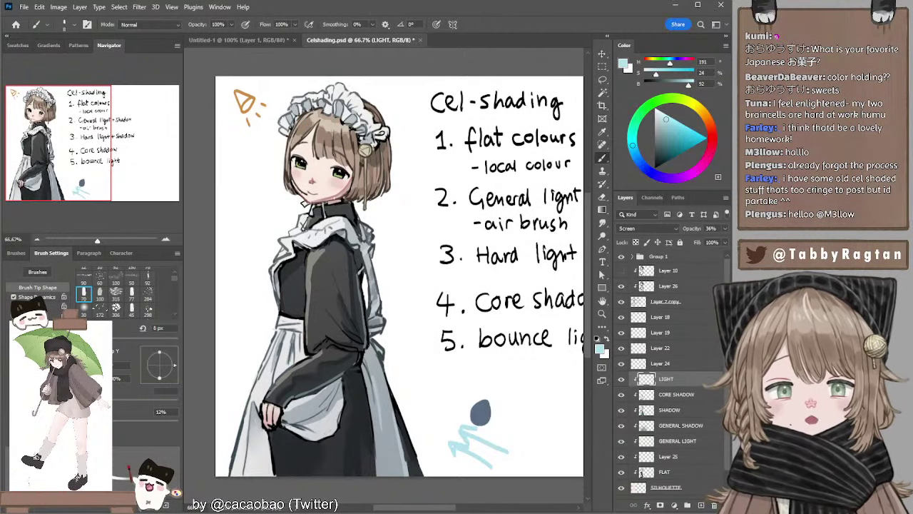
mouse_move(421, 264)
mouse_down()
mouse_move(430, 259)
mouse_move(413, 261)
mouse_move(410, 246)
mouse_up()
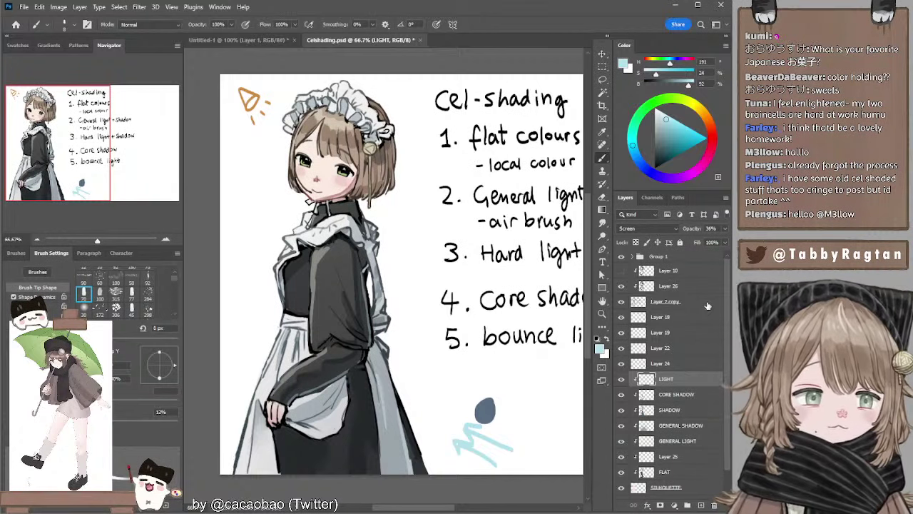
Return to Layer 26, set the colour to dark blue-grey H 198, S 21, B 30, and size the brush to 10 px for the face lines.
click(646, 287)
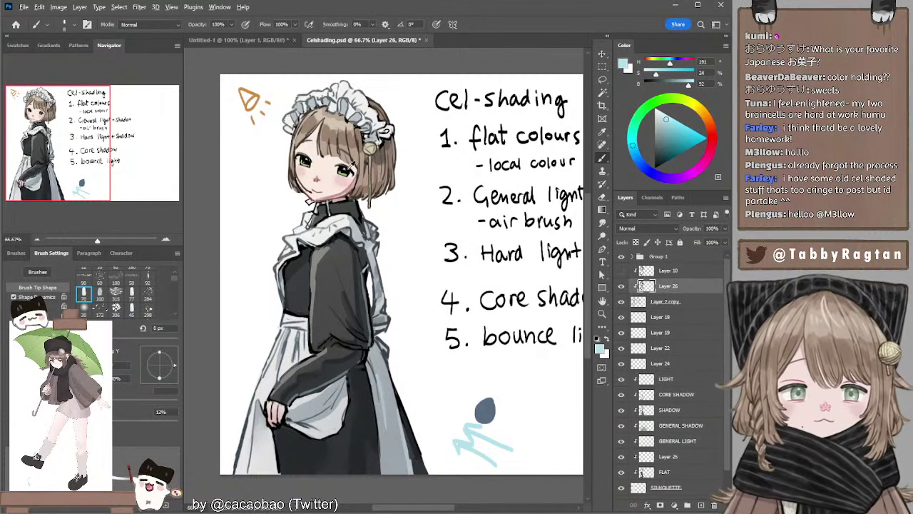
key(d)
drag(660, 137, 658, 152)
click(634, 151)
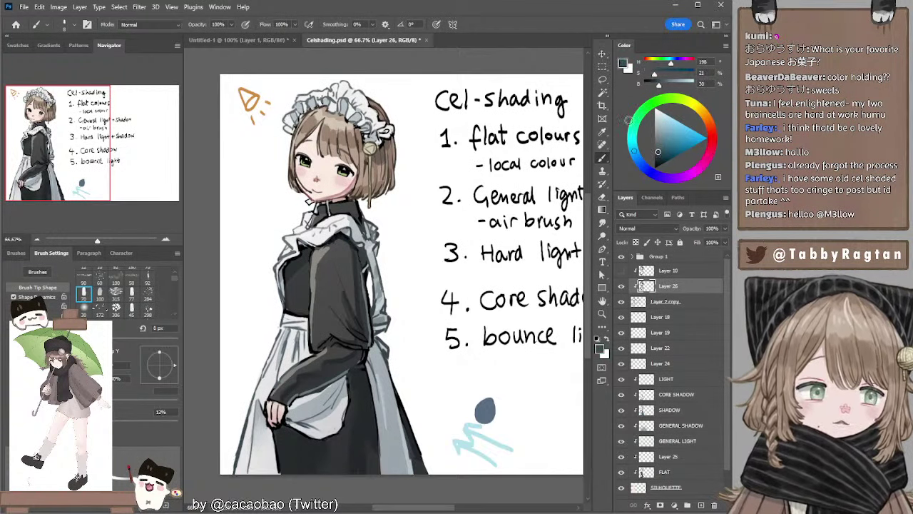
key(bracketright)
key(bracketright)
key(bracketright)
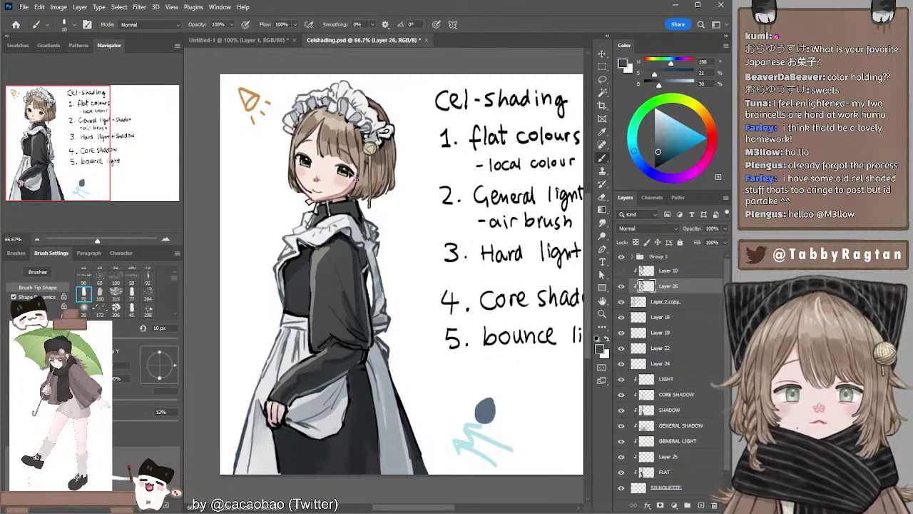
key(bracketleft)
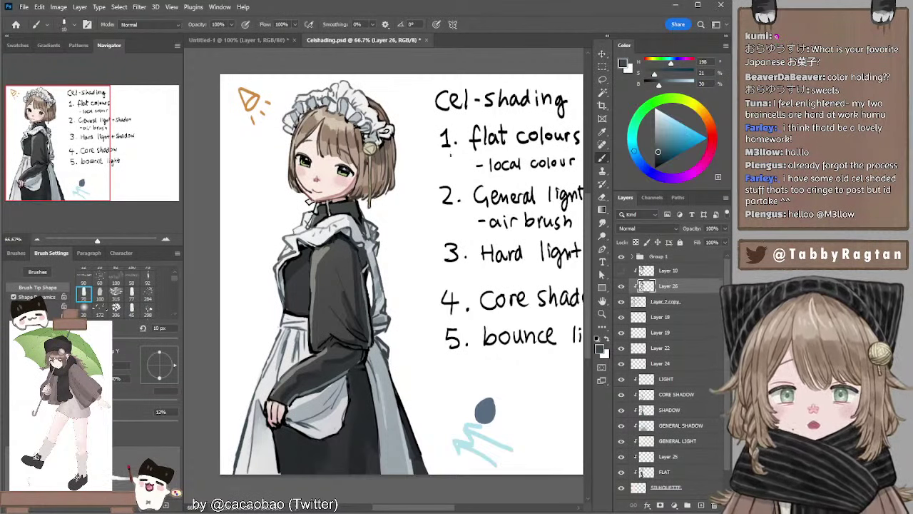
Sample the eye's green, darken it to H 80, S 31, B 46, and tint the eye line art with a 15–20 px brush.
click(659, 153)
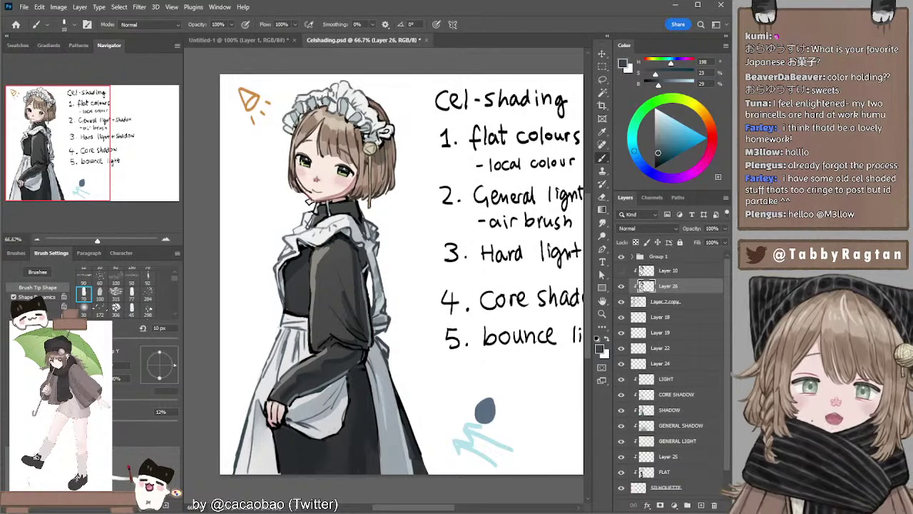
alt+click(311, 158)
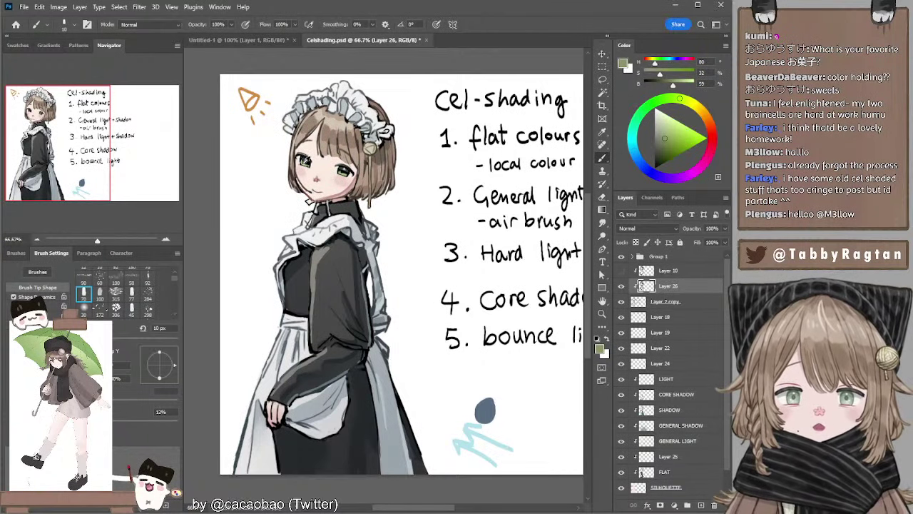
alt+click(303, 164)
click(662, 146)
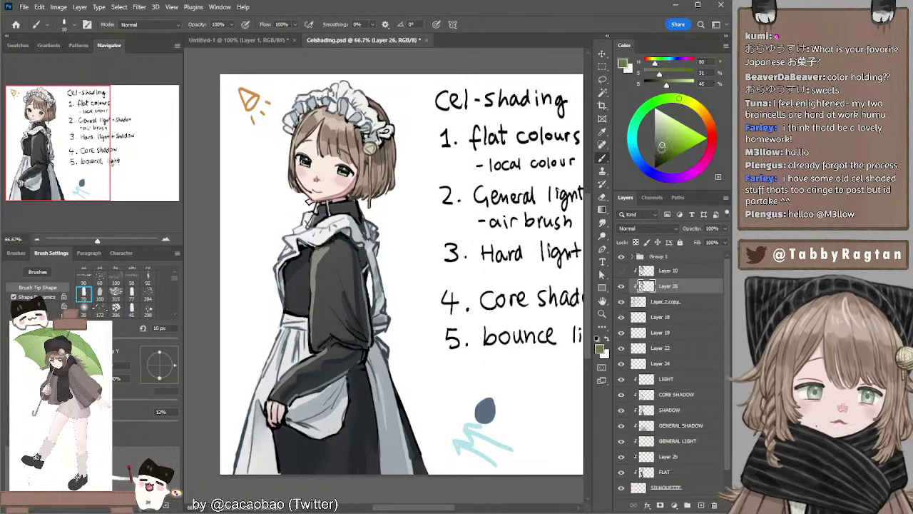
key(bracketright)
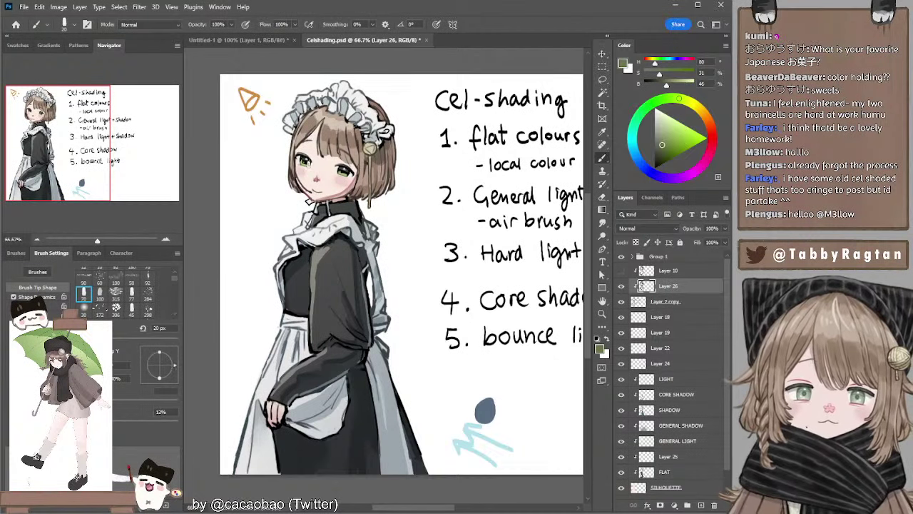
scroll(309, 172, up, 1)
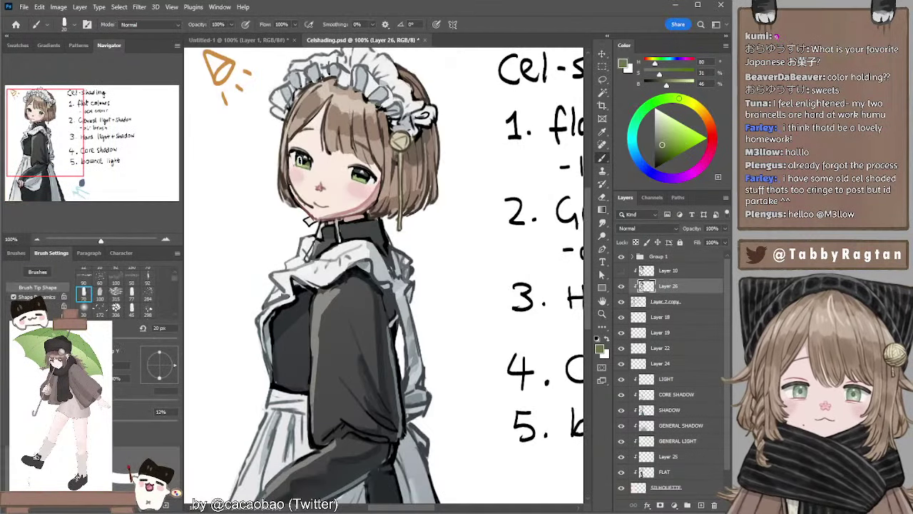
key(bracketleft)
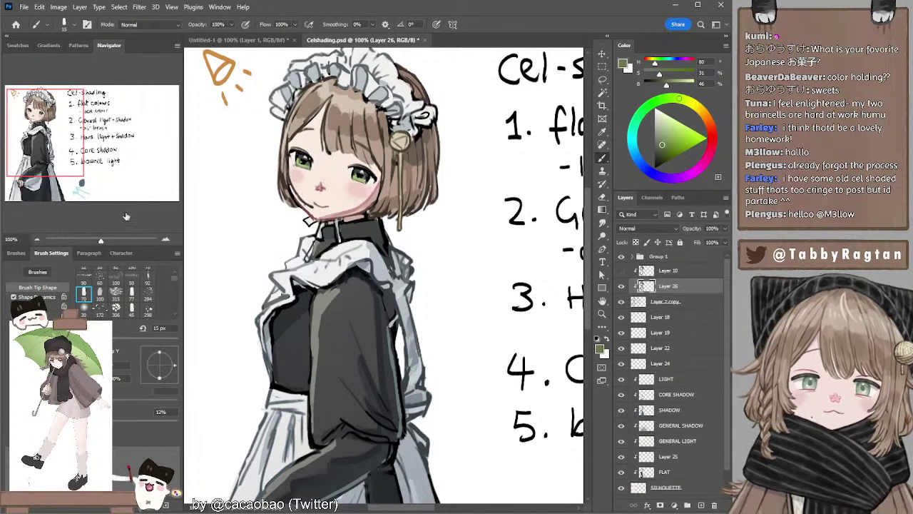
click(37, 240)
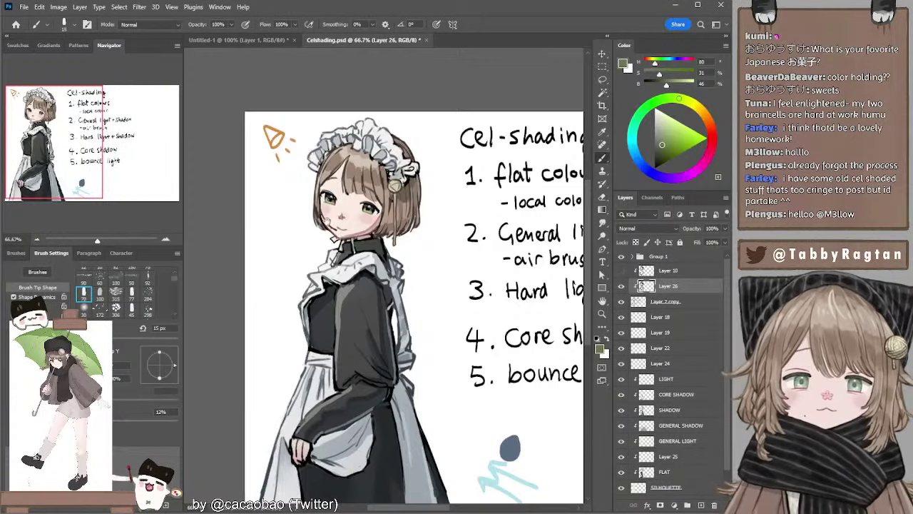
Sample the hair's light brown, H 28, S 25, B 61, and set the brush to 10 px on Layer 26.
drag(327, 222, 308, 186)
alt+click(313, 129)
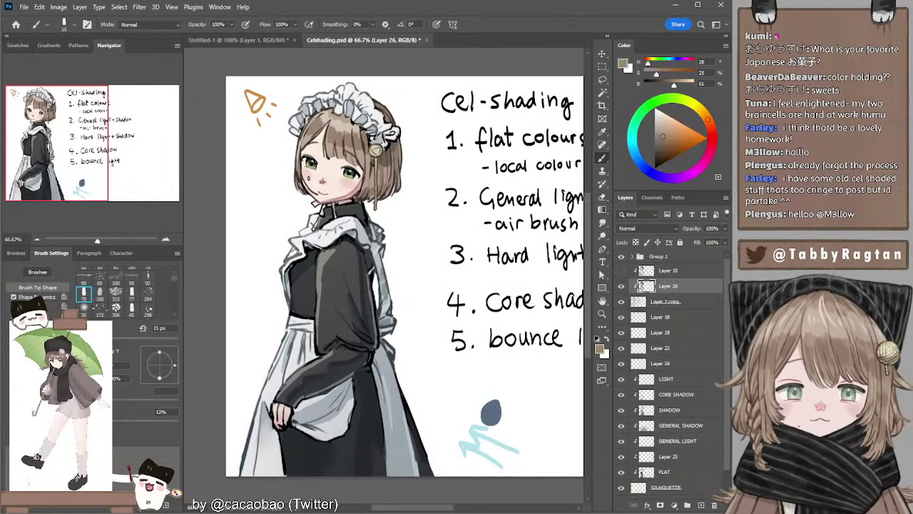
key(bracketleft)
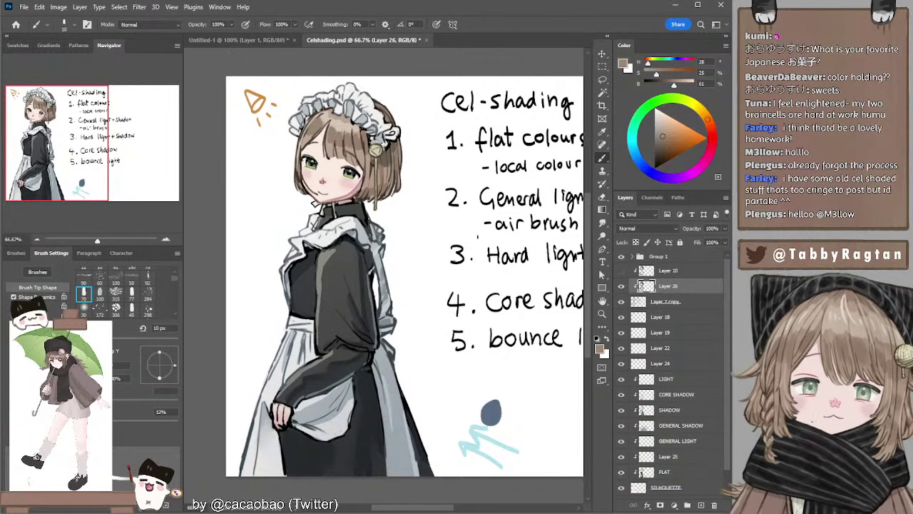
drag(488, 256, 483, 240)
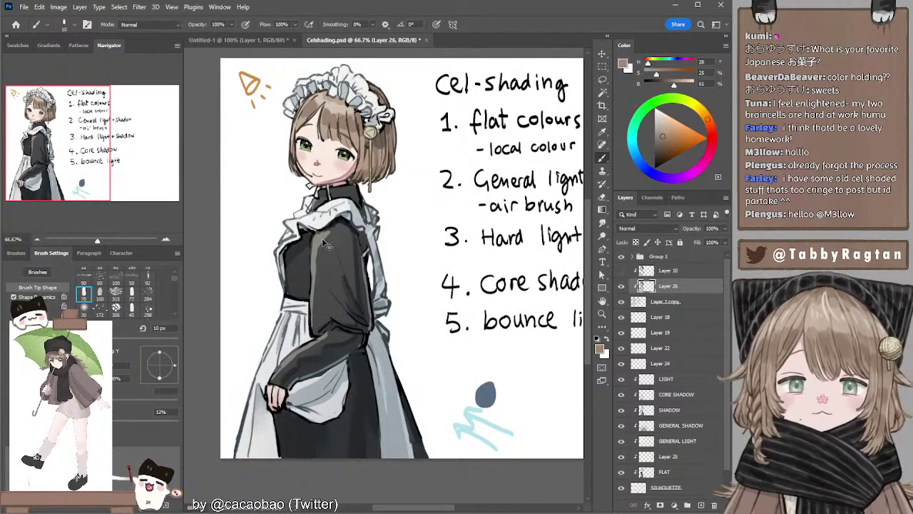
Duplicate Layer 10 and Layer 2 copy and place the duplicates below the SILHOUETTE layer.
ctrl+click(327, 245)
drag(365, 234, 368, 244)
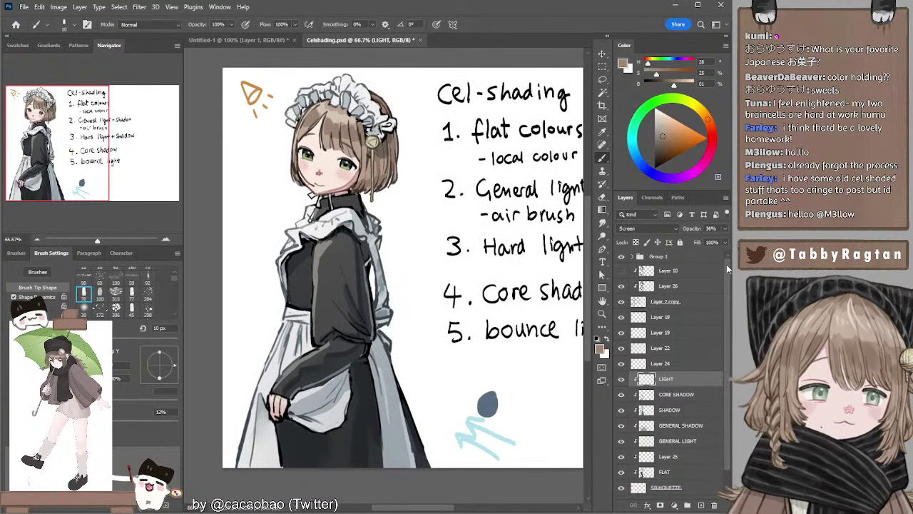
mouse_move(727, 264)
mouse_down()
mouse_move(727, 280)
mouse_move(726, 263)
mouse_up()
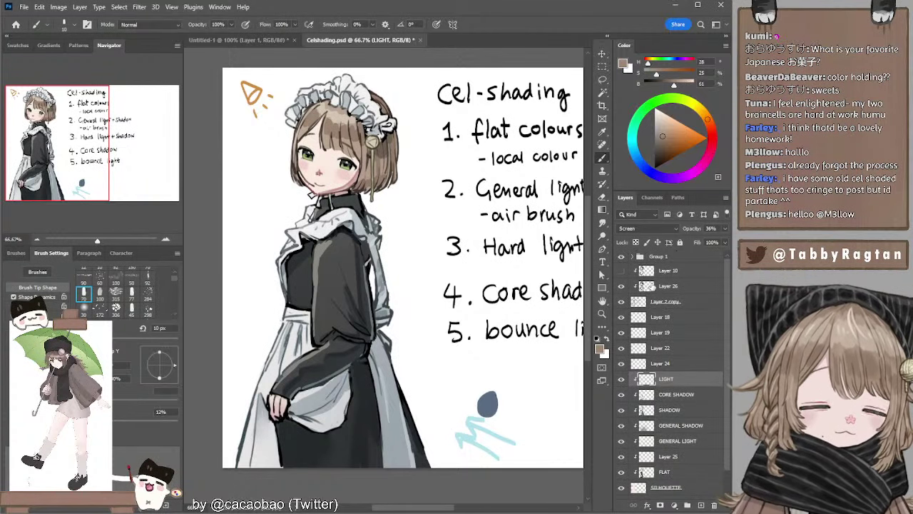
click(706, 274)
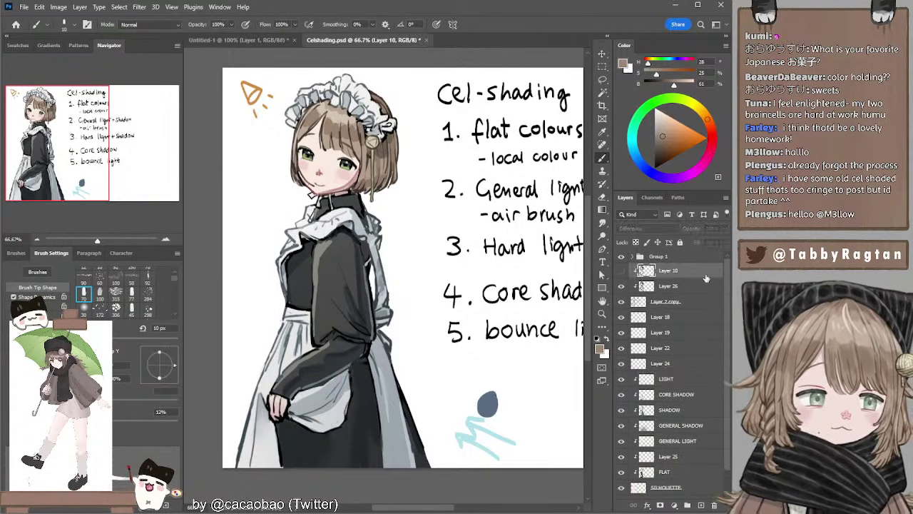
click(657, 301)
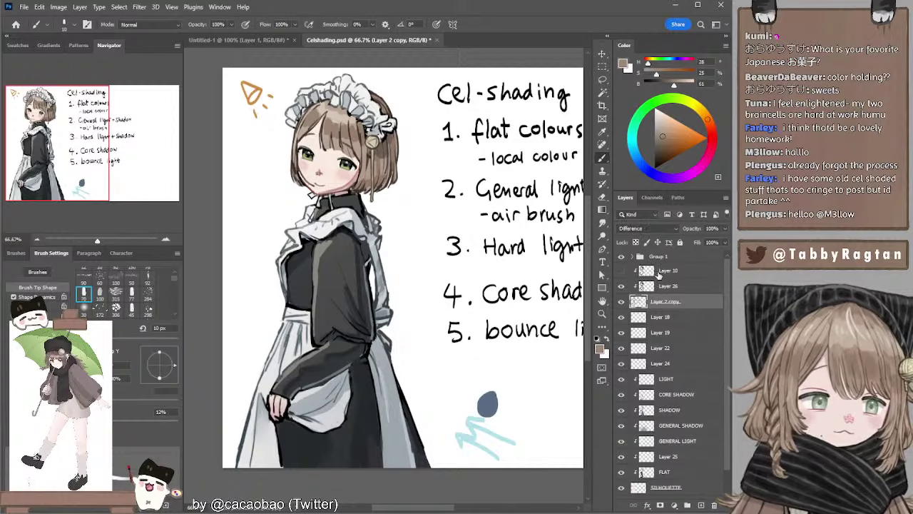
alt+click(652, 273)
ctrl+click(665, 303)
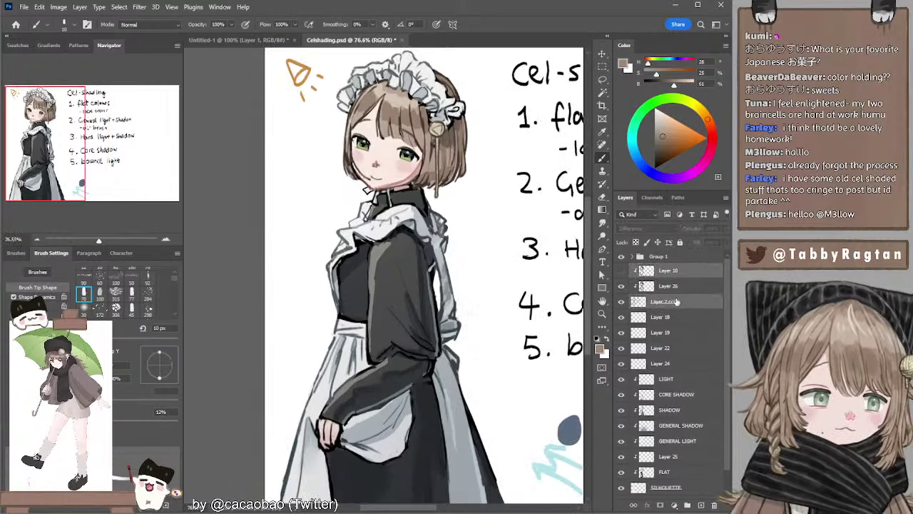
drag(683, 280, 681, 472)
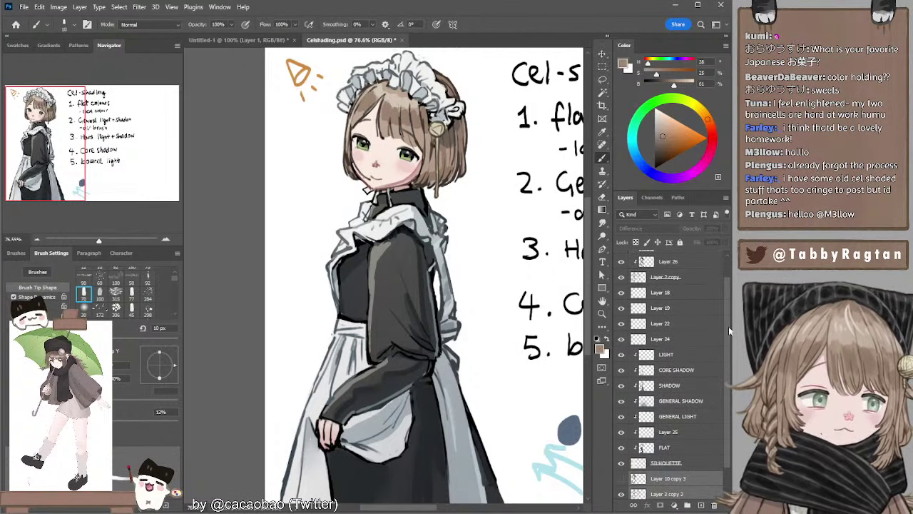
Group all the character layers from Layer 10 down to SILHOUETTE.
drag(728, 326, 727, 293)
click(705, 272)
scroll(726, 270, down, 2)
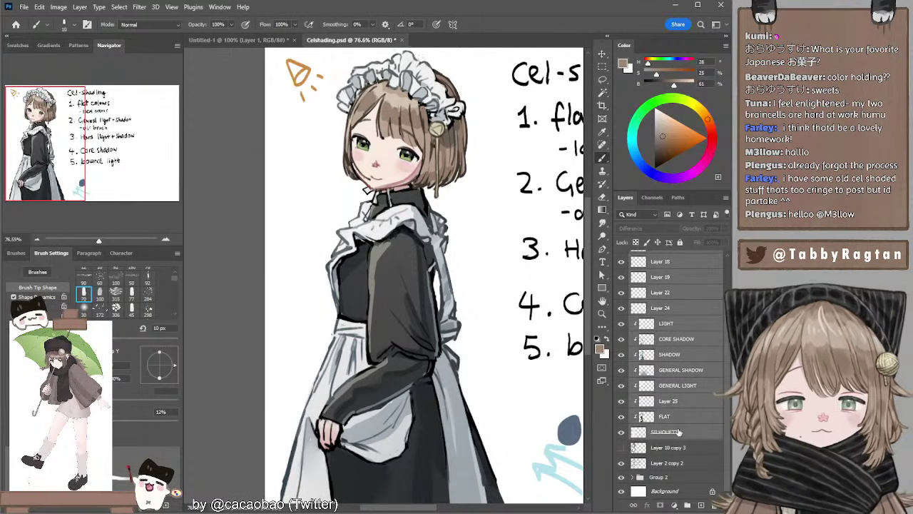
key(ctrl+g)
Hide Group 3, show Layer 10 copy 3 and clip it to Layer 2 copy 2.
click(622, 269)
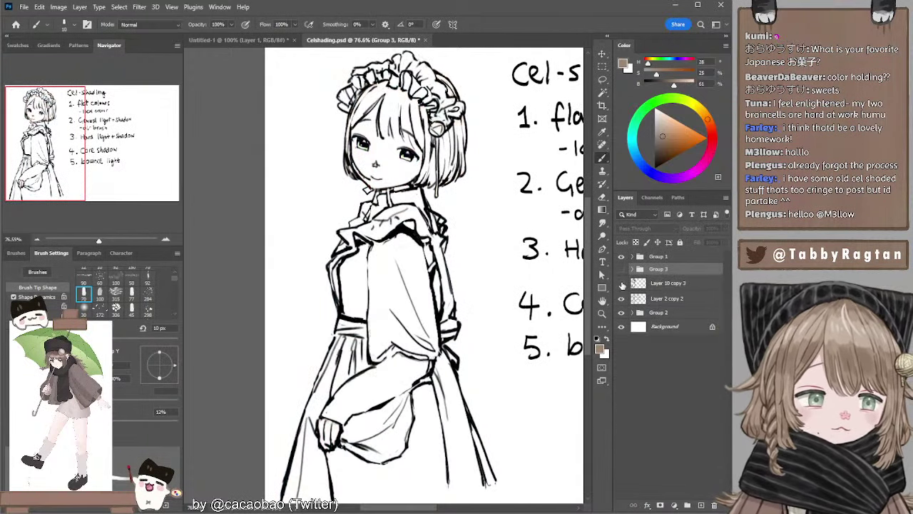
click(621, 298)
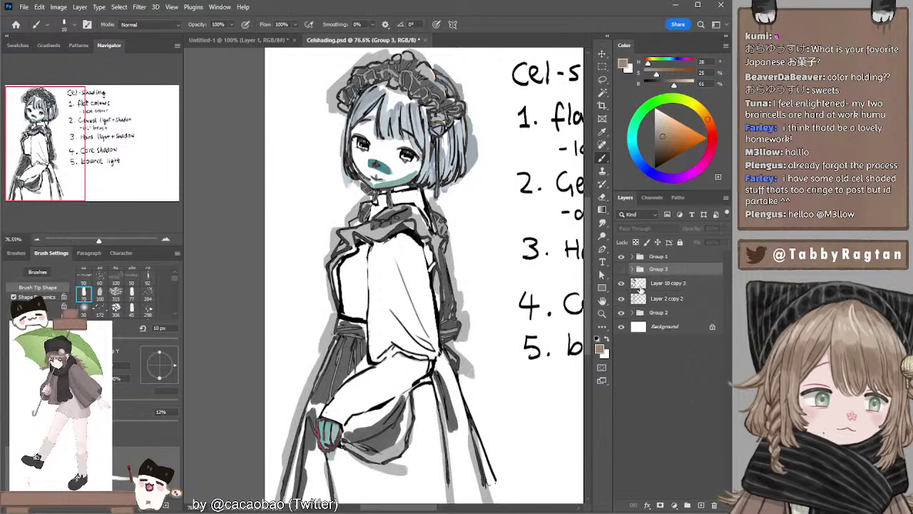
click(646, 284)
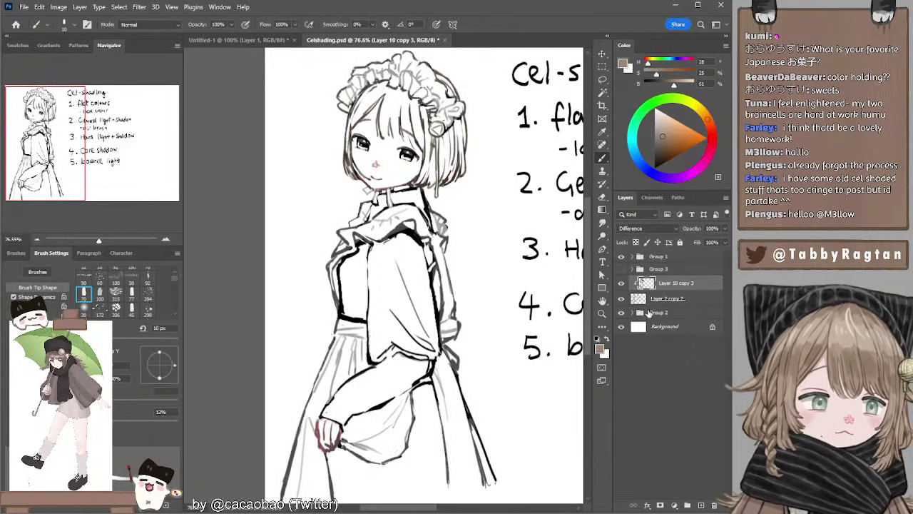
Expand Group 2 and show its silhouette base layer together with the clipped colour layers from Layer 7 to Layer 16.
click(637, 314)
click(632, 312)
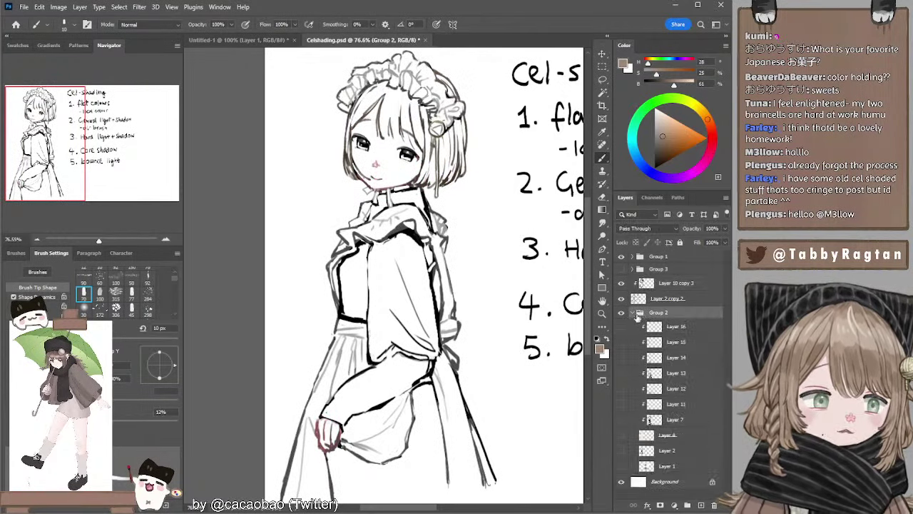
click(622, 434)
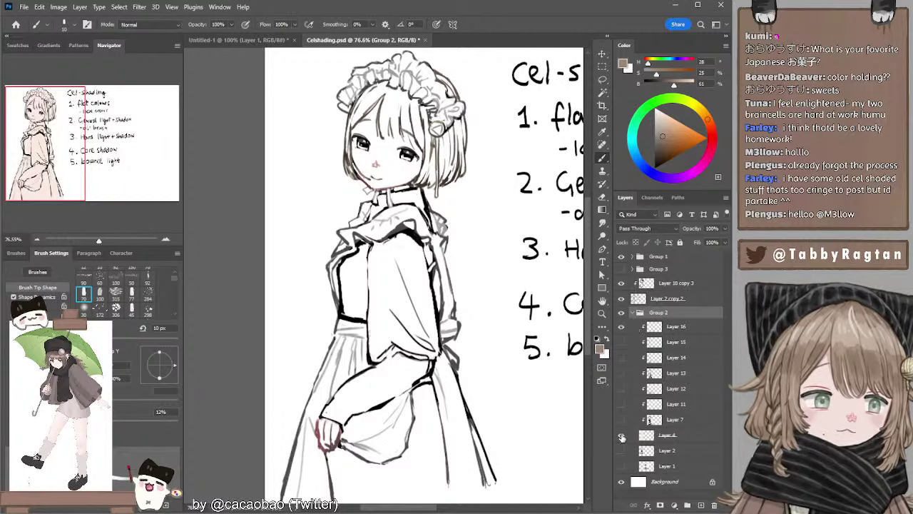
click(622, 434)
click(622, 435)
drag(626, 428, 621, 342)
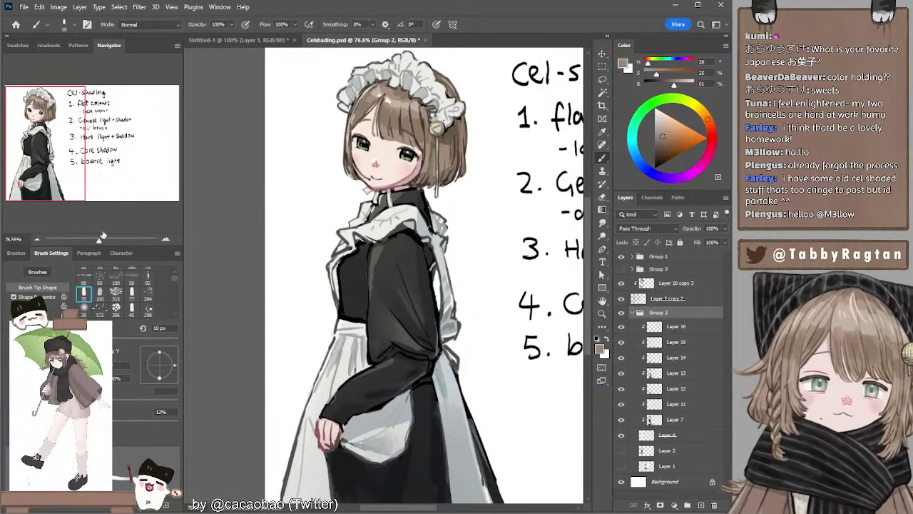
click(38, 239)
drag(351, 264, 299, 260)
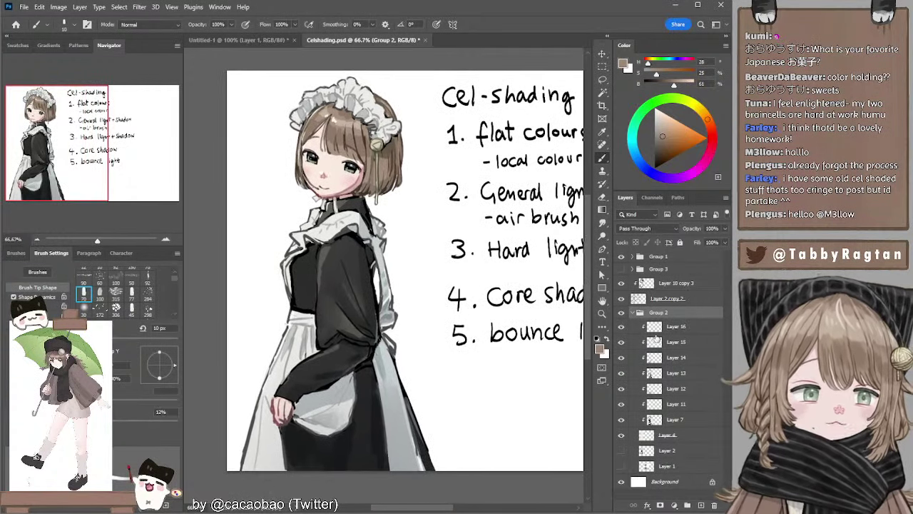
Collapse Group 2, toggle its visibility, and show Group 3 again to compare the two renderings.
click(631, 313)
click(621, 312)
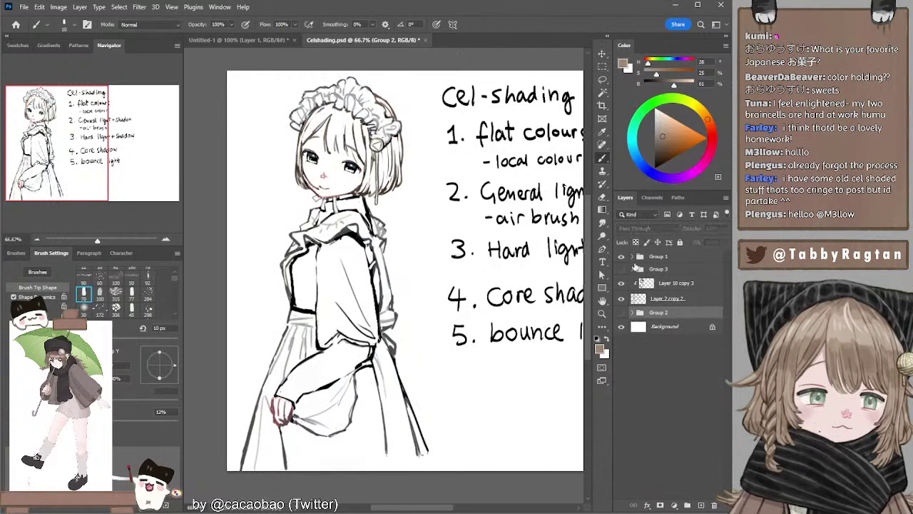
click(622, 269)
click(621, 313)
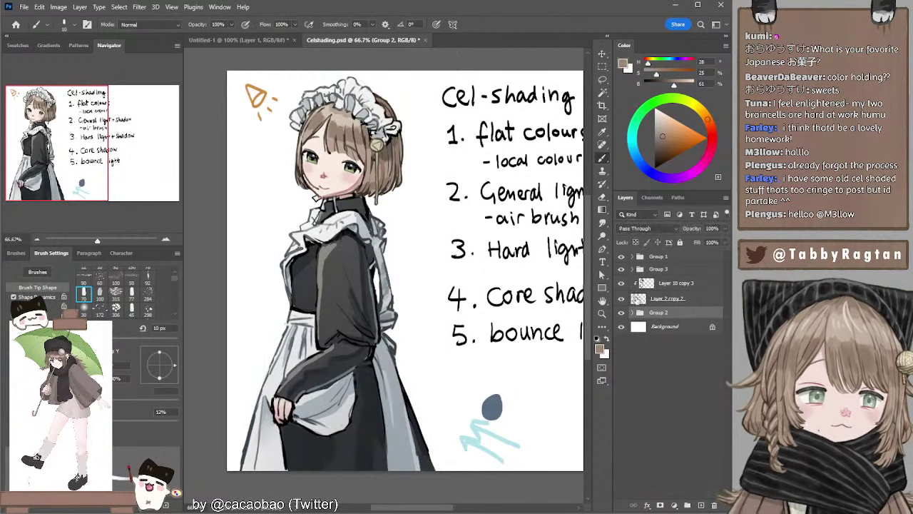
Move Layer 10 copy 3 and Layer 2 copy 2 to the top of Group 2, then collapse and hide the group.
click(646, 298)
drag(654, 296, 648, 324)
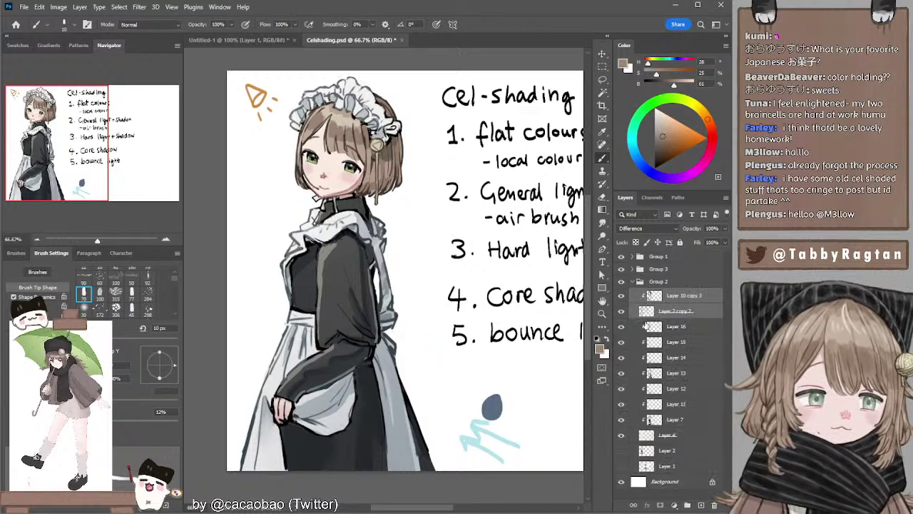
click(632, 282)
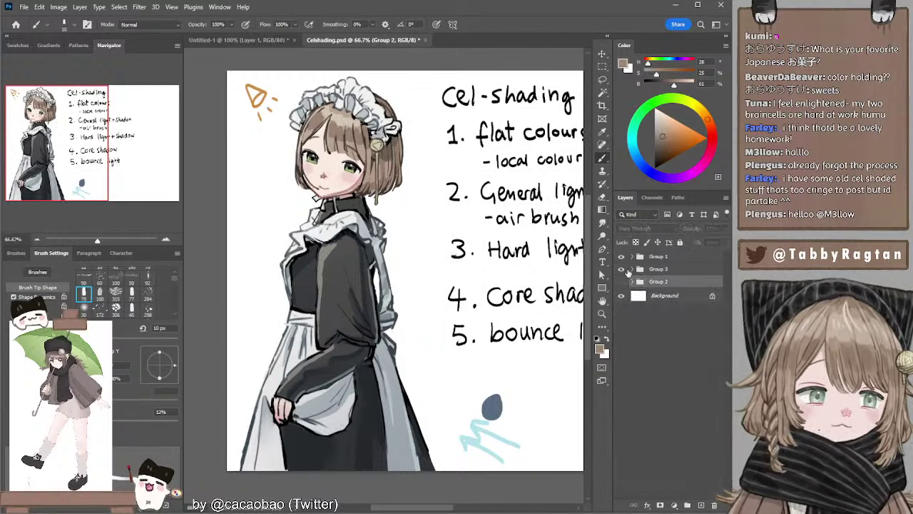
Expand Group 3, add a new clipped layer above LIGHT, and sample the face's light skin tone, H 24, S 10, B 98.
click(632, 269)
click(655, 283)
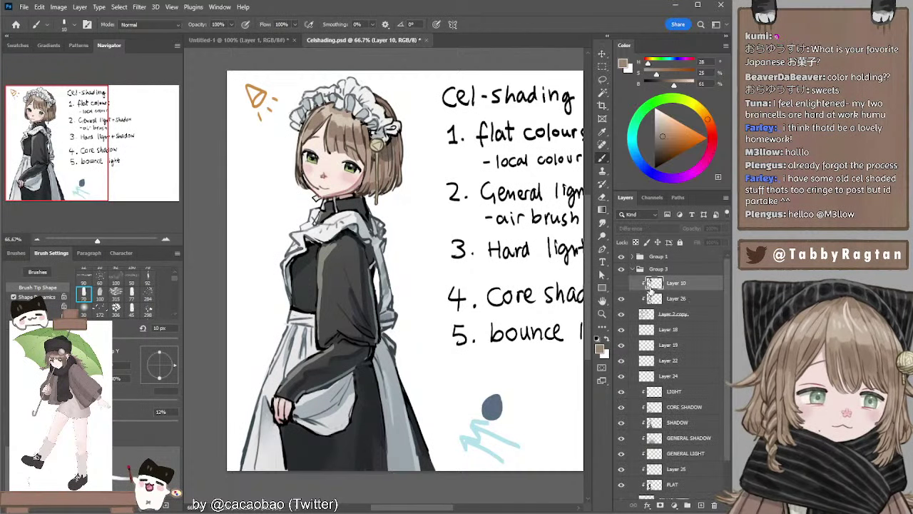
click(653, 300)
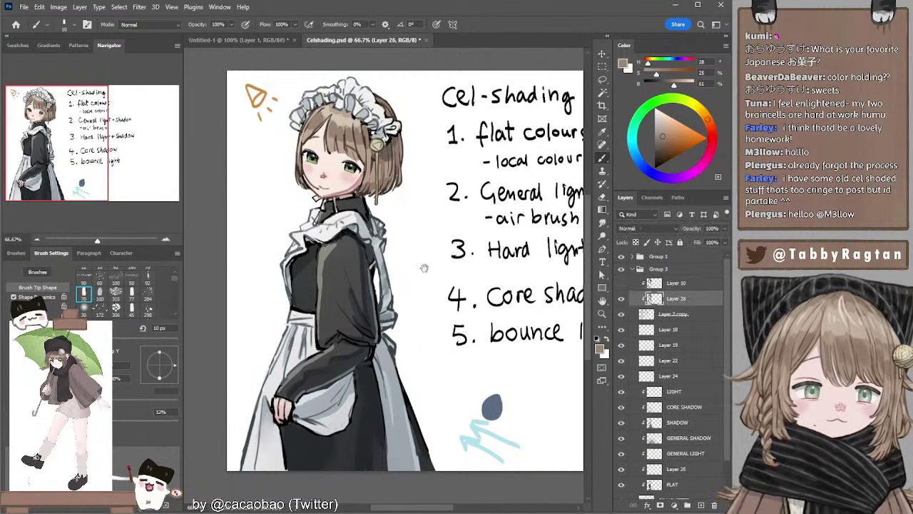
drag(424, 268, 436, 289)
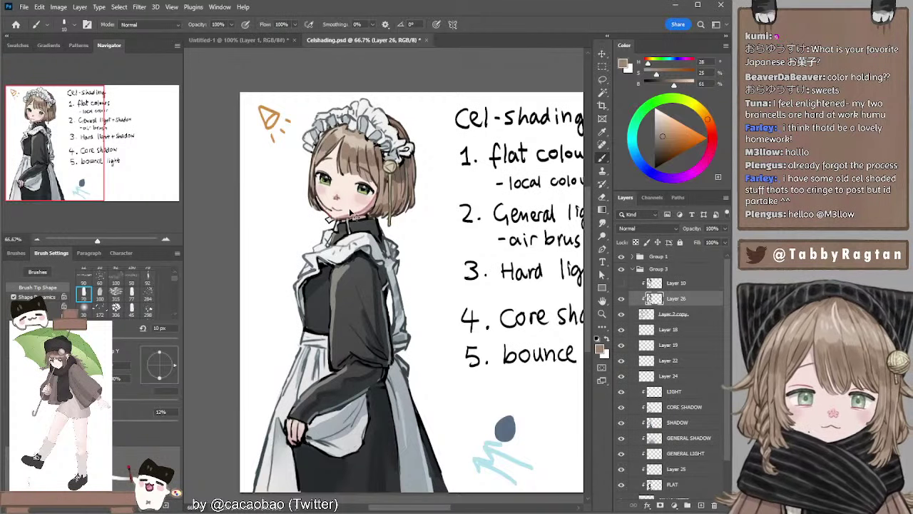
click(659, 332)
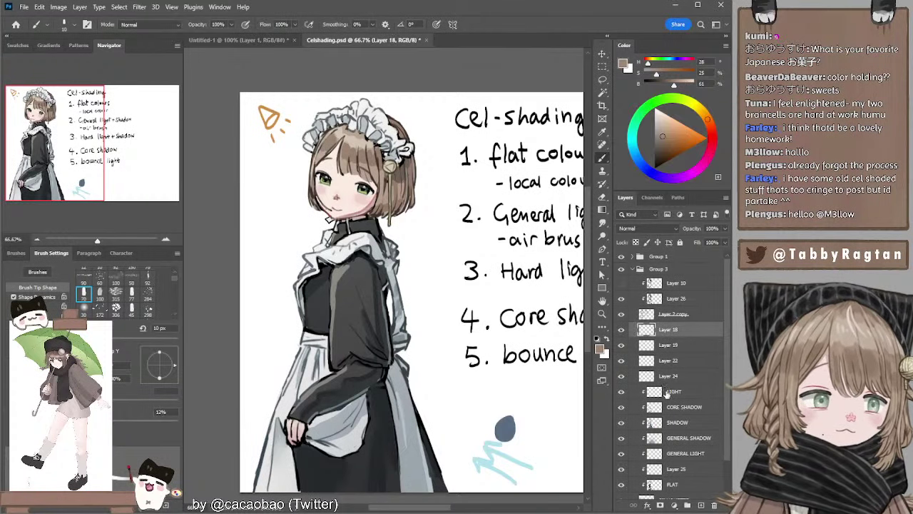
click(674, 395)
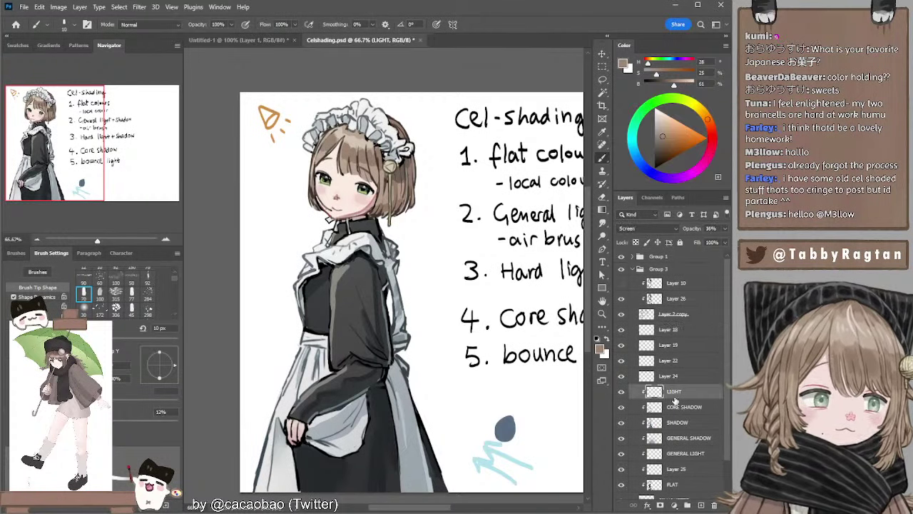
click(702, 506)
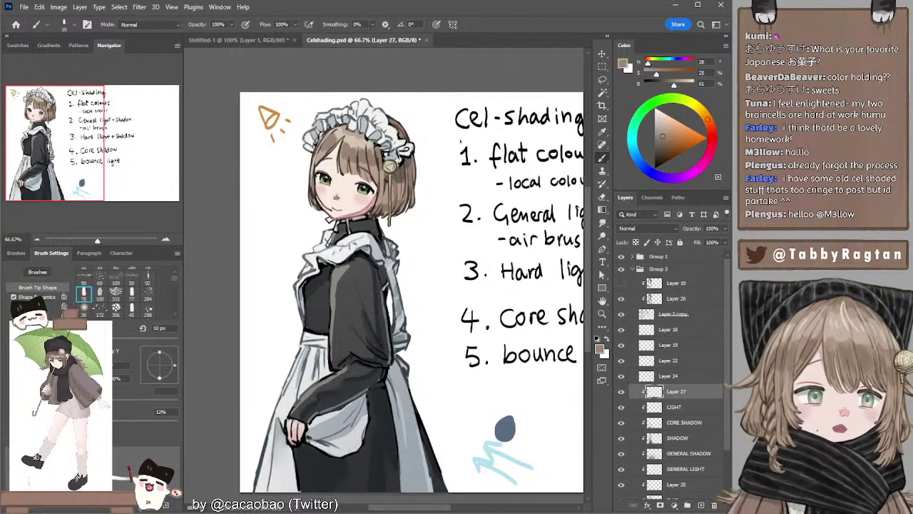
alt+click(344, 181)
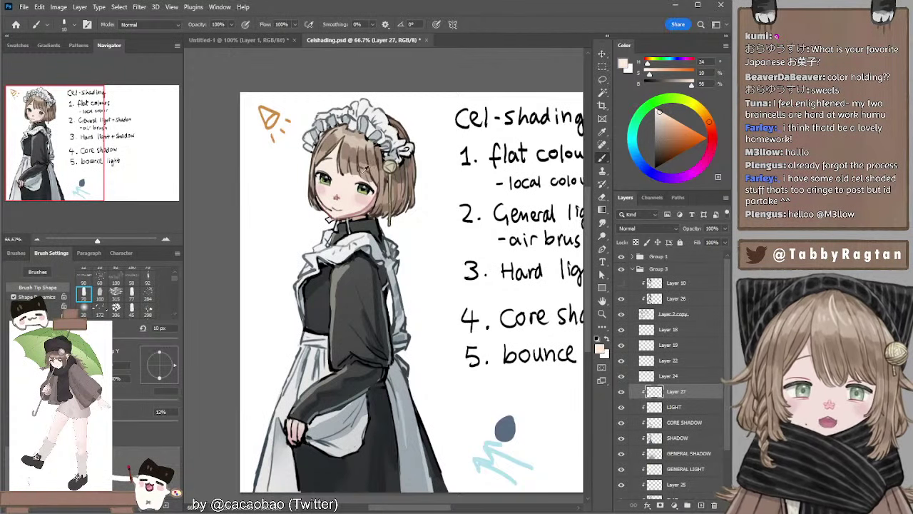
Sample the face's light skin tone, H 24, S 9, B 99, and set Layer 27's blending mode to Screen.
alt+click(346, 182)
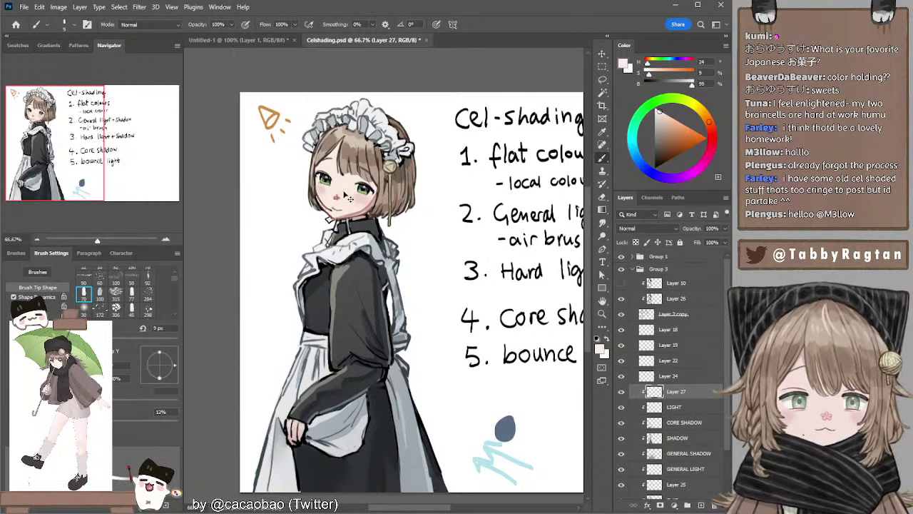
click(631, 228)
click(634, 273)
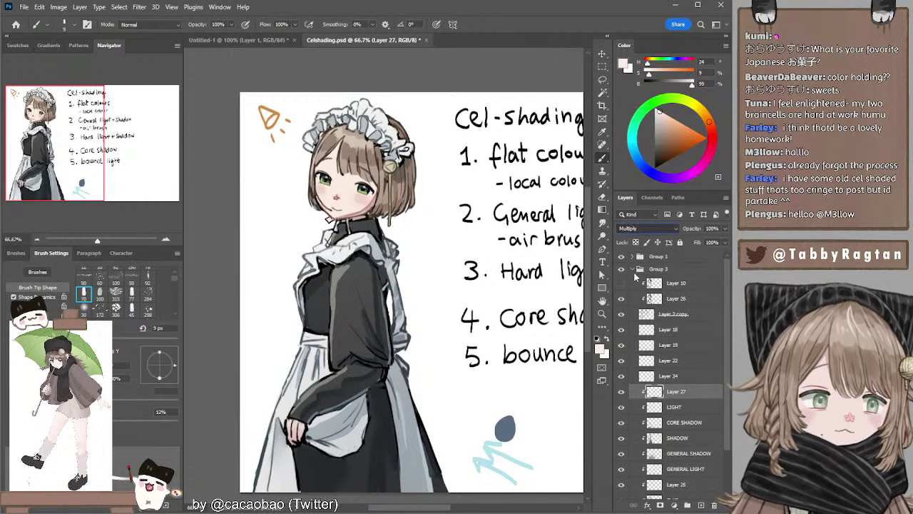
key(Down)
key(Down)
key(Down)
key(Down)
key(Down)
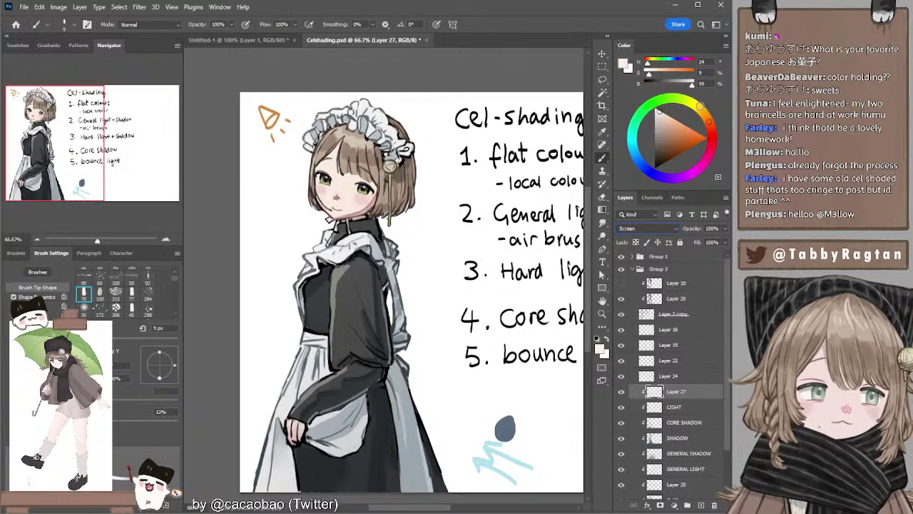
Shift the brush colour to pale yellow, H 57, S 9, B 99, and enlarge the brush to 15 px for the face.
drag(700, 106, 694, 104)
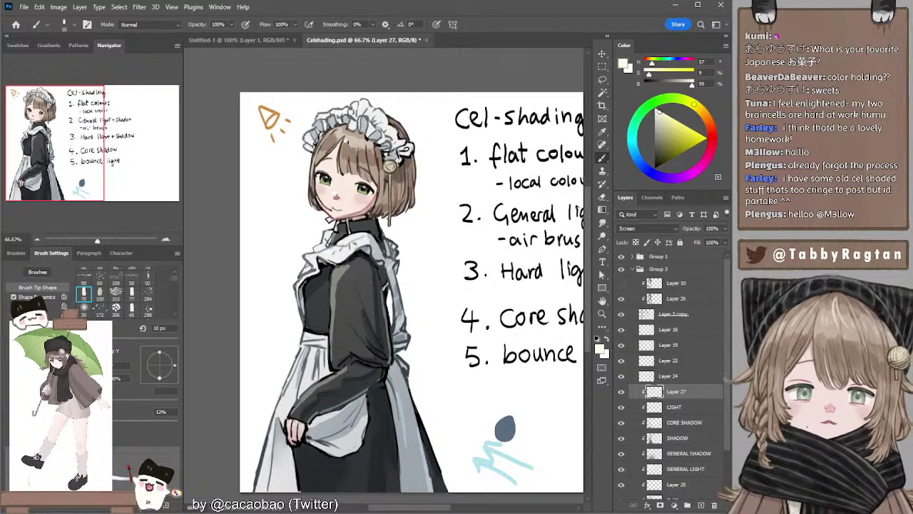
key(bracketright)
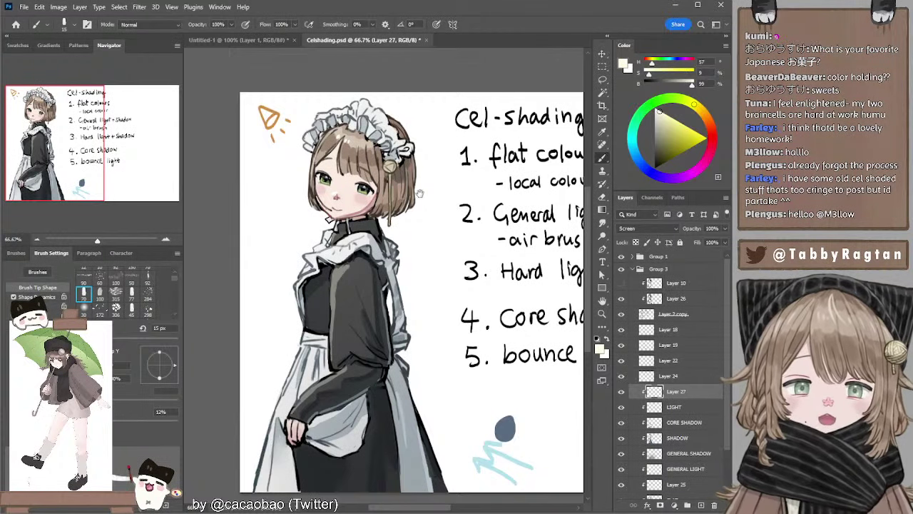
drag(418, 196, 423, 191)
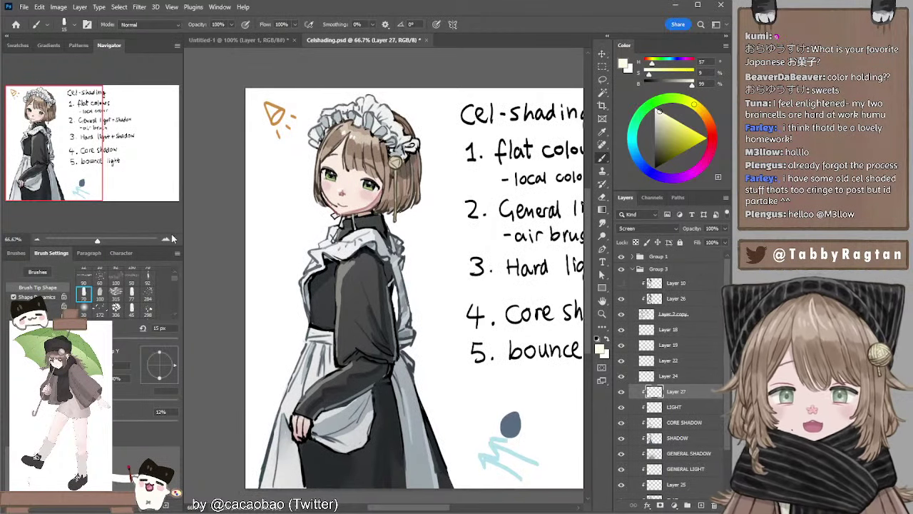
click(167, 239)
drag(316, 189, 359, 262)
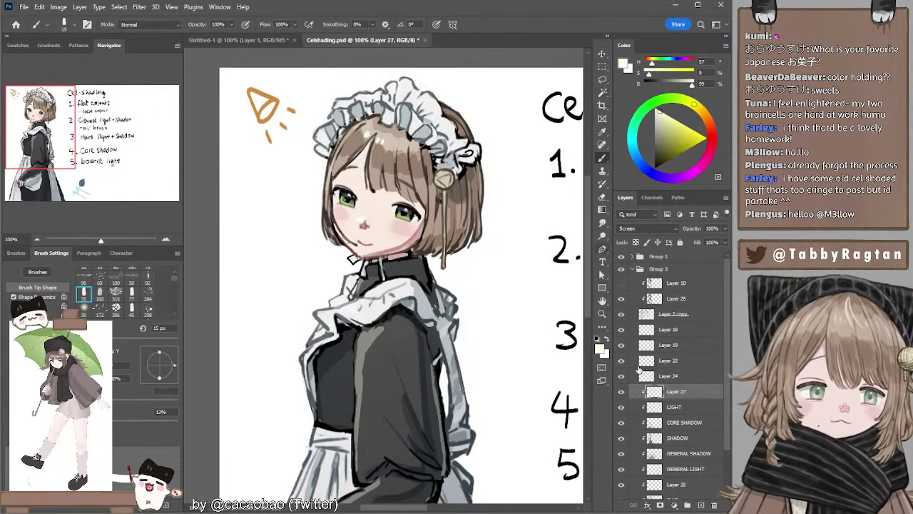
Add a new layer above Layer 27 and sketch a small grey nose diagram beside the face with a 5 px brush.
key(ctrl+shift+alt+n)
click(654, 136)
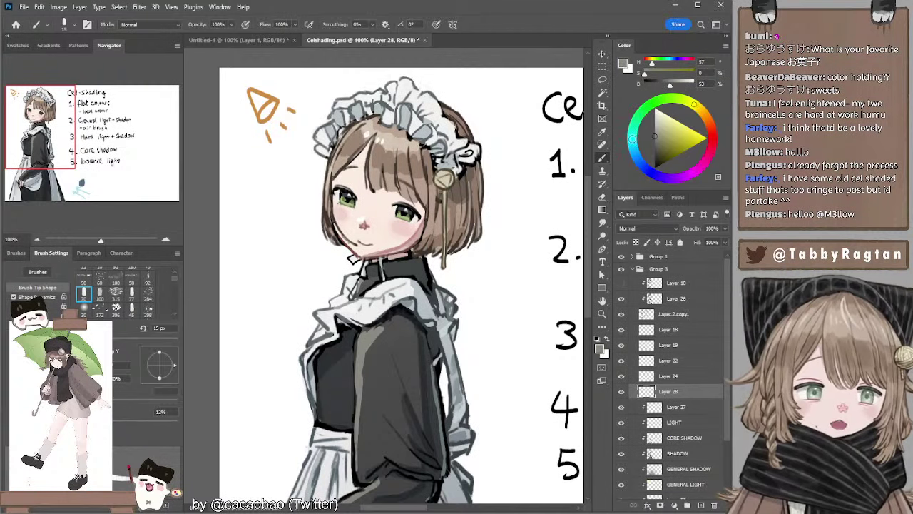
key(bracketleft)
key(bracketleft)
key(bracketleft)
key(bracketleft)
key(bracketleft)
drag(260, 242, 279, 240)
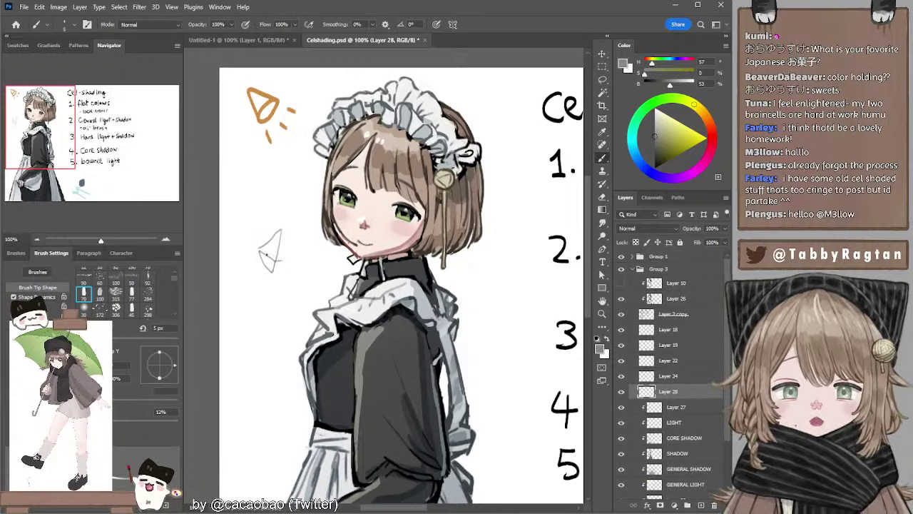
Undo the last sketch strokes and redraw the nose diagram as simple planes with an arrow pointing at its tip.
key(ctrl+z)
key(ctrl+z)
key(ctrl+z)
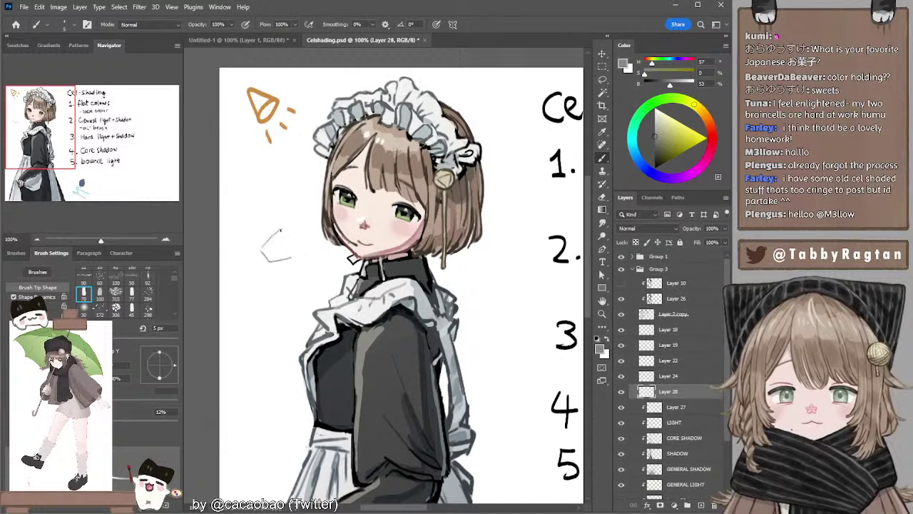
key(ctrl+z)
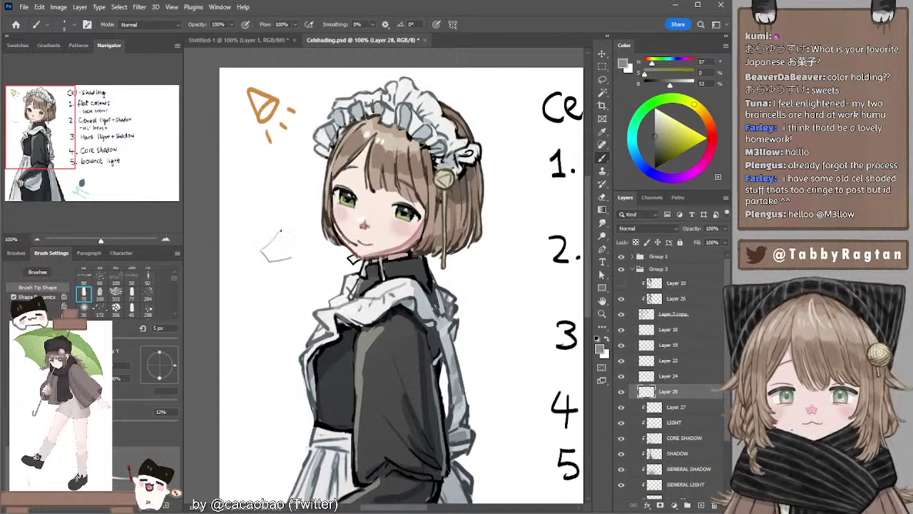
drag(275, 248, 271, 260)
key(ctrl+z)
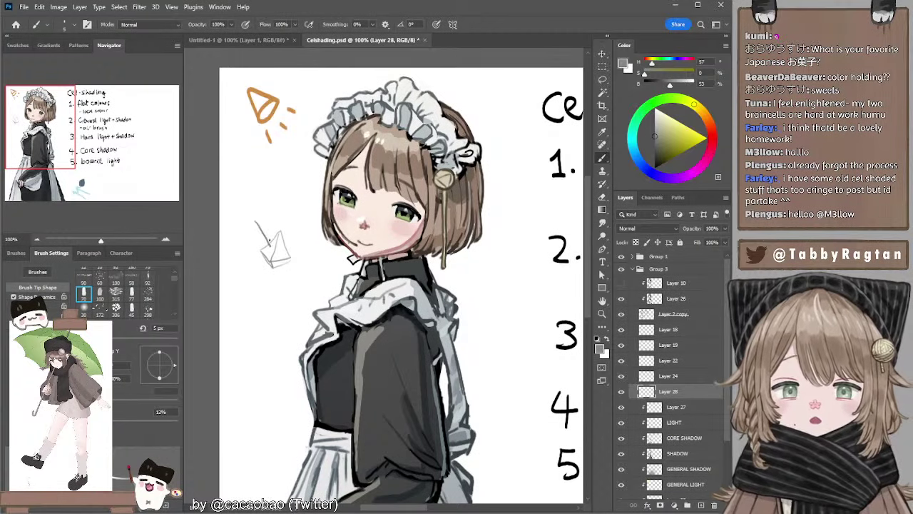
key(ctrl+z)
mouse_move(270, 241)
mouse_down()
mouse_move(250, 205)
mouse_move(270, 251)
mouse_up()
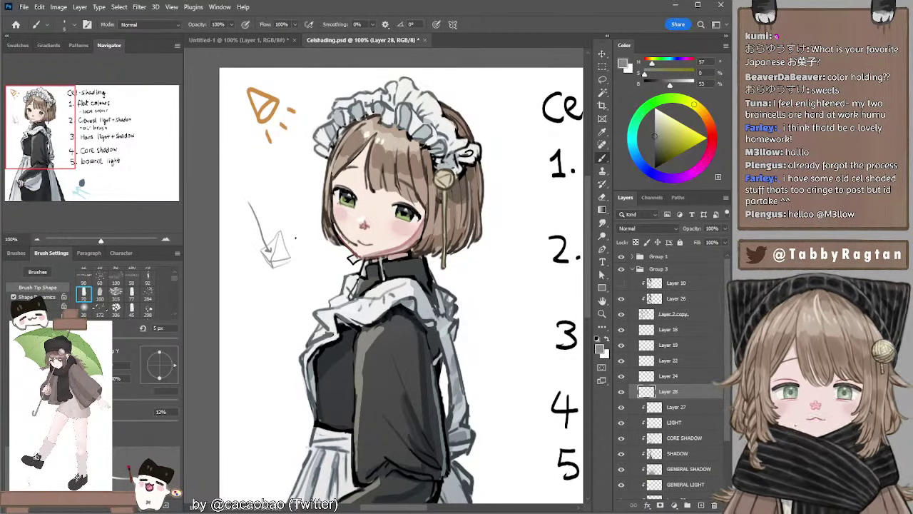
Select Layer 27 and sample the nose's near-white highlight colour, H 60, S 2, B 100.
ctrl+click(363, 221)
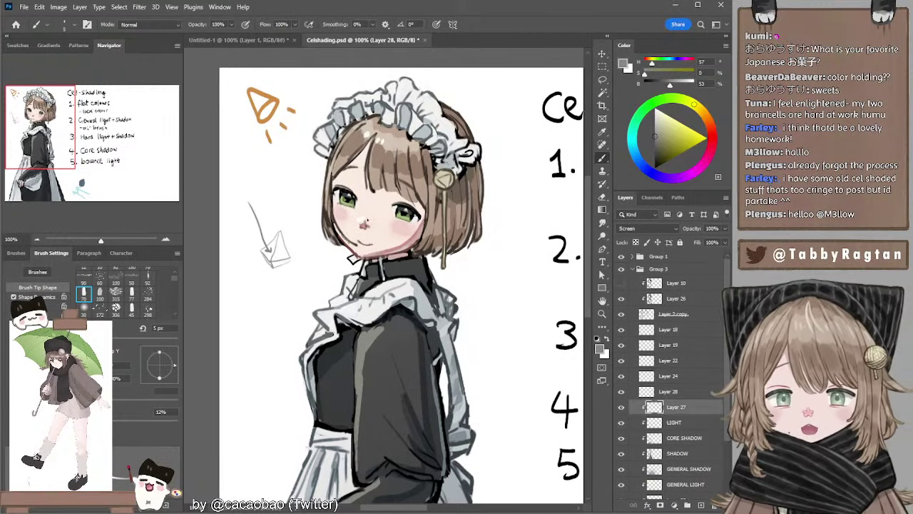
alt+click(361, 220)
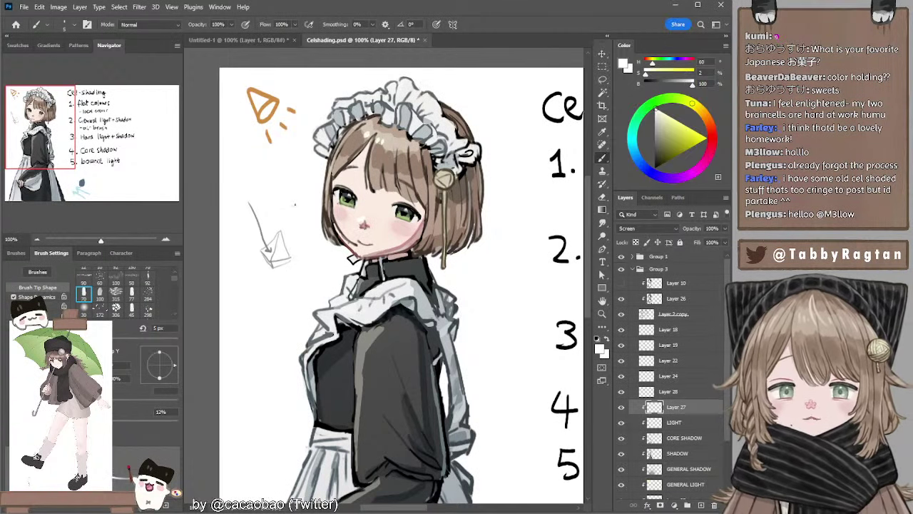
Lasso the grey nose diagram beside the face on Layer 28, delete it, and clear the selection.
key(l)
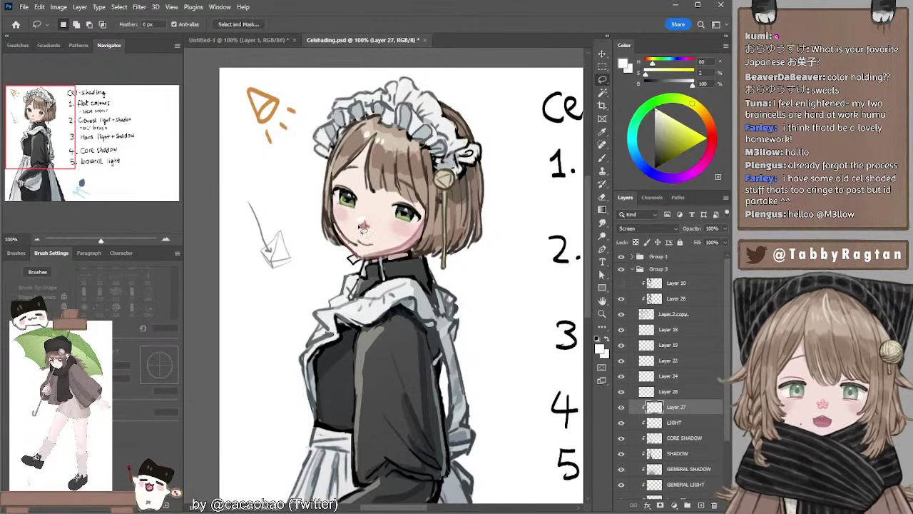
mouse_move(257, 184)
mouse_down()
mouse_move(247, 263)
mouse_move(302, 224)
mouse_move(296, 188)
mouse_up()
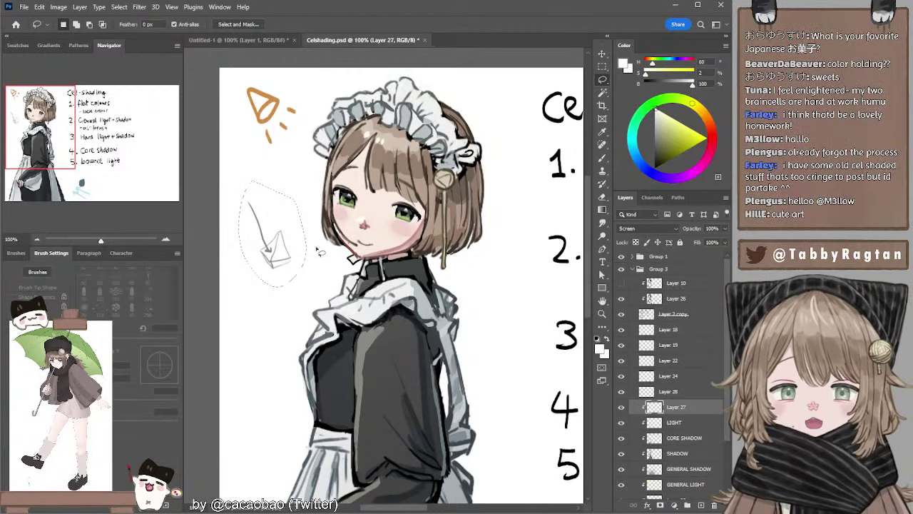
key(ctrl+d)
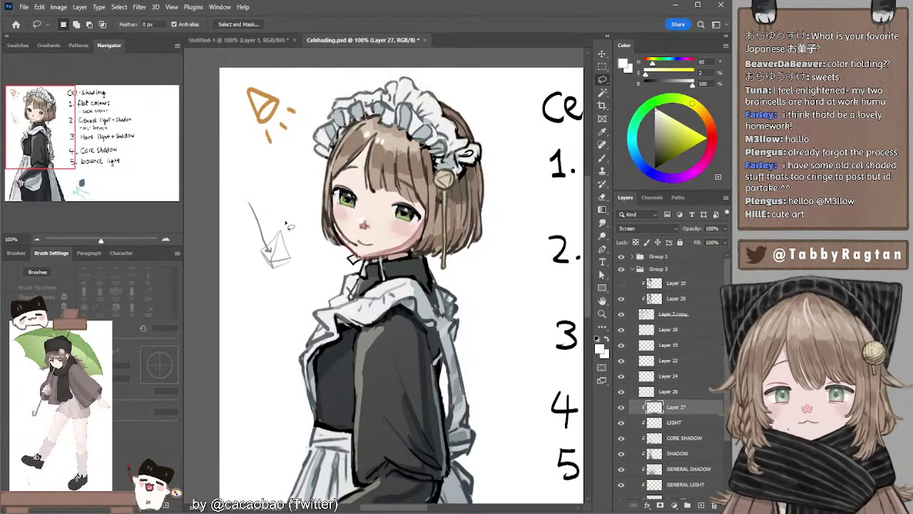
key(alt+])
mouse_move(250, 187)
mouse_down()
mouse_move(308, 272)
mouse_move(301, 204)
mouse_up()
key(Delete)
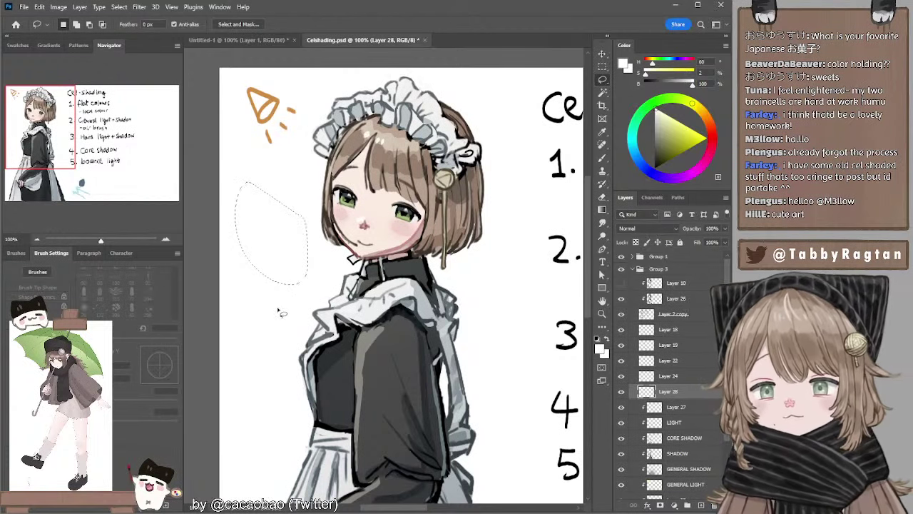
key(ctrl+d)
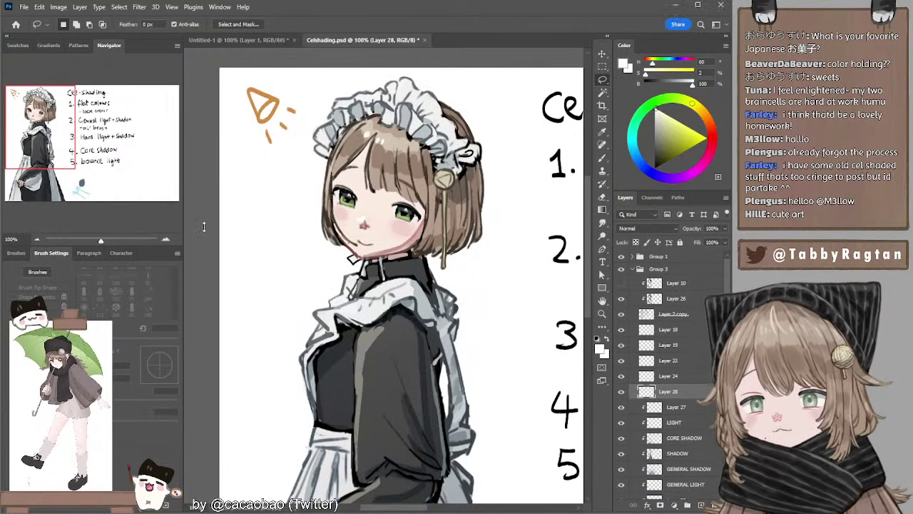
Select Layer 26 and sample the collar frill's blue-grey, H 200, S 7, B 69, for brushing.
click(34, 240)
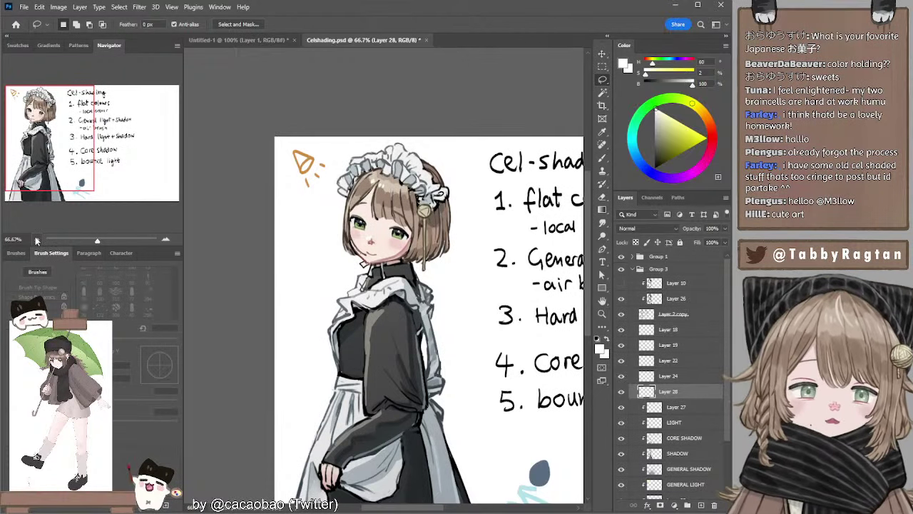
drag(291, 200, 267, 139)
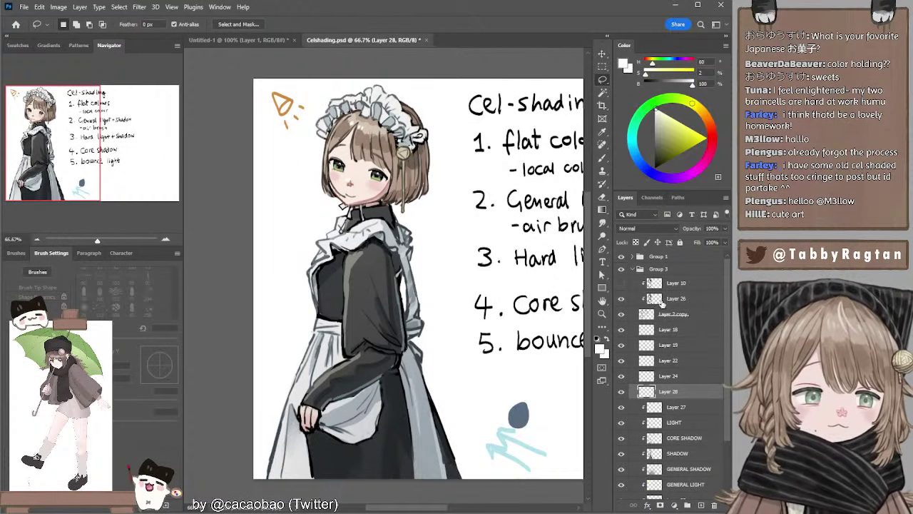
click(663, 303)
key(b)
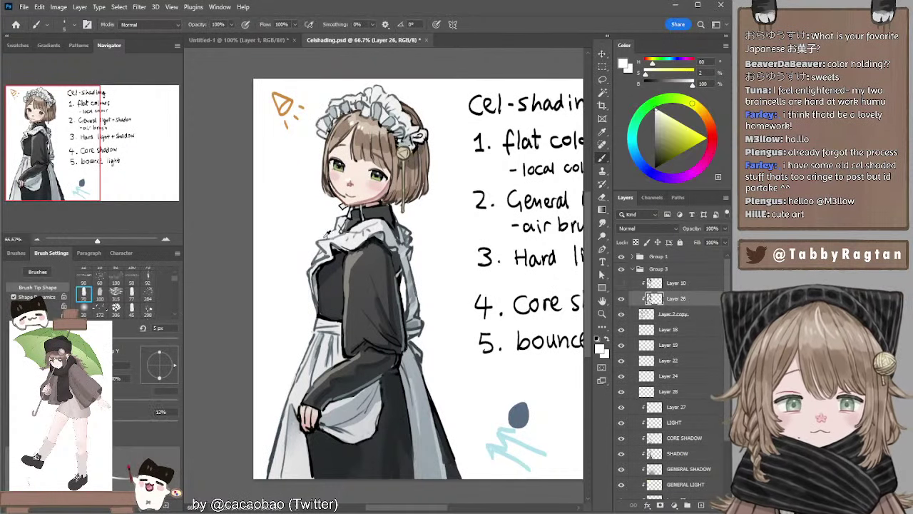
alt+click(338, 234)
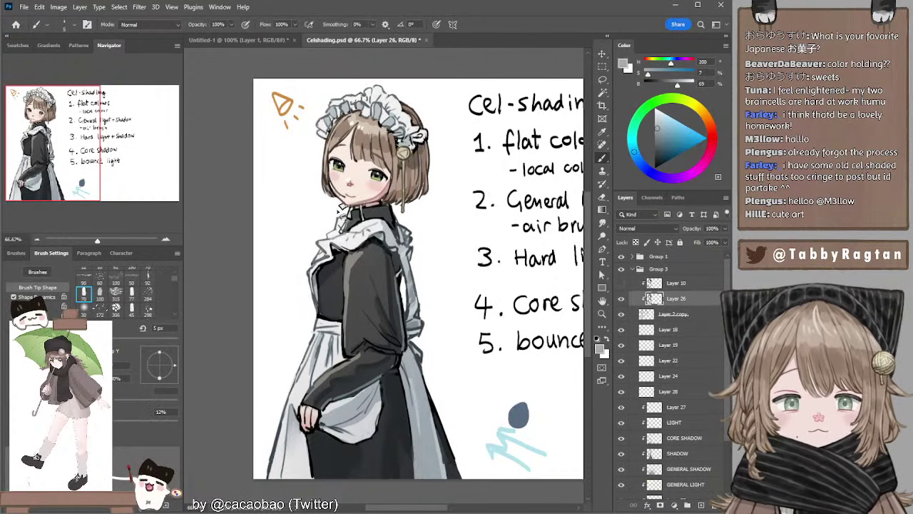
key(l)
key(b)
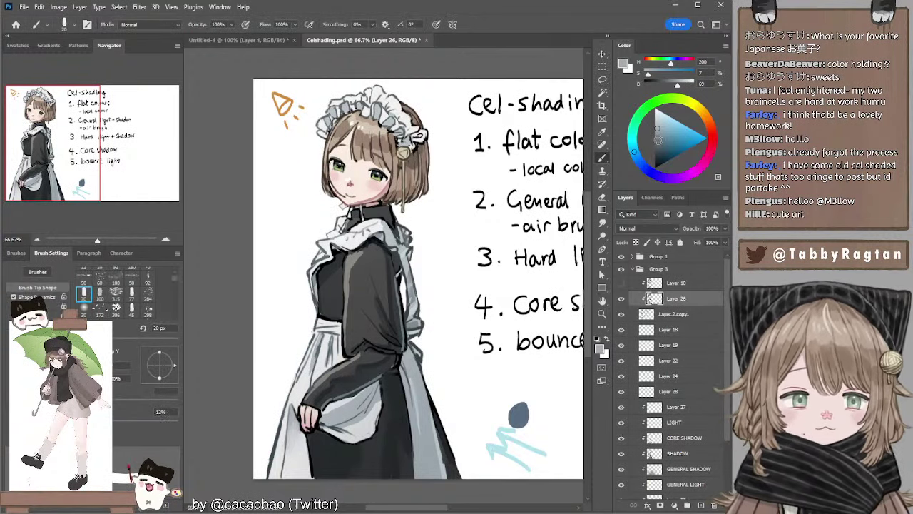
Darken the brush colour to neutral grey, H 200, S 0, B 40, and adjust the brush to 30 px for the collar lines.
click(655, 143)
key(bracketright)
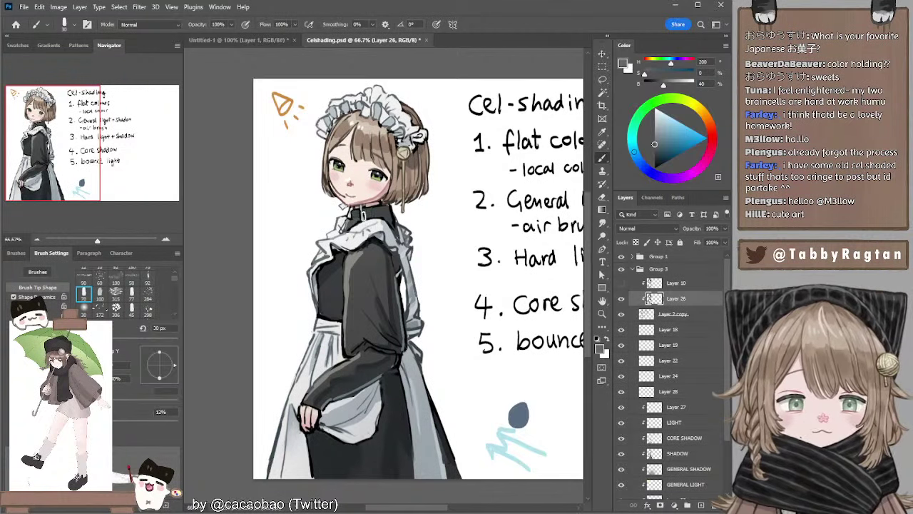
key(bracketleft)
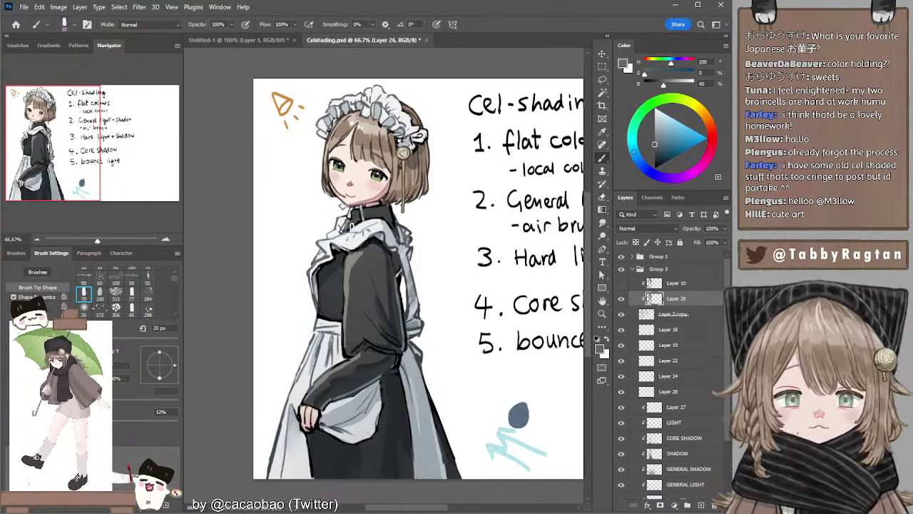
key(bracketright)
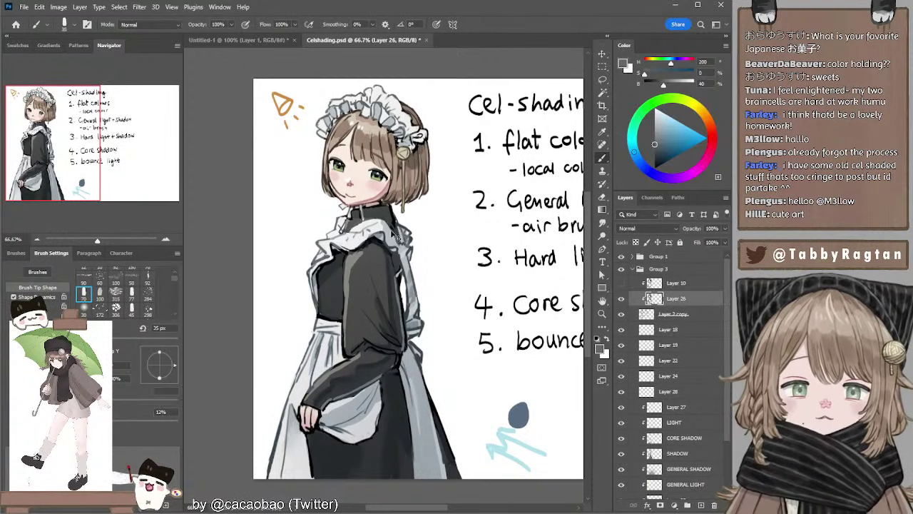
key(bracketleft)
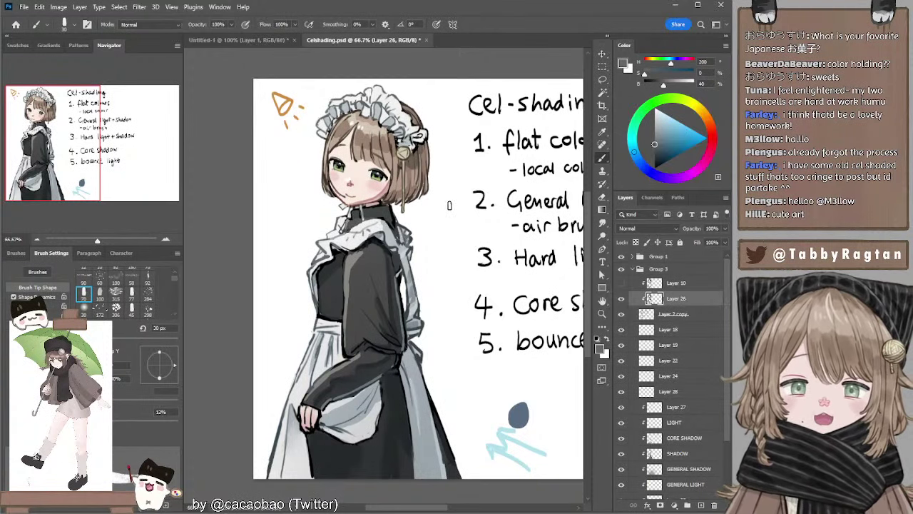
Reduce the brush to 10 px and sample the light grey of the frill behind the shoulder, H 202, S 6, B 76.
drag(424, 182, 416, 161)
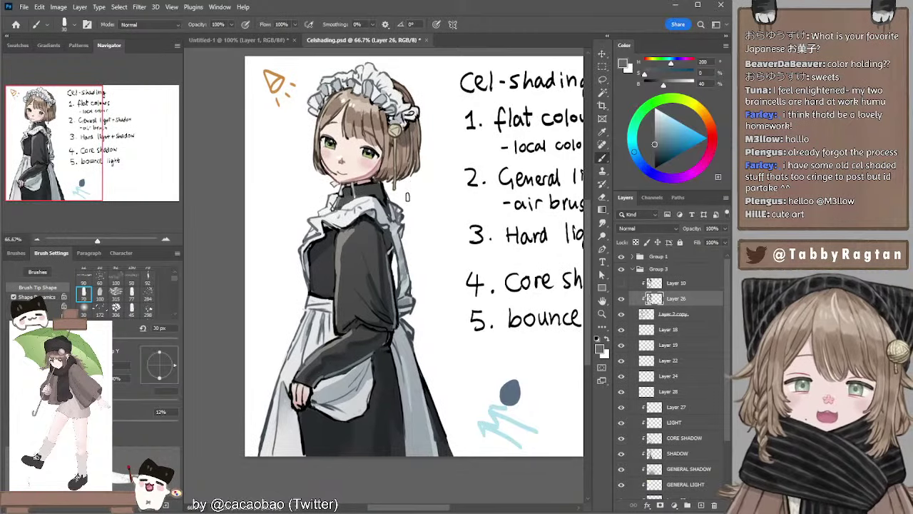
key(bracketleft)
key(bracketleft)
key(bracketleft)
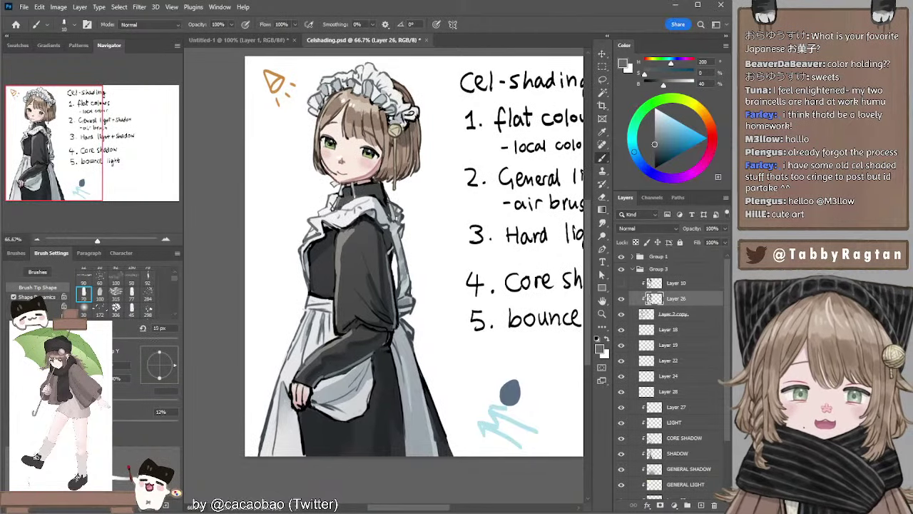
key(bracketleft)
alt+click(395, 209)
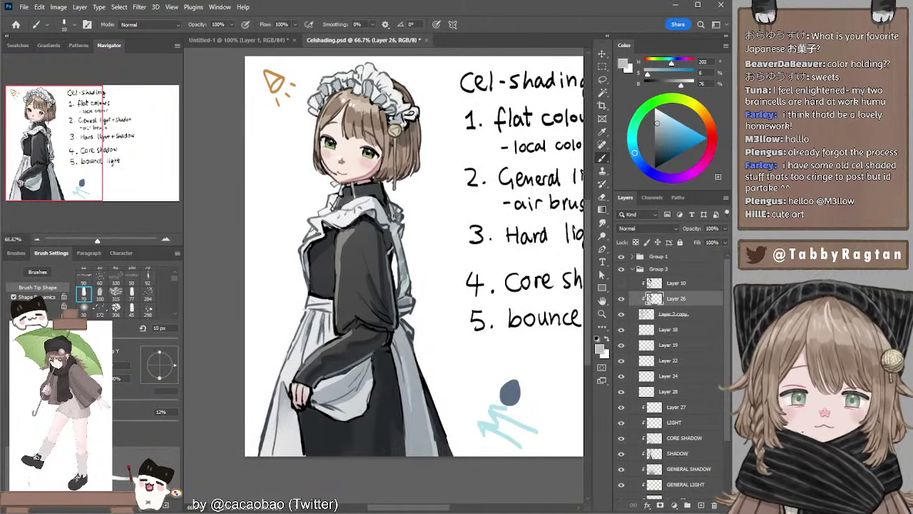
drag(460, 203, 442, 213)
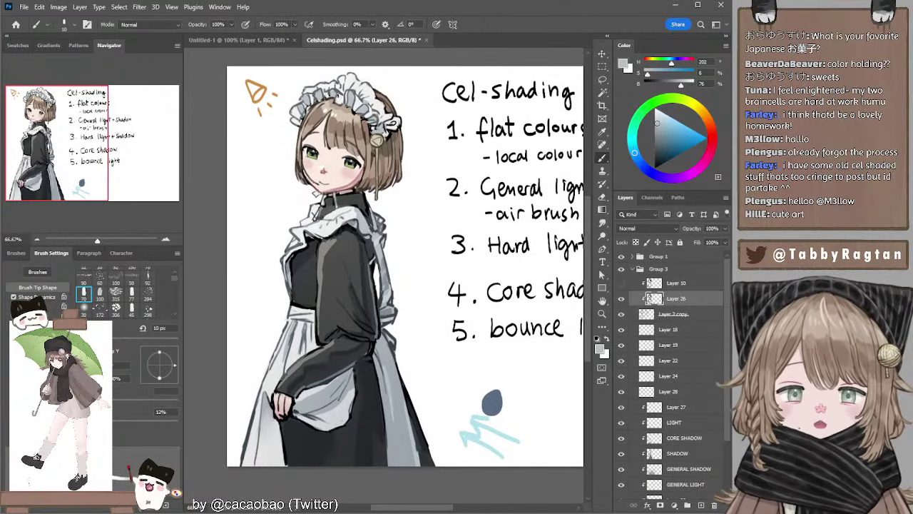
Sample the headdress line grey, H 200, S 12, B 40, and the hair's dark brown, H 27, S 27, B 29, and enlarge the brush to 30 px.
alt+click(339, 92)
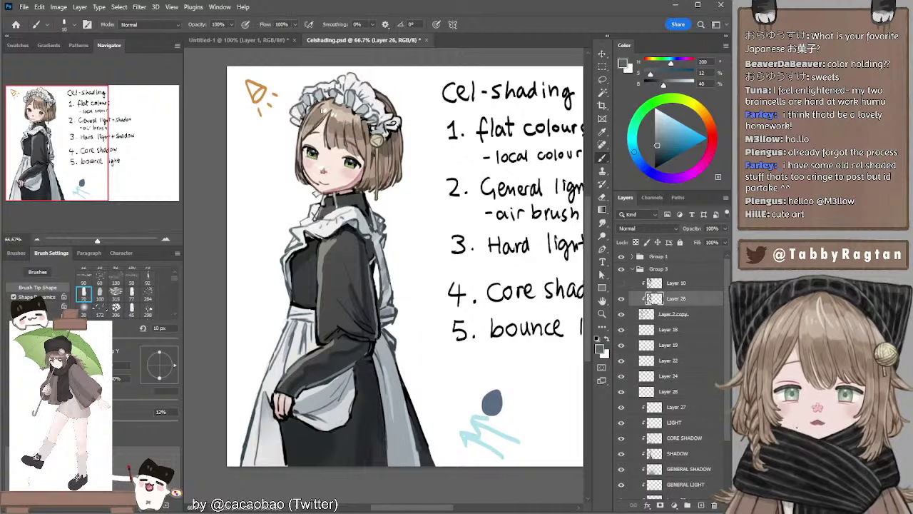
alt+click(310, 131)
key(])
key(])
key(])
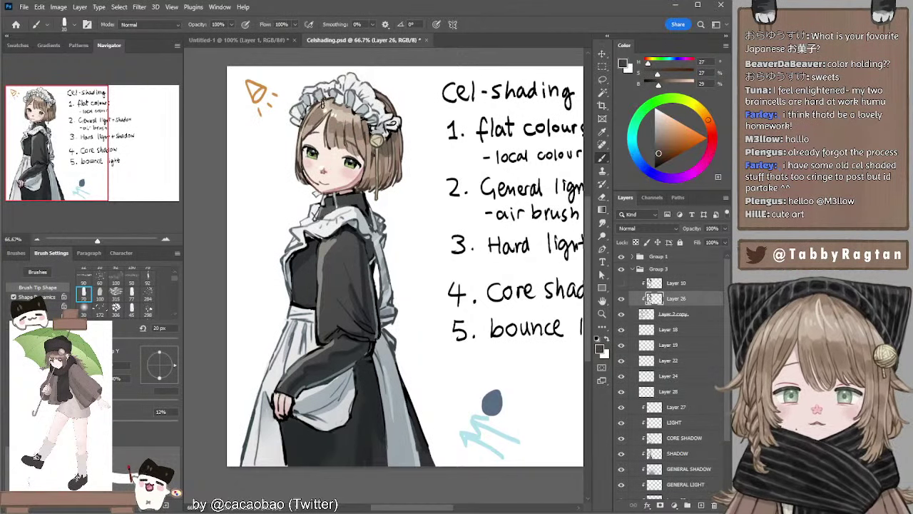
key(bracketright)
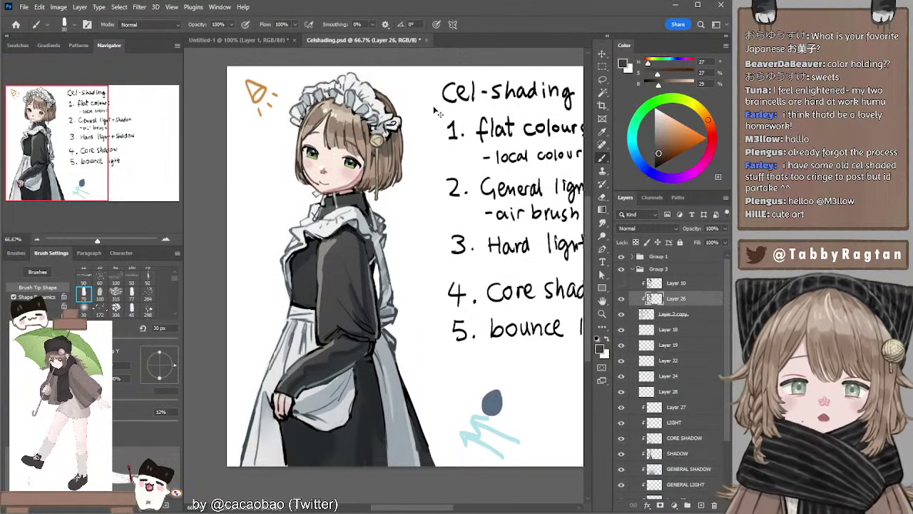
Select the LIGHT layer, sample the pale cyan of the scribble beside the skirt, H 191, S 24, B 92, and reduce the brush to 9 px.
drag(437, 184, 438, 171)
ctrl+click(410, 407)
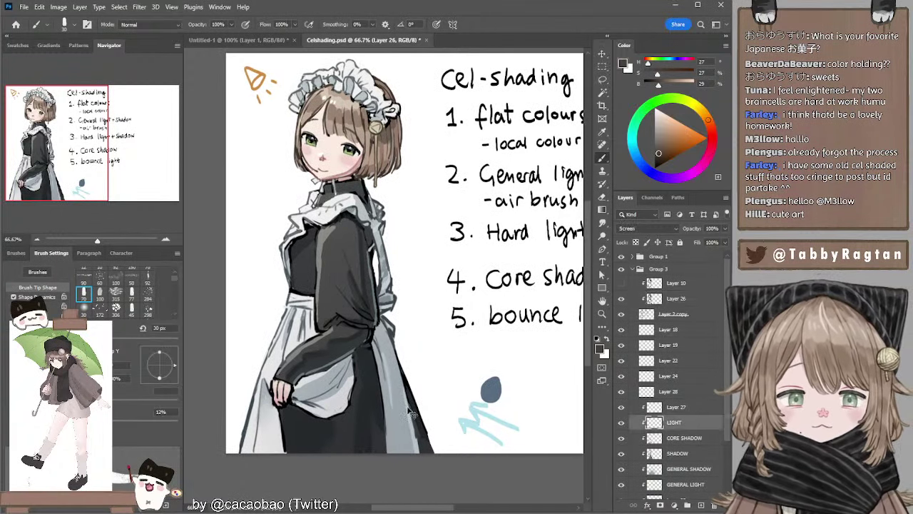
alt+click(476, 402)
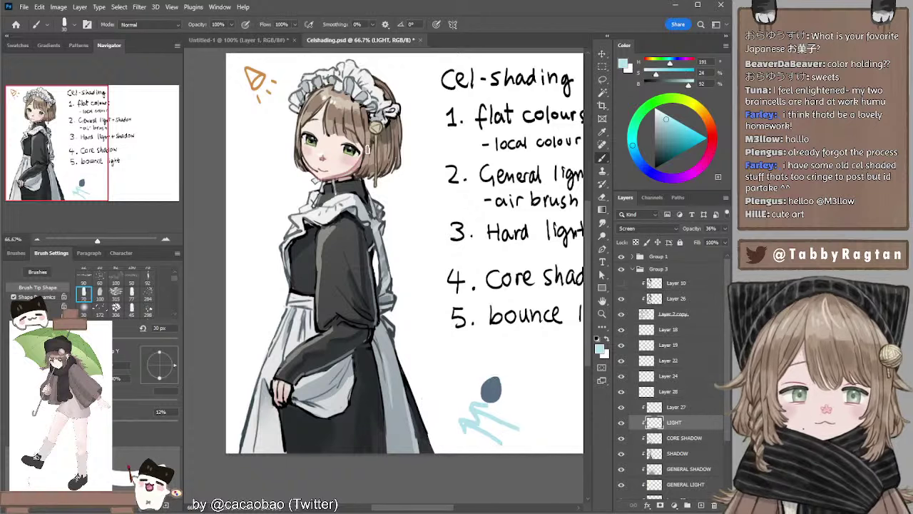
key(bracketleft)
key(bracketleft)
key(bracketleft)
key(bracketleft)
key(bracketleft)
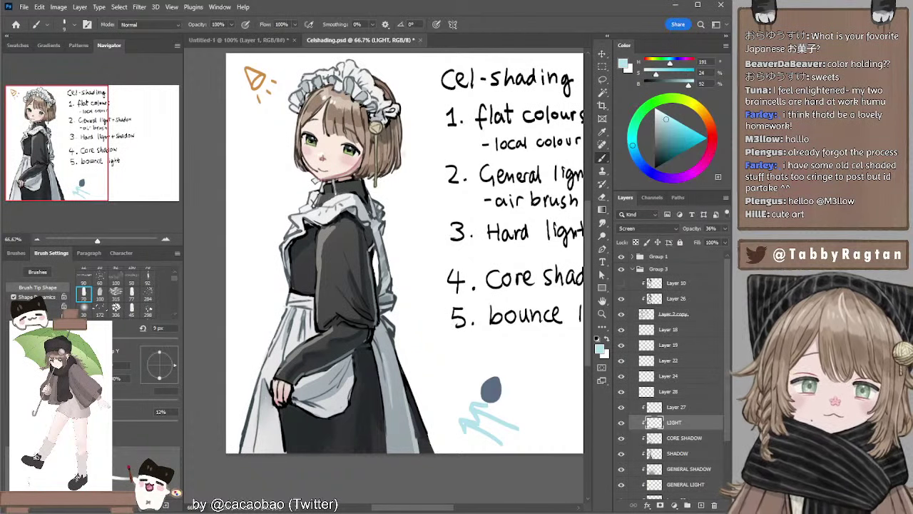
drag(404, 194, 376, 196)
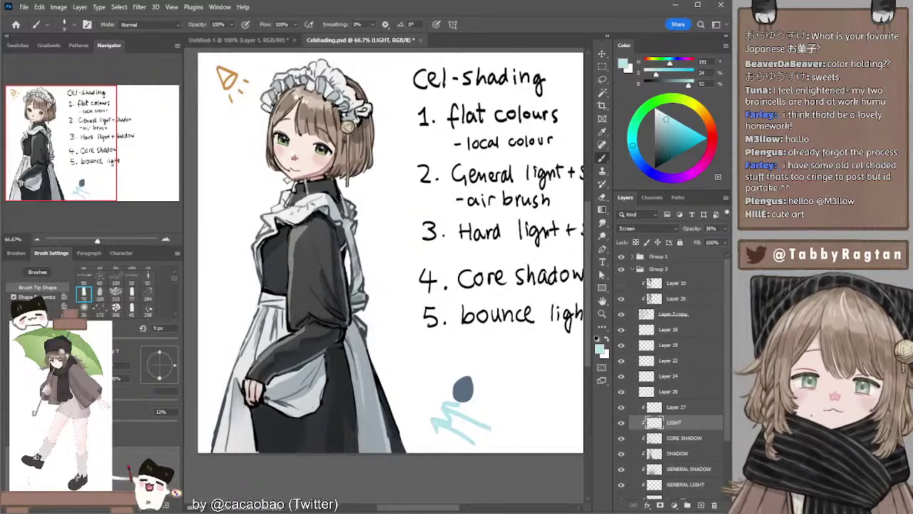
drag(351, 156, 376, 162)
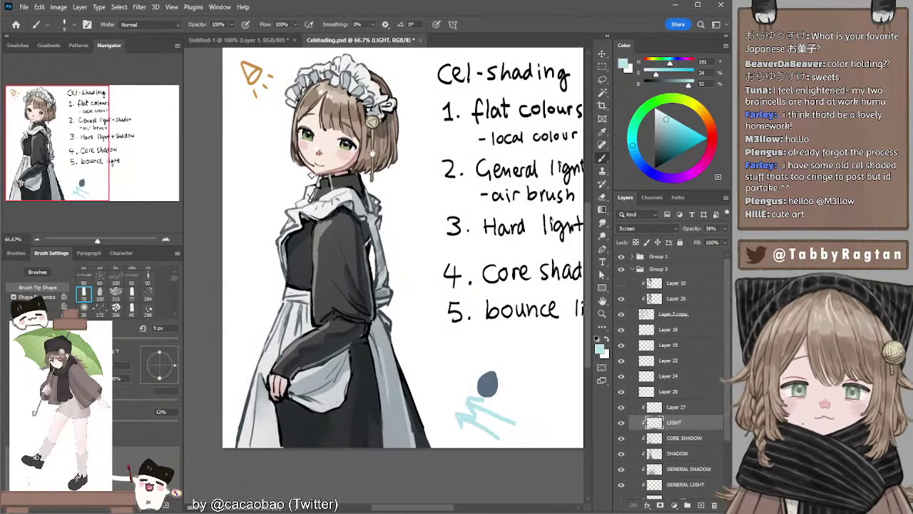
Select Layer 27, sample the near-white nose highlight, H 60, S 1, B 100, and reduce the brush to 4 px.
key(alt+bracketright)
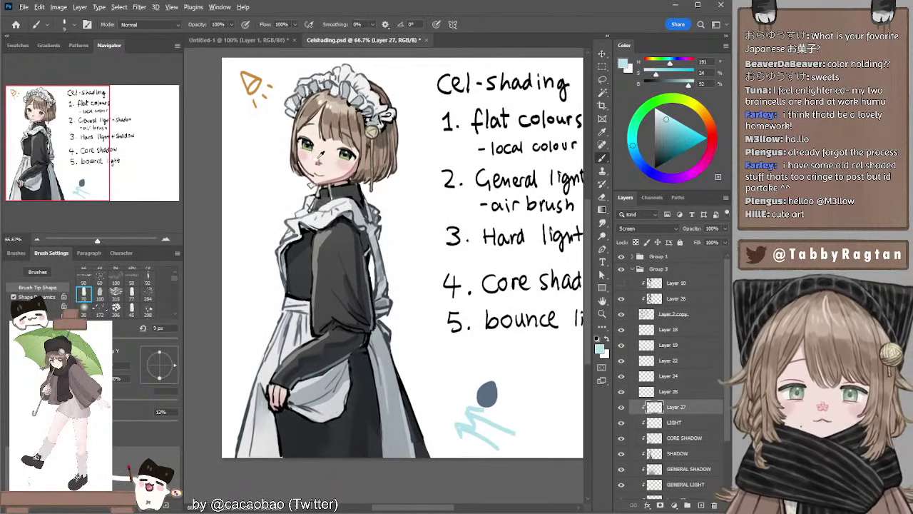
alt+click(319, 162)
key(bracketleft)
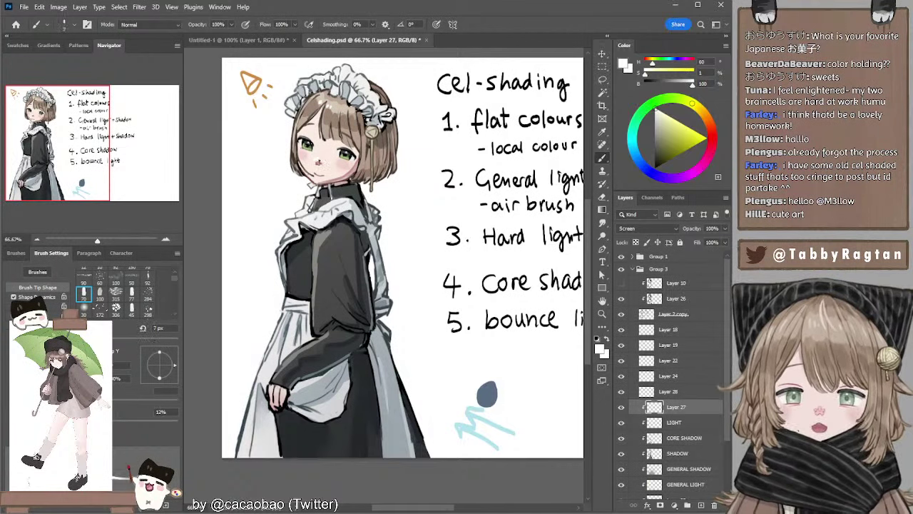
key(bracketright)
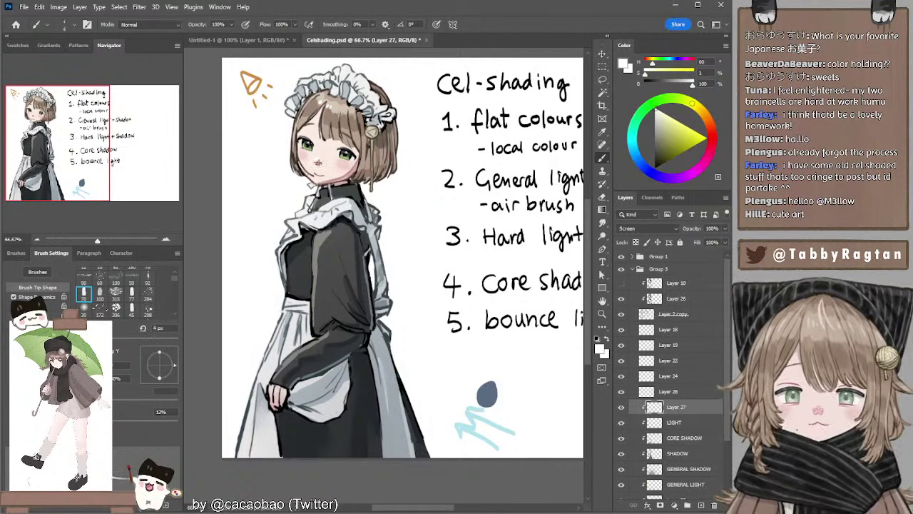
On Layer 26, sample the headdress grey, darken it to hue 200, saturation 14, brightness 32, and set a 70 px brush.
drag(388, 152, 399, 145)
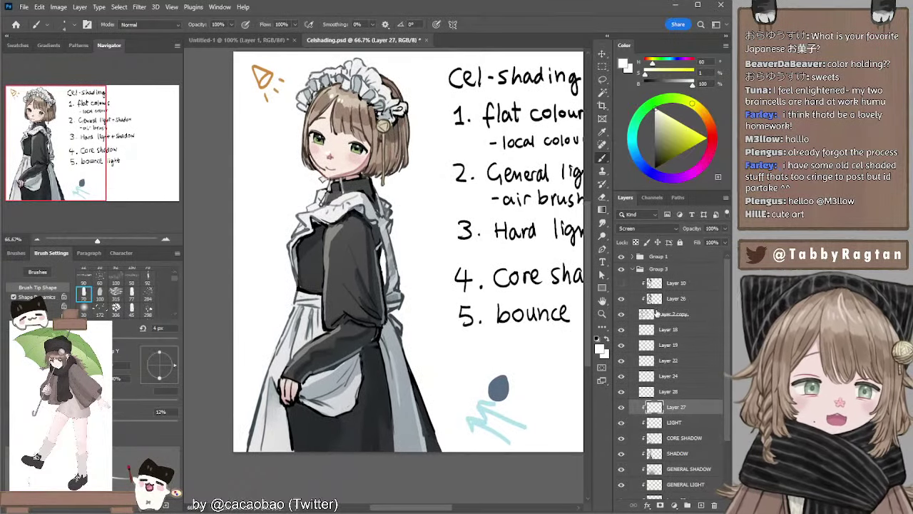
click(655, 299)
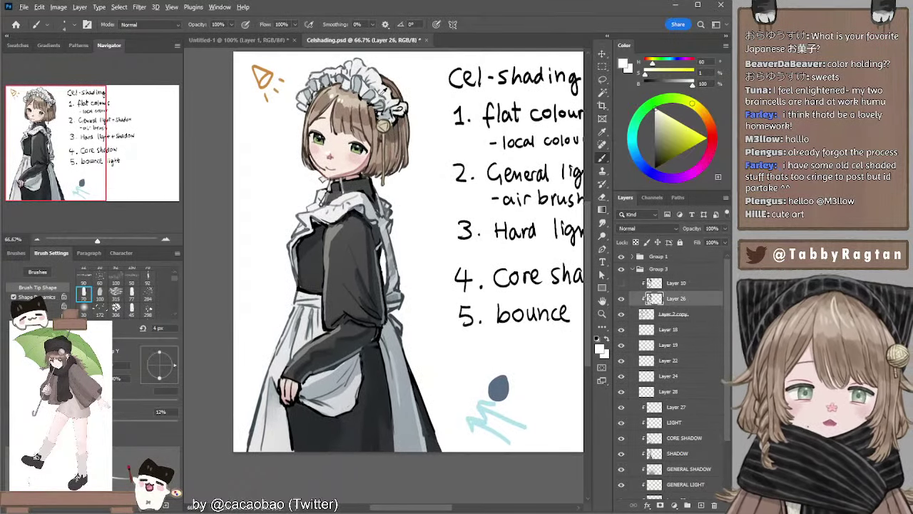
alt+click(383, 93)
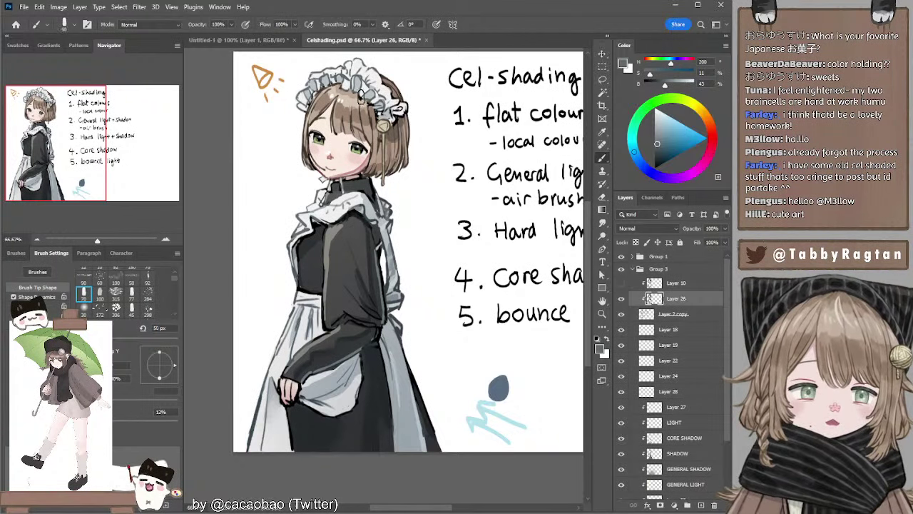
key(bracketright)
key(bracketright)
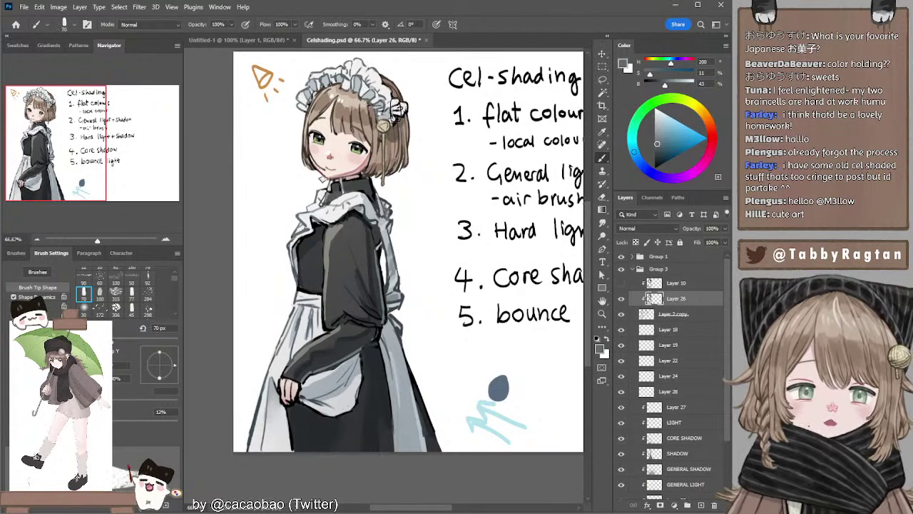
key(bracketright)
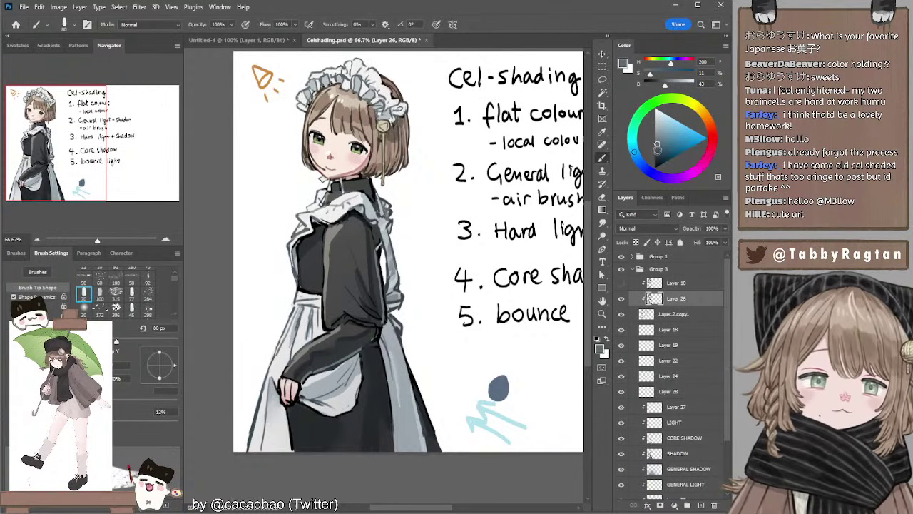
click(657, 150)
key(bracketleft)
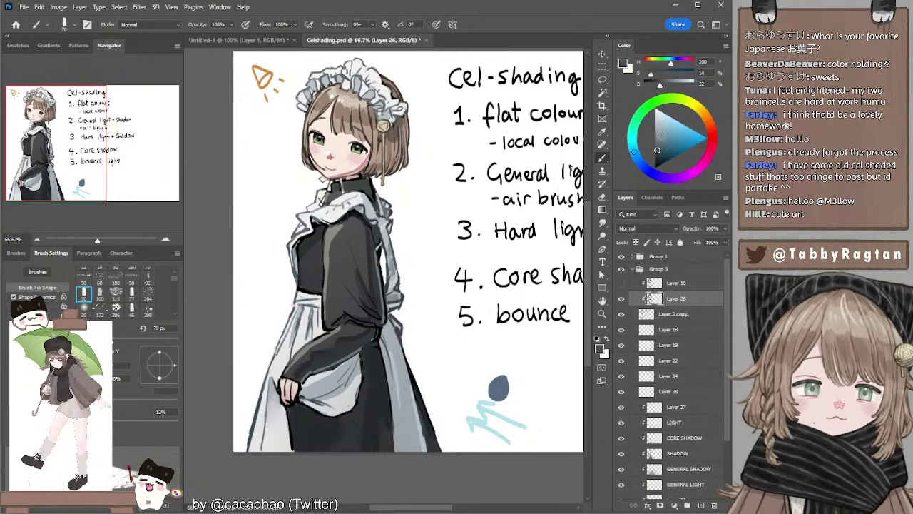
Lighten the blue-grey brush colour to hue 200, saturation 7, brightness 62 and set the brush size to 30 px.
click(657, 132)
key(bracketleft)
key(bracketleft)
key(bracketleft)
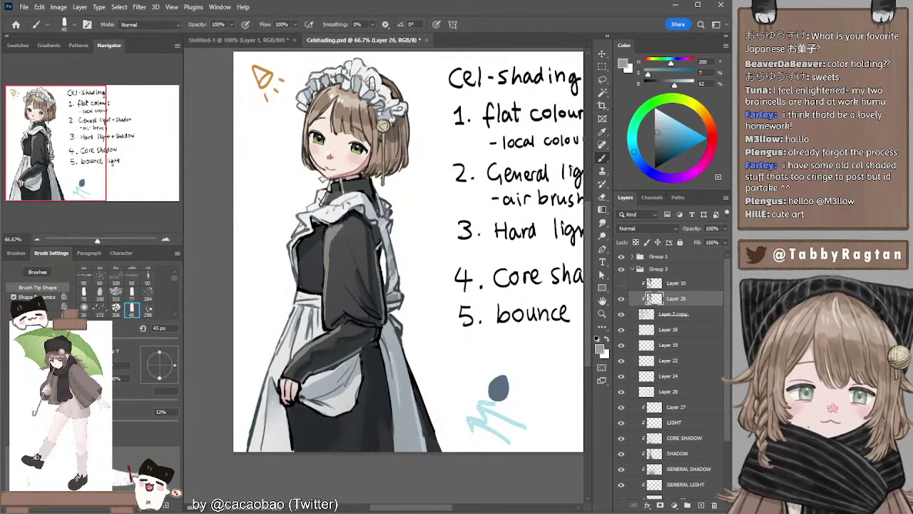
key(comma)
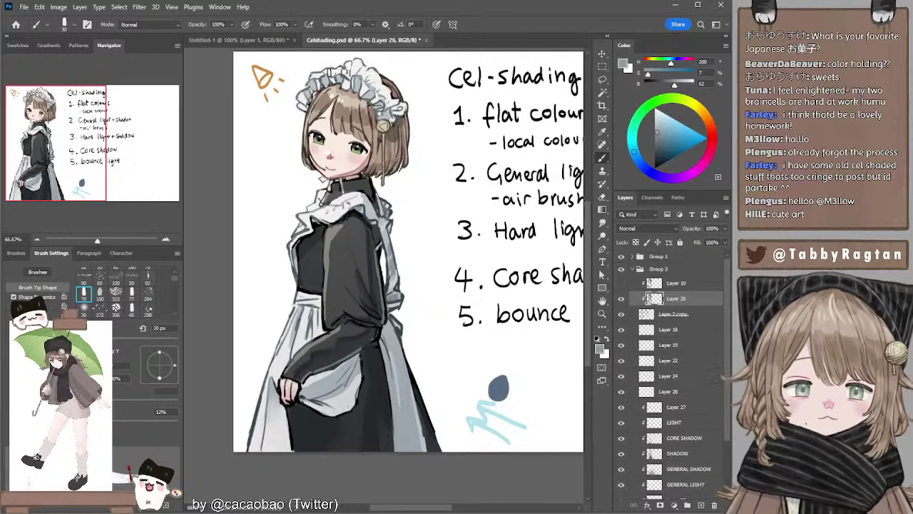
key(bracketleft)
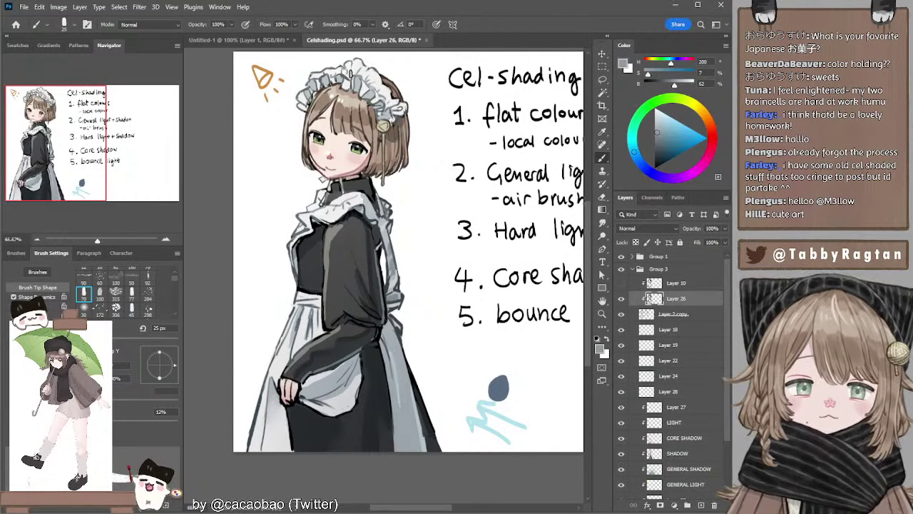
key(bracketleft)
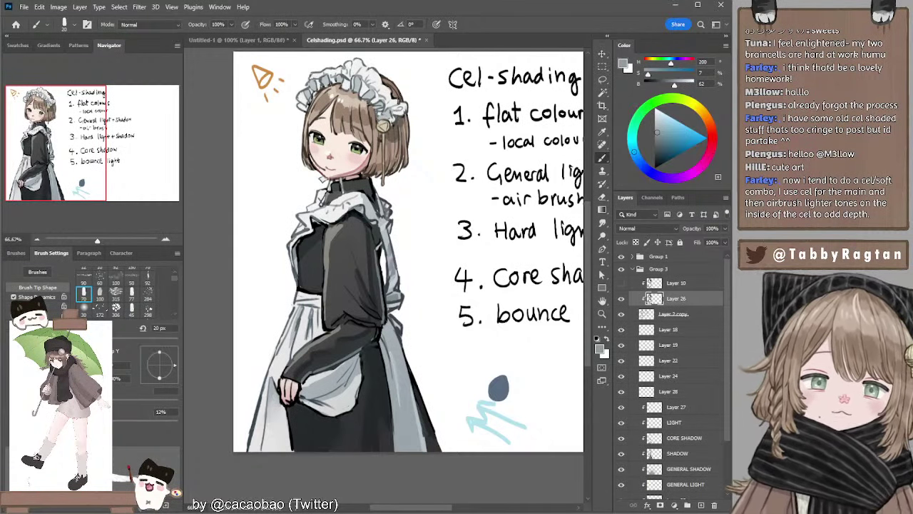
key(bracketright)
key(bracketright)
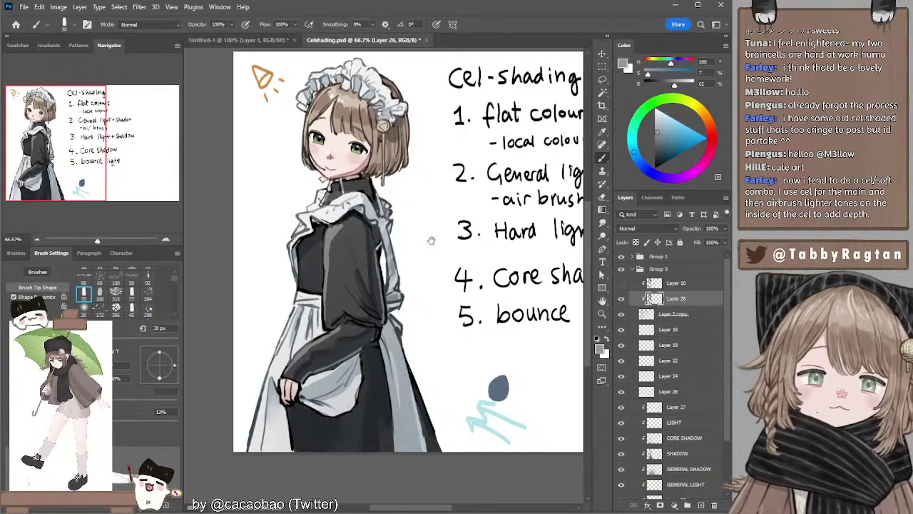
drag(430, 241, 434, 230)
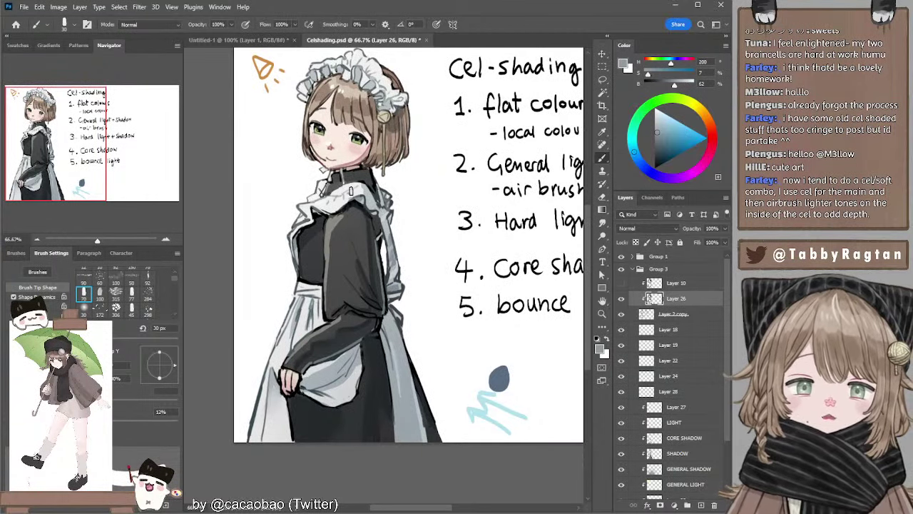
mouse_move(468, 198)
mouse_down()
mouse_move(467, 181)
mouse_move(465, 203)
mouse_up()
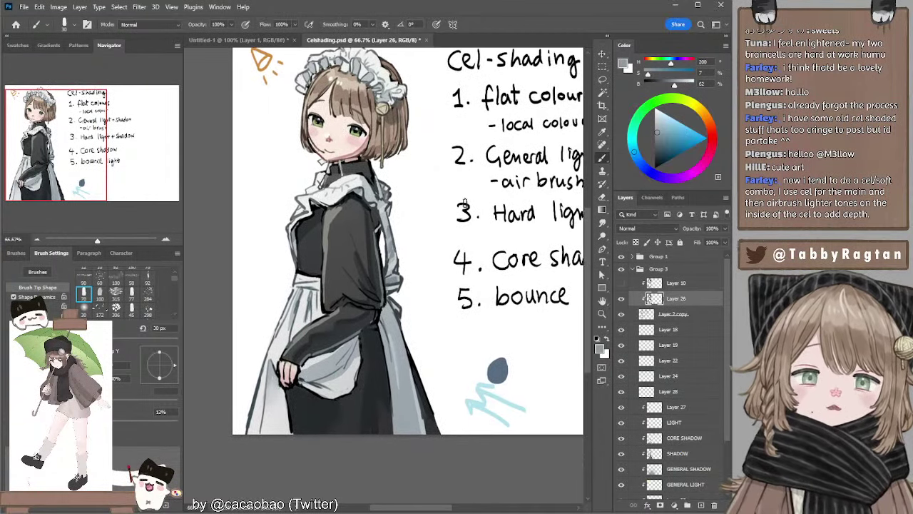
Sample the dark grey of the maid's sleeve near the elbow and set the brush to 45 px.
alt+click(340, 321)
click(132, 308)
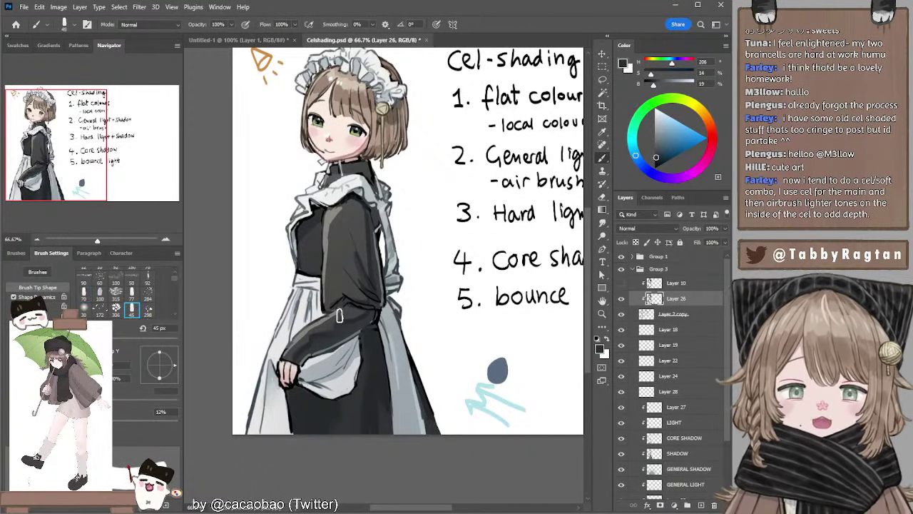
key(bracketright)
key(bracketright)
key(bracketright)
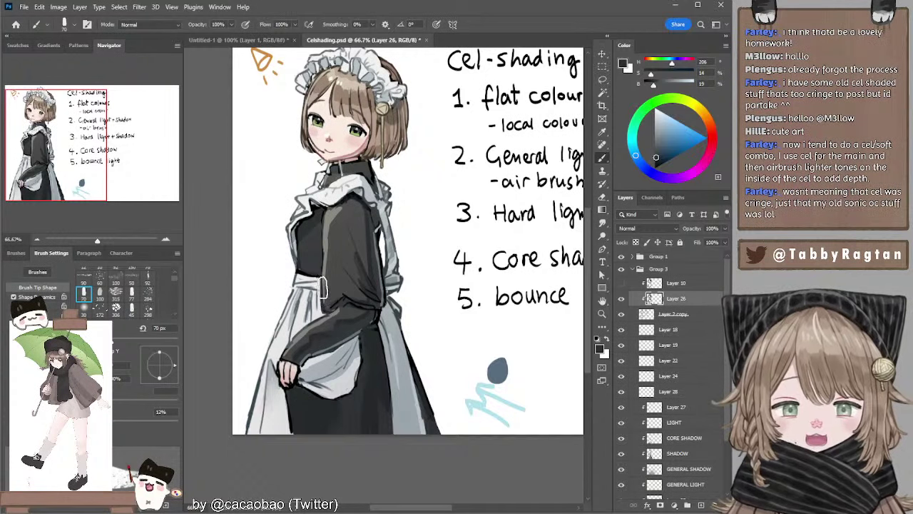
key(comma)
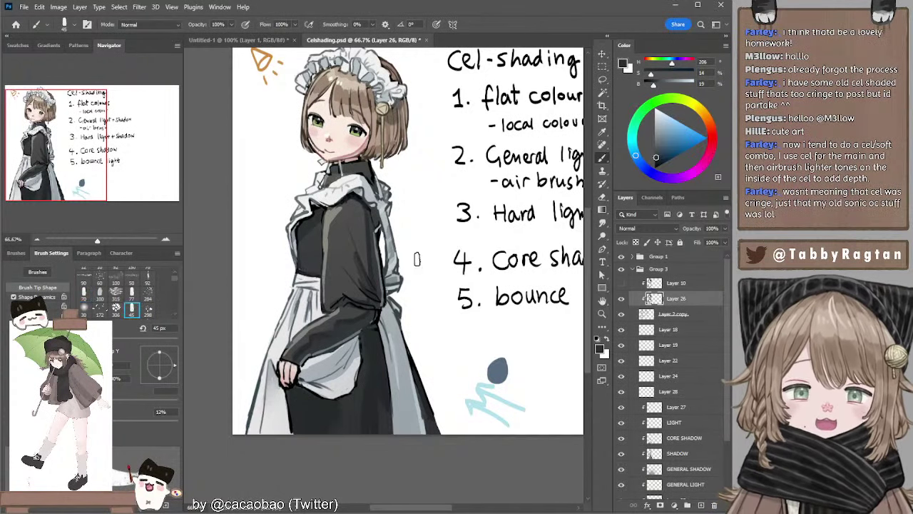
Make the SHADOW layer active and sample the shaded brown of the hair beside the cheek.
drag(431, 213, 414, 243)
alt+click(330, 143)
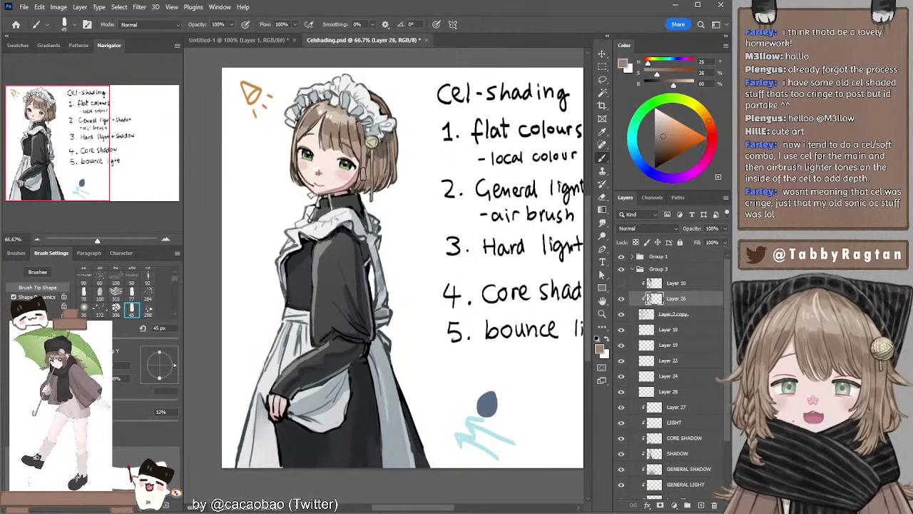
ctrl+click(361, 182)
alt+click(357, 183)
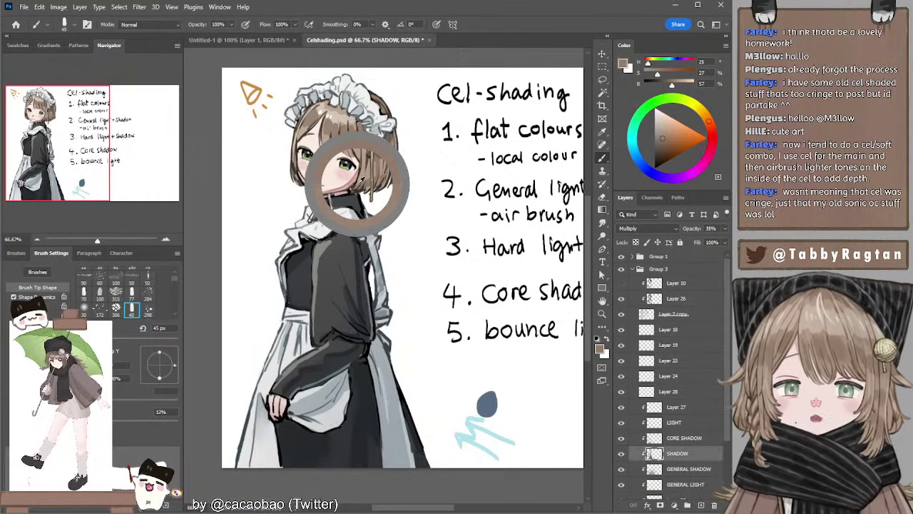
Darken the brown brush colour to hue 25, saturation 34, brightness 42 and set the brush size to 30 px.
drag(665, 141, 662, 147)
key(])
key(])
key(])
key(bracketleft)
key(bracketleft)
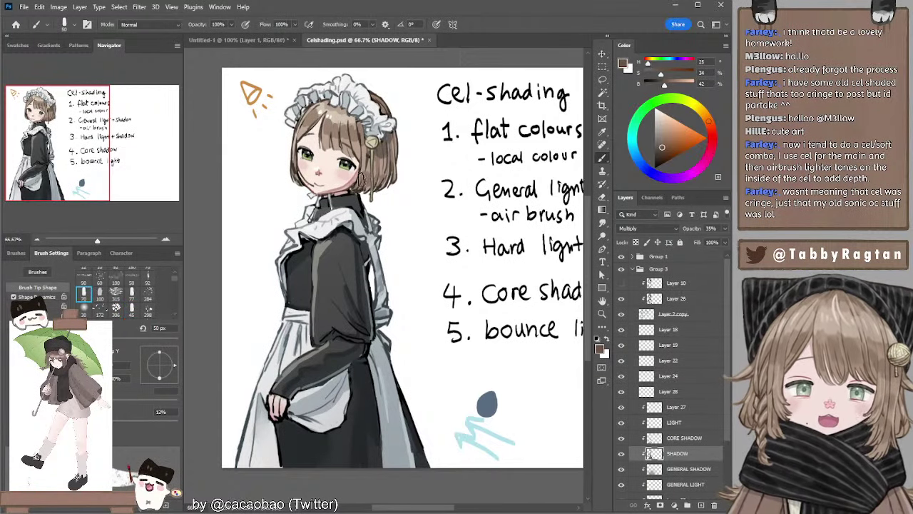
key(bracketleft)
key(bracketleft)
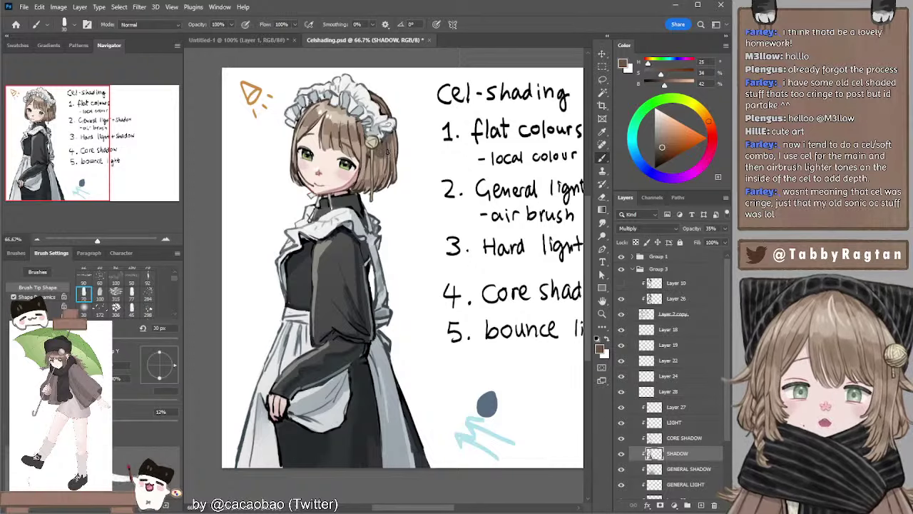
Switch to the CORE SHADOW layer, sample the brown hair behind the headdress, and set the brush size to 15 px.
key(alt+bracketright)
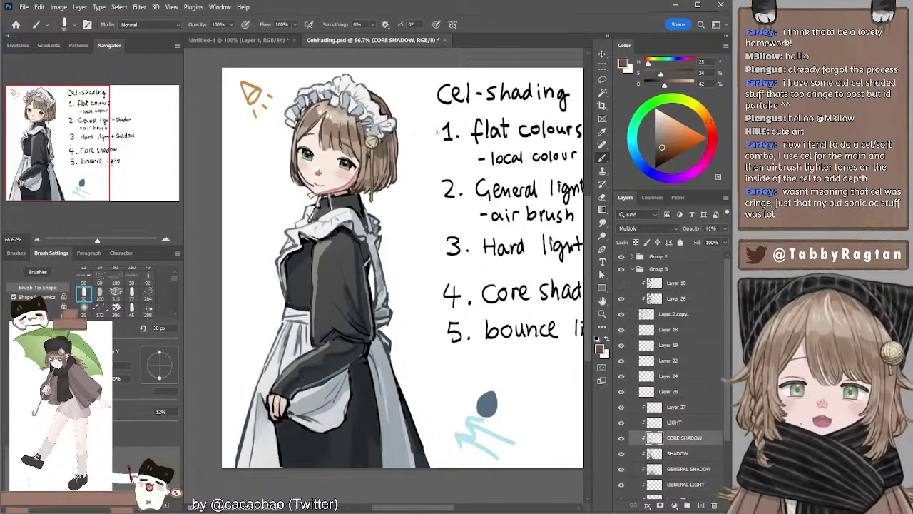
key(bracketleft)
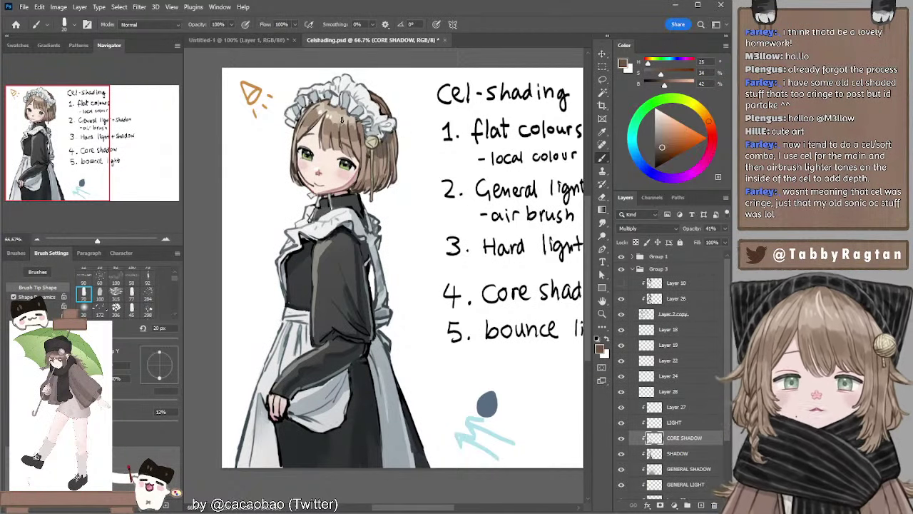
alt+click(375, 92)
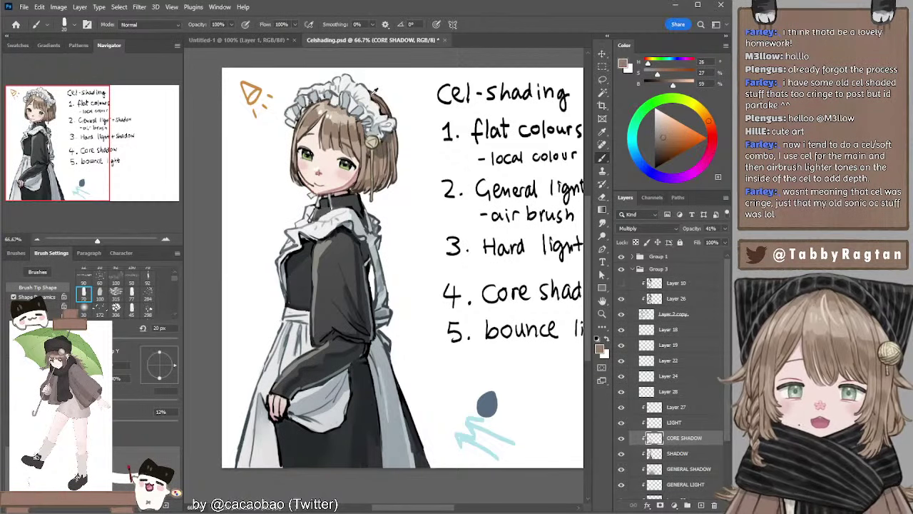
key(bracketleft)
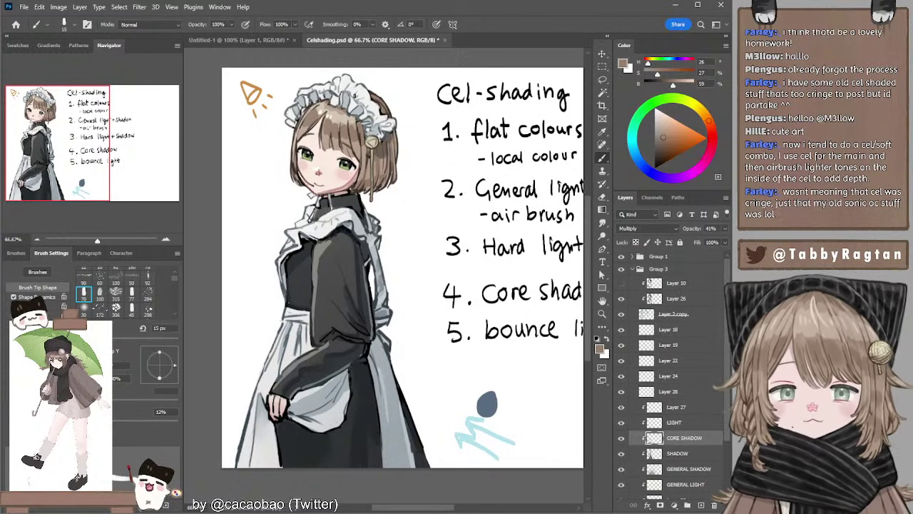
Return to the SHADOW layer and sample the pink skin tone beside the nose.
drag(395, 155, 392, 148)
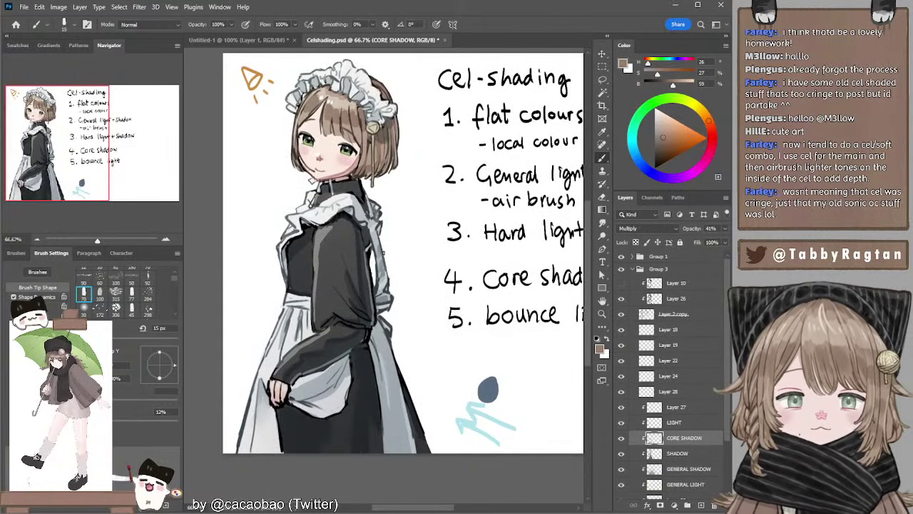
ctrl+click(298, 284)
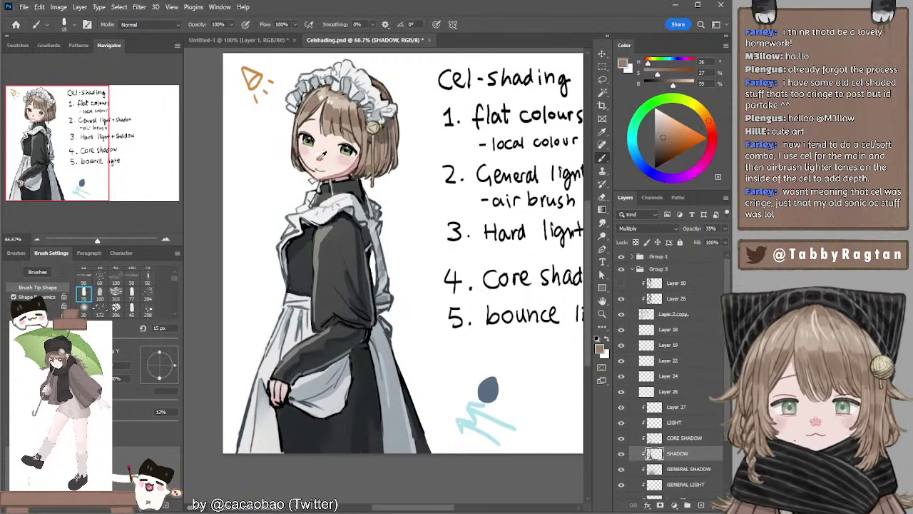
alt+click(324, 155)
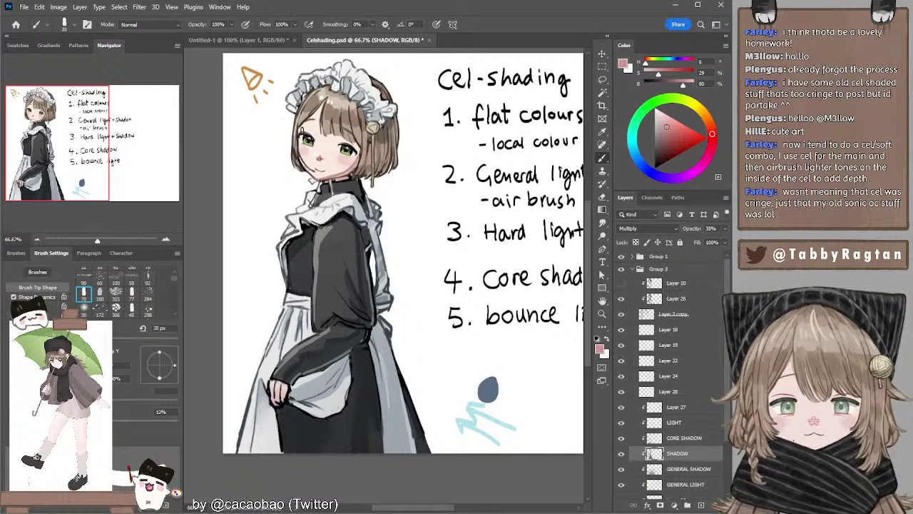
On Layer 26, darken the pink brush colour to hue 6, saturation 39, brightness 41 and set the brush to 20 px.
click(655, 298)
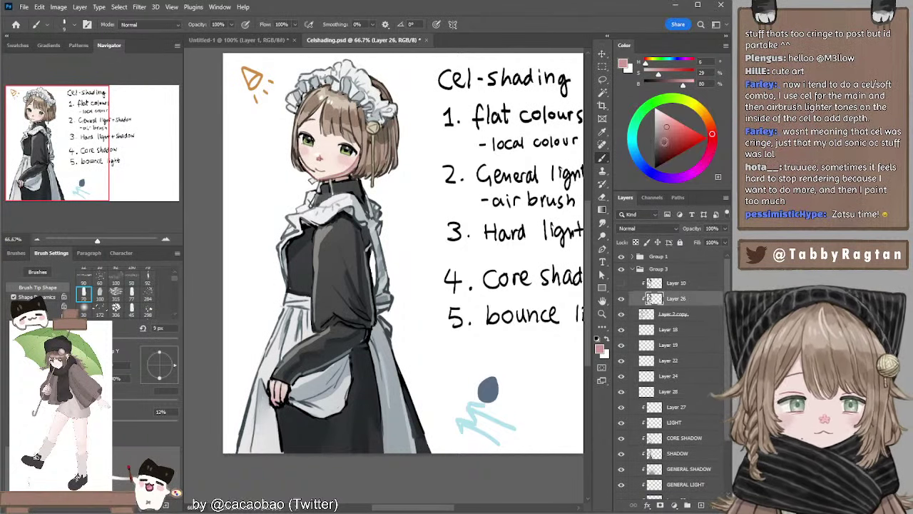
click(664, 142)
key(bracketright)
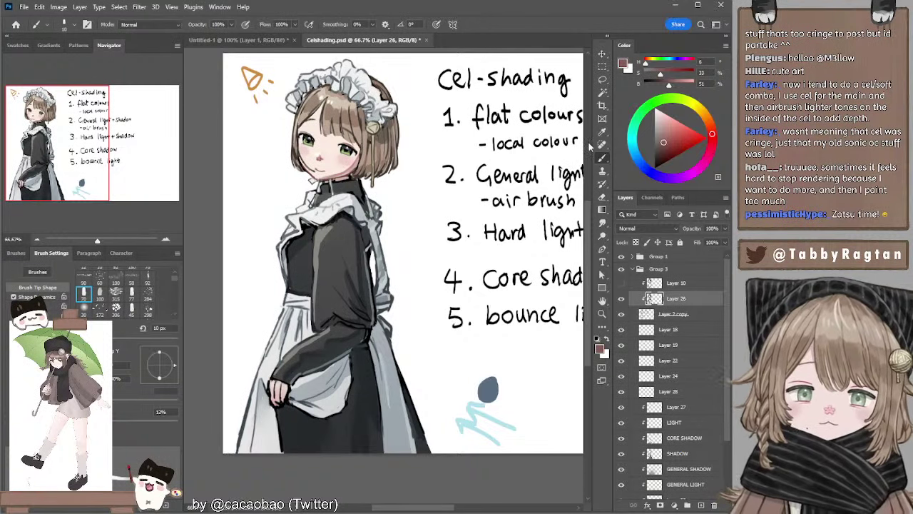
click(662, 148)
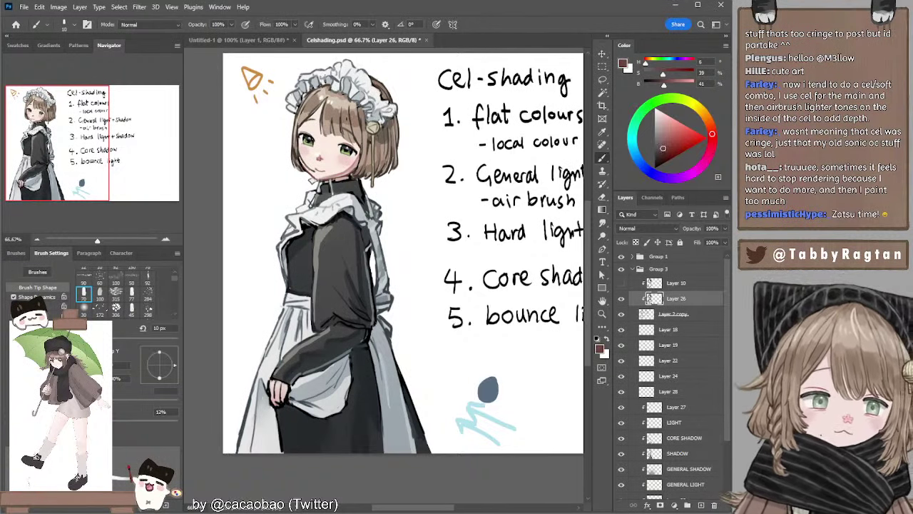
key(bracketright)
key(bracketright)
key(bracketright)
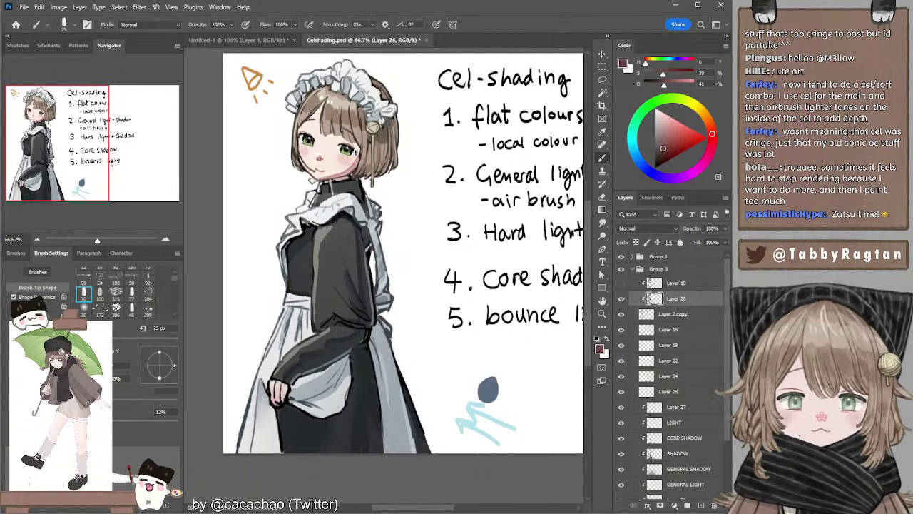
key(bracketleft)
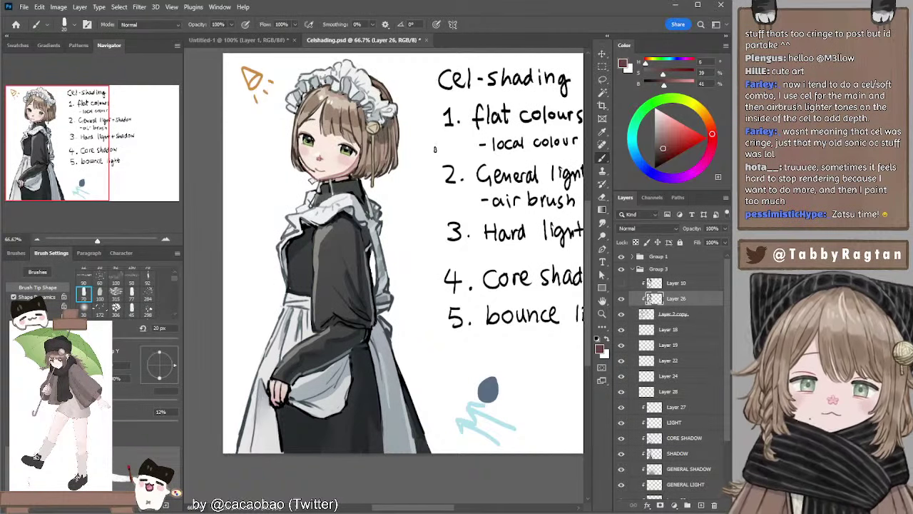
mouse_move(445, 153)
mouse_down()
mouse_move(413, 152)
mouse_move(426, 156)
mouse_up()
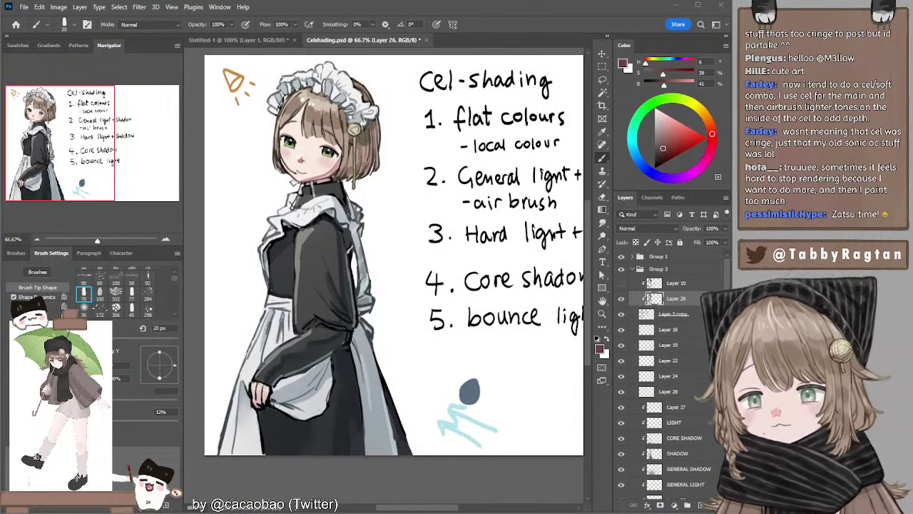
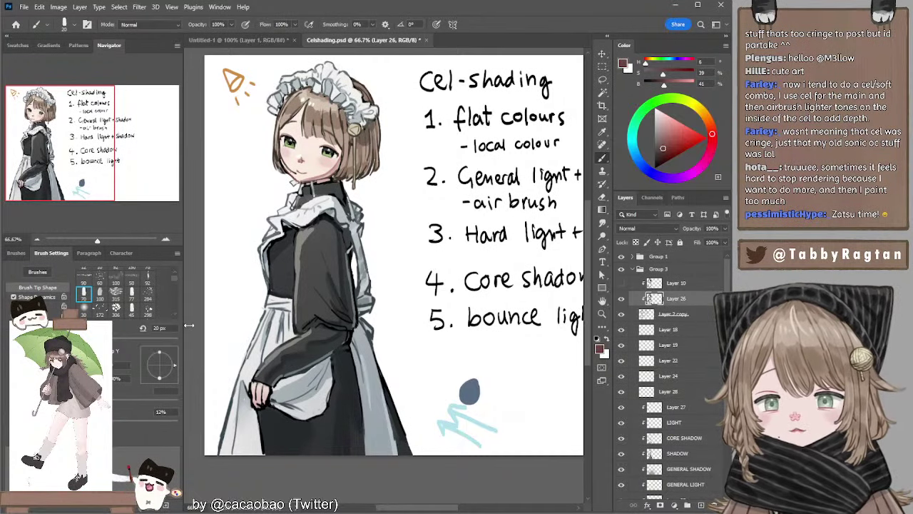
click(36, 241)
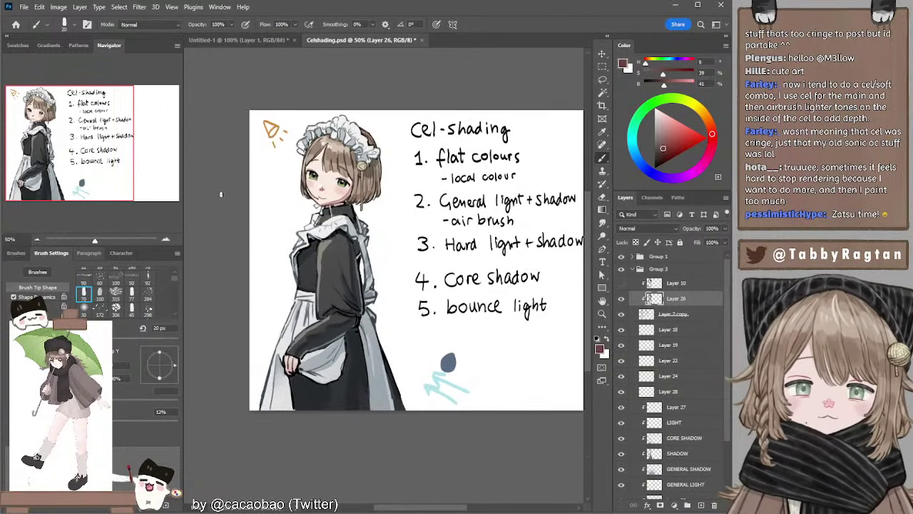
On the GENERAL LIGHT layer, set the brush to 15 px with a pale yellow of hue 59, saturation 16, brightness 95.
drag(380, 132, 393, 130)
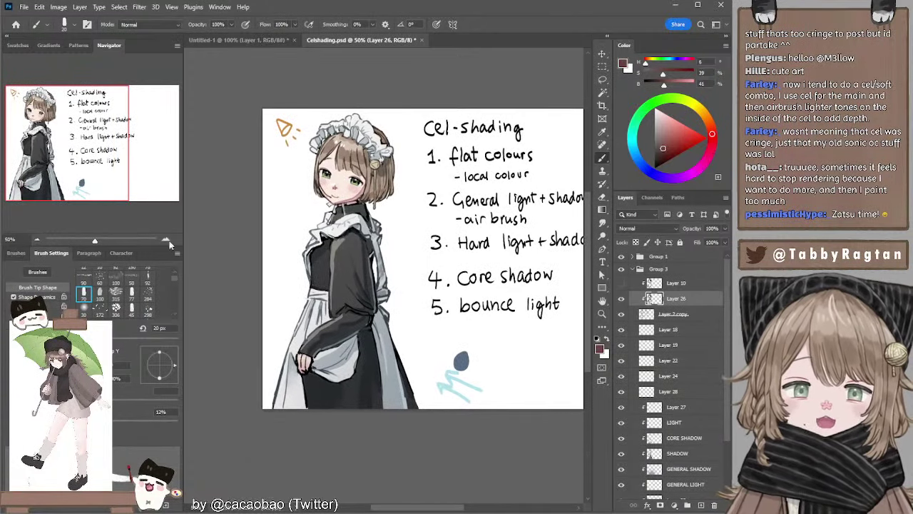
click(169, 239)
click(167, 239)
click(685, 484)
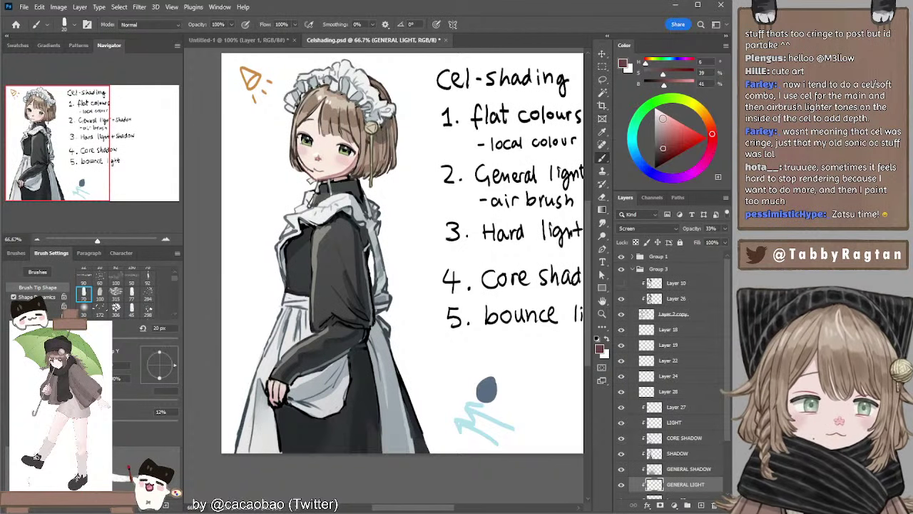
click(662, 117)
click(702, 112)
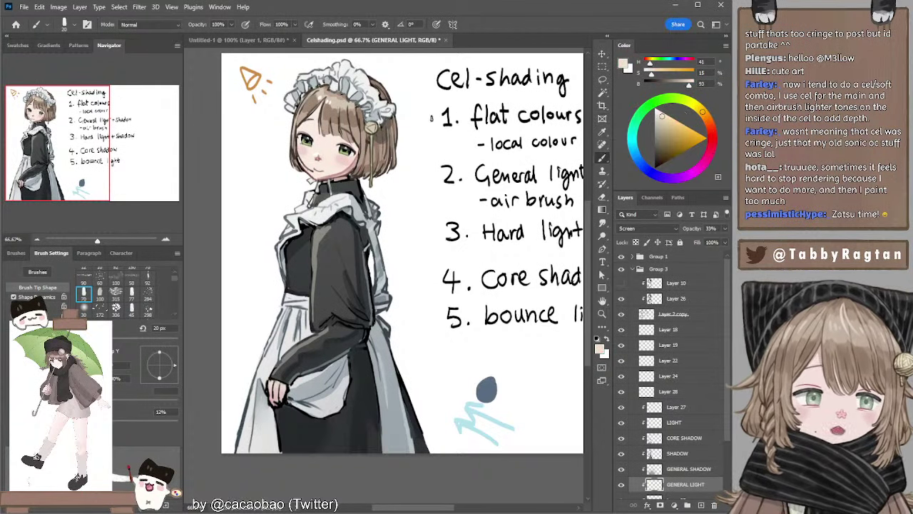
key(bracketleft)
key(bracketright)
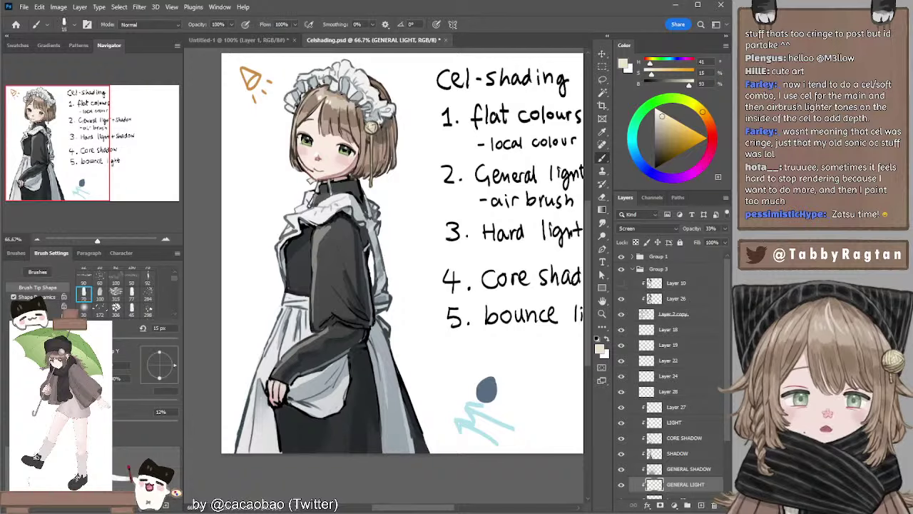
click(663, 113)
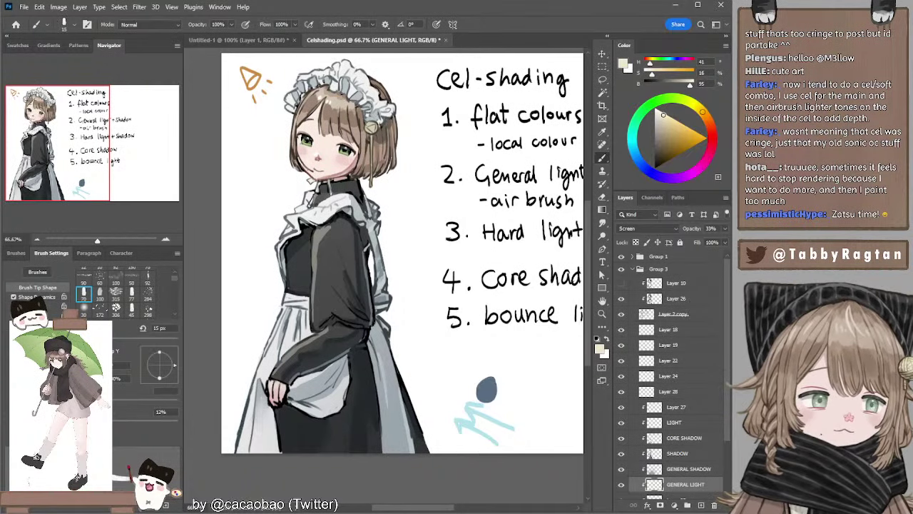
drag(702, 111, 692, 105)
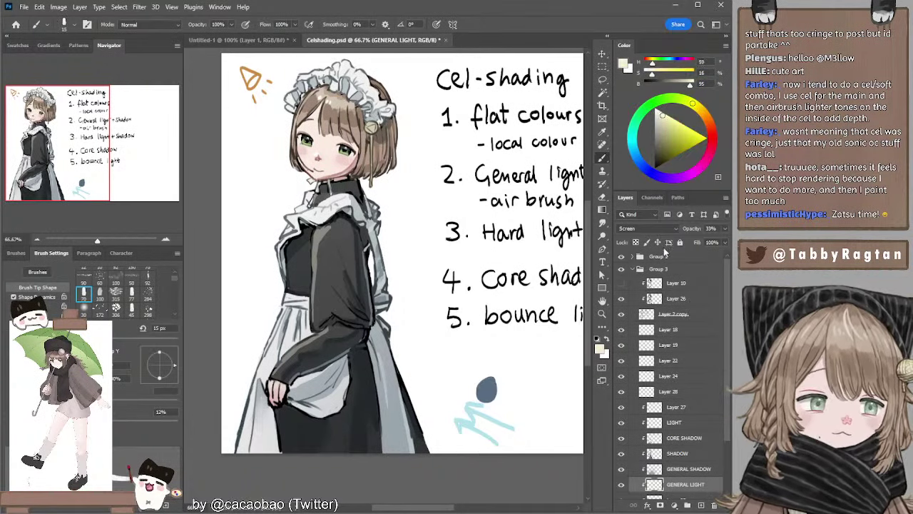
Switch to the LIGHT layer and reduce the brush size to 10 px.
drag(728, 385, 727, 400)
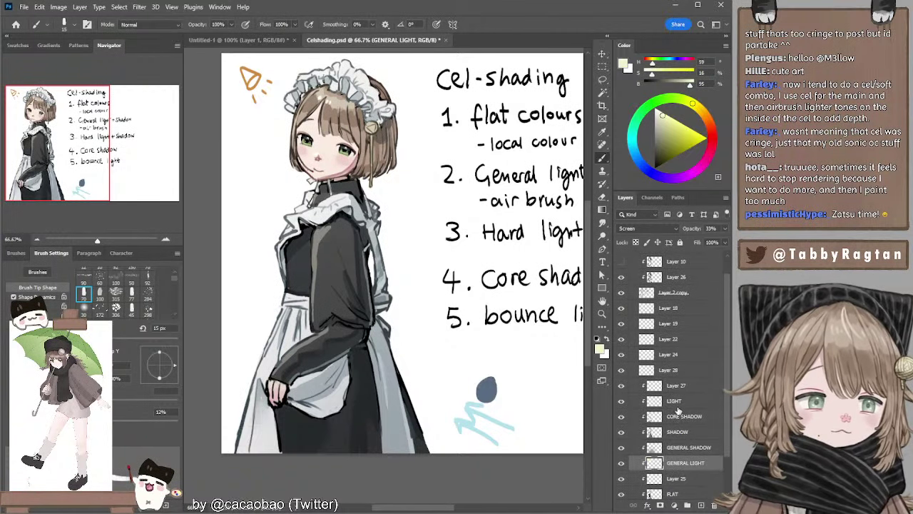
click(680, 403)
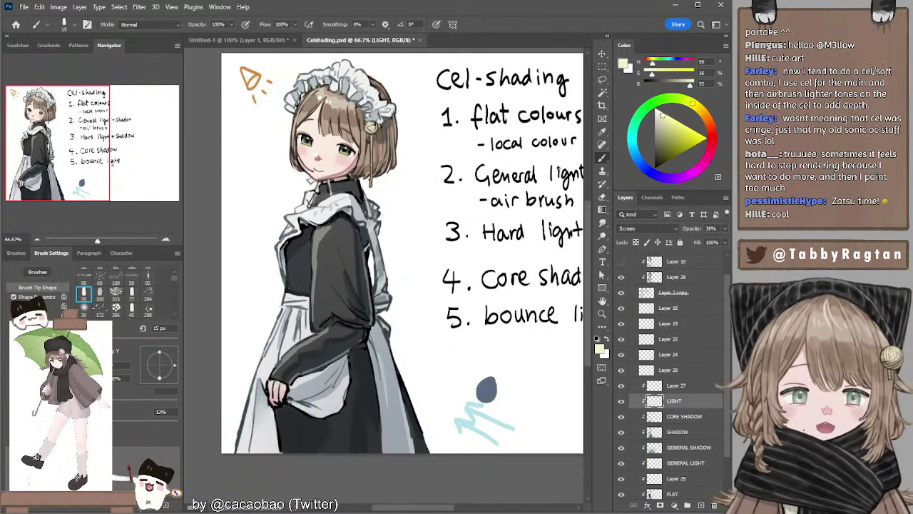
key(bracketleft)
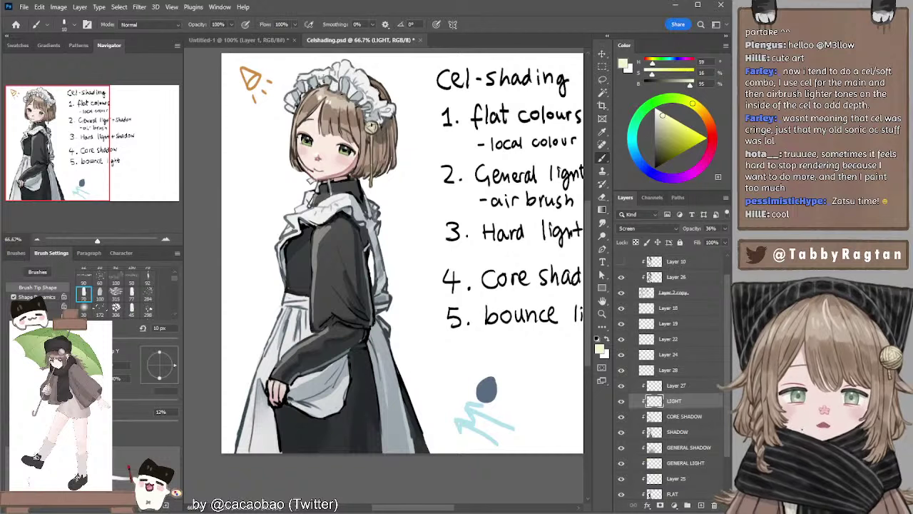
drag(457, 98, 449, 105)
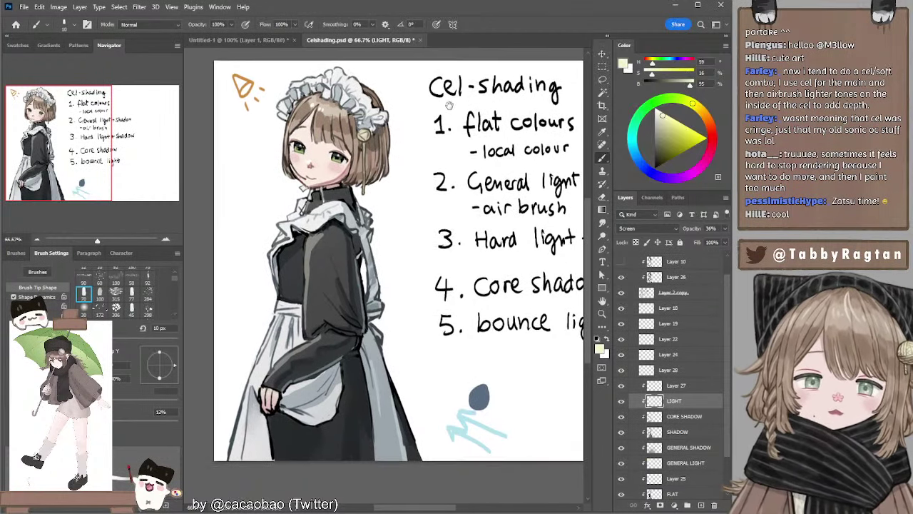
On the SHADOW layer, choose a blue-grey of hue 202, saturation 33, brightness 40 and paint a short 10 px stroke on the dark bodice.
click(646, 416)
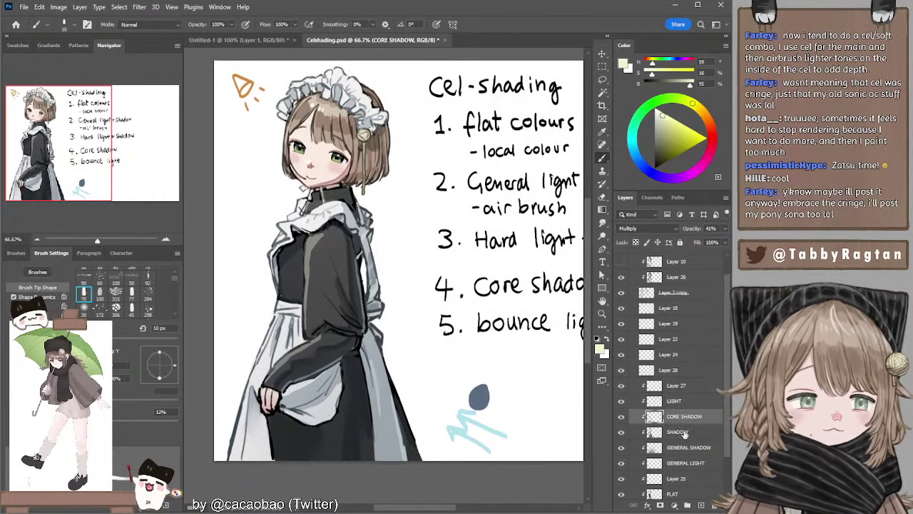
click(645, 431)
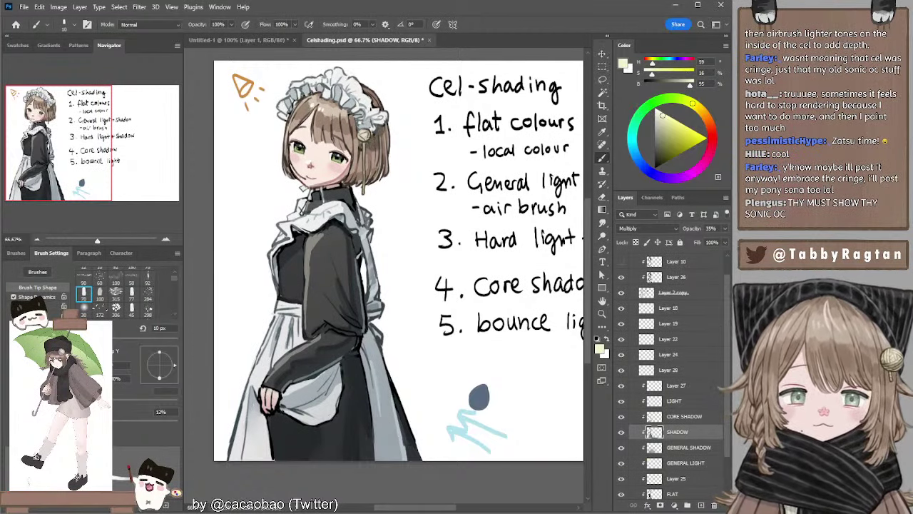
key(bracketright)
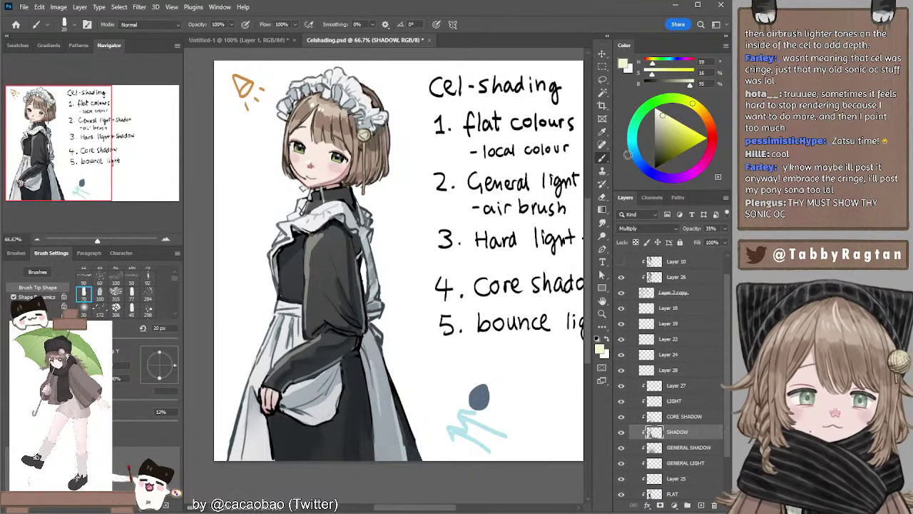
click(662, 148)
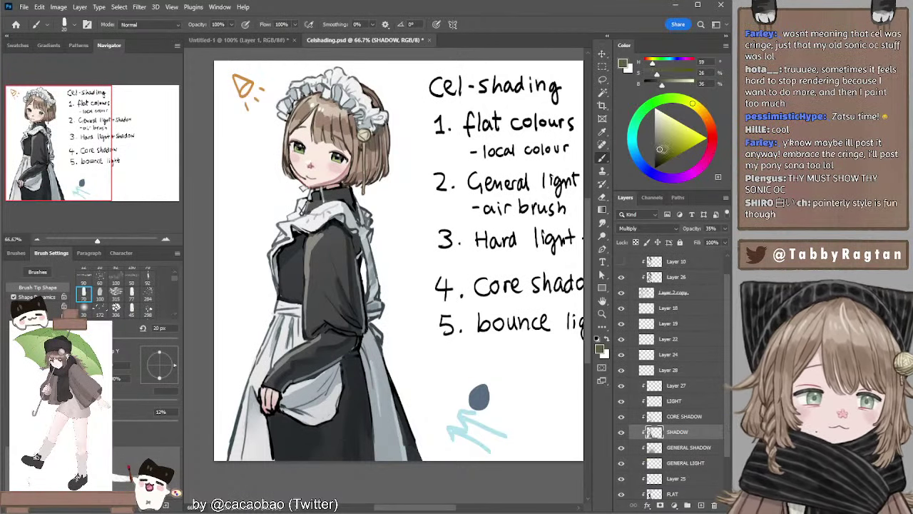
click(635, 152)
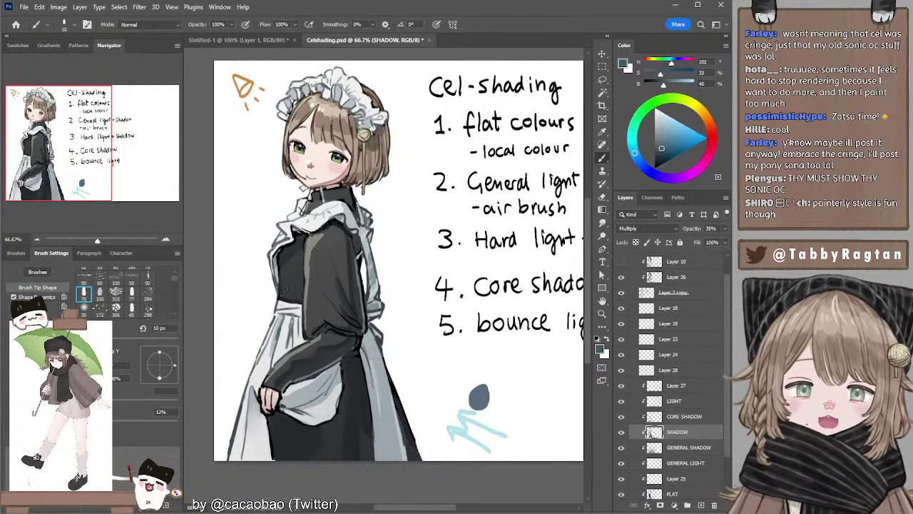
mouse_move(303, 260)
mouse_down()
mouse_move(321, 274)
mouse_move(299, 265)
mouse_up()
drag(361, 265, 378, 253)
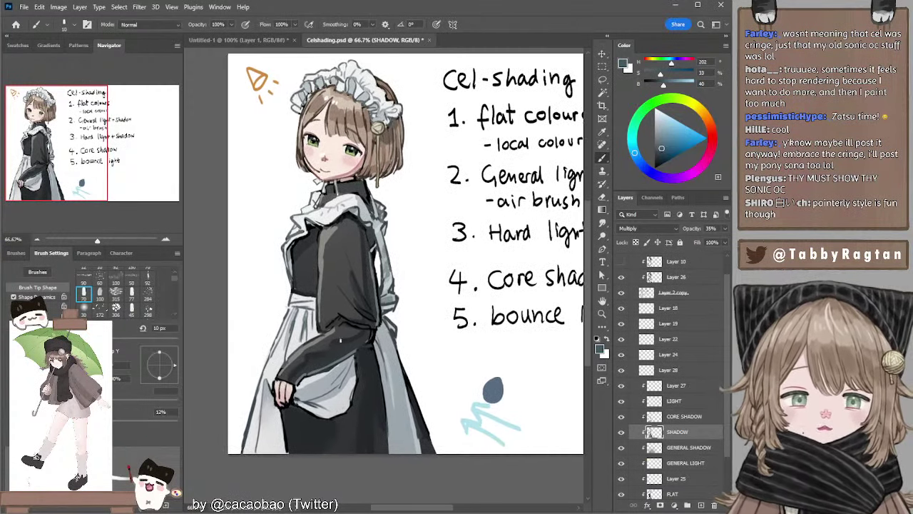
Return to Layer 26 with the Brush tool and sample the skin tone on the maid's hand.
ctrl+click(301, 371)
key(r)
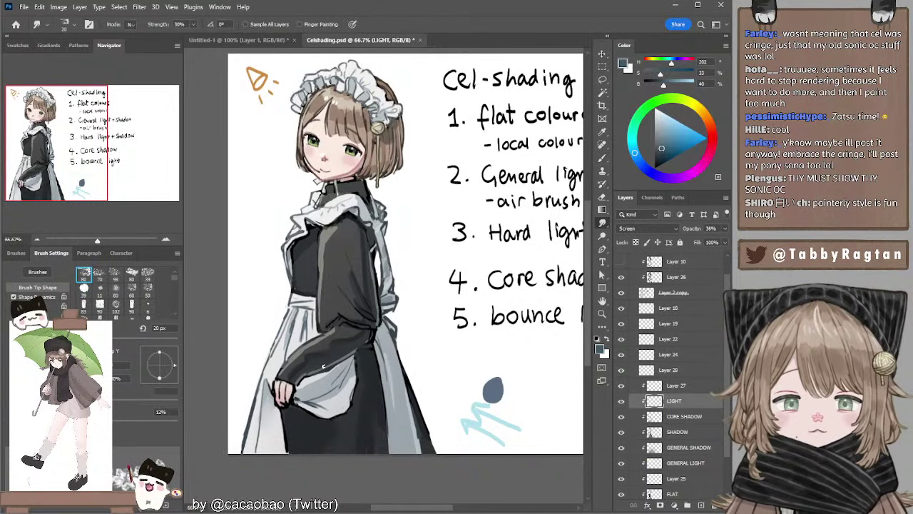
click(657, 279)
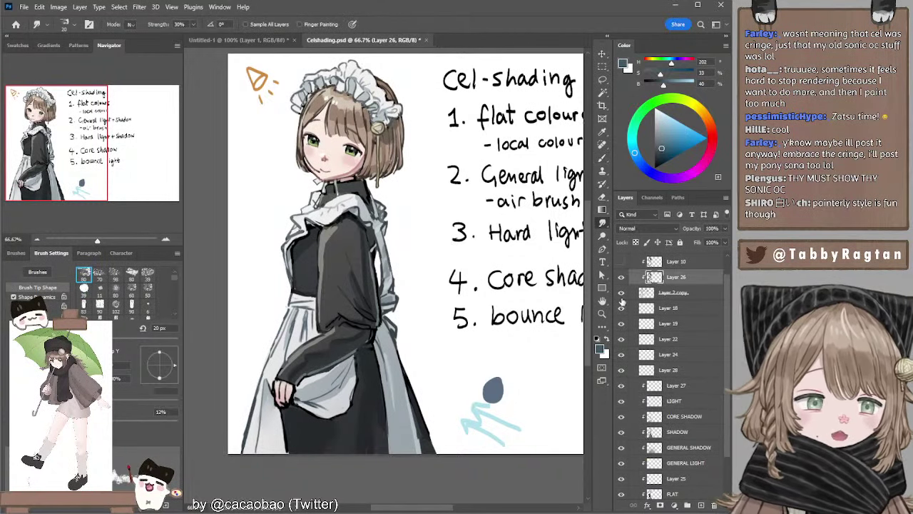
key(b)
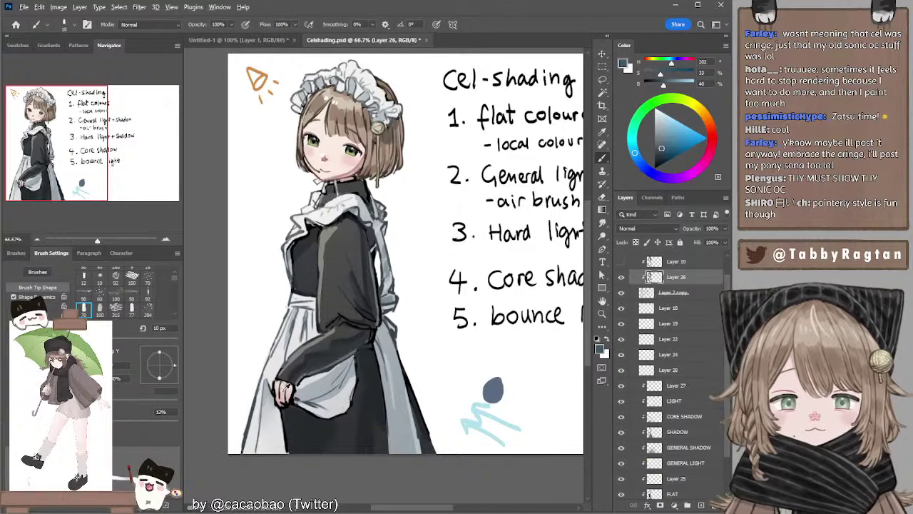
alt+click(285, 386)
Shade the hand's fingers in muted red, darkening the colour to hue 0, saturation 37, brightness 44 and enlarging the brush to 60 px.
click(665, 141)
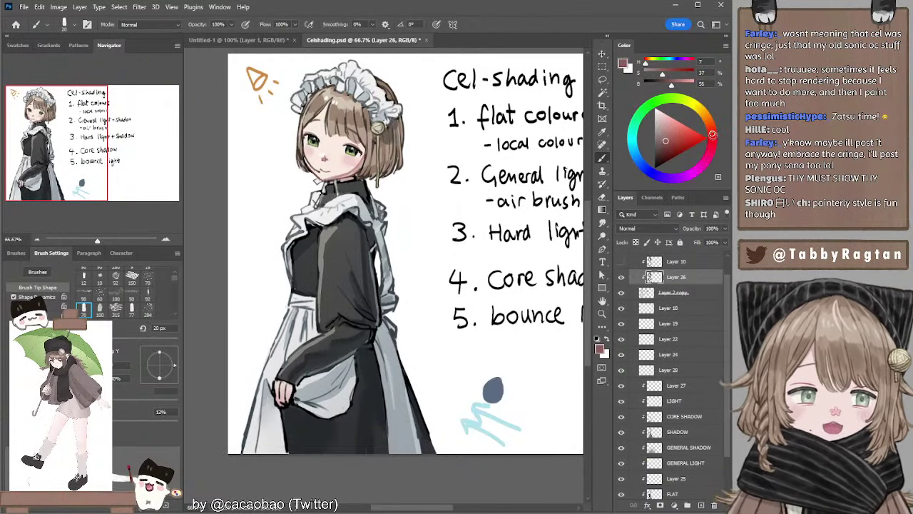
click(712, 137)
key(bracketright)
key(bracketright)
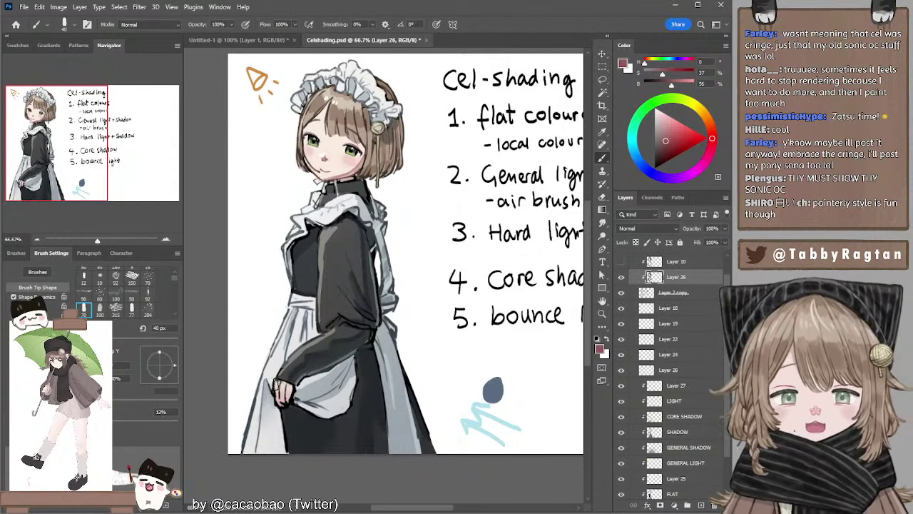
key(bracketright)
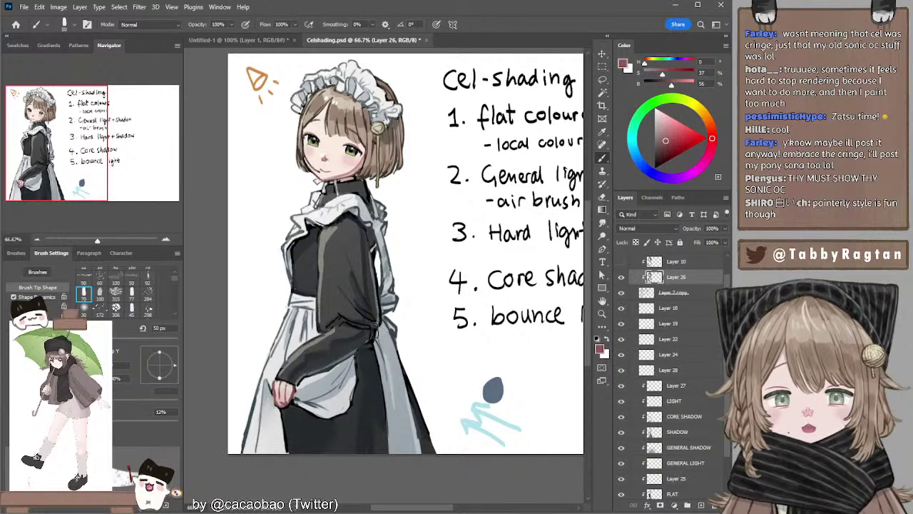
drag(665, 142, 662, 147)
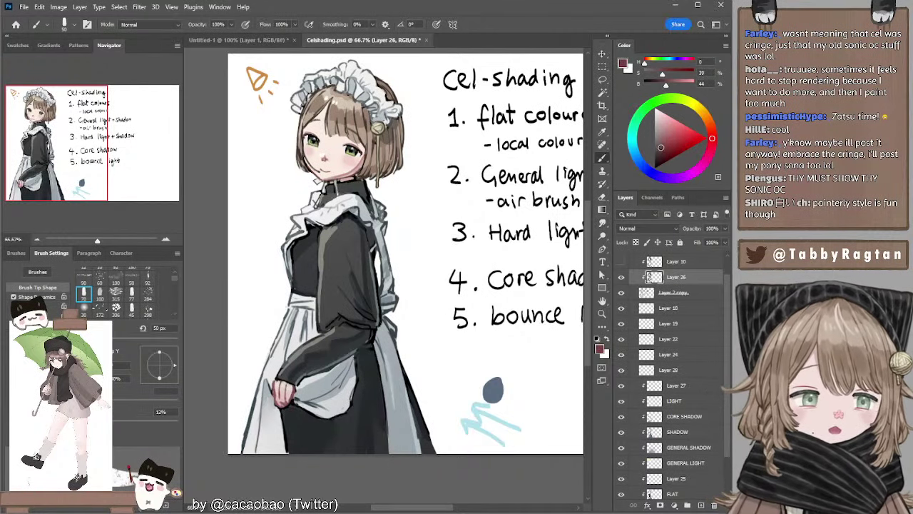
key(bracketright)
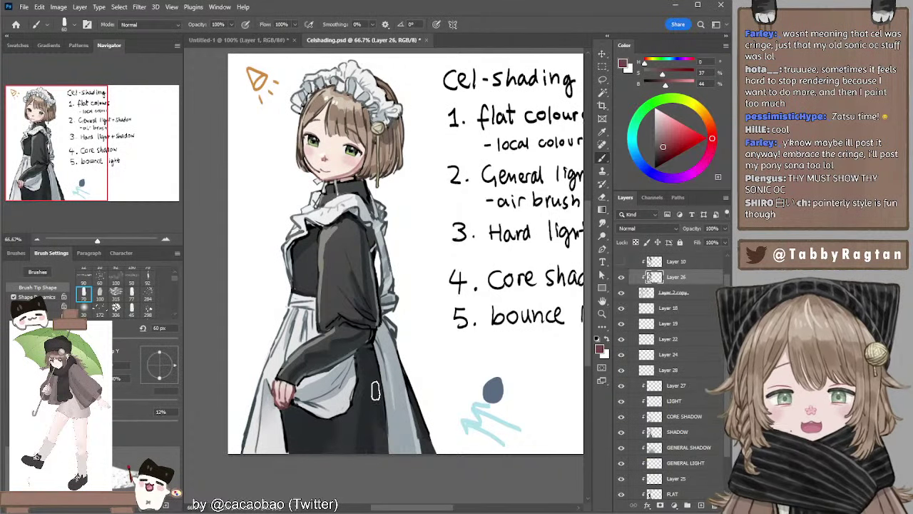
Check the SHADOW layer at the collar, go back to Layer 26, and sample the white of the collar ruffle.
drag(419, 324, 425, 332)
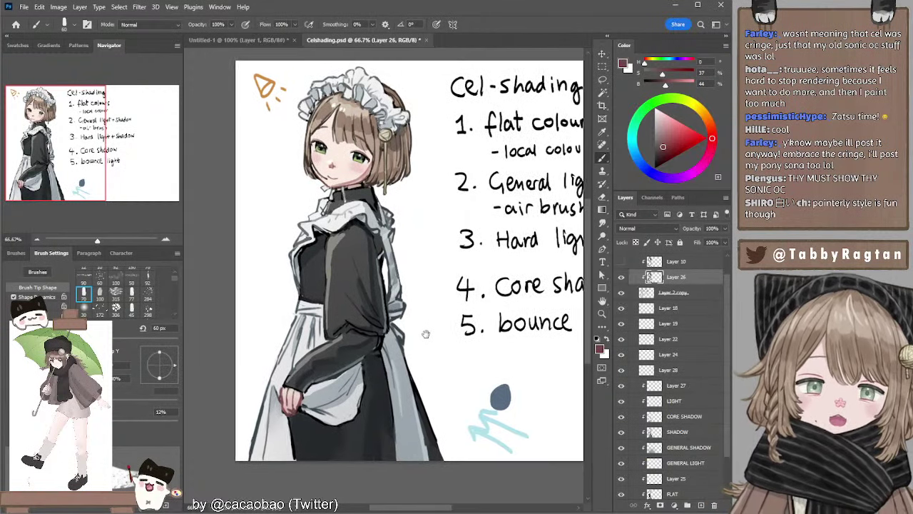
key(ctrl+minus)
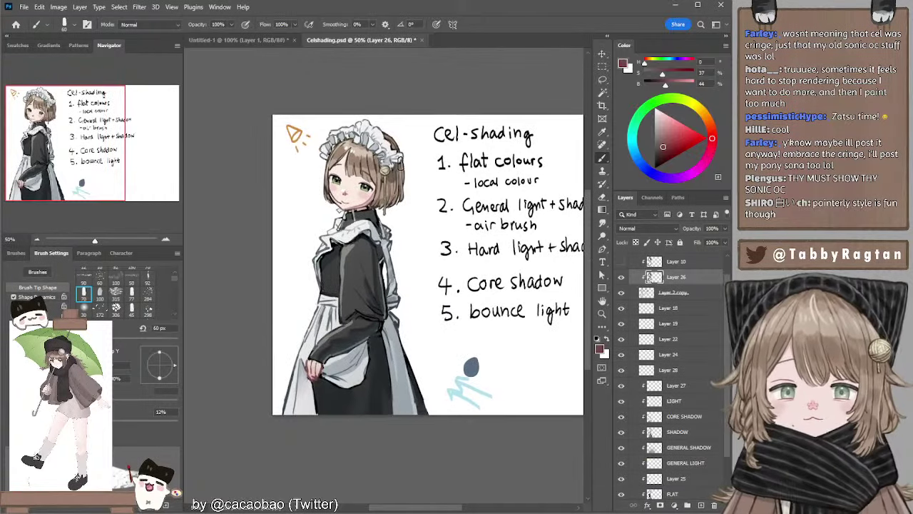
ctrl+click(371, 202)
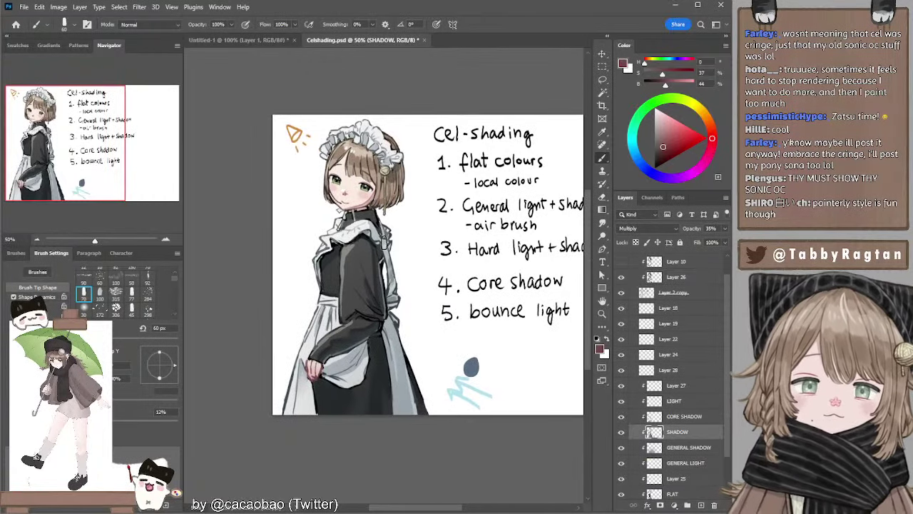
drag(464, 255, 392, 255)
mouse_move(454, 274)
mouse_down()
mouse_move(469, 268)
mouse_move(459, 280)
mouse_move(453, 271)
mouse_move(467, 279)
mouse_up()
click(656, 277)
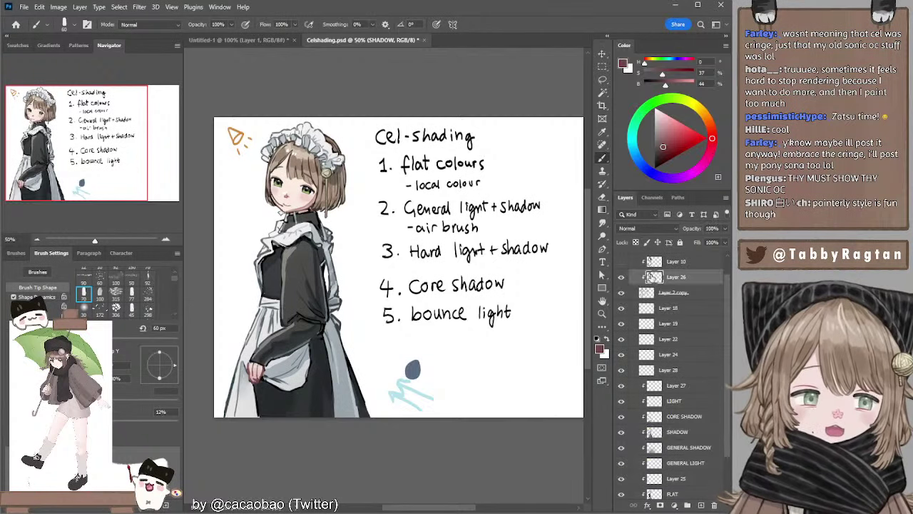
alt+click(287, 234)
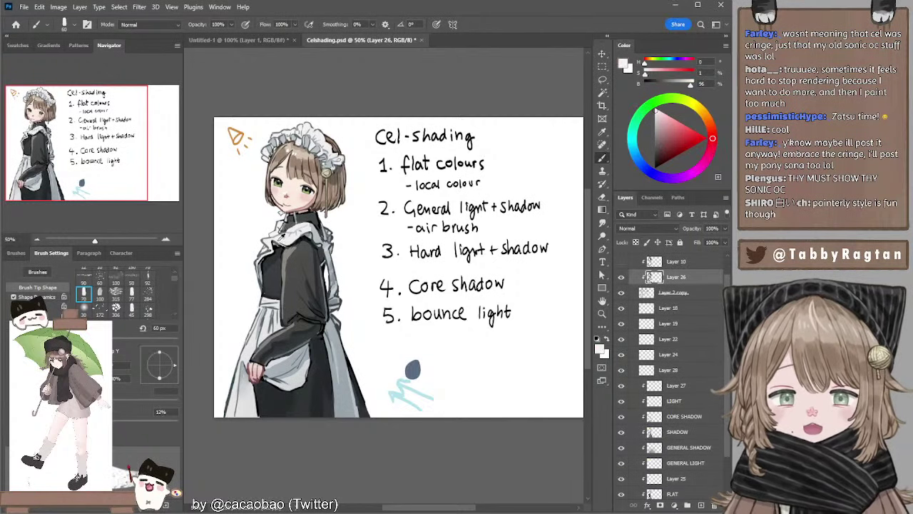
Sample the blue-grey at the collar ruffle's outer edge and reduce the brush size to 25 px.
alt+click(276, 242)
key(bracketleft)
key(bracketleft)
key(bracketleft)
key(bracketleft)
key(bracketleft)
key(bracketleft)
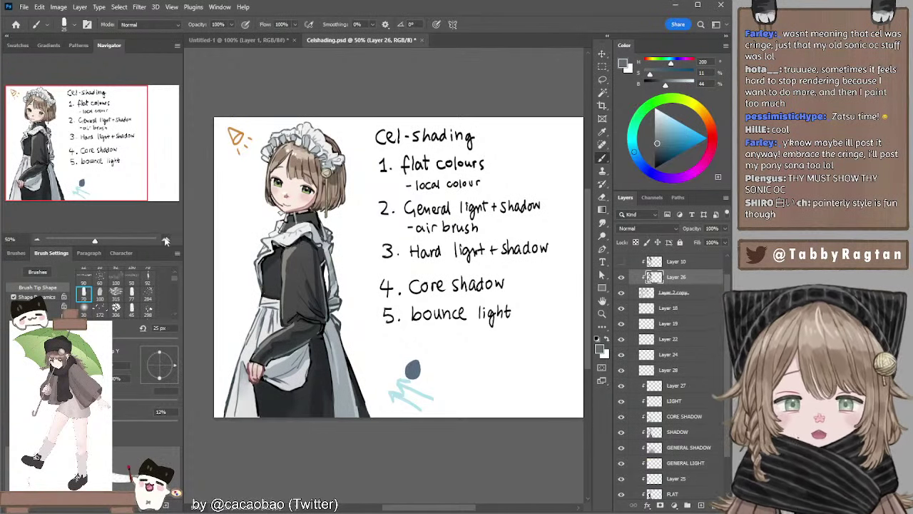
Set the brush to 15 px, paint a short grey stroke on the collar ruffle's outer edge, and sample the ruffle's off-white.
key(ctrl+plus)
drag(357, 208, 439, 216)
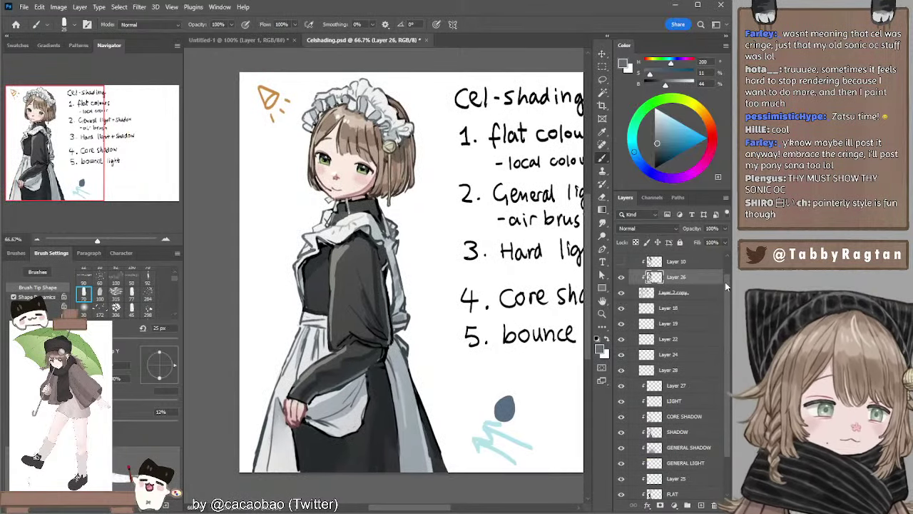
scroll(725, 282, up, 1)
key(bracketleft)
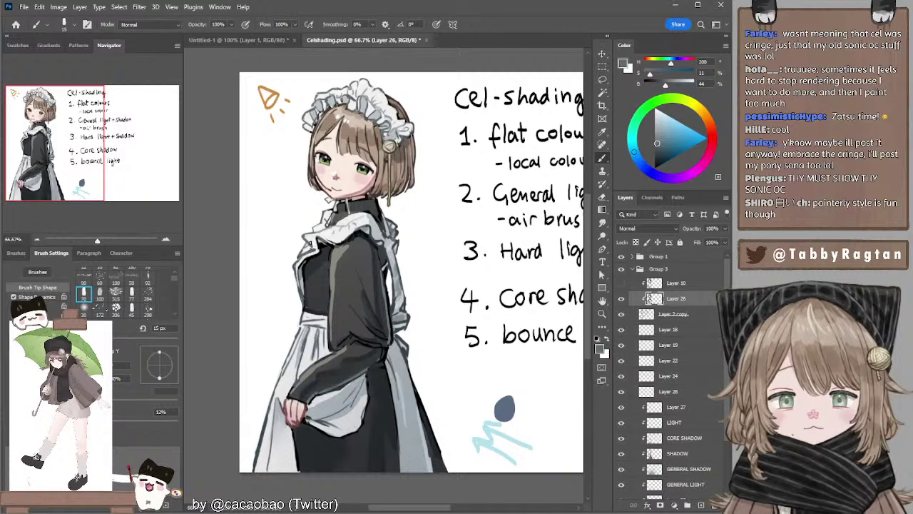
drag(310, 246, 309, 241)
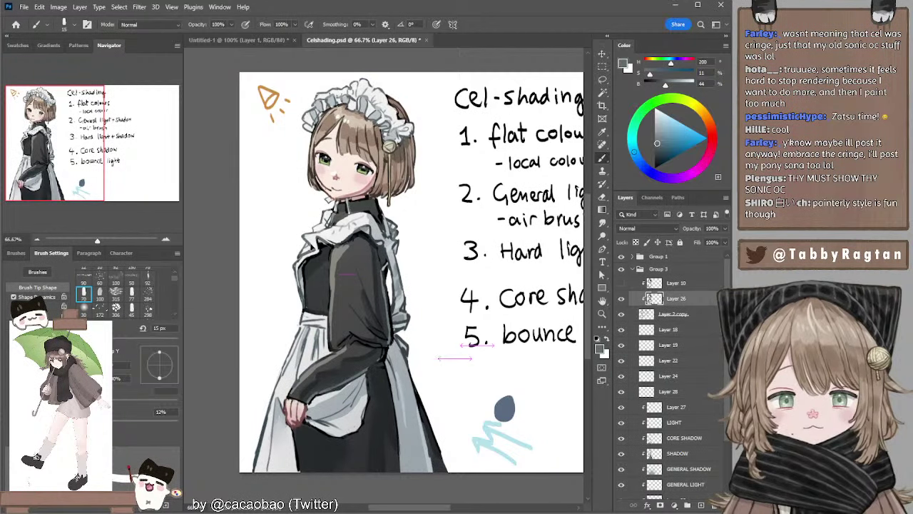
alt+click(312, 238)
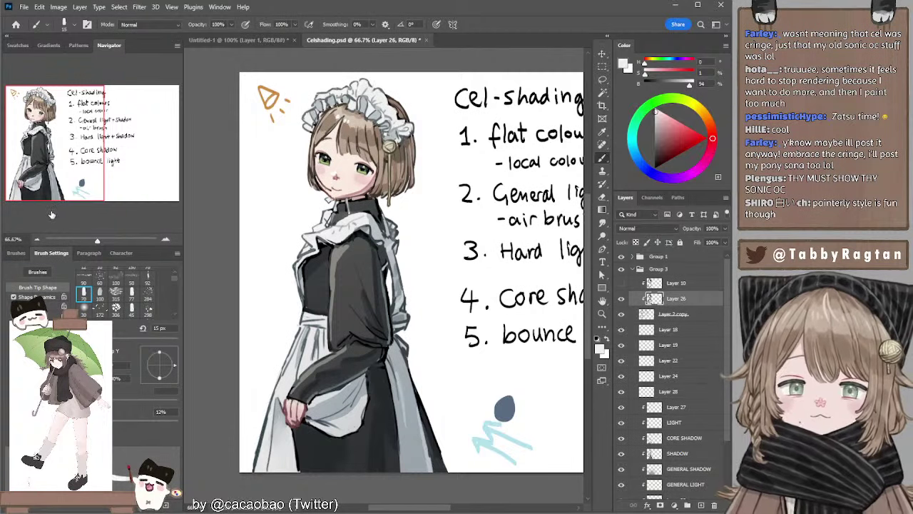
click(38, 239)
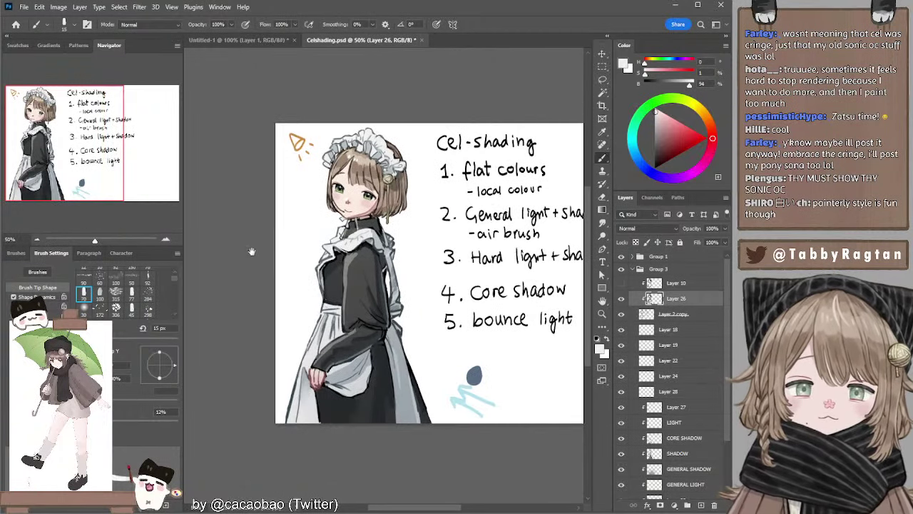
On the CORE SHADOW layer, sample the hair's edge beside the headband and shift the colour to hue 205, saturation 32, brightness 29 with a 15 px brush.
drag(252, 251, 176, 239)
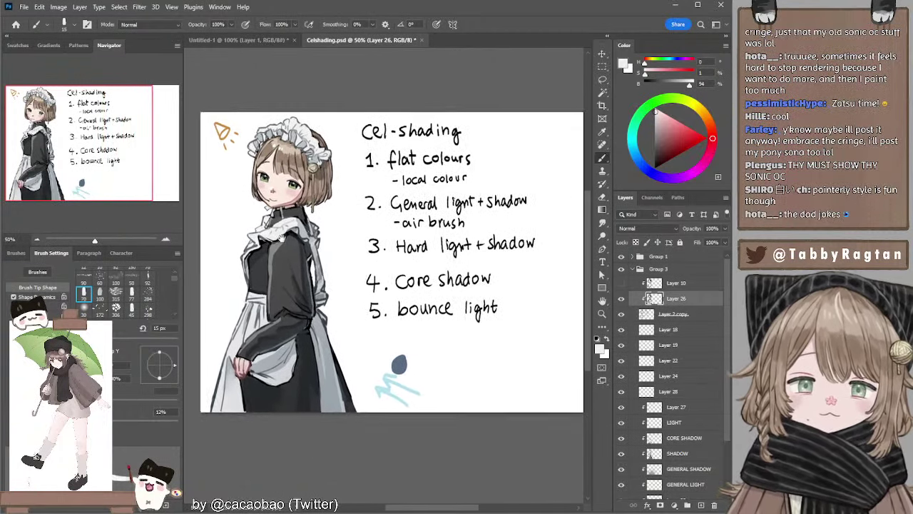
drag(329, 236, 351, 247)
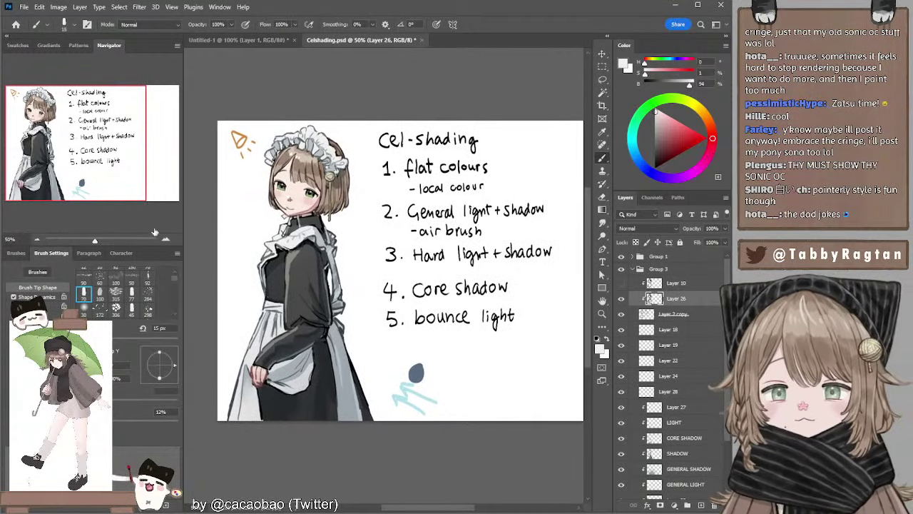
click(165, 239)
drag(326, 167, 359, 188)
ctrl+click(355, 176)
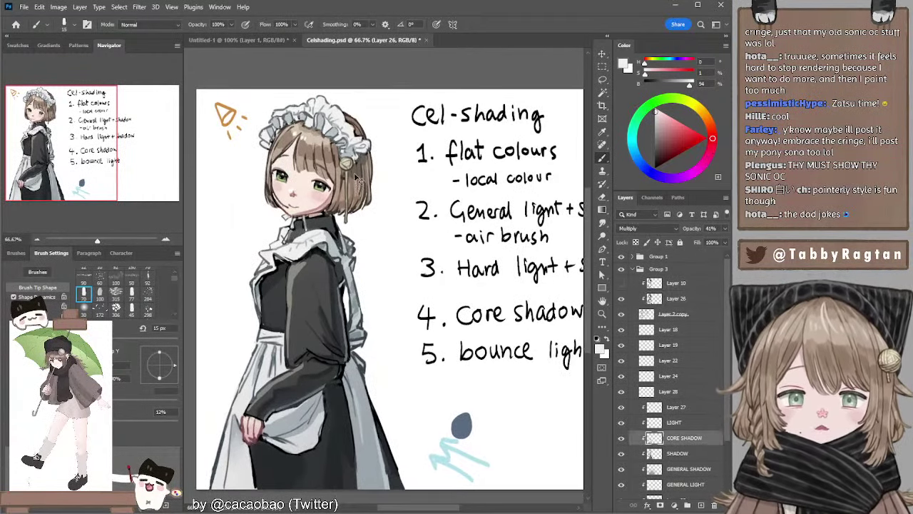
alt+click(359, 181)
click(636, 155)
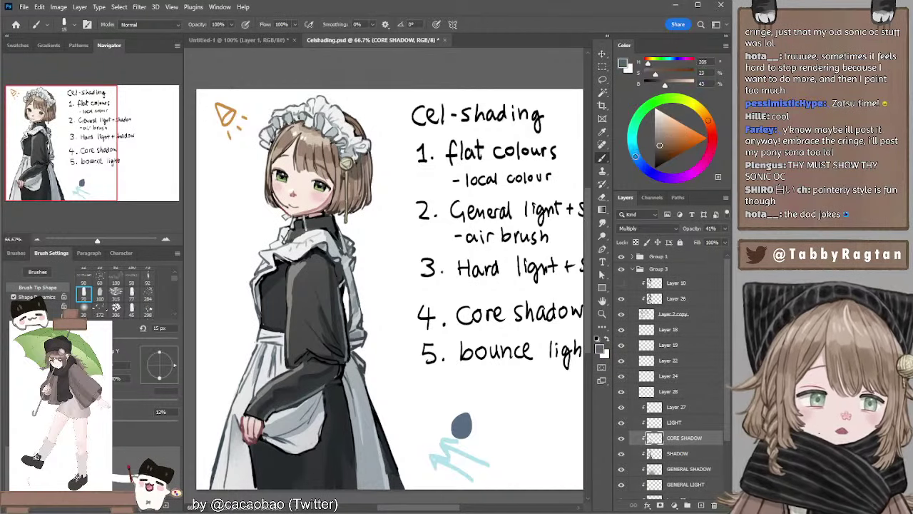
drag(662, 149, 659, 153)
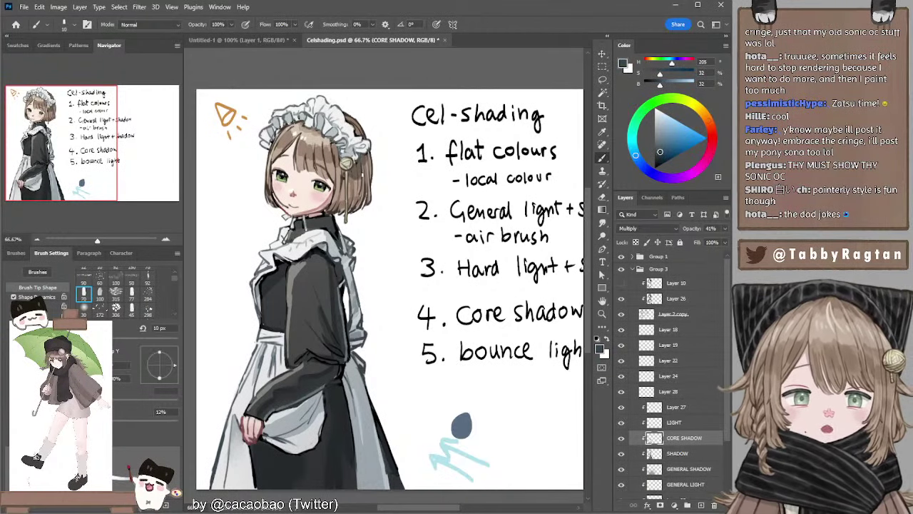
click(659, 154)
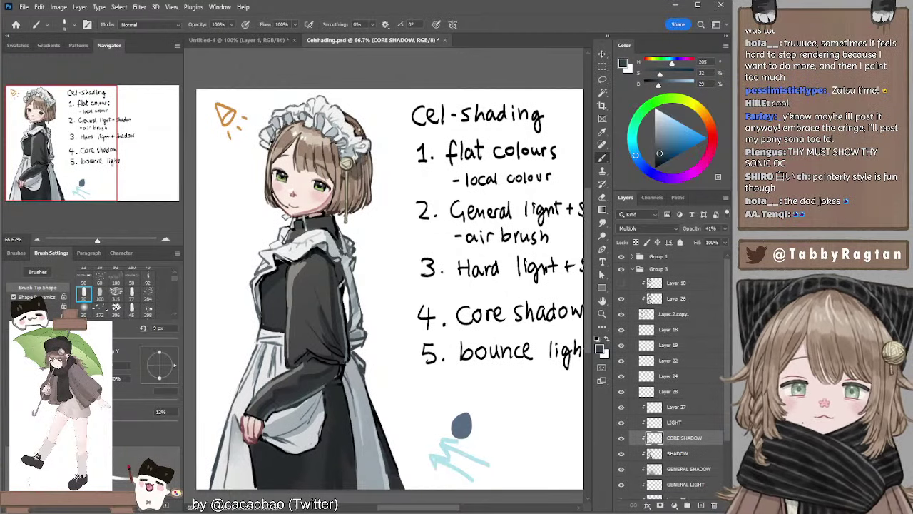
key(bracketright)
key(bracketright)
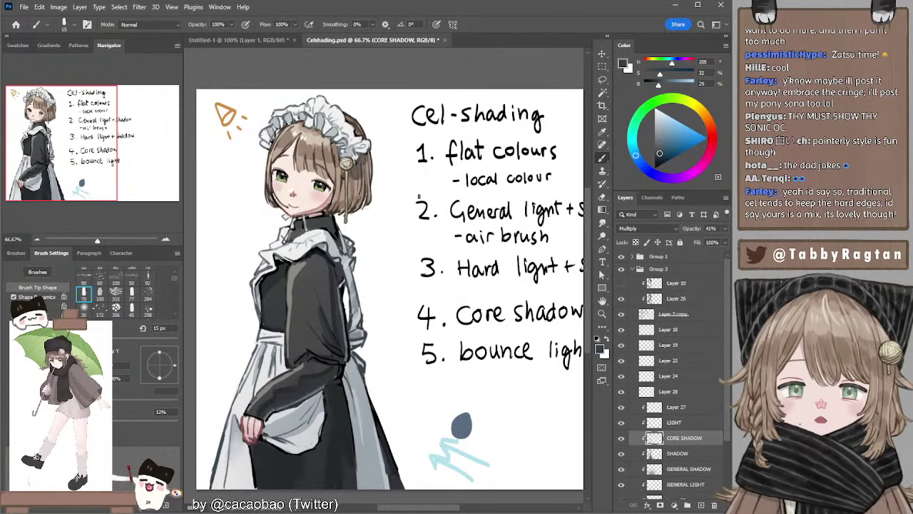
On Layer 26, sample the muted blue-grey at the collar ruffle's lower edge and enlarge the brush to 45 px.
scroll(422, 250, down, 1)
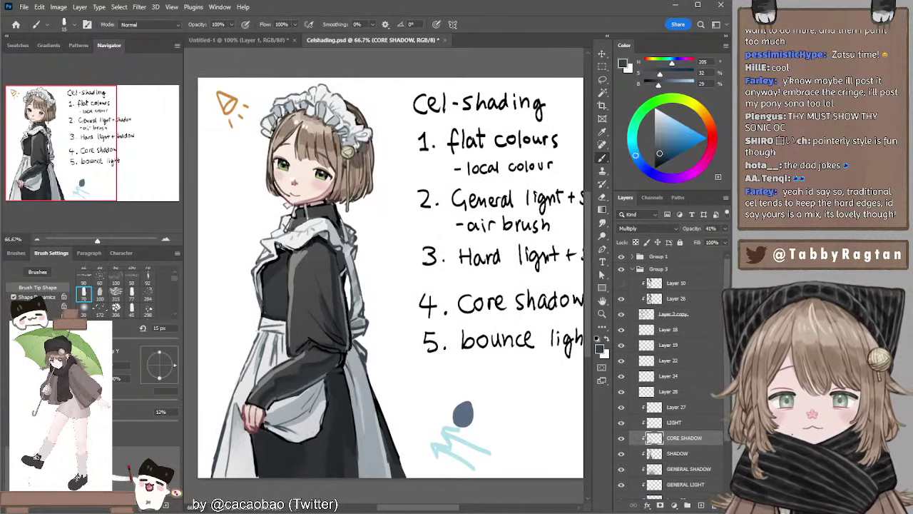
ctrl+click(280, 247)
alt+click(279, 245)
alt+click(279, 244)
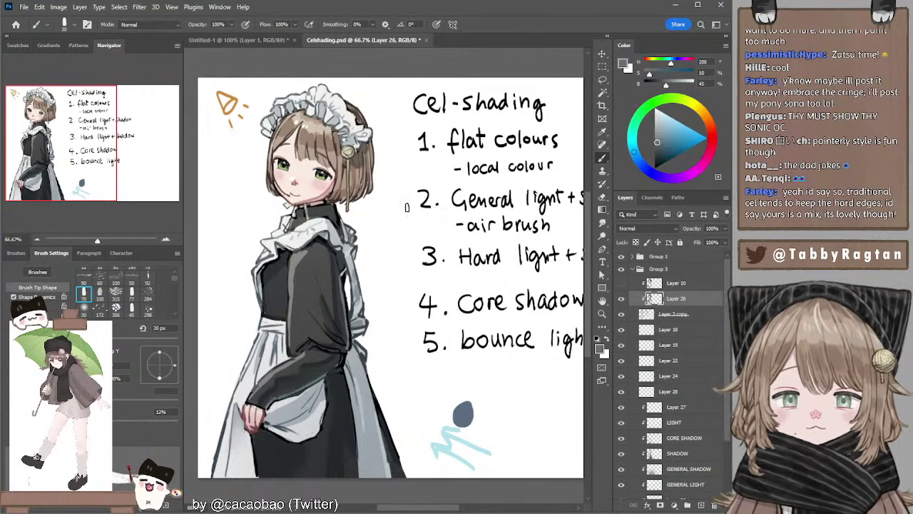
drag(385, 243, 399, 222)
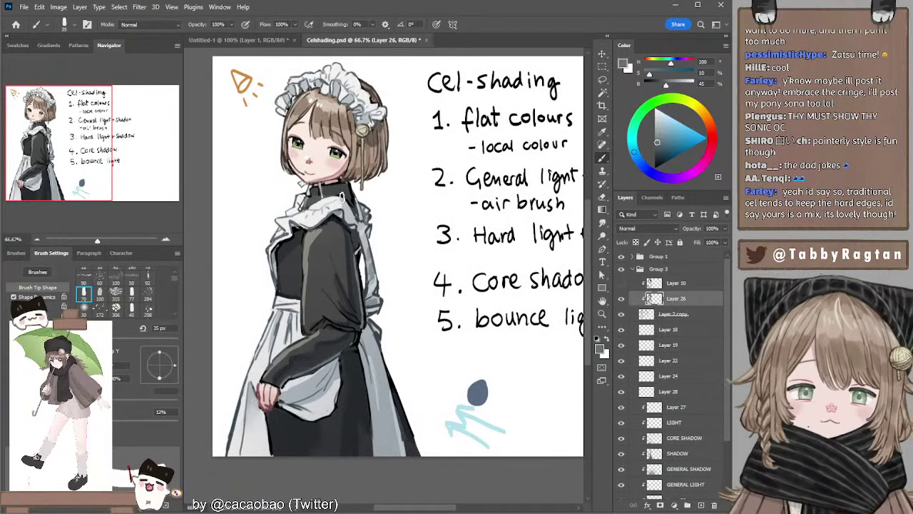
key(bracketright)
key(bracketright)
key(bracketright)
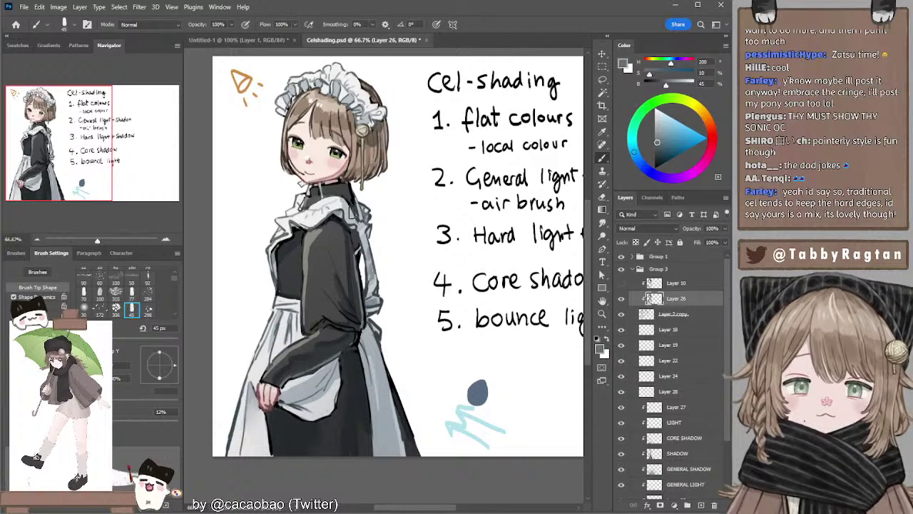
Select the LIGHT layer at the neck, sample the dress collar's dark grey, and reduce the brush to 20 px.
ctrl+click(308, 202)
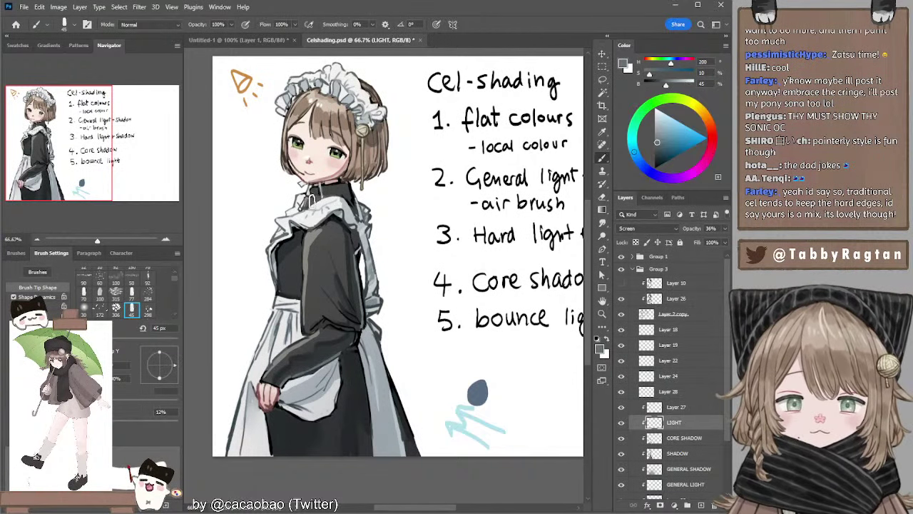
alt+click(310, 207)
key(bracketleft)
key(bracketleft)
key(bracketleft)
key(bracketleft)
key(bracketleft)
key(bracketleft)
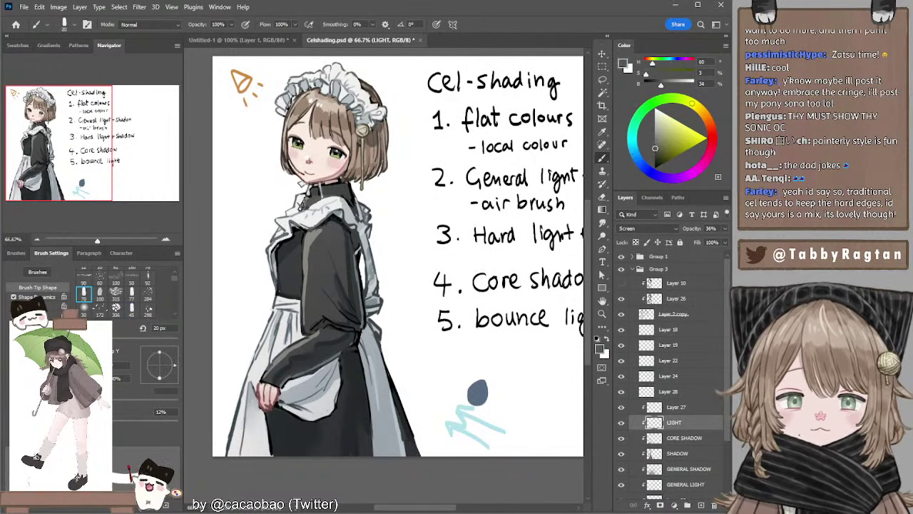
Use the eraser across the GENERAL LIGHT, Layer 26 and Layer 2 copy layers, reducing its size to 10 px.
ctrl+click(302, 202)
key(e)
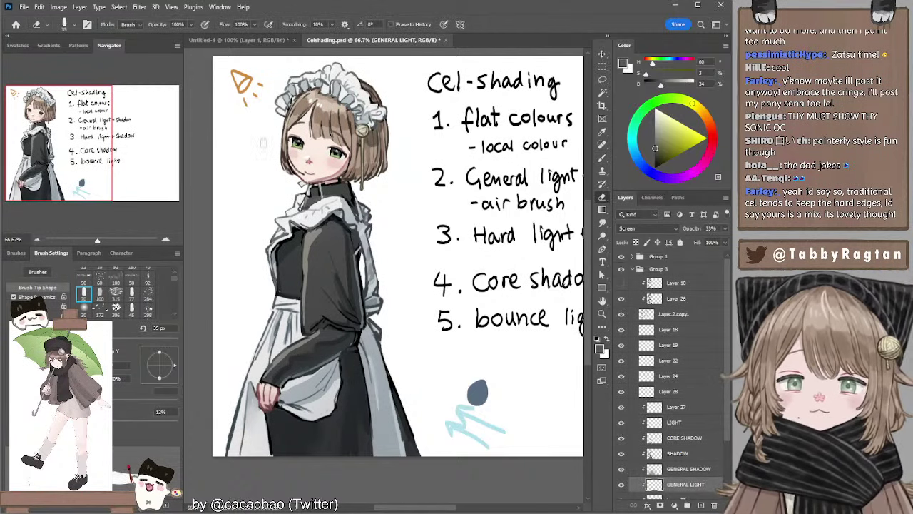
ctrl+alt+right_click(301, 145)
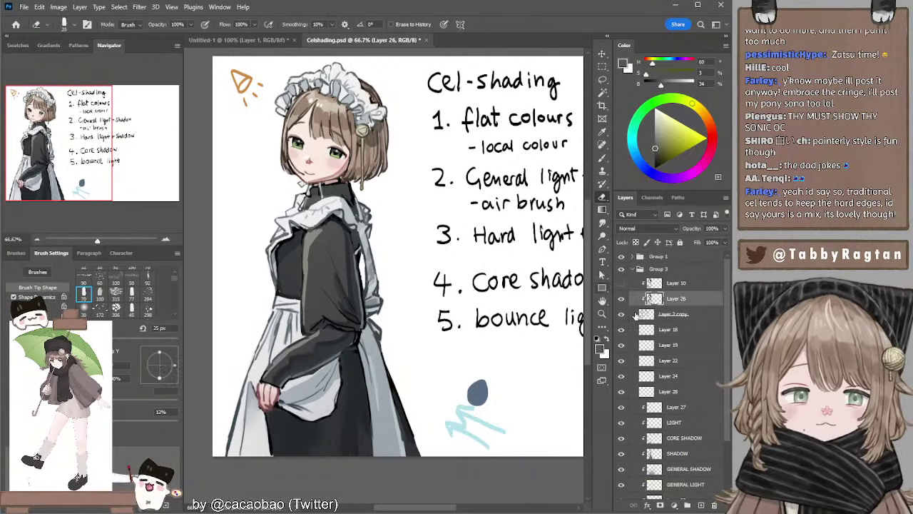
ctrl+alt+right_click(294, 137)
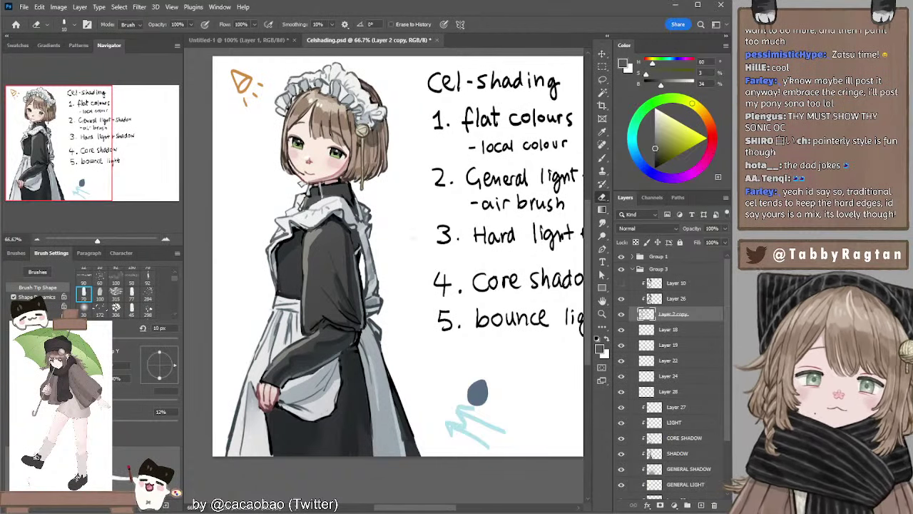
Return to Layer 26 with the brush, sample the brown of the fringe, and set the brush size to 25 px.
click(656, 296)
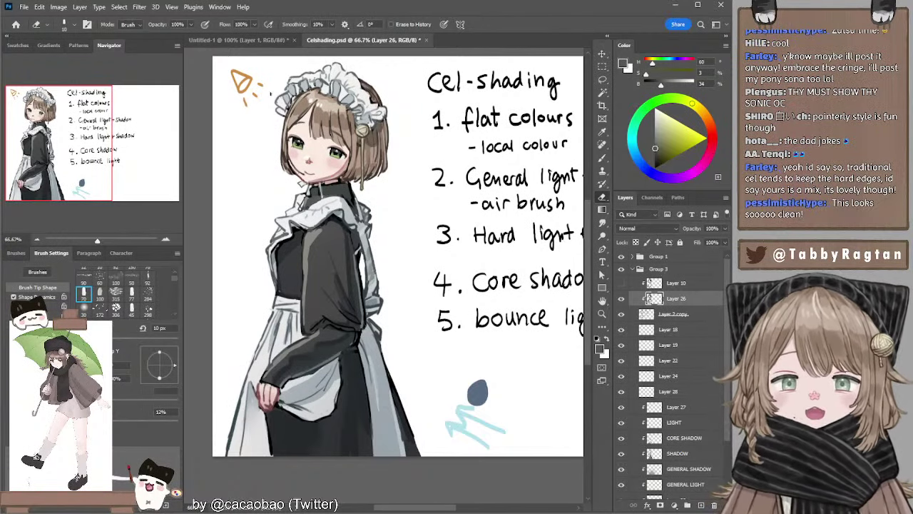
key(b)
key(bracketleft)
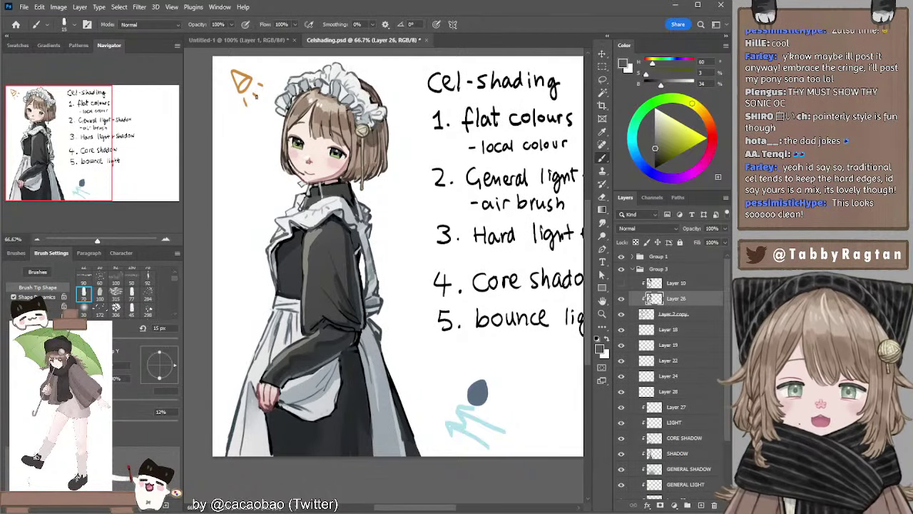
key(bracketleft)
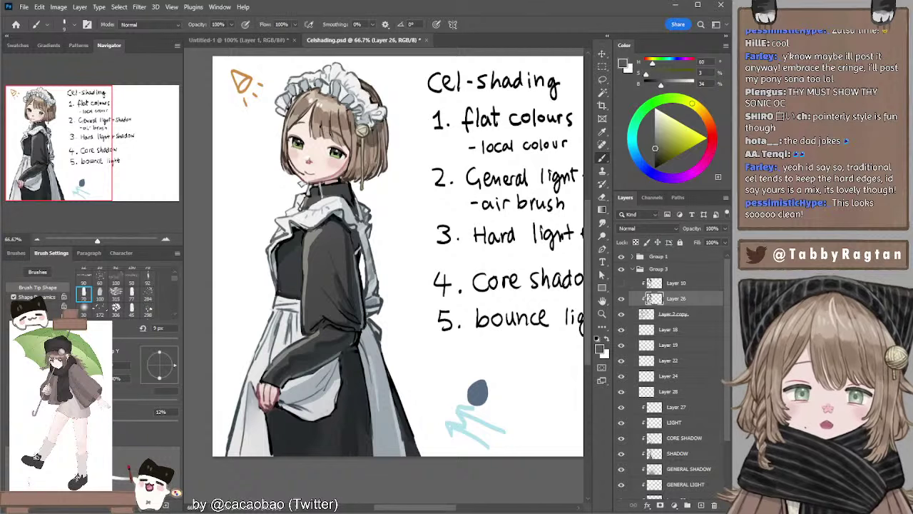
alt+click(344, 116)
key(bracketright)
key(bracketright)
key(bracketright)
key(bracketright)
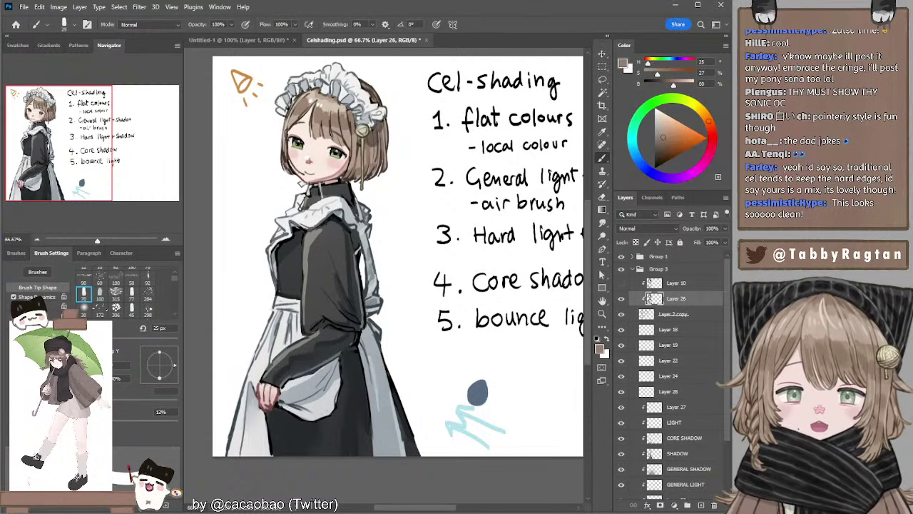
Paint brown strokes down the hair's outer edge beside the face, reducing the brush to 15 px and finally to 9 px.
drag(286, 123, 282, 174)
key(bracketleft)
key(bracketleft)
drag(284, 136, 282, 167)
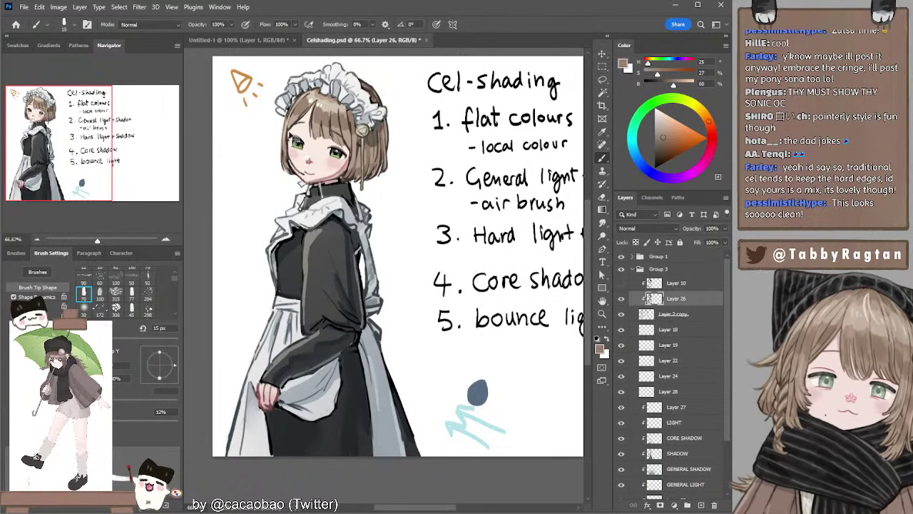
key(bracketleft)
key(bracketleft)
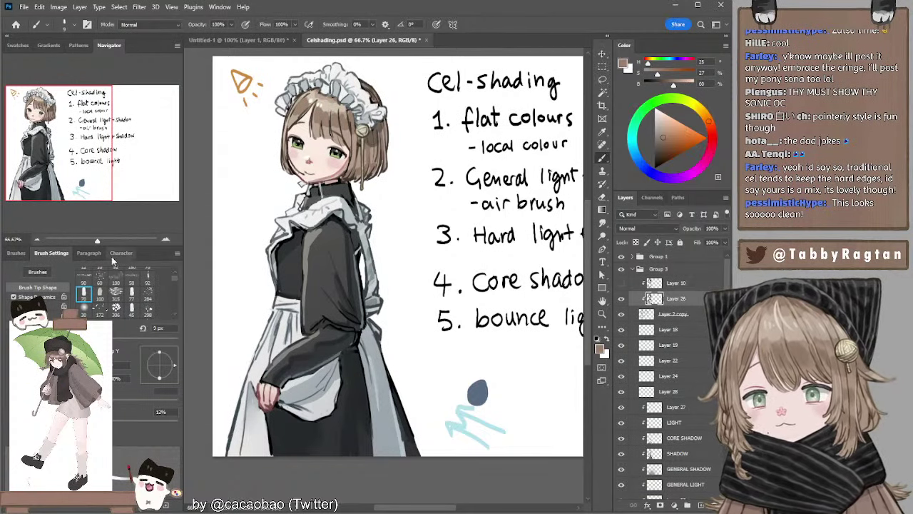
Sample the sleeve's dark grey near the elbow, adjust it to hue 180, saturation 13, brightness 28, and enlarge the brush to 90 px.
click(39, 239)
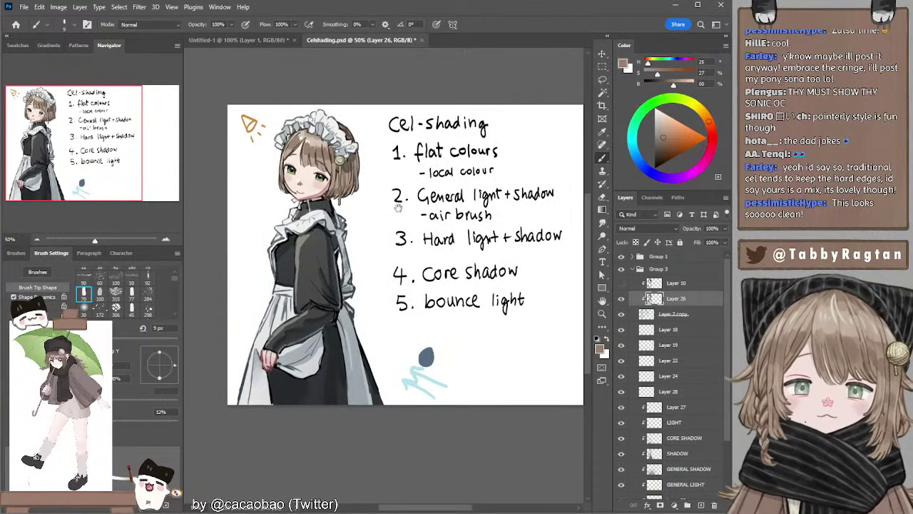
drag(399, 208, 401, 207)
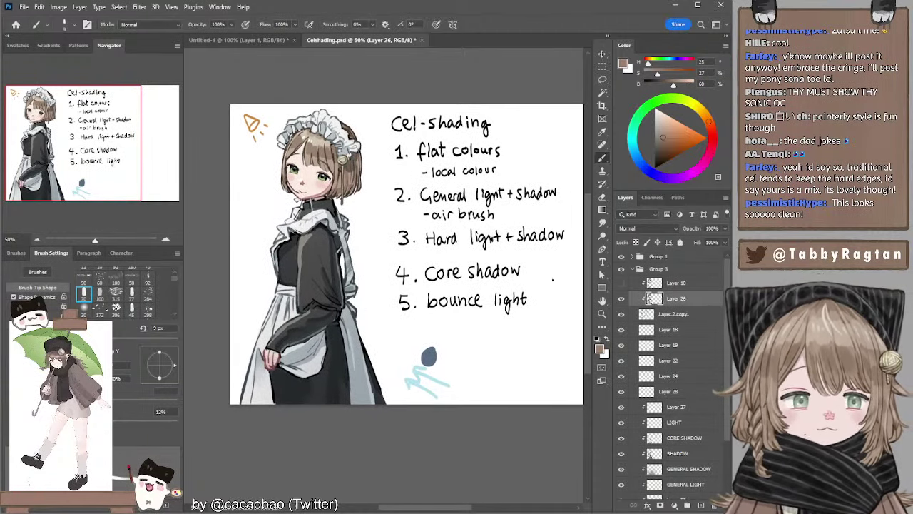
alt+click(316, 292)
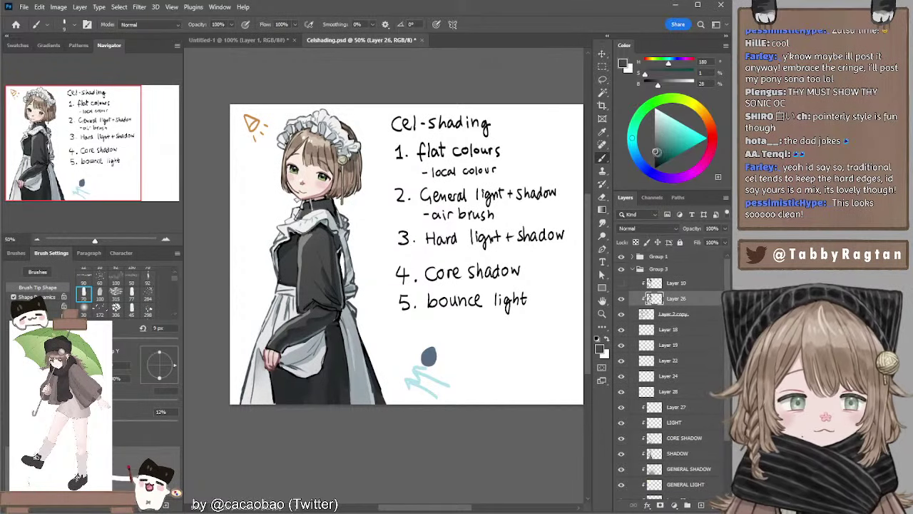
key(])
key(])
key(])
key(])
key(])
key(])
key(])
key(])
key(])
key(])
key(])
key(])
key(])
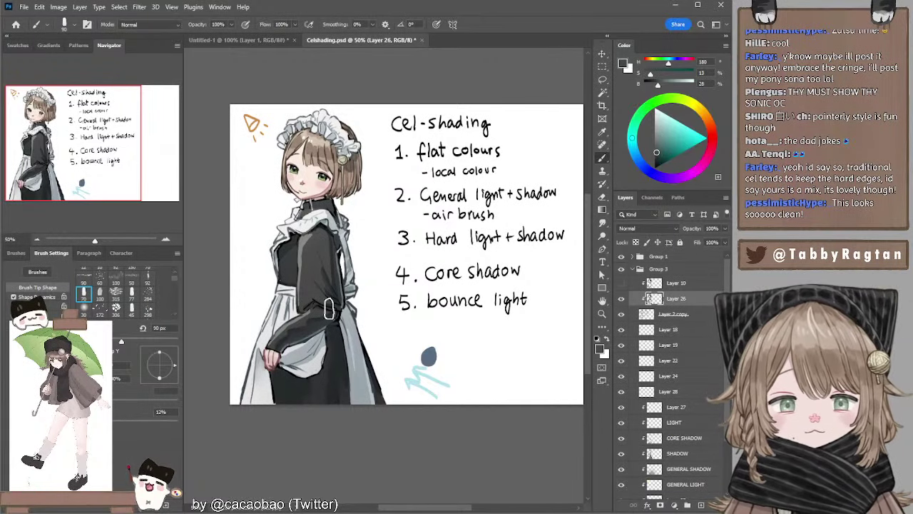
Resample the dark elbow folds, adjusting the colour to hue 195, saturation 21, brightness 22, and enlarge the brush beyond 125 px while sampling a darker tone.
alt+click(312, 306)
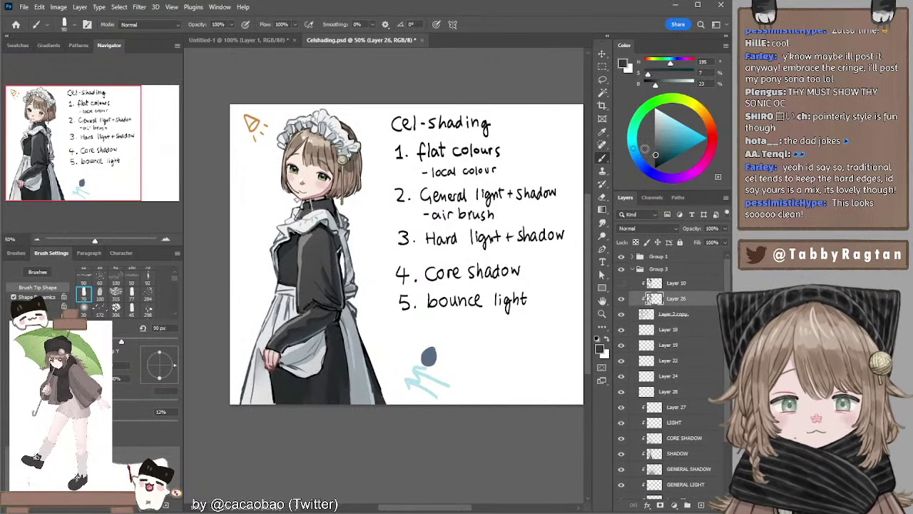
click(657, 156)
key(])
key(])
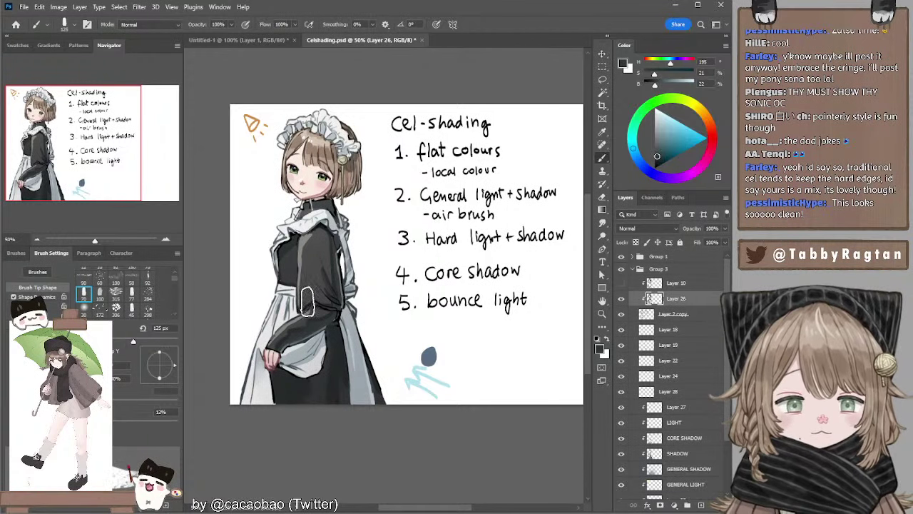
alt+click(314, 305)
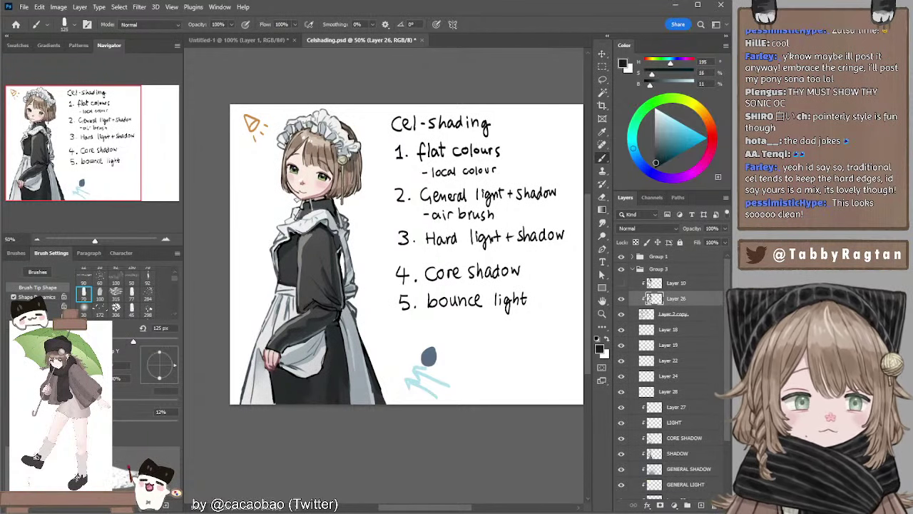
key(bracketright)
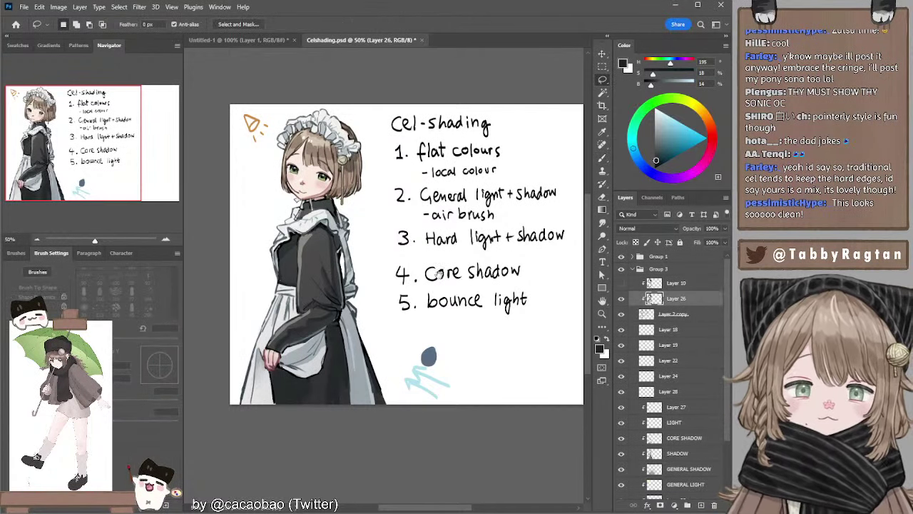
Switch to the FLAT layer, sample the skirt's dark grey, and touch up the skirt's lower edge beside the apron with a 45 px brush.
key(l)
ctrl+click(283, 402)
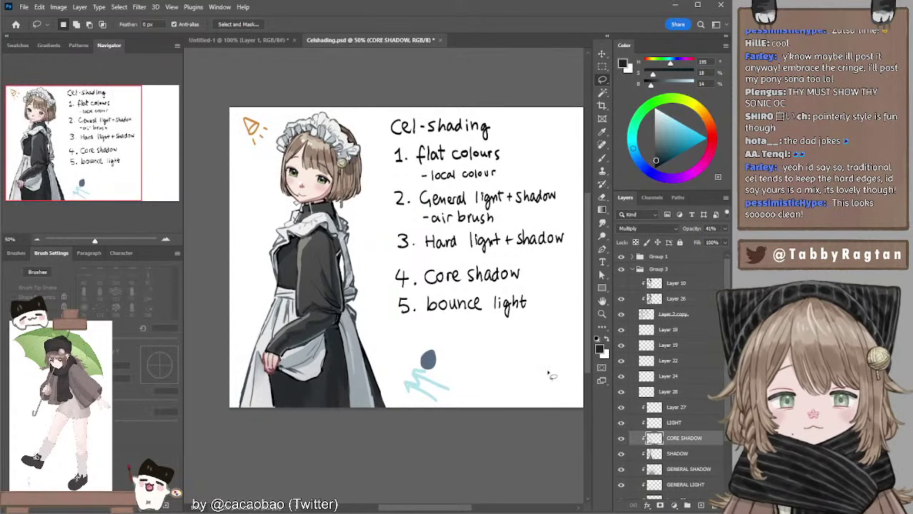
scroll(719, 387, down, 3)
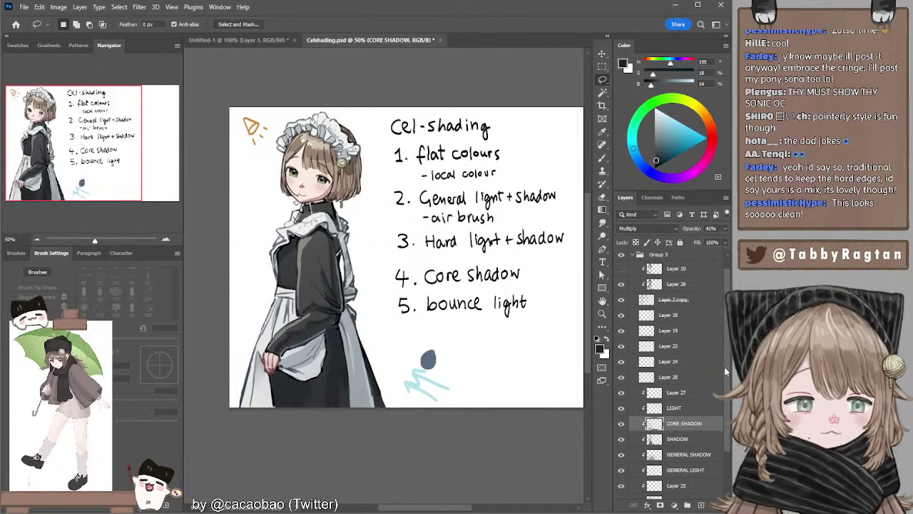
scroll(719, 388, down, 1)
click(632, 470)
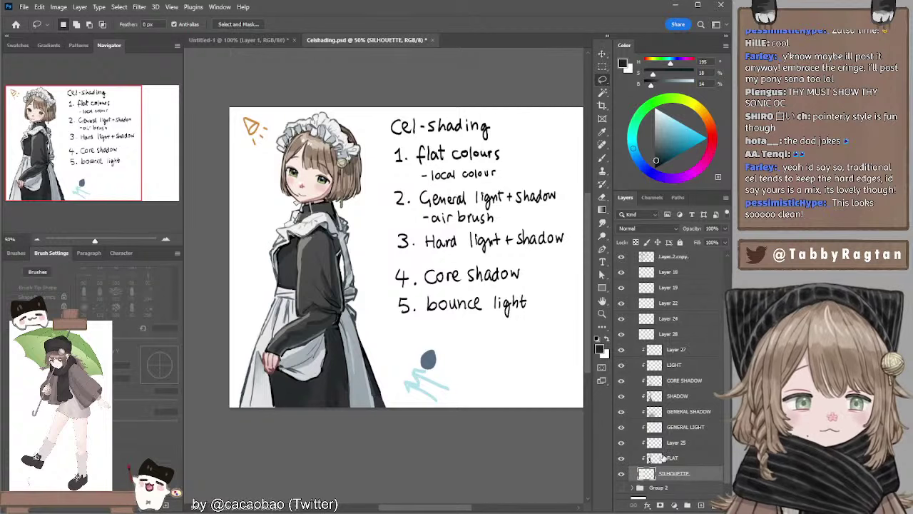
click(656, 458)
key(b)
alt+click(297, 398)
key(l)
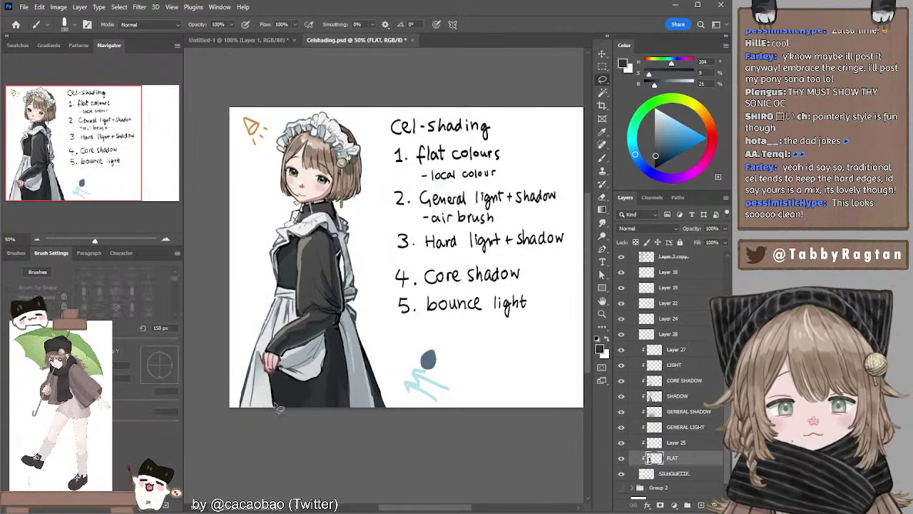
key(b)
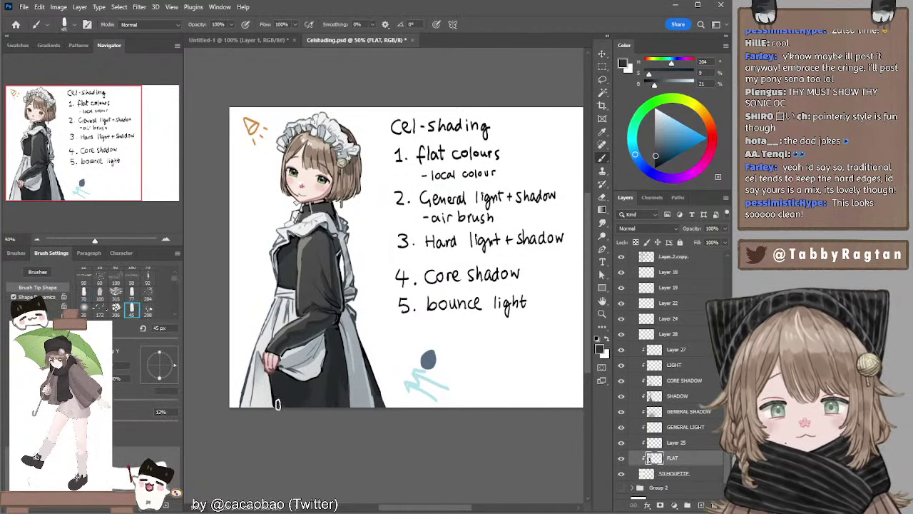
drag(438, 231, 441, 232)
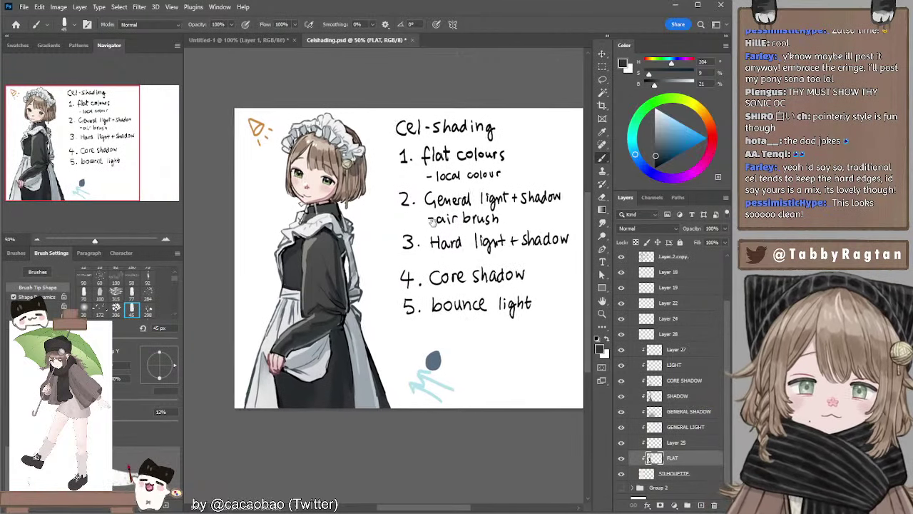
Return to Layer 26, set a blue-grey of hue 200, saturation 16, brightness 69, and touch up the apron with a 30 to 40 px brush.
click(670, 365)
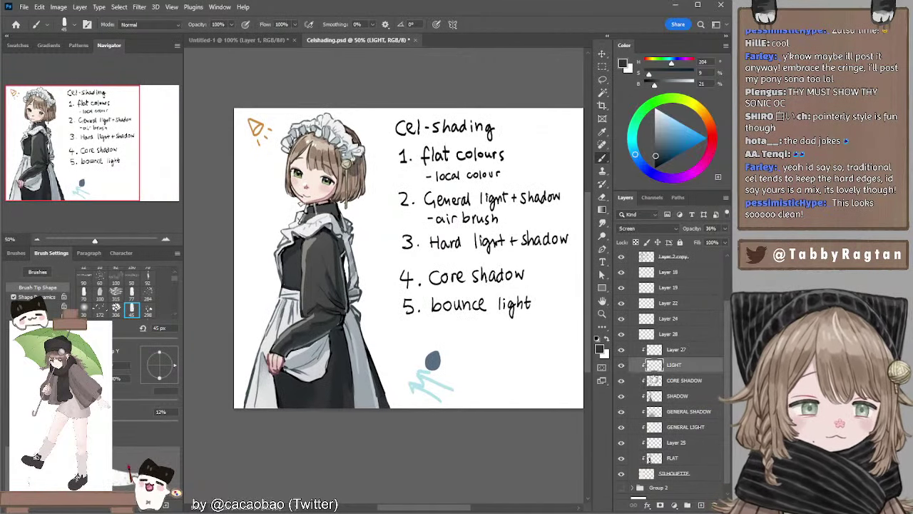
scroll(674, 299, up, 3)
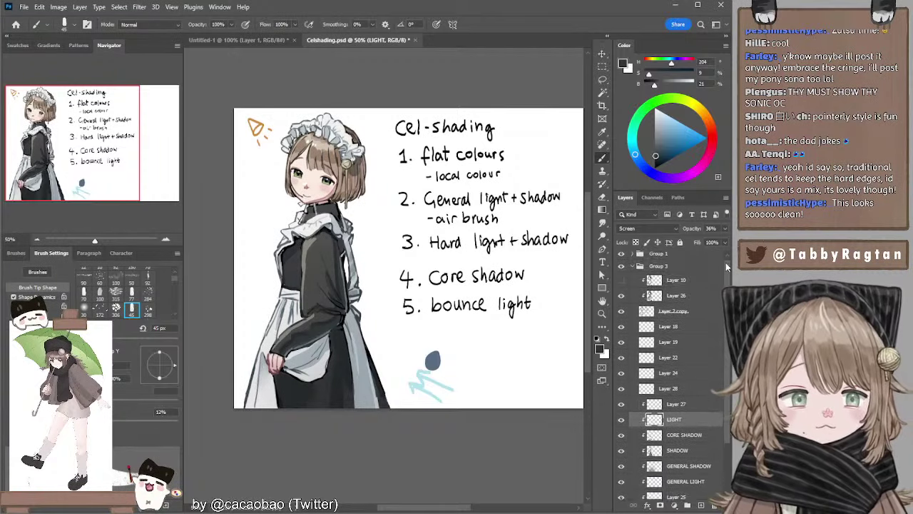
click(675, 300)
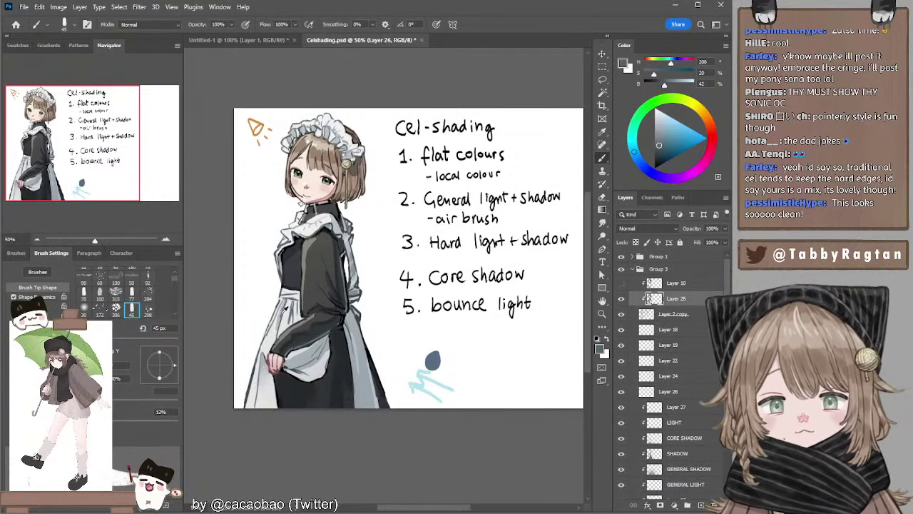
key([)
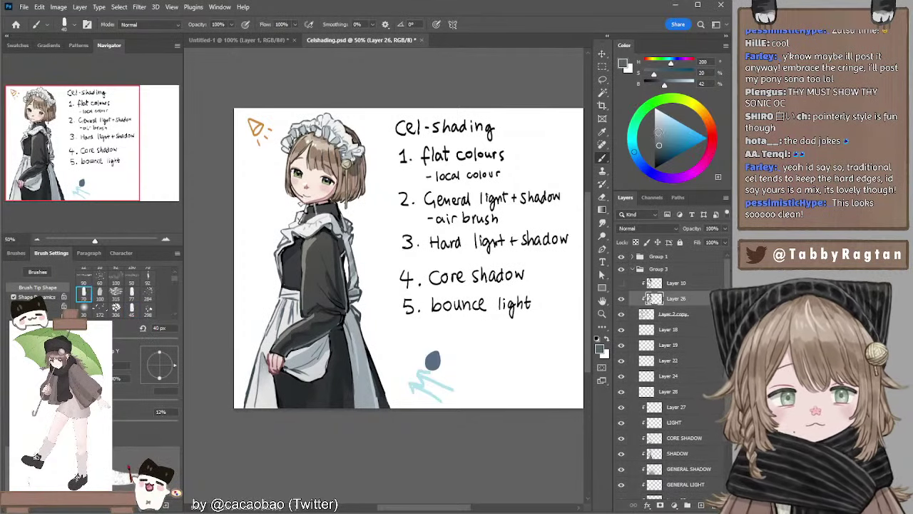
click(661, 130)
key([)
key([)
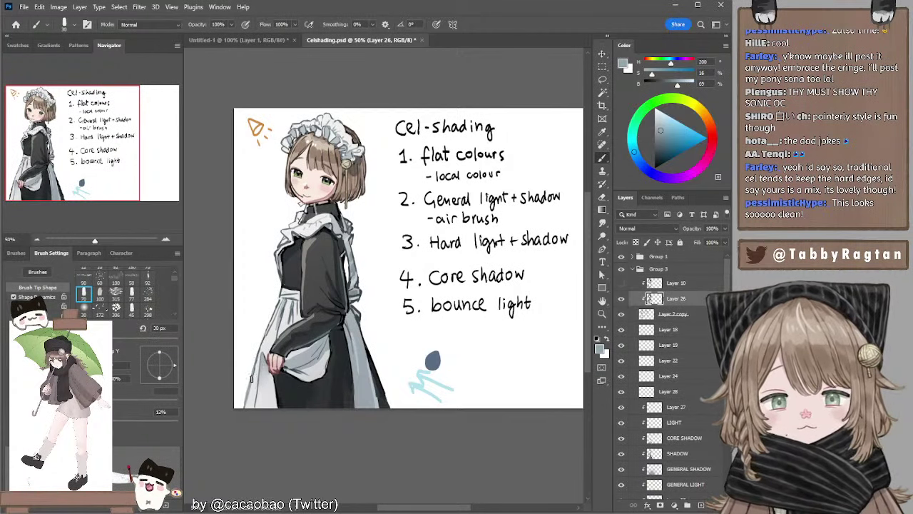
key(bracketright)
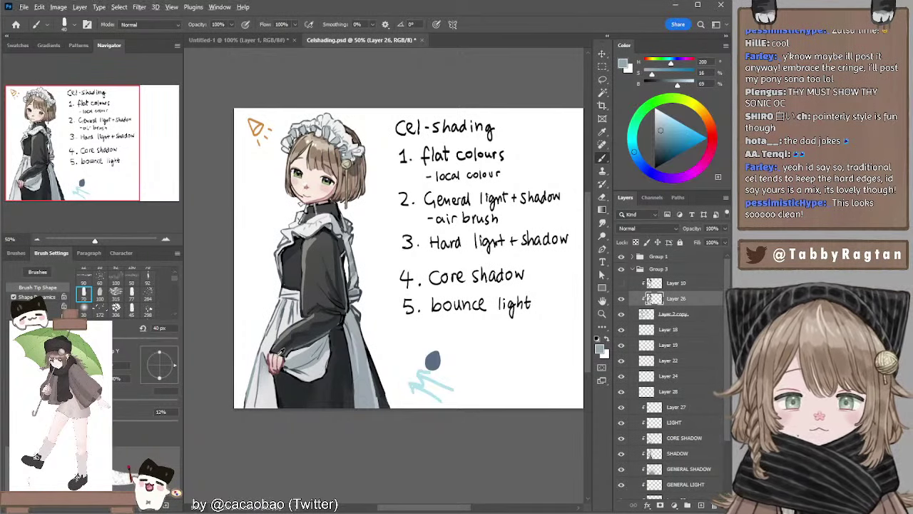
Sample the light skin tone beside the hand holding the apron and reduce the brush to 25 px.
alt+click(272, 356)
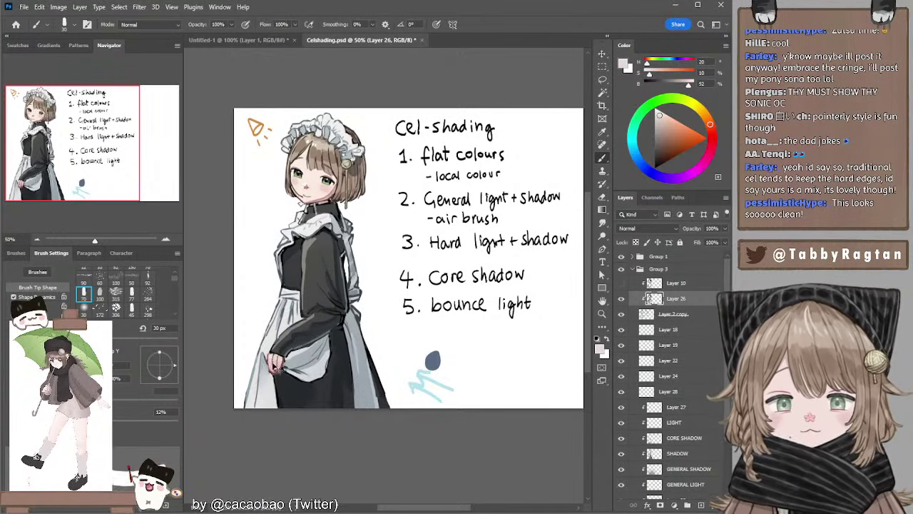
key(bracketleft)
key(bracketleft)
key(bracketleft)
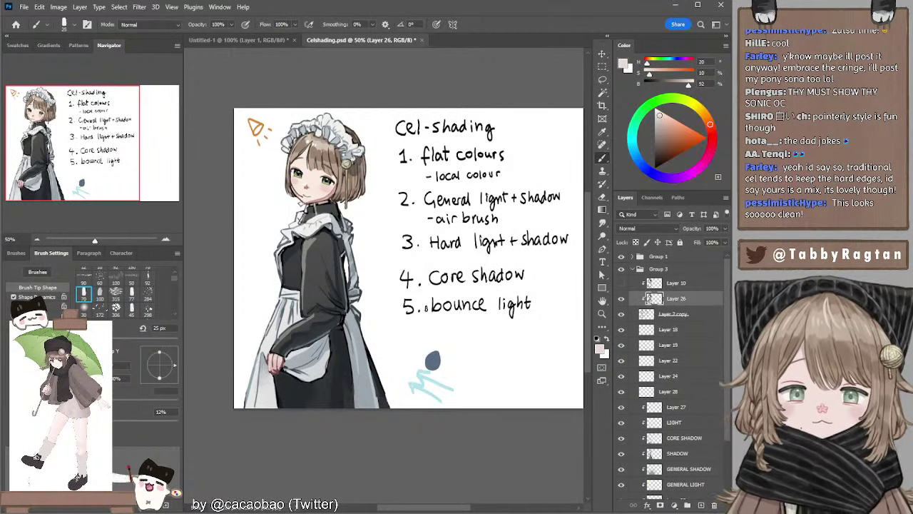
drag(386, 240, 385, 258)
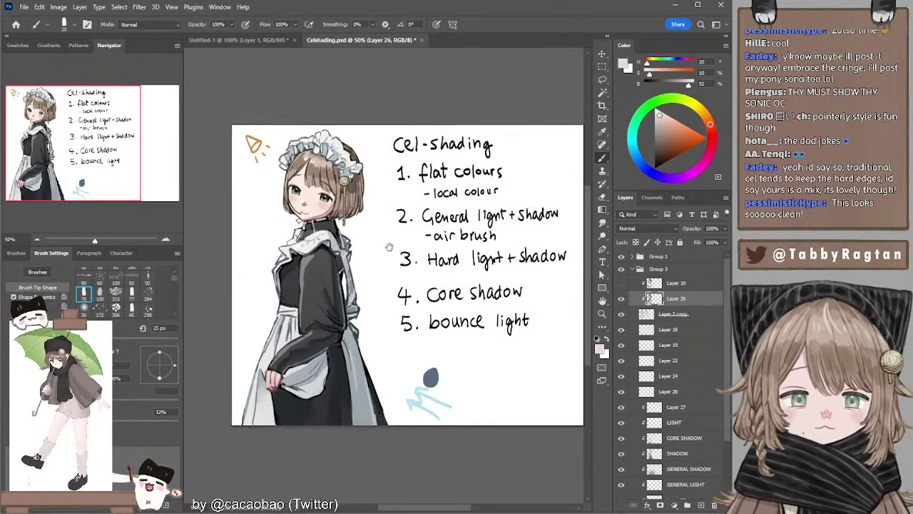
Smudge the upper sleeve's highlight on the LIGHT layer, varying the Smudge size between 9 px and 20 px.
ctrl+click(309, 269)
key(r)
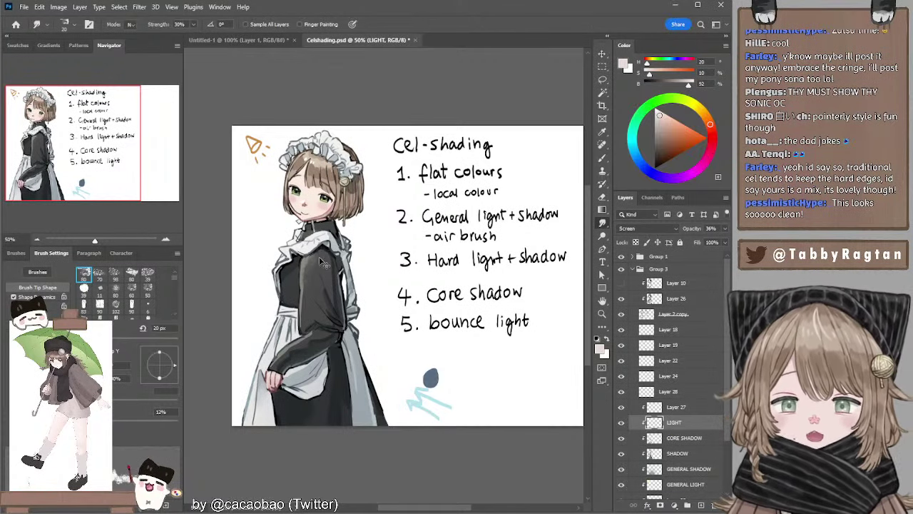
click(163, 237)
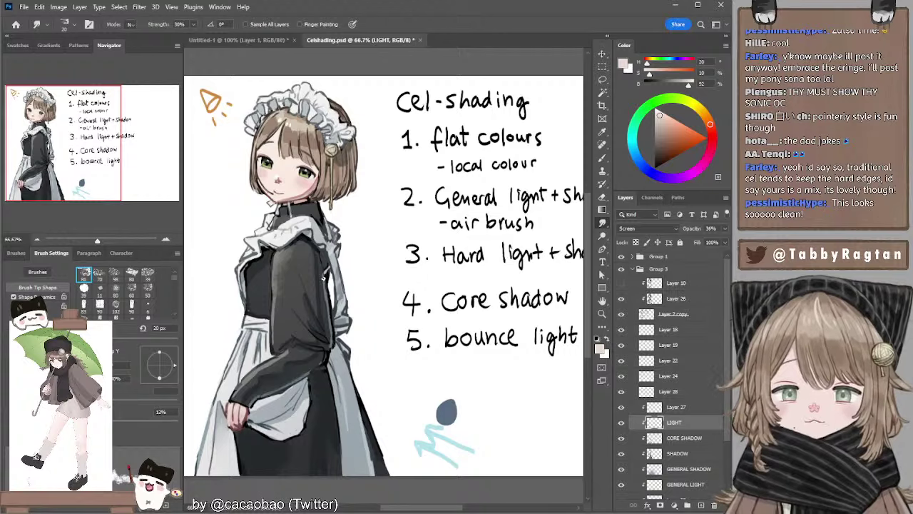
key(bracketleft)
key(bracketleft)
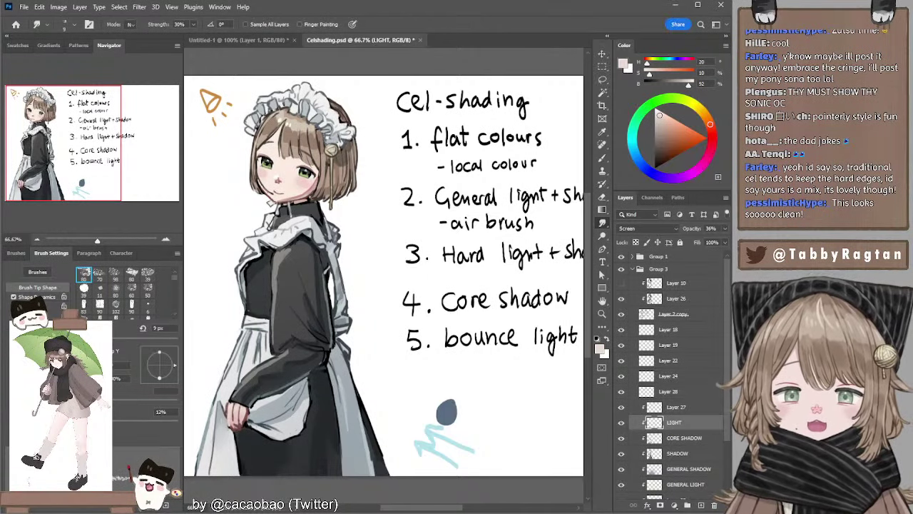
key(bracketright)
key(bracketright)
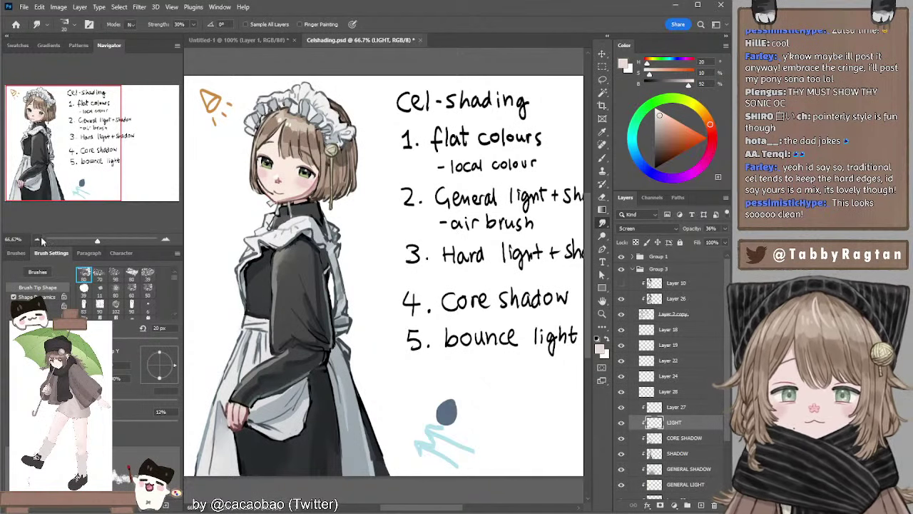
Sample the upper sleeve's grey, try a brush stroke further down the sleeve, undo it, and reduce the brush to 20 px.
key(b)
alt+click(292, 259)
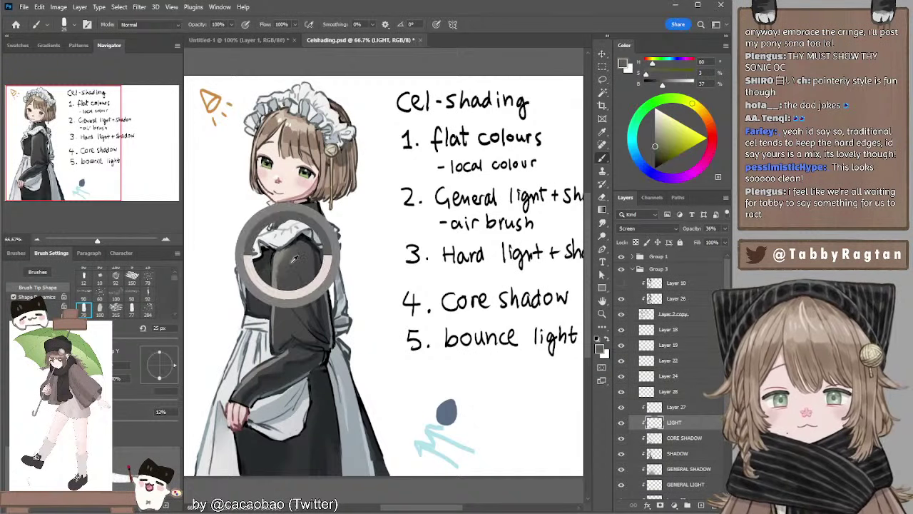
drag(288, 318, 306, 341)
key(ctrl+z)
key(bracketleft)
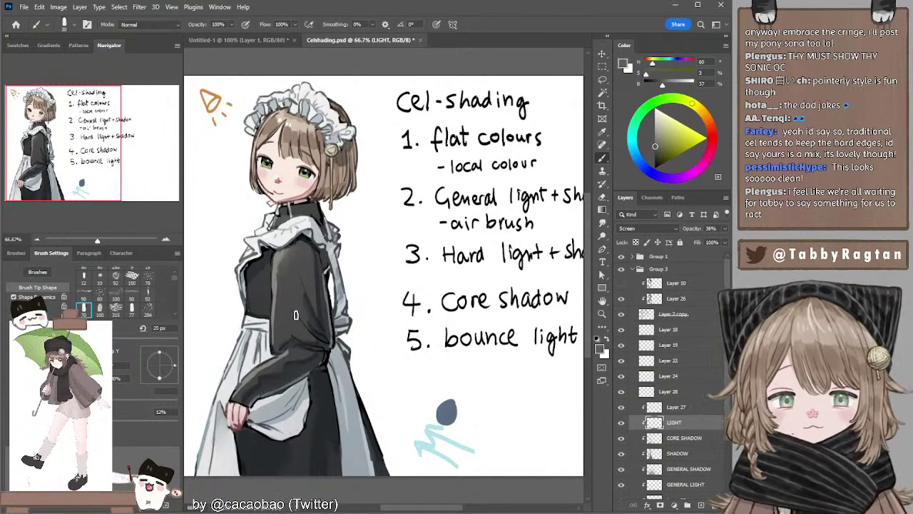
Switch to the CORE SHADOW layer, sample the brown of the hair, and shift the colour's hue to 210 as a blue-grey.
click(35, 237)
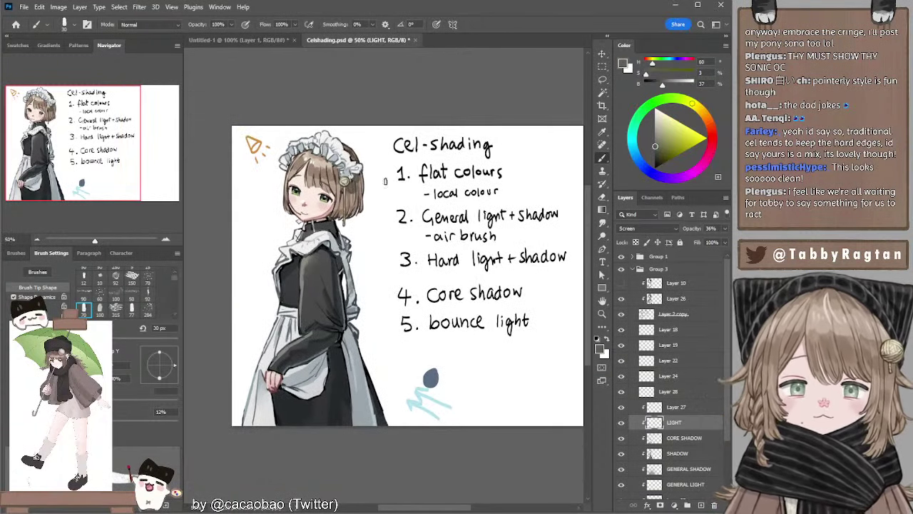
drag(478, 223, 467, 224)
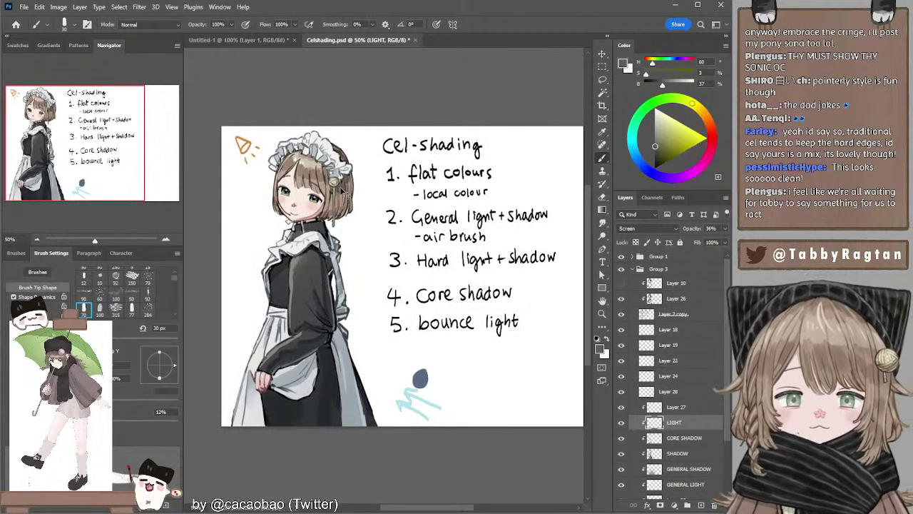
key(alt+bracketleft)
alt+click(342, 187)
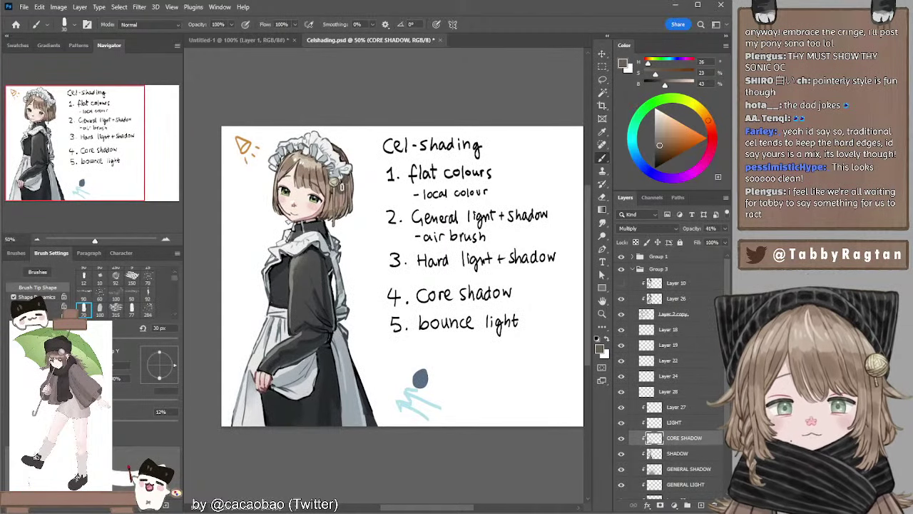
click(637, 158)
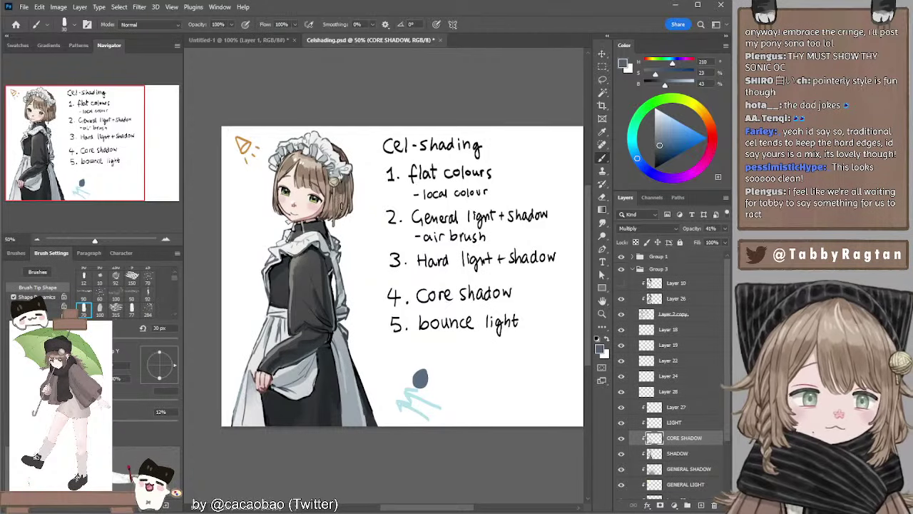
Paint core shadow down the outer hair strands beside the hair ornament, varying the brush between 15 px and 30 px.
key(bracketright)
key(bracketleft)
drag(337, 187, 338, 219)
key(bracketleft)
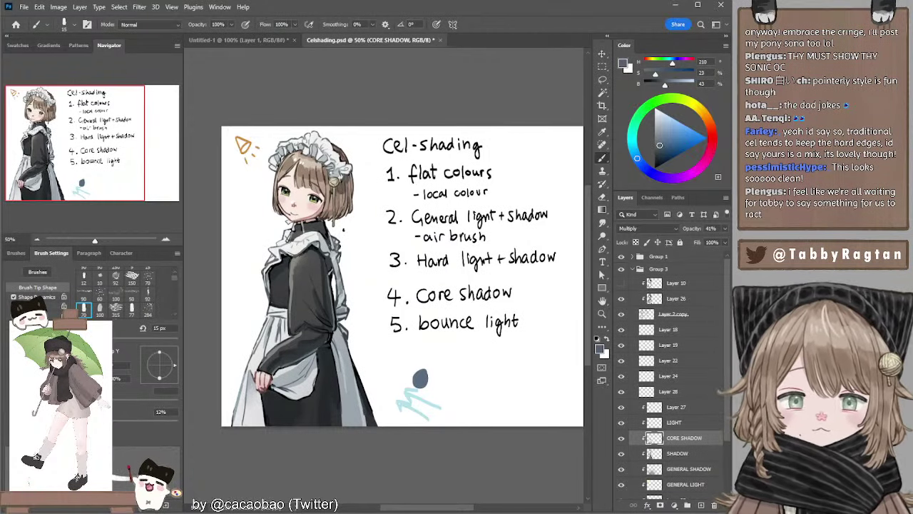
key(bracketright)
key(bracketright)
key(bracketright)
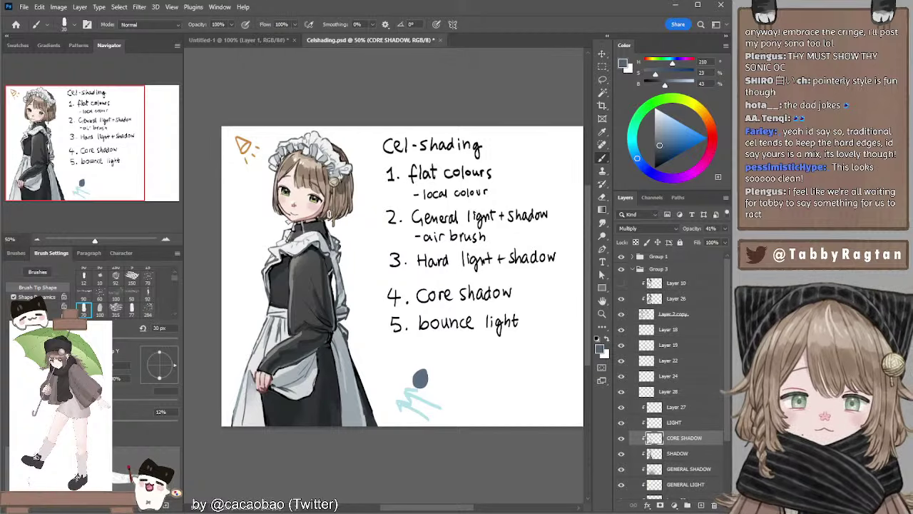
Refine the core shadow in the fringe, reducing the brush from 35 px to 30 px and finally to 9 px.
key(bracketleft)
key(bracketleft)
key(bracketleft)
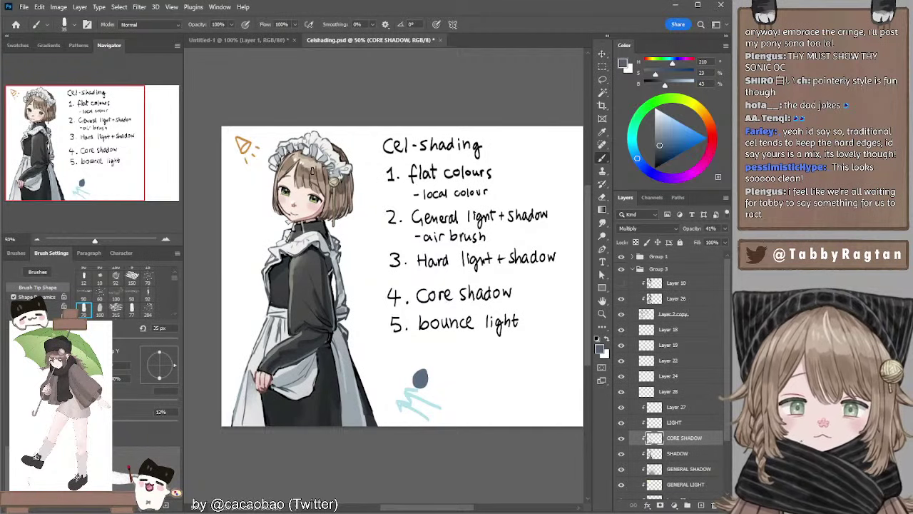
key(r)
key(b)
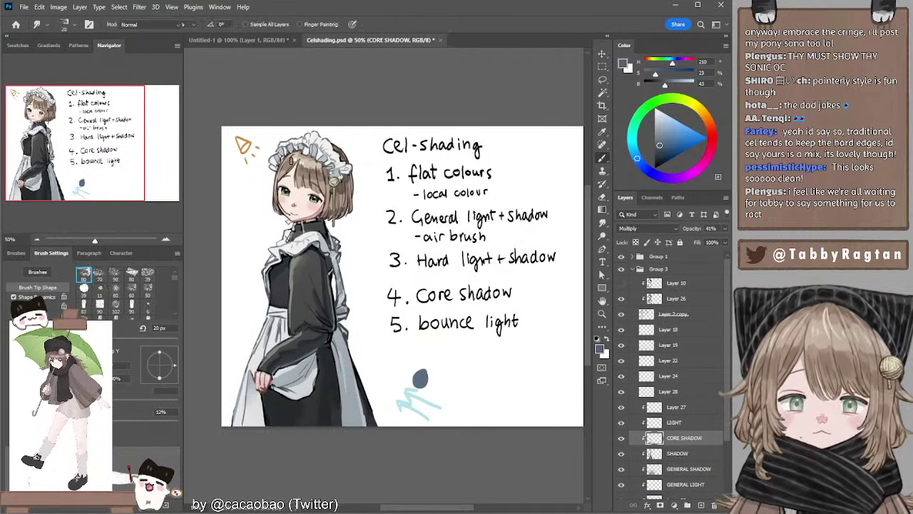
key(bracketleft)
key(bracketleft)
key(bracketleft)
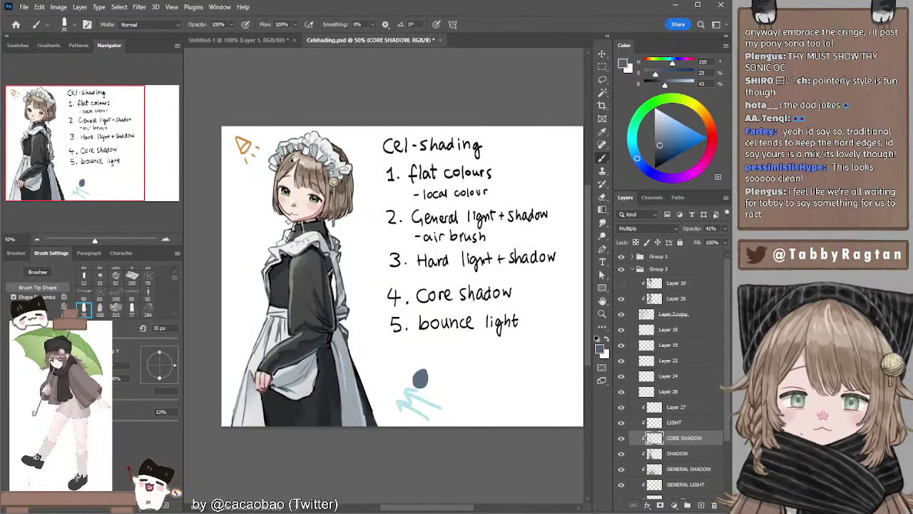
key(bracketleft)
key(bracketleft)
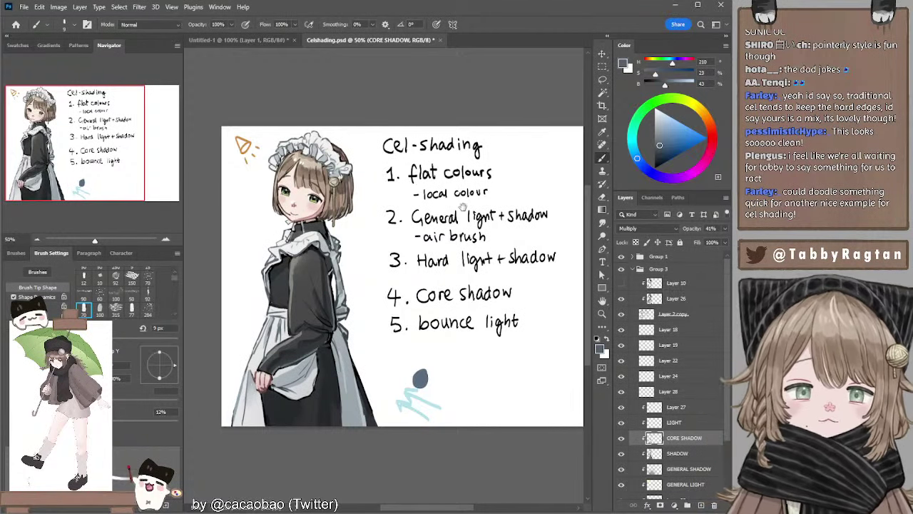
Collapse and hide Group 3 to clear the canvas, and add a new empty layer above it.
drag(463, 207, 315, 195)
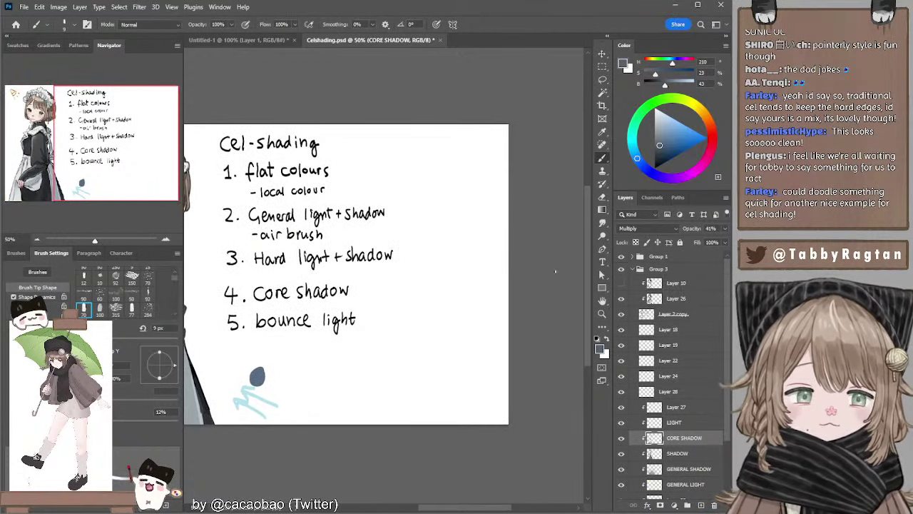
click(678, 284)
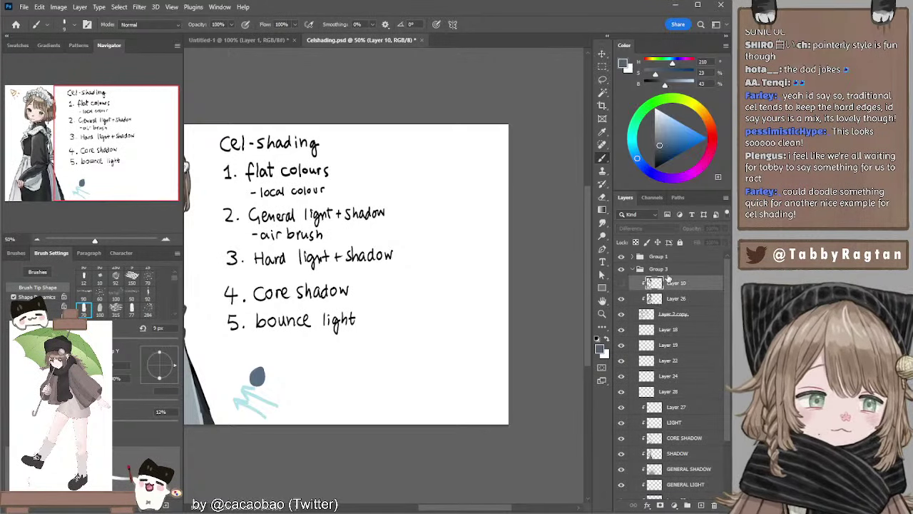
click(640, 269)
click(632, 269)
click(621, 268)
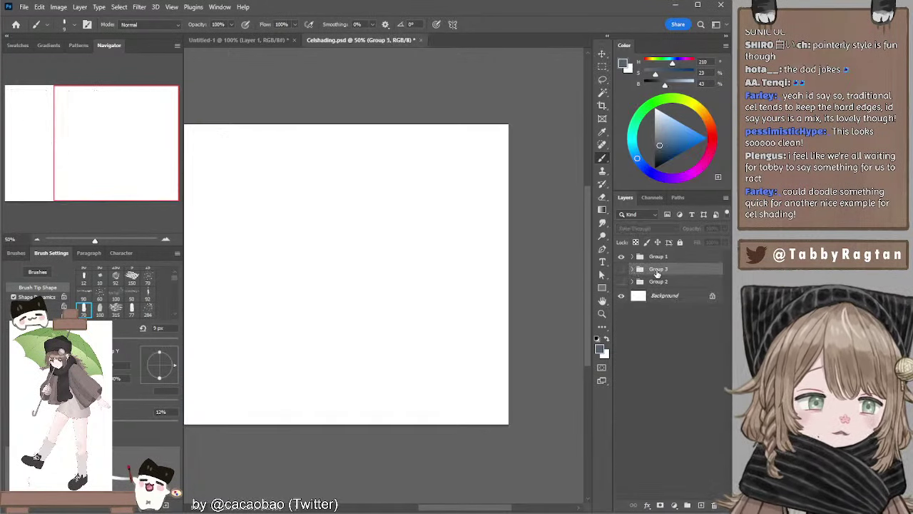
click(702, 505)
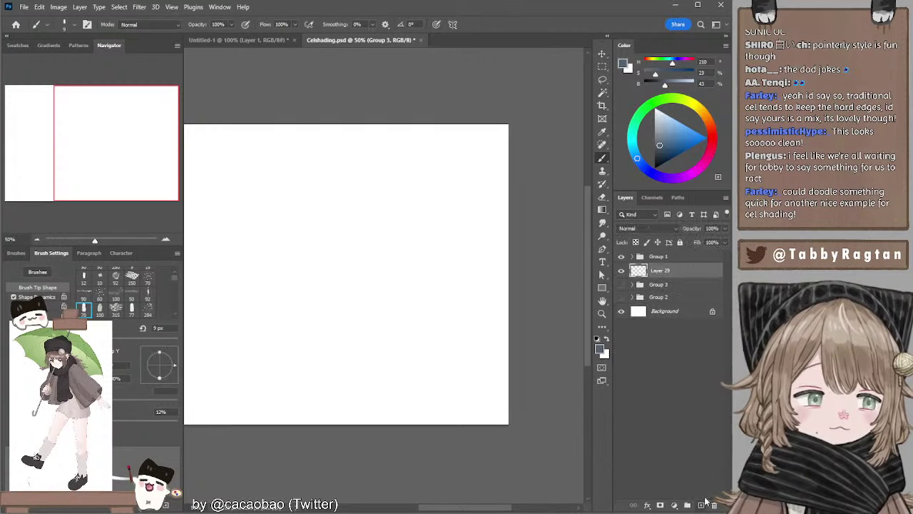
Set the colour to black and draw a rounded arc on the new layer as the top of a head-like outline.
key(d)
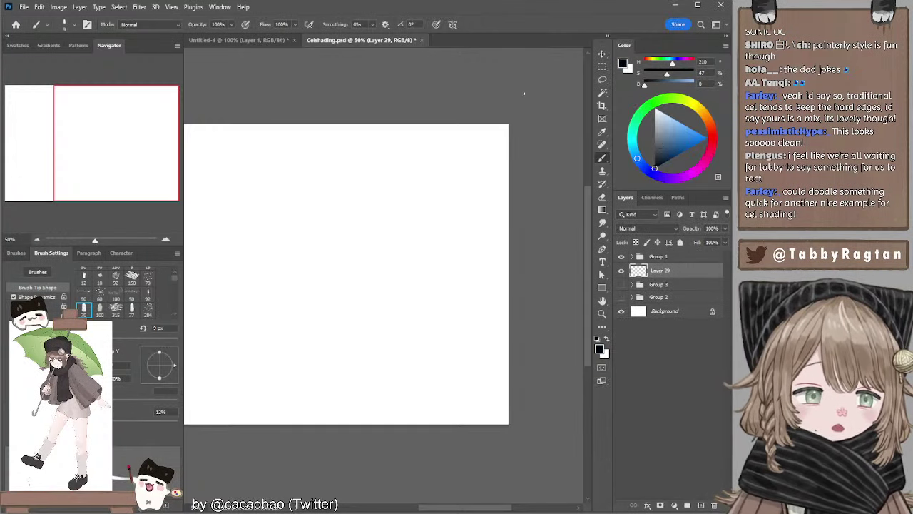
mouse_move(364, 182)
mouse_down()
mouse_move(483, 186)
mouse_move(445, 169)
mouse_move(432, 204)
mouse_up()
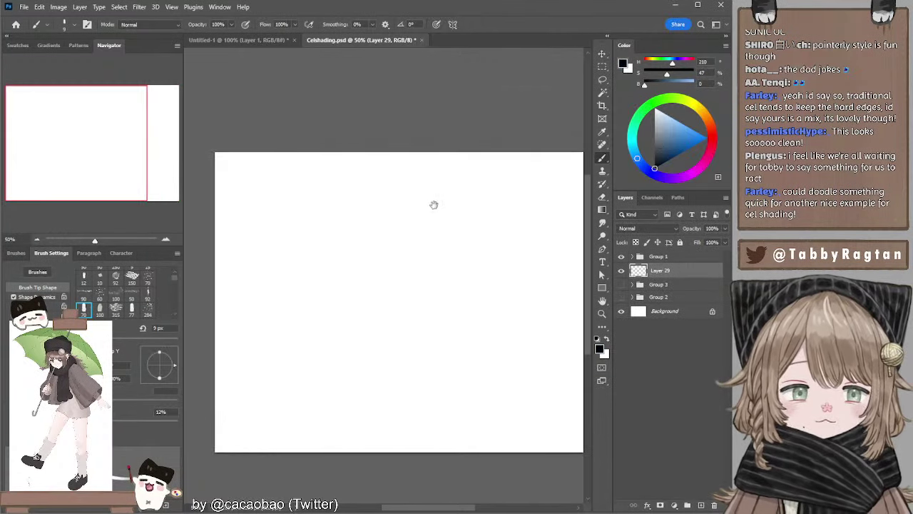
mouse_move(334, 197)
mouse_down()
mouse_move(311, 225)
mouse_move(321, 201)
mouse_up()
key(ctrl+z)
key(ctrl+z)
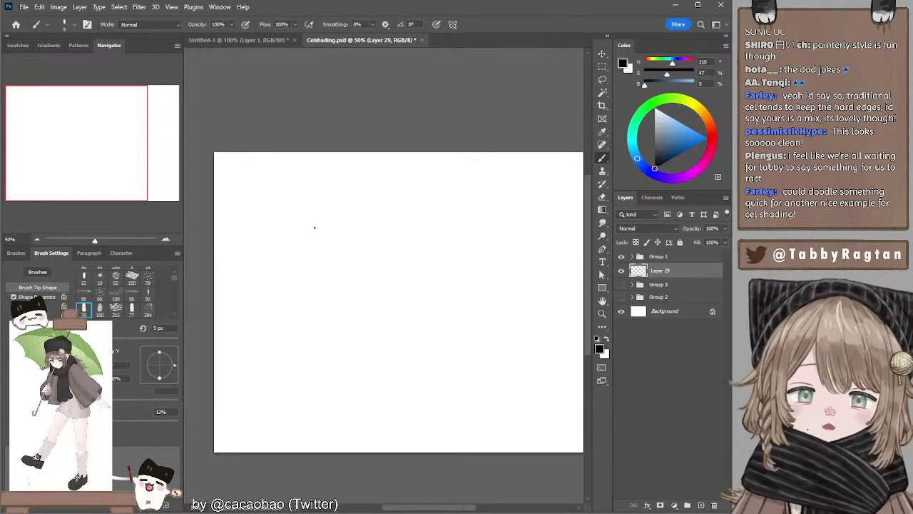
mouse_move(339, 210)
mouse_down()
mouse_move(315, 226)
mouse_move(321, 250)
mouse_move(361, 213)
mouse_move(375, 220)
mouse_move(386, 207)
mouse_move(398, 242)
mouse_up()
key(ctrl+z)
key(ctrl+z)
key(ctrl+z)
key(ctrl+z)
key(ctrl+z)
key(ctrl+z)
key(ctrl+z)
key(ctrl+z)
key(ctrl+z)
Draw the outline's right side, curving down from the arc and flaring outward towards the base.
drag(381, 209, 408, 299)
key(ctrl+z)
key(ctrl+z)
key(ctrl+z)
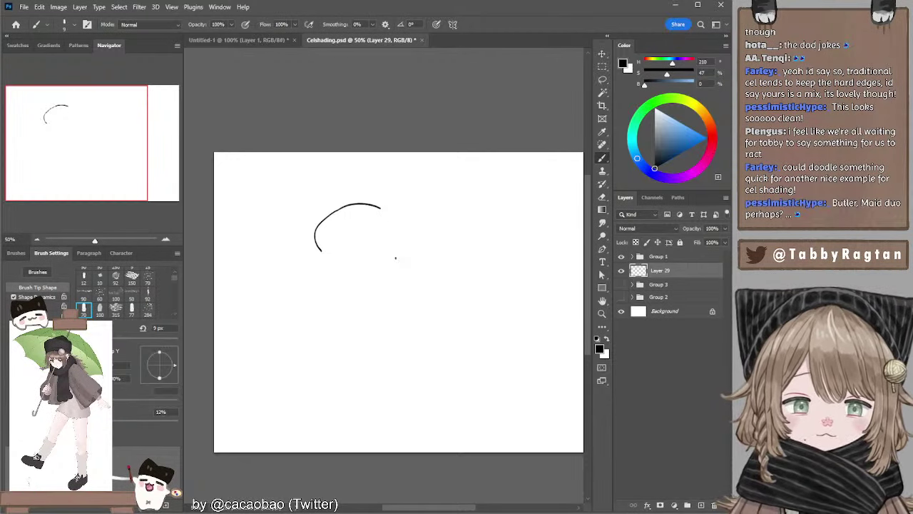
drag(381, 209, 399, 254)
key(ctrl+z)
mouse_move(380, 208)
mouse_down()
mouse_move(406, 272)
mouse_move(409, 307)
mouse_up()
key(ctrl+z)
key(ctrl+z)
drag(399, 254, 408, 308)
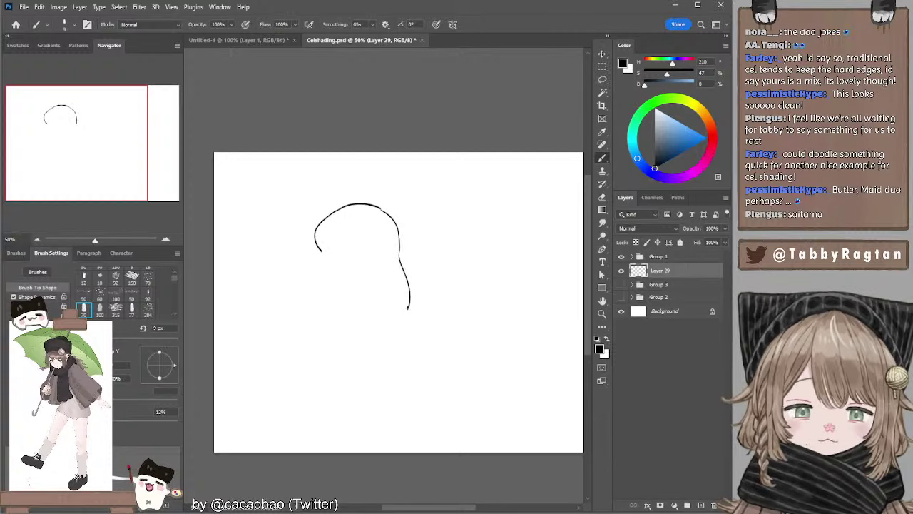
Draw the outline's flared left side to mirror the right one.
drag(321, 251, 314, 298)
key(ctrl+z)
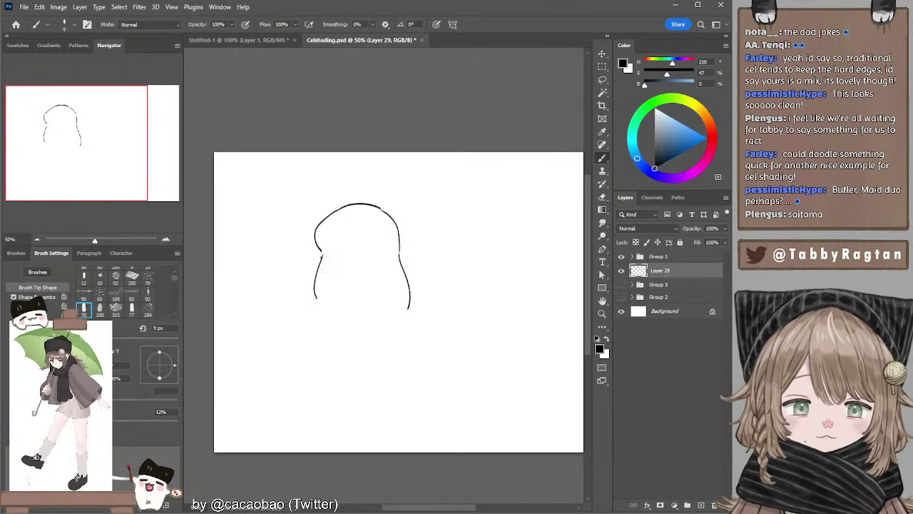
key(ctrl+z)
drag(321, 251, 312, 307)
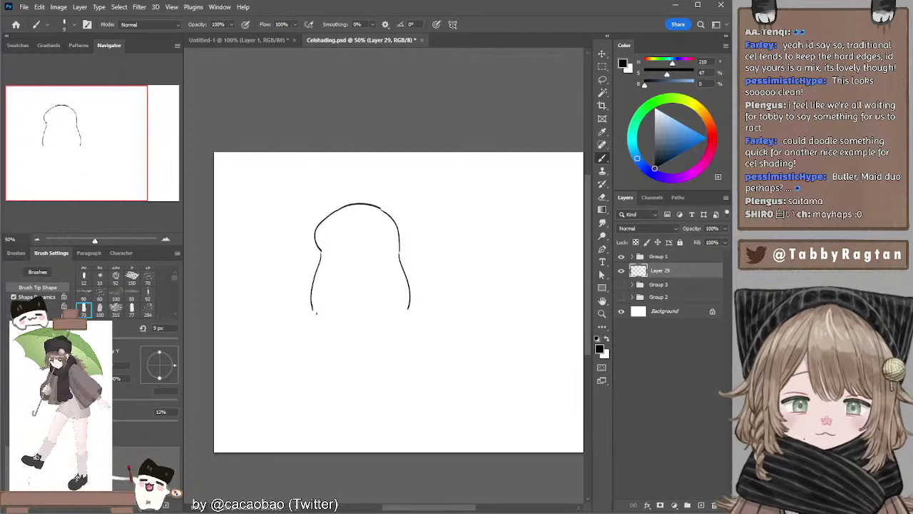
Show Group 3 and move the outline to the right of the maid, over the handwritten notes.
click(622, 284)
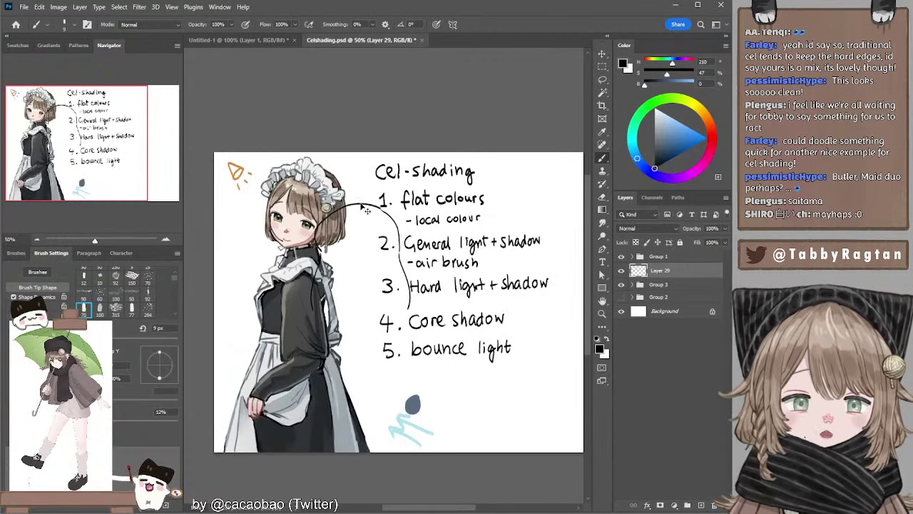
mouse_move(372, 206)
ctrl+mouse_down()
mouse_move(506, 224)
mouse_move(473, 203)
ctrl+mouse_up()
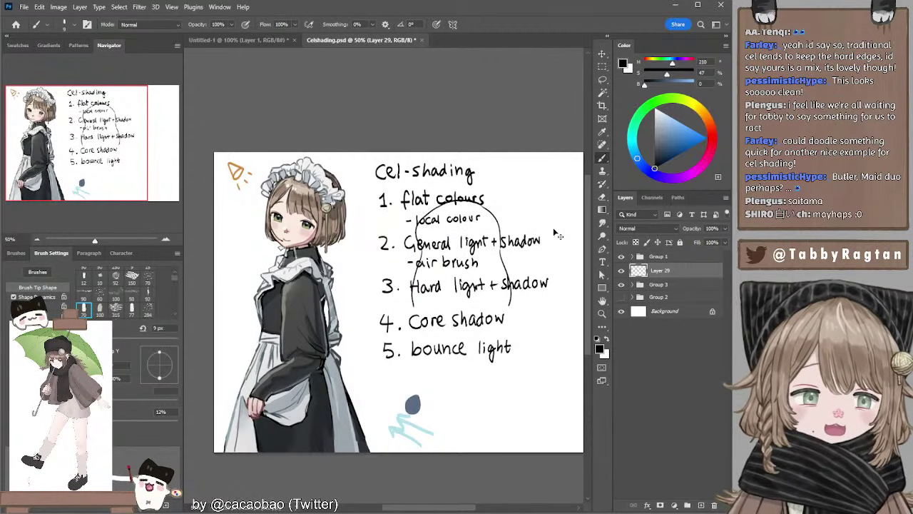
Cover the cel-shading notes with a white rectangle on a new layer above Group 3, clear of the maid's skirt.
click(681, 284)
click(700, 505)
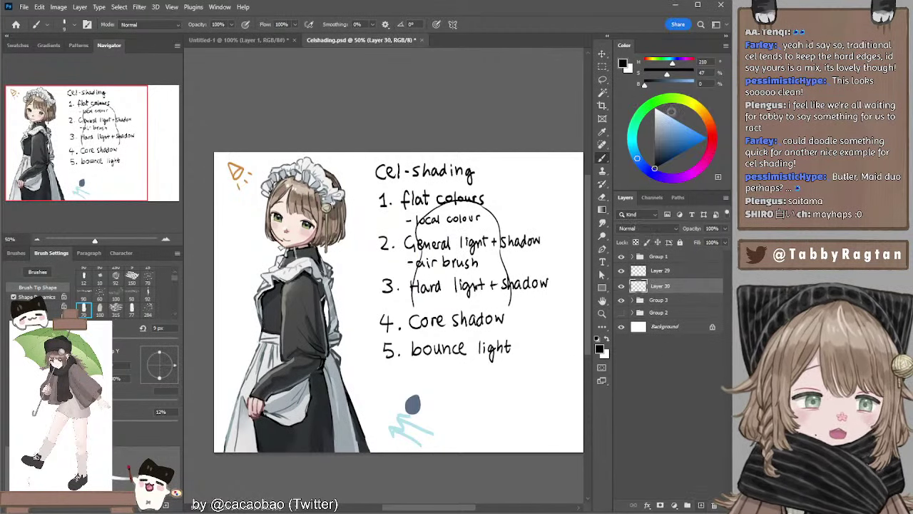
key(x)
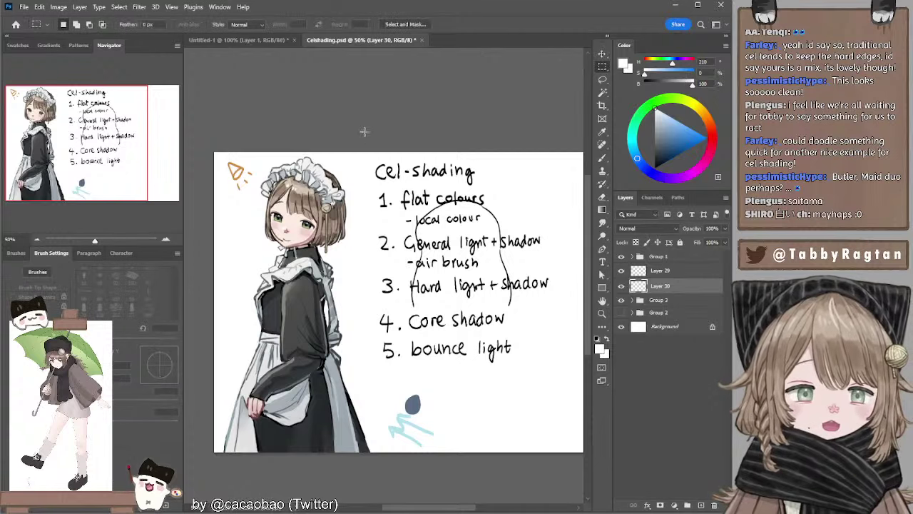
drag(365, 132, 574, 475)
key(b)
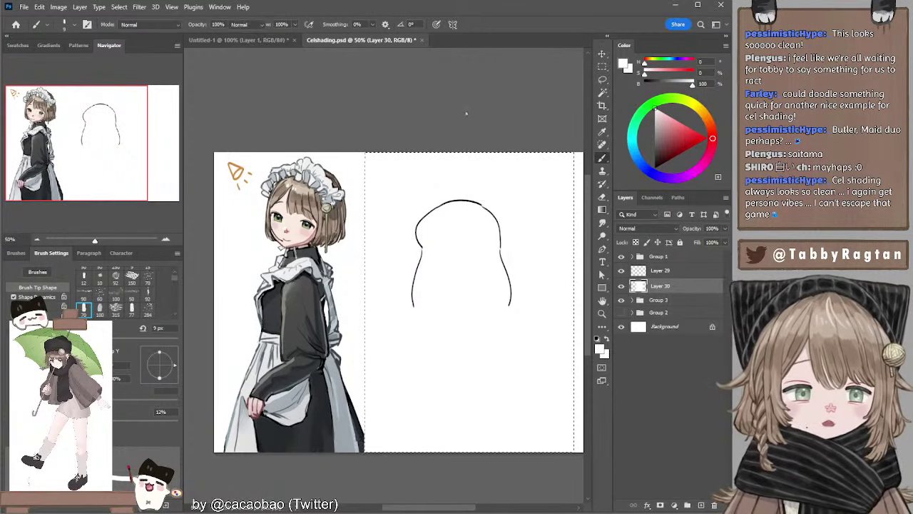
key(m)
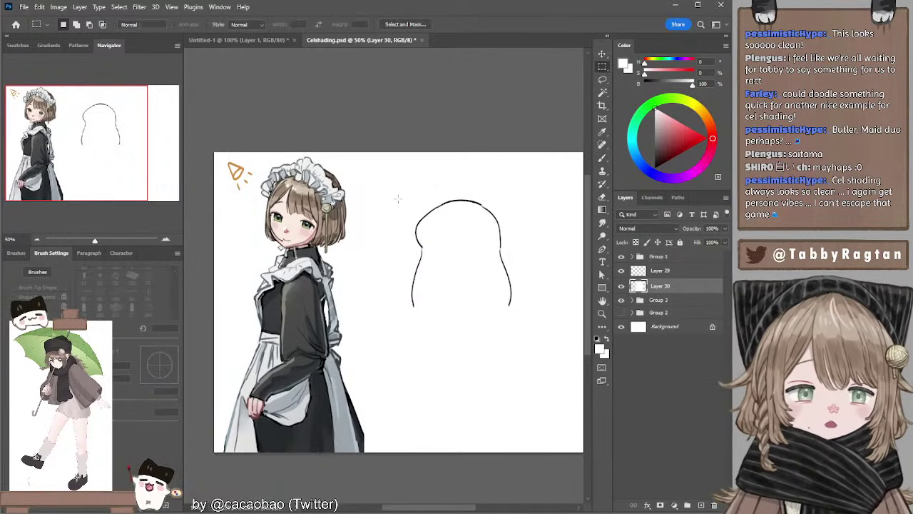
mouse_move(391, 184)
mouse_down()
mouse_move(413, 177)
mouse_move(395, 177)
mouse_up()
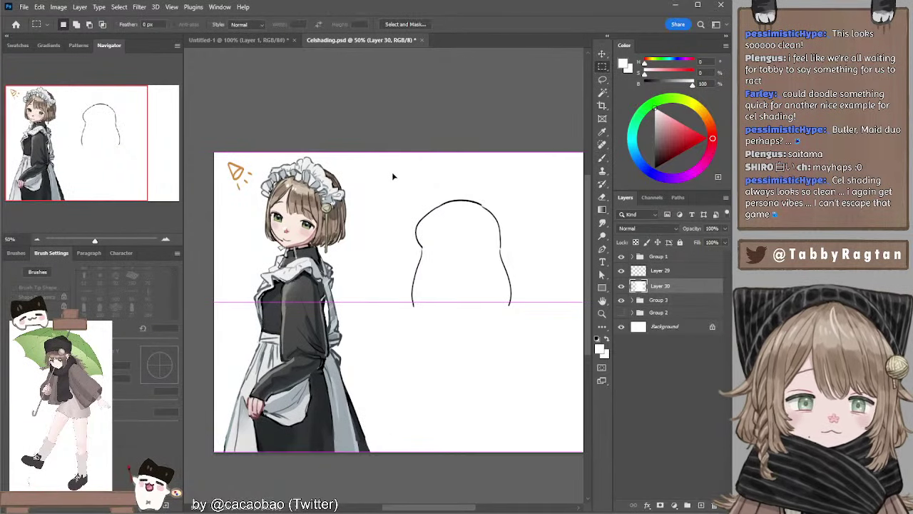
Lock the white cover layer, and return to Layer 29 with the Brush set to black.
ctrl+click(455, 206)
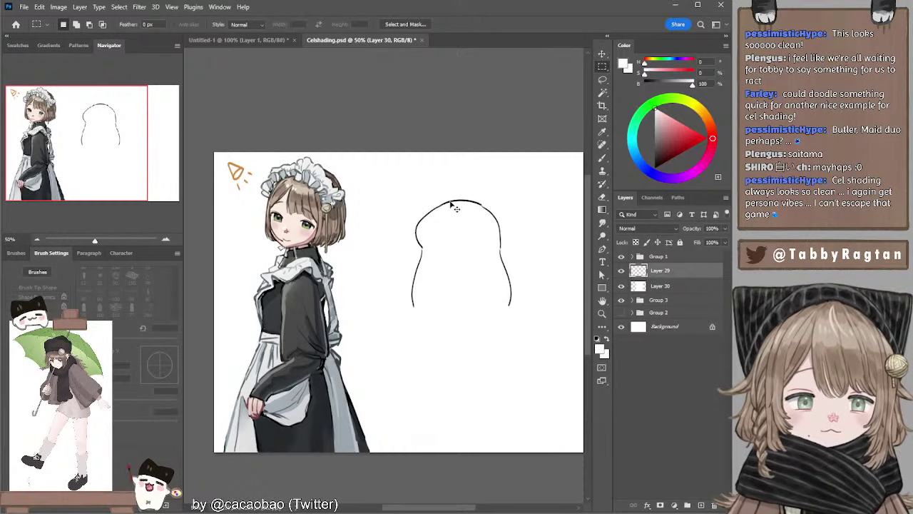
click(651, 284)
click(679, 242)
click(660, 273)
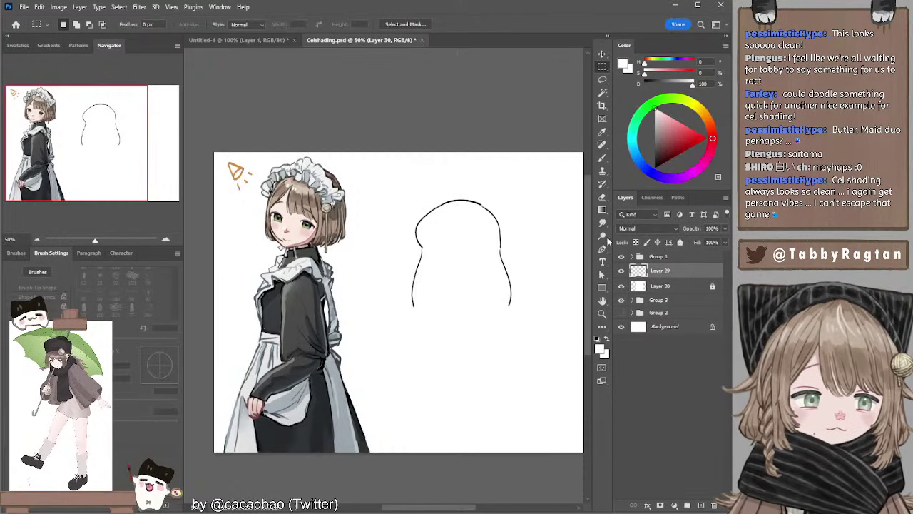
key(b)
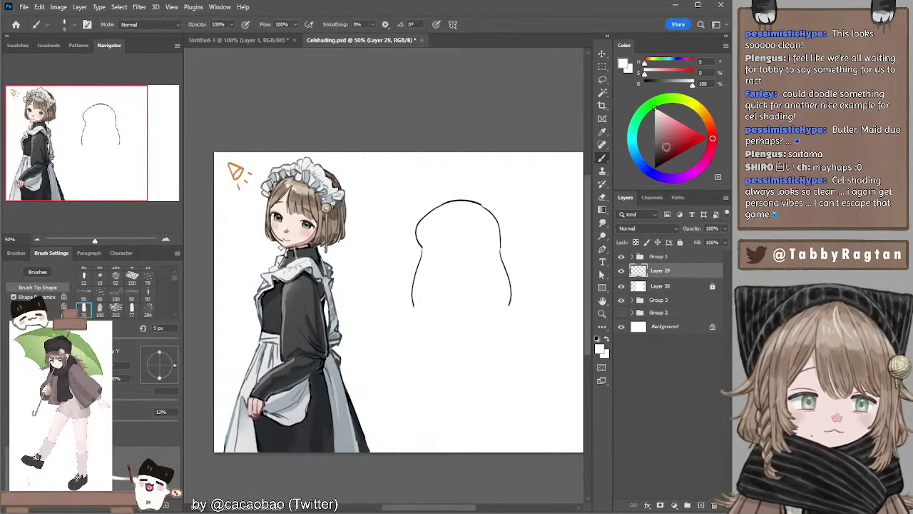
key(d)
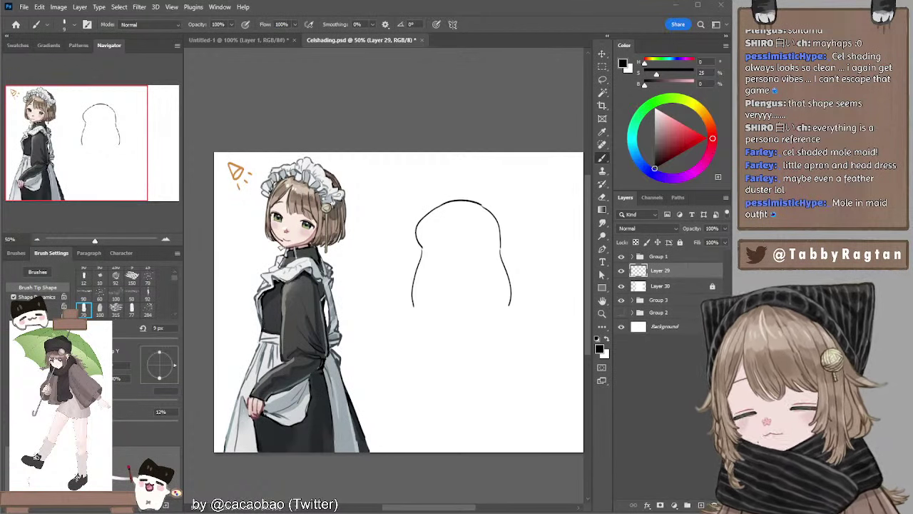
Scale the outline on Layer 29 down proportionally to 45.27%.
drag(458, 182, 394, 143)
drag(456, 197, 402, 176)
click(602, 54)
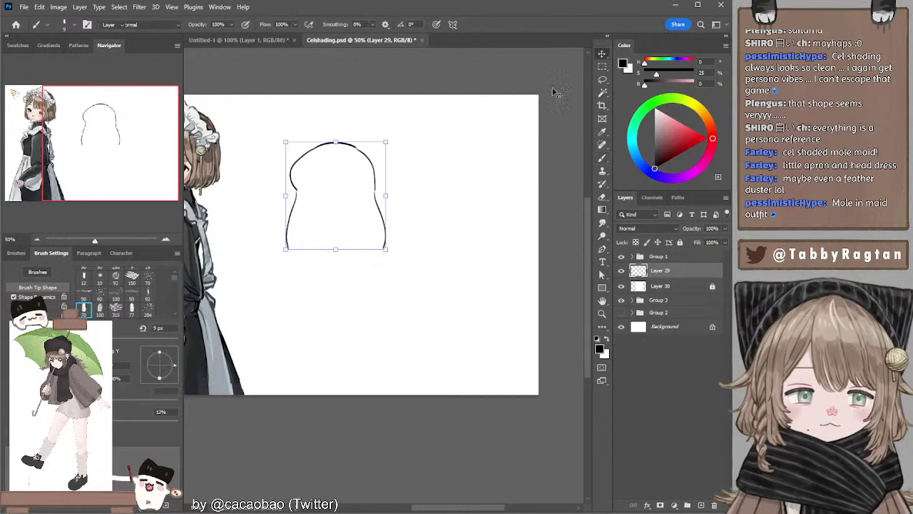
key(Escape)
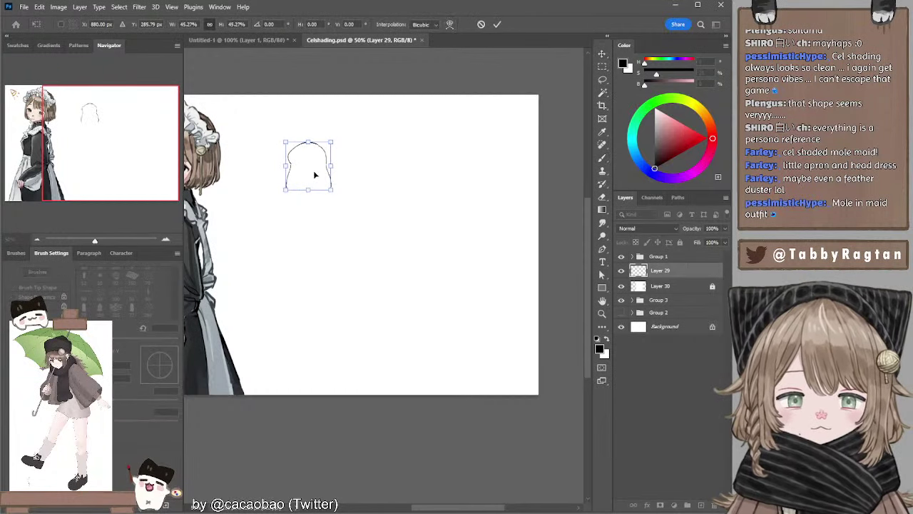
Draw the domed top and both sides of a bald head below the small outline, with the brush at 10 px.
key(b)
drag(320, 259, 357, 247)
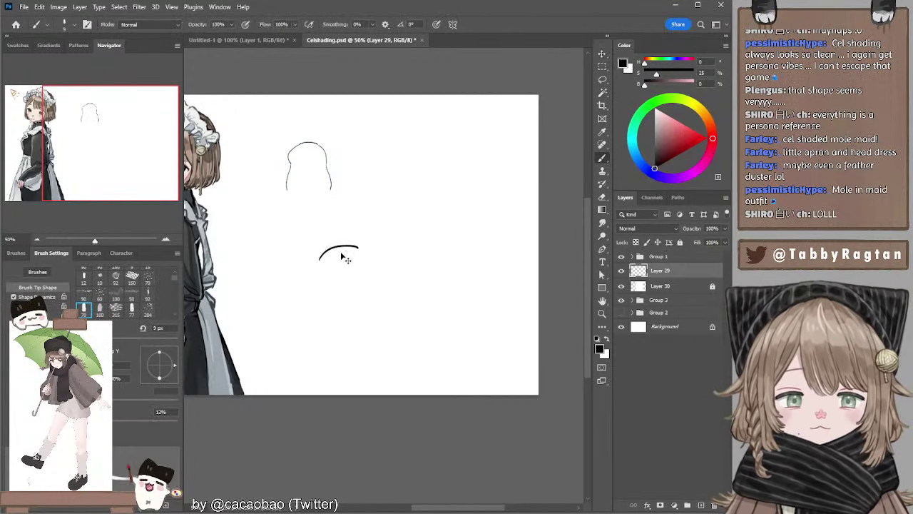
key(ctrl+z)
mouse_move(303, 260)
mouse_down()
mouse_move(338, 246)
mouse_move(311, 320)
mouse_move(307, 261)
mouse_move(308, 325)
mouse_up()
key(ctrl+z)
key(ctrl+z)
key(ctrl+z)
key(ctrl+z)
key(bracketright)
drag(309, 261, 305, 324)
mouse_move(353, 249)
mouse_down()
mouse_move(370, 316)
mouse_move(367, 310)
mouse_up()
key(ctrl+z)
key(ctrl+z)
key(ctrl+z)
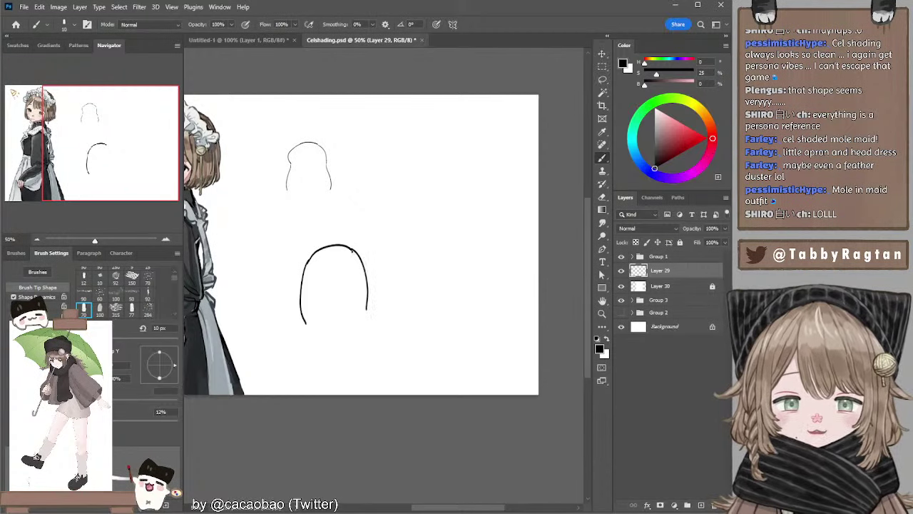
Complete the bald head's right side and draw its rounded jaw and chin.
mouse_move(352, 249)
mouse_down()
mouse_move(369, 313)
mouse_move(353, 329)
mouse_move(305, 325)
mouse_move(338, 339)
mouse_up()
key(ctrl+z)
key(ctrl+z)
key(ctrl+z)
key(ctrl+z)
key(ctrl+z)
key(ctrl+z)
key(ctrl+z)
key(ctrl+z)
key(ctrl+z)
key(ctrl+z)
Draw a small rounded ear on each side of the bald head.
mouse_move(299, 290)
mouse_down()
mouse_move(303, 315)
mouse_move(337, 334)
mouse_move(355, 329)
mouse_move(300, 305)
mouse_move(303, 313)
mouse_up()
key(ctrl+z)
key(ctrl+z)
key(ctrl+z)
key(ctrl+z)
key(ctrl+z)
key(ctrl+z)
key(ctrl+z)
key(ctrl+z)
drag(370, 285, 370, 314)
key(ctrl+z)
key(ctrl+z)
Draw flat eyebrows and half-lidded eyes on the bald head.
mouse_move(342, 274)
mouse_down()
mouse_move(361, 274)
mouse_move(352, 298)
mouse_move(324, 281)
mouse_move(319, 298)
mouse_move(308, 291)
mouse_up()
key(ctrl+z)
key(ctrl+z)
key(ctrl+z)
key(ctrl+z)
key(ctrl+z)
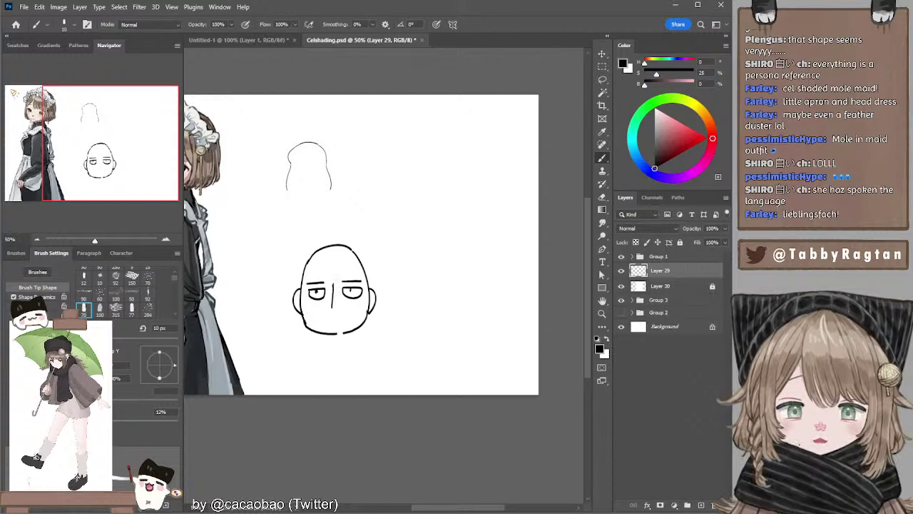
Redraw the nose with a small hook at its tip, and try a mouth beneath it.
key(ctrl+z)
drag(332, 286, 339, 323)
key(ctrl+z)
key(ctrl+z)
key(ctrl+z)
key(ctrl+z)
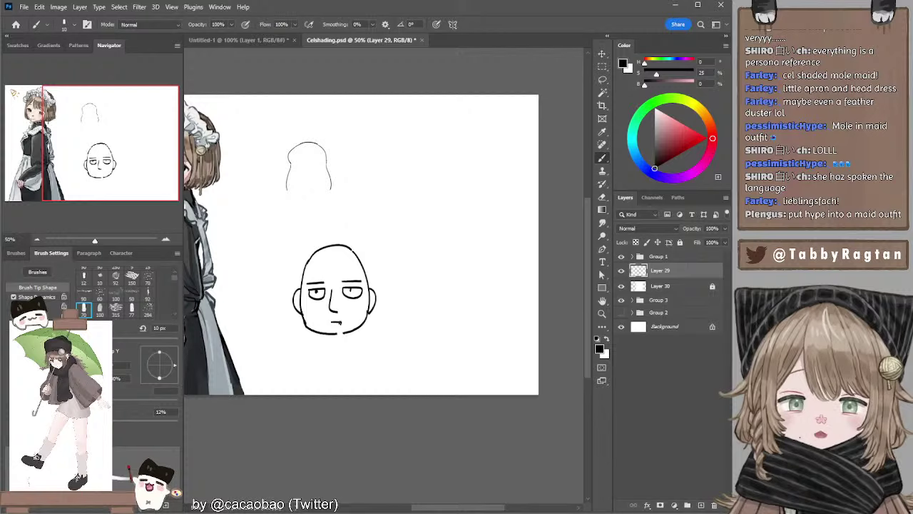
key(ctrl+z)
Select both eyebrows with the Lasso and move them higher on the forehead.
key(l)
mouse_move(310, 289)
mouse_down()
mouse_move(321, 273)
mouse_move(371, 289)
mouse_up()
key(ctrl+d)
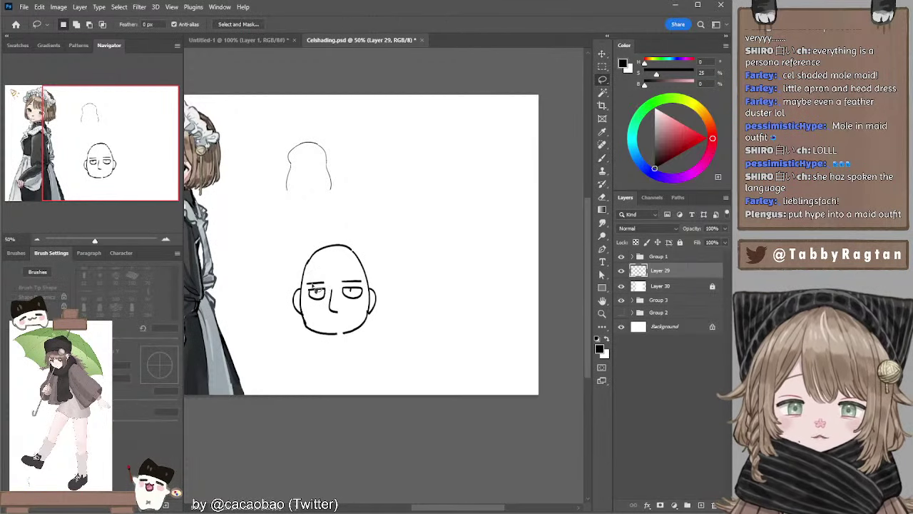
mouse_move(315, 290)
mouse_down()
mouse_move(308, 286)
mouse_move(362, 276)
mouse_move(368, 291)
mouse_move(354, 274)
mouse_up()
key(ctrl+d)
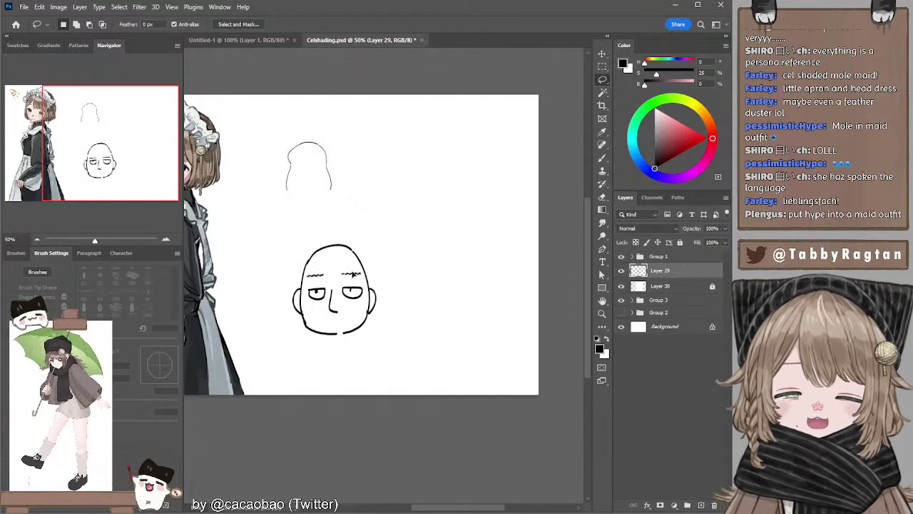
Draw a short flat mouth on the bald head and erase the nose.
key(b)
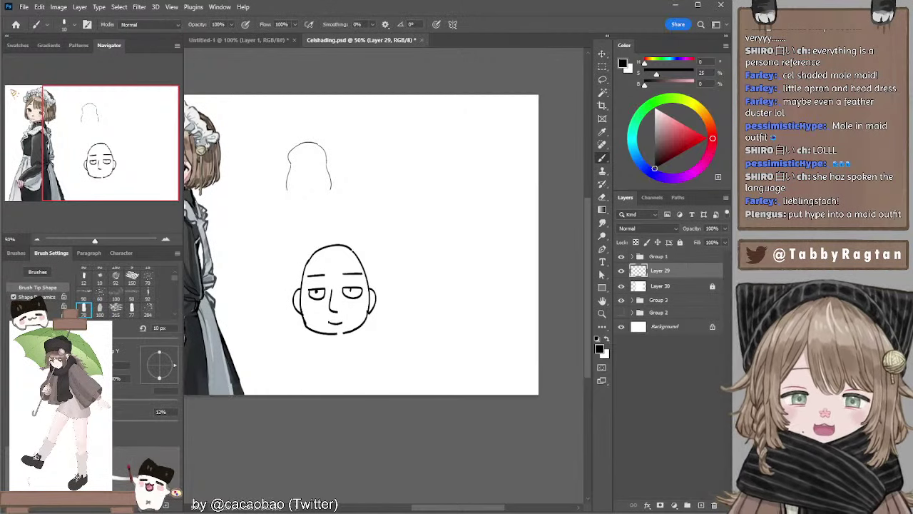
key(ctrl+z)
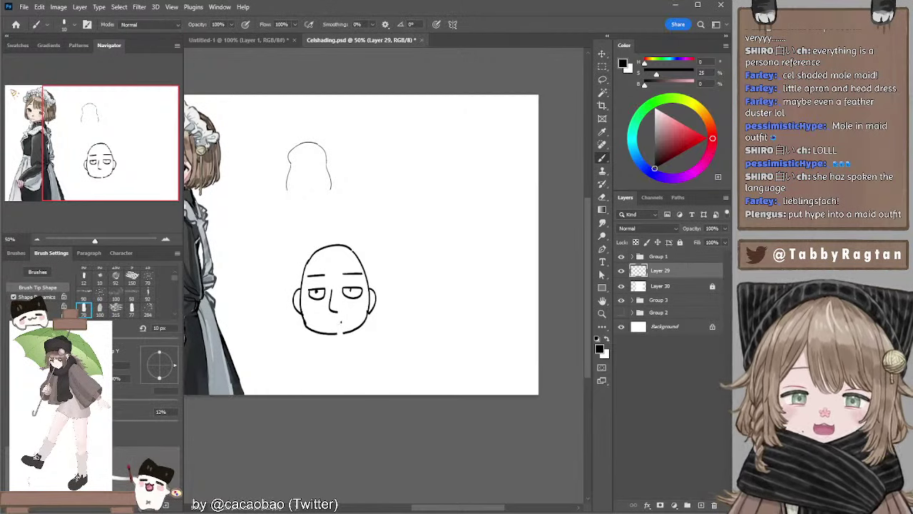
key(e)
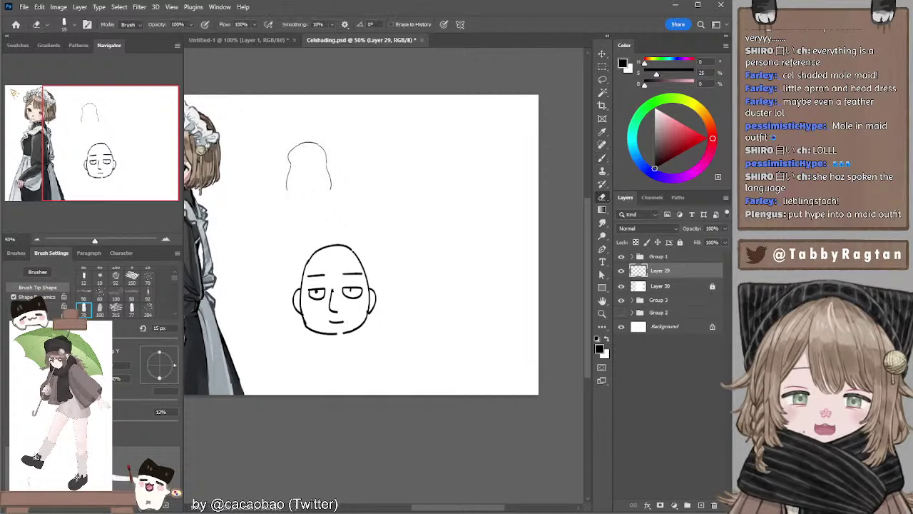
drag(331, 310, 333, 288)
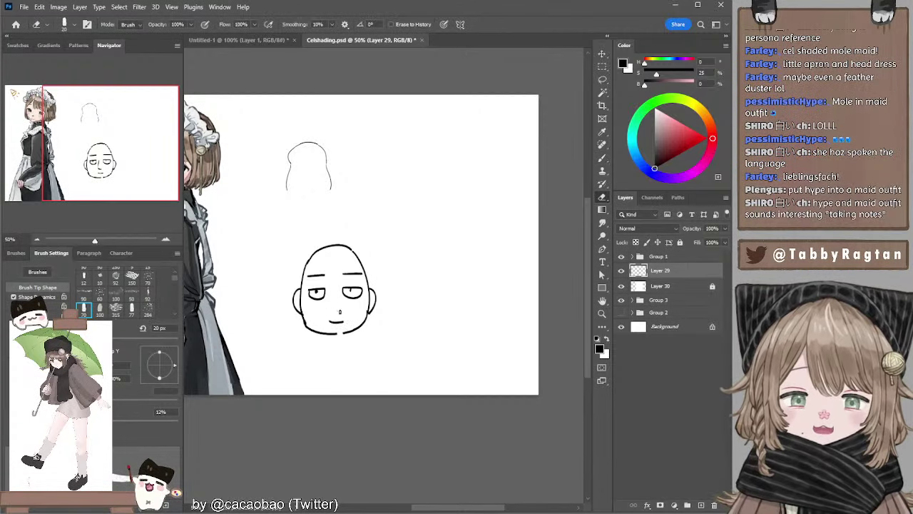
Try a new nose line between the eyes with the Brush.
key(b)
drag(329, 291, 332, 314)
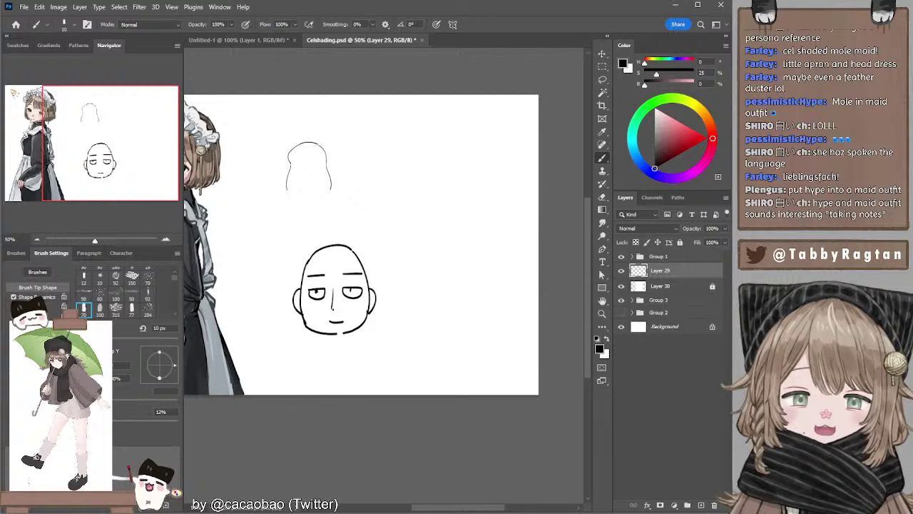
key(ctrl+z)
key(ctrl+z)
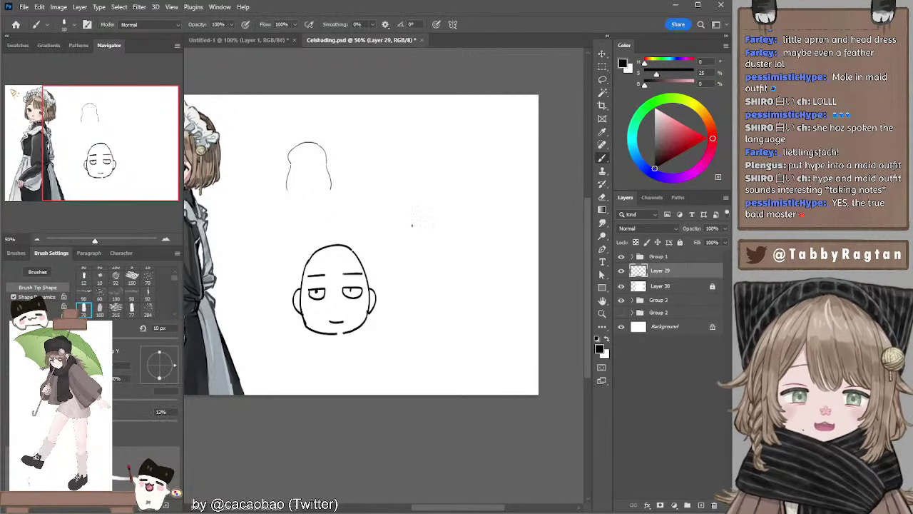
Draw the curved top and left side of a second, larger head to the right of the bald one.
drag(409, 228, 467, 226)
key(ctrl+z)
mouse_move(409, 224)
mouse_down()
mouse_move(403, 272)
mouse_move(448, 214)
mouse_move(466, 217)
mouse_move(410, 275)
mouse_up()
key(ctrl+z)
key(ctrl+z)
key(ctrl+z)
key(ctrl+z)
key(ctrl+z)
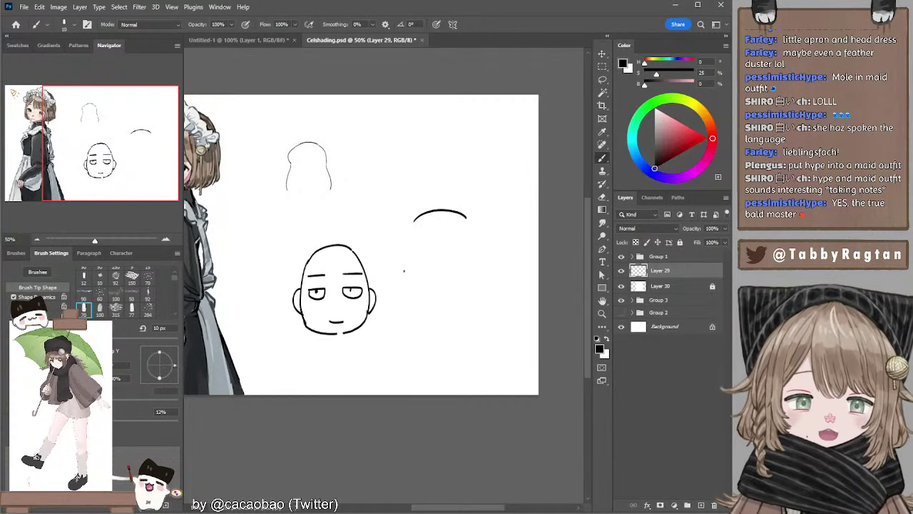
drag(408, 219, 404, 284)
key(ctrl+z)
Draw the second head's right side and rounded bottom to form an upright oval.
drag(466, 218, 478, 280)
key(ctrl+z)
key(ctrl+z)
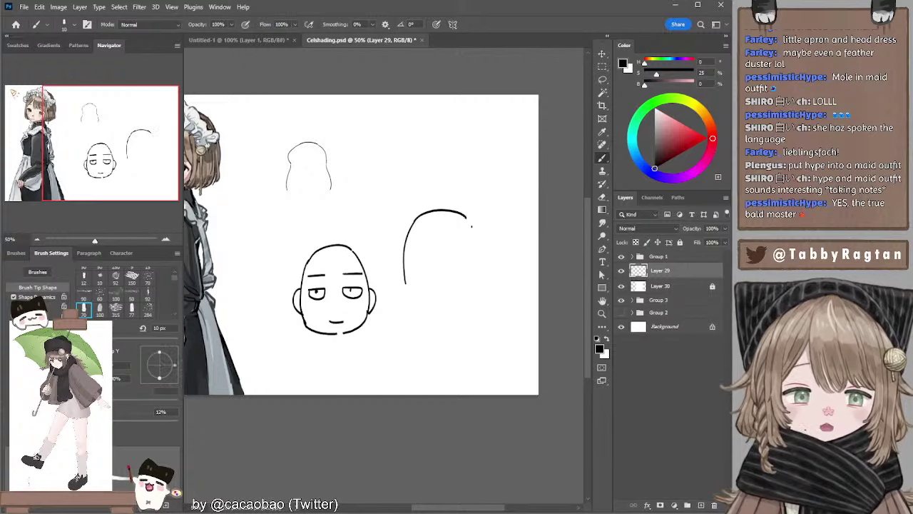
mouse_move(467, 216)
mouse_down()
mouse_move(478, 280)
mouse_move(462, 304)
mouse_up()
key(ctrl+z)
mouse_move(405, 280)
mouse_down()
mouse_move(419, 297)
mouse_move(462, 304)
mouse_move(431, 306)
mouse_move(458, 305)
mouse_up()
key(ctrl+z)
key(ctrl+z)
key(ctrl+z)
key(ctrl+z)
key(ctrl+z)
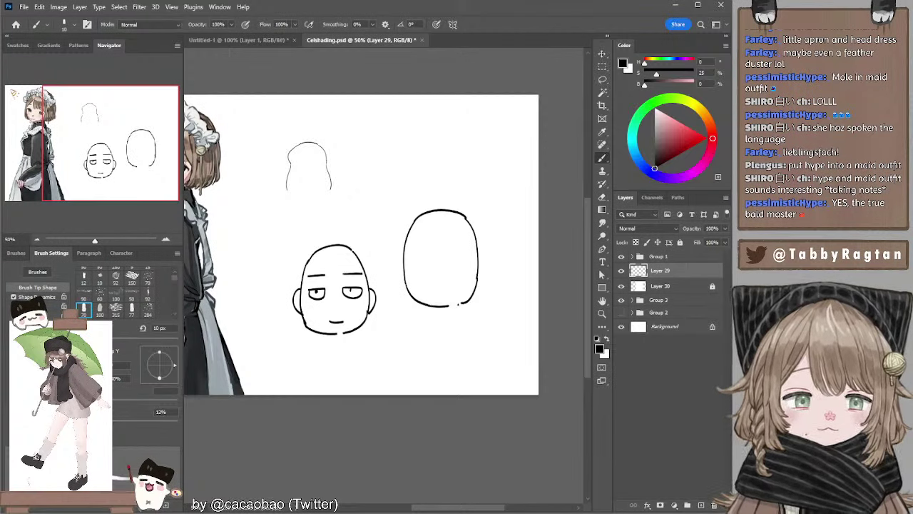
Draw a narrow curved ear on each side of the second head.
drag(478, 250, 479, 283)
key(ctrl+z)
key(ctrl+z)
drag(404, 250, 404, 282)
key(ctrl+z)
key(ctrl+z)
drag(404, 251, 403, 282)
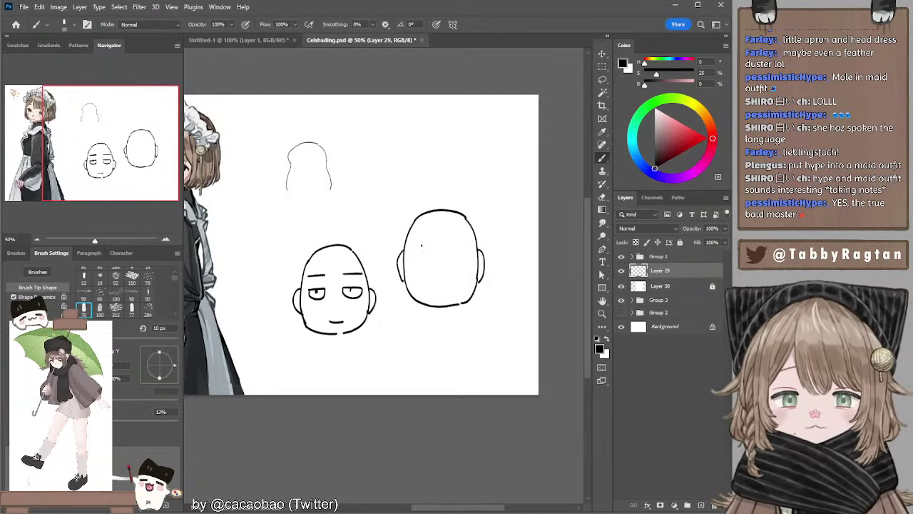
key(ctrl+z)
drag(403, 249, 401, 282)
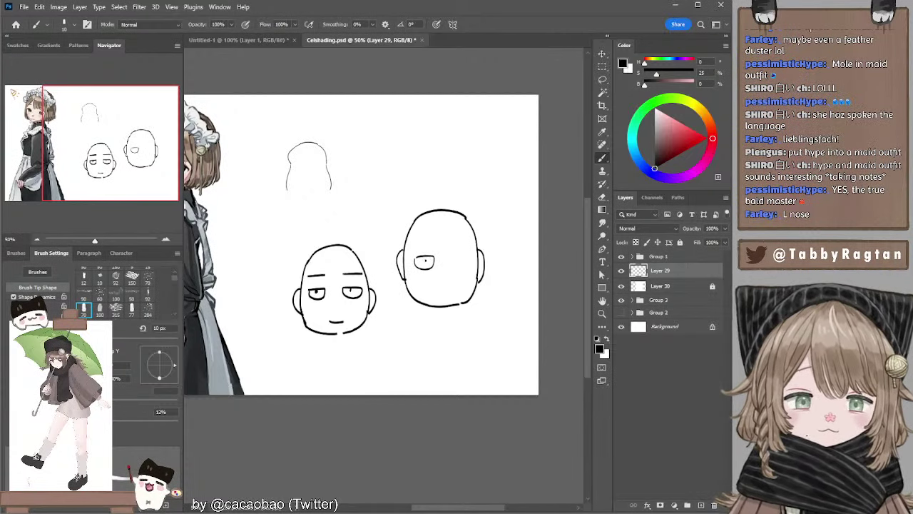
Draw small rounded rectangular eyes with dot pupils and thin curved eyebrows on the second head.
mouse_move(453, 257)
mouse_down()
mouse_move(467, 266)
mouse_move(470, 257)
mouse_up()
key(ctrl+z)
click(461, 262)
key(ctrl+z)
key(ctrl+z)
key(ctrl+z)
key(ctrl+z)
key(ctrl+z)
key(ctrl+z)
drag(453, 259, 466, 266)
key(ctrl+z)
key(ctrl+z)
key(ctrl+z)
key(ctrl+z)
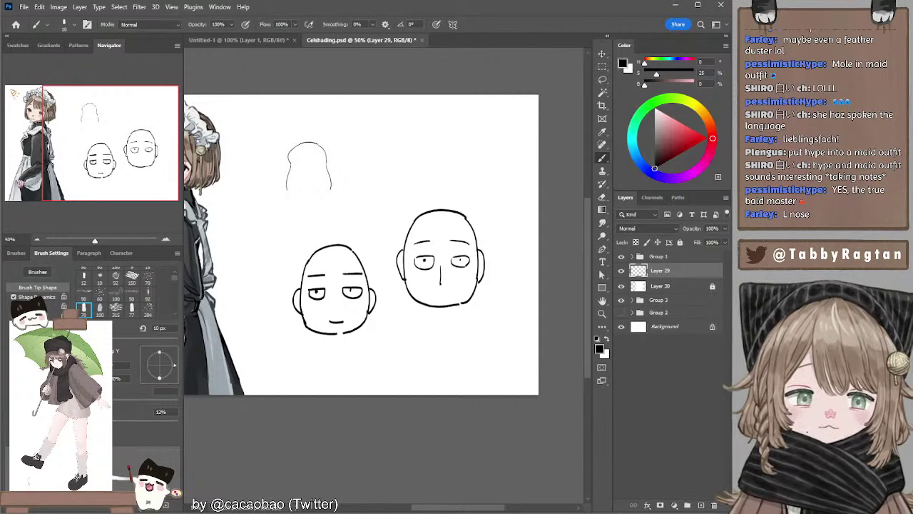
Redraw the second head's nose as a short slanted line with a dot below, and add an open smiling mouth.
key(ctrl+z)
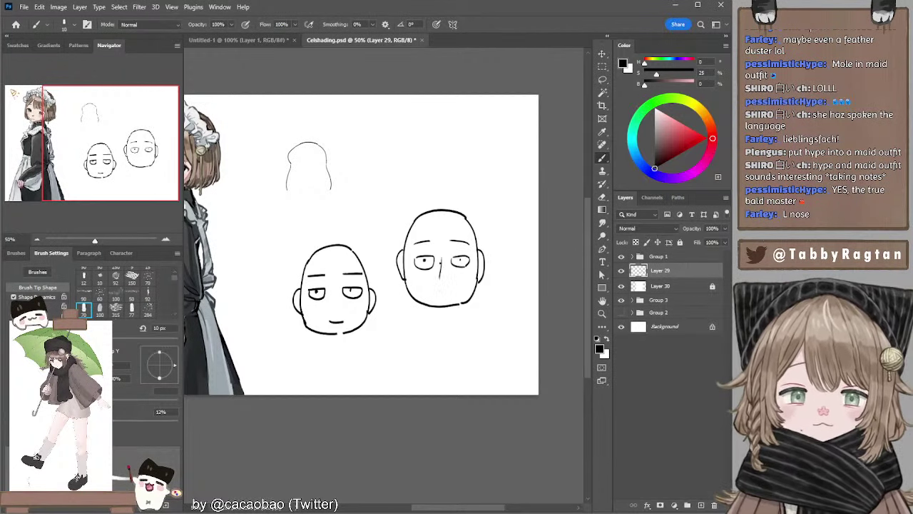
key(ctrl+z)
key(ctrl+z)
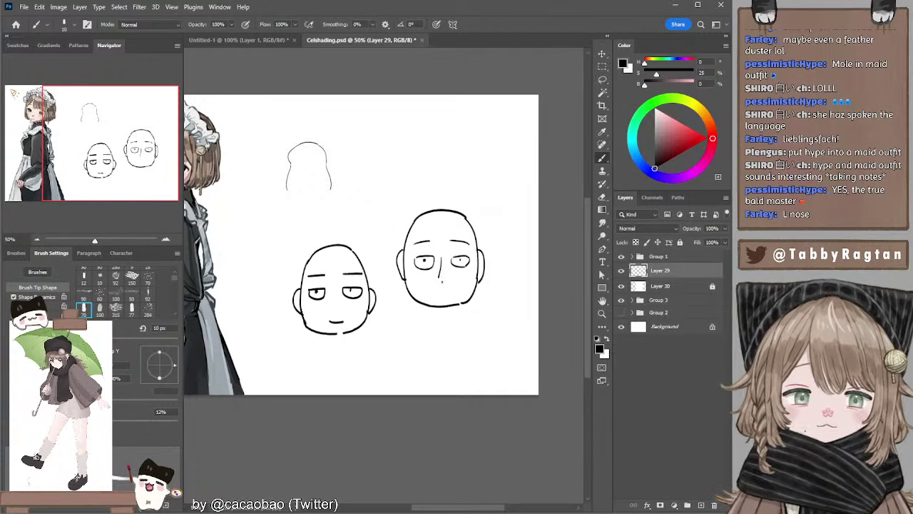
mouse_move(437, 289)
mouse_down()
mouse_move(447, 296)
mouse_move(451, 289)
mouse_up()
key(ctrl+z)
key(ctrl+z)
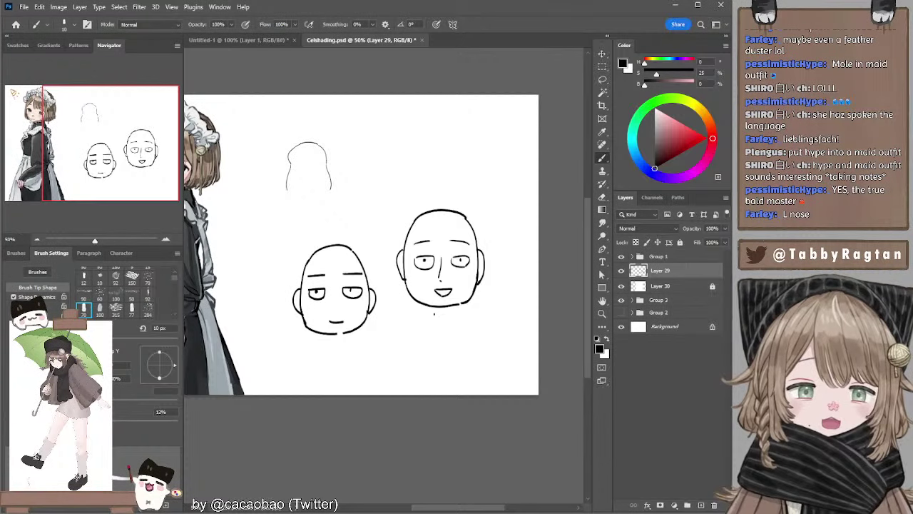
Draw a short squared-off neck under the second head.
mouse_move(452, 307)
mouse_down()
mouse_move(441, 328)
mouse_move(451, 318)
mouse_up()
key(ctrl+z)
key(ctrl+z)
key(ctrl+z)
key(ctrl+z)
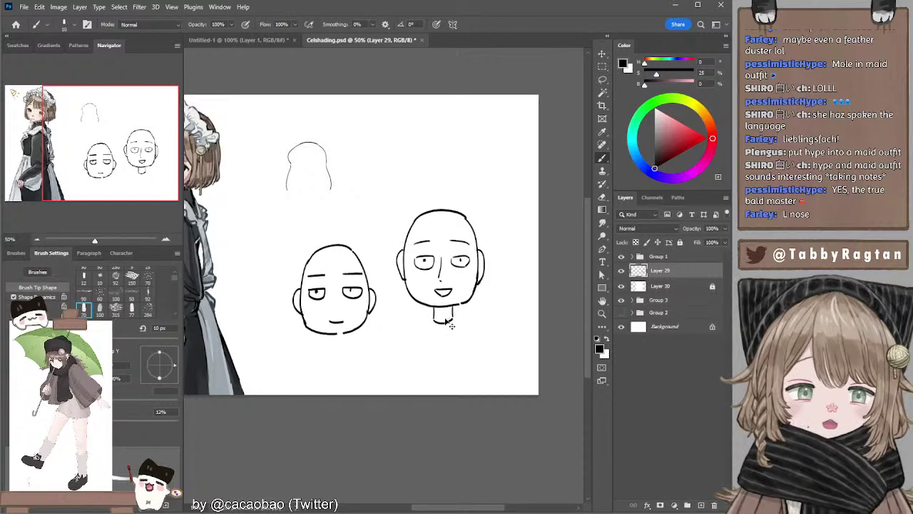
Add an empty layer between Layer 30 and the line-art layer, then make Layer 29 active again.
click(652, 287)
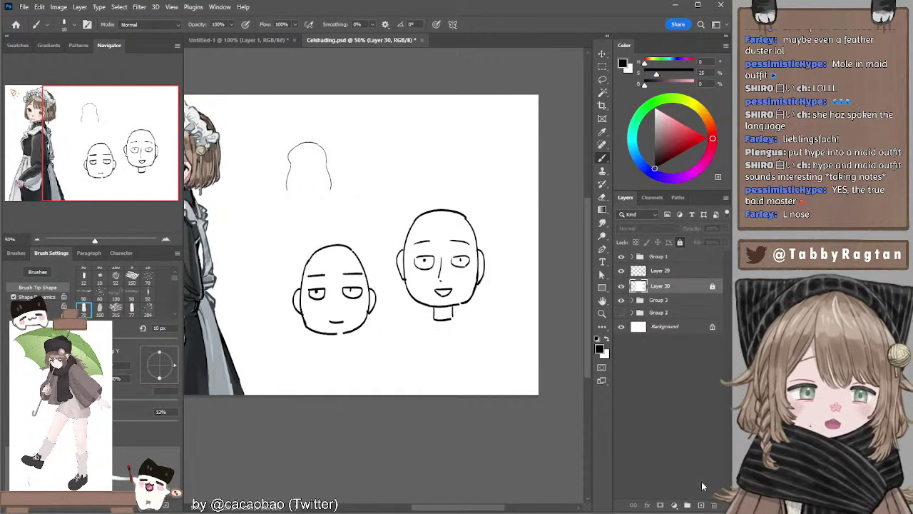
click(701, 505)
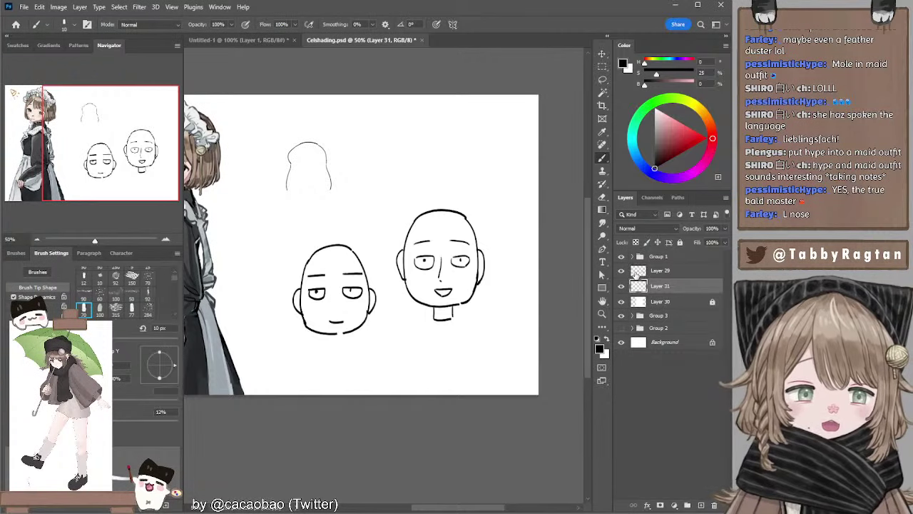
click(655, 275)
click(621, 271)
click(620, 271)
Lasso the smaller bald head and the unfinished outline above it, delete both, and clear the selection.
key(l)
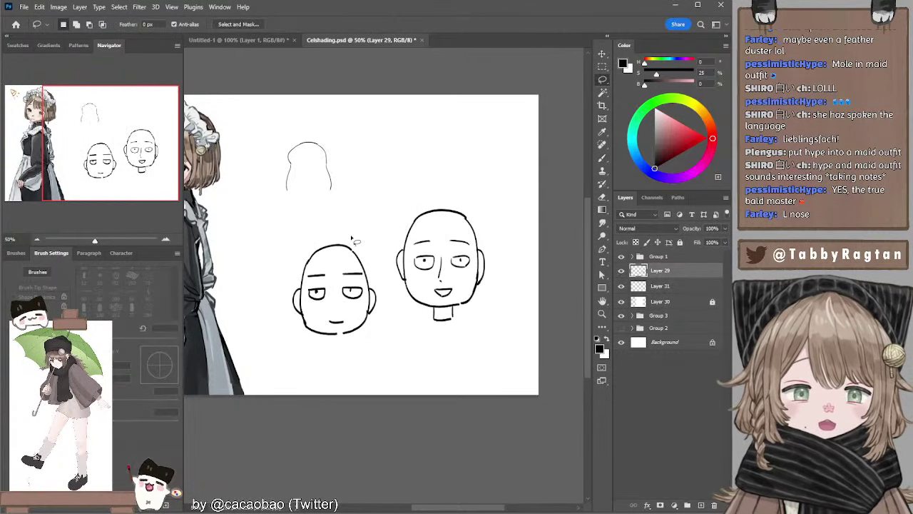
mouse_move(354, 227)
mouse_down()
mouse_move(378, 371)
mouse_move(275, 123)
mouse_move(369, 217)
mouse_up()
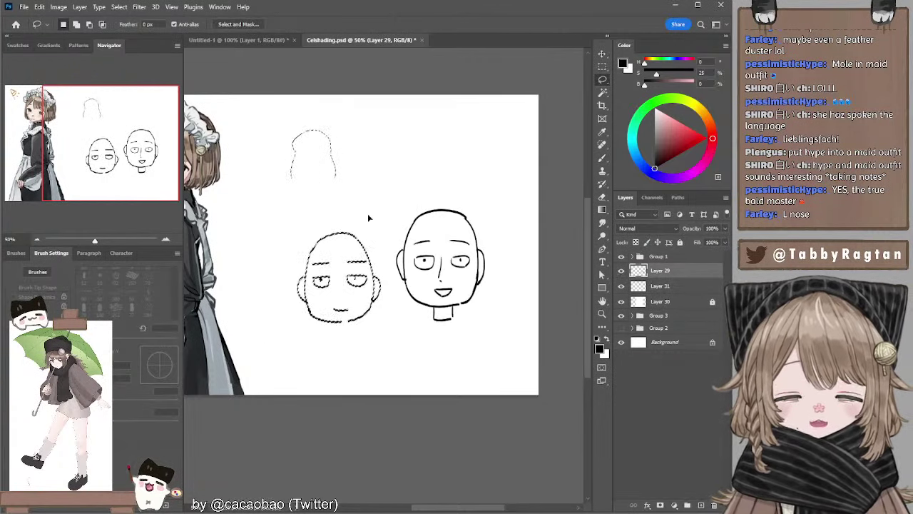
mouse_move(325, 114)
mouse_down()
mouse_move(342, 185)
mouse_move(288, 206)
mouse_move(271, 144)
mouse_move(375, 130)
mouse_move(392, 293)
mouse_move(295, 345)
mouse_move(272, 207)
mouse_up()
key(Delete)
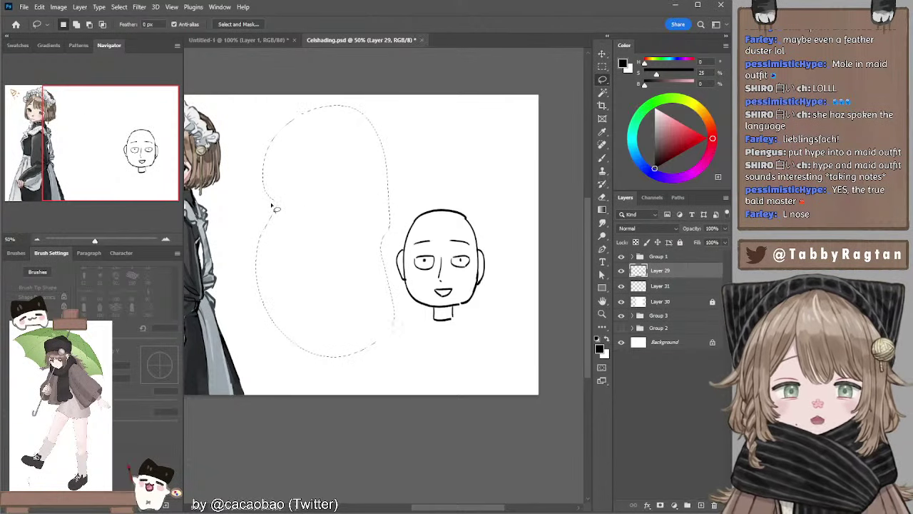
key(ctrl+d)
Lasso the remaining bald head, move it close beside the maid, and deselect it.
mouse_move(438, 179)
mouse_down()
mouse_move(499, 314)
mouse_move(471, 187)
mouse_up()
ctrl+drag(443, 262, 284, 240)
drag(356, 210, 463, 227)
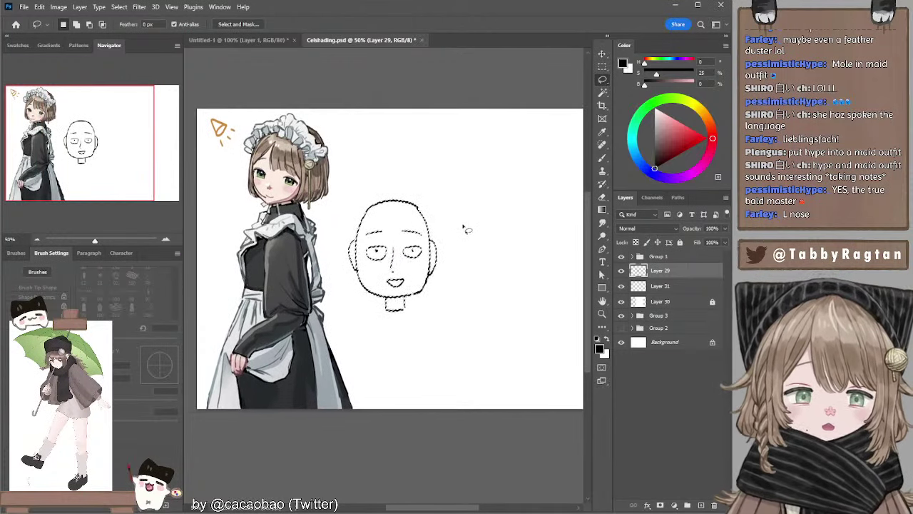
key(ctrl+d)
Paint the head, ears and neck on Layer 31 with a pale skin tone sampled from the maid's face.
click(657, 288)
click(620, 286)
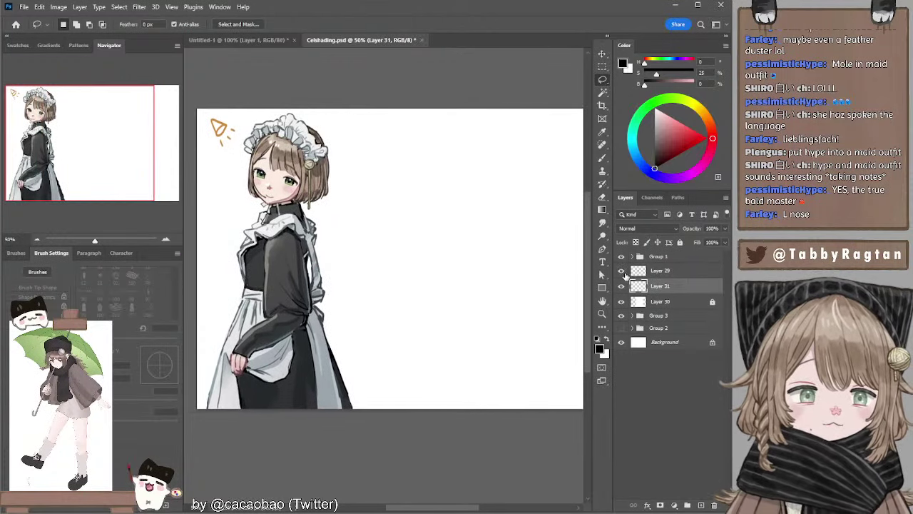
click(620, 286)
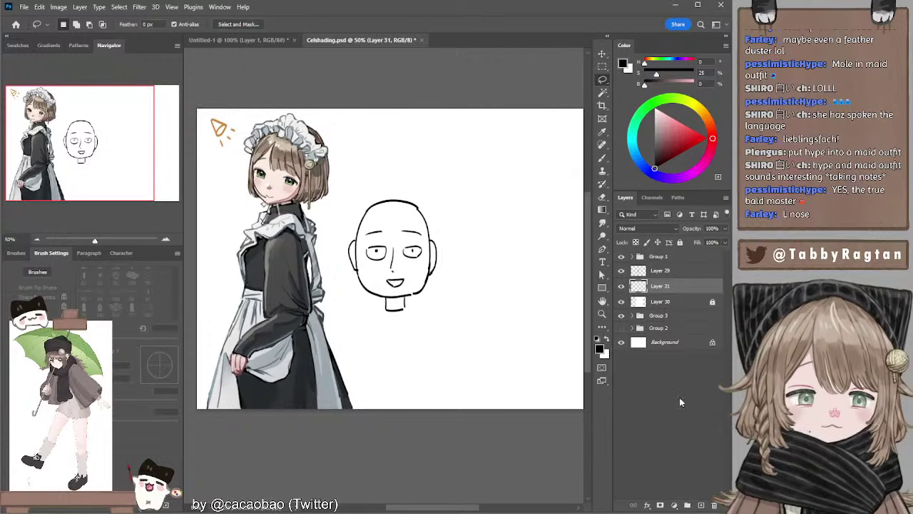
key(b)
alt+click(279, 182)
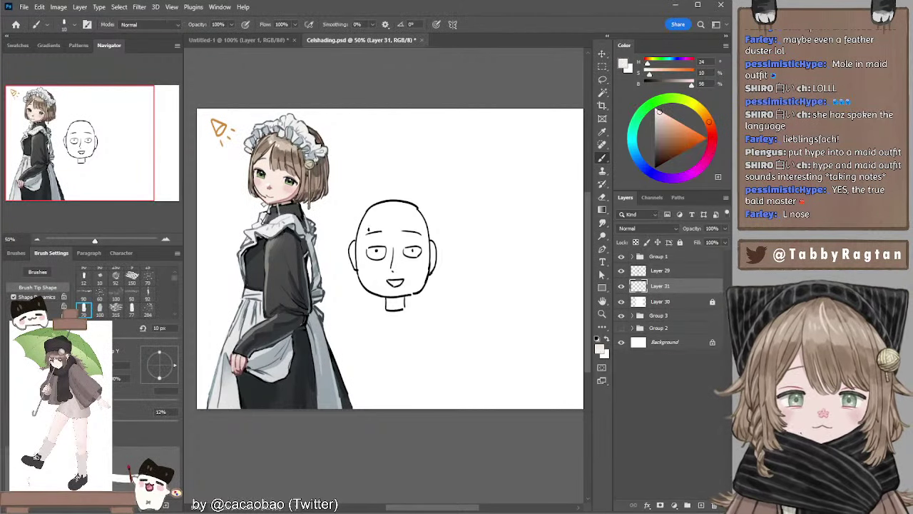
key(bracketright)
key(bracketright)
mouse_move(381, 223)
mouse_down()
mouse_move(417, 217)
mouse_move(423, 253)
mouse_move(408, 220)
mouse_move(432, 255)
mouse_move(417, 273)
mouse_move(392, 222)
mouse_move(409, 240)
mouse_move(372, 220)
mouse_move(364, 233)
mouse_move(374, 215)
mouse_move(353, 254)
mouse_move(369, 262)
mouse_move(369, 277)
mouse_move(408, 283)
mouse_move(390, 253)
mouse_move(396, 244)
mouse_move(400, 291)
mouse_up()
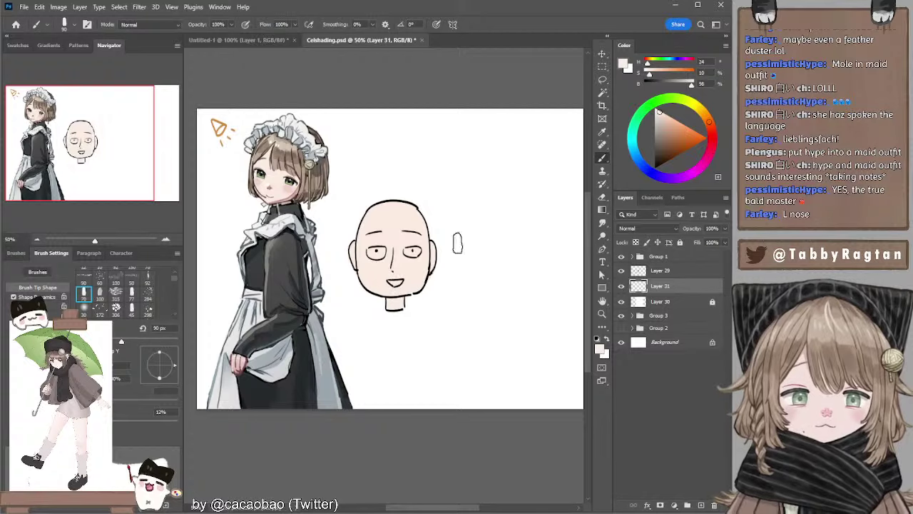
Add a new layer clipped to the skin-colour layer and make it active with a 70 px brush.
click(701, 505)
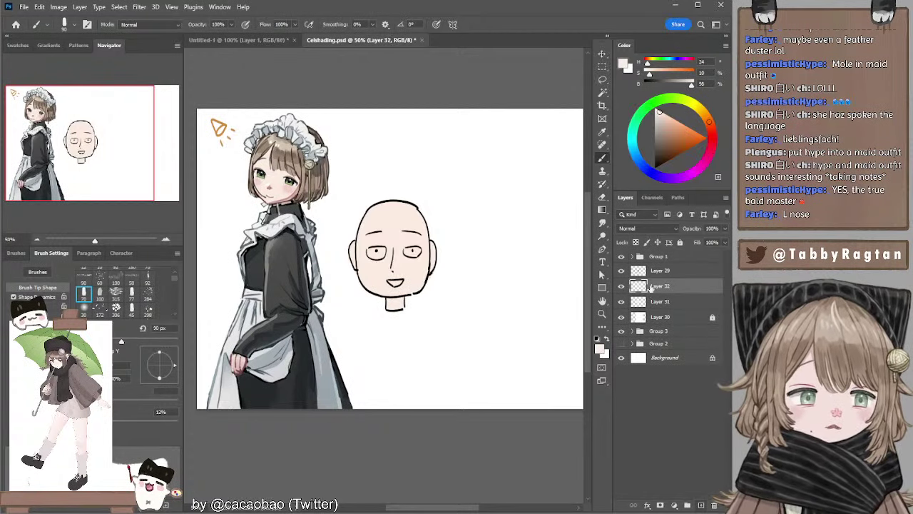
drag(415, 189, 418, 206)
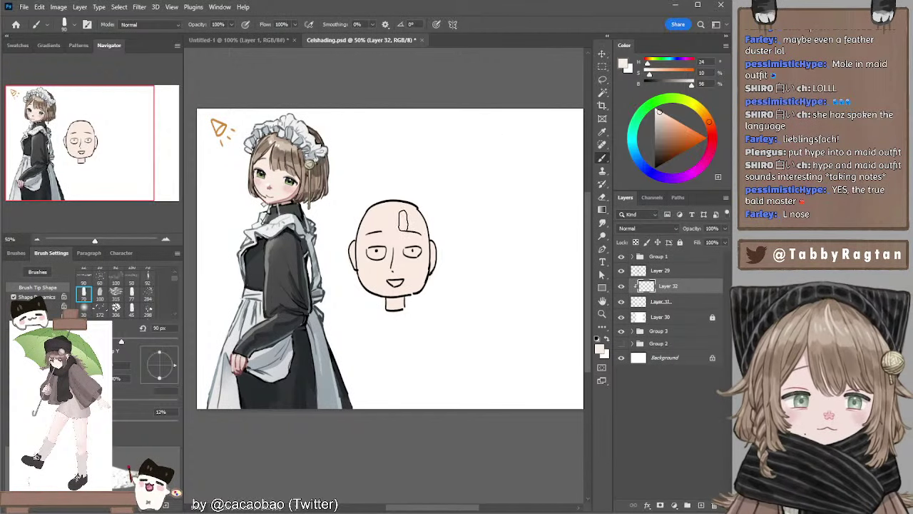
ctrl+click(400, 218)
alt+click(401, 217)
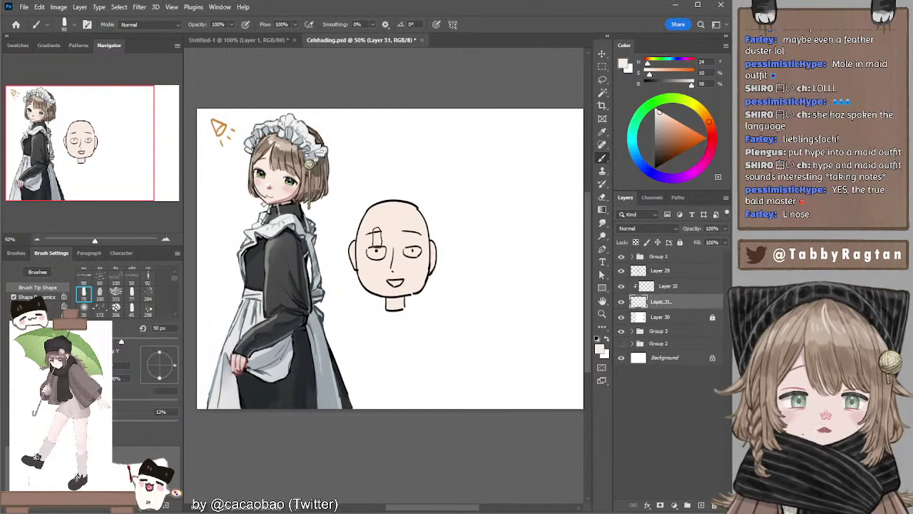
key([)
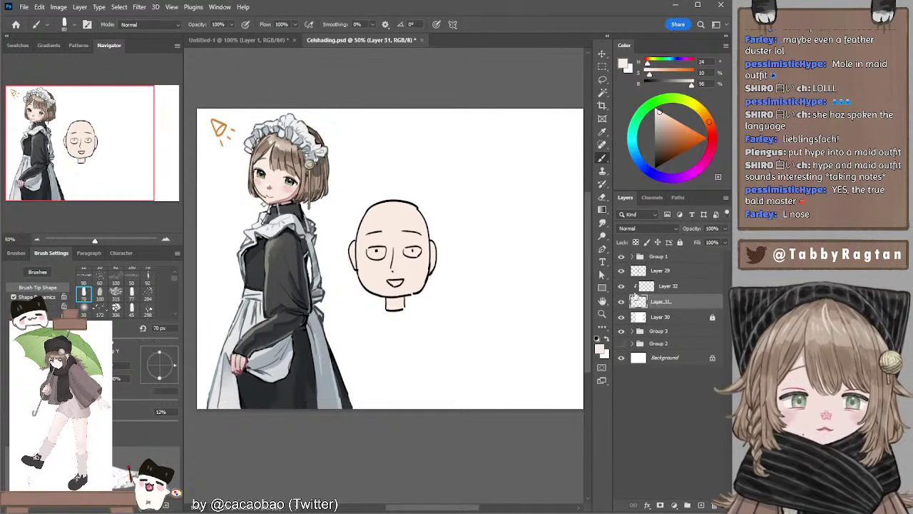
key(alt+bracketright)
key(bracketleft)
drag(414, 222, 400, 229)
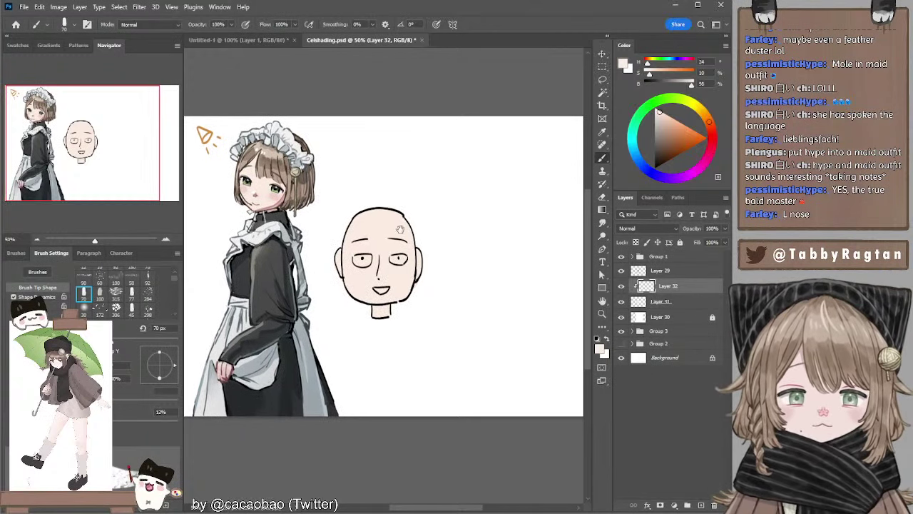
Paint the insides of both eyes pure white on the clipped layer with a small brush.
alt+click(294, 127)
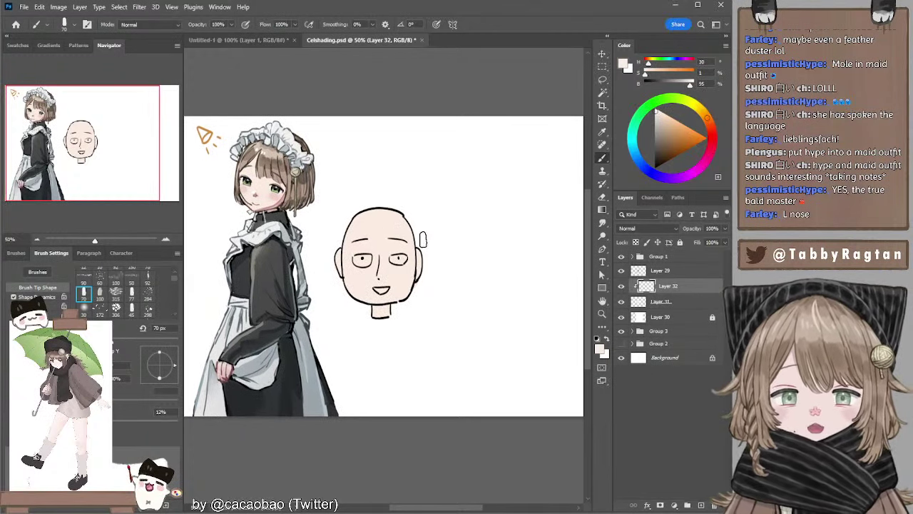
key(bracketleft)
key(bracketleft)
key(bracketleft)
key(bracketleft)
key(bracketleft)
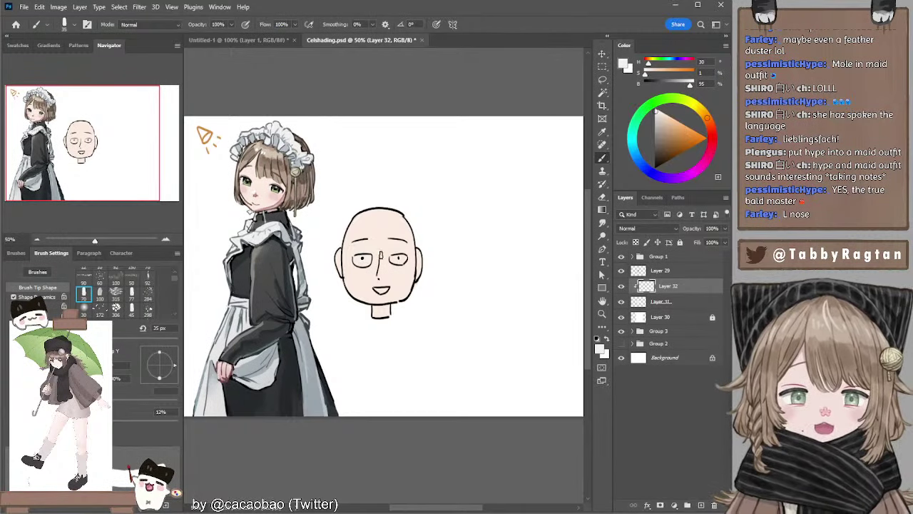
alt+click(447, 208)
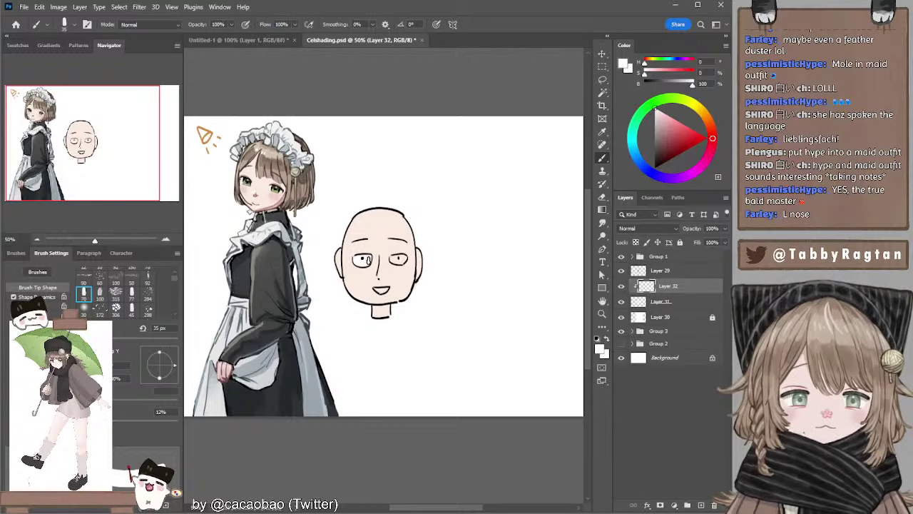
key(bracketleft)
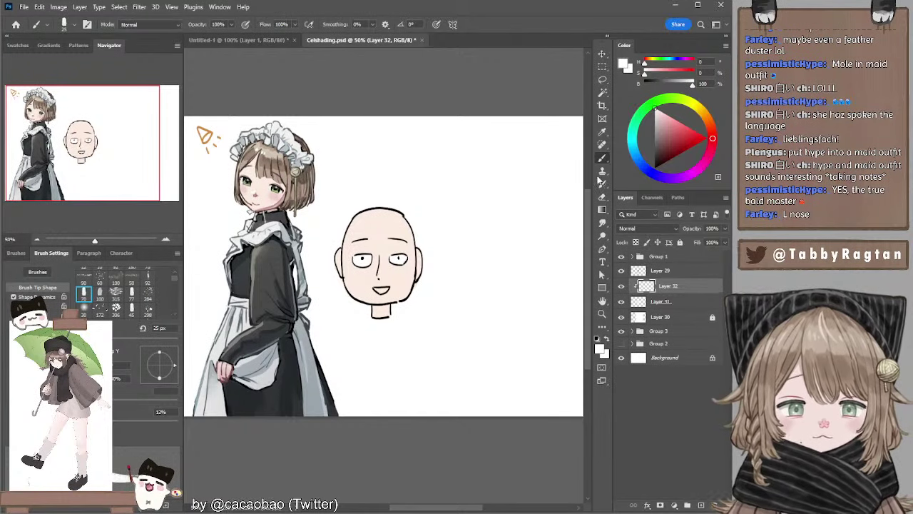
Paint the inside of the open mouth with a muted pink.
click(670, 126)
click(668, 125)
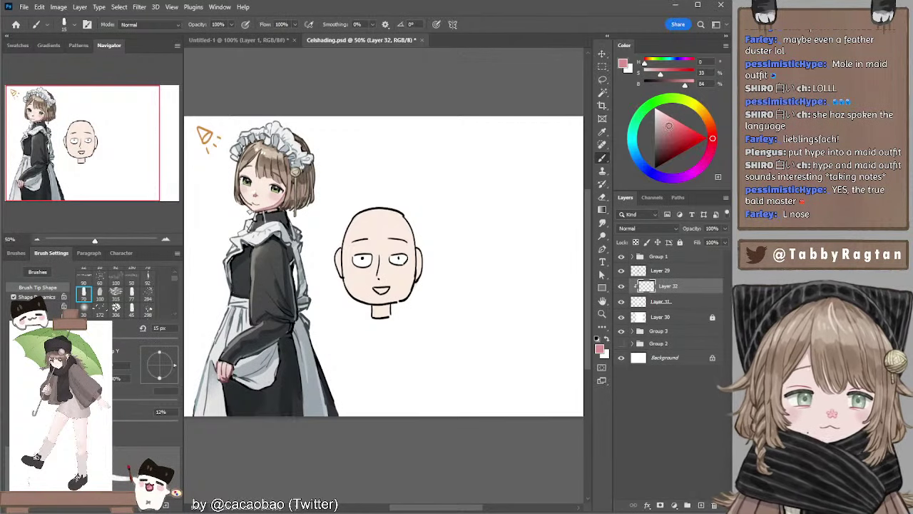
drag(668, 126, 665, 128)
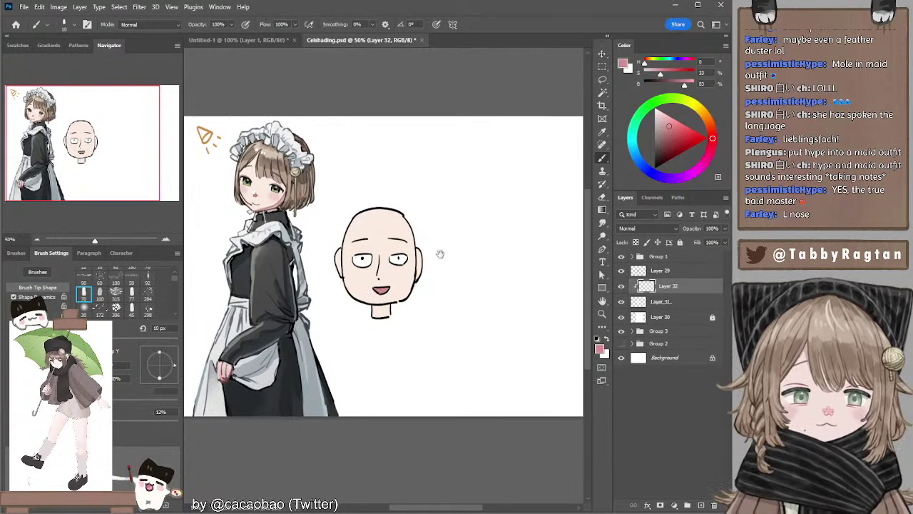
Select the painted skin area on Layer 31 and fill it with a slightly darker, pinker skin tone, hue 14, saturation 15, brightness 92.
drag(442, 261, 441, 254)
click(653, 301)
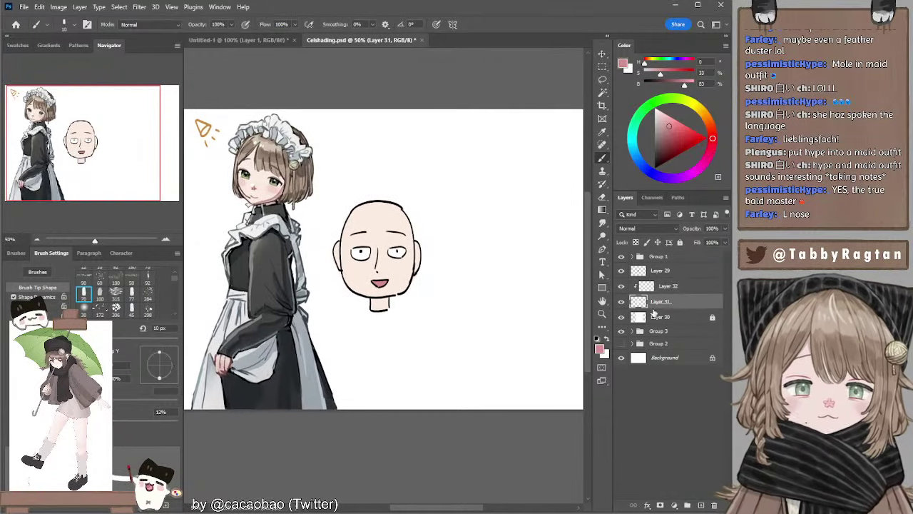
ctrl+click(639, 301)
alt+click(403, 214)
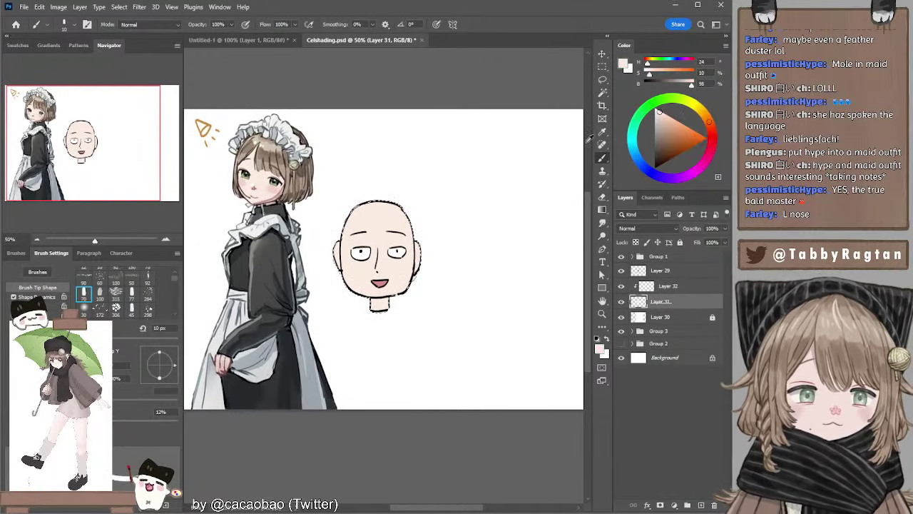
drag(712, 127, 719, 132)
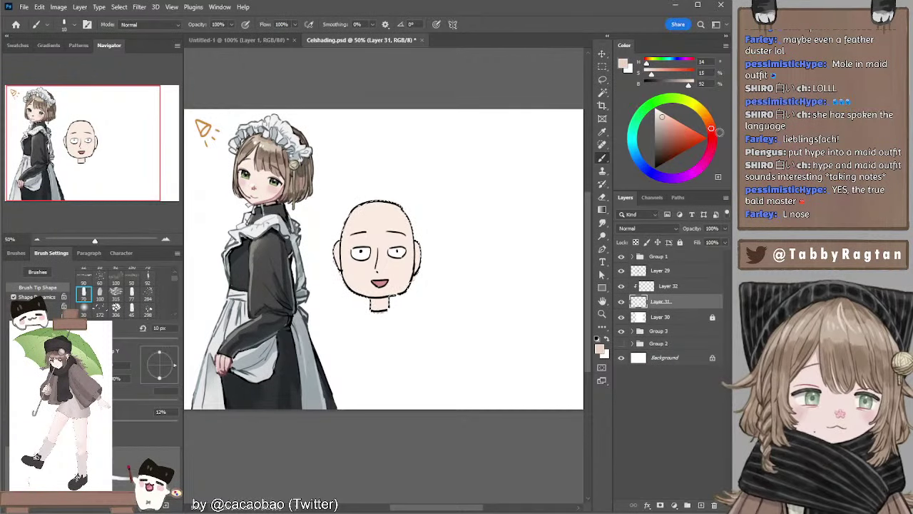
key(alt+BackSpace)
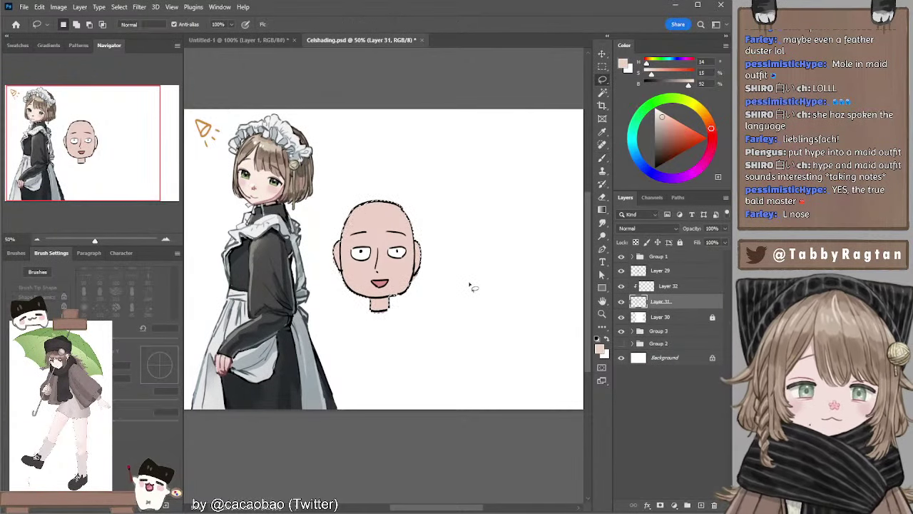
Rename Layer 32, the clipped layer holding the eye and mouth colours, as FLAT.
key(e)
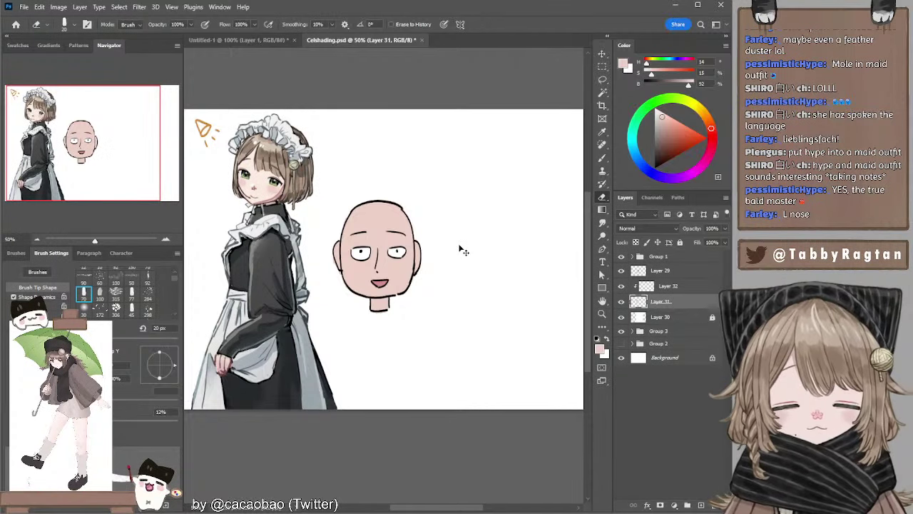
key(i)
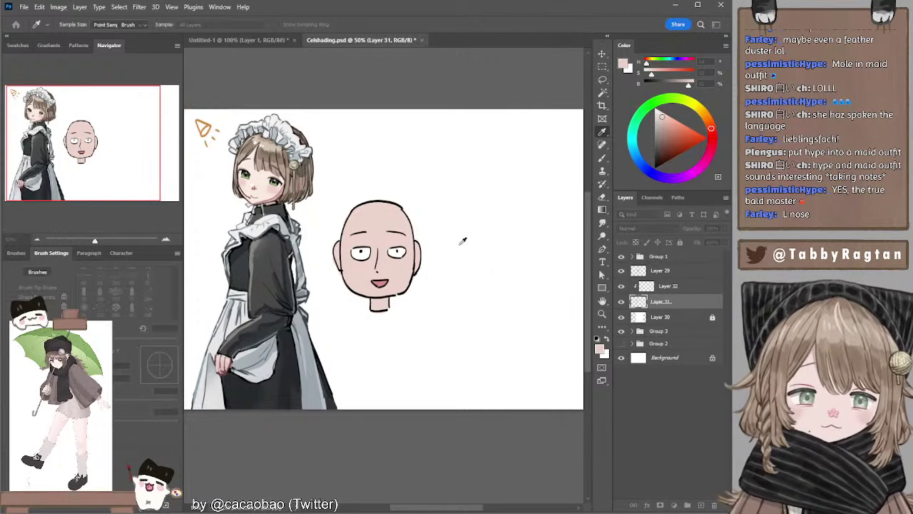
key(e)
double_click(668, 286)
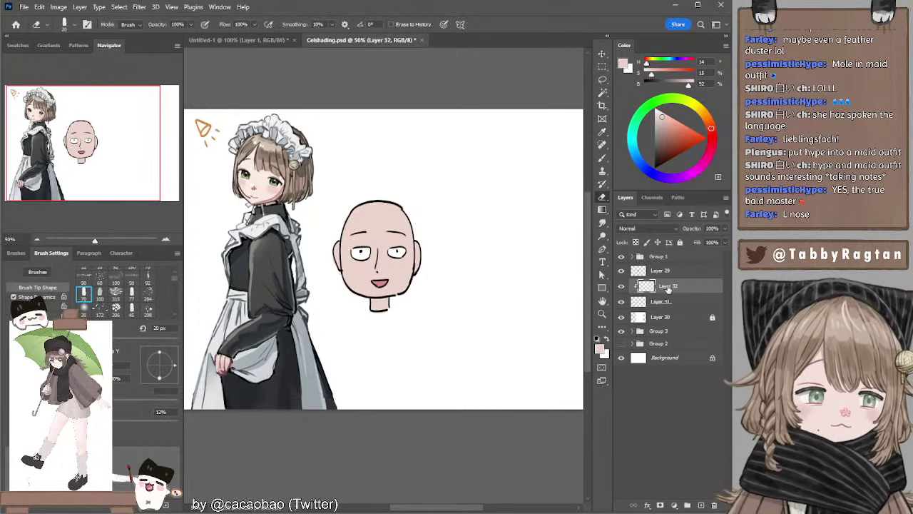
text(FLAT)
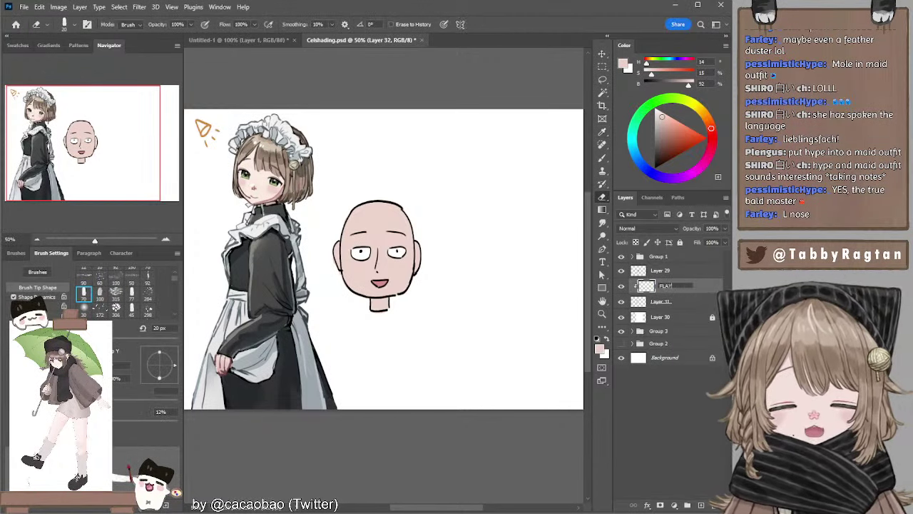
key(Return)
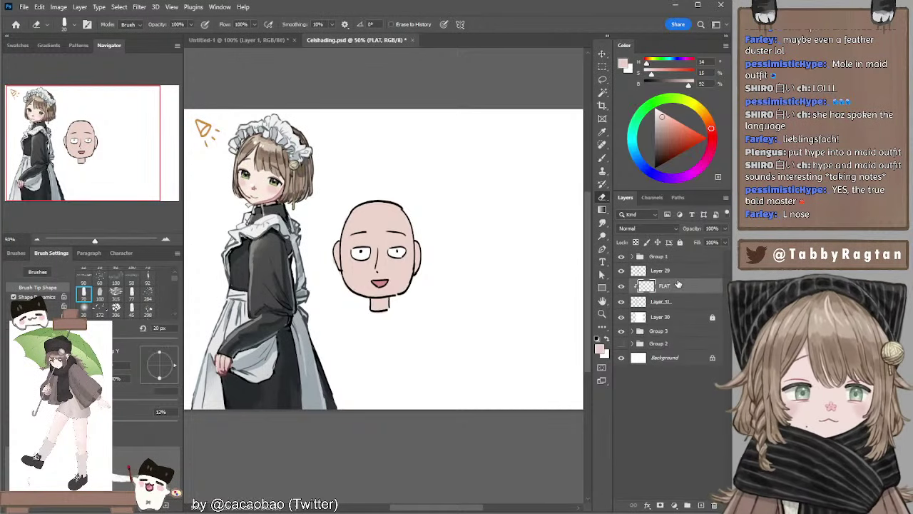
Add a new layer above FLAT, clip it to the skin layer and set its blend mode to Screen.
click(701, 504)
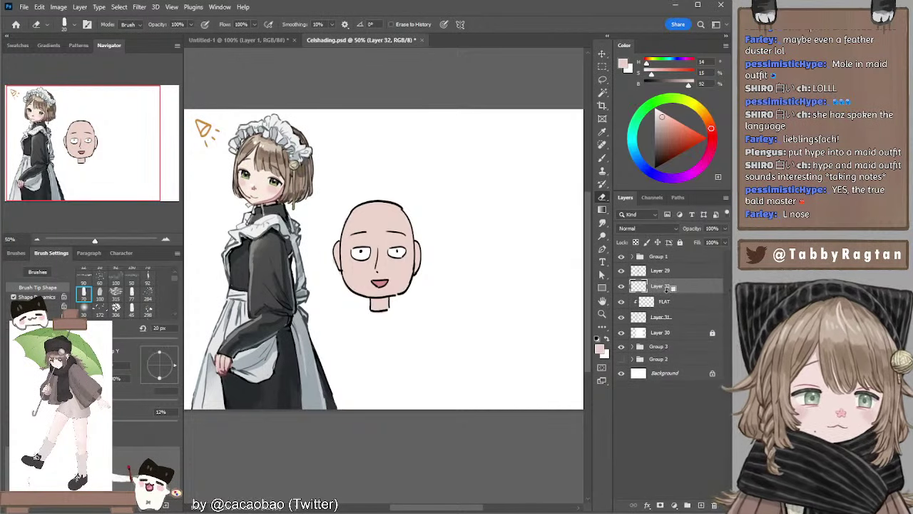
click(645, 227)
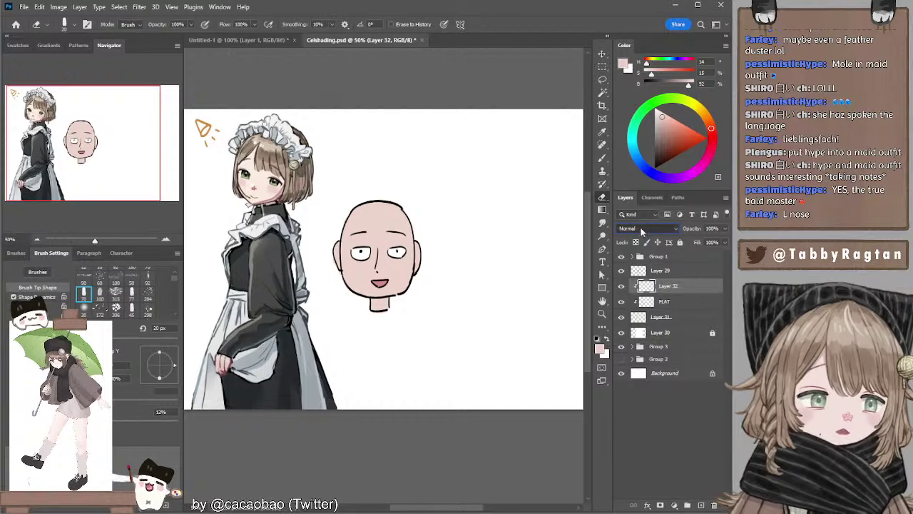
key(alt+shift+s)
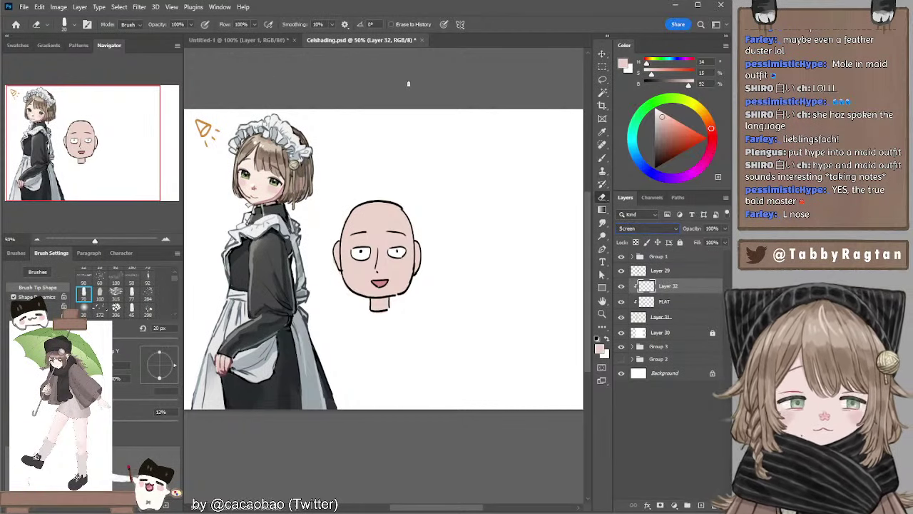
Brush soft pale-yellow light, hue 53, saturation 15, brightness 92, onto the bald head with a 400 px soft brush at 33% layer opacity.
key(b)
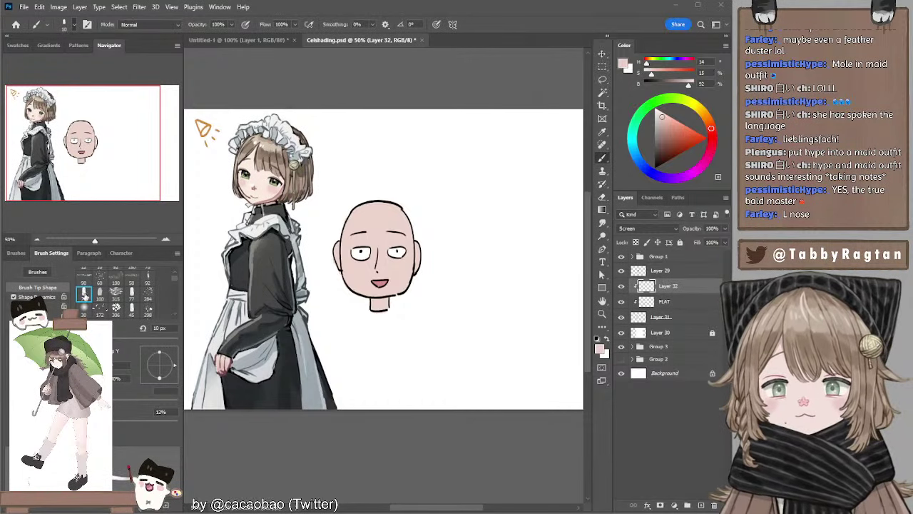
key(shift+period)
key(shift+comma)
key(bracketright)
key(bracketright)
key(bracketright)
key(bracketright)
key(bracketright)
key(bracketright)
key(bracketright)
key(bracketright)
key(bracketright)
key(bracketright)
key(bracketright)
key(bracketright)
key(bracketright)
key(bracketright)
key(bracketright)
key(bracketright)
key(bracketright)
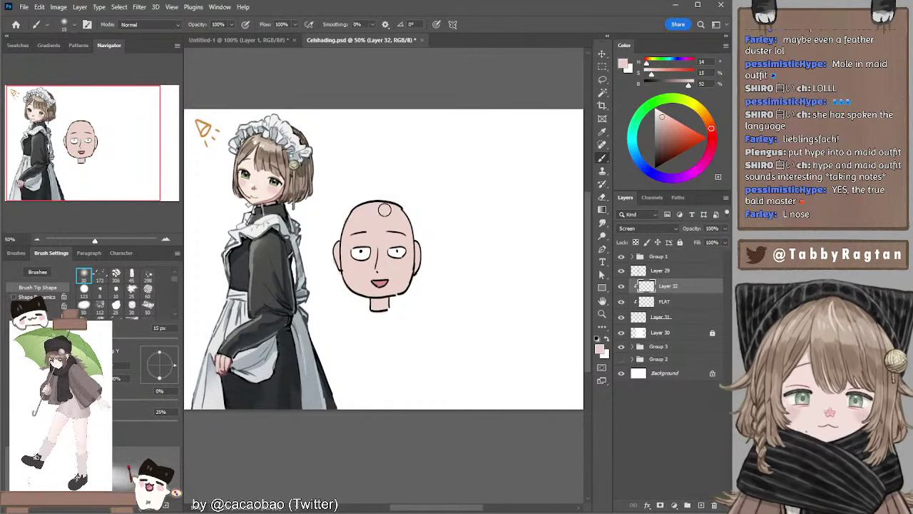
drag(710, 128, 696, 107)
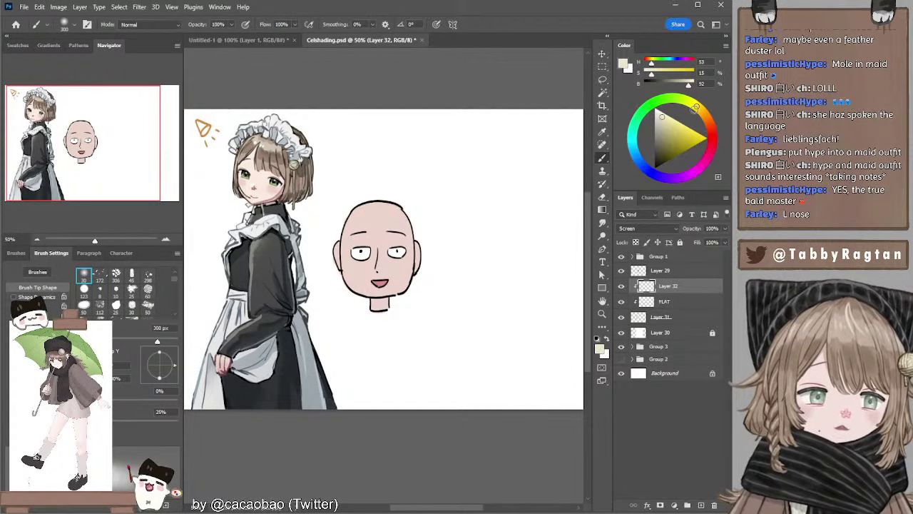
key(bracketright)
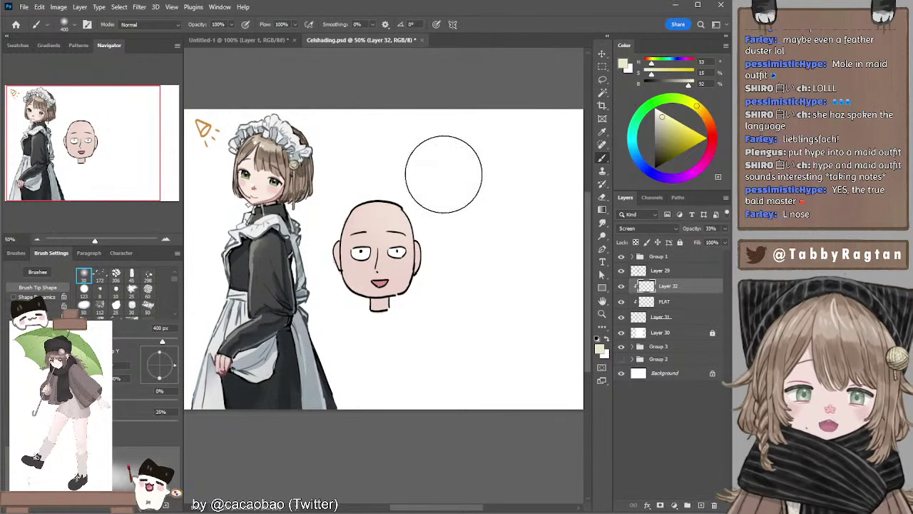
Add another clipped layer above FLAT, rename the Screen layer GENERAL LIGHT and place it directly above FLAT.
click(667, 302)
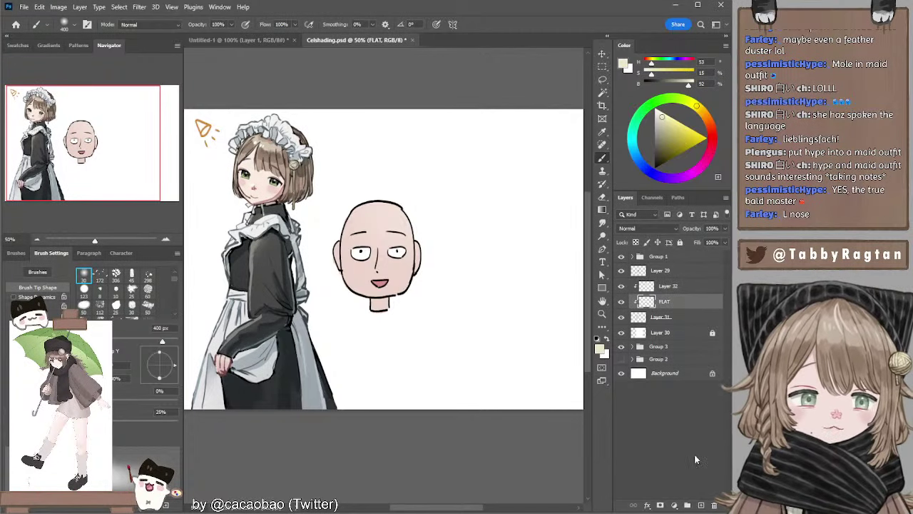
click(700, 505)
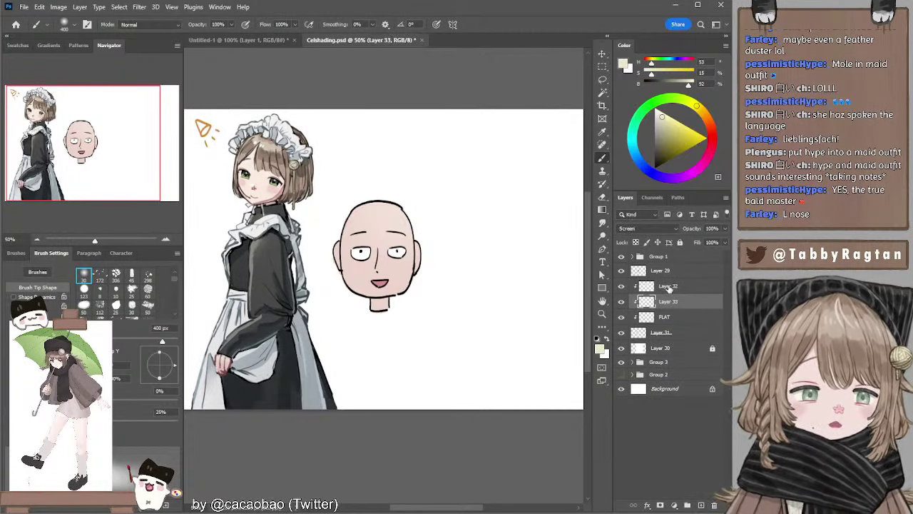
double_click(668, 286)
text(GENERAL)
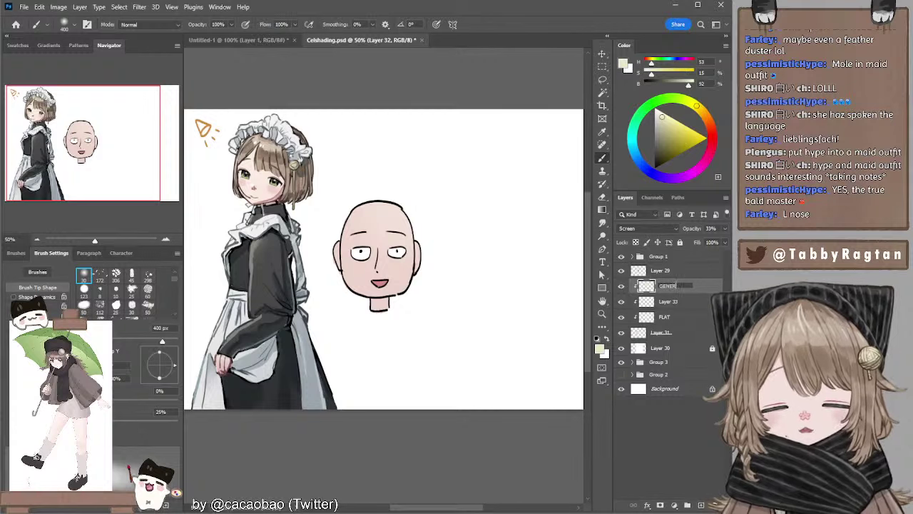
text( LIGHT)
key(Return)
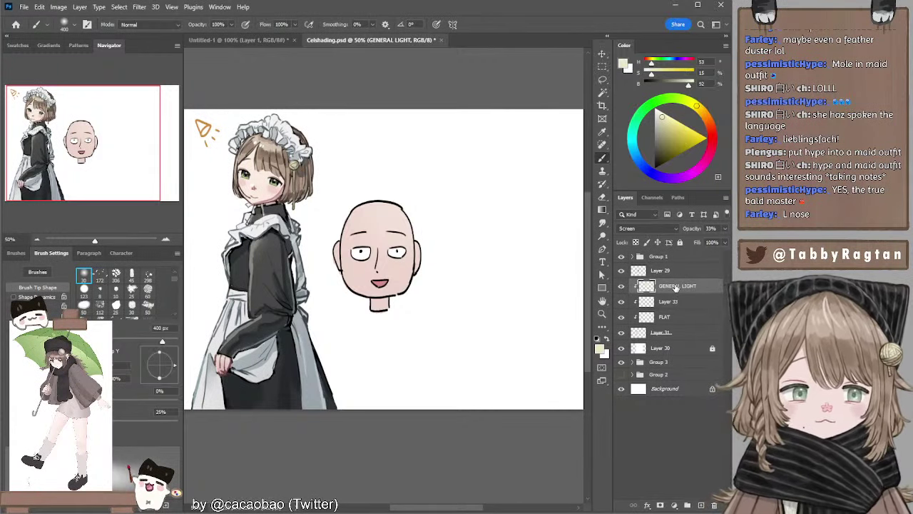
drag(660, 291, 660, 306)
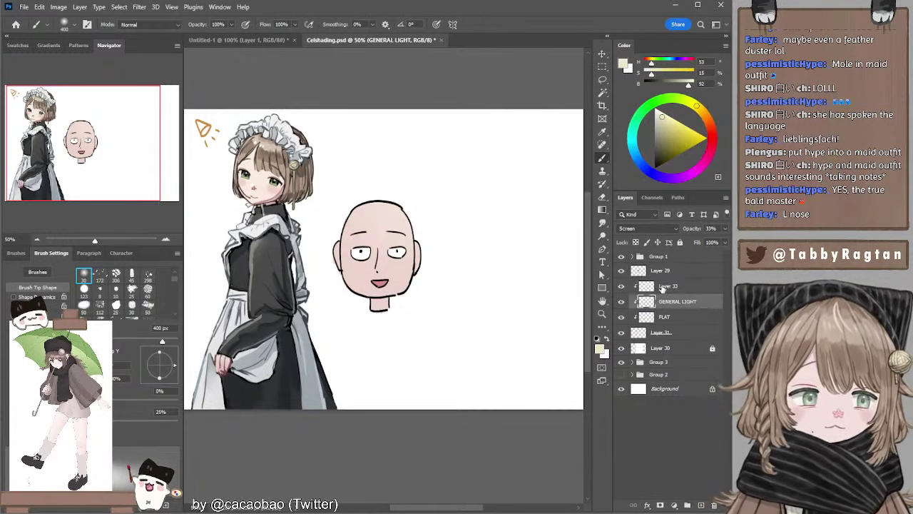
Rename Layer 33 as GENERAL SHADOW and set it to Multiply at 34% opacity.
double_click(668, 286)
text(GENER)
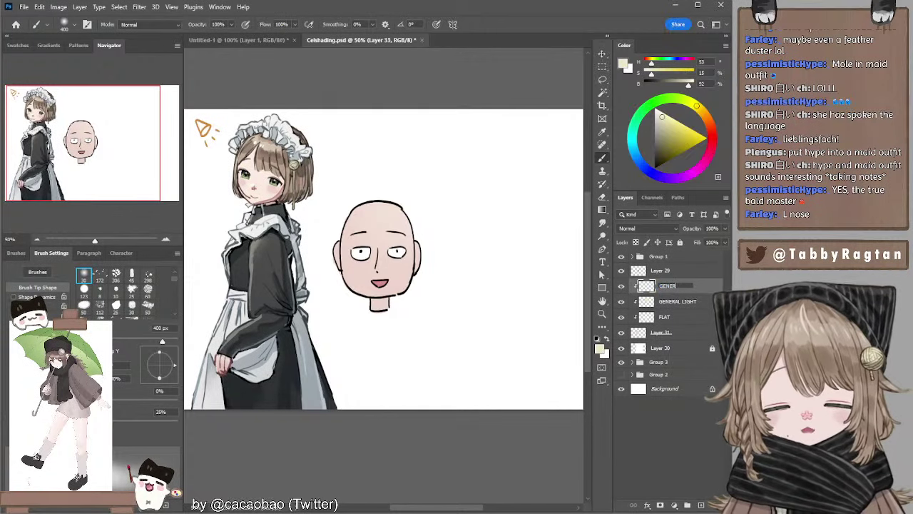
text(AL SHADOW)
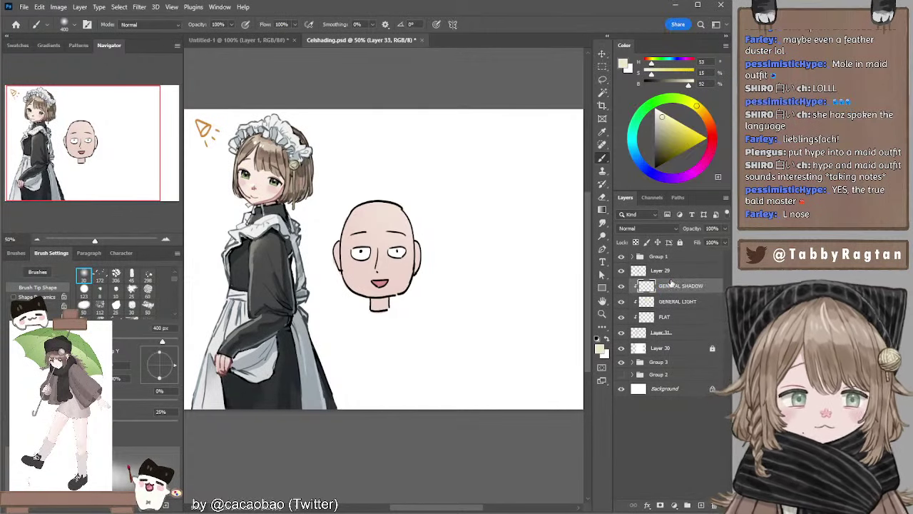
key(Return)
click(646, 227)
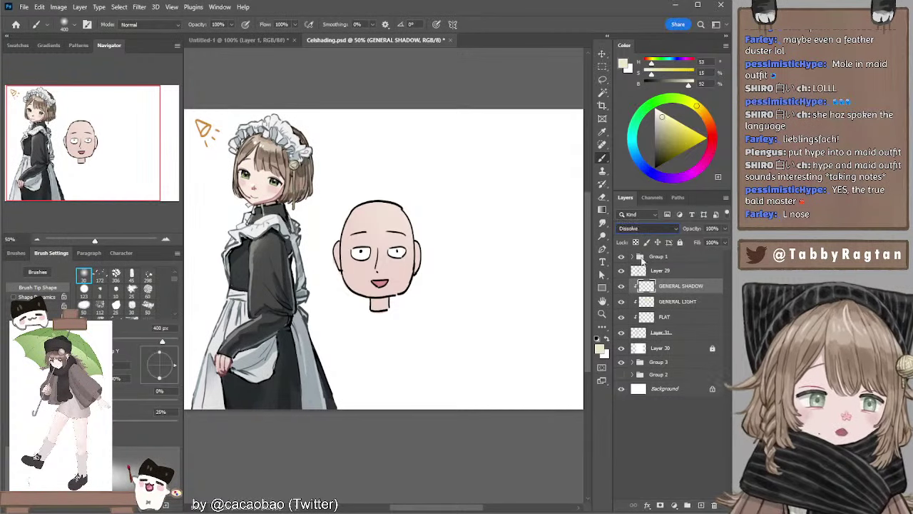
click(641, 271)
click(722, 229)
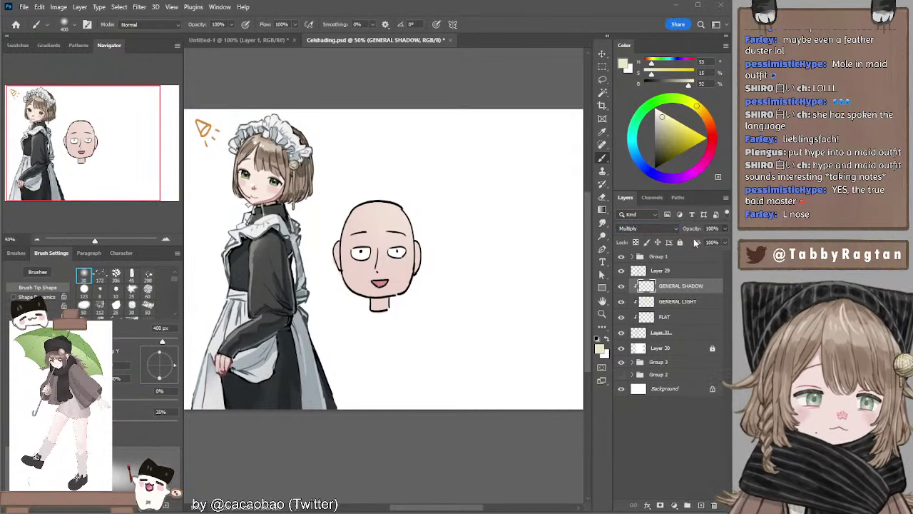
click(692, 242)
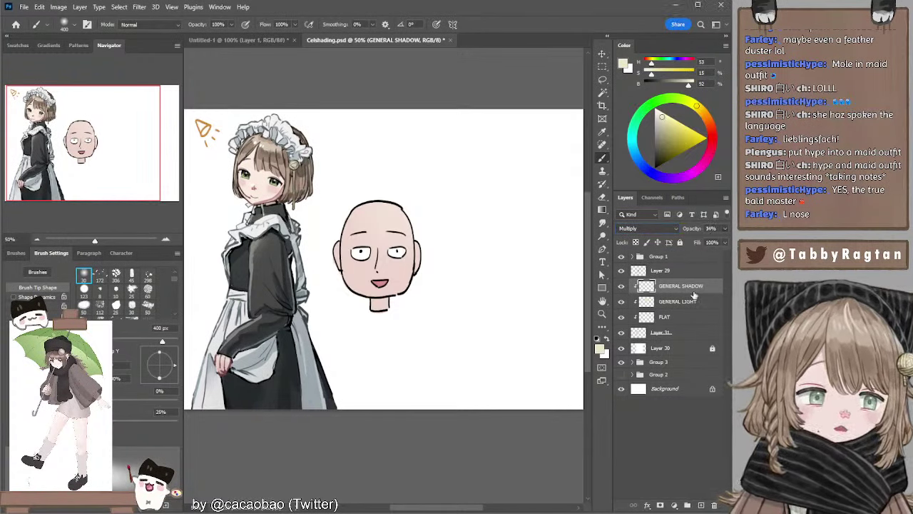
Brush a soft muted-red shadow, hue 358, saturation 32, brightness 63, onto the lower part of the bald face.
click(711, 140)
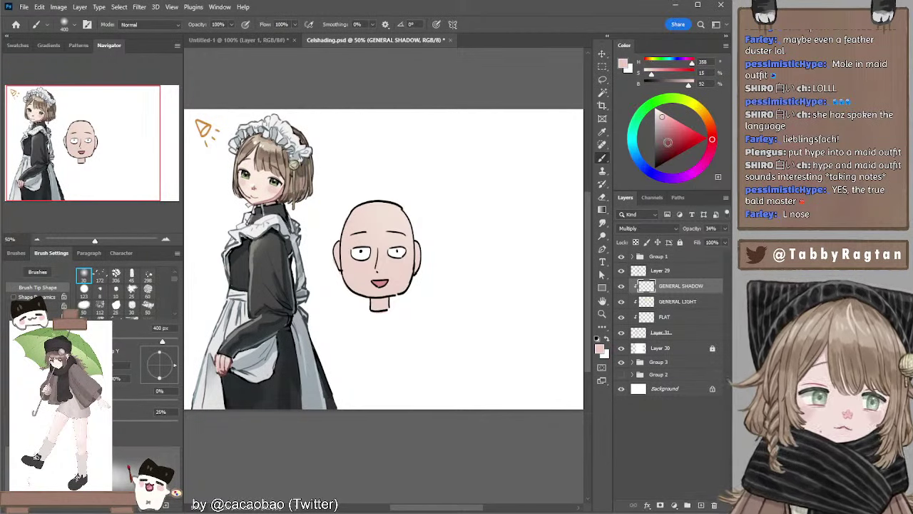
click(666, 140)
click(665, 137)
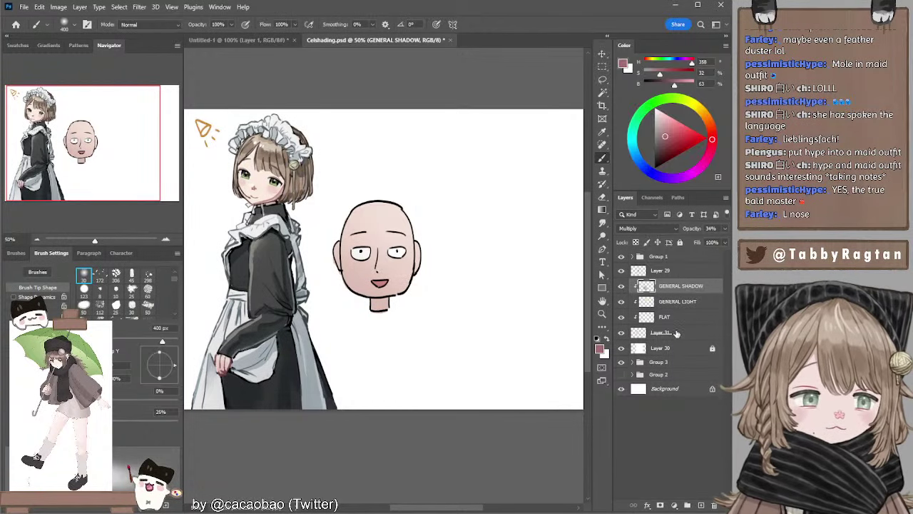
Add a new clipped layer above GENERAL SHADOW and name it HARD SHADOW.
key(ctrl+shift+alt+n)
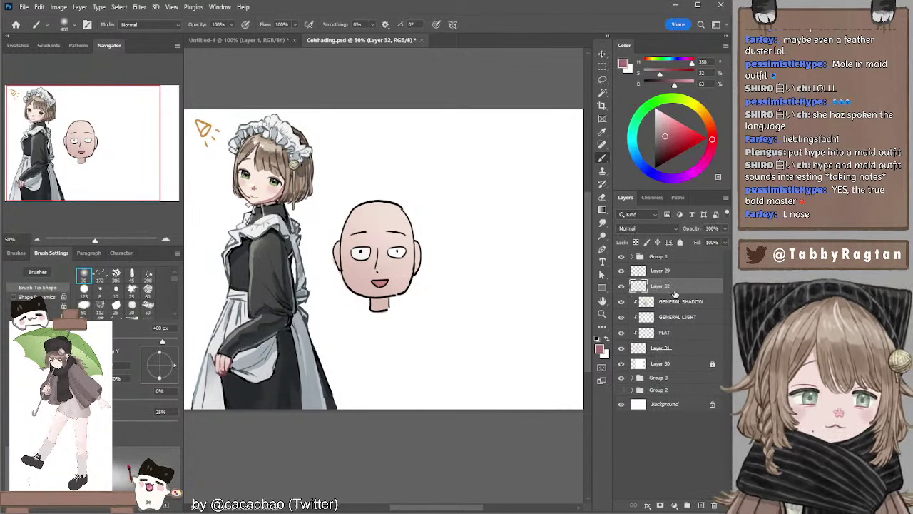
alt+click(675, 292)
double_click(669, 285)
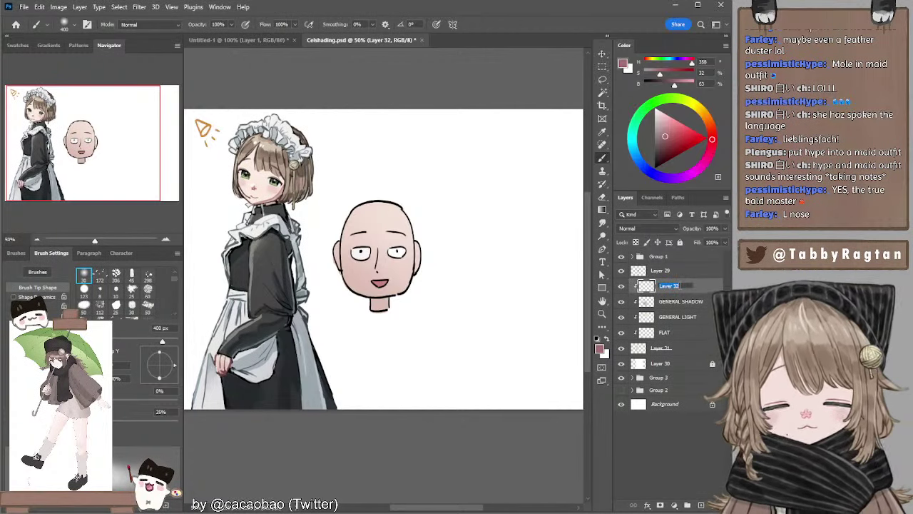
text(HARD SHADOW)
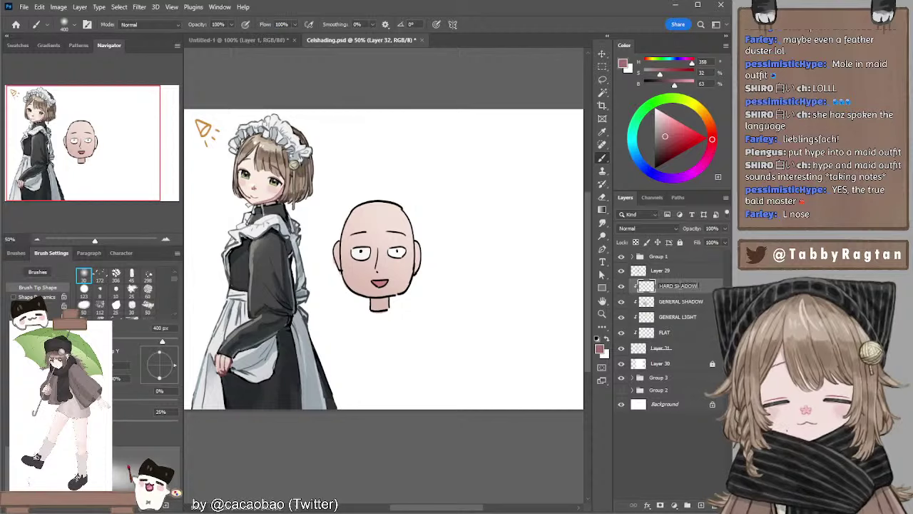
key(Return)
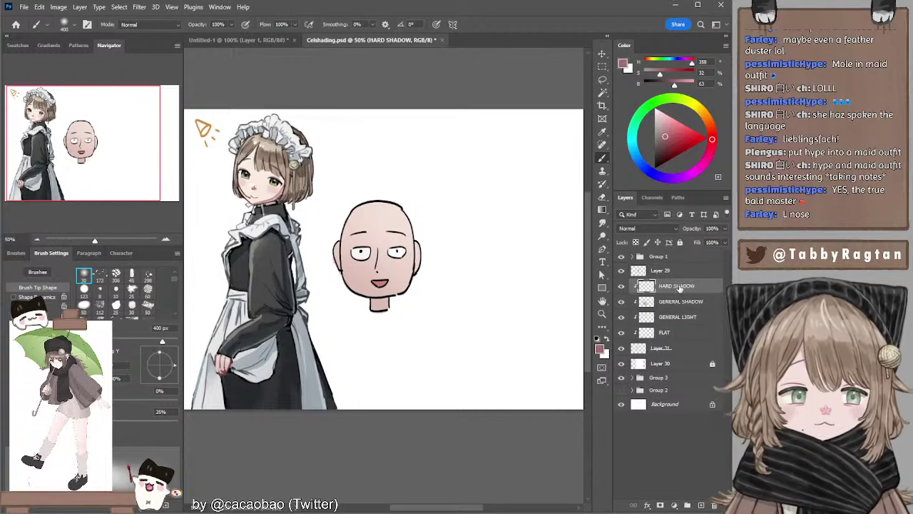
Set the HARD SHADOW layer to Multiply at 34% opacity.
click(646, 229)
click(635, 268)
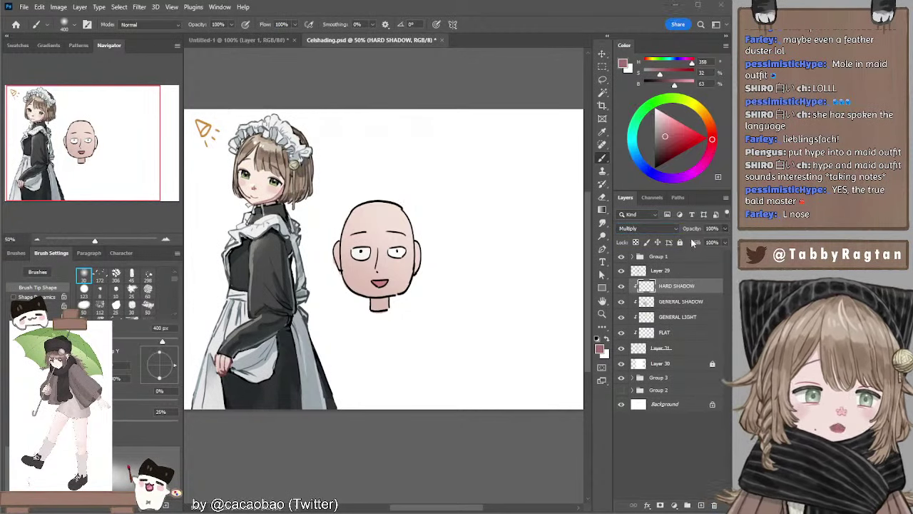
drag(692, 228, 641, 228)
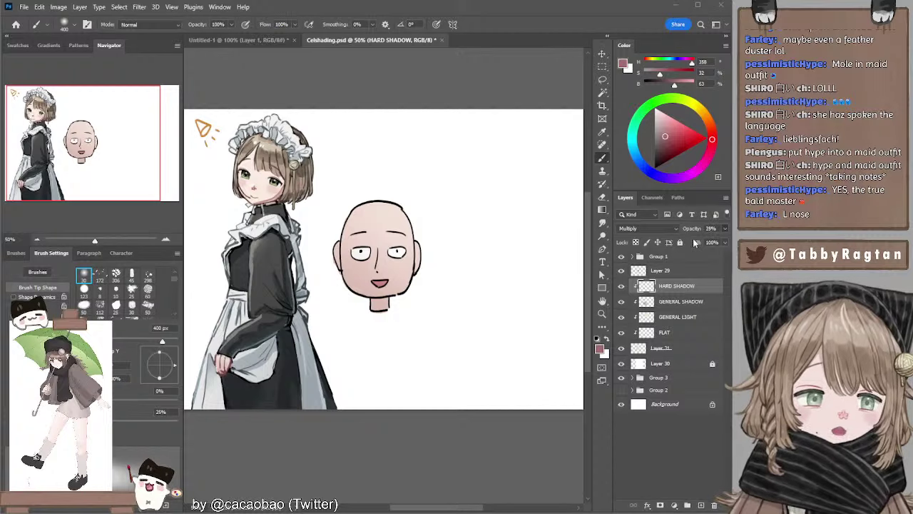
drag(694, 241, 697, 241)
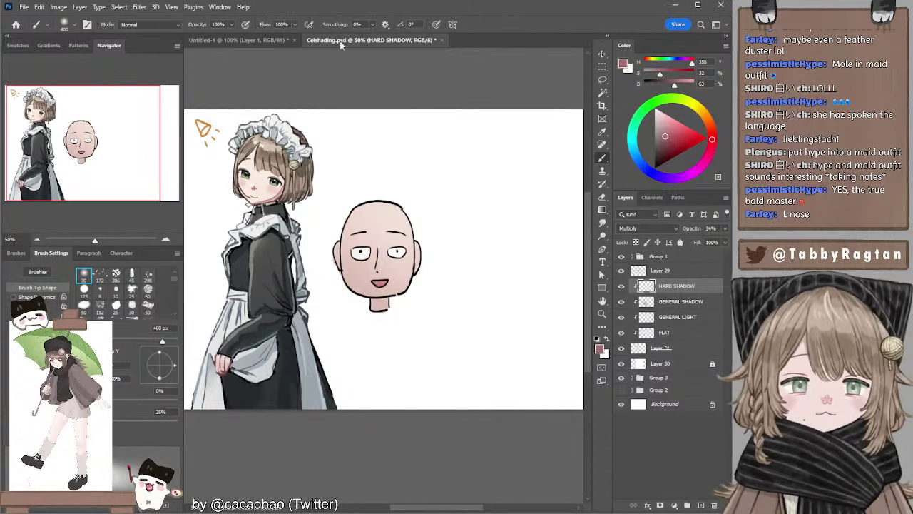
Paint crisp muted-red shadows on the face edge, nose and neck with the hard-edged brush, reducing it to 50 px and 20 px for details.
click(74, 24)
click(100, 146)
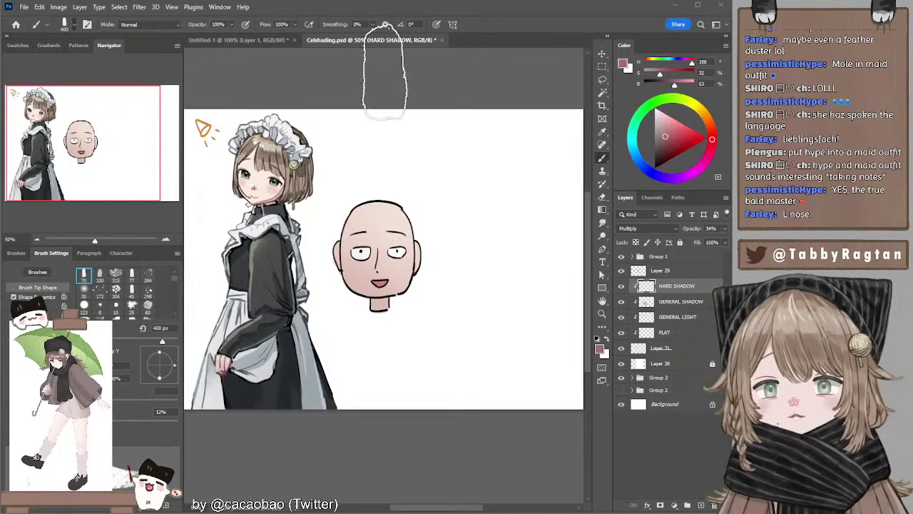
key(bracketleft)
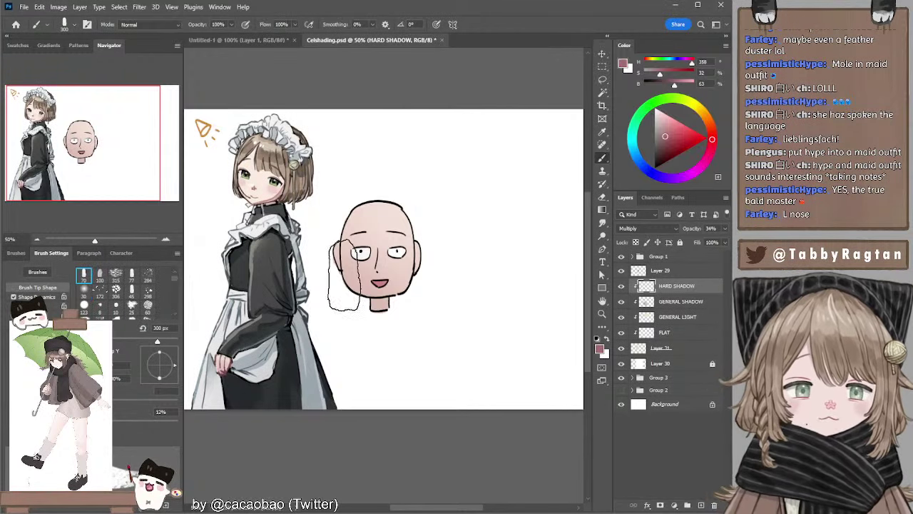
key(bracketleft)
key(bracketleft)
key(bracketleft)
drag(362, 294, 353, 262)
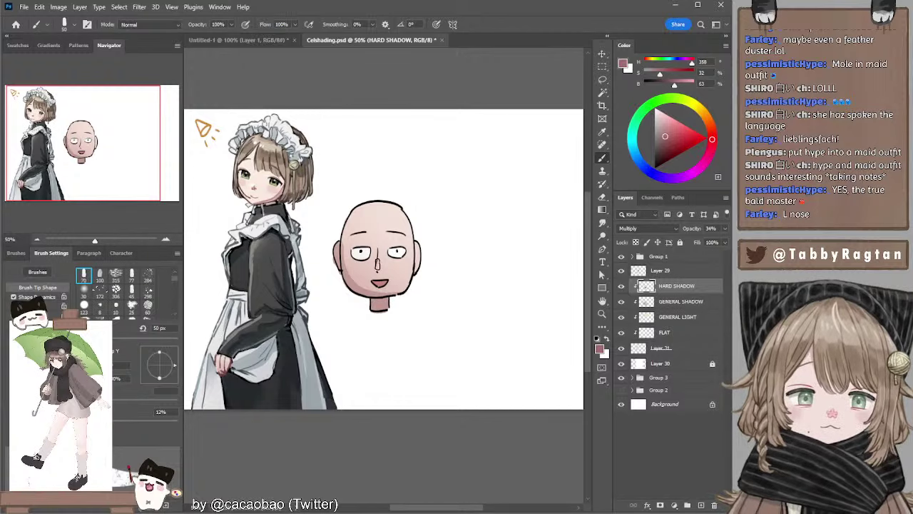
key([)
key([)
key([)
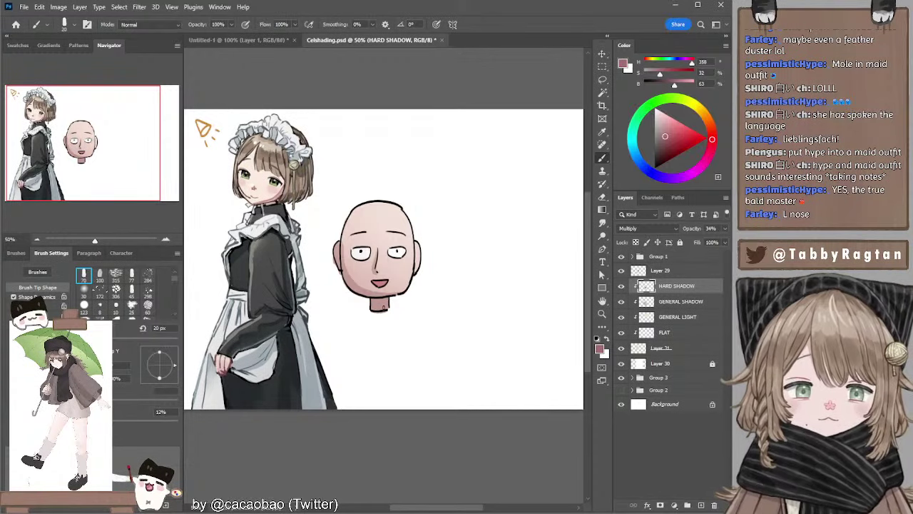
Add a new clipped layer above HARD SHADOW and set it to Screen at 32% opacity.
click(701, 505)
alt+click(668, 290)
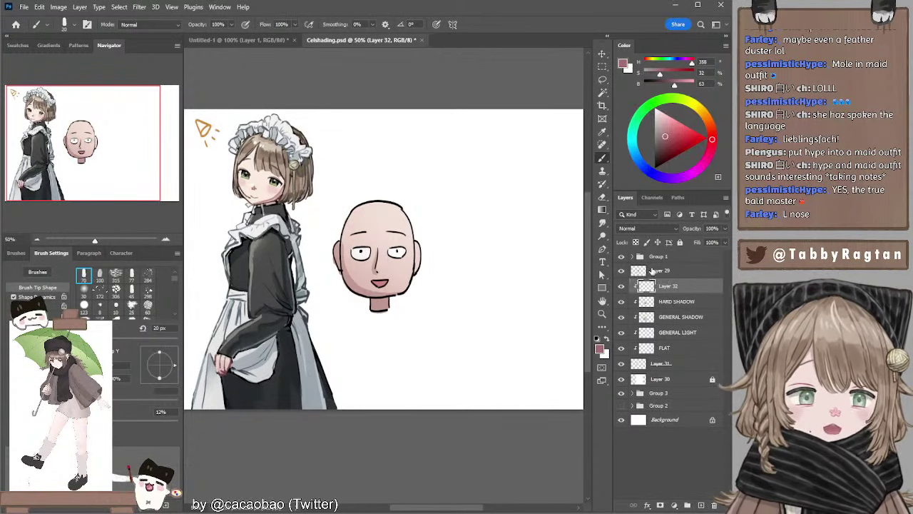
click(639, 229)
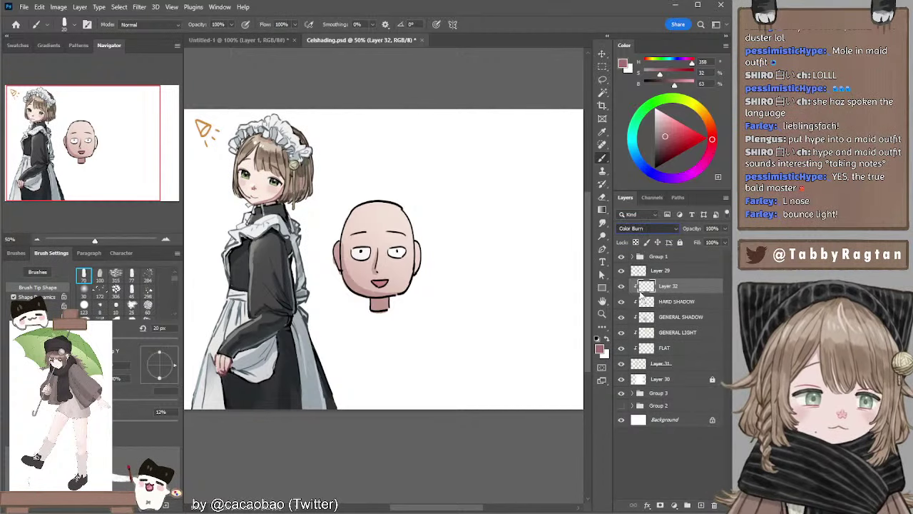
click(639, 318)
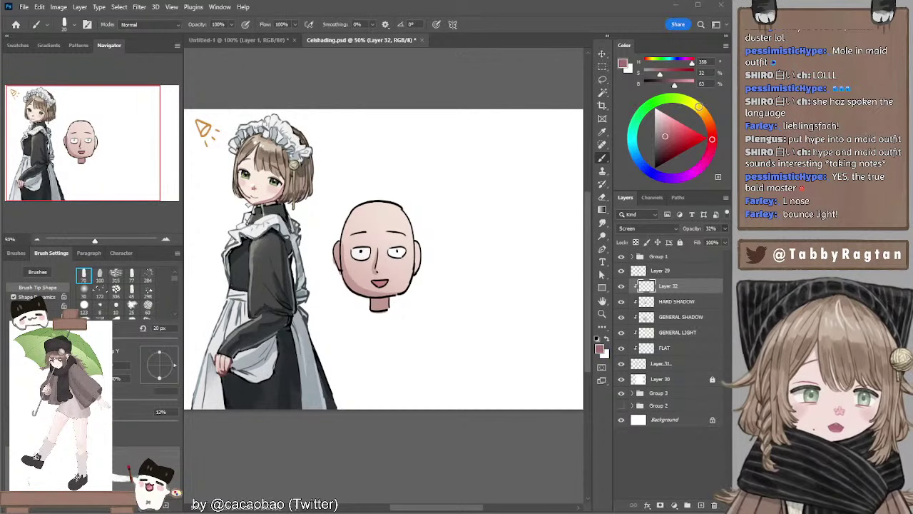
Paint hard-edged pale-yellow light, hue 47, saturation 15, brightness 97, on the top of the bald head and name the layer HARD LIGHT.
click(699, 107)
drag(667, 123, 668, 121)
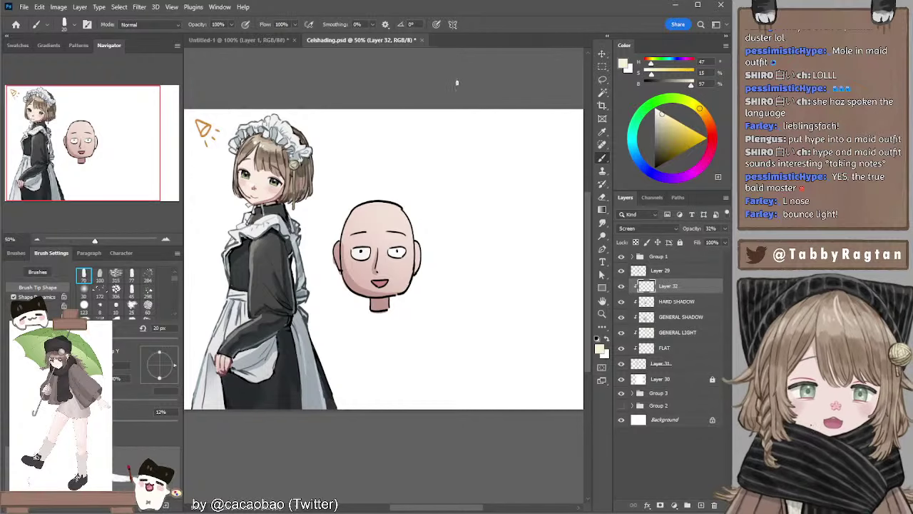
key(bracketright)
key(bracketright)
key(bracketright)
key(bracketright)
key(bracketright)
key(bracketright)
key(bracketright)
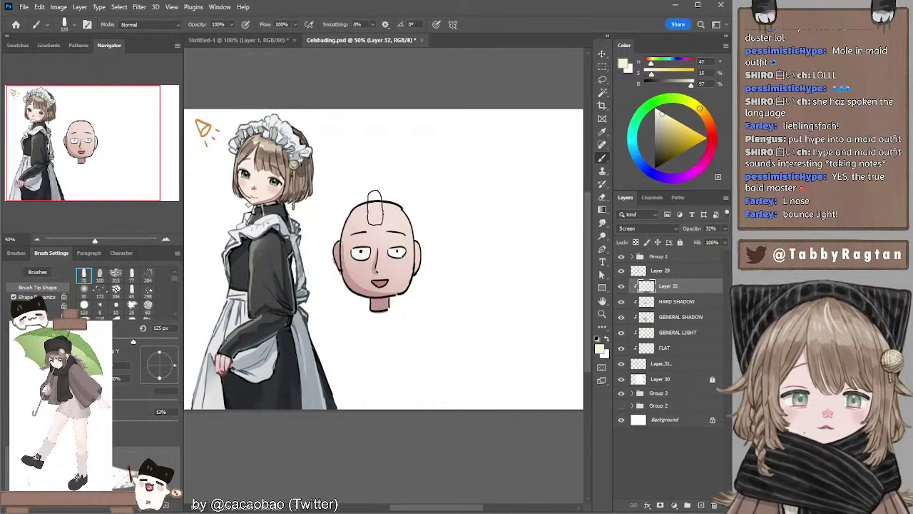
key(bracketright)
key(bracketright)
key(bracketleft)
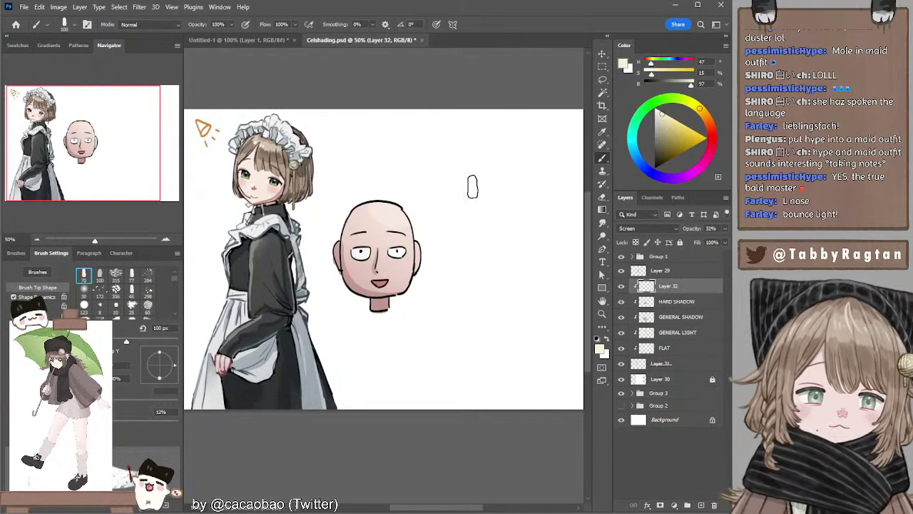
key(bracketleft)
key(bracketleft)
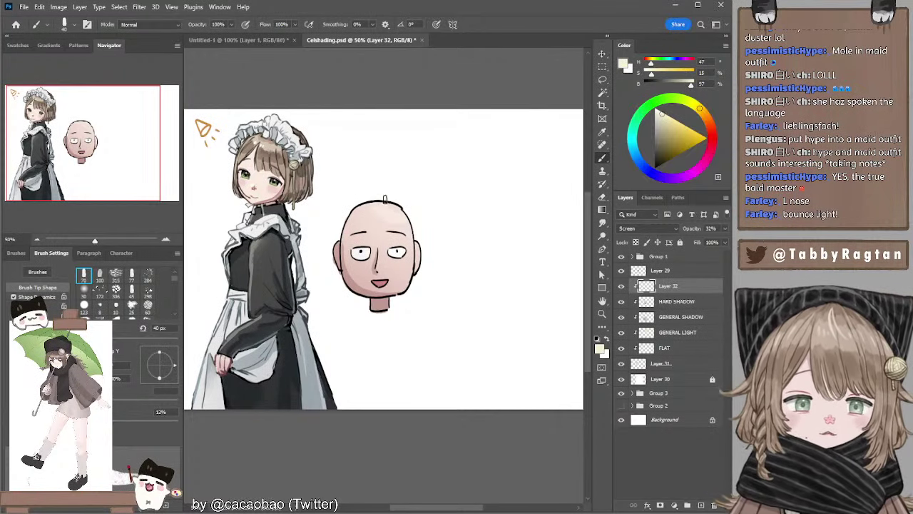
key(bracketright)
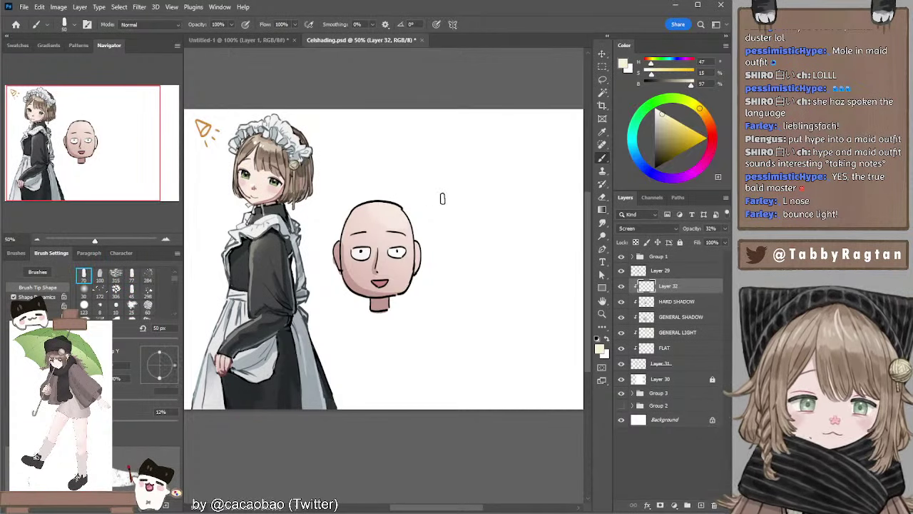
key(bracketleft)
key(comma)
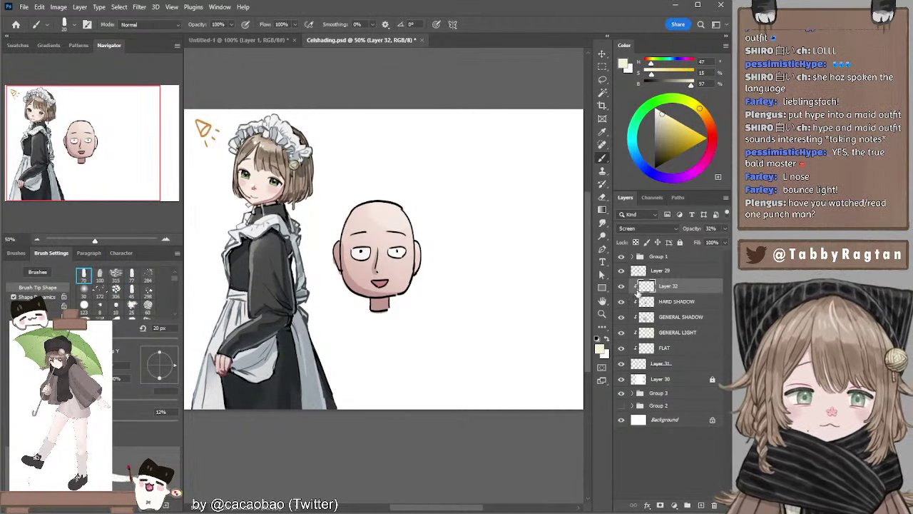
double_click(669, 285)
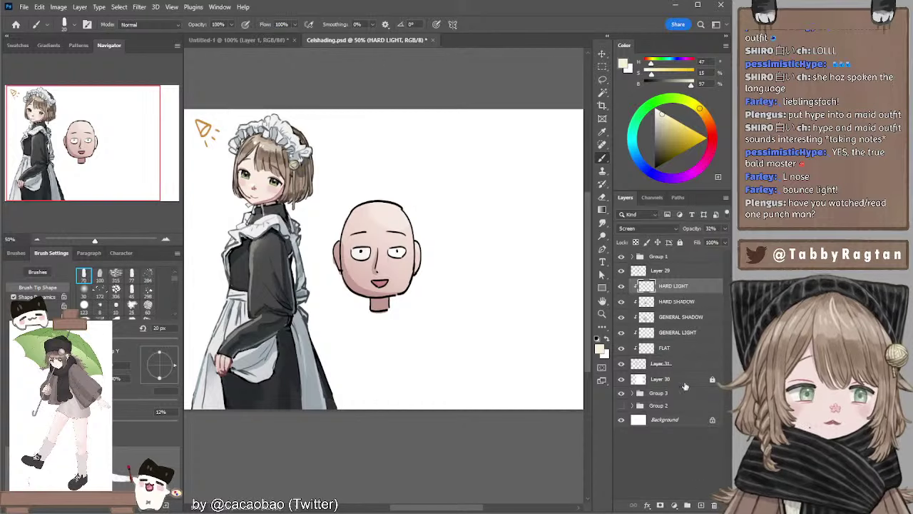
Add a new clipped layer above HARD LIGHT, name it CORE SHADOW and set it to Multiply at 34% opacity.
click(702, 502)
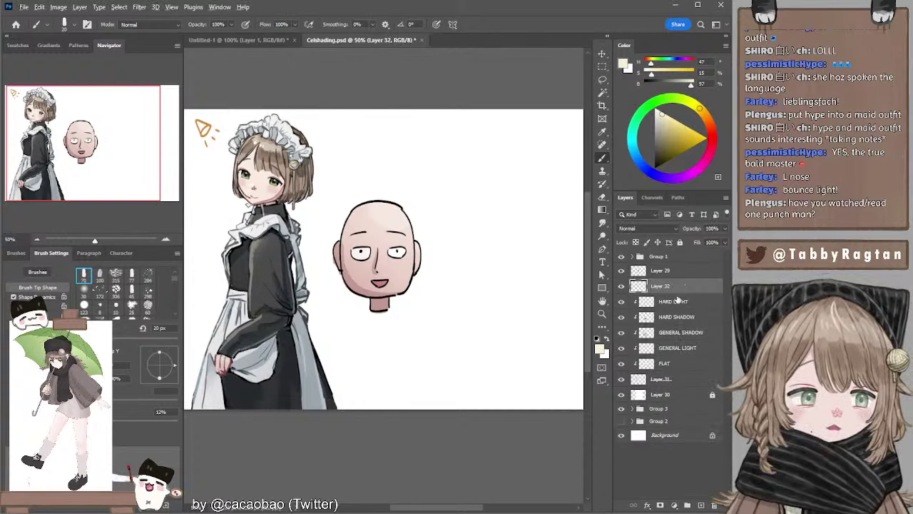
alt+click(675, 290)
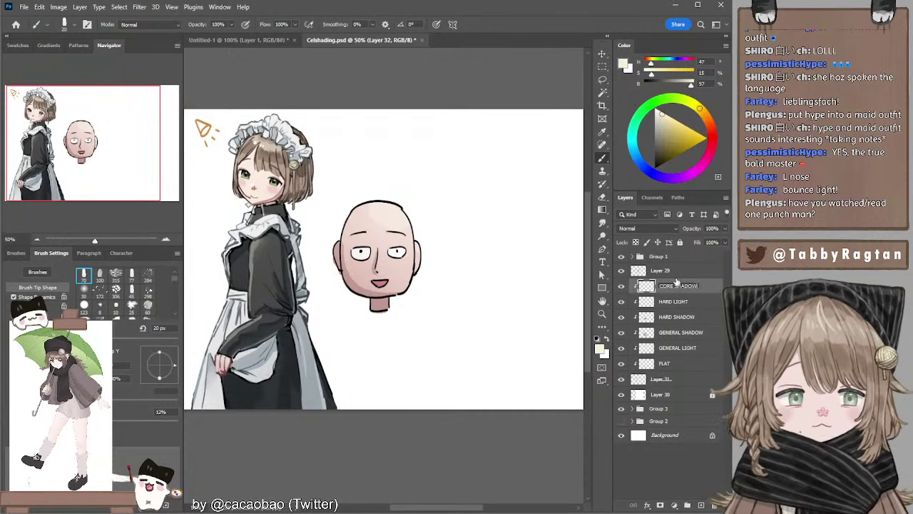
key(Return)
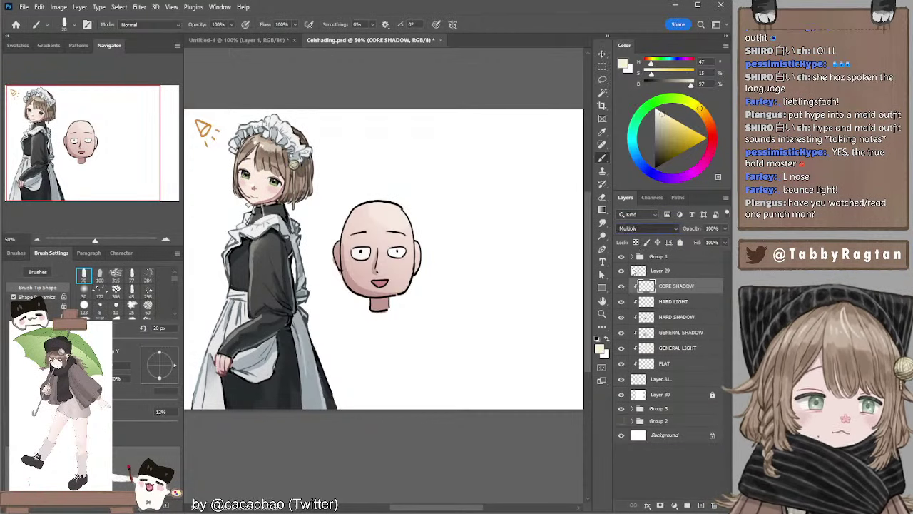
drag(696, 241, 692, 241)
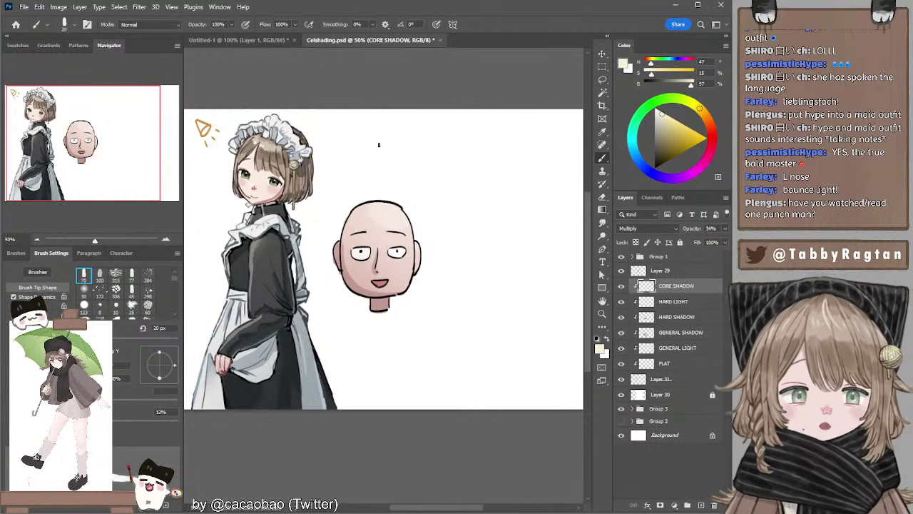
Paint a muted-red core shadow, hue 3, saturation 33, brightness 60, down the shaded side of the bald face and along the jaw.
drag(712, 127, 712, 135)
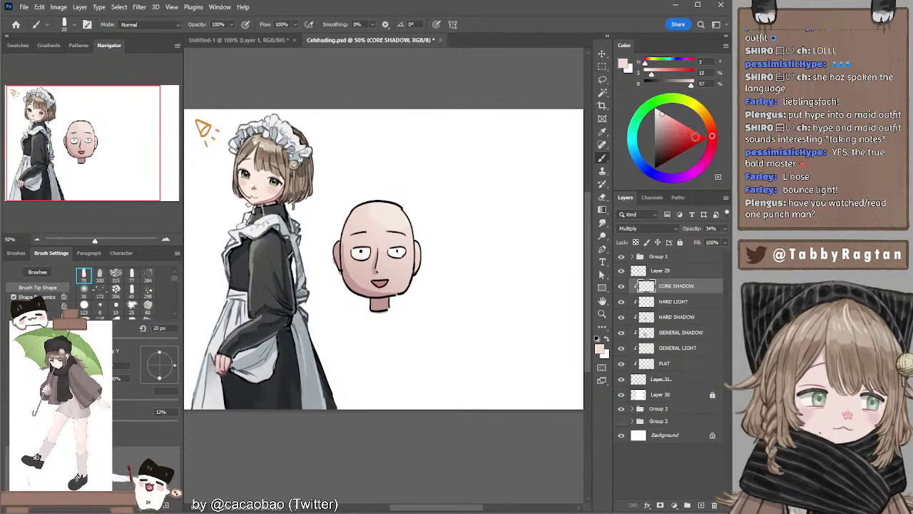
click(666, 140)
click(665, 137)
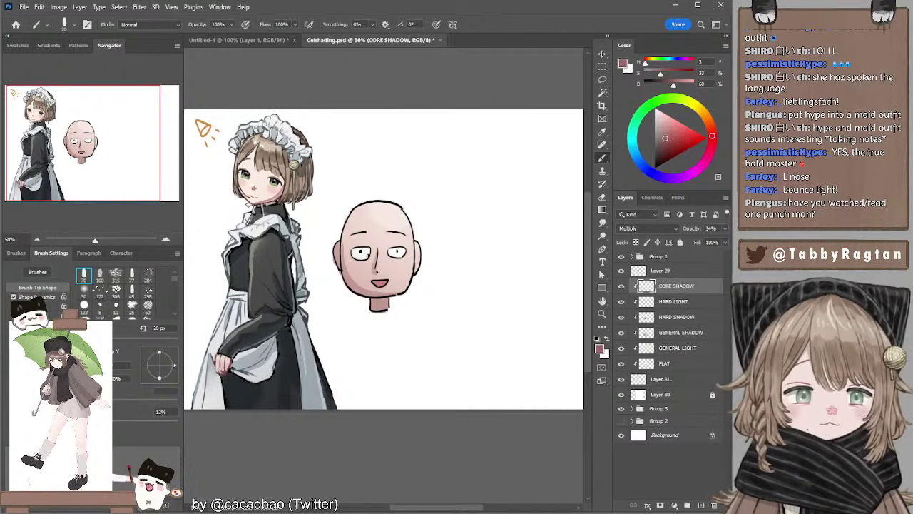
key(ctrl+plus)
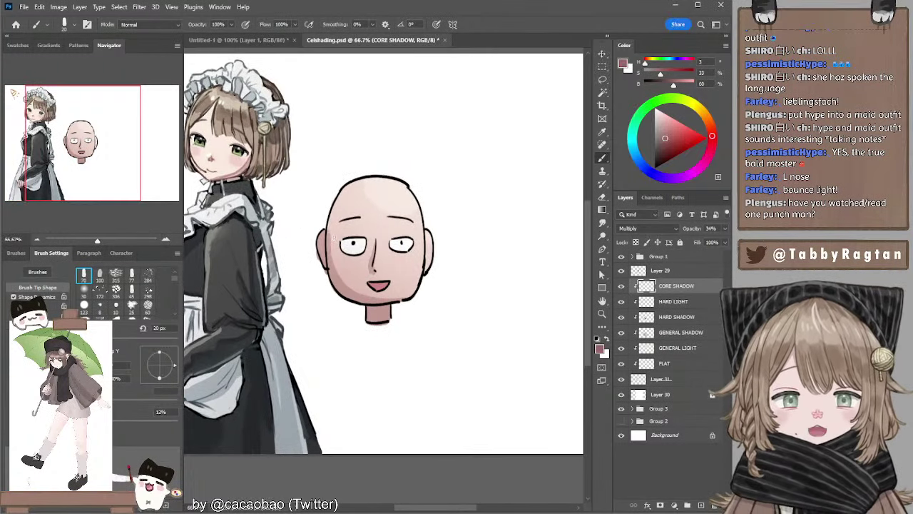
drag(329, 232, 334, 269)
key(ctrl+z)
key(])
drag(328, 231, 341, 264)
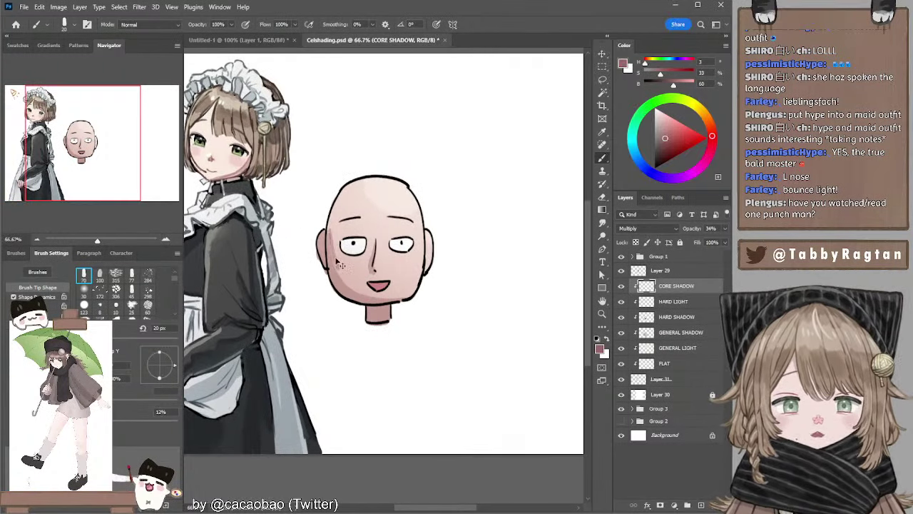
key(ctrl+z)
drag(329, 232, 334, 271)
key(ctrl+z)
mouse_move(330, 232)
mouse_down()
mouse_move(349, 292)
mouse_move(334, 271)
mouse_move(373, 301)
mouse_move(352, 294)
mouse_move(386, 302)
mouse_move(411, 292)
mouse_up()
key(bracketleft)
key(bracketleft)
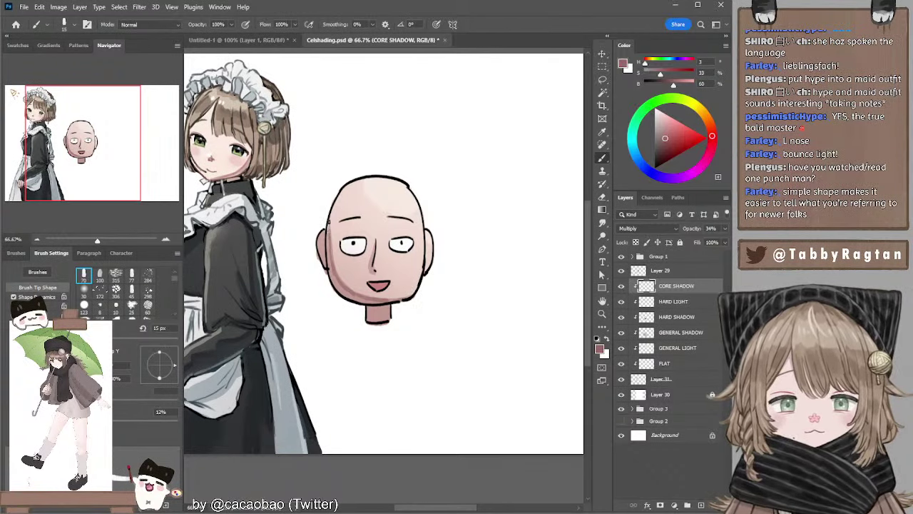
Extend the core shadow to the ear with a 20 px brush and to the neck with a 35 px brush.
key(bracketright)
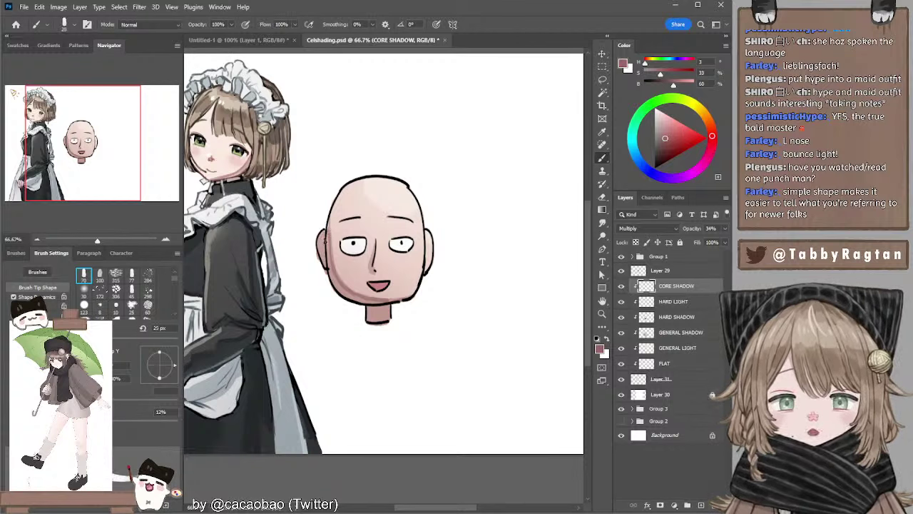
key(bracketleft)
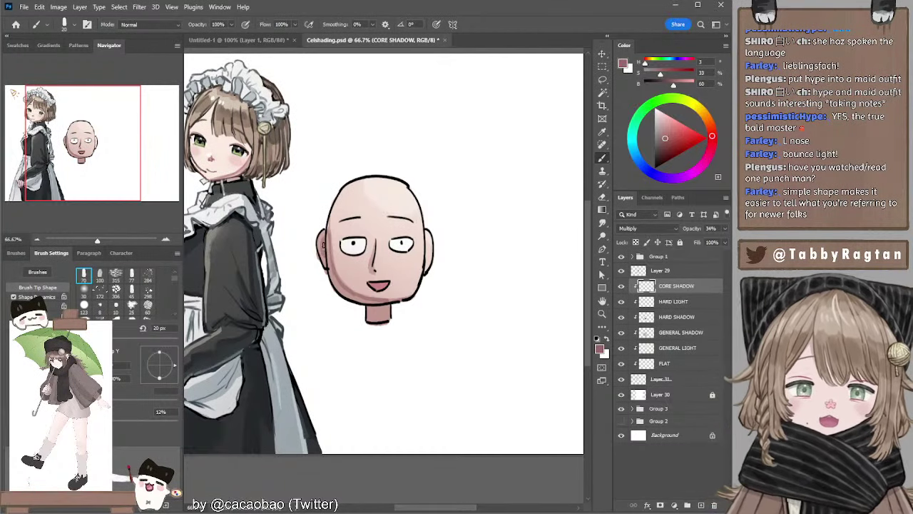
drag(441, 306, 441, 304)
key(bracketright)
key(bracketright)
key(bracketright)
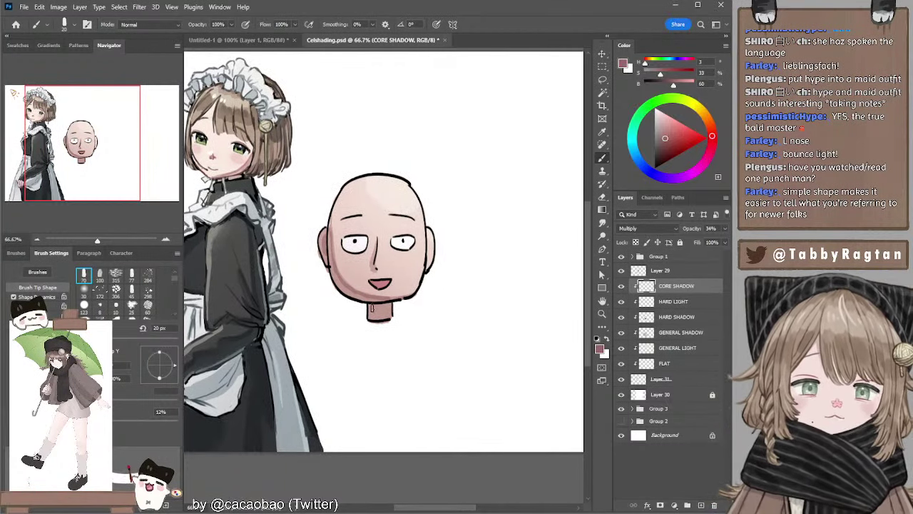
mouse_move(382, 308)
mouse_down()
mouse_move(394, 307)
mouse_move(374, 311)
mouse_move(383, 321)
mouse_up()
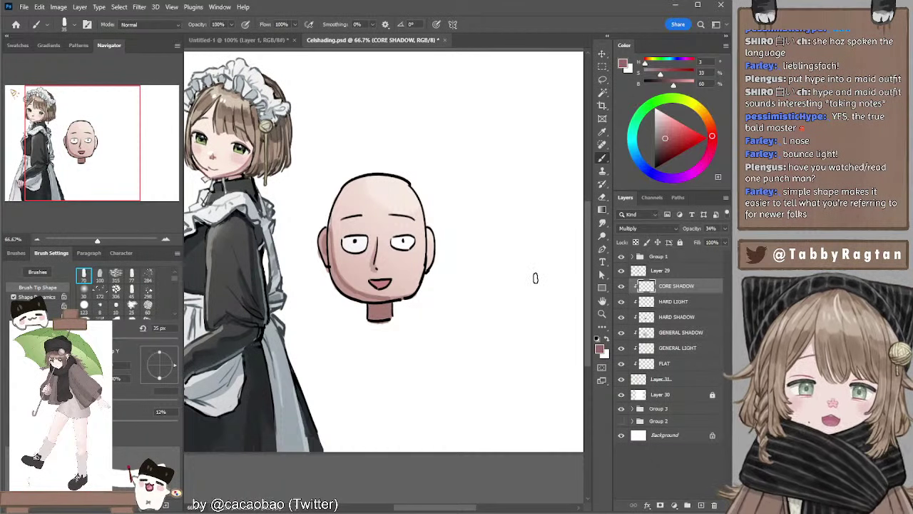
click(37, 237)
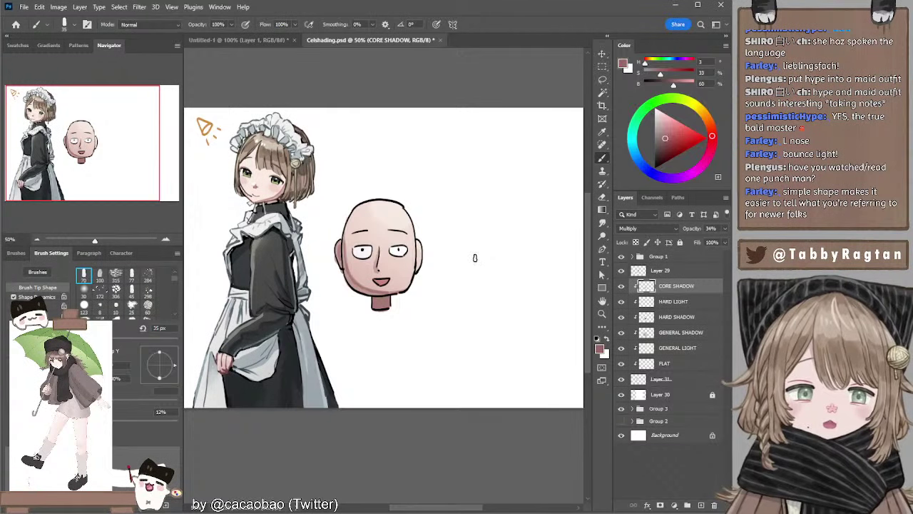
key(bracketleft)
key(bracketleft)
key(bracketleft)
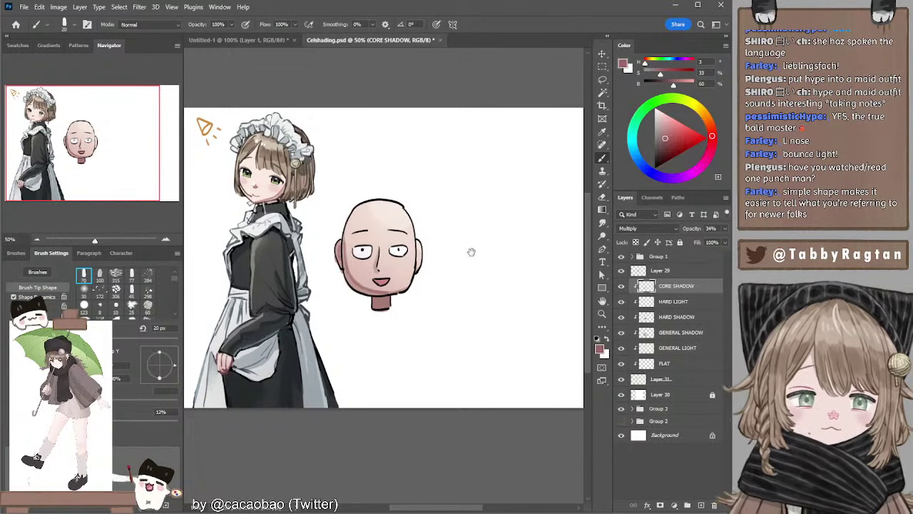
drag(471, 252, 467, 259)
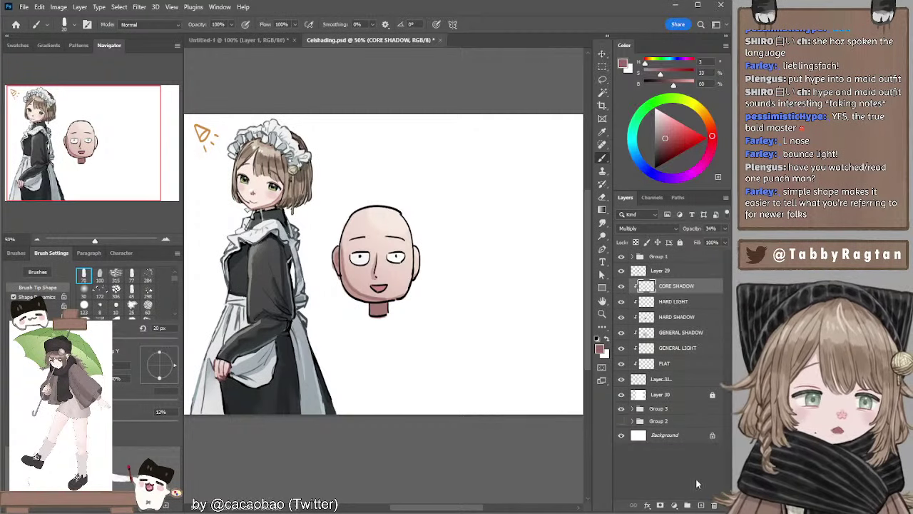
Add a new clipped layer above CORE SHADOW and name it HIGHLIGHT.
click(701, 505)
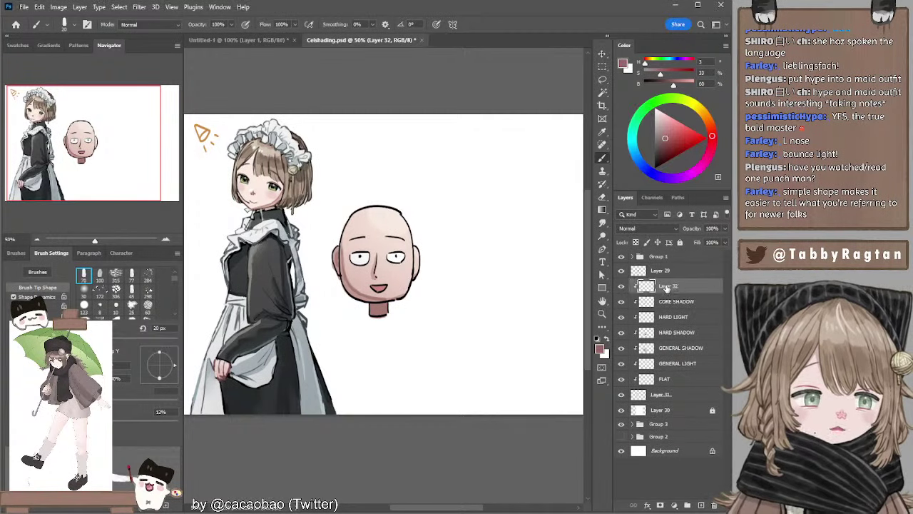
double_click(674, 285)
text(HIGHLIGH)
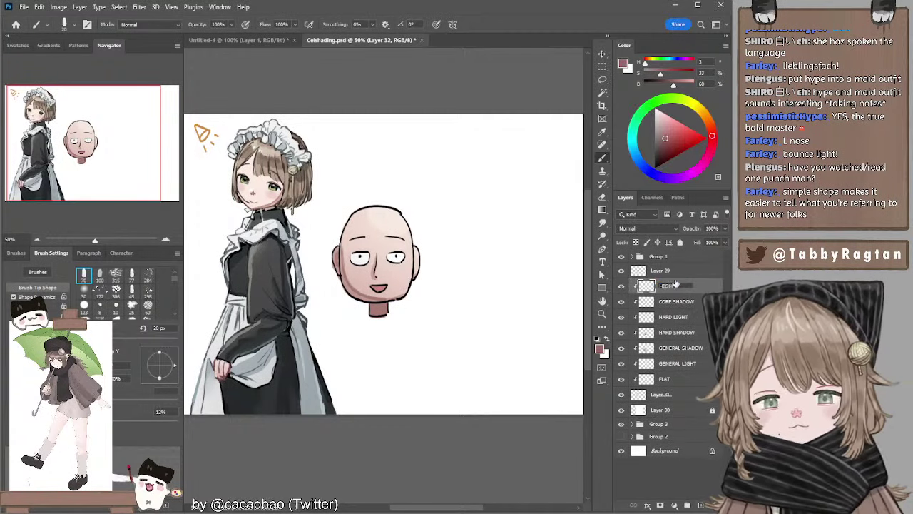
text(T)
key(Return)
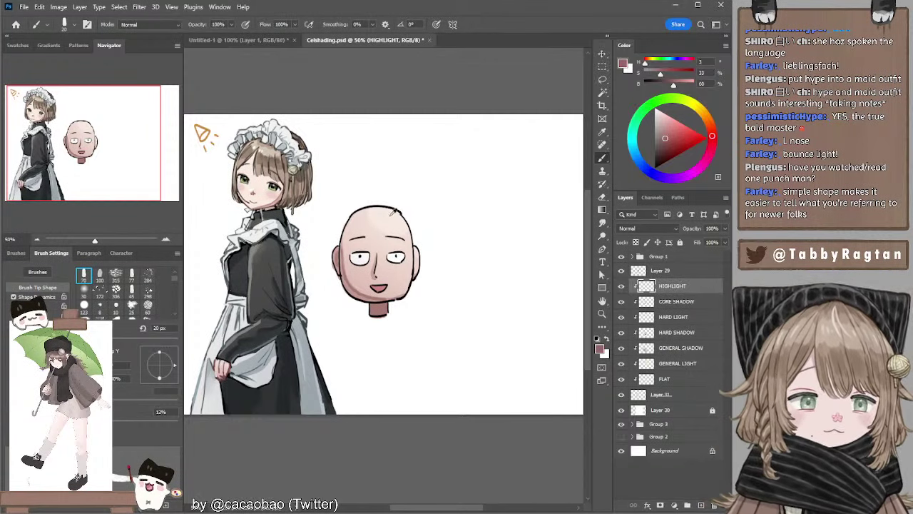
Paint a small pure-white highlight on the upper lit side of the bald head with a 15 px brush.
alt+click(396, 212)
click(657, 111)
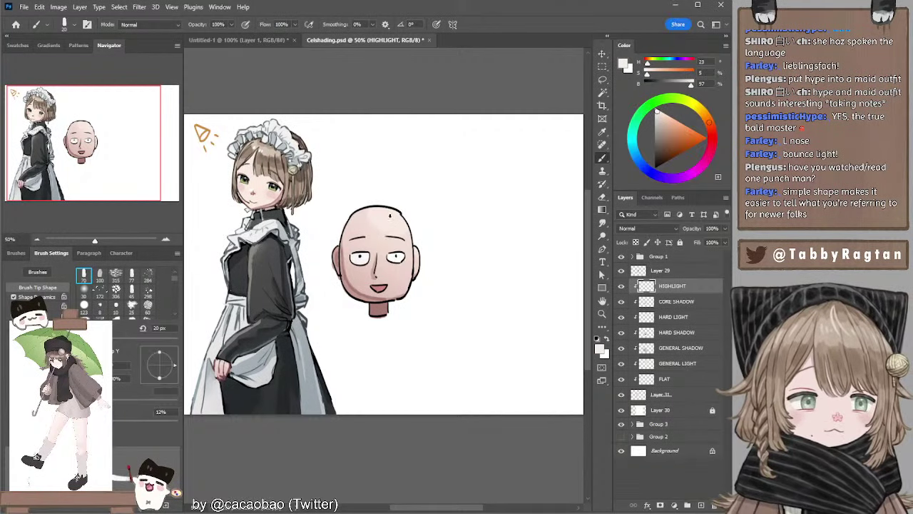
key([)
alt+click(407, 196)
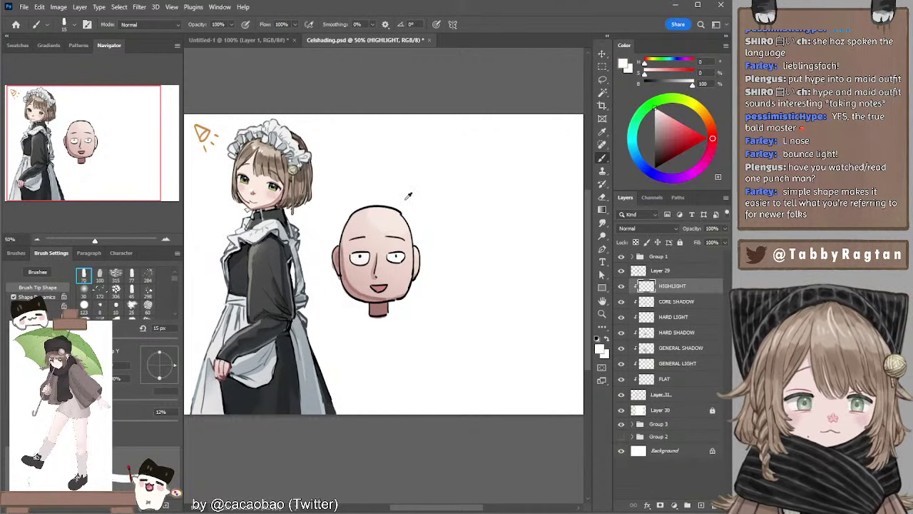
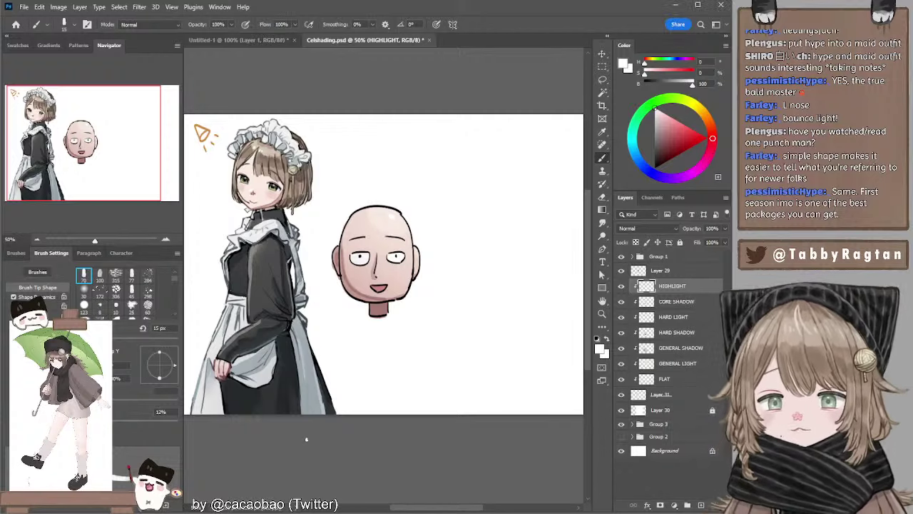
Add a new layer above the line-art layer, Layer 29, and clip it to that layer.
drag(389, 139, 418, 121)
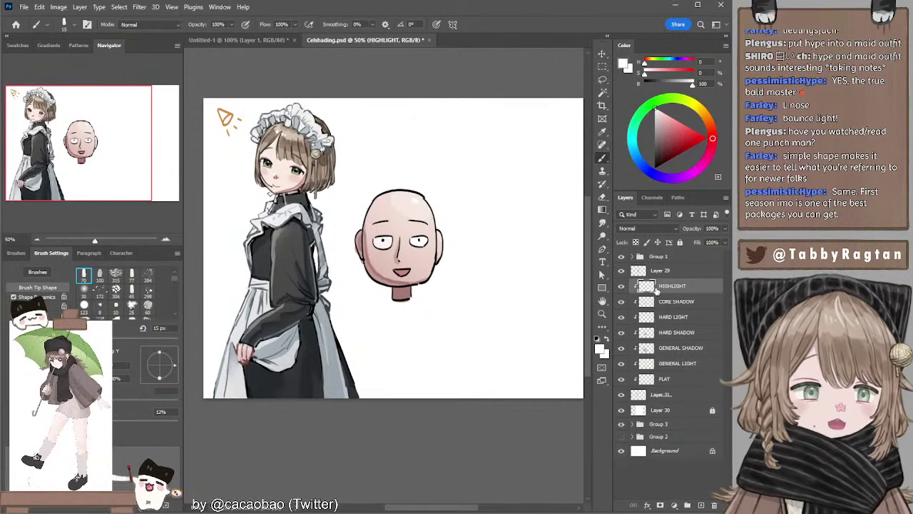
click(658, 273)
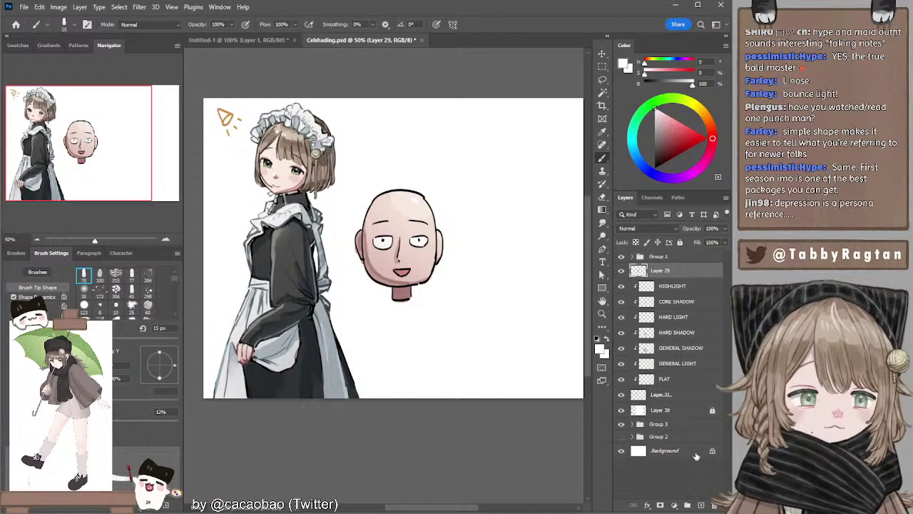
click(701, 505)
key(ctrl+alt+g)
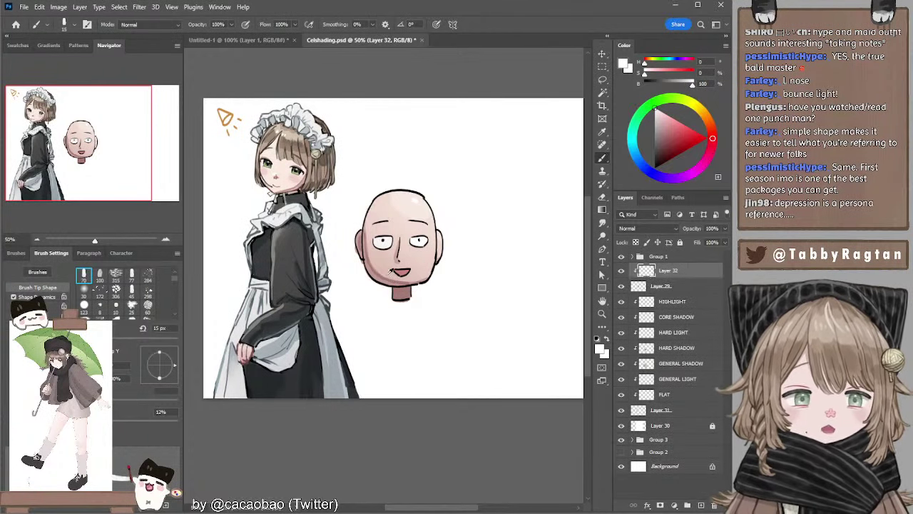
Colour the bald head's line art on the clipped layer in reddish brown, a deeper brown and near-black, using 50 to 80 px brushes.
alt+click(378, 267)
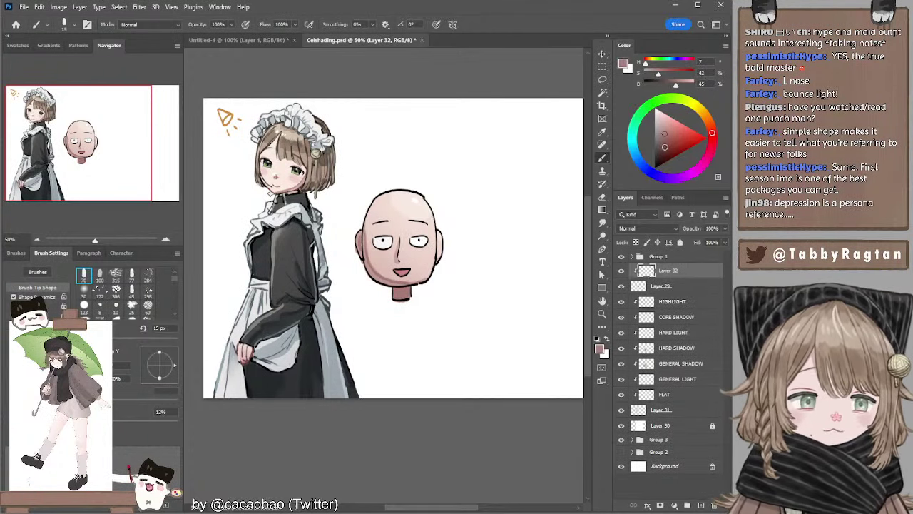
click(664, 146)
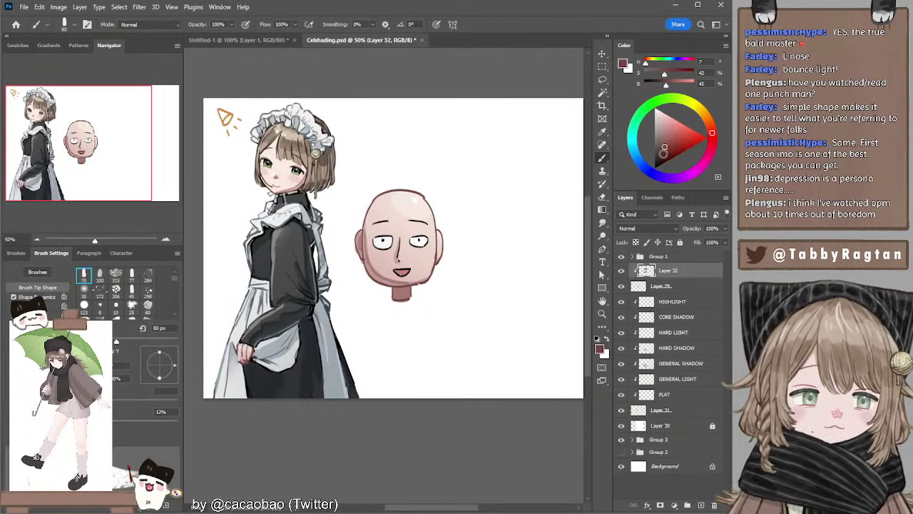
click(663, 153)
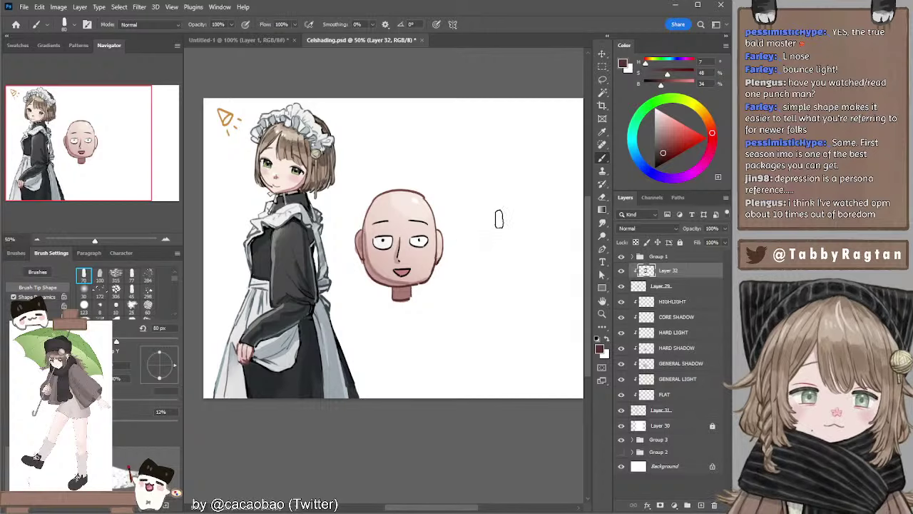
key(bracketleft)
key(bracketleft)
key(bracketleft)
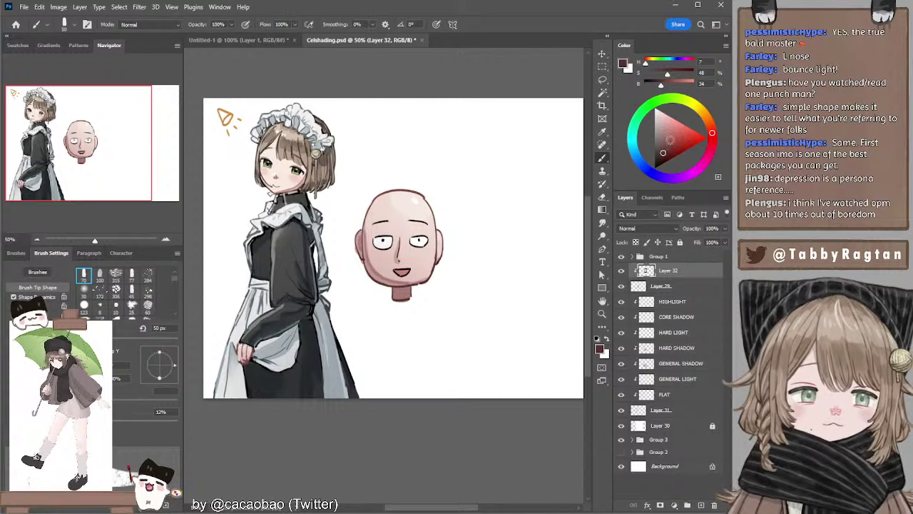
drag(670, 139, 654, 160)
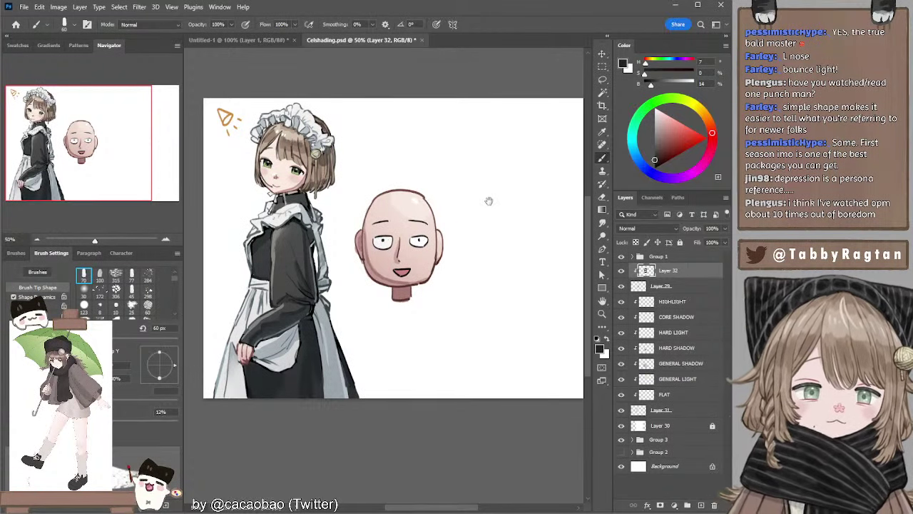
Group all of the bald head's layers, from Layer 31 up to Layer 32.
drag(489, 201, 422, 204)
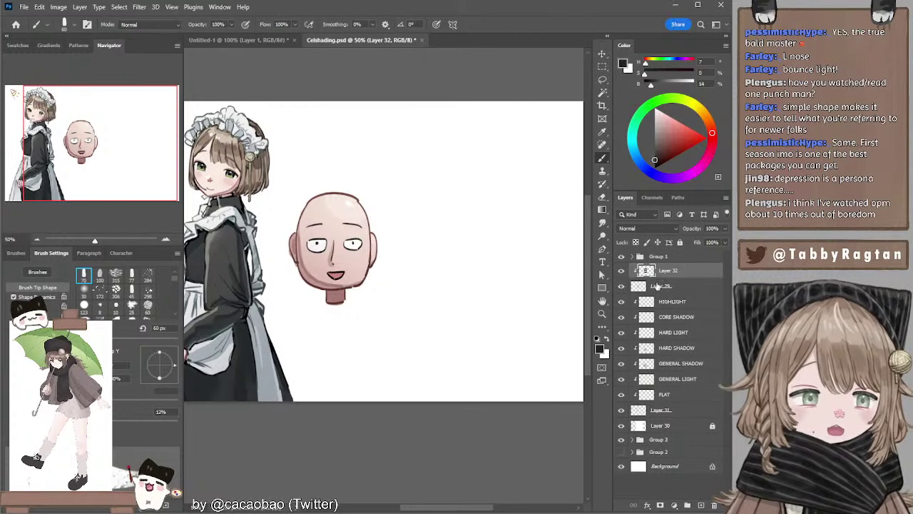
shift+click(666, 412)
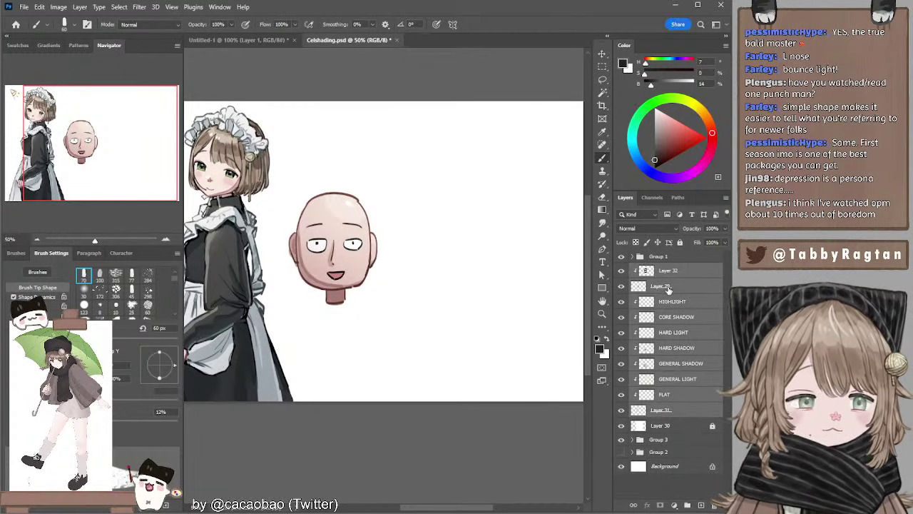
key(ctrl+g)
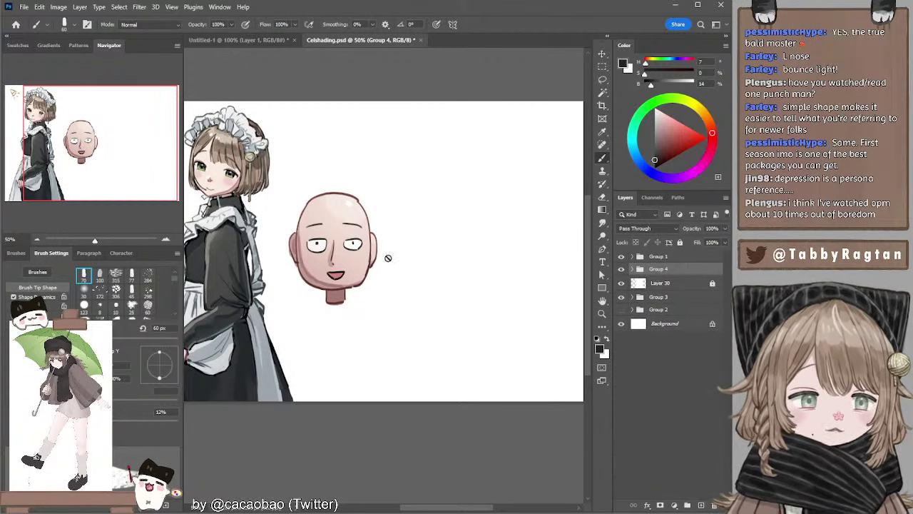
Try to select and move the bald head's layers directly on the canvas.
ctrl+click(338, 286)
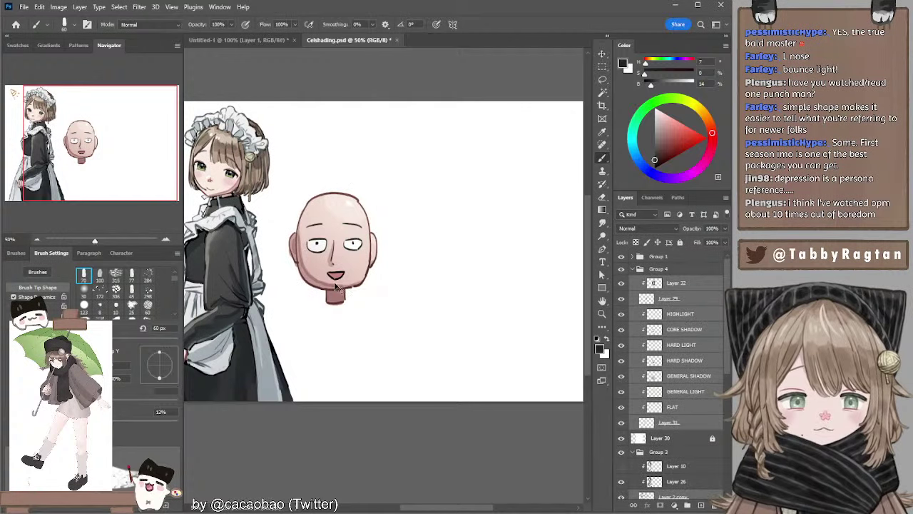
mouse_move(339, 286)
mouse_down()
mouse_move(342, 218)
mouse_move(367, 224)
mouse_up()
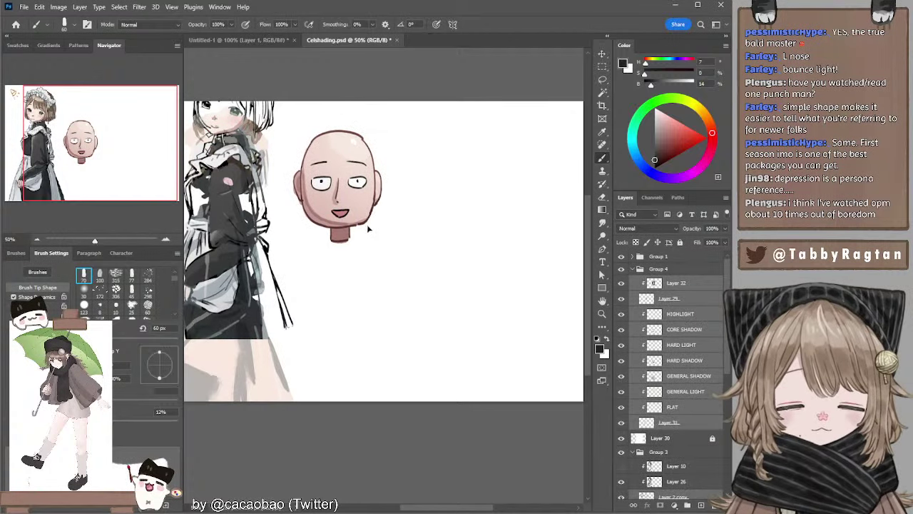
key(ctrl+z)
ctrl+click(433, 222)
click(640, 270)
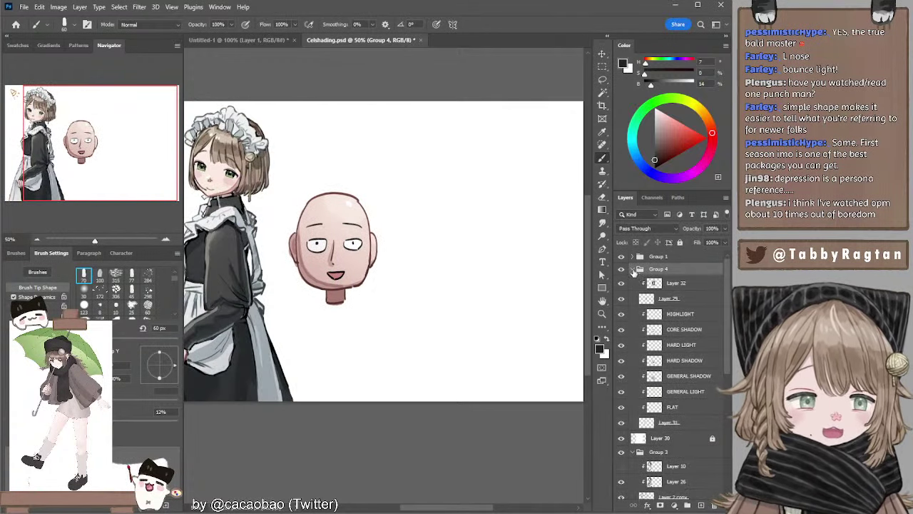
click(633, 269)
key(v)
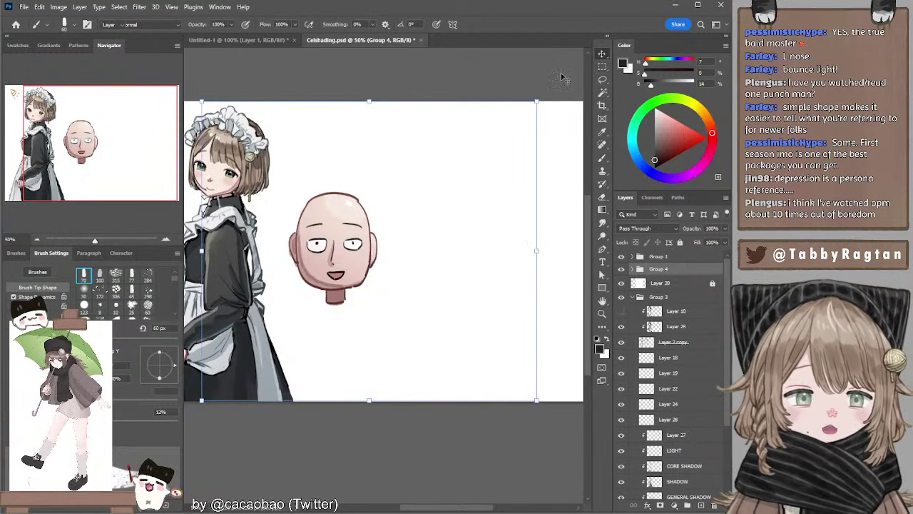
click(359, 232)
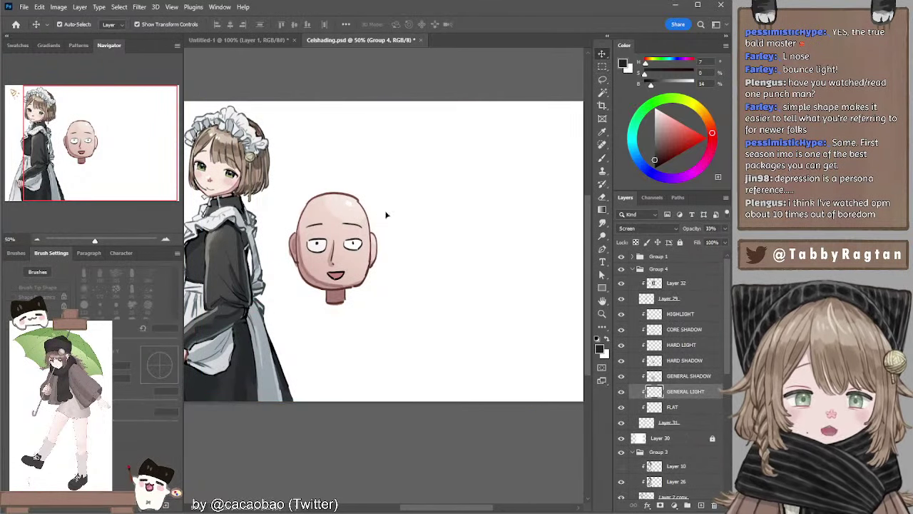
drag(356, 283, 329, 247)
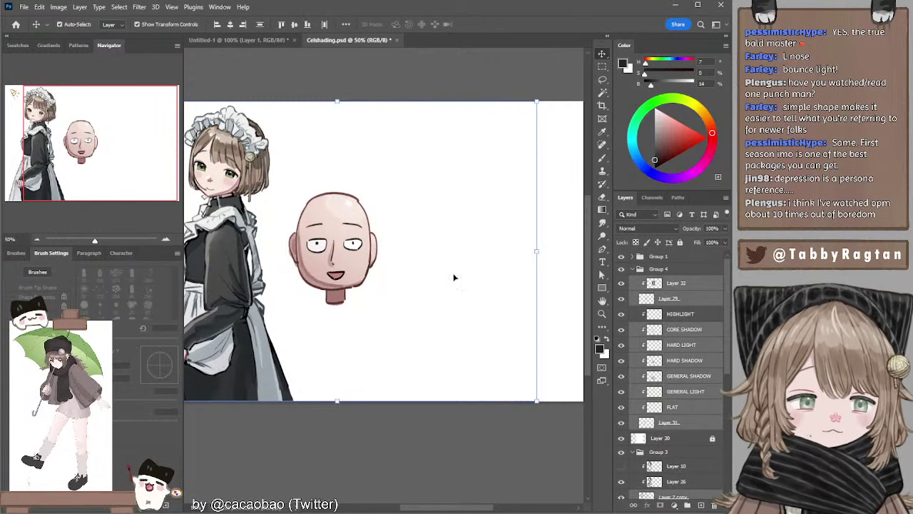
click(464, 82)
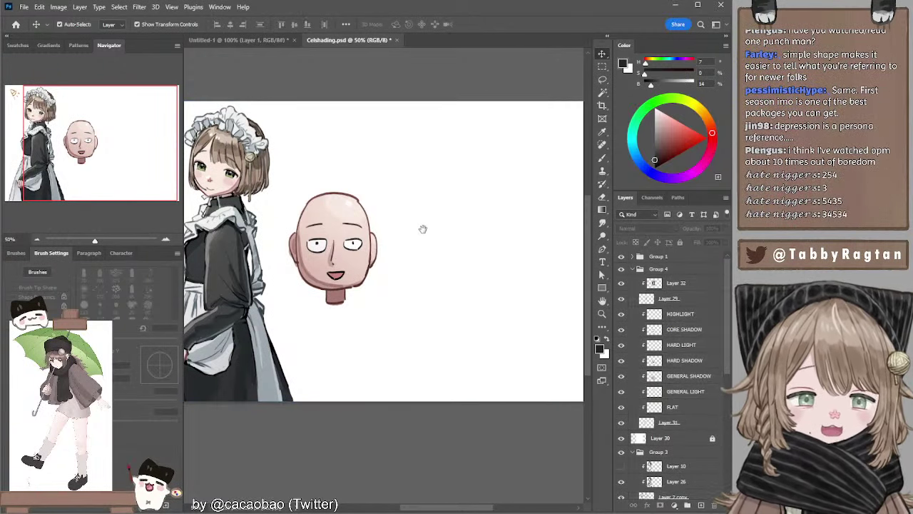
Collapse Group 4 and check what it contains by hiding and showing it.
drag(421, 228, 464, 224)
click(634, 271)
click(631, 269)
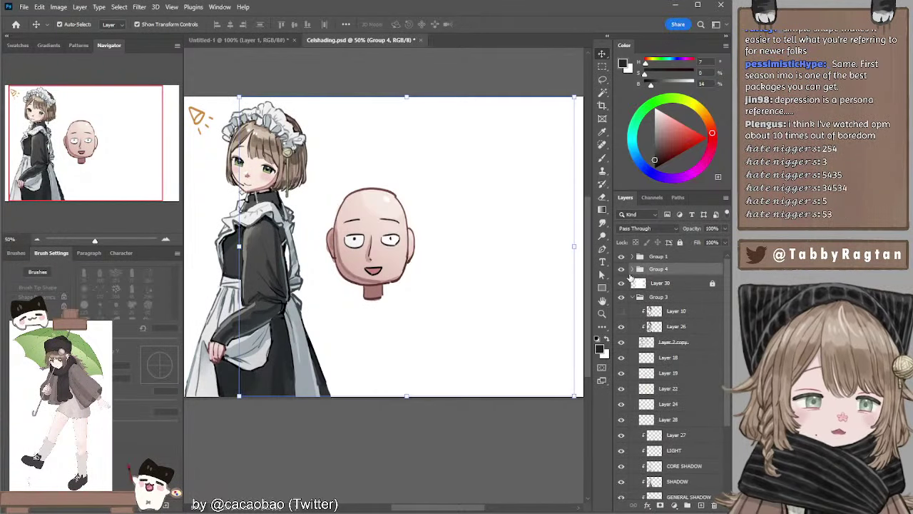
click(620, 269)
click(621, 269)
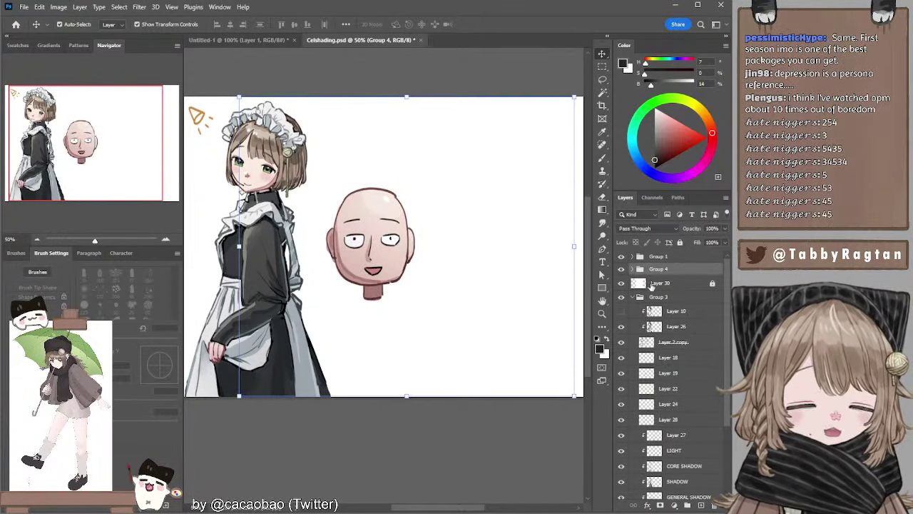
Add a new layer above Group 4 and return to the Brush tool.
click(700, 505)
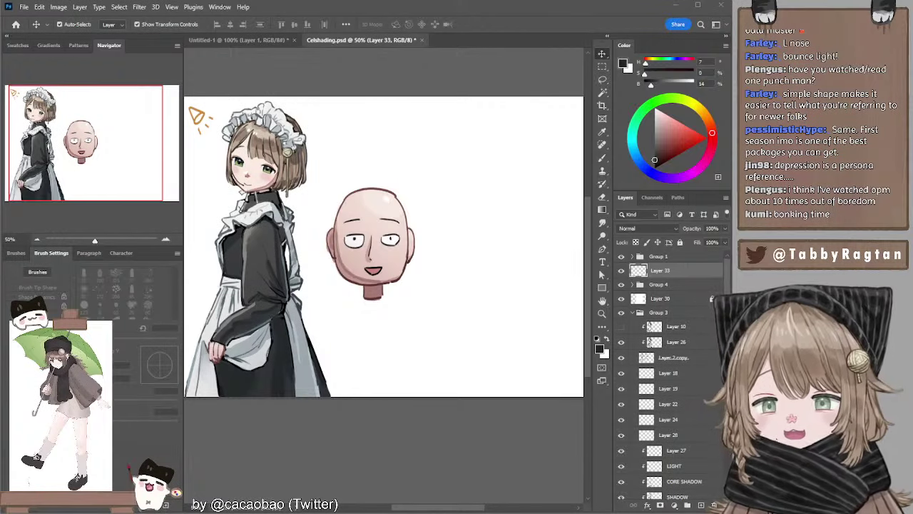
click(456, 70)
key(b)
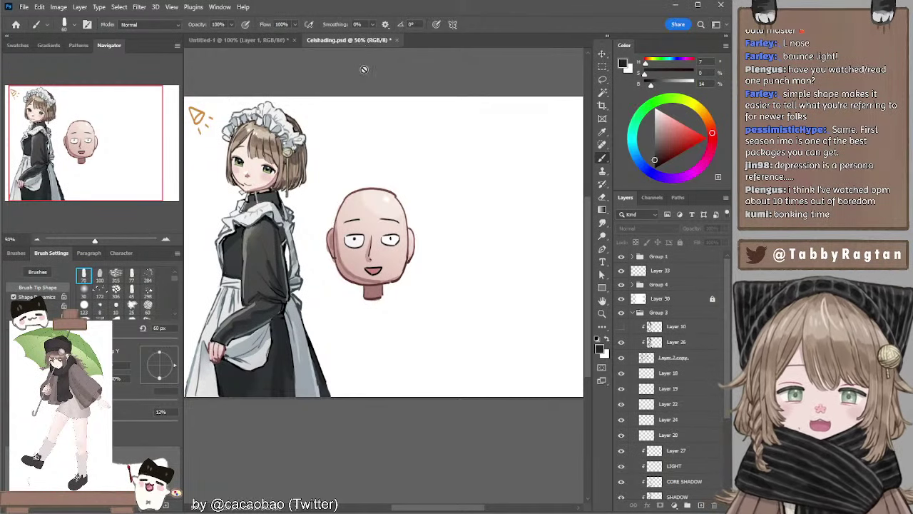
Locate the bald head's layers from the canvas, then collapse their group and toggle its visibility to verify it.
click(660, 341)
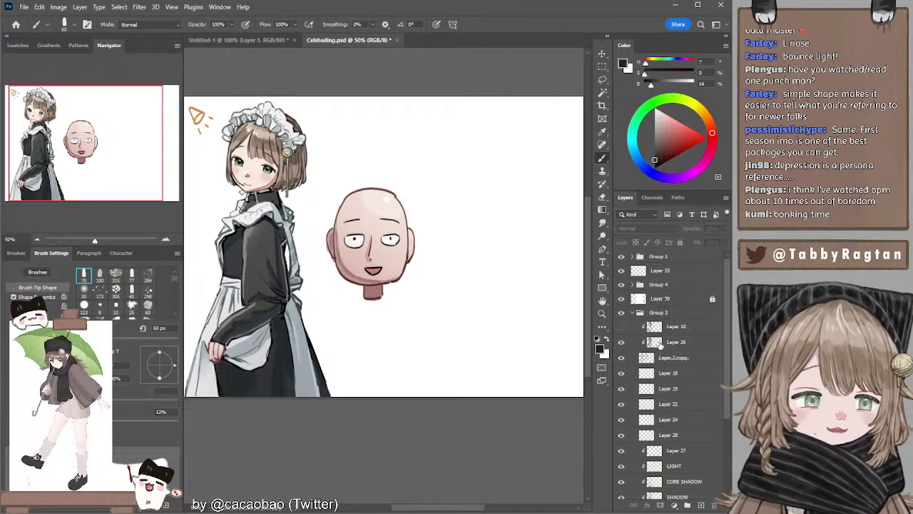
drag(377, 428, 342, 429)
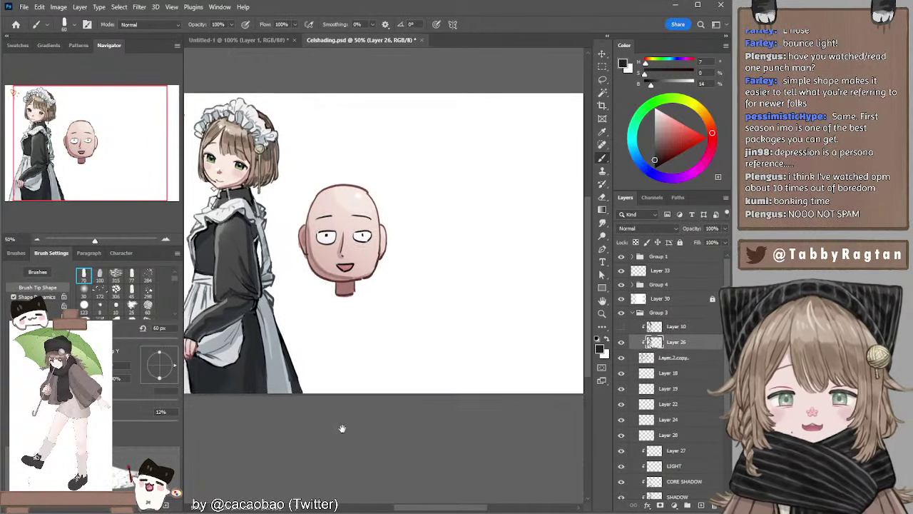
ctrl+click(308, 274)
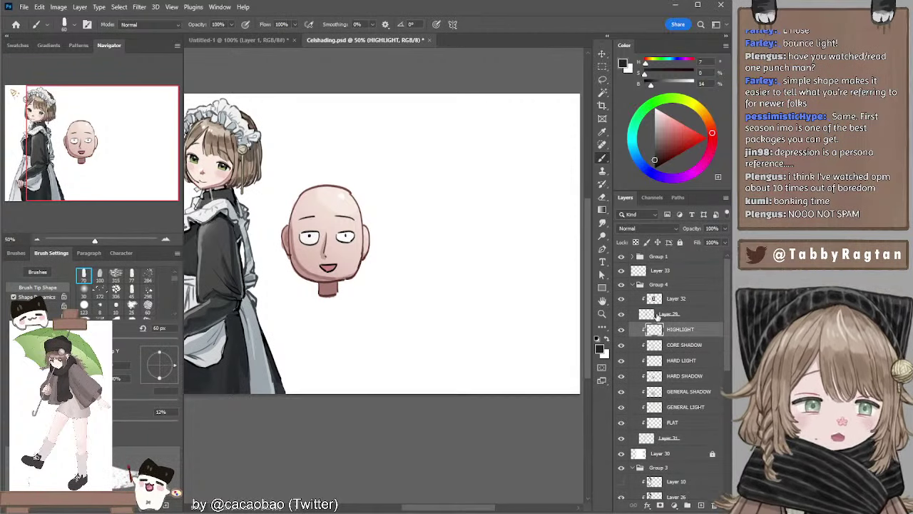
click(657, 316)
click(632, 285)
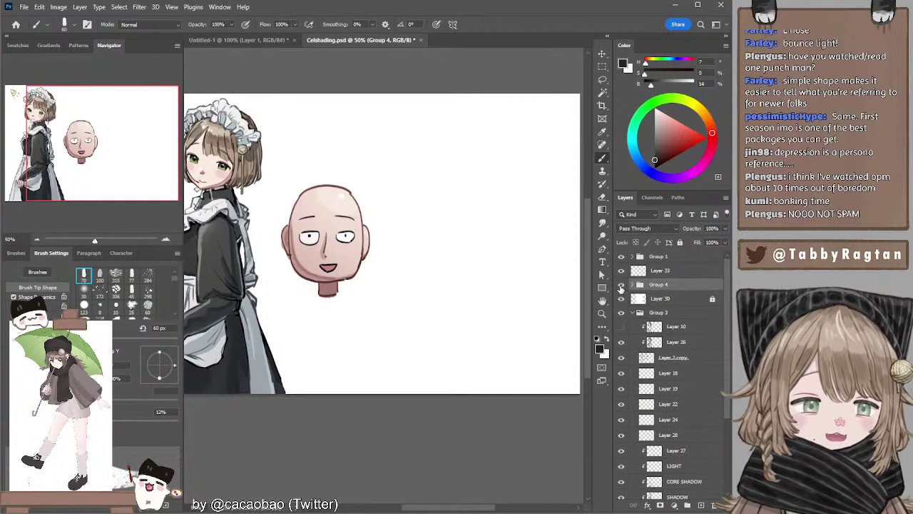
click(622, 285)
click(622, 285)
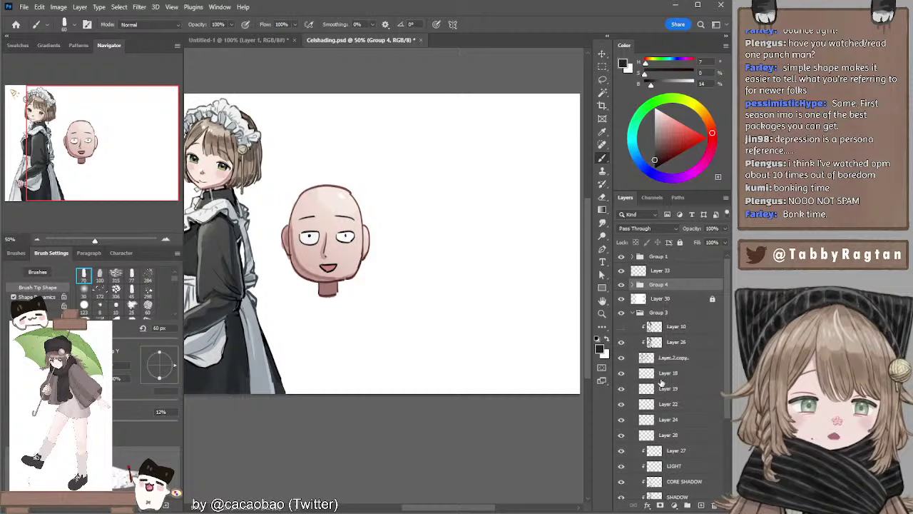
Add another new layer directly above Group 4 and prepare a black 25 px brush for sketching.
click(702, 503)
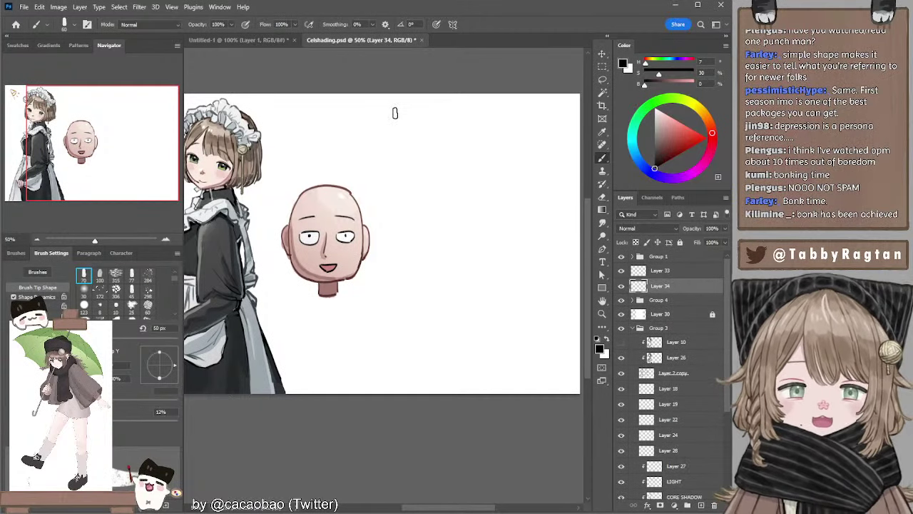
key(bracketleft)
key(bracketleft)
key(bracketleft)
key(bracketleft)
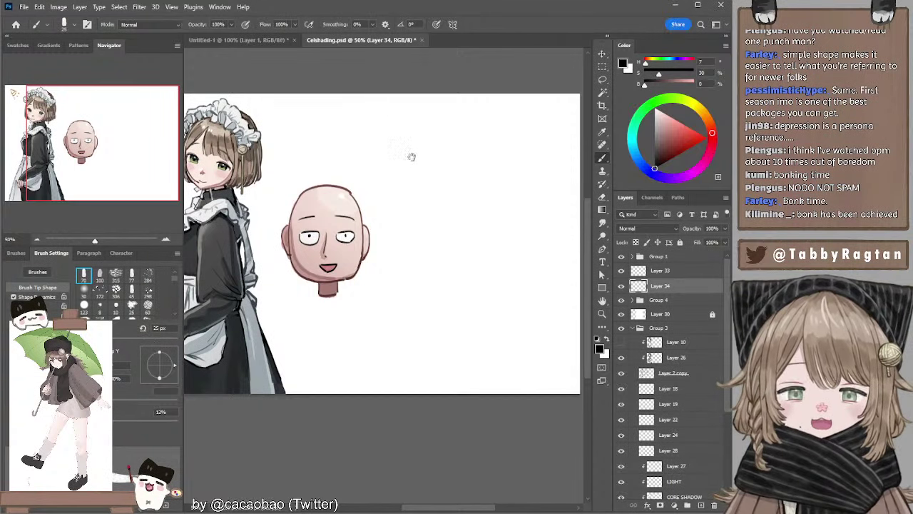
mouse_move(414, 159)
mouse_down()
mouse_move(396, 167)
mouse_move(483, 167)
mouse_move(481, 197)
mouse_up()
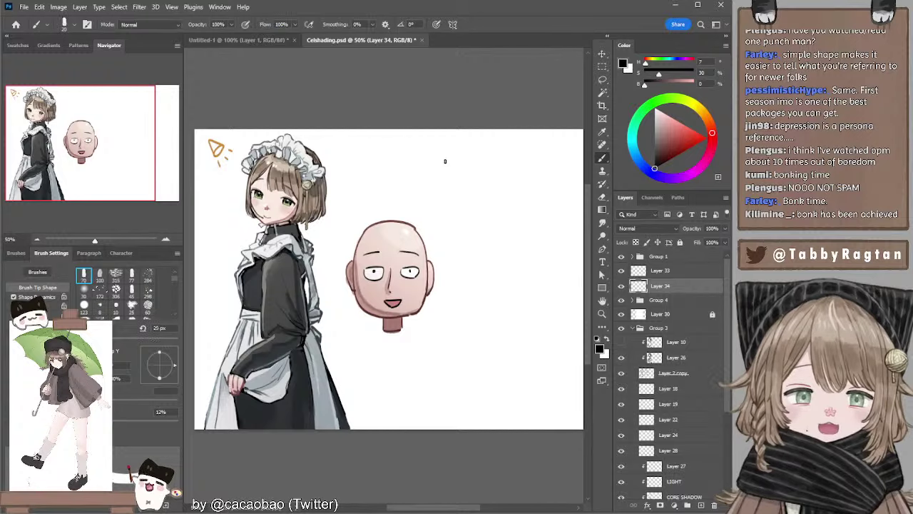
Draw the left curve of a new rounded outline above and beside the bald head with an 8 px black brush.
mouse_move(430, 171)
mouse_down()
mouse_move(481, 166)
mouse_move(422, 167)
mouse_move(427, 154)
mouse_move(430, 188)
mouse_move(416, 191)
mouse_up()
key(ctrl+z)
key(bracketleft)
key(bracketleft)
key(bracketleft)
key(ctrl+z)
key(ctrl+z)
key(ctrl+z)
key(ctrl+z)
key(ctrl+z)
key(ctrl+z)
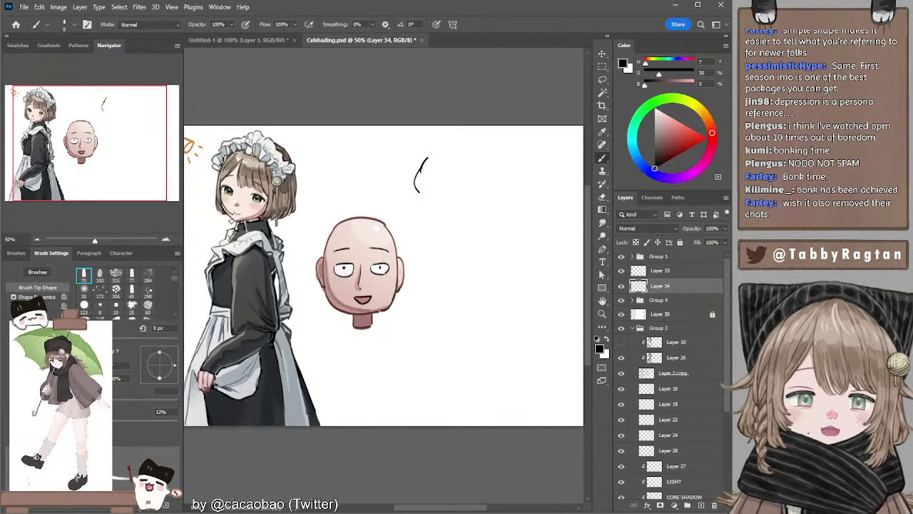
Try several strokes for the domed top of the new outline, undoing each one.
mouse_move(427, 158)
mouse_down()
mouse_move(465, 153)
mouse_move(448, 152)
mouse_move(464, 156)
mouse_move(475, 187)
mouse_up()
key(ctrl+z)
key(ctrl+z)
key(ctrl+z)
key(ctrl+z)
key(ctrl+z)
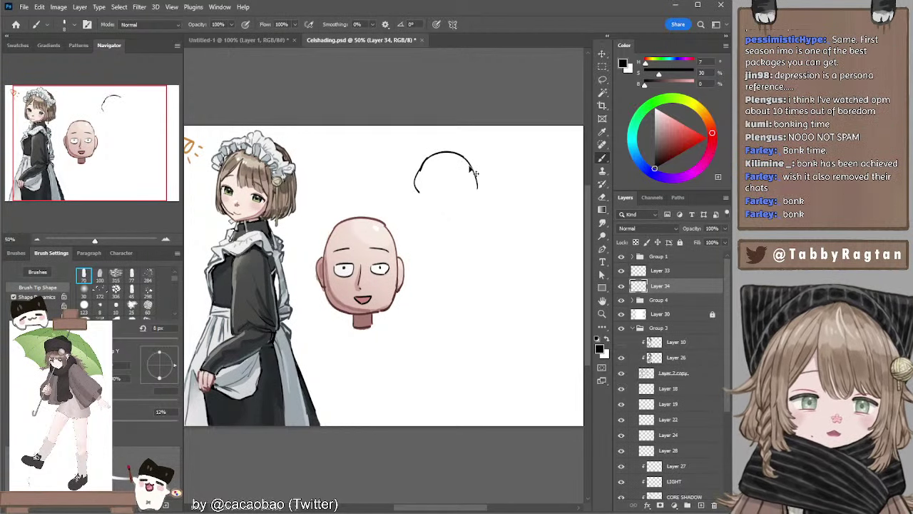
key(ctrl+z)
key(ctrl+z)
drag(428, 157, 480, 164)
key(ctrl+z)
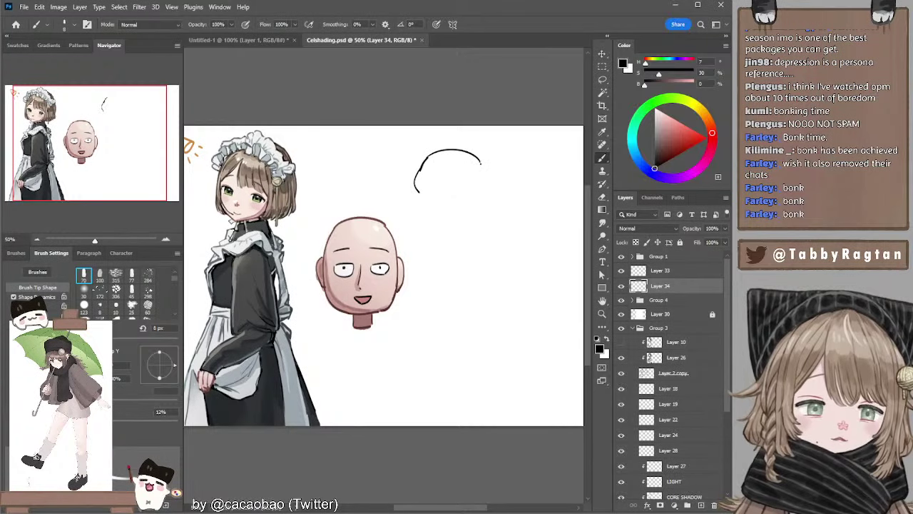
key(ctrl+z)
mouse_move(426, 159)
mouse_down()
mouse_move(474, 155)
mouse_move(481, 177)
mouse_up()
key(ctrl+z)
key(ctrl+z)
key(ctrl+z)
Draw the domed top and right side of the new outline, continuing from its left curve.
mouse_move(426, 158)
mouse_down()
mouse_move(467, 153)
mouse_move(480, 183)
mouse_up()
key(ctrl+z)
drag(463, 152, 481, 188)
key(ctrl+z)
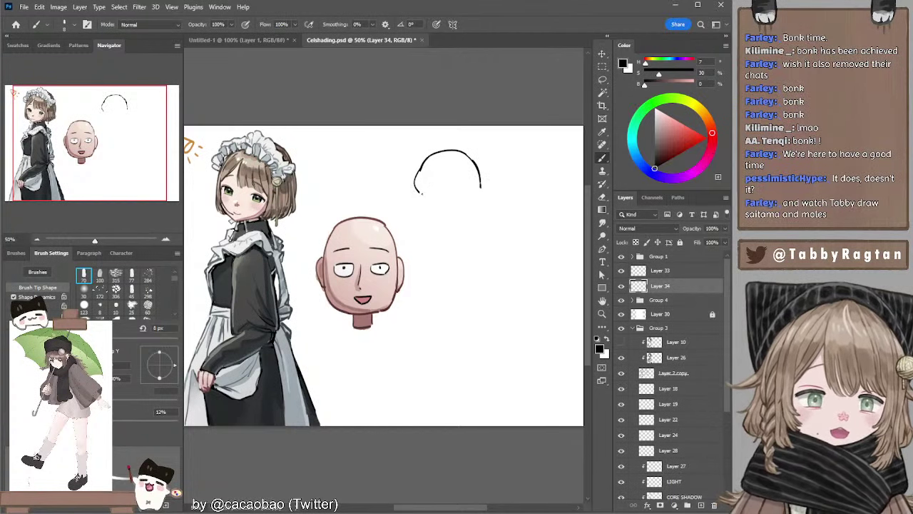
Lasso the domed outline, scale it down to 84.62% and return to the Brush tool.
key(l)
mouse_move(408, 193)
mouse_down()
mouse_move(428, 147)
mouse_move(455, 217)
mouse_up()
click(602, 54)
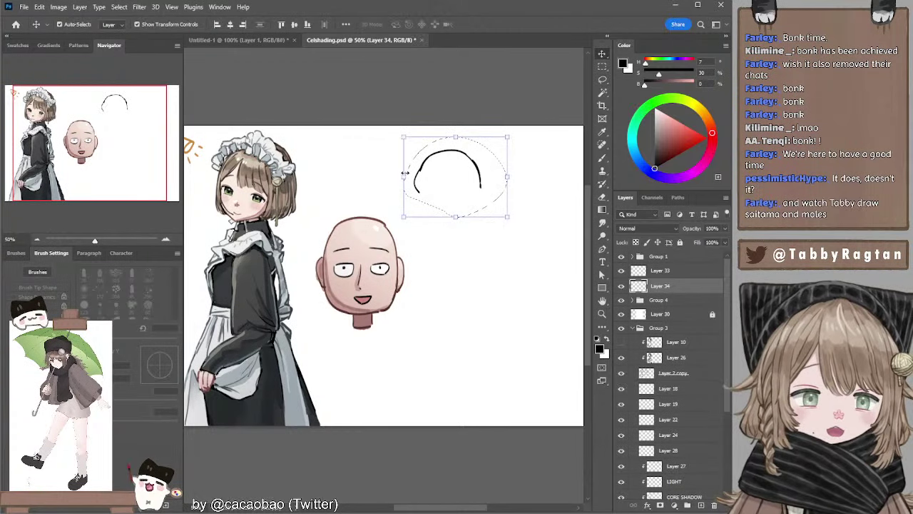
drag(406, 173, 418, 175)
key(Return)
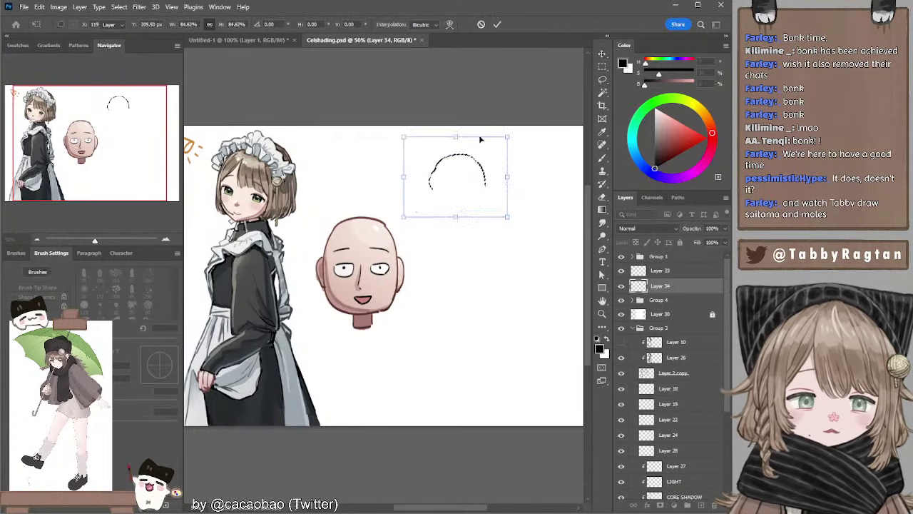
key(Return)
key(b)
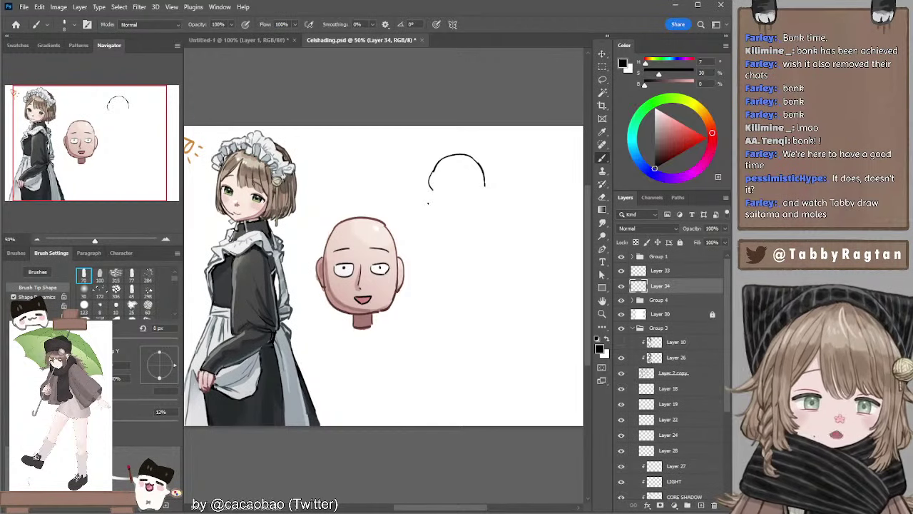
Try a curved body line descending from the lower left end of the domed outline, and undo it.
drag(432, 190, 429, 224)
key(ctrl+z)
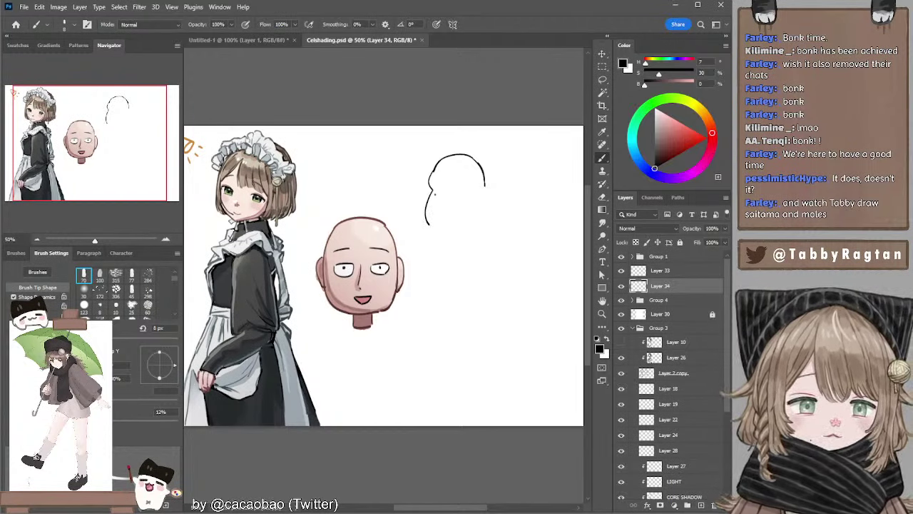
key(ctrl+z)
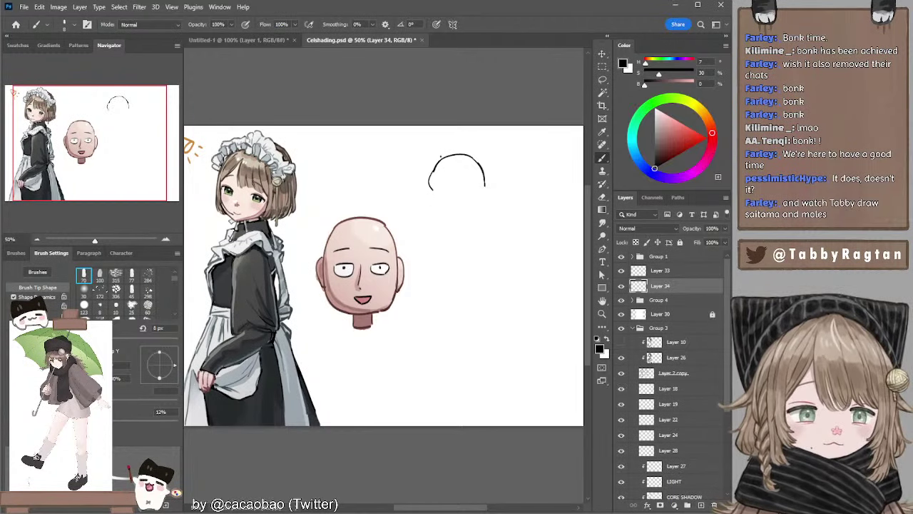
Draw a frilled maid headband with short pleat marks across the top of the domed head, undoing and redrawing strokes.
mouse_move(441, 156)
mouse_down()
mouse_move(440, 146)
mouse_move(446, 156)
mouse_up()
key(ctrl+z)
key(ctrl+z)
mouse_move(449, 156)
mouse_down()
mouse_move(467, 156)
mouse_move(448, 155)
mouse_up()
key(ctrl+z)
key(ctrl+z)
key(ctrl+z)
mouse_move(450, 155)
mouse_down()
mouse_move(485, 166)
mouse_move(451, 147)
mouse_move(474, 151)
mouse_move(481, 169)
mouse_move(450, 154)
mouse_up()
key(ctrl+z)
key(ctrl+z)
key(ctrl+z)
key(ctrl+z)
key(ctrl+z)
key(ctrl+z)
key(ctrl+z)
key(ctrl+z)
key(ctrl+z)
key(ctrl+z)
key(ctrl+z)
key(e)
key(b)
key(ctrl+z)
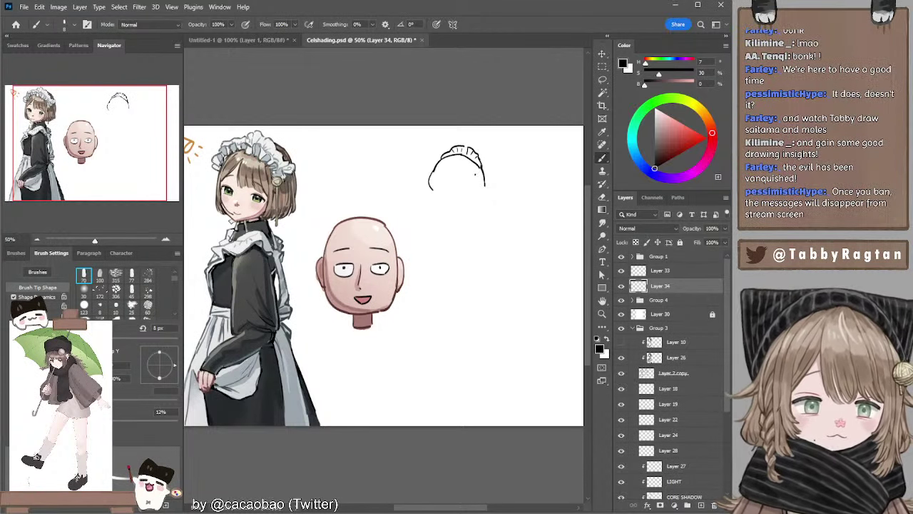
Draw two closed, curved eyes inside the domed head.
key(ctrl+z)
drag(475, 174, 462, 172)
key(ctrl+z)
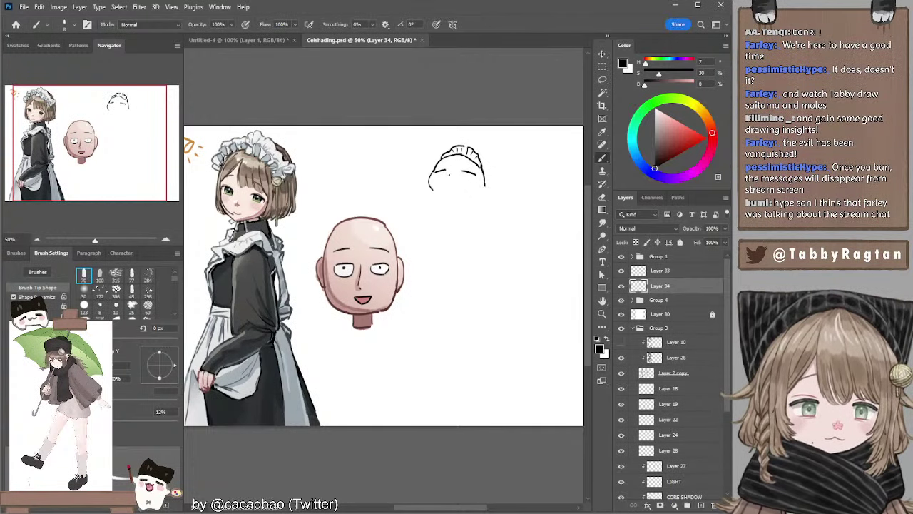
Draw a small nose and a cat-like open mouth between the closed eyes.
drag(447, 174, 454, 174)
key(ctrl+z)
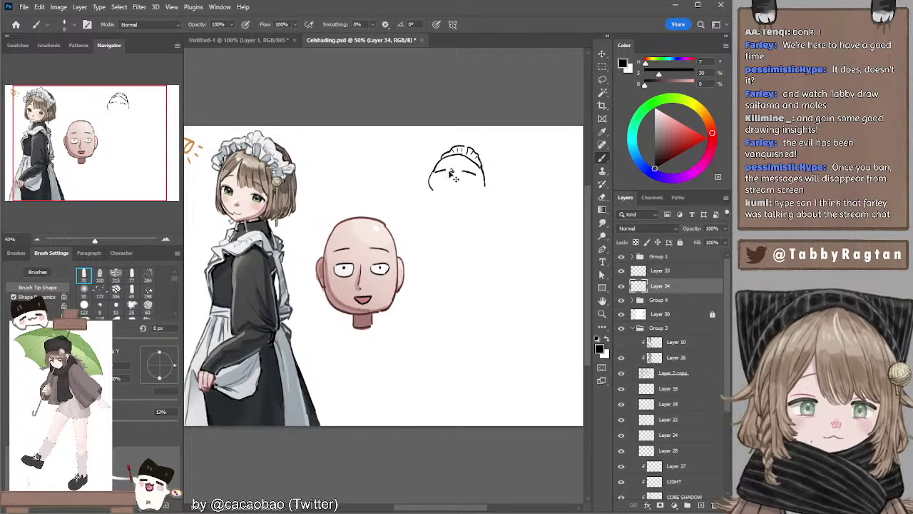
drag(445, 174, 454, 172)
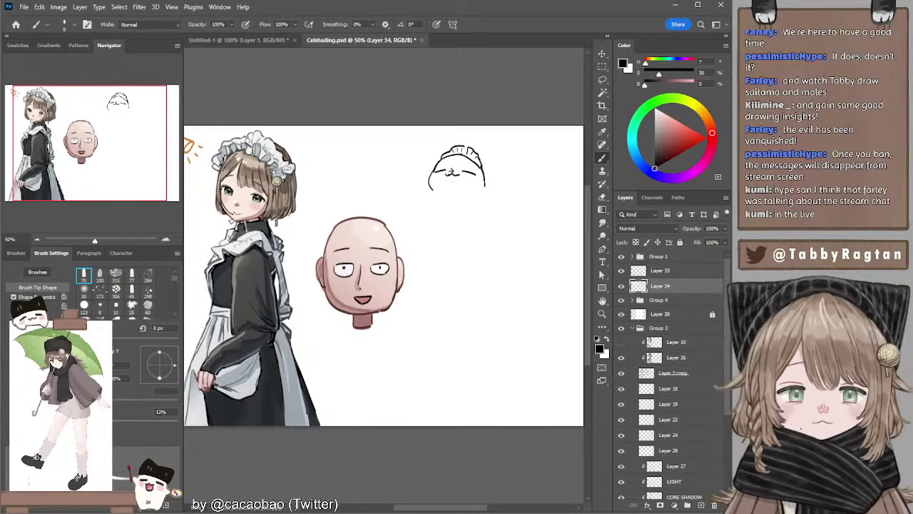
mouse_move(445, 174)
mouse_down()
mouse_move(461, 175)
mouse_move(454, 186)
mouse_up()
key(ctrl+z)
key(ctrl+z)
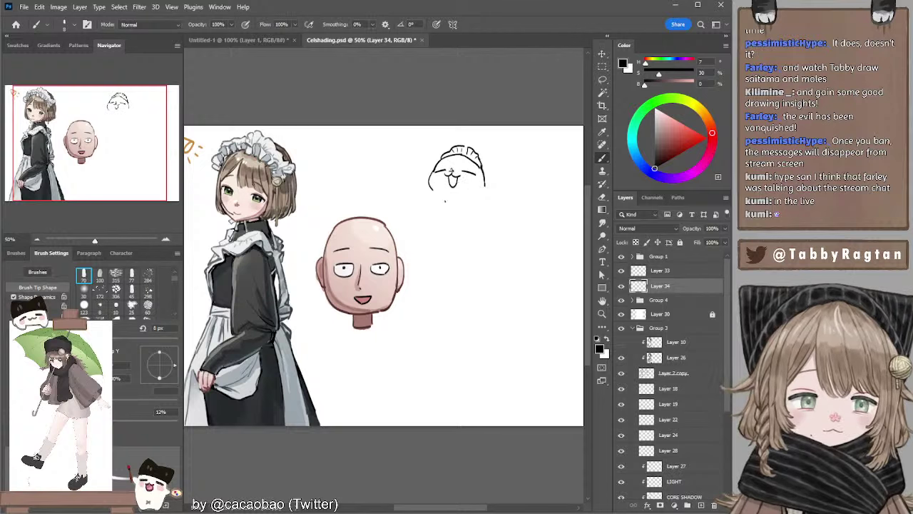
Try a rounded body curve below the head's left side, and undo it.
key(l)
key(b)
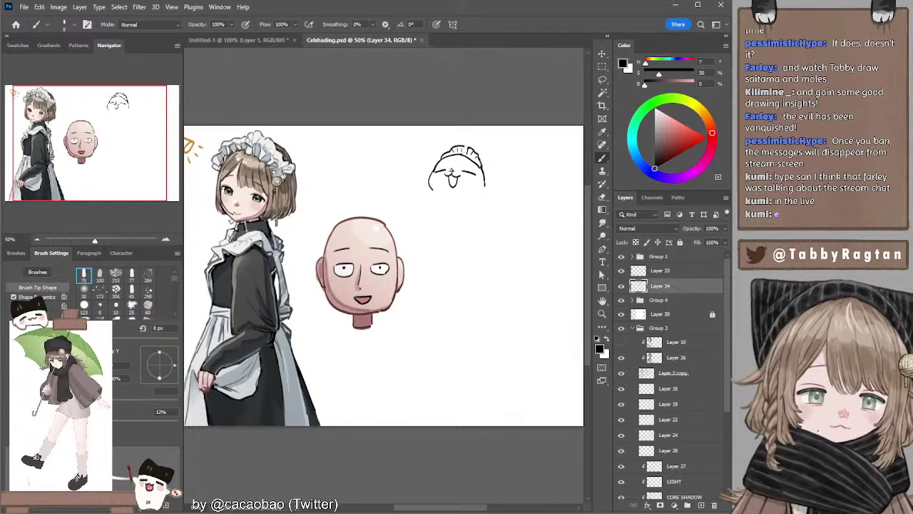
drag(431, 194, 431, 215)
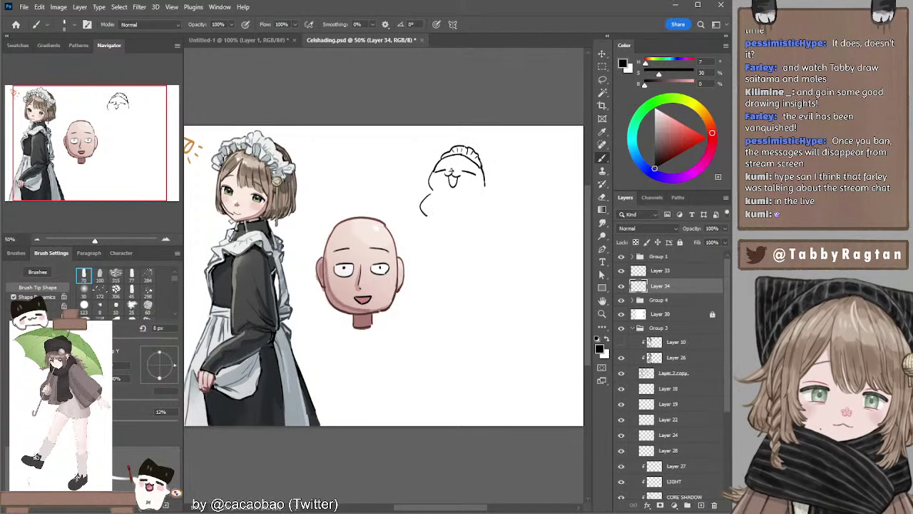
key(ctrl+z)
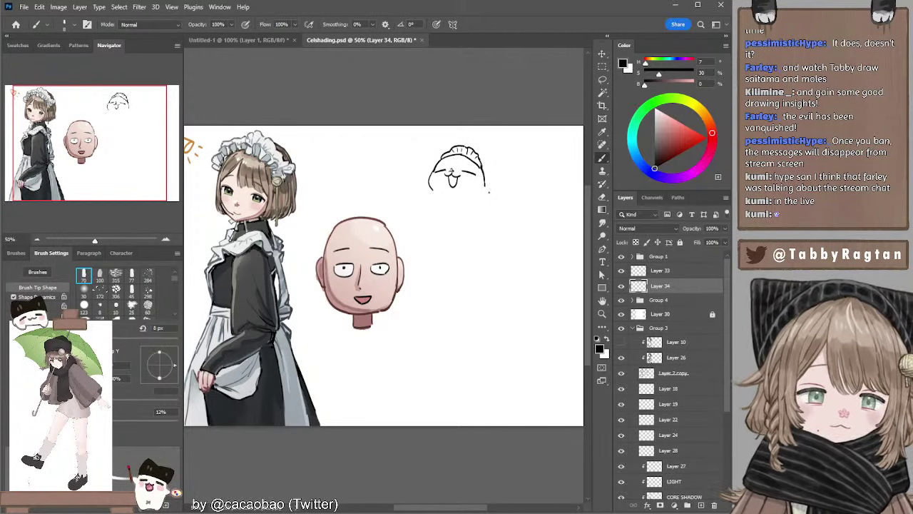
Draw the raised arm from the head's right side and the top edge of an oval tray beside it.
mouse_move(484, 187)
mouse_down()
mouse_move(510, 193)
mouse_move(525, 177)
mouse_move(498, 189)
mouse_move(527, 185)
mouse_up()
key(ctrl+z)
key(ctrl+z)
key(ctrl+z)
key(e)
key(b)
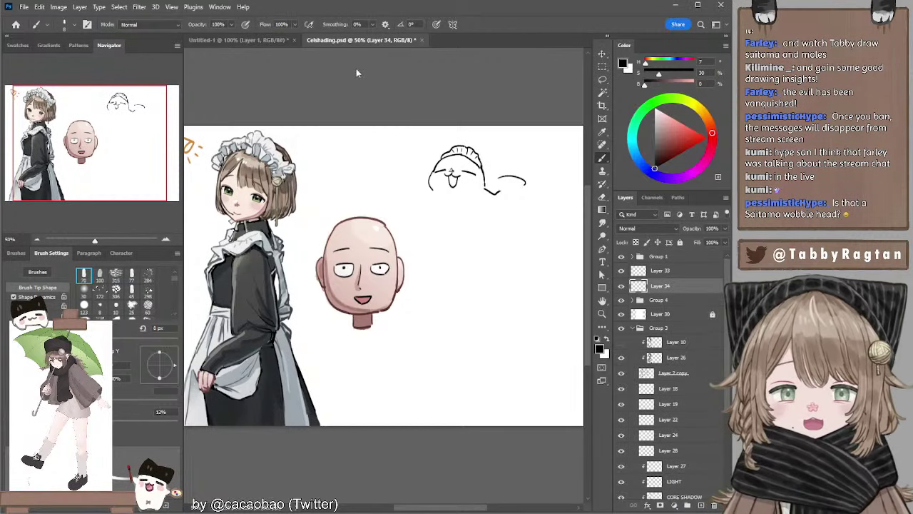
Close the oval tray, clean up the arm line joining it, and add a curve beneath the tray.
key(e)
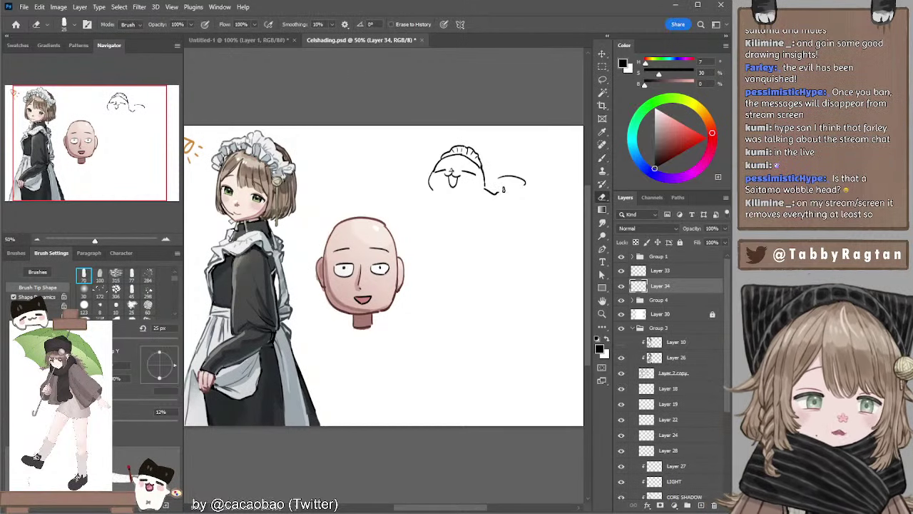
key(b)
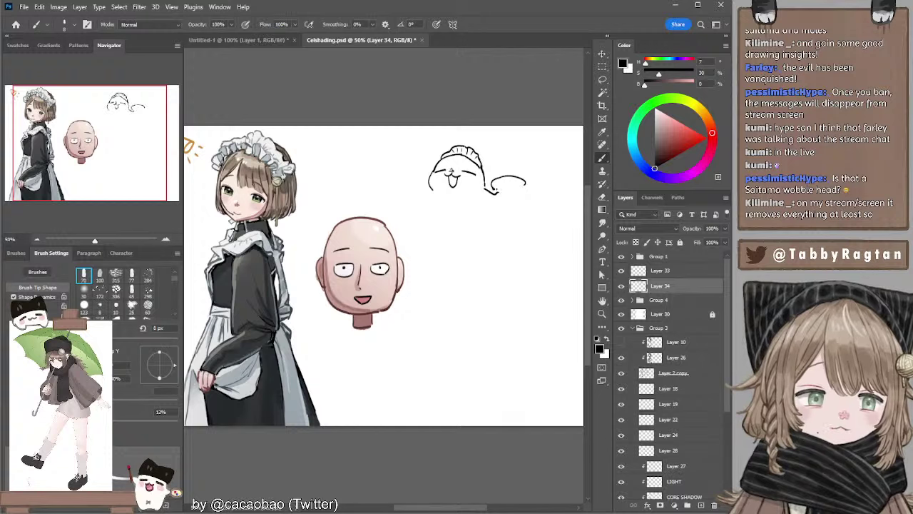
drag(495, 192, 525, 187)
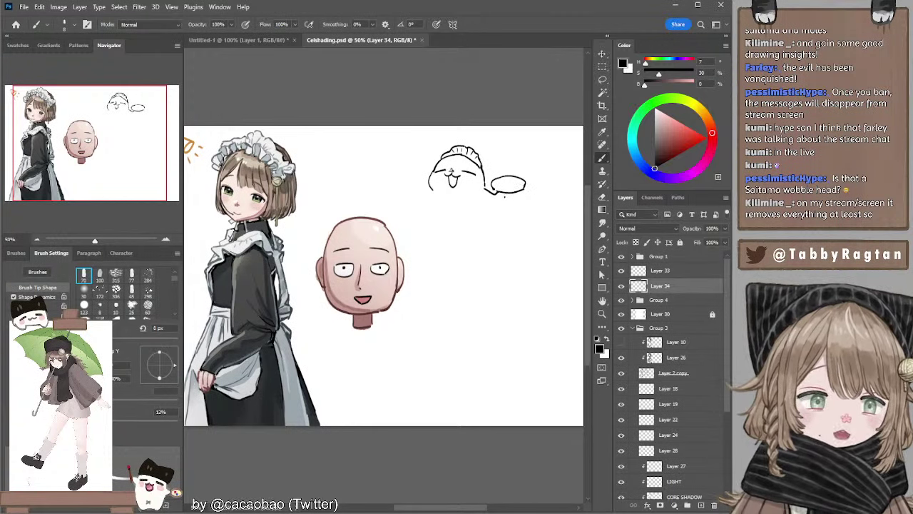
key(e)
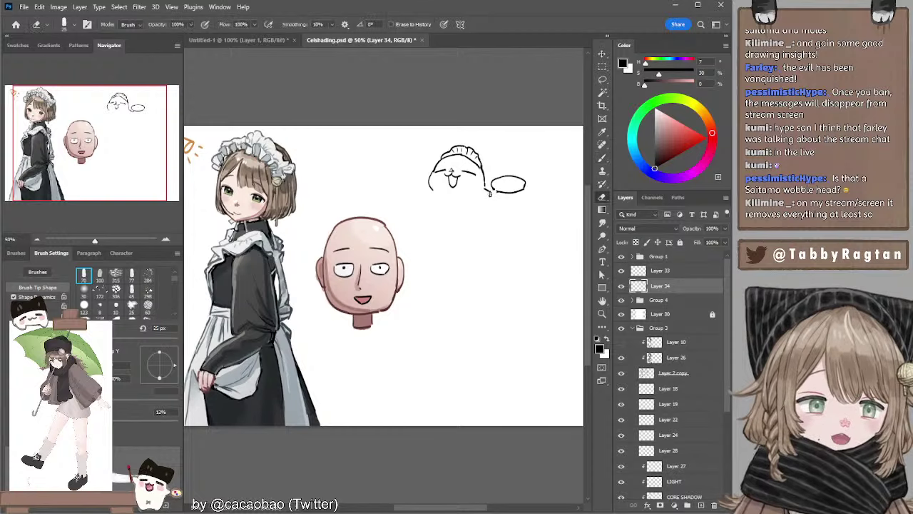
key(b)
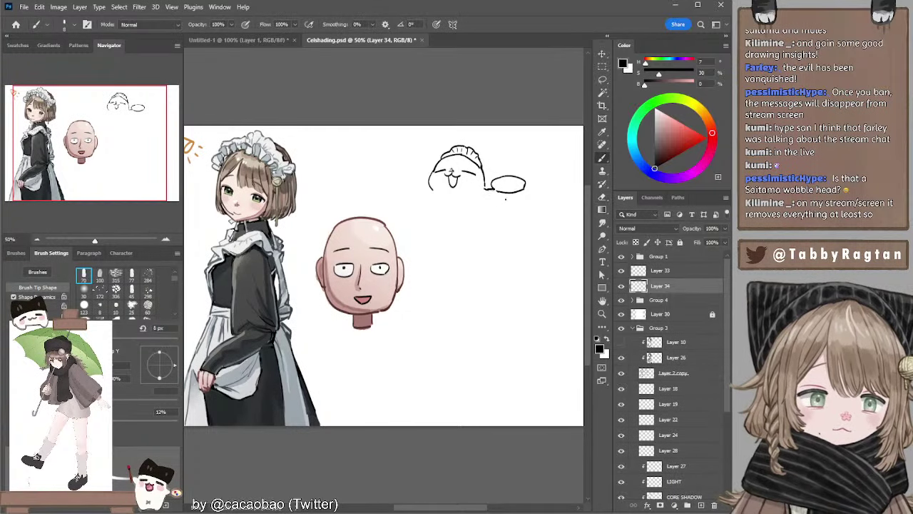
drag(490, 191, 512, 194)
key(ctrl+z)
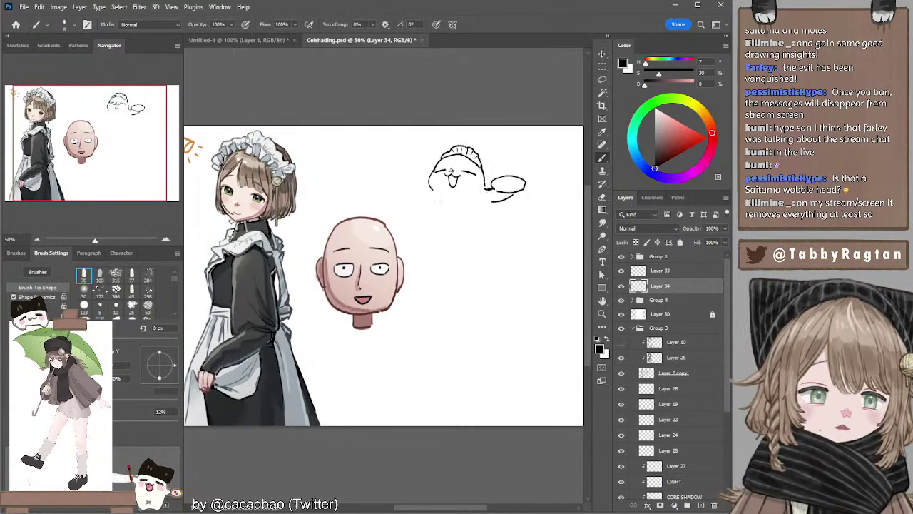
Try several strokes for the left shoulder and arm below the head, undoing them.
mouse_move(431, 197)
mouse_down()
mouse_move(412, 214)
mouse_move(418, 228)
mouse_move(425, 222)
mouse_up()
key(ctrl+z)
key(ctrl+z)
key(ctrl+z)
mouse_move(431, 205)
mouse_down()
mouse_move(437, 214)
mouse_move(411, 221)
mouse_move(445, 204)
mouse_move(439, 214)
mouse_up()
key(ctrl+z)
key(ctrl+z)
key(ctrl+z)
key(ctrl+z)
key(ctrl+z)
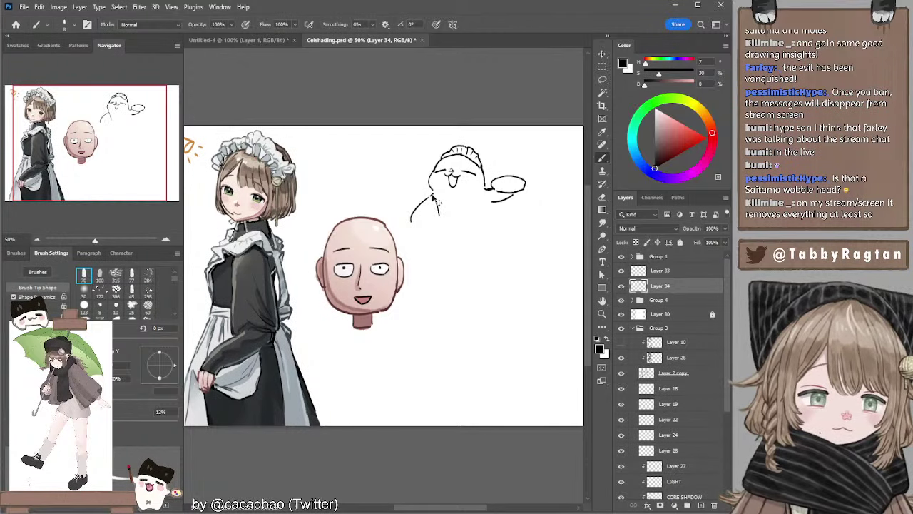
key(ctrl+z)
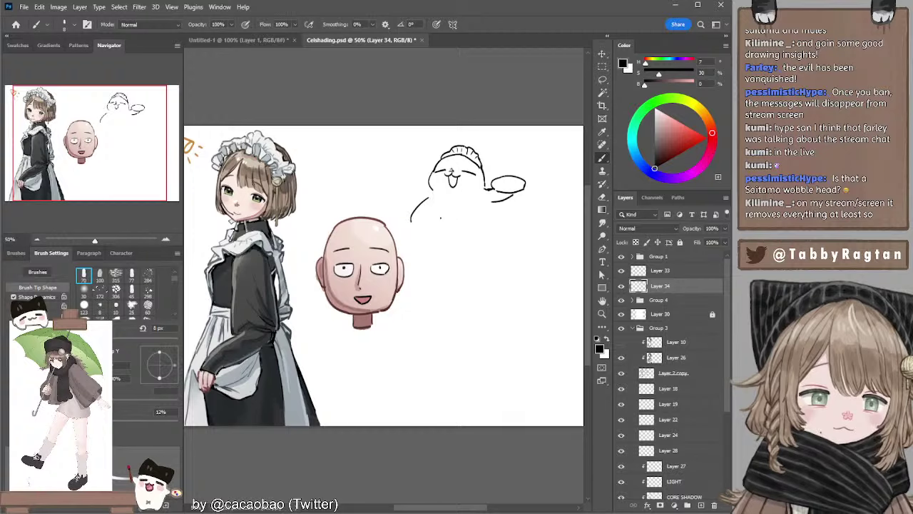
Draw the chin line and short left shoulder, and outline the apron's waist, right side and hem below.
mouse_move(431, 200)
mouse_down()
mouse_move(443, 217)
mouse_move(442, 200)
mouse_move(480, 198)
mouse_move(487, 210)
mouse_move(498, 203)
mouse_move(484, 215)
mouse_move(490, 248)
mouse_up()
key(ctrl+z)
key(ctrl+z)
key(ctrl+z)
key(ctrl+z)
key(ctrl+z)
key(ctrl+z)
key(ctrl+z)
mouse_move(487, 214)
mouse_down()
mouse_move(495, 244)
mouse_move(442, 249)
mouse_up()
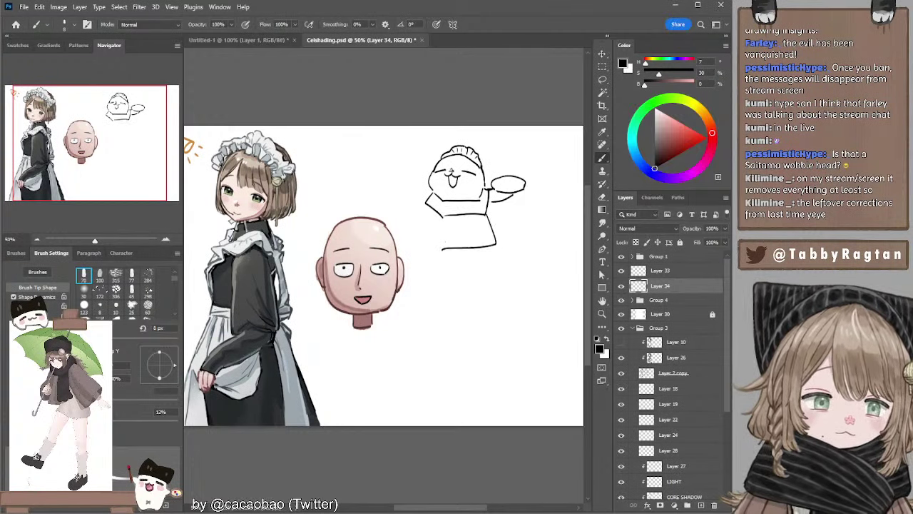
Draw the apron's left edge from the waistline down to the hem.
drag(442, 214, 437, 248)
key(ctrl+z)
key(ctrl+z)
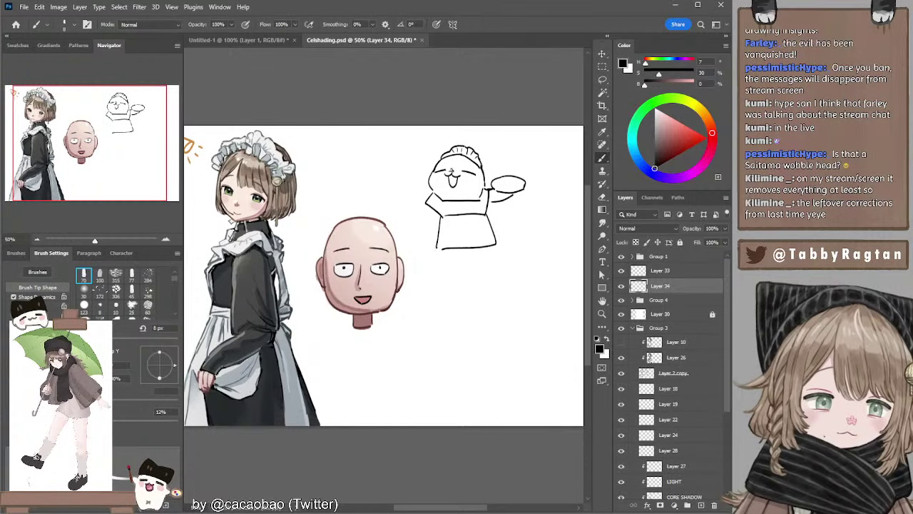
key(ctrl+z)
Draw the lowered left hand with its fingers and the dress edge behind the apron, redoing strokes.
mouse_move(427, 206)
mouse_down()
mouse_move(412, 227)
mouse_move(423, 233)
mouse_move(438, 223)
mouse_move(416, 249)
mouse_move(426, 241)
mouse_move(437, 248)
mouse_up()
key(ctrl+z)
key(ctrl+z)
key(ctrl+z)
key(ctrl+z)
key(ctrl+z)
key(ctrl+z)
key(ctrl+z)
key(ctrl+z)
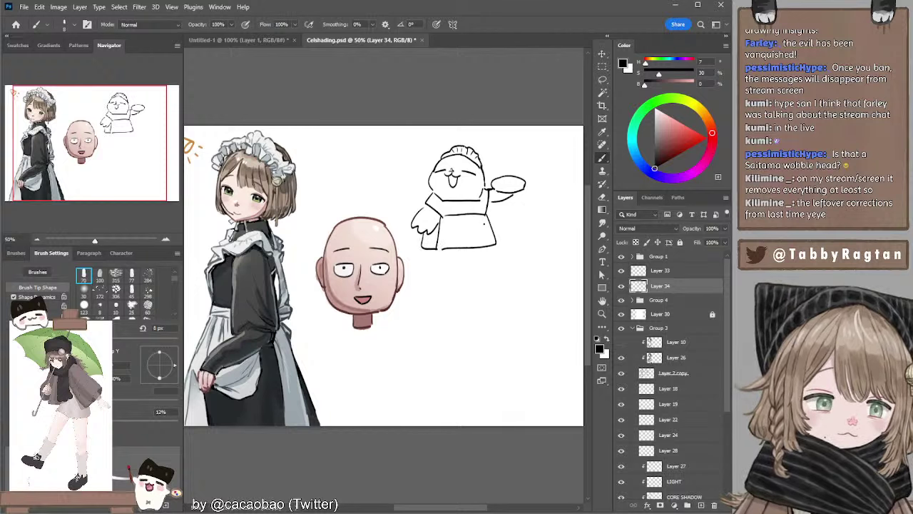
Try strokes on the apron with the brush enlarged to 10 px, undo them and restore the brush to 8 px.
mouse_move(443, 215)
mouse_down()
mouse_move(438, 242)
mouse_move(486, 246)
mouse_move(474, 247)
mouse_up()
key(ctrl+z)
key(bracketright)
key(bracketright)
key(ctrl+z)
key(ctrl+z)
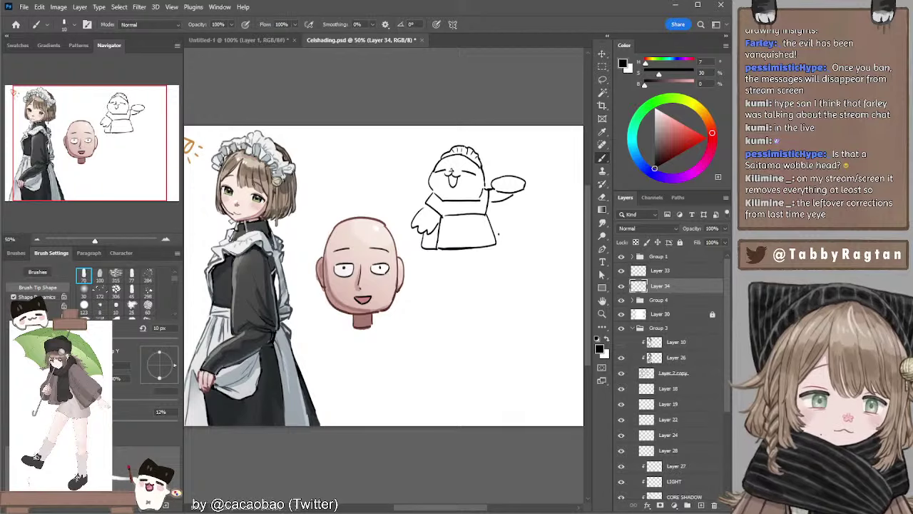
key(bracketleft)
key(bracketleft)
Draw the apron's shoulder straps and two small pockets on its front.
mouse_move(482, 197)
mouse_down()
mouse_move(452, 241)
mouse_move(444, 231)
mouse_move(490, 237)
mouse_move(491, 229)
mouse_move(493, 239)
mouse_up()
key(ctrl+z)
key(ctrl+z)
key(ctrl+z)
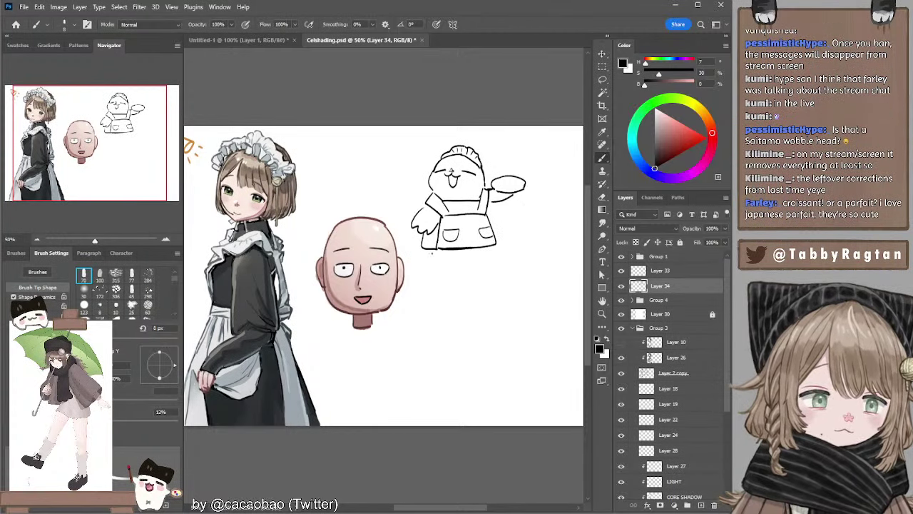
Try a foot under the dress, and erase the dress's lower left edge beside the apron.
mouse_move(427, 251)
mouse_down()
mouse_move(441, 263)
mouse_move(443, 251)
mouse_move(445, 260)
mouse_move(424, 248)
mouse_move(479, 249)
mouse_up()
key(ctrl+z)
key(ctrl+z)
key(ctrl+z)
key(e)
key(b)
key(b)
key(ctrl+z)
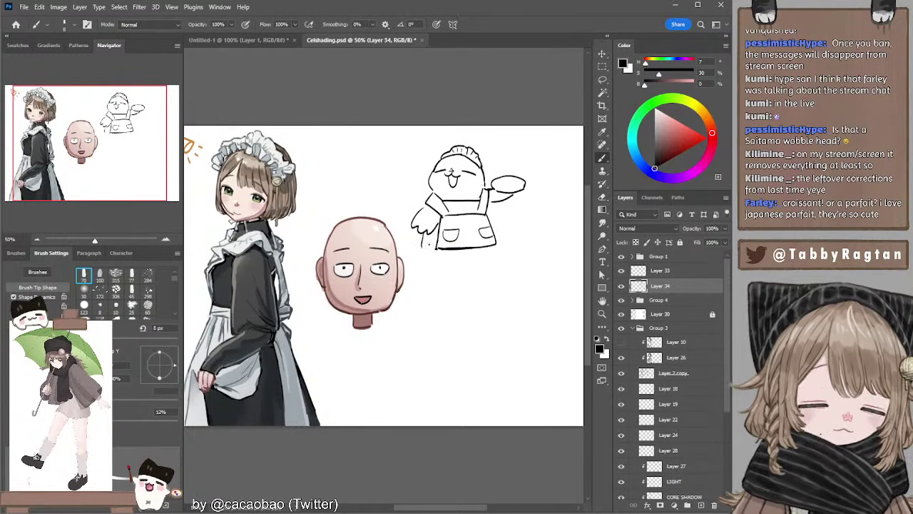
Redraw the dress's lower left edge and draw two small feet beneath the hem.
mouse_move(422, 247)
mouse_down()
mouse_move(436, 249)
mouse_move(428, 260)
mouse_move(449, 250)
mouse_move(489, 253)
mouse_move(477, 260)
mouse_move(487, 252)
mouse_up()
key(ctrl+z)
key(ctrl+z)
key(ctrl+z)
key(ctrl+z)
key(ctrl+z)
key(ctrl+z)
key(ctrl+z)
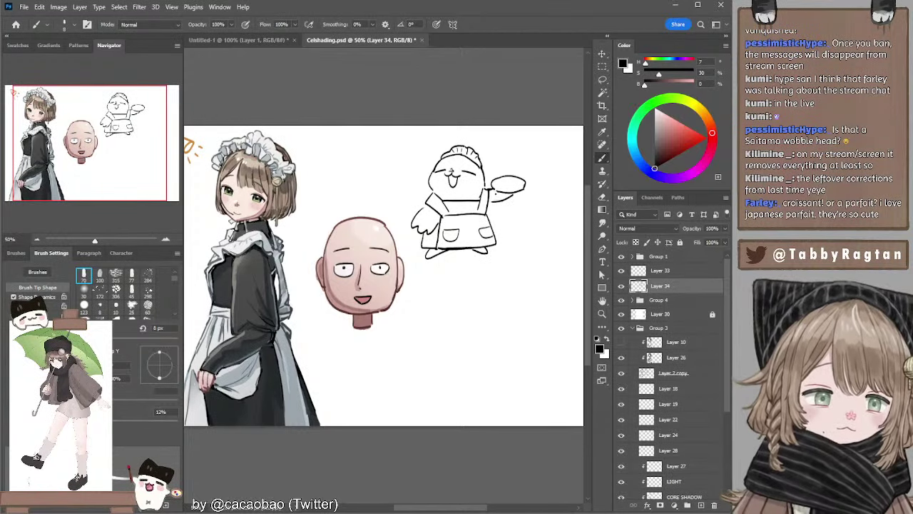
Lasso the tray with the curve beneath it, shift it lower beside the raised arm, and return to the Brush tool.
key(l)
mouse_move(492, 187)
mouse_down()
mouse_move(493, 209)
mouse_move(515, 213)
mouse_move(526, 165)
mouse_move(512, 194)
mouse_up()
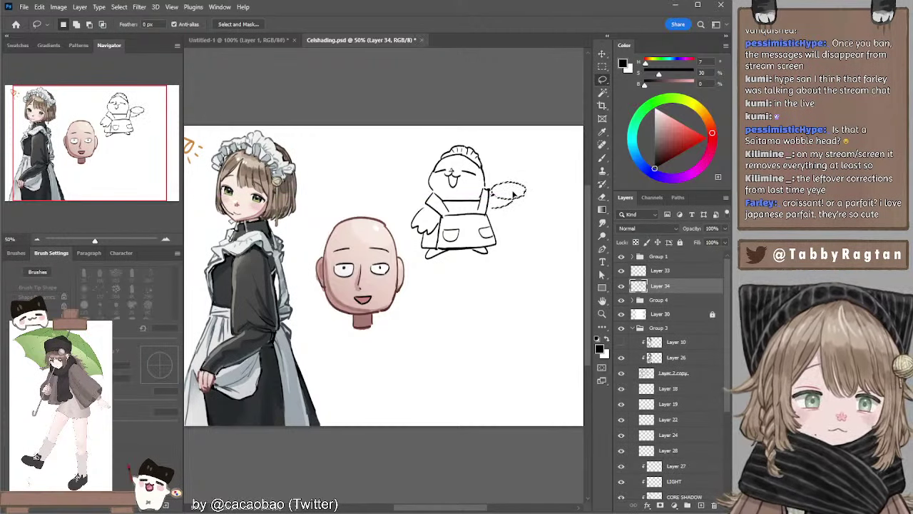
key(b)
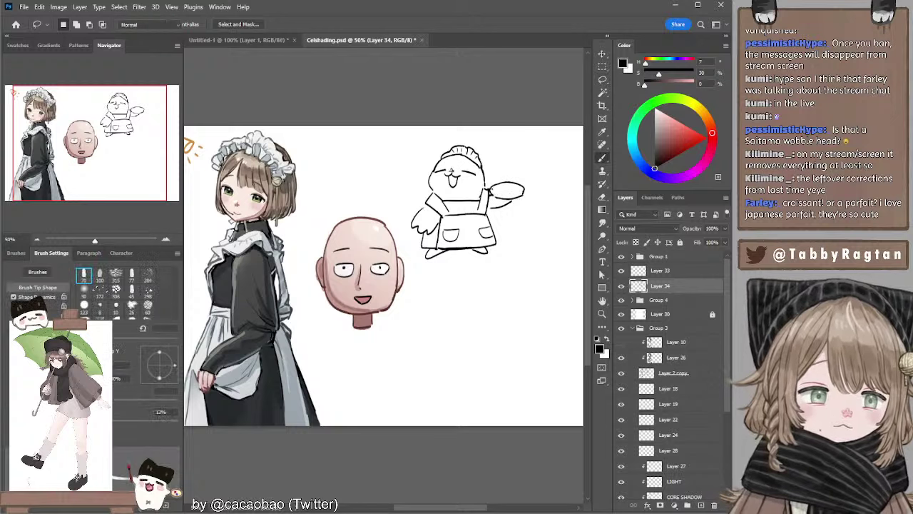
Draw the hand gripping the tray and add an inner rim line to the tray.
drag(492, 191, 521, 192)
key(ctrl+z)
key(ctrl+z)
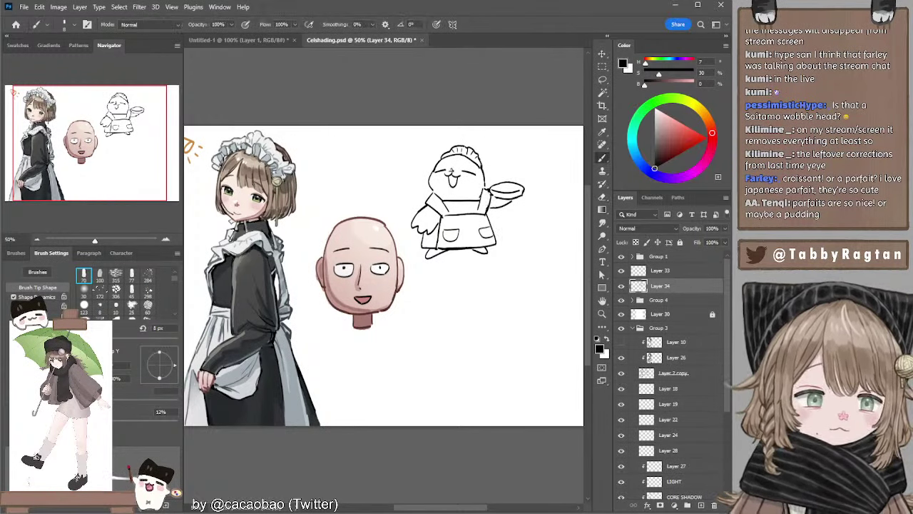
Erase the two pockets from the apron's front.
drag(487, 216, 495, 239)
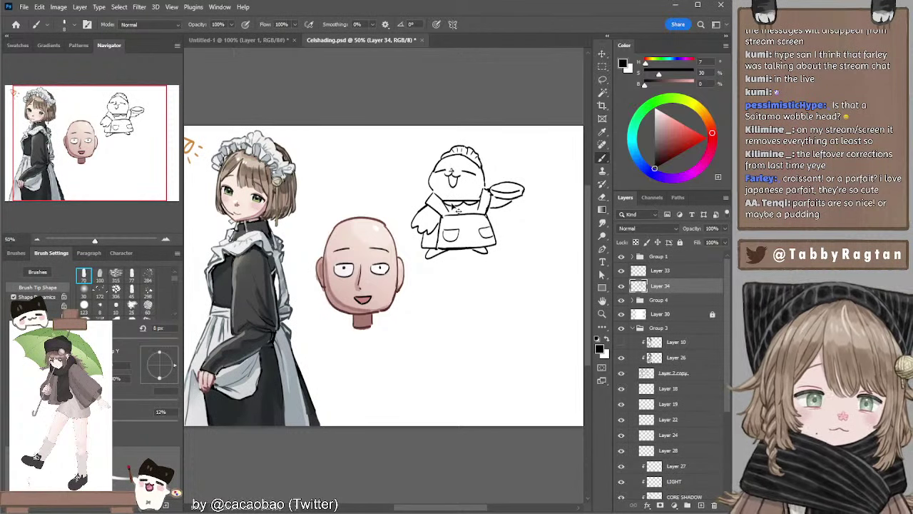
key(e)
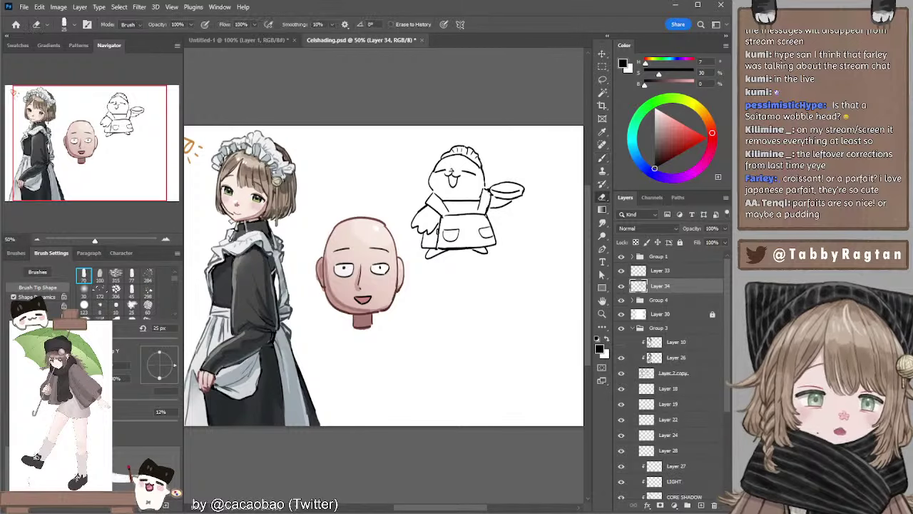
mouse_move(451, 232)
mouse_down()
mouse_move(446, 242)
mouse_move(492, 232)
mouse_move(480, 237)
mouse_move(487, 215)
mouse_move(485, 240)
mouse_move(473, 236)
mouse_up()
Draw vertical pleat lines down the apron from the waistline, undoing and redrawing strokes.
key(b)
key(ctrl+z)
key(ctrl+z)
key(ctrl+z)
key(ctrl+z)
mouse_move(467, 215)
mouse_down()
mouse_move(468, 233)
mouse_move(453, 238)
mouse_up()
key(ctrl+z)
key(ctrl+z)
drag(449, 217, 449, 233)
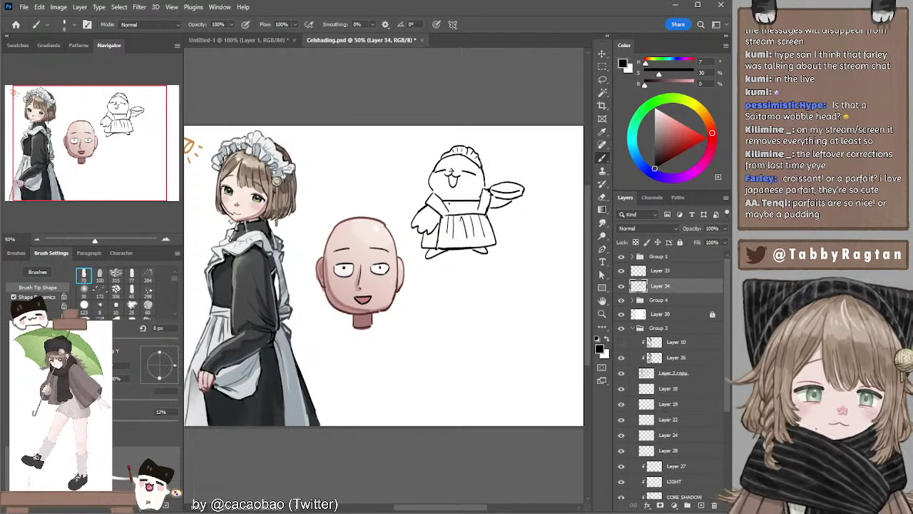
Enlarge the brush to 20 px, fill the bodice and the dress beside the apron with black, and reduce it to 15 px.
key(bracketright)
key(bracketright)
key(bracketright)
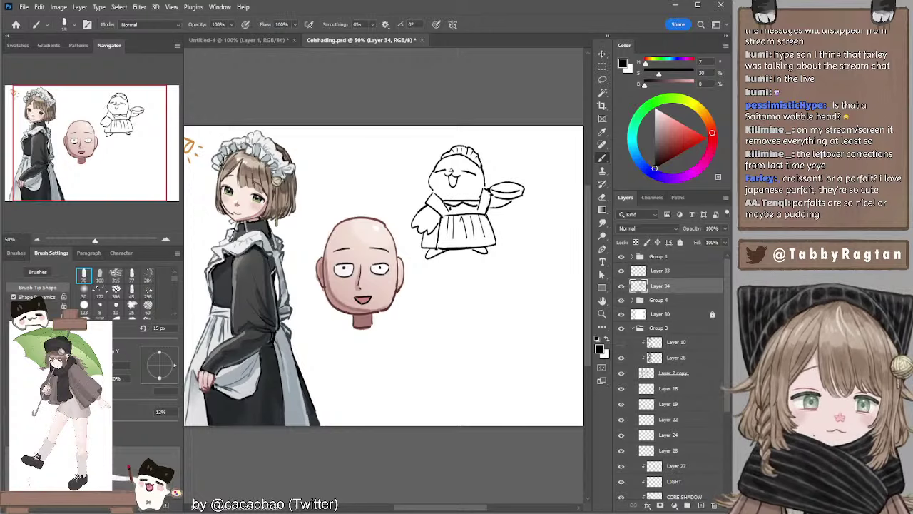
key(bracketright)
drag(449, 208, 479, 208)
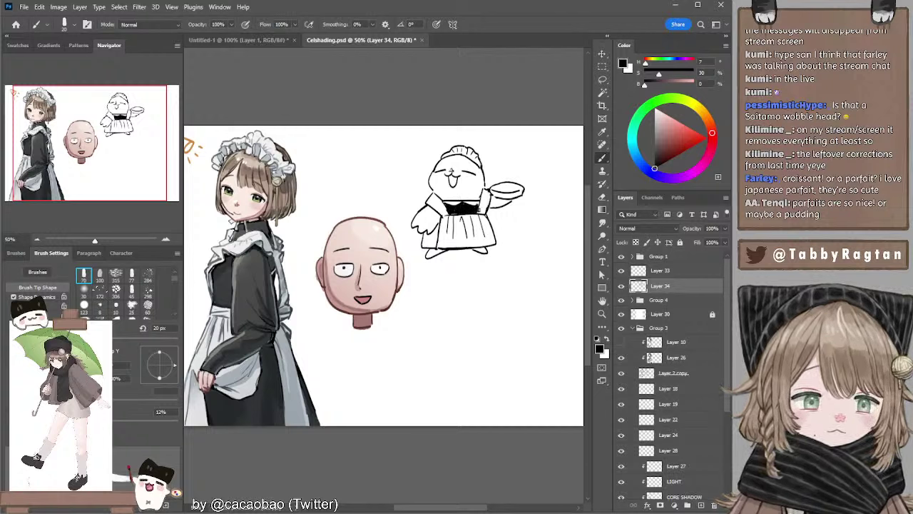
mouse_move(434, 235)
mouse_down()
mouse_move(399, 247)
mouse_move(435, 247)
mouse_up()
key(bracketleft)
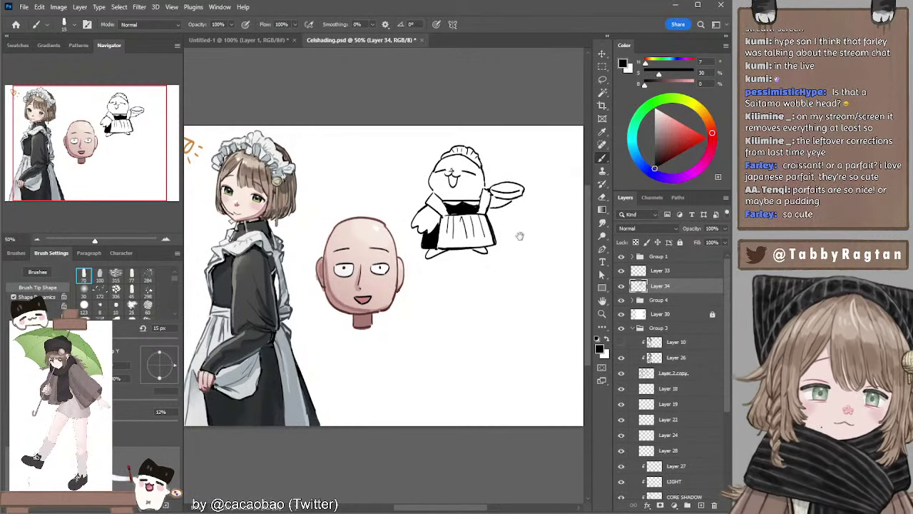
Fill the sleeve of the arm beside the dress with black at 20 px, and sample the drawing's pure black.
drag(518, 235, 508, 243)
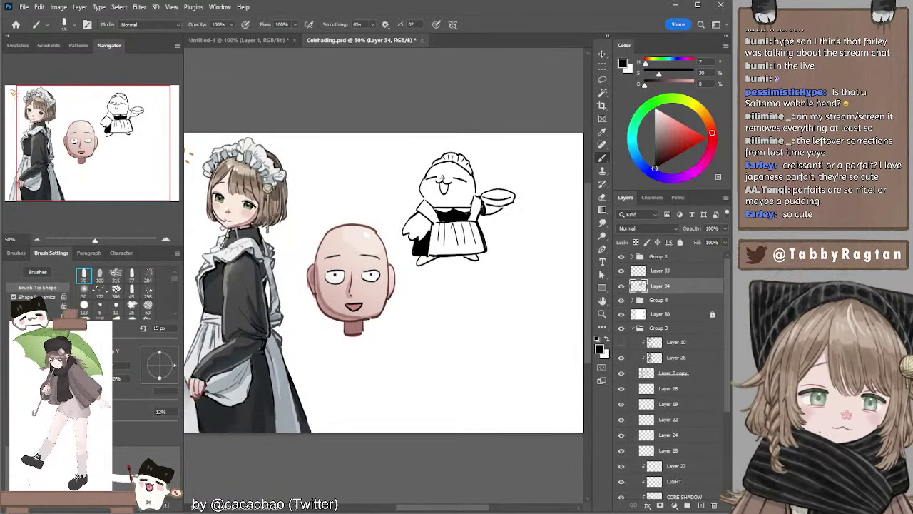
key(bracketleft)
mouse_move(417, 227)
mouse_down()
mouse_move(424, 216)
mouse_move(429, 227)
mouse_up()
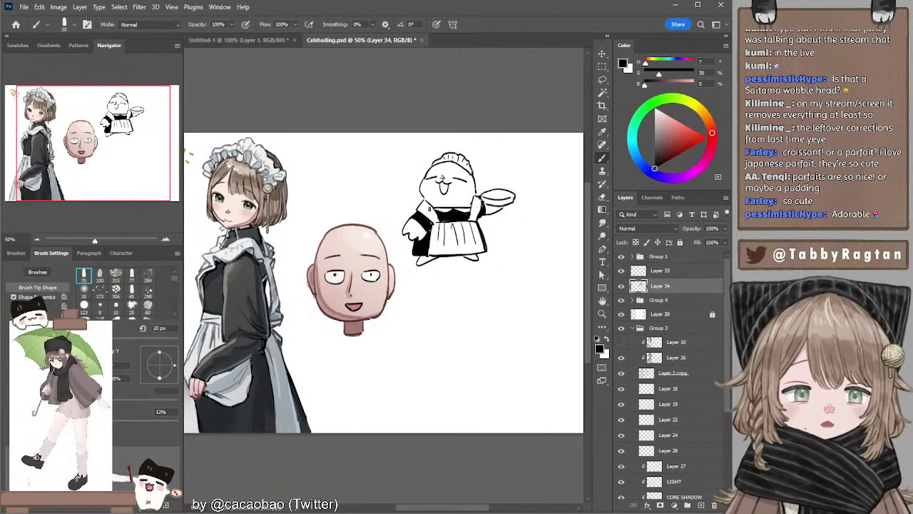
alt+click(431, 221)
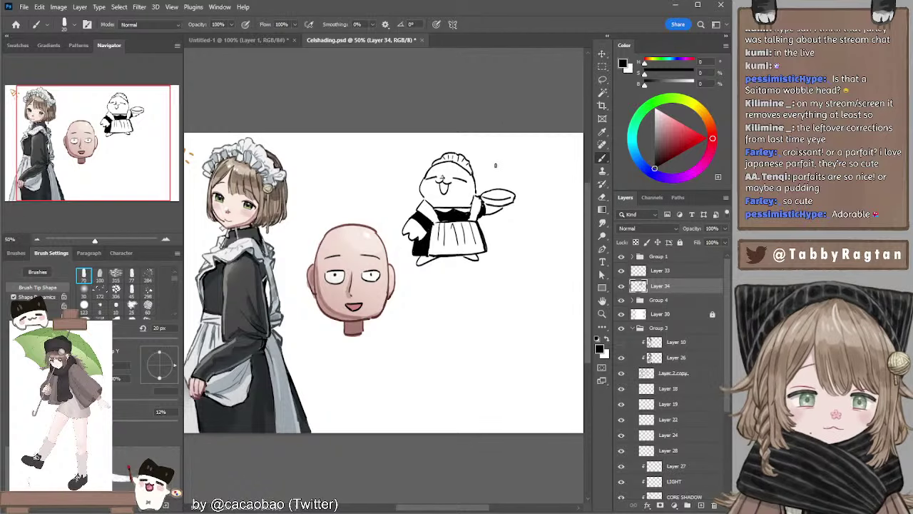
key(e)
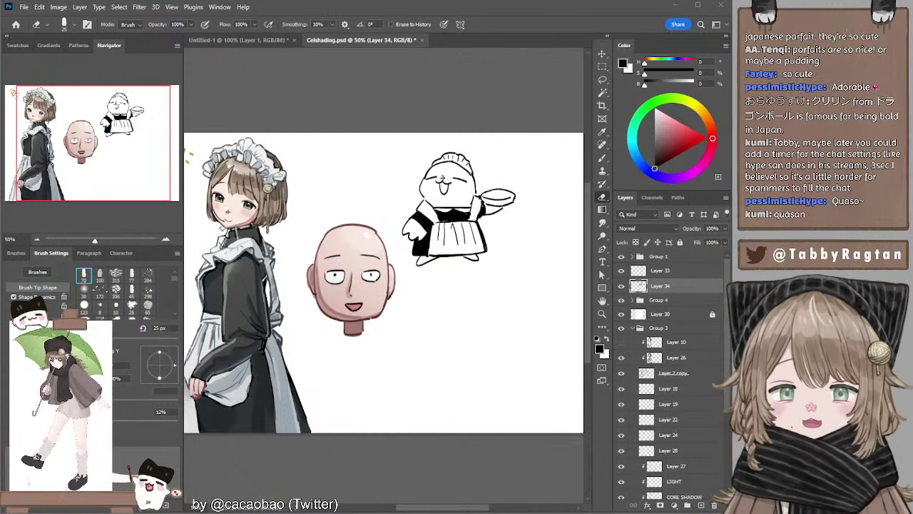
Paste the reference picture of the bald fighter in the orange outfit and place it below the maid animal sketch.
key(ctrl+v)
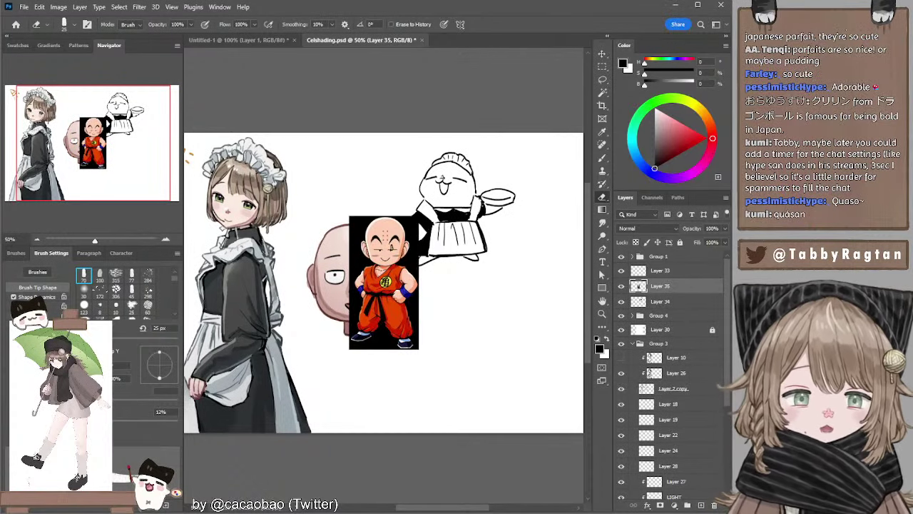
drag(393, 318, 358, 262)
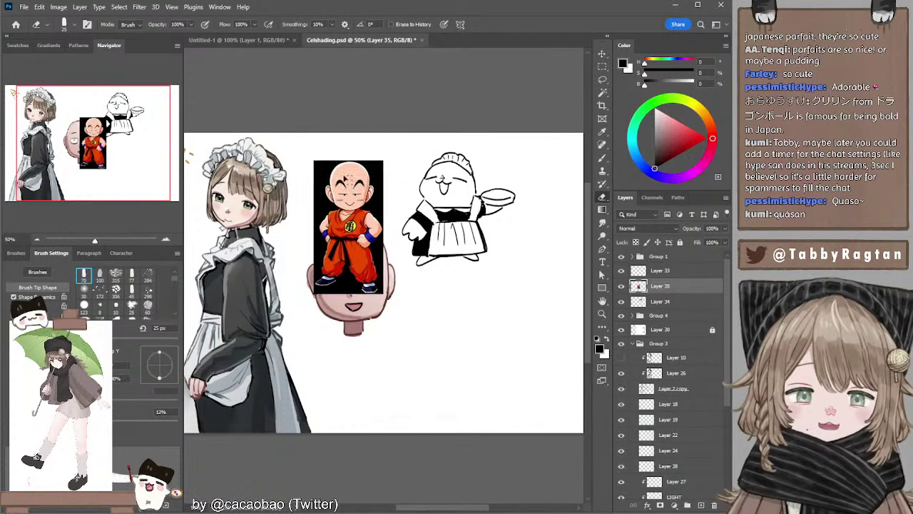
drag(346, 175, 438, 321)
Add a new layer between the sketch's line layer, Layer 34, and Group 4 for its colours.
click(663, 306)
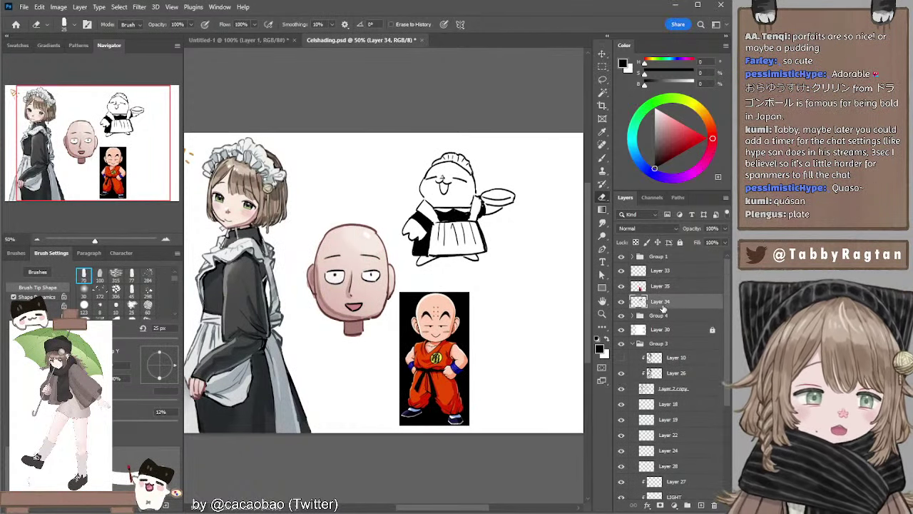
click(653, 316)
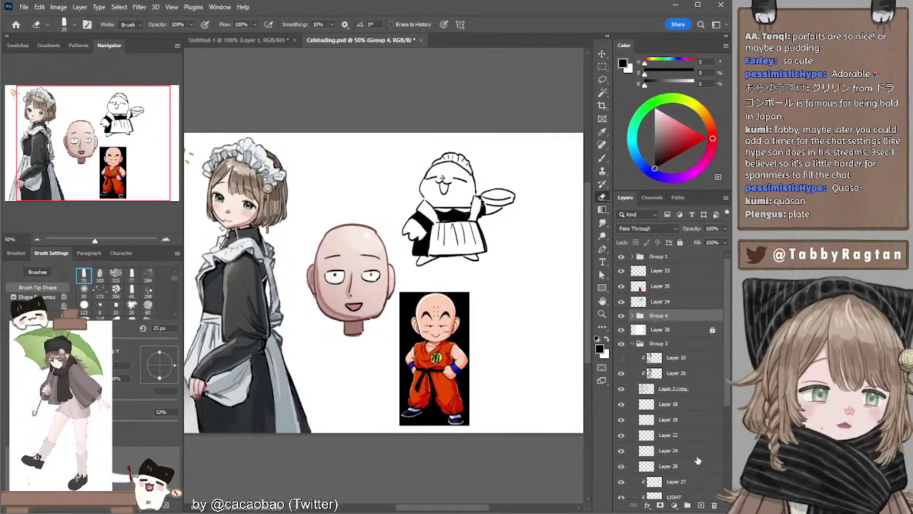
click(702, 505)
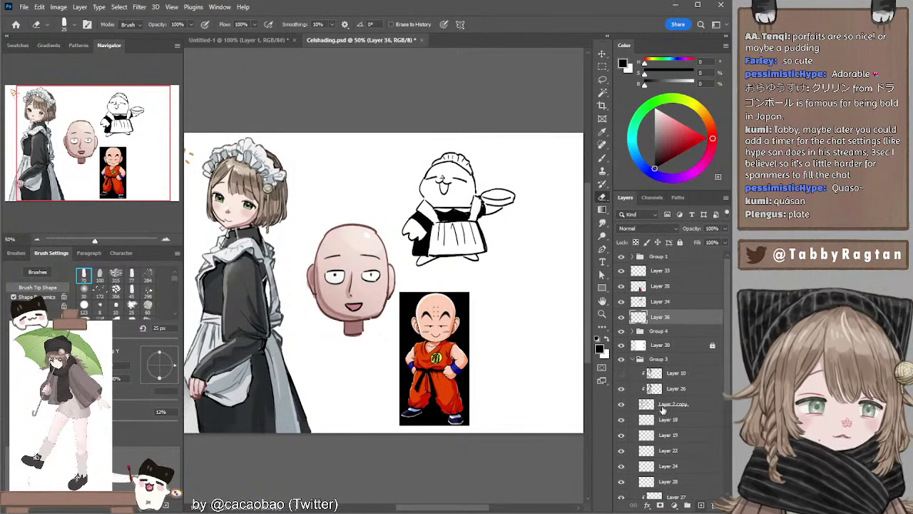
Choose a warm tan brown with hue 23, saturation 43 and brightness 75 for the Brush.
click(662, 139)
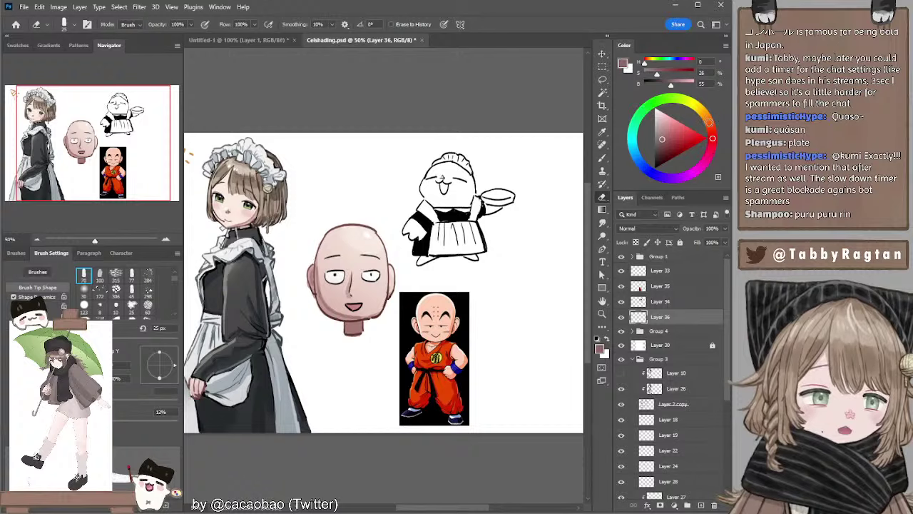
click(710, 123)
click(664, 136)
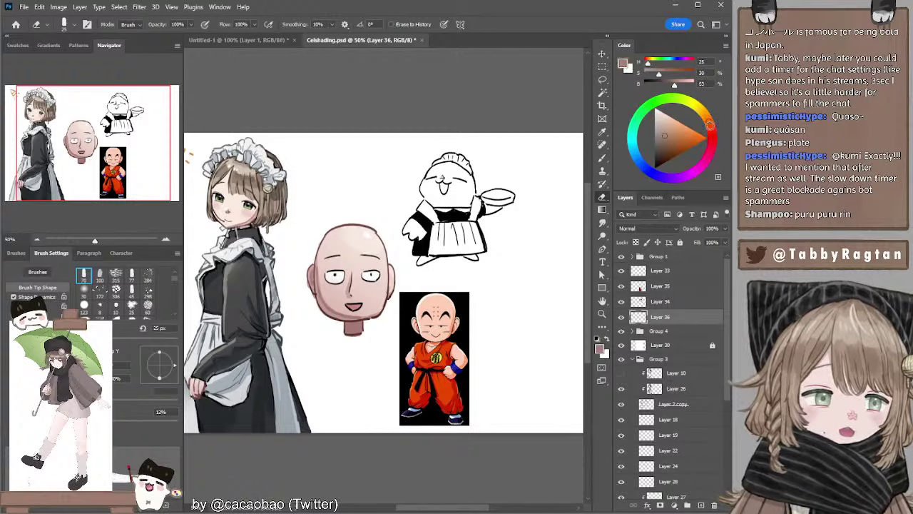
mouse_move(710, 125)
mouse_down()
mouse_move(707, 133)
mouse_move(710, 123)
mouse_up()
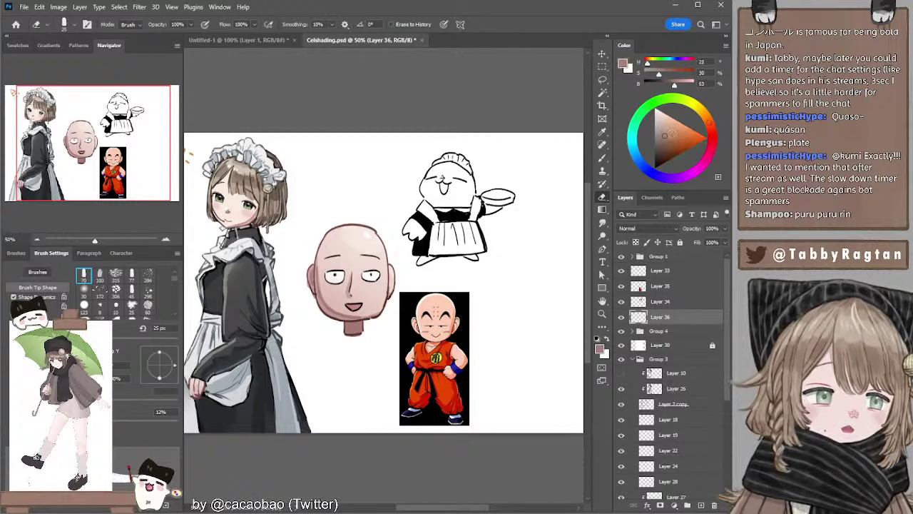
click(671, 133)
key(b)
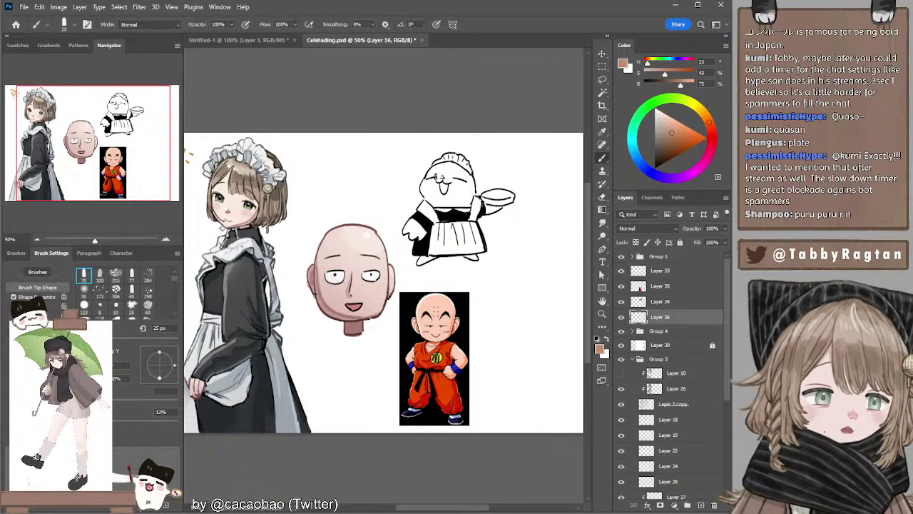
Enlarge the brush to 70 px and paint most of the animal's face tan brown beneath the line art.
key(bracketright)
key(bracketright)
key(bracketright)
key(bracketright)
key(bracketright)
key(bracketright)
mouse_move(436, 177)
mouse_down()
mouse_move(461, 173)
mouse_move(431, 175)
mouse_move(485, 178)
mouse_move(459, 168)
mouse_move(444, 178)
mouse_move(428, 171)
mouse_move(459, 197)
mouse_up()
click(671, 128)
key(bracketright)
key(ctrl+z)
alt+click(443, 179)
Erase the tray's far rim on Layer 34, and set up a black 9 px brush for line work.
ctrl+click(483, 210)
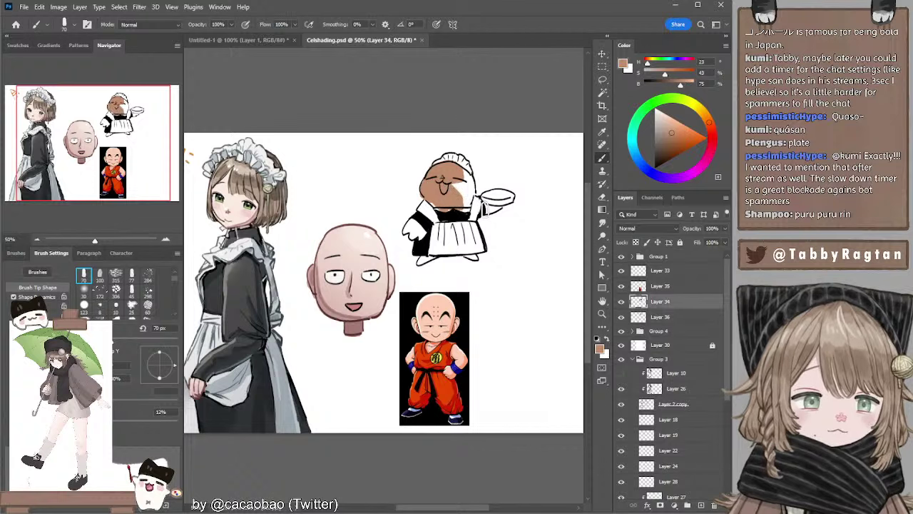
key(e)
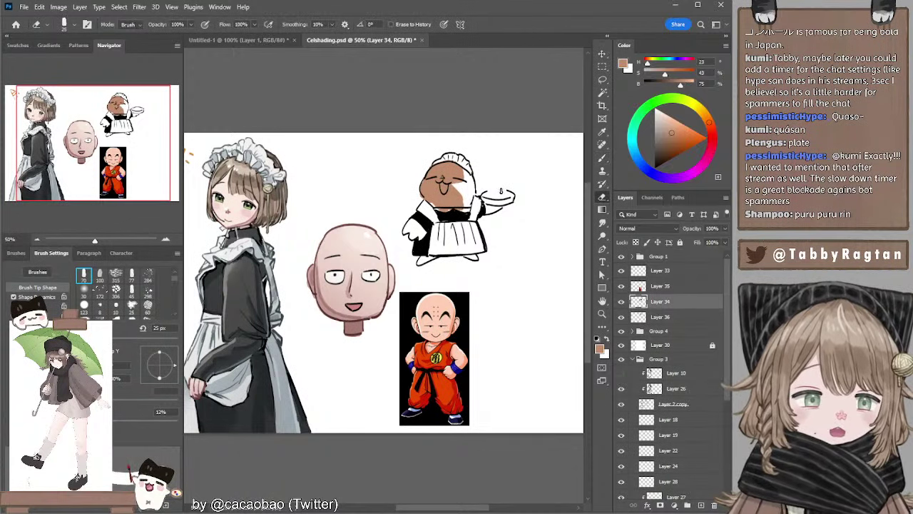
key(b)
key(d)
key([)
key([)
key([)
key([)
key([)
key([)
key([)
key([)
key([)
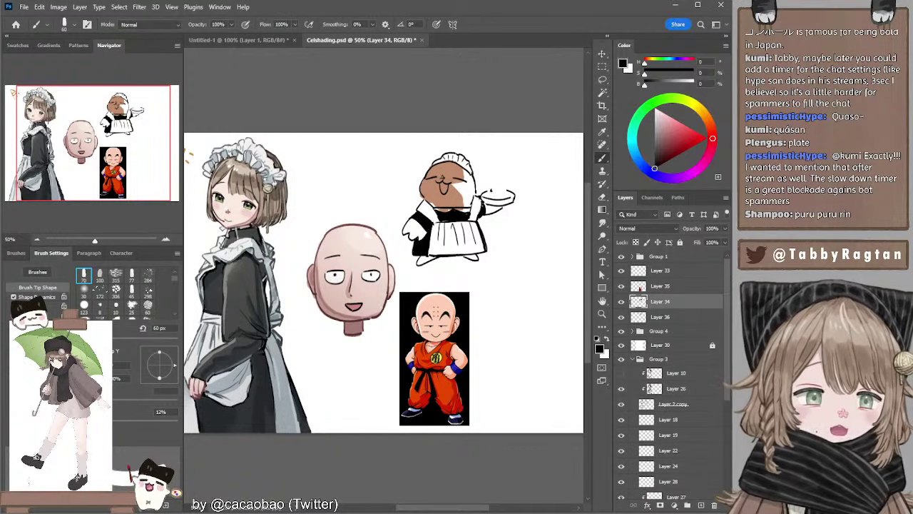
key(bracketleft)
key(bracketleft)
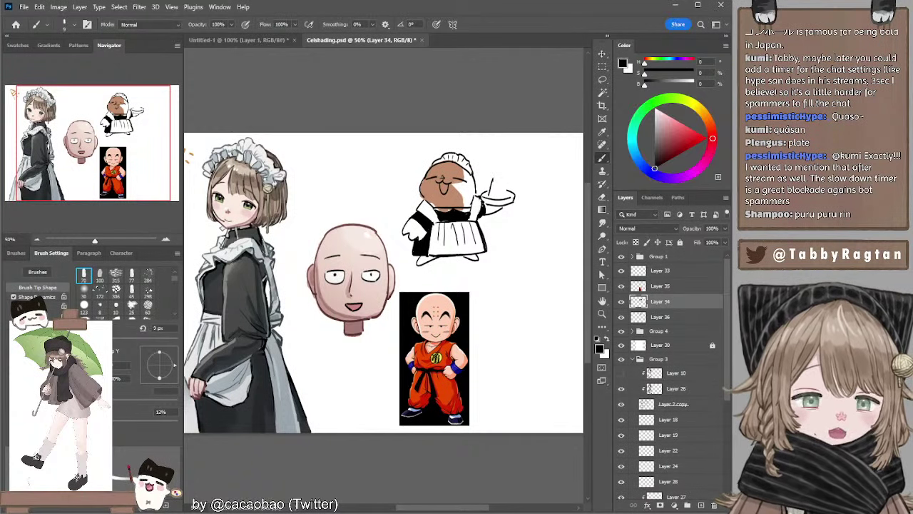
drag(485, 194, 492, 193)
key(ctrl+z)
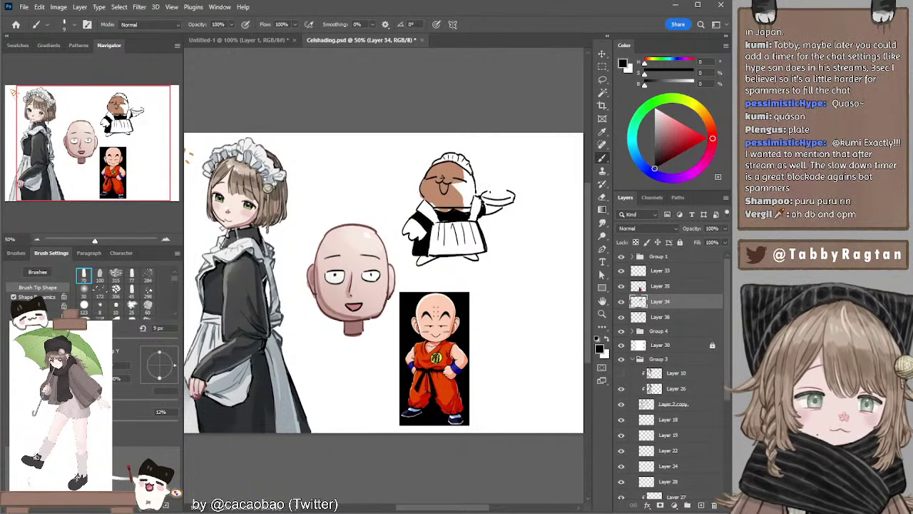
mouse_move(493, 182)
mouse_down()
mouse_move(503, 175)
mouse_move(508, 192)
mouse_up()
key(ctrl+z)
key(ctrl+z)
key(ctrl+z)
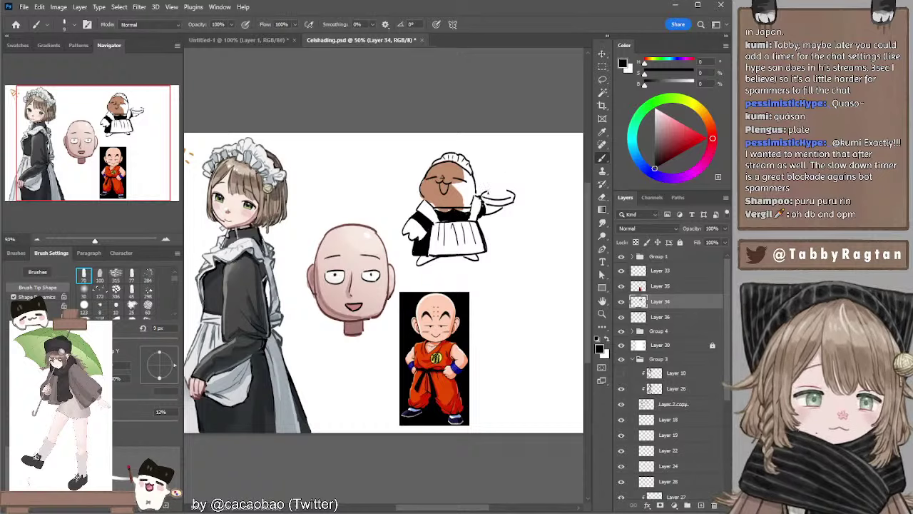
mouse_move(504, 177)
mouse_down()
mouse_move(503, 195)
mouse_move(511, 191)
mouse_up()
key(ctrl+z)
key(ctrl+z)
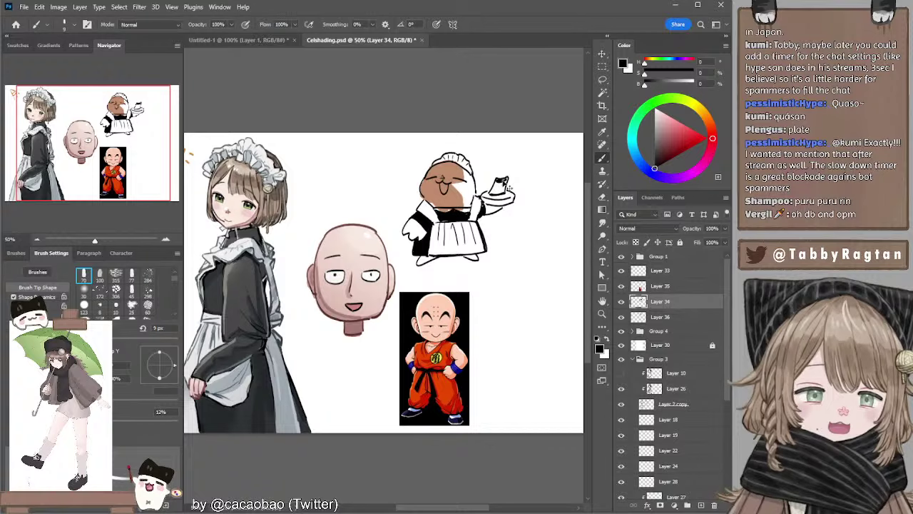
key(ctrl+z)
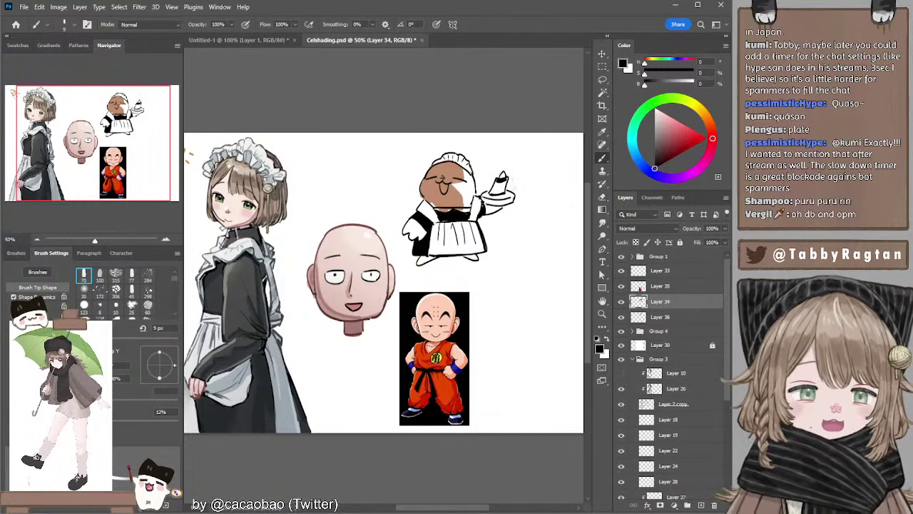
drag(488, 182, 486, 194)
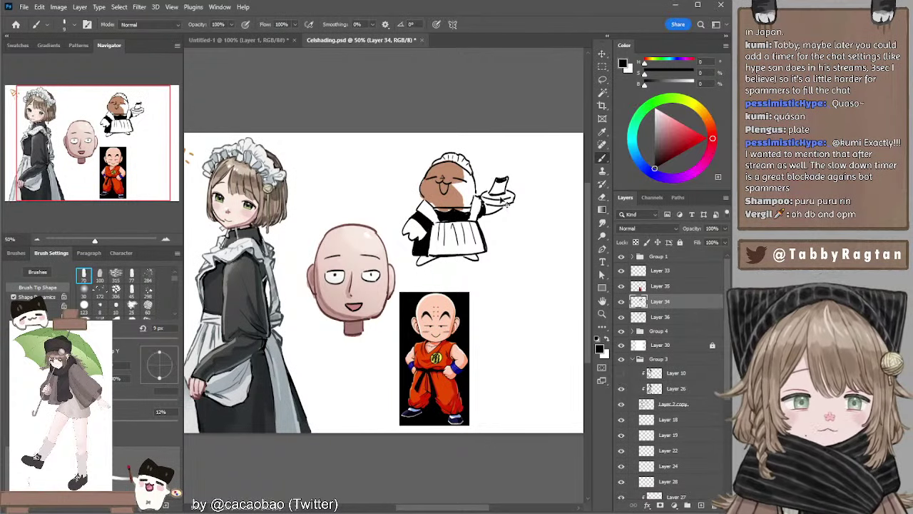
key(ctrl+z)
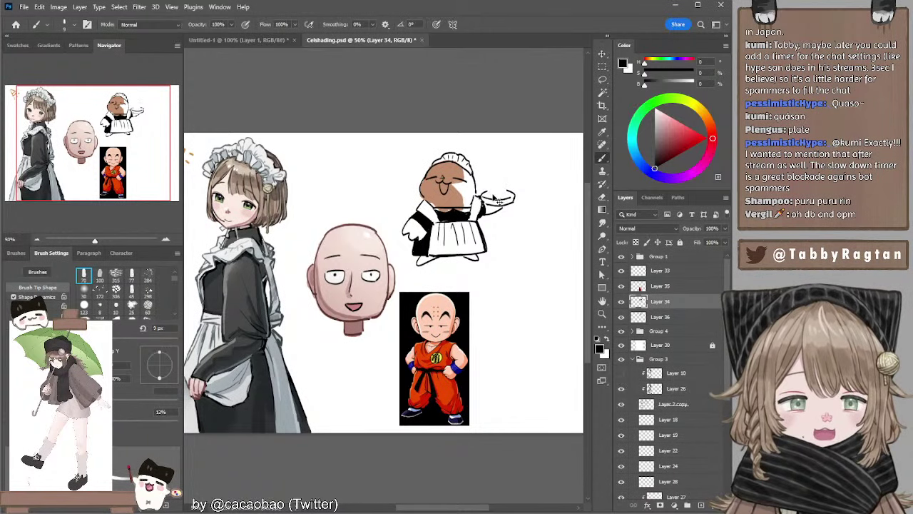
Draw a small pudding with a filled black top and a pointed peak on the tray, and clean up the lines.
mouse_move(491, 195)
mouse_down()
mouse_move(493, 176)
mouse_move(502, 174)
mouse_move(514, 193)
mouse_move(506, 196)
mouse_up()
key(ctrl+z)
key(ctrl+z)
key(ctrl+z)
key(ctrl+z)
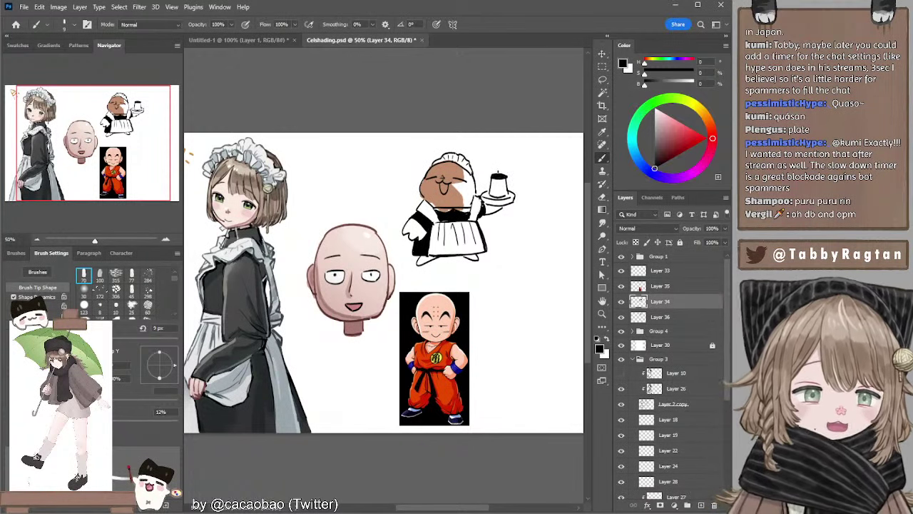
key(e)
key(b)
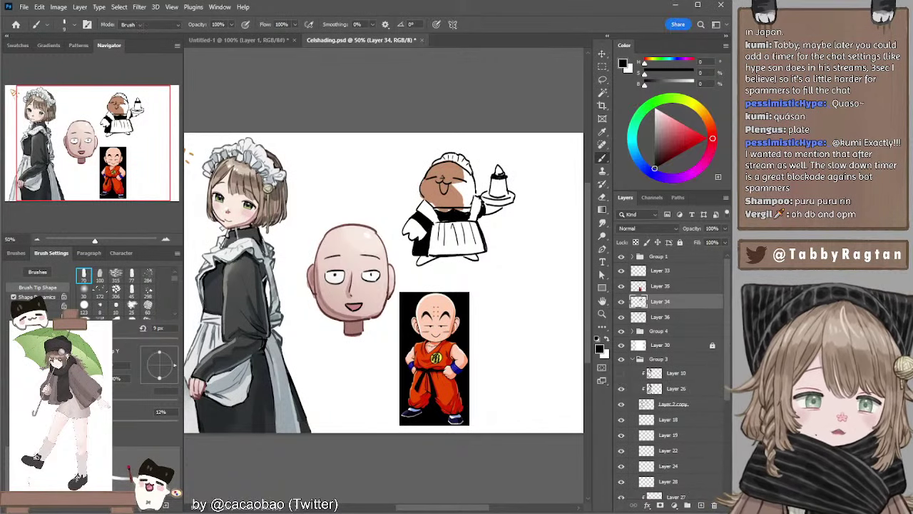
key(e)
key(b)
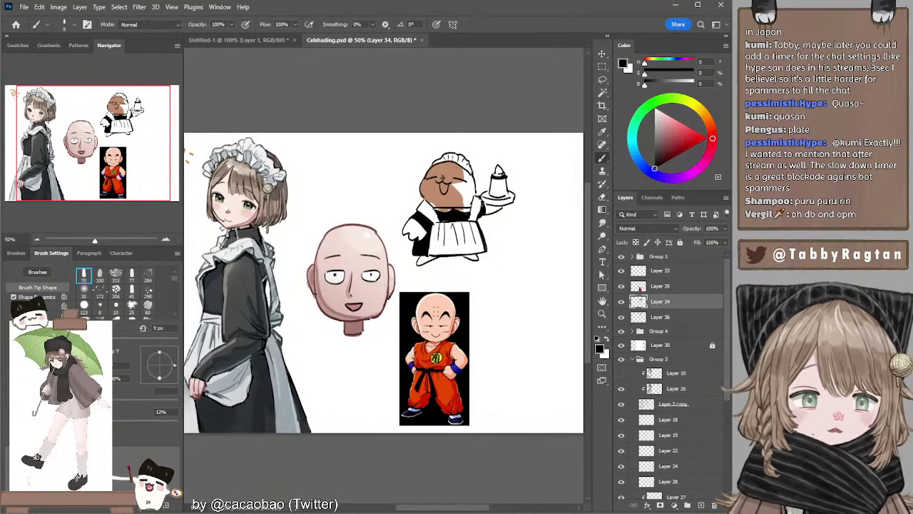
key(e)
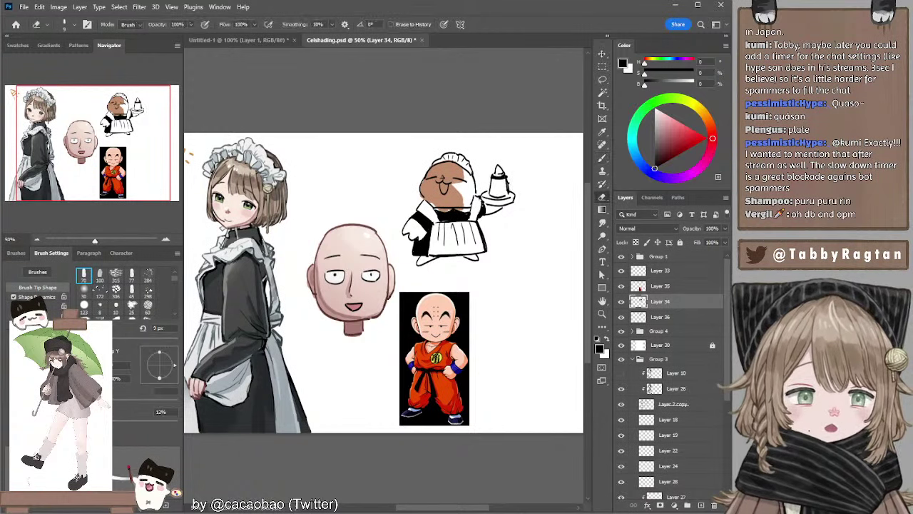
key(b)
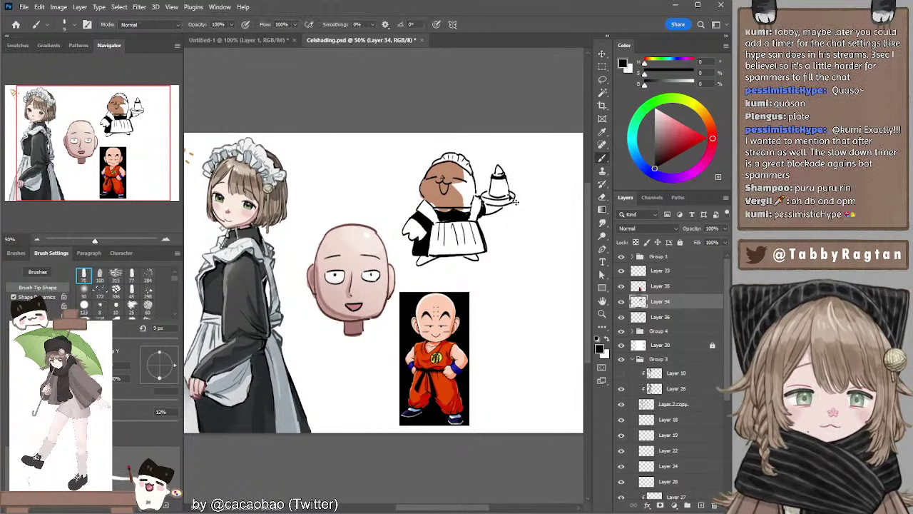
Paint the rest of the face, the cap and the hand tan brown on Layer 36 with a 40 px brush, and reduce it to 35 px.
key(alt+bracketleft)
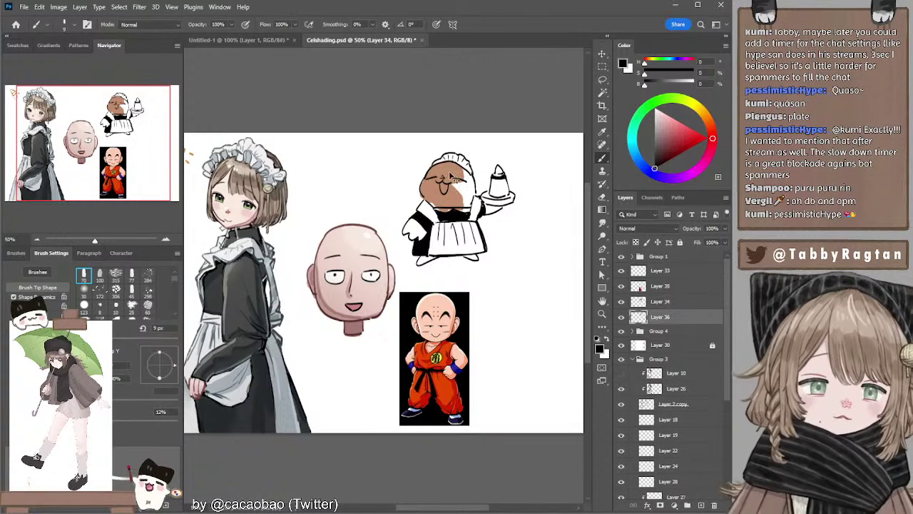
alt+click(453, 166)
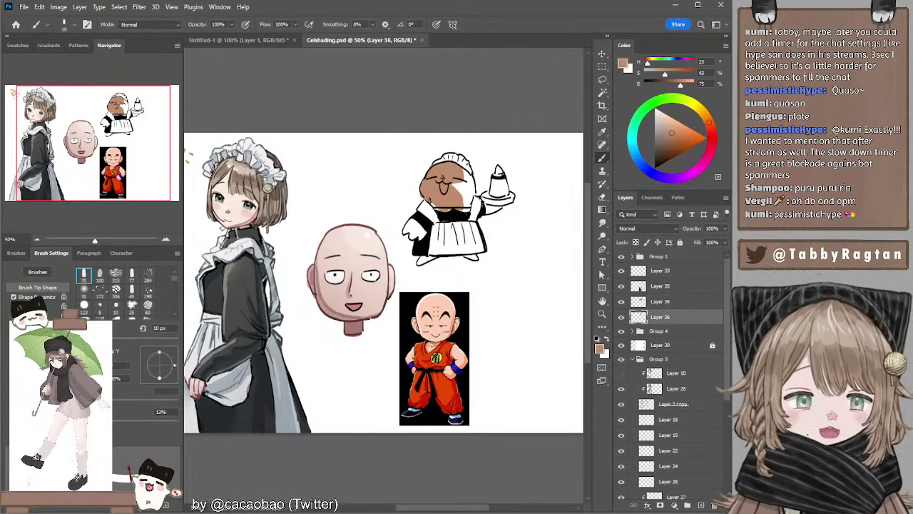
key(e)
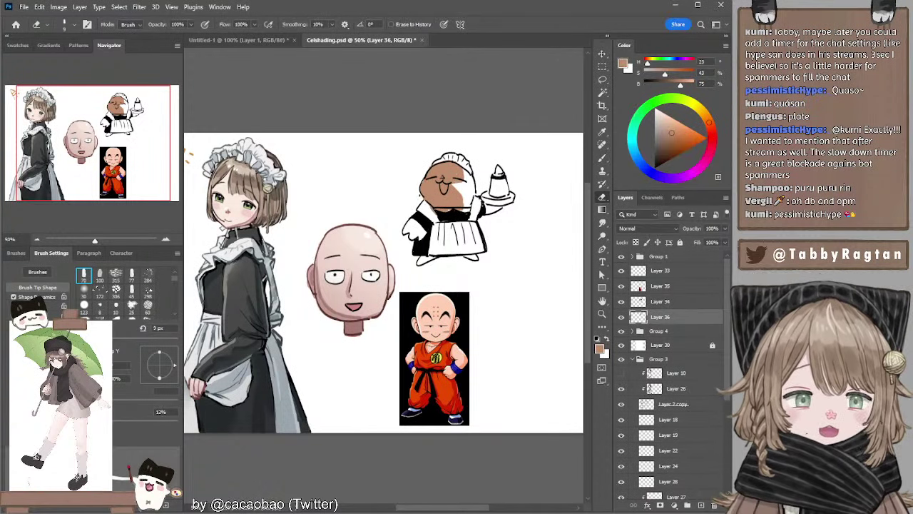
key(b)
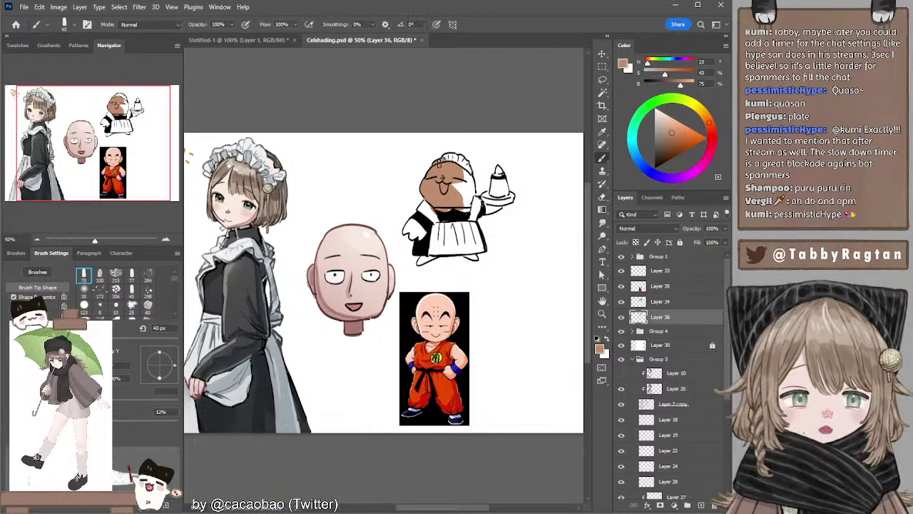
mouse_move(438, 164)
mouse_down()
mouse_move(460, 158)
mouse_move(472, 194)
mouse_move(454, 182)
mouse_up()
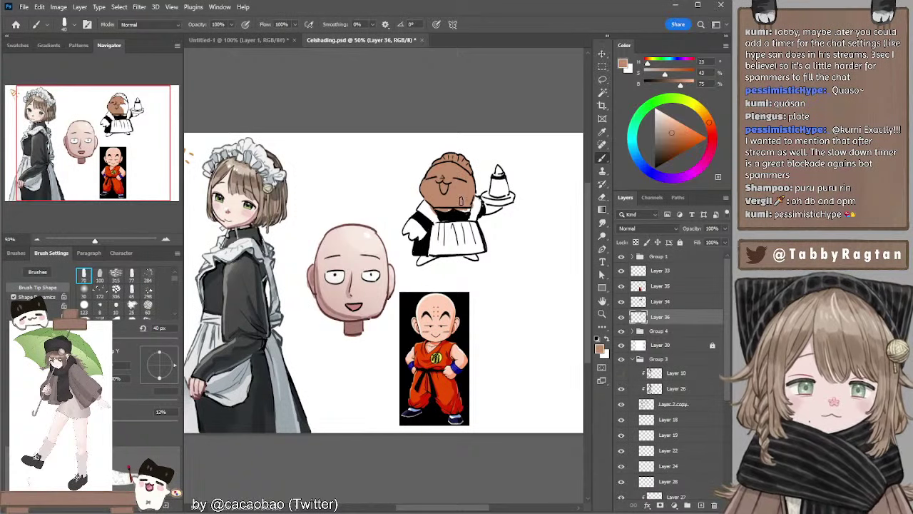
key(bracketright)
mouse_move(424, 212)
mouse_down()
mouse_move(404, 233)
mouse_move(413, 235)
mouse_move(416, 221)
mouse_move(422, 238)
mouse_move(441, 214)
mouse_up()
key(bracketleft)
key(bracketleft)
Switch to the Untitled-1 document and enlarge its anime screenshot to 200%.
click(244, 40)
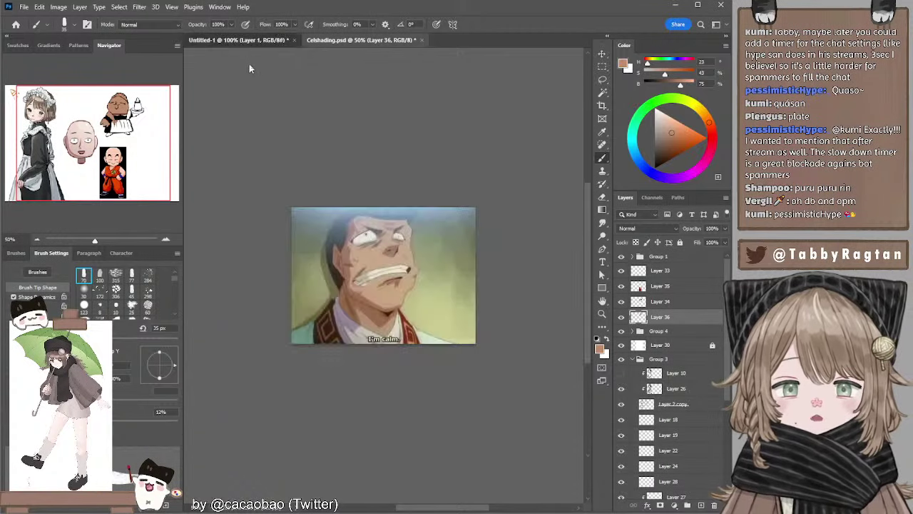
click(167, 240)
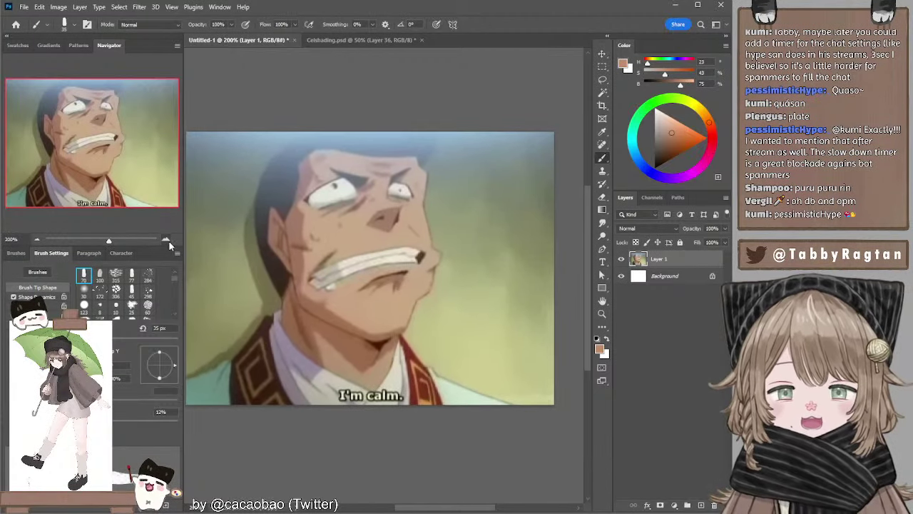
Inspect the anime screenshot up close, then close its untitled document and return to Celshading.psd.
click(165, 240)
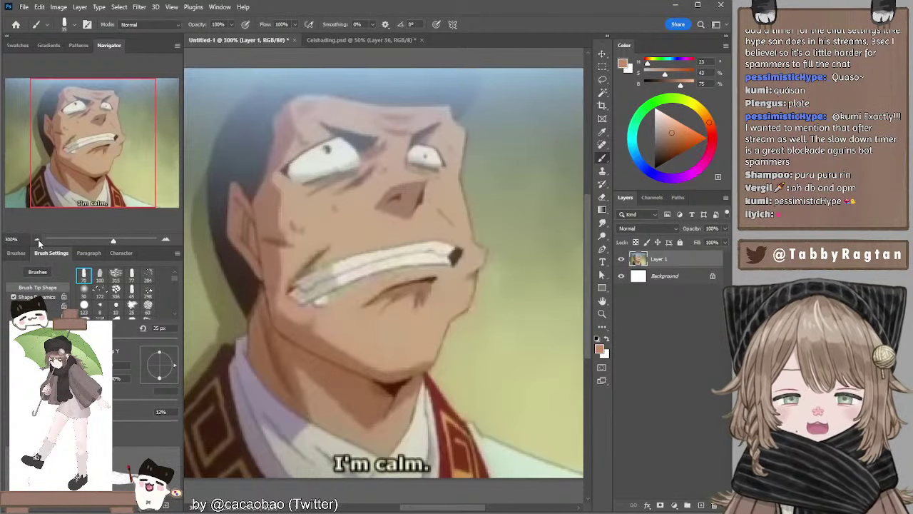
drag(263, 156, 272, 163)
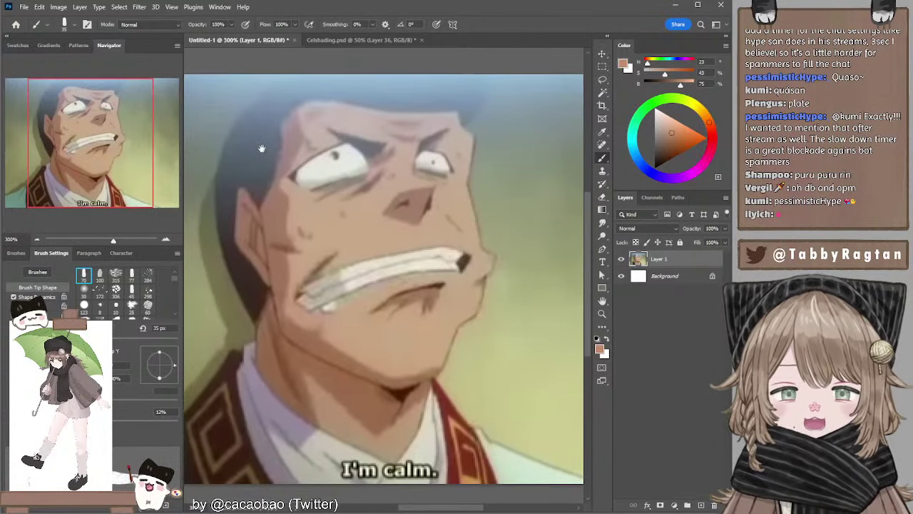
click(379, 41)
click(282, 41)
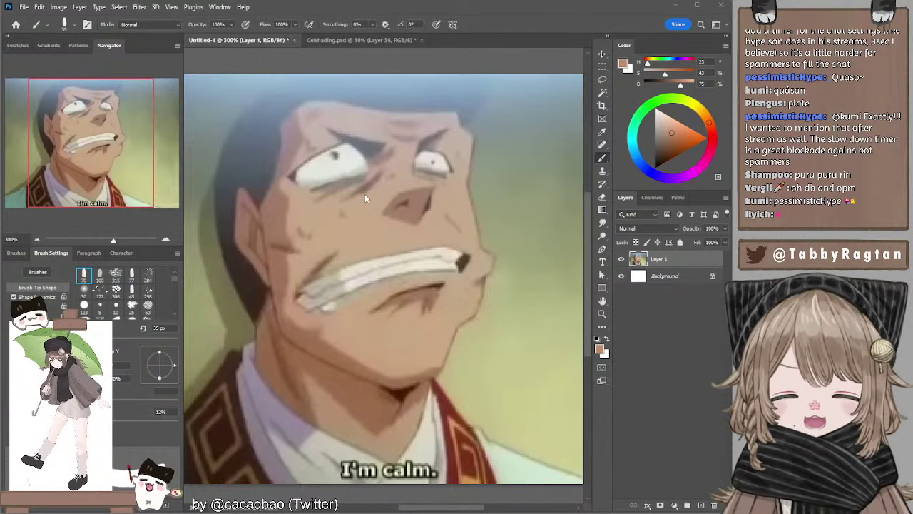
key(ctrl+w)
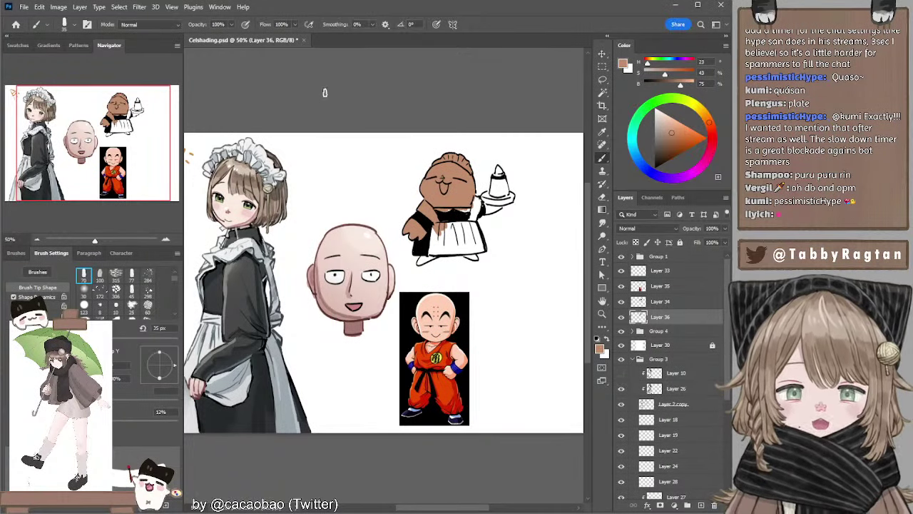
Fill the rest of the maid creature with its flat brown base colour, covering dessert, tray, apron and feet.
alt+click(457, 192)
key(])
mouse_move(473, 211)
mouse_down()
mouse_move(478, 204)
mouse_move(469, 223)
mouse_move(499, 166)
mouse_move(506, 196)
mouse_move(498, 192)
mouse_move(511, 198)
mouse_move(479, 207)
mouse_move(501, 207)
mouse_move(478, 241)
mouse_move(474, 229)
mouse_move(443, 224)
mouse_move(432, 249)
mouse_move(474, 246)
mouse_move(438, 243)
mouse_move(477, 248)
mouse_move(473, 257)
mouse_move(422, 262)
mouse_move(434, 251)
mouse_move(428, 265)
mouse_up()
key(])
key([)
key([)
key([)
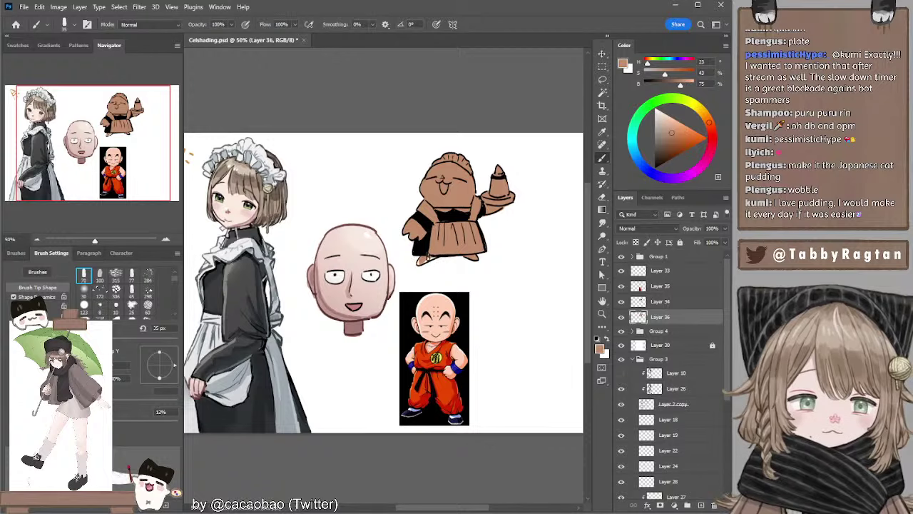
mouse_move(433, 257)
mouse_down()
mouse_move(413, 232)
mouse_move(433, 223)
mouse_move(405, 234)
mouse_up()
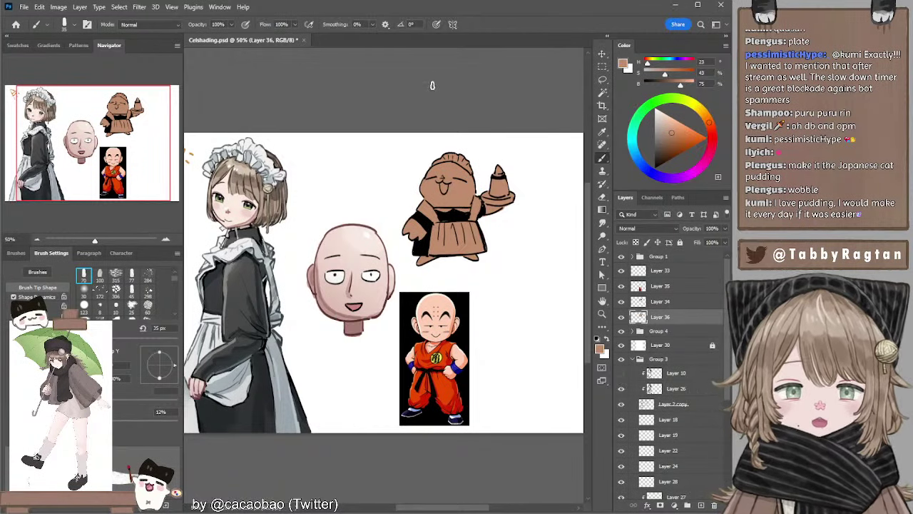
Add a new layer clipped to the brown base and paint the creature's frilled headpiece near-white (S 0, B 90) with a 45 px brush.
click(702, 505)
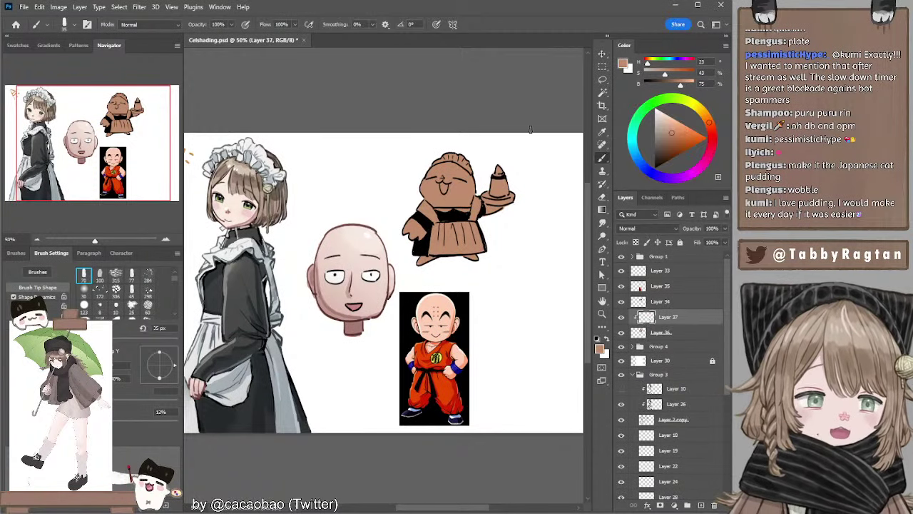
alt+click(478, 203)
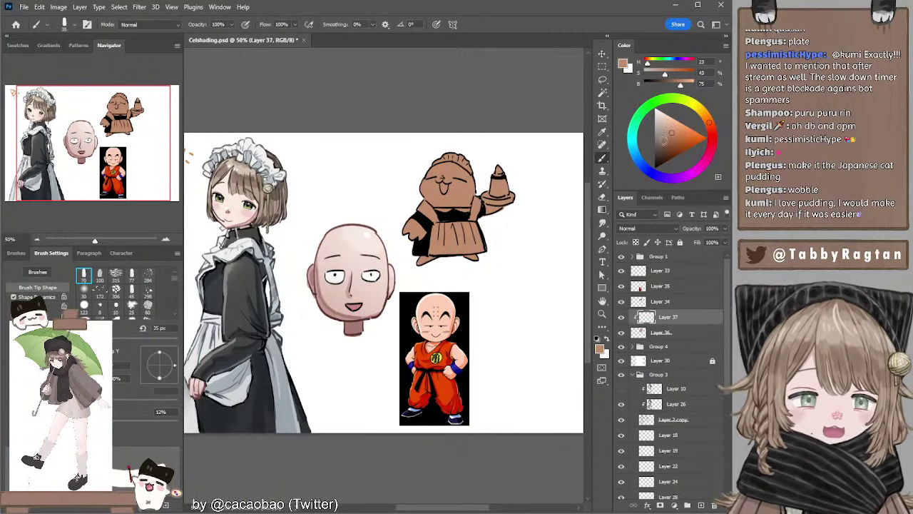
drag(659, 131, 654, 121)
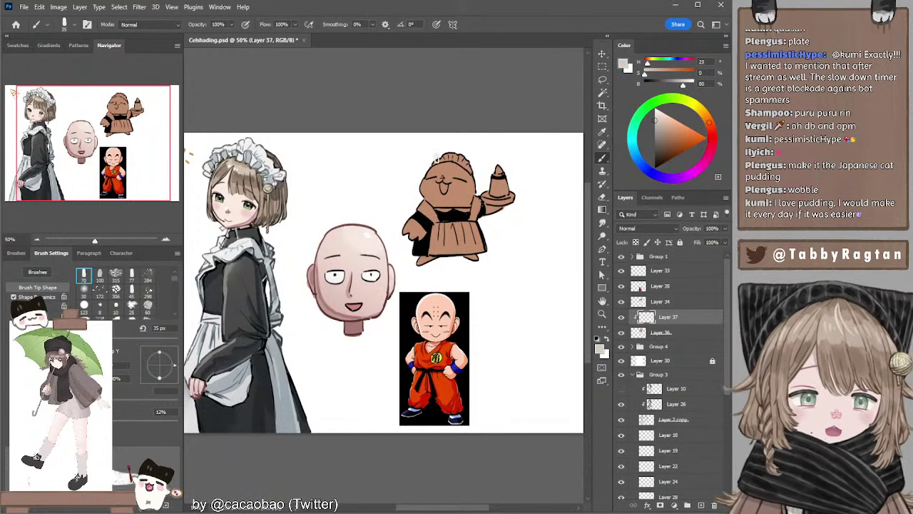
key(bracketright)
key(bracketright)
mouse_move(451, 155)
mouse_down()
mouse_move(439, 159)
mouse_move(464, 159)
mouse_up()
key(ctrl+z)
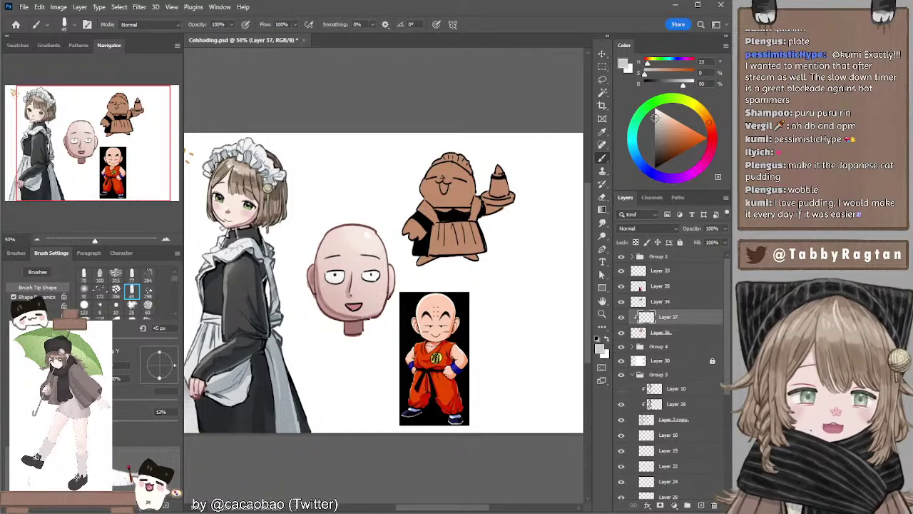
click(657, 114)
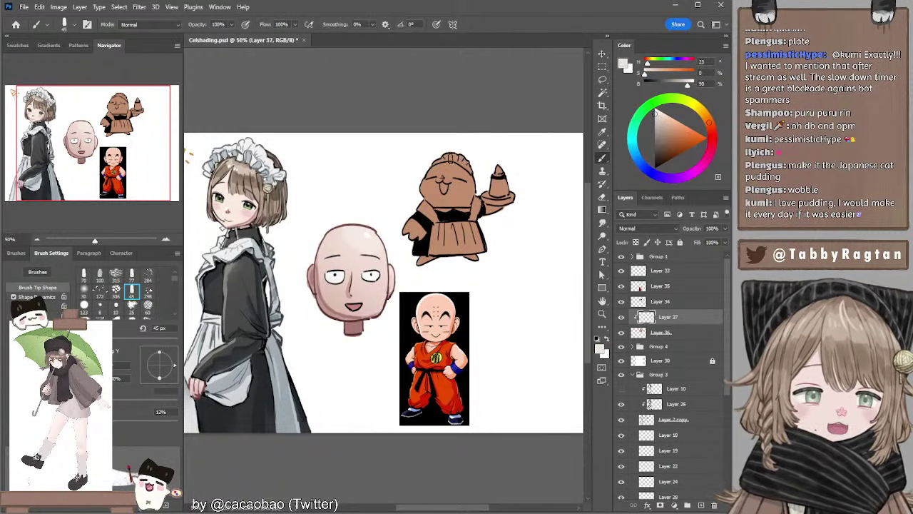
mouse_move(450, 158)
mouse_down()
mouse_move(437, 159)
mouse_move(456, 156)
mouse_move(471, 172)
mouse_move(431, 161)
mouse_up()
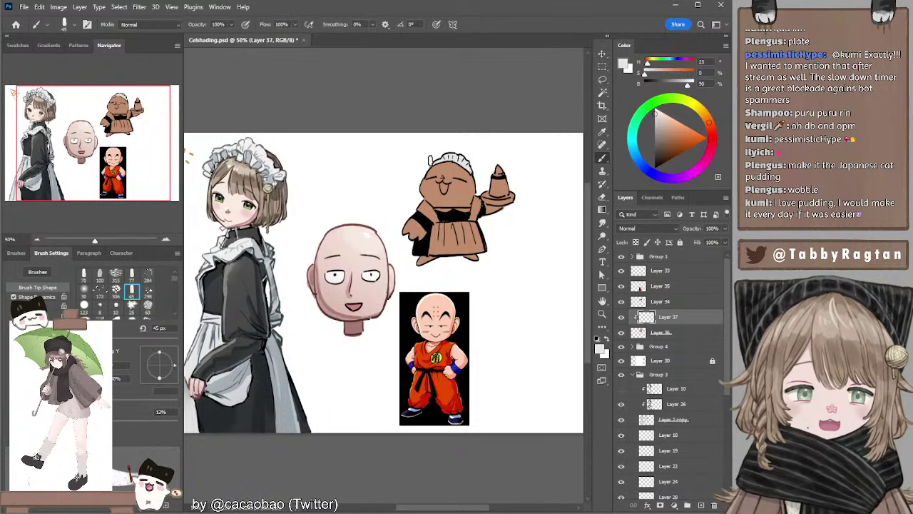
Paint the creature's apron straps and apron skirt in the same near-white with a smaller brush.
key([)
key([)
drag(423, 207, 431, 218)
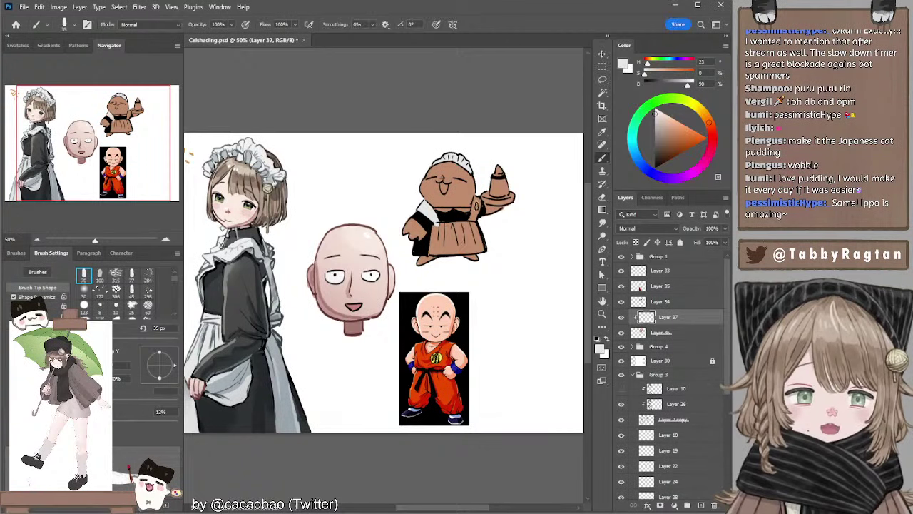
mouse_move(475, 196)
mouse_down()
mouse_move(468, 228)
mouse_move(435, 227)
mouse_move(431, 244)
mouse_move(455, 251)
mouse_move(449, 243)
mouse_move(475, 229)
mouse_move(479, 246)
mouse_move(462, 246)
mouse_move(485, 248)
mouse_up()
key(])
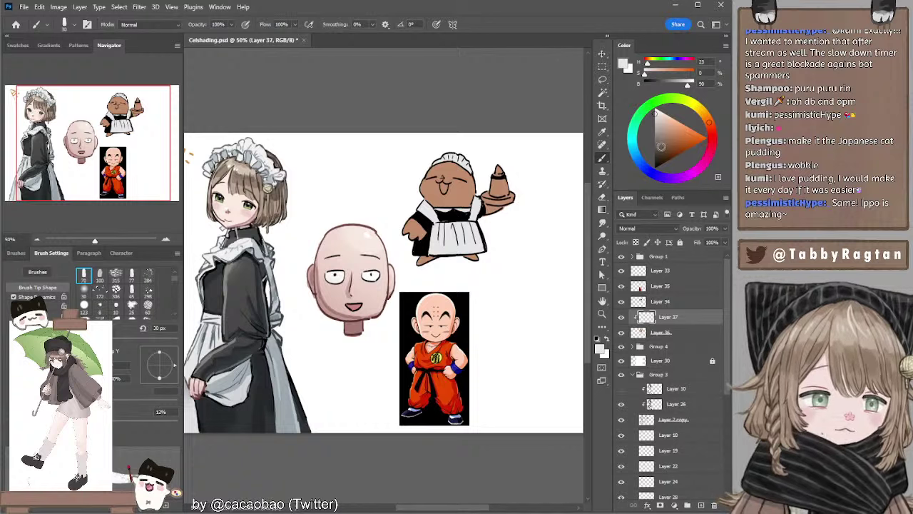
Try a salmon pink (H 3, S 41, B 85) on the creature's lowered hand with a 40 px brush.
click(663, 149)
click(674, 132)
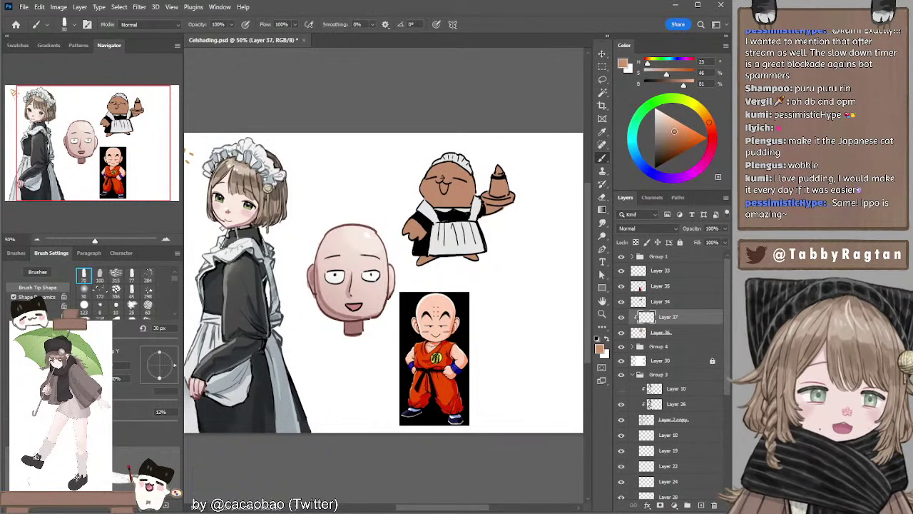
click(668, 134)
click(711, 130)
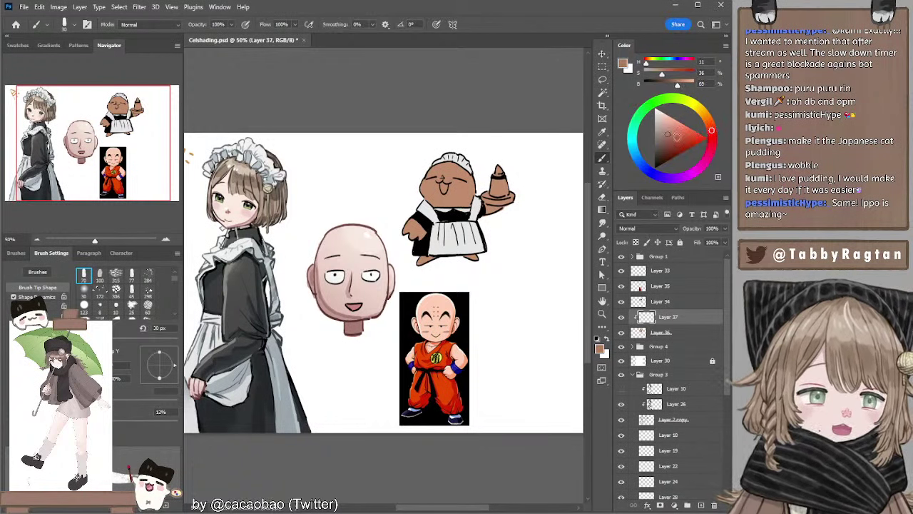
click(671, 132)
click(712, 135)
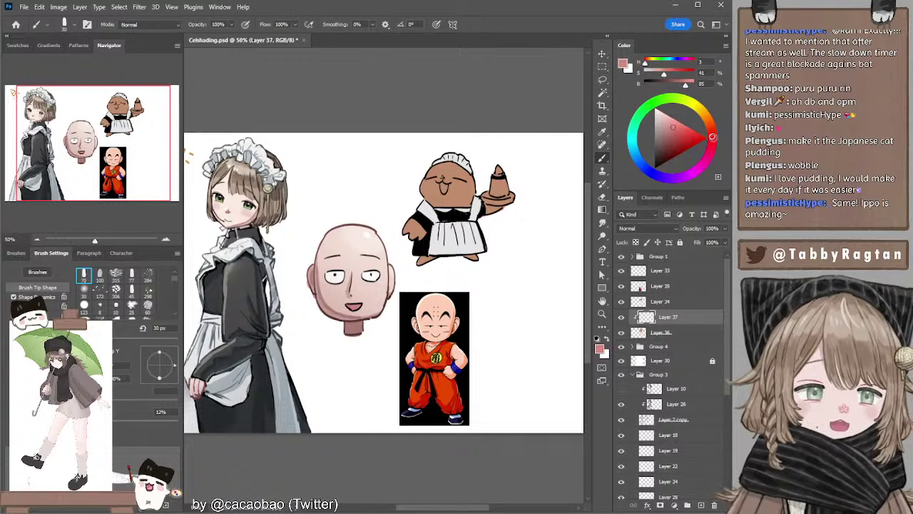
click(669, 132)
key(bracketright)
key(bracketright)
mouse_move(415, 219)
mouse_down()
mouse_move(406, 229)
mouse_move(422, 225)
mouse_move(420, 238)
mouse_up()
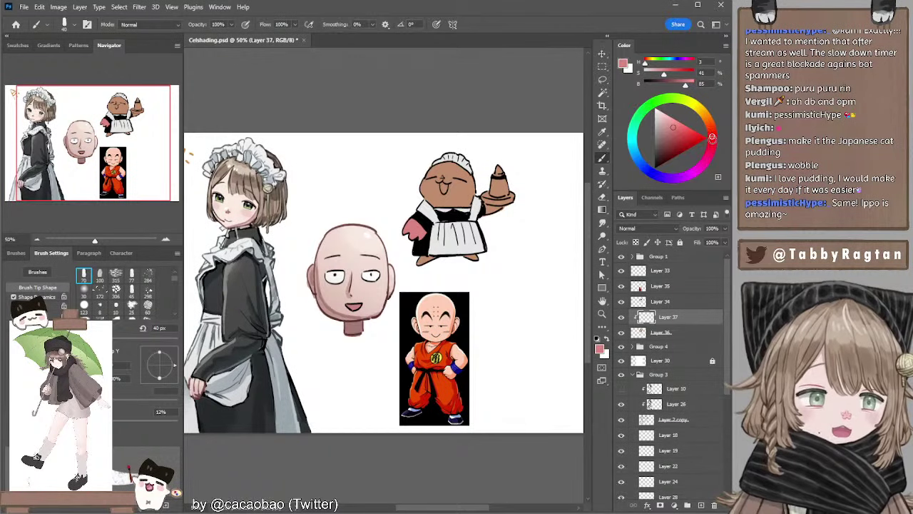
Repaint the creature's lowered hand in a lighter pink (H 357, S 30, B 91) with a 50 px brush.
click(711, 140)
click(669, 122)
key(bracketright)
key(bracketright)
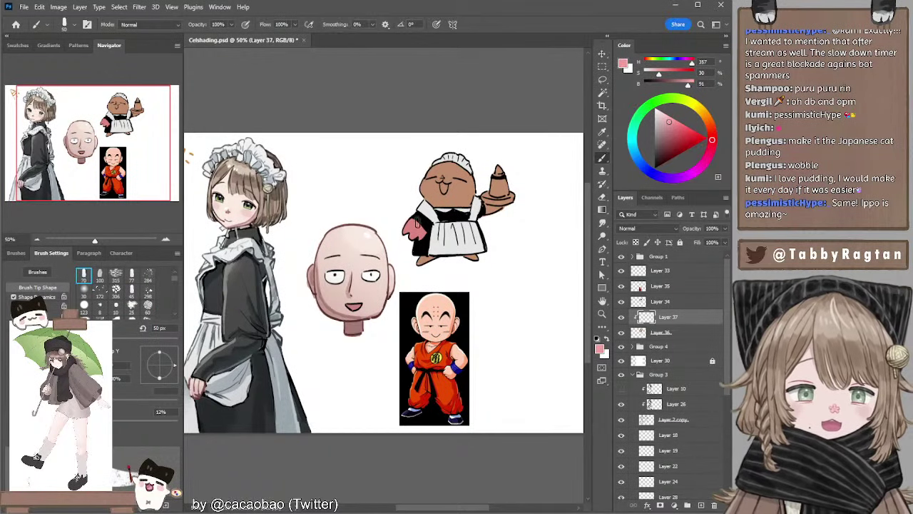
drag(411, 223, 421, 230)
Paint the creature's tray-holding arm and both feet in the same light pink.
key(bracketleft)
key(bracketleft)
key(bracketleft)
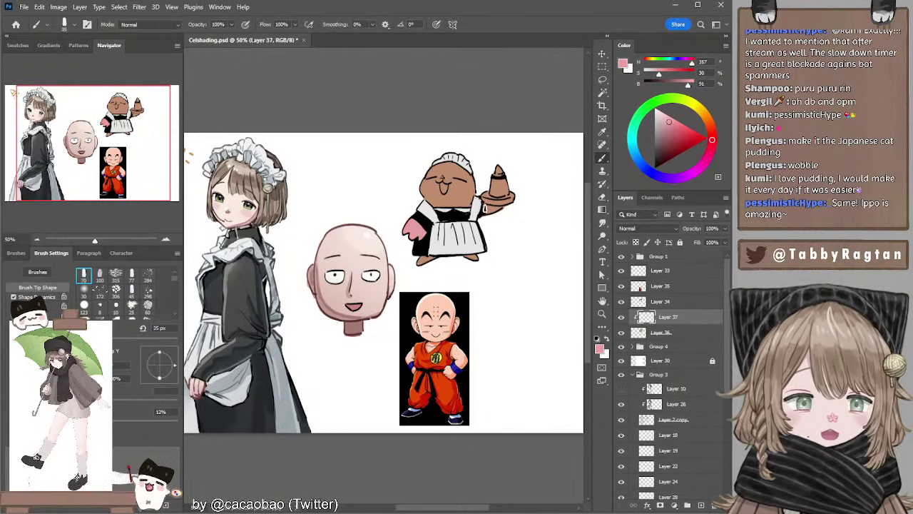
drag(488, 211, 502, 209)
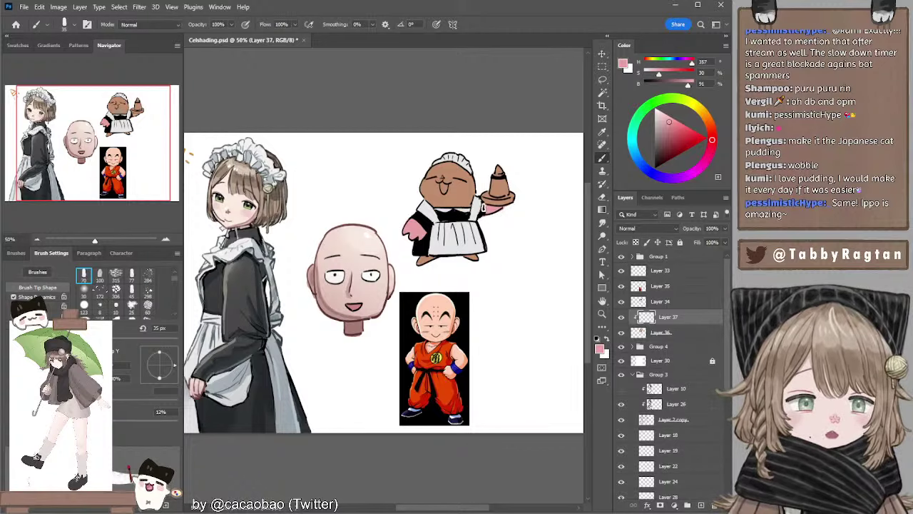
key(bracketright)
mouse_move(436, 263)
mouse_down()
mouse_move(421, 263)
mouse_move(478, 260)
mouse_up()
key(bracketright)
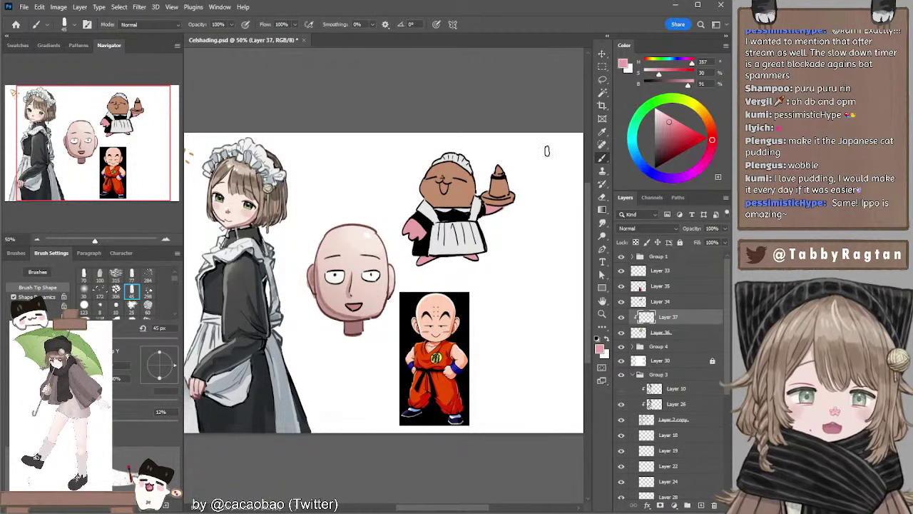
Shrink the brush and colour the creature's open mouth pink (H 352, S 36, B 90).
key(bracketleft)
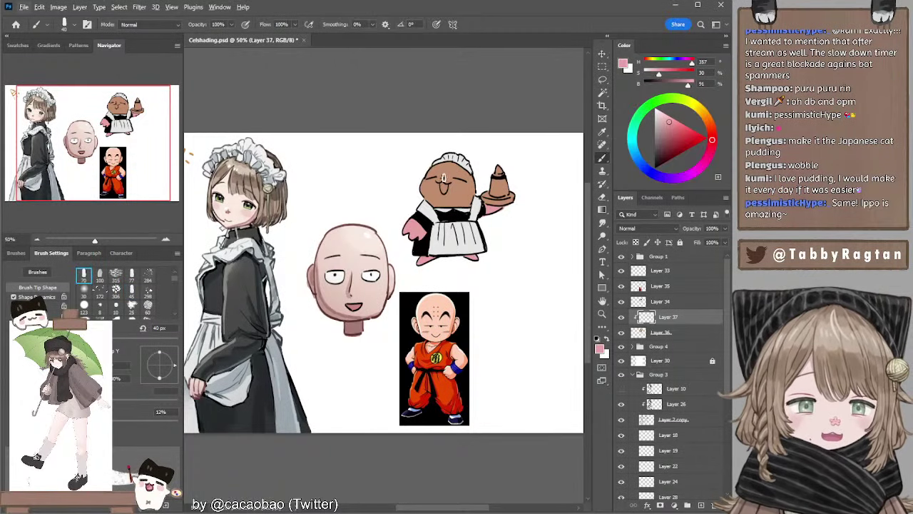
key(bracketleft)
key(bracketleft)
key(bracketleft)
key(bracketleft)
key(bracketleft)
key(bracketleft)
key(bracketleft)
key(bracketleft)
key(bracketleft)
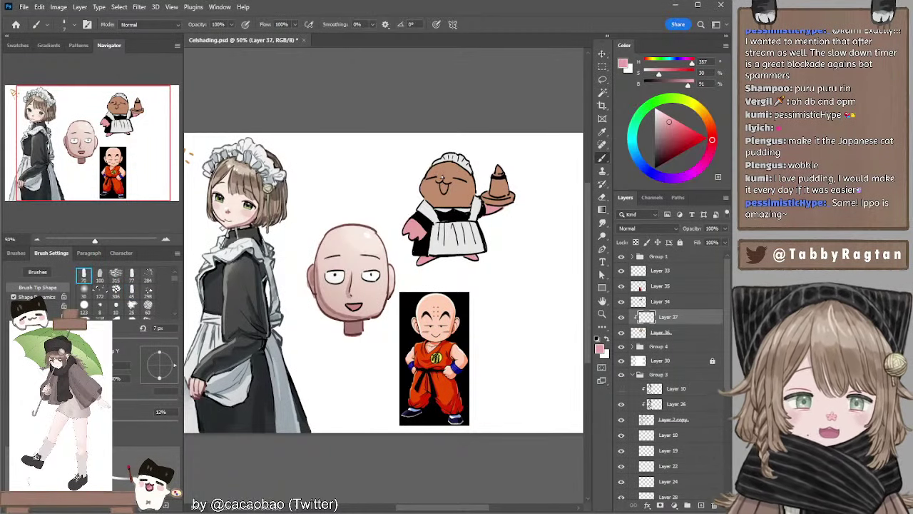
click(666, 141)
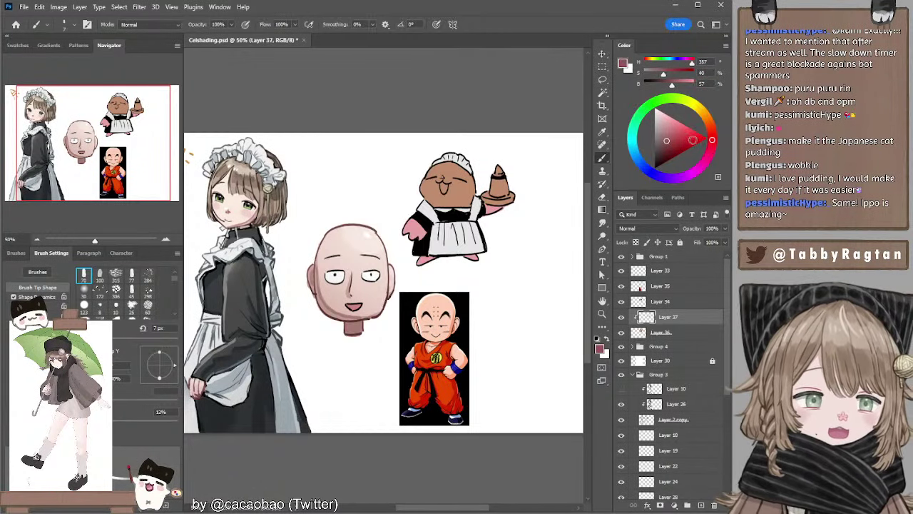
drag(712, 140, 712, 142)
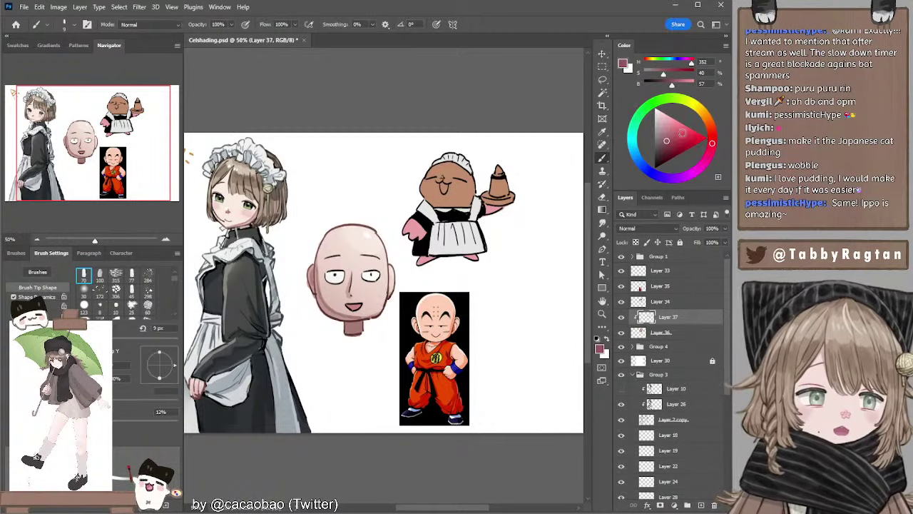
click(669, 126)
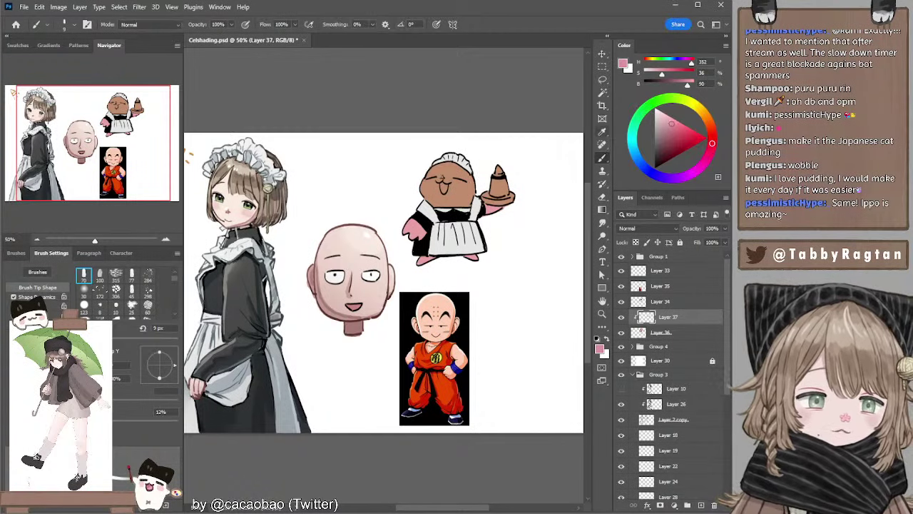
key(bracketright)
key(bracketright)
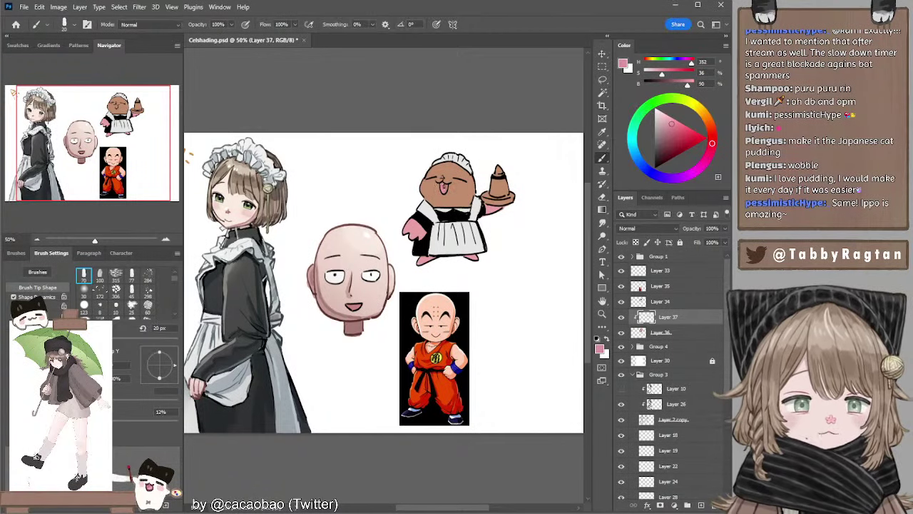
Darken the inside of the creature's mouth around the tongue with a deep maroon (H 352, S 38, B 42).
drag(672, 142, 662, 148)
key(bracketleft)
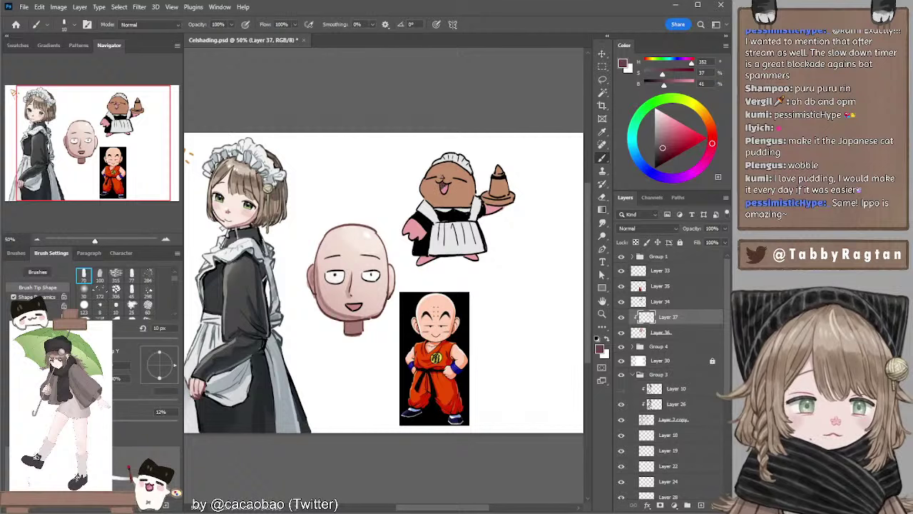
click(663, 147)
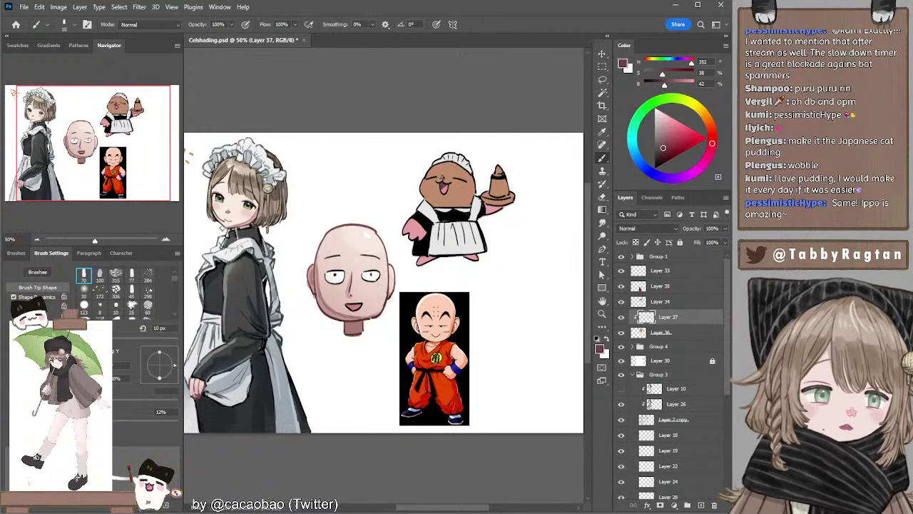
key(bracketright)
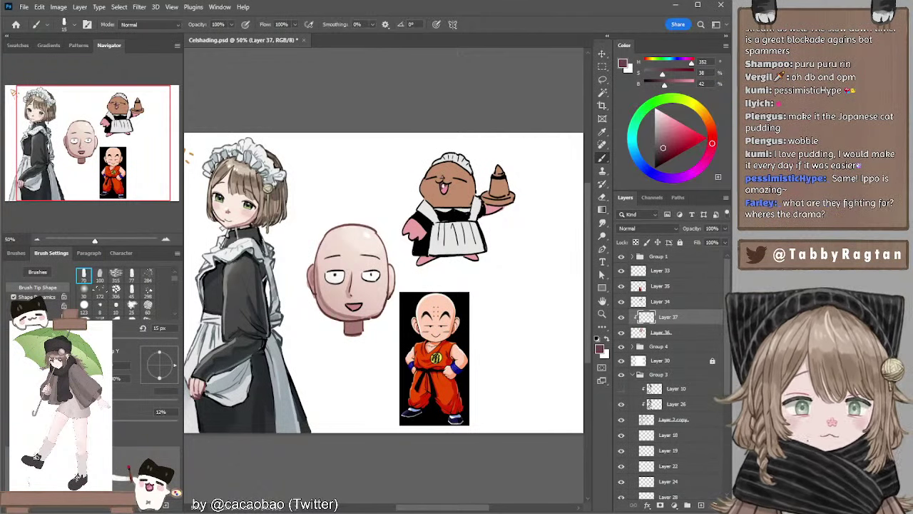
Mix a muted pink (H 356, S 37, B 79) from the creature's mouth colour and set the brush to 20 px.
alt+click(443, 187)
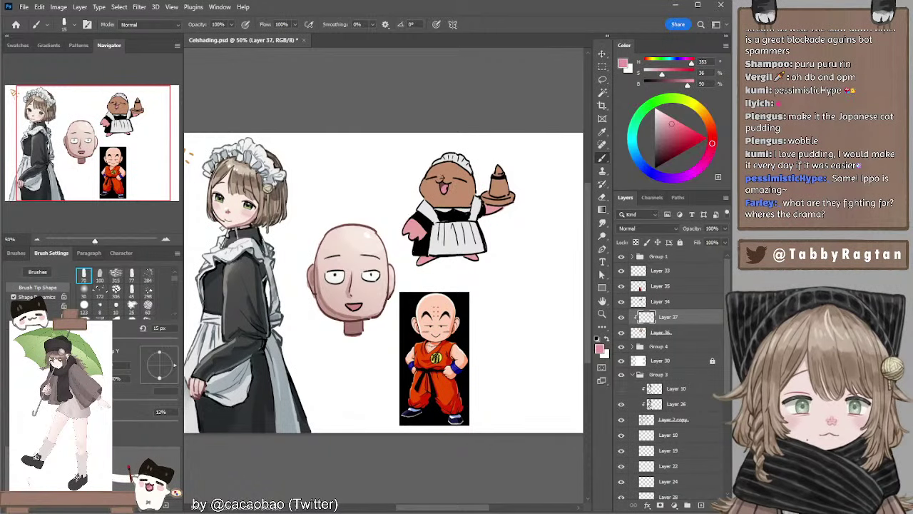
alt+click(493, 207)
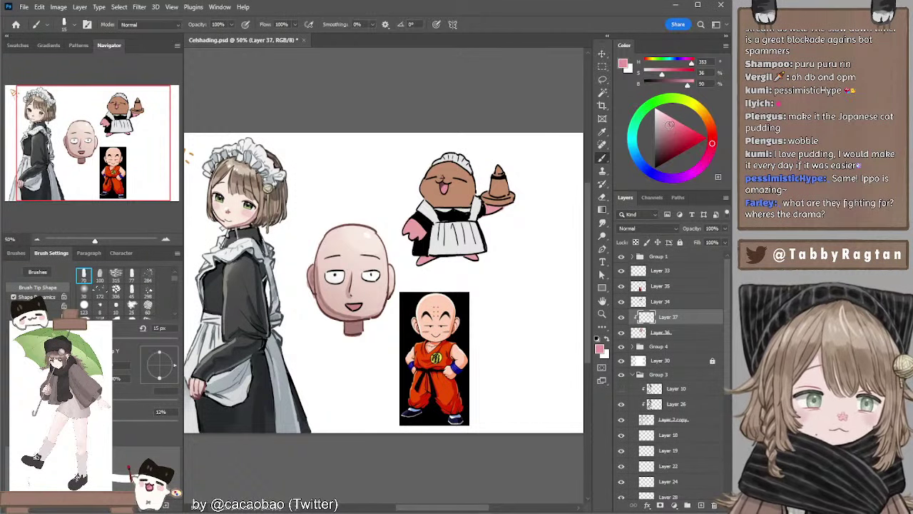
click(711, 139)
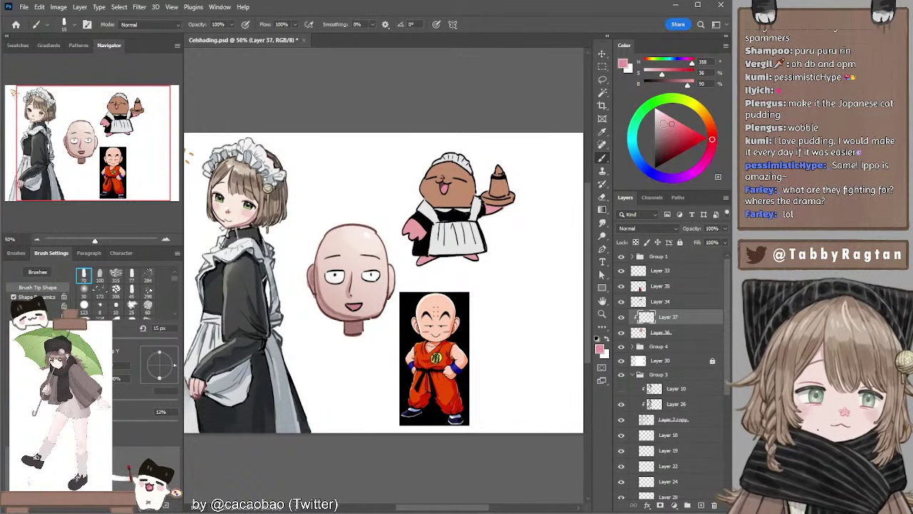
click(666, 122)
key(])
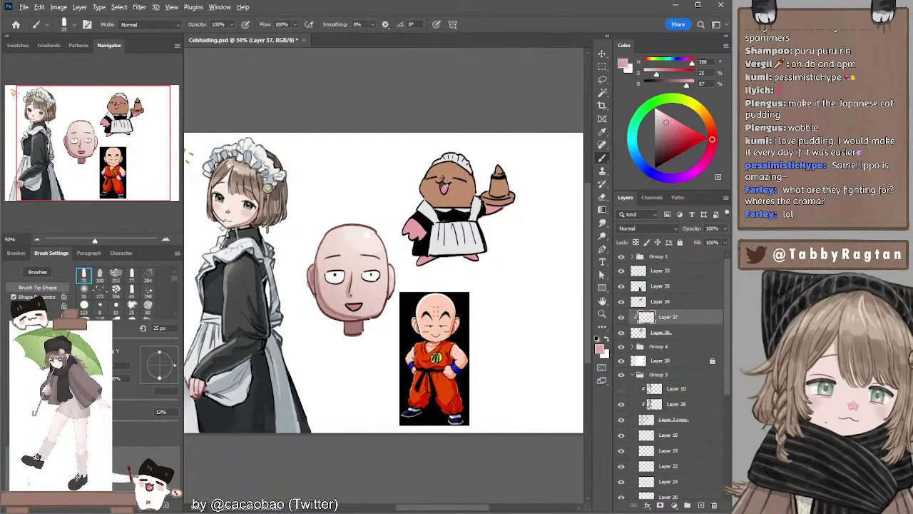
alt+click(451, 186)
click(671, 129)
click(712, 141)
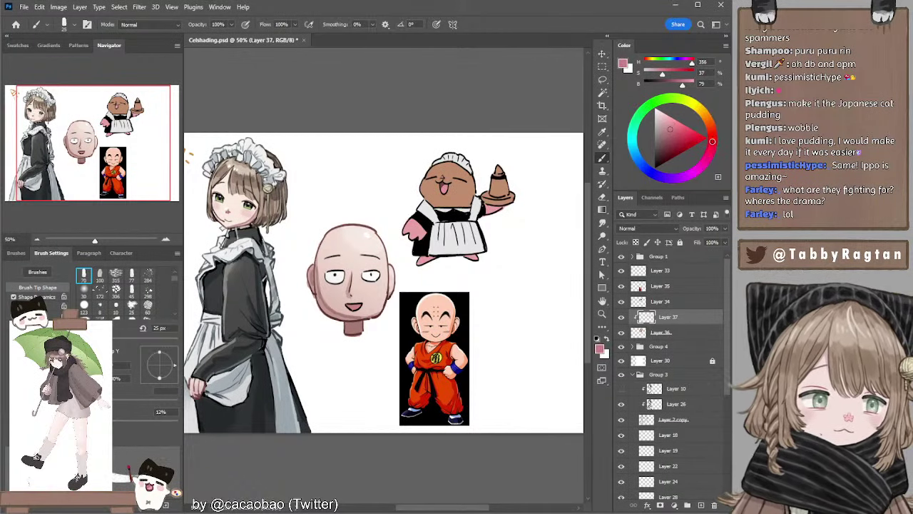
key([)
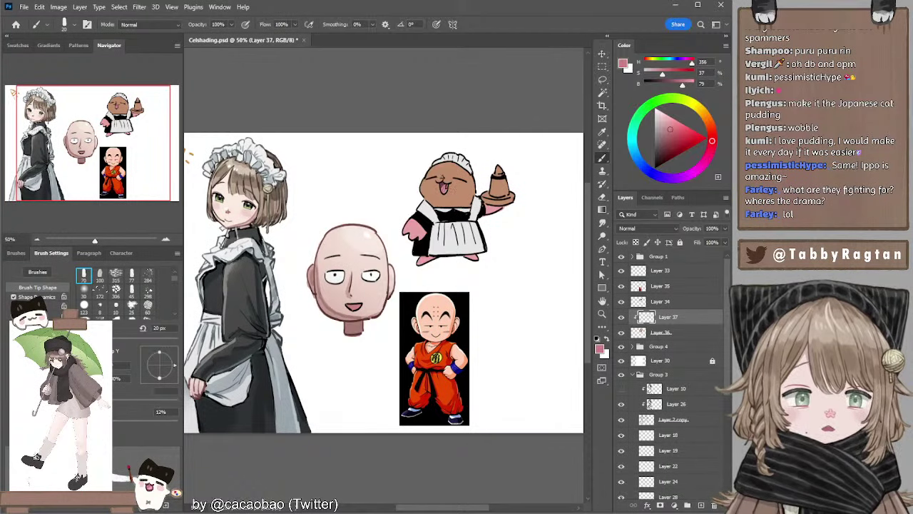
Paint the body of the dessert on the creature's tray cream (H 43, S 23, B 93).
drag(665, 116, 667, 119)
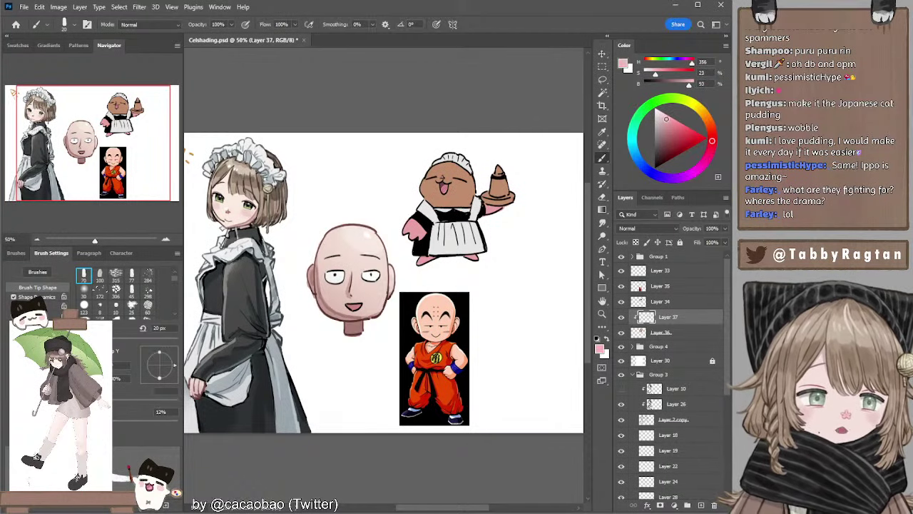
click(706, 110)
key(])
drag(497, 181, 500, 192)
click(701, 111)
key(])
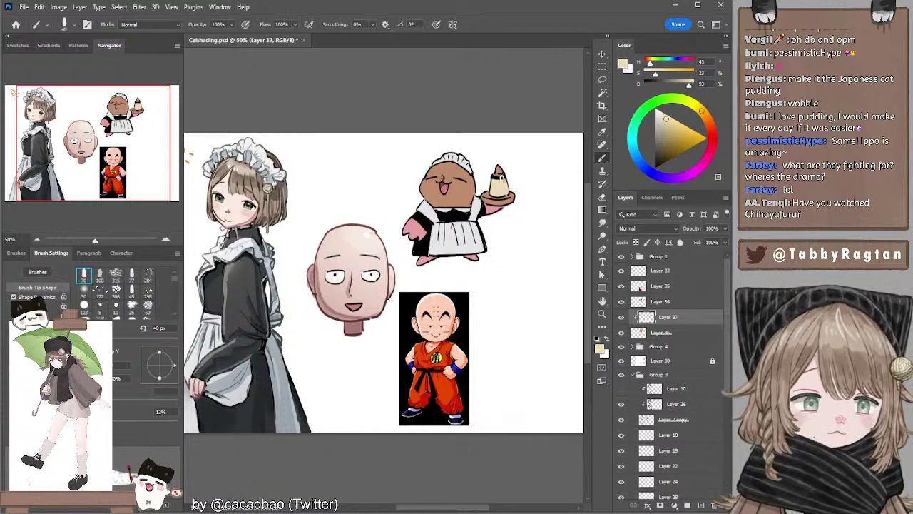
Paint the dessert's pointed topping red, shifting the colour to H 359, S 59, B 82.
click(658, 114)
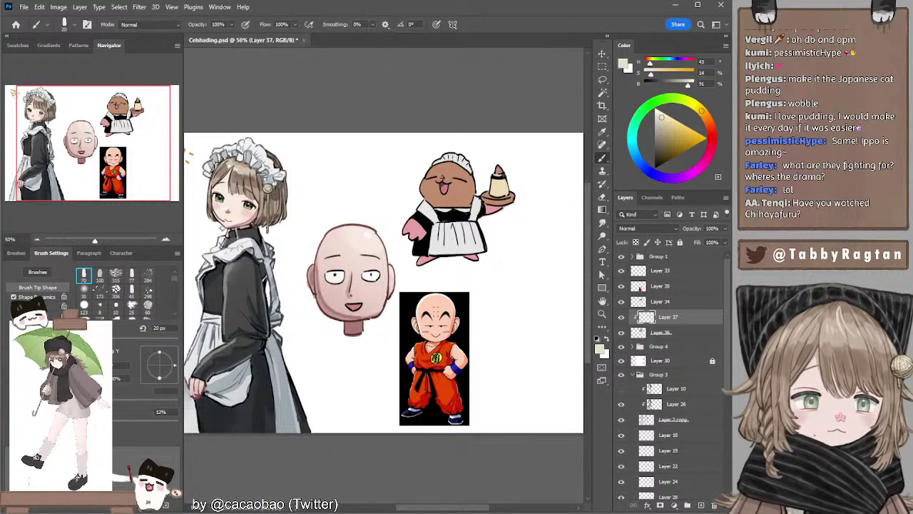
click(711, 133)
click(677, 140)
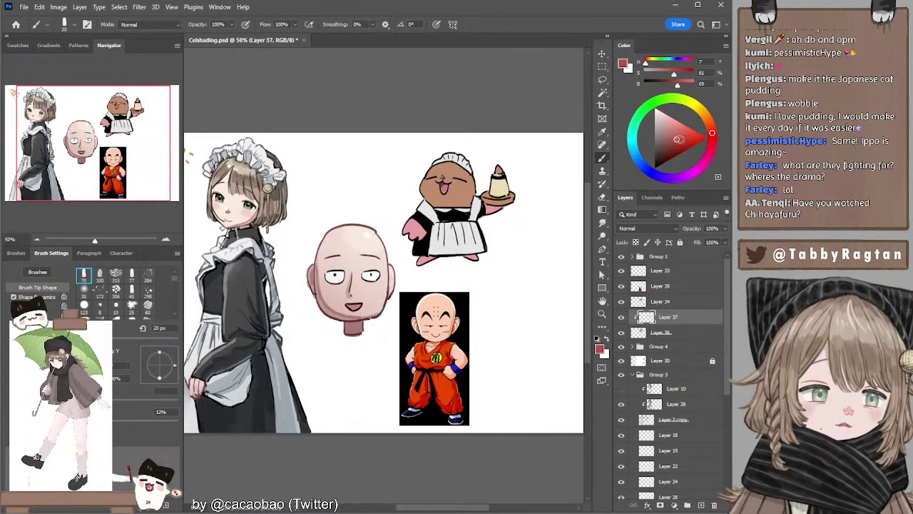
click(679, 139)
drag(496, 164, 497, 171)
click(682, 133)
key(])
key(])
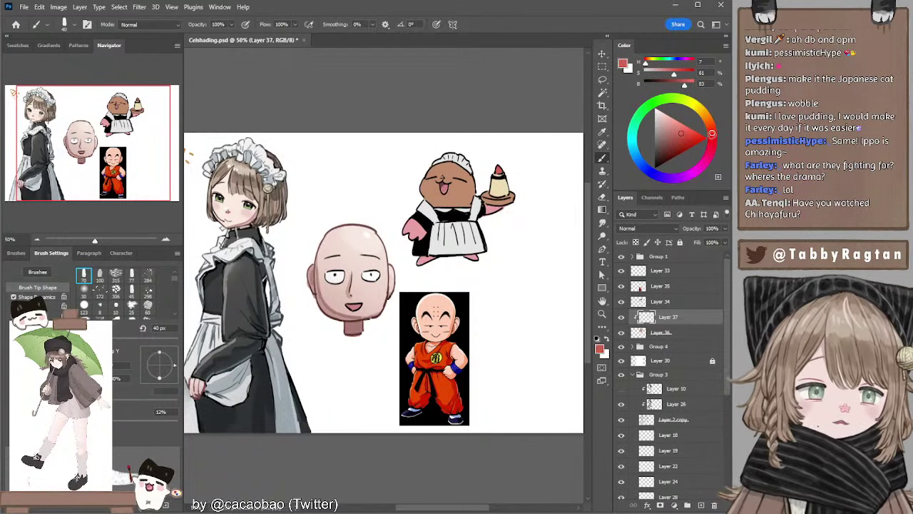
click(712, 138)
click(680, 133)
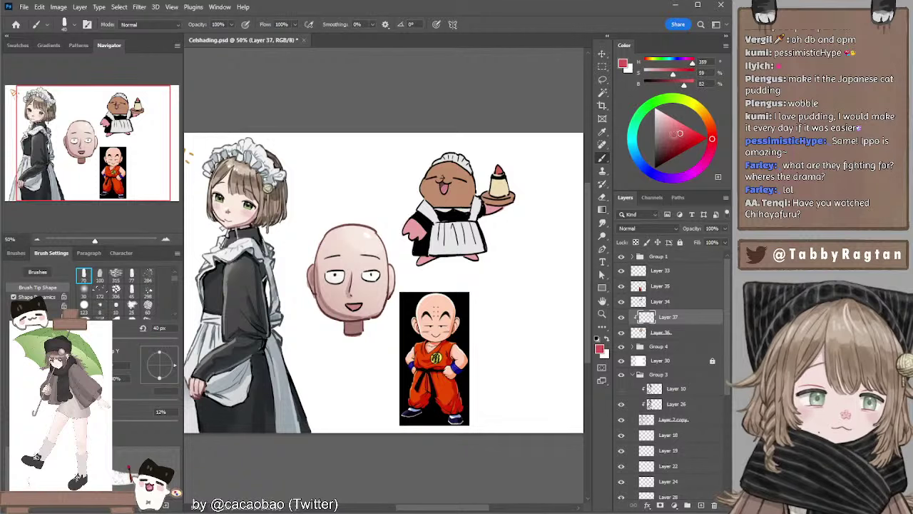
key(])
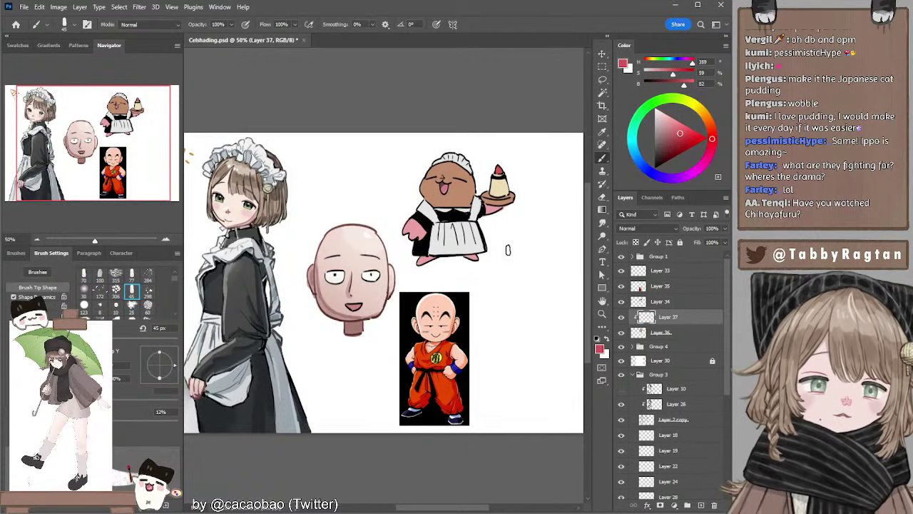
Paint the tray under the dessert neutral grey (S 0, B 78) with a smaller brush.
drag(532, 224, 513, 222)
alt+click(484, 189)
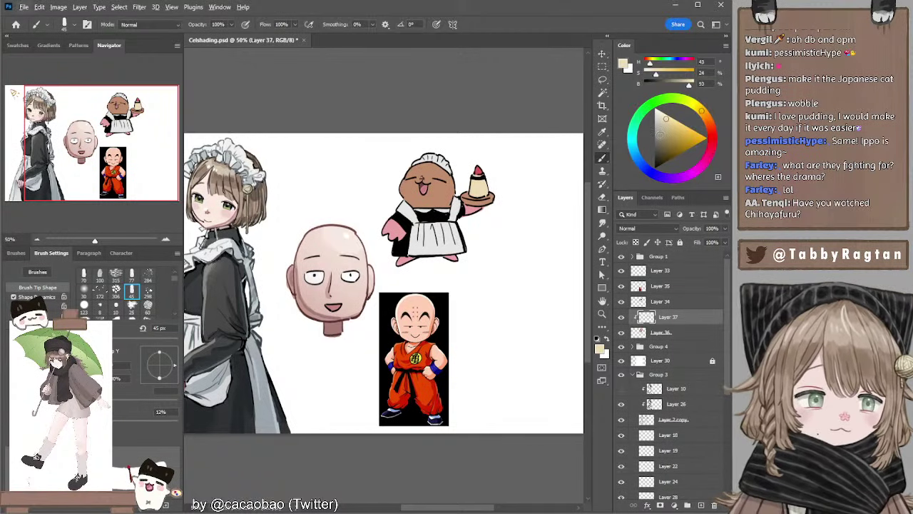
mouse_move(660, 135)
mouse_down()
mouse_move(648, 133)
mouse_move(651, 120)
mouse_up()
key([)
key([)
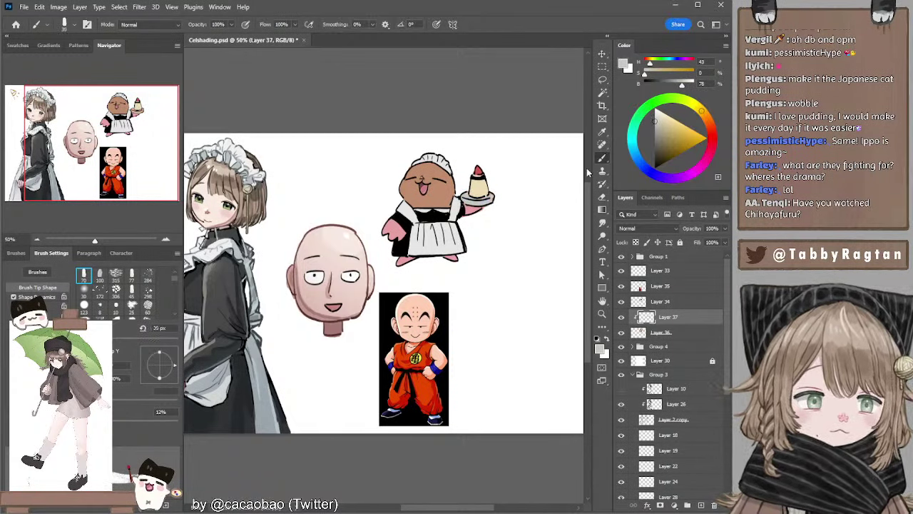
drag(520, 206, 522, 211)
Lighten the tray with a near-white colour (H 43, S 1, B 92), reducing the brush to 10 px for details.
key([)
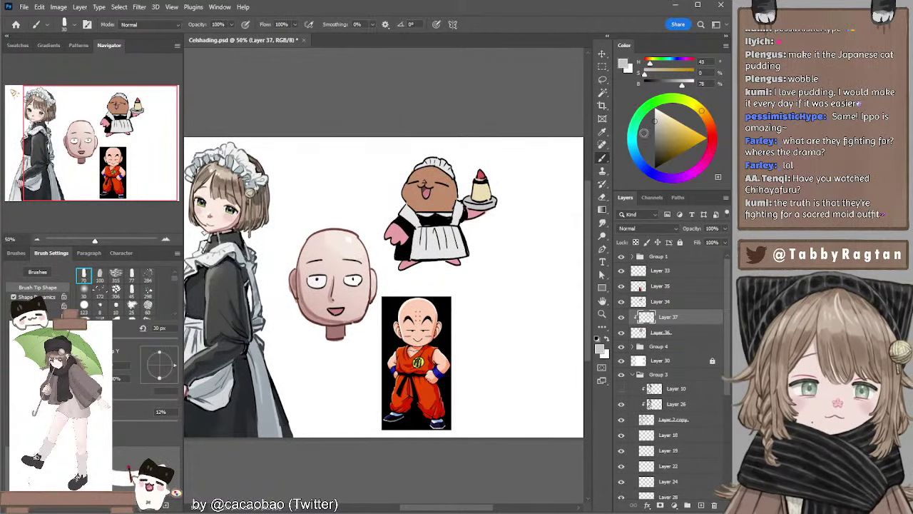
mouse_move(644, 133)
mouse_down()
mouse_move(657, 122)
mouse_move(653, 111)
mouse_up()
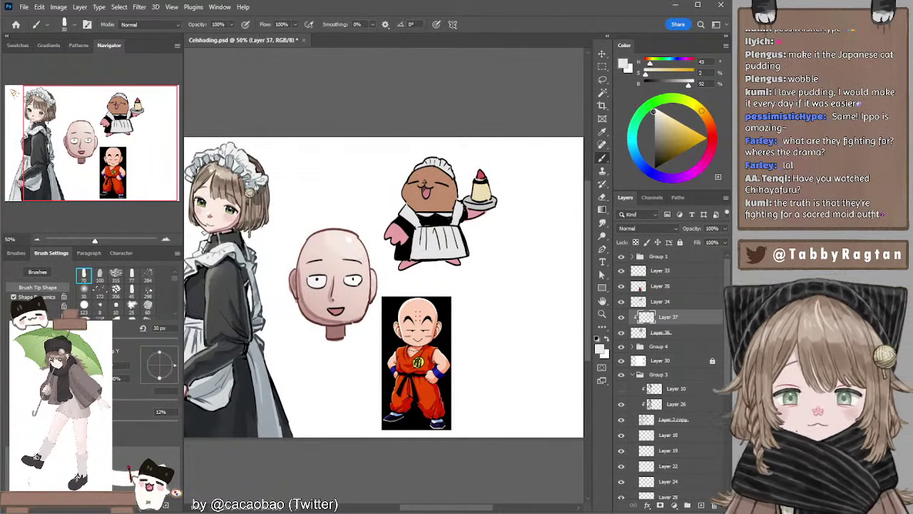
click(654, 112)
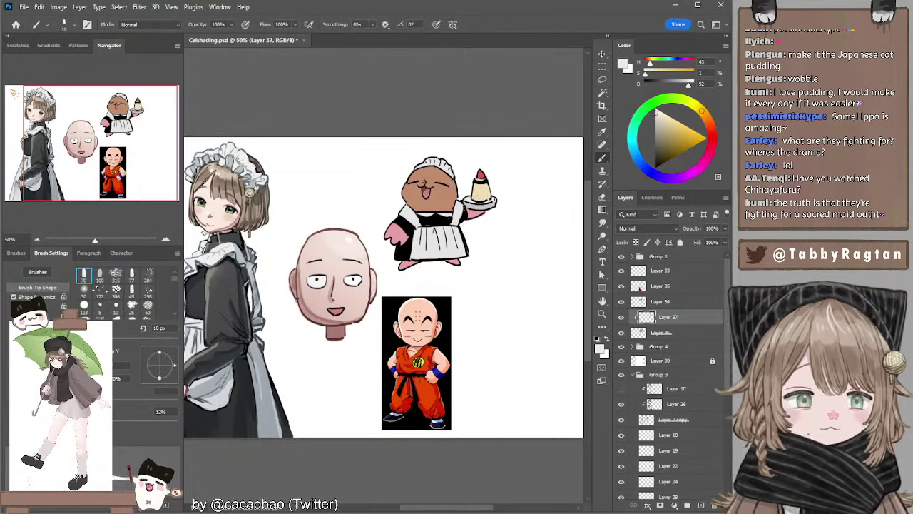
key(bracketright)
key(bracketright)
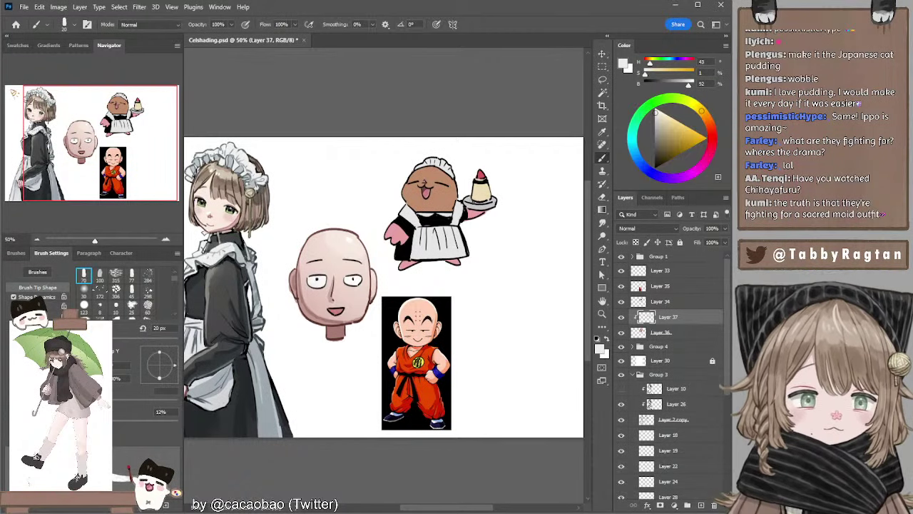
key(bracketleft)
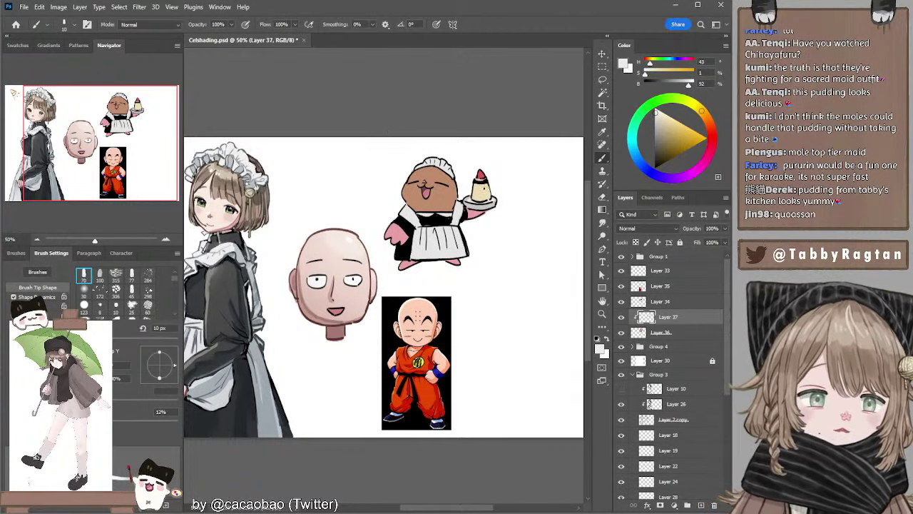
Group the creature's layers, from Layer 33 down to Layer 36, into one layer group.
mouse_move(477, 163)
mouse_down()
mouse_move(549, 163)
mouse_move(526, 149)
mouse_move(508, 155)
mouse_up()
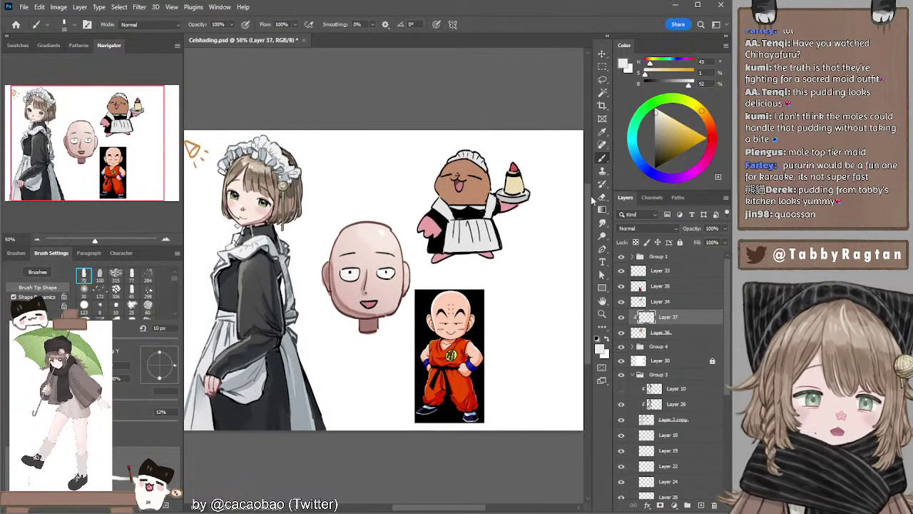
click(656, 272)
shift+click(654, 332)
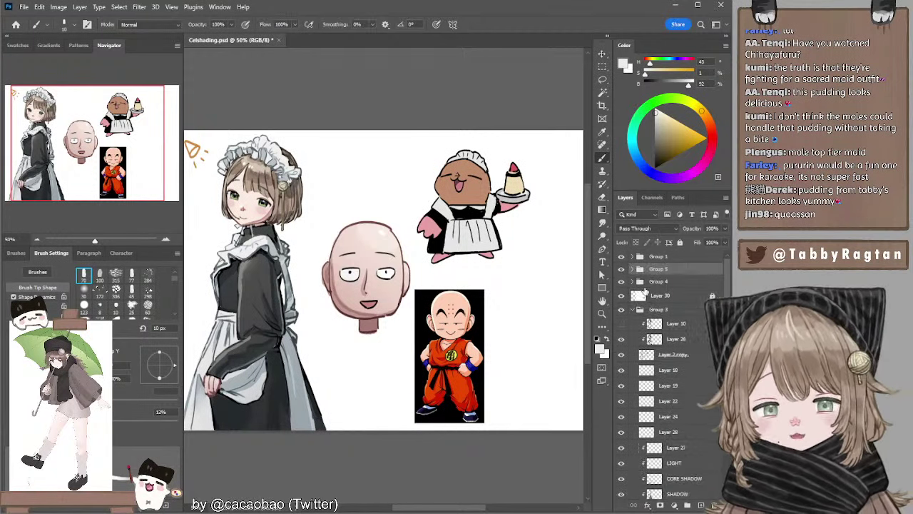
key(ctrl+g)
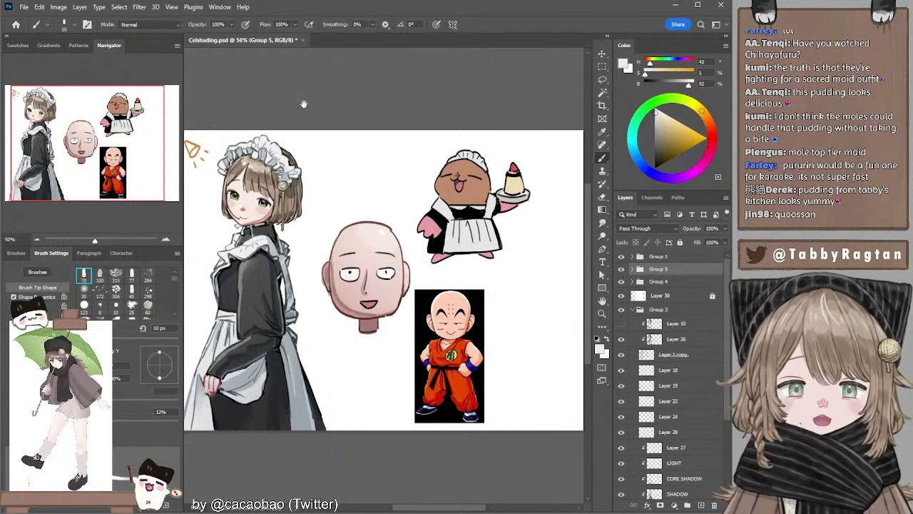
drag(304, 105, 326, 97)
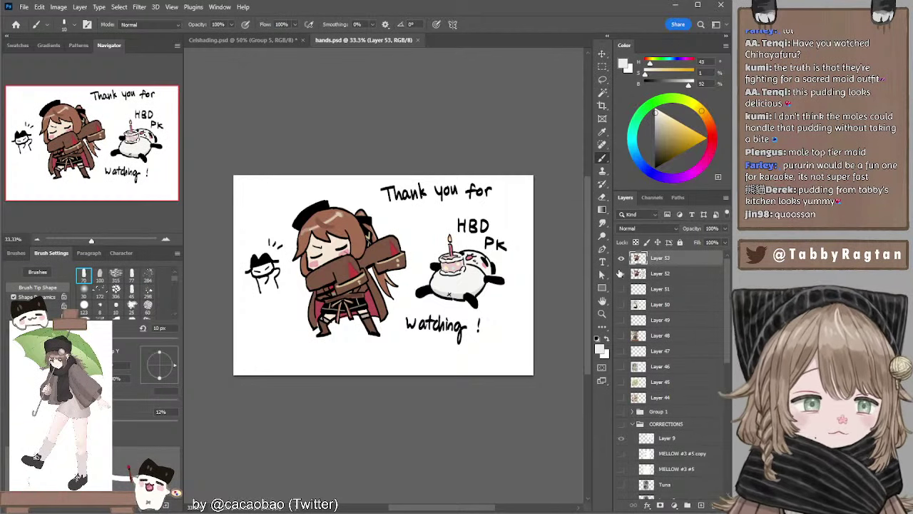
Hide Layer 53 and Layer 52 in hands.psd and show the CORRECTIONS group instead.
drag(461, 165, 448, 145)
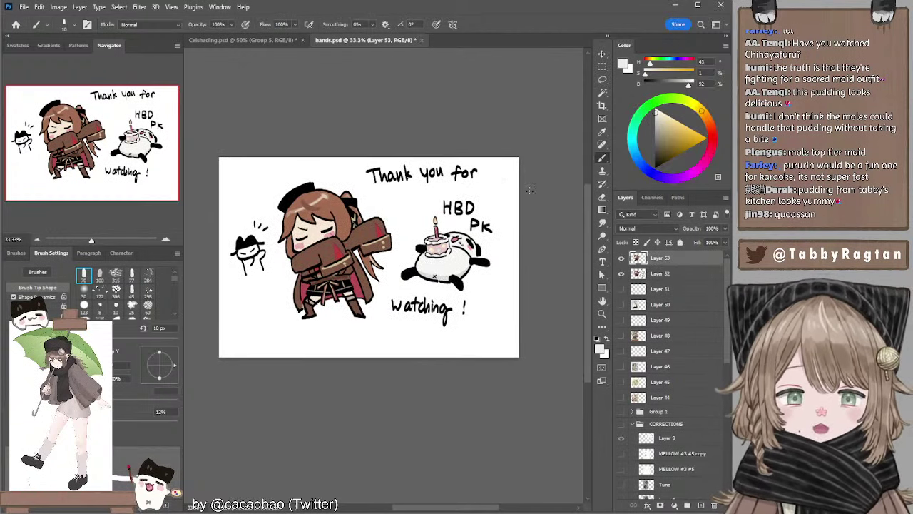
click(621, 258)
click(621, 273)
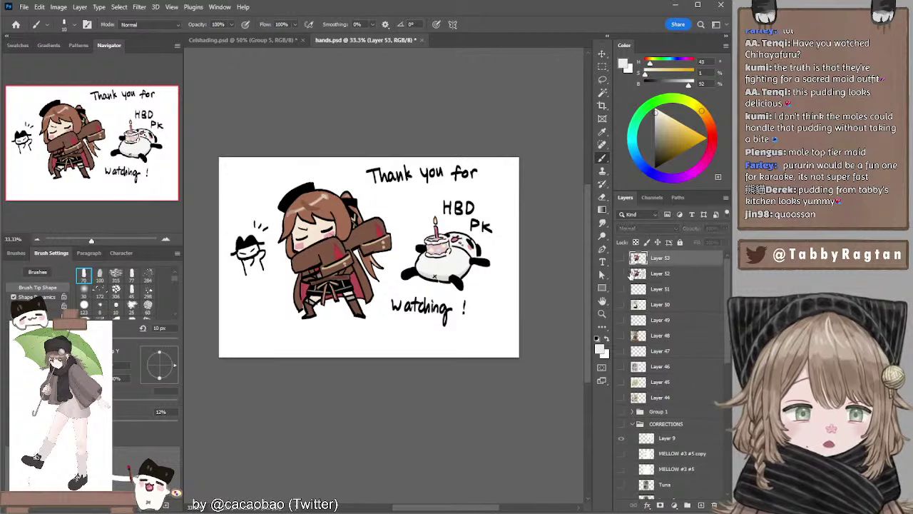
click(621, 289)
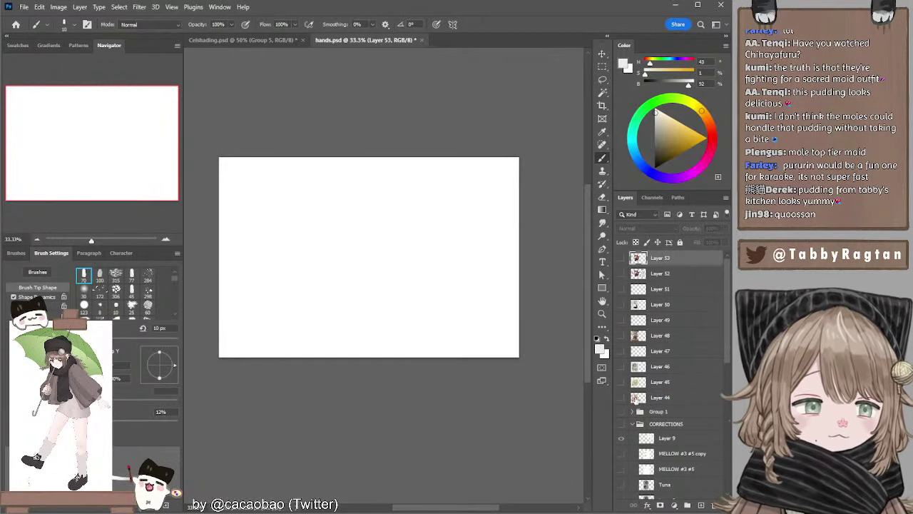
click(622, 413)
click(621, 412)
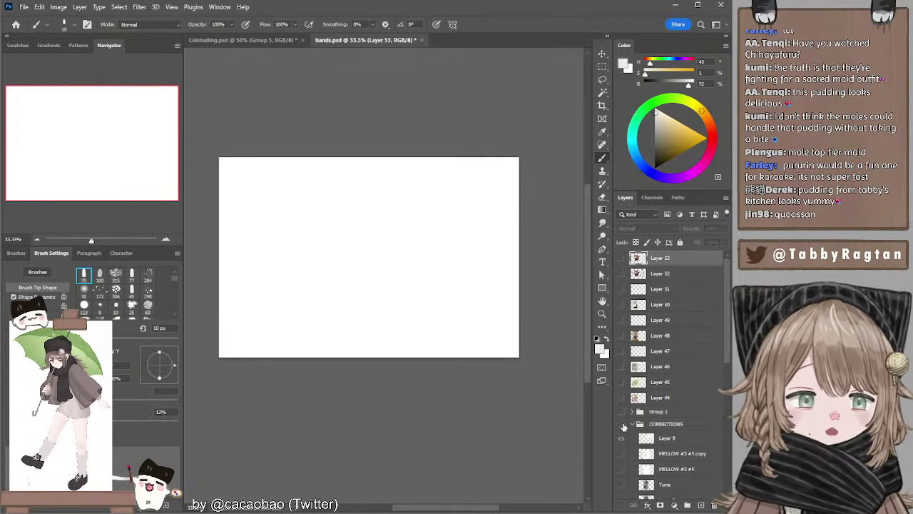
click(621, 424)
click(629, 423)
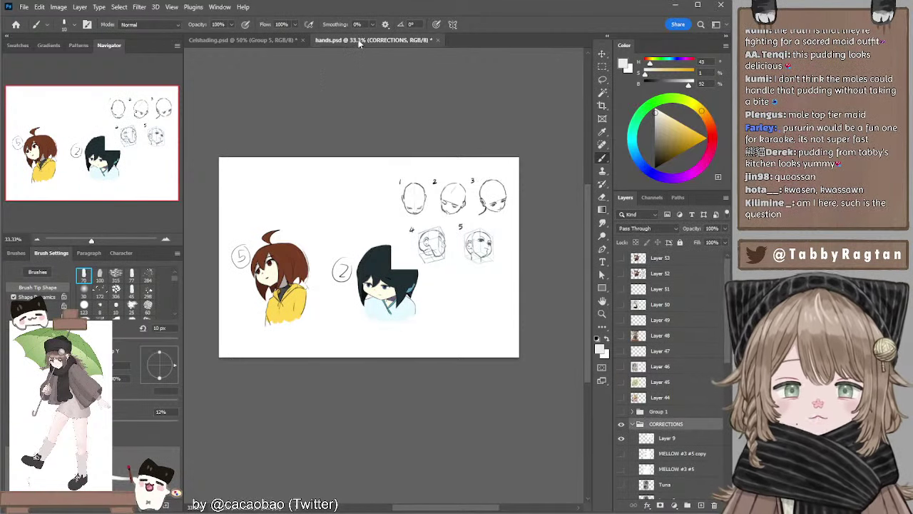
Copy the CORRECTIONS group from hands.psd into Celshading.psd.
drag(359, 40, 272, 94)
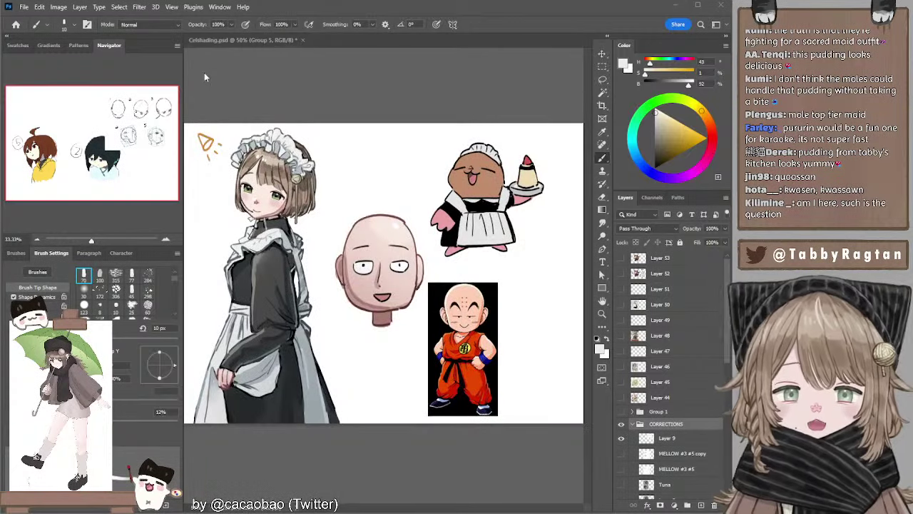
click(656, 426)
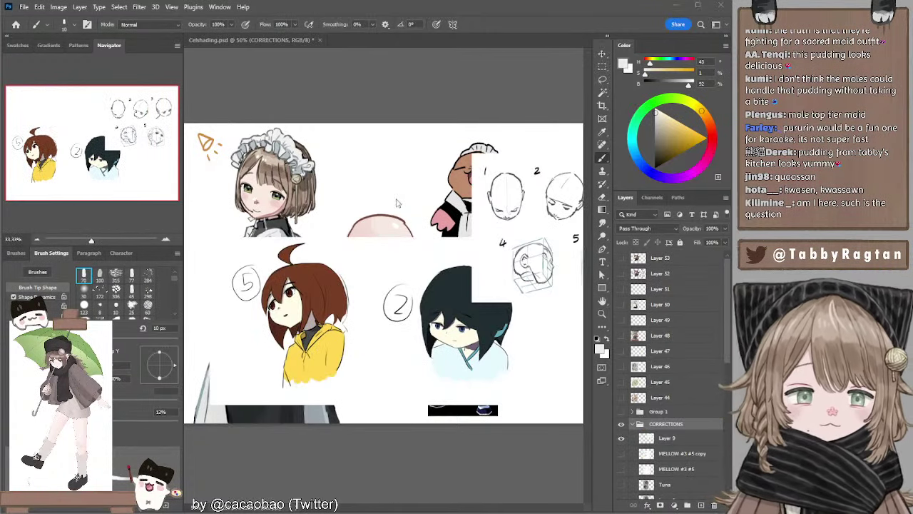
click(371, 197)
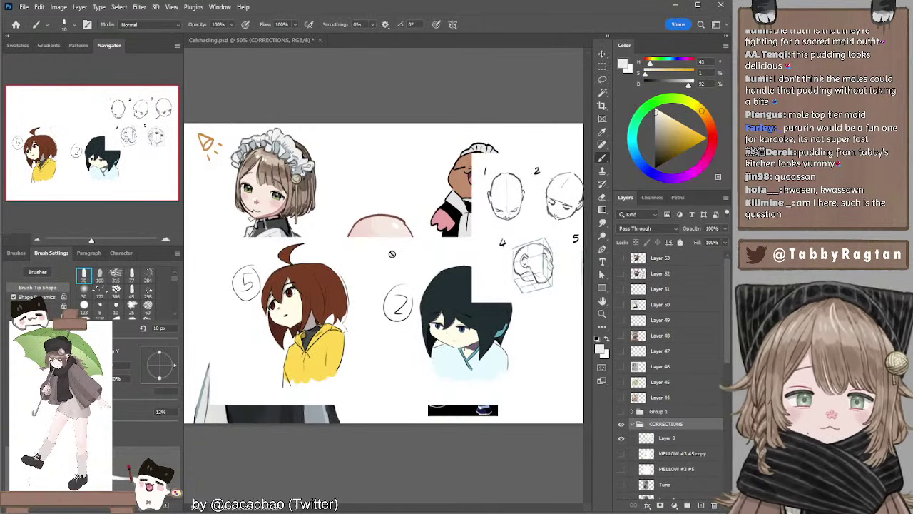
Move the CORRECTIONS group above Group 1 at the top of the layer stack and collapse it.
ctrl+click(419, 292)
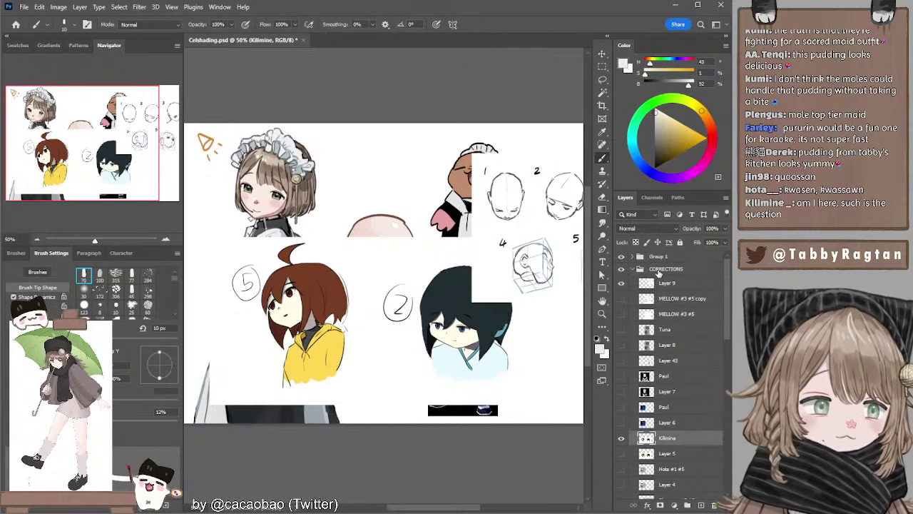
drag(658, 274, 658, 251)
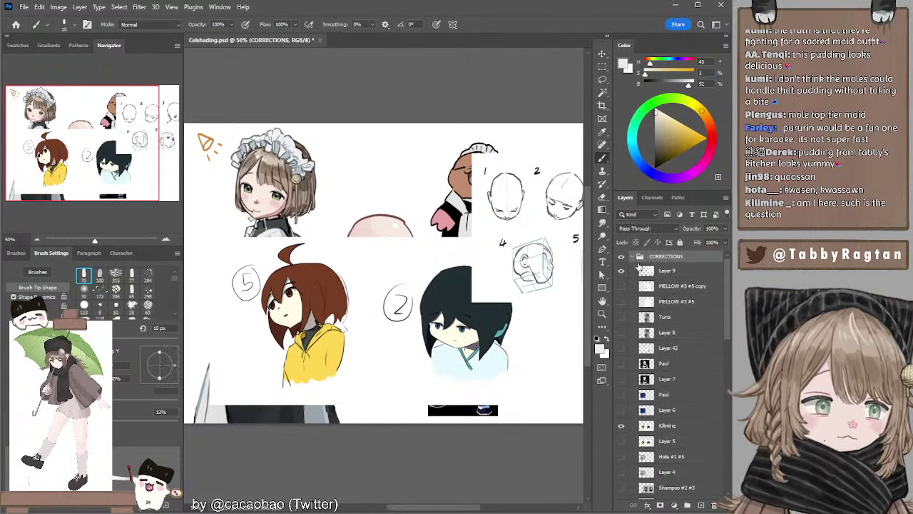
click(639, 257)
click(656, 271)
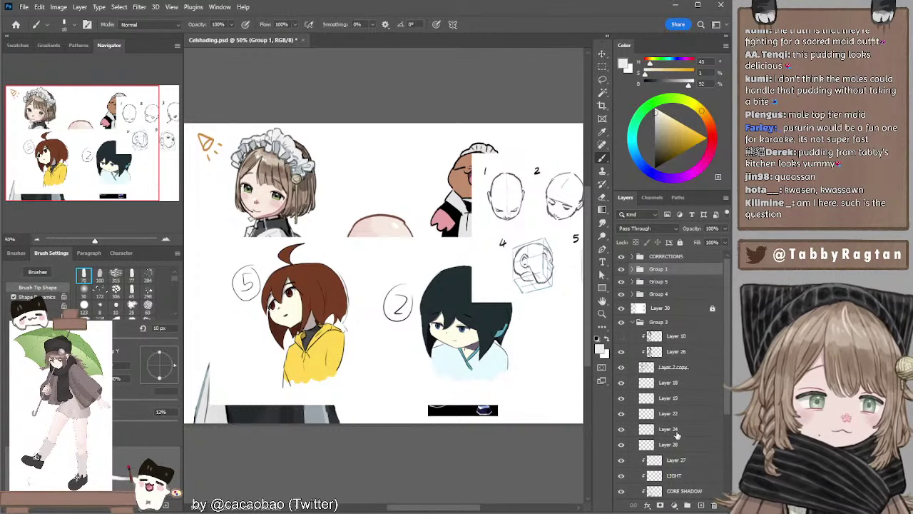
Add a new layer above Group 1 and fill it with white as a backdrop behind the CORRECTIONS group.
click(702, 505)
key(alt+BackSpace)
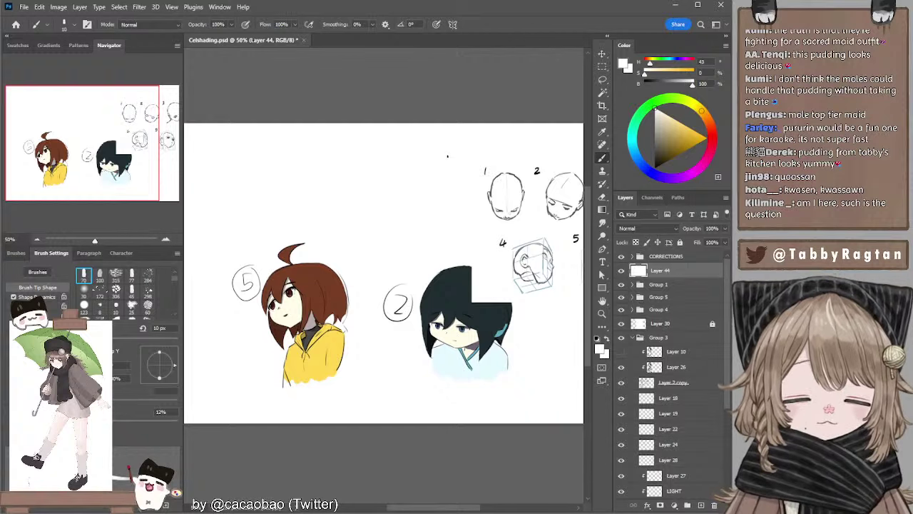
mouse_move(399, 170)
mouse_down()
mouse_move(446, 167)
mouse_move(414, 164)
mouse_up()
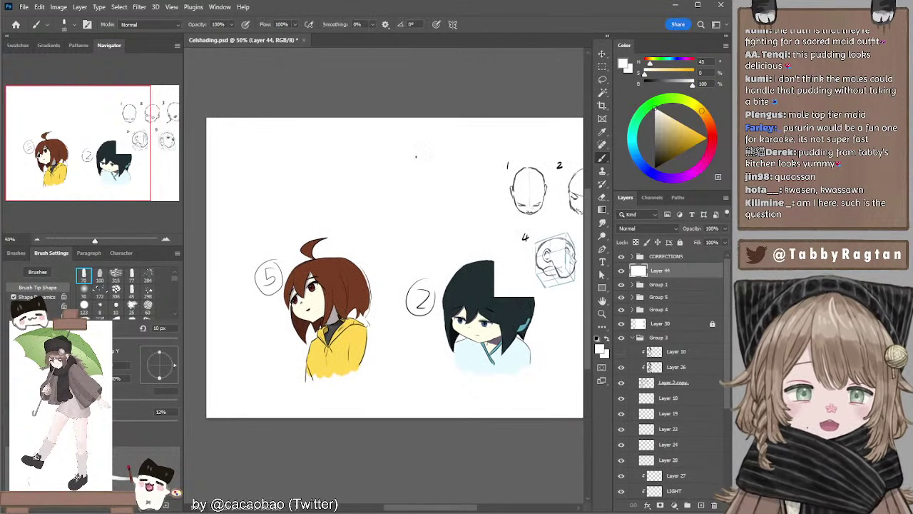
On a new layer above the CORRECTIONS group, handwrite "Correction time" in black at 15 px near the canvas's upper edge and shift it right.
click(670, 258)
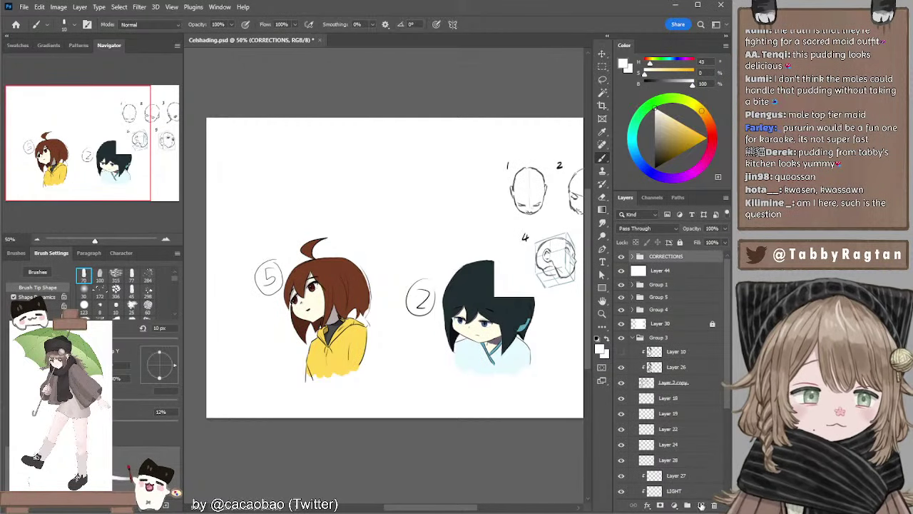
click(700, 505)
drag(654, 130, 634, 167)
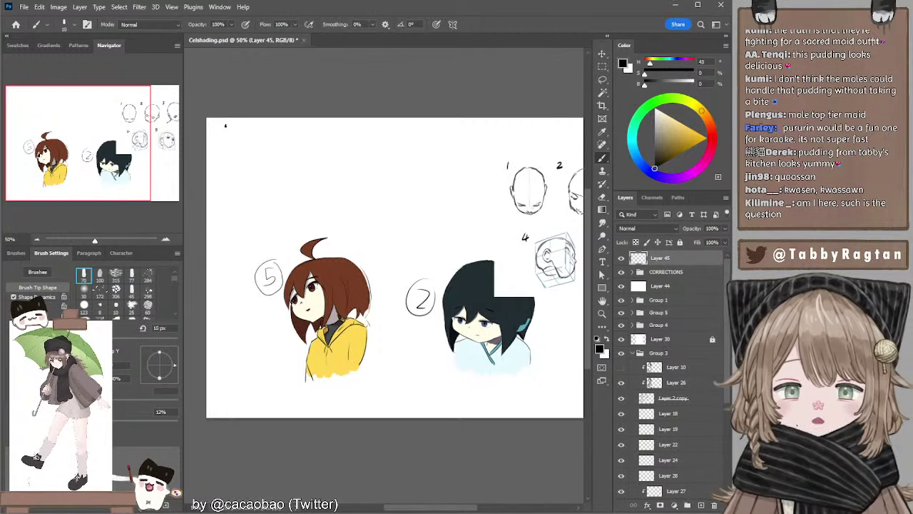
mouse_move(214, 134)
mouse_down()
mouse_move(230, 127)
mouse_move(220, 143)
mouse_move(270, 127)
mouse_move(328, 135)
mouse_up()
key(])
key(ctrl+z)
key(ctrl+z)
key(ctrl+z)
key(ctrl+z)
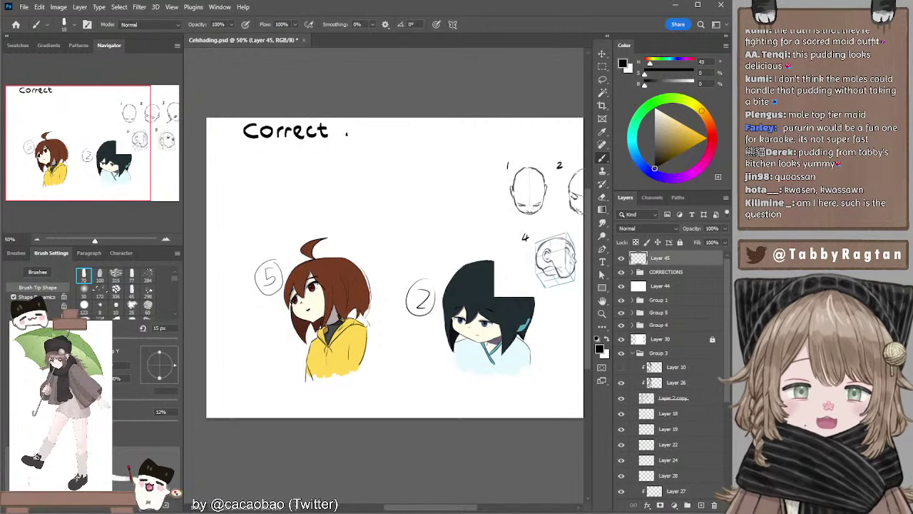
drag(348, 128, 351, 129)
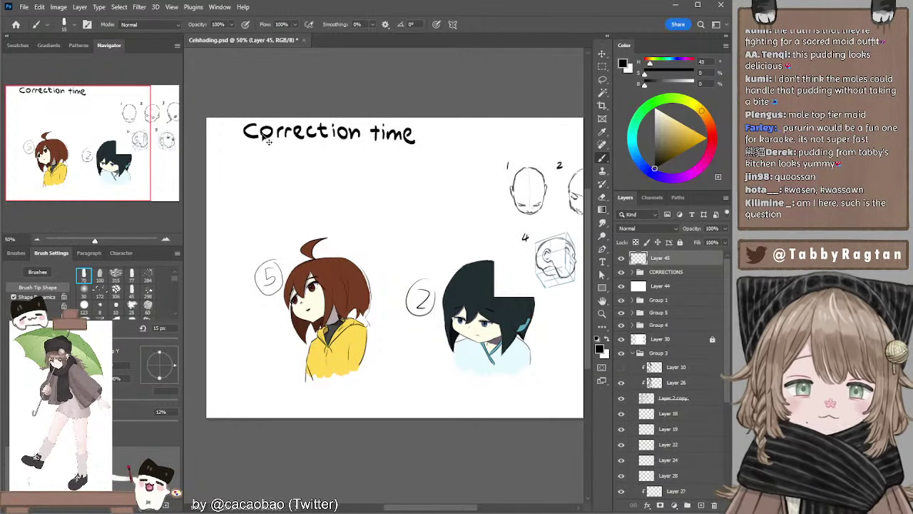
drag(261, 137, 298, 142)
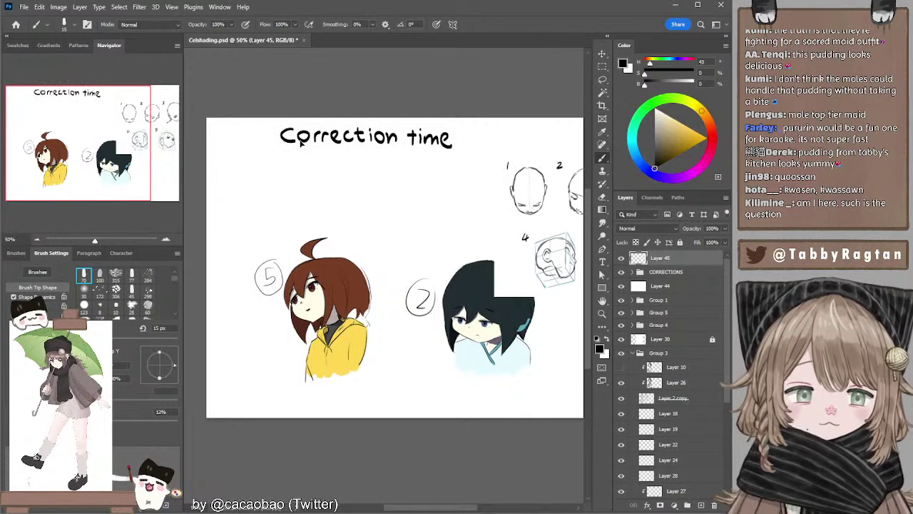
drag(356, 143, 359, 143)
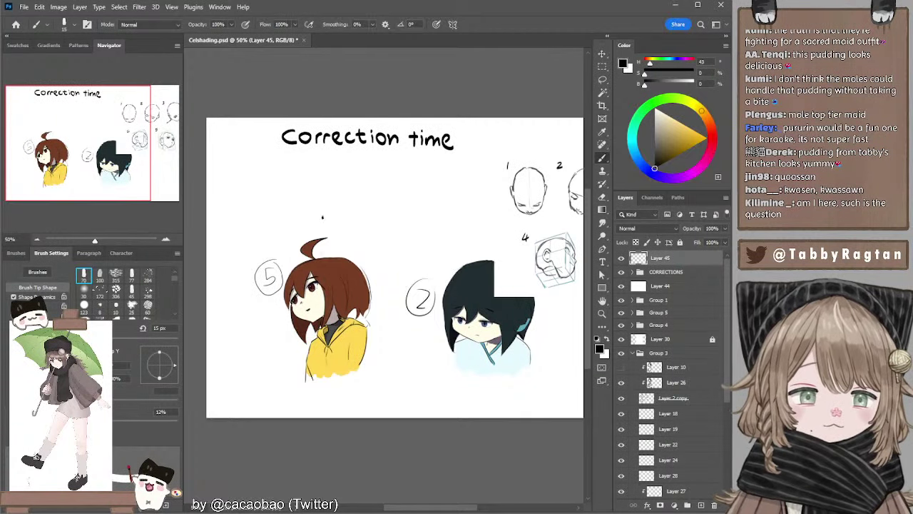
Move the layer with the two coloured characters to the right and shift the white Layer 44 right to uncover the maid illustration.
drag(319, 274, 450, 284)
drag(447, 215, 363, 205)
drag(370, 265, 339, 276)
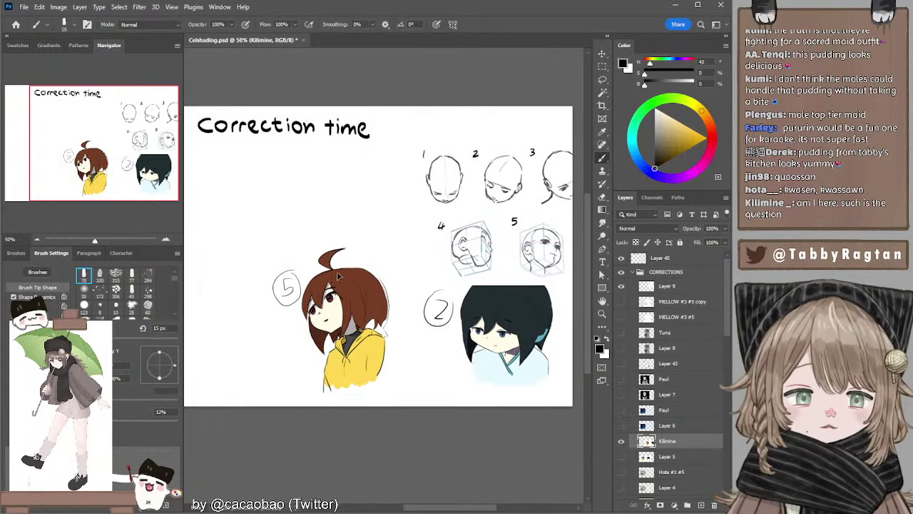
key(ctrl+v)
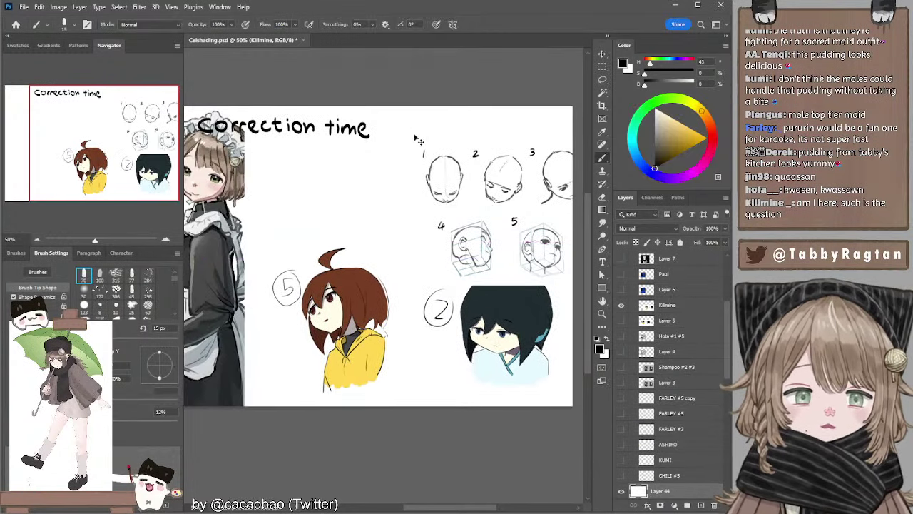
drag(419, 140, 427, 178)
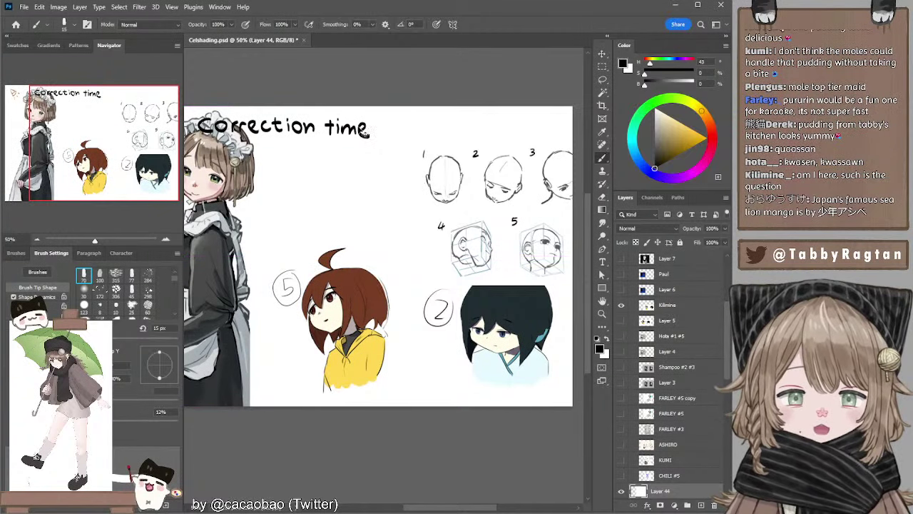
Shift the "Correction time" title right and move the numbered head sketches on Layer 9 below it.
drag(363, 132, 440, 131)
click(526, 201)
drag(526, 201, 448, 190)
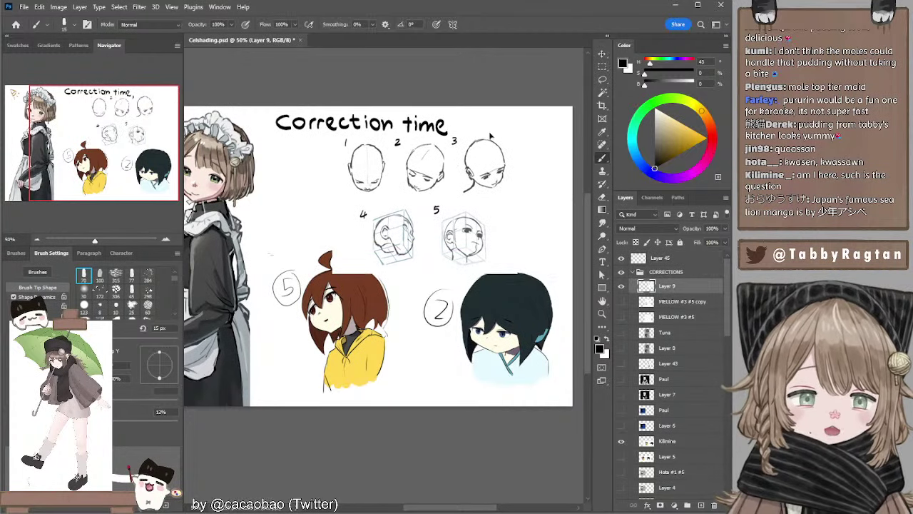
click(468, 59)
click(385, 238)
mouse_move(400, 201)
mouse_down()
mouse_move(365, 245)
mouse_move(363, 221)
mouse_up()
drag(425, 223, 387, 259)
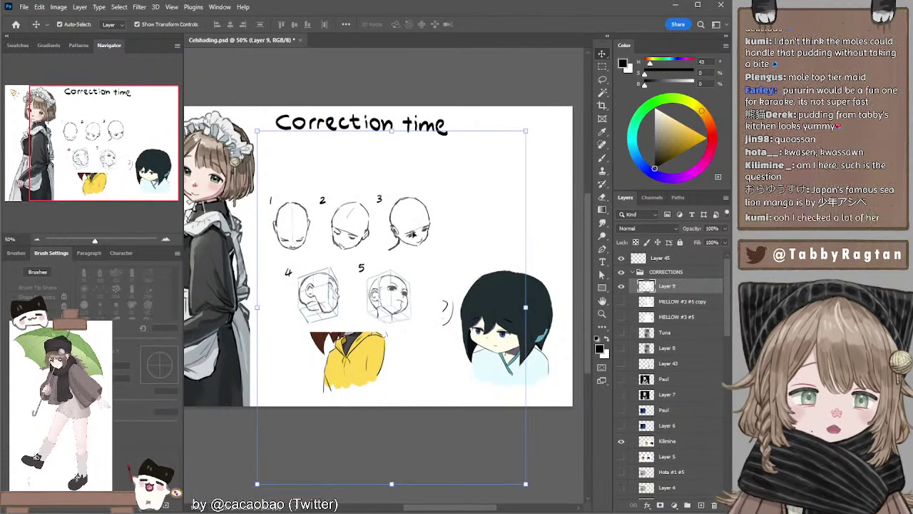
Copy the five lassoed head sketches from Layer 9 to a new layer and delete Layer 9.
key(l)
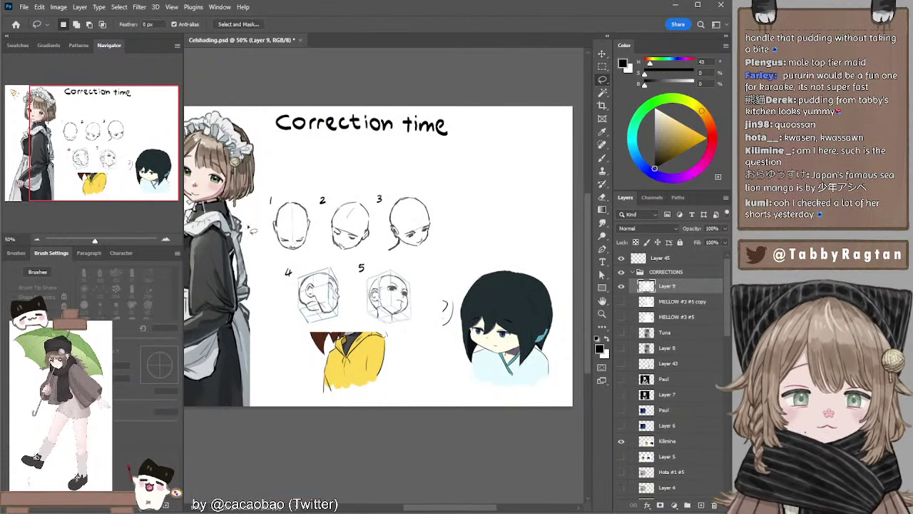
mouse_move(253, 230)
mouse_down()
mouse_move(431, 344)
mouse_move(404, 178)
mouse_move(272, 170)
mouse_up()
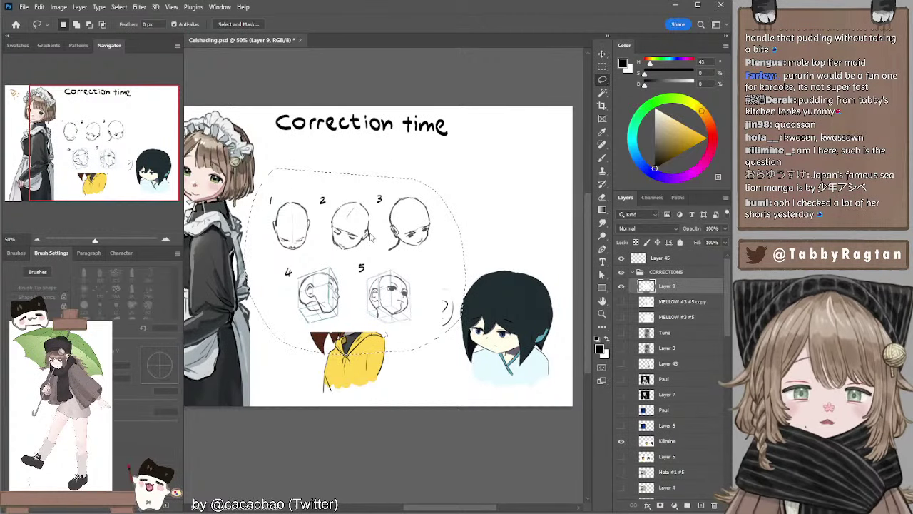
key(ctrl+j)
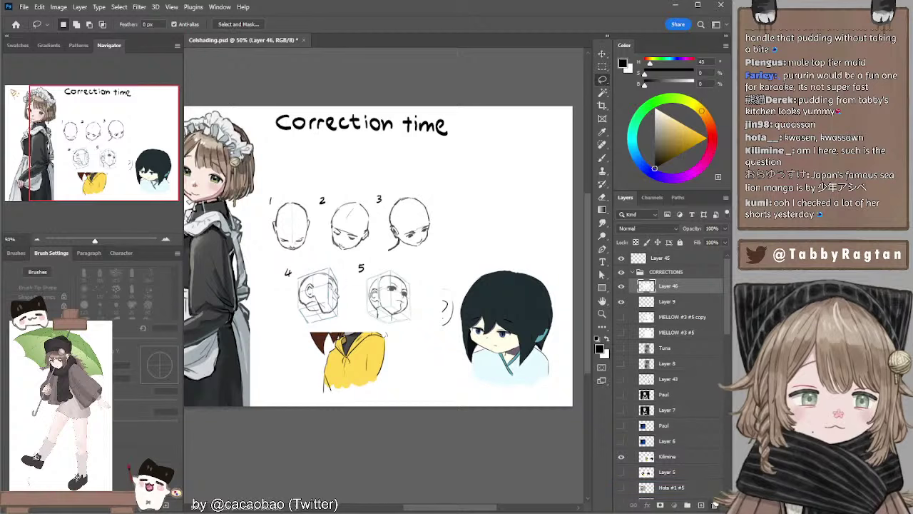
drag(714, 503, 714, 505)
Scale the five head sketches to 77.63% and place them between the title and the coloured characters.
mouse_move(386, 265)
mouse_down()
mouse_move(503, 177)
mouse_move(496, 188)
mouse_up()
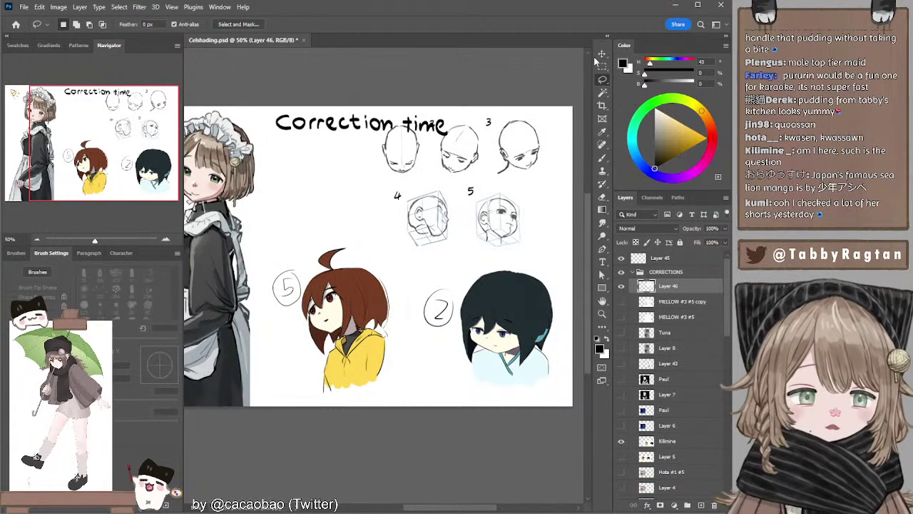
click(602, 54)
drag(367, 179, 407, 179)
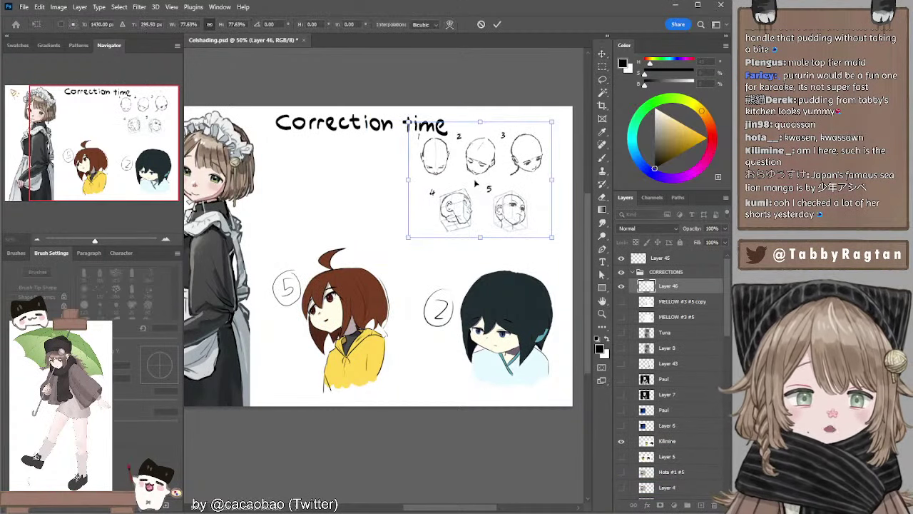
mouse_move(485, 182)
mouse_down()
mouse_move(436, 204)
mouse_move(446, 202)
mouse_up()
key(Return)
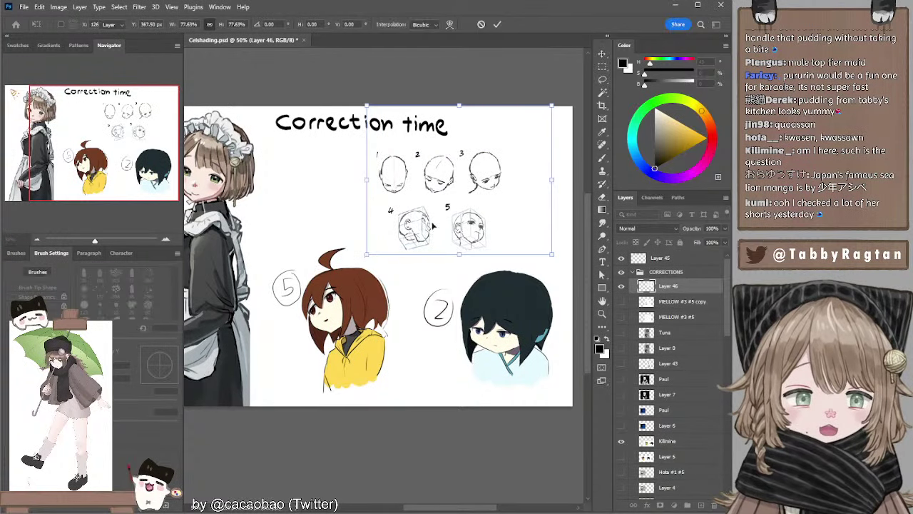
Nudge the layer with the two coloured characters slightly to the right, away from the maid illustration.
click(369, 421)
click(337, 314)
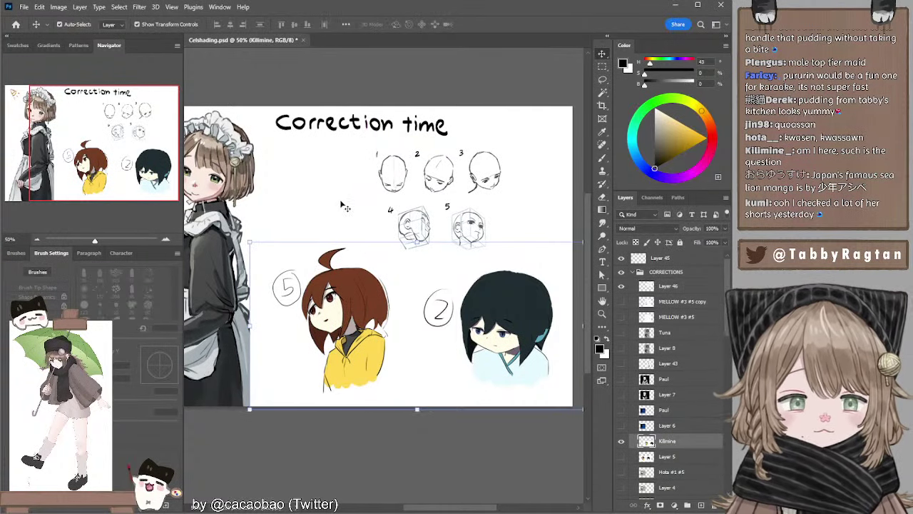
mouse_move(376, 285)
mouse_down()
mouse_move(378, 276)
mouse_move(378, 289)
mouse_move(391, 289)
mouse_up()
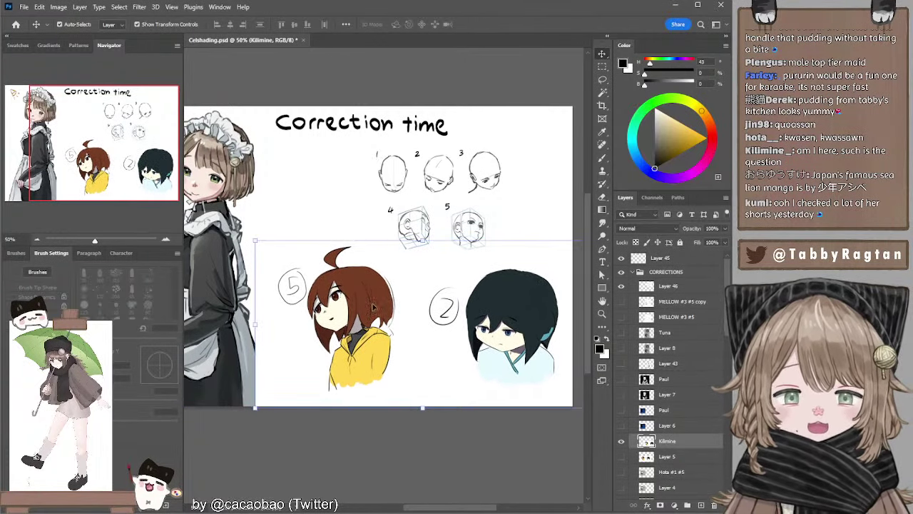
key(l)
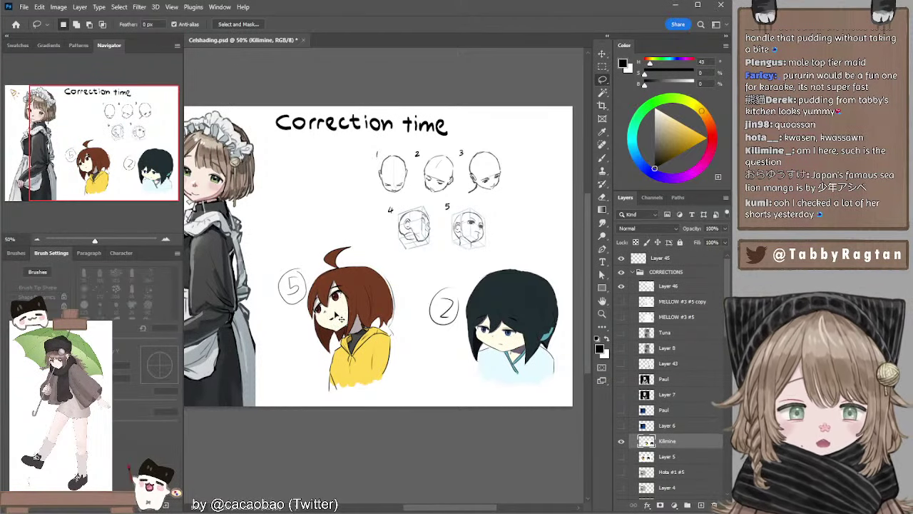
key(b)
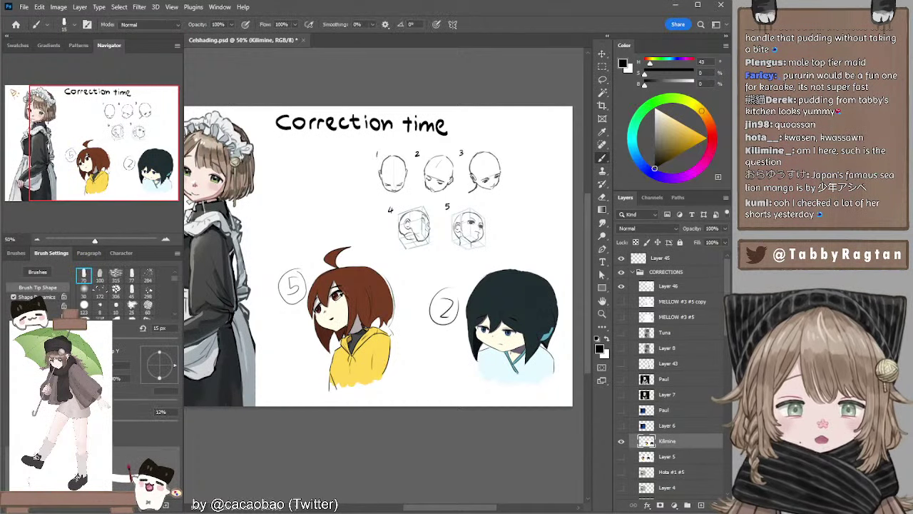
key(x)
key(l)
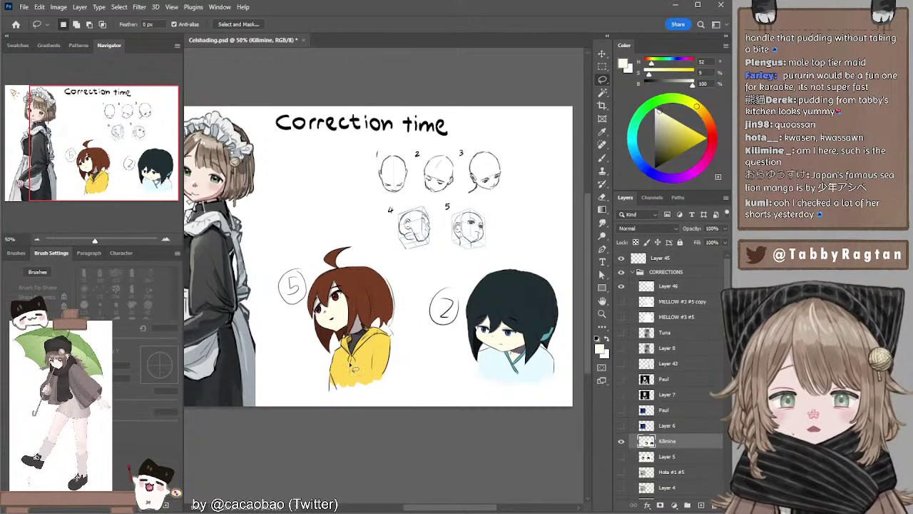
key(b)
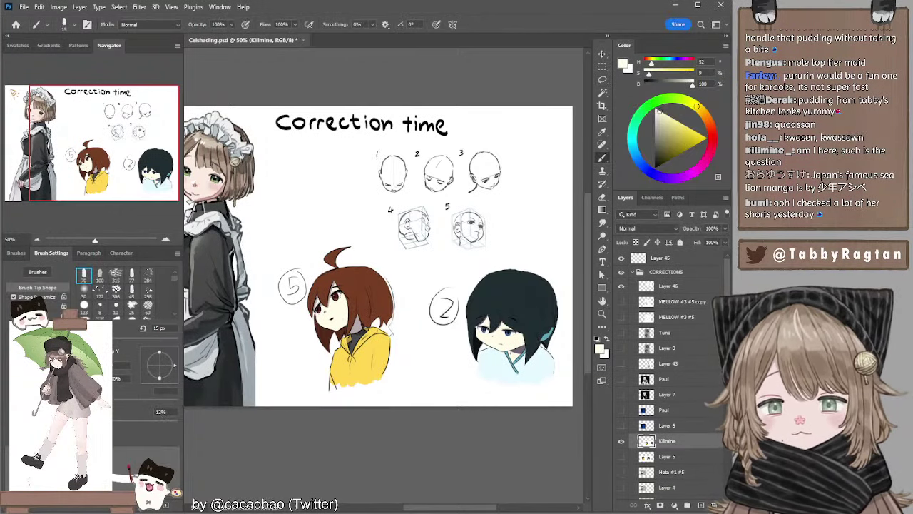
key(e)
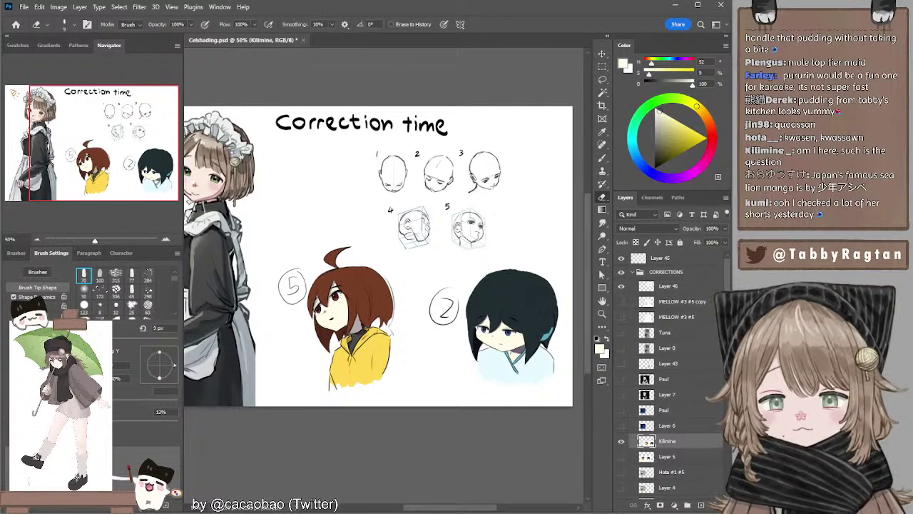
key(b)
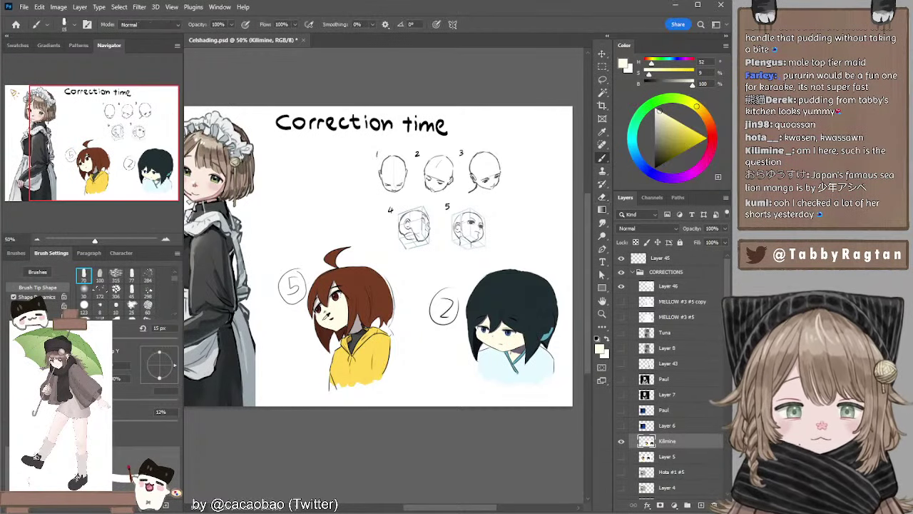
key(b)
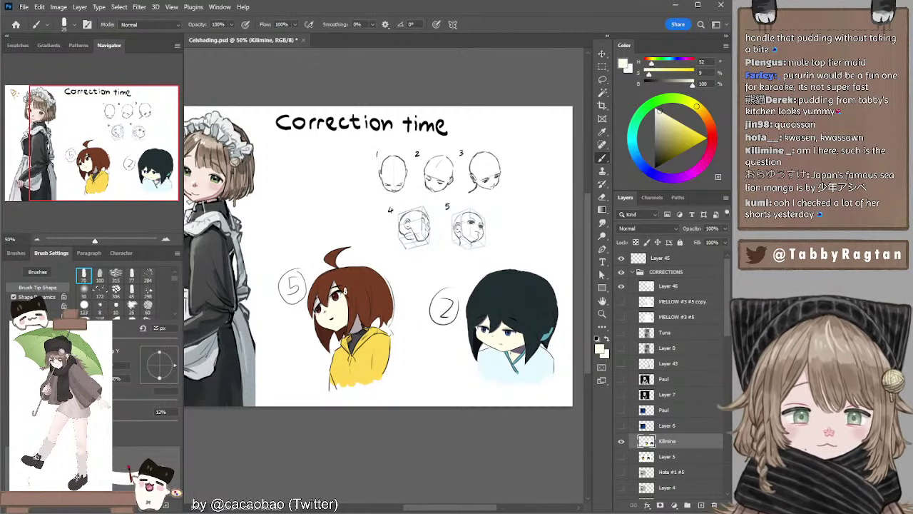
drag(385, 300, 378, 292)
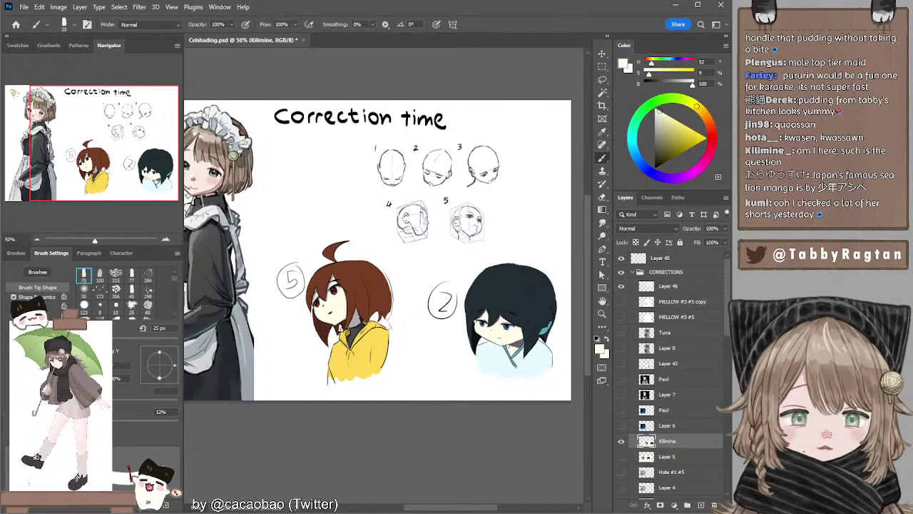
key(l)
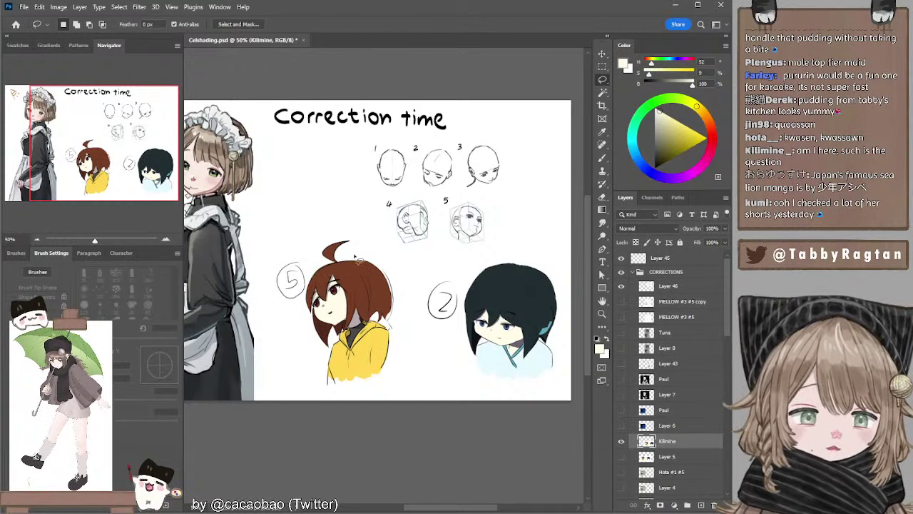
key(b)
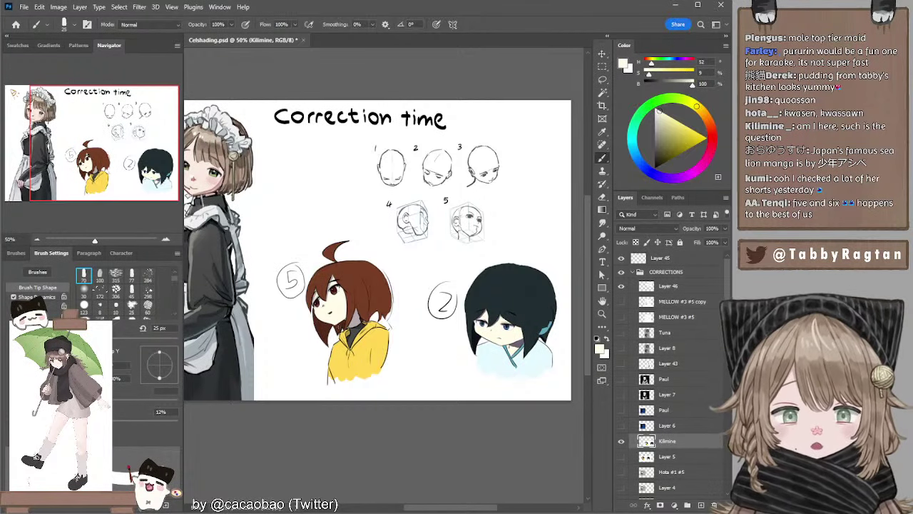
Lasso the circled 5 beside the brown-haired character and move it up, clear of the head.
key(l)
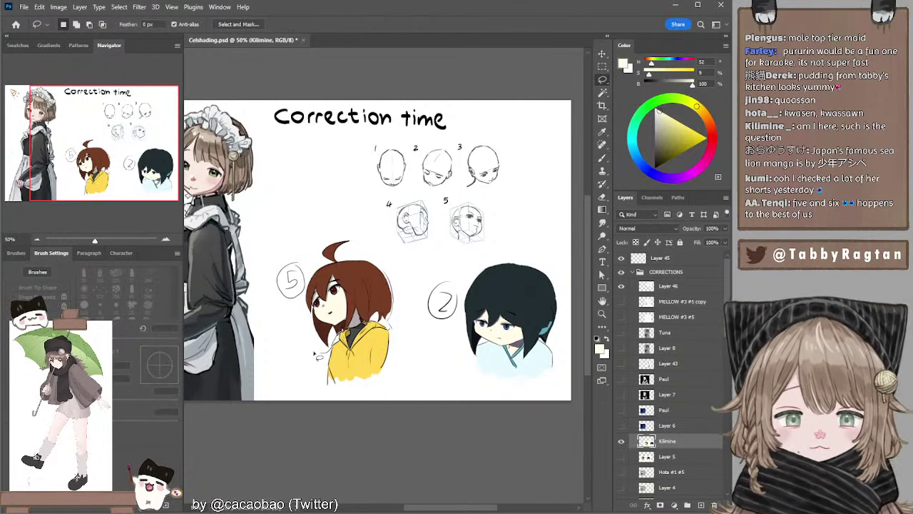
mouse_move(303, 259)
mouse_down()
mouse_move(309, 286)
mouse_move(277, 251)
mouse_move(293, 251)
mouse_up()
ctrl+drag(294, 266, 282, 212)
Lasso the brown-haired character's head, rotate it about 18° clockwise, and shift it slightly right over the neck.
mouse_move(334, 234)
mouse_down()
mouse_move(310, 257)
mouse_move(301, 297)
mouse_move(306, 329)
mouse_move(327, 352)
mouse_move(350, 331)
mouse_move(421, 305)
mouse_move(351, 222)
mouse_up()
key(v)
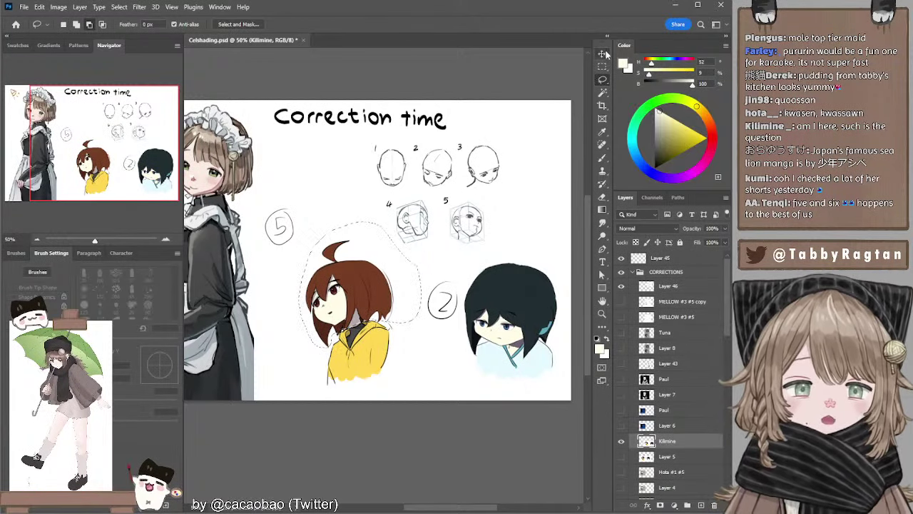
drag(447, 224, 456, 232)
drag(369, 269, 385, 272)
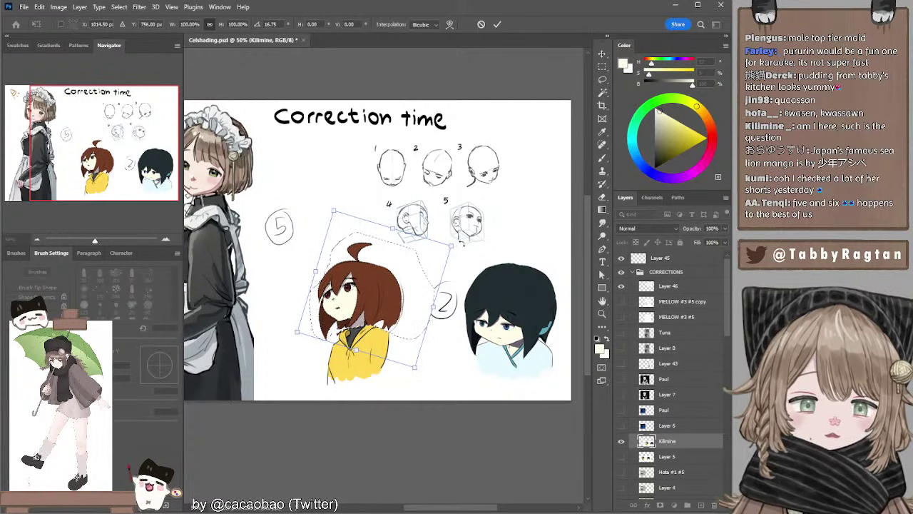
drag(462, 243, 460, 248)
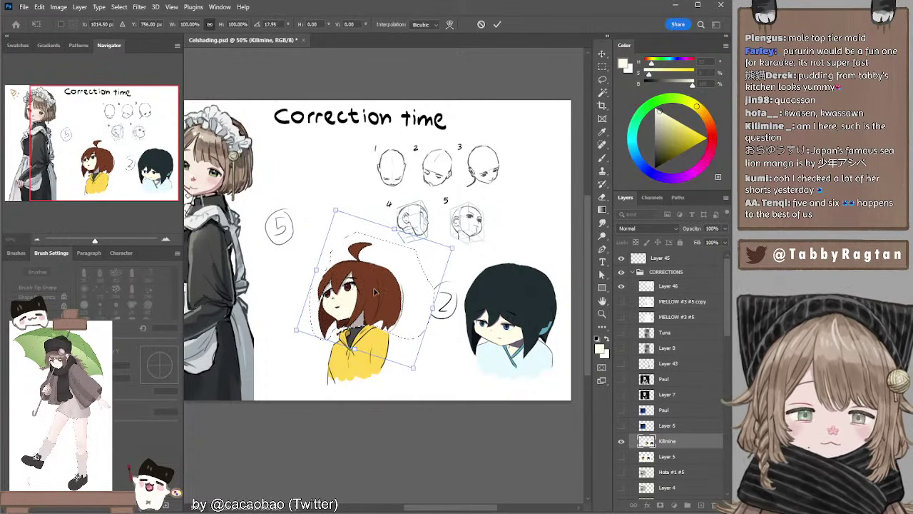
drag(374, 291, 377, 292)
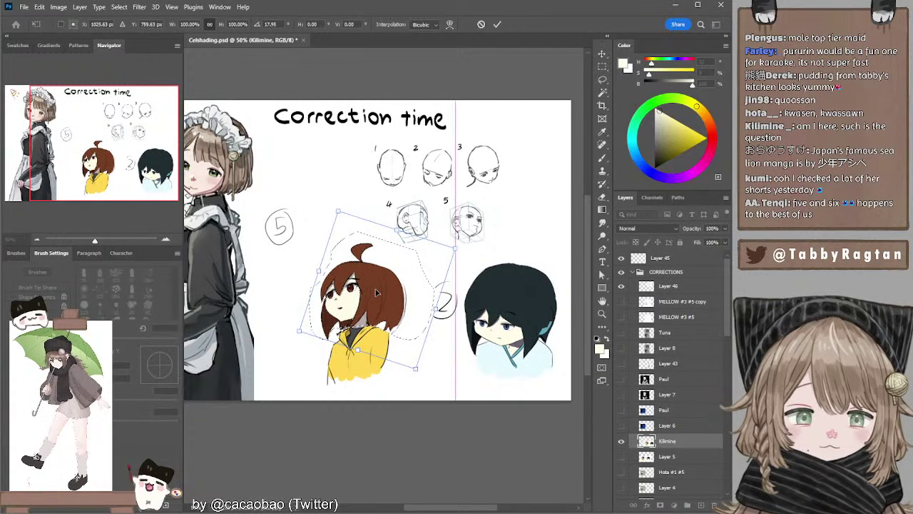
key(Return)
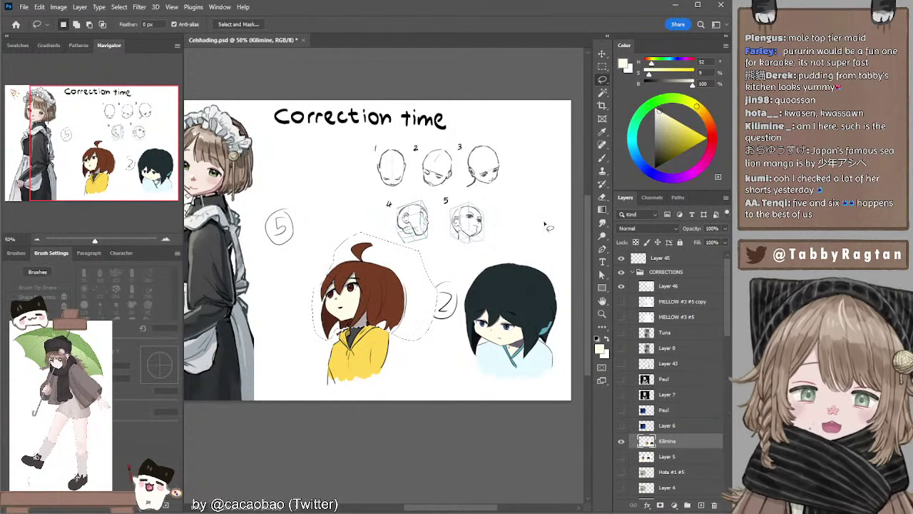
key(ctrl+d)
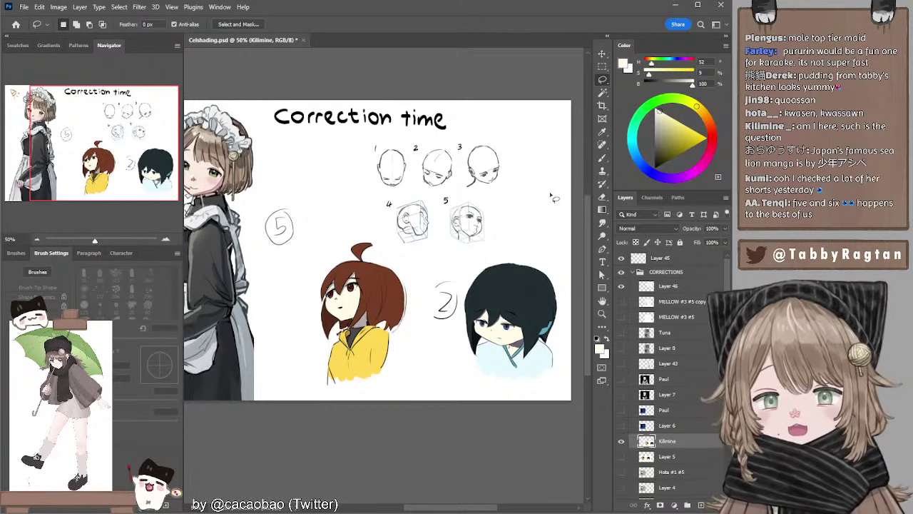
Show Layer 5 and move its original characters over the corrected ones on the Kilimine layer.
click(625, 443)
click(625, 443)
click(621, 457)
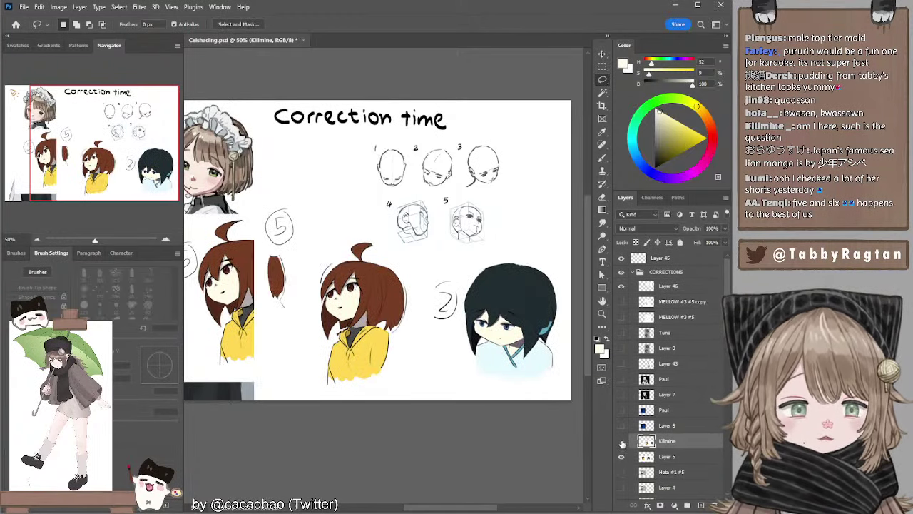
click(623, 442)
click(622, 442)
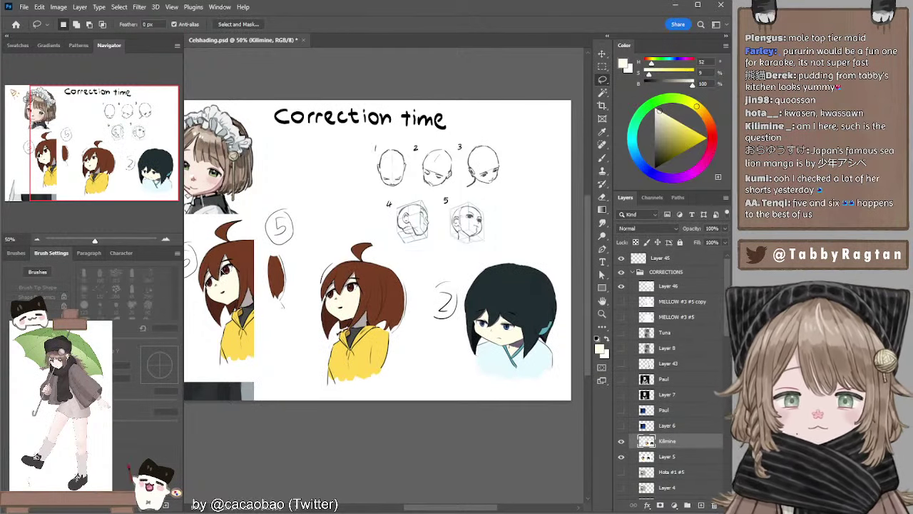
mouse_move(221, 285)
mouse_down()
mouse_move(334, 310)
mouse_move(340, 303)
mouse_up()
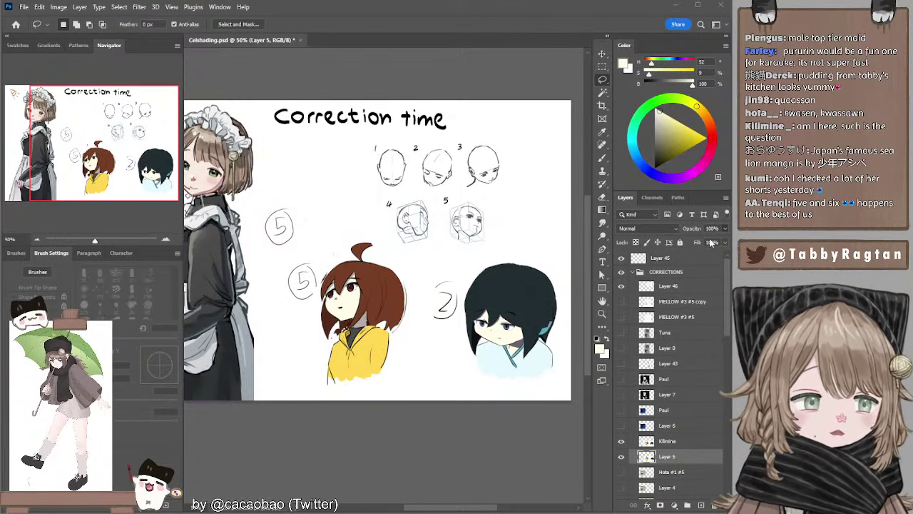
Put Layer 5 above Kilimine, align its characters with the corrected ones at reduced opacity, and restore it to 100%.
key(4)
key(1)
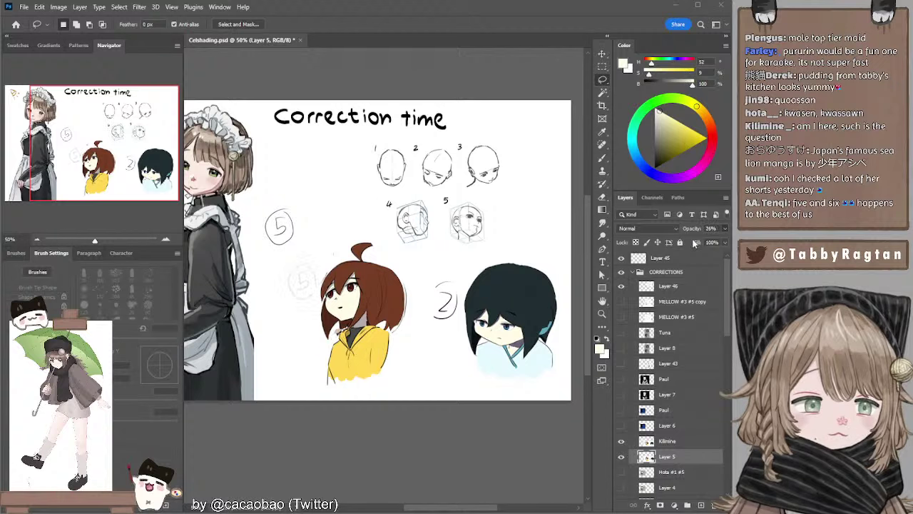
key(ctrl+bracketright)
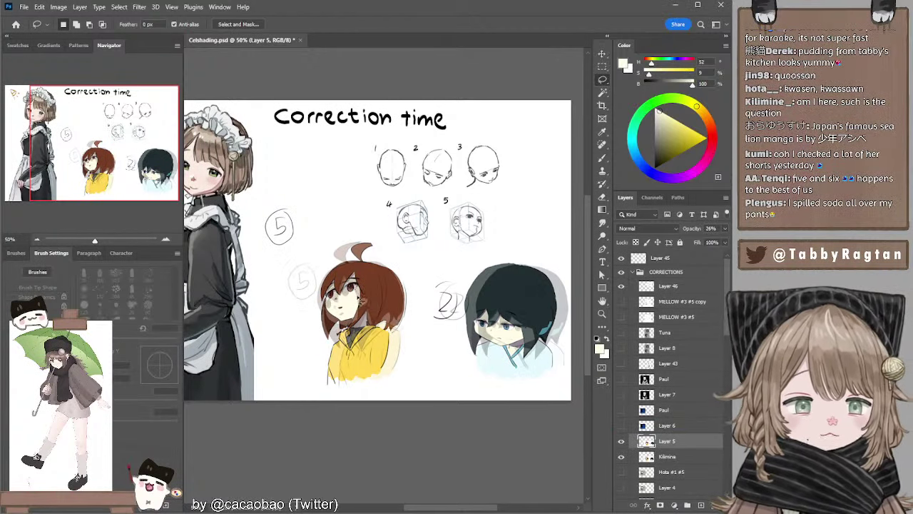
drag(372, 293, 361, 288)
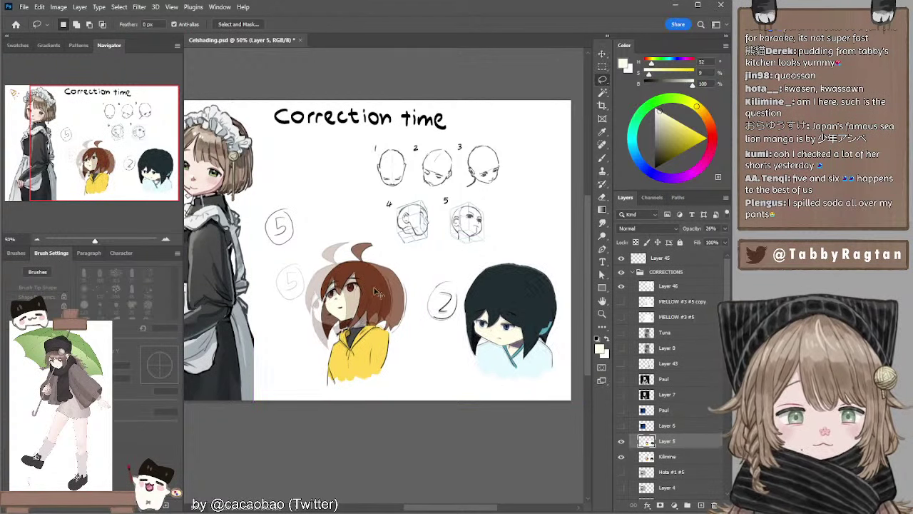
key(0)
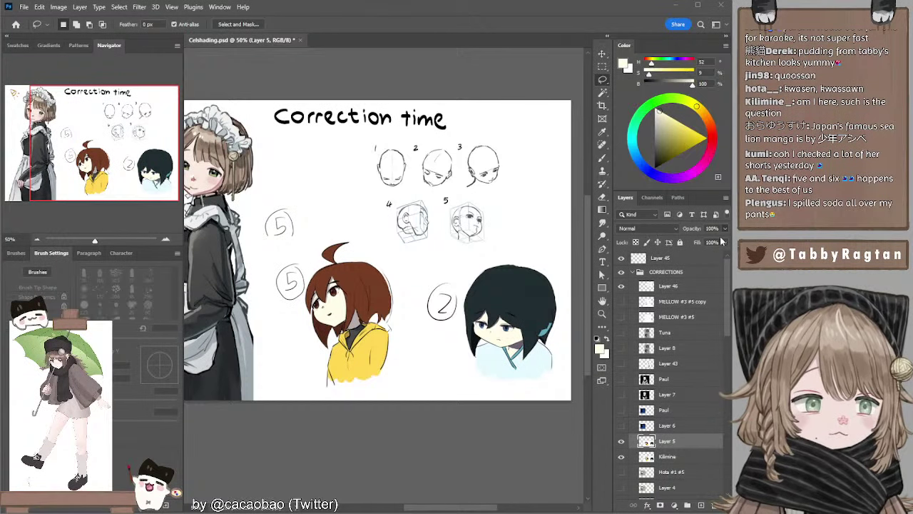
Toggle Layer 5 to compare the original and corrected heads, leaving the layer hidden.
click(621, 442)
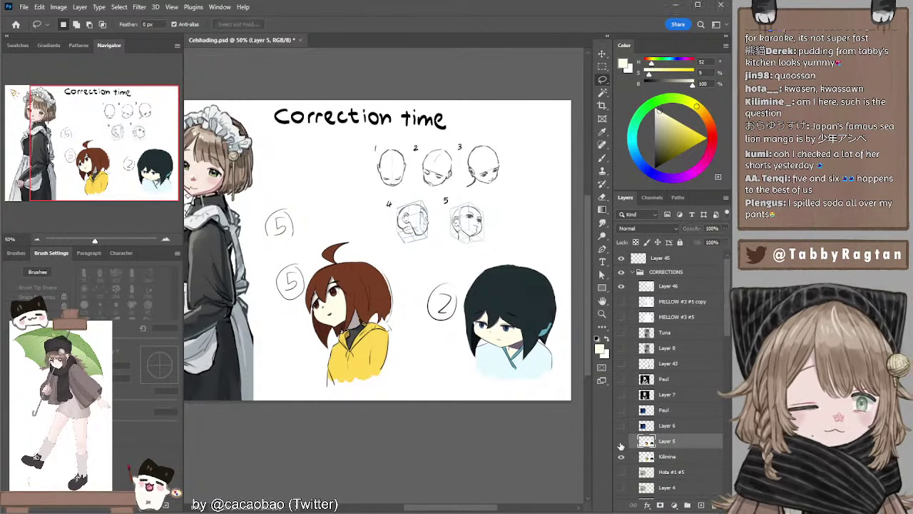
click(621, 443)
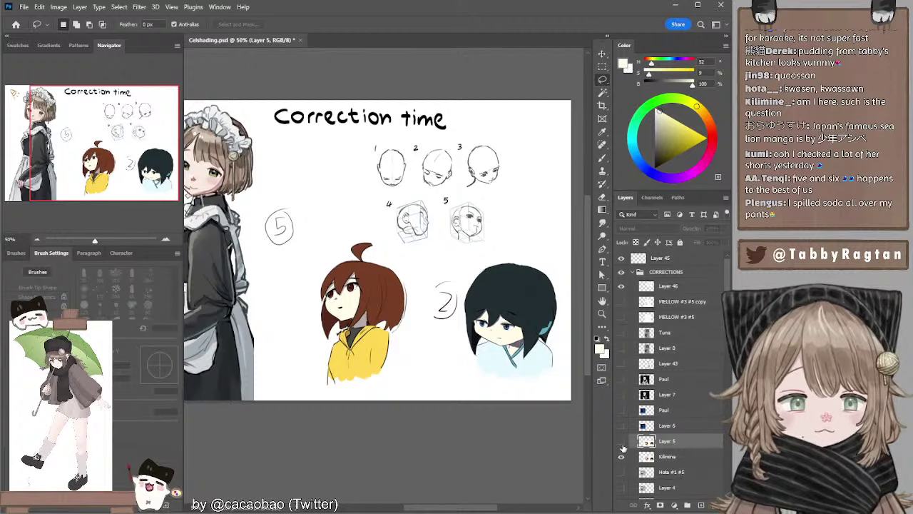
click(621, 442)
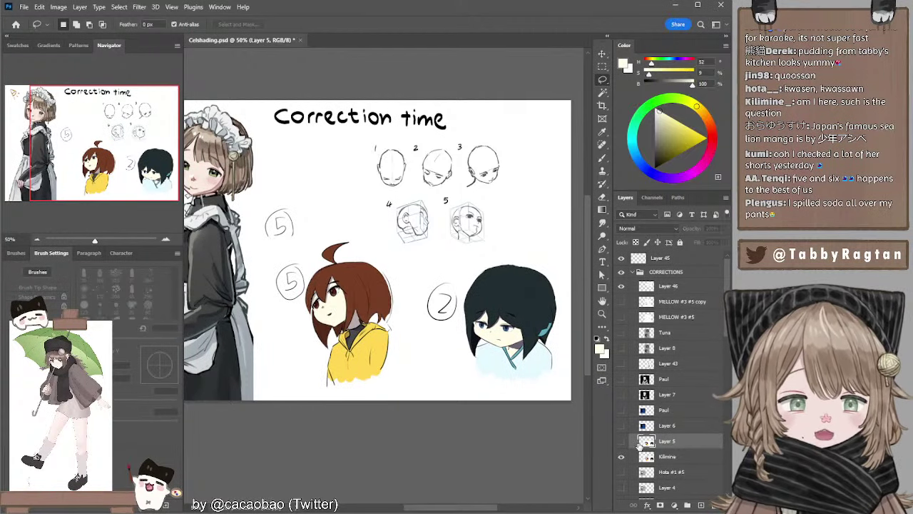
click(621, 442)
click(621, 441)
click(622, 443)
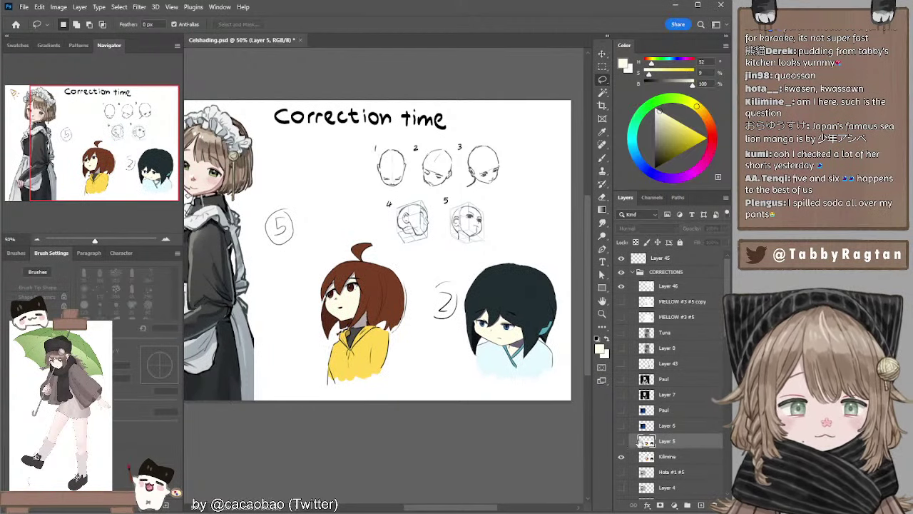
Lasso the brown-haired character's head on the Kilimine layer and nudge it slightly to the right.
click(661, 457)
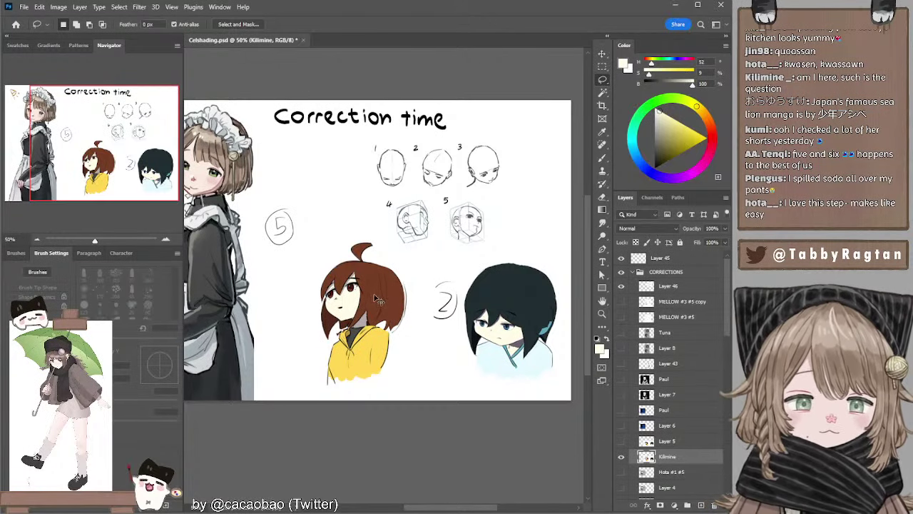
key(b)
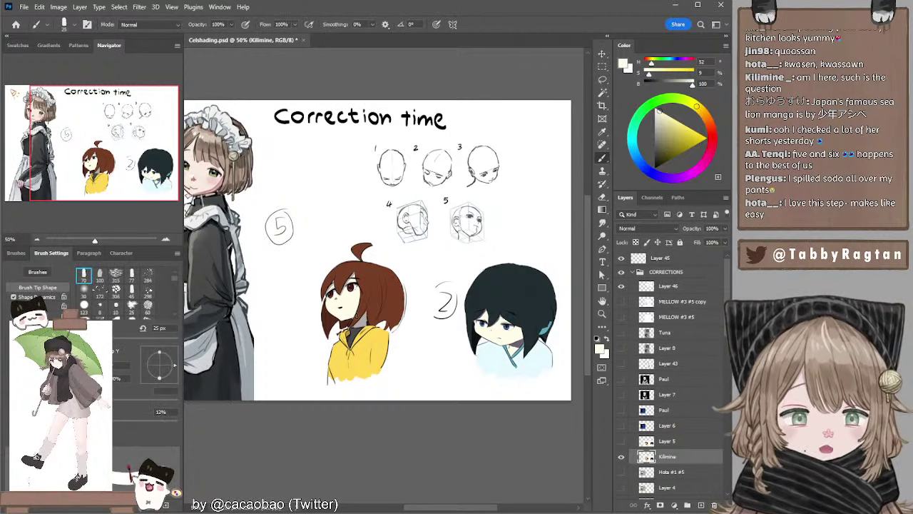
key(l)
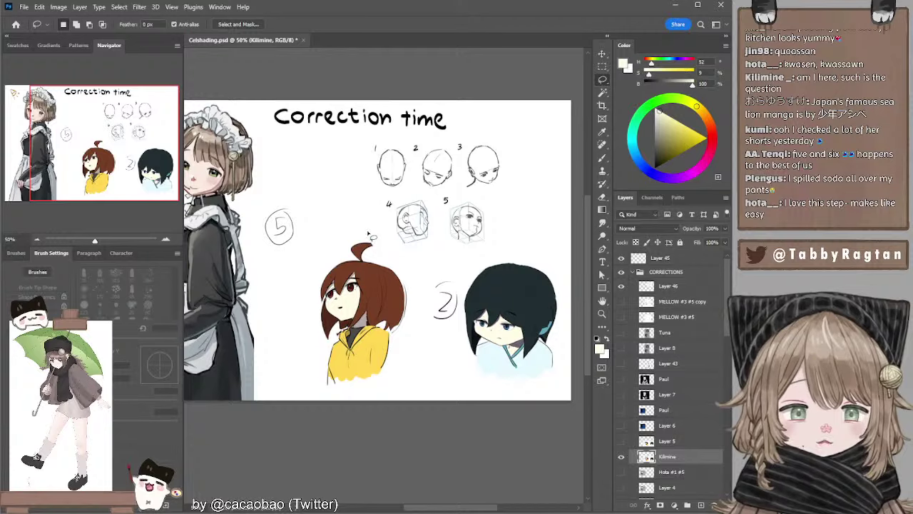
mouse_move(368, 231)
mouse_down()
mouse_move(382, 259)
mouse_move(361, 320)
mouse_move(381, 288)
mouse_move(370, 335)
mouse_move(328, 346)
mouse_move(305, 276)
mouse_move(339, 229)
mouse_move(317, 234)
mouse_up()
key(ctrl+d)
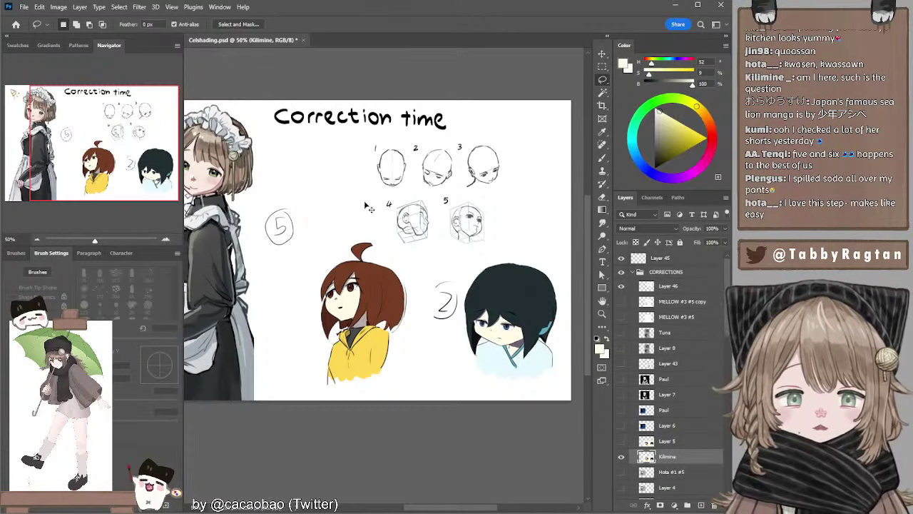
key(ctrl+Right)
key(ctrl+Right)
key(ctrl+Right)
key(ctrl+Right)
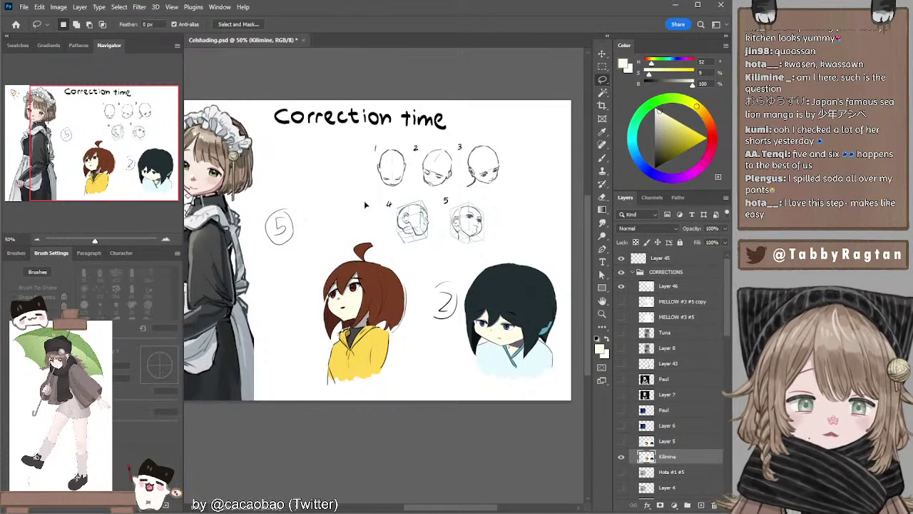
key(ctrl+Right)
key(ctrl+Right)
key(ctrl+Right)
key(ctrl+Right)
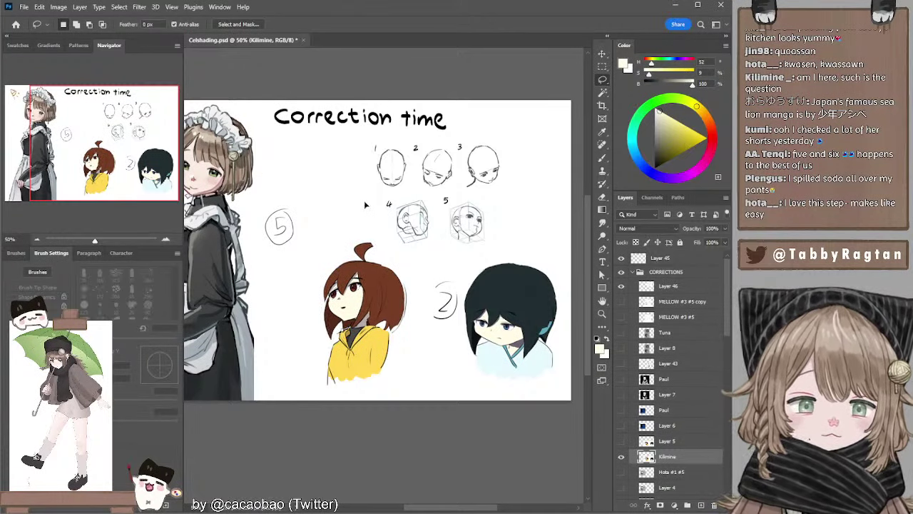
key(ctrl+Right)
key(ctrl+Right)
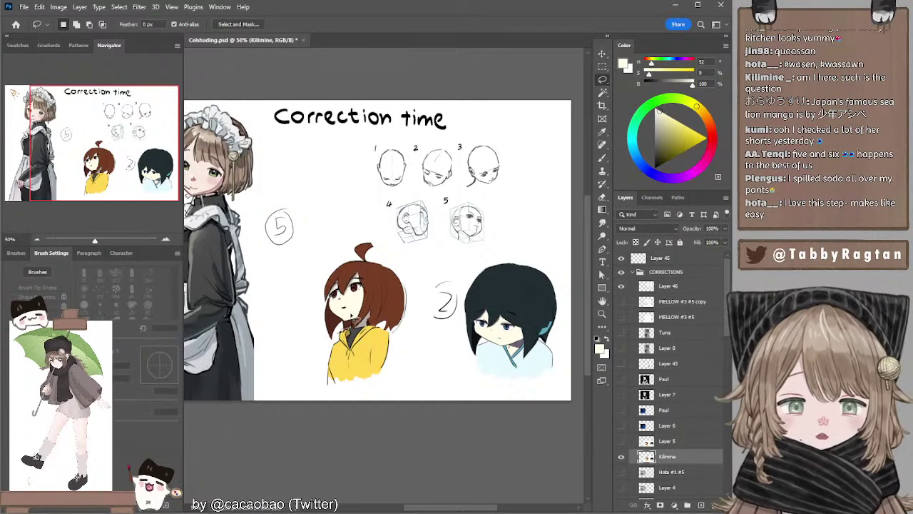
Set up a black brush at 9 px, undoing the trial stroke above the brown-haired character.
key(b)
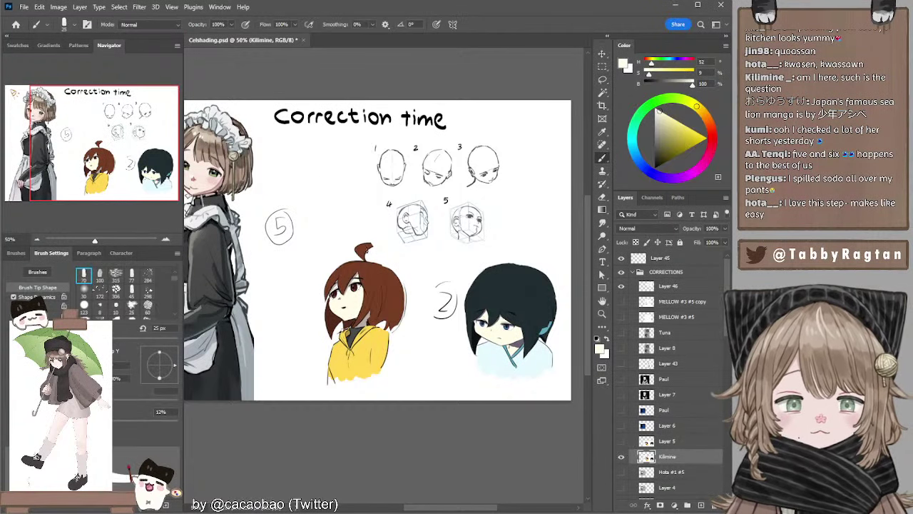
drag(366, 235, 362, 235)
key([)
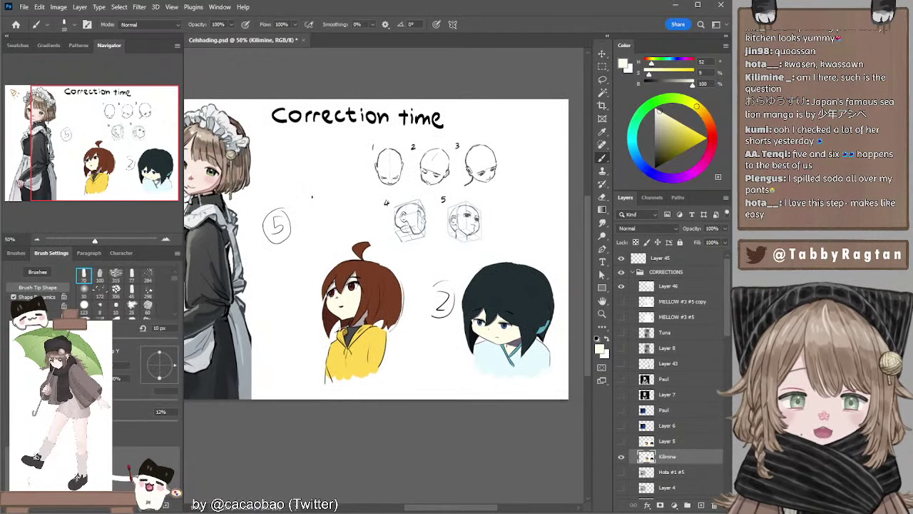
drag(656, 149, 634, 164)
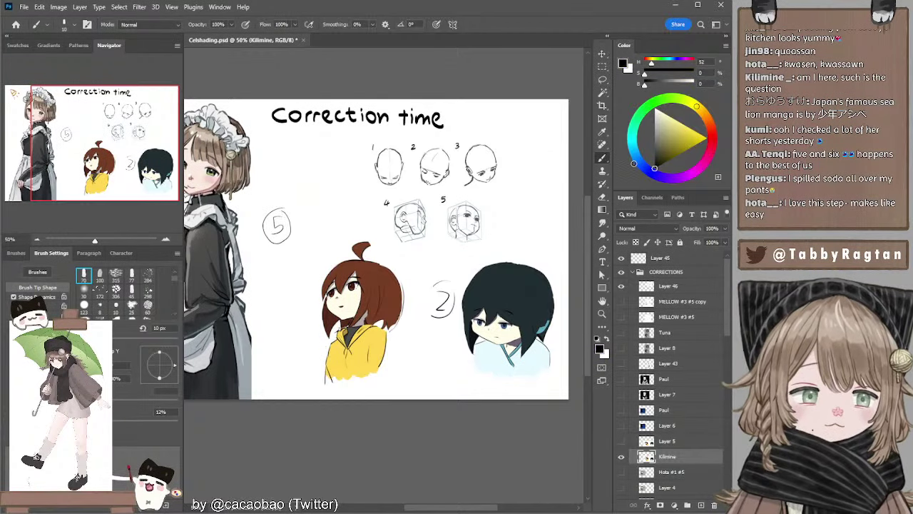
key(bracketright)
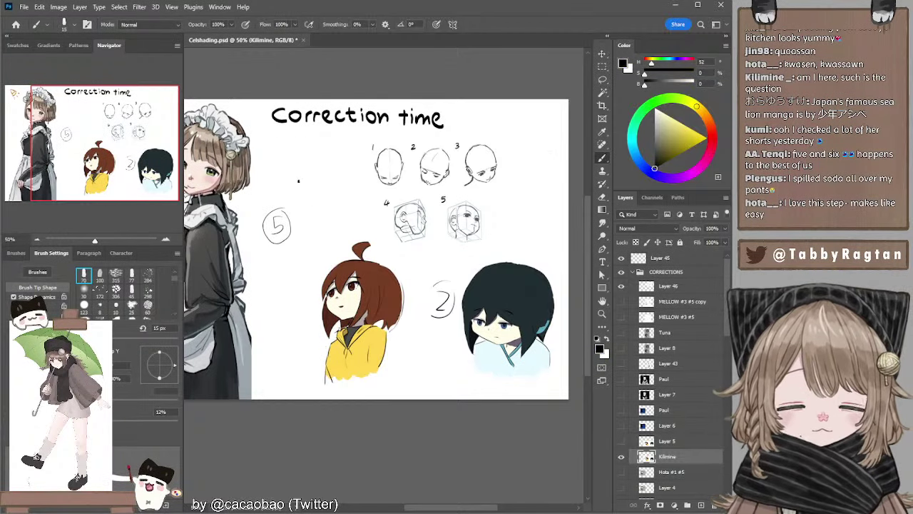
mouse_move(300, 159)
mouse_down()
mouse_move(309, 203)
mouse_move(355, 204)
mouse_up()
key(ctrl+z)
key(ctrl+z)
key([)
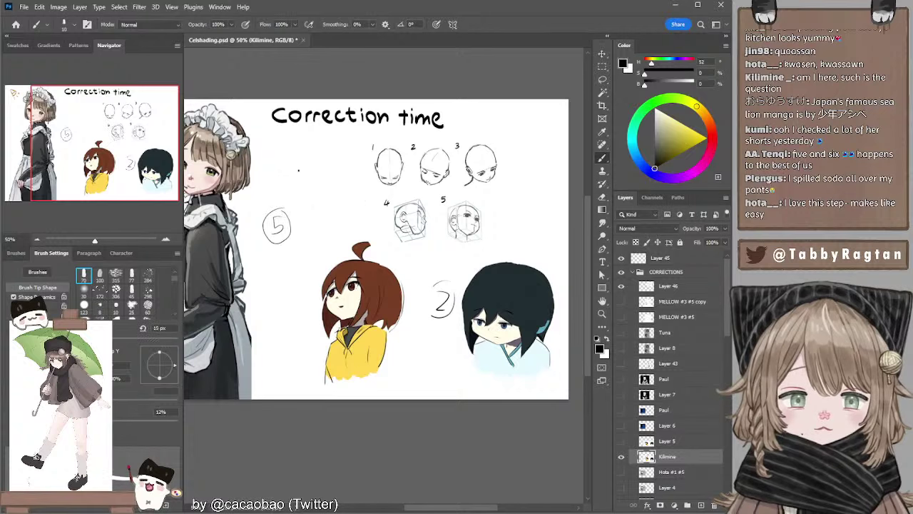
key(bracketleft)
key(bracketleft)
Sketch a rough black head outline above the brown-haired character, undoing and redrawing the curve of the skull.
drag(325, 155, 300, 174)
mouse_move(330, 157)
mouse_down()
mouse_move(338, 167)
mouse_move(309, 168)
mouse_move(304, 189)
mouse_move(341, 194)
mouse_move(344, 204)
mouse_move(316, 213)
mouse_move(308, 206)
mouse_move(339, 202)
mouse_up()
key(ctrl+z)
key(ctrl+z)
key(ctrl+z)
click(335, 154)
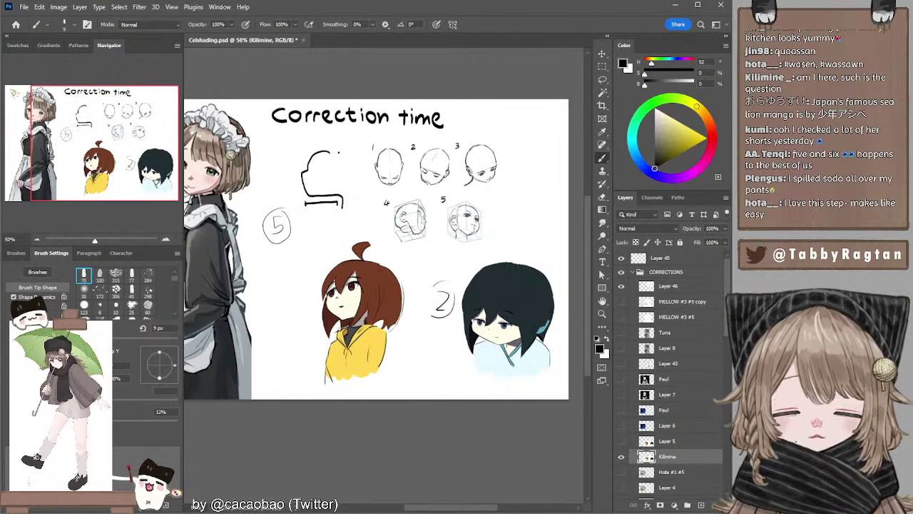
drag(329, 151, 357, 156)
drag(336, 157, 352, 193)
key(ctrl+z)
key(ctrl+z)
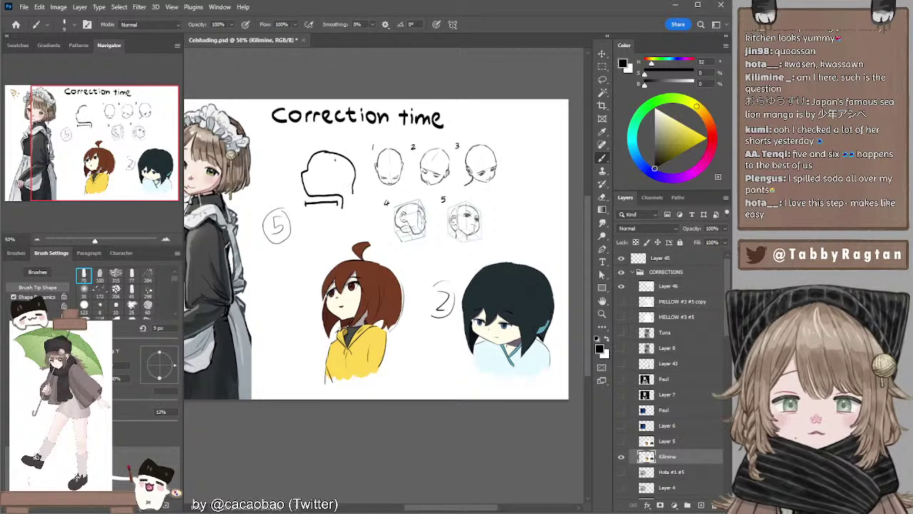
key(ctrl+z)
drag(327, 151, 358, 206)
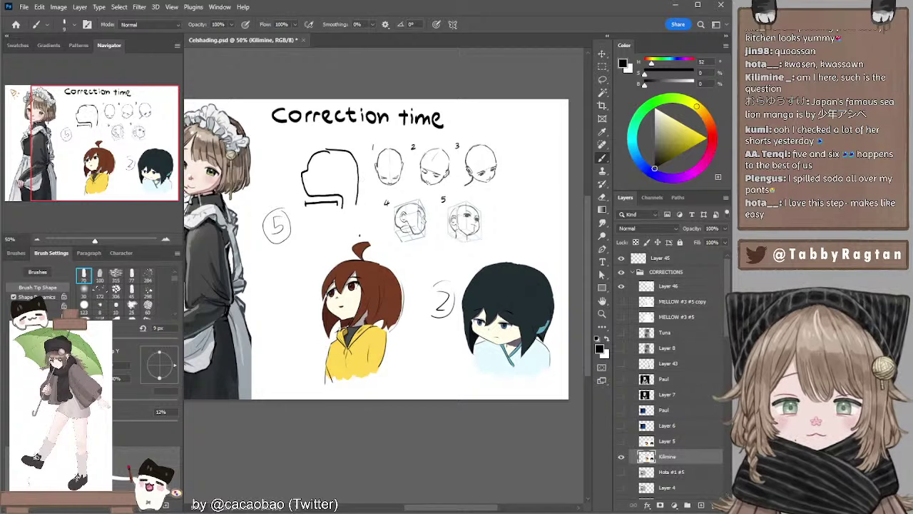
key(ctrl+z)
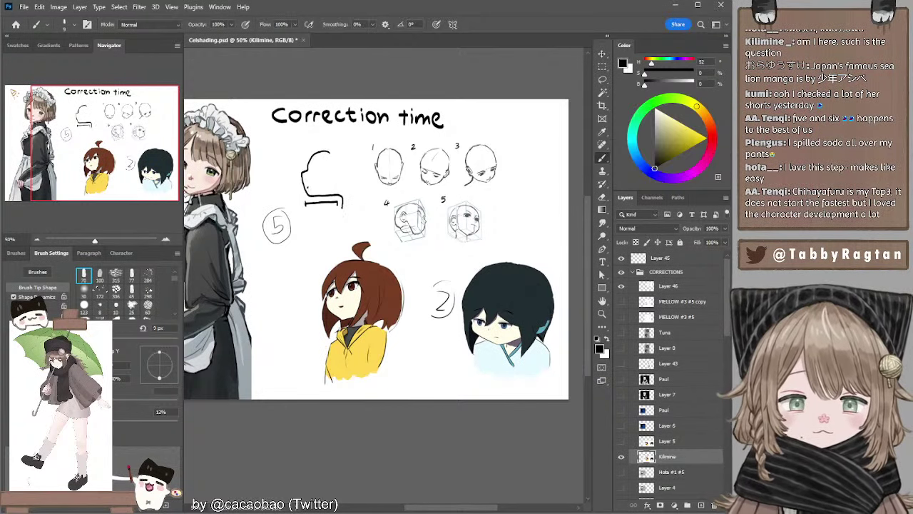
Erase the rough black head outline above the brown-haired character with an 80 px eraser.
key(e)
key(bracketright)
key(bracketright)
key(bracketright)
key(bracketright)
key(bracketright)
key(bracketright)
key(bracketright)
key(bracketright)
mouse_move(328, 151)
mouse_down()
mouse_move(308, 175)
mouse_move(334, 158)
mouse_move(310, 184)
mouse_move(310, 200)
mouse_move(320, 201)
mouse_move(311, 202)
mouse_move(345, 204)
mouse_up()
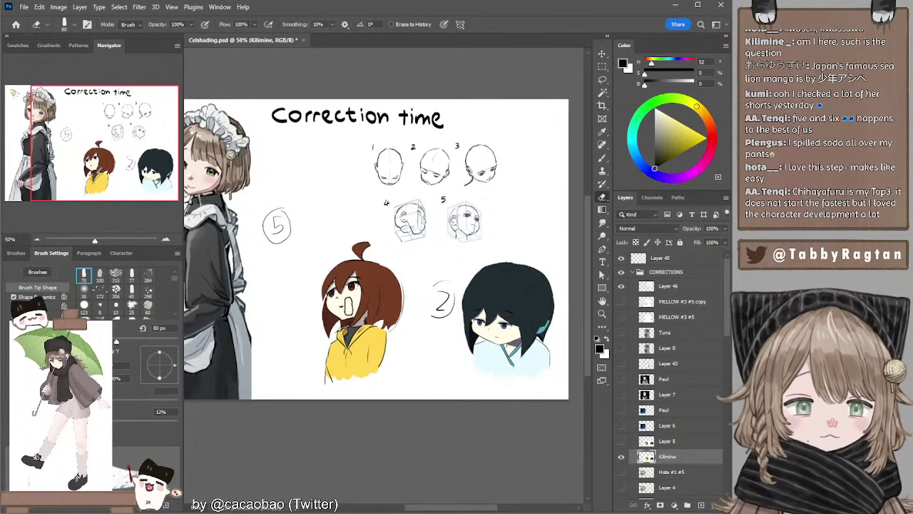
Sample the near-black line colour from the brown-haired character's face and set the brush to 6 px for refining the facial lines.
click(165, 238)
mouse_move(346, 266)
mouse_down()
mouse_move(337, 244)
mouse_move(327, 249)
mouse_up()
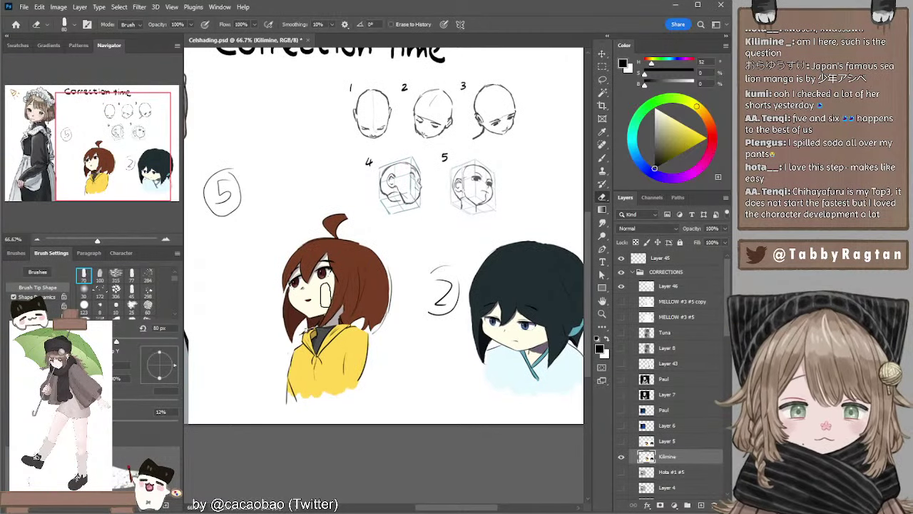
key(l)
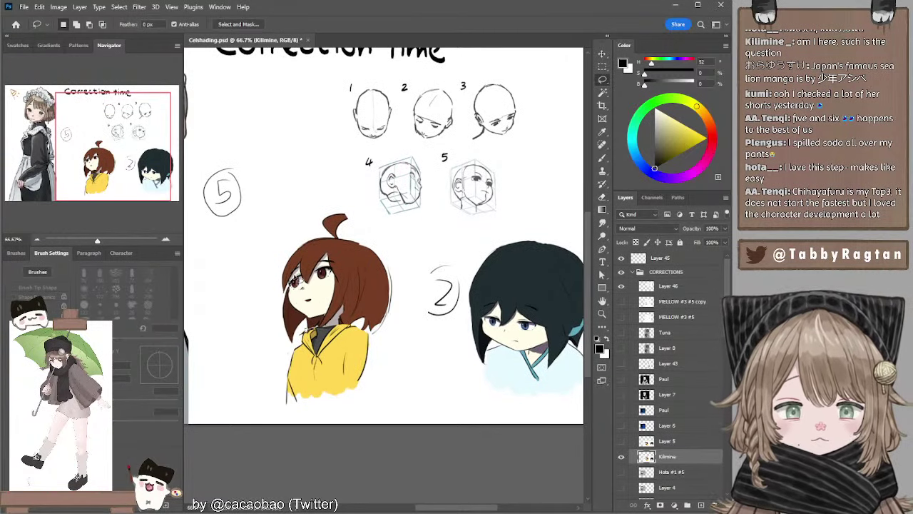
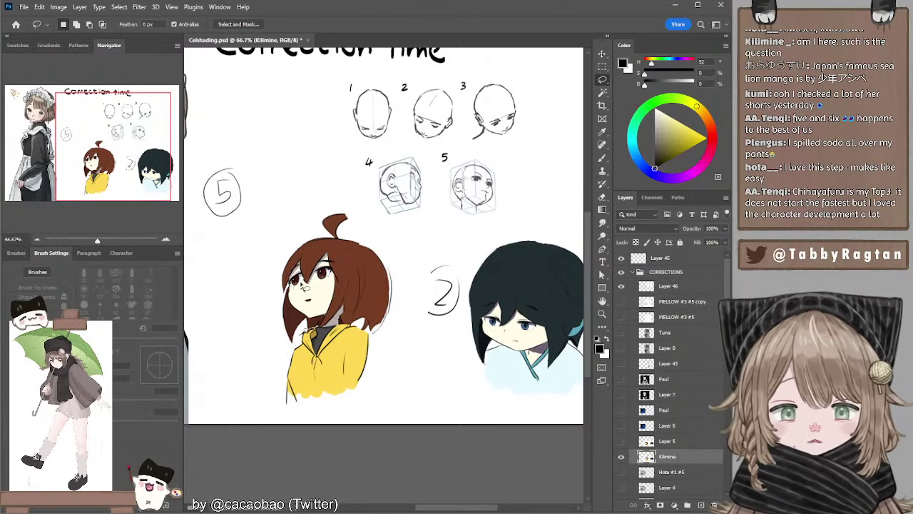
key(b)
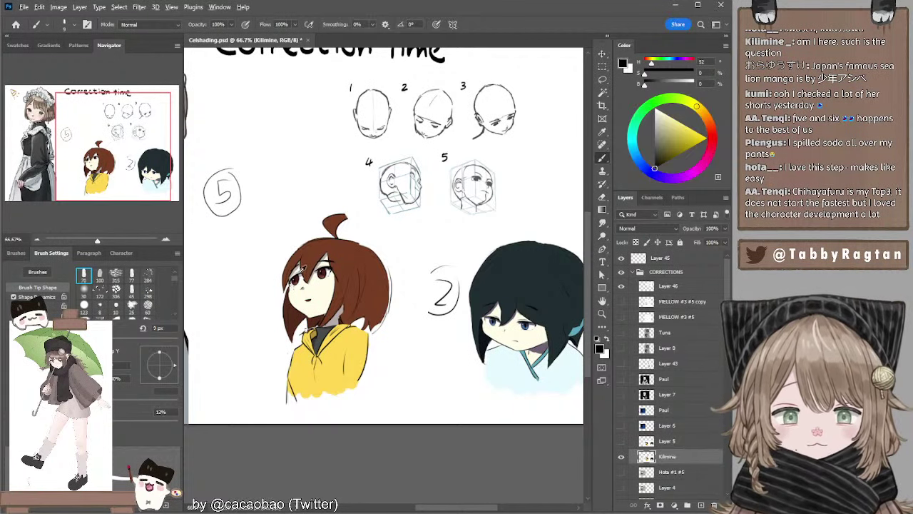
alt+click(303, 271)
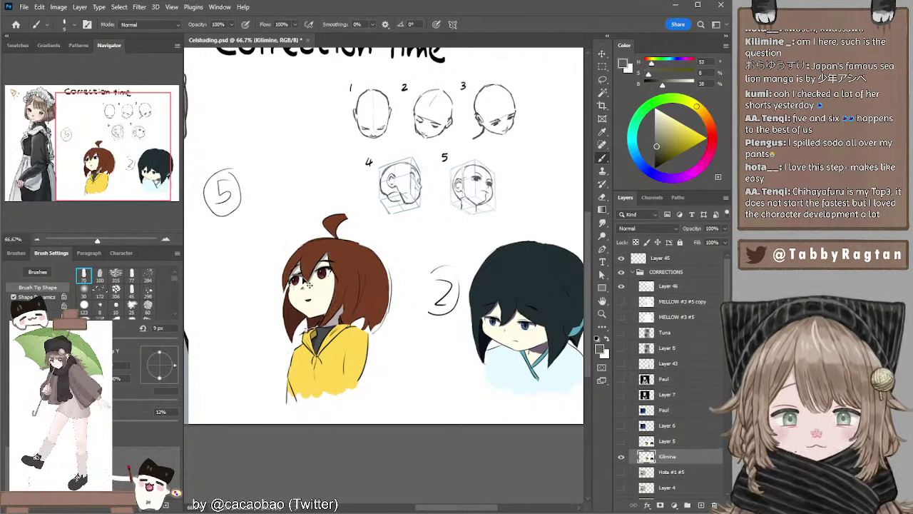
alt+click(299, 273)
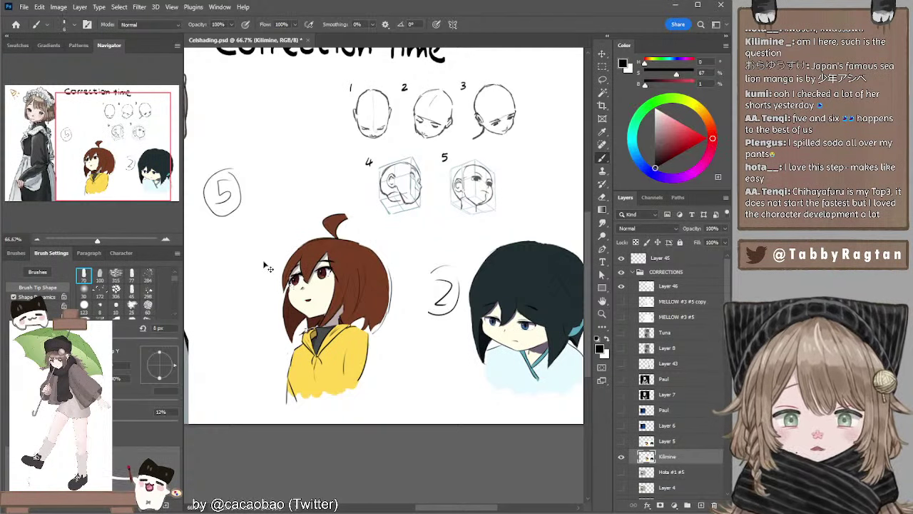
key([)
key([)
key(ctrl+plus)
drag(292, 257, 312, 260)
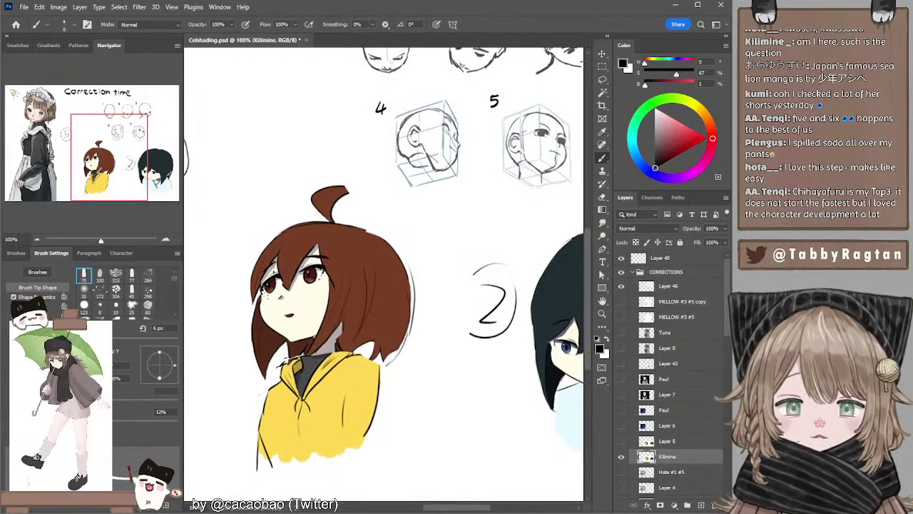
Clean up around the brown-haired character's nose with sampled skin colour, enlarging the brush to 10 px.
alt+click(276, 267)
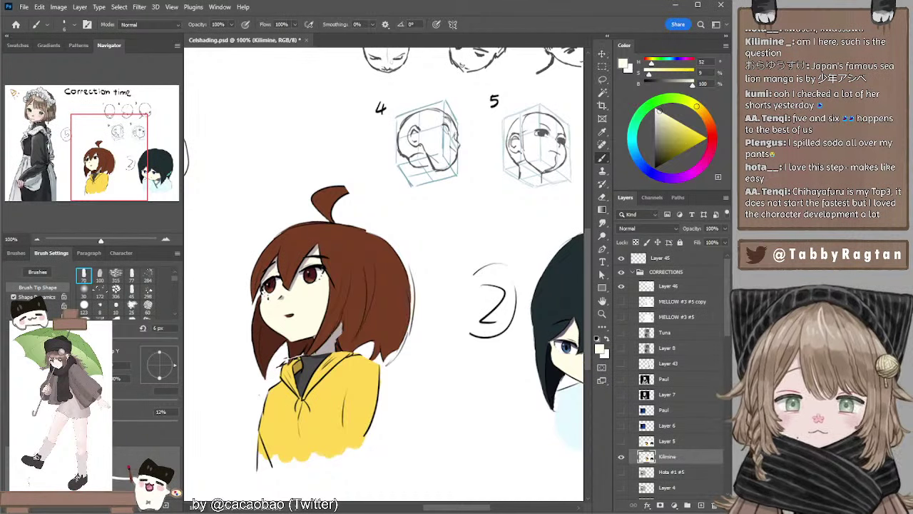
alt+click(271, 296)
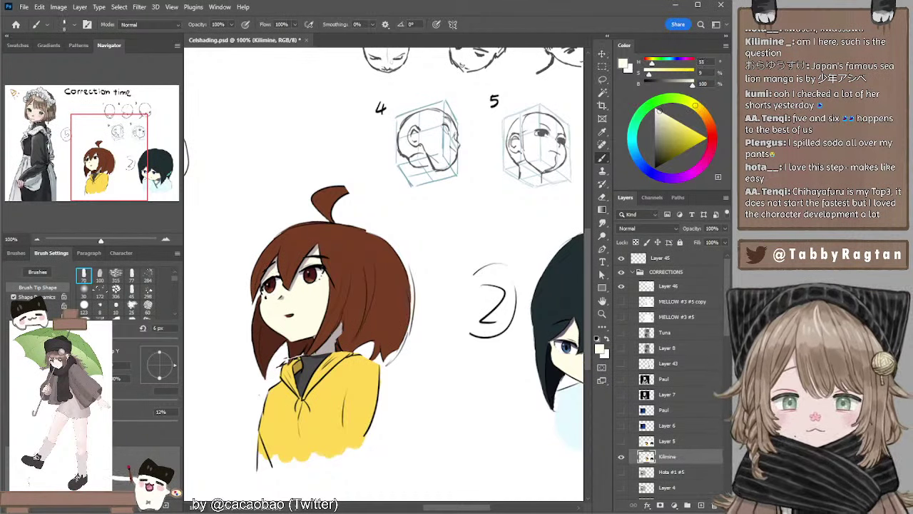
alt+click(364, 264)
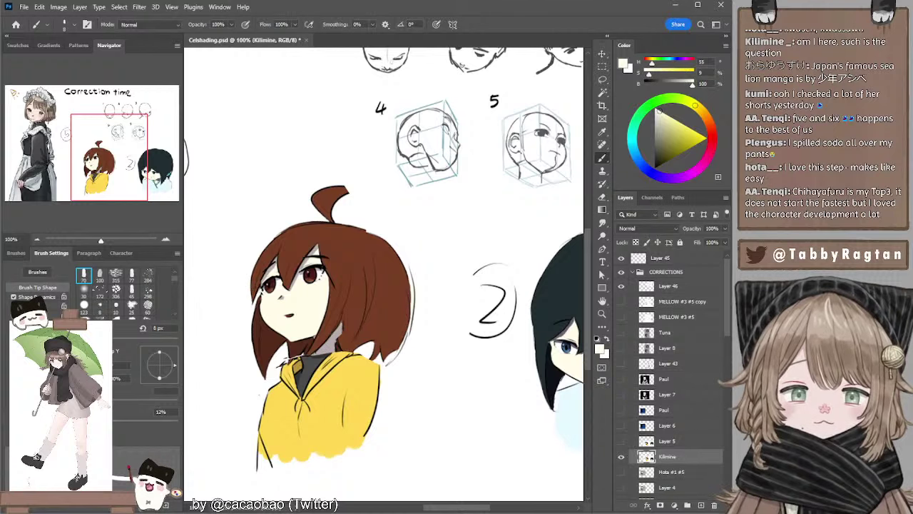
alt+click(291, 298)
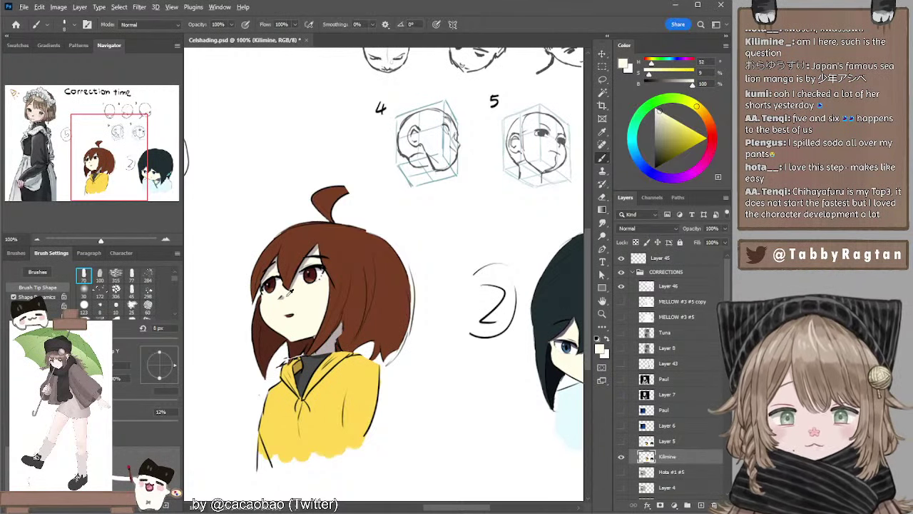
mouse_move(293, 302)
mouse_down()
mouse_move(295, 290)
mouse_move(358, 269)
mouse_move(303, 277)
mouse_up()
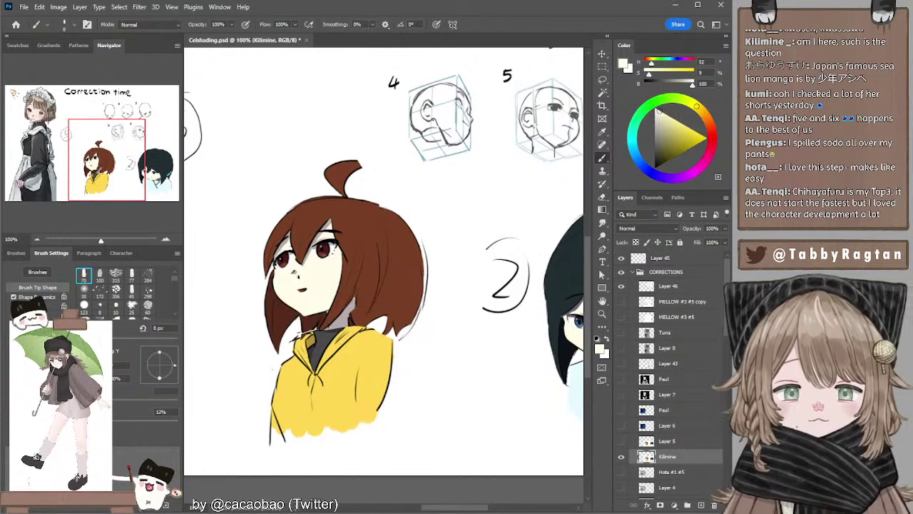
alt+click(297, 267)
key(bracketright)
key(bracketright)
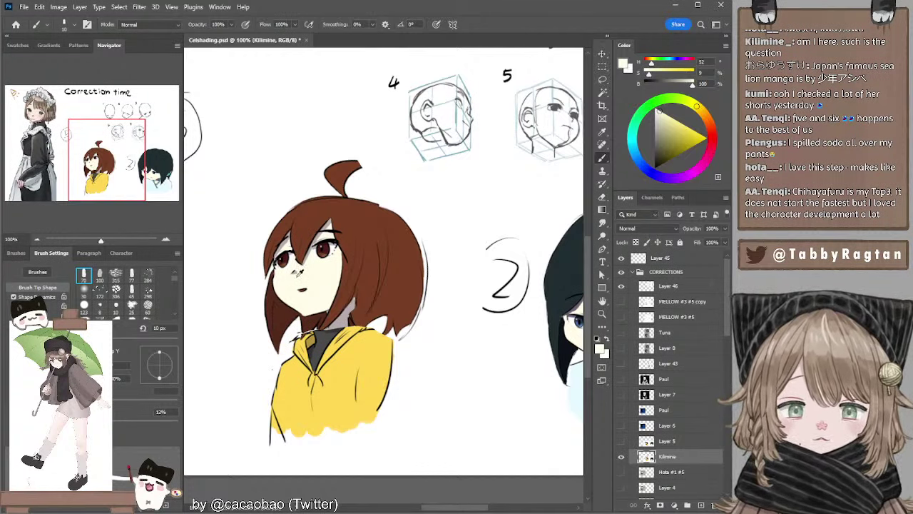
Sample the near-black line colour beside the eye and refine the nose mark with a 5 px brush.
alt+click(286, 255)
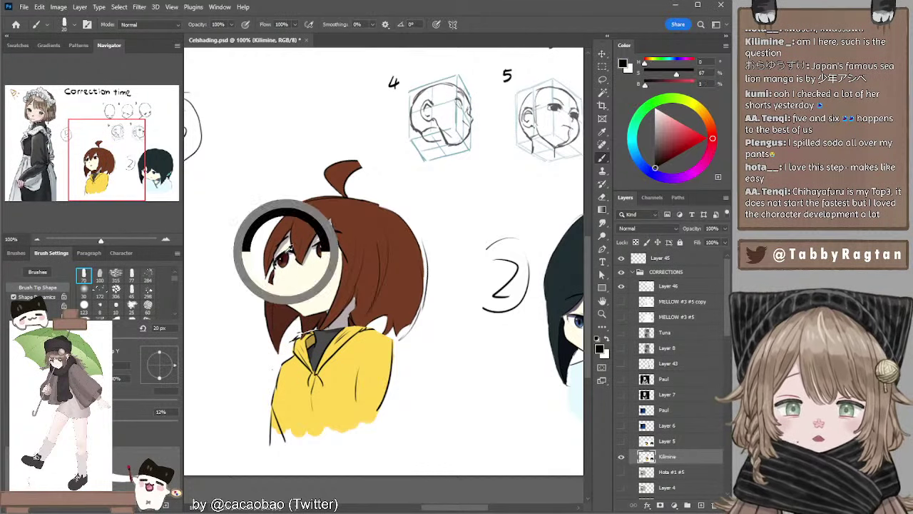
key(bracketleft)
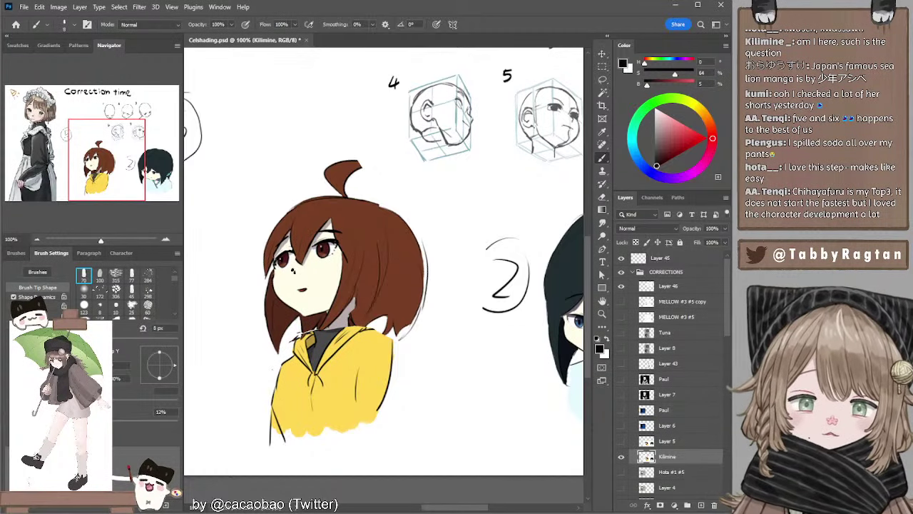
key(bracketleft)
key(bracketleft)
key(bracketleft)
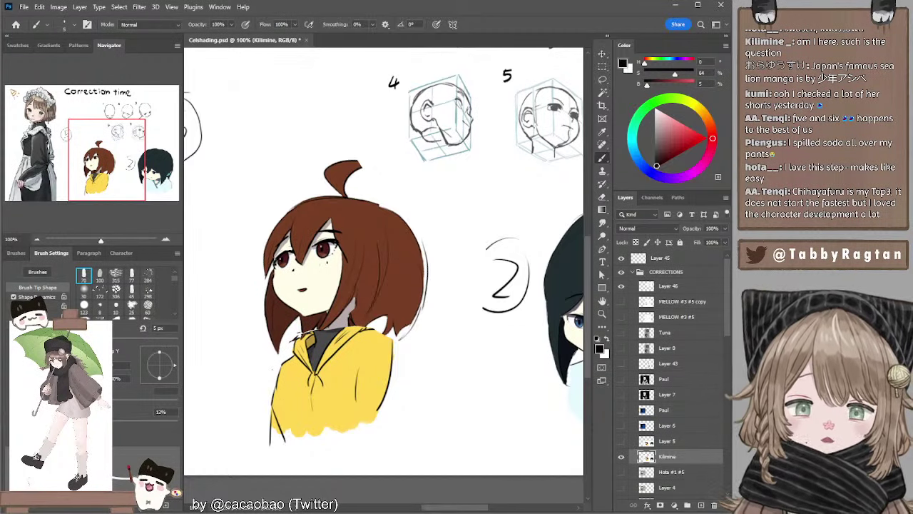
Mix a pinkish tone (H 5, S 16, B 84) from the grey skin shadow and select all grey shadow areas with a non-contiguous Magic Wand.
alt+click(308, 251)
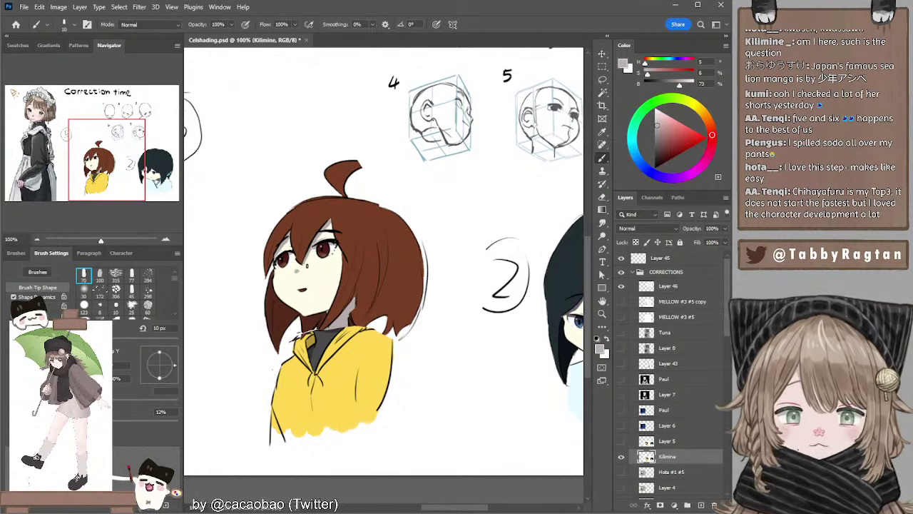
drag(644, 133, 664, 122)
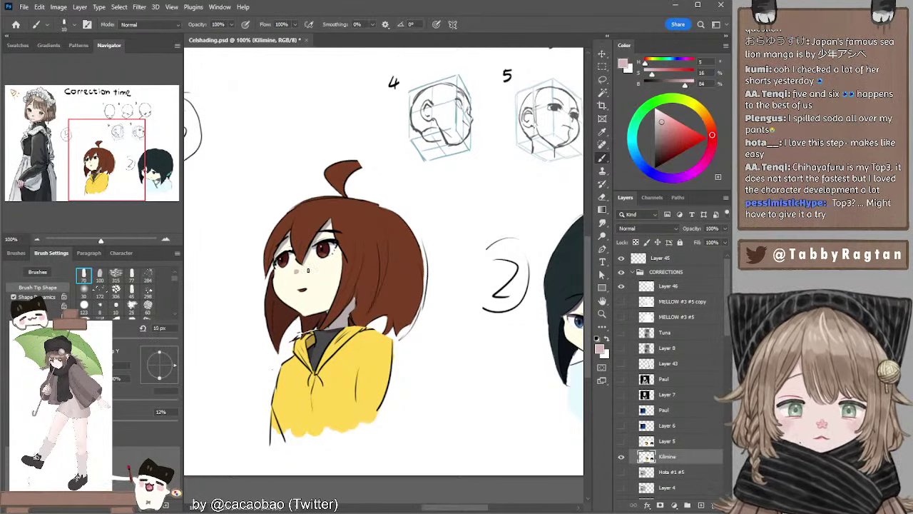
click(603, 92)
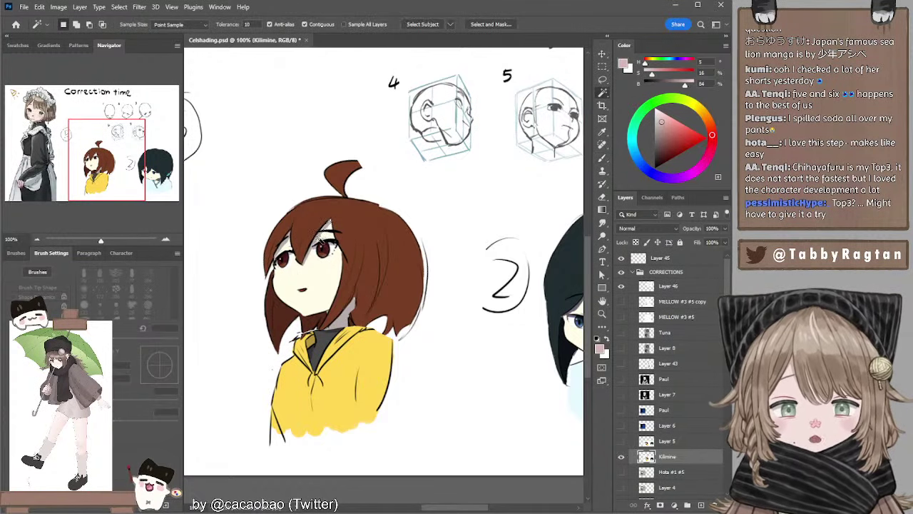
click(318, 25)
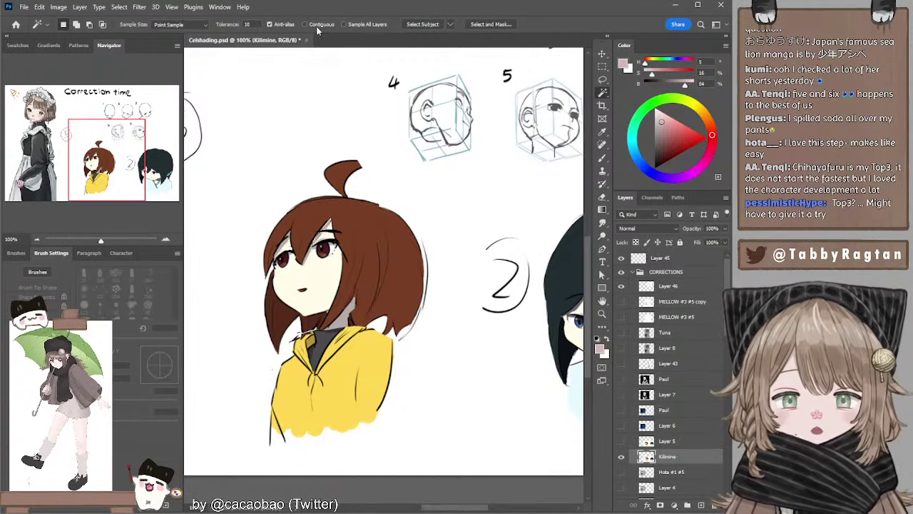
shift+click(322, 230)
shift+click(285, 248)
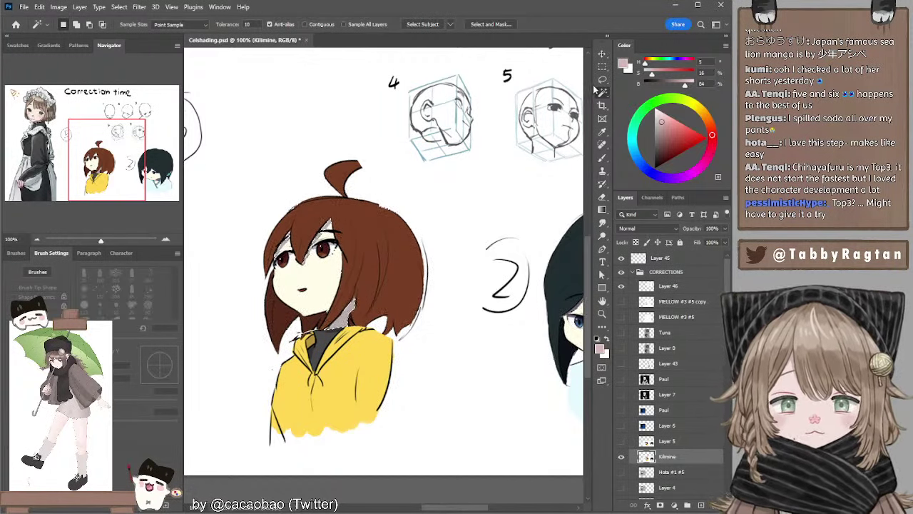
Lasso-adjust the shadow selection and recolour the face and neck shadows pinkish, undoing the first fill and settling on H 5, S 19, B 81.
click(602, 80)
mouse_move(304, 215)
mouse_down()
mouse_move(267, 232)
mouse_move(419, 225)
mouse_move(307, 217)
mouse_up()
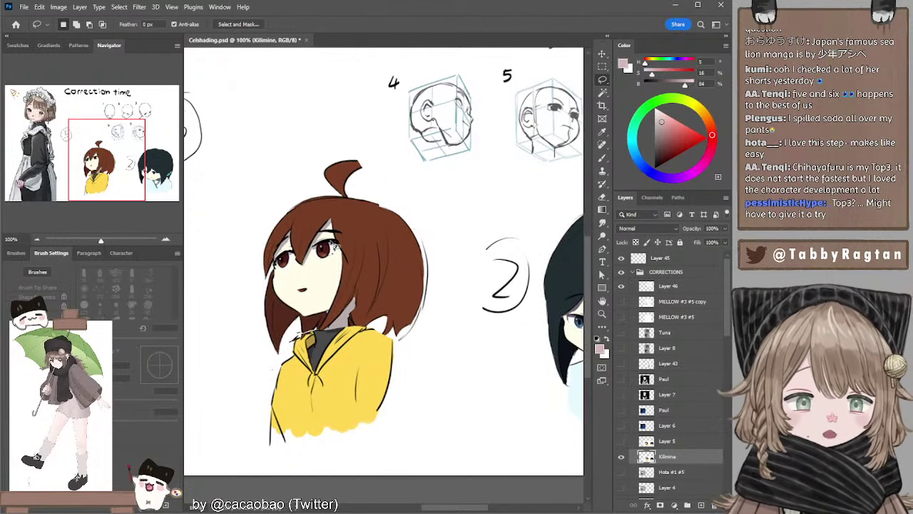
key(alt)
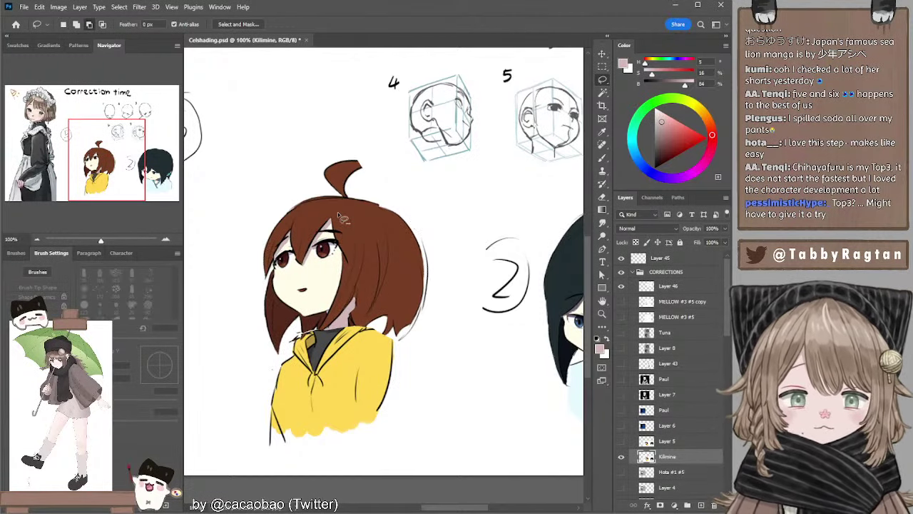
key(ctrl+z)
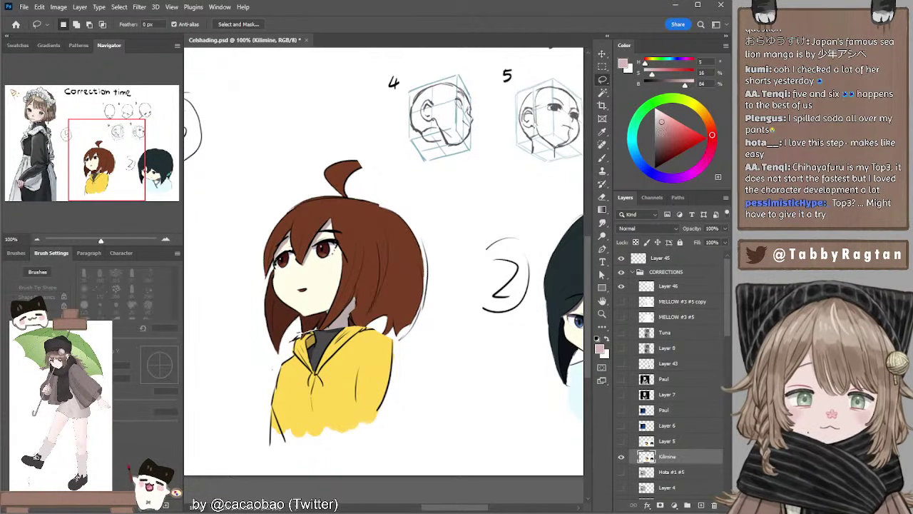
drag(660, 123, 662, 126)
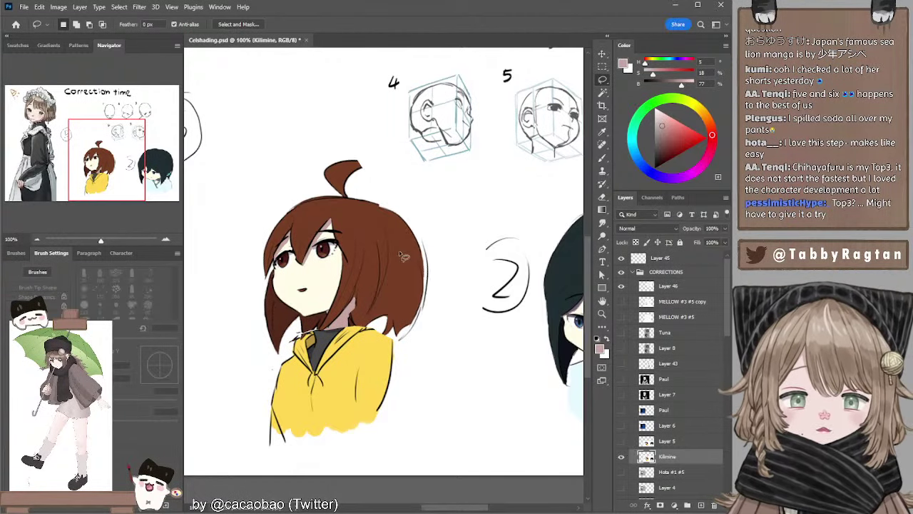
scroll(442, 206, down, 1)
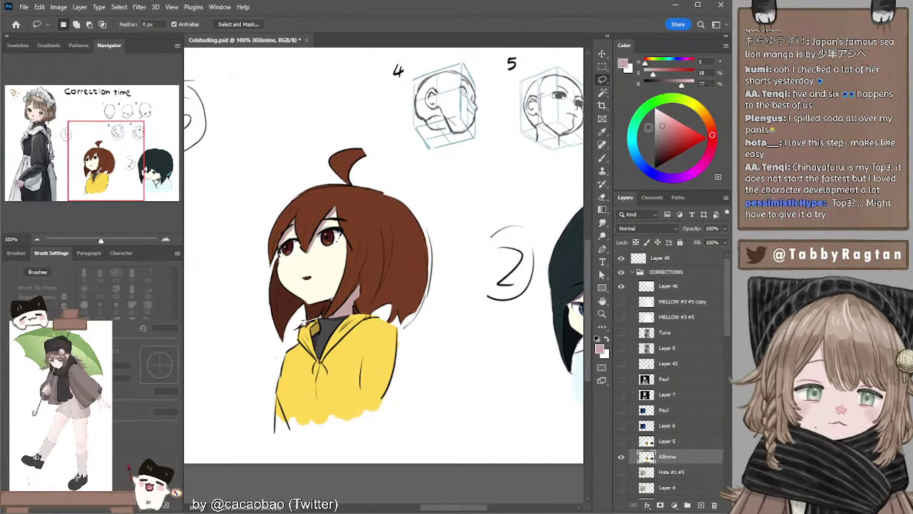
drag(662, 124, 661, 123)
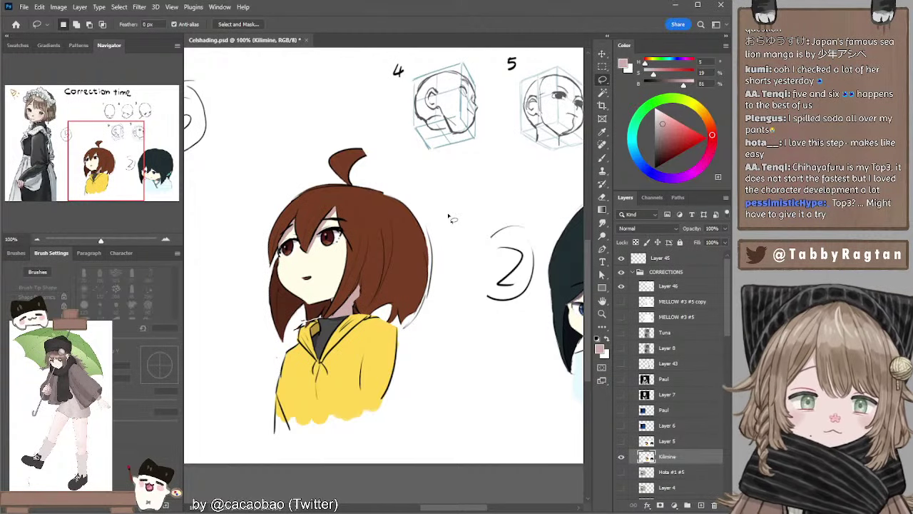
Sample the dark brown (H 17, S 70, B 33) from the hair beside the neck and set the brush to 9 px for touch-ups.
key(b)
alt+click(362, 294)
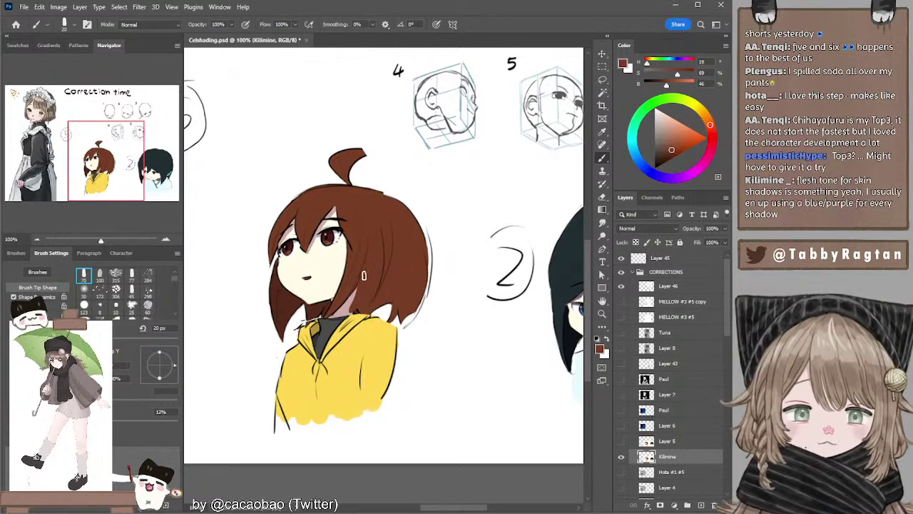
alt+click(357, 312)
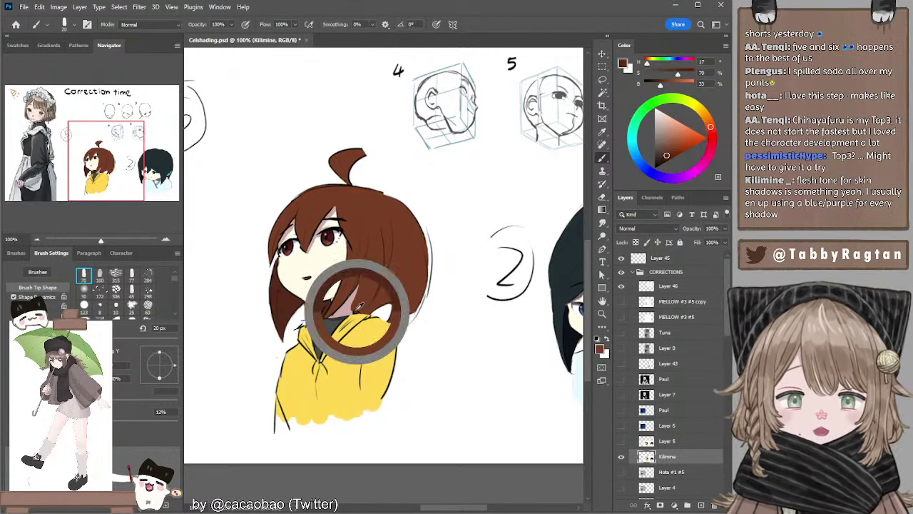
key(bracketleft)
key(bracketleft)
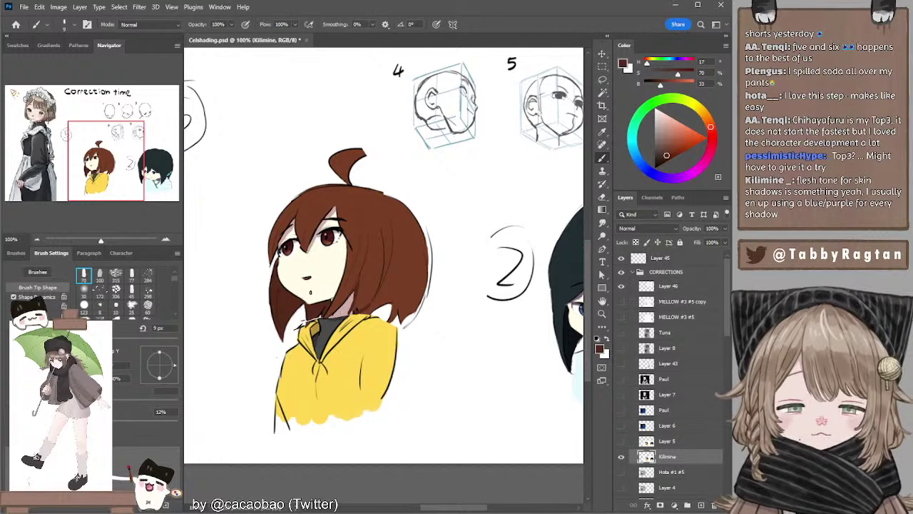
Lighten the sampled skin shadow to H 5, S 14, B 91 and dab it on the nose, enlarging the brush to 15 px.
alt+click(314, 243)
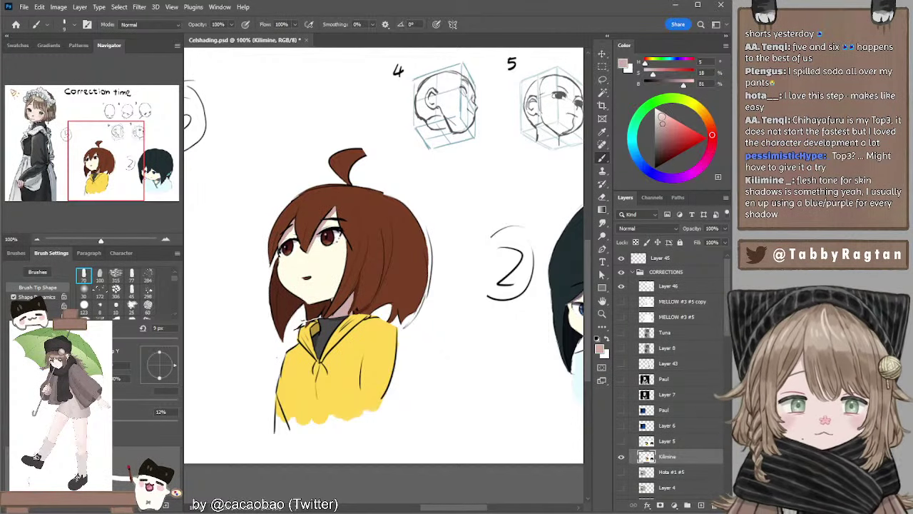
click(662, 117)
key(bracketright)
key(bracketright)
click(306, 262)
key(bracketleft)
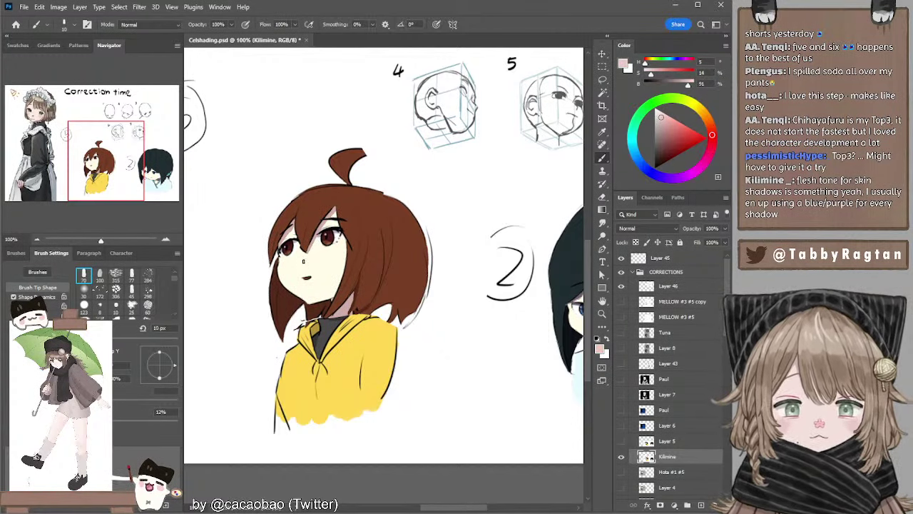
key(bracketright)
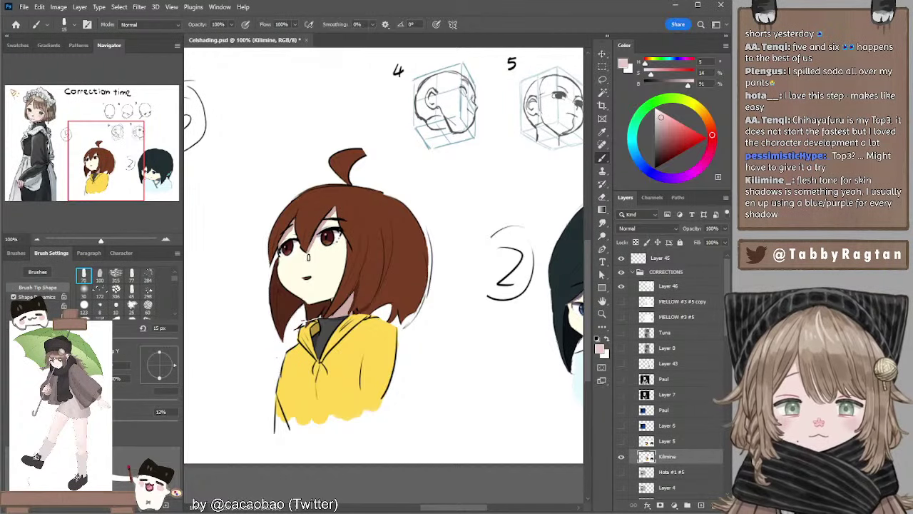
Darken the pink to H 5, S 16, B 77 and refine the nose shading with a 6 px brush.
click(660, 126)
key(bracketleft)
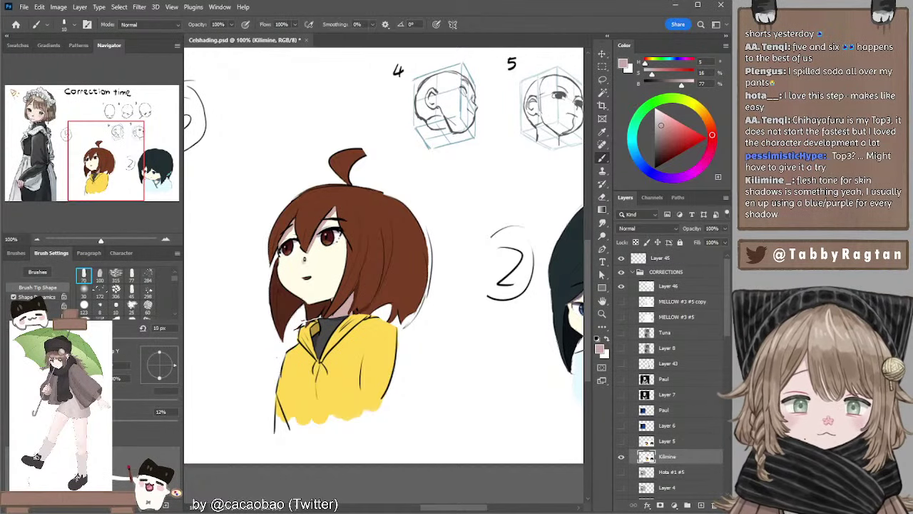
key(bracketleft)
key(bracketleft)
key(bracketleft)
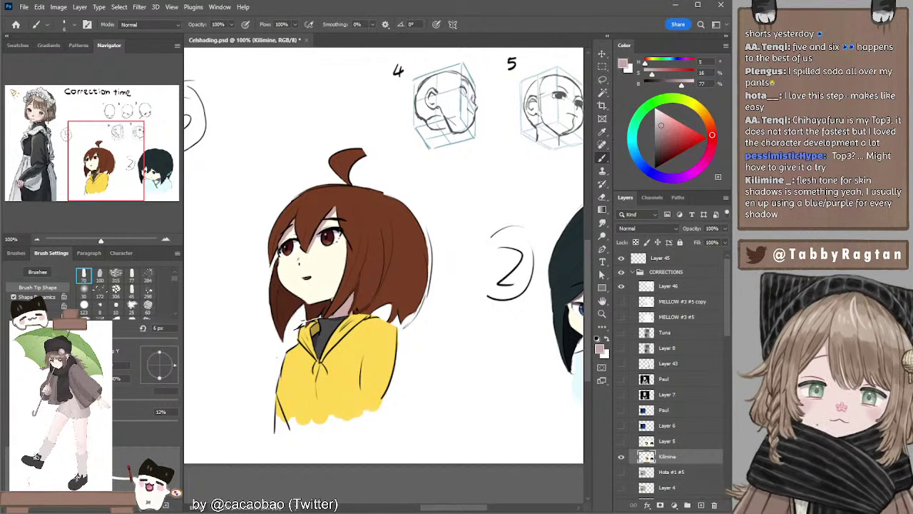
Sample the pink skin shadow beside the hair and lighten it to H 5, S 7, B 93 for touching up the nose at 7 px.
alt+click(319, 228)
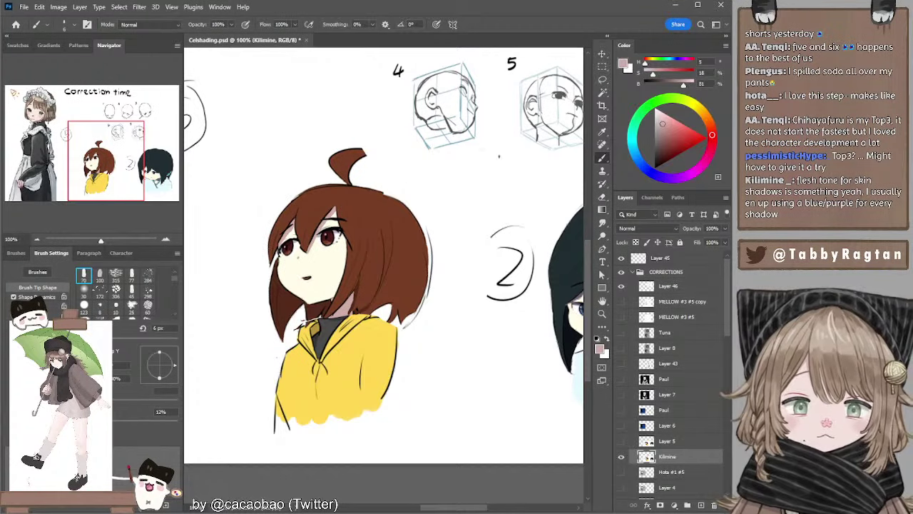
click(660, 119)
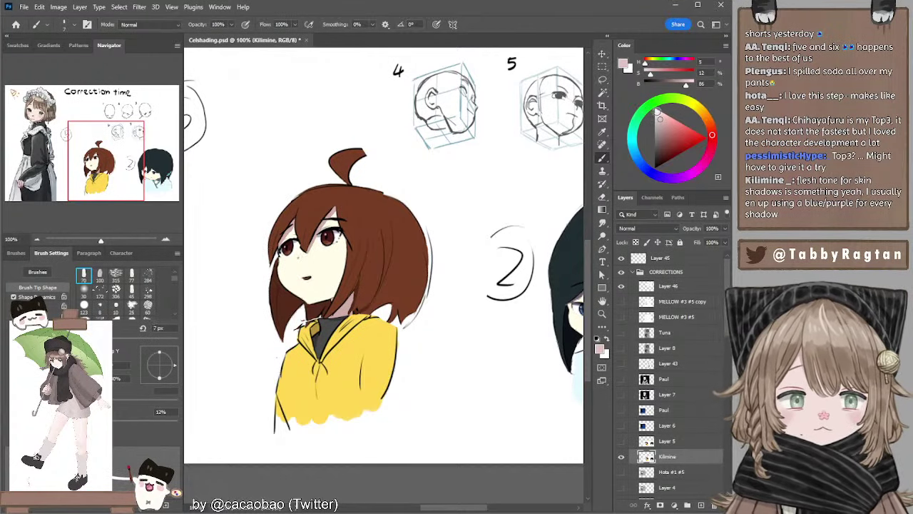
click(659, 115)
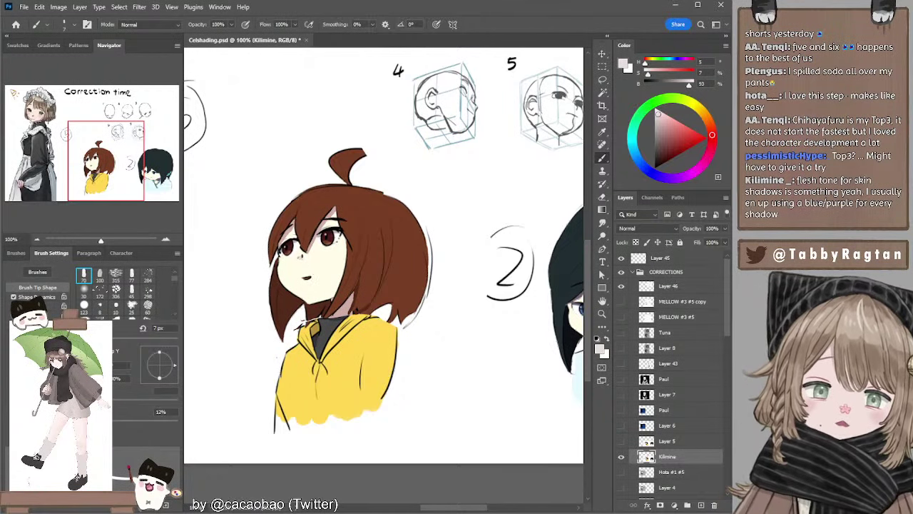
Refine the brown-haired character's nose shading with a 4 px brush, sampling the darker pink (H 4, S 15, B 78) and pale pink (H 4, S 7, B 93).
click(168, 239)
drag(291, 235, 354, 236)
alt+click(282, 245)
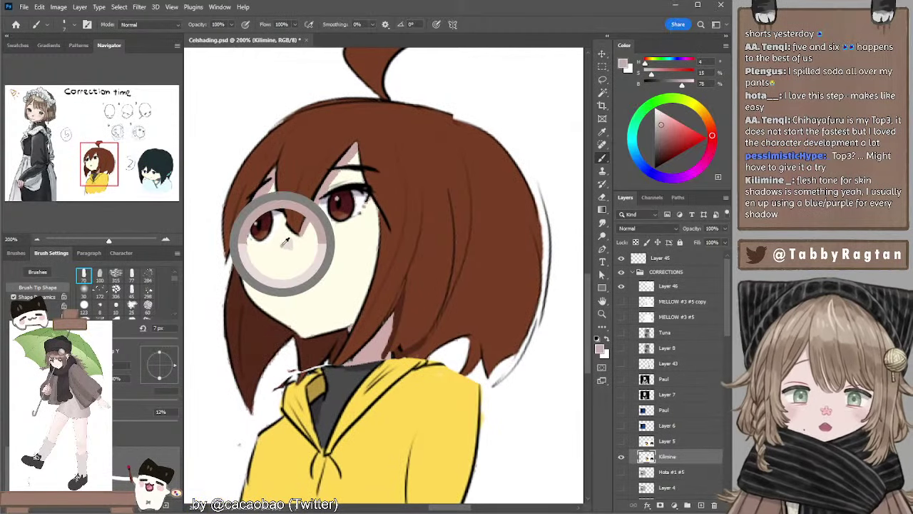
key([)
key([)
key([)
drag(288, 239, 283, 249)
key(ctrl+z)
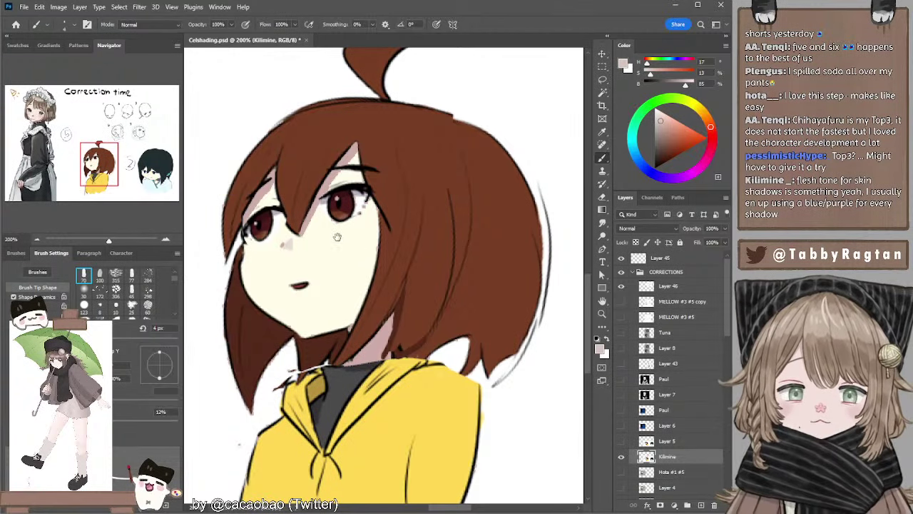
drag(325, 232, 346, 246)
alt+click(311, 256)
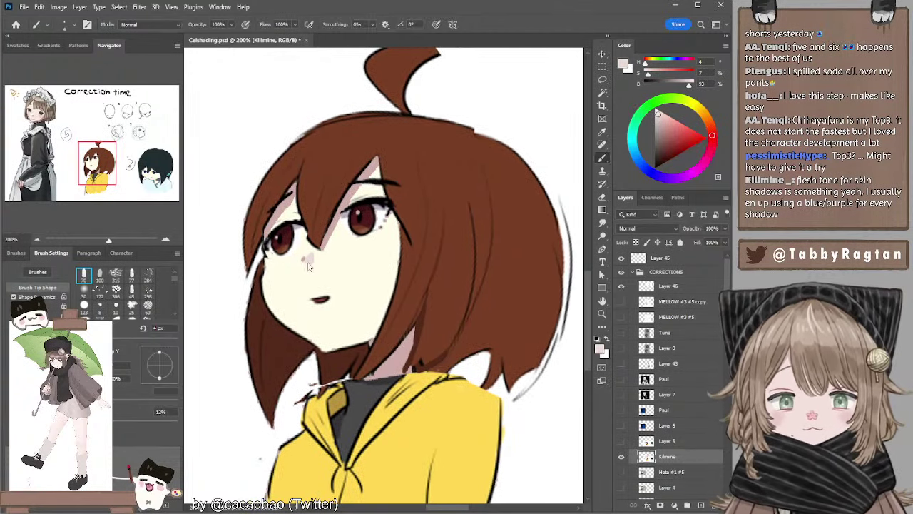
click(37, 239)
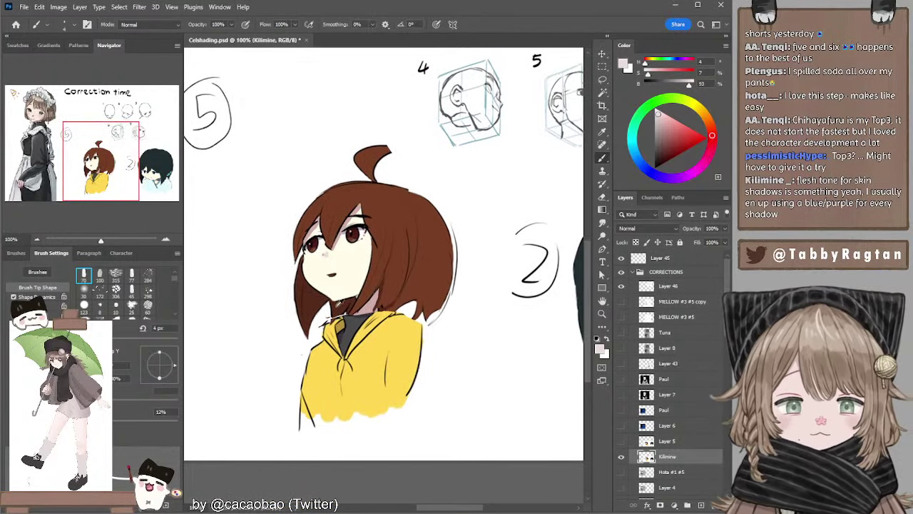
Touch up the chin and neck edge with a 6 px brush, sampling the dark browns H 17, S 69, B 33 and H 17, S 72, B 21.
drag(352, 279, 294, 274)
alt+click(286, 298)
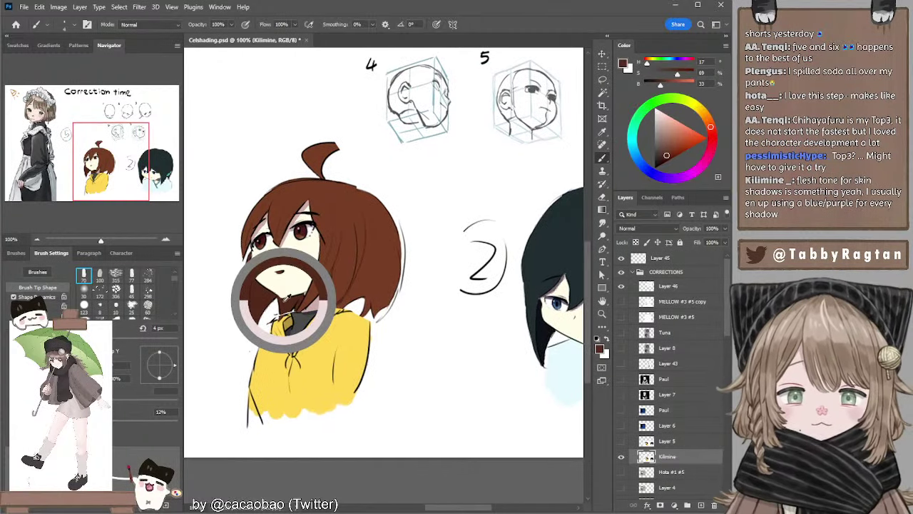
key(bracketleft)
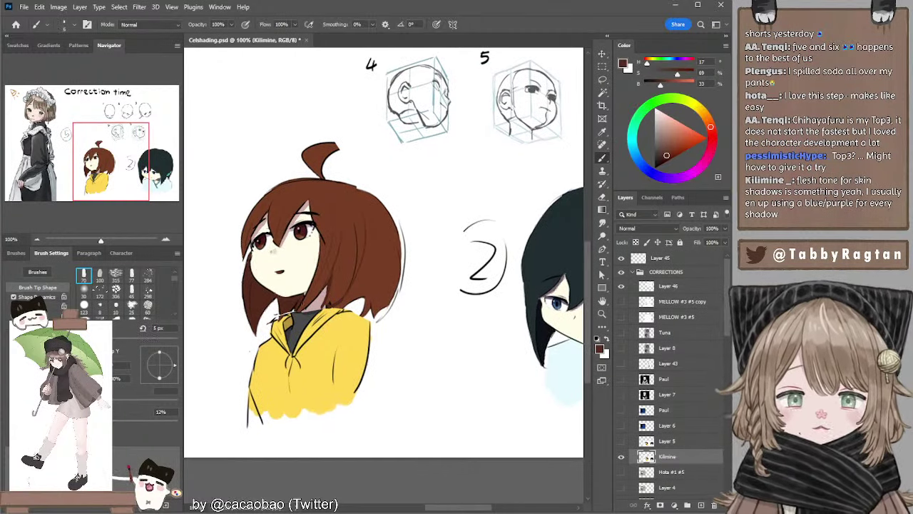
key(bracketright)
key(bracketright)
key(bracketright)
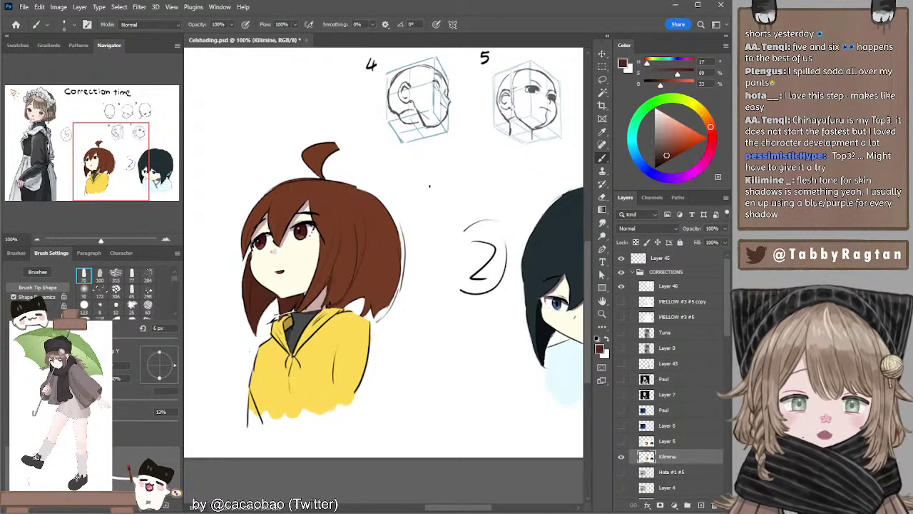
drag(429, 186, 462, 207)
key(ctrl+z)
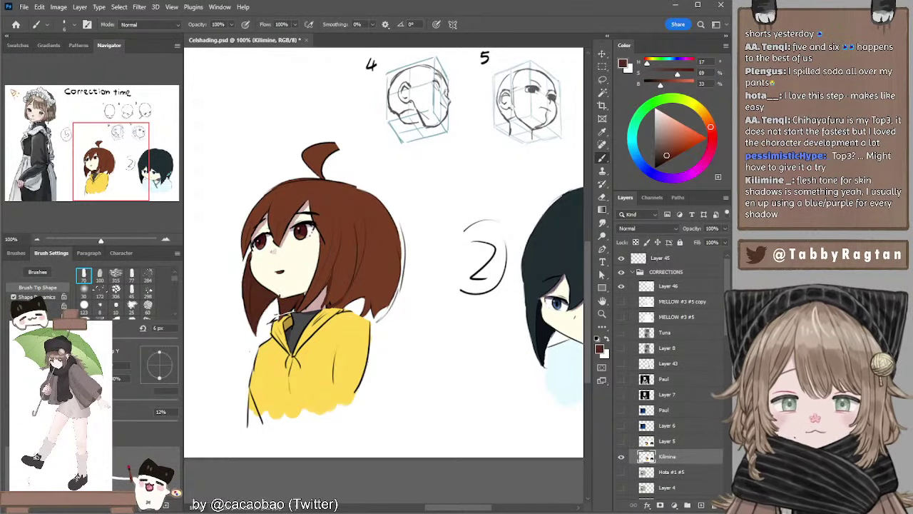
alt+click(278, 295)
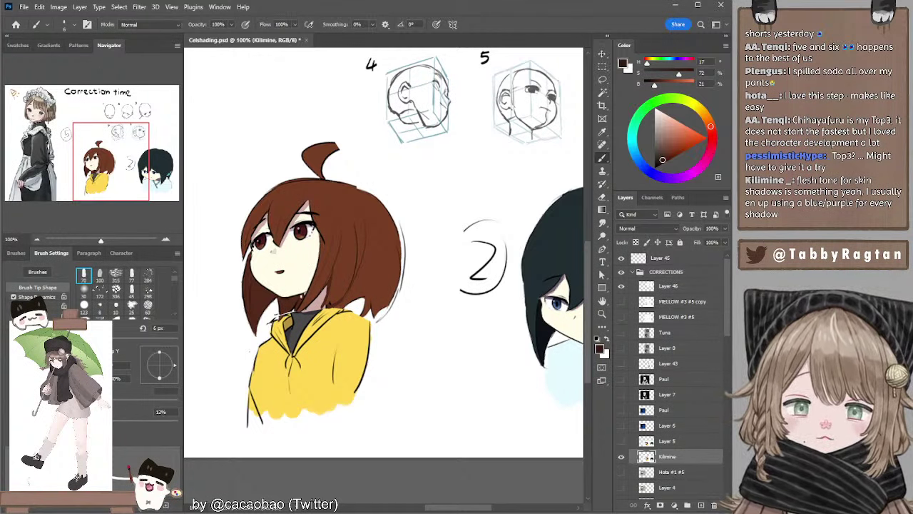
Extend the loose hair strand on top of the head into a curved point using the sampled hair brown H 19, S 69, B 46.
drag(391, 208, 423, 207)
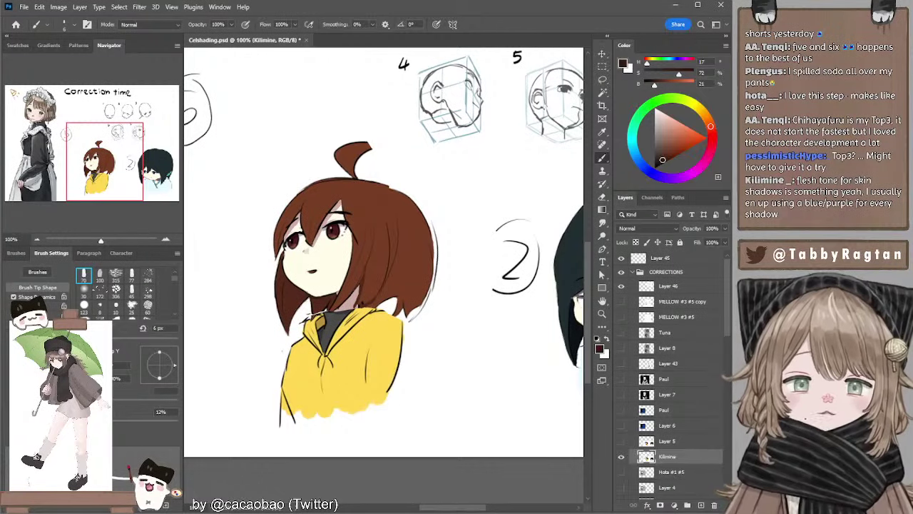
alt+click(364, 144)
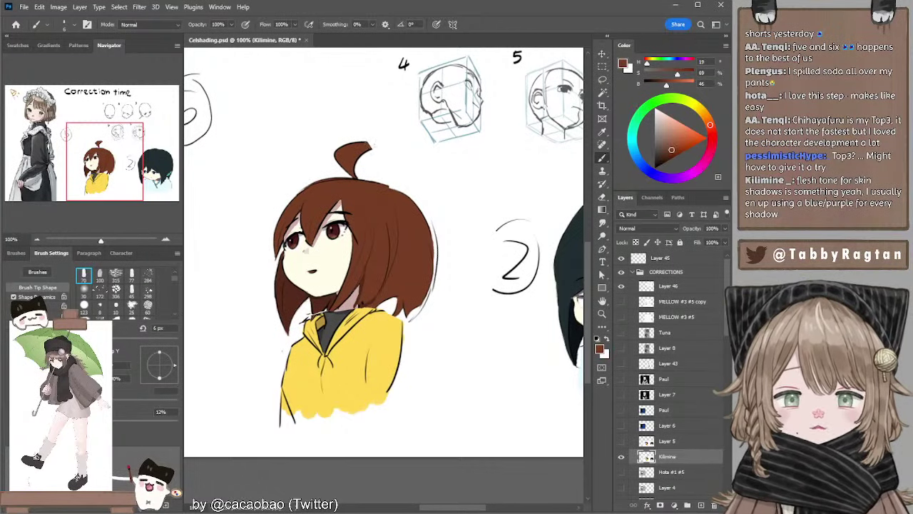
alt+click(369, 147)
mouse_move(367, 146)
mouse_down()
mouse_move(404, 134)
mouse_move(383, 159)
mouse_up()
key(ctrl+z)
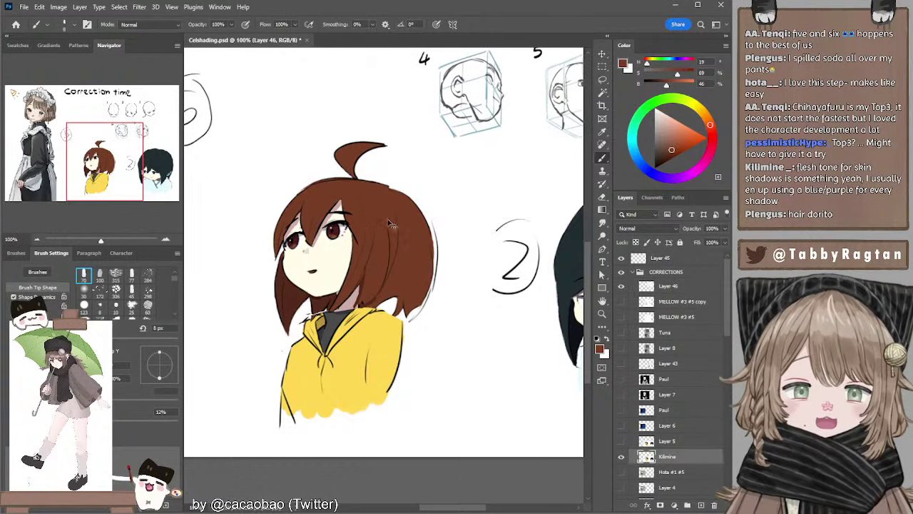
Sample white for clean-up around the face and compare the brown-haired and black-haired characters with the reference heads.
mouse_move(435, 232)
mouse_down()
mouse_move(407, 217)
mouse_move(368, 255)
mouse_move(382, 247)
mouse_up()
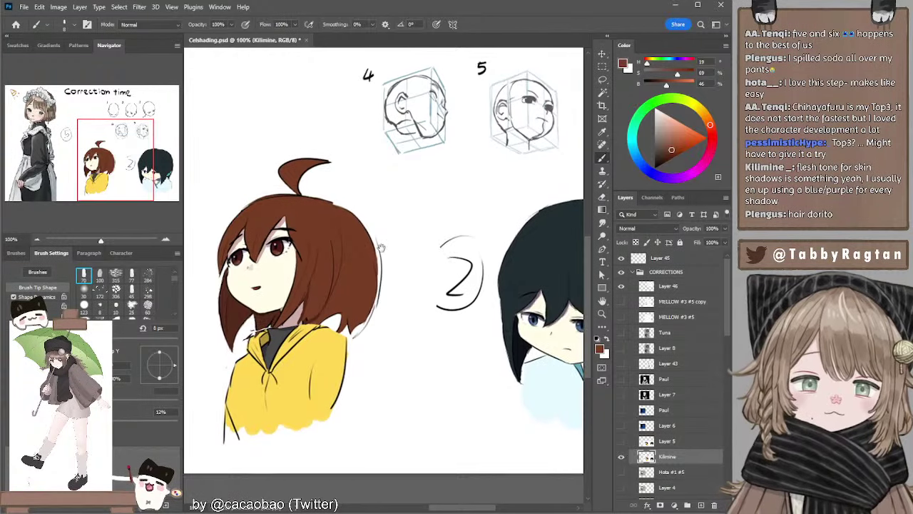
alt+click(242, 262)
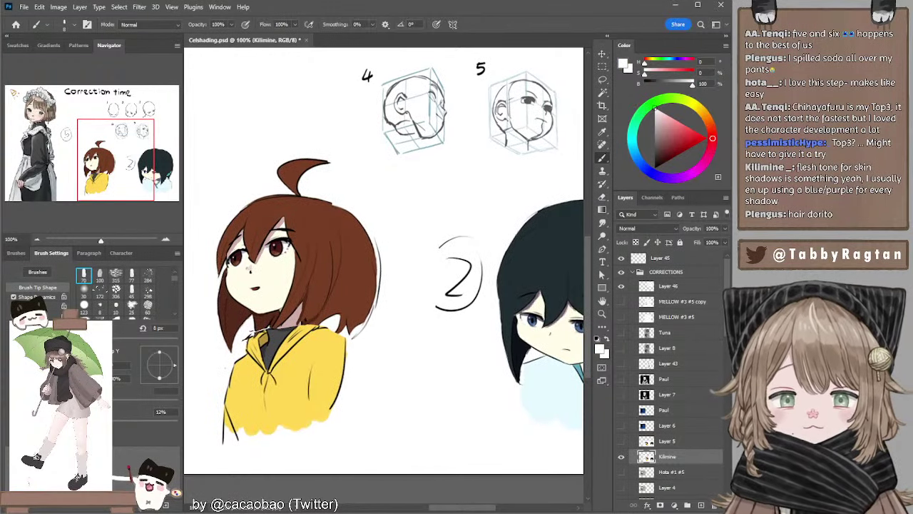
click(36, 239)
drag(321, 224, 311, 221)
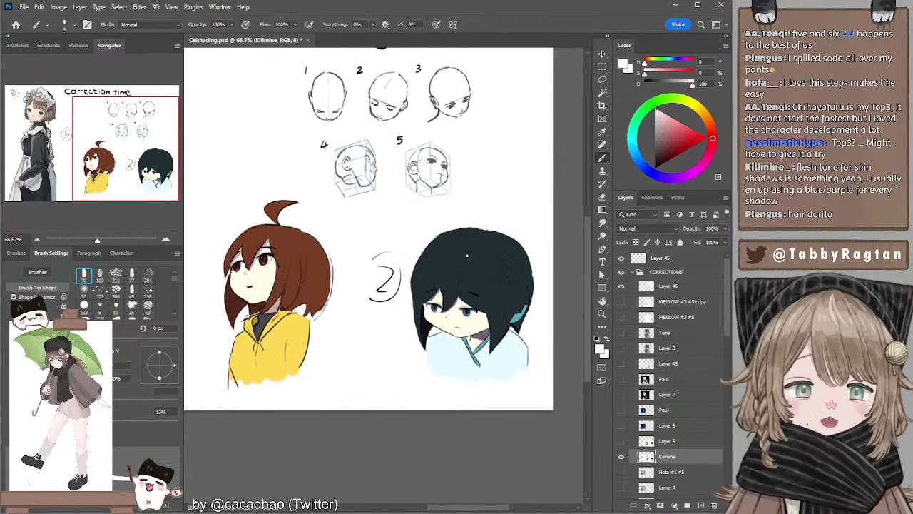
drag(454, 241, 440, 261)
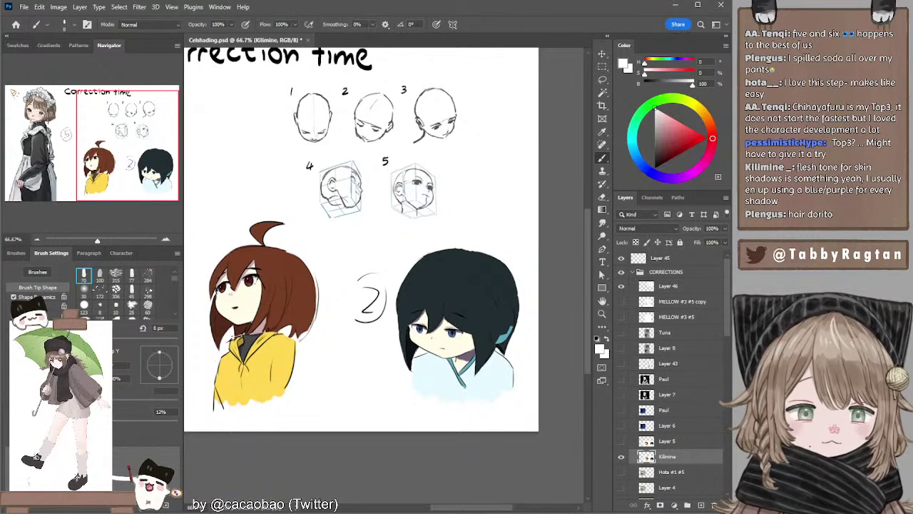
mouse_move(474, 291)
mouse_down()
mouse_move(490, 280)
mouse_move(482, 296)
mouse_up()
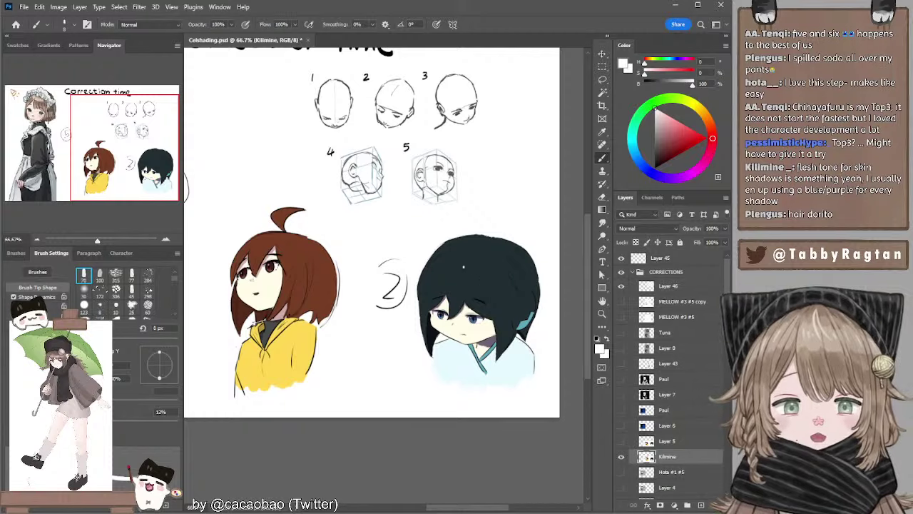
Sample the black-haired character's pale skin tone (H 52, S 9, B 100) and set the brush to 20 px.
key(l)
key(b)
alt+click(448, 332)
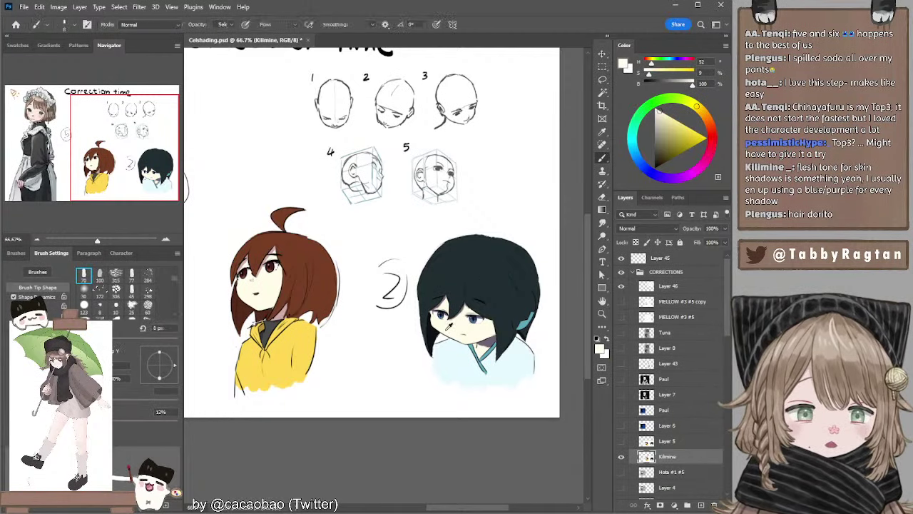
key([)
key([)
key([)
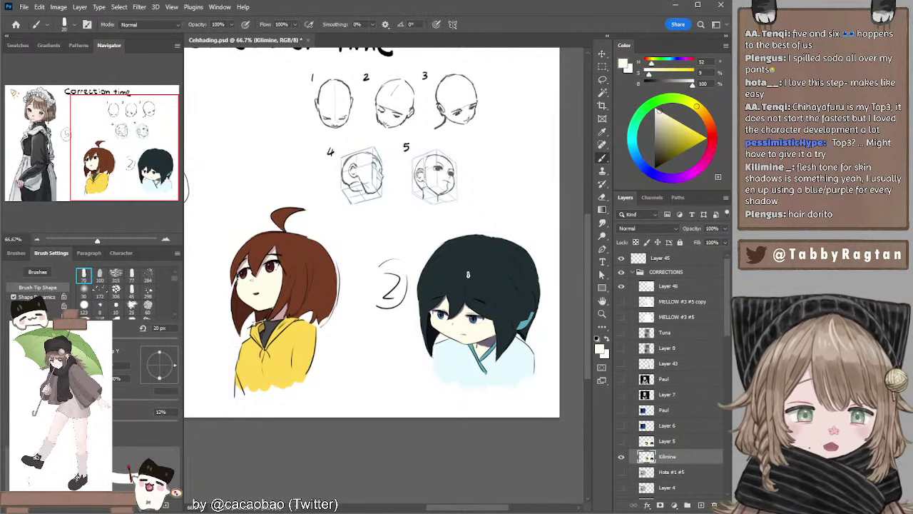
key(l)
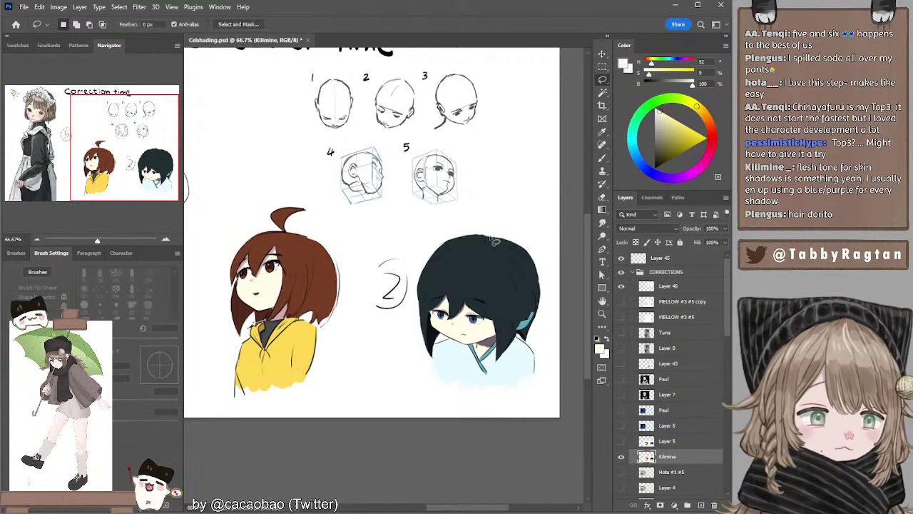
drag(488, 237, 458, 290)
key(ctrl+d)
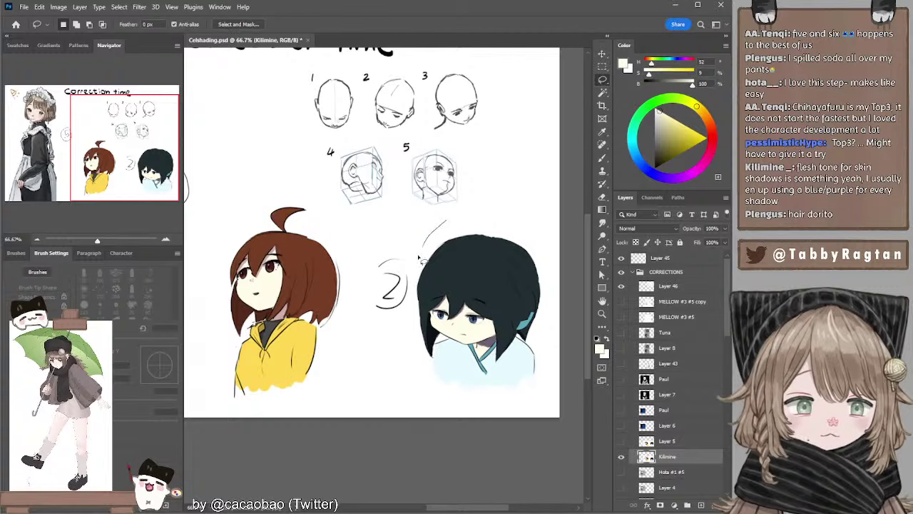
Lasso the handwritten number 2 and move it up and closer to the brown-haired character, then deselect it.
key(b)
key(l)
mouse_move(399, 253)
mouse_down()
mouse_move(413, 301)
mouse_move(379, 324)
mouse_move(396, 252)
mouse_up()
ctrl+drag(397, 275, 379, 252)
key(ctrl+d)
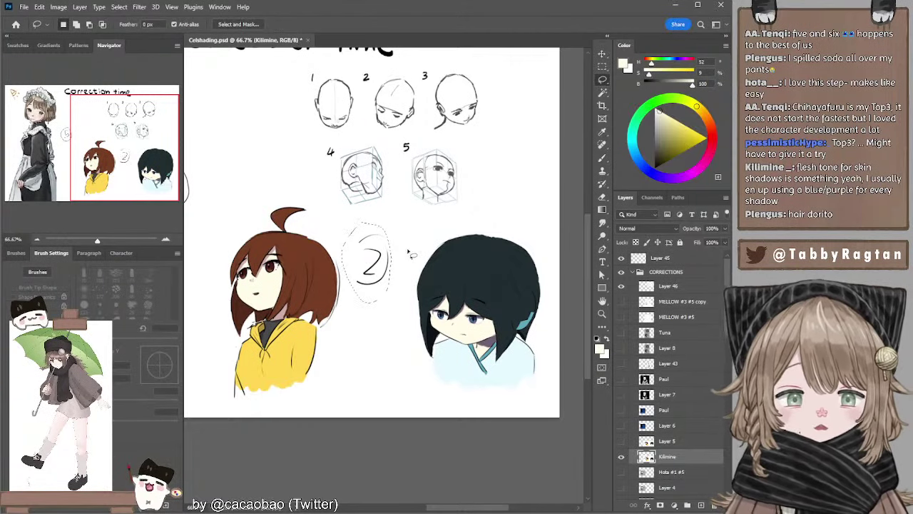
Lasso the whole black-haired character, narrow it to 88.33% width with a 1.29 vertical skew, apply the transform and deselect.
mouse_move(433, 230)
mouse_down()
mouse_move(442, 433)
mouse_move(545, 435)
mouse_move(563, 386)
mouse_move(535, 240)
mouse_up()
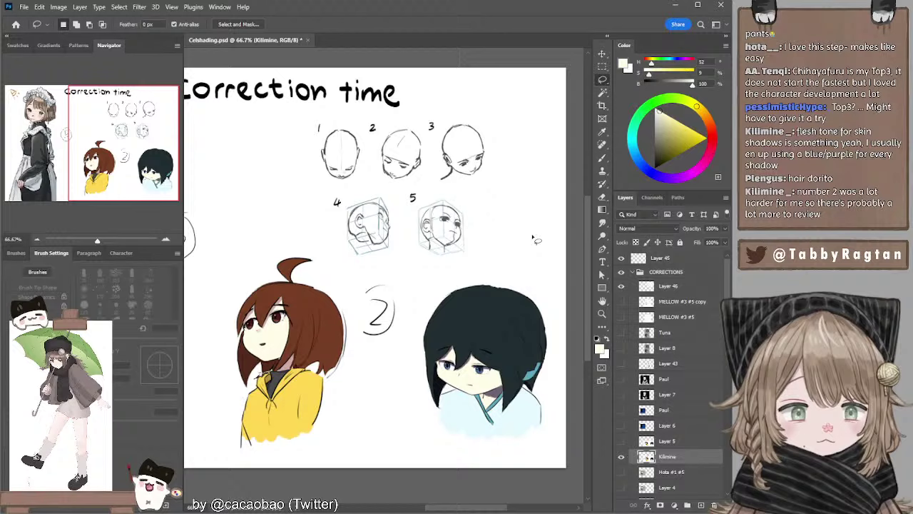
click(602, 54)
drag(558, 359, 545, 361)
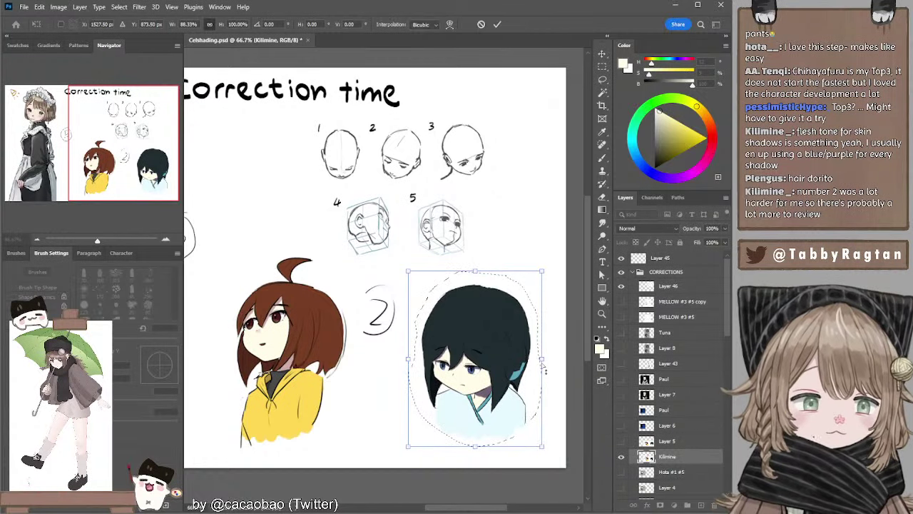
drag(544, 370, 545, 372)
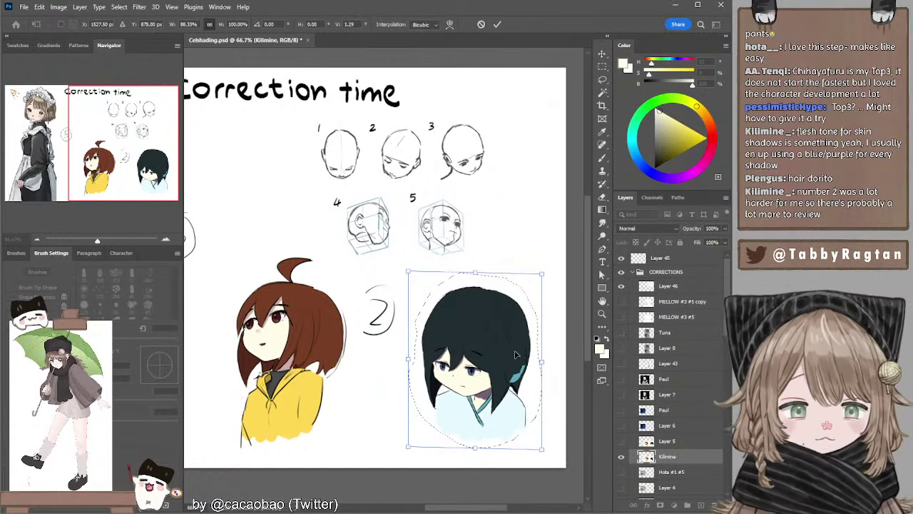
key(Return)
key(Return)
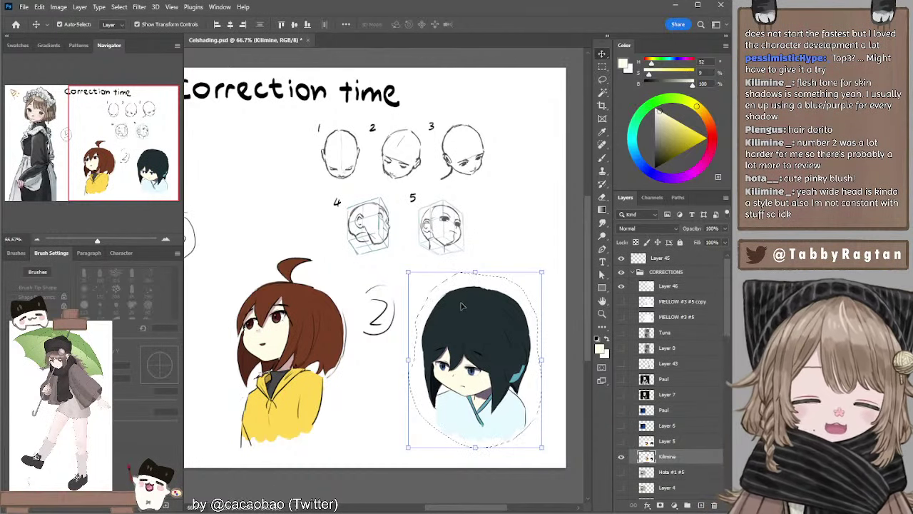
drag(470, 284, 463, 269)
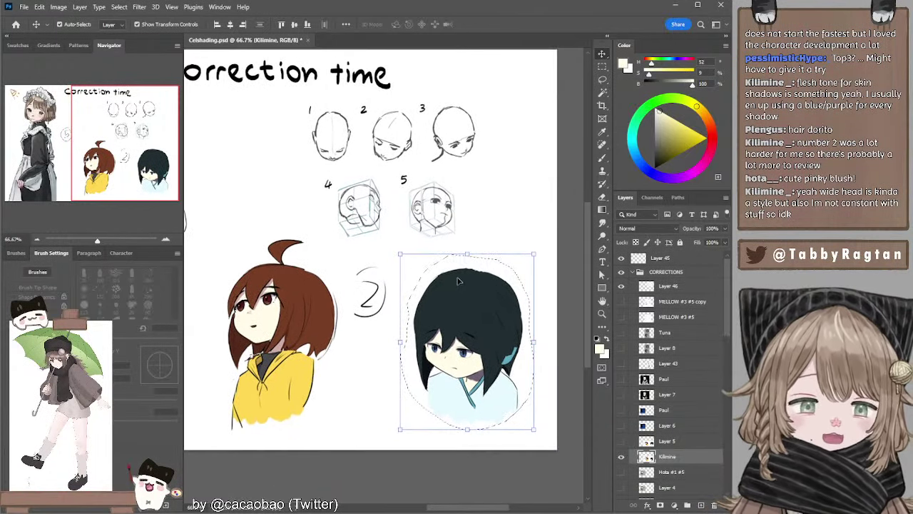
key(l)
key(ctrl+d)
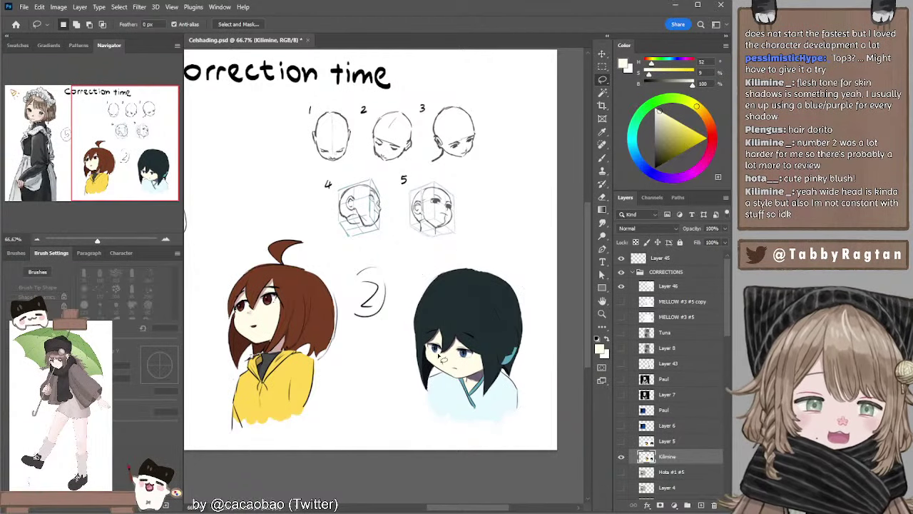
Lasso and shift the black-haired character's mouth and chin area, and set the brush to 15 px for touch-ups.
key(b)
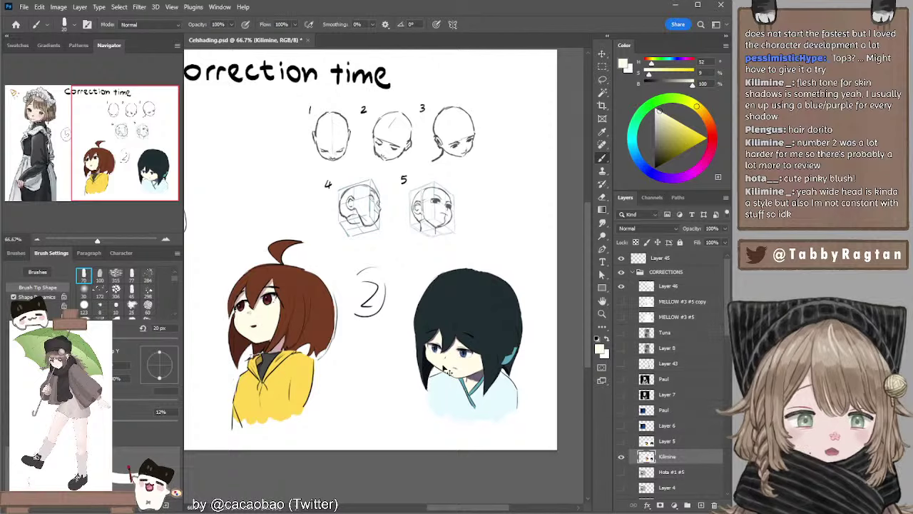
key(l)
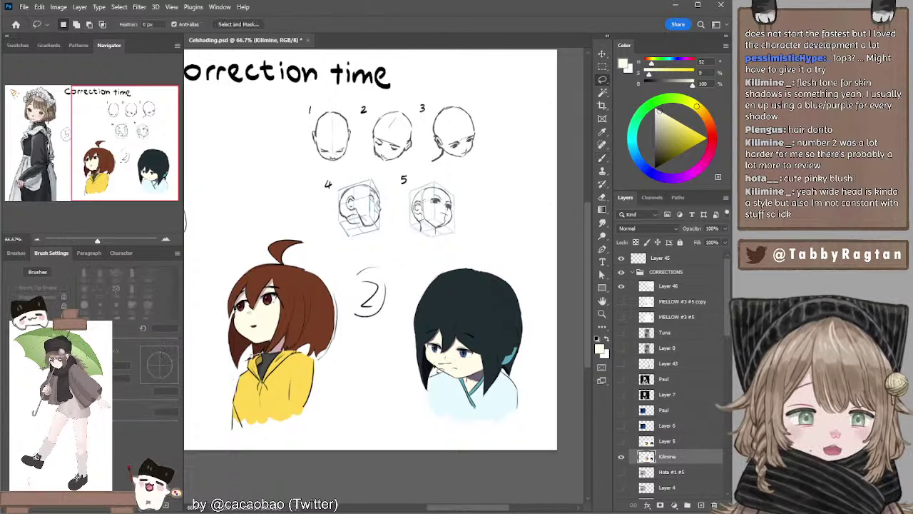
mouse_move(458, 392)
mouse_down()
mouse_move(481, 414)
mouse_move(485, 368)
mouse_move(449, 362)
mouse_up()
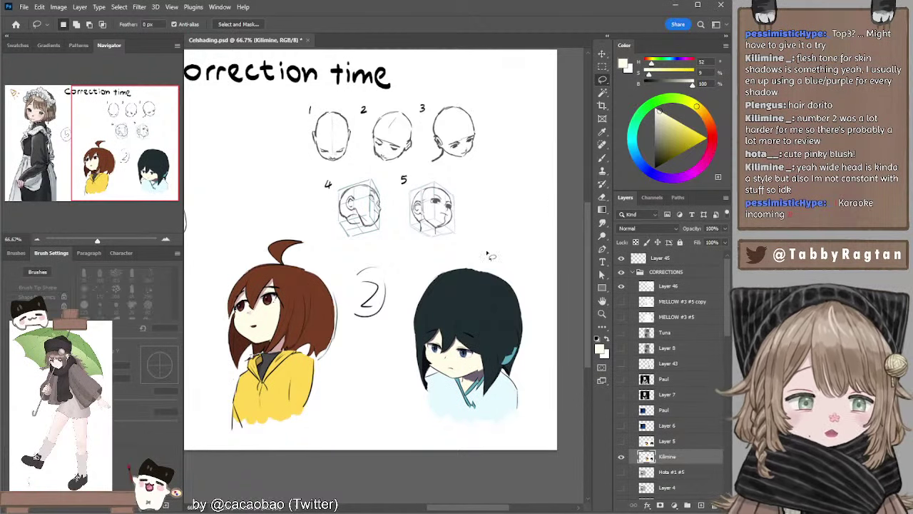
key(b)
key(bracketleft)
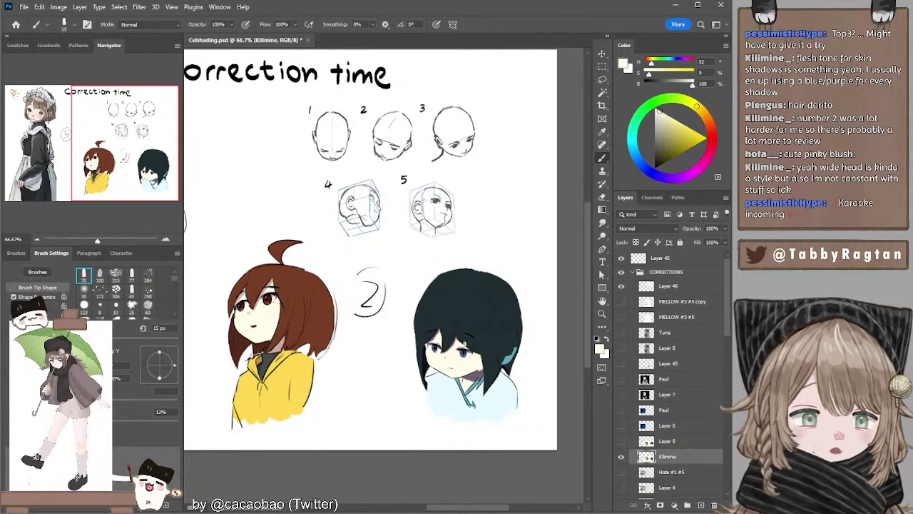
Lasso the black-haired character's upper body with the adjoining hair lock and shift it sideways, closer under the chin.
alt+click(475, 372)
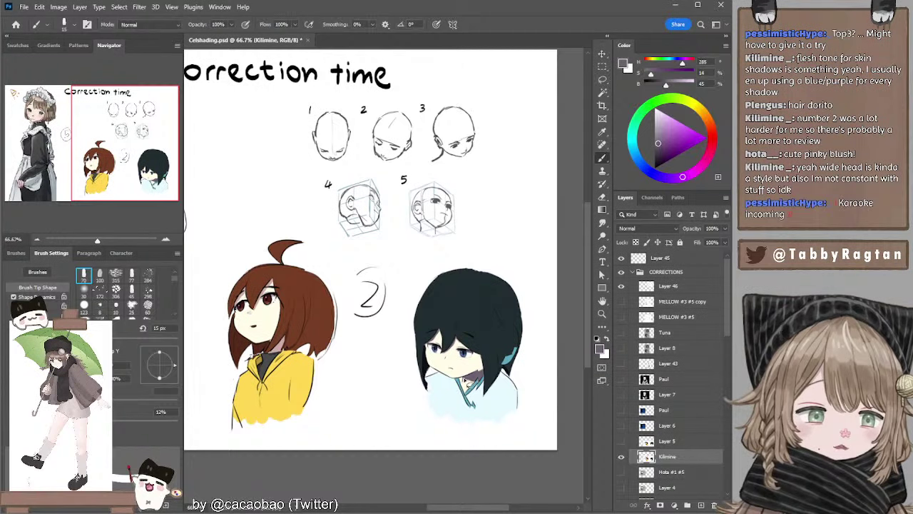
key(l)
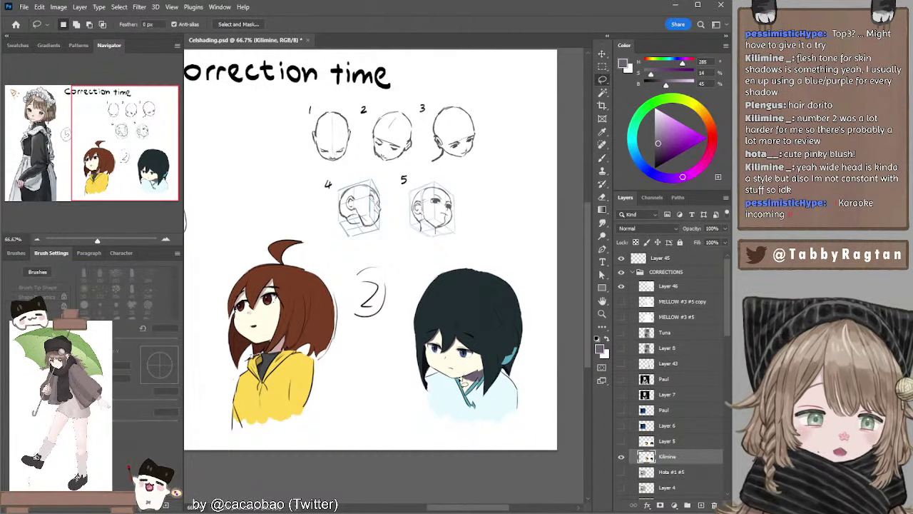
mouse_move(449, 383)
mouse_down()
mouse_move(428, 372)
mouse_move(427, 394)
mouse_move(482, 450)
mouse_move(536, 406)
mouse_move(505, 371)
mouse_move(488, 324)
mouse_move(483, 357)
mouse_move(491, 382)
mouse_move(465, 381)
mouse_move(470, 368)
mouse_up()
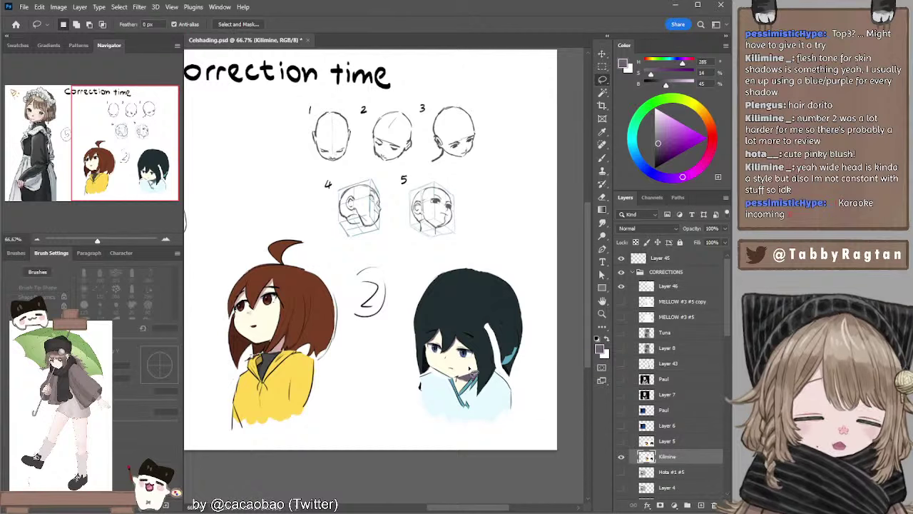
Fill the white gap in the black-haired character's side hair with the sampled dark hair colour, using a 50 px brush.
key(b)
alt+click(481, 317)
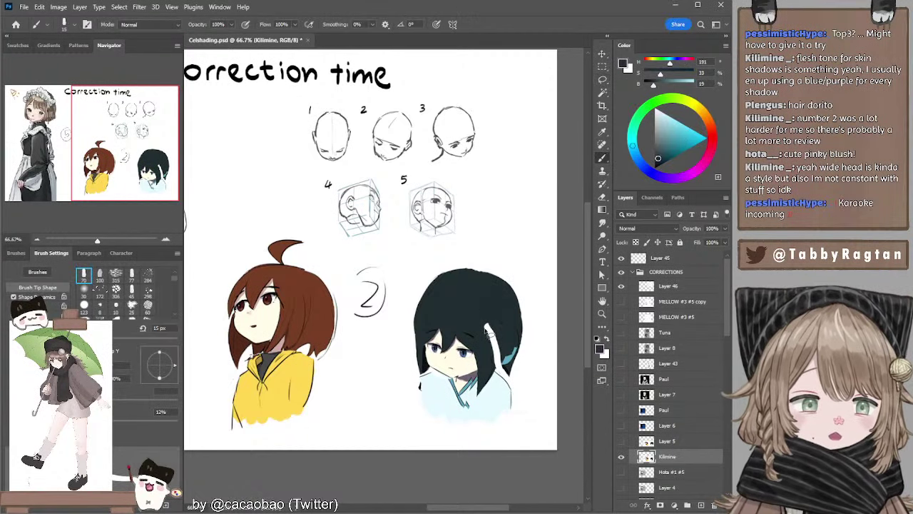
key(])
key(])
key(])
key(])
key(])
key(])
key(])
drag(486, 325, 497, 357)
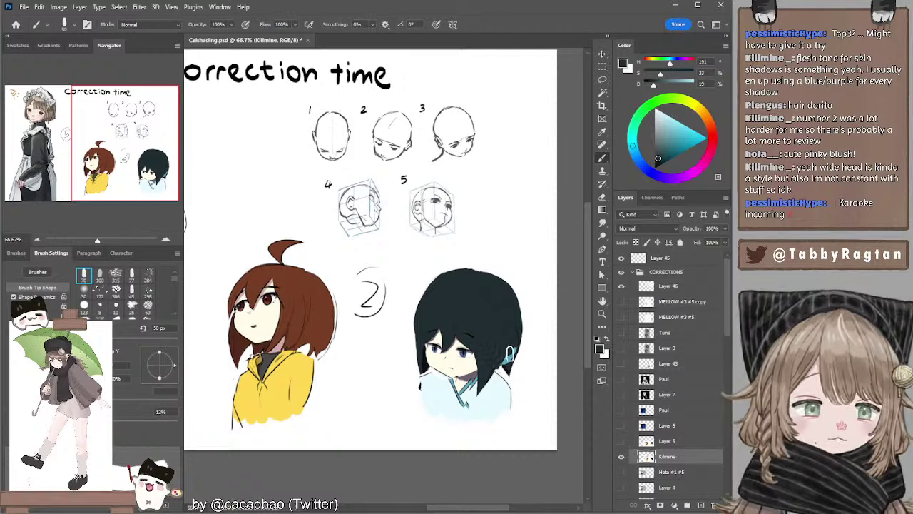
Sample the pale skin tone and retouch the black-haired character's cheek and jaw, reducing the brush from 20 px to 10 px.
key(bracketleft)
key(bracketleft)
alt+click(464, 369)
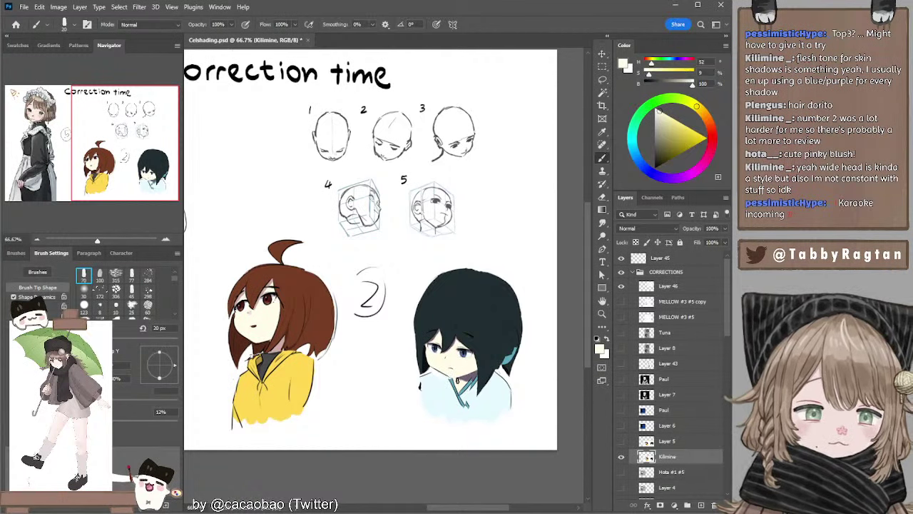
alt+click(433, 359)
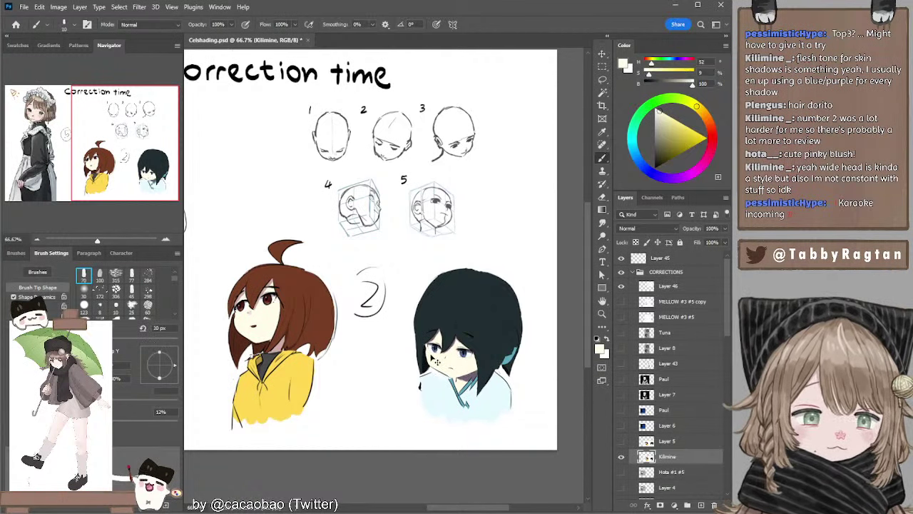
Erase the stray dark mark beside the black-haired character's shoulder and touch up the robe in its pale blue with a 25 px brush.
alt+click(428, 388)
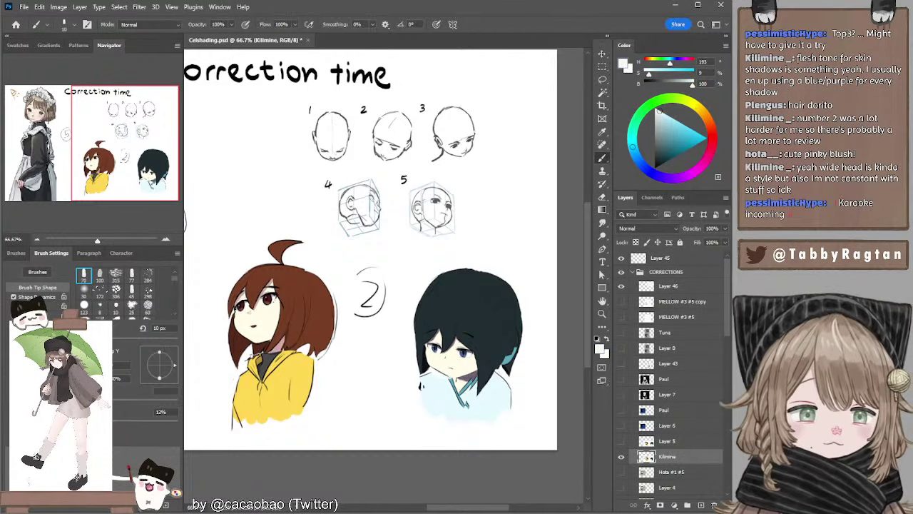
key(e)
drag(419, 379, 422, 406)
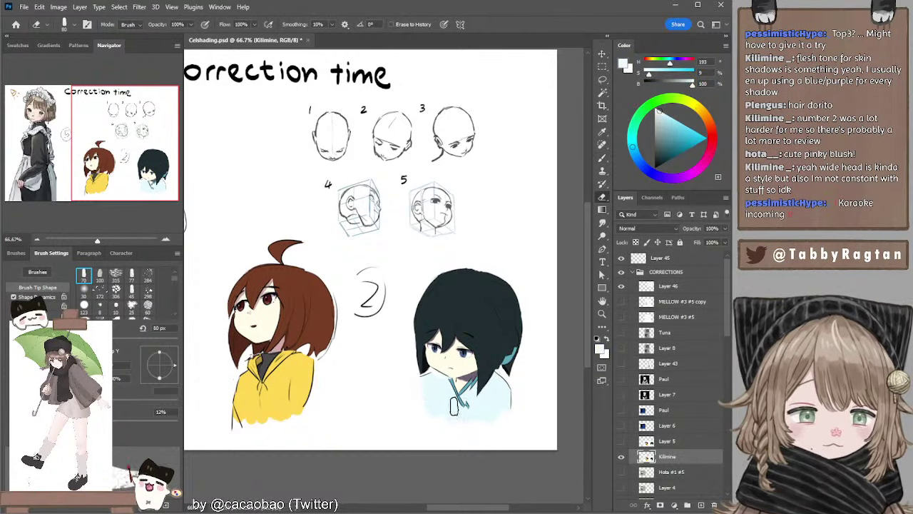
key(b)
key(bracketleft)
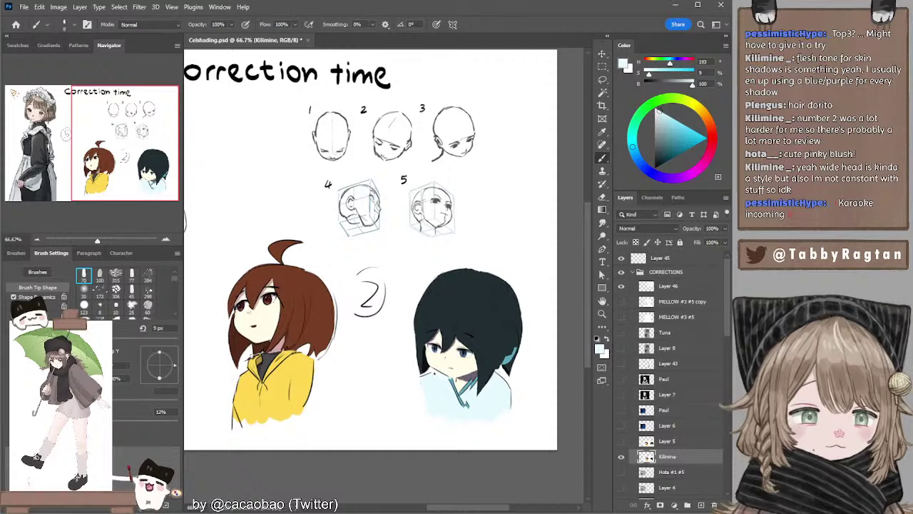
key(bracketright)
key(bracketright)
key(bracketright)
key(bracketright)
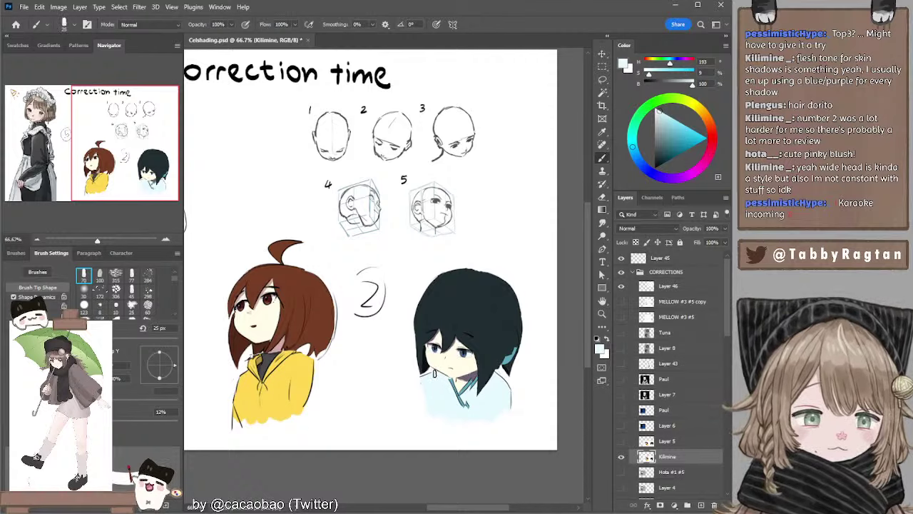
Sample the grey-purple neck shadow (H 285, S 14, B 45) and refine the shadow under the chin with a 9 px brush.
alt+click(471, 362)
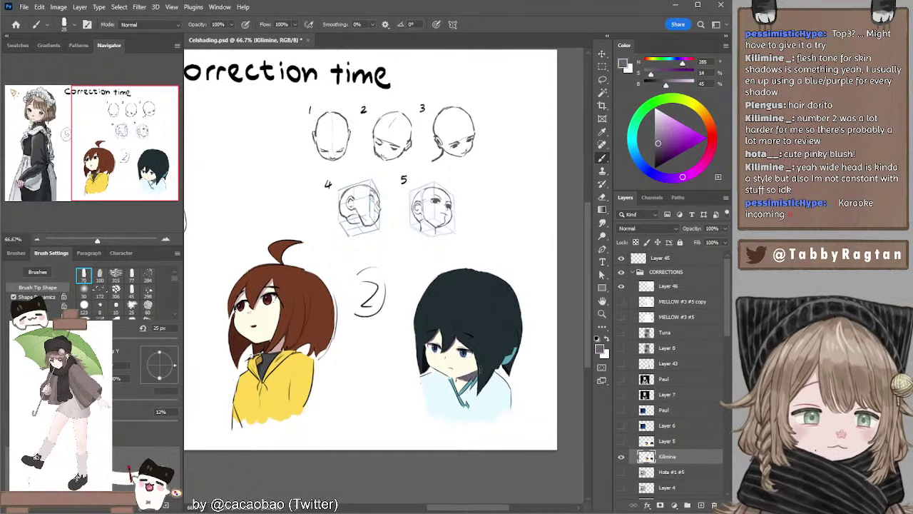
key(bracketleft)
key(bracketleft)
key(bracketleft)
key(bracketleft)
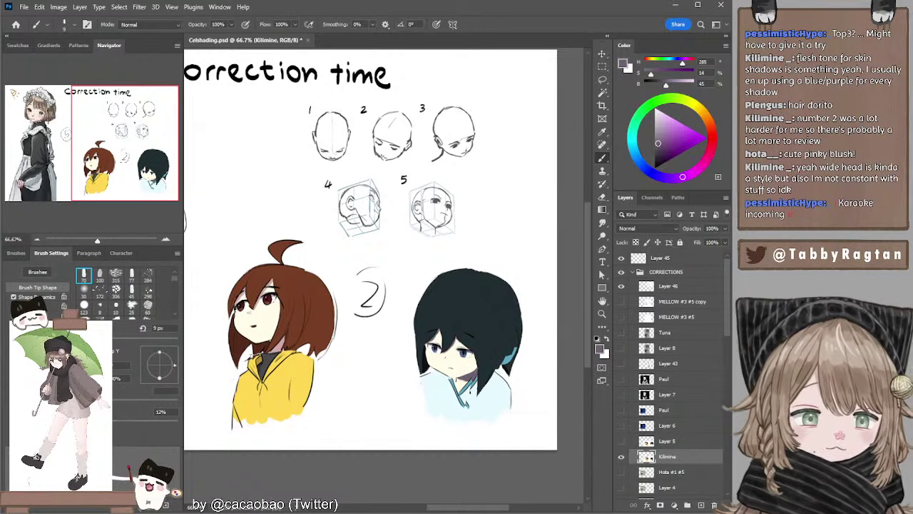
Paint sampled pale blue over the stray marks beside the robe's collar with a 25 px brush.
alt+click(475, 380)
key(bracketright)
key(bracketright)
key(bracketright)
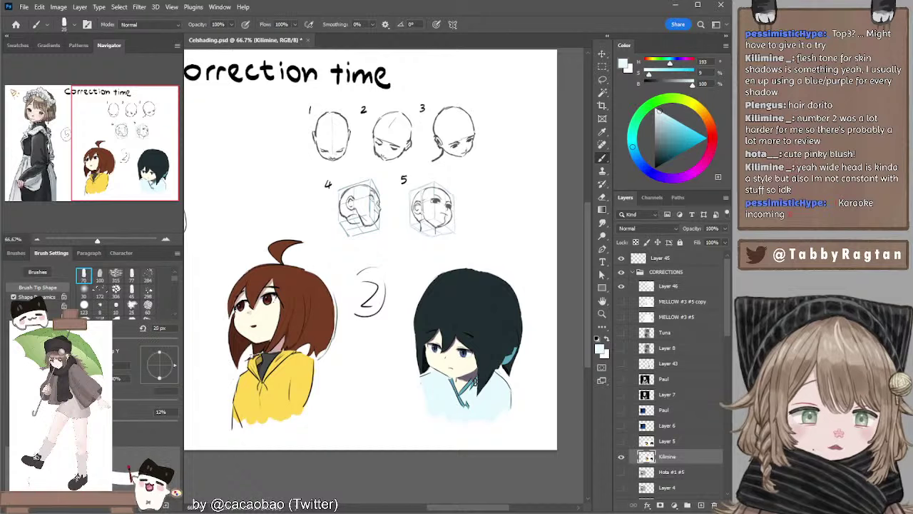
drag(475, 382, 474, 385)
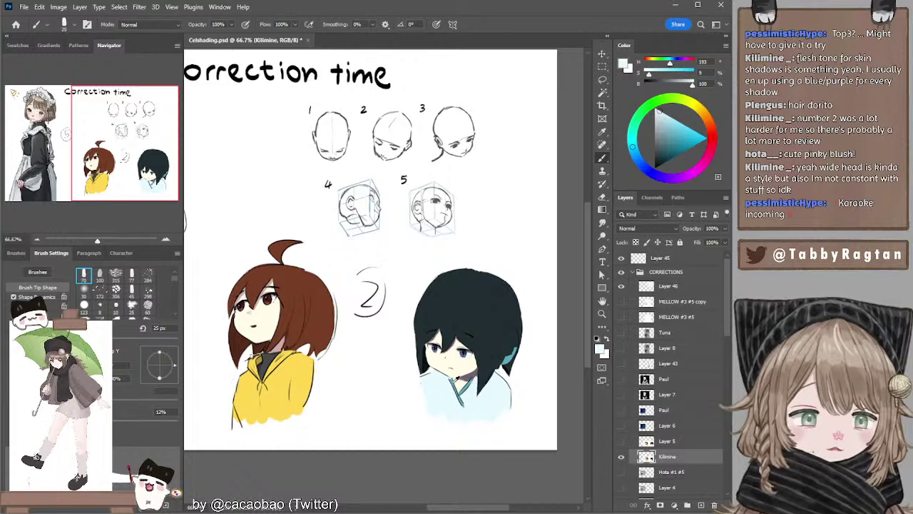
Repaint the long diagonal collar stripe on the robe in the sampled teal (H 194, S 50, B 78) with a 20 px brush.
alt+click(452, 382)
key(bracketleft)
key(bracketleft)
drag(450, 379, 464, 416)
key(bracketright)
key(ctrl+z)
key(ctrl+z)
drag(450, 380, 465, 416)
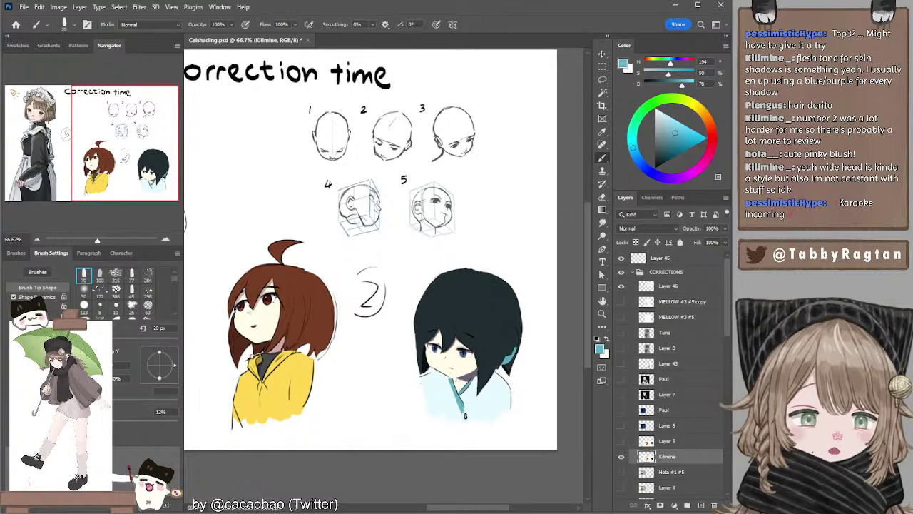
drag(450, 381, 464, 416)
Refine the shorter collar stripe in teal and clean its edge with sampled pale blue, using a 15 px brush.
key(bracketleft)
key(bracketleft)
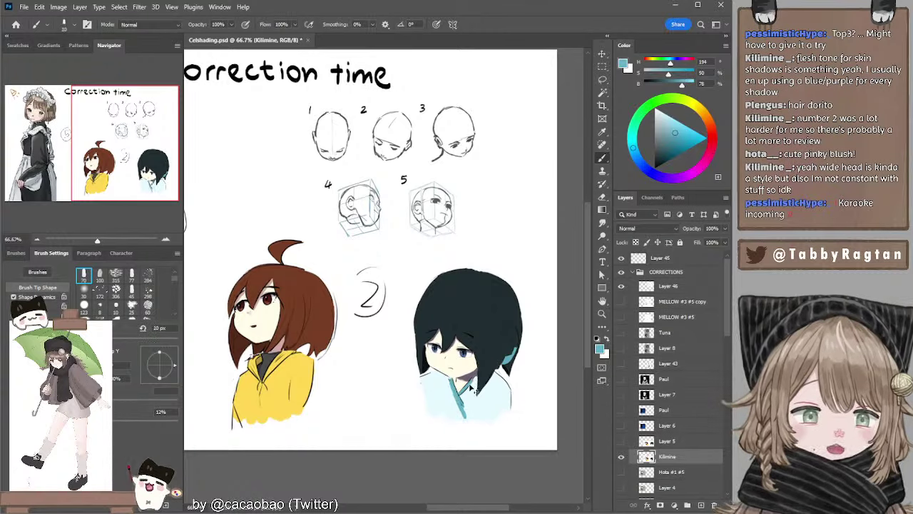
key(bracketright)
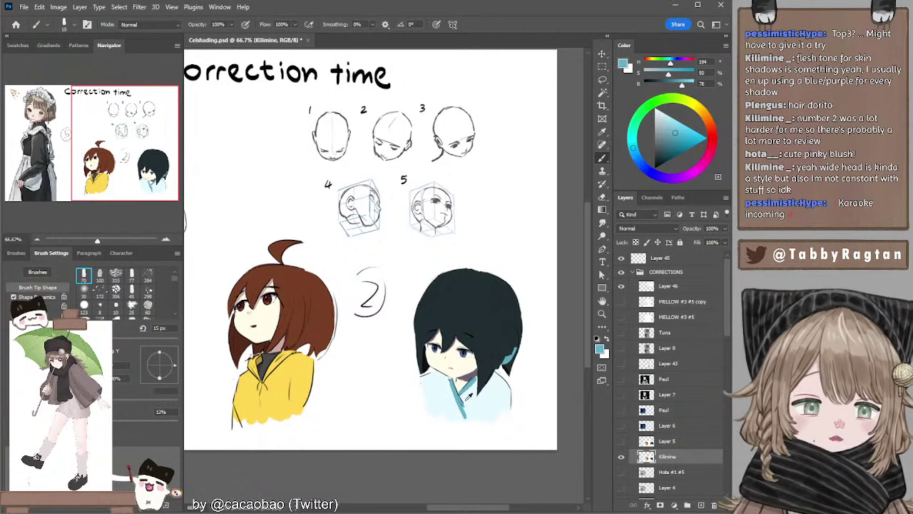
alt+click(466, 397)
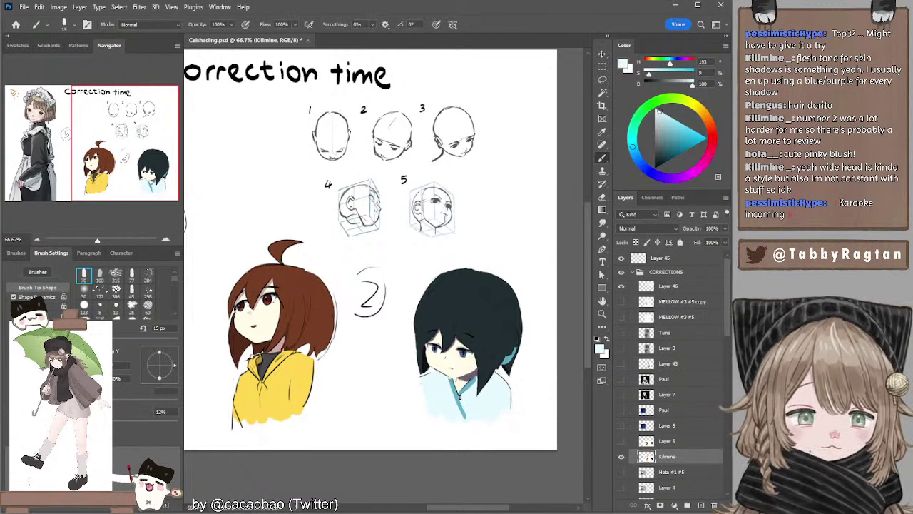
Sketch a crossed Y-shaped kimono collar in teal between the two characters with a 25 px brush.
drag(482, 363, 455, 339)
alt+click(426, 361)
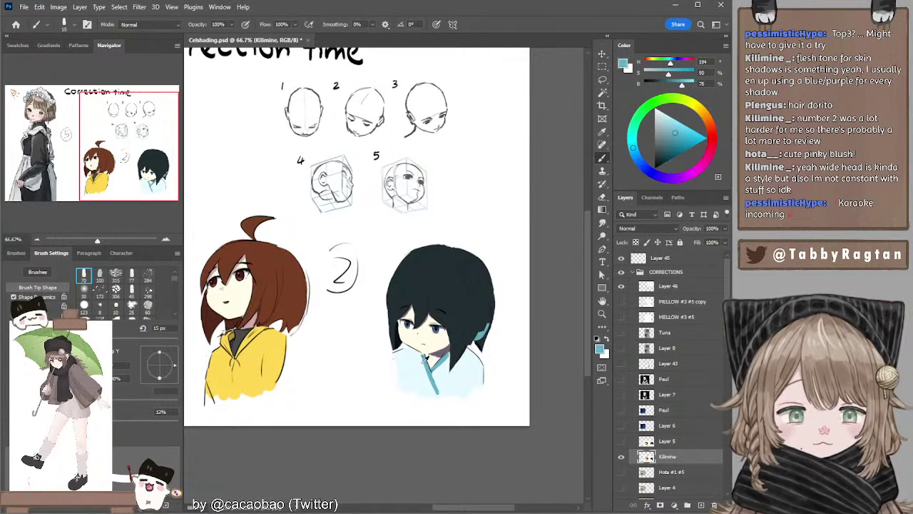
mouse_move(328, 344)
mouse_down()
mouse_move(344, 360)
mouse_move(326, 381)
mouse_up()
key(ctrl+z)
key(])
key(])
key(ctrl+z)
drag(357, 336, 325, 380)
key(ctrl+z)
key(ctrl+z)
drag(360, 336, 326, 379)
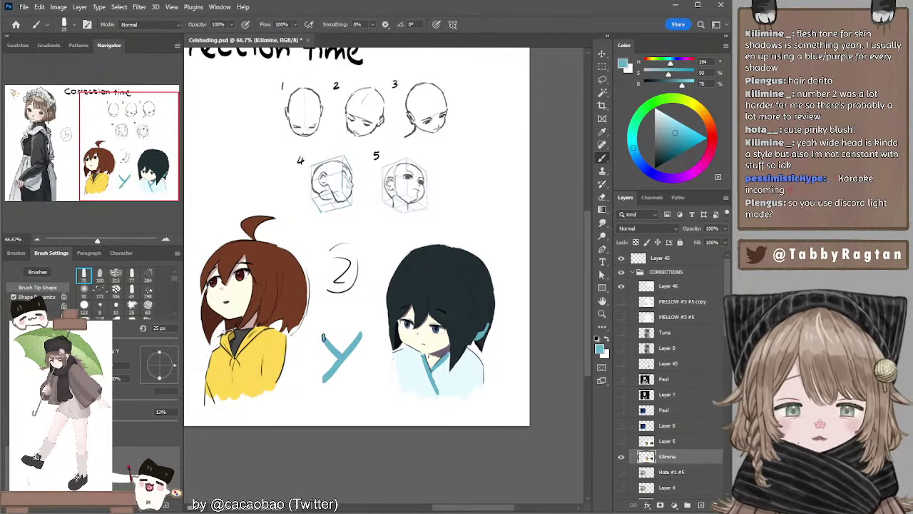
Add the shoulder, sleeve and torso outlines to the kimono sketch with a 10 px teal brush.
key(bracketleft)
key(bracketleft)
key(bracketleft)
mouse_move(325, 337)
mouse_down()
mouse_move(312, 345)
mouse_move(307, 390)
mouse_up()
key(ctrl+z)
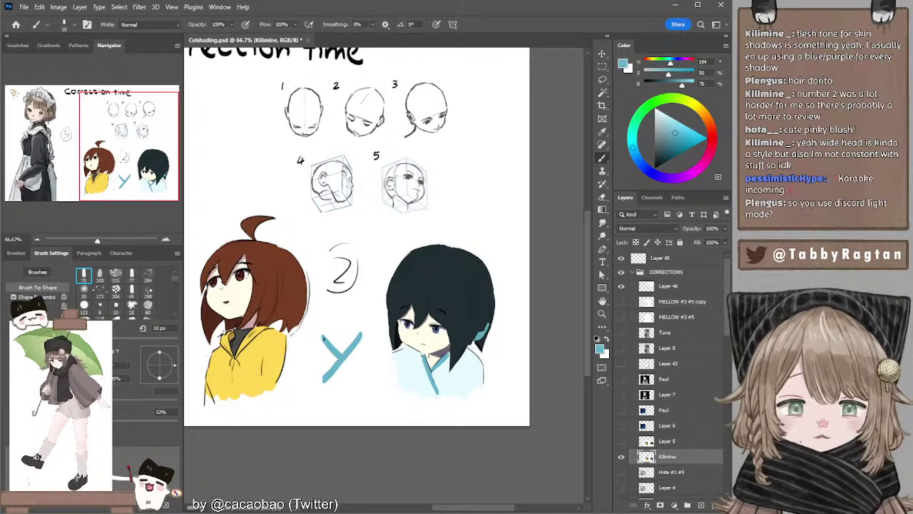
drag(325, 338, 307, 391)
drag(360, 334, 377, 386)
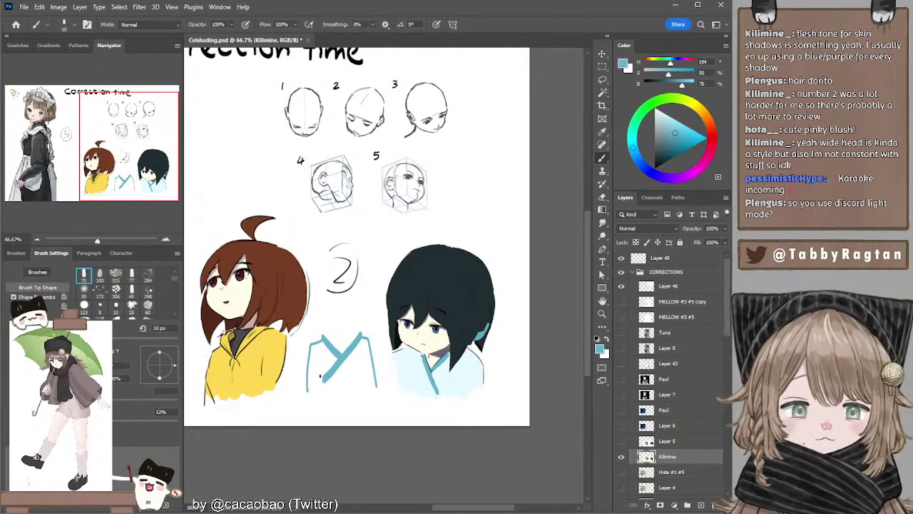
mouse_move(321, 376)
mouse_down()
mouse_move(323, 400)
mouse_move(365, 391)
mouse_move(323, 338)
mouse_move(341, 355)
mouse_move(333, 347)
mouse_move(357, 338)
mouse_move(327, 376)
mouse_up()
Erase the crossed collar from the kimono sketch and redraw it in teal with the overlap reversed.
key(e)
key(b)
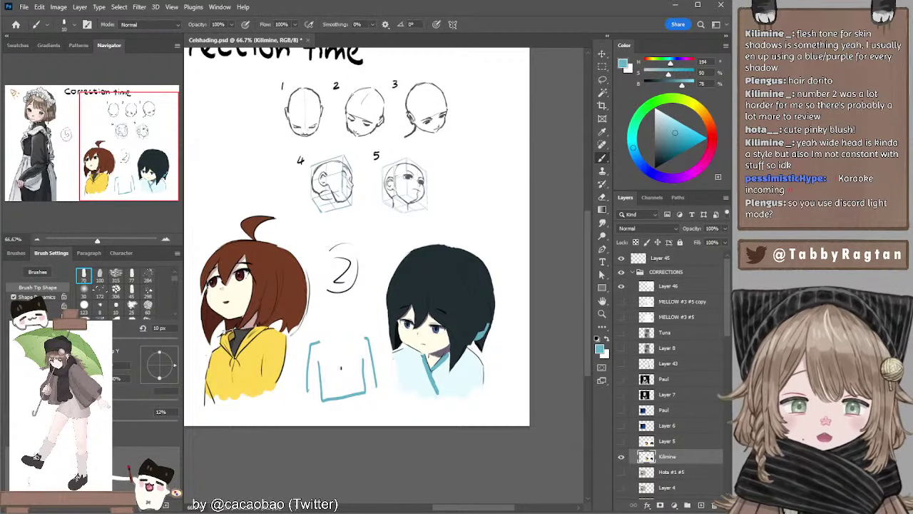
drag(320, 340, 352, 376)
key(ctrl+z)
mouse_move(321, 340)
mouse_down()
mouse_move(359, 380)
mouse_move(364, 335)
mouse_up()
key(ctrl+z)
mouse_move(341, 363)
mouse_down()
mouse_move(364, 335)
mouse_move(343, 363)
mouse_move(361, 339)
mouse_move(371, 348)
mouse_move(369, 339)
mouse_up()
key(ctrl+z)
key(ctrl+z)
key(ctrl+z)
key(ctrl+z)
key(bracketleft)
key(bracketleft)
key(ctrl+z)
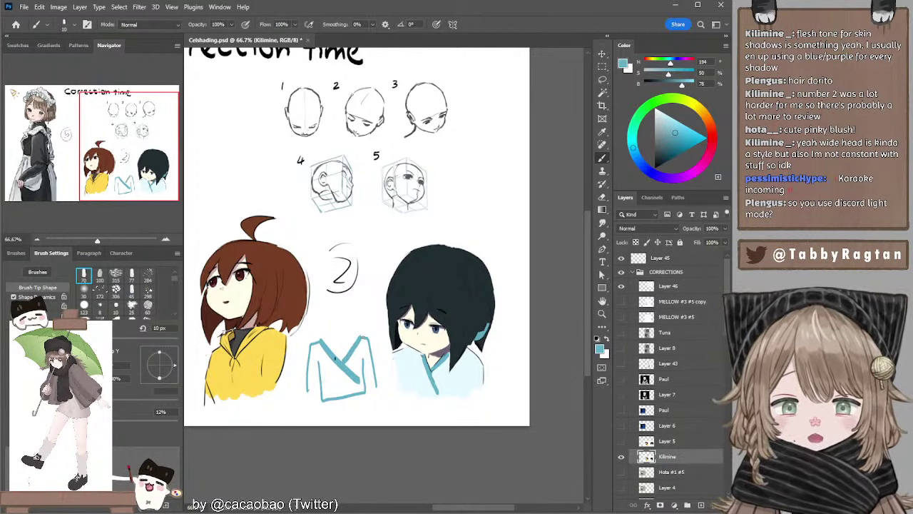
Trim the upper end of the black-haired character's teal collar with the eraser reduced to 30 px.
key(e)
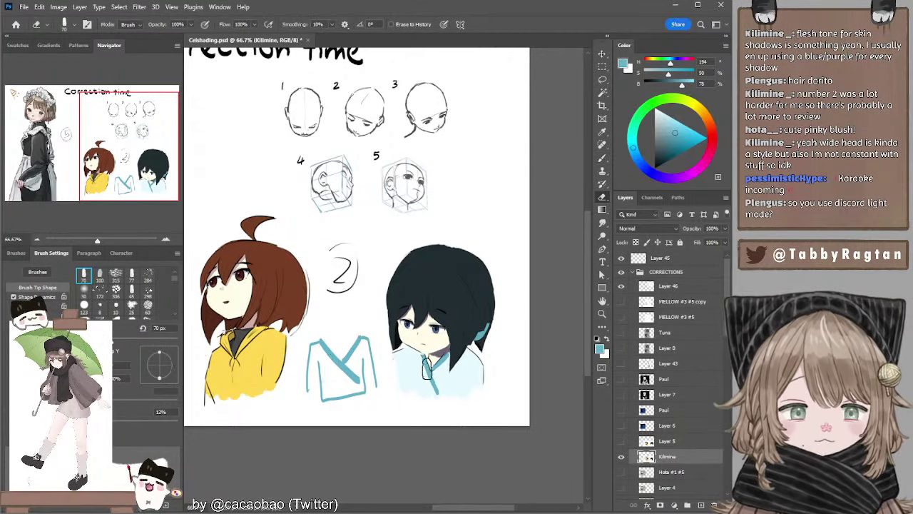
key(b)
key(e)
key(bracketleft)
key(bracketleft)
key(bracketleft)
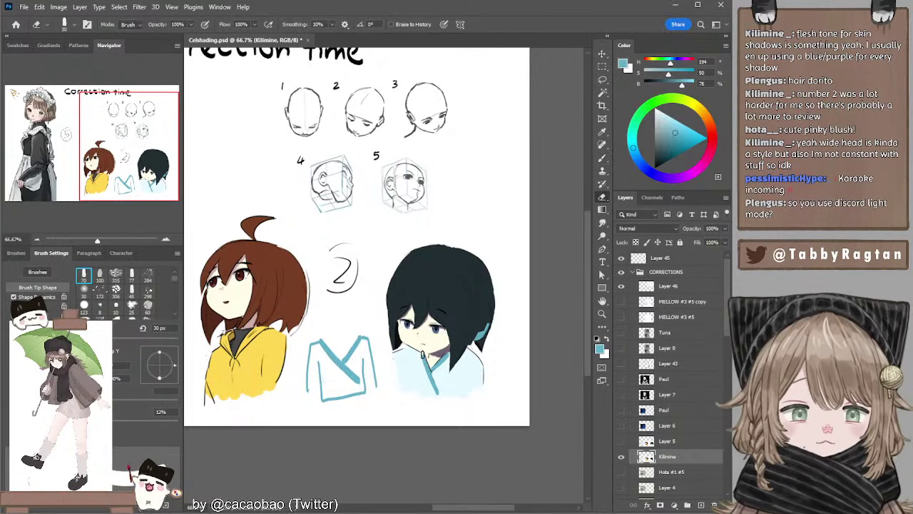
Retouch the character's collar in teal and the adjoining neck shadow in grey-purple with a 10 px brush.
key(b)
alt+click(425, 360)
key(bracketleft)
key(bracketleft)
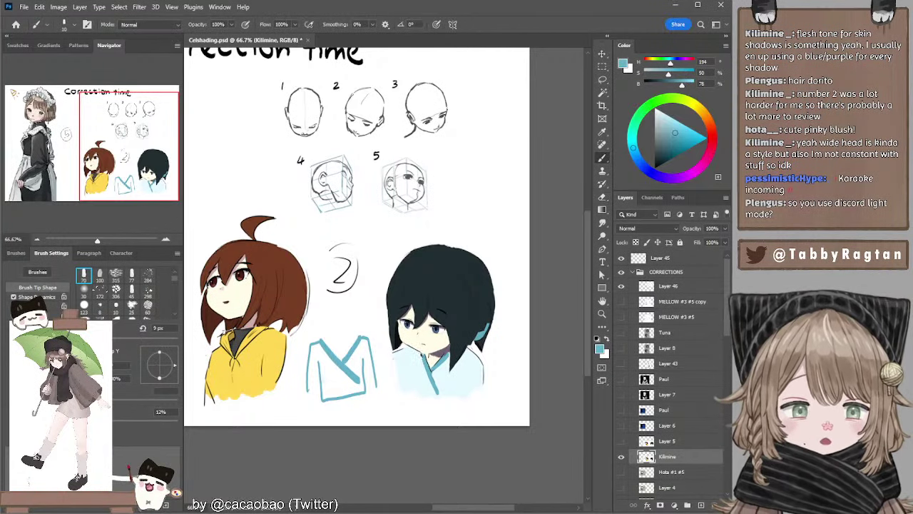
key(bracketright)
key(bracketright)
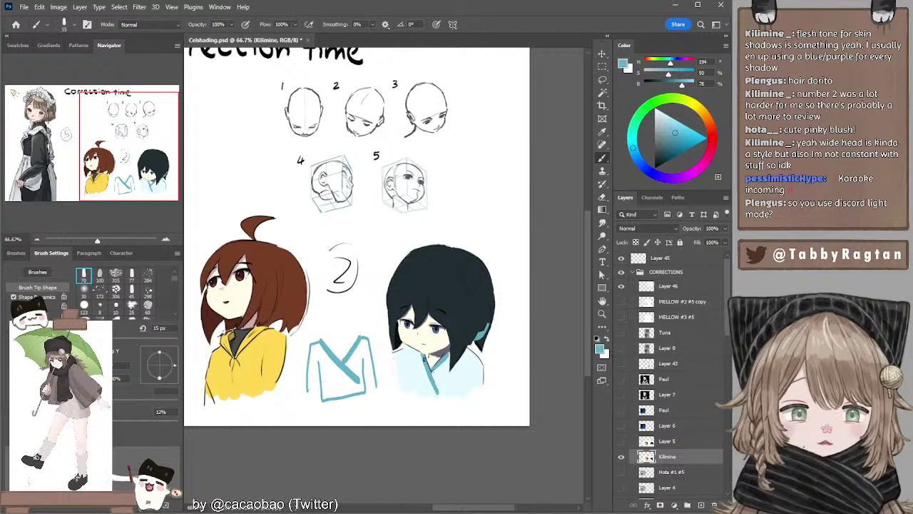
key(bracketleft)
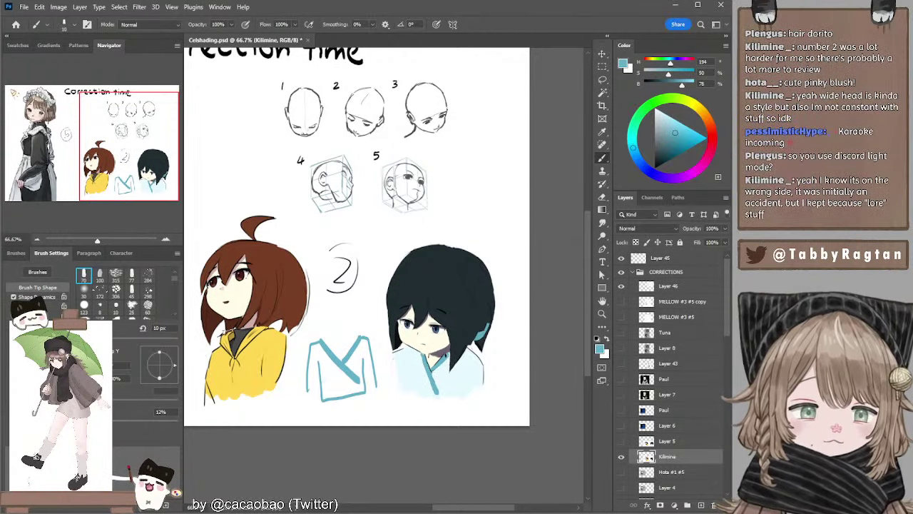
alt+click(443, 351)
drag(445, 349, 441, 353)
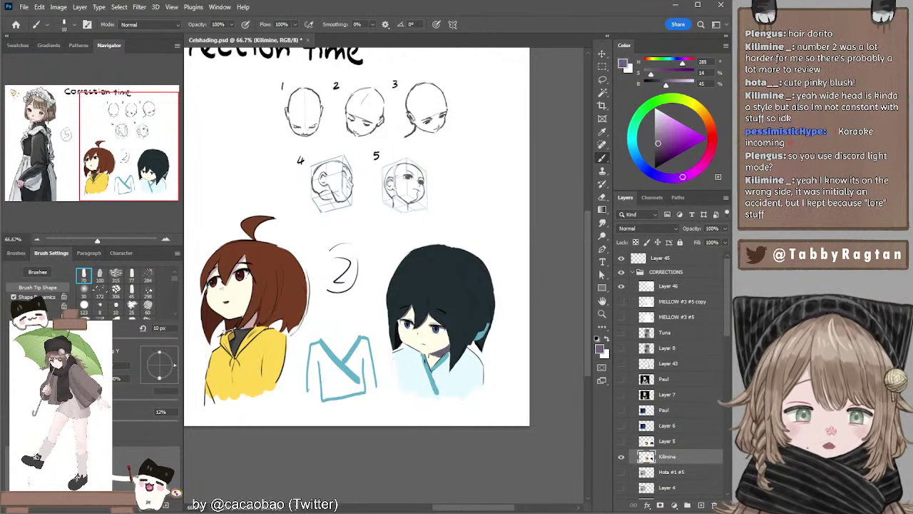
Try repainting the character's collar with a teal stripe crossing the opposite way and covering the old stripe in pale blue.
alt+click(428, 359)
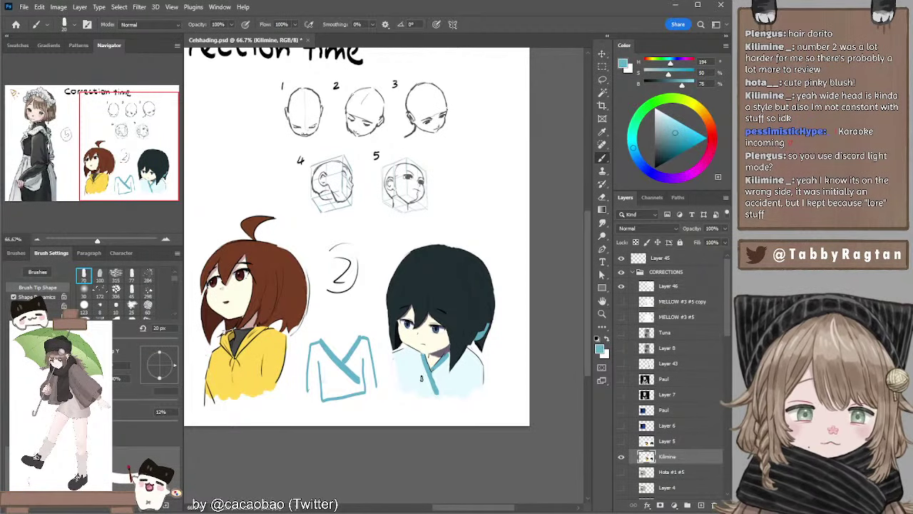
mouse_move(403, 392)
mouse_down()
mouse_move(441, 361)
mouse_move(428, 385)
mouse_up()
alt+click(435, 377)
key(bracketright)
key(bracketright)
key(bracketright)
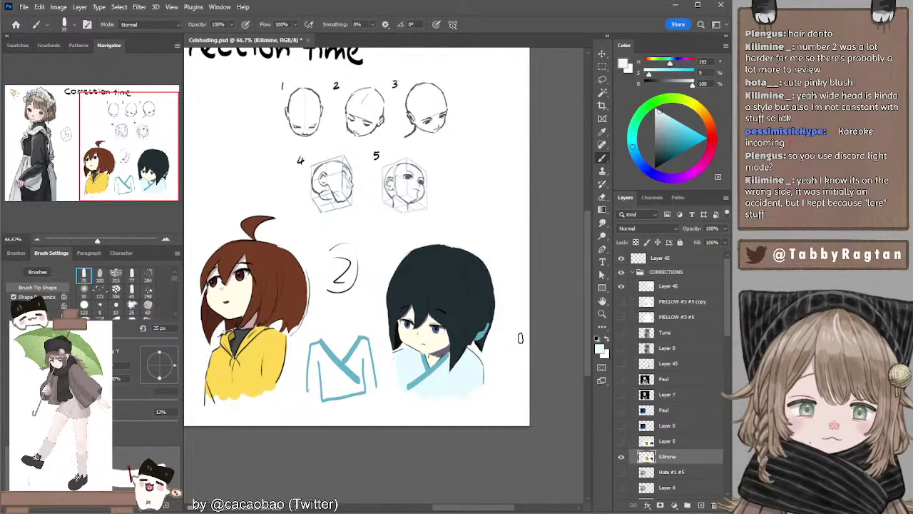
key(ctrl+z)
key(ctrl+z)
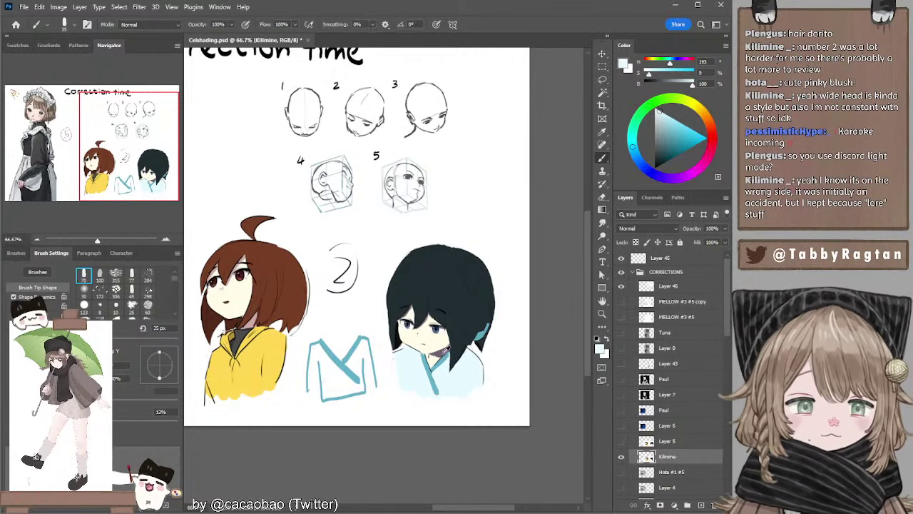
Try covering the teal accent at the back of the black-haired character's hair with the dark hair colour and a 35 px brush.
alt+click(446, 349)
key(bracketleft)
key(bracketleft)
key(bracketleft)
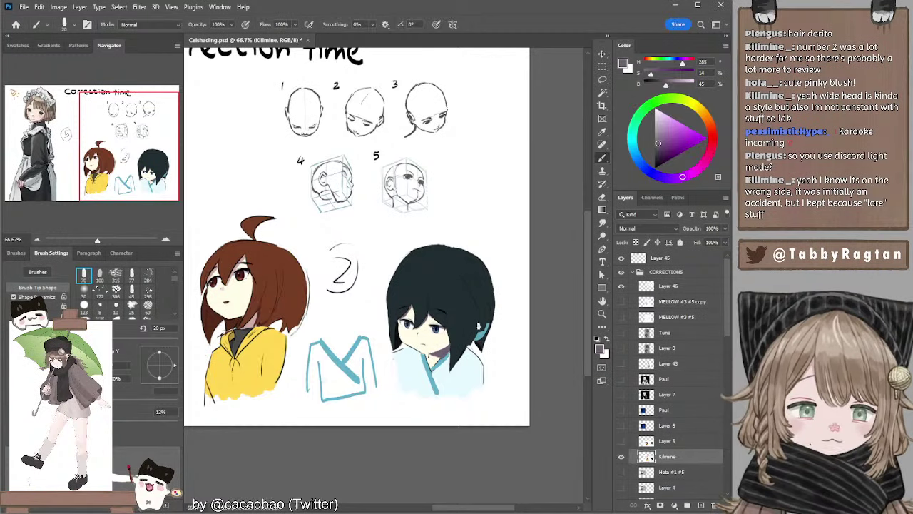
alt+click(465, 305)
key(bracketright)
key(bracketright)
key(bracketright)
key(bracketright)
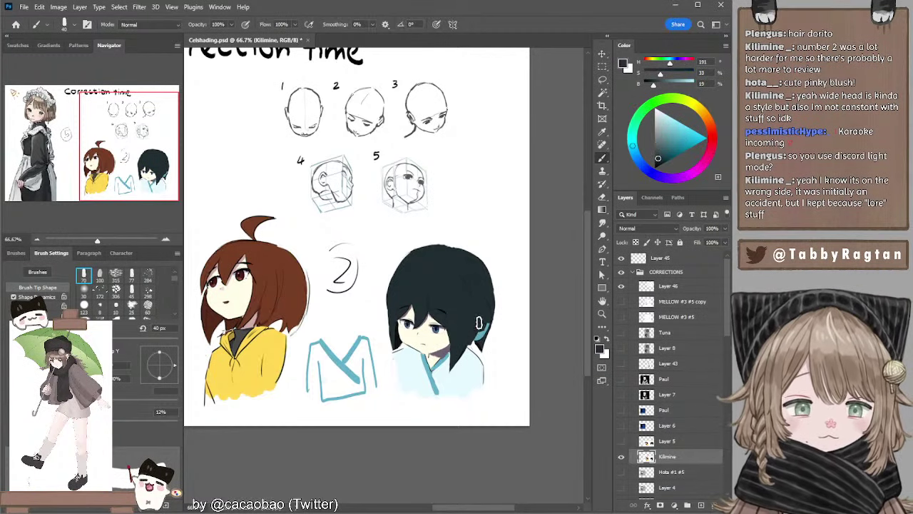
key(bracketleft)
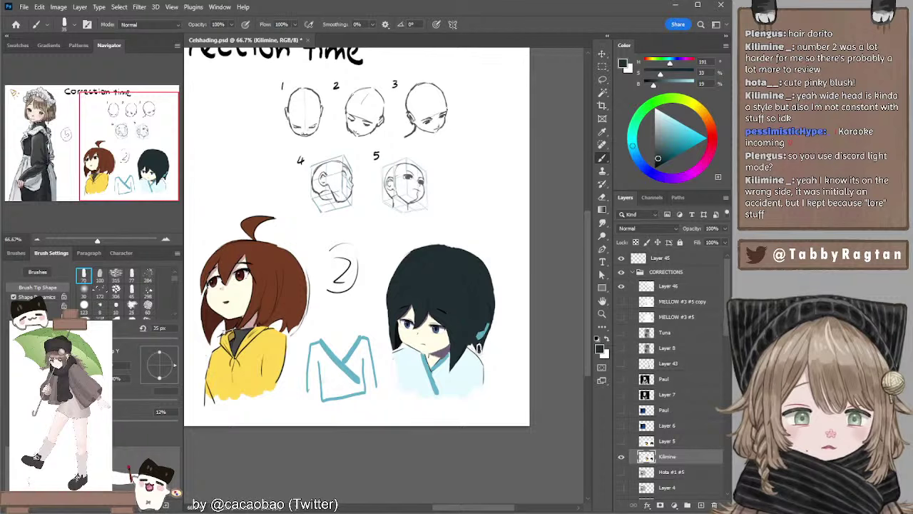
key(ctrl+z)
drag(482, 333, 475, 351)
key(ctrl+z)
key(bracketleft)
key(bracketleft)
key(bracketleft)
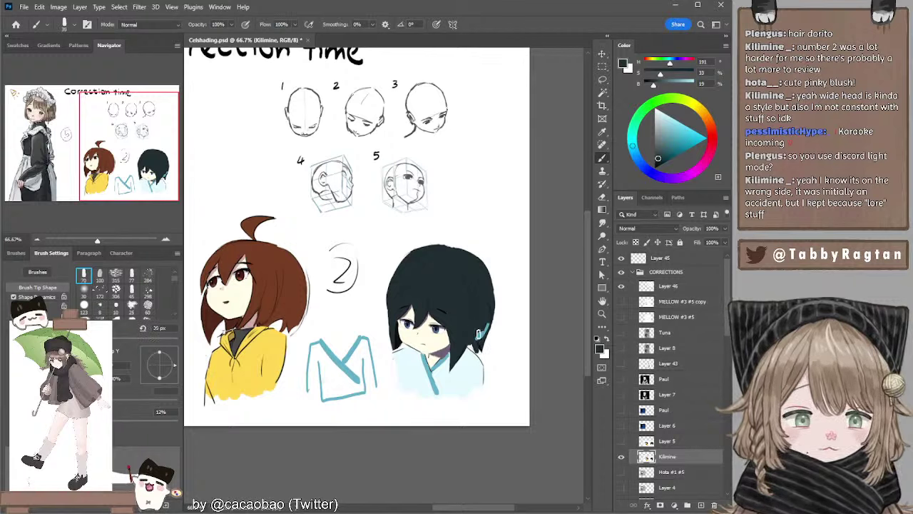
Move the back section of the character's hair inward with a Lasso selection and sample the kimono's pale blue for the brush.
key(l)
mouse_move(441, 236)
mouse_down()
mouse_move(483, 343)
mouse_move(495, 282)
mouse_move(432, 237)
mouse_up()
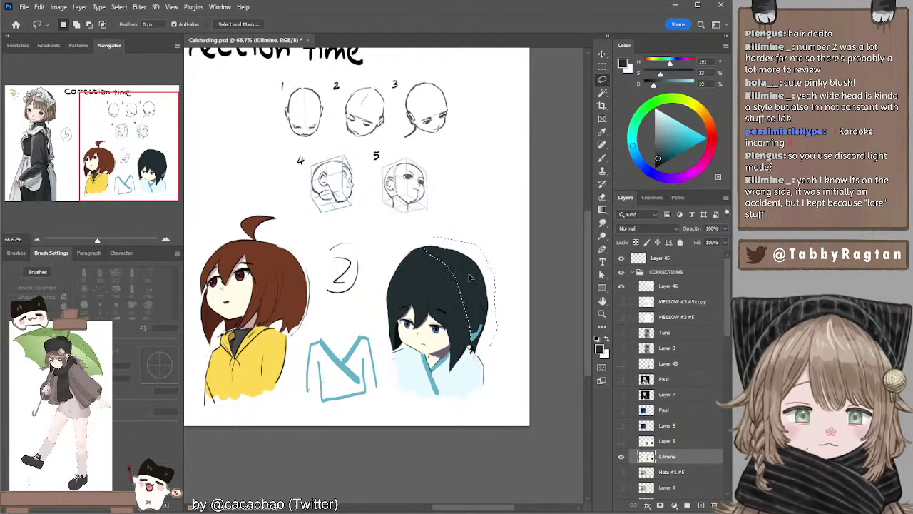
key(ctrl+d)
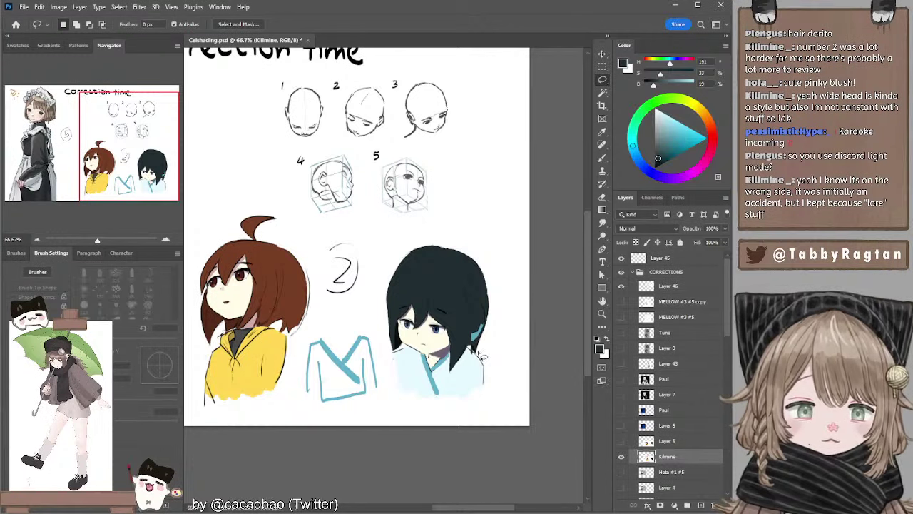
key(b)
drag(505, 340, 527, 334)
alt+click(490, 351)
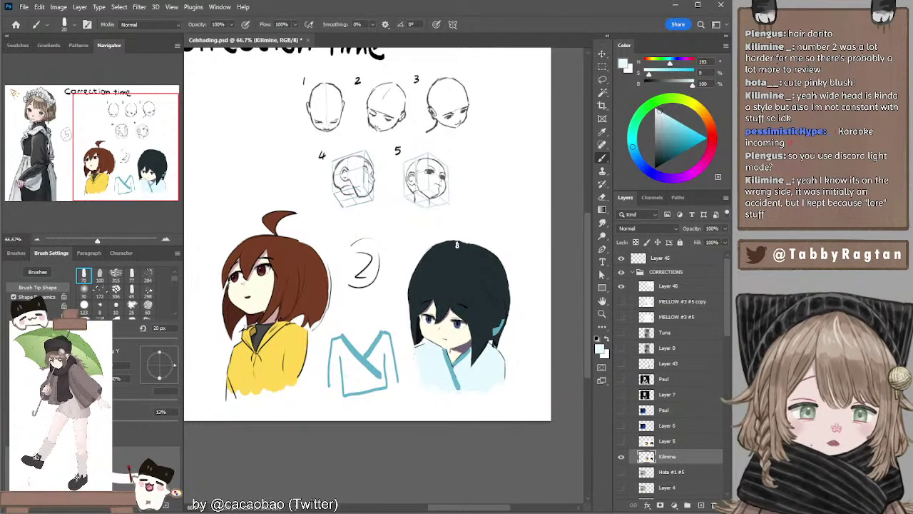
Try to transform the crown of the black-haired character's hair with a Lasso selection.
key(l)
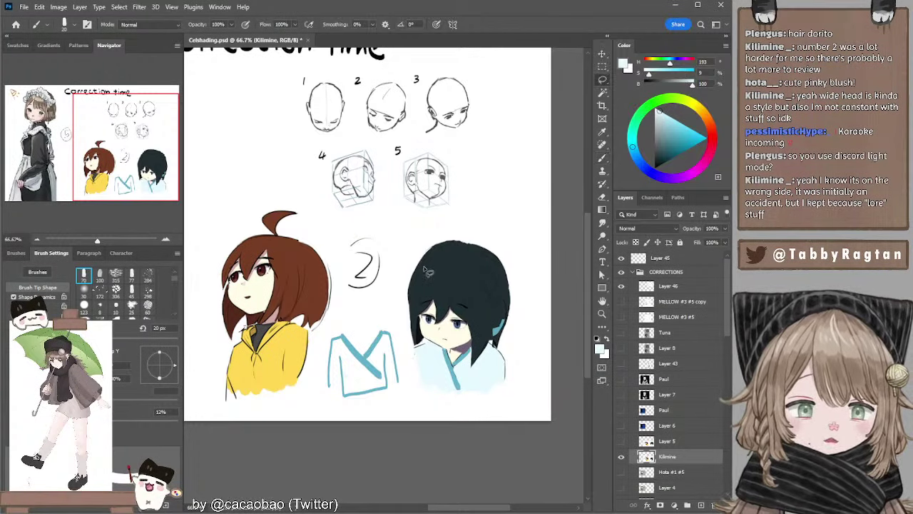
mouse_move(411, 279)
mouse_down()
mouse_move(427, 243)
mouse_move(503, 238)
mouse_move(515, 299)
mouse_move(509, 321)
mouse_move(505, 283)
mouse_move(489, 265)
mouse_move(456, 254)
mouse_move(437, 264)
mouse_up()
key(v)
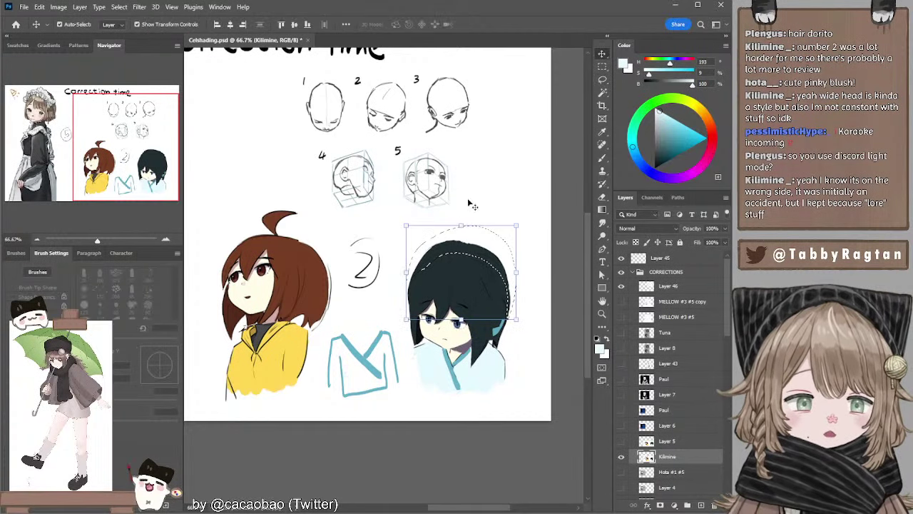
key(ctrl+t)
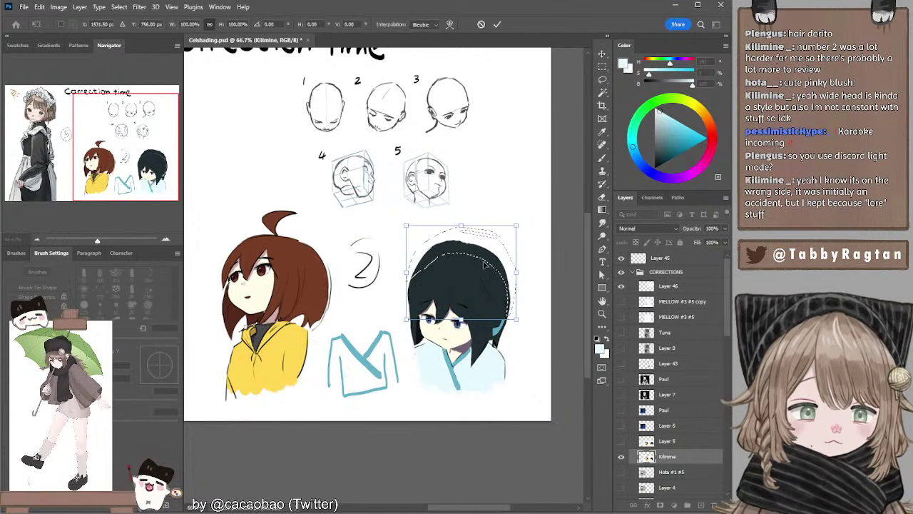
key(Escape)
key(ctrl+d)
mouse_move(507, 273)
mouse_down()
mouse_move(517, 260)
mouse_move(511, 266)
mouse_up()
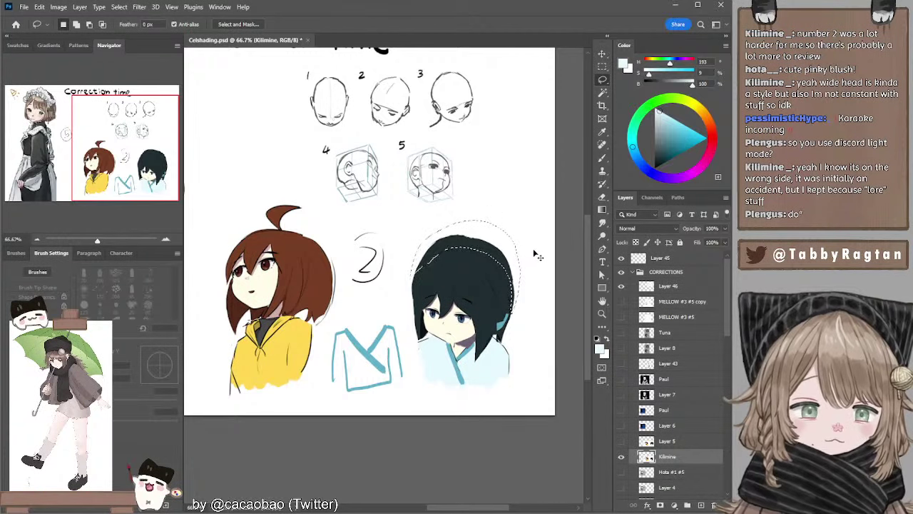
key(ctrl+d)
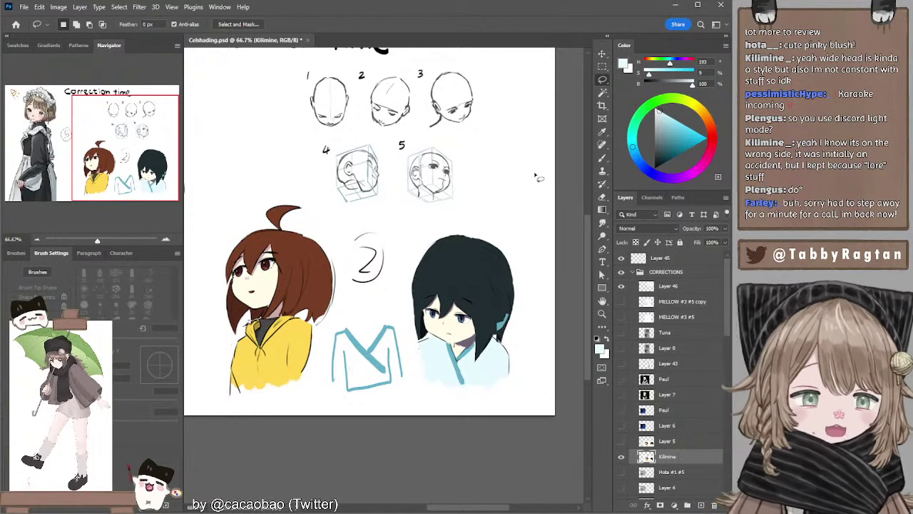
Adjust the fringe above the black-haired character's eyes with a Lasso selection.
drag(524, 200, 503, 175)
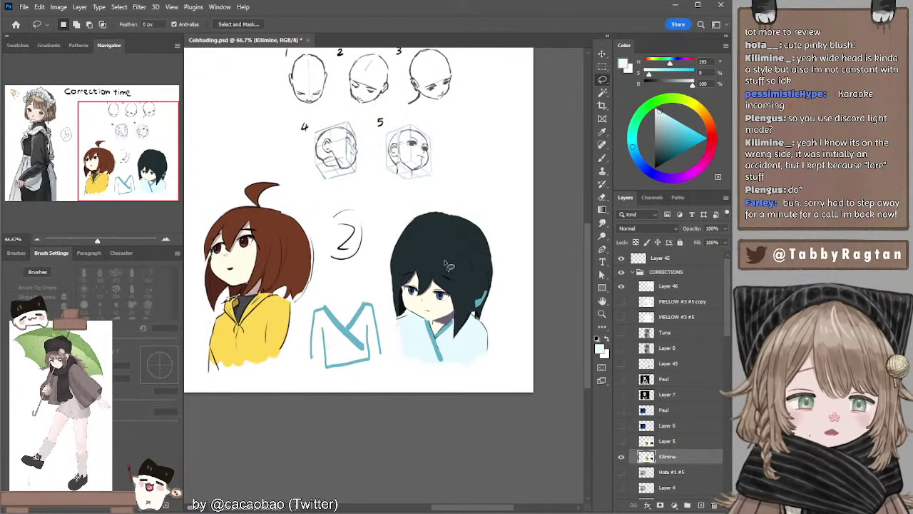
key(b)
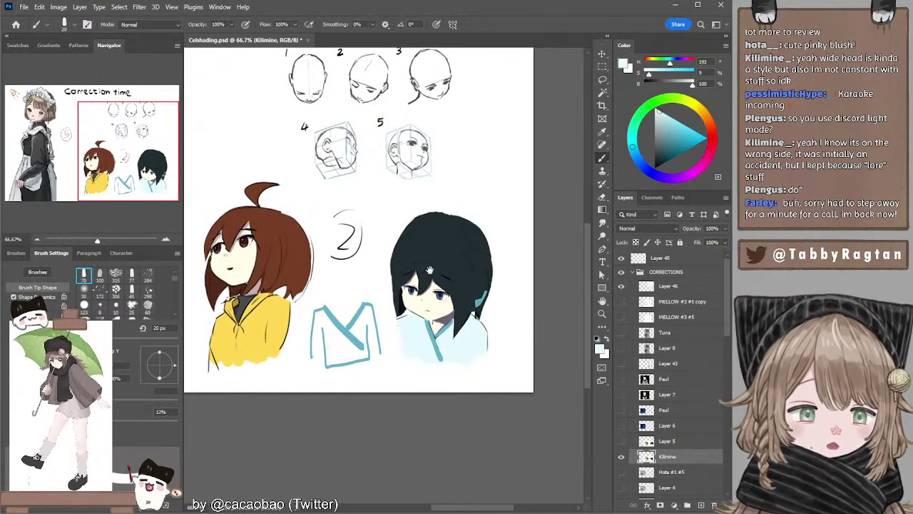
drag(430, 270, 427, 265)
key(l)
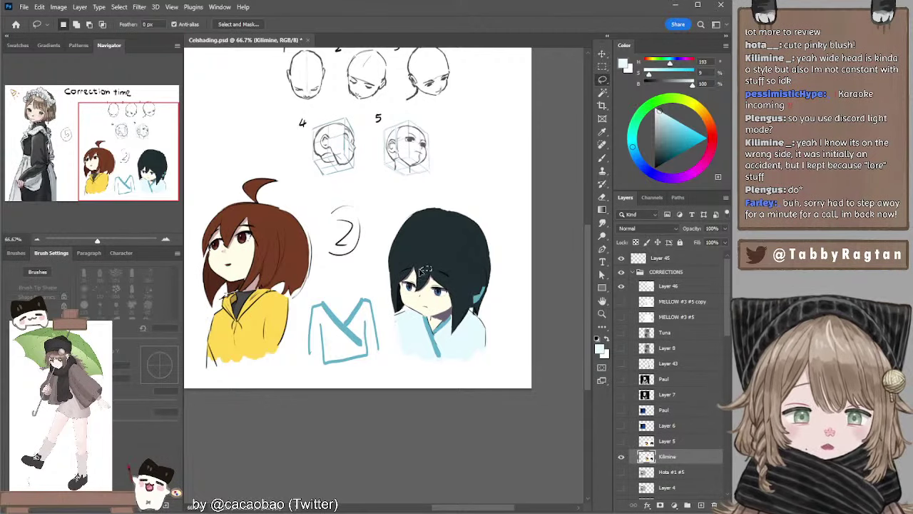
mouse_move(403, 264)
mouse_down()
mouse_move(418, 266)
mouse_move(415, 293)
mouse_move(402, 289)
mouse_move(410, 259)
mouse_up()
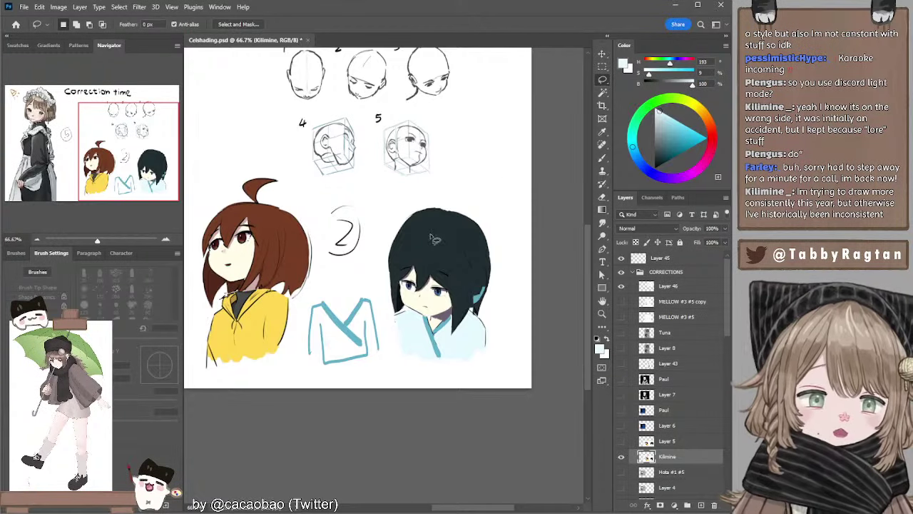
Retouch the black-haired character's cheek and jaw in the sampled skin tone with a 15 px brush.
key(b)
alt+click(406, 300)
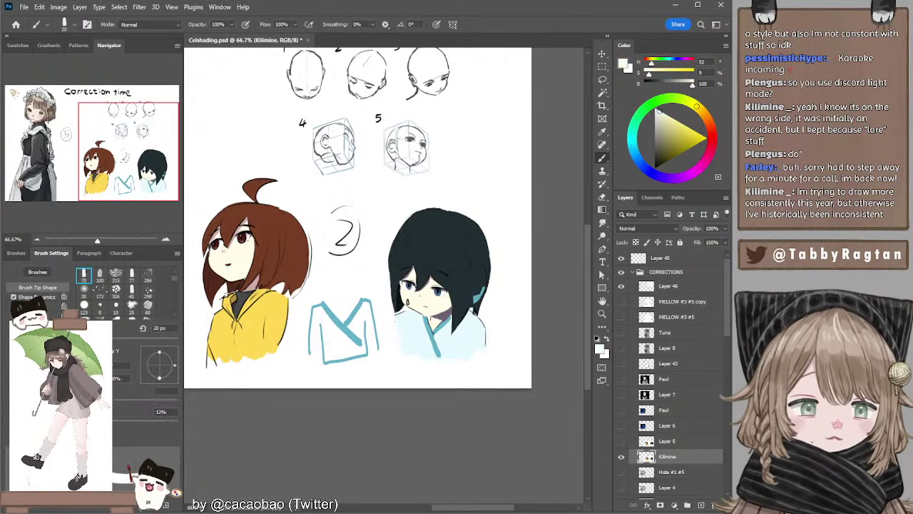
alt+click(410, 301)
key([)
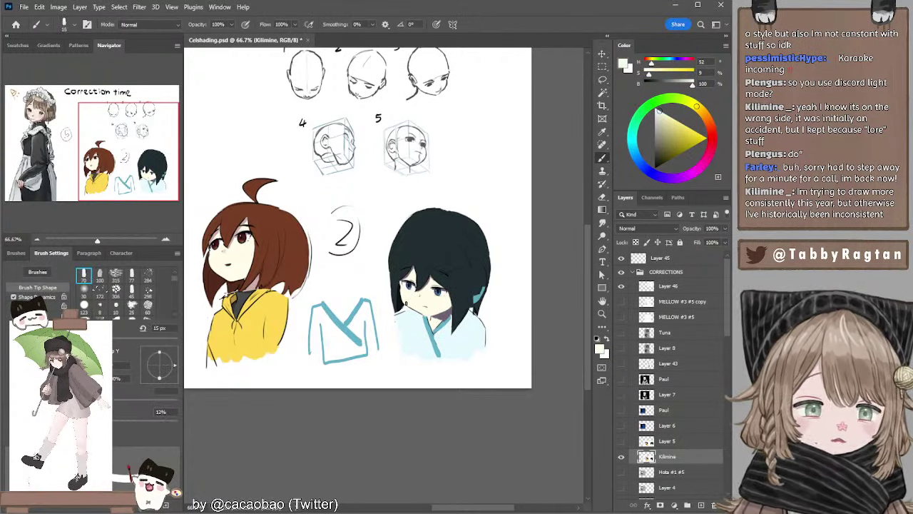
drag(408, 304, 421, 313)
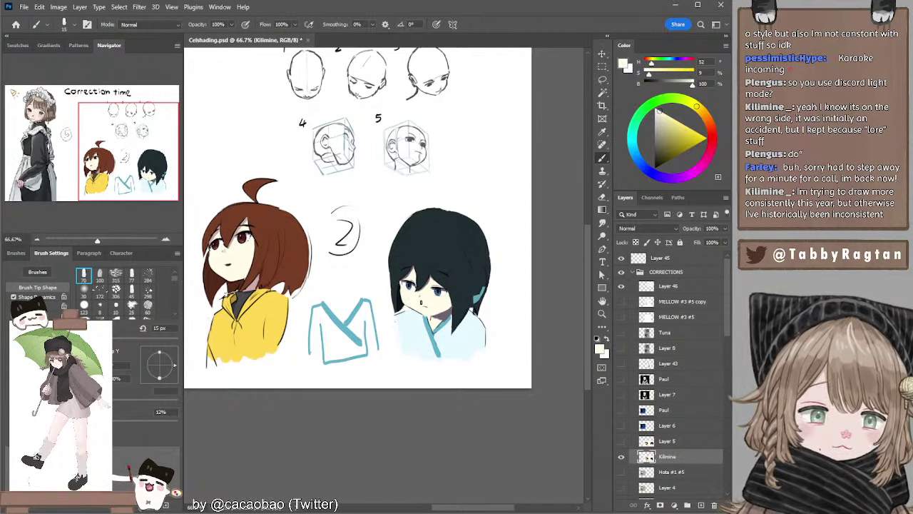
Select the black-haired character's mouth with the Lasso and adjust its position on the face.
scroll(414, 308, up, 1)
key(l)
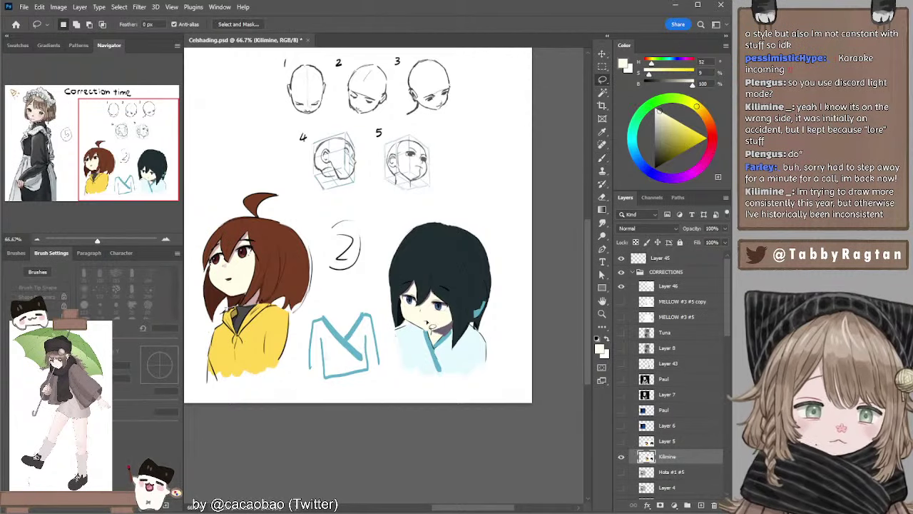
mouse_move(421, 322)
mouse_down()
mouse_move(431, 313)
mouse_move(420, 314)
mouse_move(434, 320)
mouse_up()
key(ctrl+d)
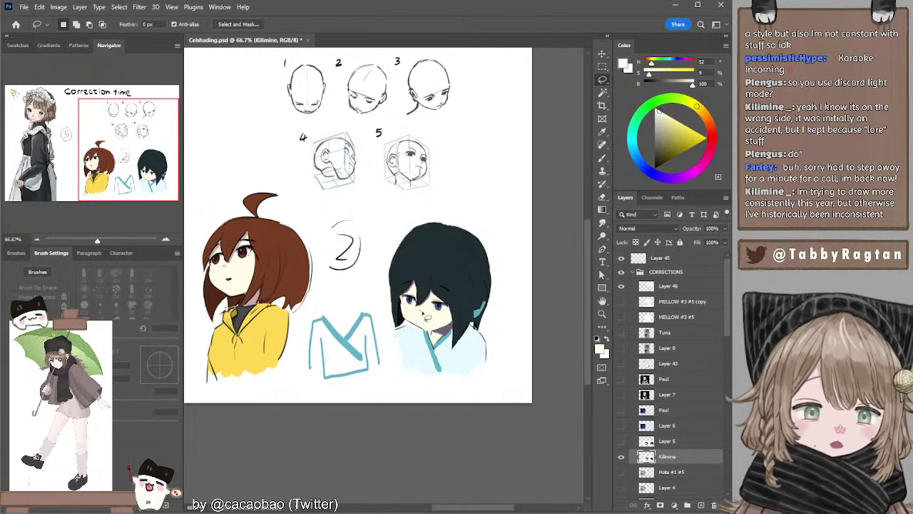
Cover the character's mouth in skin tone and redraw it in grey-purple with a 7 px brush.
key(b)
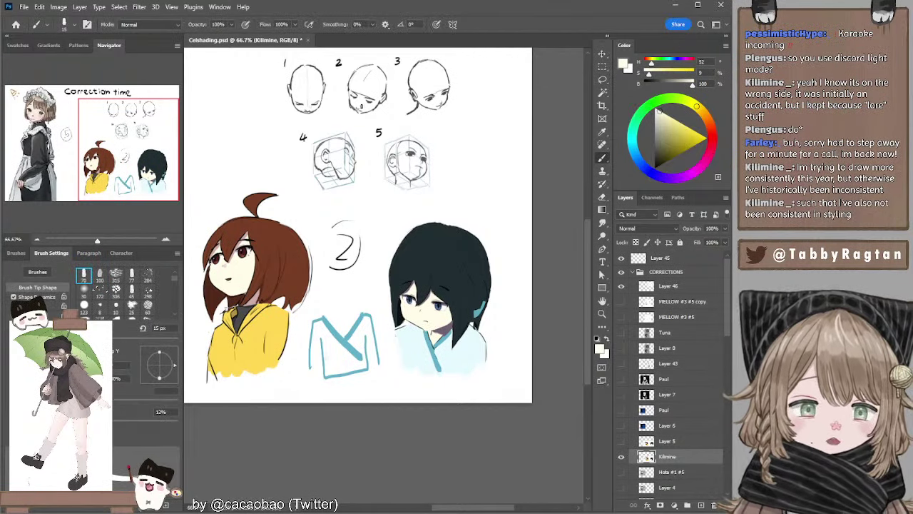
scroll(361, 107, up, 2)
key(l)
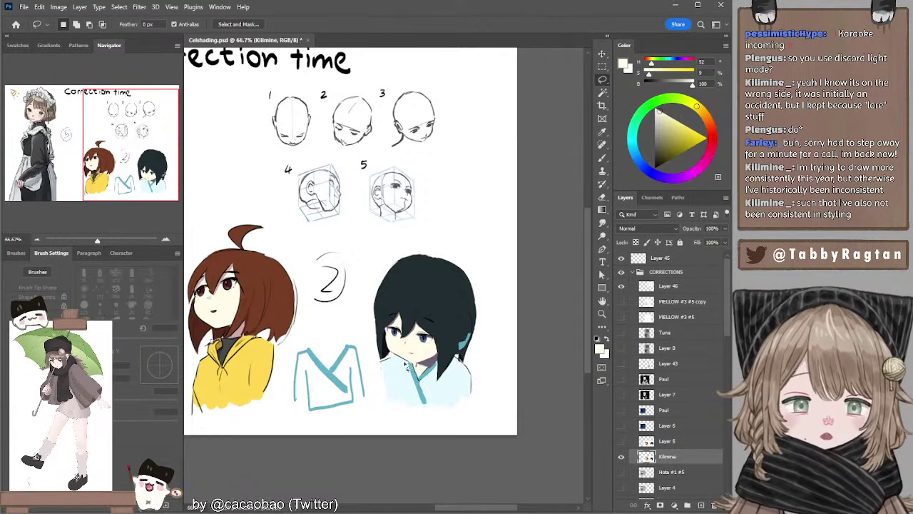
key(b)
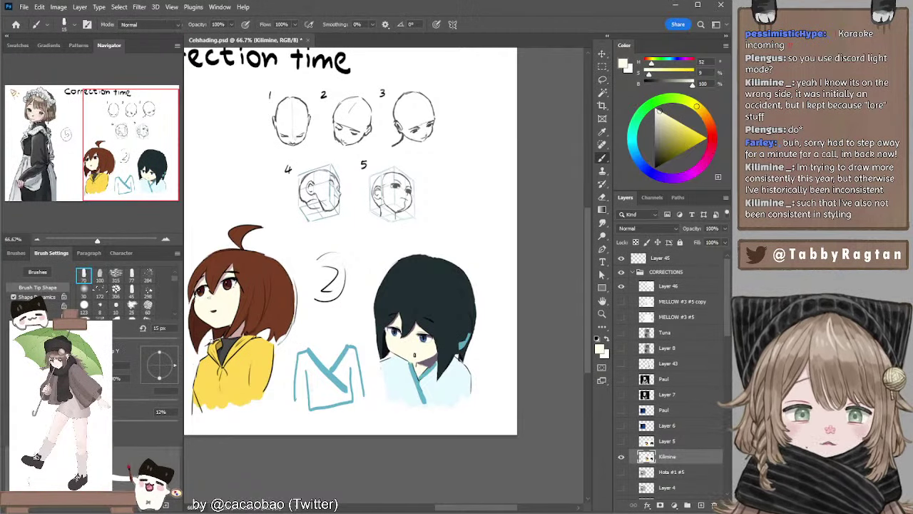
alt+shift+right_click(436, 358)
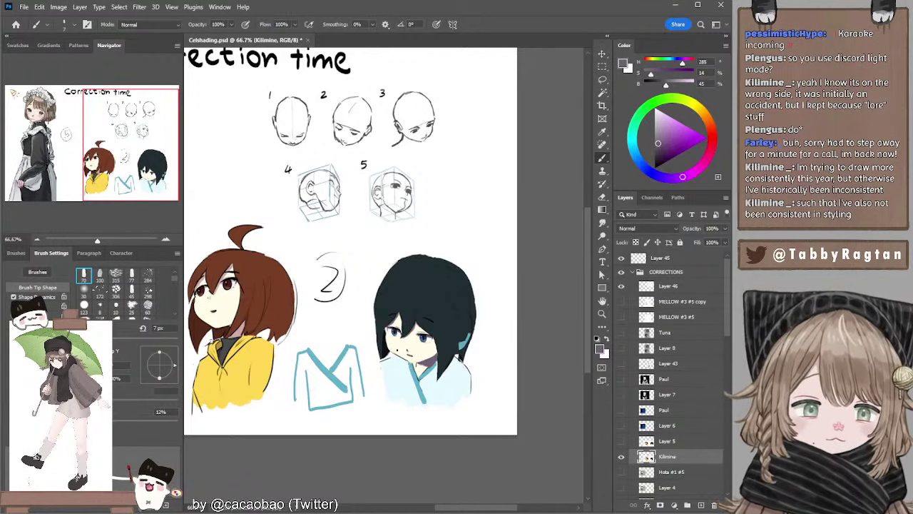
Sample the near-black line colour and reposition the eyebrow near the fringe with a Lasso selection.
alt+click(389, 337)
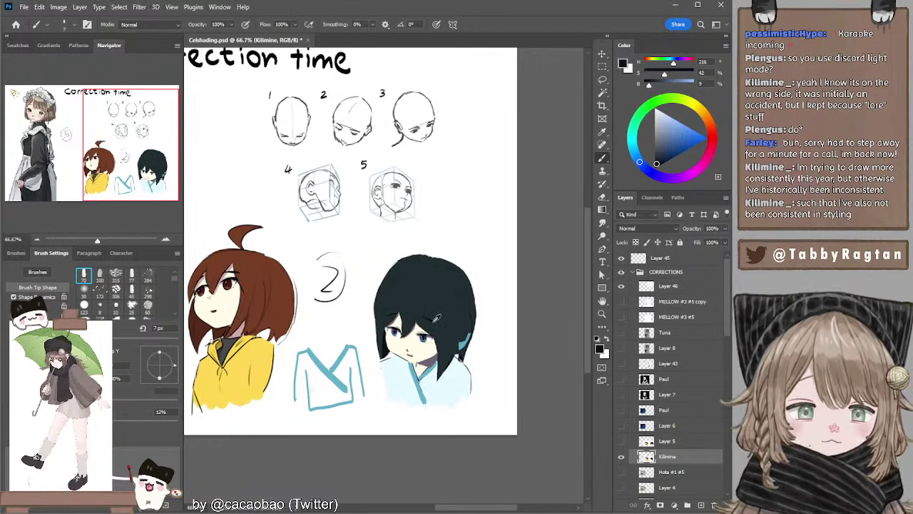
key(l)
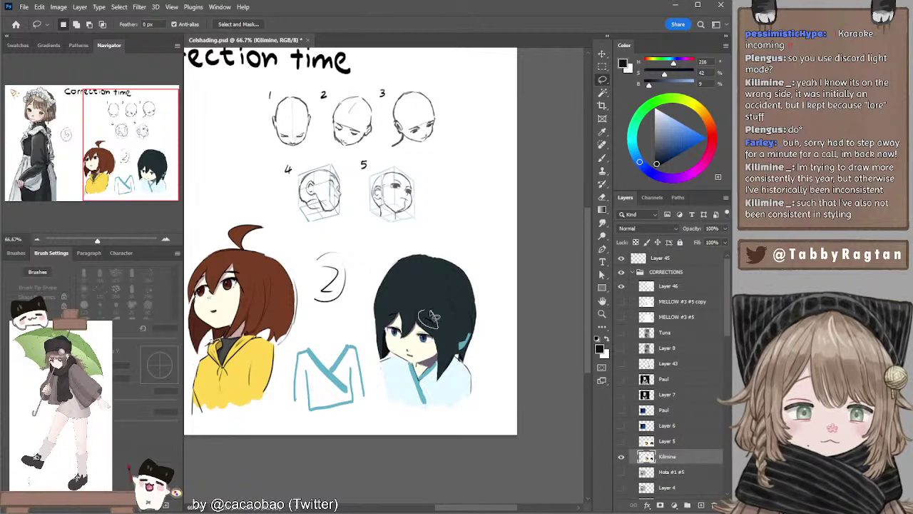
mouse_move(428, 327)
mouse_down()
mouse_move(419, 316)
mouse_move(431, 325)
mouse_up()
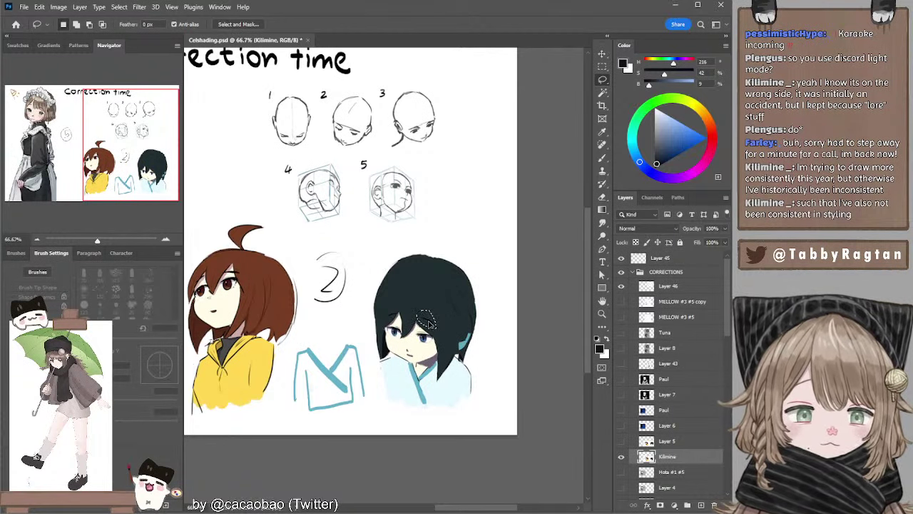
key(ctrl+d)
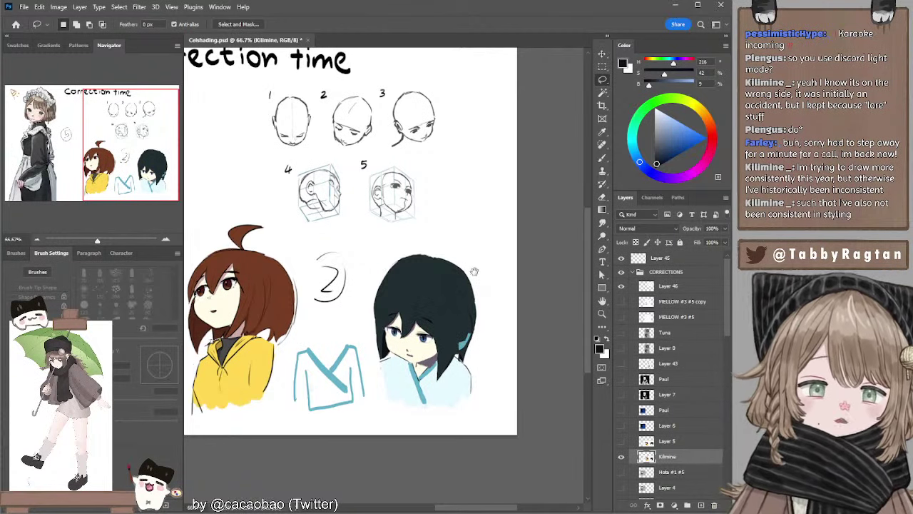
Try adding grey-purple strokes to the neck shadow along the kimono collar with a 7 px brush.
mouse_move(478, 280)
mouse_down()
mouse_move(481, 272)
mouse_move(484, 302)
mouse_move(494, 254)
mouse_up()
key(b)
alt+click(428, 345)
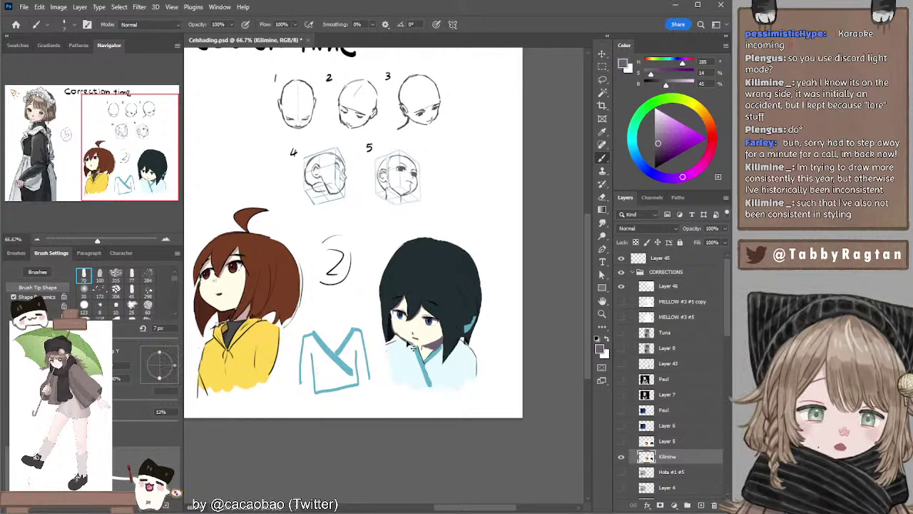
mouse_move(419, 346)
mouse_down()
mouse_move(431, 354)
mouse_move(432, 344)
mouse_move(431, 353)
mouse_up()
key(ctrl+z)
key(ctrl+z)
key(ctrl+z)
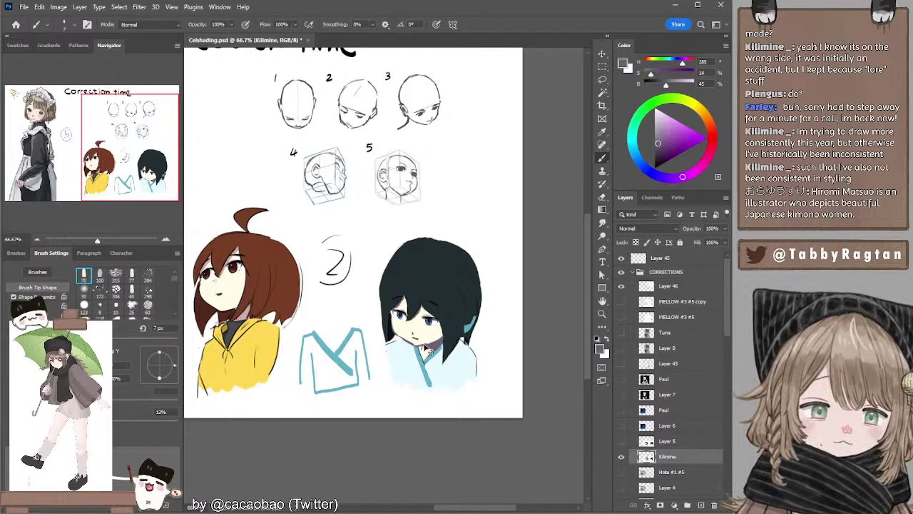
key(ctrl+z)
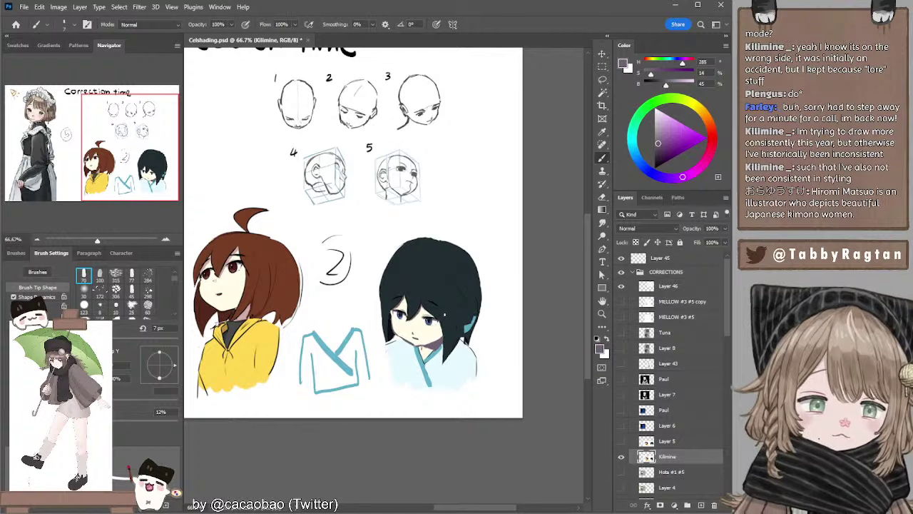
Sample the dark teal hair colour and try reshaping the black-haired character's side lock with 25 px and 15 px brush strokes.
alt+click(447, 311)
key(bracketright)
key(bracketright)
key(bracketright)
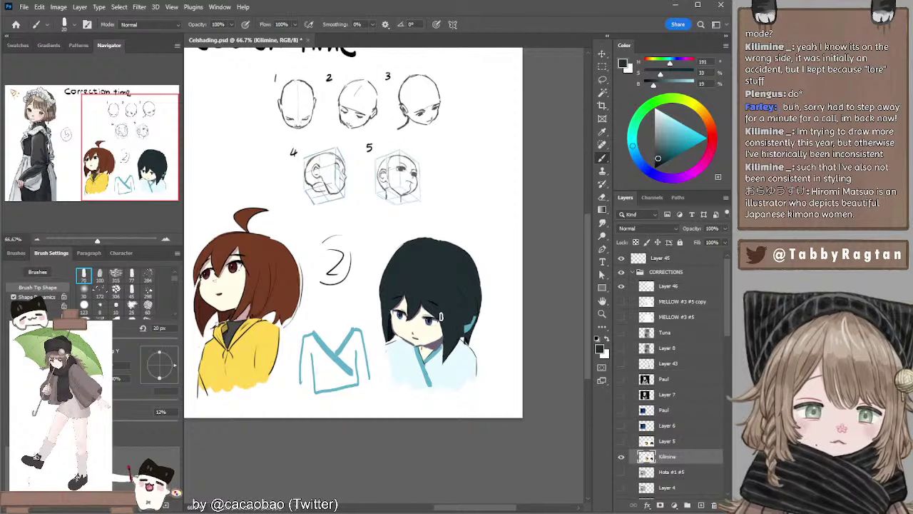
key(bracketright)
drag(440, 321, 438, 354)
key(ctrl+z)
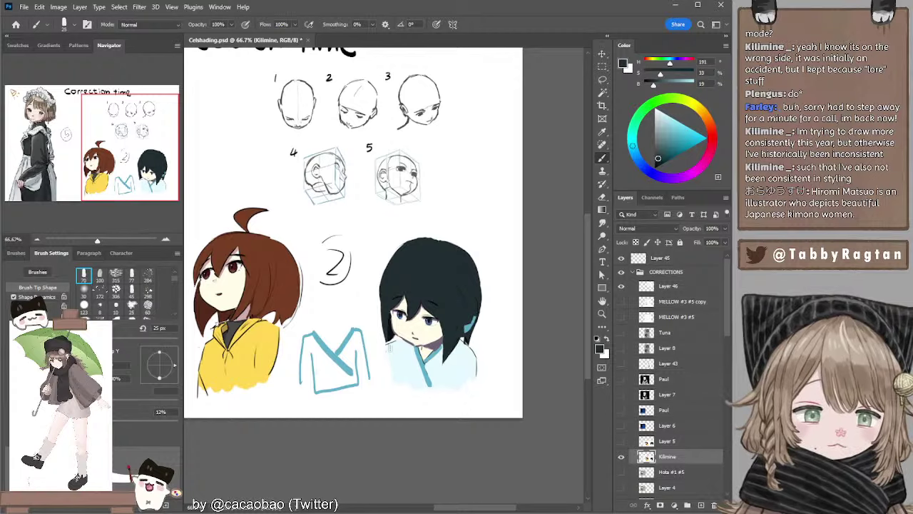
key(bracketleft)
key(bracketleft)
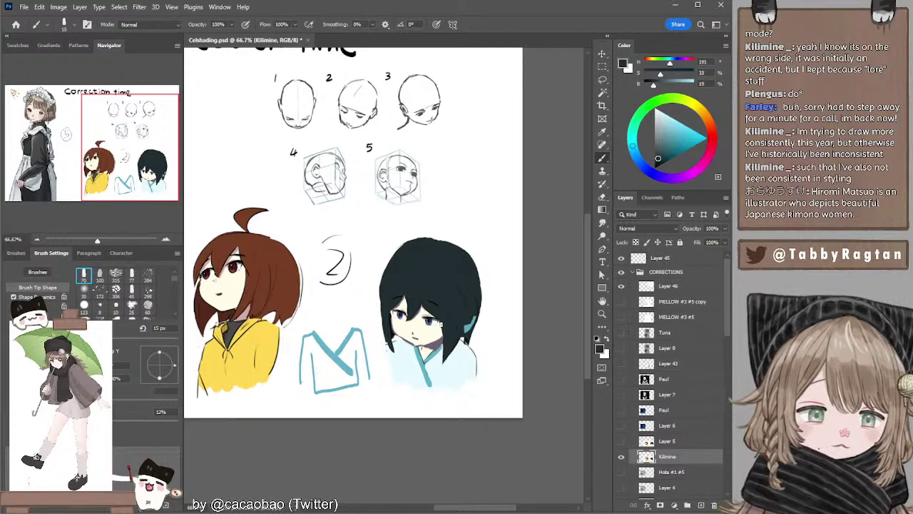
mouse_move(440, 327)
mouse_down()
mouse_move(439, 360)
mouse_move(442, 343)
mouse_move(445, 359)
mouse_move(456, 347)
mouse_up()
key(ctrl+z)
Touch up the kimono shoulder in pale blue and the hair's outer edge in dark teal with 9 px and 15 px brushes.
alt+click(454, 353)
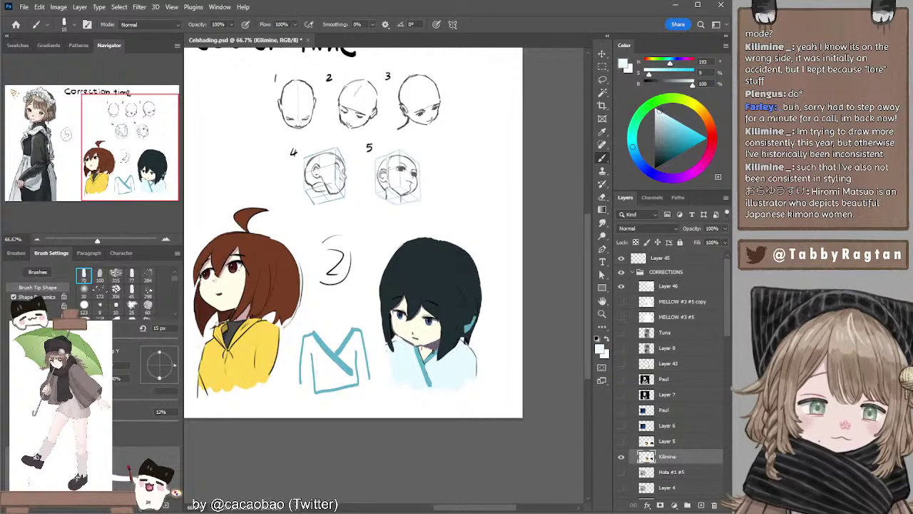
alt+click(392, 328)
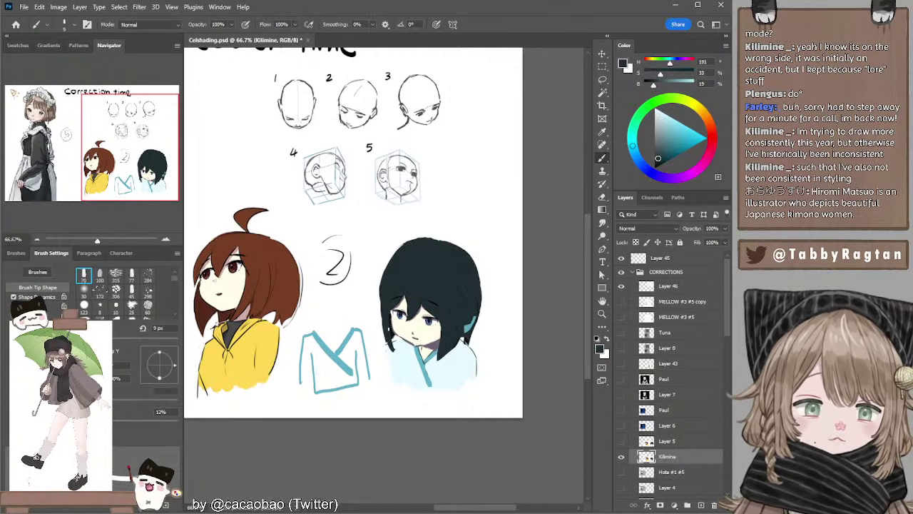
alt+click(382, 289)
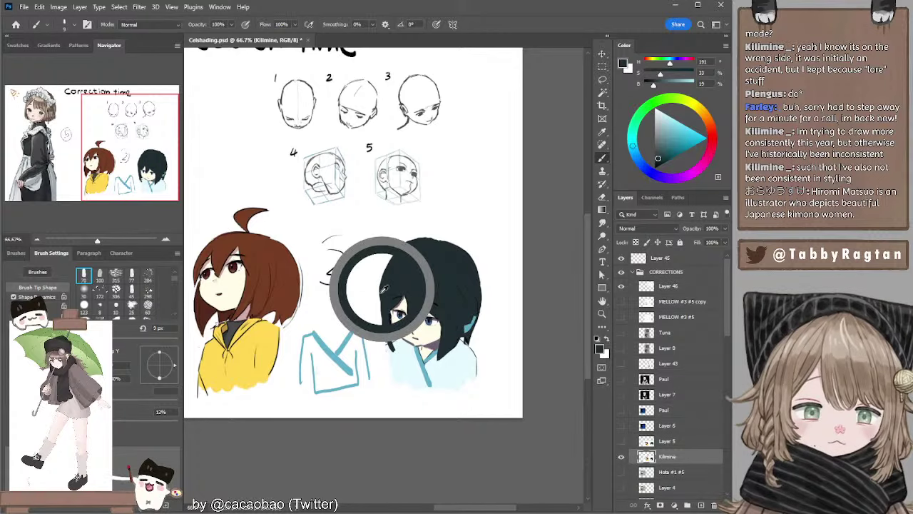
key(])
key(])
drag(382, 299, 384, 328)
key(ctrl+z)
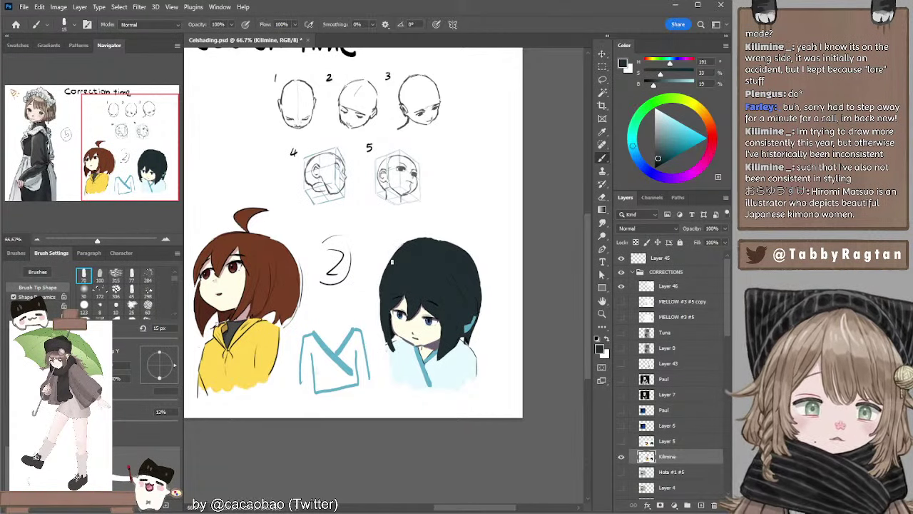
Choose a muted brown and mark the crown of the black-haired character's head with an 8 px brush.
key(e)
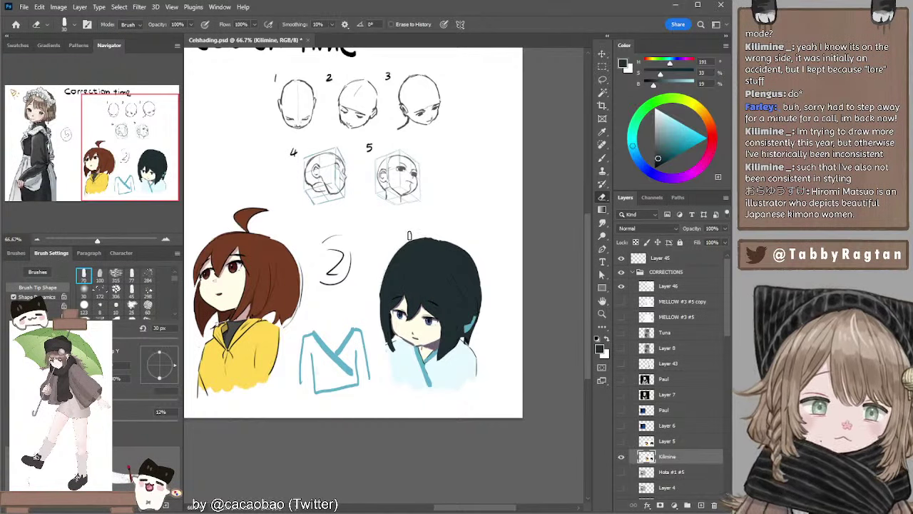
key(b)
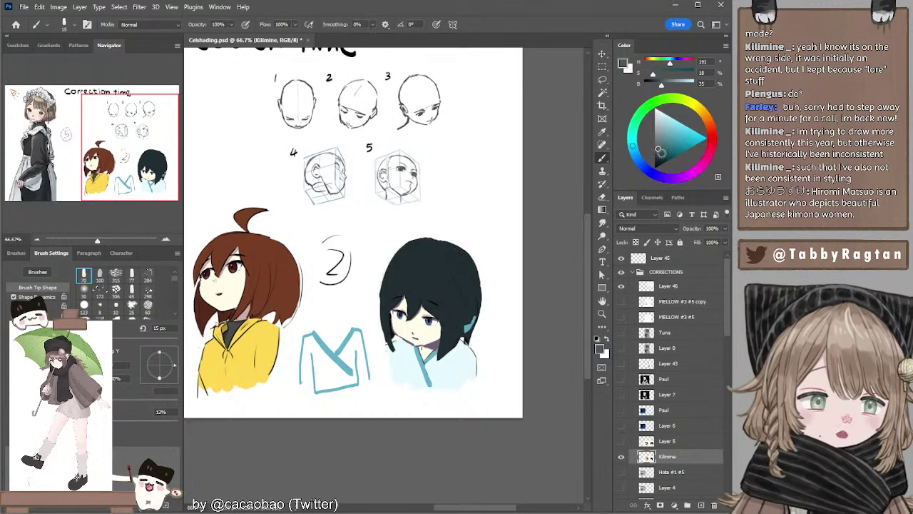
click(707, 119)
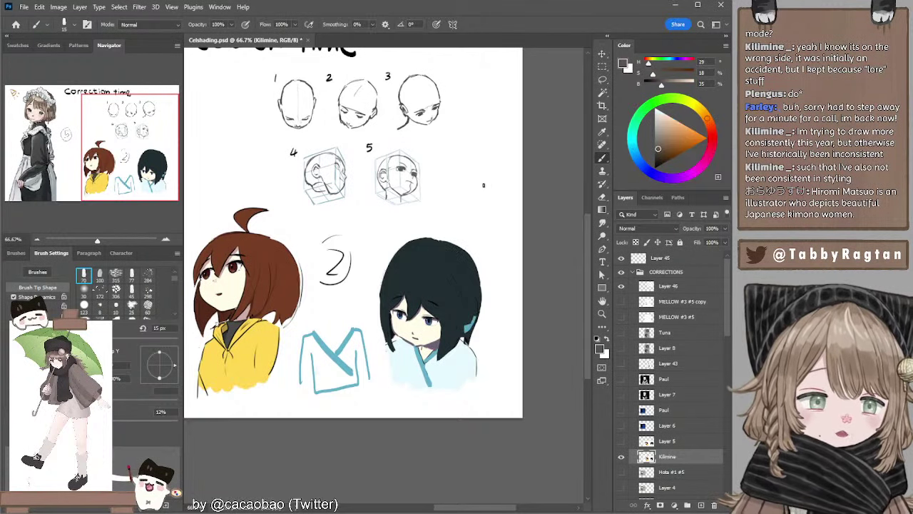
key(bracketleft)
key(bracketleft)
key(bracketleft)
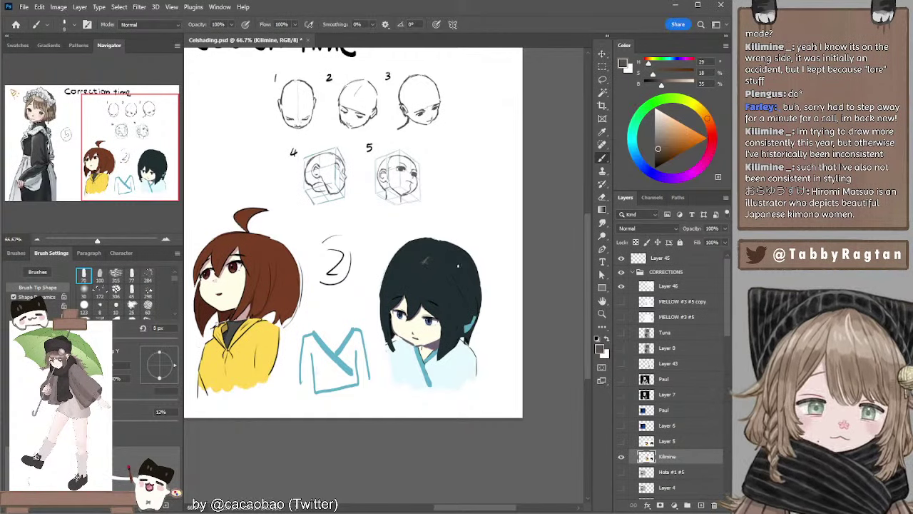
Darken the sampled hair colour to black and draw strand lines fanning out from the crown with a 9 px brush.
alt+click(424, 263)
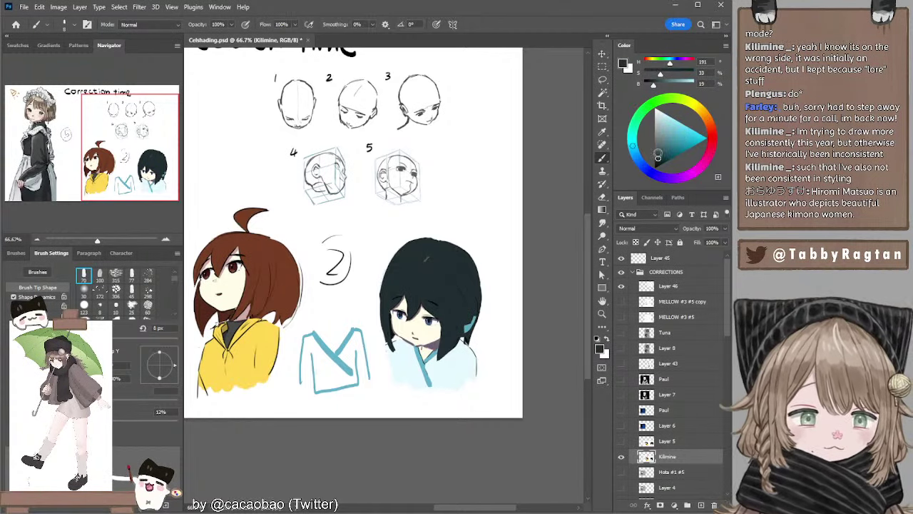
click(657, 161)
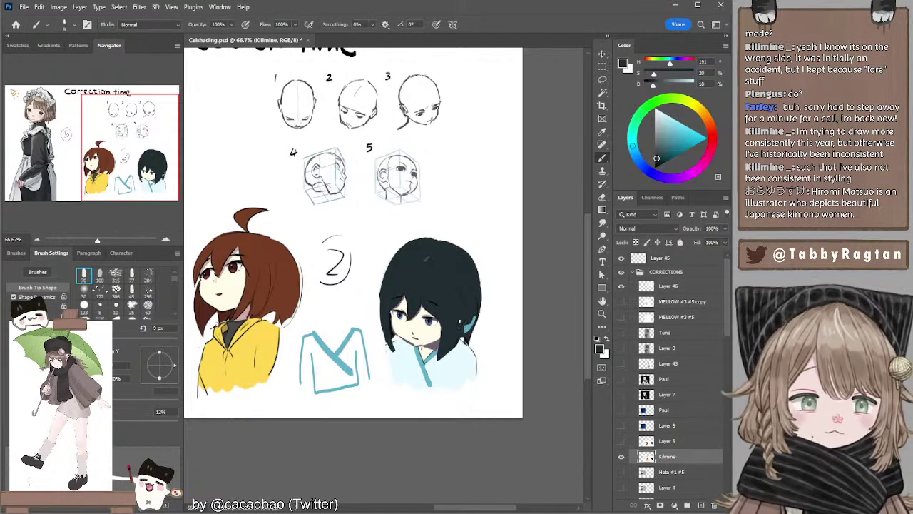
drag(659, 157, 648, 172)
key(bracketright)
key(bracketright)
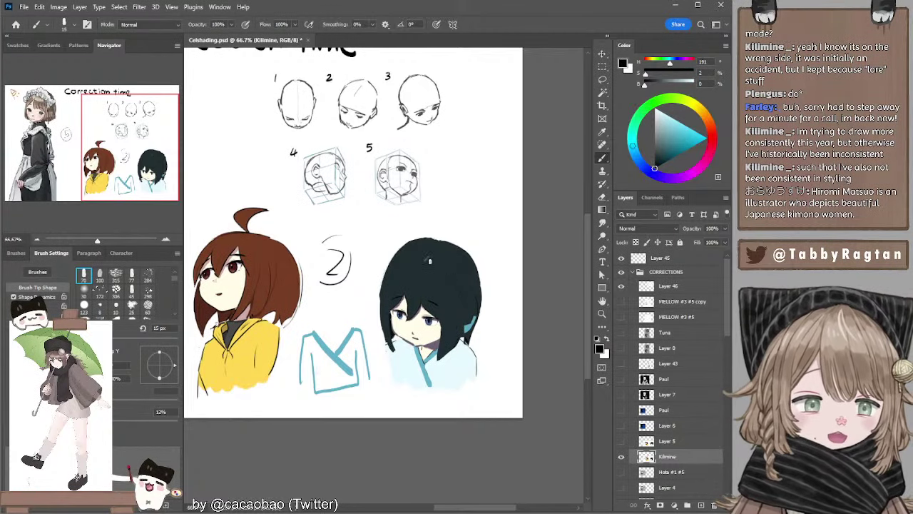
drag(430, 260, 461, 329)
key(ctrl+z)
key(bracketleft)
key(bracketleft)
drag(435, 261, 462, 330)
key(ctrl+z)
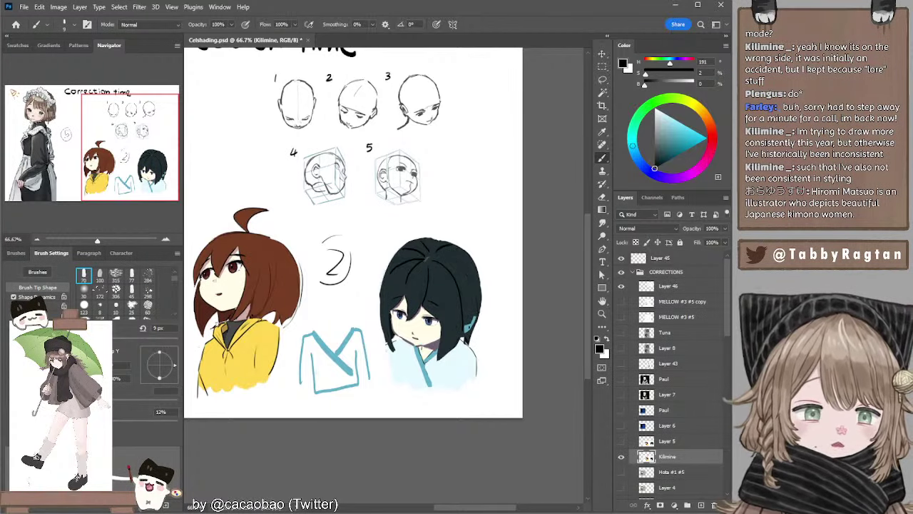
Sample black from the strand lines and add strands and outlines along the back of the hair with a 10 px brush.
alt+click(472, 324)
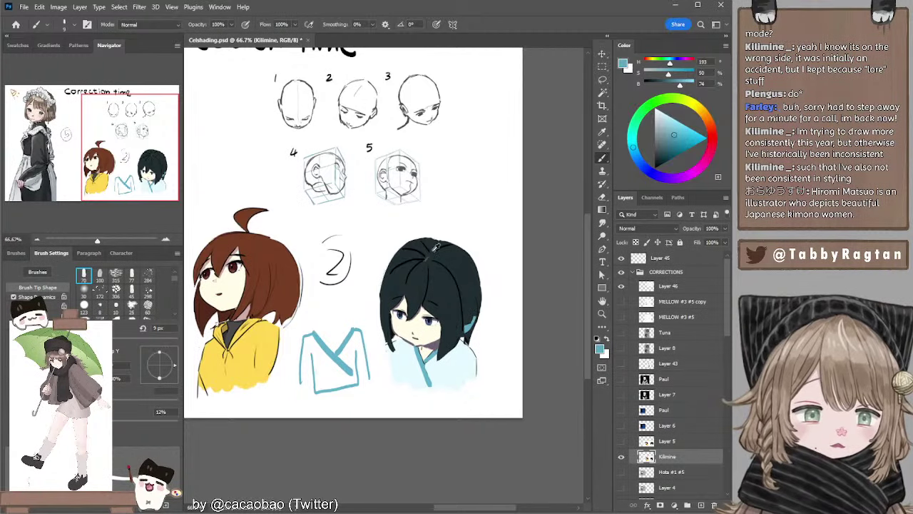
alt+click(424, 257)
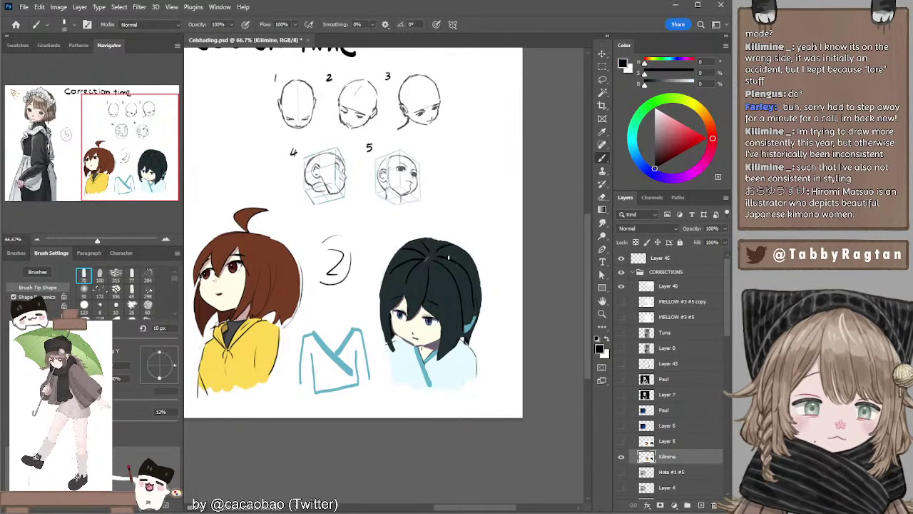
drag(440, 257, 477, 293)
key(ctrl+z)
key(ctrl+z)
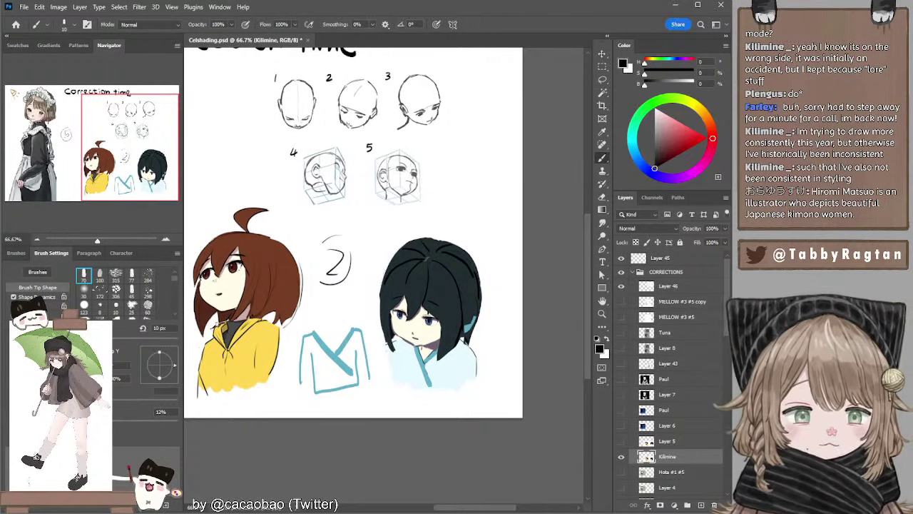
Touch up the fringe gap with sampled skin tone at 15 px and redraw the fringe strands in black at 9 px.
alt+click(427, 307)
key(bracketright)
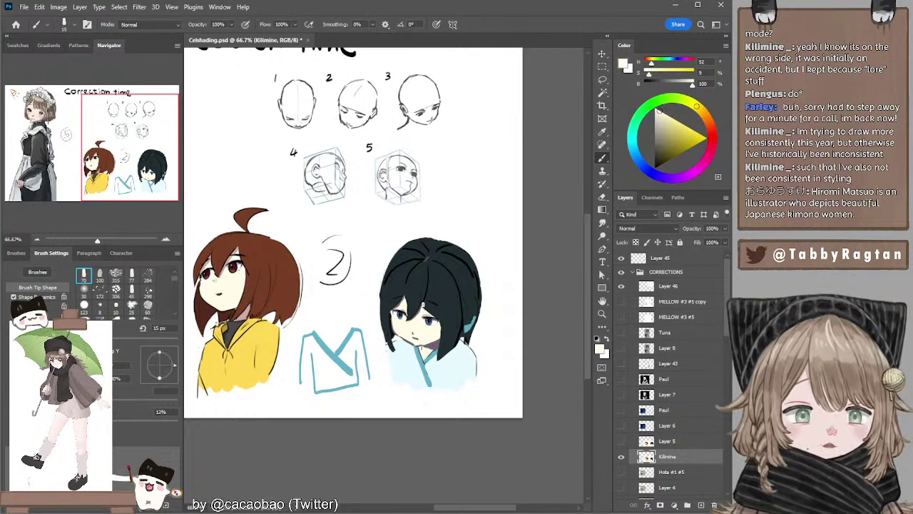
key(d)
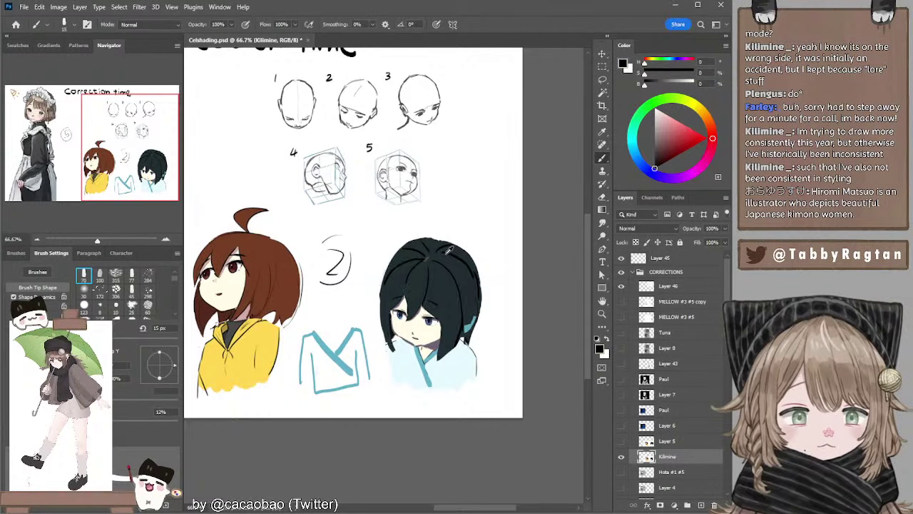
key(bracketleft)
key(bracketleft)
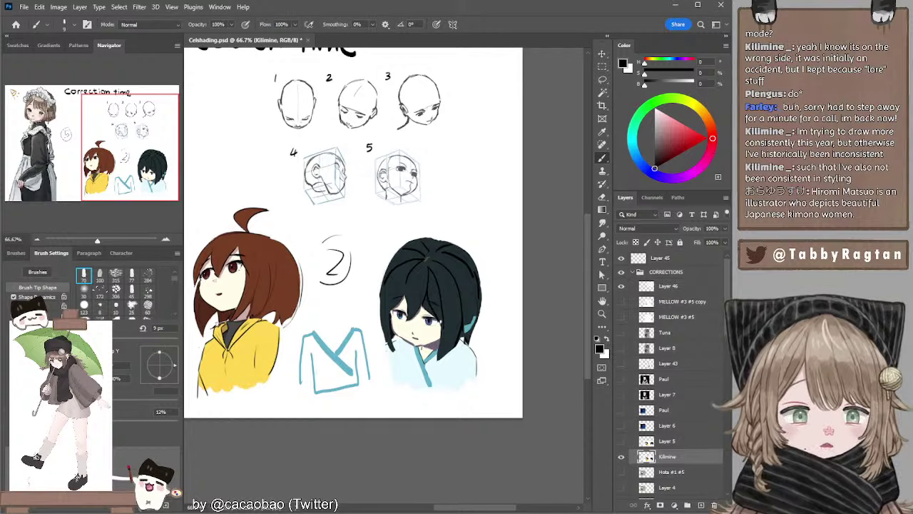
Refine the fringe edge and the brow area beneath it in skin tone, black and grey-purple with an 8 px brush.
alt+click(423, 310)
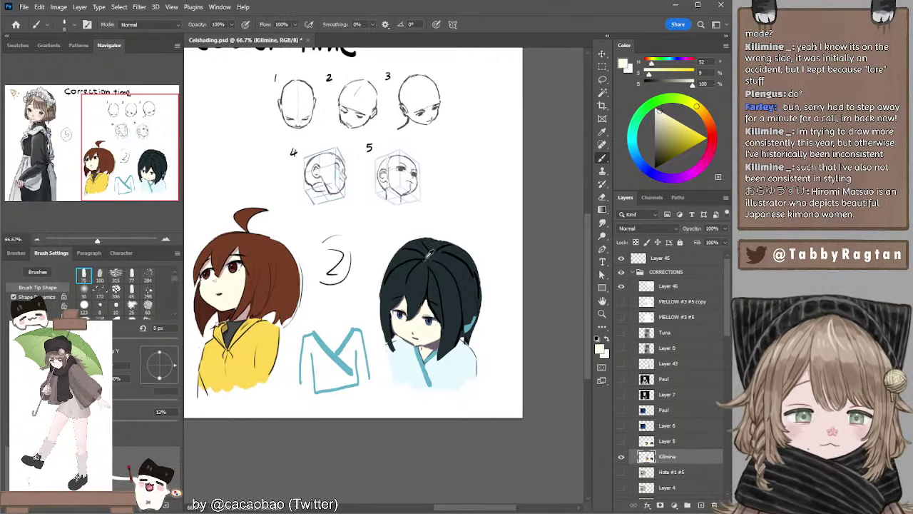
key(d)
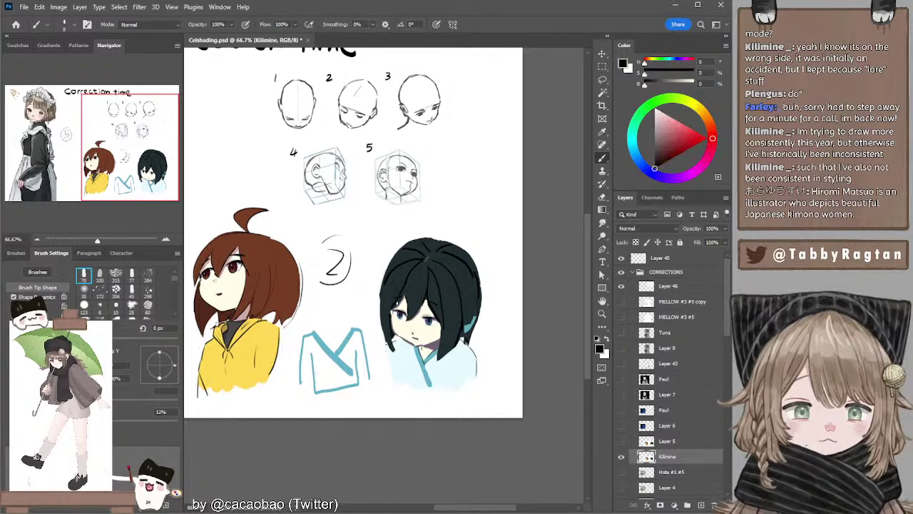
alt+click(401, 303)
alt+click(399, 303)
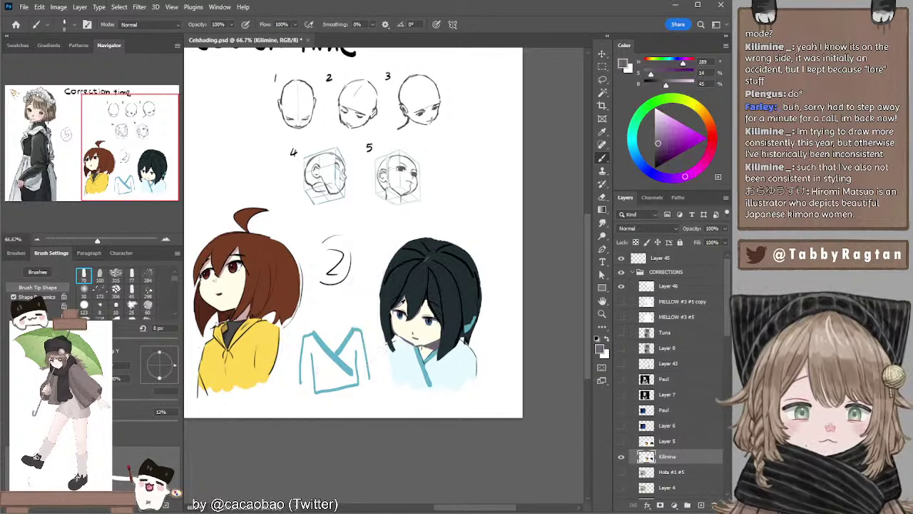
alt+click(397, 306)
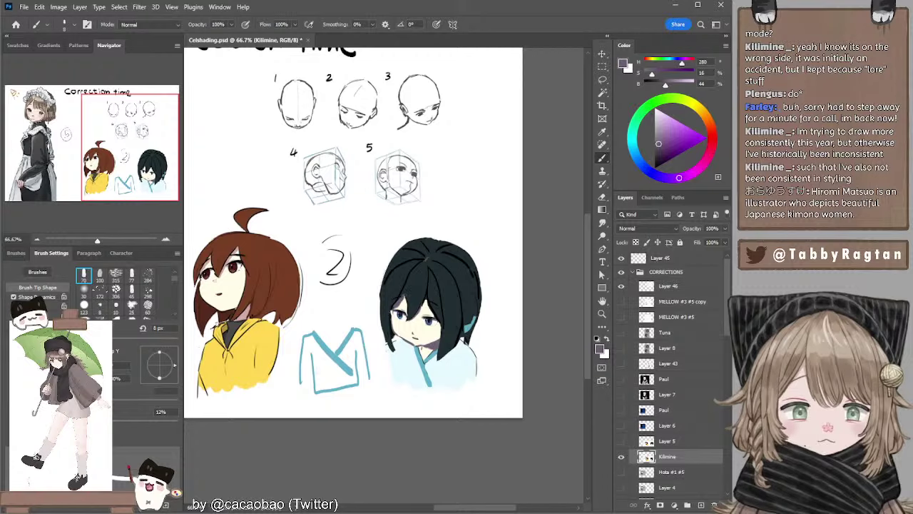
alt+click(404, 301)
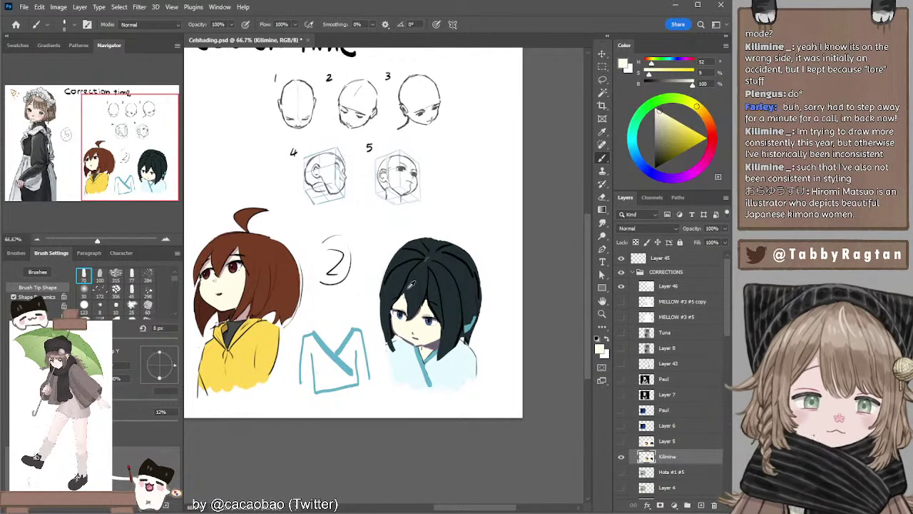
Sample the dark teal hair colour and clean up the fringe and strands with 15 px and 8 px brushes.
alt+click(412, 282)
key(bracketright)
key(bracketright)
key(bracketright)
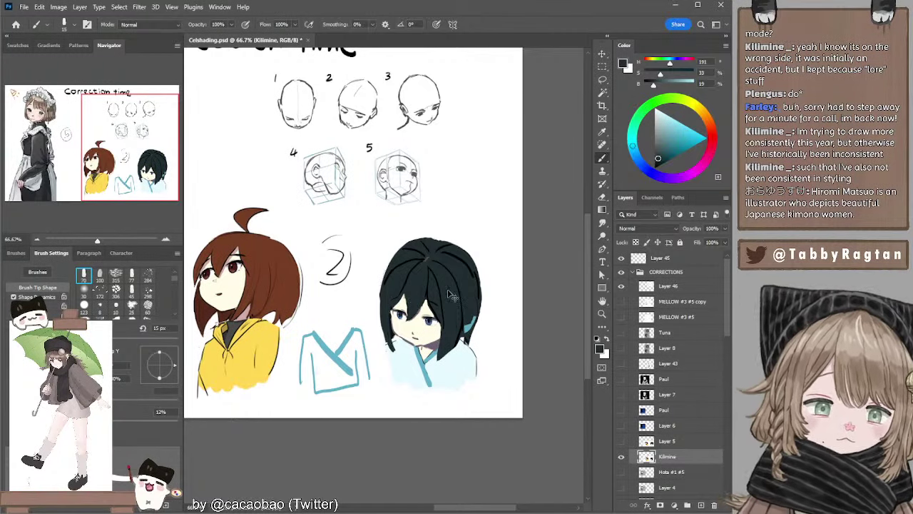
key(bracketleft)
key(bracketleft)
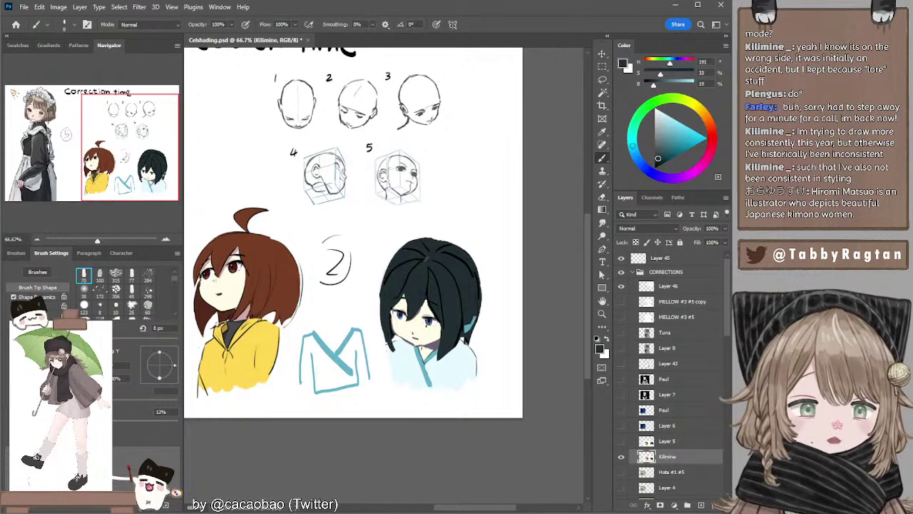
Toggle the visibility of Layer 5 to compare the original drawings with the corrected characters, leaving it hidden.
drag(431, 306, 455, 309)
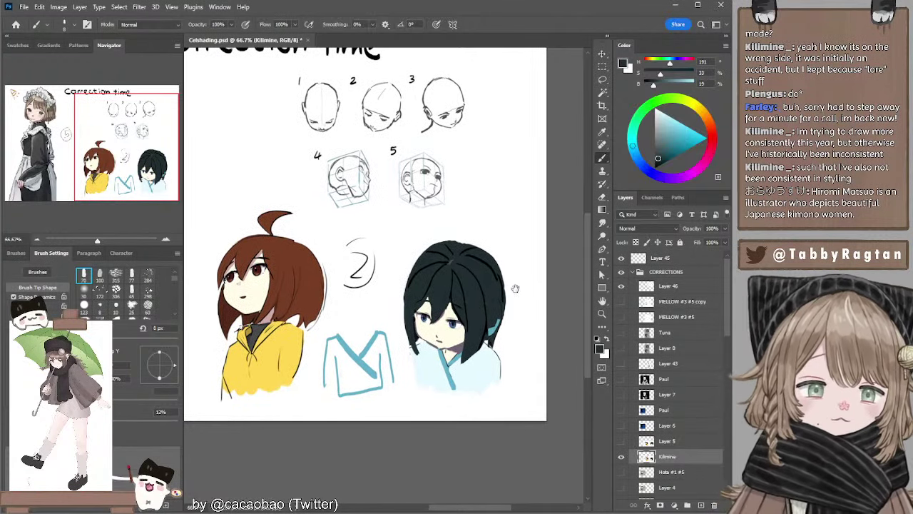
drag(515, 288, 580, 286)
drag(498, 320, 475, 322)
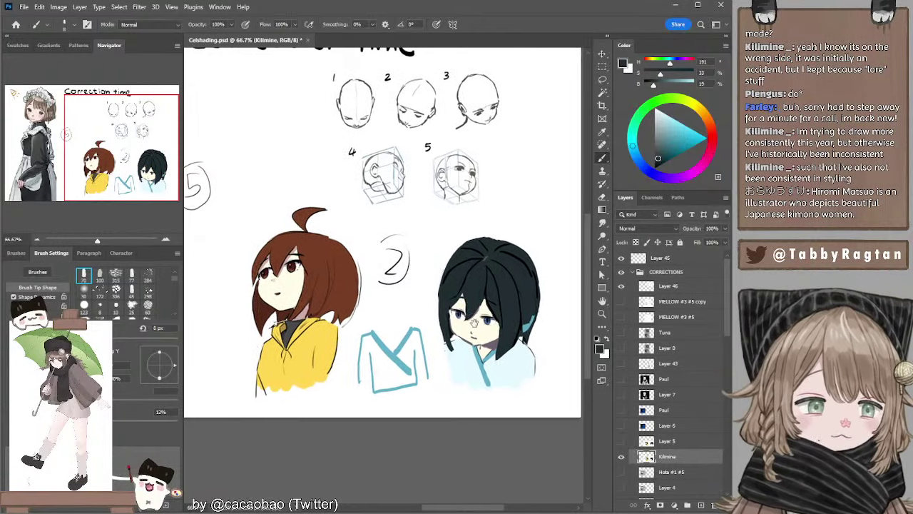
click(621, 441)
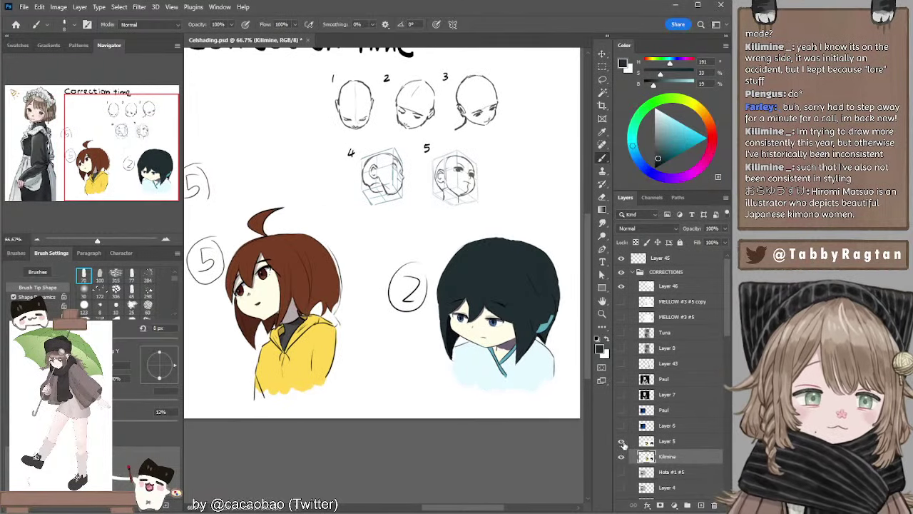
click(622, 441)
click(621, 441)
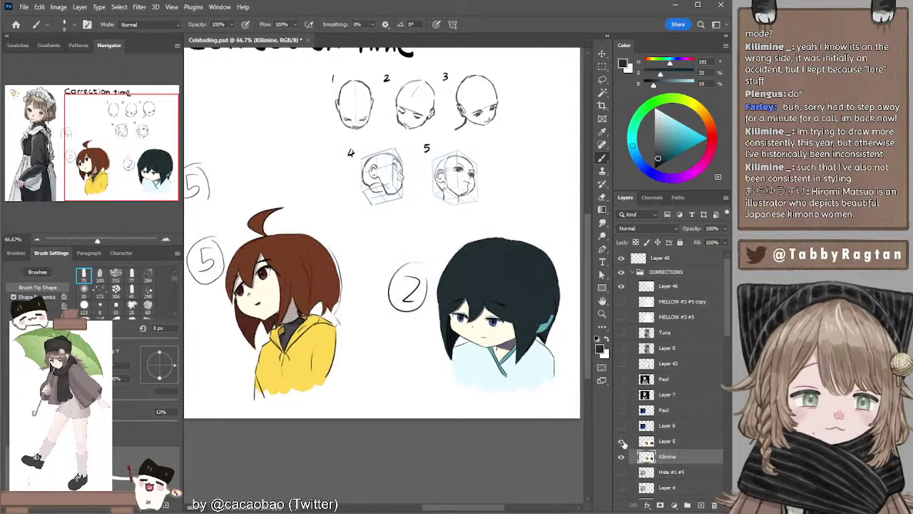
click(621, 440)
click(622, 441)
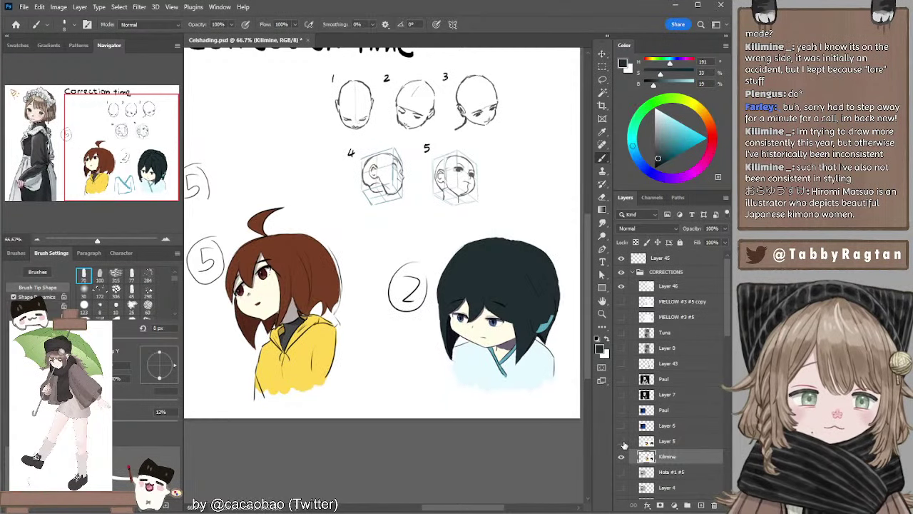
click(622, 442)
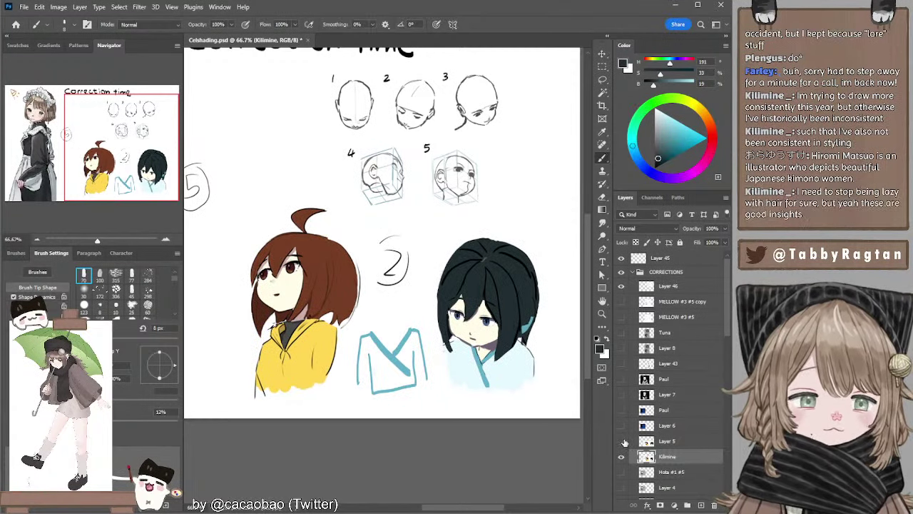
click(622, 442)
click(622, 442)
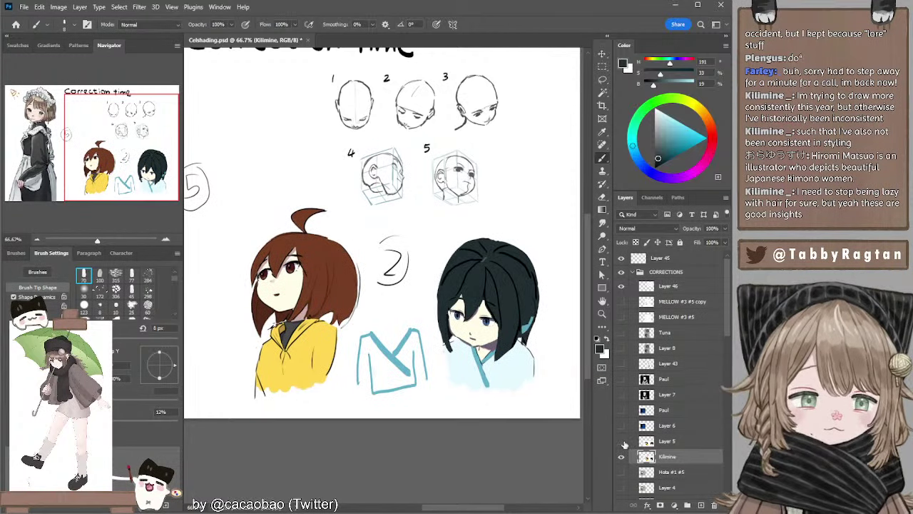
Hide the finished correction layer with the brown- and black-haired characters and show the homework picture layer beneath it in the layer stack.
click(621, 456)
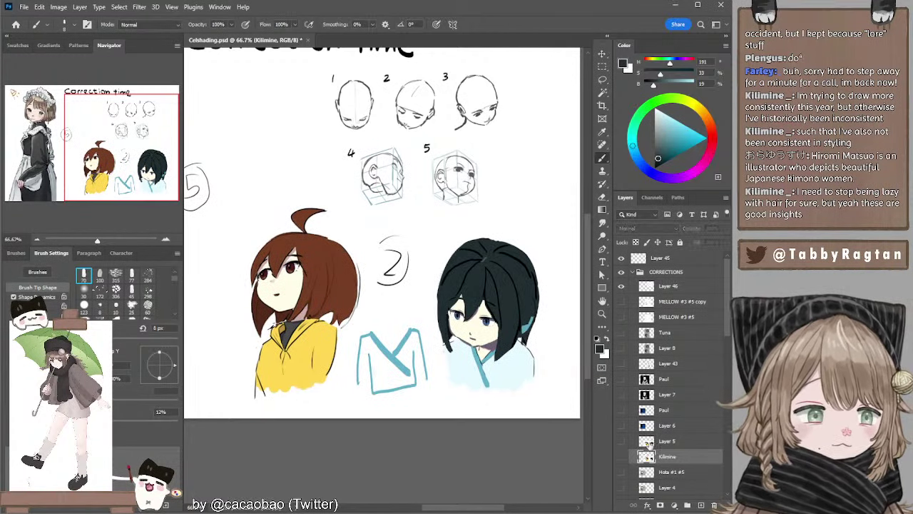
scroll(625, 414, down, 3)
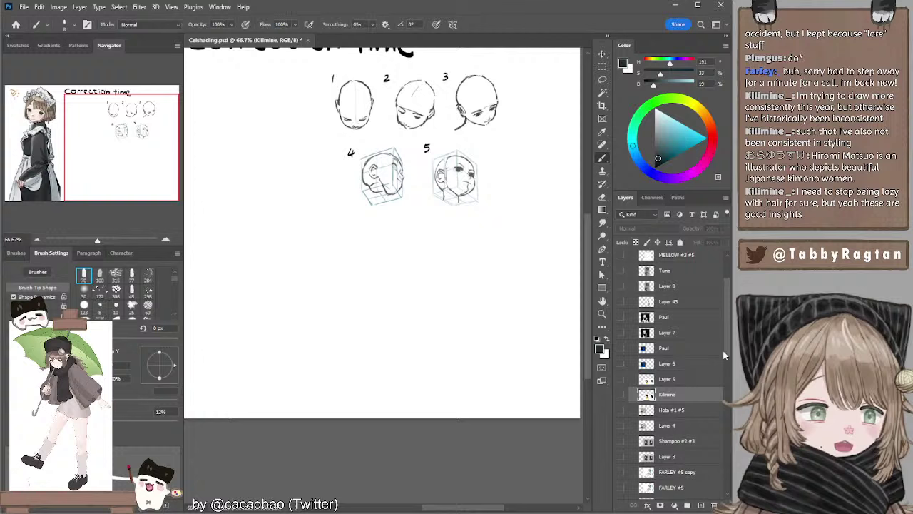
click(622, 406)
drag(353, 341, 475, 365)
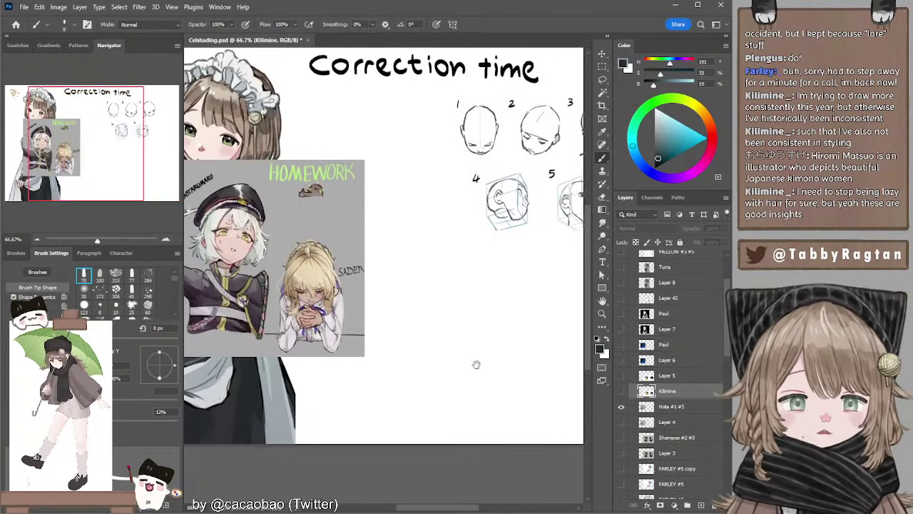
Move the homework picture layer and its original on Layer 4 together onto the blank page area beside the maid illustration.
drag(318, 273, 452, 341)
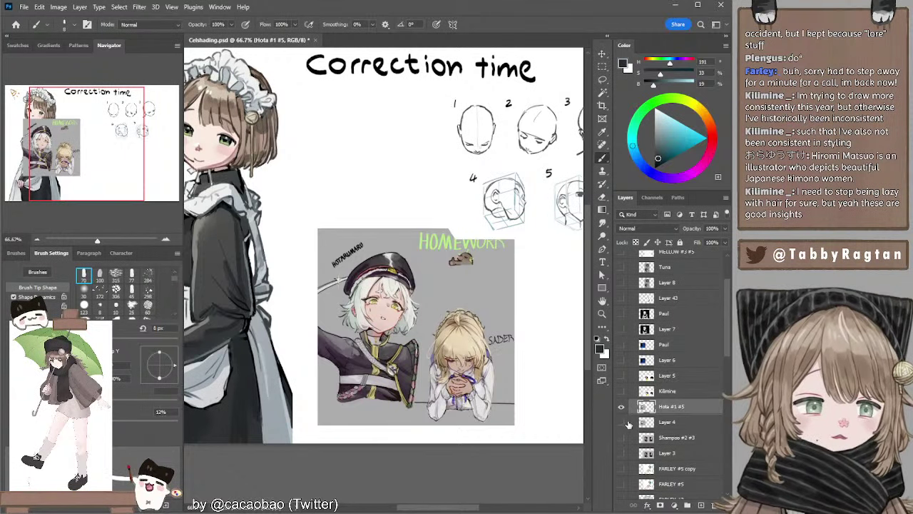
key(ctrl+z)
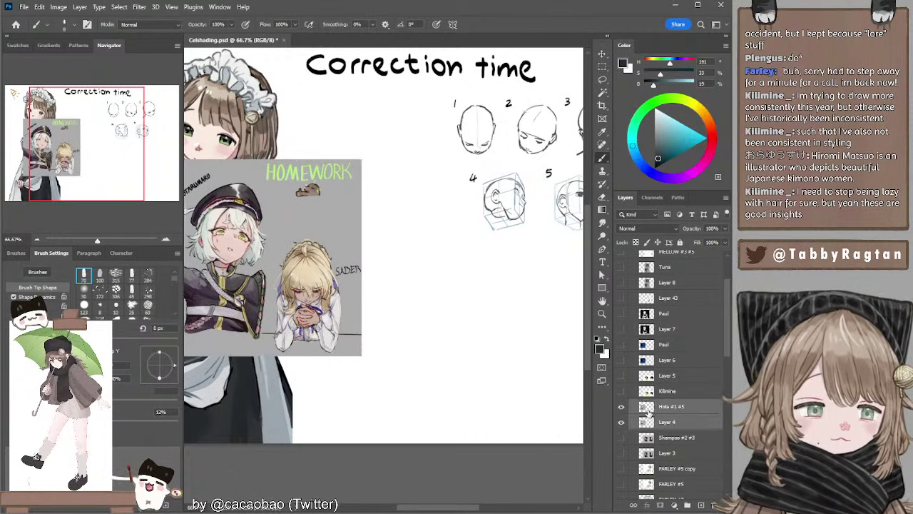
drag(317, 269, 483, 330)
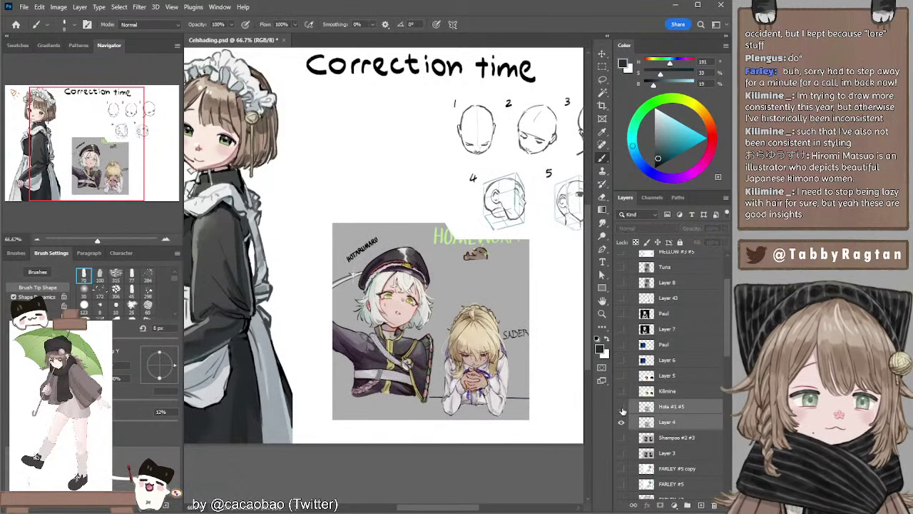
click(621, 406)
Move the five numbered head sketches so they sit beneath the "Correction time" title and above the homework picture.
scroll(385, 246, right, 5)
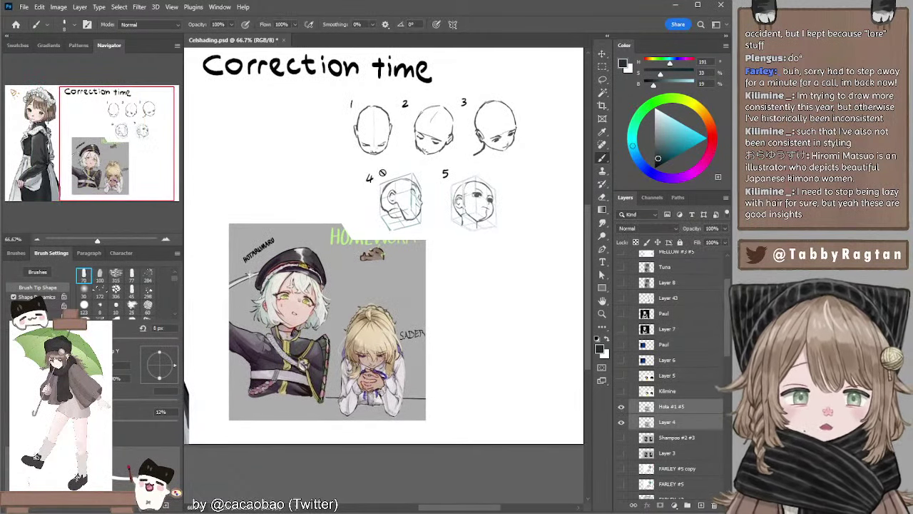
scroll(385, 178, up, 2)
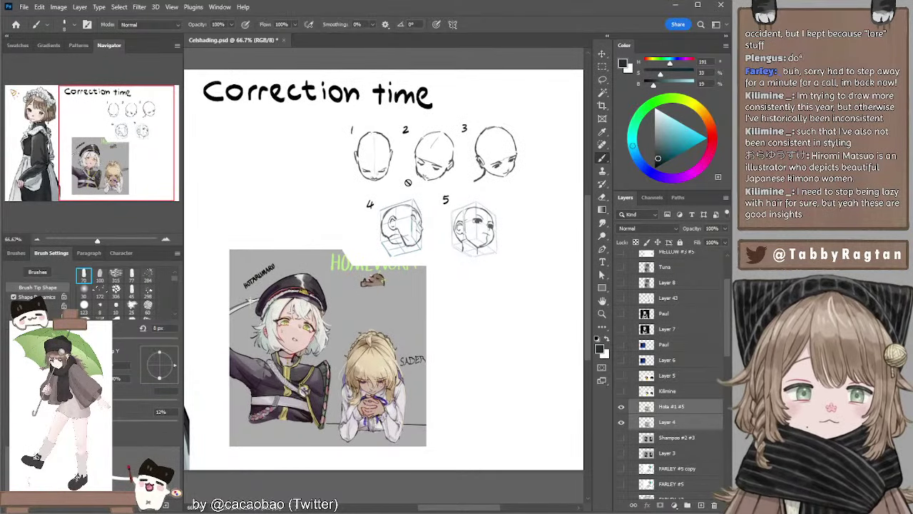
mouse_move(404, 193)
mouse_down()
mouse_move(510, 208)
mouse_move(506, 237)
mouse_move(501, 195)
mouse_up()
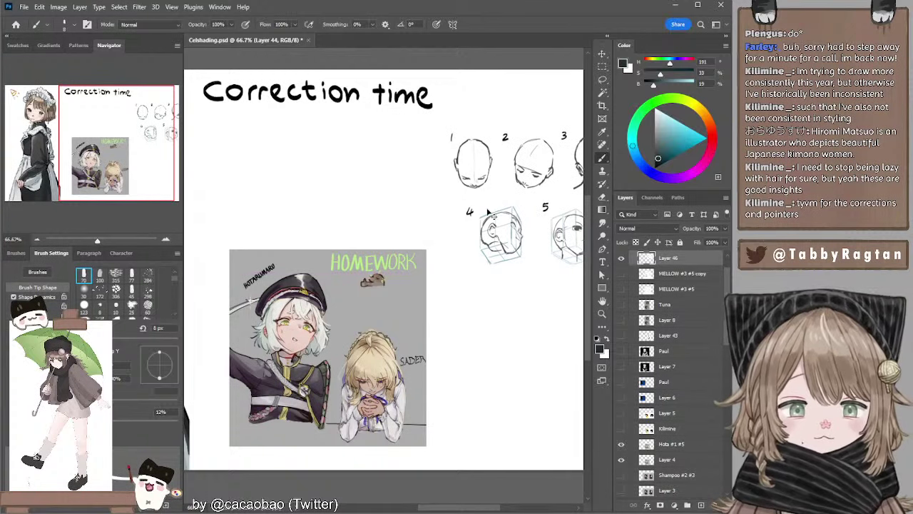
click(167, 240)
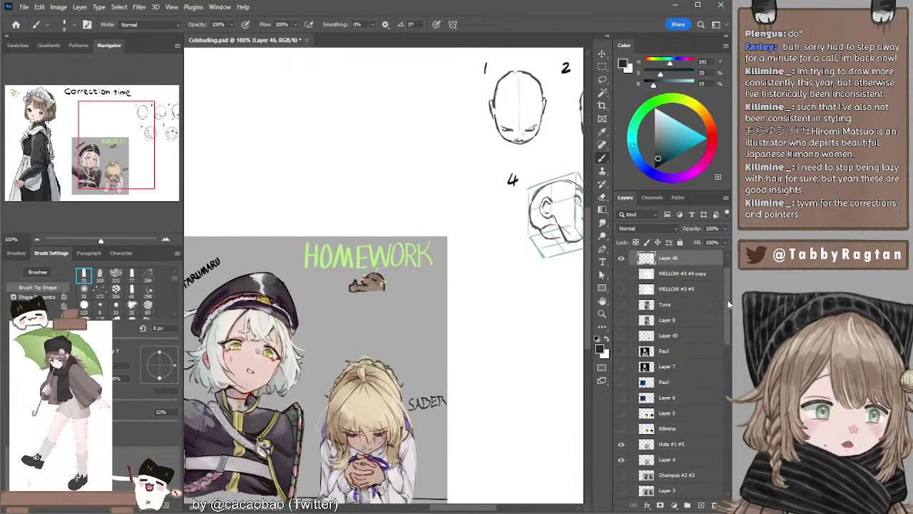
ctrl+click(385, 308)
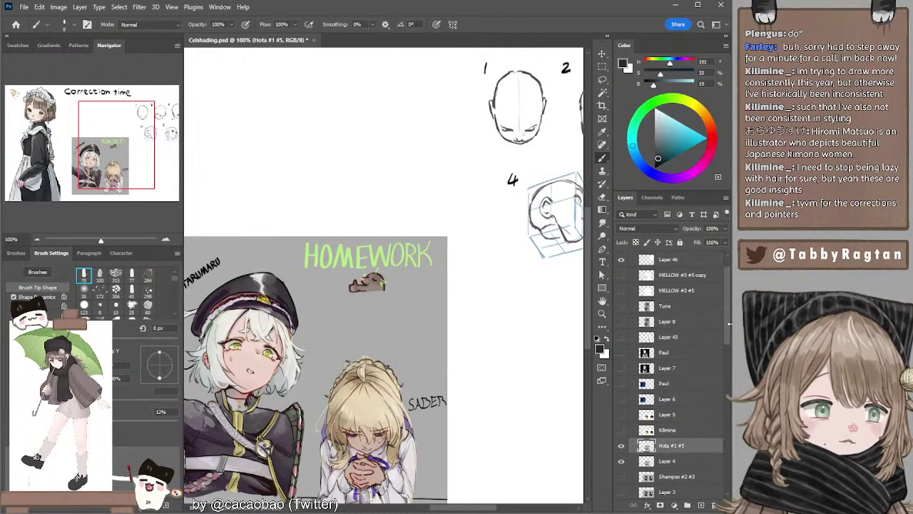
drag(729, 318, 728, 311)
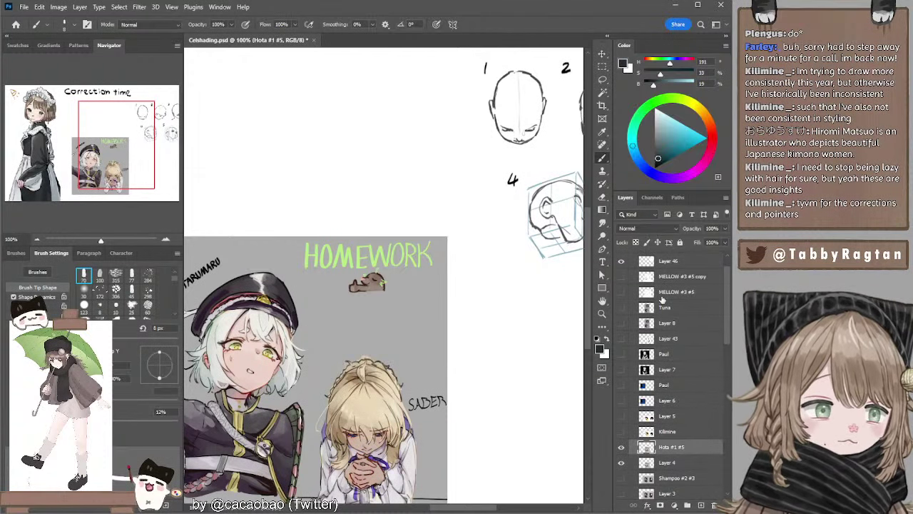
click(37, 240)
drag(349, 230, 341, 224)
drag(497, 188, 298, 187)
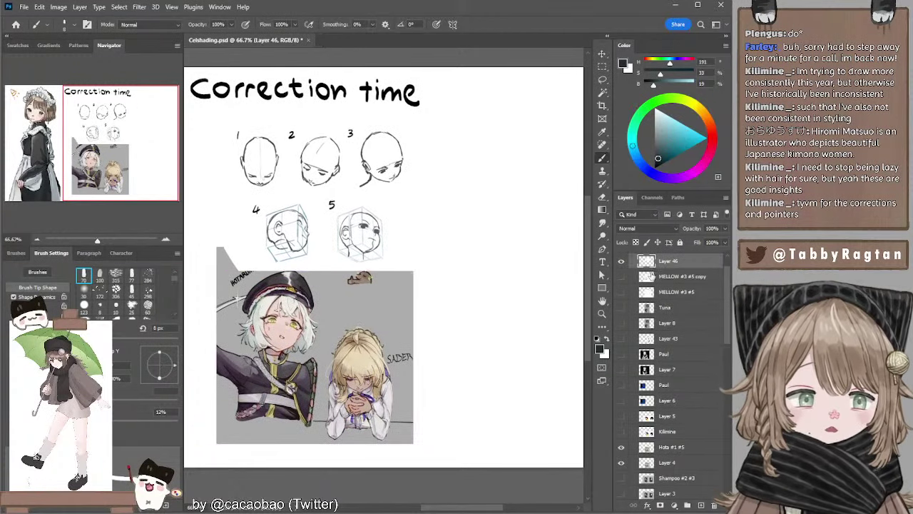
Nudge the numbered head sketches up and scale them down so they fit between the title and the homework picture.
drag(438, 308, 408, 297)
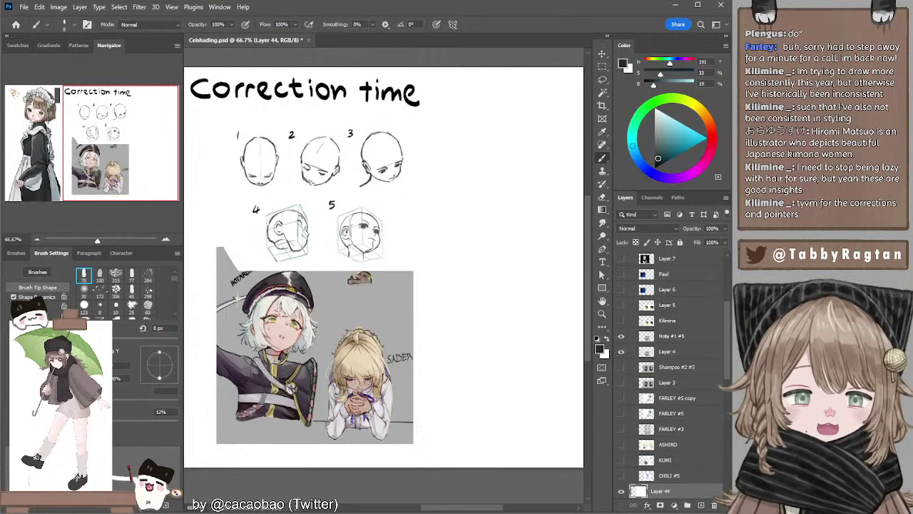
mouse_move(323, 219)
mouse_down()
mouse_move(397, 209)
mouse_move(333, 212)
mouse_up()
key(ctrl+t)
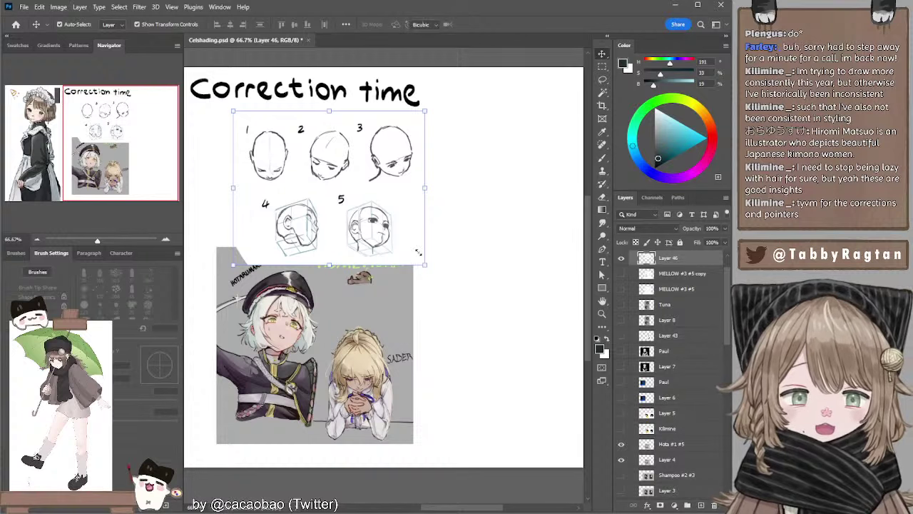
drag(426, 266, 391, 238)
key(Return)
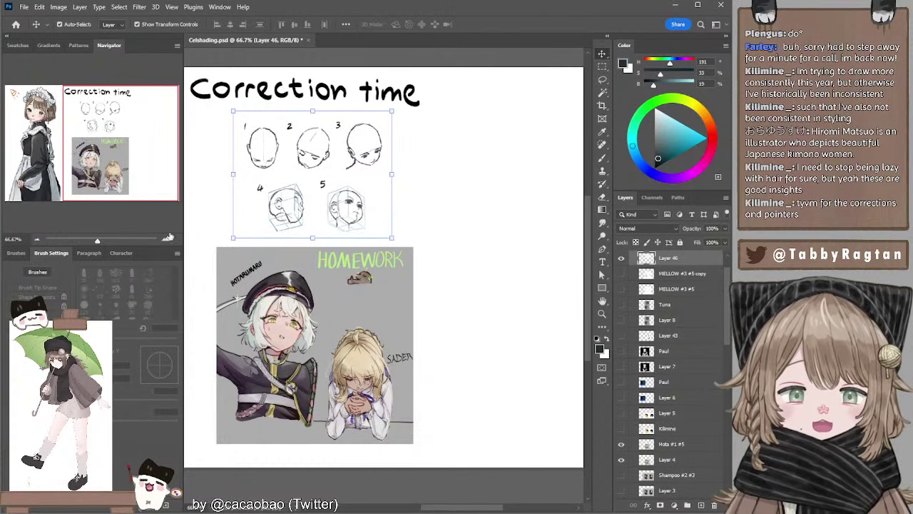
Examine the homework picture at 100% zoom, focusing on the face and proportions of the Hotarumaru character.
key(ctrl+plus)
mouse_move(296, 219)
mouse_down()
mouse_move(392, 253)
mouse_move(365, 181)
mouse_move(353, 303)
mouse_up()
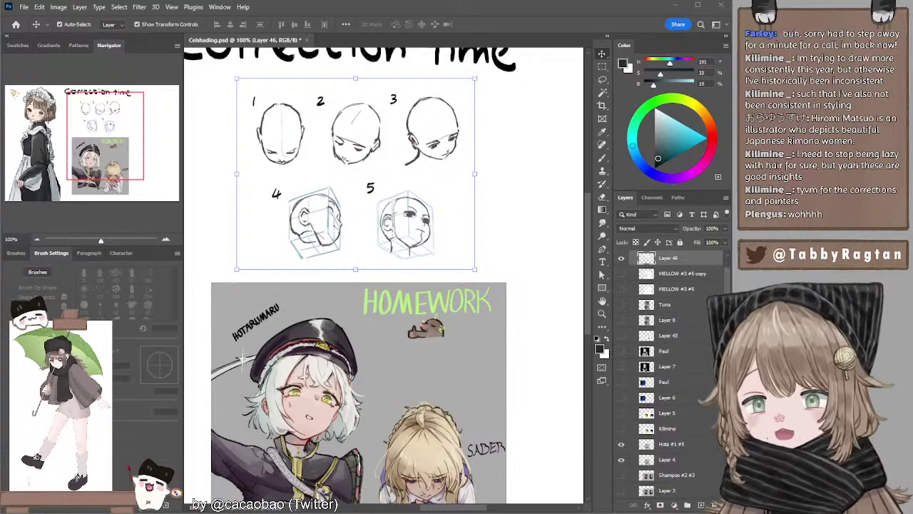
drag(346, 292, 344, 207)
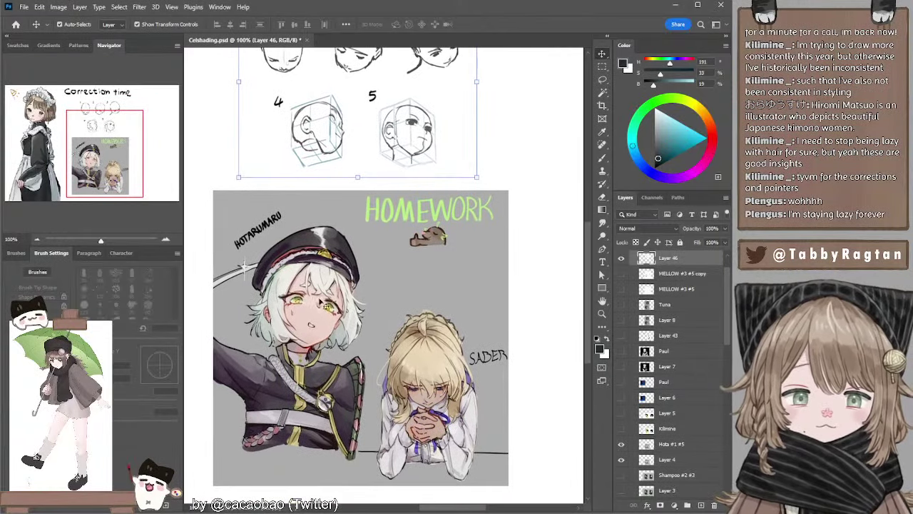
click(324, 319)
mouse_move(350, 274)
mouse_down()
mouse_move(355, 251)
mouse_move(338, 261)
mouse_up()
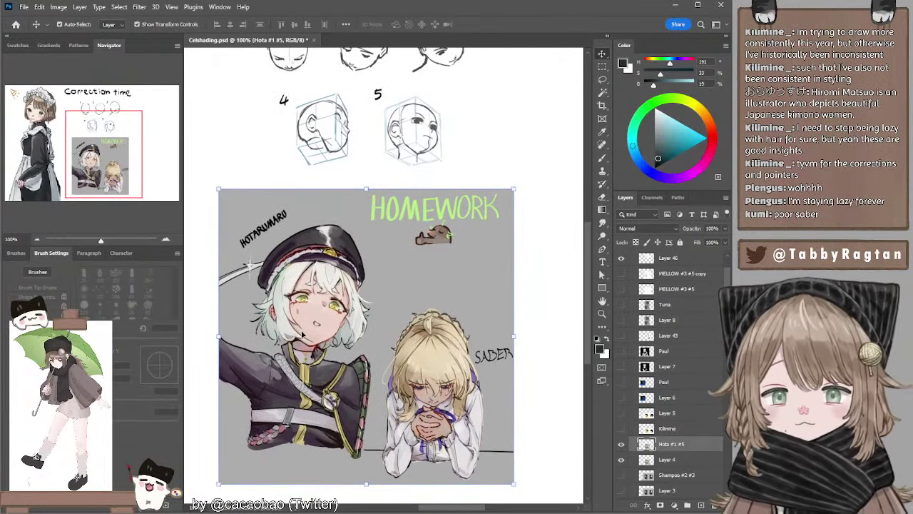
drag(322, 319, 325, 303)
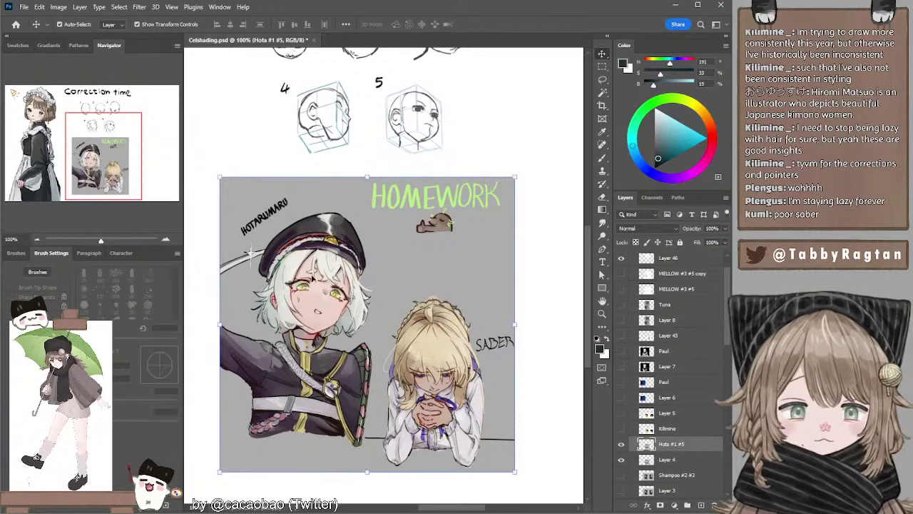
key(l)
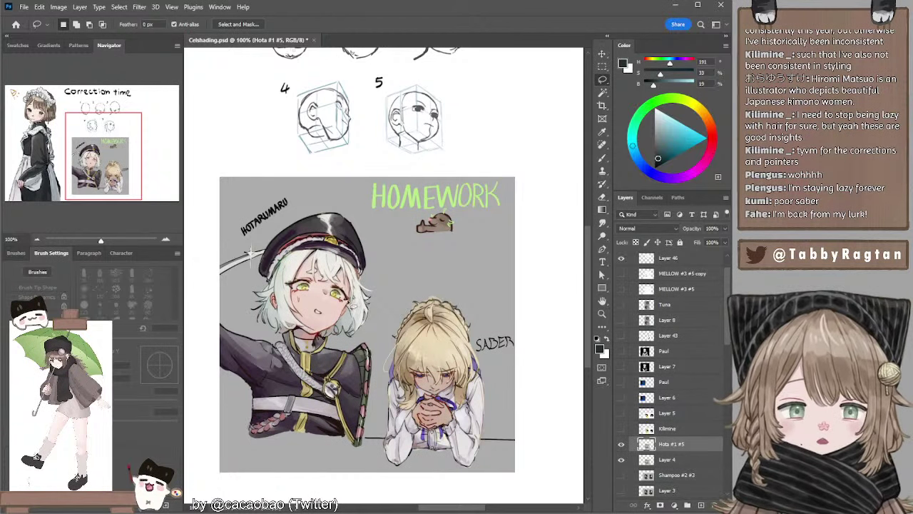
drag(356, 281, 355, 264)
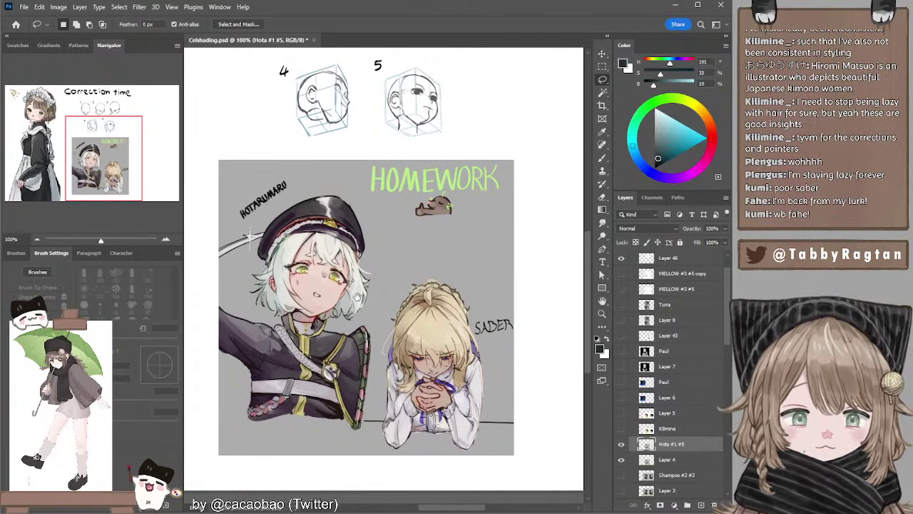
drag(358, 297, 361, 294)
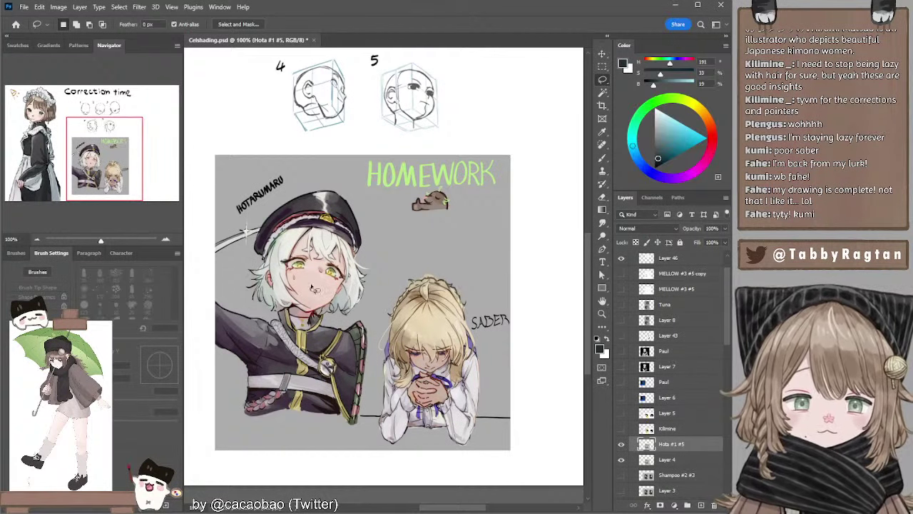
mouse_move(311, 284)
mouse_down()
mouse_move(321, 294)
mouse_move(308, 285)
mouse_up()
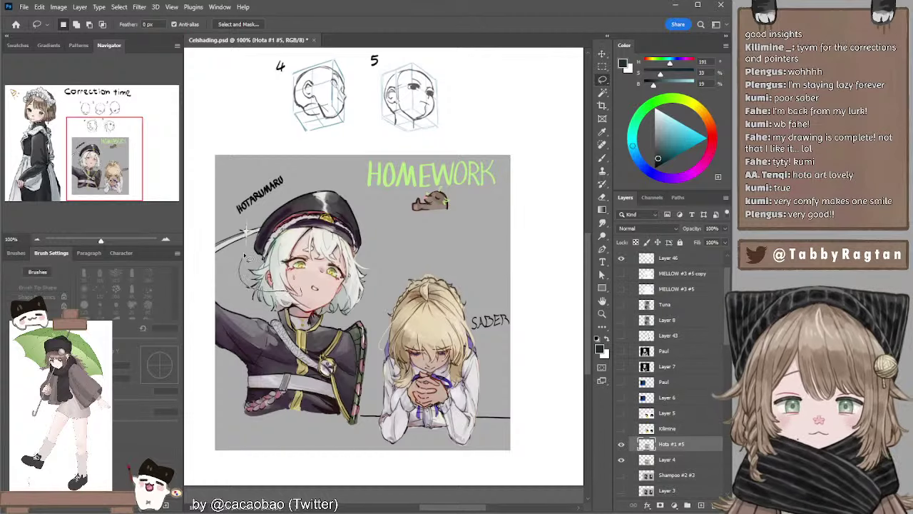
Lasso the Hotarumaru character's head and cap and try nudging them slightly down towards the shoulders.
mouse_move(254, 243)
mouse_down()
mouse_move(306, 188)
mouse_move(340, 184)
mouse_move(371, 237)
mouse_move(380, 282)
mouse_move(366, 301)
mouse_move(325, 298)
mouse_up()
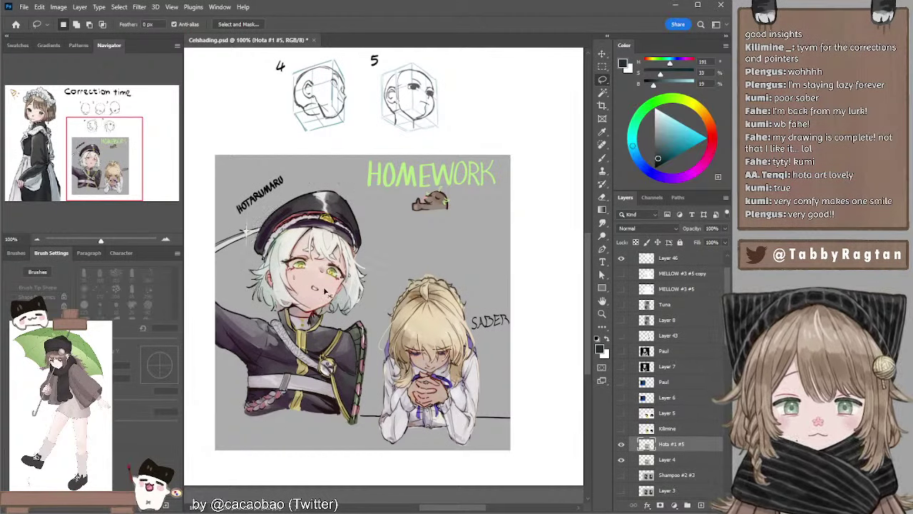
key(ctrl+d)
key(ctrl+Down)
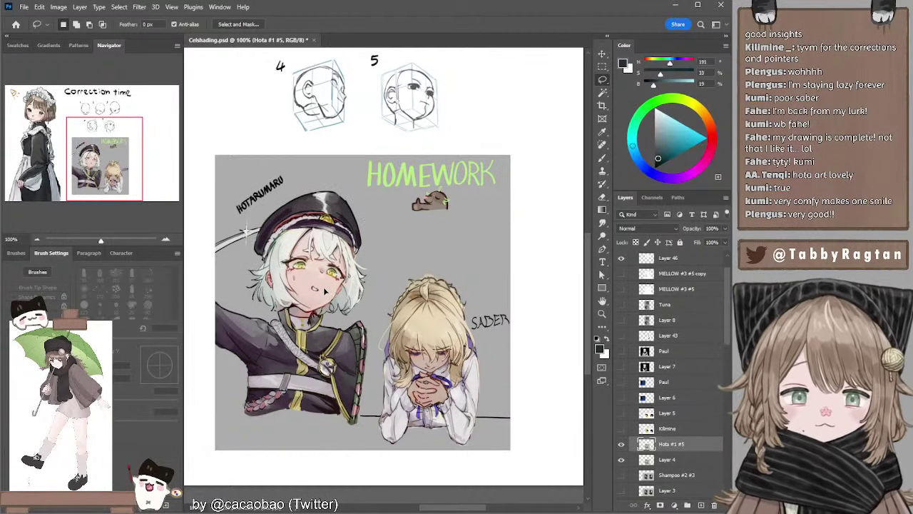
key(ctrl+Up)
key(ctrl+Right)
key(ctrl+Down)
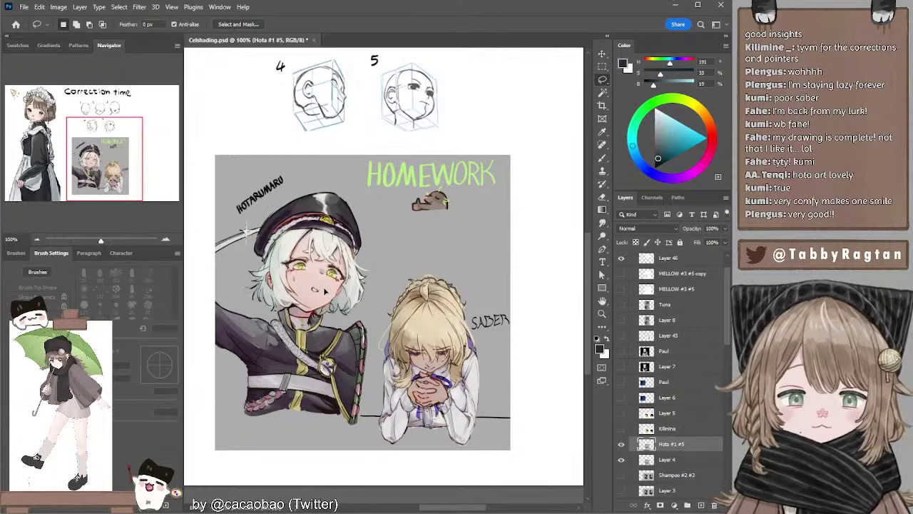
key(ctrl+Down)
key(ctrl+Left)
key(ctrl+Down)
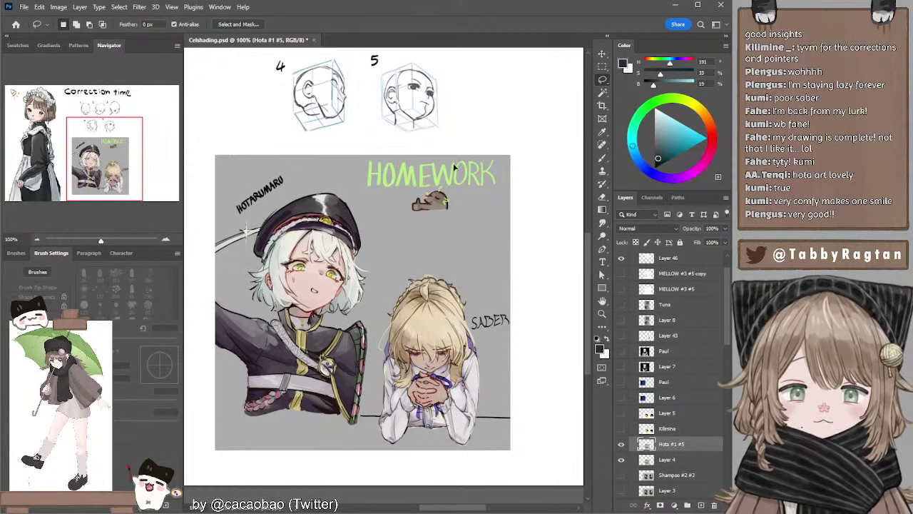
key(ctrl+shift+z)
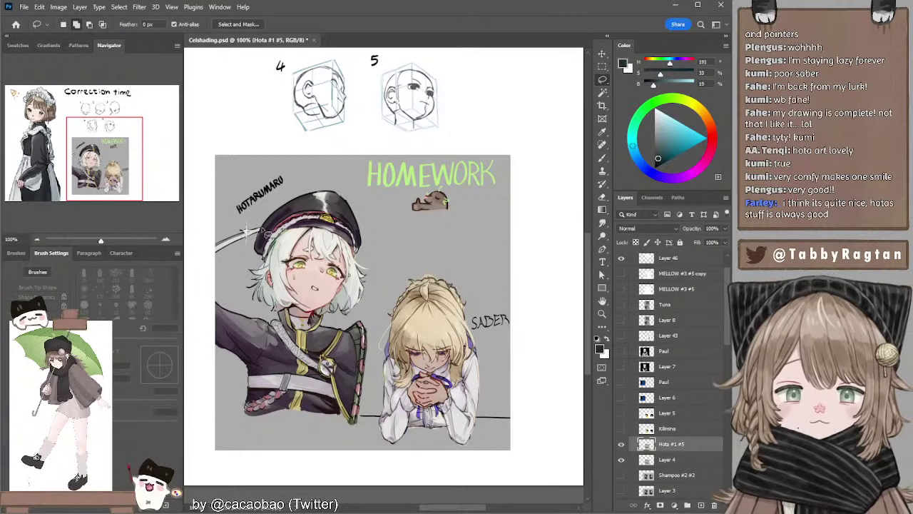
Lasso the Hotarumaru character's cap and upper head again and lower that area slightly.
mouse_move(264, 233)
mouse_down()
mouse_move(262, 208)
mouse_move(348, 182)
mouse_move(371, 242)
mouse_move(266, 236)
mouse_up()
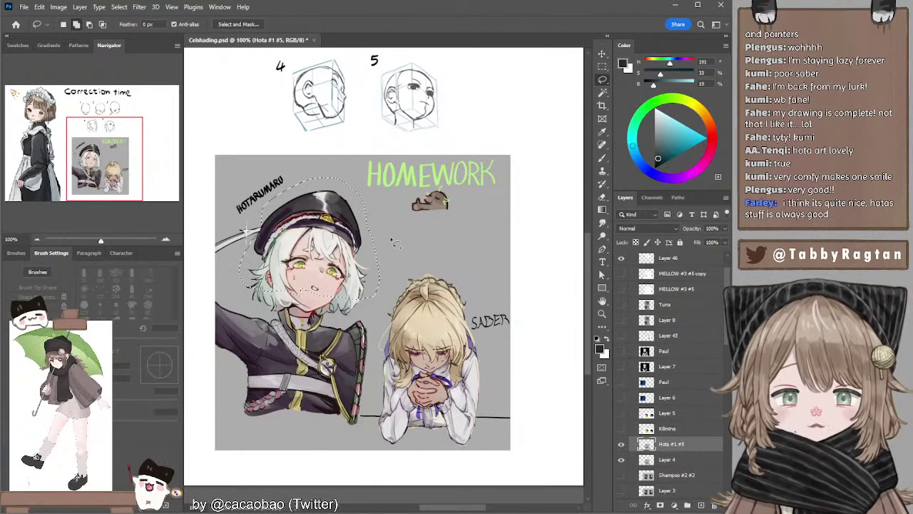
key(ctrl+d)
key(ctrl+z)
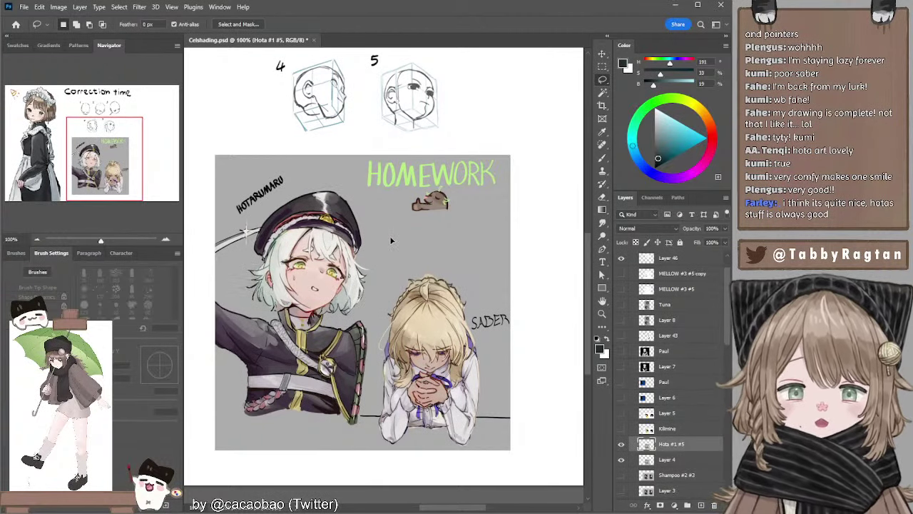
Compare the lowered head with its previous position by repeatedly redoing and undoing the change, and check it against the original layer.
key(ctrl+shift+z)
key(ctrl+z)
key(ctrl+shift+z)
key(ctrl+z)
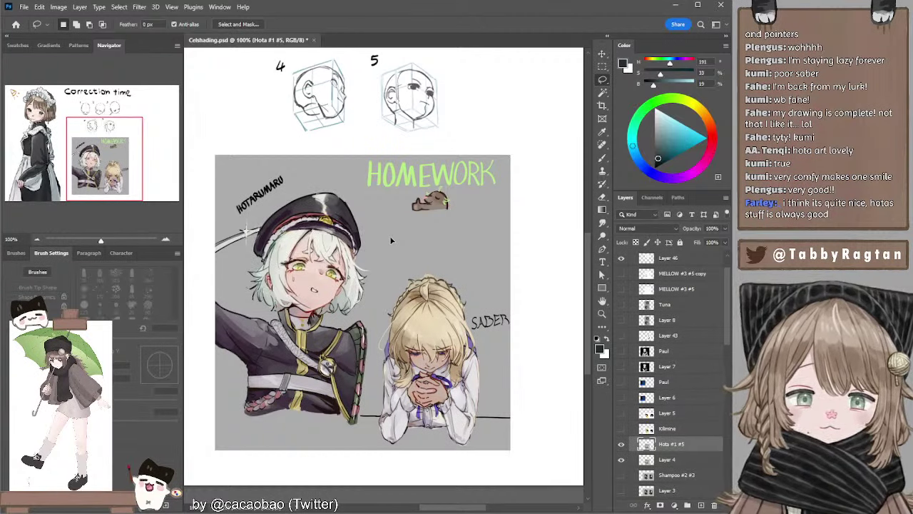
key(ctrl+shift+z)
key(ctrl+z)
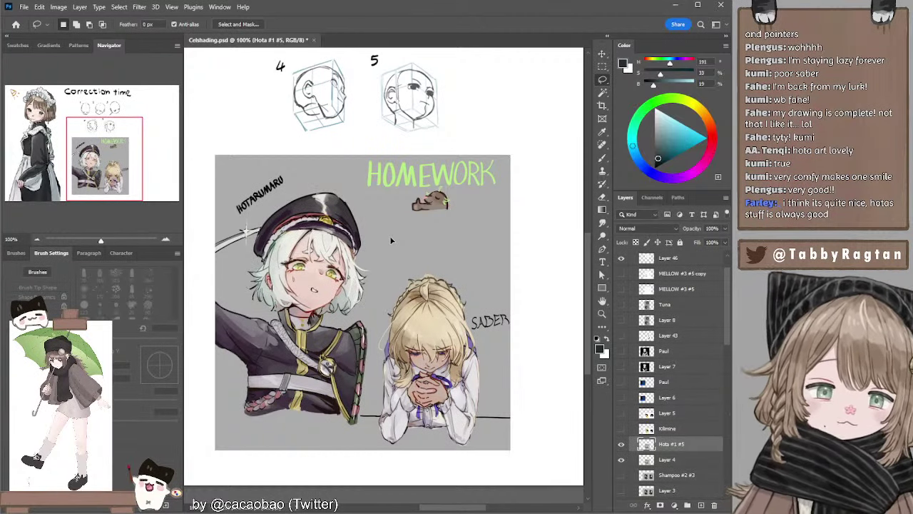
key(ctrl+shift+z)
key(ctrl+z)
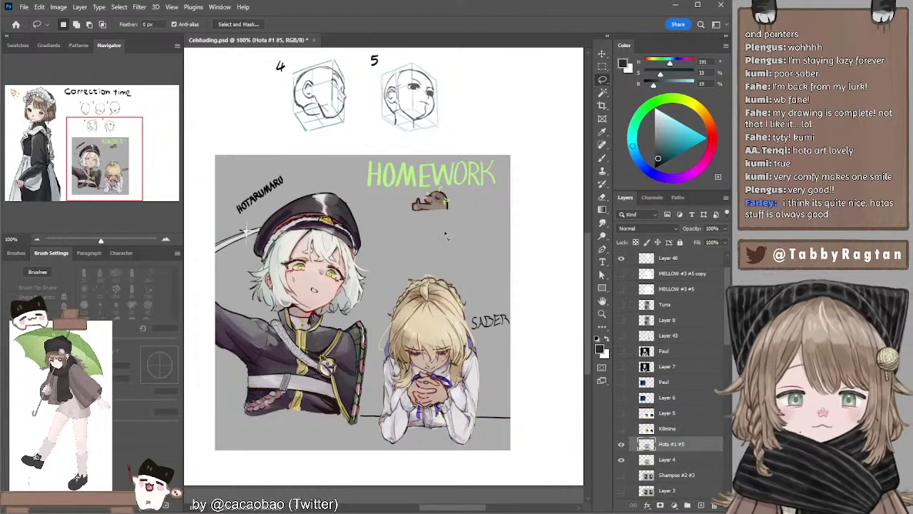
click(621, 444)
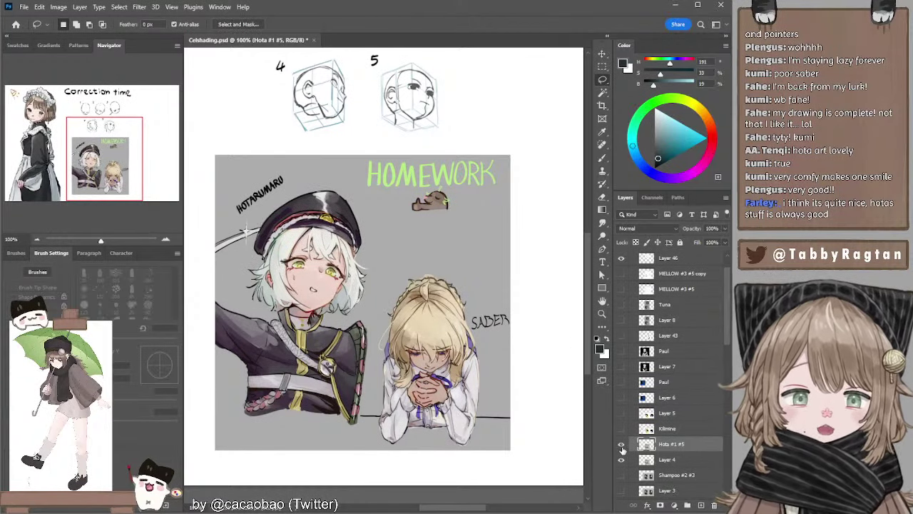
Retouch the details of the Hotarumaru character's face with a sampled reddish skin tone and a 6 px brush.
click(622, 447)
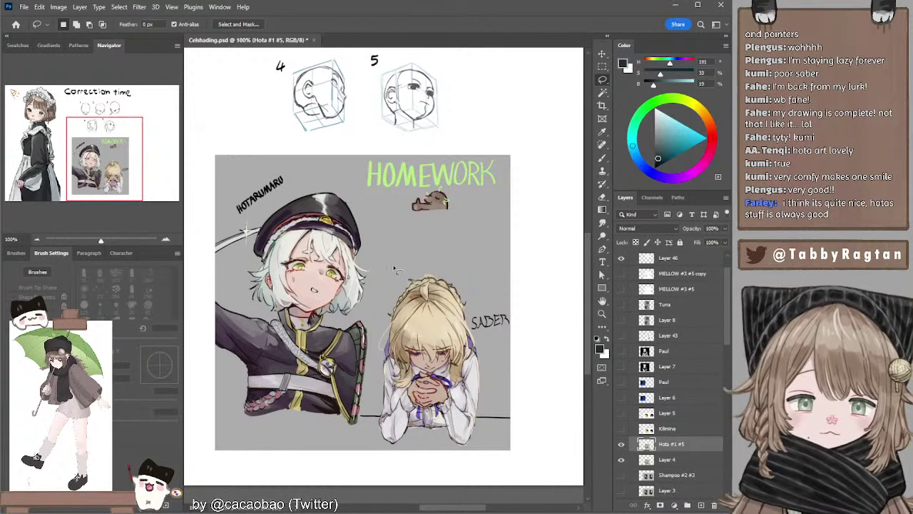
drag(414, 277, 411, 268)
key(b)
alt+click(335, 272)
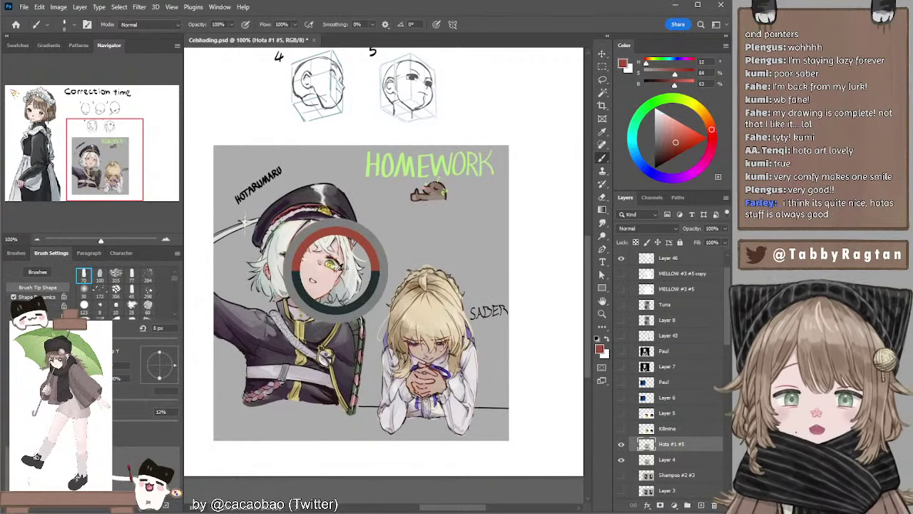
key(bracketleft)
key(bracketleft)
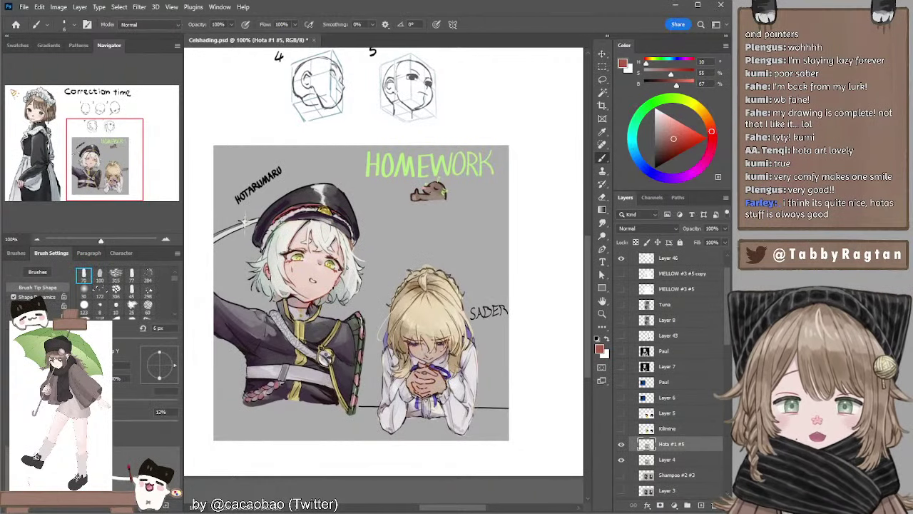
mouse_move(455, 283)
mouse_down()
mouse_move(444, 268)
mouse_move(452, 264)
mouse_up()
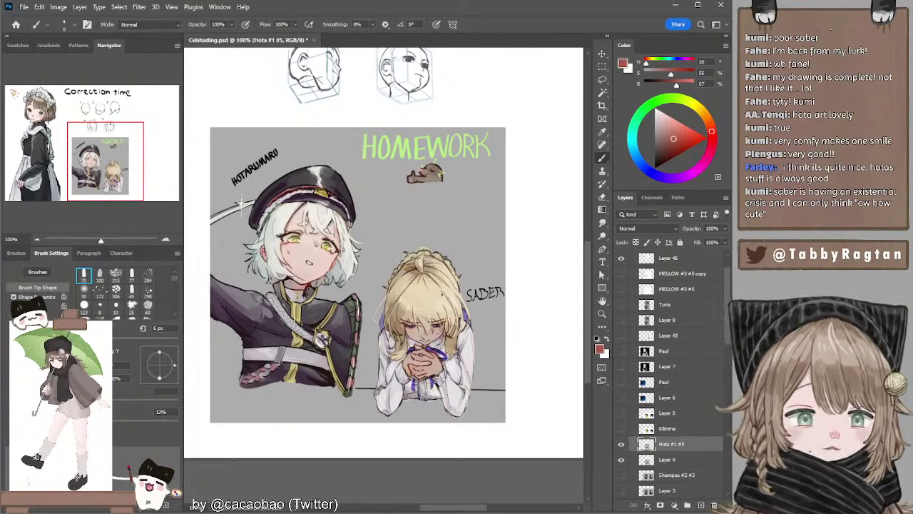
Paint over Saber's blonde hair with sampled mid and light hair tones, using a 9 to 10 px brush.
alt+click(403, 271)
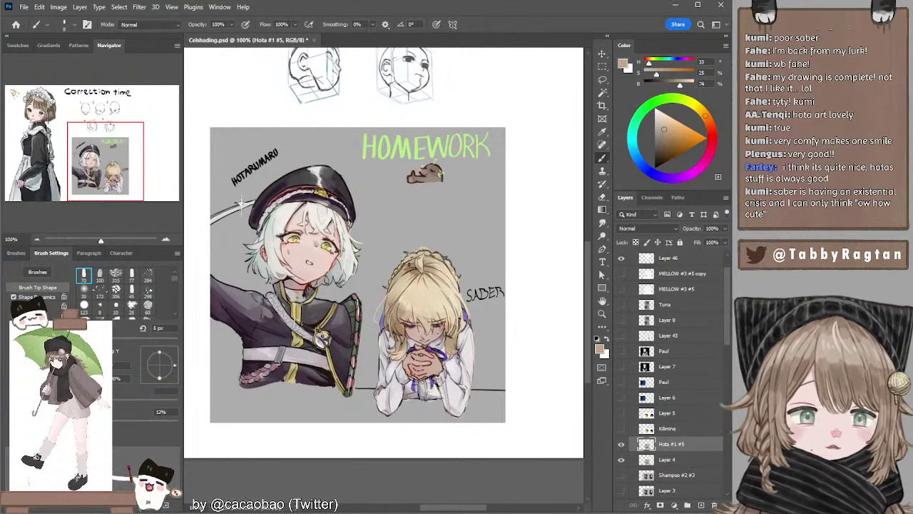
key(bracketright)
key(bracketright)
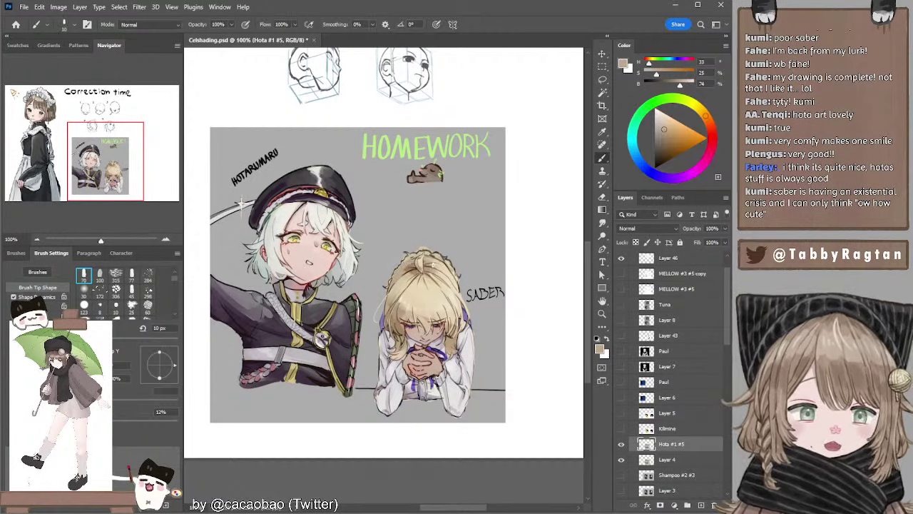
alt+click(444, 258)
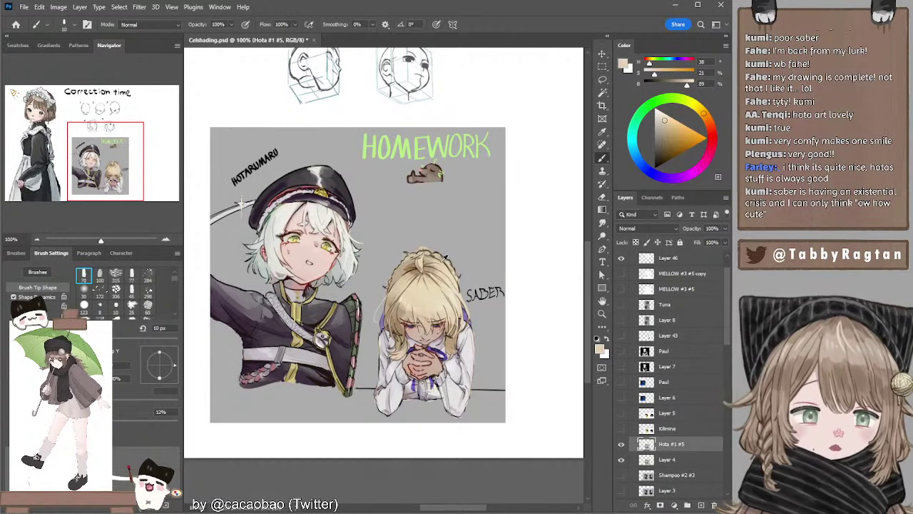
key(bracketleft)
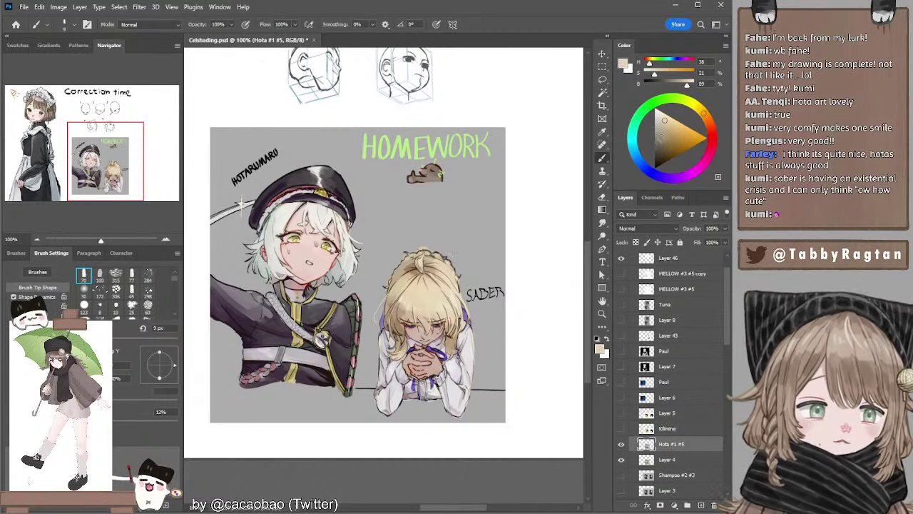
Refine the outline of Saber's hair with a darker grey-brown and a 5 px brush.
click(659, 142)
key(bracketleft)
key(bracketleft)
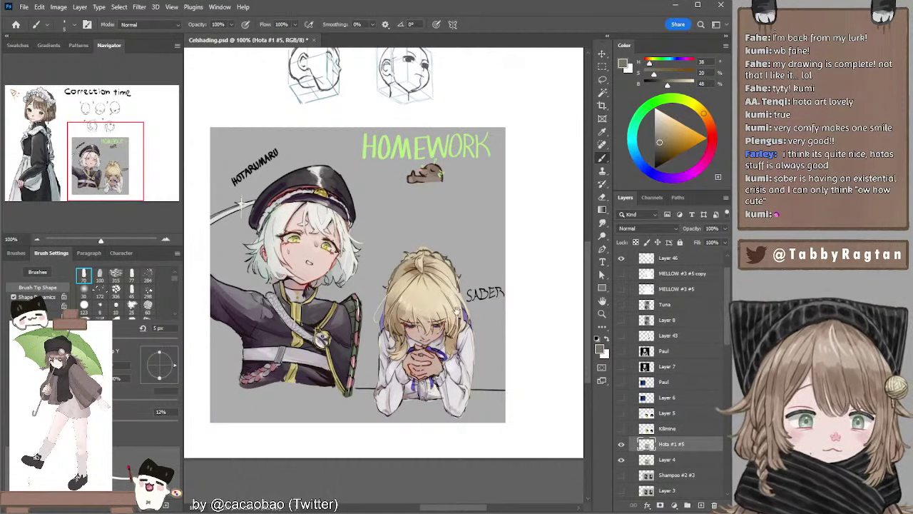
scroll(358, 271, down, 1)
mouse_move(450, 188)
mouse_down()
mouse_move(448, 330)
mouse_move(444, 258)
mouse_move(451, 325)
mouse_move(453, 261)
mouse_up()
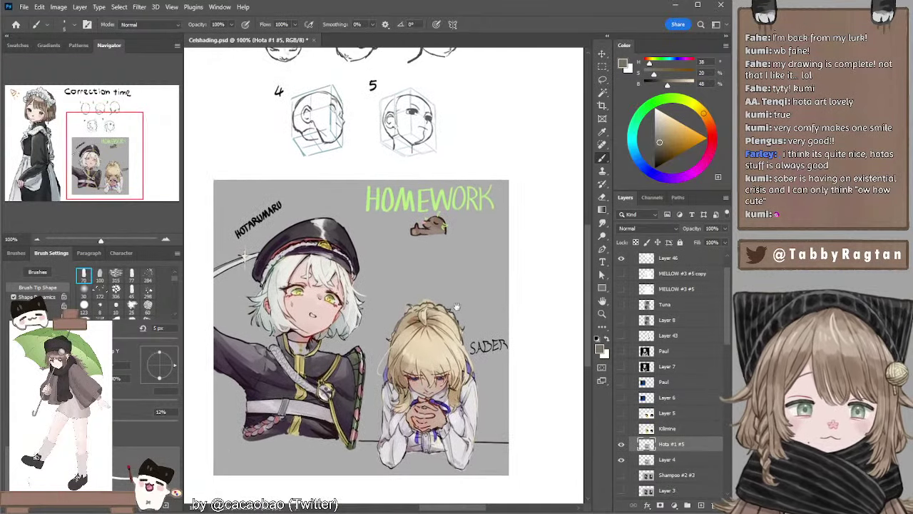
drag(455, 308, 448, 259)
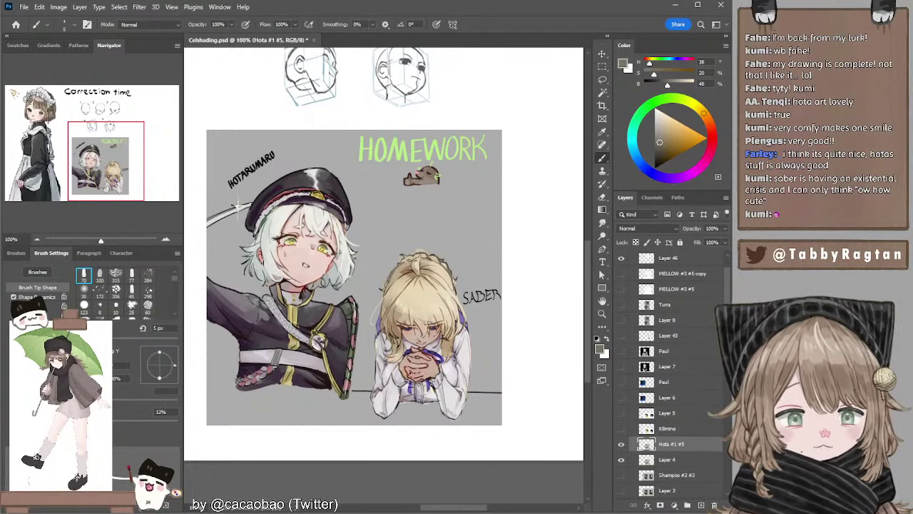
scroll(440, 363, down, 2)
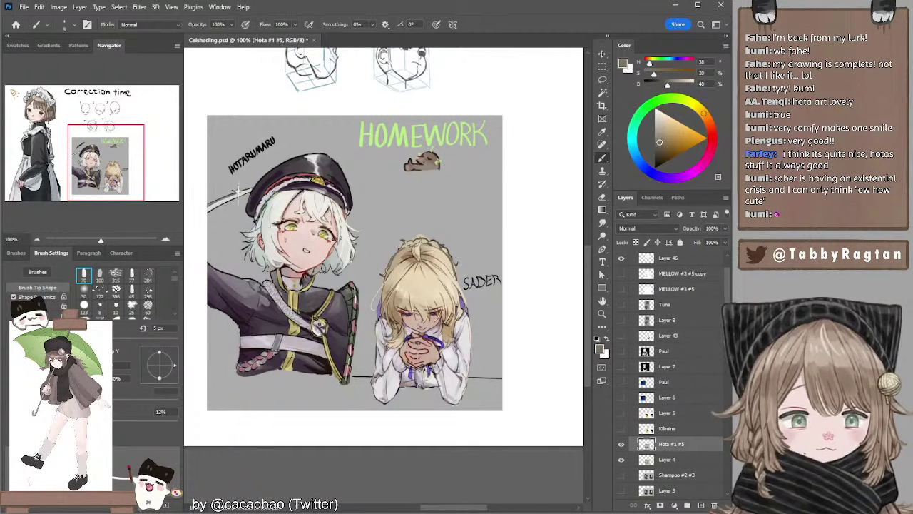
scroll(439, 371, down, 1)
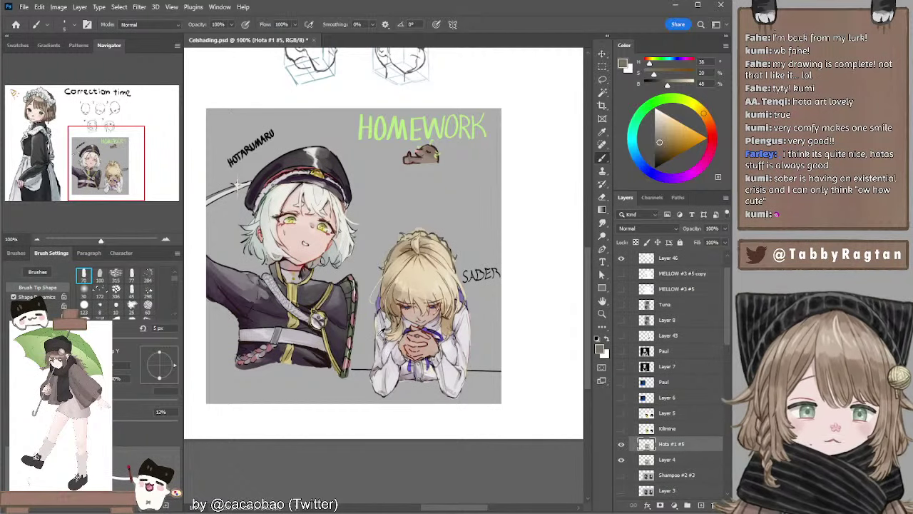
Widen Saber's two sleeves by painting their outer sides in the sampled sleeve white with a 15 px brush.
alt+click(385, 339)
key(bracketright)
key(bracketright)
key(bracketright)
key(bracketright)
key(bracketright)
key(bracketright)
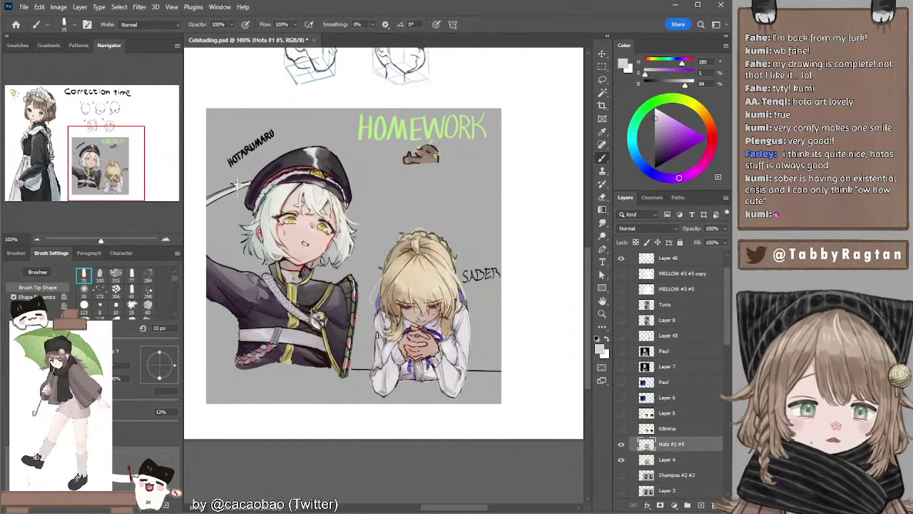
key(bracketright)
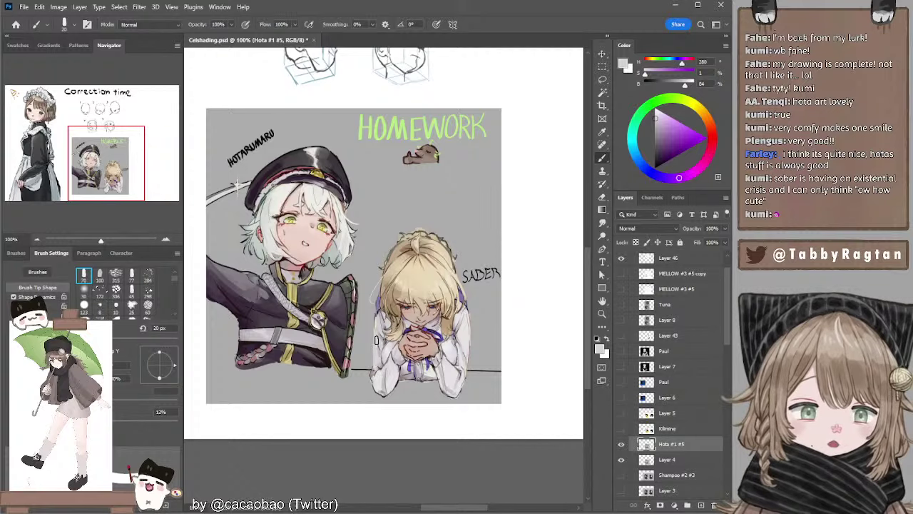
key(bracketleft)
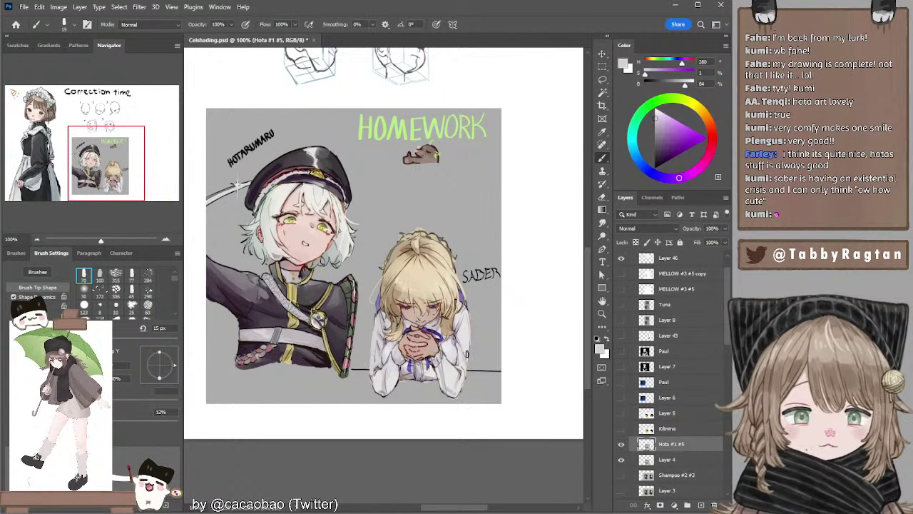
drag(467, 323, 469, 383)
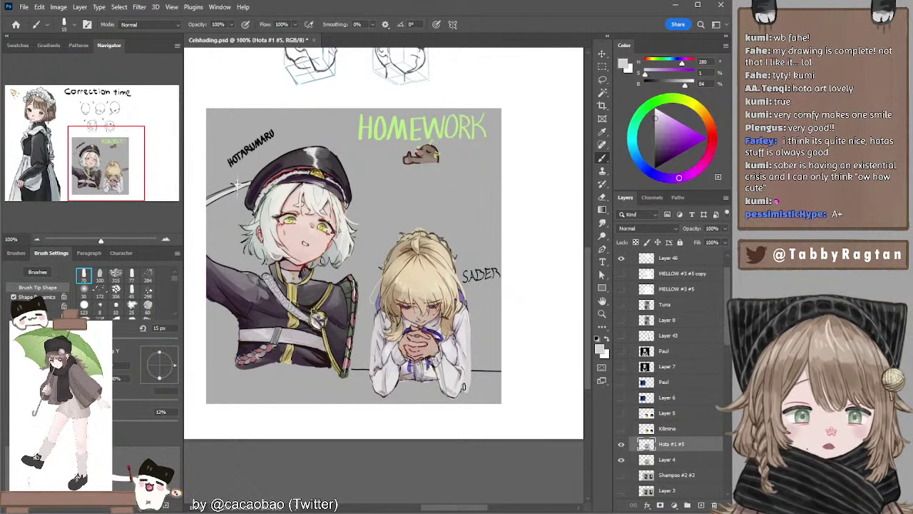
Trim the outer sleeve edge below the SABER label with the background grey and fill out both elbows in sleeve white.
key(e)
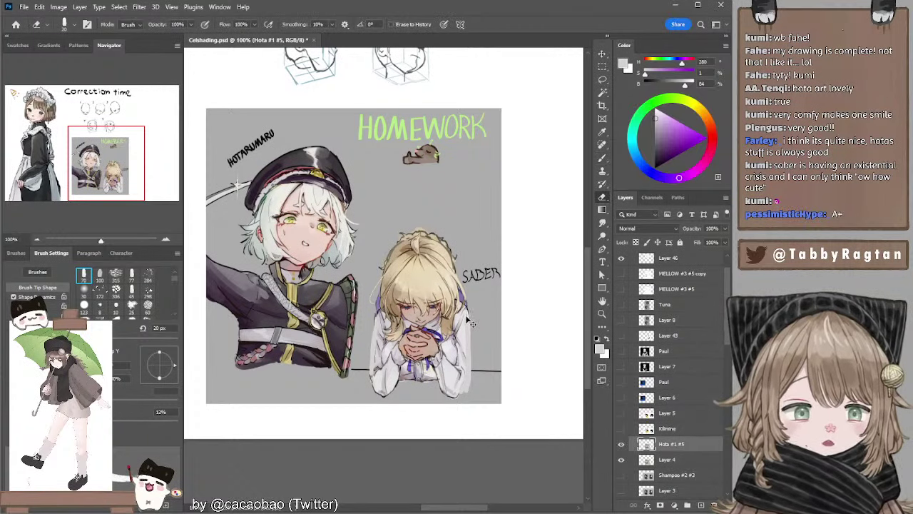
key(b)
alt+click(469, 311)
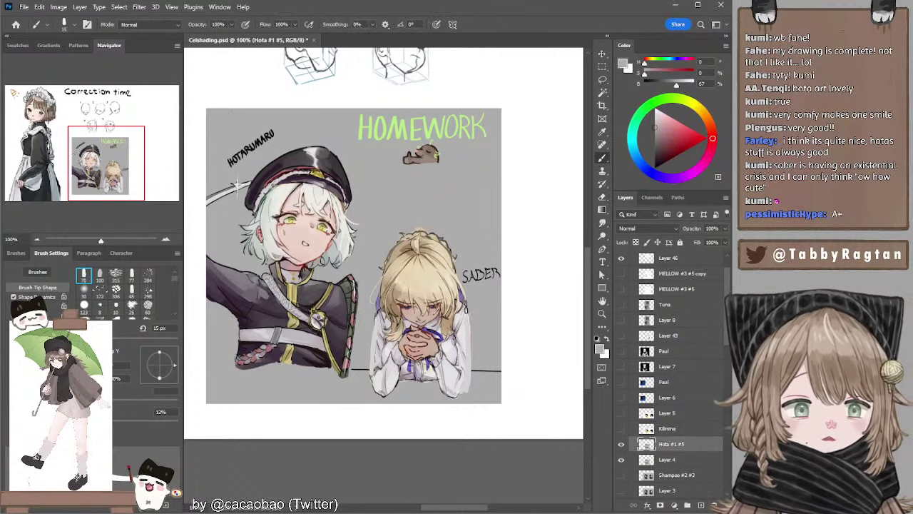
drag(467, 308, 474, 348)
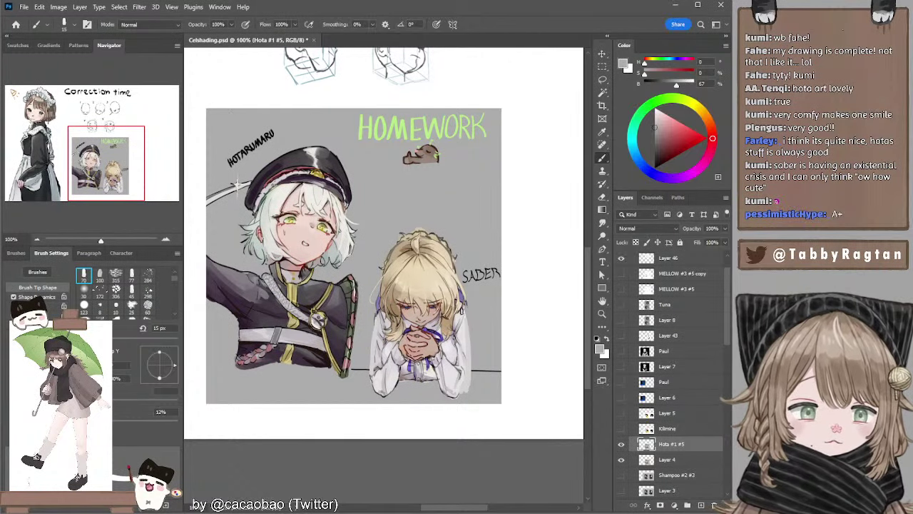
alt+click(470, 335)
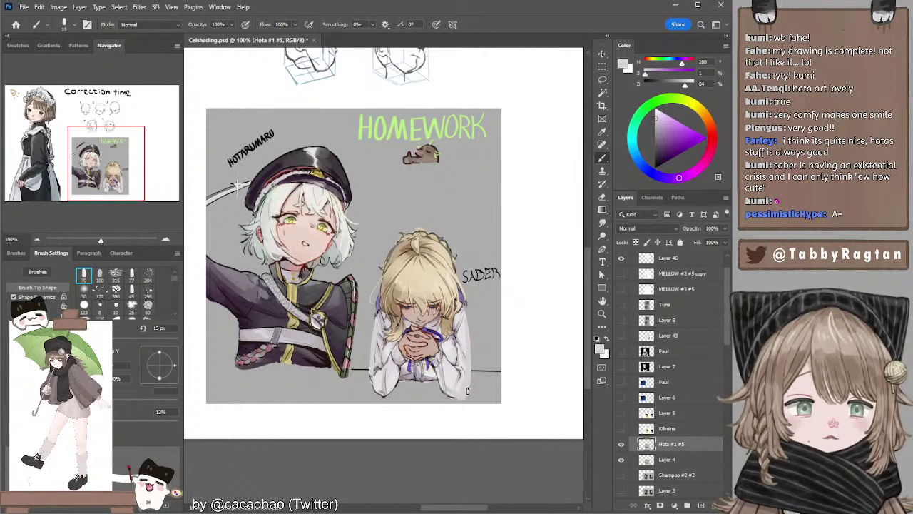
drag(374, 390, 374, 374)
Outline Saber's sleeve on the Hotarumaru side in dark grey, reducing the brush to 6 px.
click(653, 149)
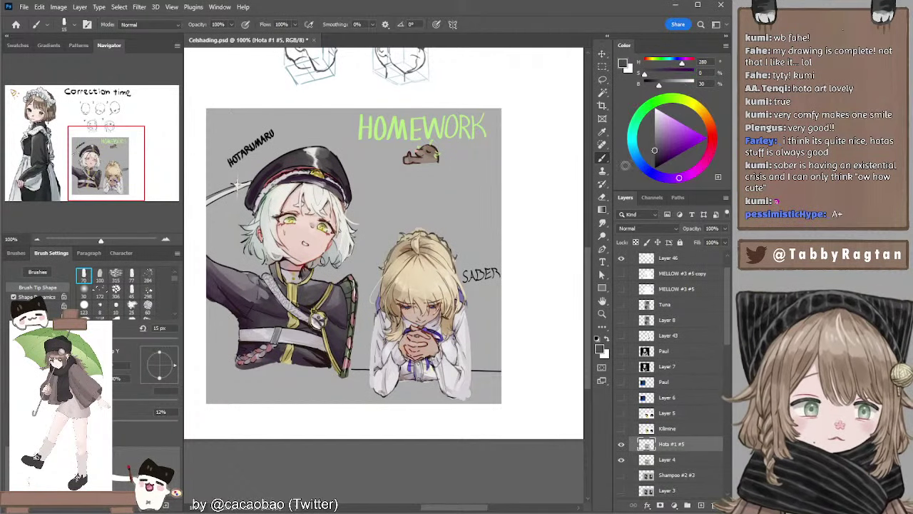
key(bracketleft)
key(bracketleft)
key(bracketleft)
drag(376, 317, 368, 371)
key(ctrl+z)
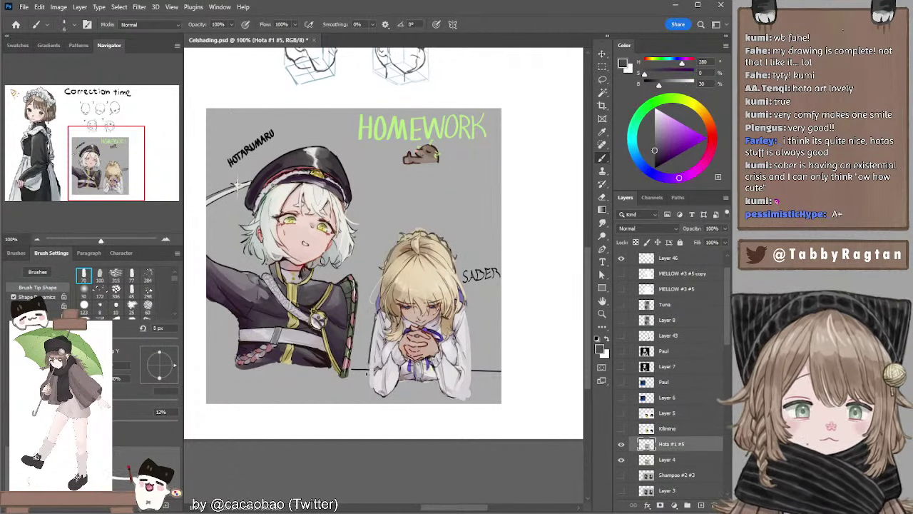
key(bracketleft)
key(bracketleft)
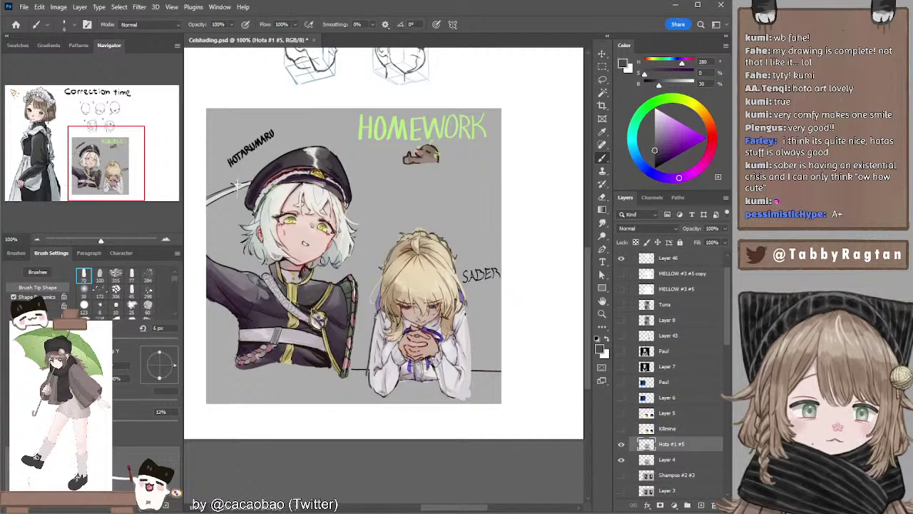
Outline the outer edge of Saber's other sleeve from shoulder to elbow in dark grey, redoing strokes that do not fit.
drag(465, 310, 470, 364)
key(ctrl+z)
drag(468, 328, 470, 374)
key(ctrl+z)
drag(467, 318, 473, 374)
key(ctrl+z)
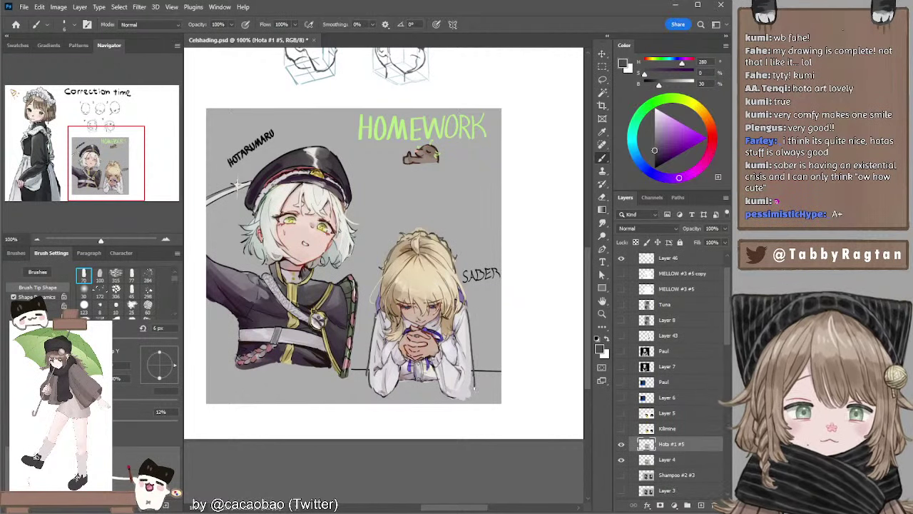
Draw the inner forearm line on Saber's sleeve below the SABER label and redraw the line at the opposite elbow.
mouse_move(433, 363)
mouse_down()
mouse_move(453, 396)
mouse_move(471, 396)
mouse_move(462, 403)
mouse_move(467, 376)
mouse_up()
key(ctrl+z)
key(ctrl+z)
key(ctrl+z)
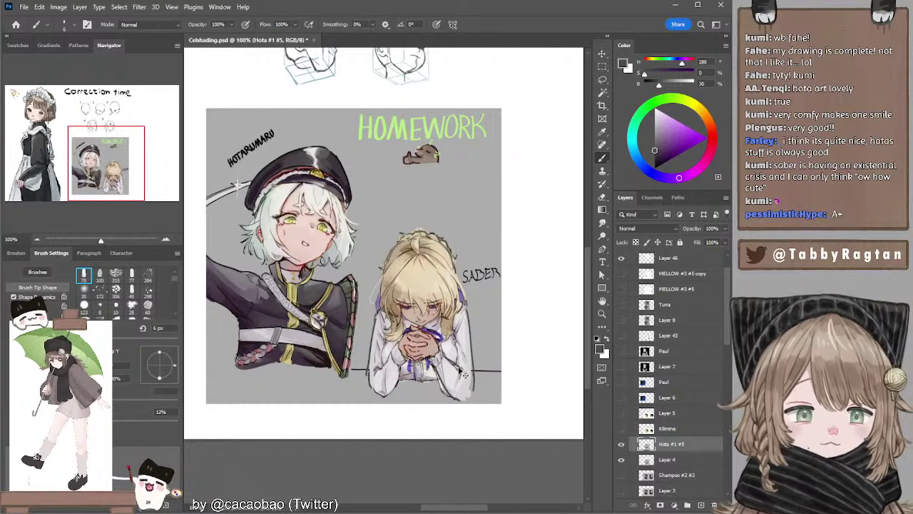
mouse_move(396, 382)
mouse_down()
mouse_move(412, 368)
mouse_move(391, 395)
mouse_up()
key(ctrl+z)
key(ctrl+z)
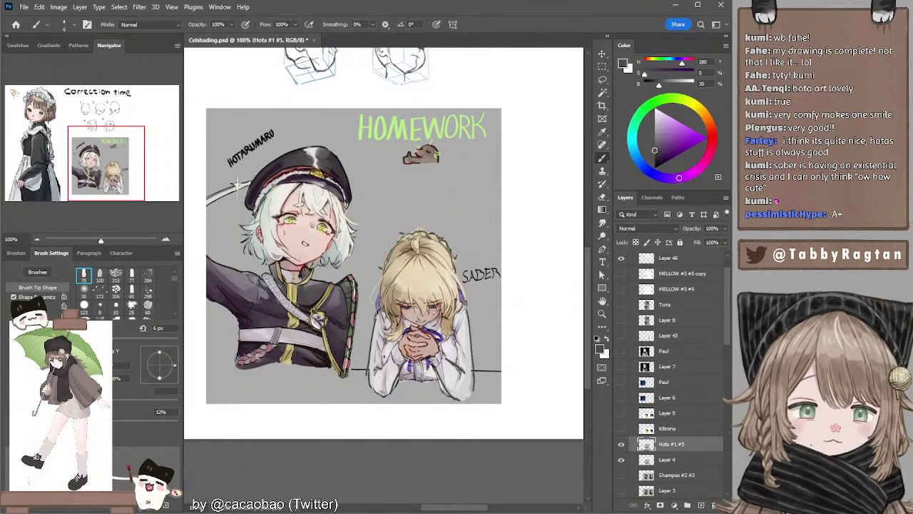
Outline the rounded undersides of Saber's elbows with the sampled dark line grey.
alt+click(370, 376)
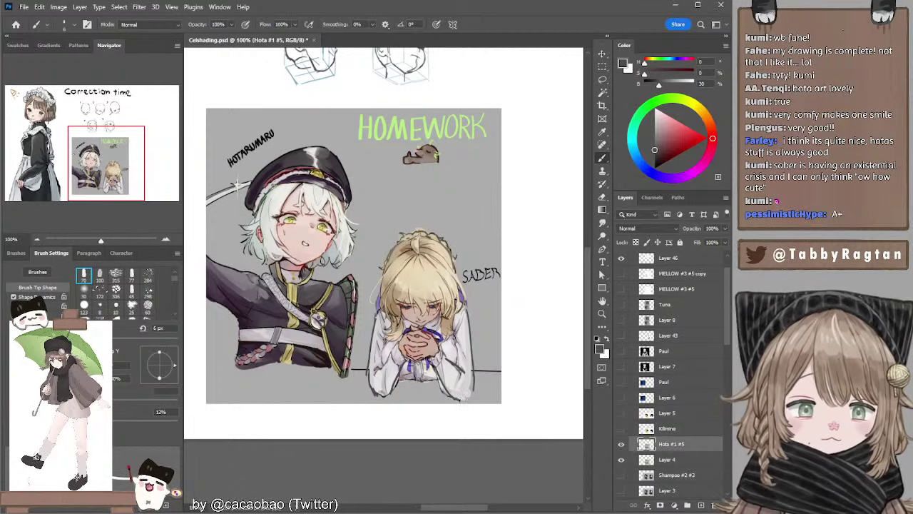
key(ctrl+z)
mouse_move(460, 399)
mouse_down()
mouse_move(473, 411)
mouse_move(471, 394)
mouse_up()
key(ctrl+z)
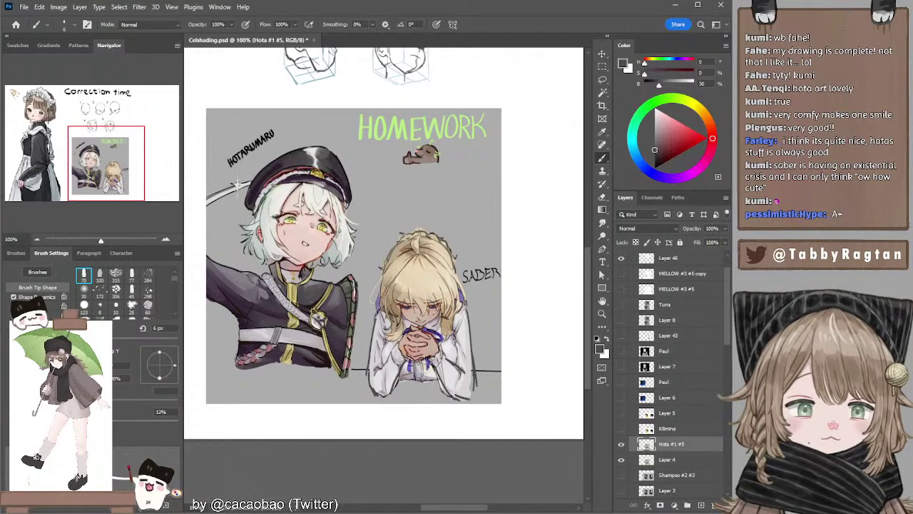
drag(452, 396, 474, 384)
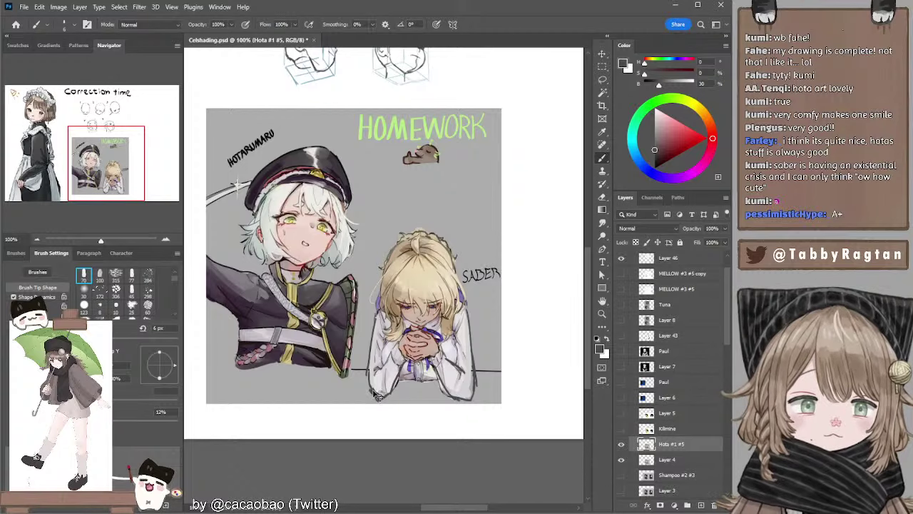
Shade Saber's sleeve beside the clasped hands with a light grey sampled from the fabric.
alt+click(385, 348)
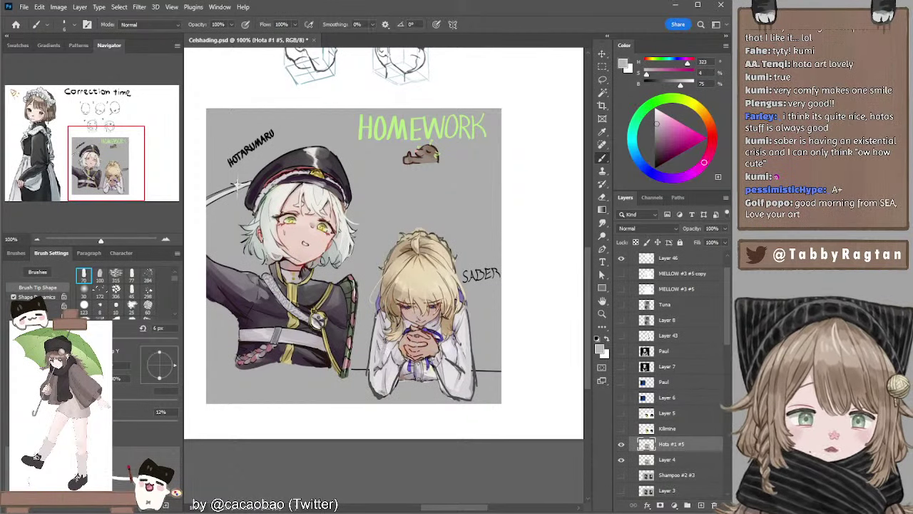
mouse_move(383, 345)
mouse_down()
mouse_move(382, 361)
mouse_move(383, 342)
mouse_up()
key(e)
key(b)
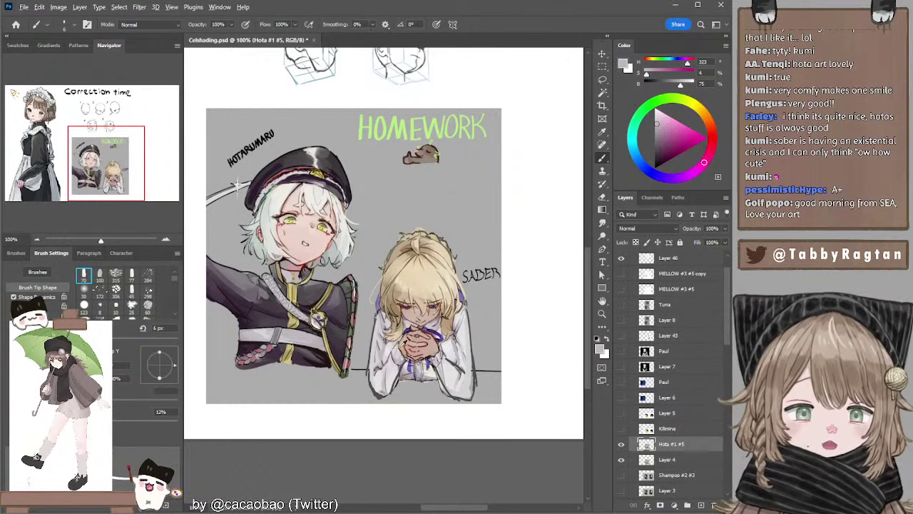
Sketch an enlarged rounded elbow outline on the blank canvas beside the homework picture with a 4 px dark grey brush.
alt+click(451, 362)
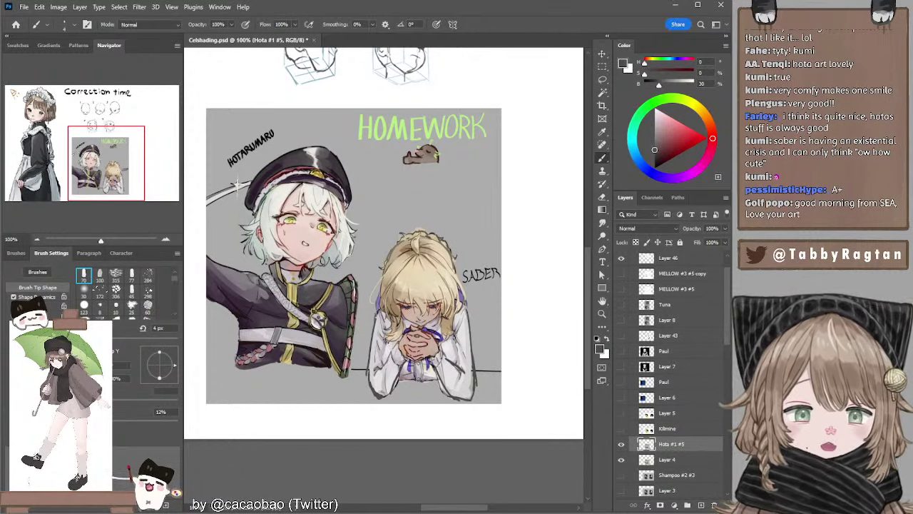
mouse_move(537, 222)
mouse_down()
mouse_move(516, 274)
mouse_move(534, 283)
mouse_move(503, 267)
mouse_move(497, 282)
mouse_move(538, 276)
mouse_move(496, 285)
mouse_move(537, 276)
mouse_move(528, 233)
mouse_up()
key(ctrl+z)
key(ctrl+z)
key(ctrl+z)
key(ctrl+z)
key(ctrl+z)
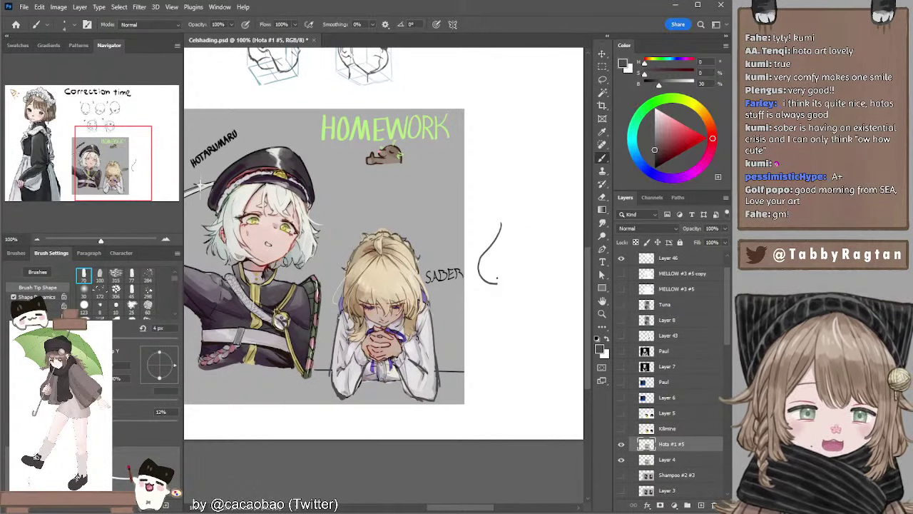
mouse_move(493, 283)
mouse_down()
mouse_move(535, 274)
mouse_move(525, 224)
mouse_up()
key(ctrl+z)
key(ctrl+z)
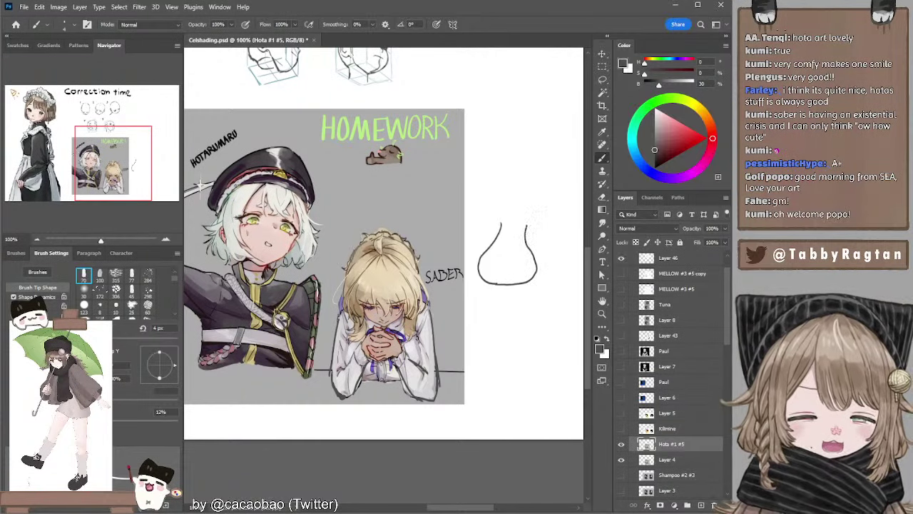
Draw a short horizontal table line on each side of the elbow sketch near its base.
key(space)
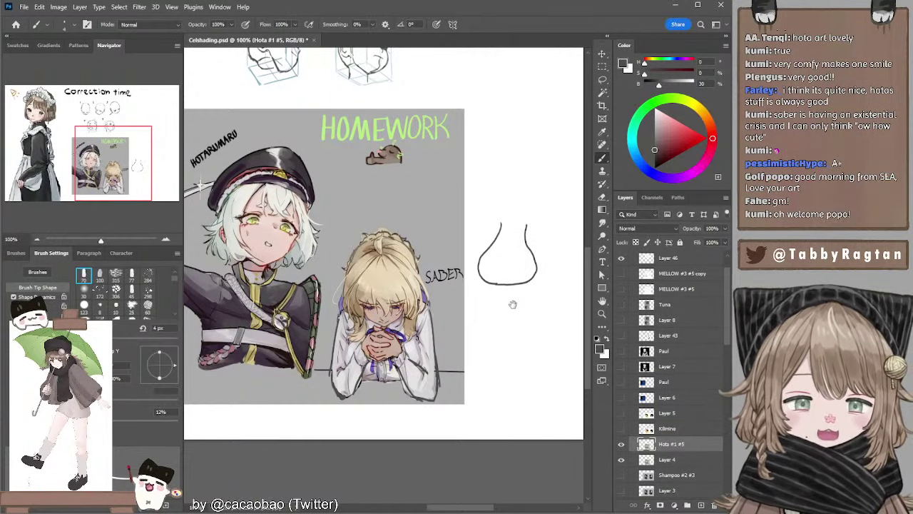
drag(514, 306, 509, 302)
drag(461, 274, 481, 277)
key(ctrl+z)
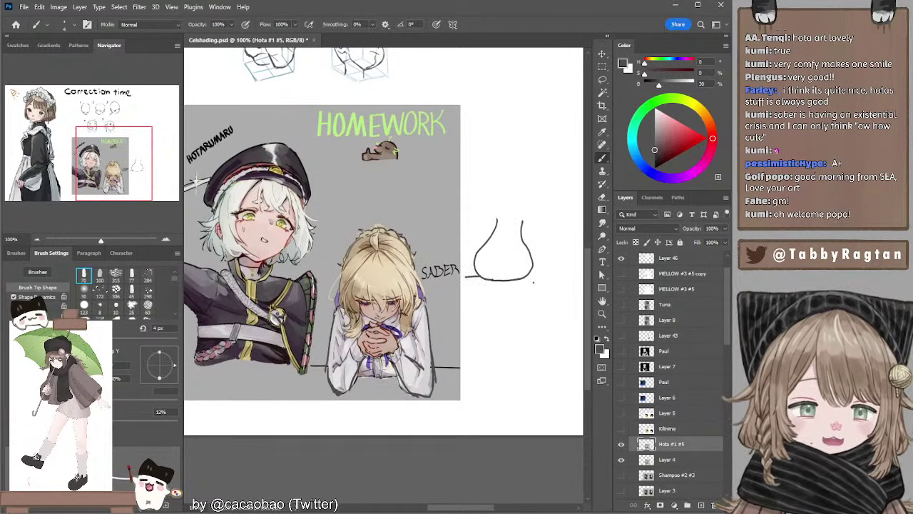
drag(530, 275, 555, 274)
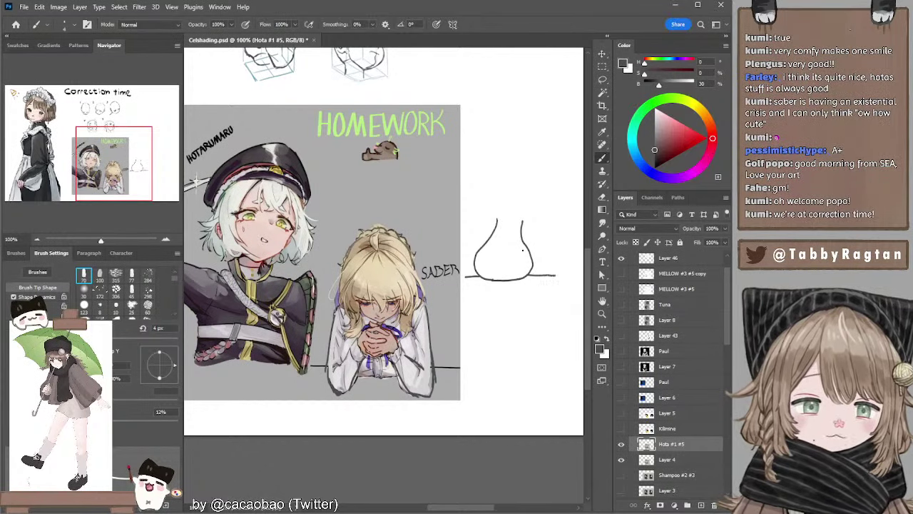
scroll(374, 341, down, 1)
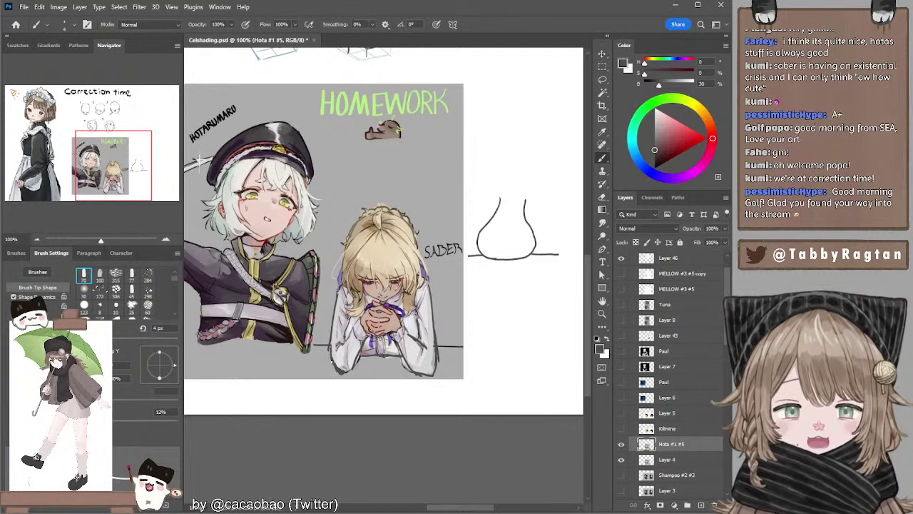
Retouch the blonde figure's left-hand sleeve with light and dark grey sampled from the drawing, using a 6 px brush.
alt+click(337, 353)
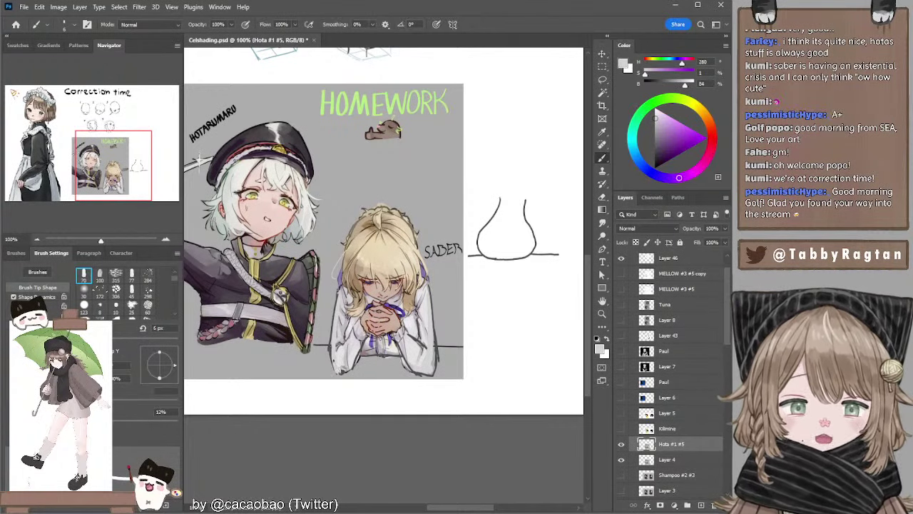
alt+click(344, 371)
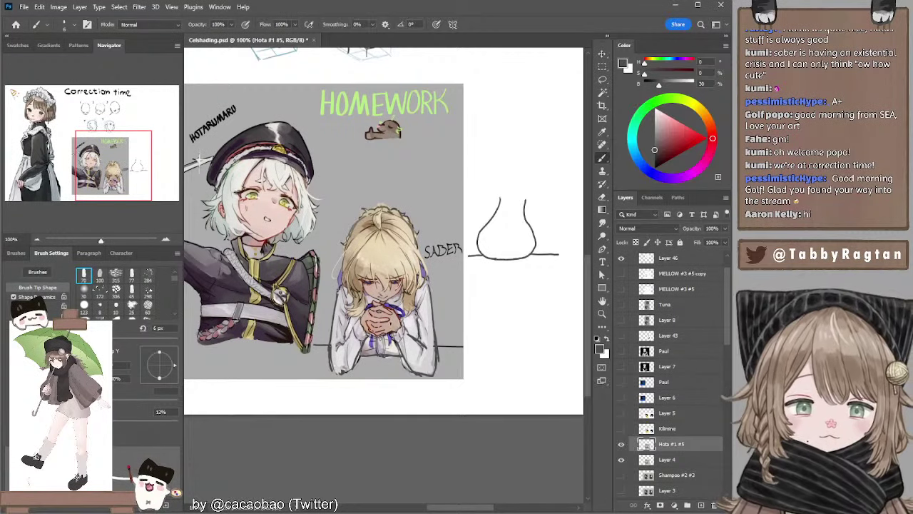
Cover the blonde figure's clasped hands with sampled skin tone and redraw the interlocked fingers in dark red with a 4 px brush.
alt+click(394, 320)
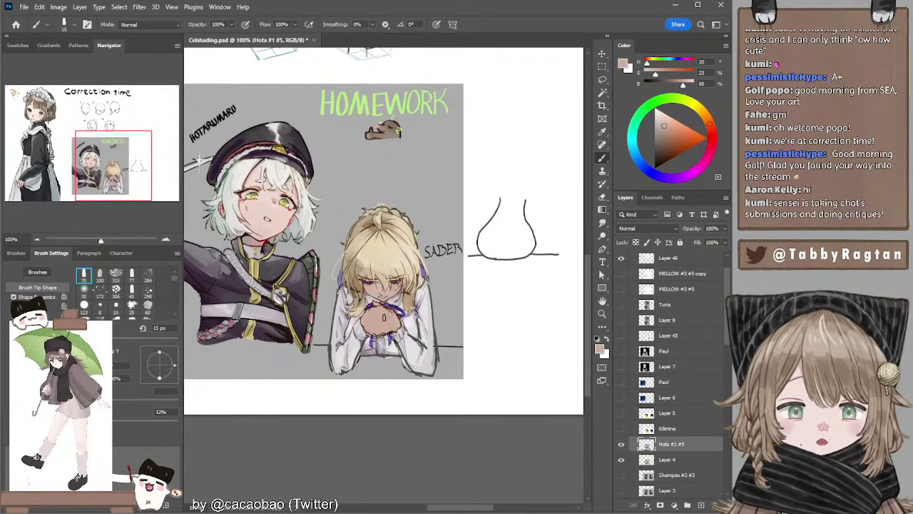
alt+click(385, 306)
key(bracketleft)
key(bracketleft)
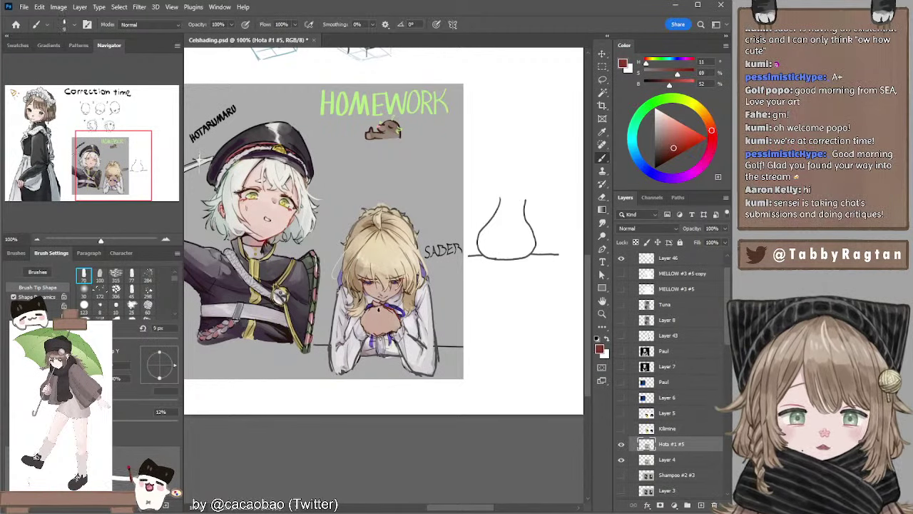
key(bracketleft)
key(bracketleft)
key(bracketleft)
key(bracketleft)
key(bracketleft)
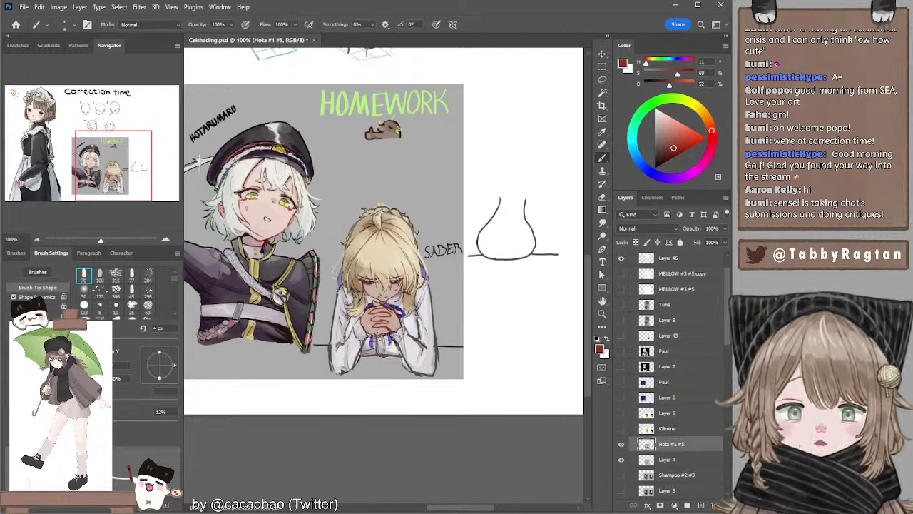
Repaint the shirt area beneath the clasped hands in sampled light grey with an 8 px brush.
alt+click(375, 345)
key(bracketright)
key(bracketright)
key(bracketright)
key(bracketright)
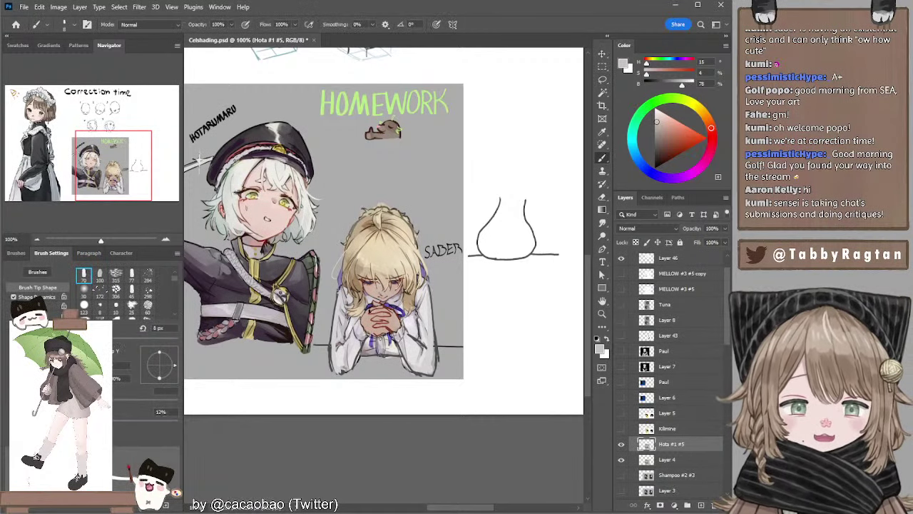
Touch up the lower edge of the hands in skin tone and shade the shirt below them with sampled purplish greys.
key(l)
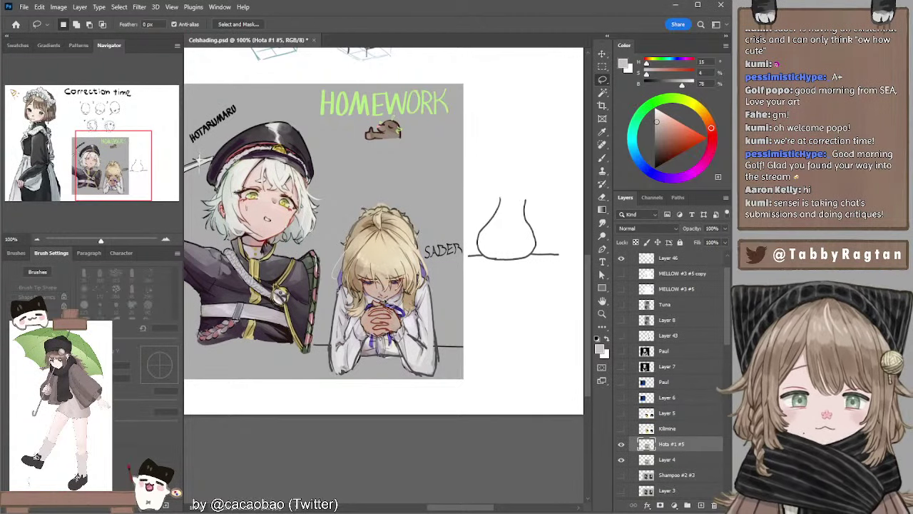
key(b)
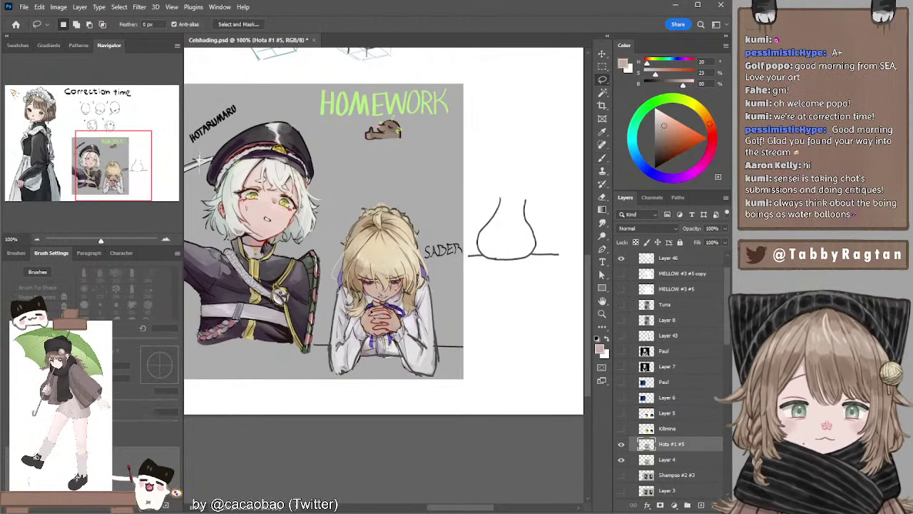
key(bracketleft)
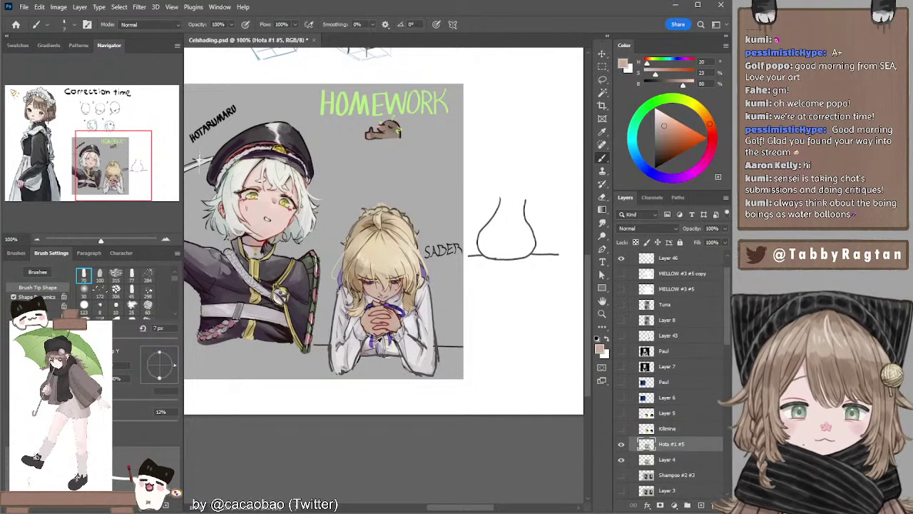
alt+click(373, 346)
key(bracketright)
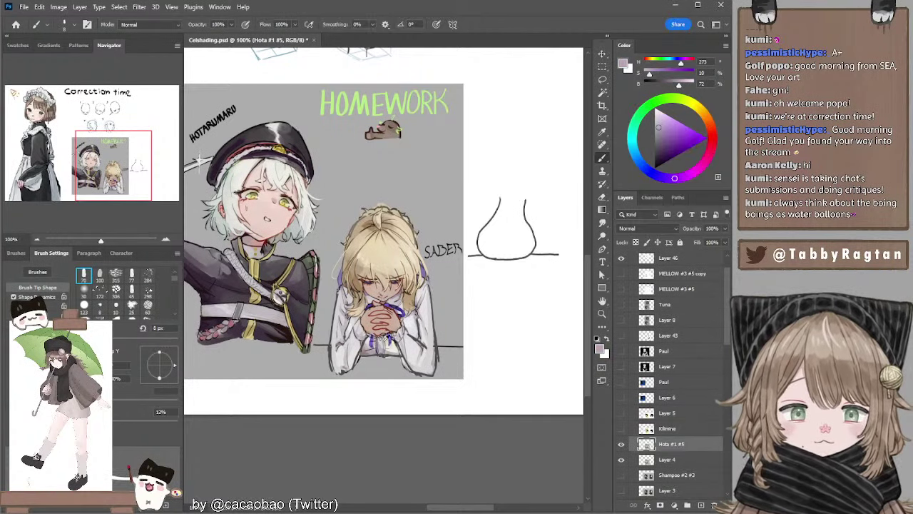
alt+click(383, 347)
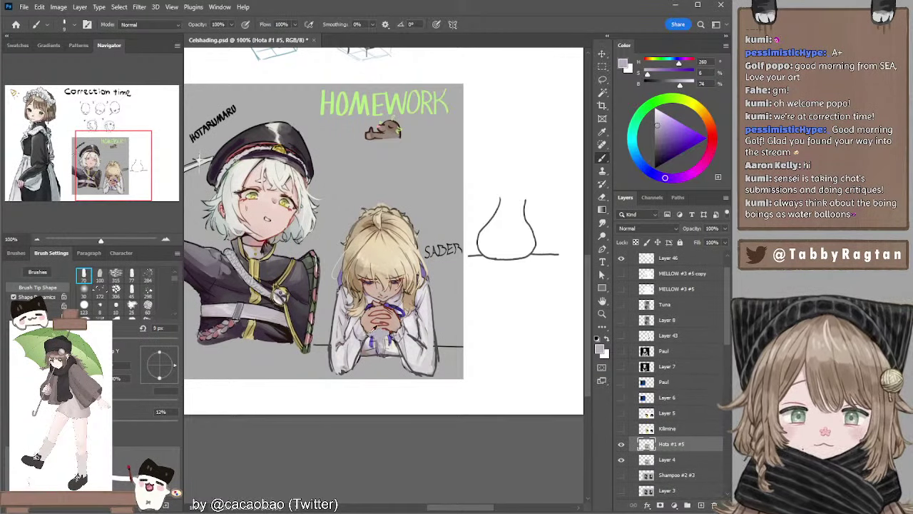
key(bracketleft)
Refine the outline of the clasped hands in sampled dark red with a 5 px brush.
alt+click(396, 327)
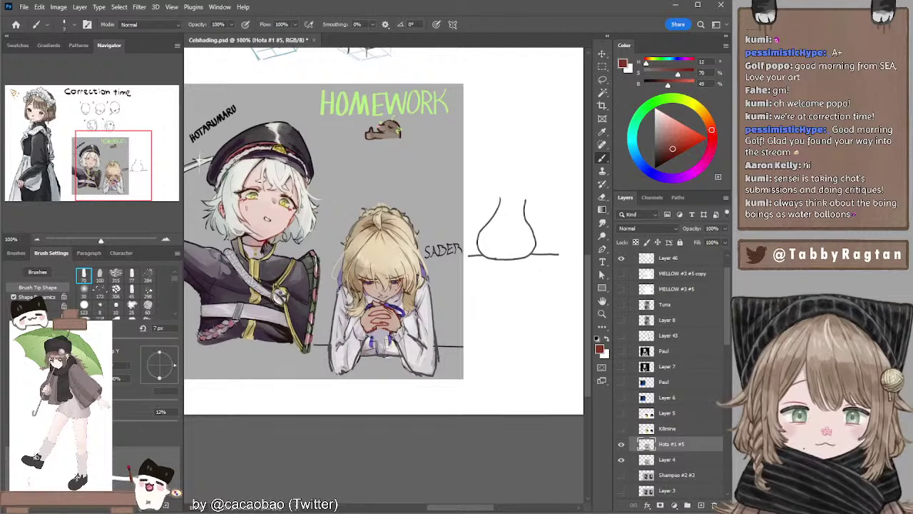
key(bracketleft)
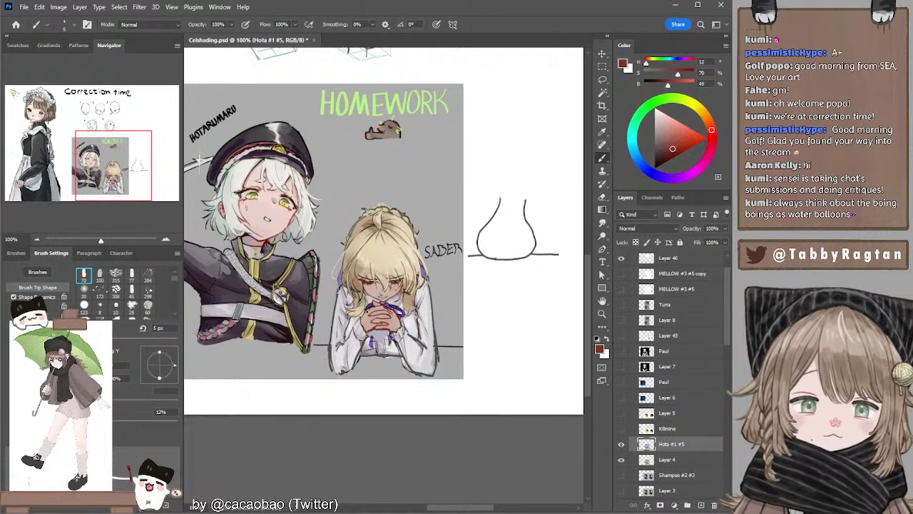
drag(368, 310, 360, 324)
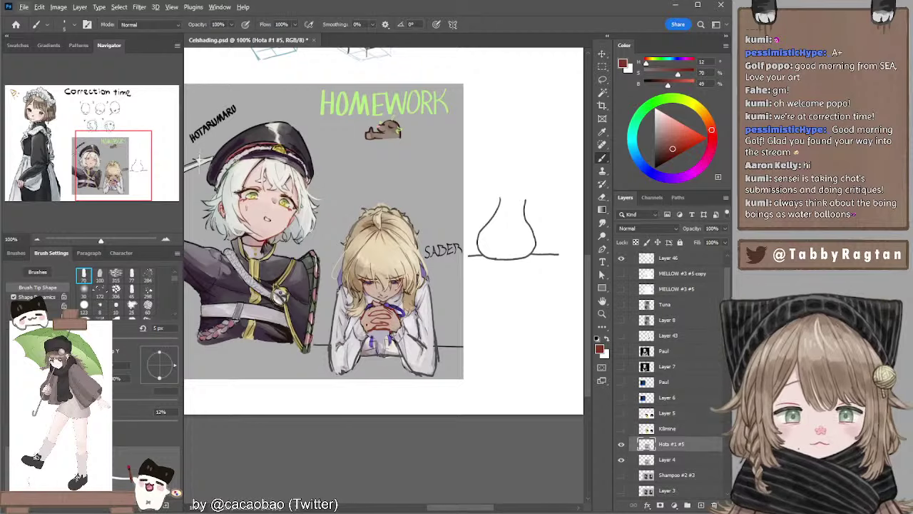
drag(373, 346, 374, 337)
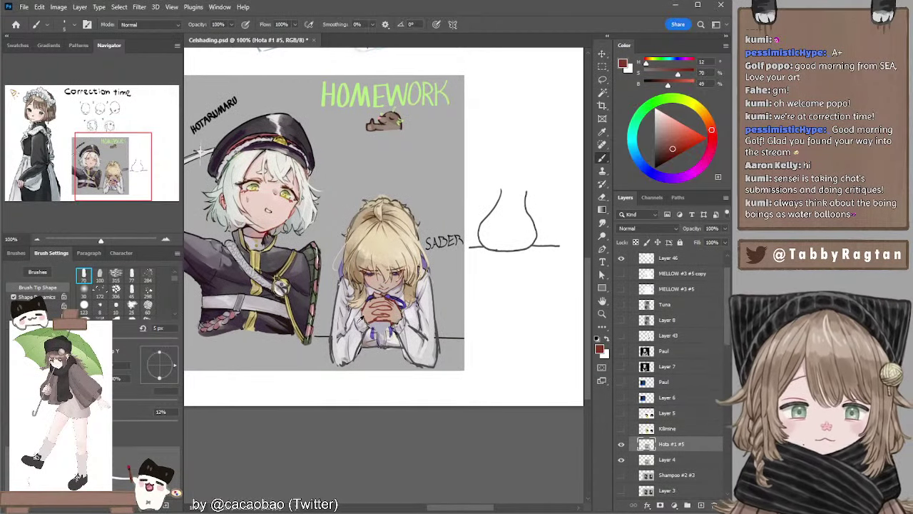
Repaint the left-hand cuff below the clasped hands with sampled light greys, enlarging the brush to 10 px.
alt+click(356, 322)
alt+click(359, 327)
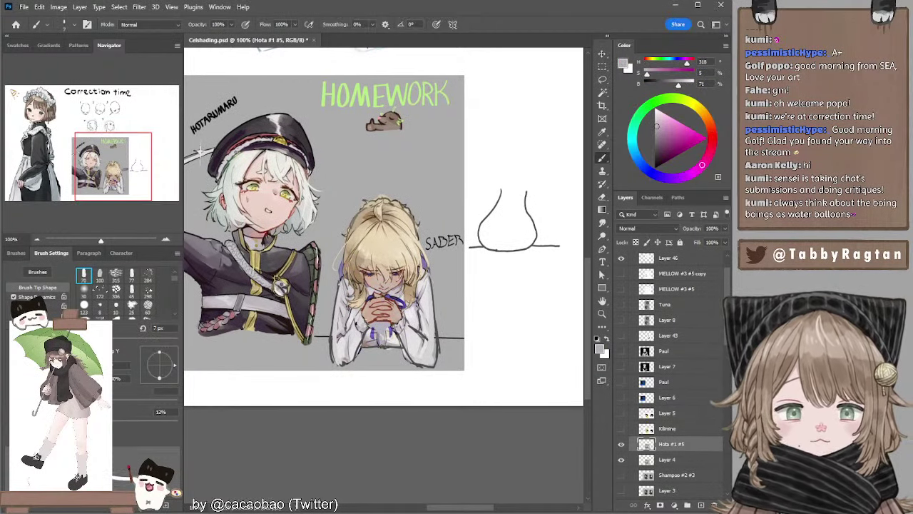
key(bracketright)
key(bracketright)
alt+click(359, 321)
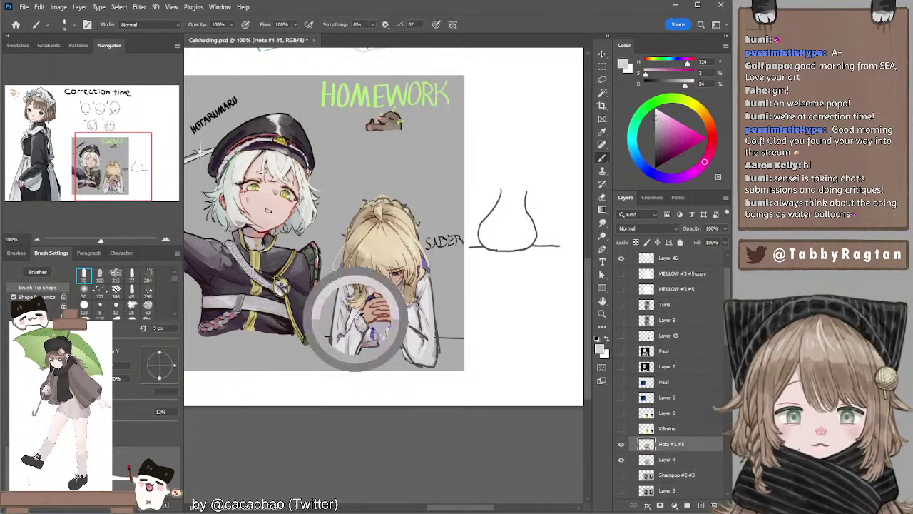
key(bracketright)
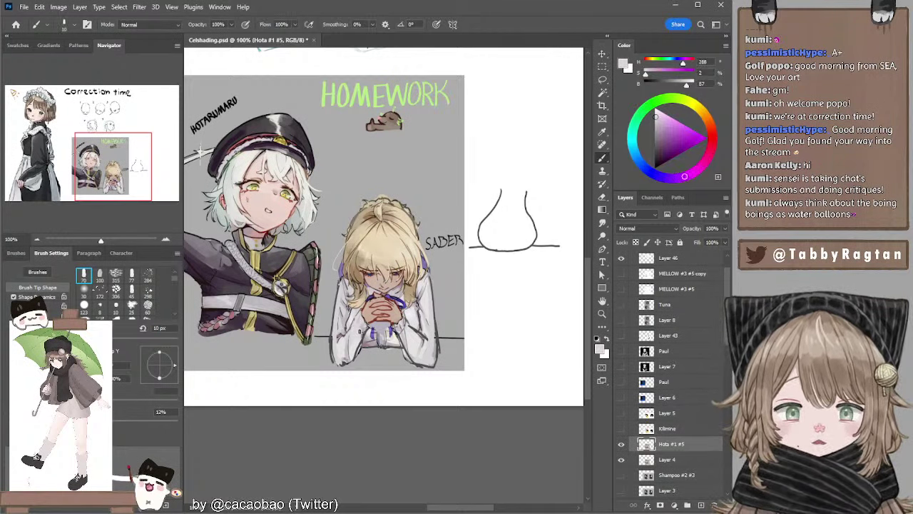
Redraw the left-hand cuff and sleeve lines in sampled dark grey with a 4 px brush.
alt+click(346, 332)
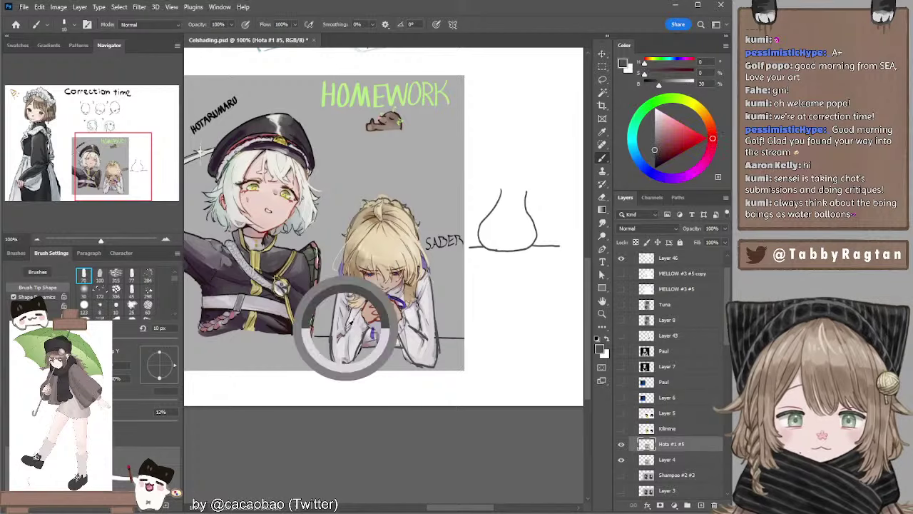
key(bracketleft)
key(bracketleft)
key(bracketleft)
key(bracketleft)
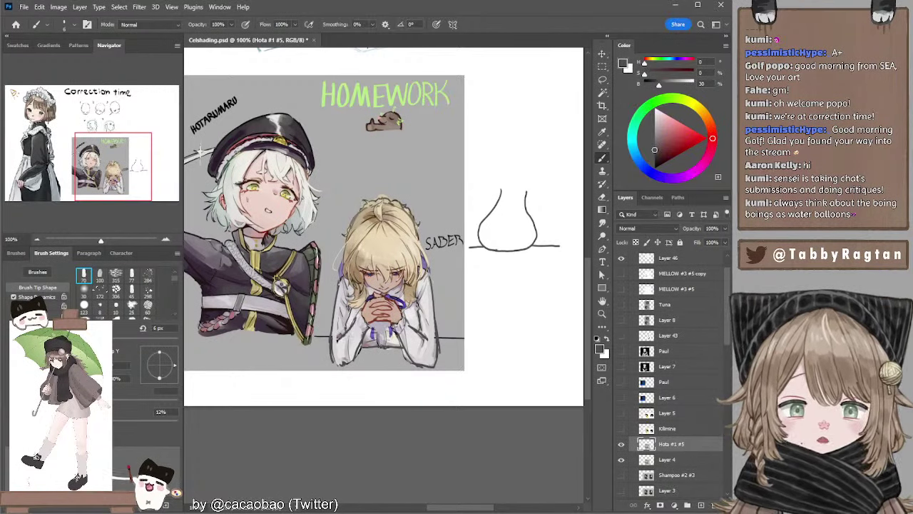
key(bracketleft)
key(bracketleft)
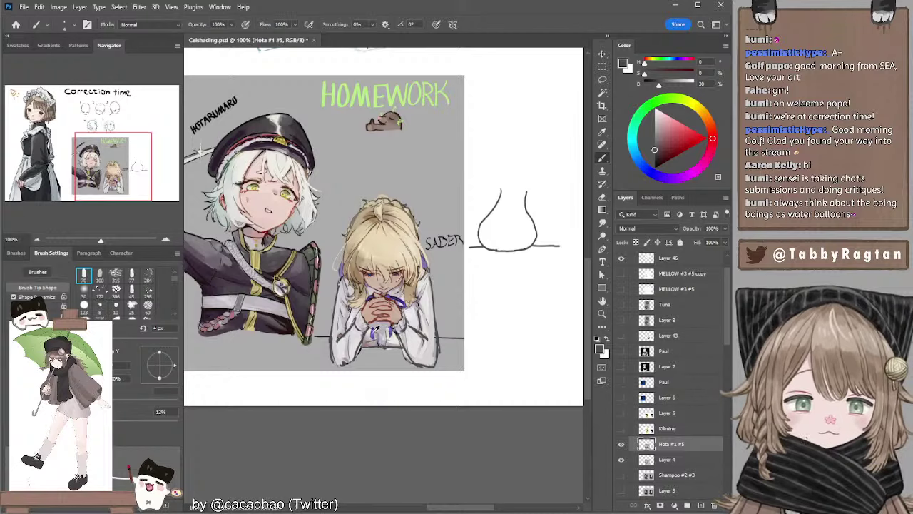
Paint the neck ribbon's hanging ends in sampled blue-violet with a 7 px brush.
alt+click(370, 330)
key(bracketright)
key(bracketright)
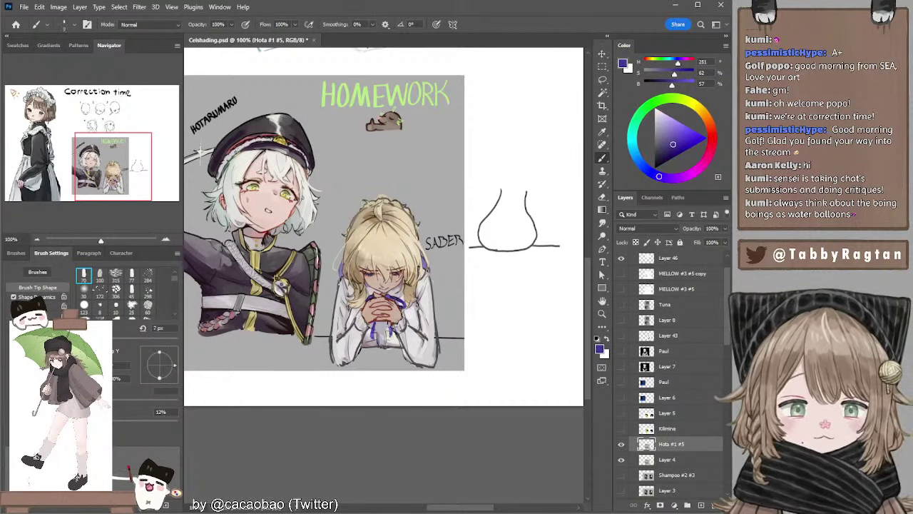
key(bracketright)
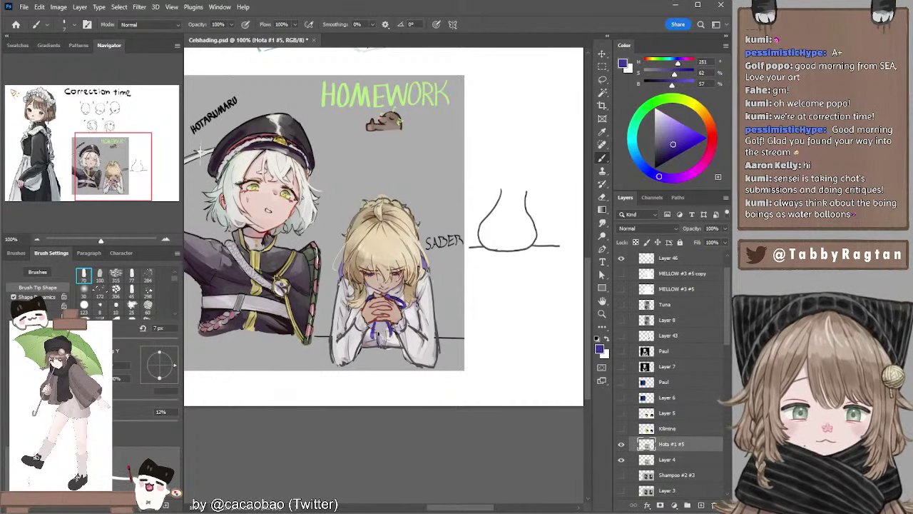
Add dark navy linework around the ribbon with a 4 px brush, sampling the colour from the drawing.
alt+click(380, 331)
key(bracketleft)
key(bracketleft)
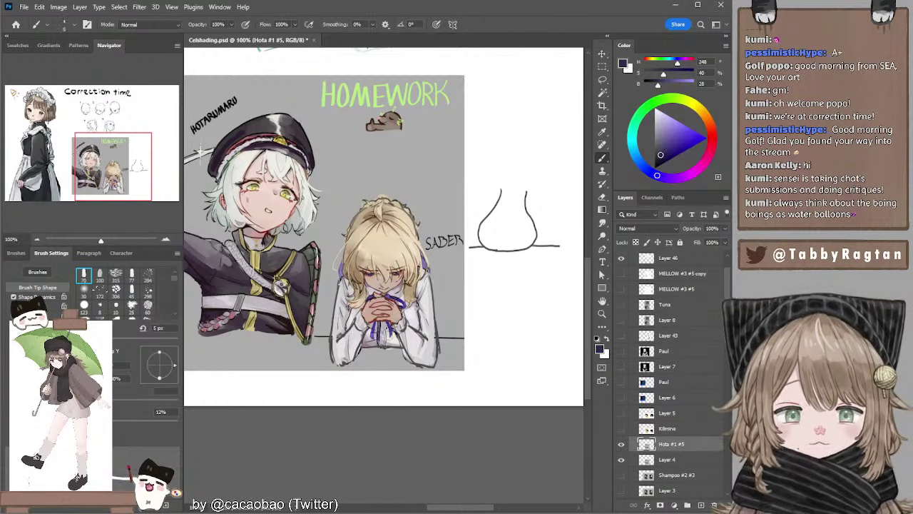
key(bracketleft)
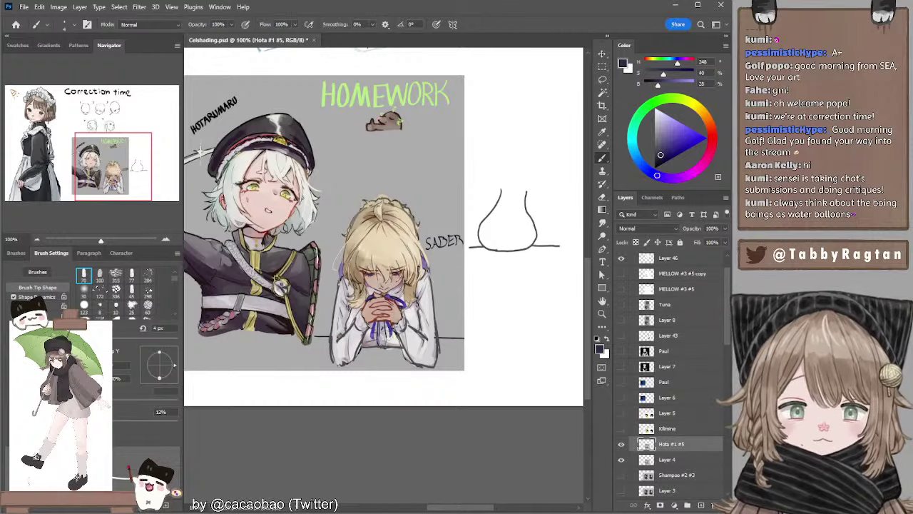
Clean up the outer edges of both white sleeves in sampled light grey with a 10 px brush, undoing unwanted strokes.
drag(458, 334, 521, 310)
alt+click(359, 316)
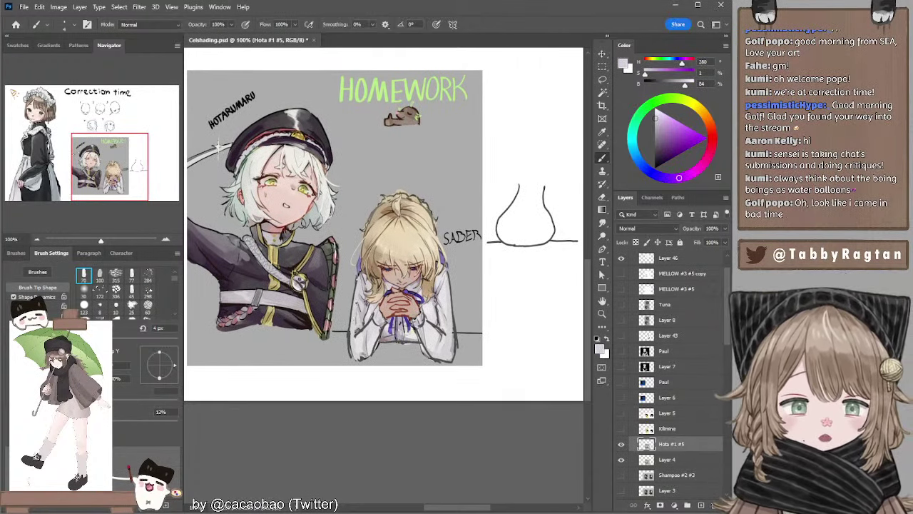
key(])
key(])
key(])
key(])
key(])
mouse_move(355, 289)
mouse_down()
mouse_move(350, 340)
mouse_move(350, 310)
mouse_up()
key(ctrl+z)
key([)
key(])
drag(449, 294, 453, 341)
drag(450, 311, 455, 349)
key(ctrl+z)
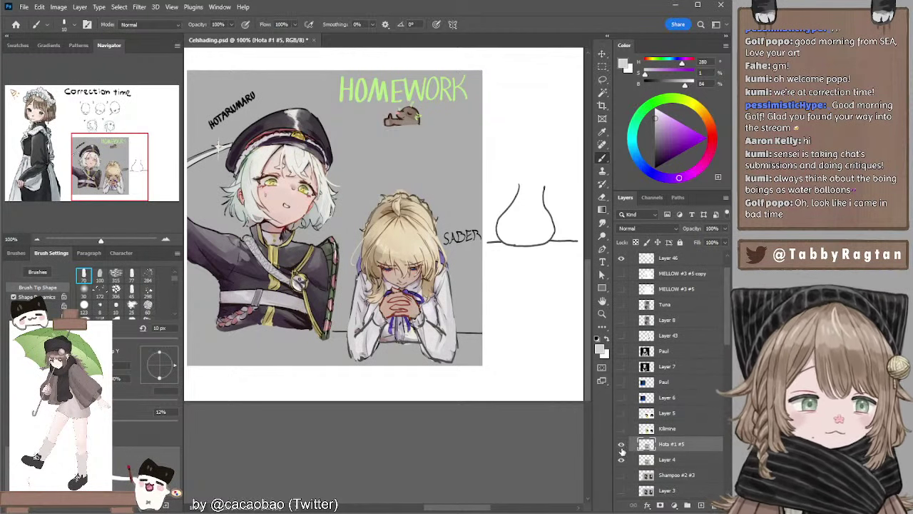
Toggle the active correction layer's visibility to compare the original drawing with the corrected one.
click(622, 445)
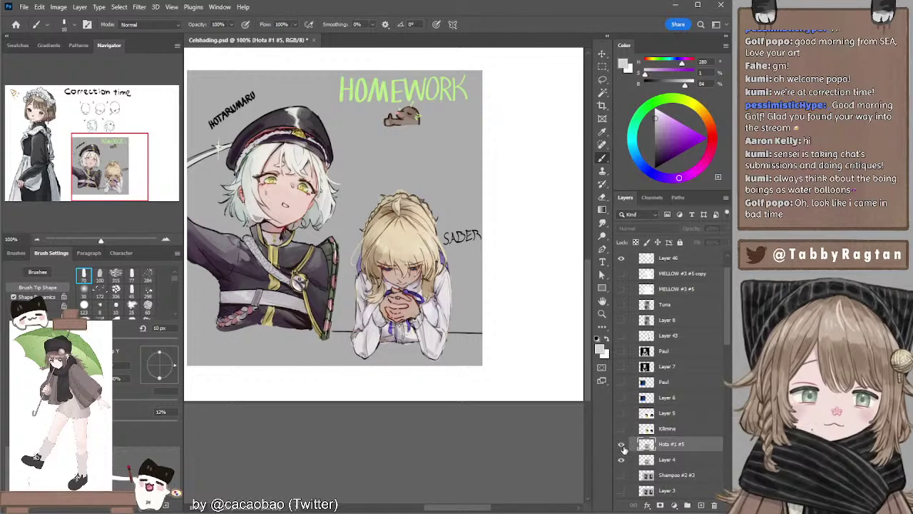
mouse_move(456, 376)
mouse_down()
mouse_move(479, 379)
mouse_move(486, 406)
mouse_up()
click(621, 444)
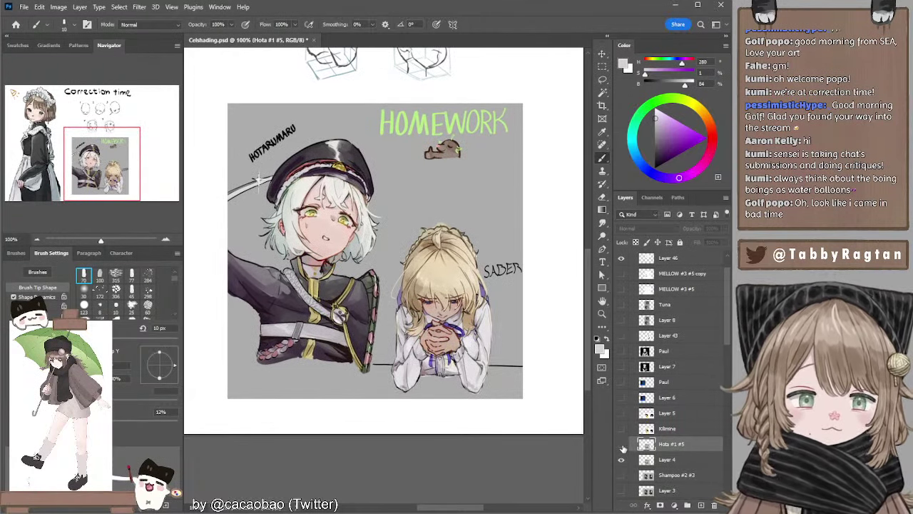
click(621, 445)
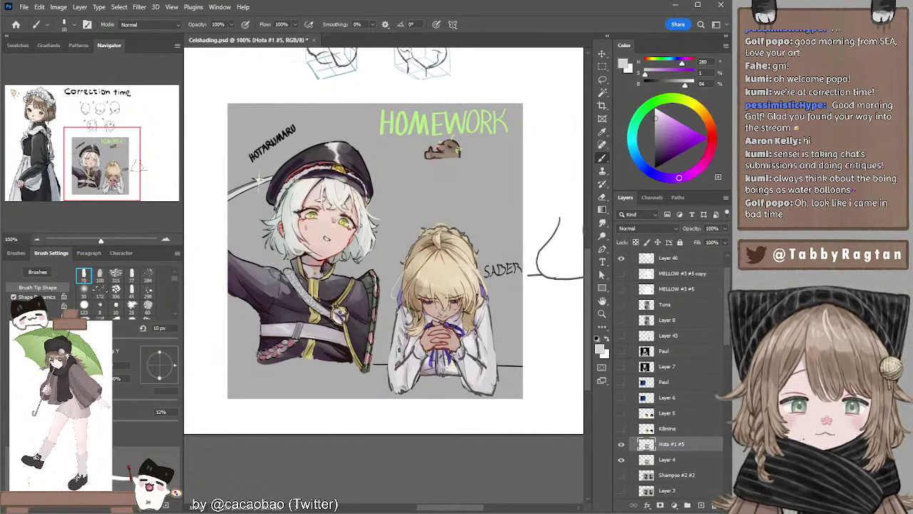
Smooth the left-hand sleeve's shading with sampled light greys using a 20 px brush.
alt+click(400, 348)
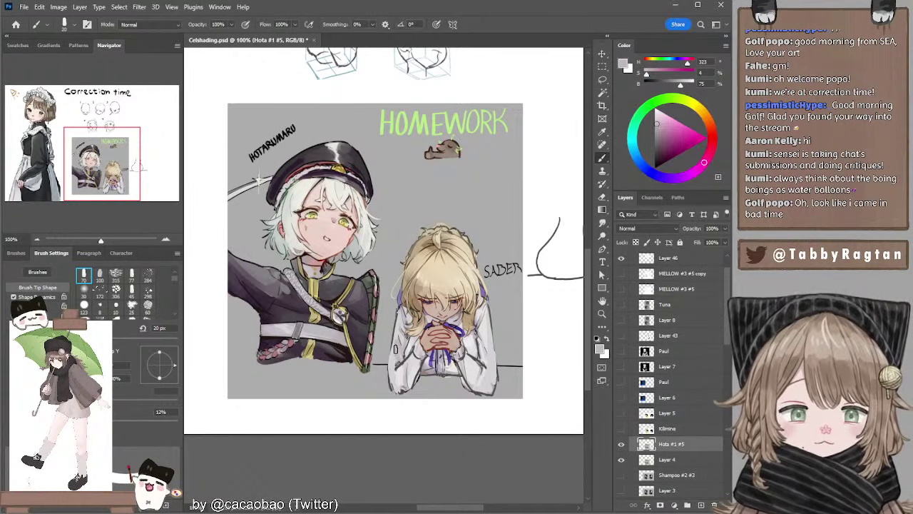
alt+click(397, 348)
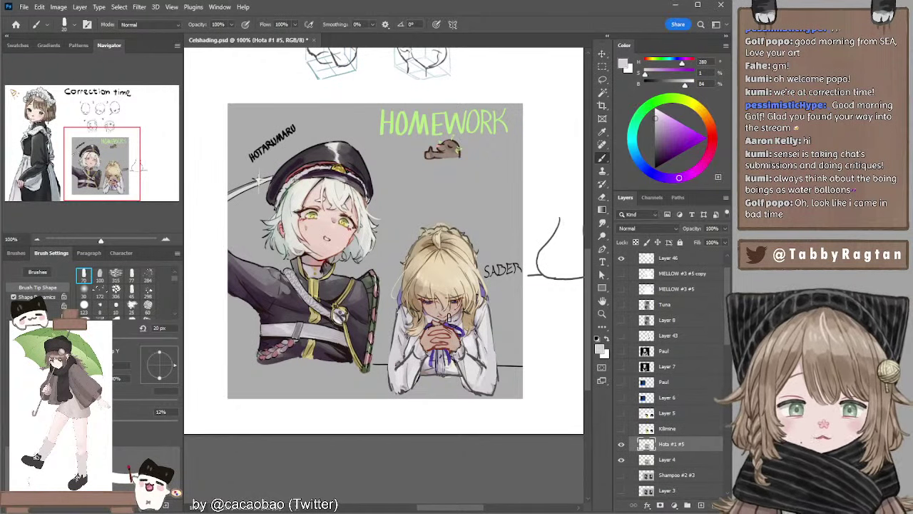
Try a wider outline for the right-hand sleeve in sampled dark grey with a 9 px brush, and undo the strokes.
alt+click(494, 308)
key(bracketleft)
key(bracketleft)
key(bracketleft)
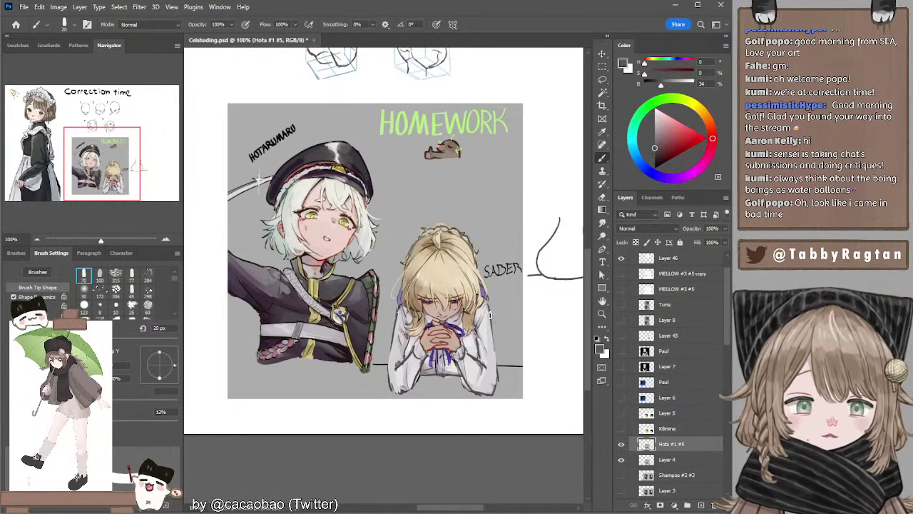
mouse_move(491, 306)
mouse_down()
mouse_move(506, 391)
mouse_move(442, 350)
mouse_up()
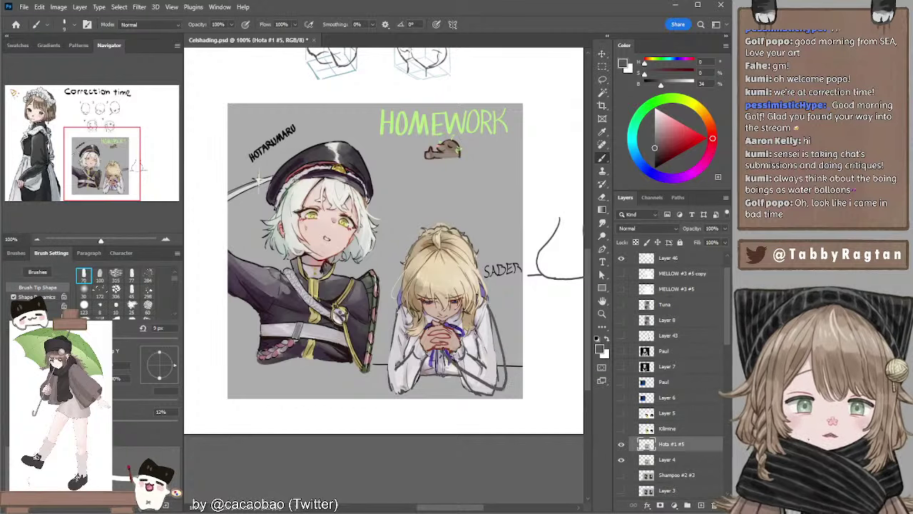
key(ctrl+z)
mouse_move(487, 309)
mouse_down()
mouse_move(505, 383)
mouse_move(506, 373)
mouse_up()
key(ctrl+z)
key(ctrl+z)
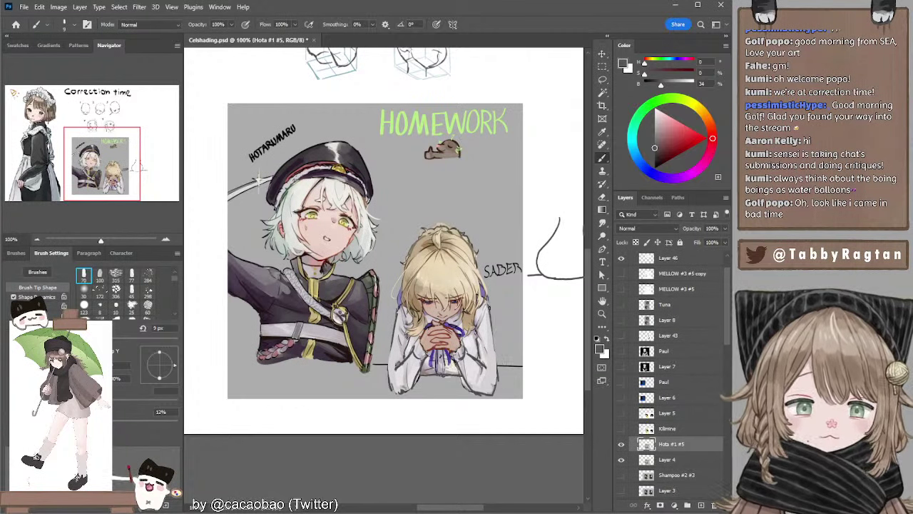
Try a looser, bulging curve for the right-hand sleeve's outer edge in dark grey, and undo the strokes.
mouse_move(489, 305)
mouse_down()
mouse_move(508, 385)
mouse_move(463, 358)
mouse_up()
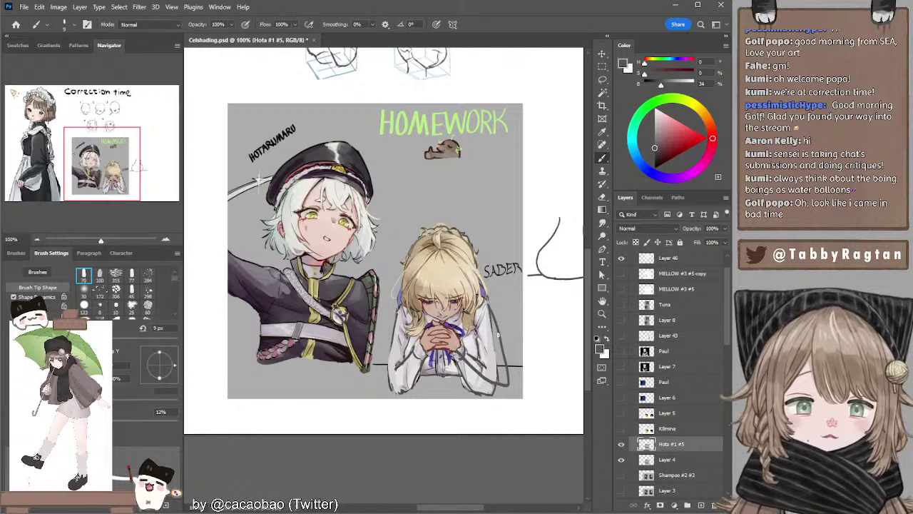
key(ctrl+z)
key(ctrl+z)
mouse_move(491, 307)
mouse_down()
mouse_move(502, 389)
mouse_move(461, 362)
mouse_up()
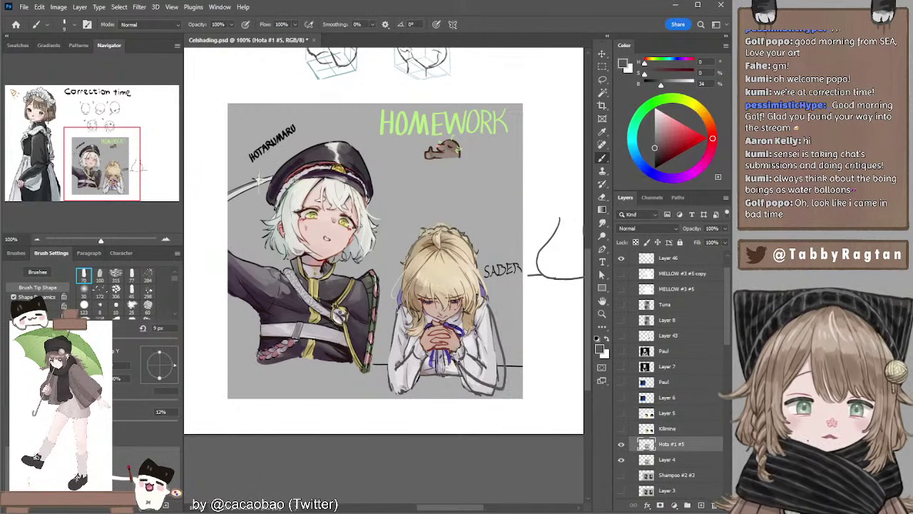
key(ctrl+z)
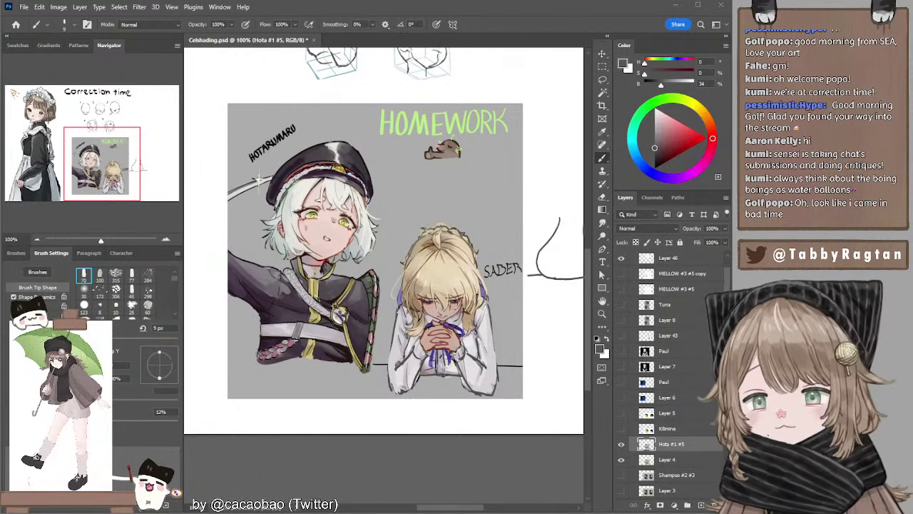
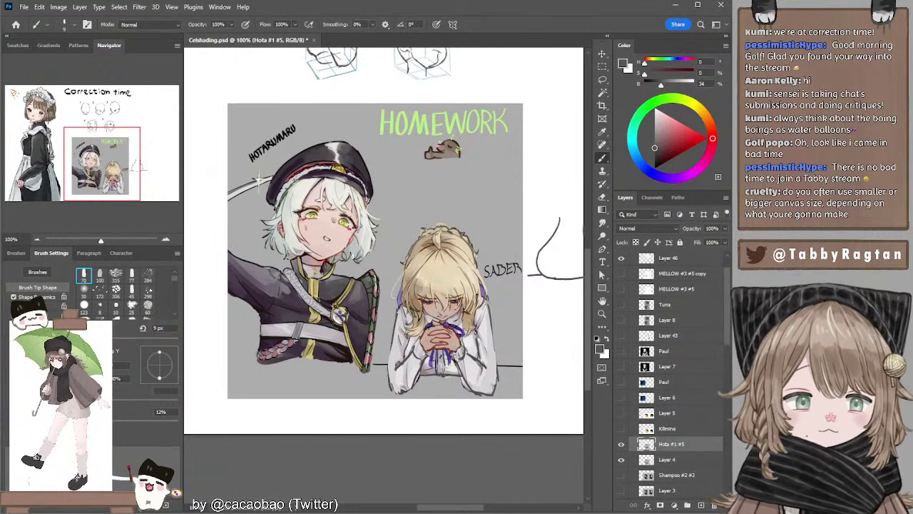
Paste the two reference illustrations, the braided girl and the kimono couple, and shift them up and over the page.
key(ctrl+v)
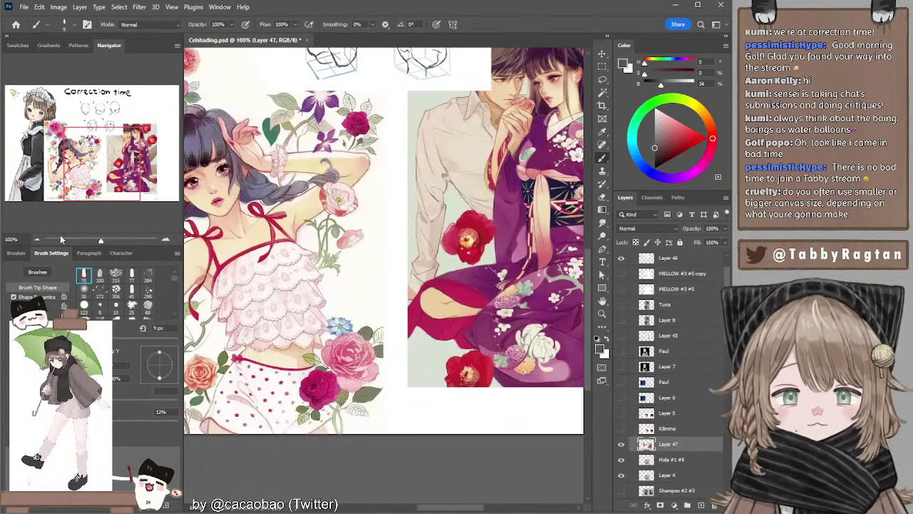
click(37, 240)
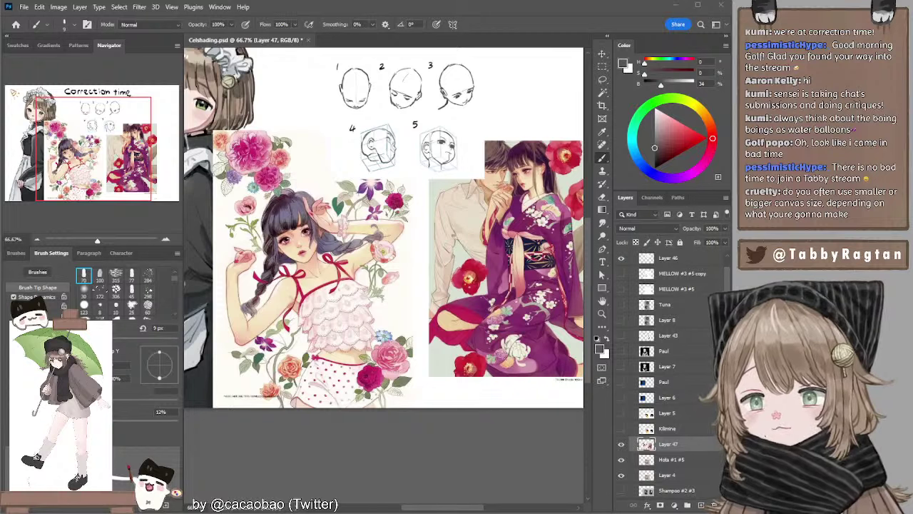
drag(499, 269, 464, 249)
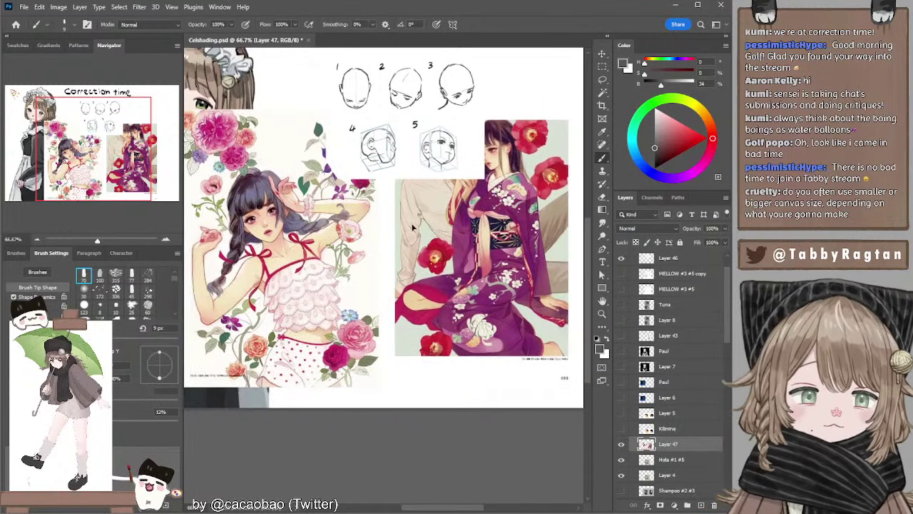
Hide the numbered head sketches on Layer 46 so the pasted reference illustrations are uncovered, and make Layer 47 active again.
ctrl+click(425, 142)
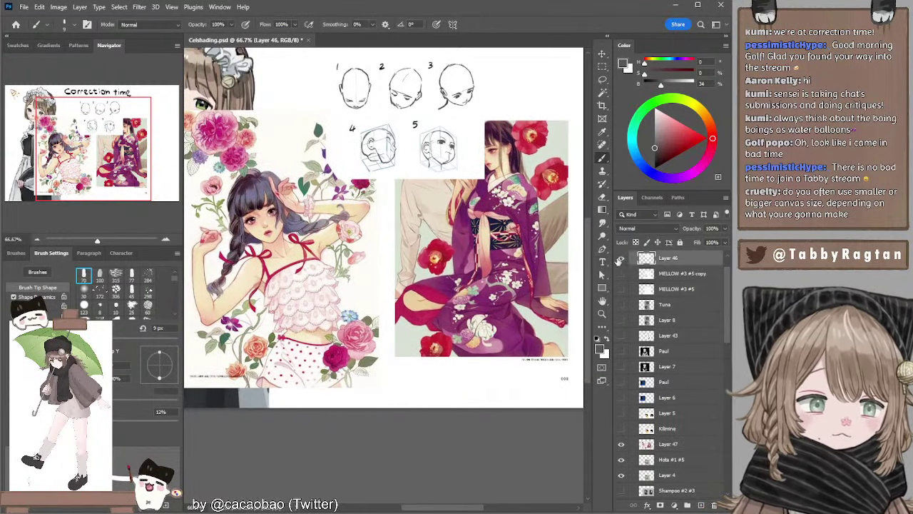
click(621, 258)
mouse_move(354, 227)
mouse_down()
mouse_move(399, 244)
mouse_move(362, 240)
mouse_up()
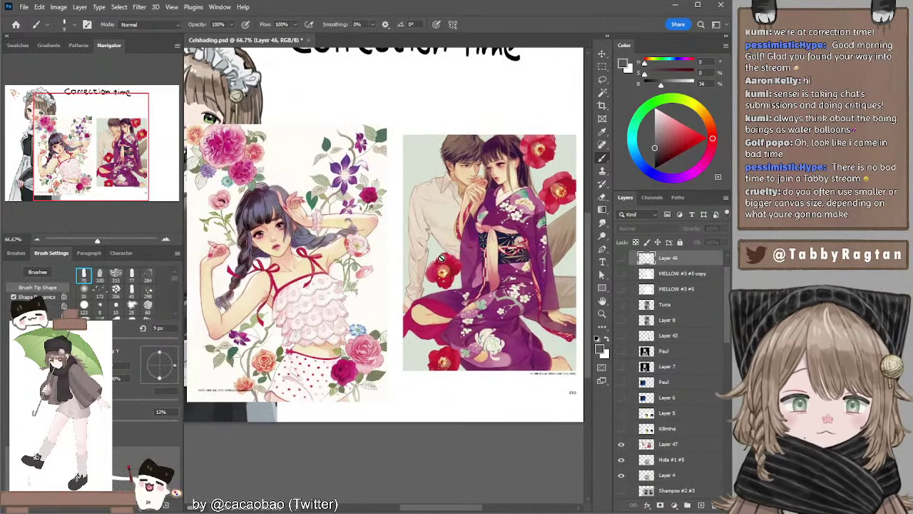
ctrl+click(518, 217)
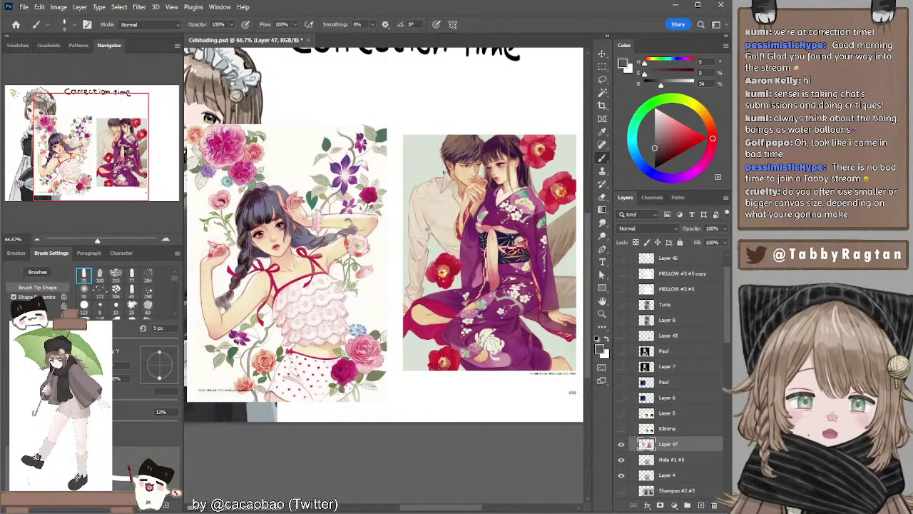
drag(468, 241, 432, 242)
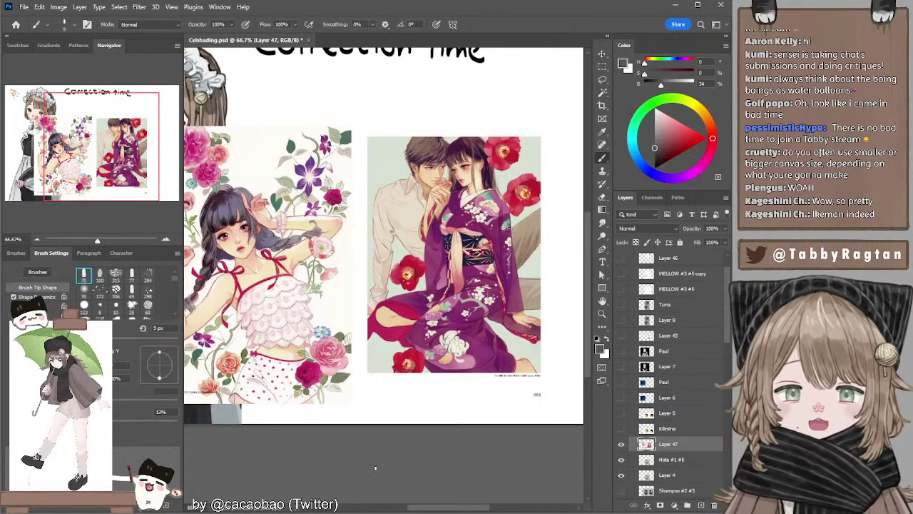
Hide the pasted reference illustrations on Layer 47 to look over the corrected homework drawing again.
click(621, 444)
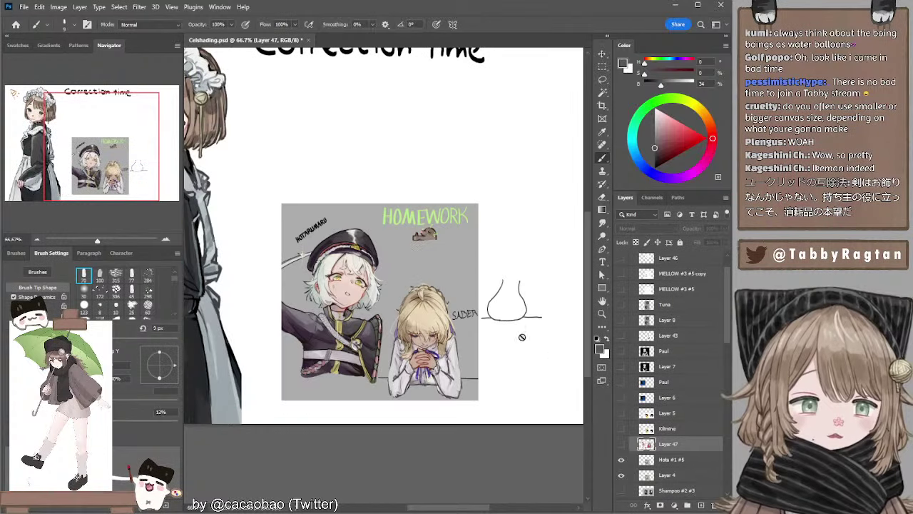
drag(417, 287, 372, 254)
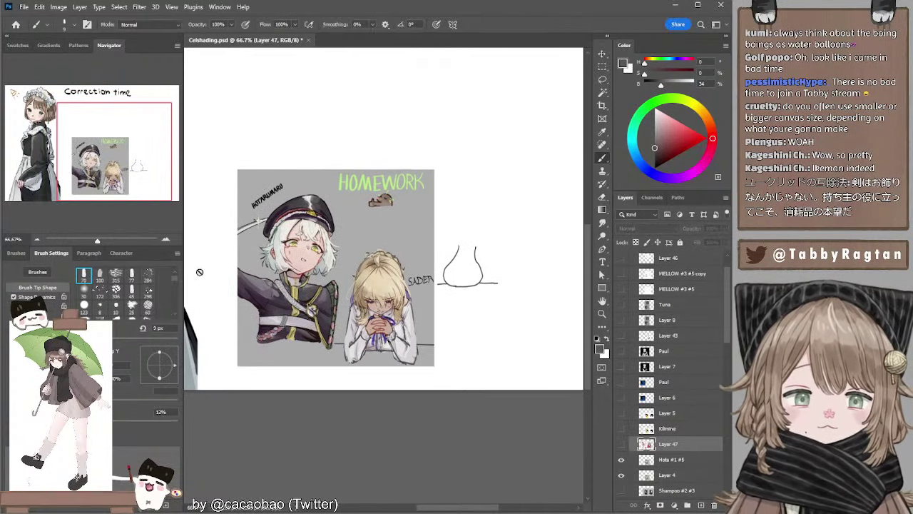
drag(331, 261, 358, 244)
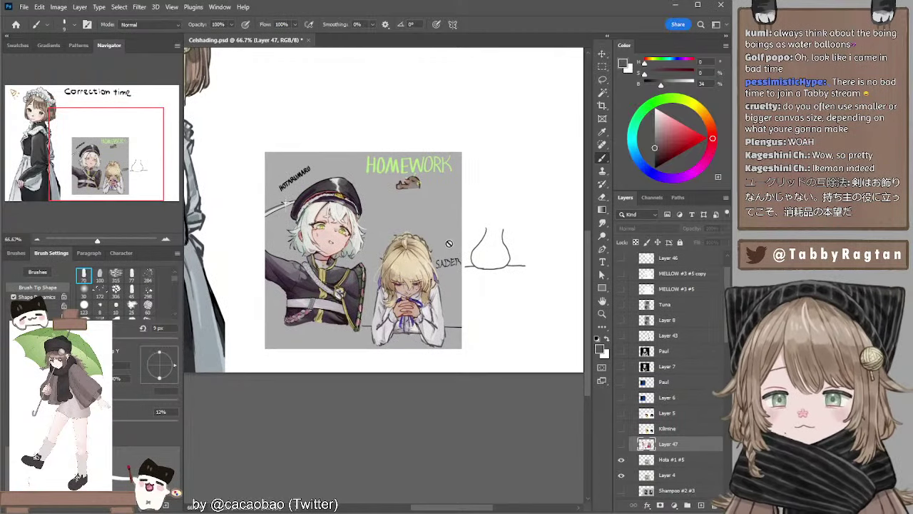
drag(436, 210, 420, 206)
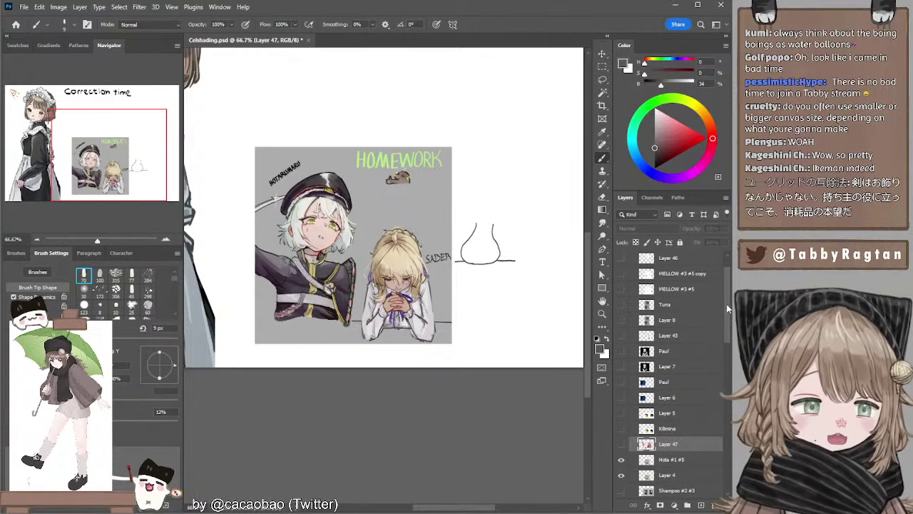
Hide the homework drawing's layers Hota #1 #5 and Layer 4, and show the layers Shampoo #2 #3 and Layer 3.
scroll(727, 308, down, 4)
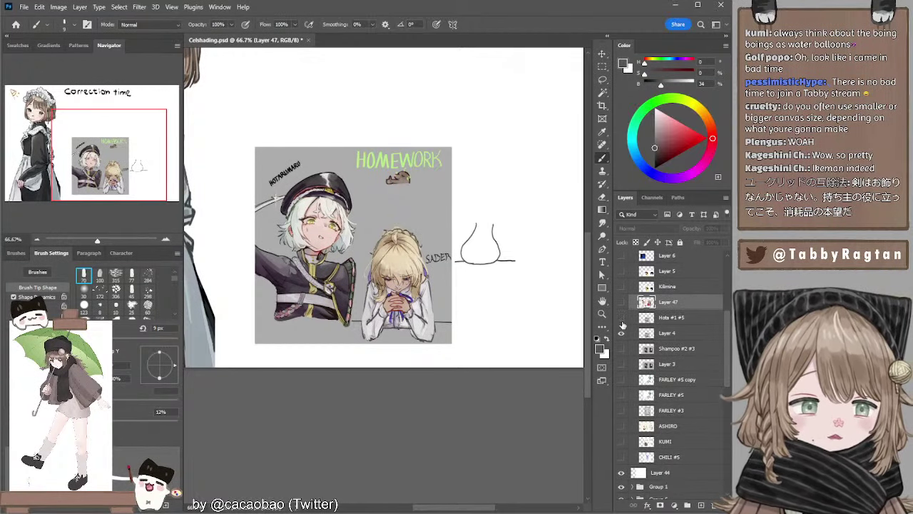
click(621, 332)
click(621, 348)
click(621, 364)
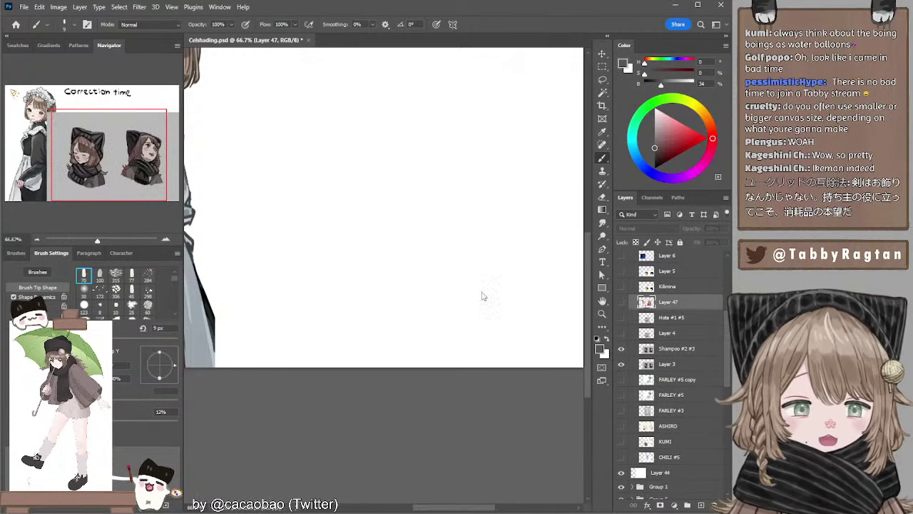
drag(482, 295, 495, 368)
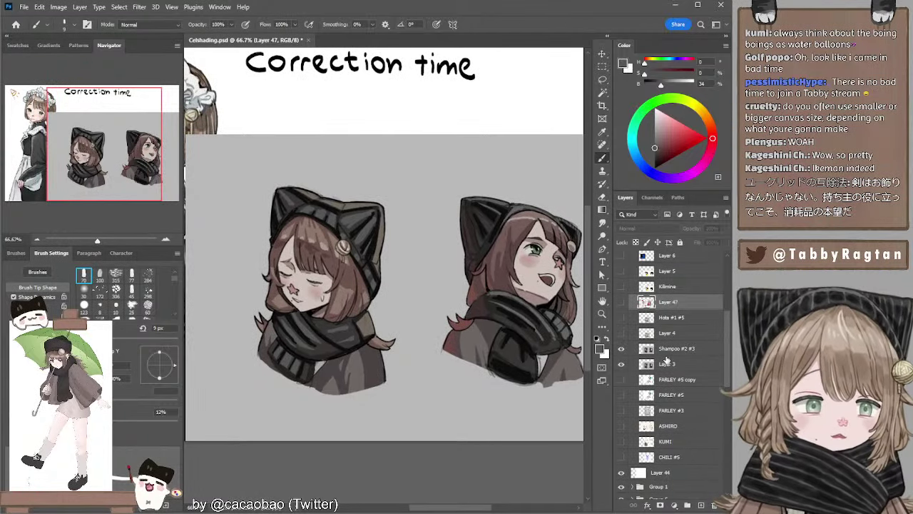
Scale down Shampoo #2 #3 and Layer 3 together and place them within the white page below the heading.
click(666, 349)
shift+click(676, 365)
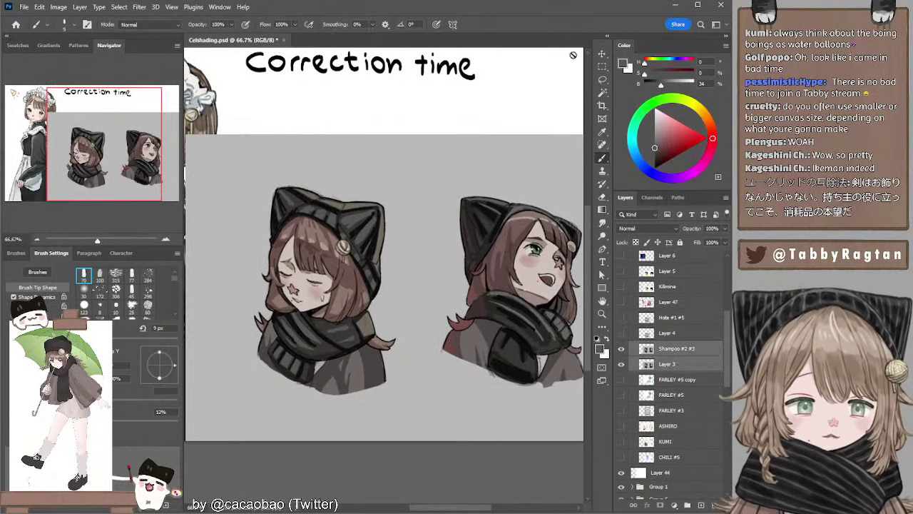
click(602, 53)
click(36, 239)
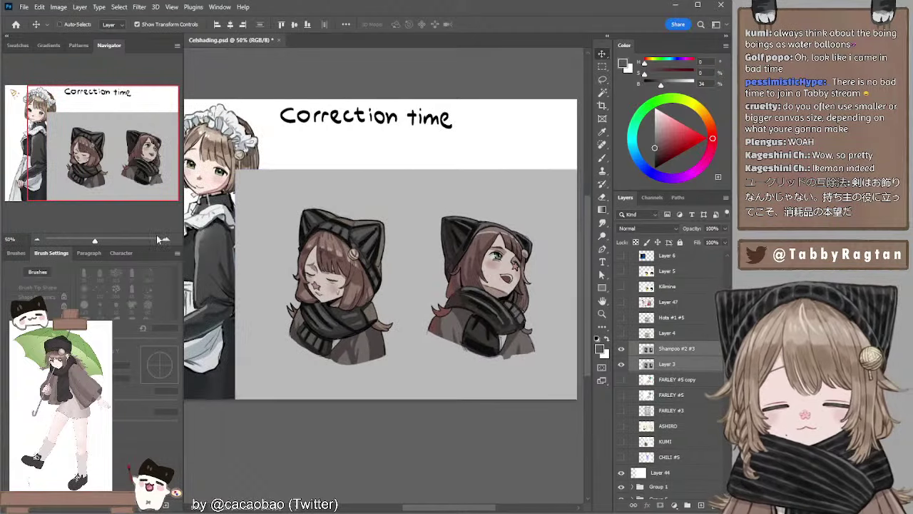
drag(236, 284, 271, 284)
drag(364, 258, 339, 258)
key(Return)
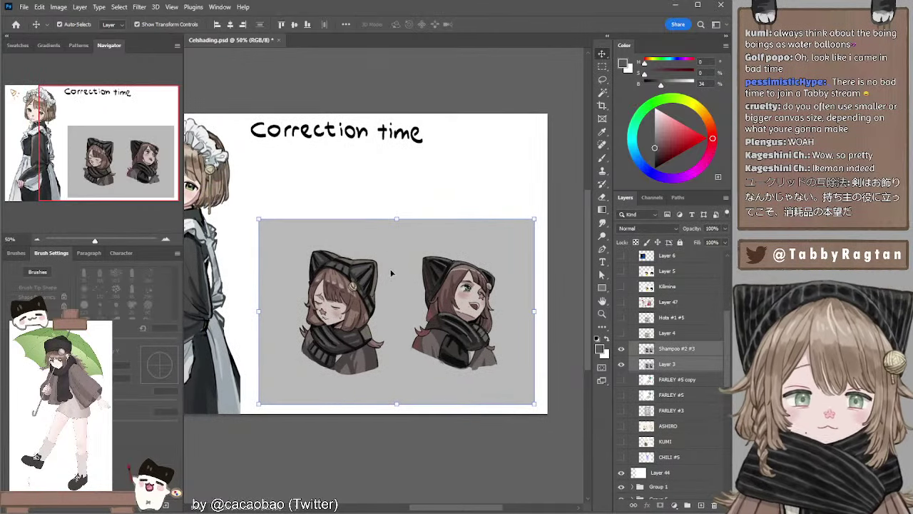
Show the numbered head sketches on Layer 46 again and make Shampoo #2 #3 the active layer.
click(651, 348)
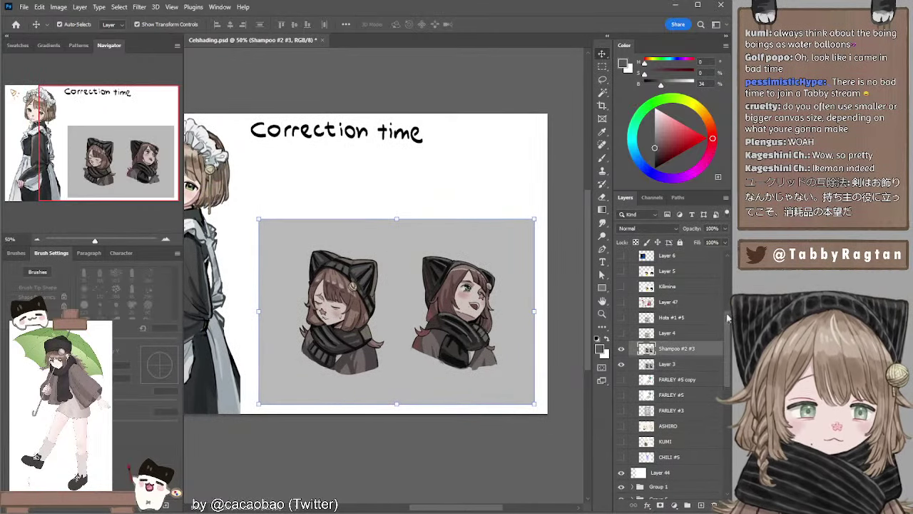
drag(727, 318, 720, 251)
click(622, 287)
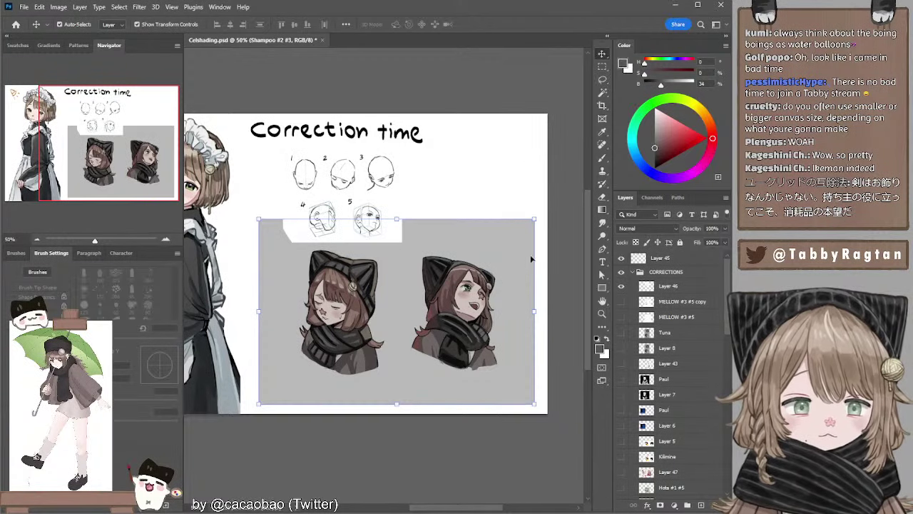
click(522, 261)
drag(724, 296, 723, 342)
click(679, 360)
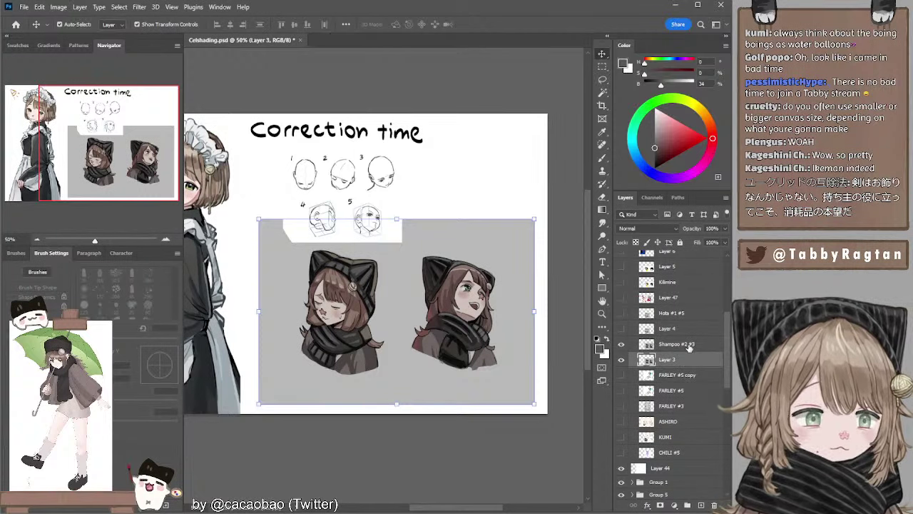
click(688, 345)
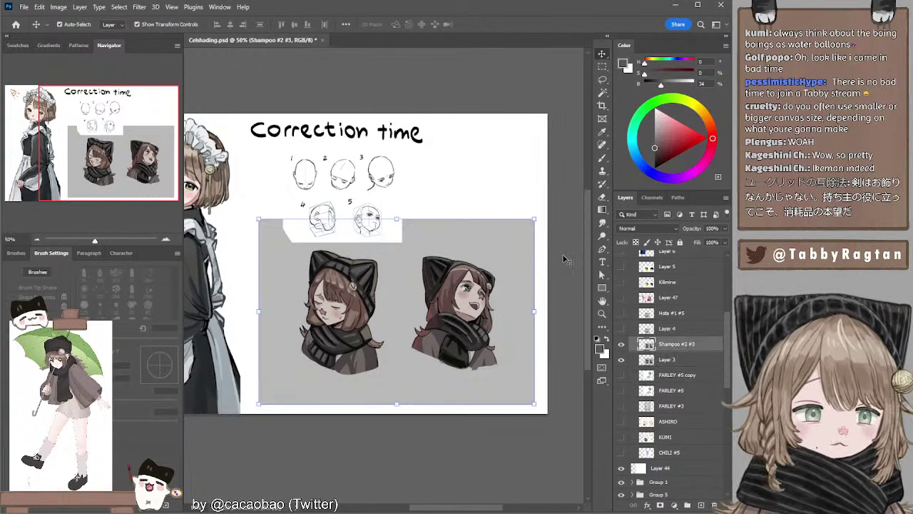
click(165, 240)
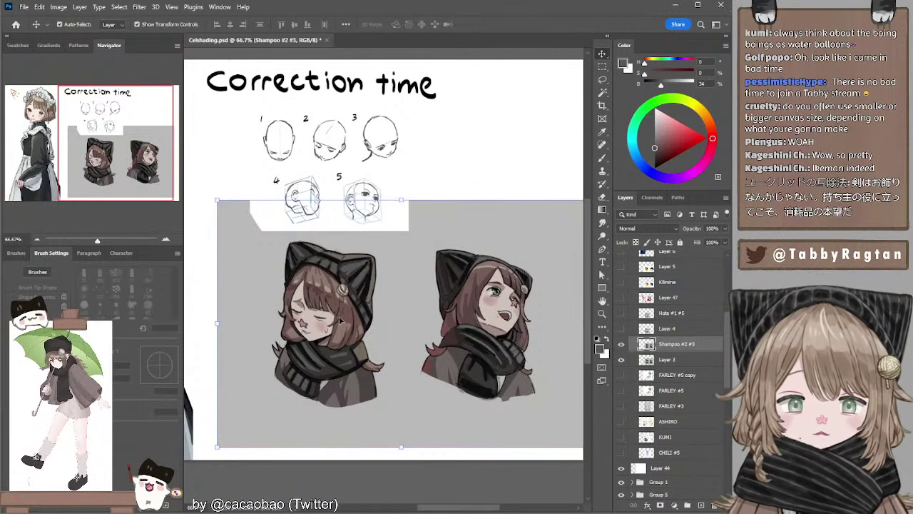
drag(340, 320, 343, 320)
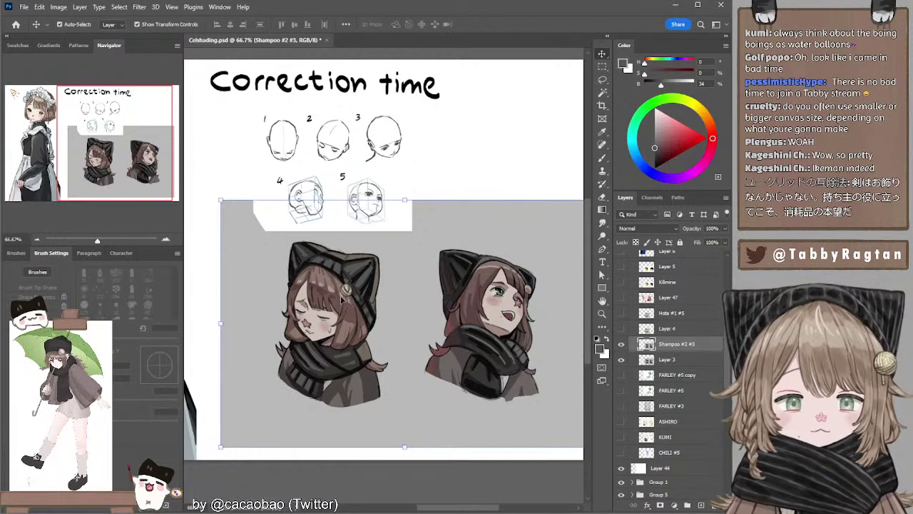
click(432, 190)
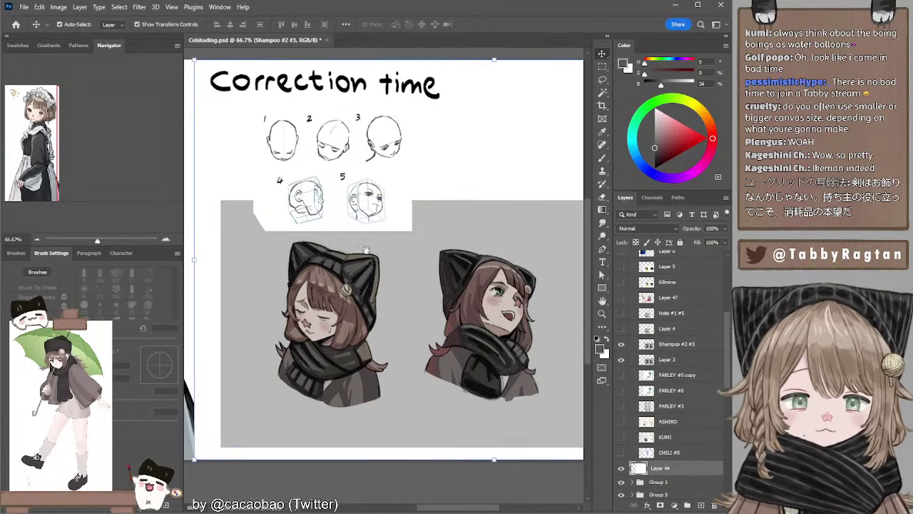
drag(369, 252, 402, 278)
click(359, 284)
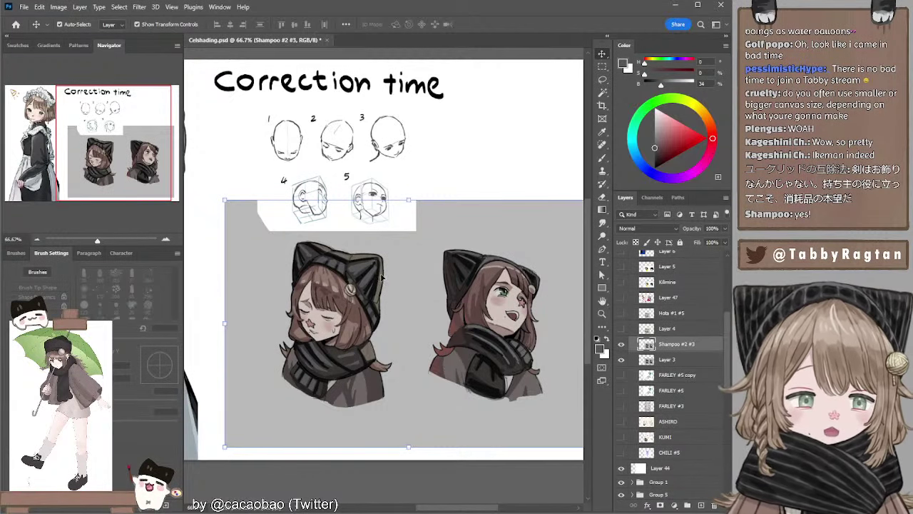
Try trimming the outer edge of the closed-eyed girl's left-hand cat ear in sampled light grey with a 30 px brush, and undo the stroke.
key(b)
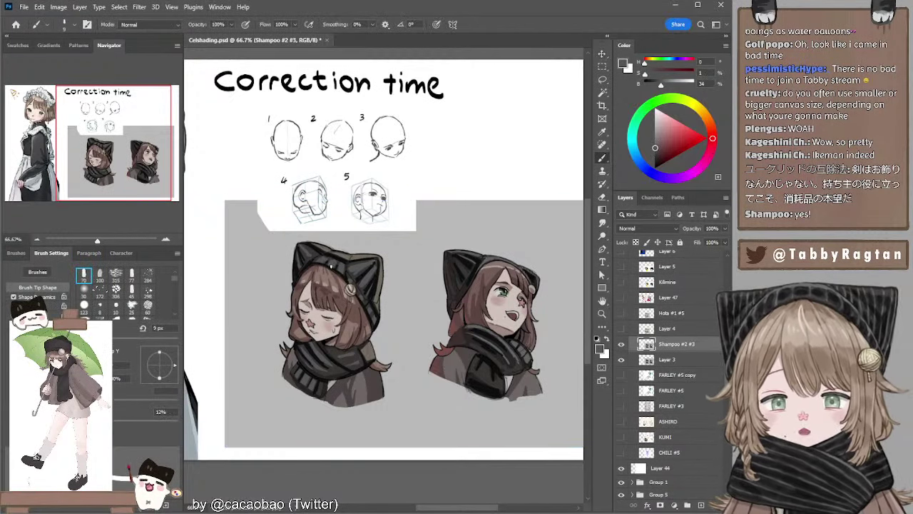
alt+click(335, 264)
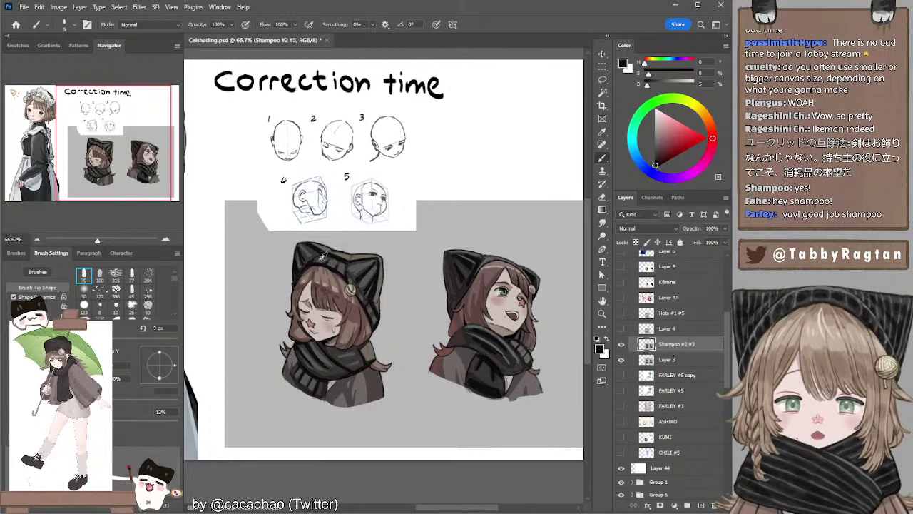
alt+click(323, 257)
key(bracketright)
key(bracketright)
key(bracketright)
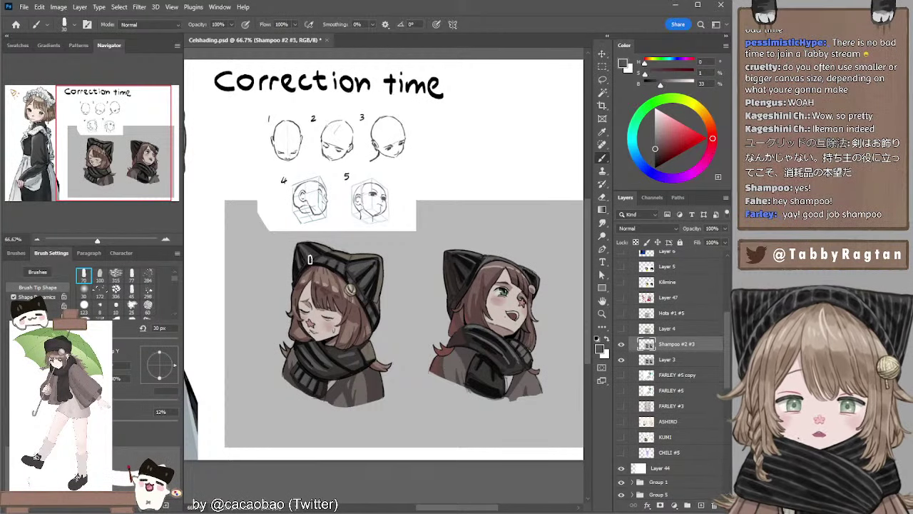
alt+click(286, 260)
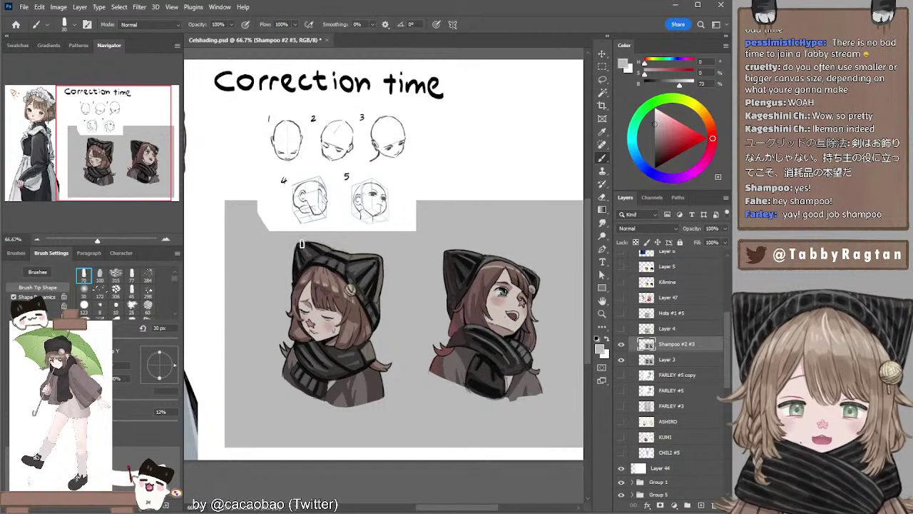
drag(303, 242, 288, 284)
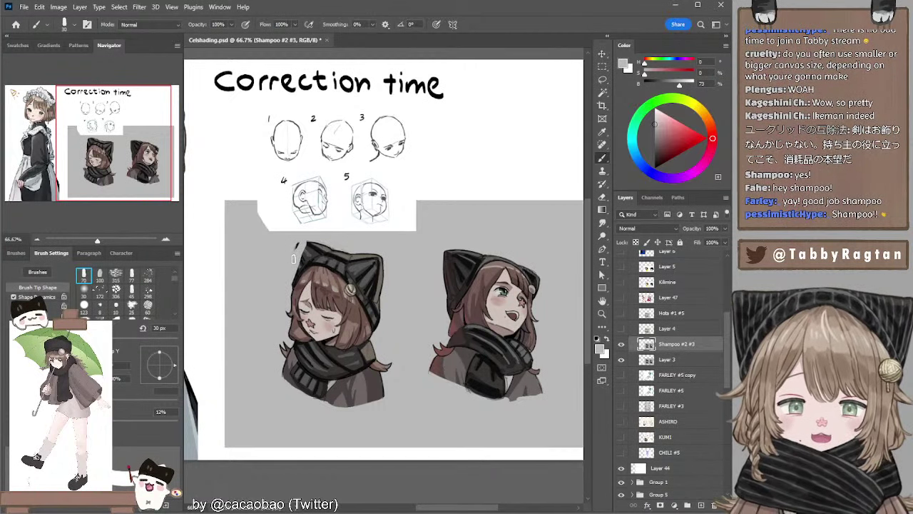
key(ctrl+z)
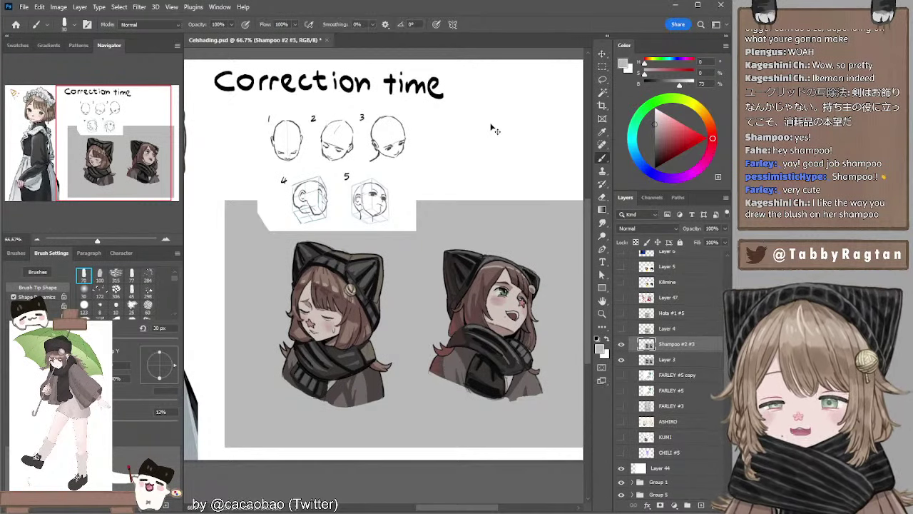
Paste the reference photo of the orange striped cat hat, enlarge it to 169% and place it in the page's upper-right corner.
key(ctrl+v)
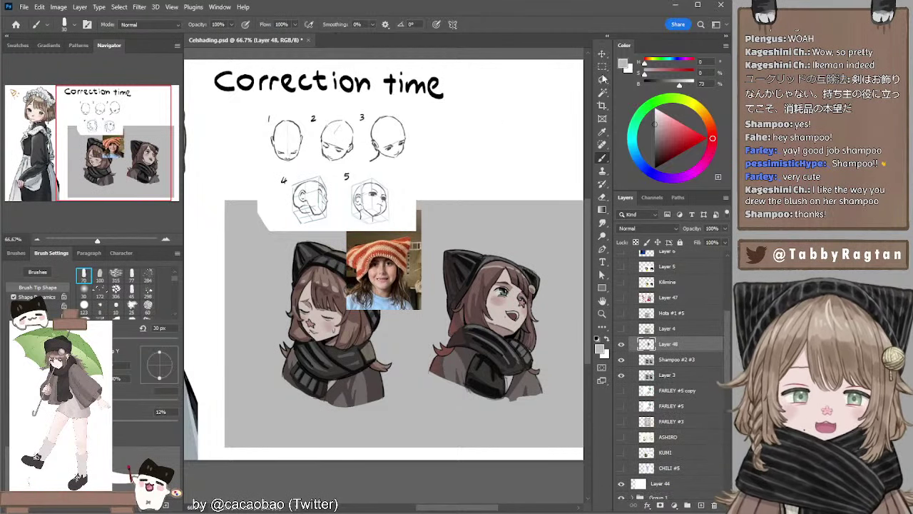
click(602, 54)
drag(373, 253, 497, 80)
mouse_move(518, 139)
mouse_down()
mouse_move(536, 112)
mouse_move(518, 136)
mouse_up()
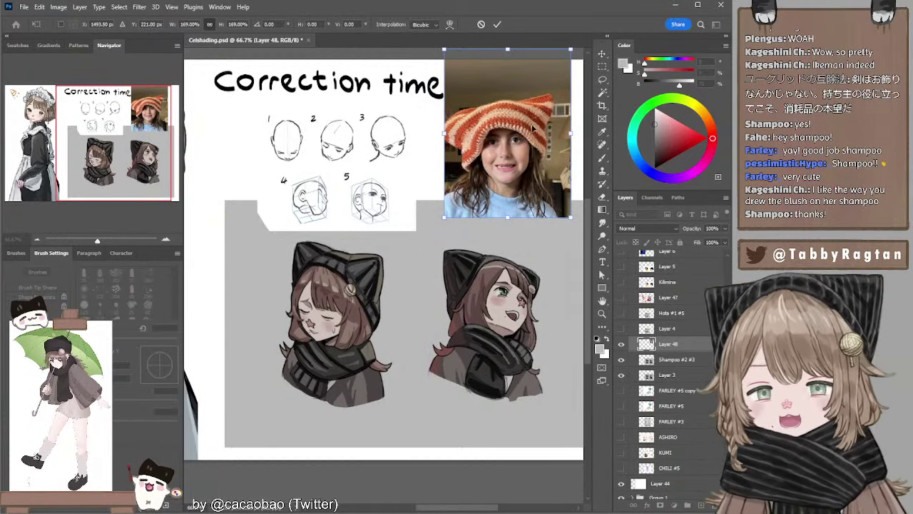
key(Return)
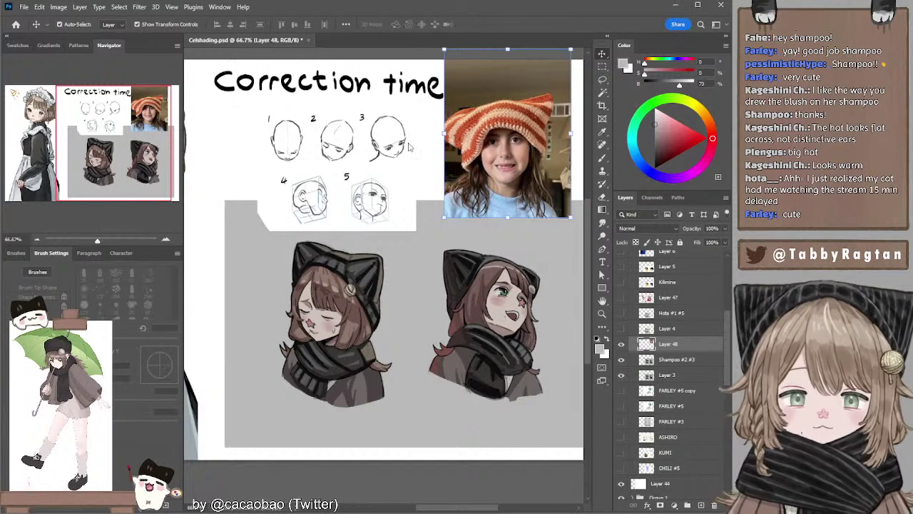
Paste the photo of the black star hat on a mannequin head, scale it to 52.5% and place it over the orange hat photo.
key(ctrl+v)
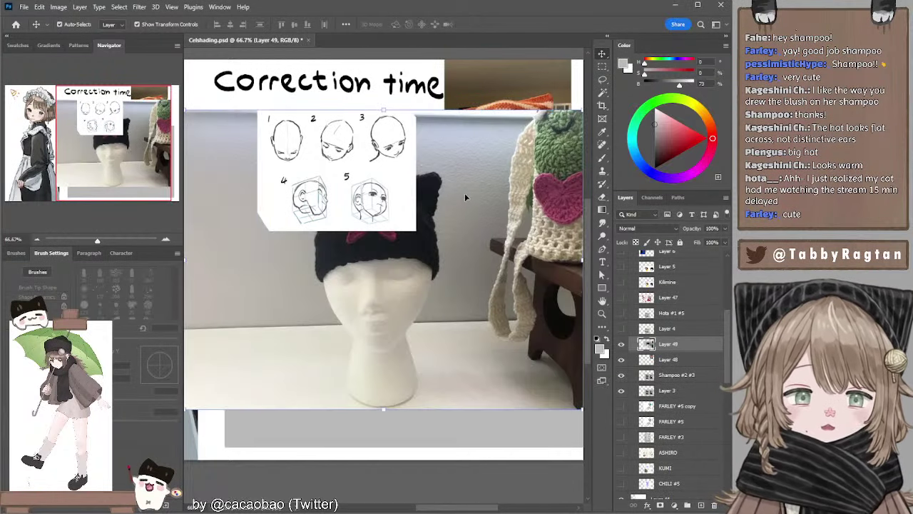
drag(464, 197, 561, 126)
drag(349, 198, 389, 194)
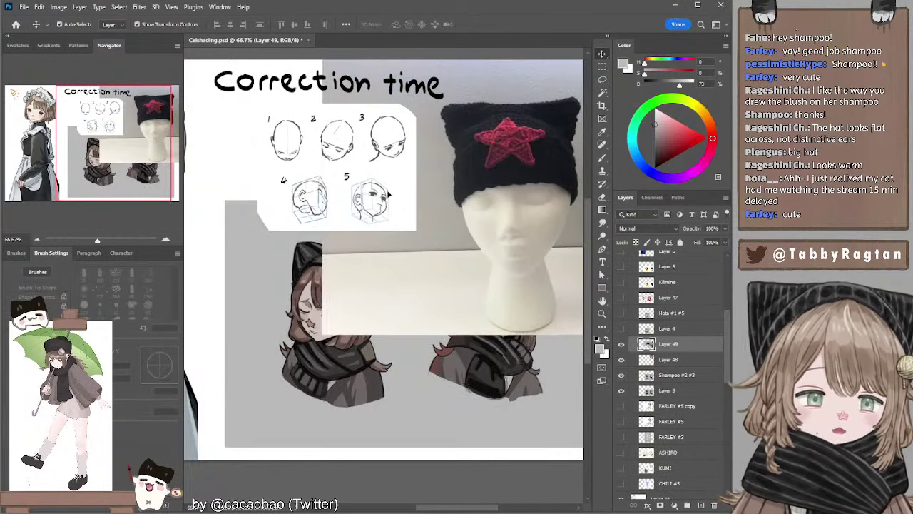
drag(322, 184, 418, 185)
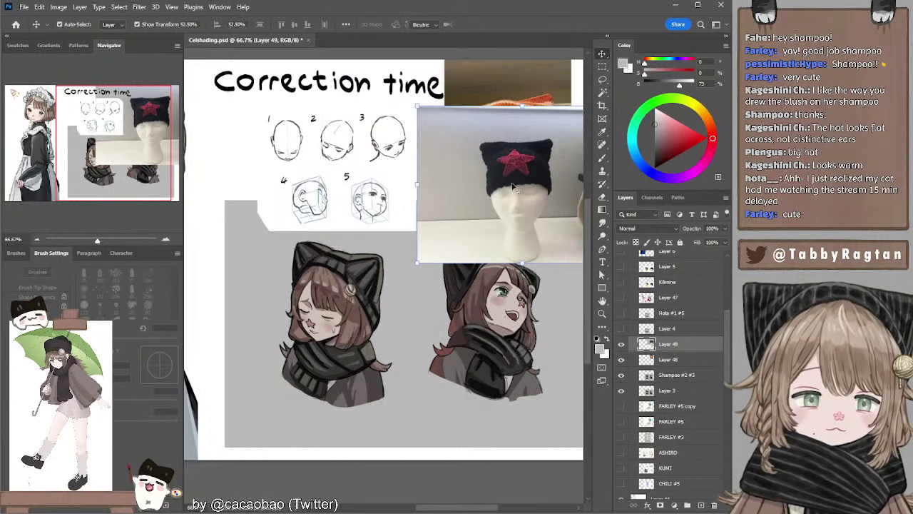
drag(512, 186, 510, 138)
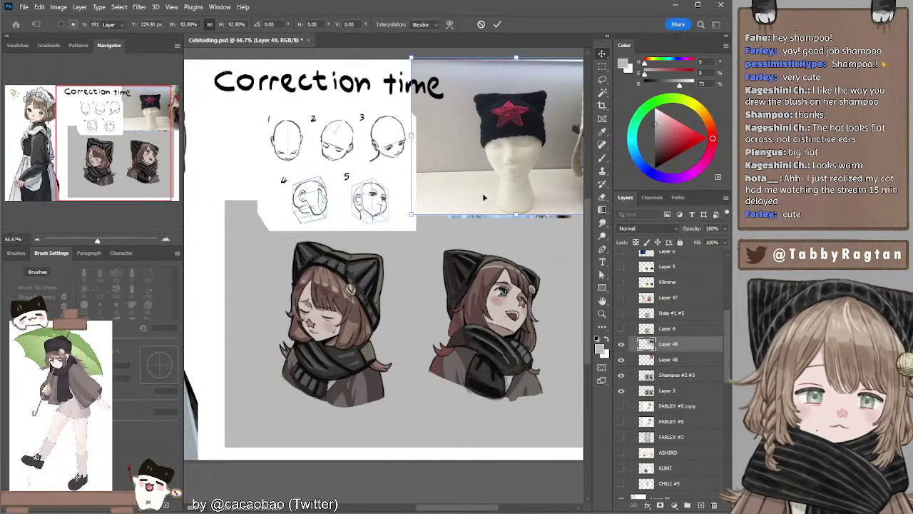
key(Return)
mouse_move(463, 204)
mouse_down()
mouse_move(415, 206)
mouse_move(462, 192)
mouse_move(447, 201)
mouse_up()
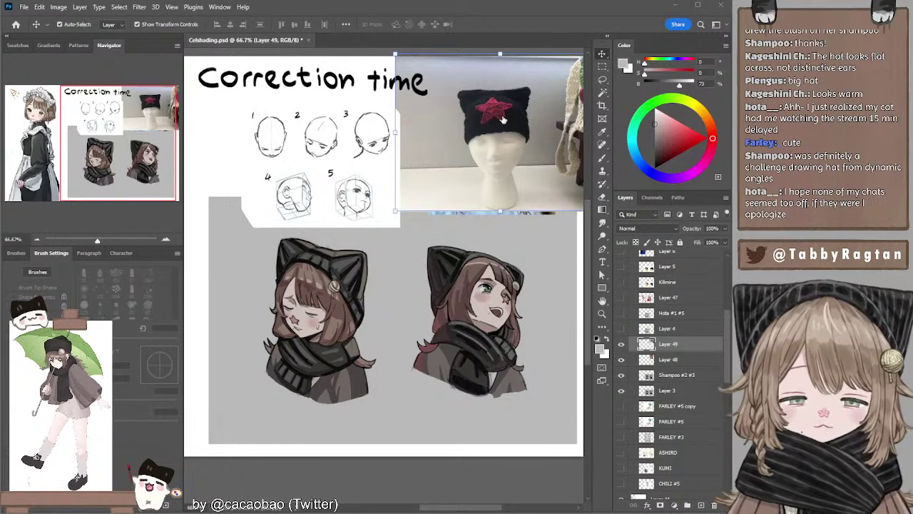
Paste the photo of the woman in the grey striped cat hat beside the heading and move its layer below Layer 3.
key(ctrl+v)
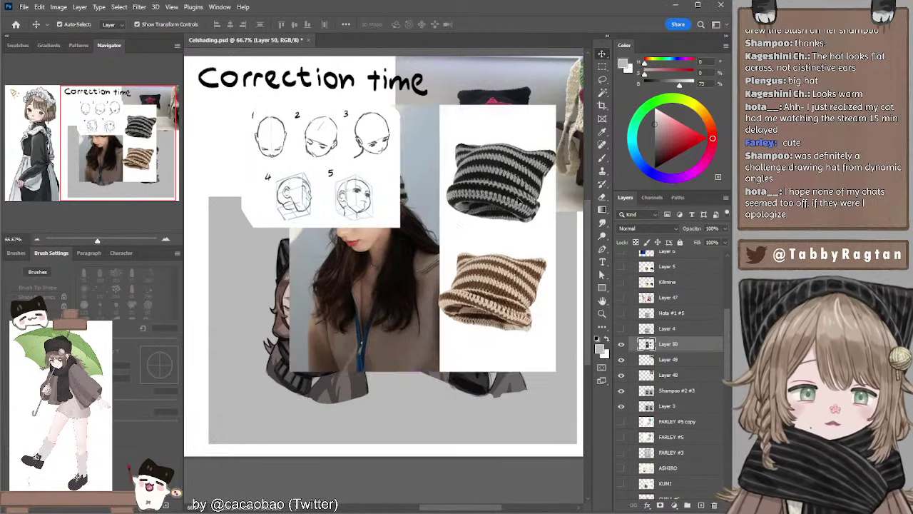
drag(370, 235, 485, 172)
drag(479, 128, 421, 141)
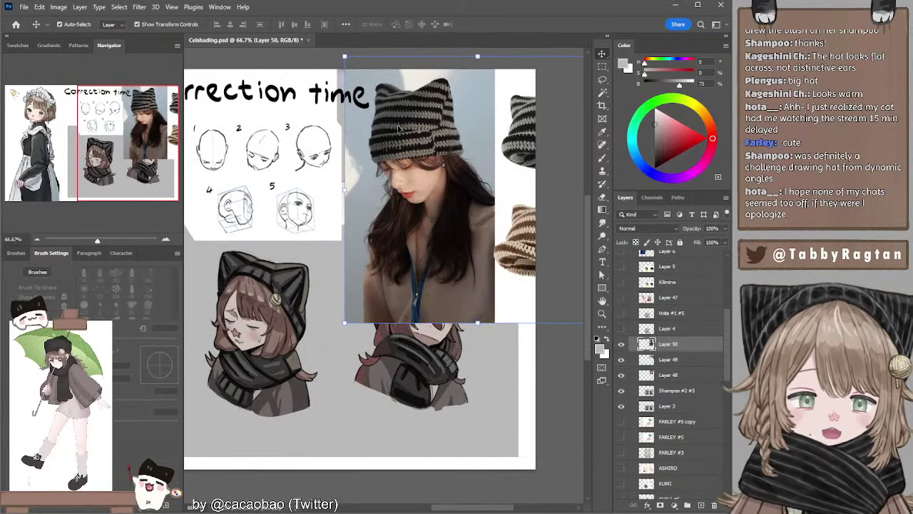
mouse_move(447, 154)
mouse_down()
mouse_move(414, 166)
mouse_move(439, 161)
mouse_up()
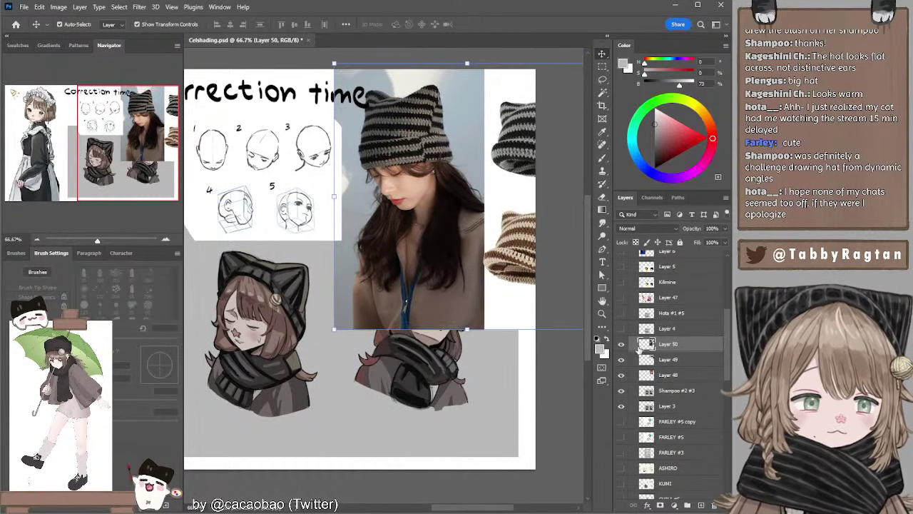
drag(651, 346, 656, 414)
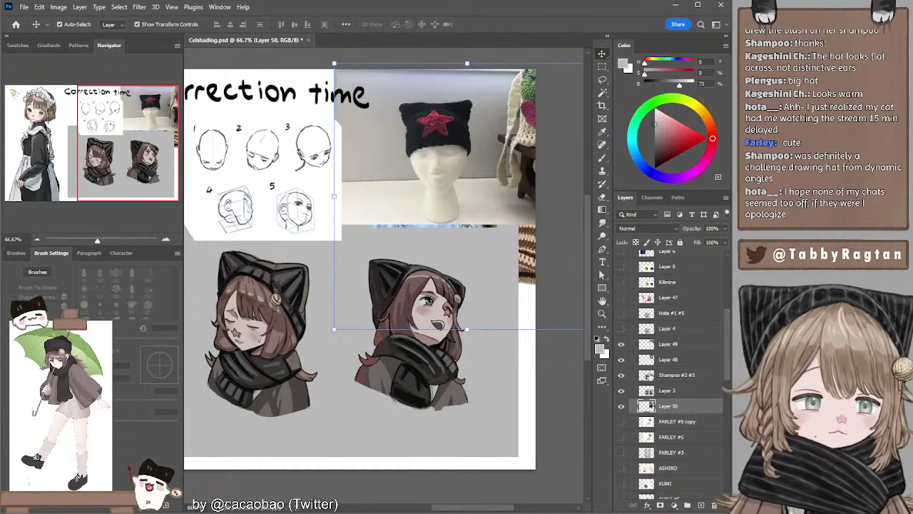
Hide the orange hat photo on Layer 48 and delete the mannequin hat photo.
click(652, 361)
click(621, 359)
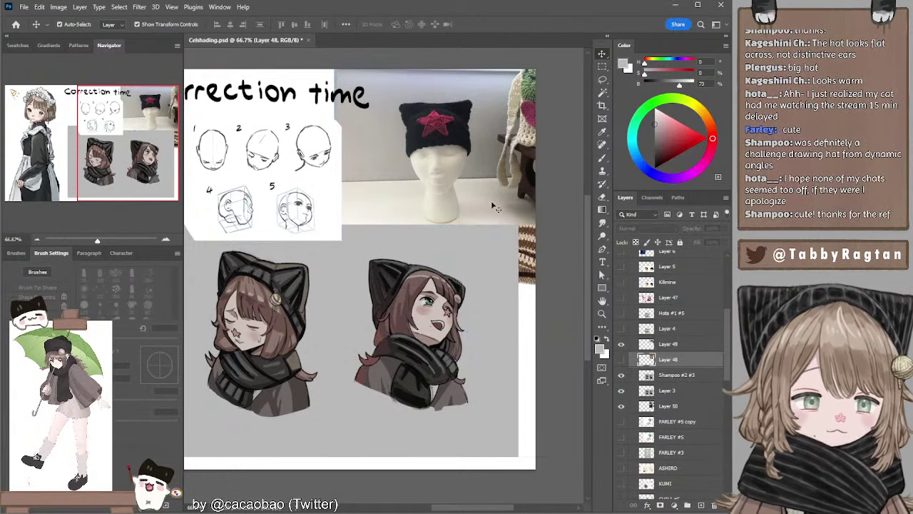
click(508, 149)
key(Delete)
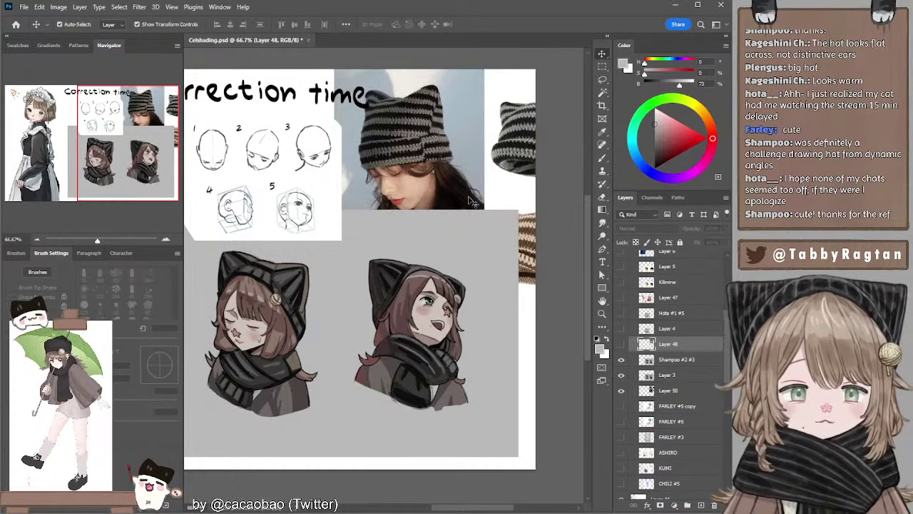
On the Shampoo #2 #3 layer, trim the outer edge of the closed-eyed girl's left-hand cat ear with sampled light grey brush strokes.
drag(445, 154, 468, 140)
drag(345, 250, 381, 230)
click(312, 260)
key(b)
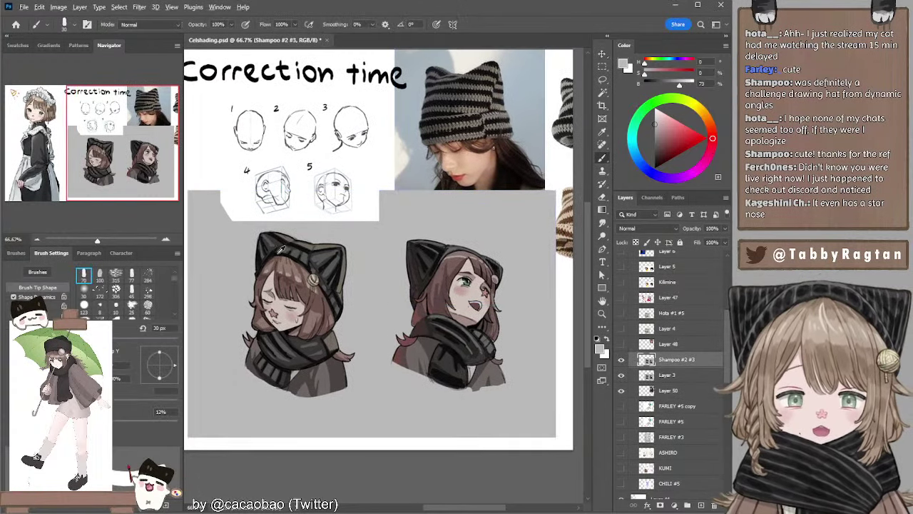
alt+click(283, 248)
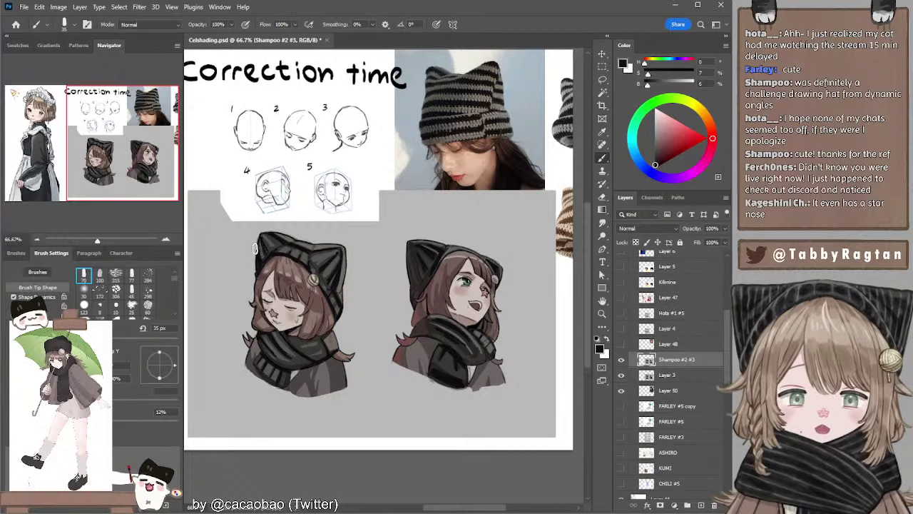
alt+click(252, 247)
drag(268, 245, 250, 264)
key(])
key(])
key(])
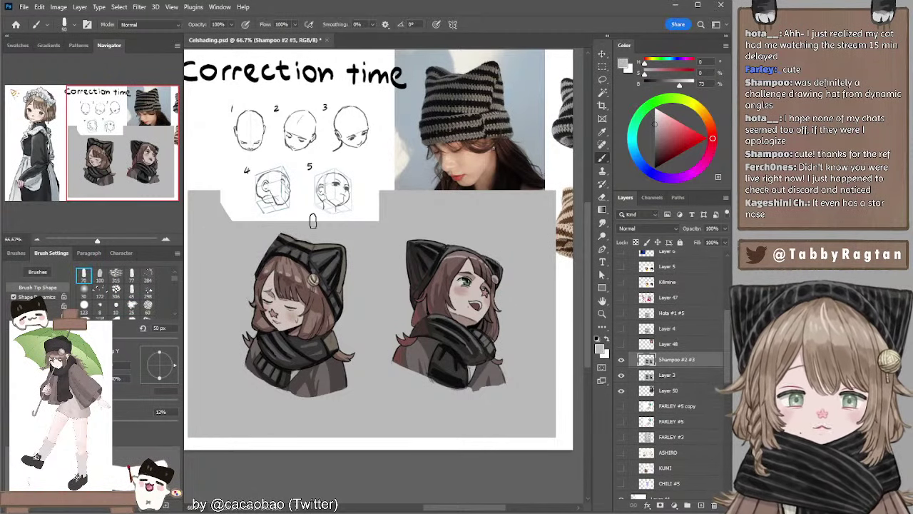
Repaint the closed-eyed girl's hat outline in sampled black, extending both ears beyond the old shape.
alt+click(289, 243)
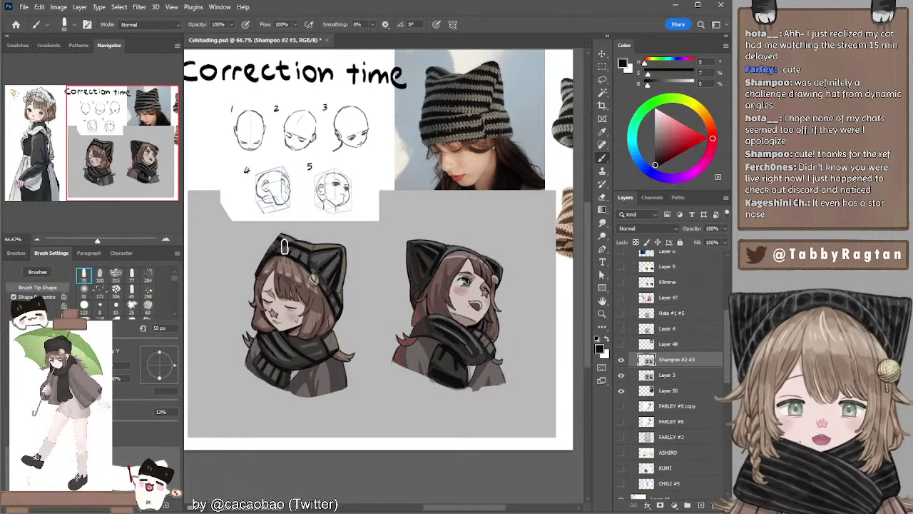
key(bracketleft)
key(bracketleft)
key(bracketleft)
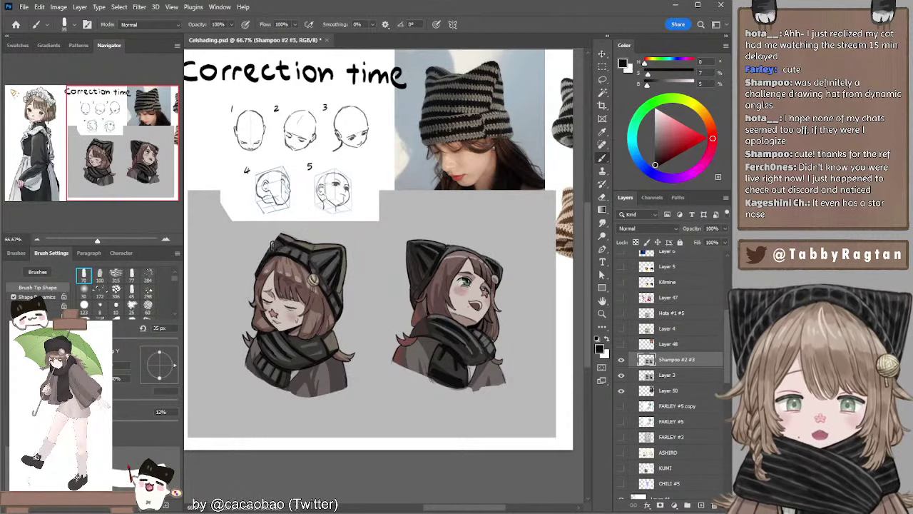
key(bracketleft)
key(bracketleft)
mouse_move(261, 256)
mouse_down()
mouse_move(289, 225)
mouse_move(293, 238)
mouse_move(352, 255)
mouse_move(344, 291)
mouse_up()
key(bracketright)
key(bracketright)
mouse_move(351, 259)
mouse_down()
mouse_move(346, 269)
mouse_move(340, 253)
mouse_up()
Fill the closed-eyed girl's hat with sampled black from ear to ear with a roughly 40 px brush, undoing the misplaced strokes.
alt+click(284, 240)
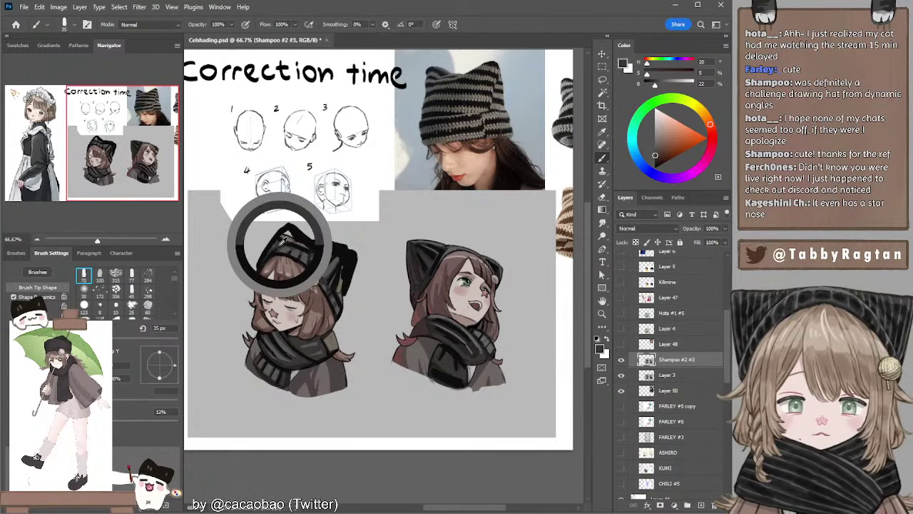
key(bracketright)
alt+click(275, 238)
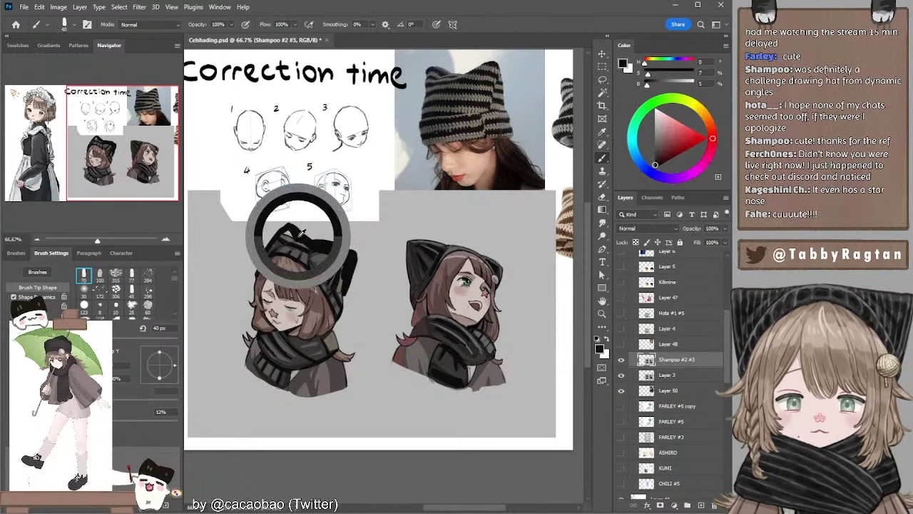
mouse_move(330, 258)
mouse_down()
mouse_move(298, 230)
mouse_move(313, 244)
mouse_move(287, 236)
mouse_move(319, 240)
mouse_move(306, 229)
mouse_move(316, 240)
mouse_move(282, 234)
mouse_move(352, 248)
mouse_move(318, 242)
mouse_move(353, 251)
mouse_move(343, 294)
mouse_move(309, 253)
mouse_move(284, 251)
mouse_move(310, 258)
mouse_move(304, 250)
mouse_move(333, 291)
mouse_move(341, 279)
mouse_move(350, 302)
mouse_up()
key(ctrl+z)
key(bracketleft)
key(ctrl+z)
key(ctrl+z)
key(bracketright)
key(bracketright)
key(bracketright)
Clean up the hat's lower right-hand edge and the hair beneath it using sampled light grey, hair brown and black.
alt+click(350, 303)
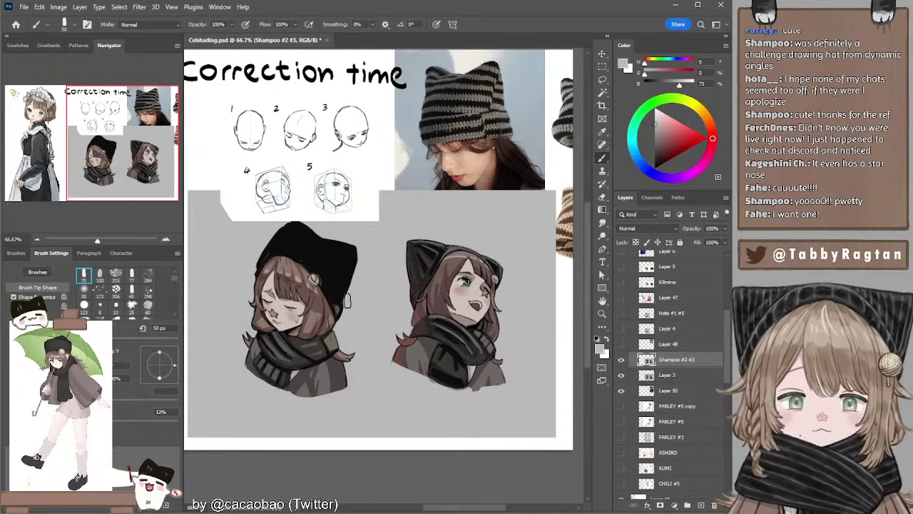
key(bracketleft)
key(bracketleft)
key(bracketleft)
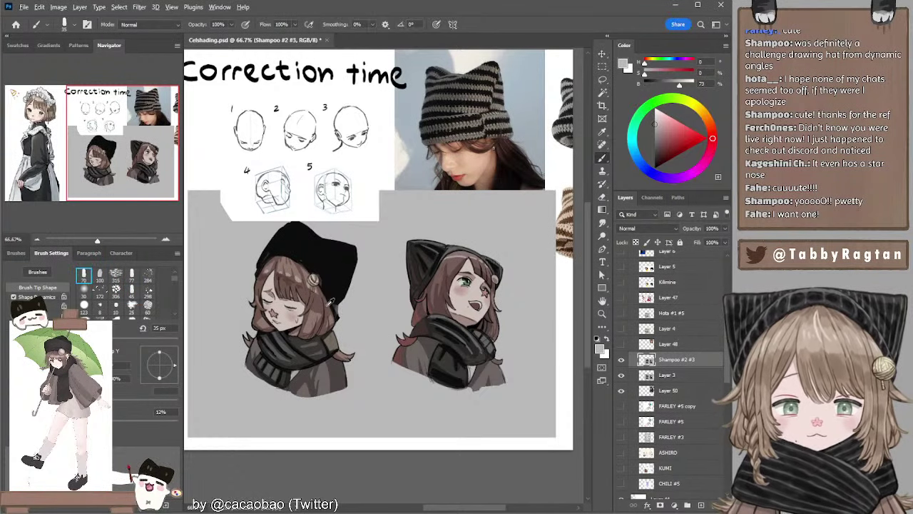
alt+click(331, 303)
key(bracketleft)
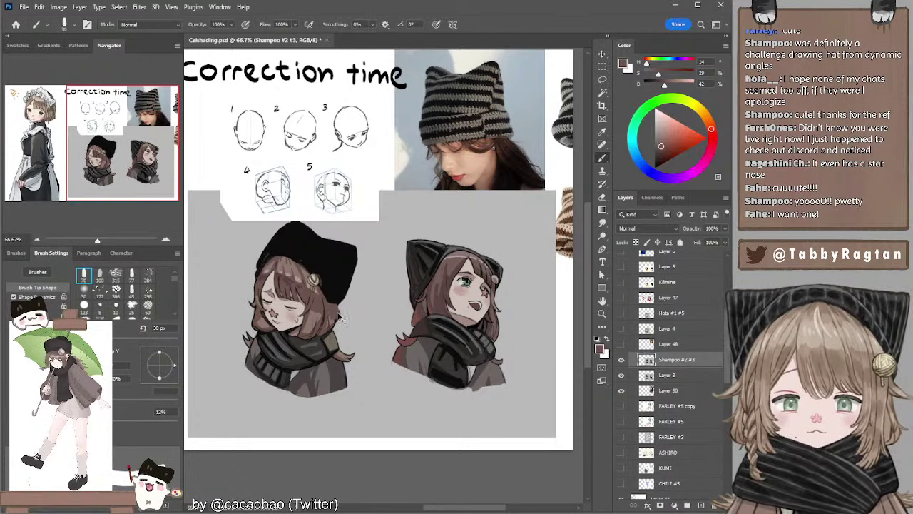
alt+click(336, 293)
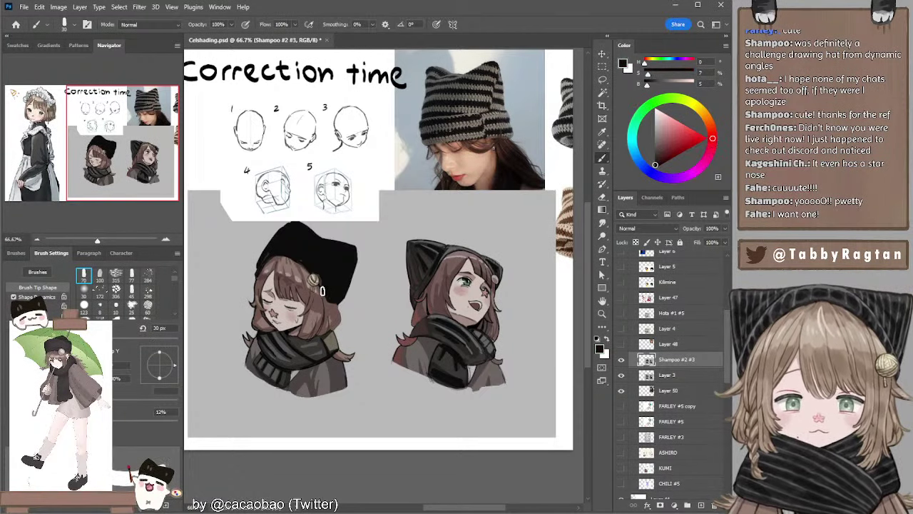
key(bracketright)
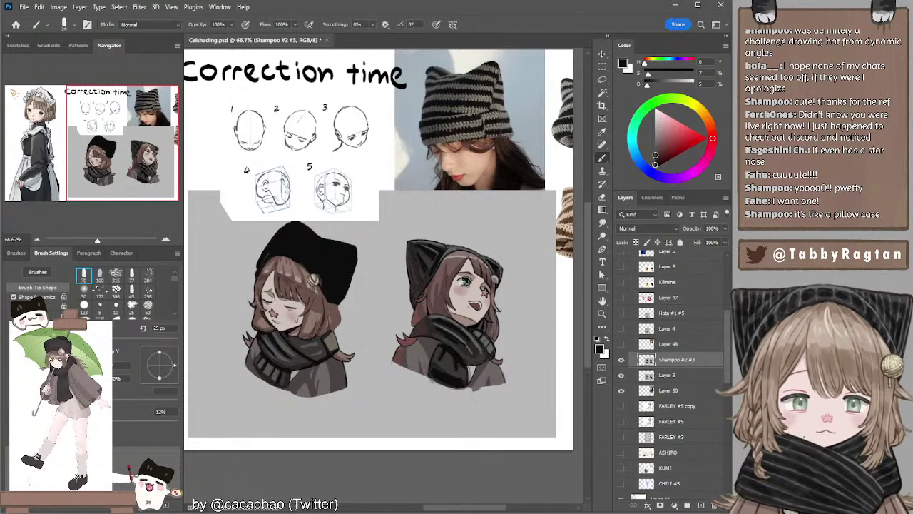
Paint the hat's folded brim in dark grey with a 35 px brush and tone it down with a grey of 11% brightness.
click(655, 154)
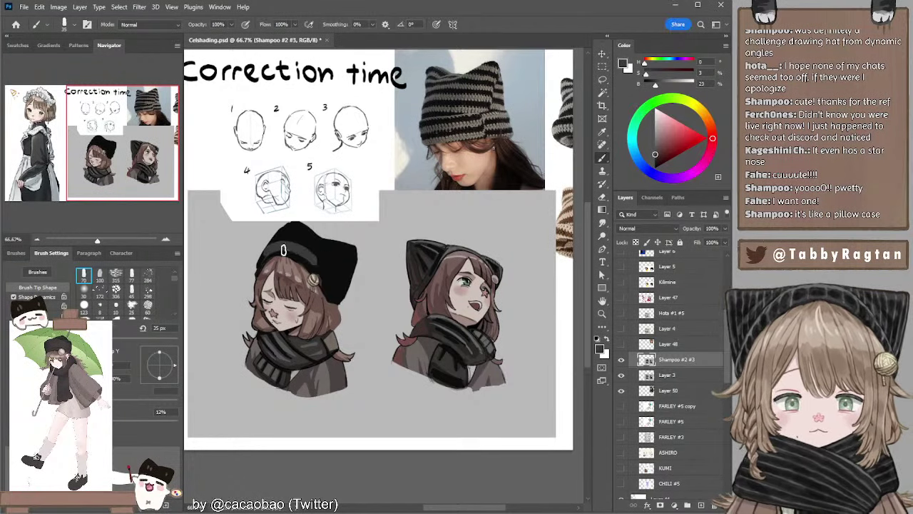
alt+click(294, 248)
drag(655, 150, 650, 162)
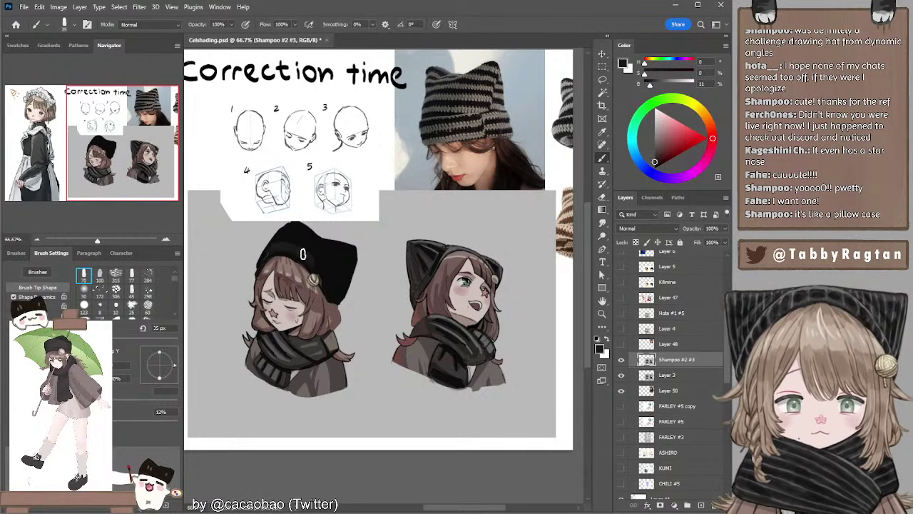
key(bracketleft)
key(bracketleft)
key(bracketleft)
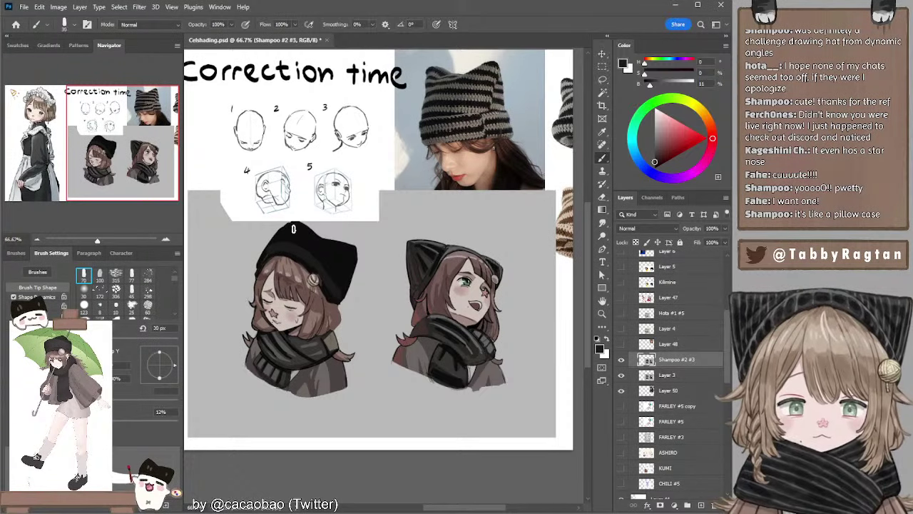
key(bracketleft)
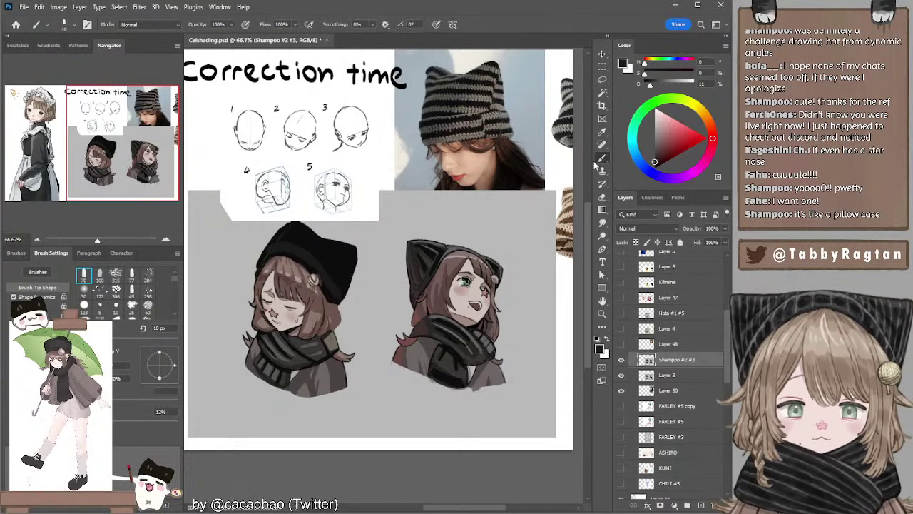
Outline the brim's upper edge in thin grey of 25% brightness with an 8 px brush and tidy its right-hand end in sampled black.
click(655, 153)
key(bracketleft)
key(bracketleft)
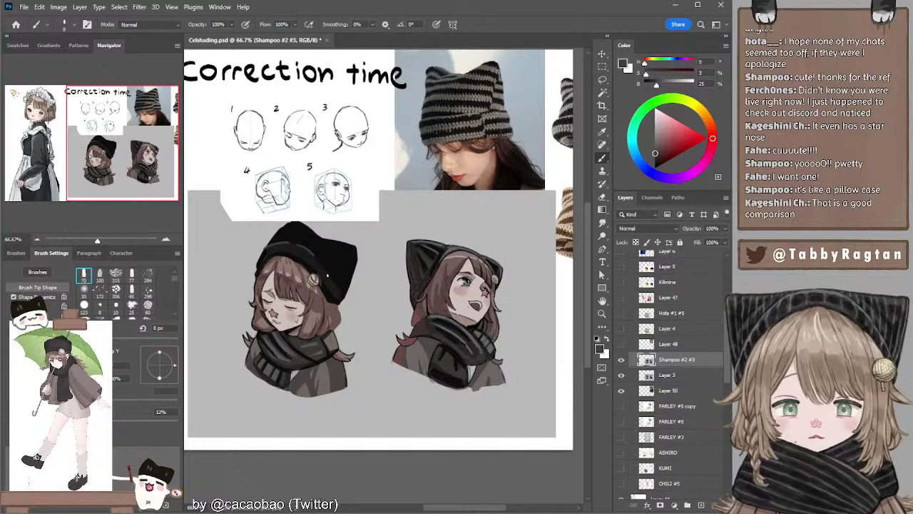
alt+click(329, 295)
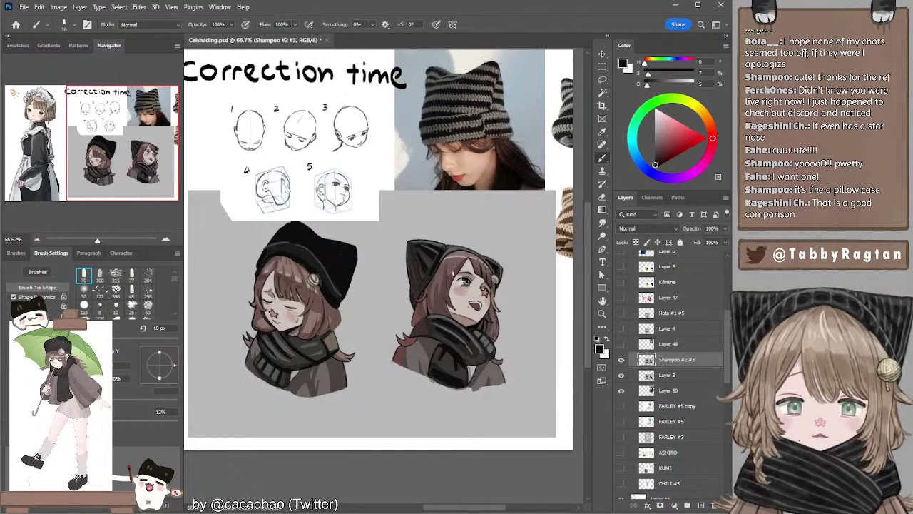
Paint thin ribbing stripes down the closed-eyed girl's black hat in grey of 25% brightness with a 7 px brush.
mouse_move(465, 284)
mouse_down()
mouse_move(457, 287)
mouse_move(453, 272)
mouse_up()
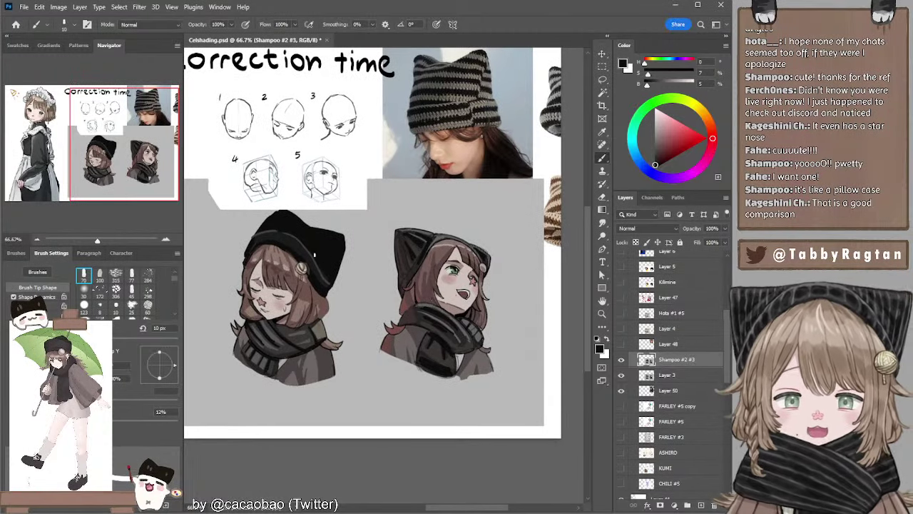
alt+click(301, 234)
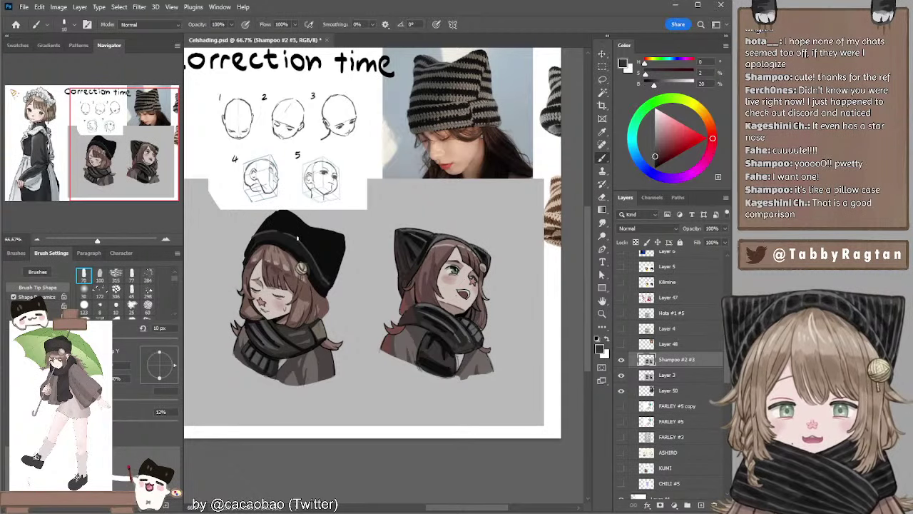
alt+click(301, 236)
alt+click(298, 239)
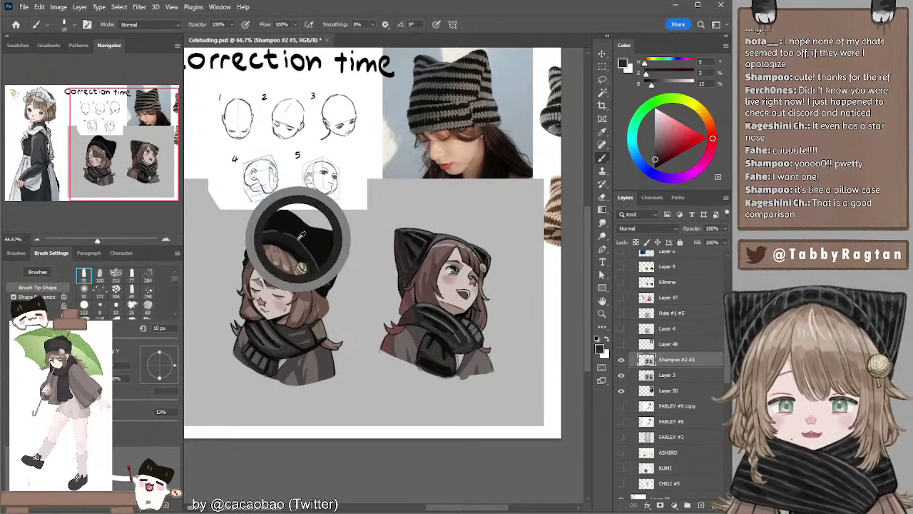
alt+click(298, 239)
alt+click(299, 239)
alt+click(297, 239)
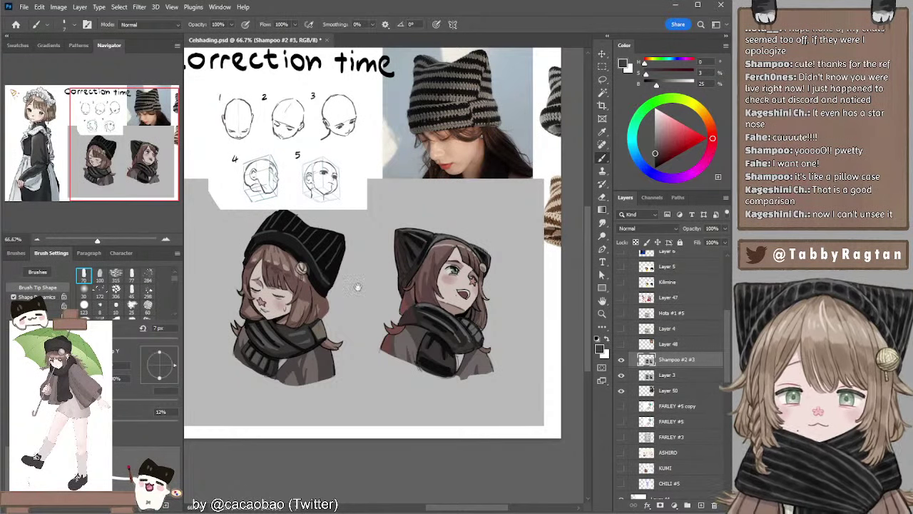
Finish the ribbing toward the brim's right end, touching it up in sampled black and the hat's outline in sampled background grey.
drag(357, 287, 400, 288)
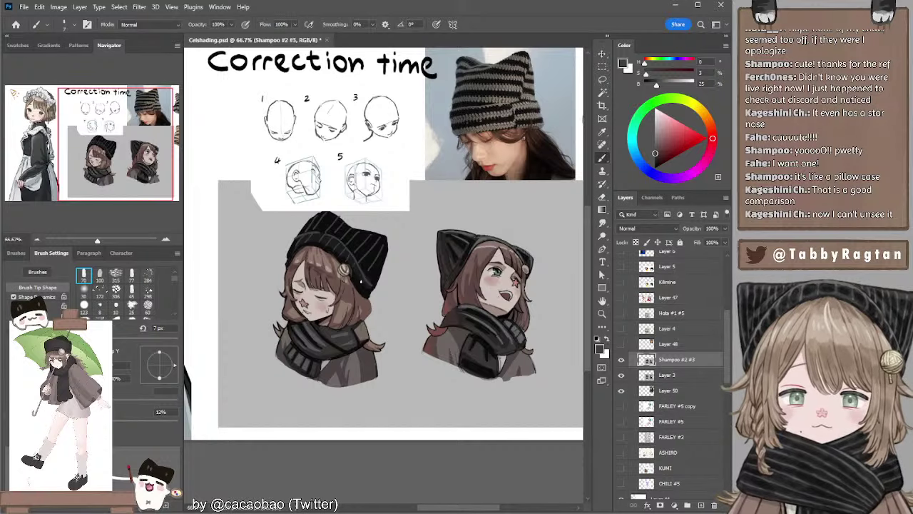
alt+click(357, 275)
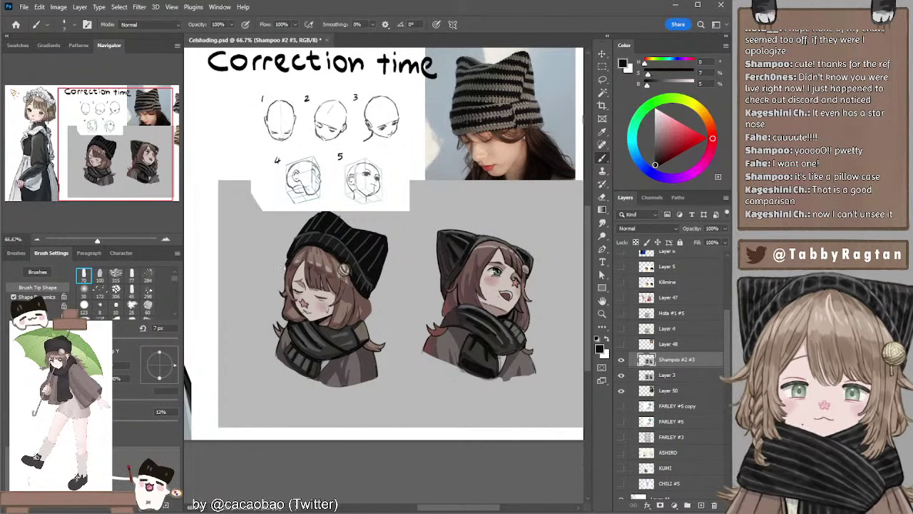
alt+click(303, 218)
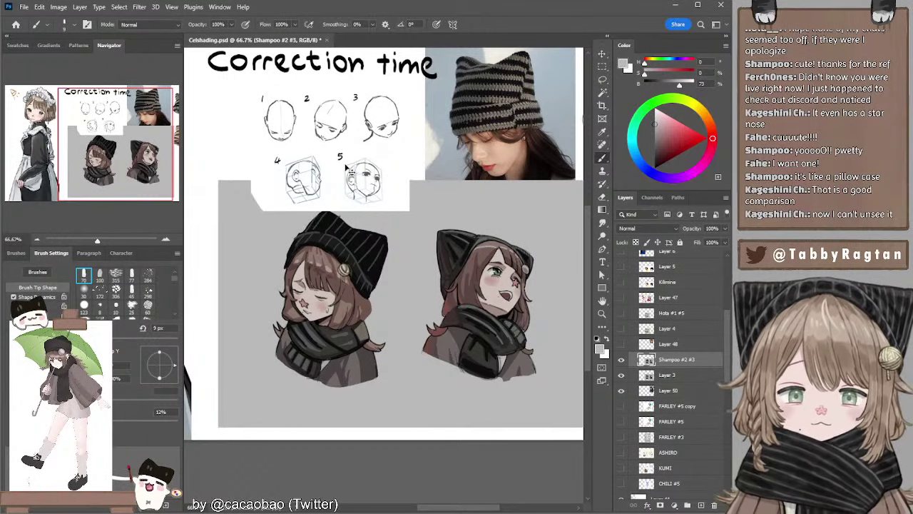
Move the numbered head sketches left, clear of the closed-eyed girl's hat, and reselect the Shampoo #2 #3 layer.
ctrl+drag(373, 162, 306, 159)
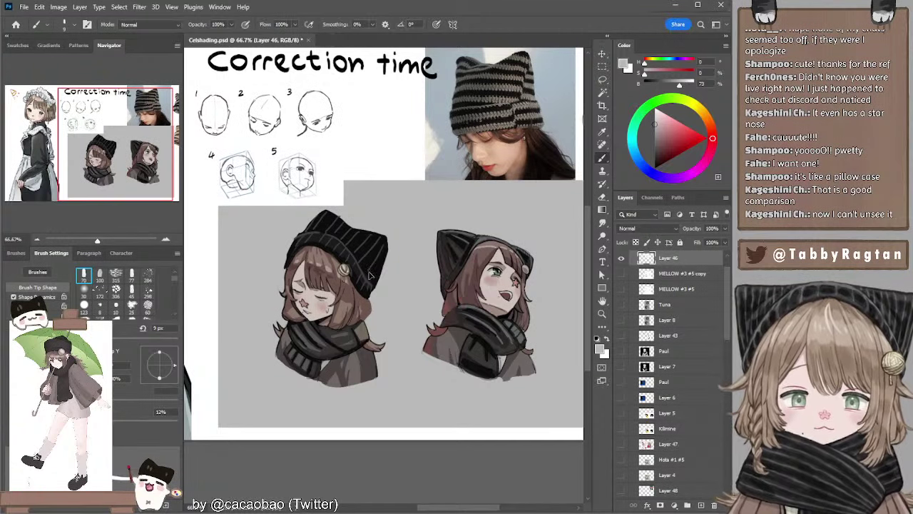
ctrl+click(369, 271)
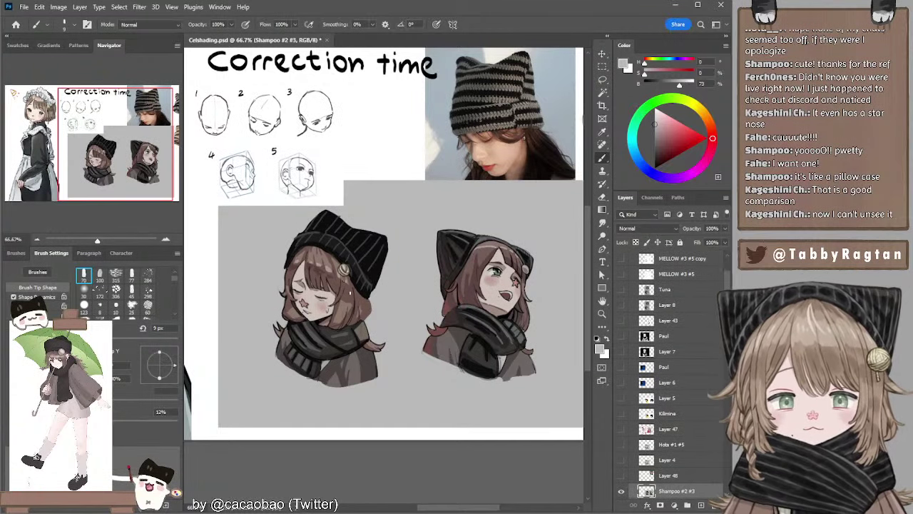
mouse_move(349, 300)
mouse_down()
mouse_move(357, 315)
mouse_move(351, 305)
mouse_up()
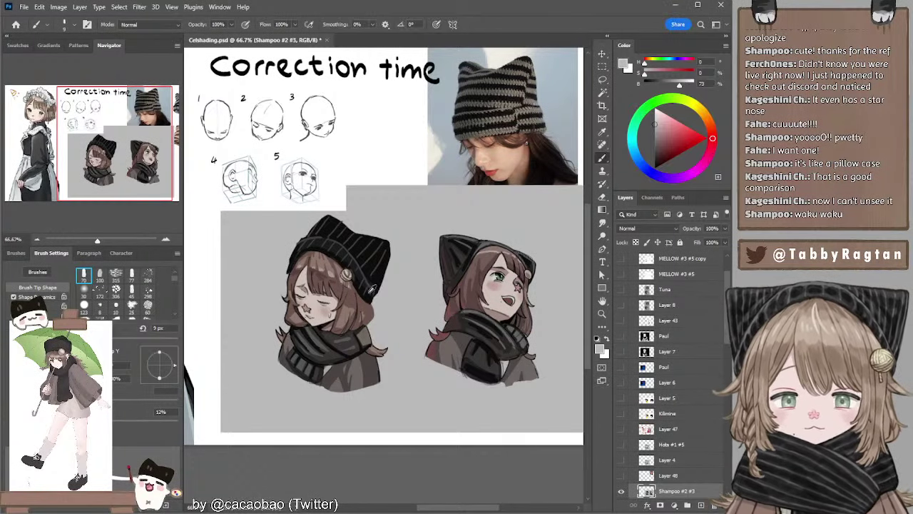
Touch up the hat's lower right-hand corner in sampled black with a 10 px brush.
alt+click(372, 293)
key(bracketright)
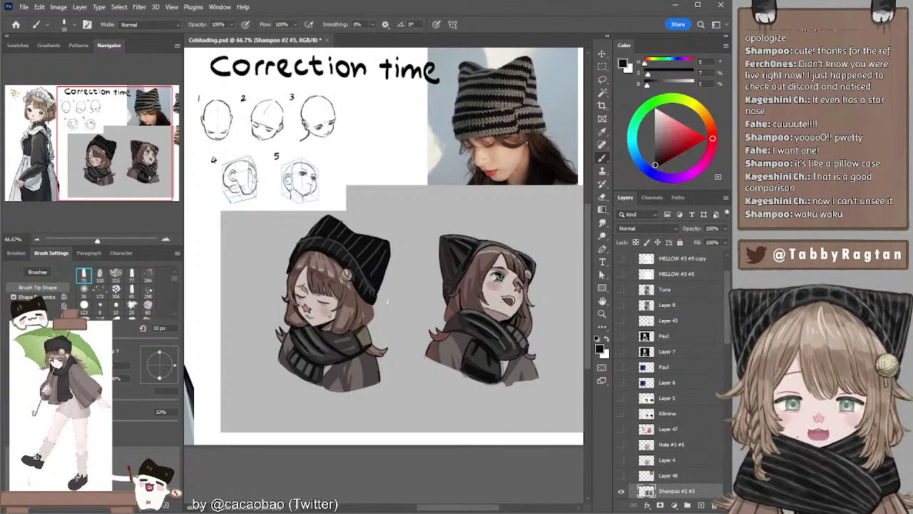
drag(359, 306, 350, 280)
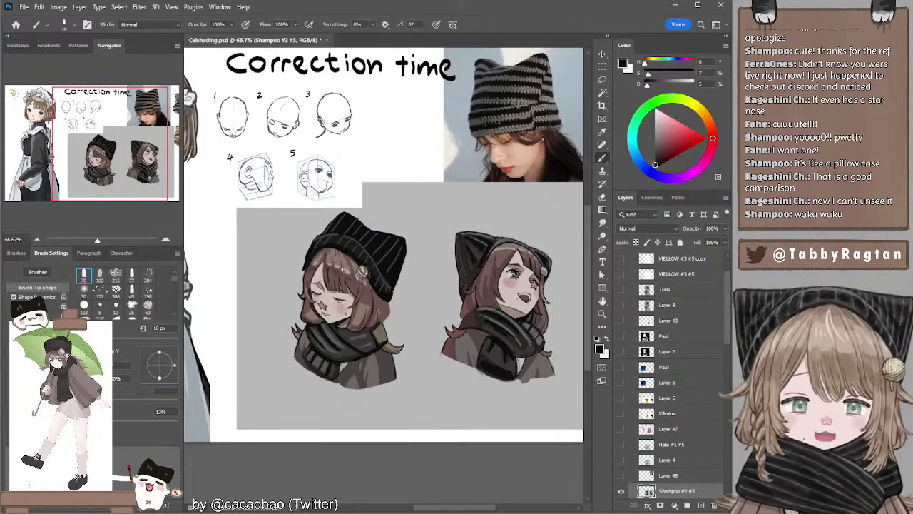
Lasso and adjust the closed-eyed girl's facial features, patching the area around her eye in sampled skin tone with a 15 px brush.
alt+click(332, 257)
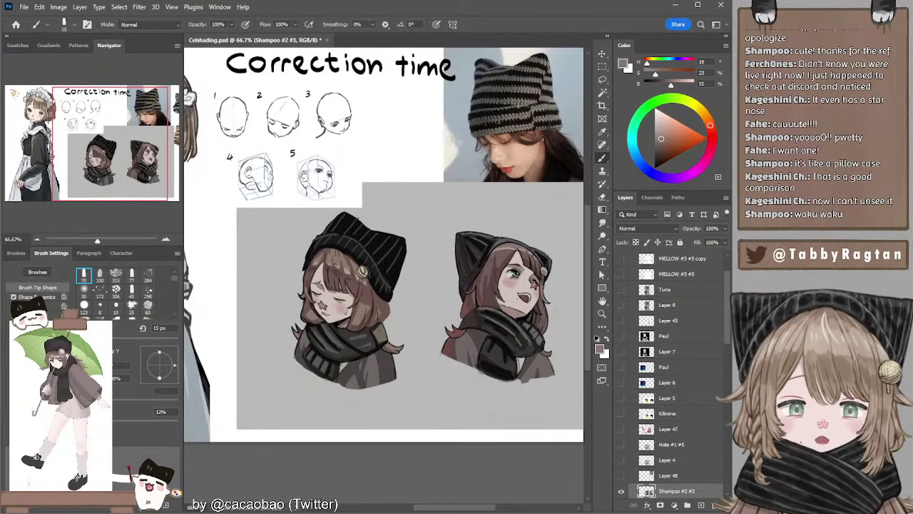
key(l)
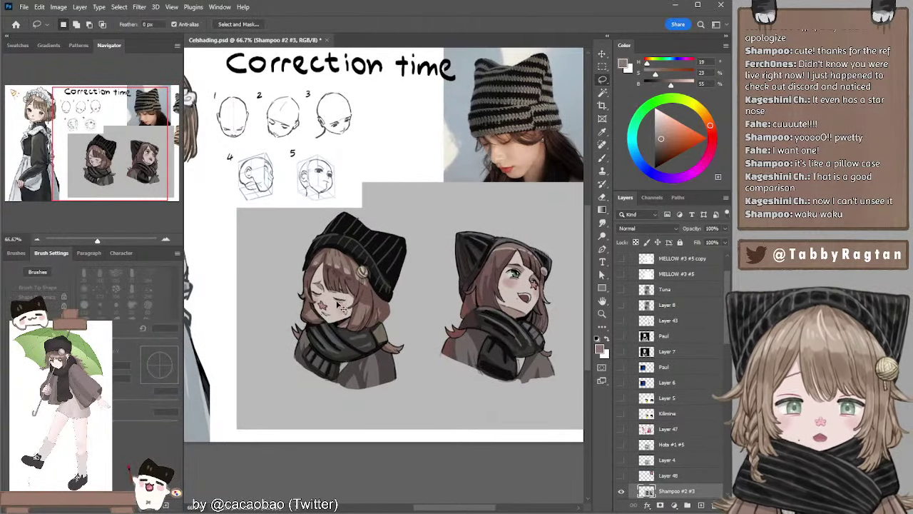
drag(346, 307, 369, 313)
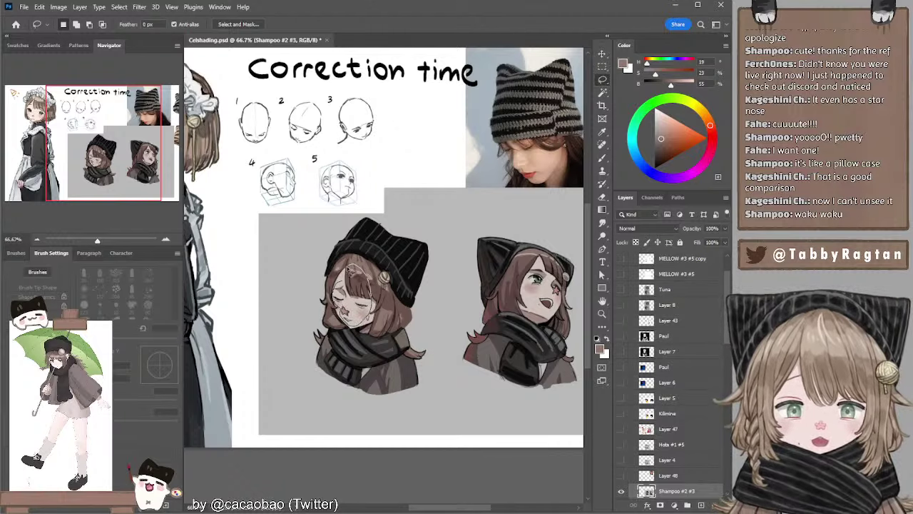
mouse_move(340, 279)
shift+mouse_down()
mouse_move(379, 258)
mouse_move(374, 284)
shift+mouse_up()
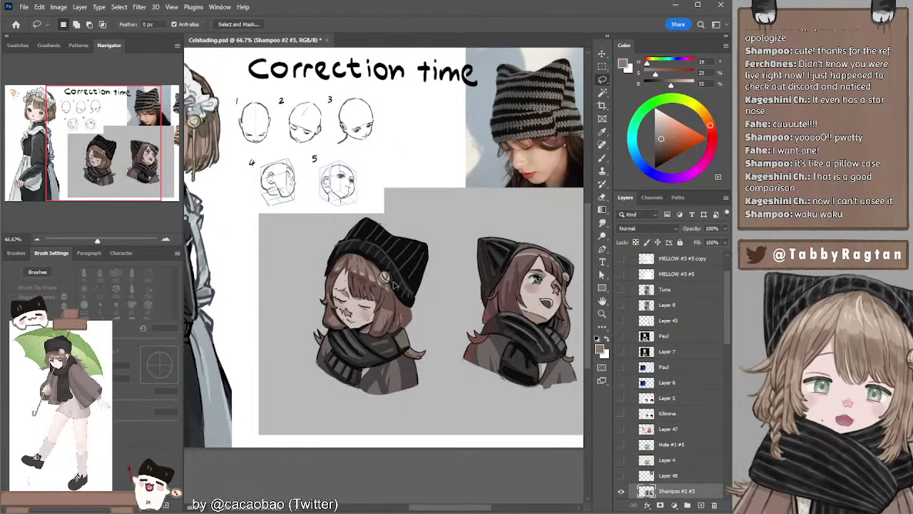
key(b)
alt+click(336, 284)
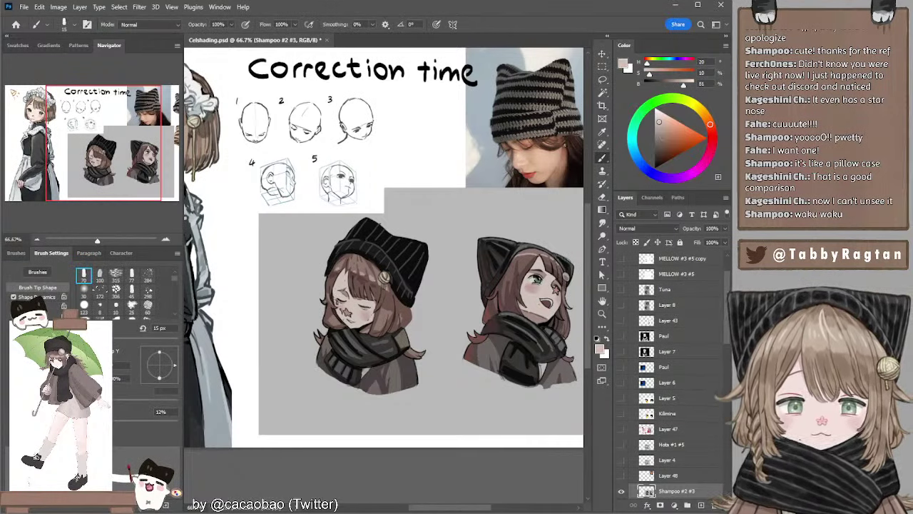
mouse_move(337, 301)
mouse_down()
mouse_move(345, 311)
mouse_move(339, 296)
mouse_up()
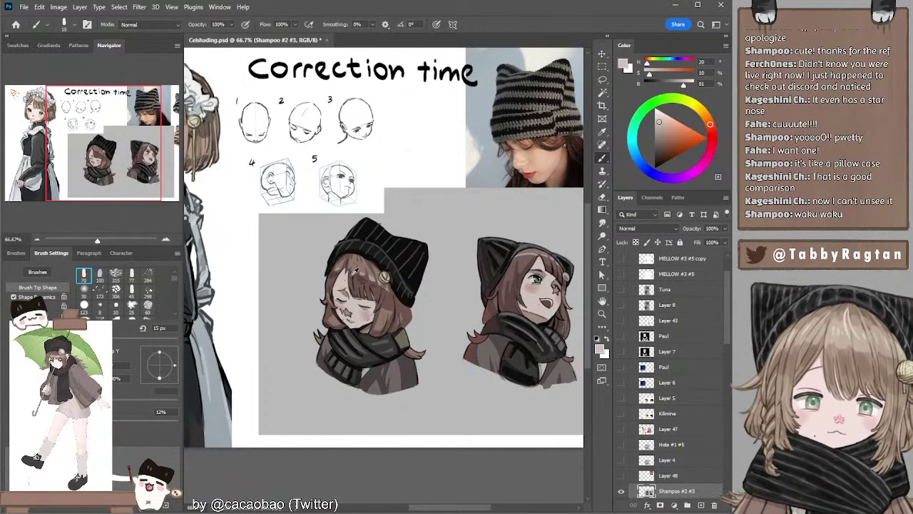
Retouch the fringe beneath the hat brim with sampled light and dark hair browns, reducing the brush to 8 px.
alt+click(349, 266)
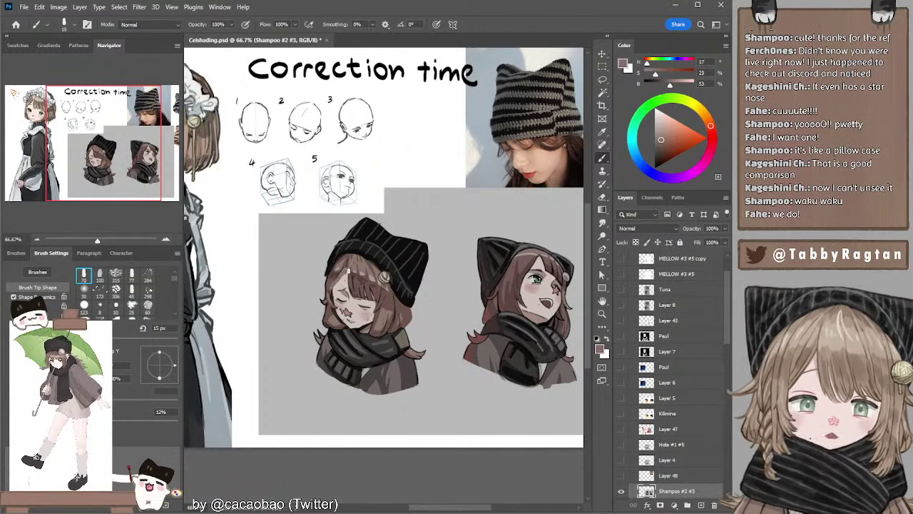
alt+click(335, 279)
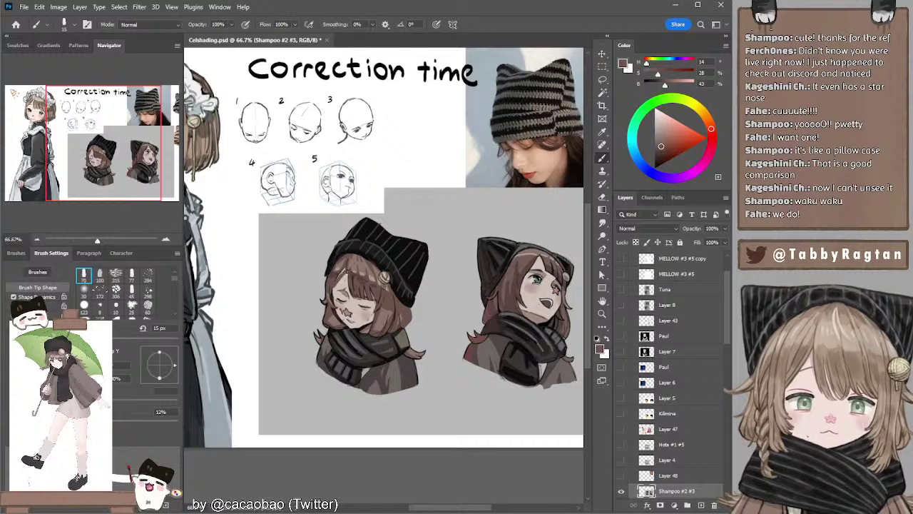
key(bracketleft)
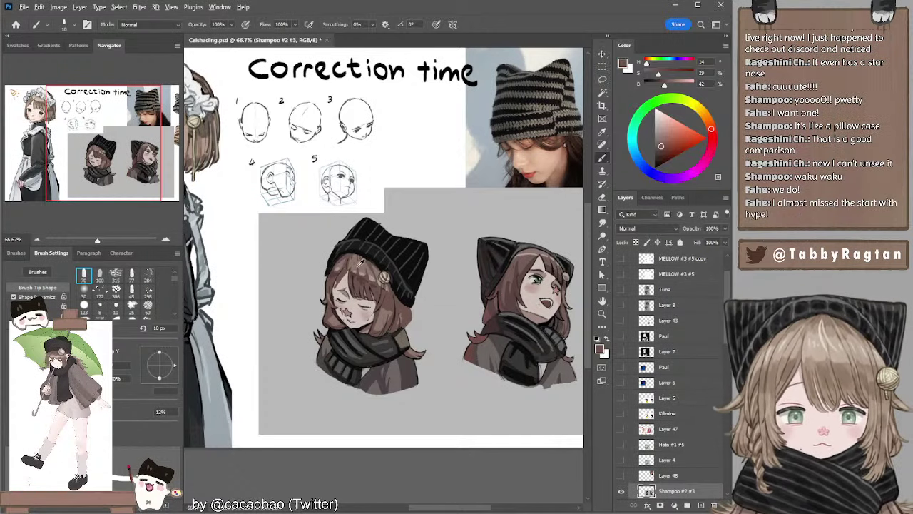
alt+click(357, 265)
key(bracketleft)
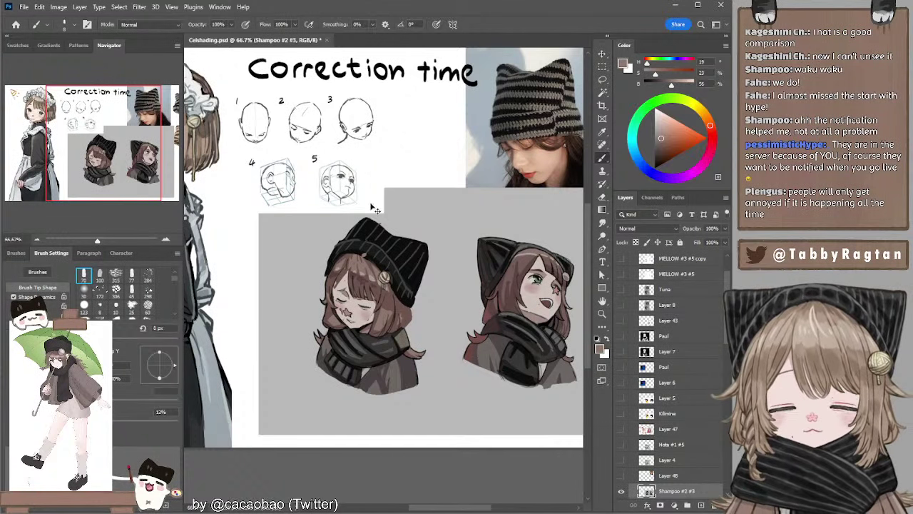
Cover the highlights across the top of the fringe in sampled hair browns with a 25 to 30 px brush.
alt+click(353, 257)
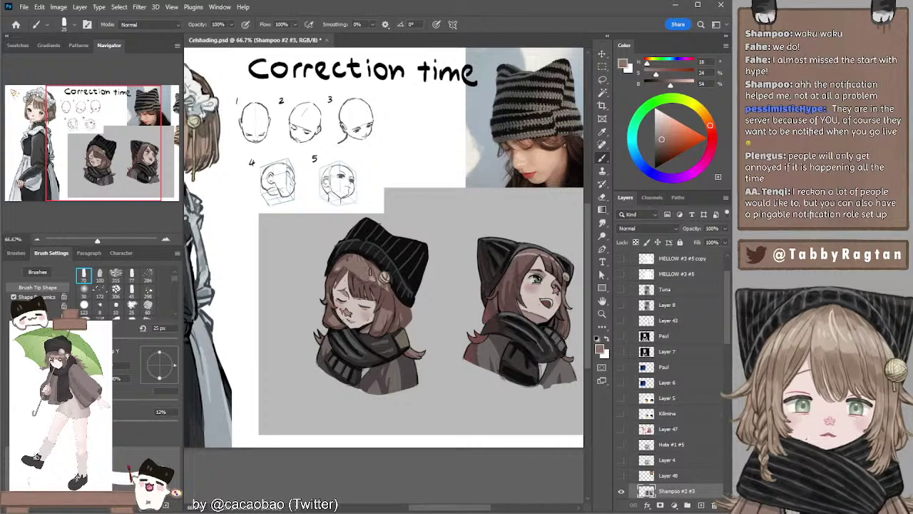
alt+click(348, 262)
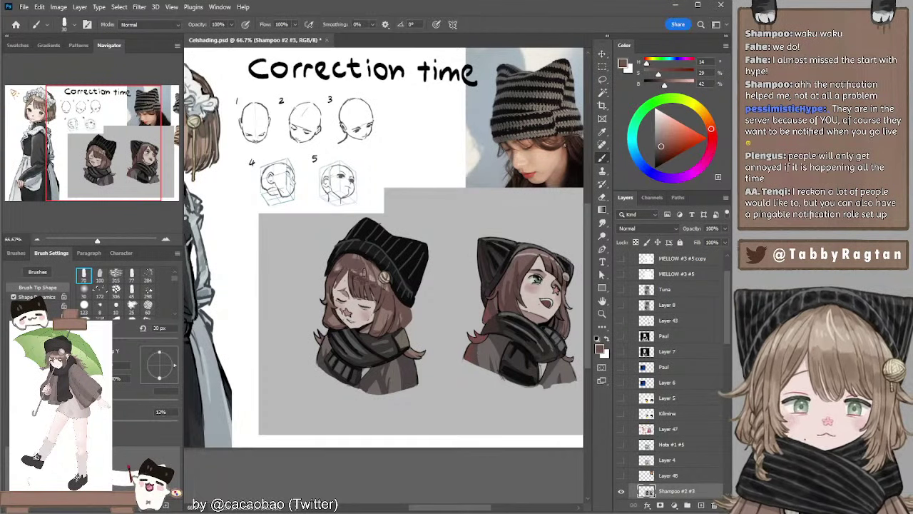
drag(368, 266, 371, 278)
Define the fringe strands and the hair edge beside the forehead in sampled dark browns, reducing the brush to 8 px.
alt+click(340, 277)
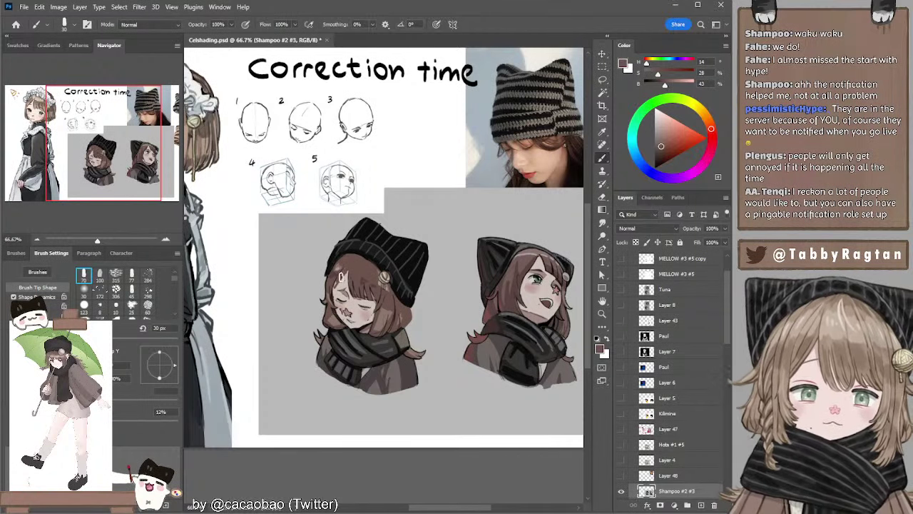
key([)
key([)
key(bracketleft)
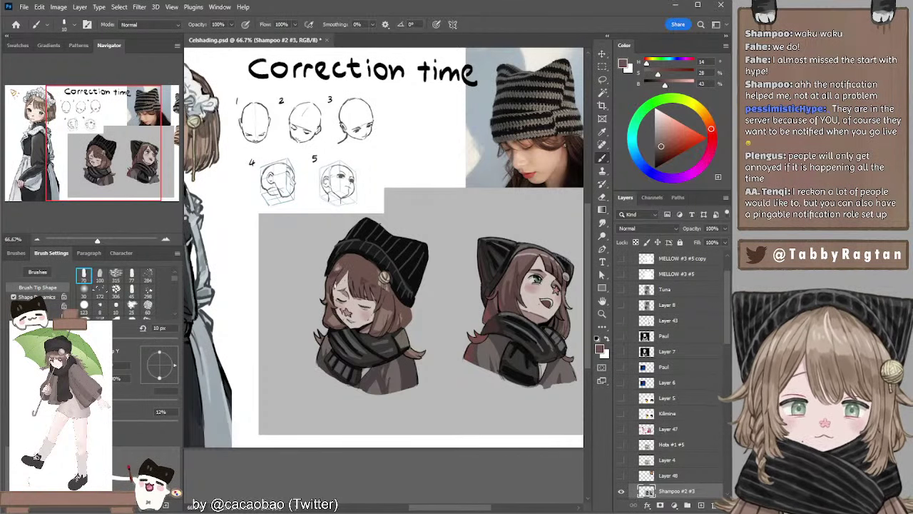
alt+click(334, 275)
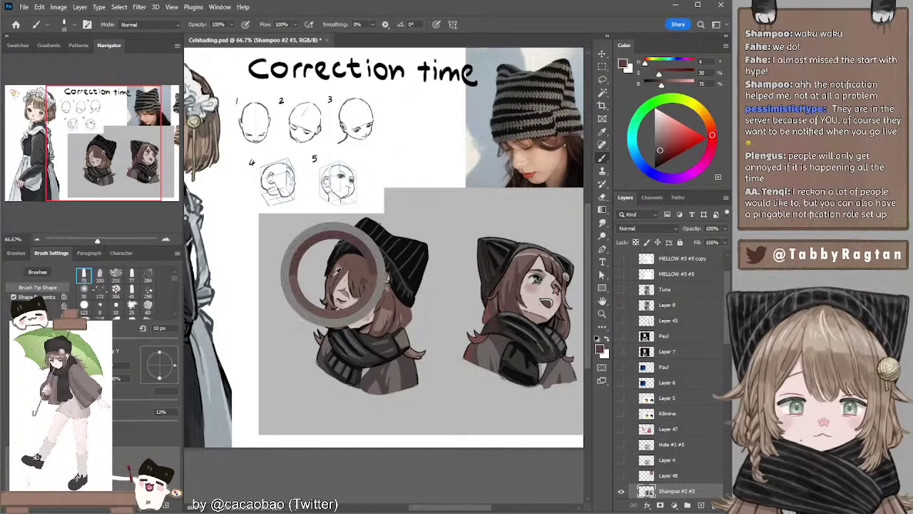
key(bracketleft)
key(bracketleft)
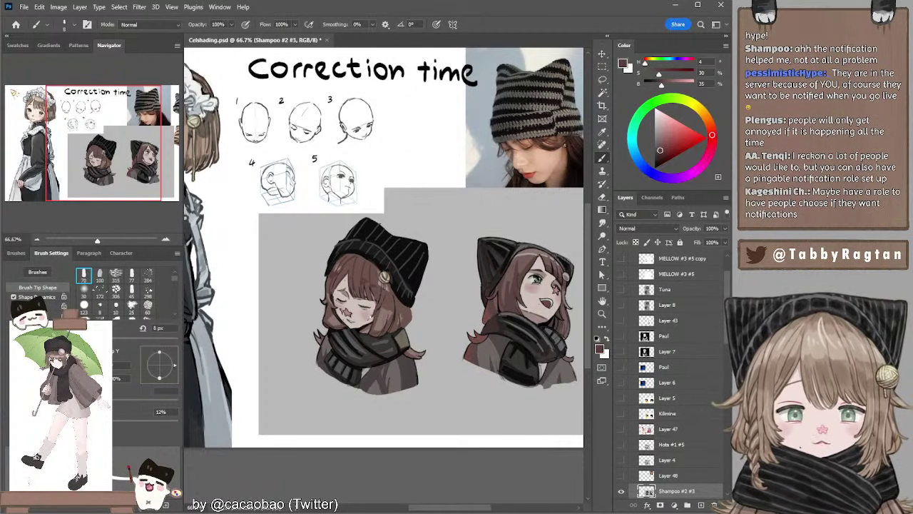
Retouch the face in sampled skin and blush tones with a 10 to 15 px brush and the adjoining hair in sampled brown.
alt+click(355, 302)
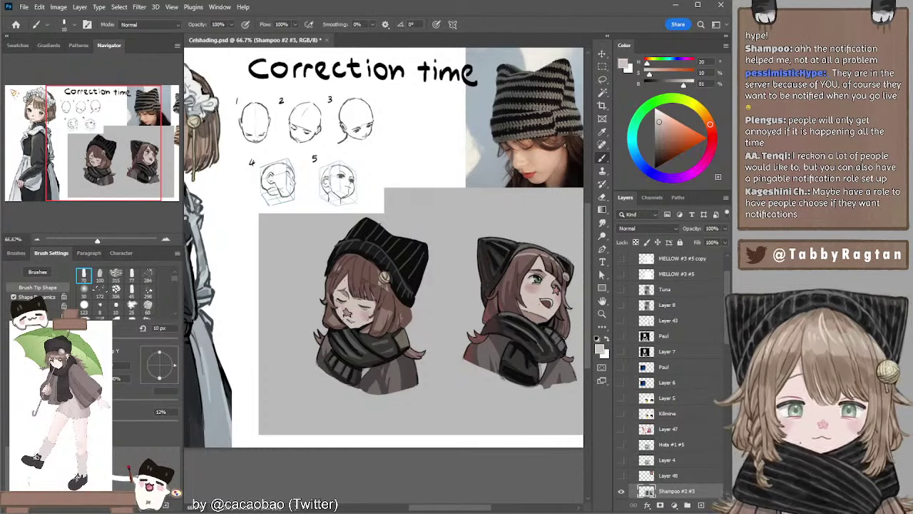
alt+click(343, 303)
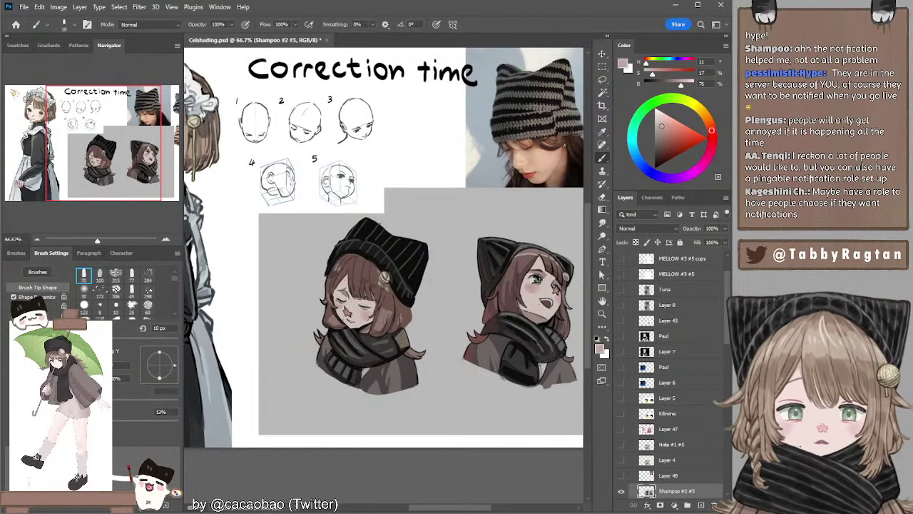
key(bracketright)
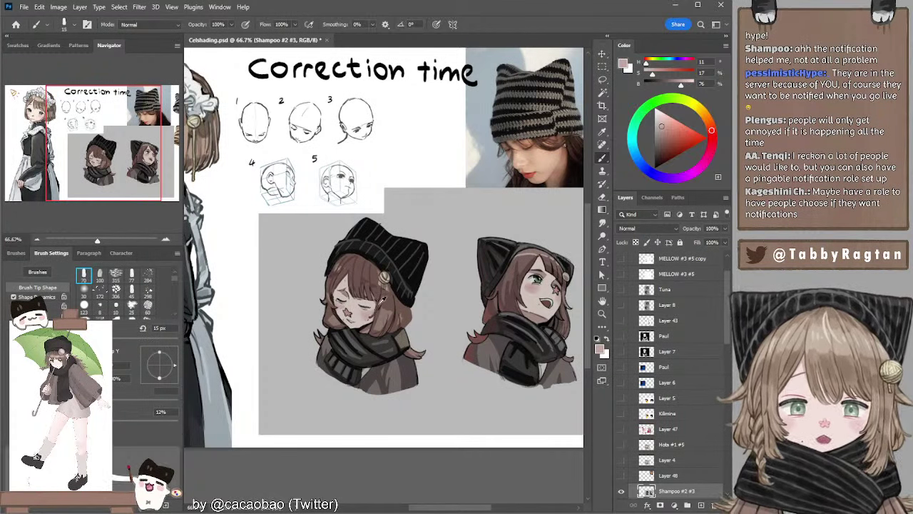
alt+click(379, 305)
alt+click(376, 293)
key(bracketleft)
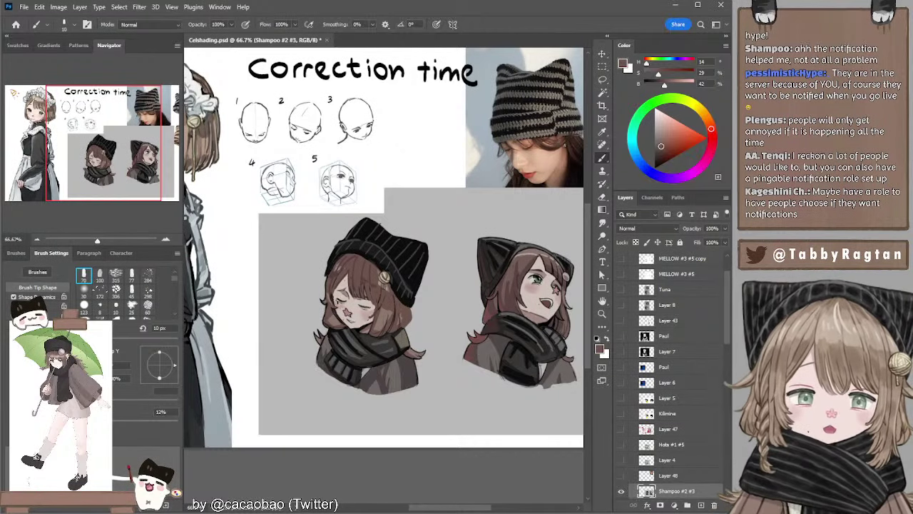
Retouch the edge between the closed-eyed girl's cheek and side hair in sampled dark, skin and hair tones with a 6 to 8 px brush.
alt+click(336, 298)
key(bracketleft)
key(bracketleft)
key(bracketleft)
key(bracketleft)
key(bracketleft)
key(bracketleft)
key(bracketleft)
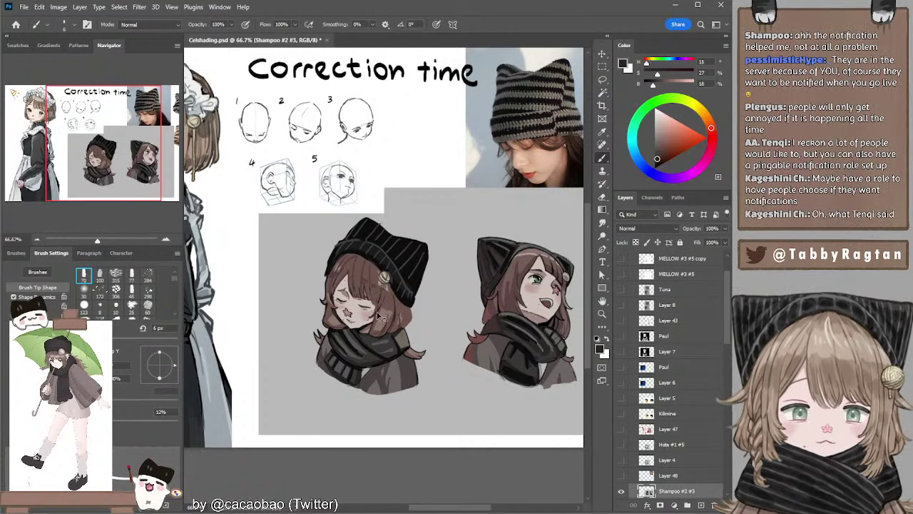
alt+click(354, 321)
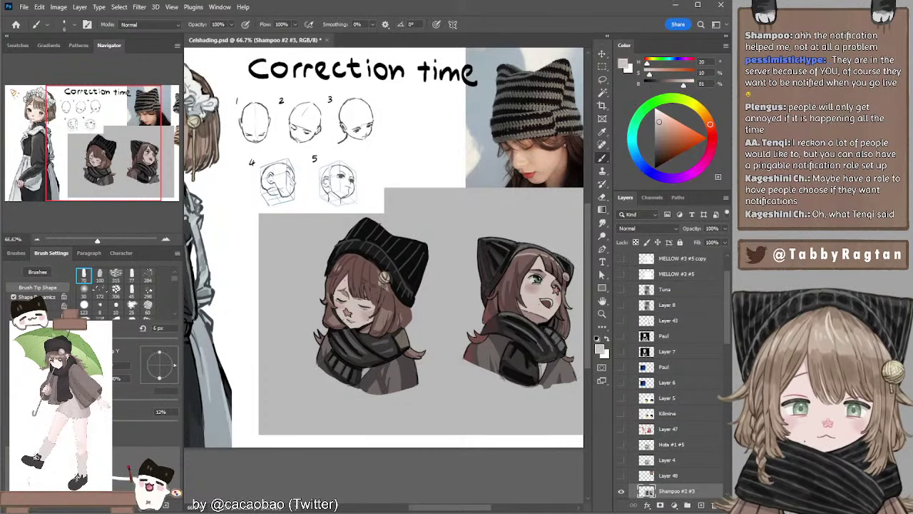
alt+click(368, 324)
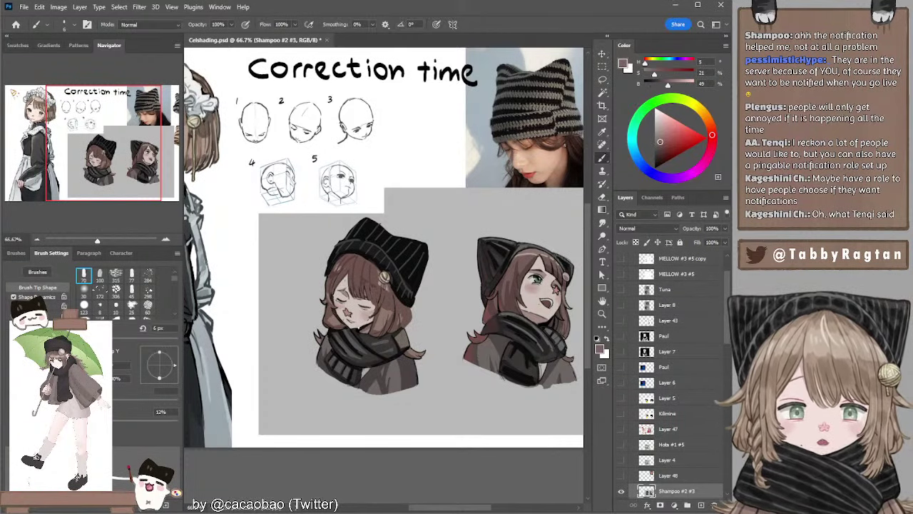
key(bracketright)
key(bracketright)
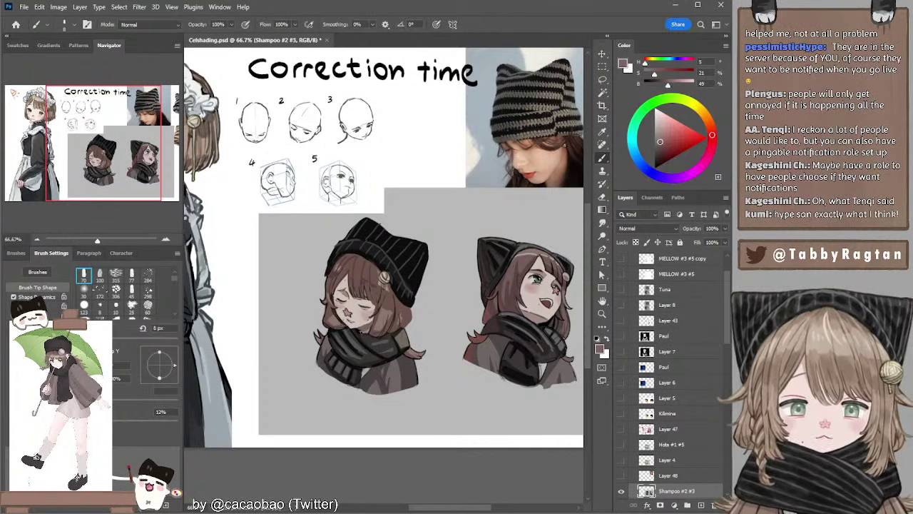
Shade the side hair below the hat's button in sampled brown at 25 px and a darker brown at 10 to 7 px.
drag(398, 262, 406, 267)
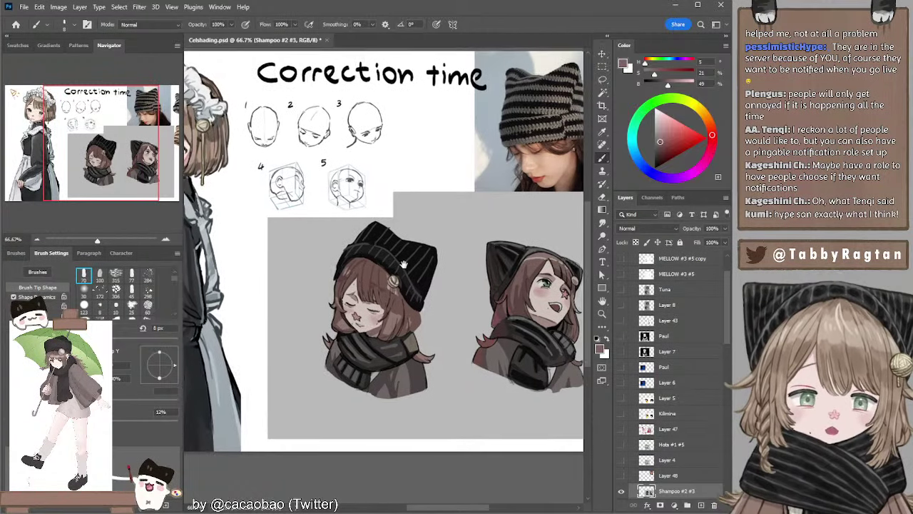
alt+click(404, 304)
key(])
key(])
key(])
key(])
key(])
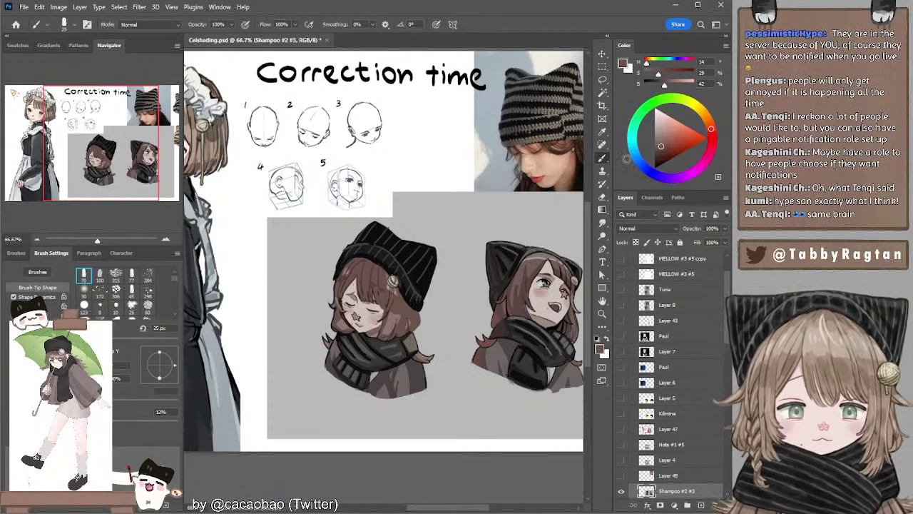
click(661, 151)
key([)
key(bracketleft)
key(bracketleft)
key(bracketleft)
key(bracketleft)
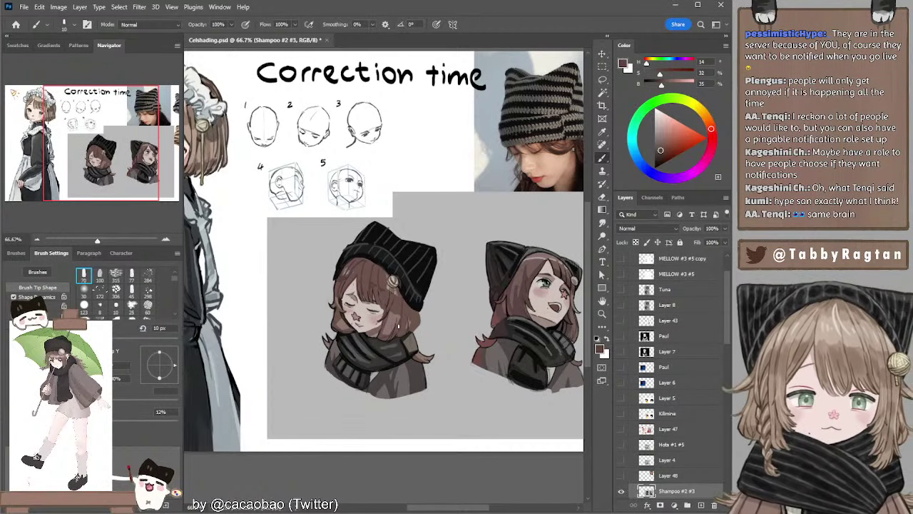
key(bracketleft)
key(bracketleft)
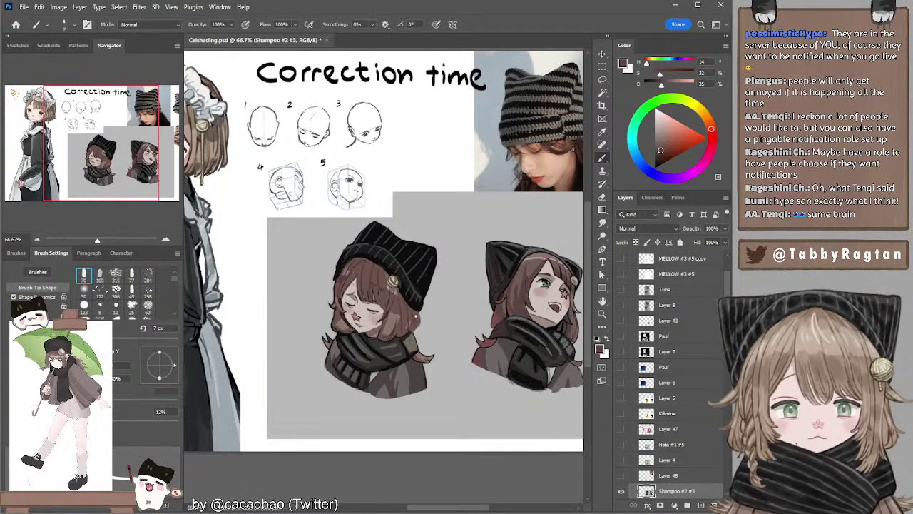
Lasso the star mark on the closed-eyed girl's nose, move it slightly lower on the face and clear the selection.
drag(346, 286, 361, 297)
key(l)
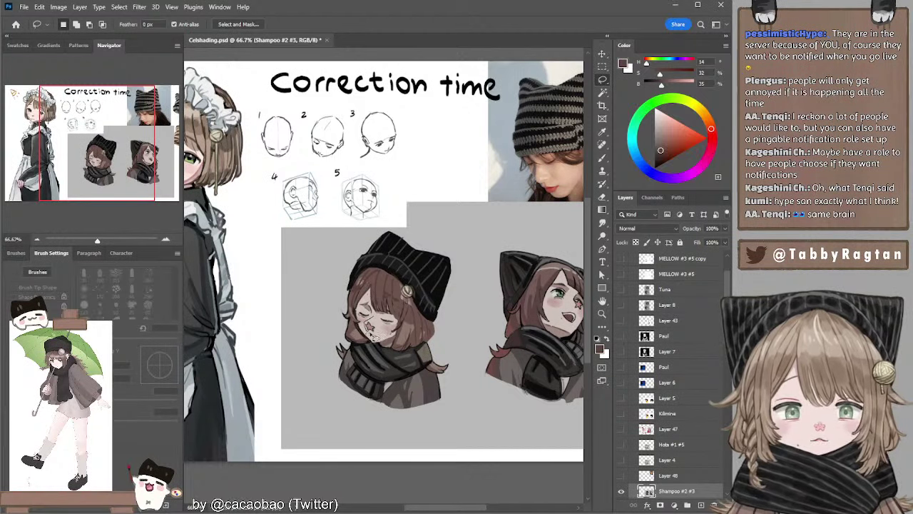
key(shift)
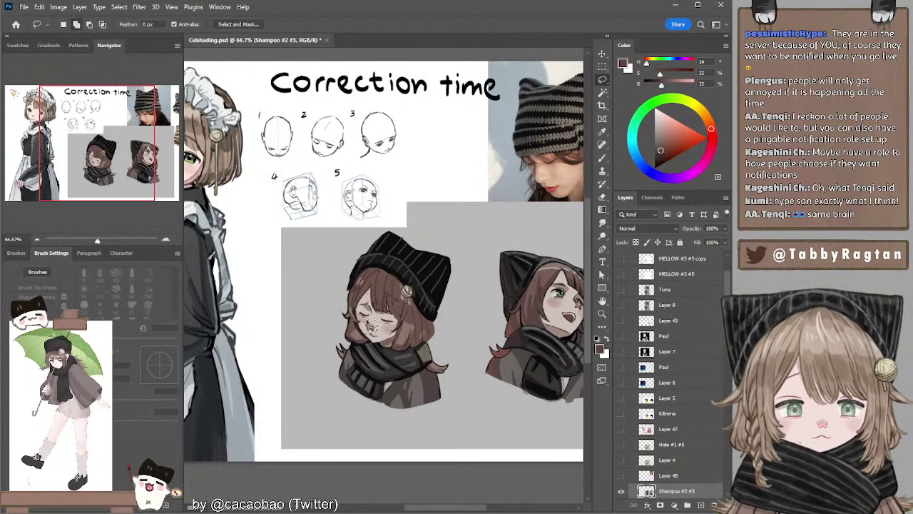
key(shift)
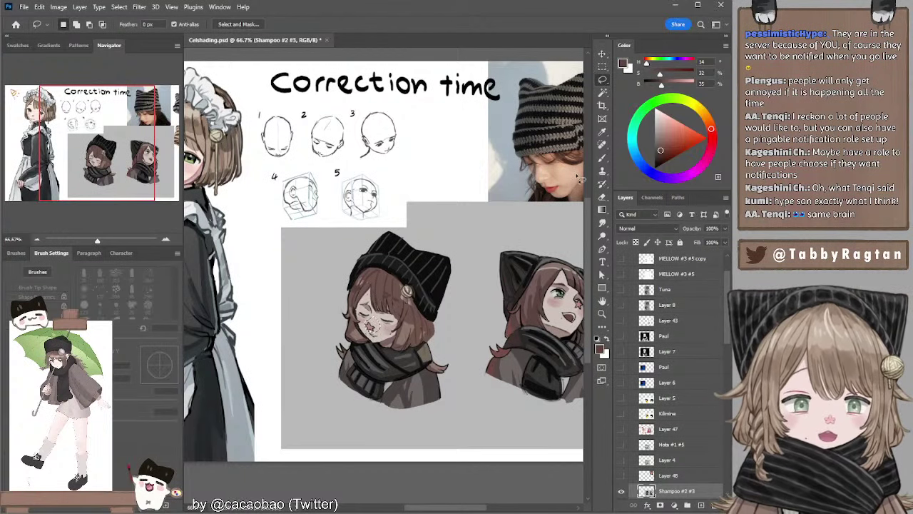
drag(330, 199, 306, 197)
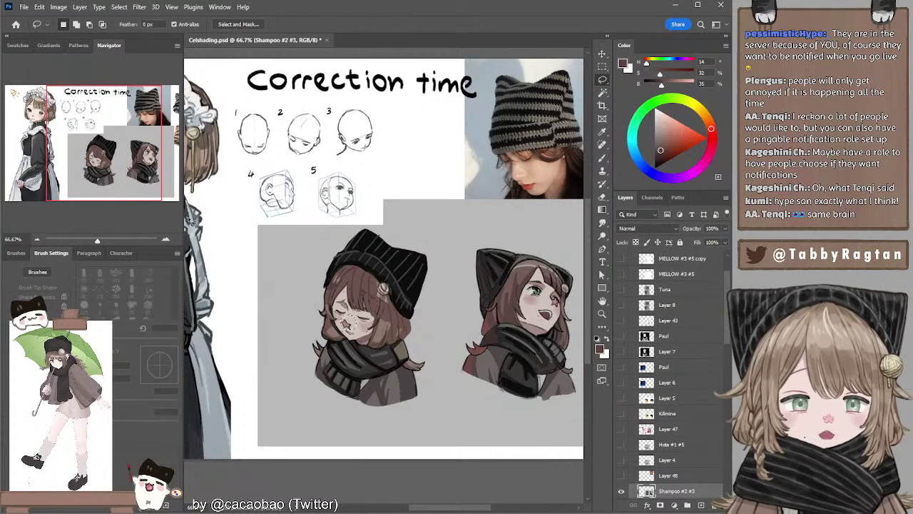
key(ctrl+plus)
key(v)
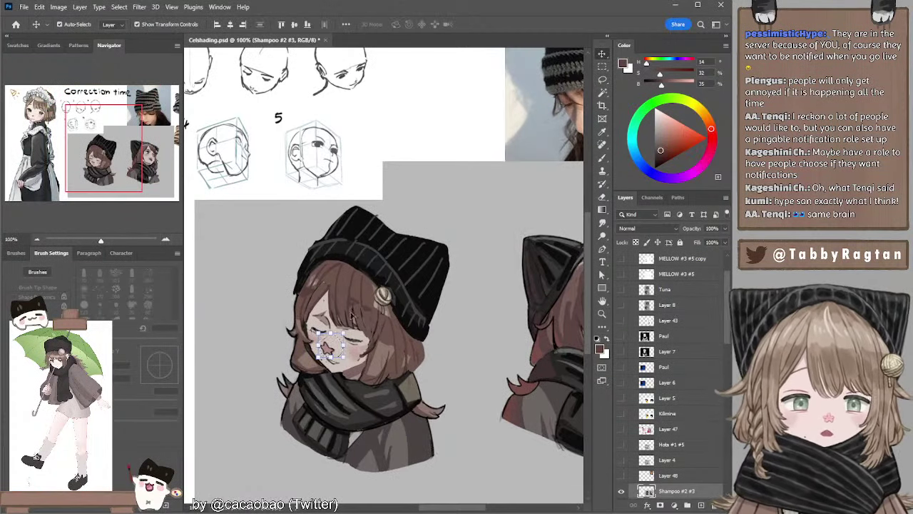
drag(338, 335, 330, 349)
key(Return)
key(l)
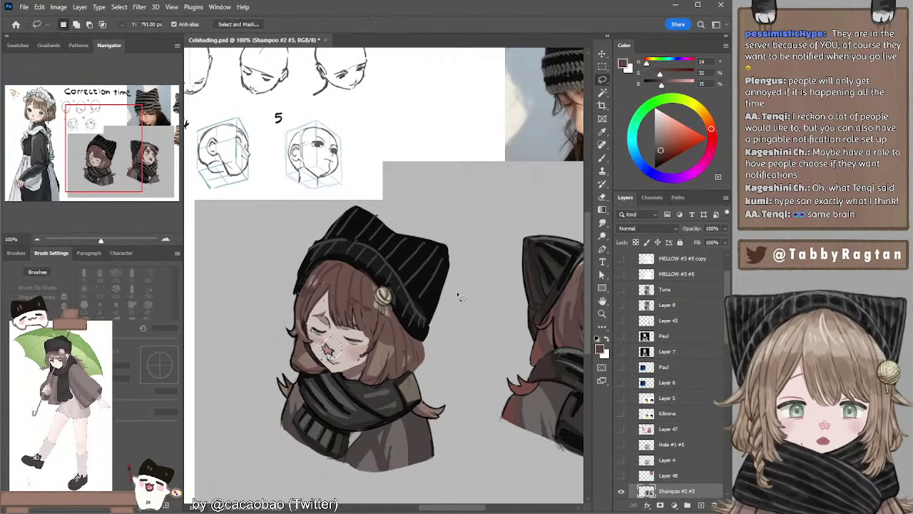
drag(460, 294, 405, 285)
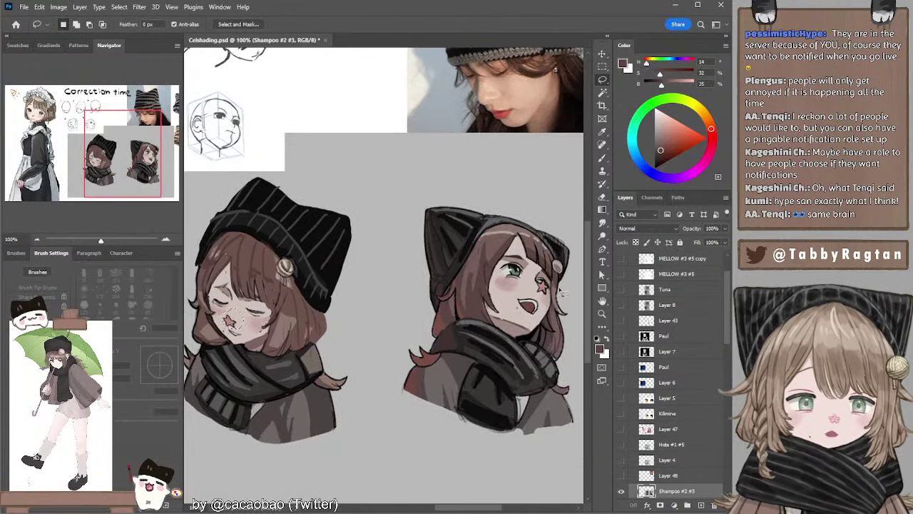
drag(449, 276, 466, 274)
key(ctrl+d)
drag(394, 273, 442, 276)
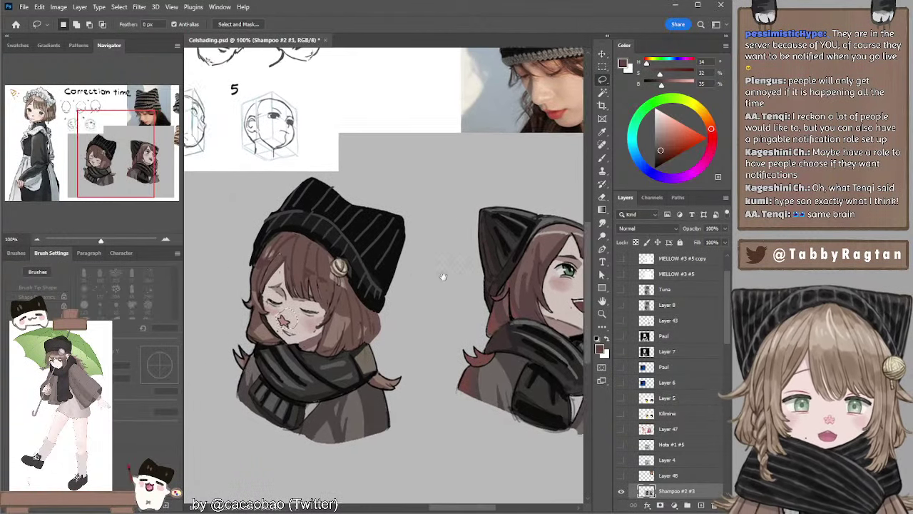
Clean up the skin around the star mark in the sampled light skin tone with a 7 px brush.
key(b)
alt+click(300, 311)
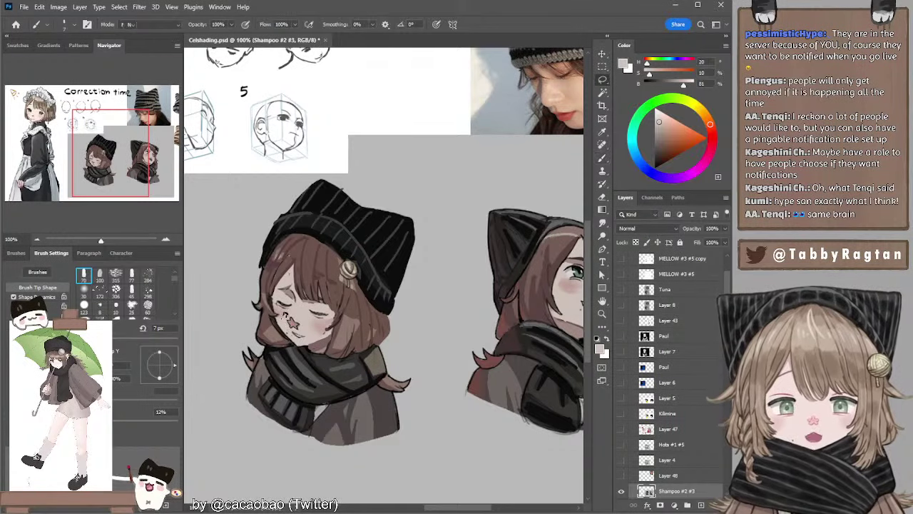
key(r)
key(b)
drag(299, 317, 293, 319)
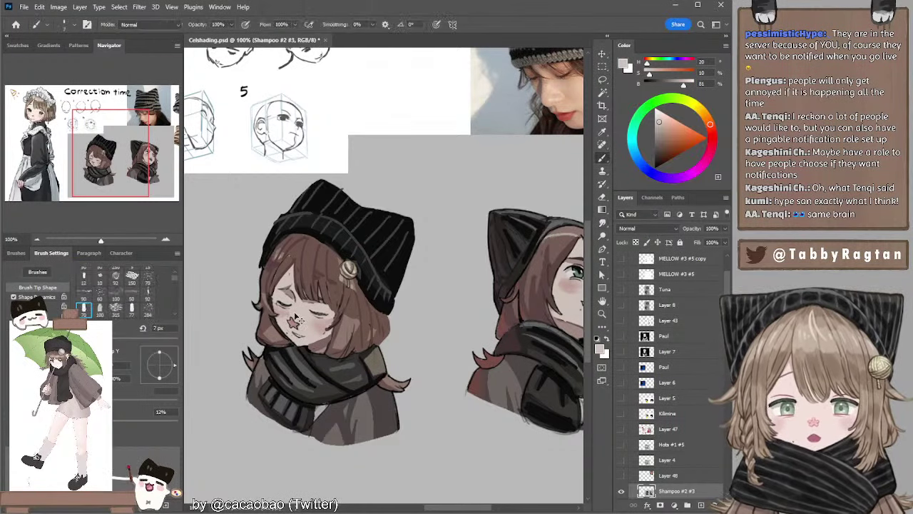
key(r)
key([)
key(bracketleft)
key(bracketleft)
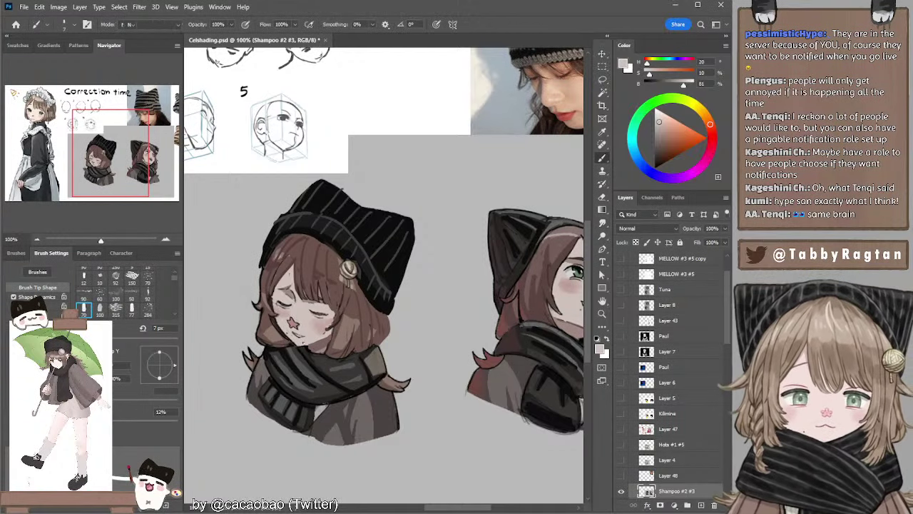
Touch up the cheek in a sampled blush tone and the fringe strands in sampled dark brown with a 5 to 7 px brush.
key(b)
alt+click(321, 331)
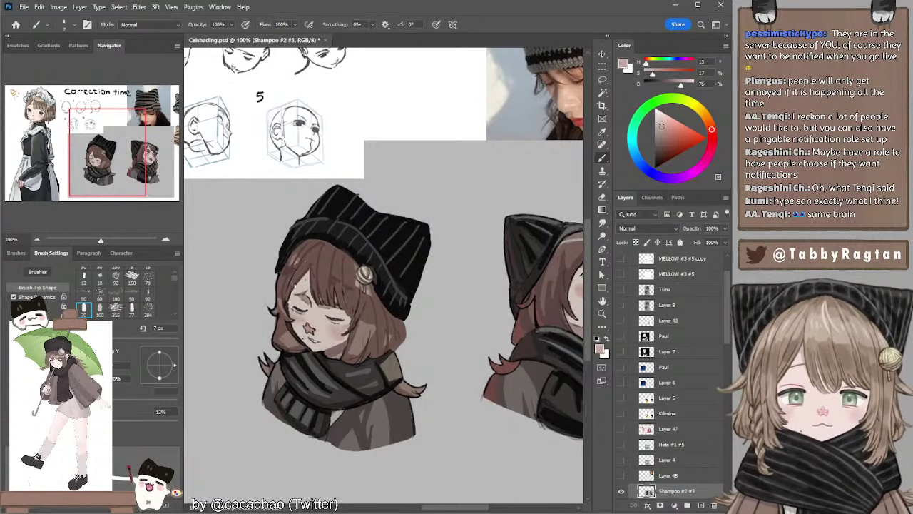
alt+click(314, 270)
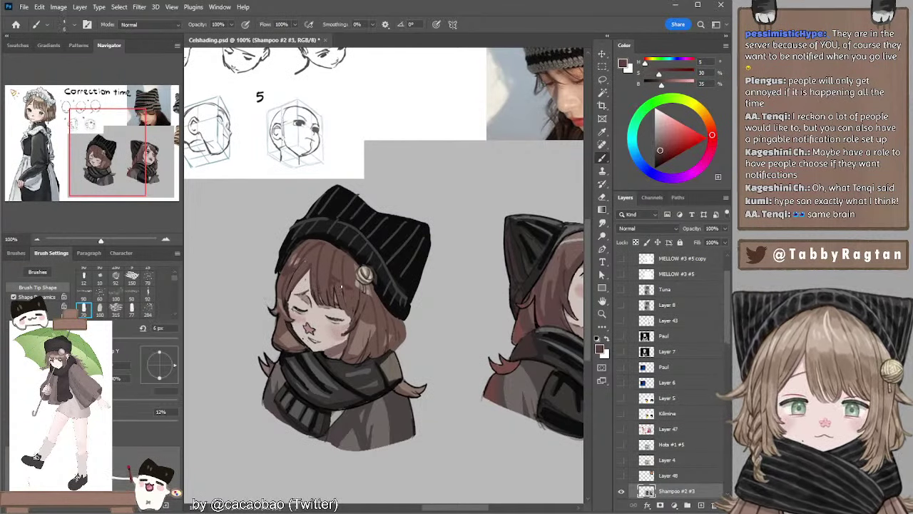
drag(327, 312, 329, 296)
click(37, 239)
drag(410, 263, 386, 255)
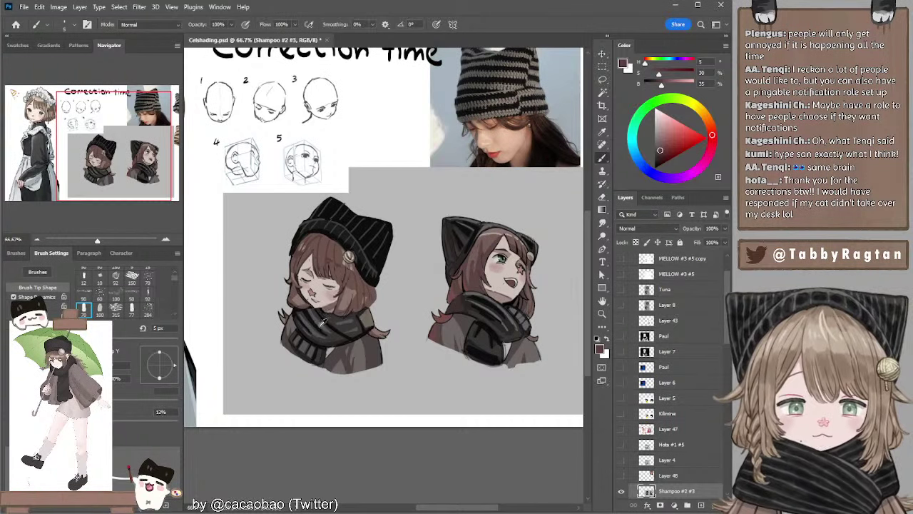
Deepen the closed-eyed girl's scarf in sampled dark grey and near-black, using a brush of up to 45 px reduced to 35 px.
alt+click(328, 338)
key(])
key(])
key(])
key(])
key(])
key(])
key(])
key(])
key(])
key(])
key(])
key(])
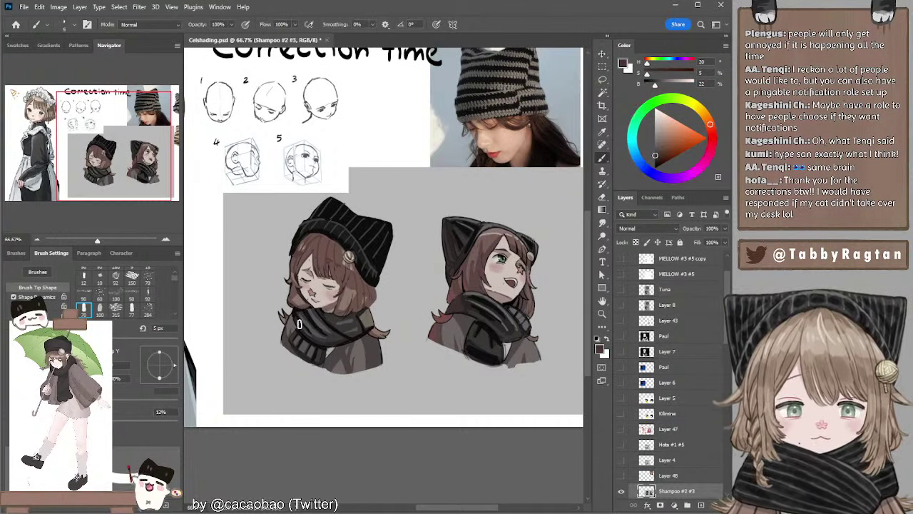
alt+click(295, 312)
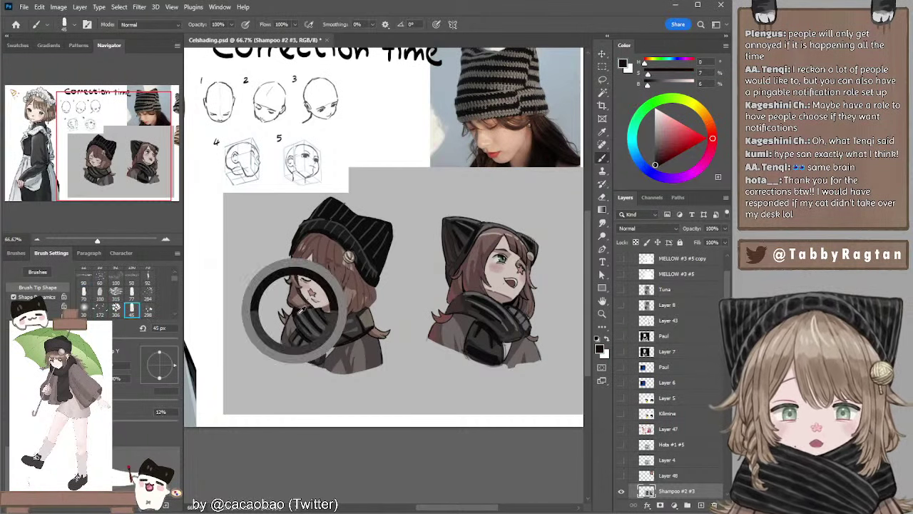
key([)
key([)
mouse_move(316, 260)
mouse_down()
mouse_move(383, 316)
mouse_move(338, 286)
mouse_up()
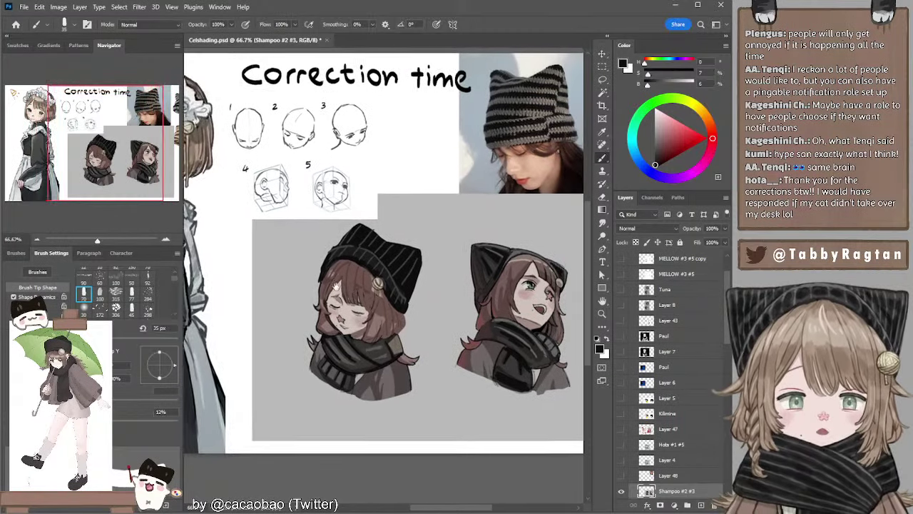
Try an open box outline in near-black with a 20 px brush in the blank area beside the hat photo, and undo it.
mouse_move(476, 203)
mouse_down()
mouse_move(428, 223)
mouse_move(365, 220)
mouse_up()
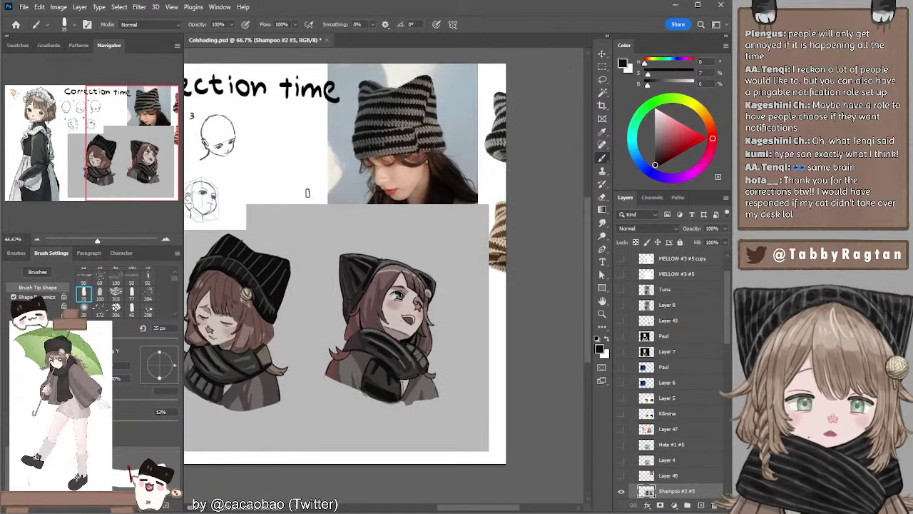
key(bracketleft)
key(bracketleft)
key(bracketleft)
mouse_move(270, 211)
mouse_down()
mouse_move(270, 134)
mouse_move(290, 132)
mouse_move(313, 160)
mouse_move(316, 191)
mouse_up()
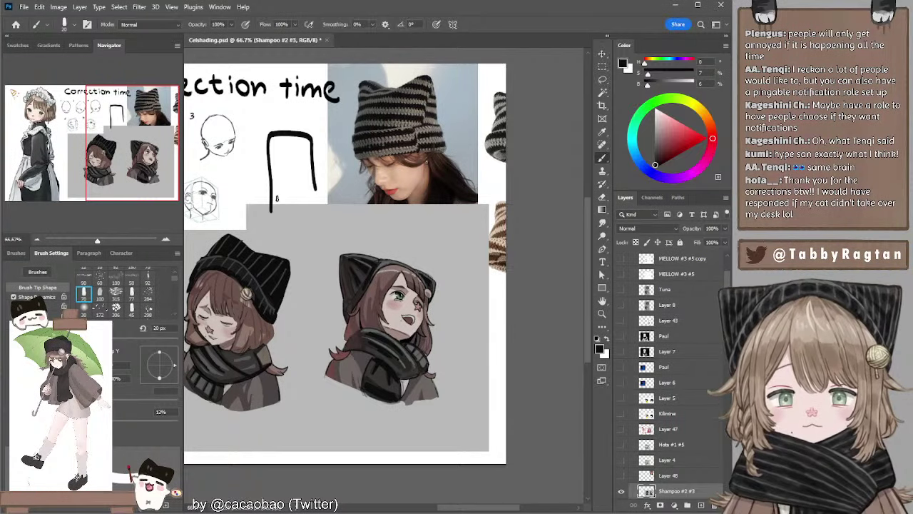
key(ctrl+z)
Sketch an upright box with a narrow side face in the blank area beside the hat photo, using a 10 px near-black brush.
key(bracketleft)
key(bracketleft)
mouse_move(267, 217)
mouse_down()
mouse_move(299, 131)
mouse_move(316, 133)
mouse_move(320, 218)
mouse_move(284, 223)
mouse_move(305, 222)
mouse_up()
key(ctrl+z)
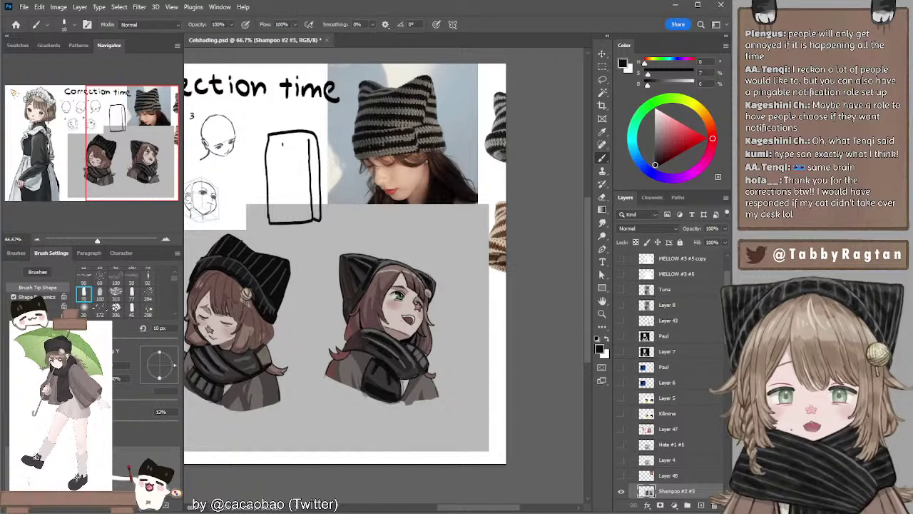
drag(310, 137, 314, 177)
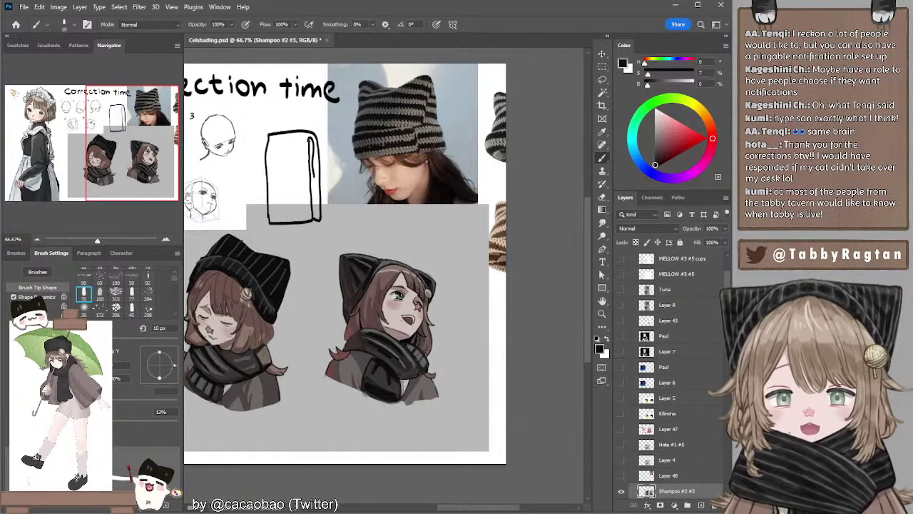
key(ctrl+z)
drag(308, 139, 312, 180)
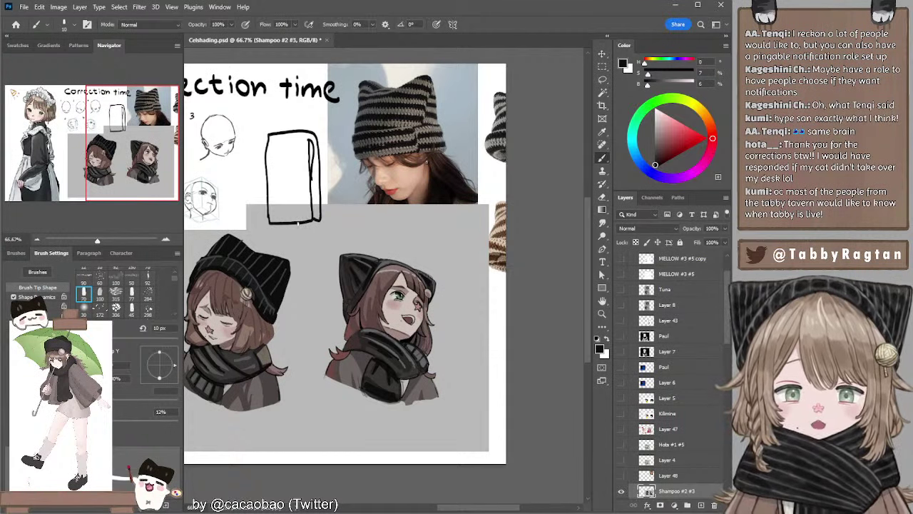
Add a curved arrow from beneath the box to its side face, and undo the arrow together with the whole box sketch.
drag(249, 205, 287, 231)
drag(247, 174, 257, 161)
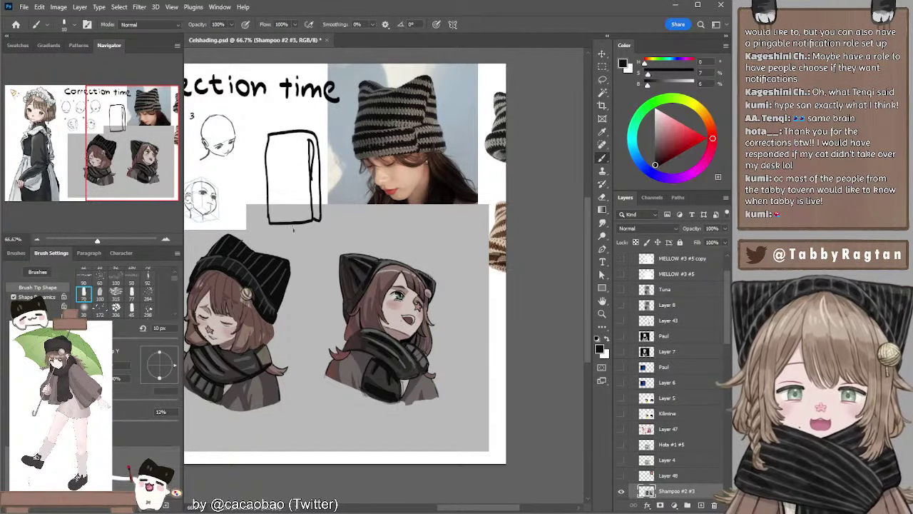
mouse_move(290, 232)
mouse_down()
mouse_move(331, 223)
mouse_move(330, 153)
mouse_move(321, 154)
mouse_move(329, 143)
mouse_move(333, 167)
mouse_up()
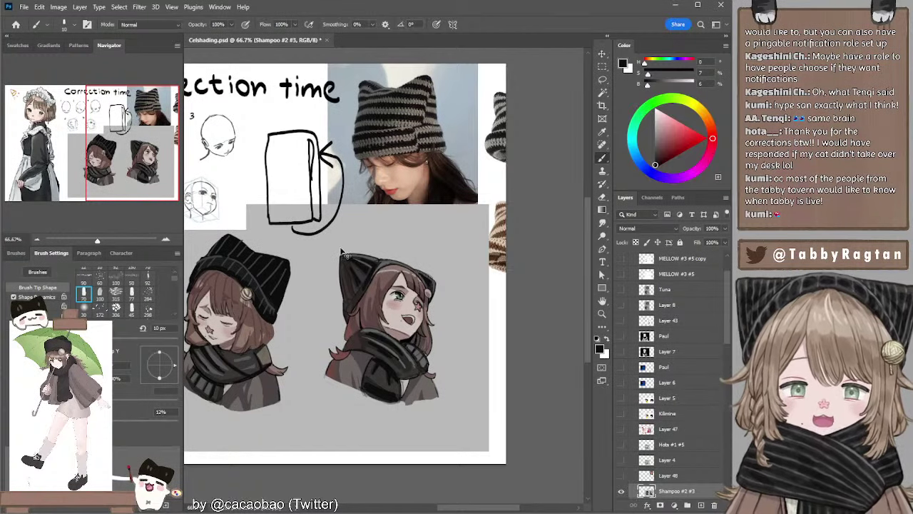
key(ctrl+z)
key(ctrl+z)
key(ctrl+z)
key(ctrl+z)
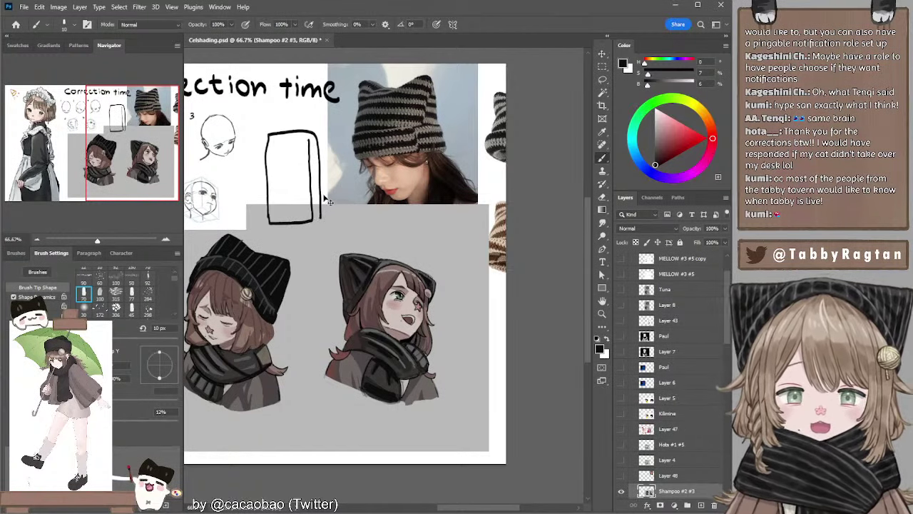
key(ctrl+z)
key(ctrl+z)
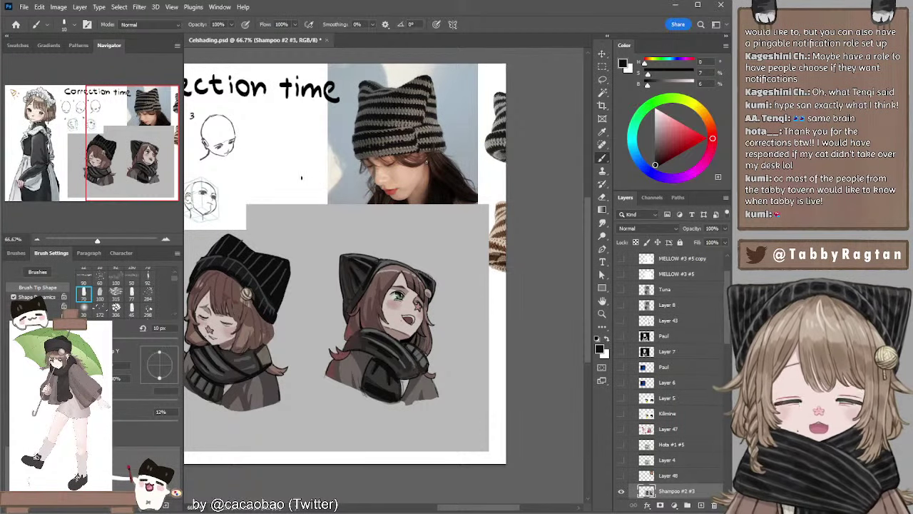
Sketch a tilted head with neck, jawline, ear and rounded skull in the blank area beside the hat photo, using a 10 px near-black brush.
drag(289, 172, 318, 203)
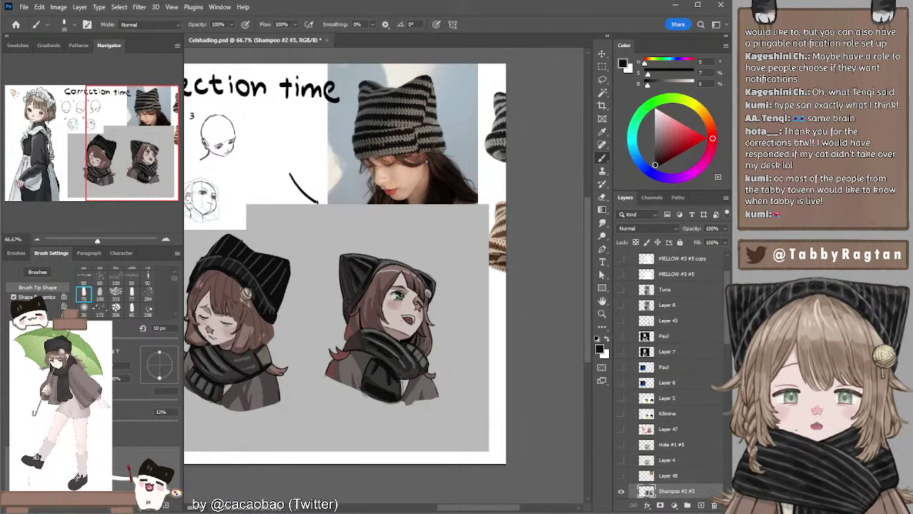
mouse_move(262, 193)
mouse_down()
mouse_move(297, 230)
mouse_move(317, 204)
mouse_move(261, 232)
mouse_move(282, 242)
mouse_up()
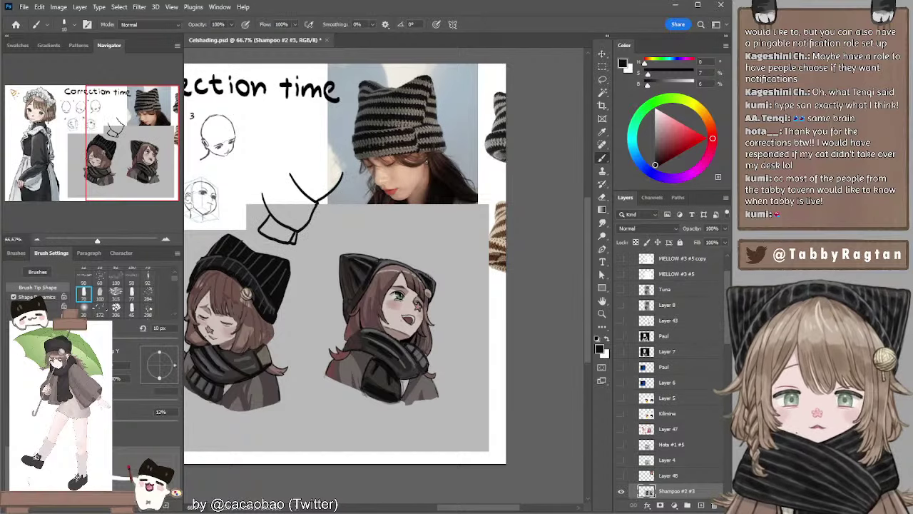
key(ctrl+z)
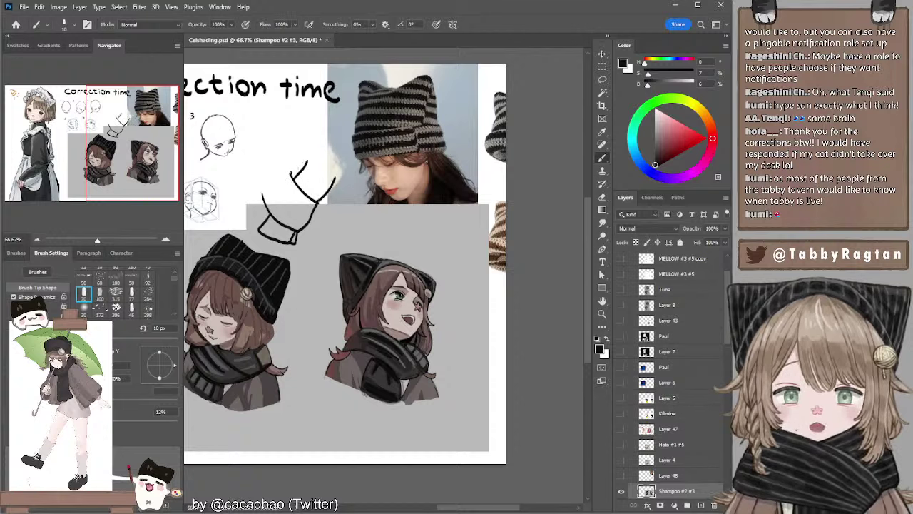
drag(285, 165, 305, 177)
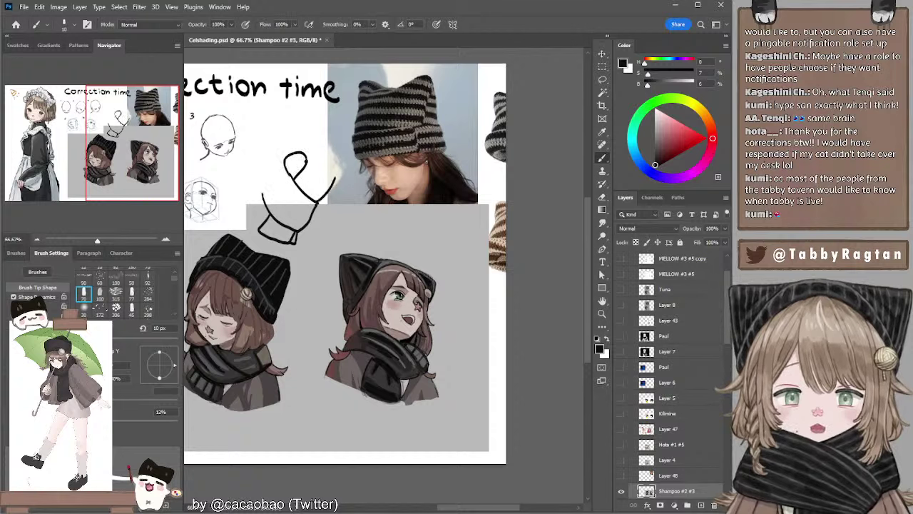
mouse_move(261, 198)
mouse_down()
mouse_move(264, 149)
mouse_move(311, 137)
mouse_move(265, 200)
mouse_up()
key(ctrl+z)
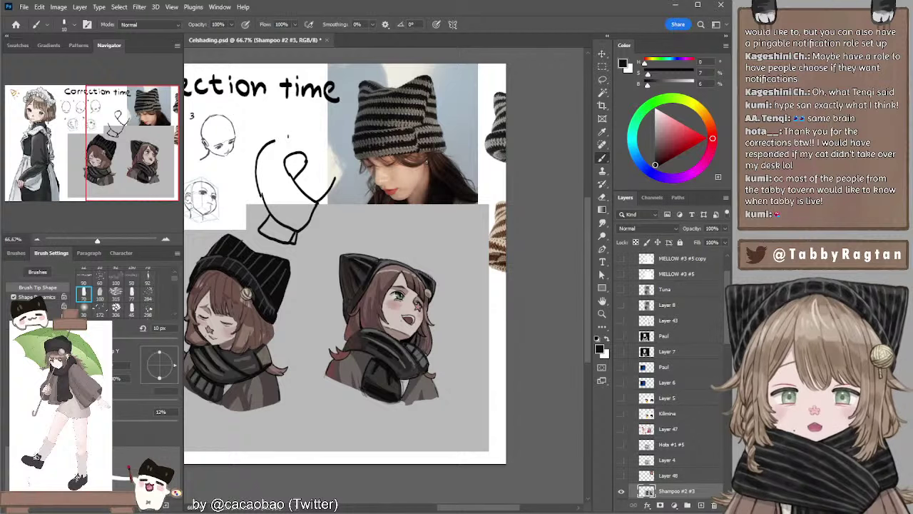
mouse_move(276, 139)
mouse_down()
mouse_move(319, 143)
mouse_move(337, 166)
mouse_up()
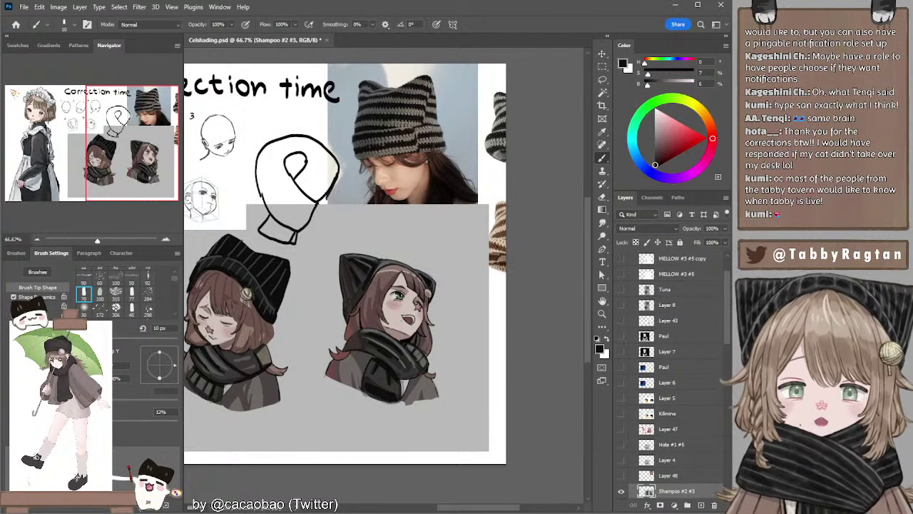
key(ctrl+z)
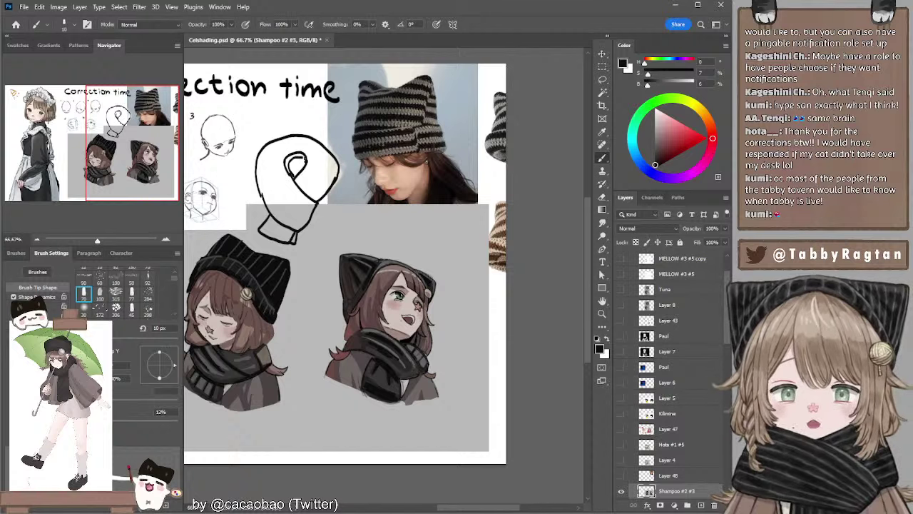
Erase the whole head sketch beside the hat photo with an eraser.
mouse_move(358, 236)
mouse_down()
mouse_move(394, 220)
mouse_move(370, 198)
mouse_up()
key(e)
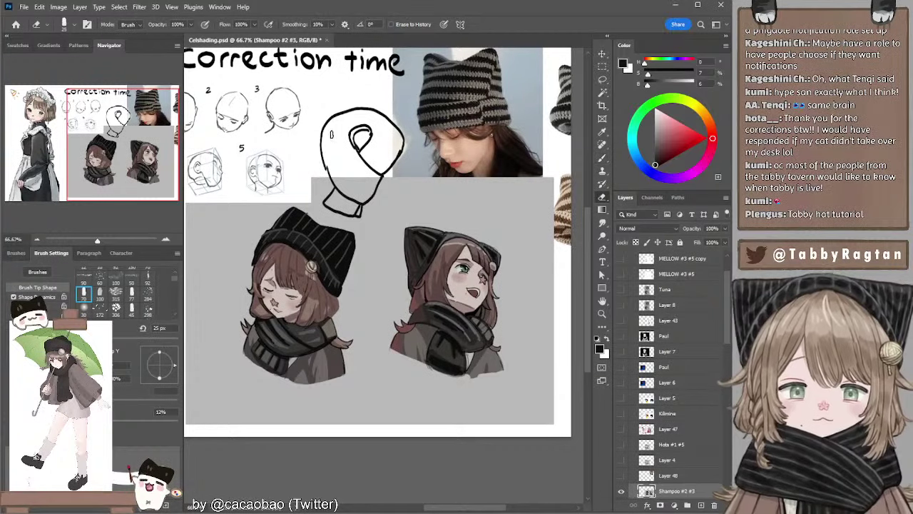
mouse_move(361, 134)
mouse_down()
mouse_move(382, 119)
mouse_move(393, 143)
mouse_move(317, 162)
mouse_move(357, 193)
mouse_move(387, 179)
mouse_move(357, 198)
mouse_move(363, 225)
mouse_up()
key(b)
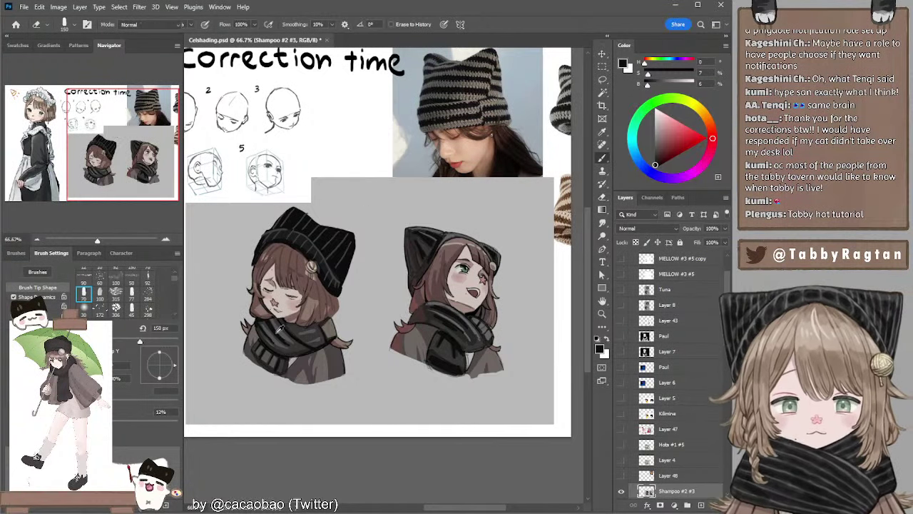
Darken the lower folds of the closed-eyed girl's scarf in sampled near-black with a 20 px brush.
alt+click(272, 329)
key(e)
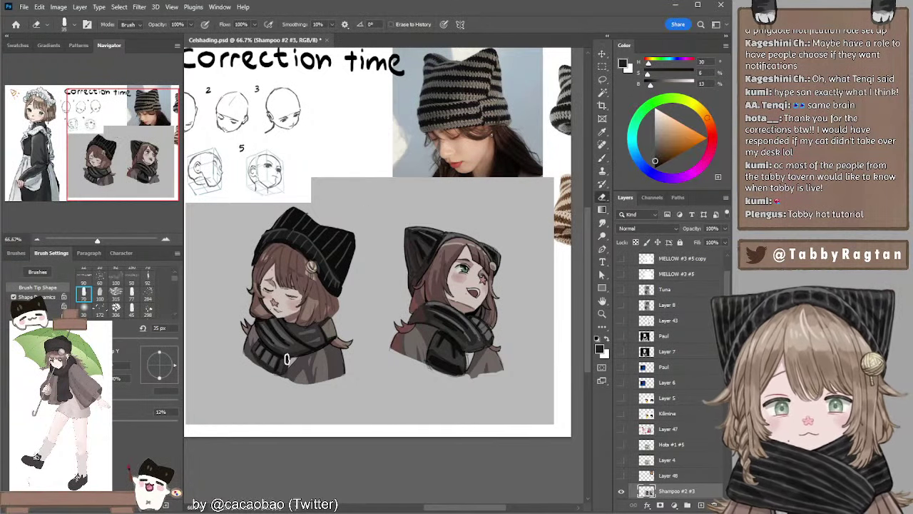
key(b)
alt+click(268, 341)
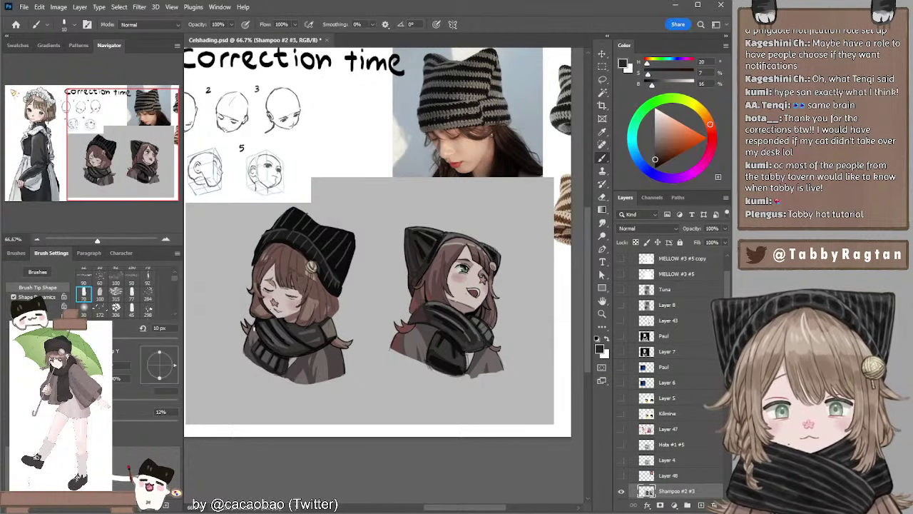
alt+click(269, 343)
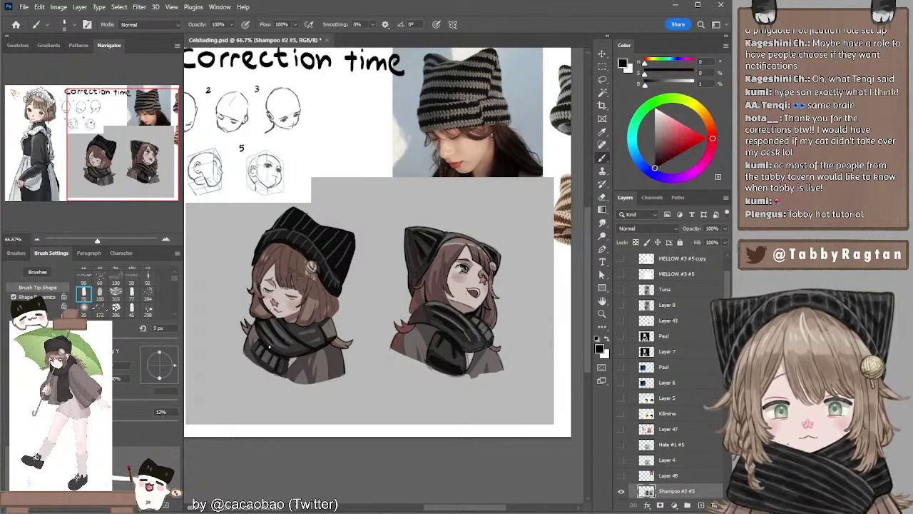
key(bracketright)
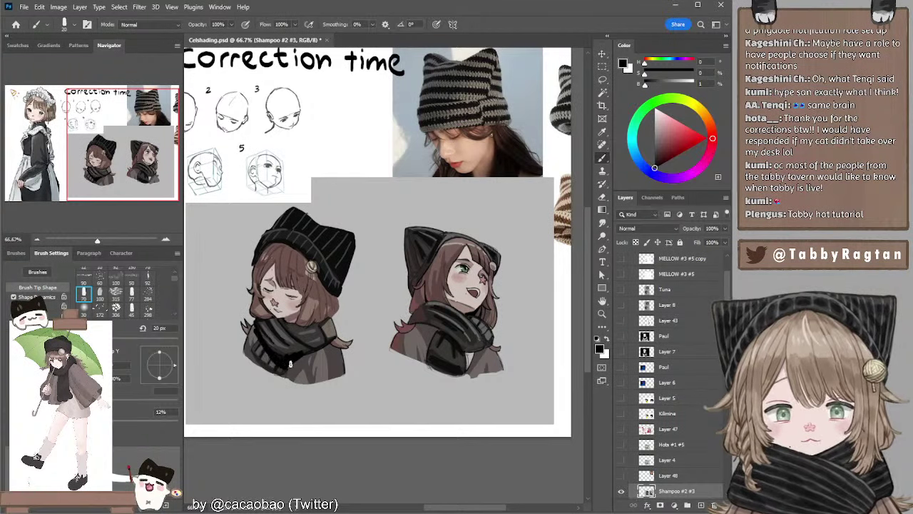
Repaint the front wraps of the closed-eyed girl's scarf in sampled dark grey with a brush of up to 35 px.
alt+click(292, 346)
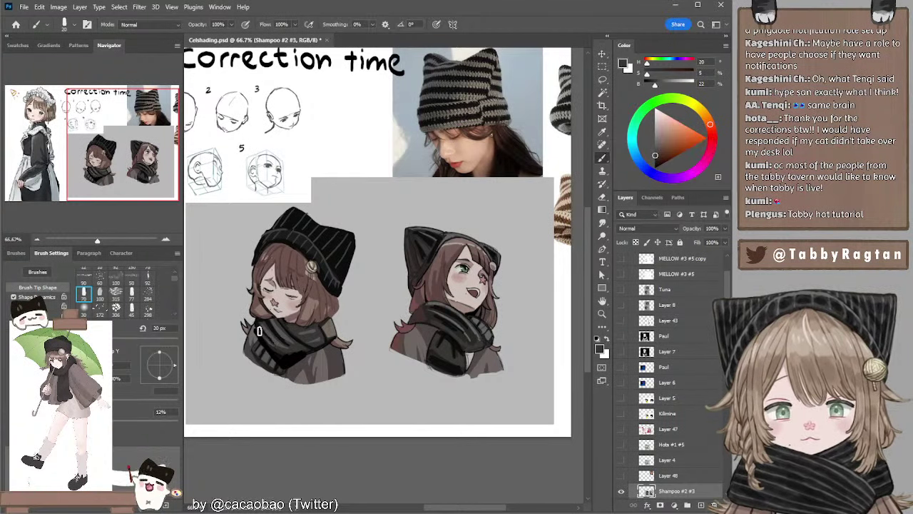
key(bracketright)
key(bracketright)
key(bracketright)
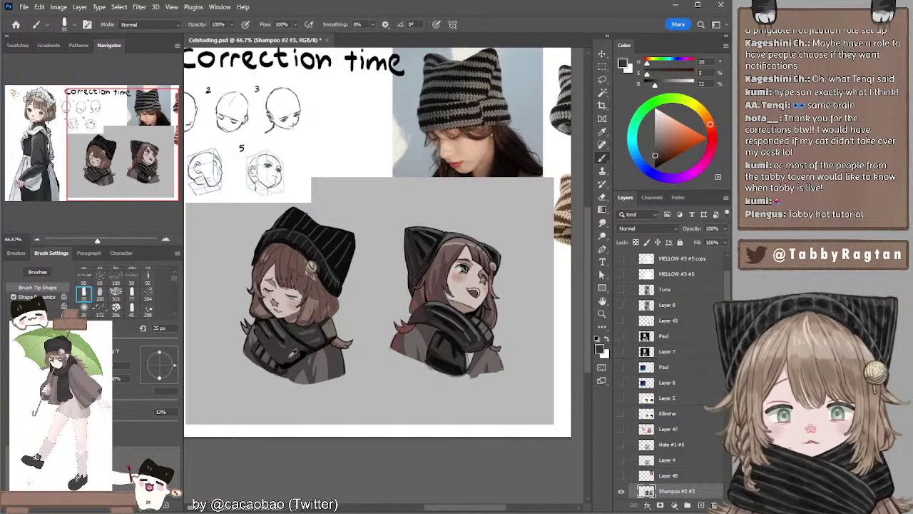
Paint near-black stripes across the front wraps of the closed-eyed girl's scarf with a 10 px brush.
alt+click(288, 365)
key(bracketleft)
key(bracketleft)
key(bracketleft)
key(bracketleft)
key(bracketleft)
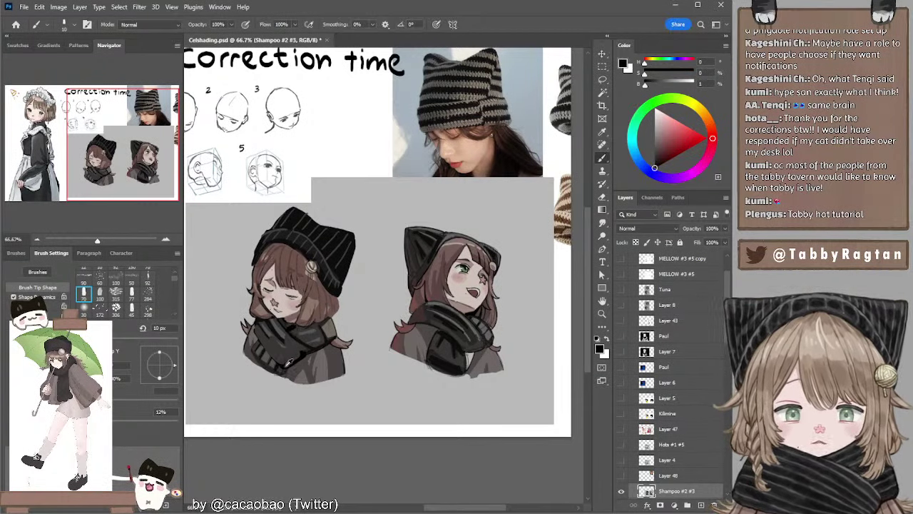
mouse_move(263, 329)
mouse_down()
mouse_move(284, 356)
mouse_move(294, 346)
mouse_move(294, 360)
mouse_up()
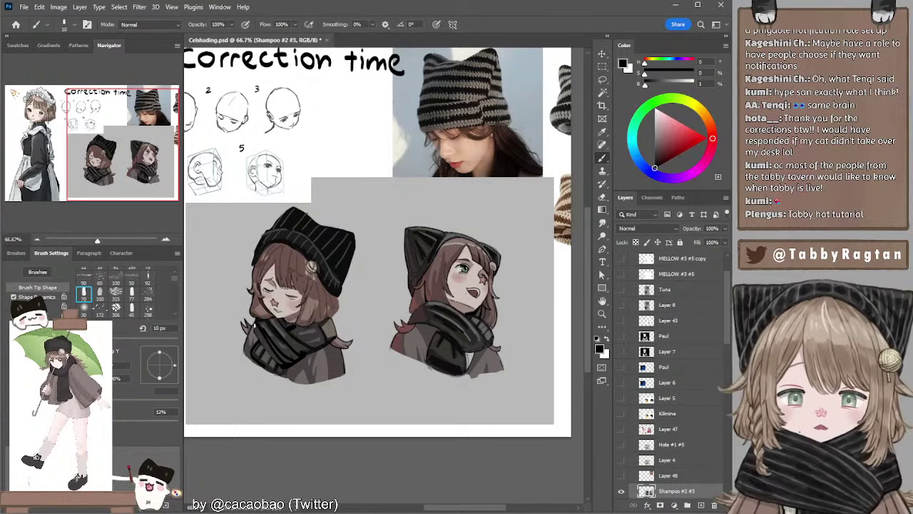
drag(255, 329, 269, 353)
drag(322, 345, 326, 353)
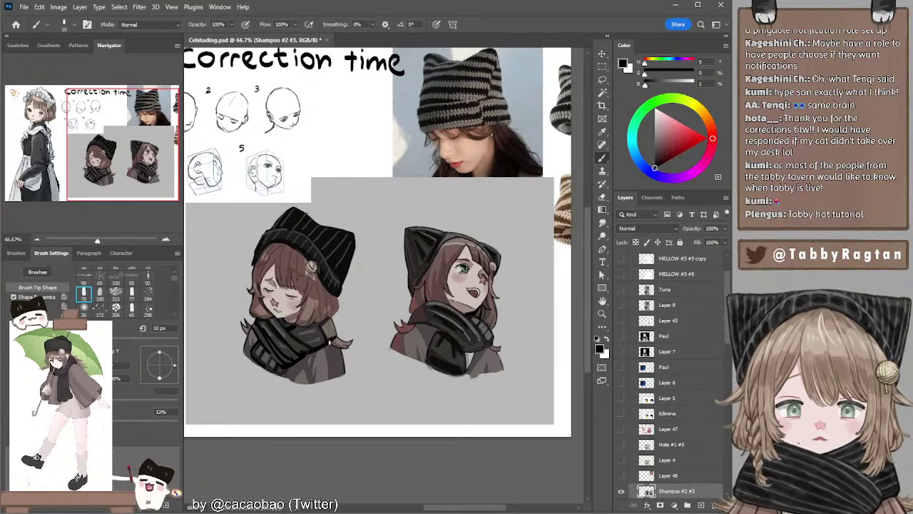
Repaint the scarf's shoulder side and adjoining coat in sampled dark grey and brown, and line the scarf in near-black with the brush reduced to 9 px.
alt+click(318, 328)
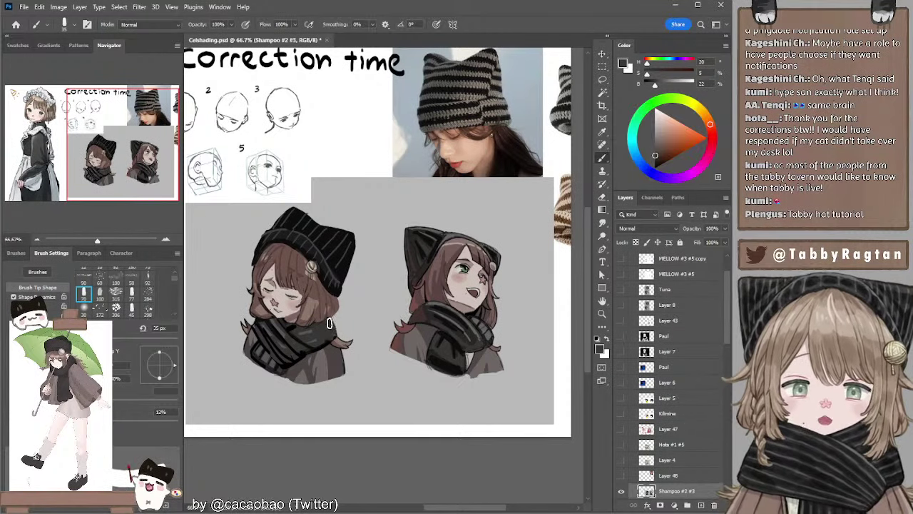
alt+click(333, 350)
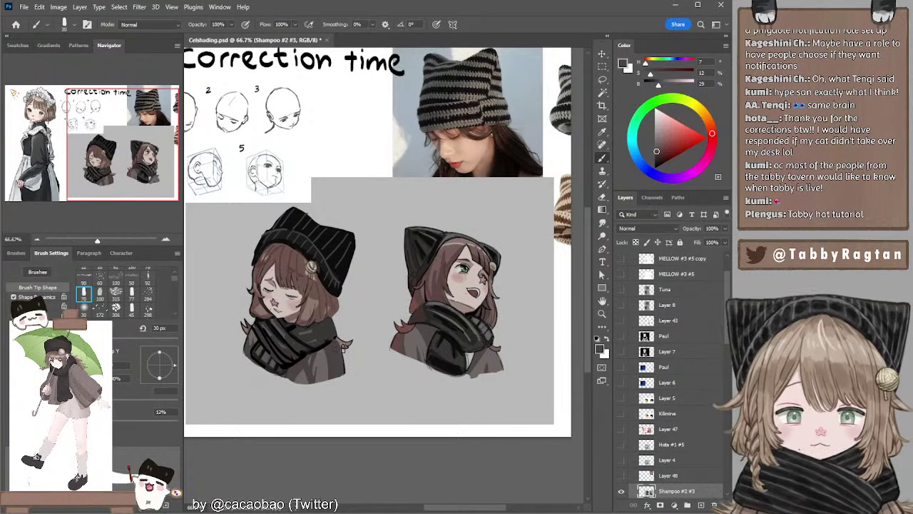
alt+click(320, 348)
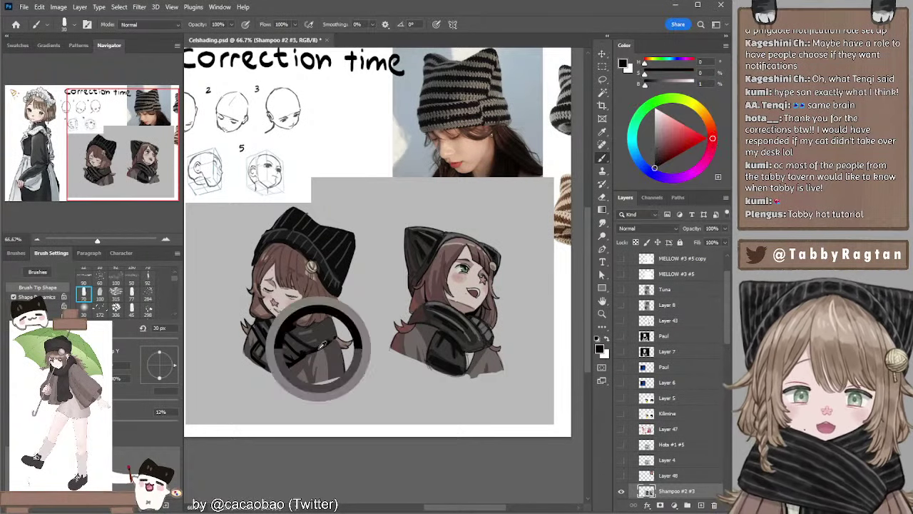
key(bracketleft)
key(bracketleft)
key(bracketleft)
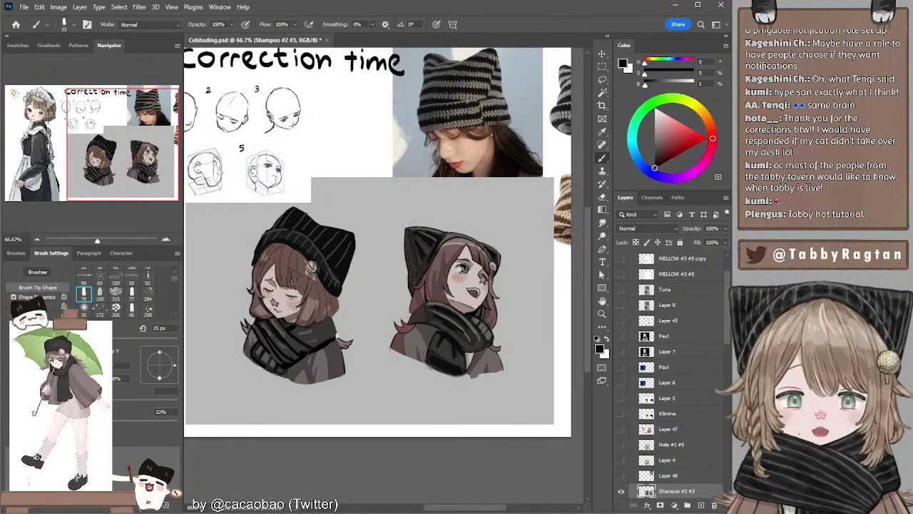
key(bracketleft)
key(bracketleft)
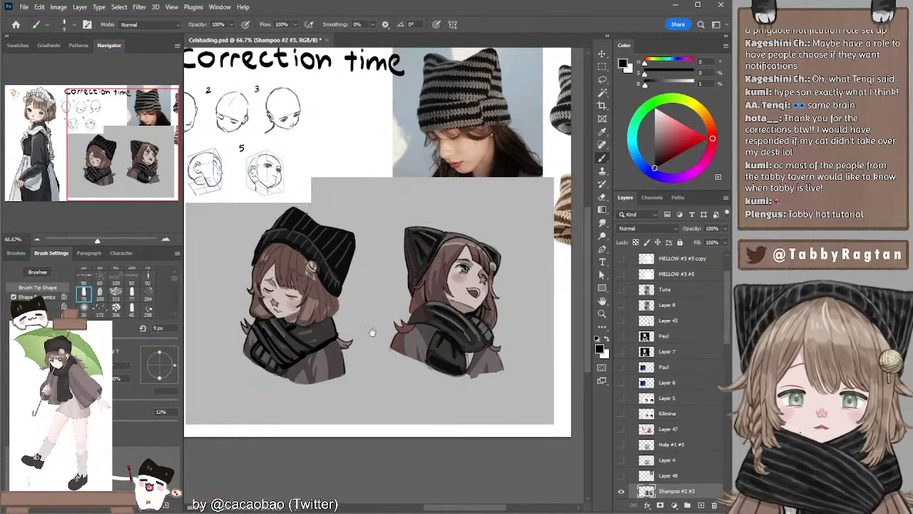
Compare the corrected closed-eyed girl with the original by hiding and reshowing the Shampoo #2 #3 layer.
drag(371, 332, 393, 323)
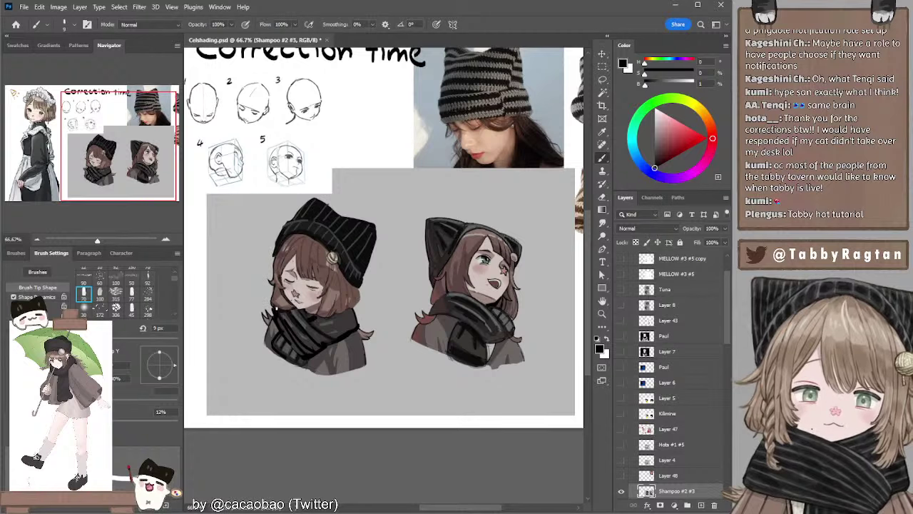
drag(411, 284, 428, 291)
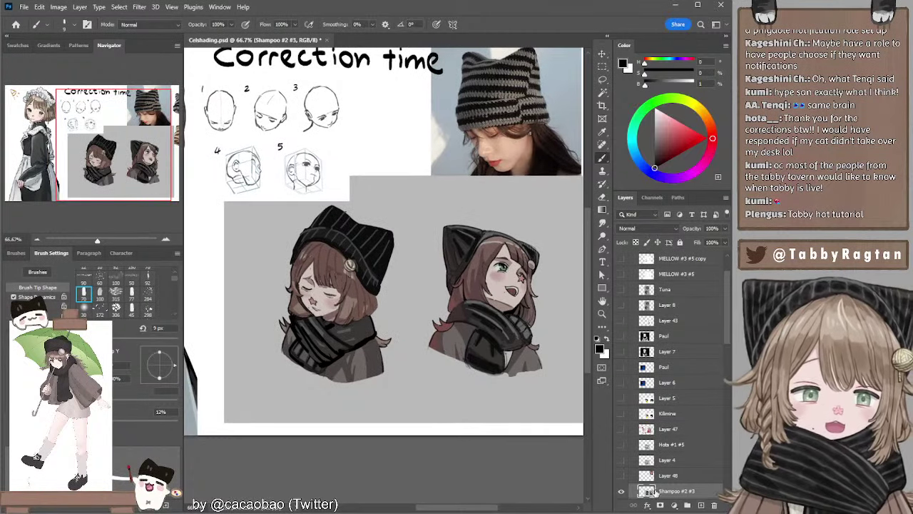
scroll(626, 436, down, 5)
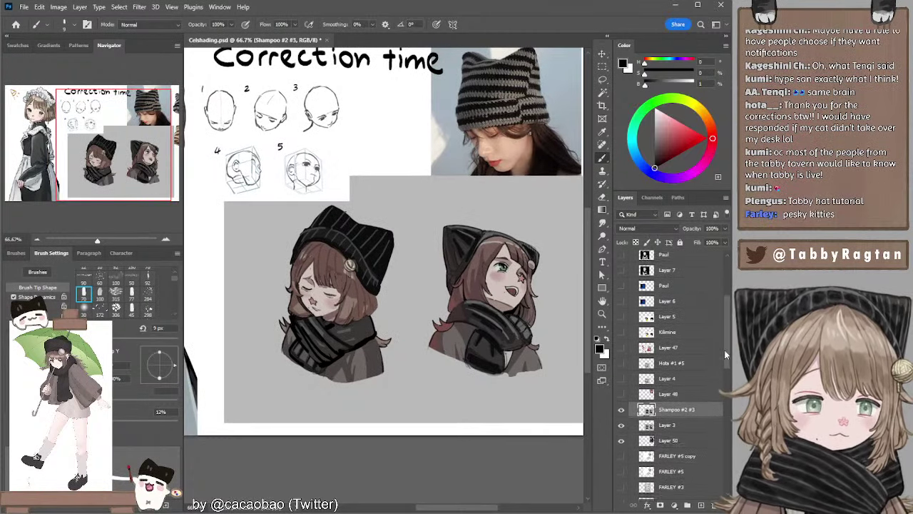
click(621, 409)
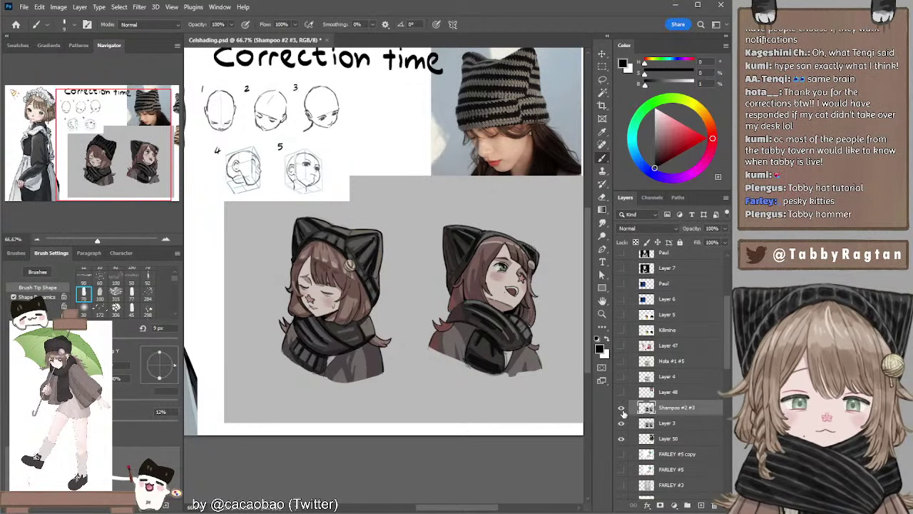
click(622, 408)
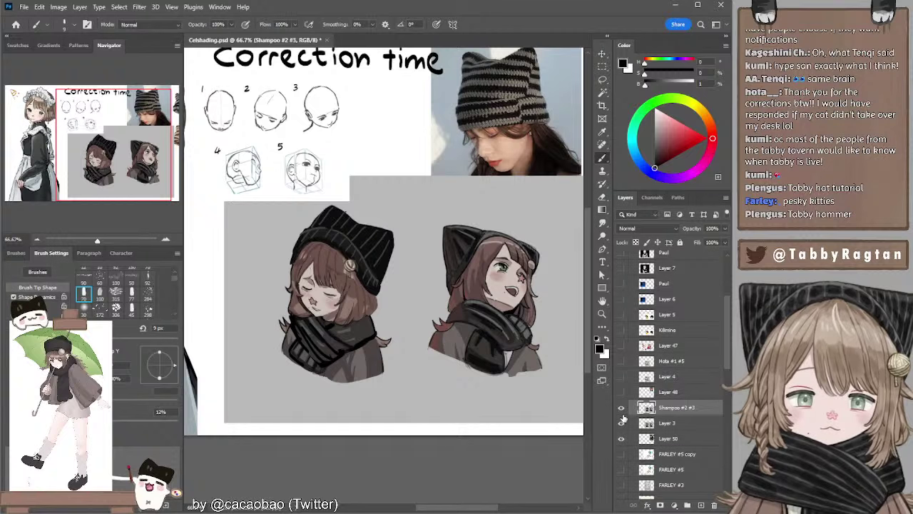
drag(440, 343, 421, 347)
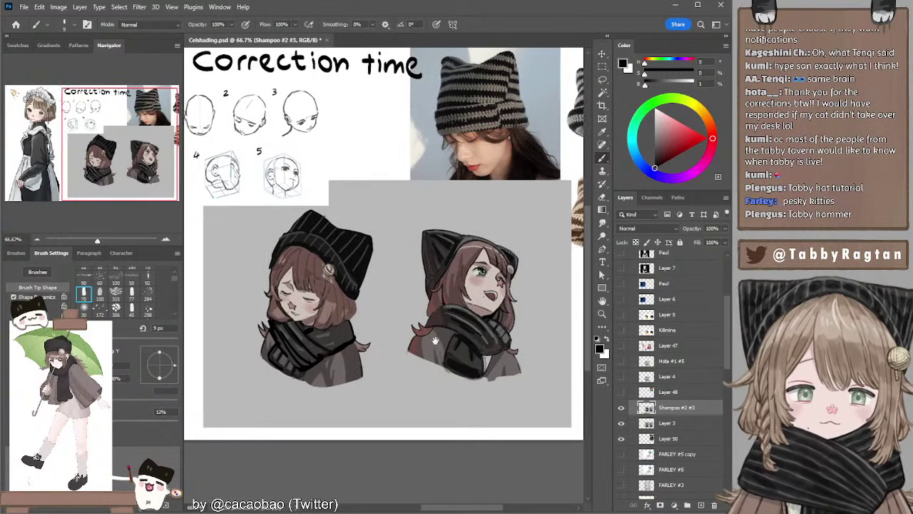
mouse_move(468, 276)
mouse_down()
mouse_move(489, 288)
mouse_move(477, 280)
mouse_move(481, 288)
mouse_move(472, 293)
mouse_up()
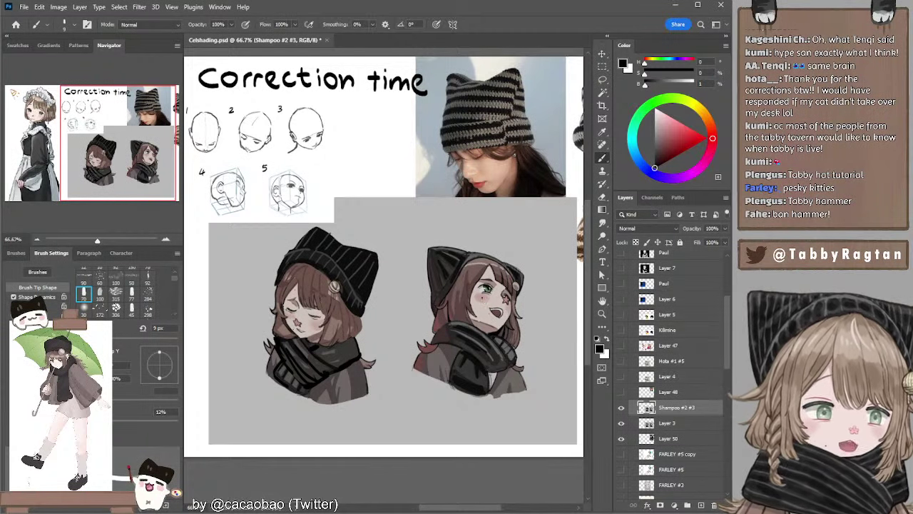
drag(451, 294, 384, 278)
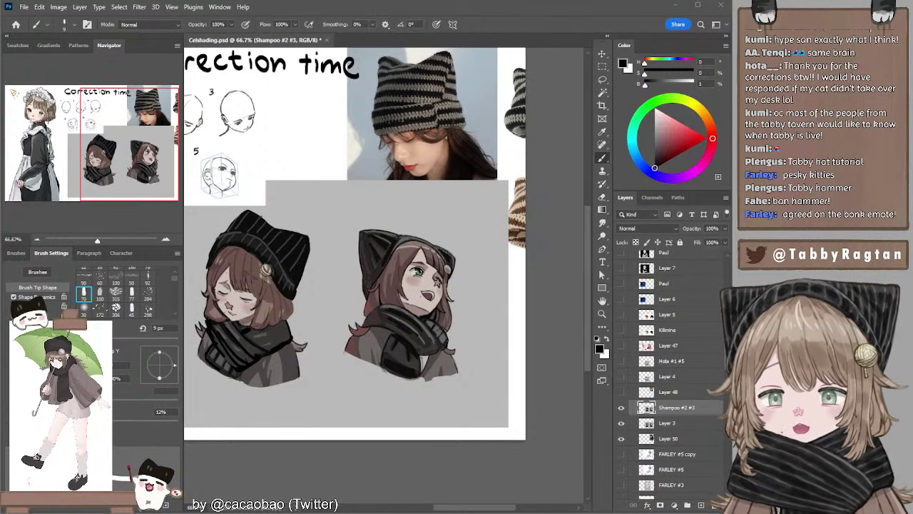
Paint a solid near-black rectangle in the blank area beside the hat photo with an enlarged brush, undoing stray strokes and ending at 40 px.
mouse_move(348, 166)
mouse_down()
mouse_move(383, 212)
mouse_move(422, 194)
mouse_move(395, 192)
mouse_move(433, 204)
mouse_up()
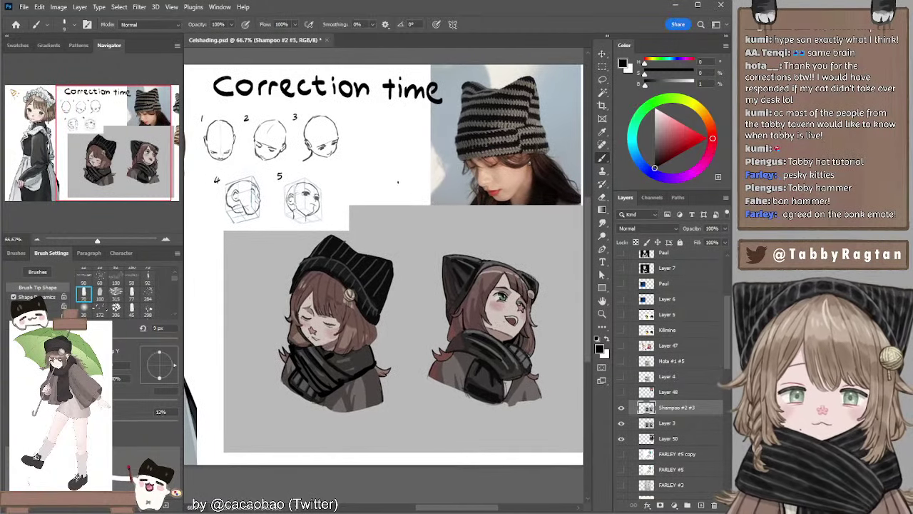
drag(490, 103, 429, 105)
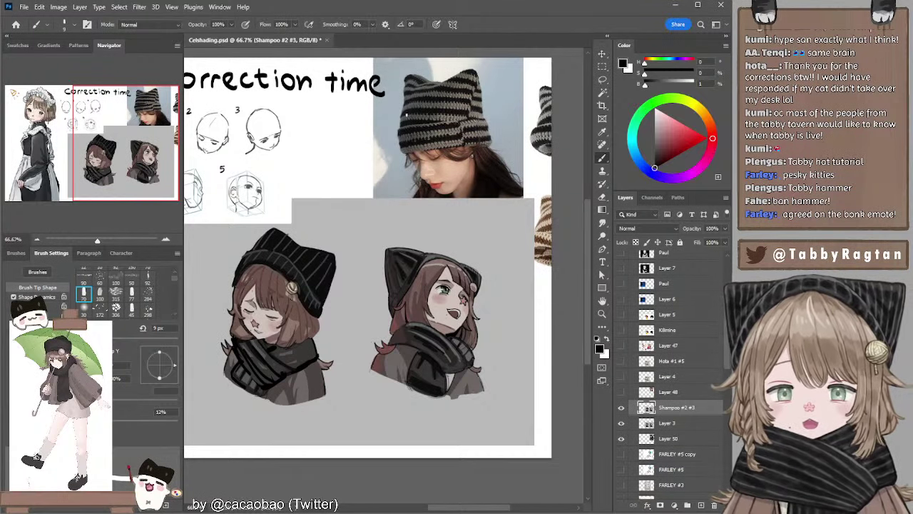
drag(344, 171, 386, 166)
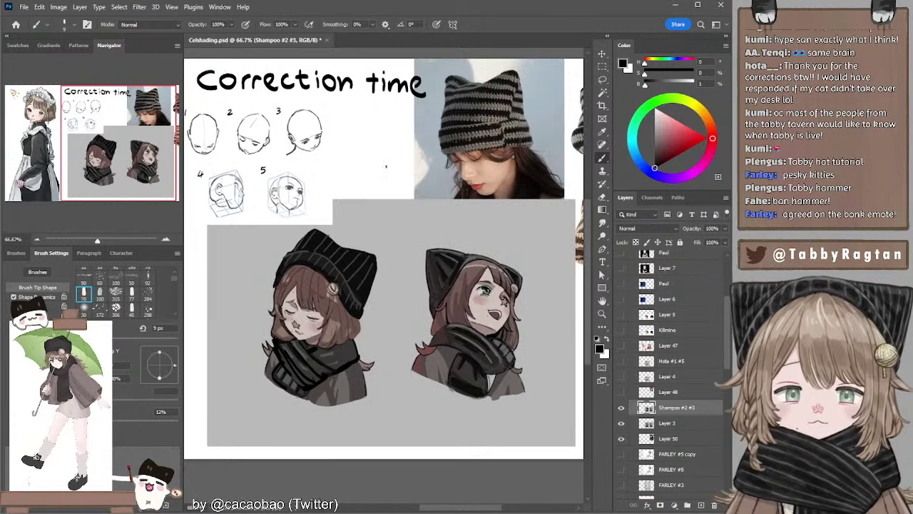
key(])
key(])
key(])
key(])
key(])
mouse_move(357, 137)
mouse_down()
mouse_move(401, 141)
mouse_move(399, 163)
mouse_move(361, 164)
mouse_move(402, 148)
mouse_move(374, 162)
mouse_move(355, 147)
mouse_move(398, 148)
mouse_move(353, 141)
mouse_move(396, 124)
mouse_move(397, 147)
mouse_move(355, 147)
mouse_move(348, 132)
mouse_move(390, 132)
mouse_move(355, 136)
mouse_up()
key(ctrl+z)
key(])
key(ctrl+z)
key(ctrl+z)
key(bracketleft)
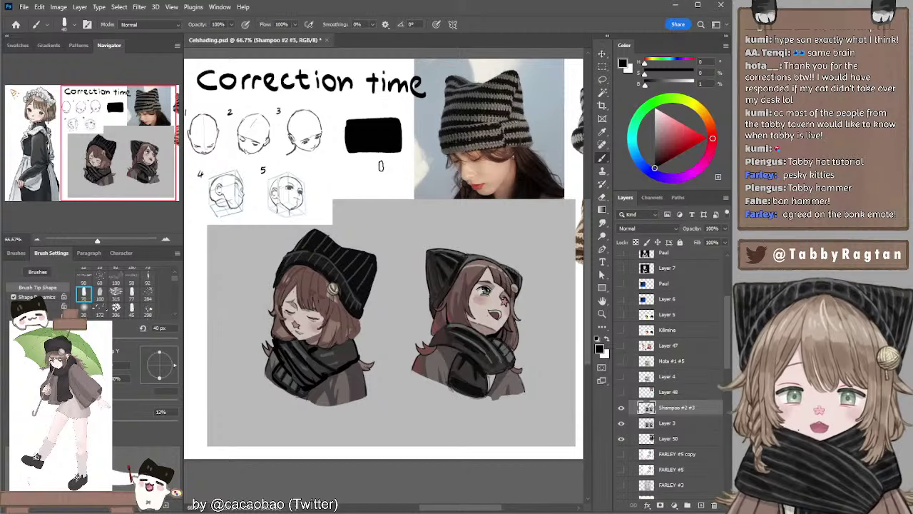
Outline a rectangle with an inner rim line below the black rectangle and a notched-top version beneath it, using a 9 px near-black brush.
key(bracketleft)
key(bracketleft)
key(bracketleft)
key(bracketleft)
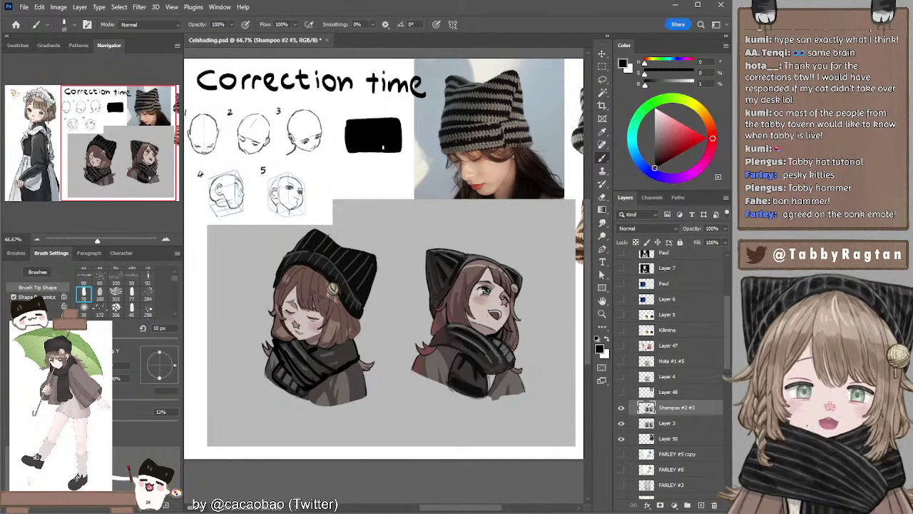
drag(371, 168, 422, 171)
key(ctrl+z)
key(bracketleft)
key(ctrl+z)
key(ctrl+z)
mouse_move(365, 190)
mouse_down()
mouse_move(421, 195)
mouse_move(363, 191)
mouse_move(367, 169)
mouse_move(421, 196)
mouse_up()
mouse_move(421, 151)
mouse_down()
mouse_move(353, 162)
mouse_move(440, 193)
mouse_up()
key(ctrl+z)
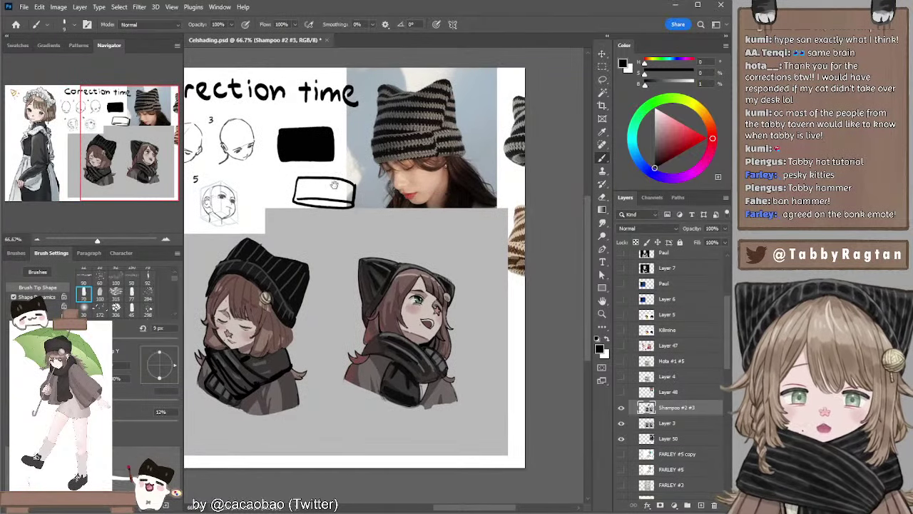
drag(335, 185, 421, 172)
mouse_move(375, 201)
mouse_down()
mouse_move(432, 211)
mouse_move(428, 233)
mouse_move(377, 226)
mouse_up()
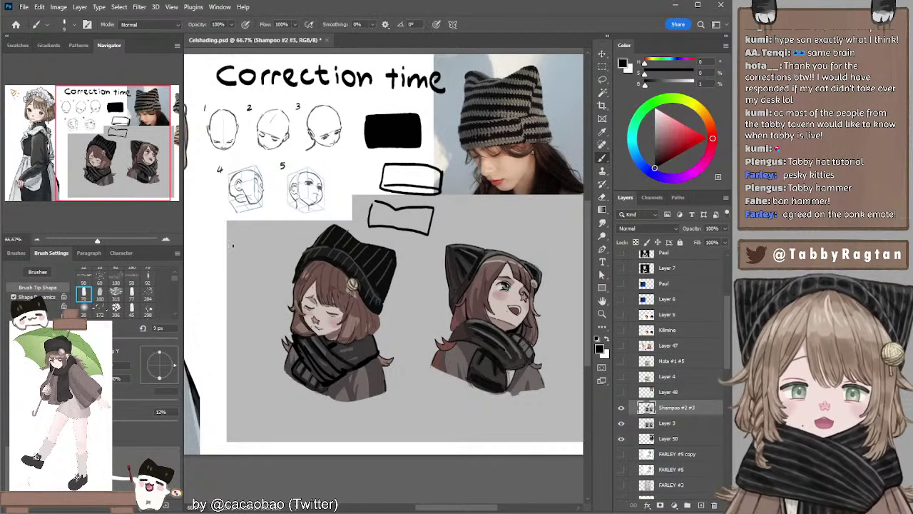
Paint a solid black hat shape with pointed ears and a curved dip between them, left of the closed-eyed girl.
mouse_move(276, 222)
mouse_down()
mouse_move(319, 212)
mouse_move(235, 243)
mouse_move(269, 223)
mouse_move(258, 215)
mouse_move(263, 227)
mouse_move(302, 218)
mouse_move(311, 234)
mouse_move(307, 214)
mouse_move(296, 227)
mouse_move(255, 233)
mouse_move(307, 232)
mouse_move(305, 211)
mouse_move(287, 230)
mouse_move(283, 213)
mouse_up()
key(])
key(ctrl+z)
key(])
key(])
key(])
key(e)
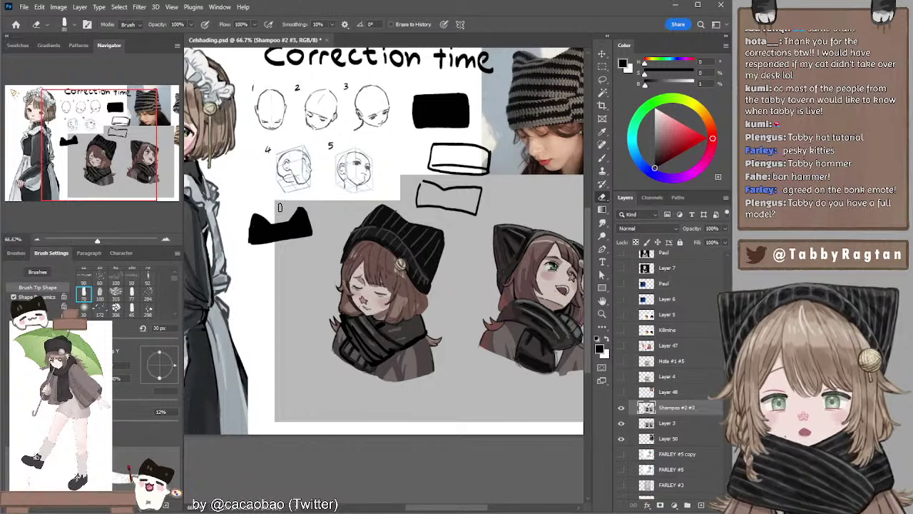
key(b)
key(bracketleft)
key(bracketleft)
key(bracketleft)
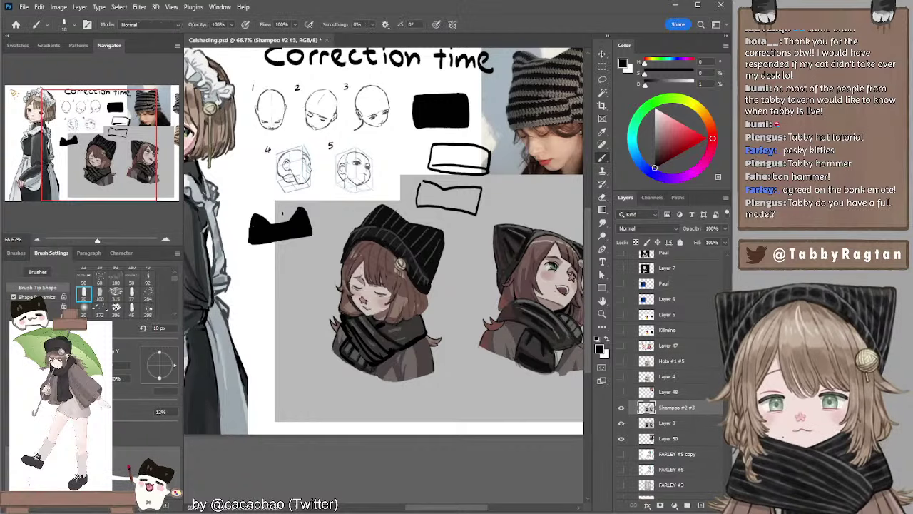
key(ctrl+z)
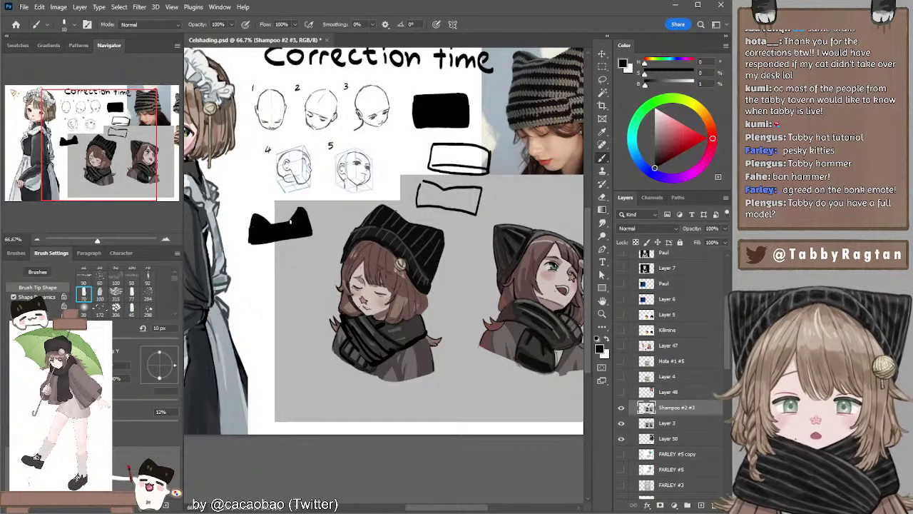
Paint a second solid black hat shape with a shallow V-shaped top below the first, using a 20 px brush and undoing stray strokes.
key(bracketright)
key(bracketright)
mouse_move(252, 266)
mouse_down()
mouse_move(307, 255)
mouse_move(287, 271)
mouse_move(311, 258)
mouse_up()
key(ctrl+z)
key(ctrl+z)
mouse_move(256, 269)
mouse_down()
mouse_move(284, 273)
mouse_move(310, 260)
mouse_move(313, 281)
mouse_move(261, 290)
mouse_move(259, 273)
mouse_move(309, 274)
mouse_move(260, 277)
mouse_move(291, 279)
mouse_move(267, 283)
mouse_move(306, 270)
mouse_up()
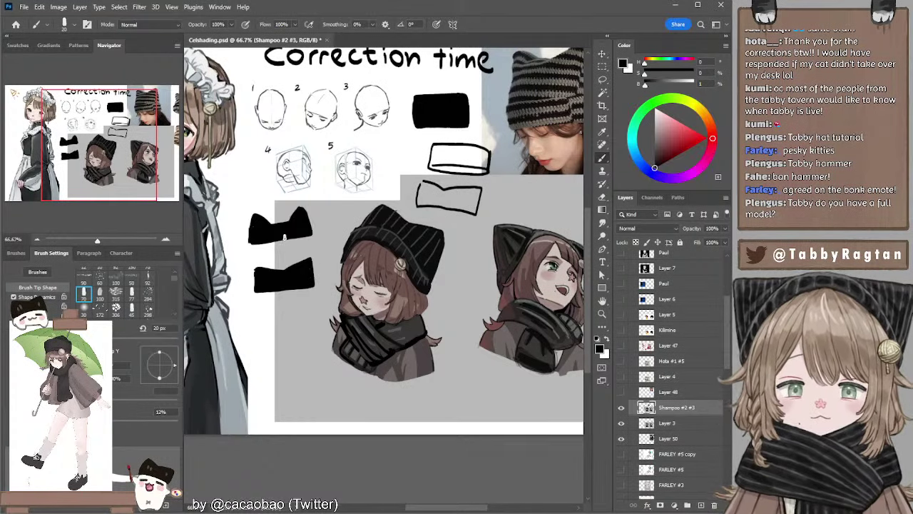
Mark the curved-dip hat shape with an X and the shallow-V shape with a check mark using a 10 px brush.
key(bracketleft)
key(bracketleft)
mouse_move(267, 204)
mouse_down()
mouse_move(280, 204)
mouse_move(285, 220)
mouse_up()
drag(285, 208, 272, 220)
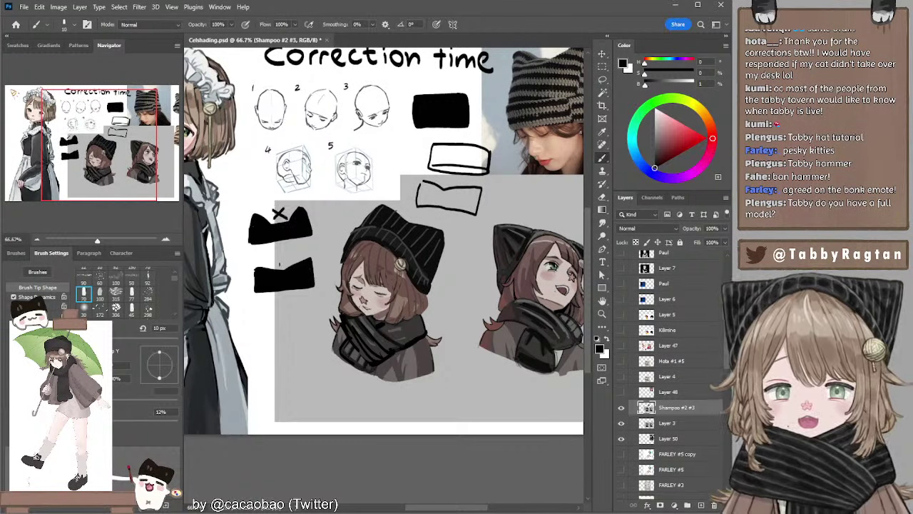
mouse_move(271, 259)
mouse_down()
mouse_move(282, 266)
mouse_move(299, 247)
mouse_up()
Erase both marked hat shapes beside the closed-eyed girl with the eraser enlarged to 175 px.
key(e)
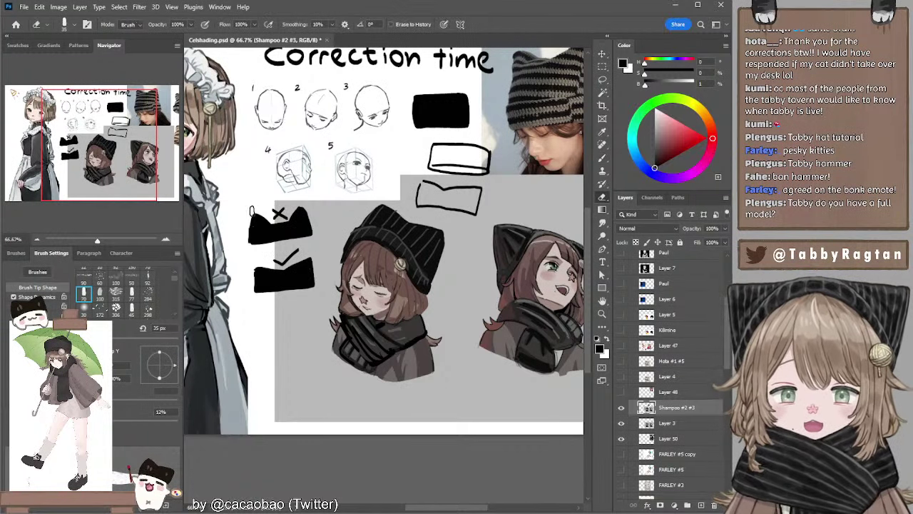
mouse_move(254, 218)
mouse_down()
mouse_move(290, 218)
mouse_move(298, 259)
mouse_move(259, 225)
mouse_up()
drag(265, 269, 314, 245)
scroll(314, 245, right, 3)
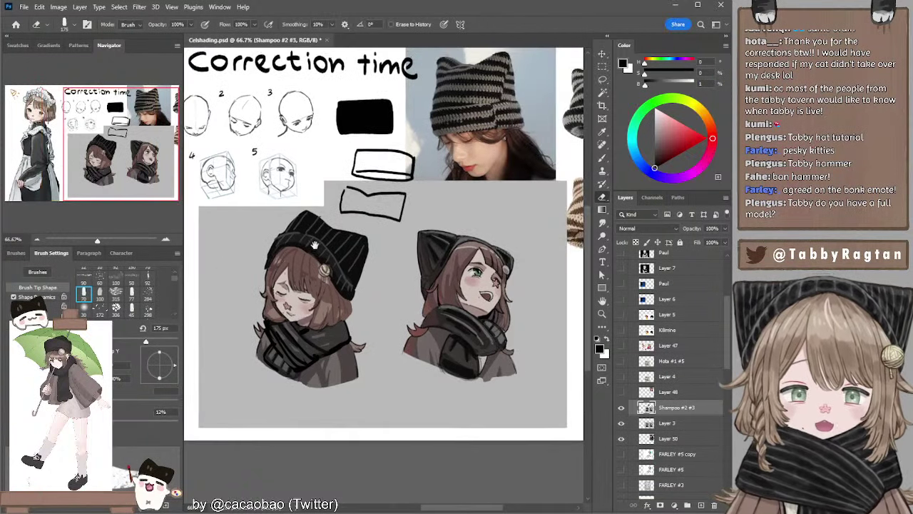
Extend the rear ear of the open-mouthed girl's hat outwards in sampled dark brown with a 30 px brush.
key(bracketleft)
key(bracketleft)
key(bracketleft)
key(bracketleft)
key(bracketleft)
key(bracketleft)
key(bracketleft)
key(bracketleft)
key(bracketleft)
key(bracketleft)
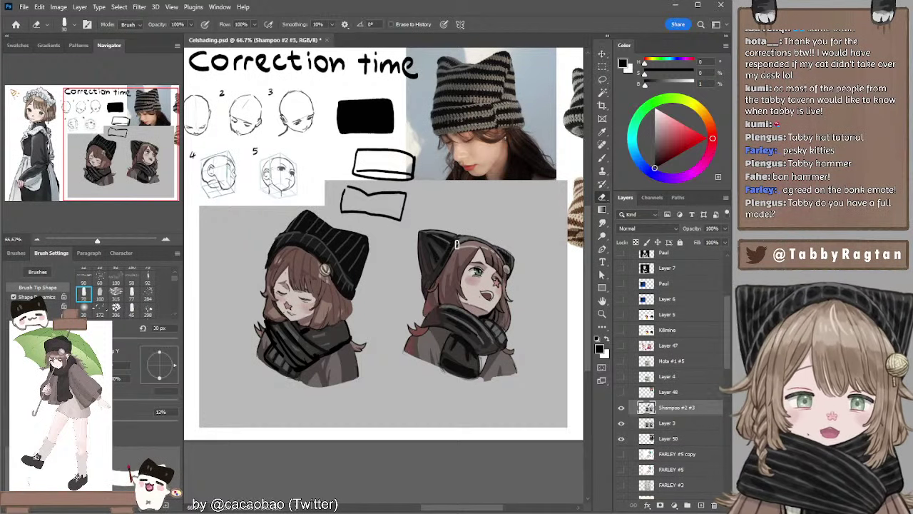
drag(475, 238, 436, 232)
key(b)
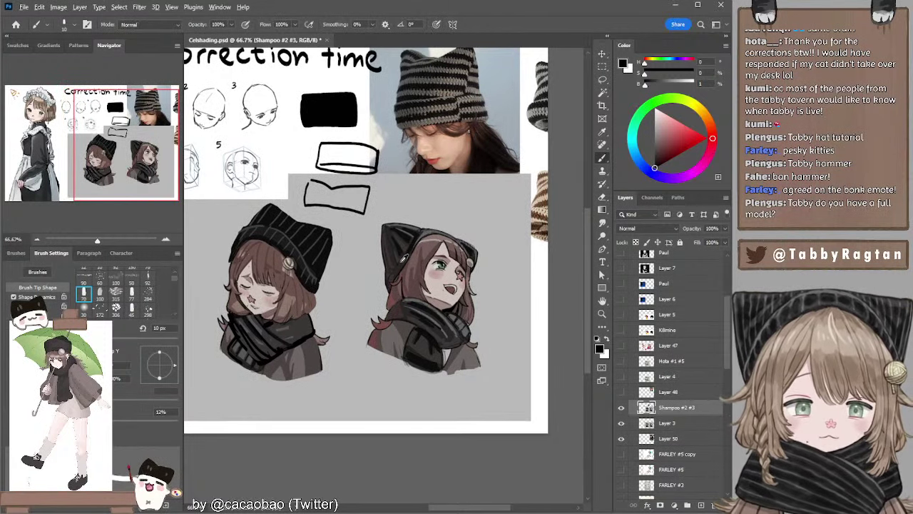
alt+click(402, 261)
key(bracketright)
key(bracketright)
key(bracketright)
key(bracketright)
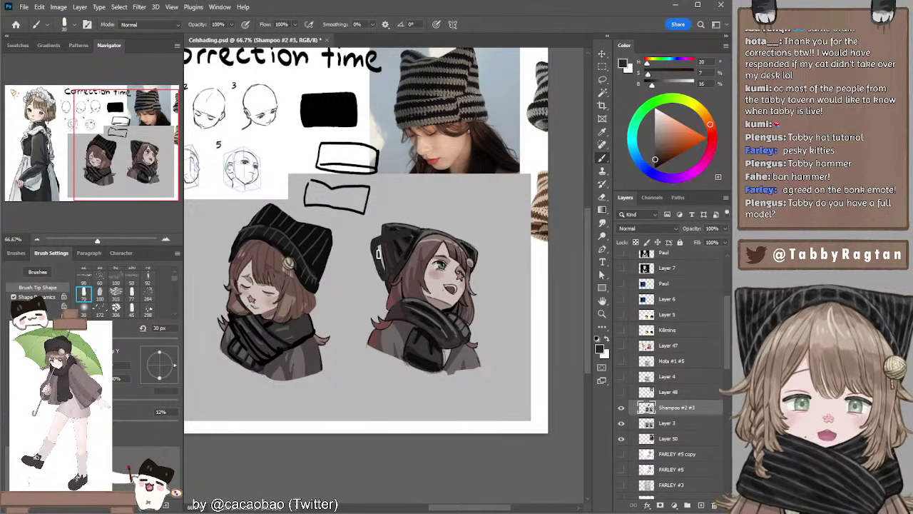
Trim the top of the open-mouthed girl's hat and its far ear by painting over them in sampled background grey at 30 px.
alt+click(420, 208)
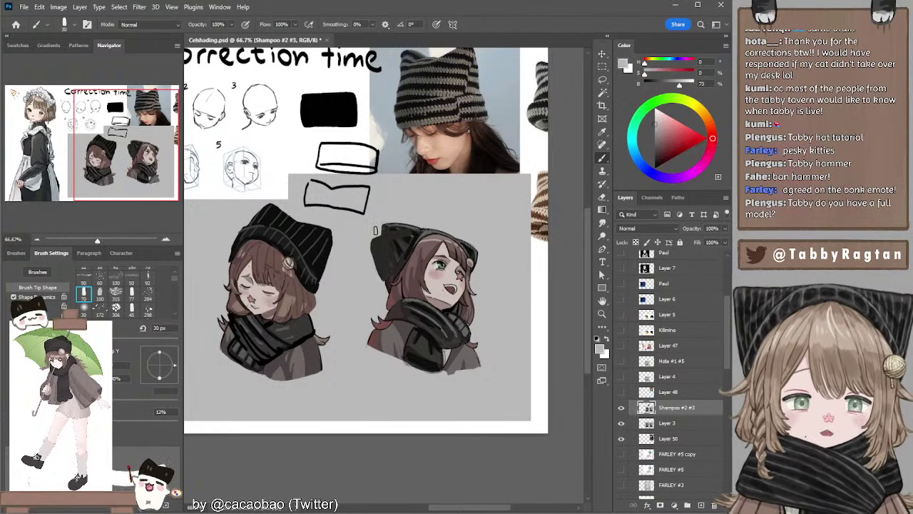
drag(385, 229, 418, 222)
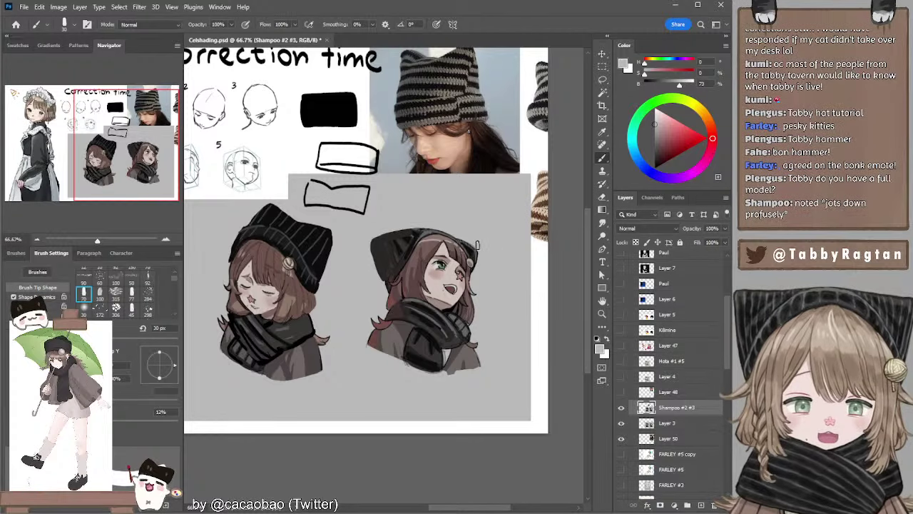
mouse_move(469, 238)
mouse_down()
mouse_move(478, 267)
mouse_move(474, 254)
mouse_up()
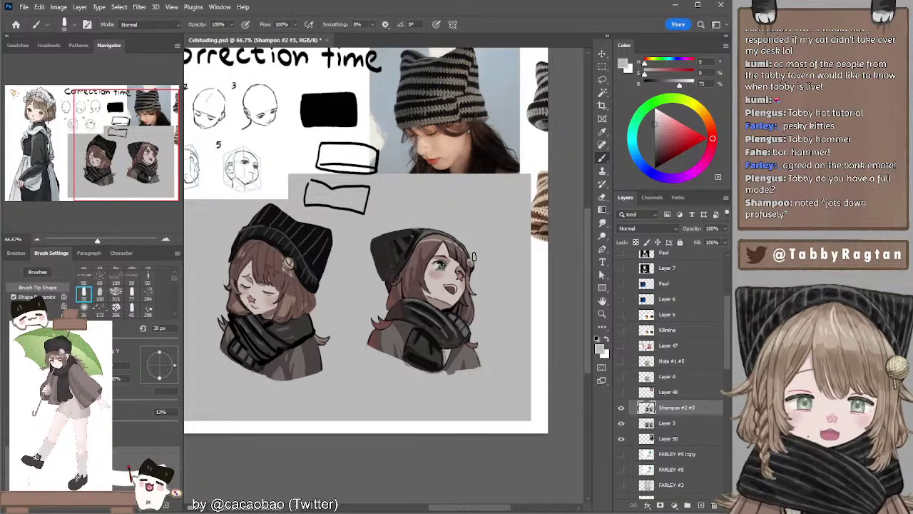
Even out the open-mouthed girl's hat in sampled dark brown at 40 px and line its folds and brim in near-black down to 10 px.
alt+click(383, 249)
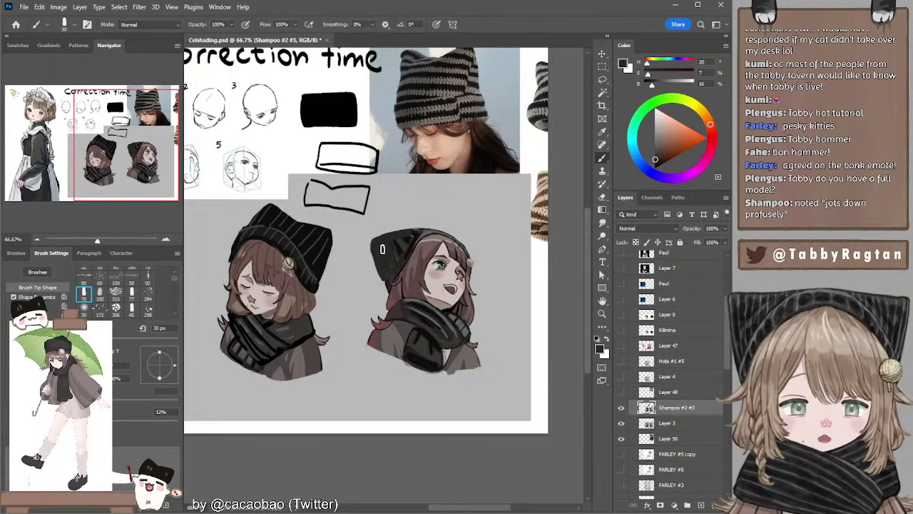
key(bracketright)
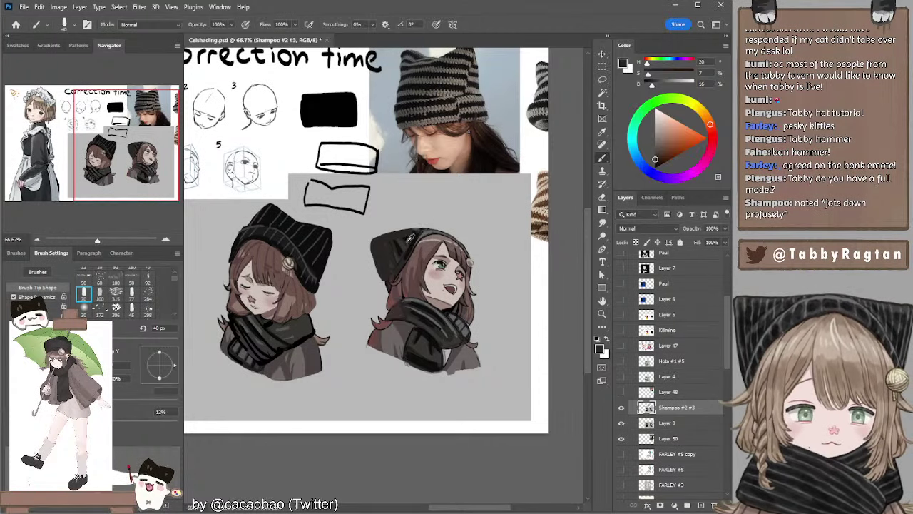
alt+click(413, 241)
key(bracketleft)
key(bracketleft)
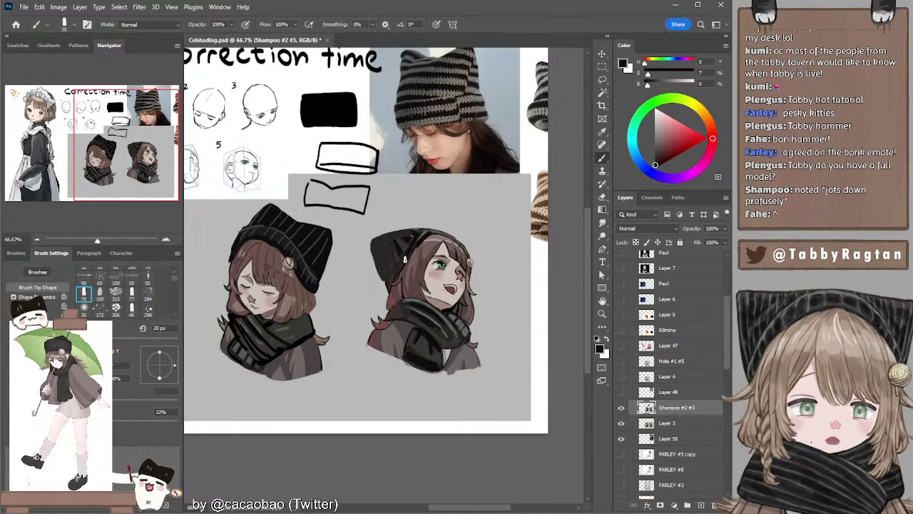
key(bracketleft)
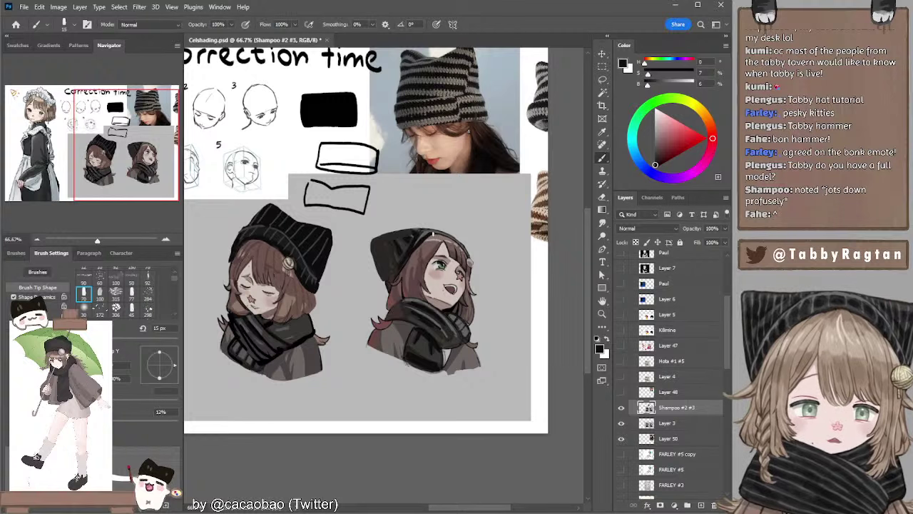
key(bracketleft)
drag(436, 235, 407, 259)
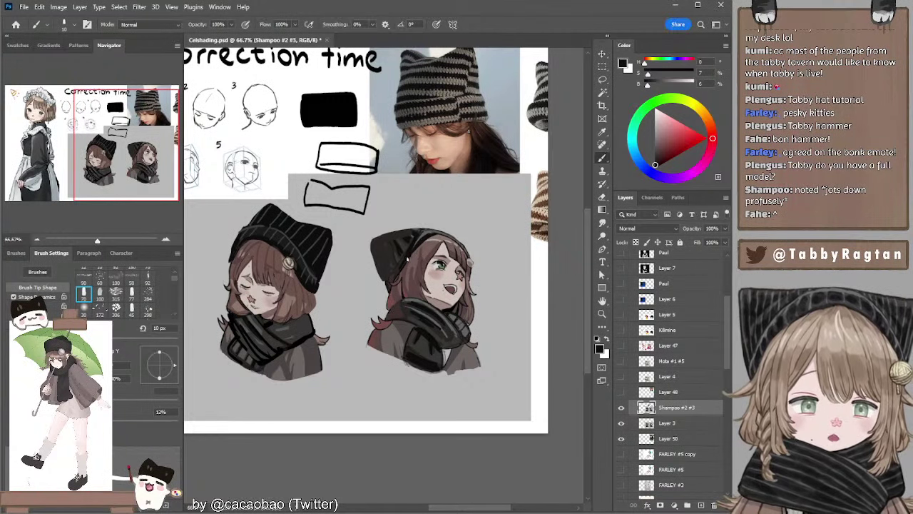
alt+click(387, 276)
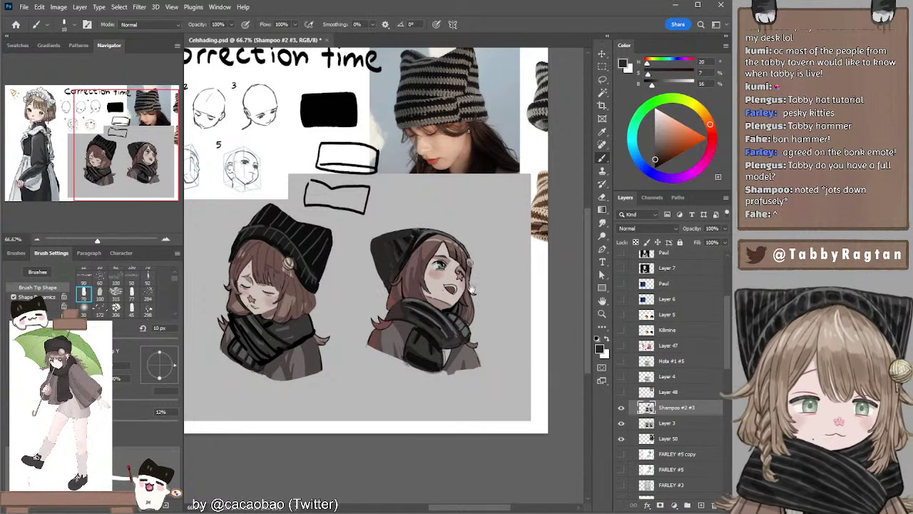
Paint the shadow under the open-mouthed girl's chin in a sampled greyish skin tone, reducing the brush from 15 px to 9 px.
mouse_move(471, 289)
mouse_down()
mouse_move(489, 266)
mouse_move(498, 273)
mouse_move(486, 263)
mouse_move(508, 286)
mouse_move(502, 283)
mouse_up()
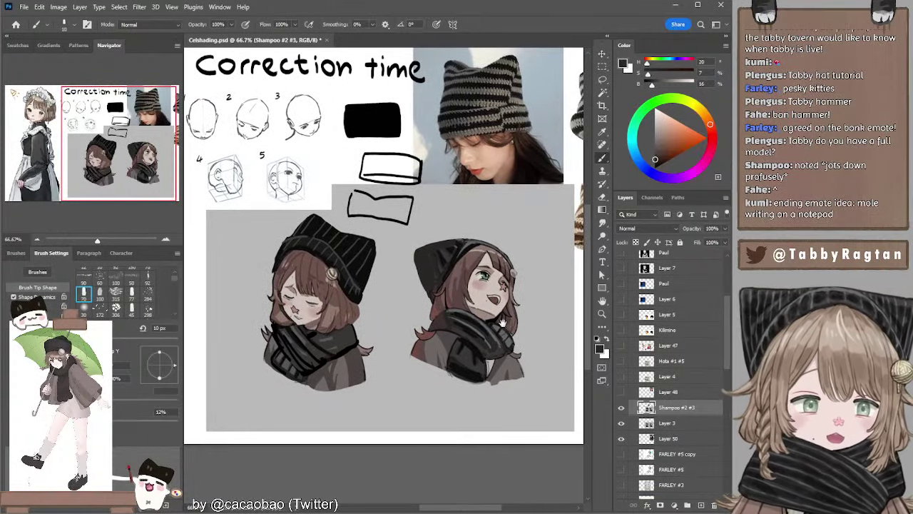
drag(502, 322, 498, 318)
alt+click(478, 309)
key(bracketright)
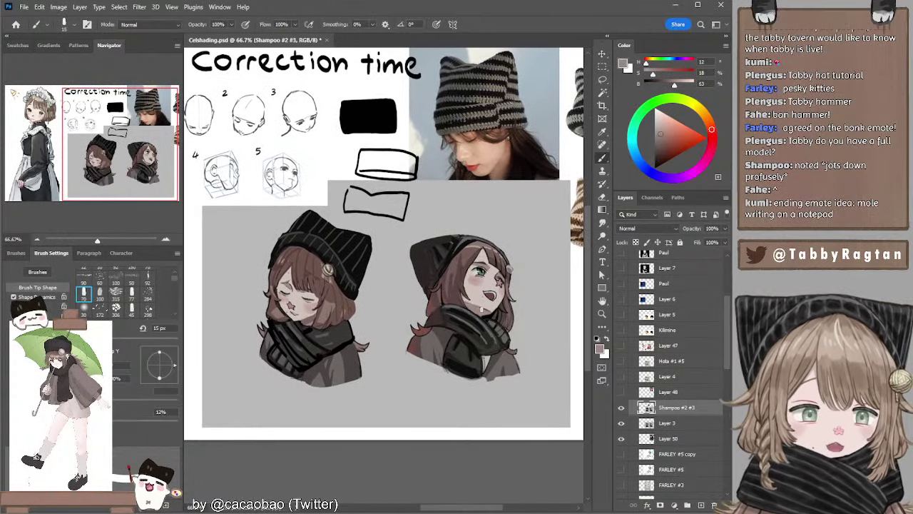
key(bracketleft)
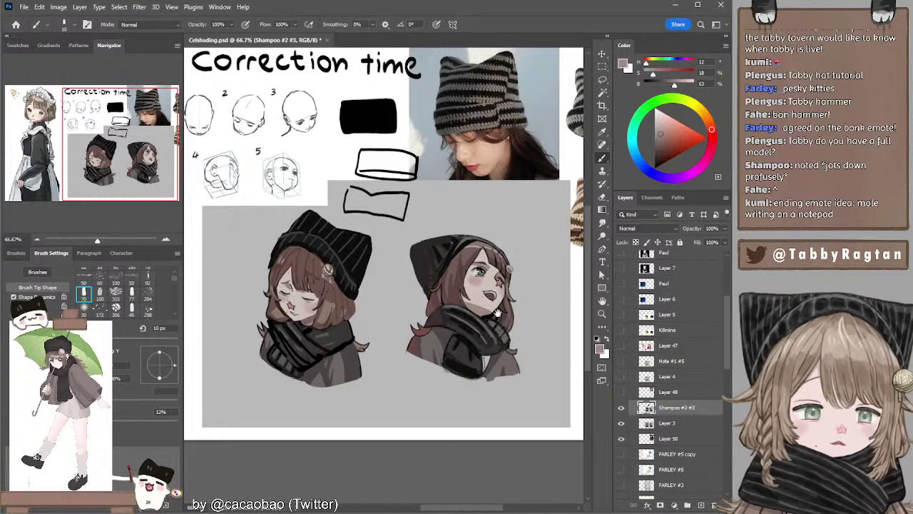
drag(497, 312, 482, 308)
key(bracketleft)
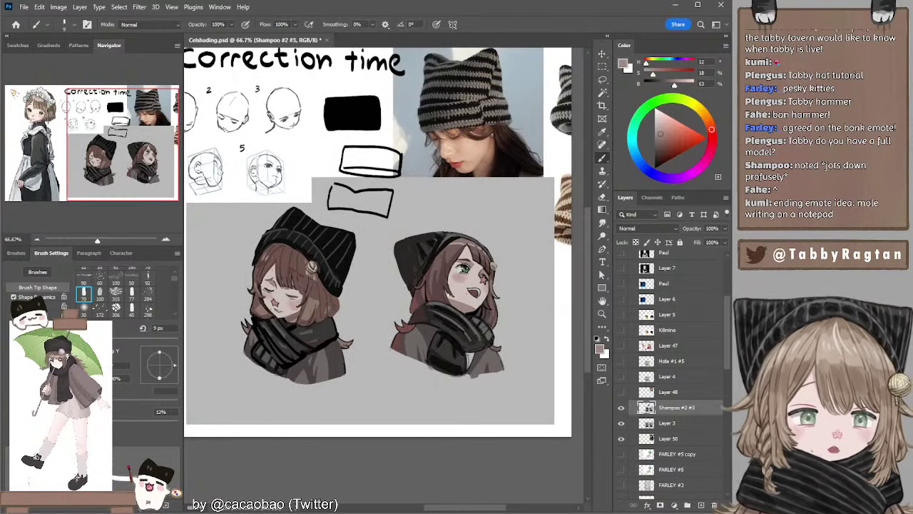
Draw the open-mouthed girl's jawline in dark grey at 20% brightness, using a 7 px brush reduced to 5 px.
click(166, 239)
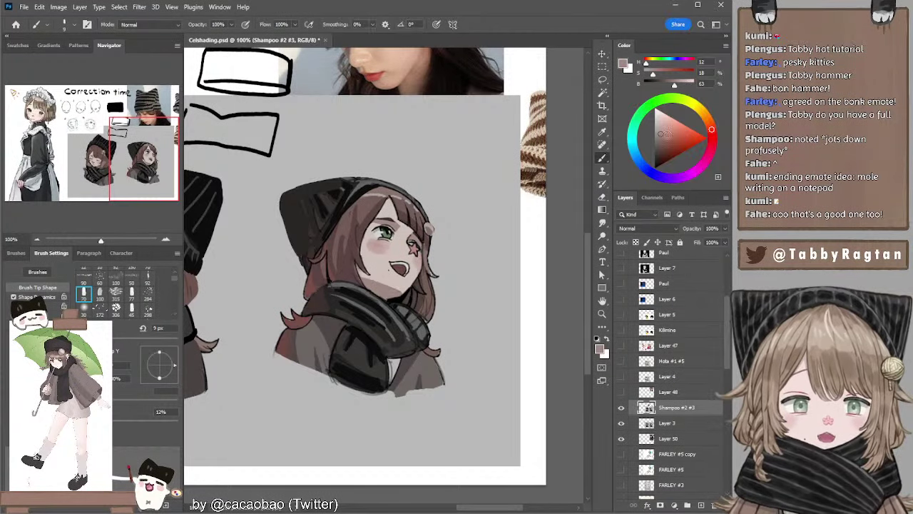
click(660, 150)
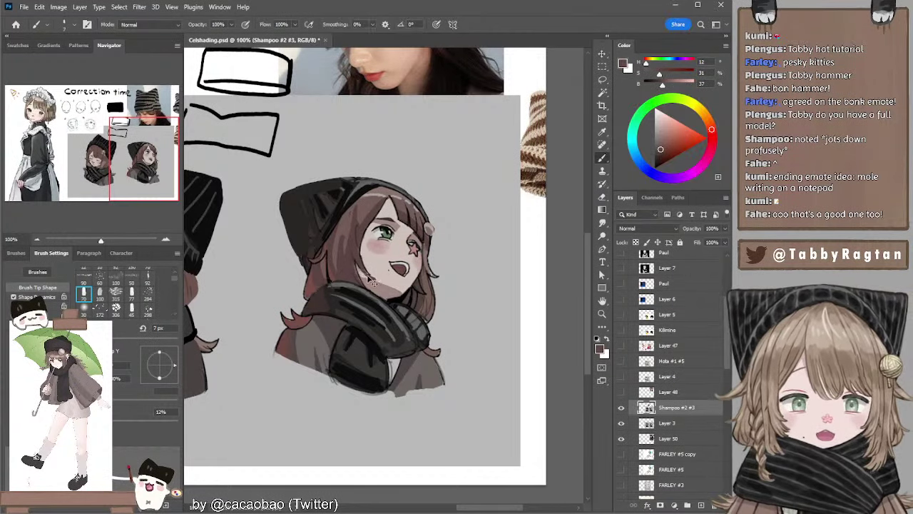
drag(661, 151, 655, 156)
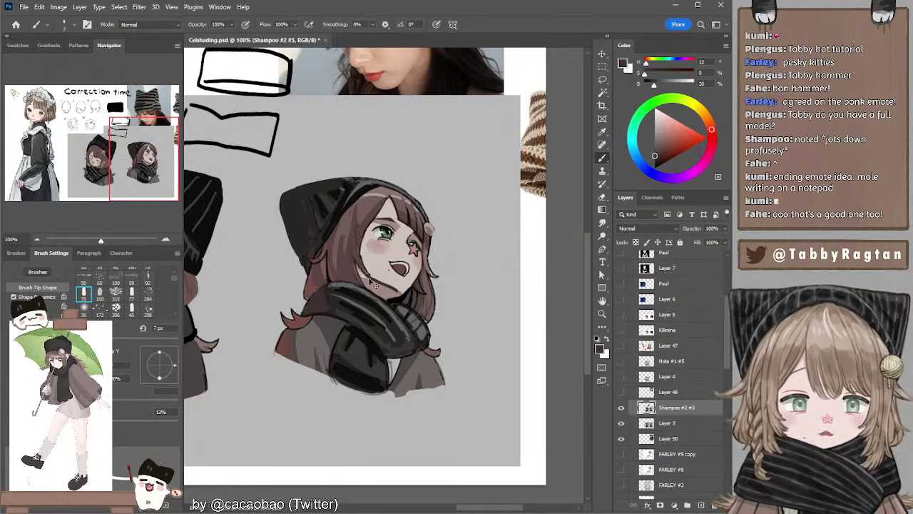
key(bracketleft)
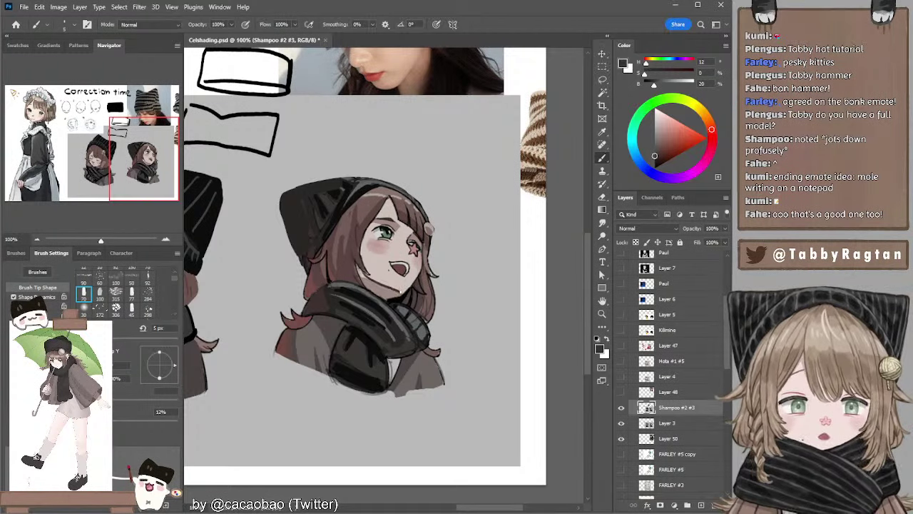
Refine the open-mouthed girl's jaw and neck with sampled skin and shadow tones using a 6 px brush.
alt+click(370, 285)
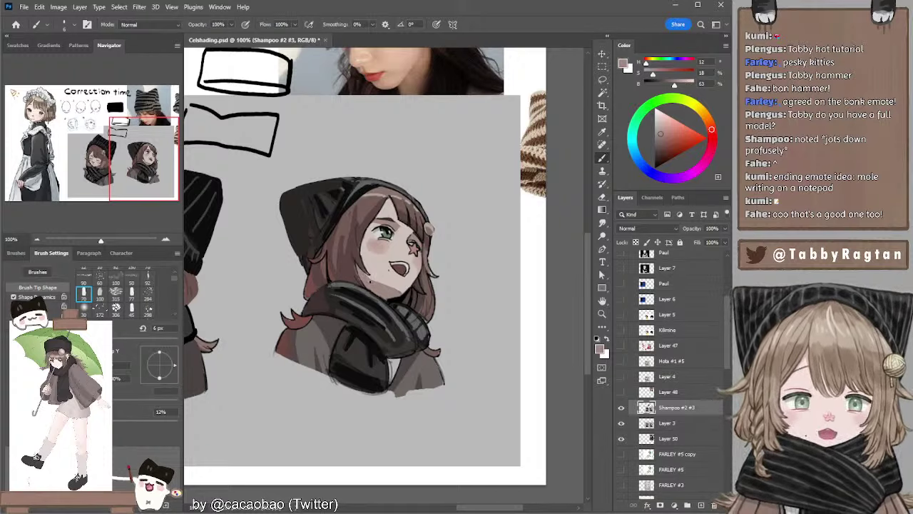
alt+click(398, 288)
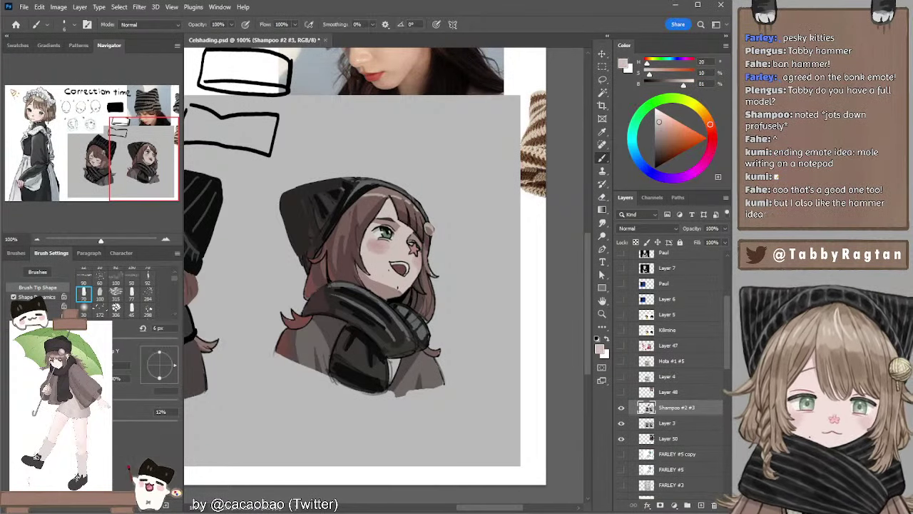
alt+click(404, 298)
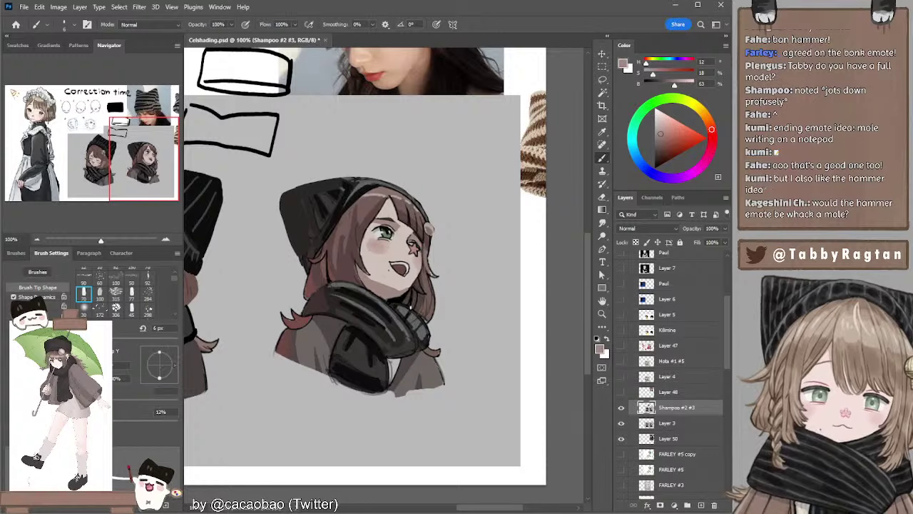
drag(430, 291, 463, 317)
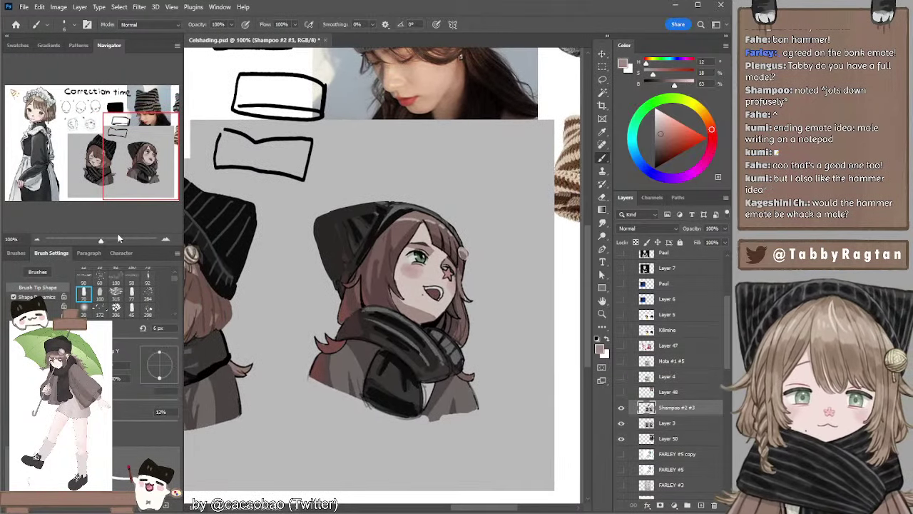
click(37, 240)
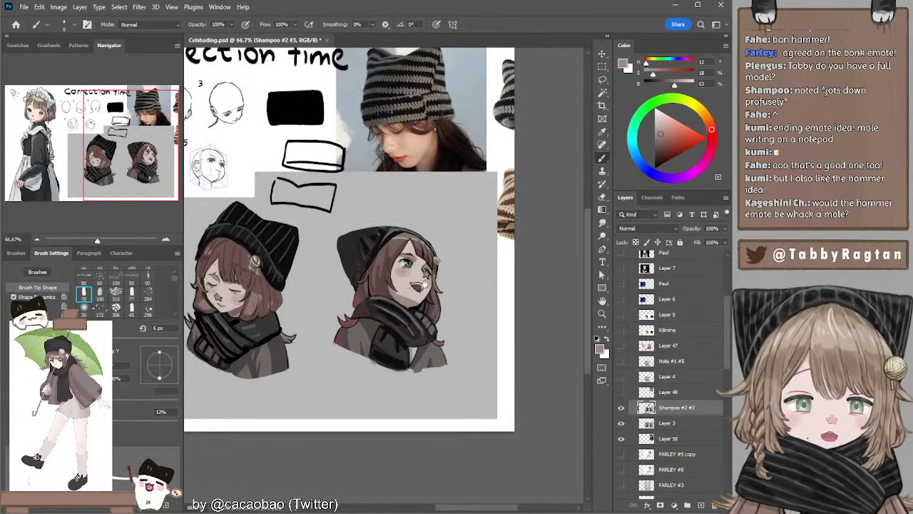
Touch up the skin around the open-mouthed girl's eye and brow in a sampled light skin tone, reducing the brush from 20 px to 10 px.
drag(424, 284, 469, 303)
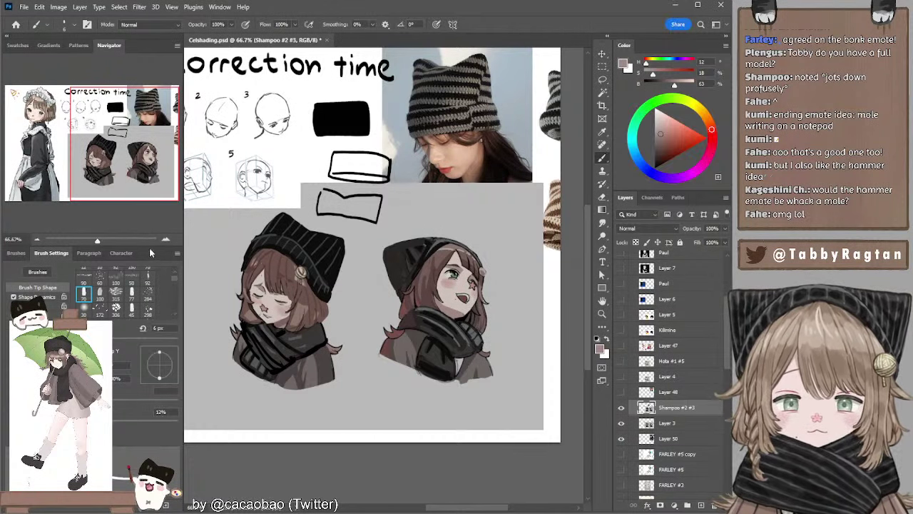
click(166, 239)
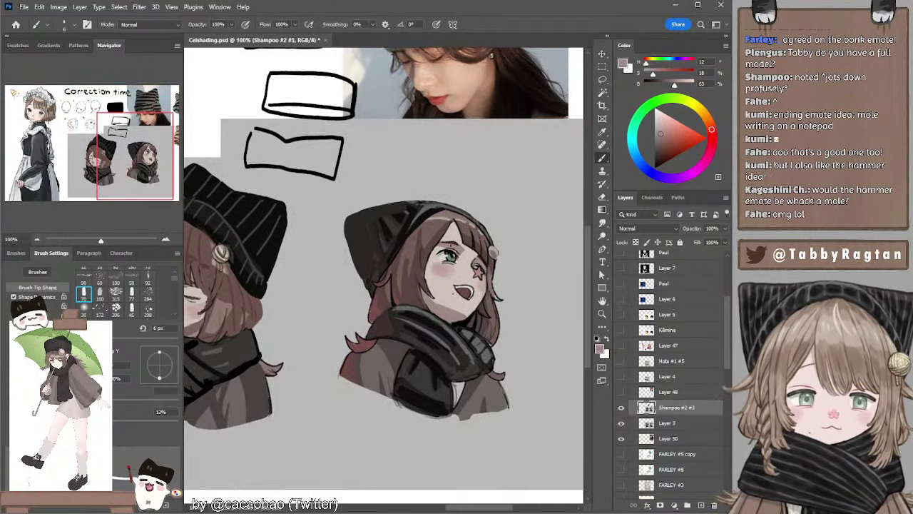
key(l)
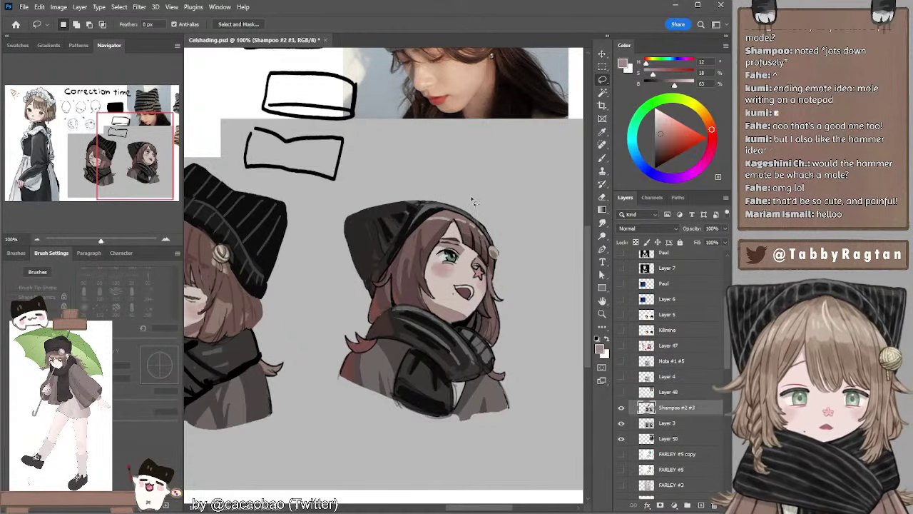
key(b)
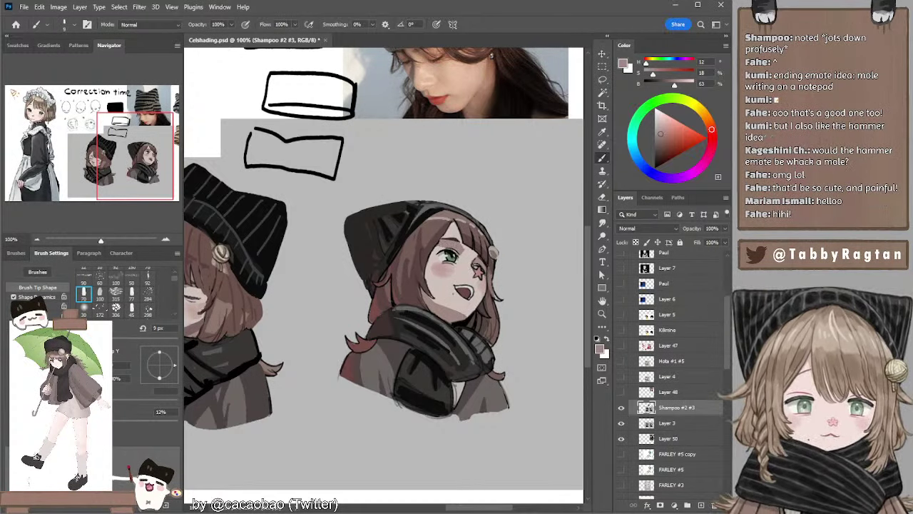
alt+click(443, 243)
key(bracketright)
key(bracketright)
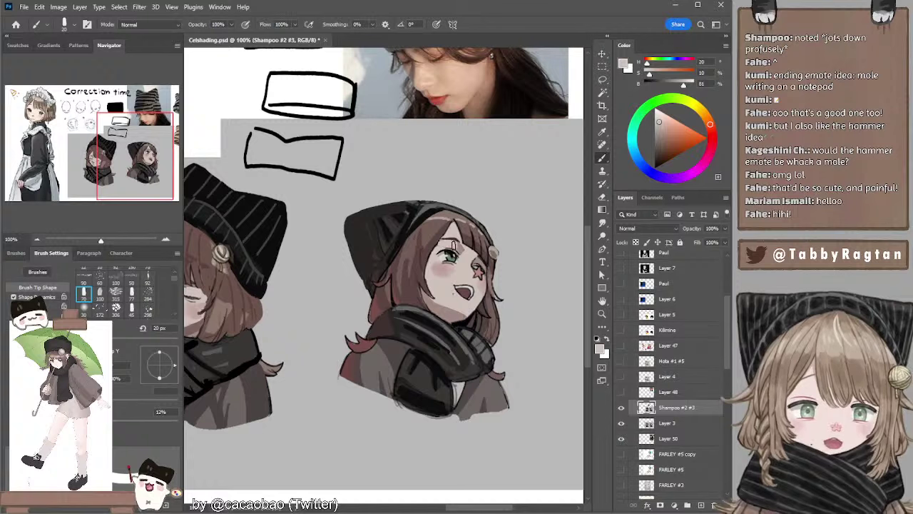
key(bracketleft)
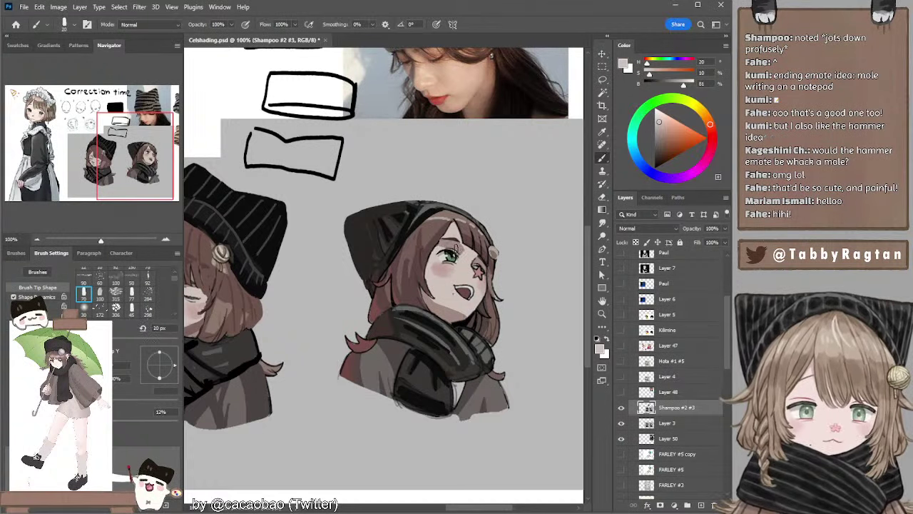
key(bracketleft)
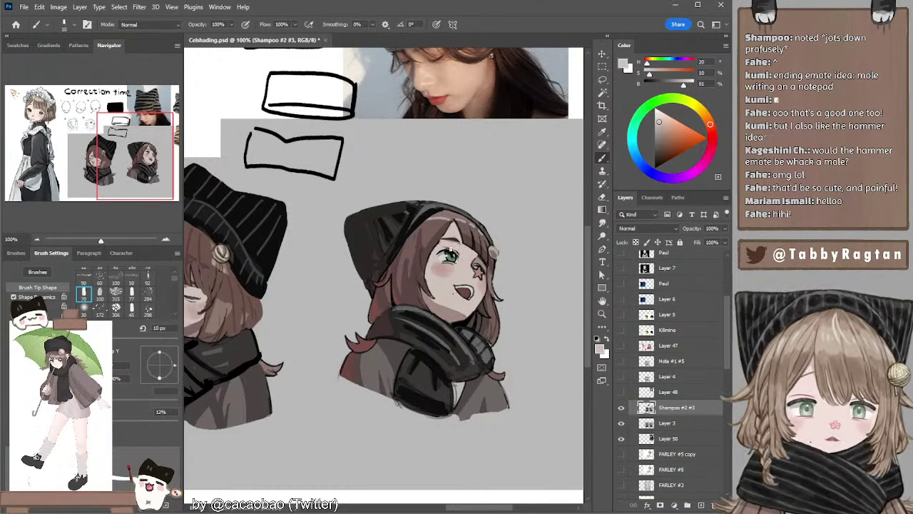
Refine the open-mouthed girl's brow and facial details with sampled shadow, dark brown and light skin tones, reducing the brush from 7 px to 4 px.
alt+click(477, 261)
key(bracketleft)
key(bracketleft)
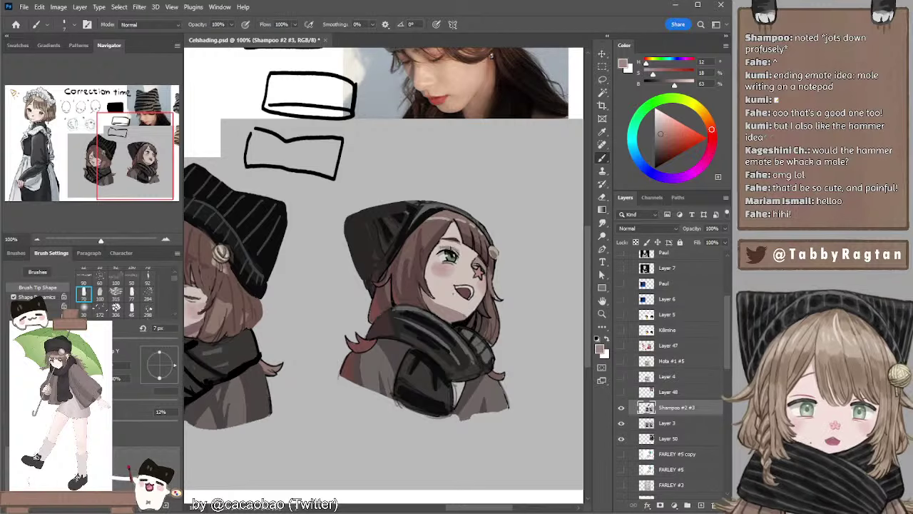
key(bracketleft)
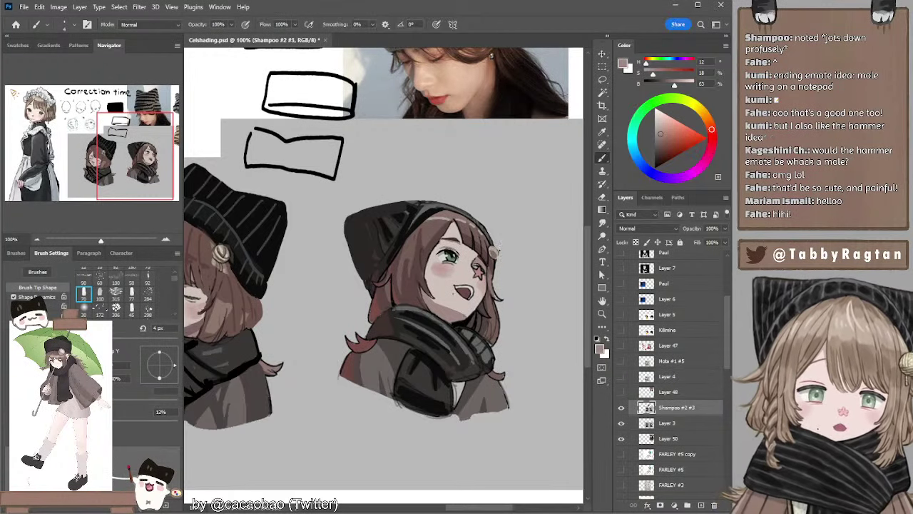
alt+click(443, 238)
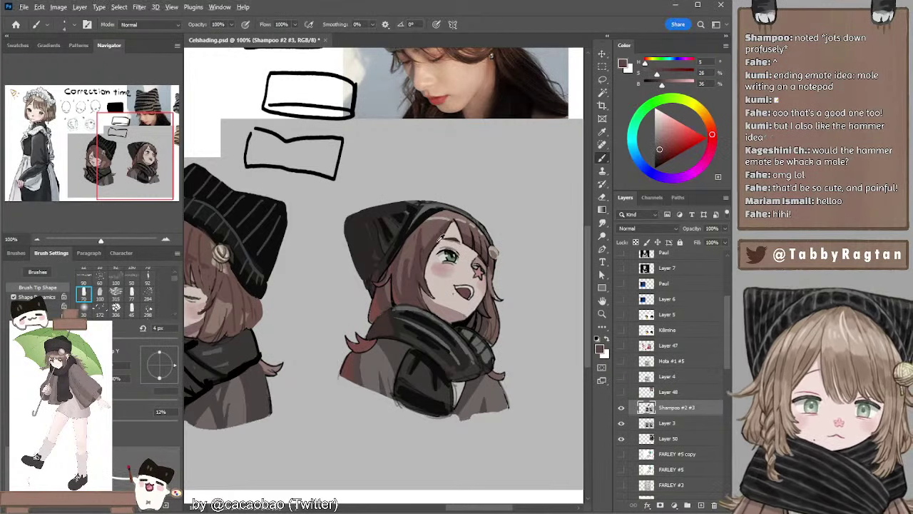
alt+click(438, 243)
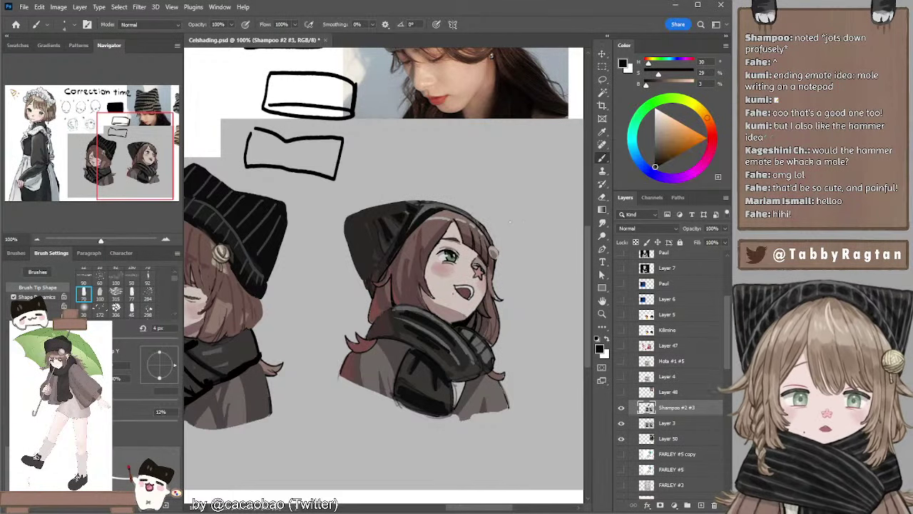
alt+click(465, 239)
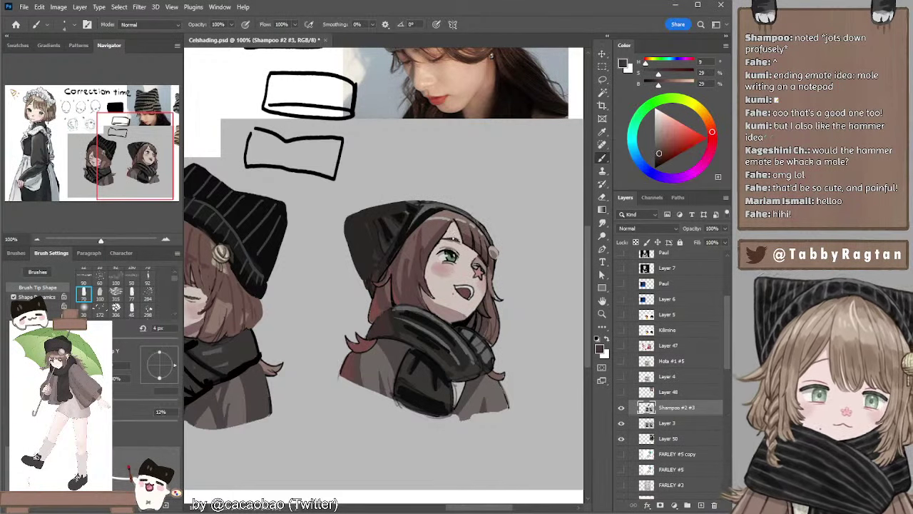
alt+click(458, 257)
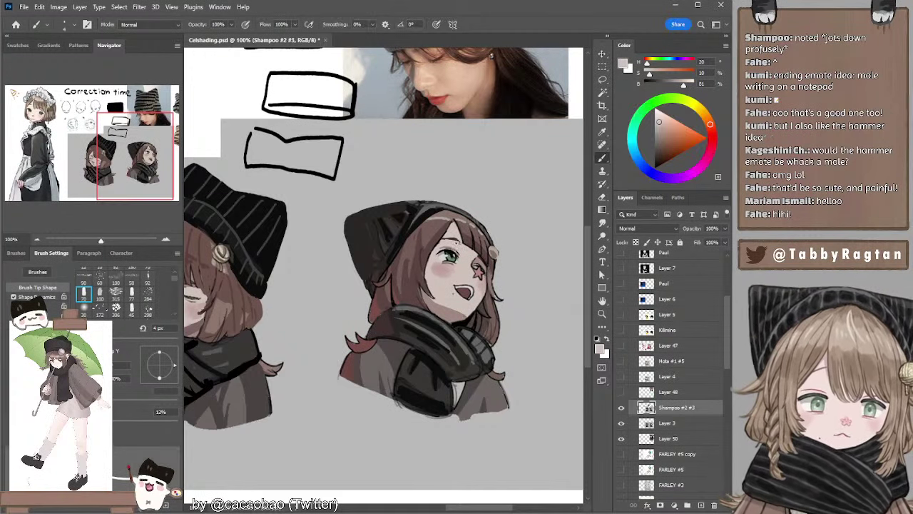
Repaint the hair below the open-mouthed girl's hat in sampled dark reddish brown, using brush sizes from 9 px to 20 px.
click(36, 240)
mouse_move(384, 239)
mouse_down()
mouse_move(421, 254)
mouse_move(399, 238)
mouse_up()
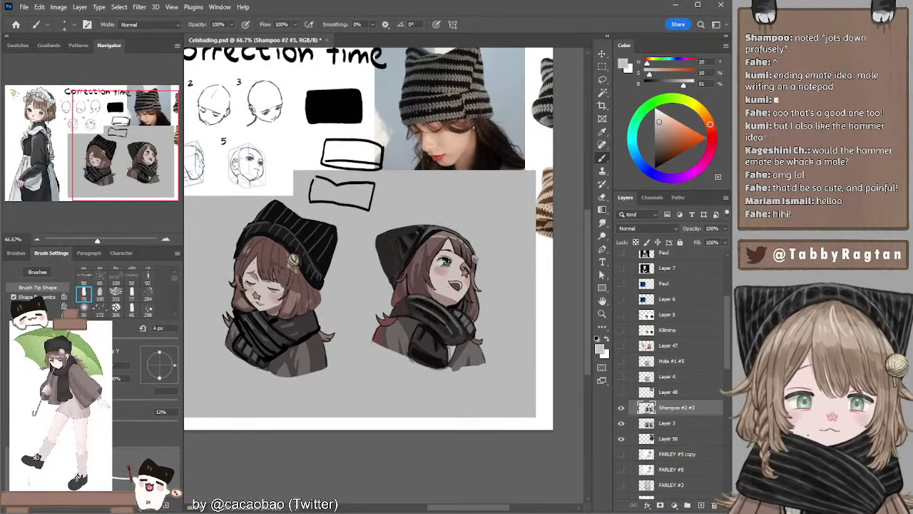
alt+click(413, 278)
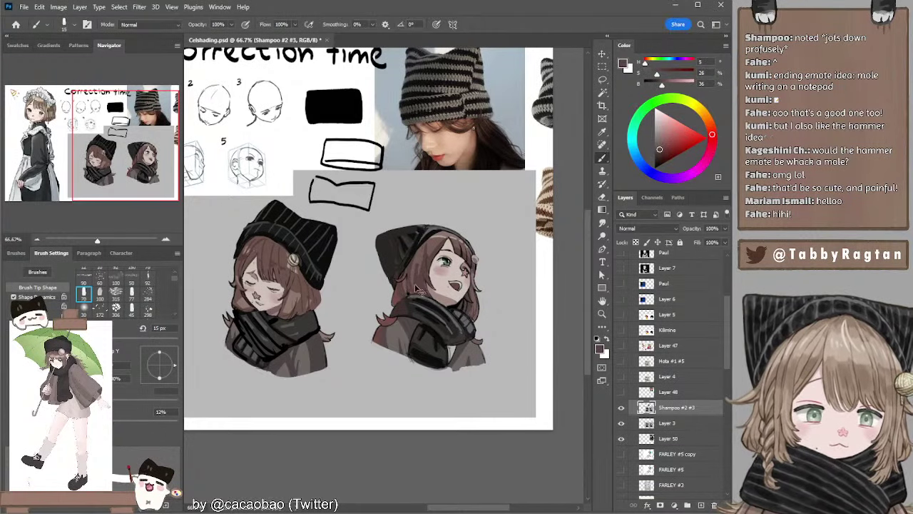
key(bracketleft)
key(bracketleft)
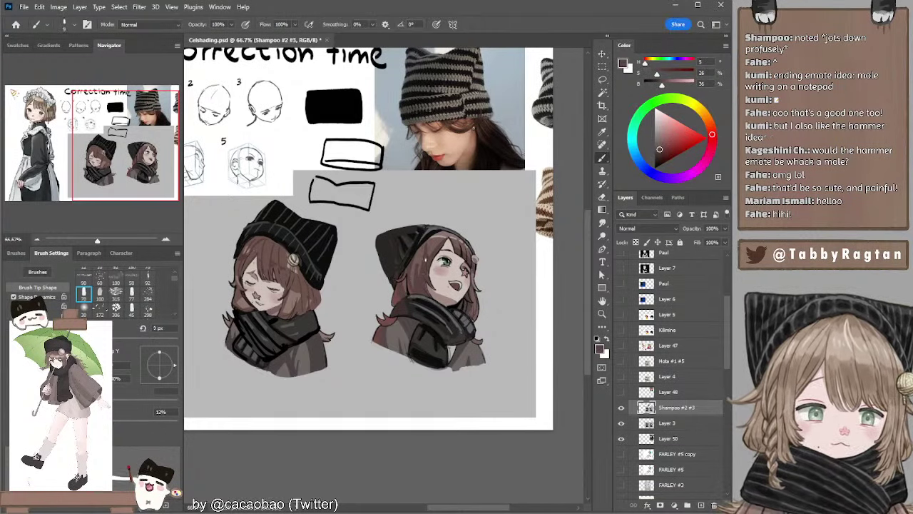
alt+click(407, 289)
alt+click(410, 282)
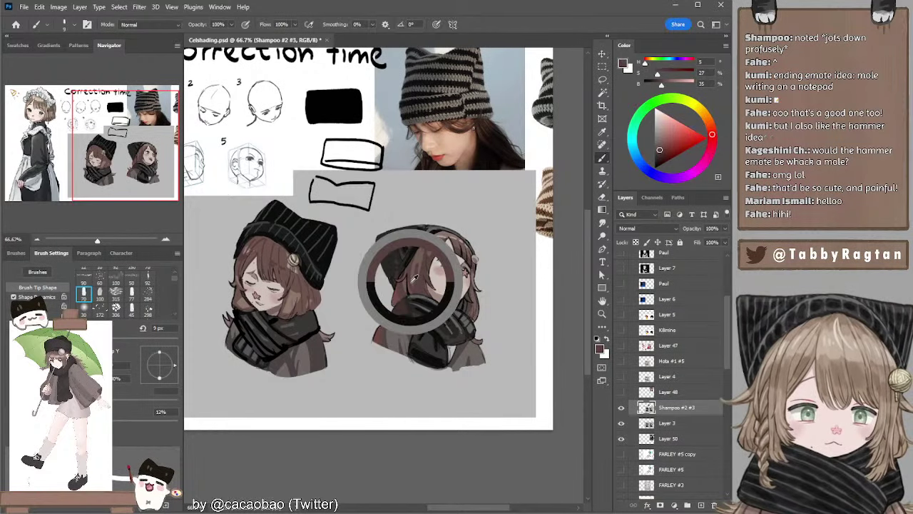
key(bracketright)
key(bracketright)
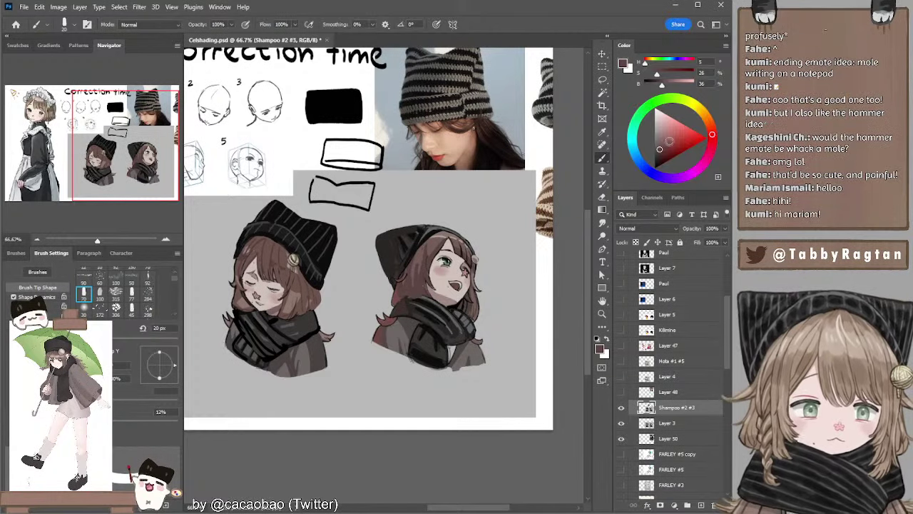
Deepen the shadows in the open-mouthed girl's hair with a dark brown at 26% brightness, reducing the brush to 7 px.
click(658, 155)
key(bracketleft)
key(bracketleft)
key(bracketleft)
key(bracketleft)
key(bracketleft)
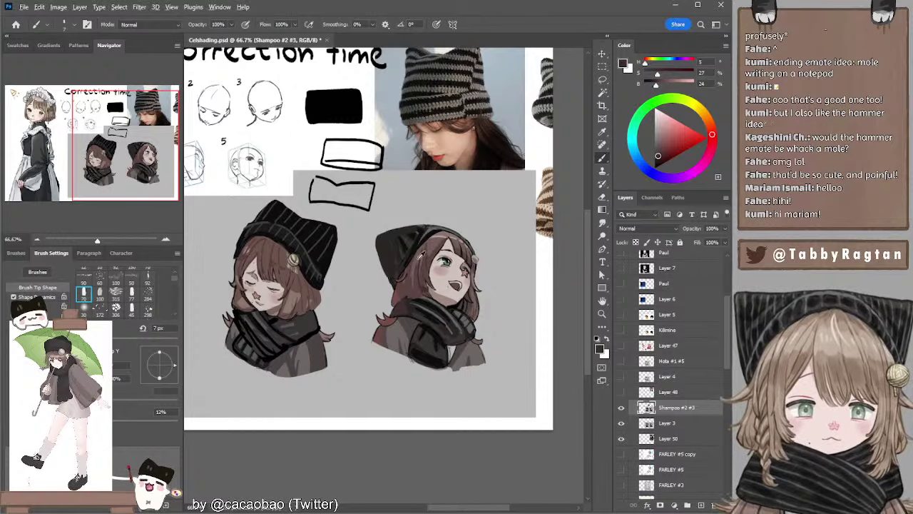
Paint a long lock of hair falling over the open-mouthed girl's scarf in sampled reddish browns with a 9 px brush.
alt+click(419, 260)
key(bracketright)
key(bracketright)
drag(417, 289, 420, 310)
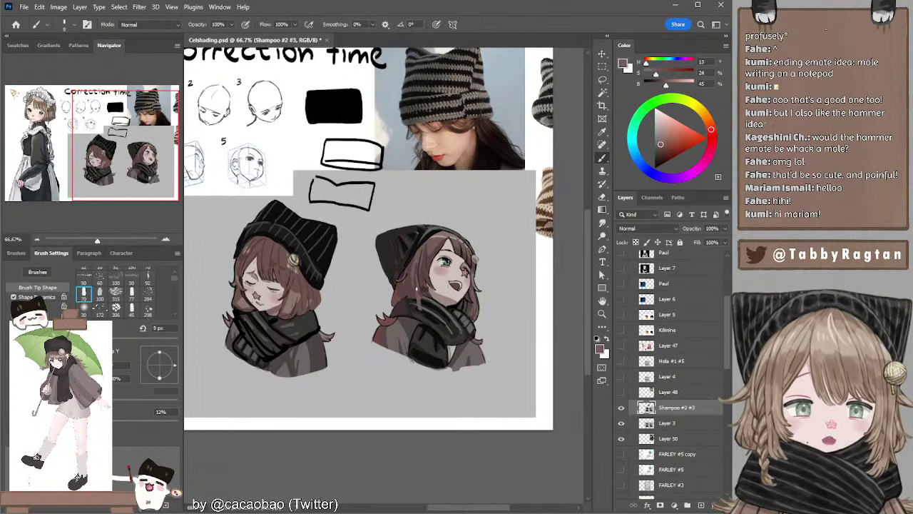
alt+click(417, 279)
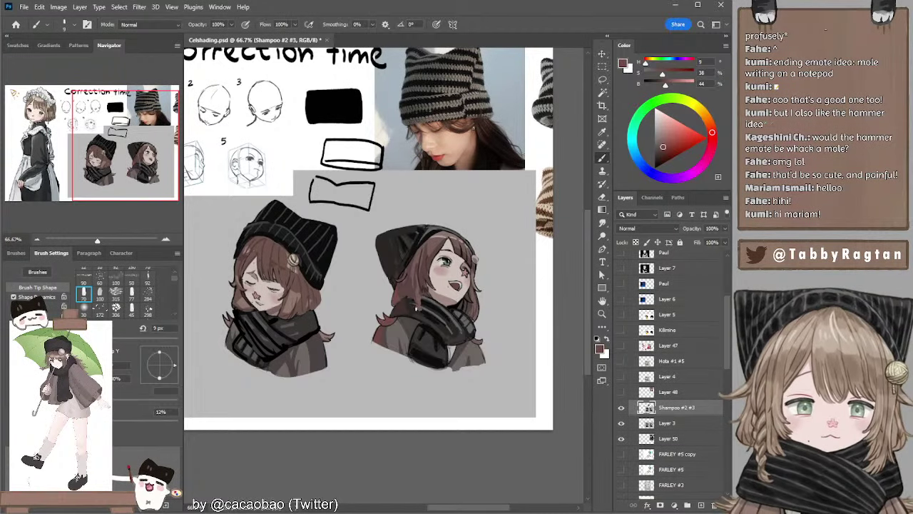
drag(418, 312, 424, 320)
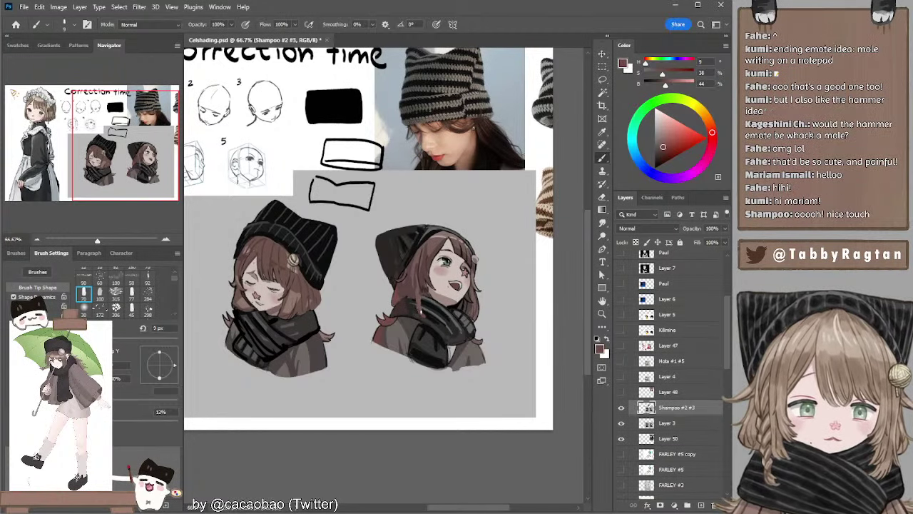
Repaint the open-mouthed girl's wrapped scarf in sampled dark greys and add near-black stripes with a 30 to 35 px brush.
scroll(456, 320, down, 1)
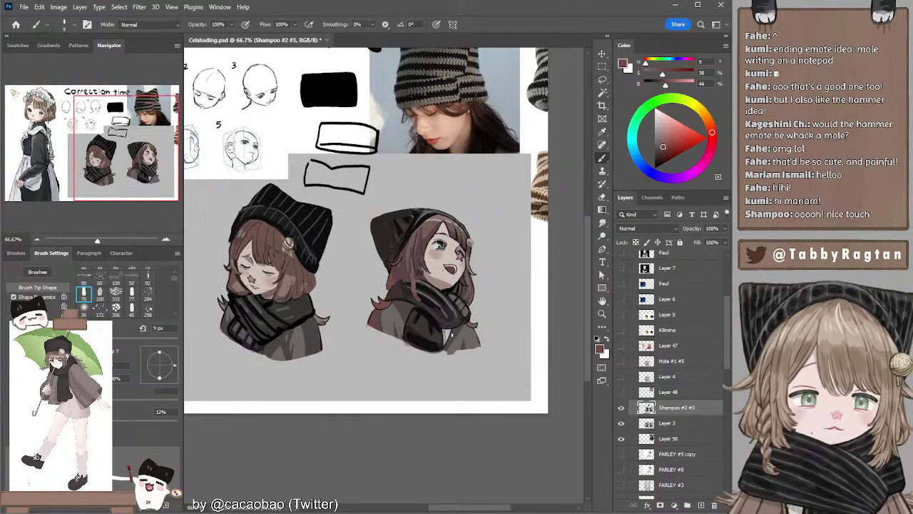
alt+click(449, 321)
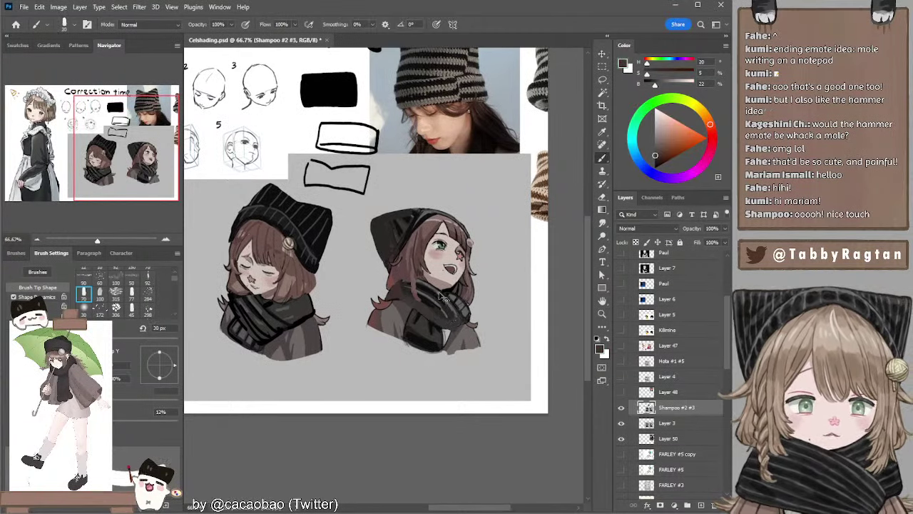
alt+click(428, 294)
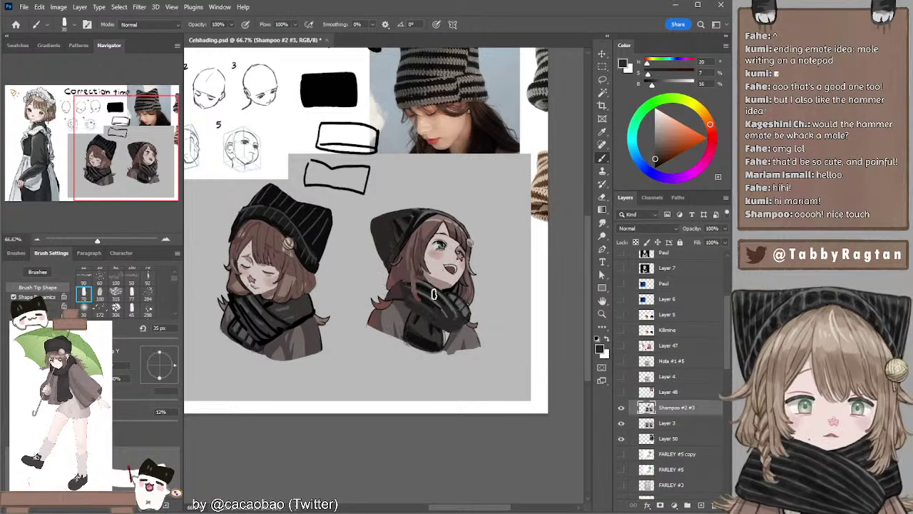
alt+click(432, 296)
drag(409, 302, 455, 326)
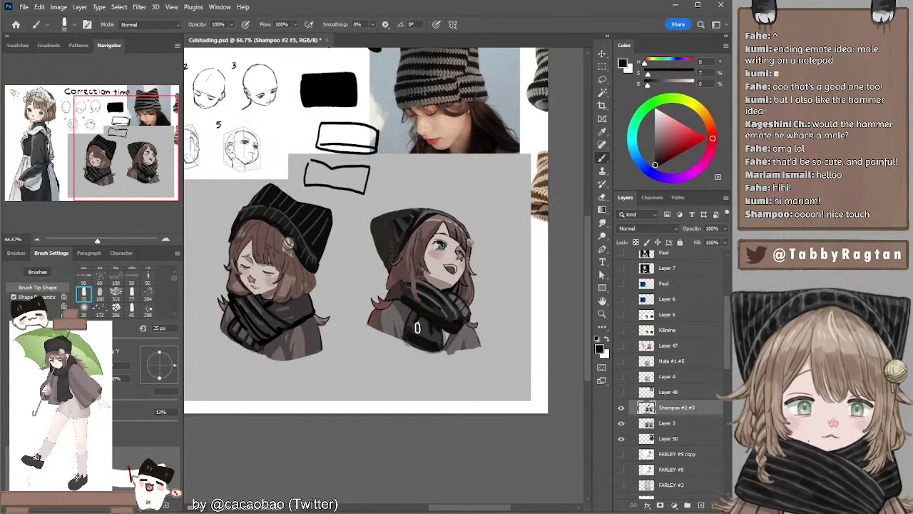
Cover the old hanging scarf end with sampled coat grey at 35 px, and undo a test stroke made below the drawing.
alt+click(441, 332)
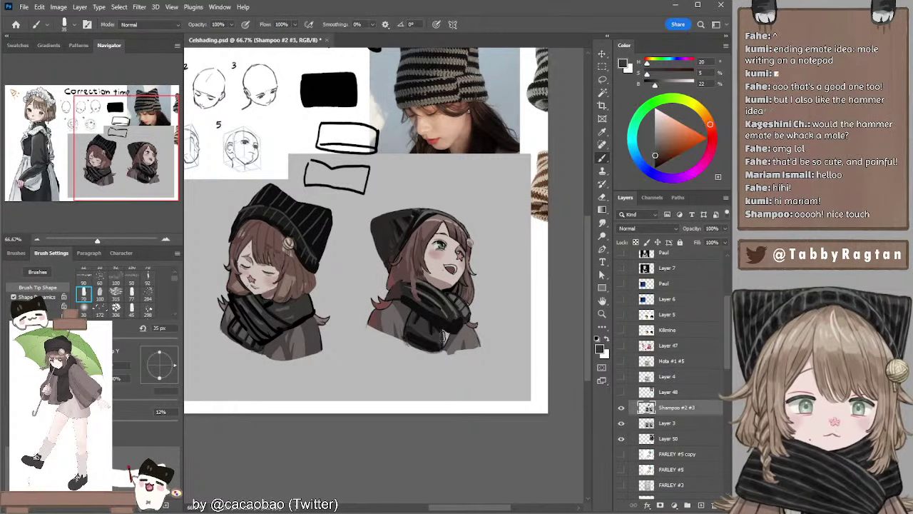
alt+click(418, 332)
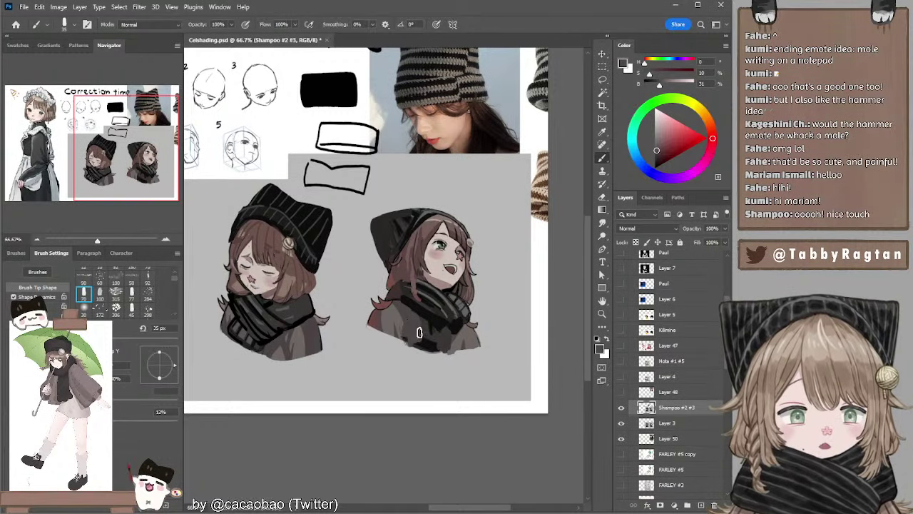
mouse_move(358, 366)
mouse_down()
mouse_move(336, 377)
mouse_move(357, 388)
mouse_up()
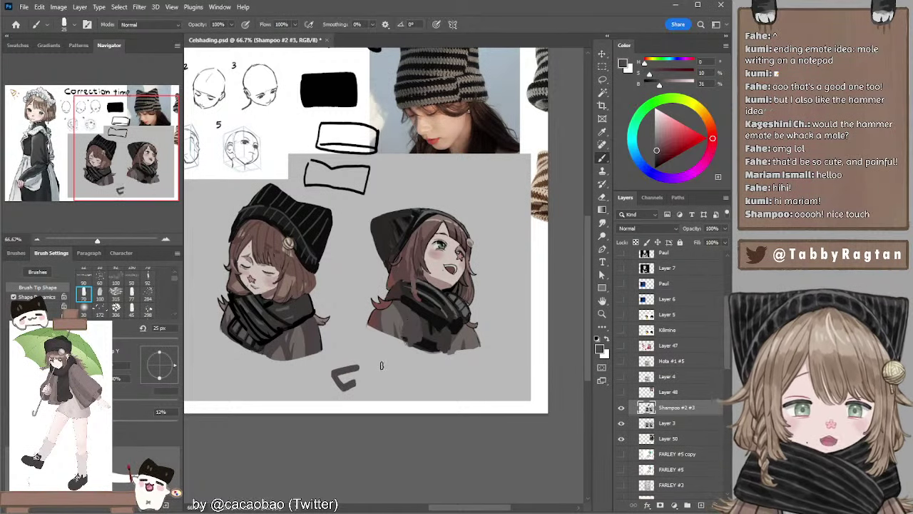
key(ctrl+z)
Block in a new hanging scarf end with near-black edges at 25 px and a sampled dark grey fill at 35 px.
alt+click(428, 319)
key(bracketleft)
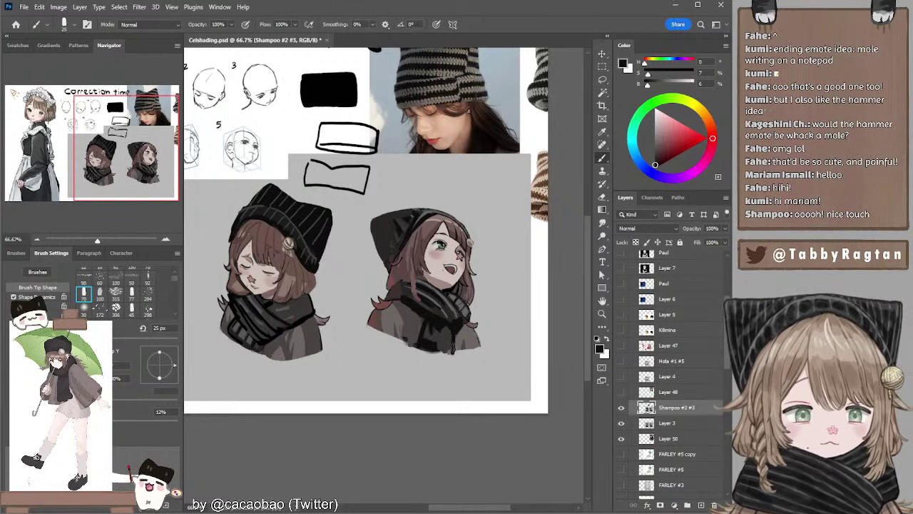
key(bracketright)
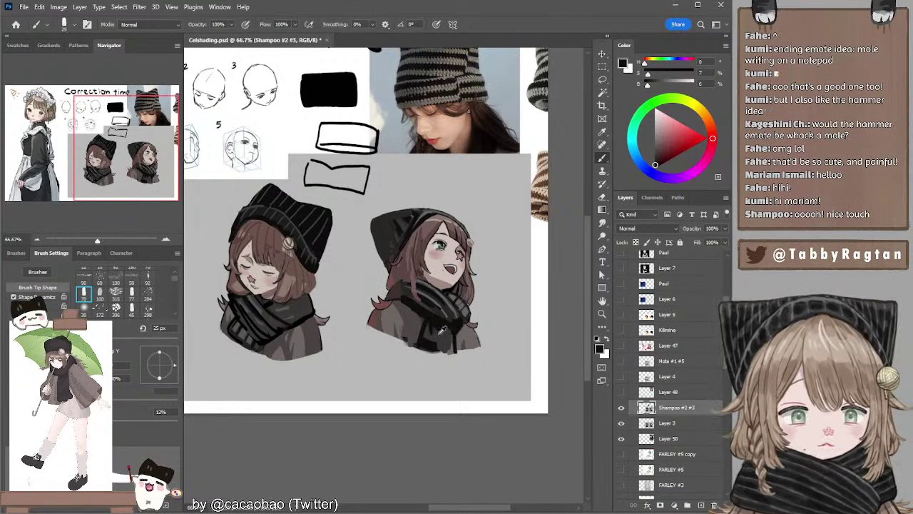
alt+click(436, 326)
key(bracketright)
key(bracketright)
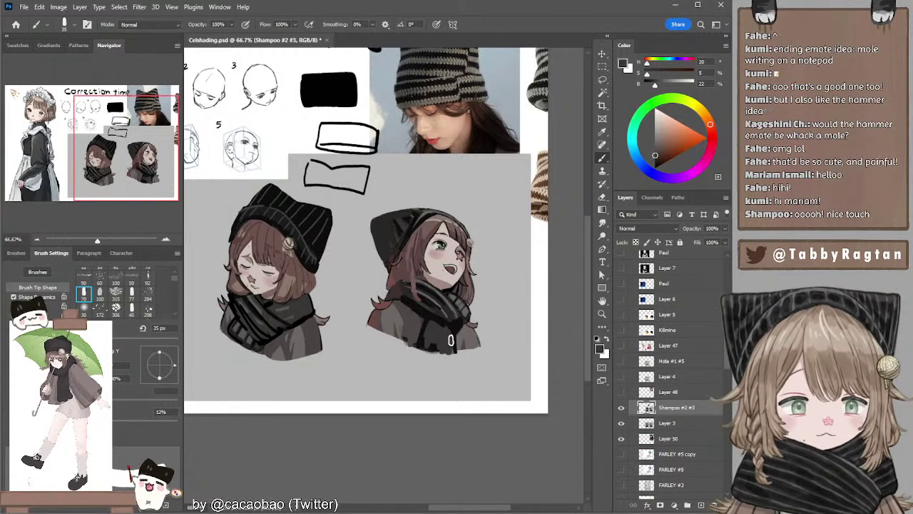
Paint lengthwise dark stripes on the hanging scarf end and clean up the coat beside it in sampled grey at 30 px.
alt+click(435, 311)
drag(434, 322, 430, 345)
drag(443, 326, 447, 351)
key(bracketleft)
key(bracketleft)
alt+click(429, 322)
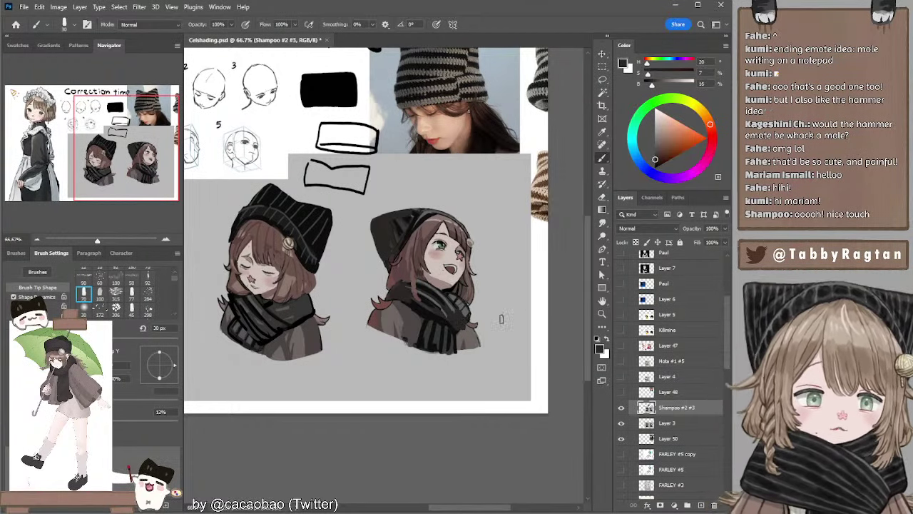
alt+click(404, 304)
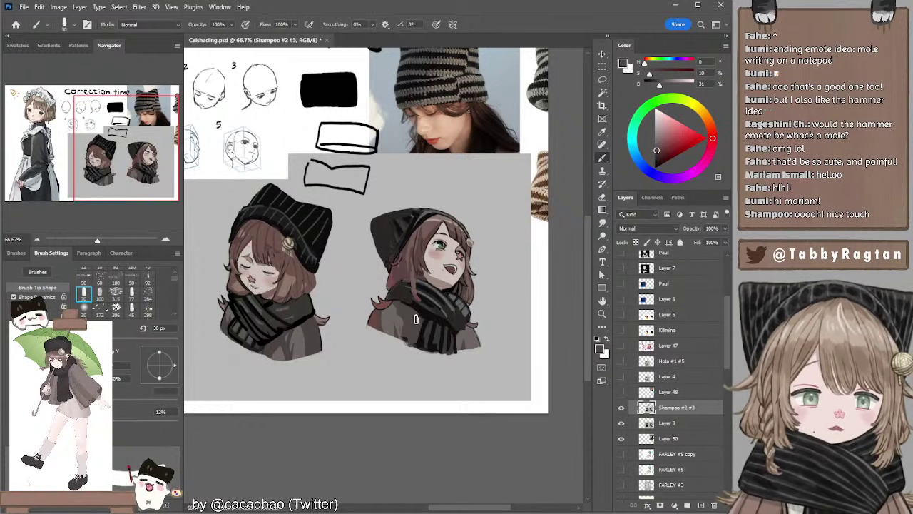
drag(510, 257, 522, 293)
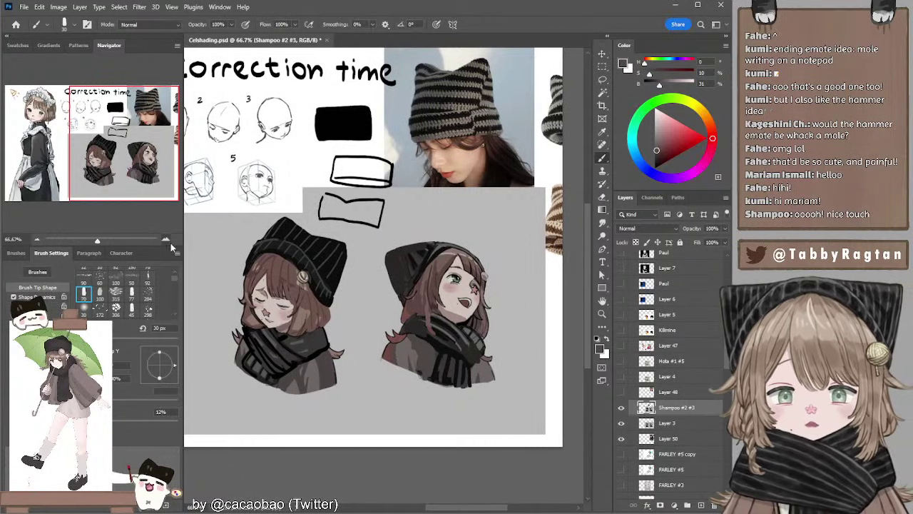
Lasso the star-shaped nose of the girl with closed eyes and rotate it slightly to fit her tilted face.
click(167, 239)
drag(289, 265, 362, 261)
drag(283, 306, 327, 301)
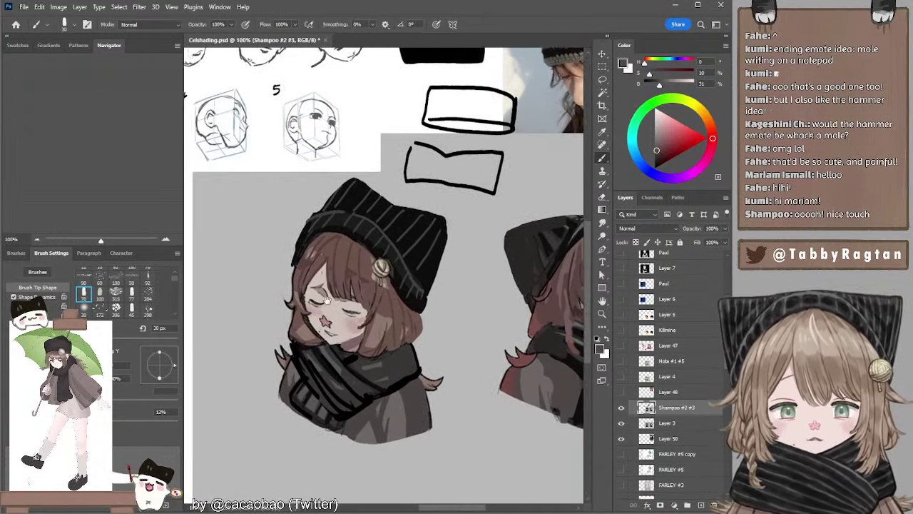
scroll(326, 301, up, 6)
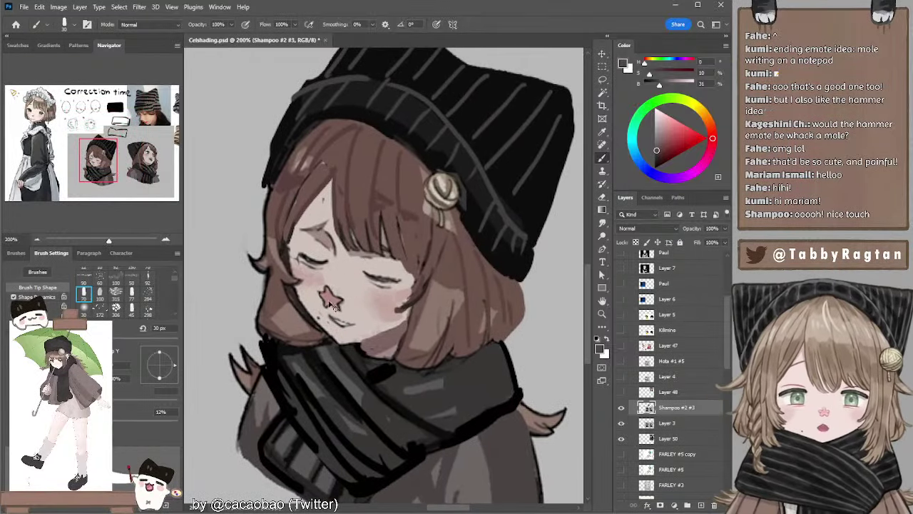
alt+click(328, 299)
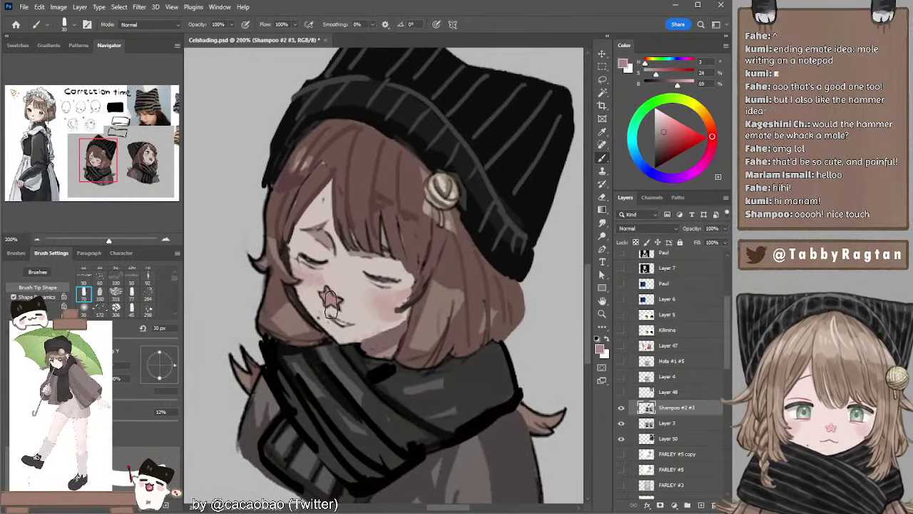
key(l)
mouse_move(330, 311)
mouse_down()
mouse_move(351, 302)
mouse_move(342, 311)
mouse_up()
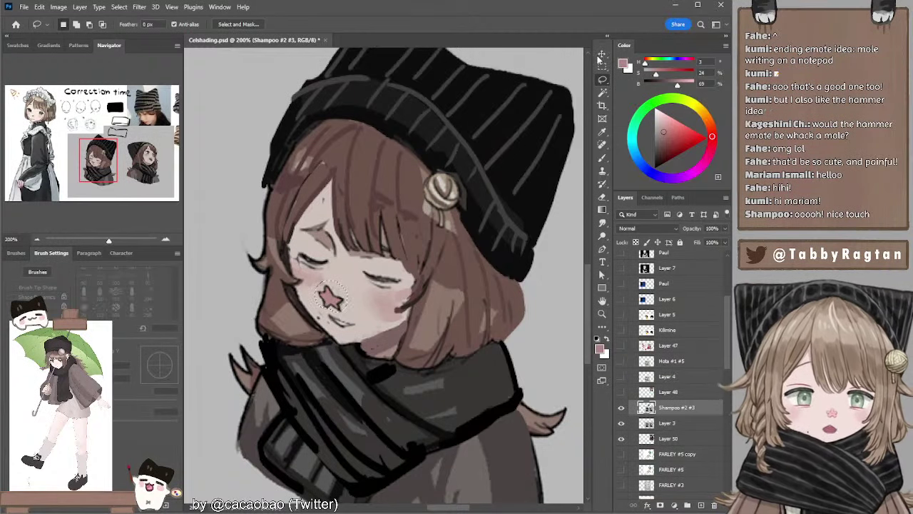
key(v)
drag(355, 271, 368, 270)
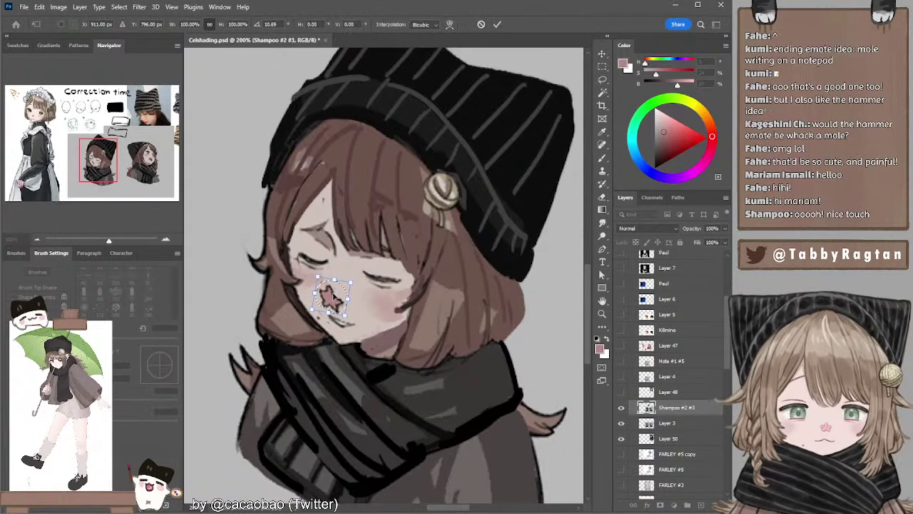
key(Return)
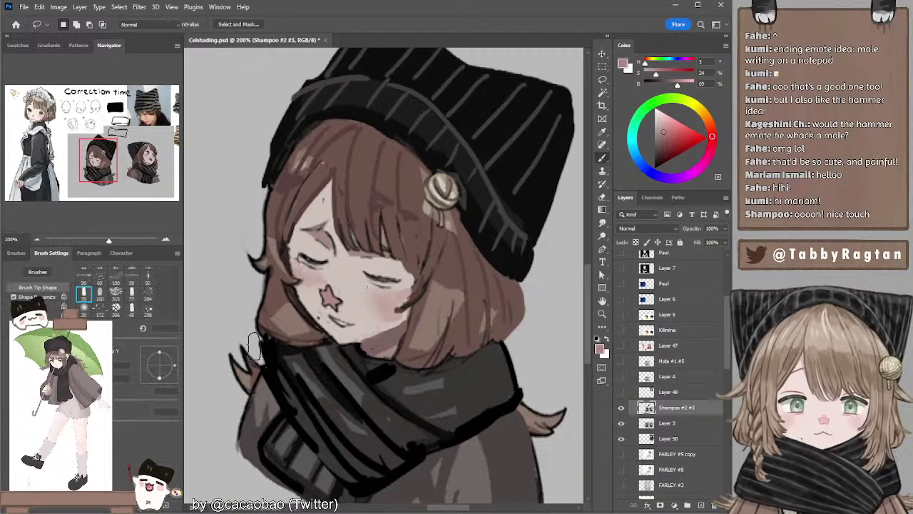
key(b)
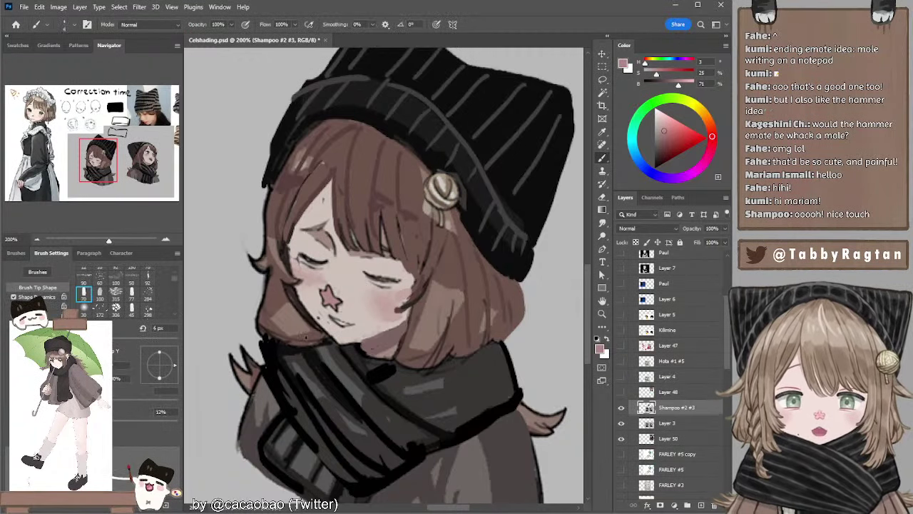
mouse_move(314, 334)
mouse_down()
mouse_move(265, 373)
mouse_move(281, 343)
mouse_move(318, 367)
mouse_move(276, 371)
mouse_move(307, 369)
mouse_up()
key(ctrl+z)
key([)
mouse_move(303, 336)
mouse_down()
mouse_move(269, 365)
mouse_move(280, 345)
mouse_move(297, 364)
mouse_up()
key(ctrl+z)
key(ctrl+z)
key(ctrl+z)
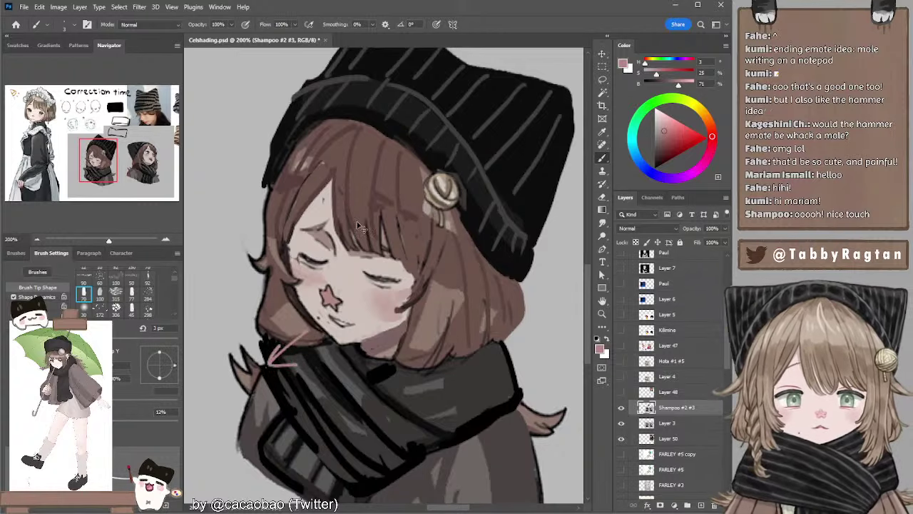
key(ctrl+z)
key(ctrl+z)
key(ctrl+z)
Retouch the closed-eyed girl's nose and facial lines with sampled pink at 4 px and sampled near-black at 3 px.
alt+click(328, 296)
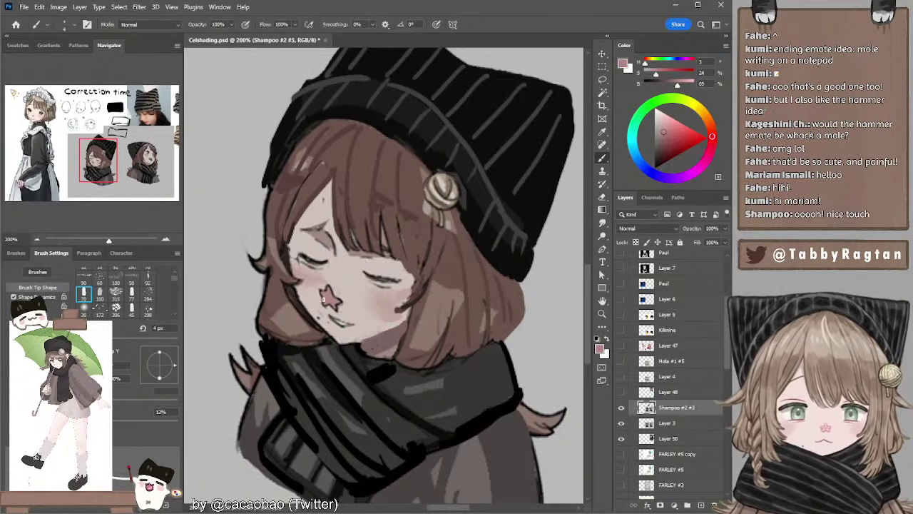
key(bracketright)
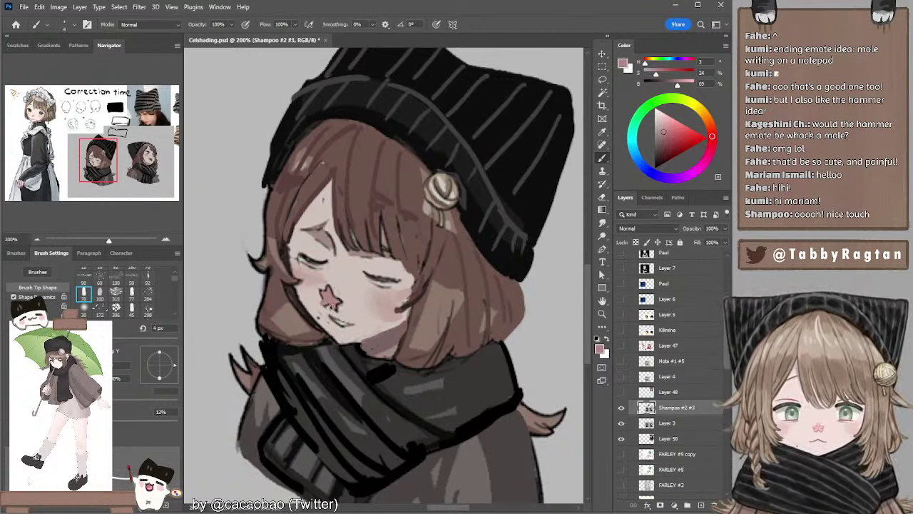
alt+click(338, 306)
key(bracketleft)
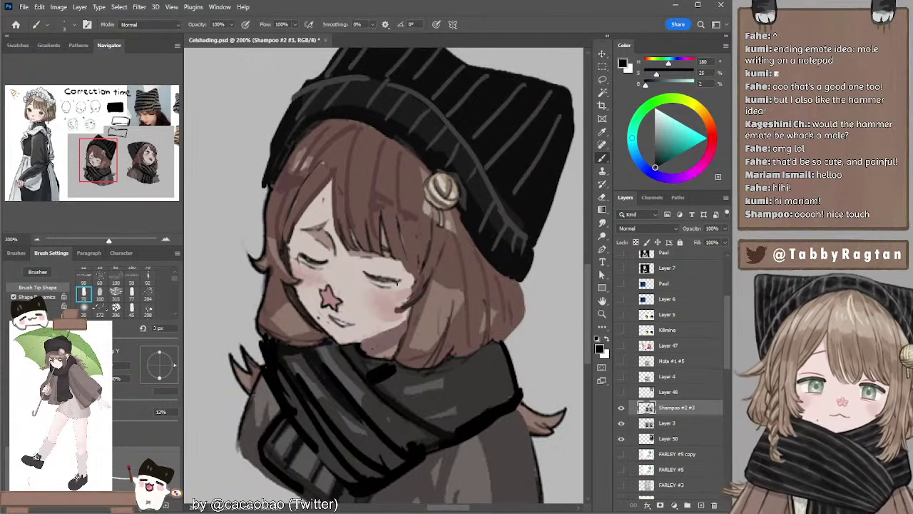
Review both corrected girls with hats and scarves against the maid illustration, the head studies and the hat reference photo.
click(37, 239)
mouse_move(505, 245)
mouse_down()
mouse_move(443, 234)
mouse_move(316, 237)
mouse_up()
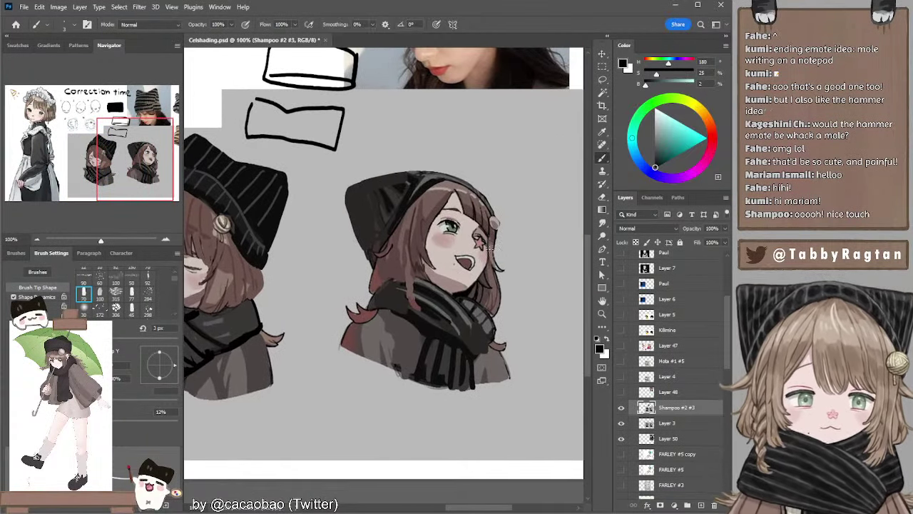
drag(373, 238, 440, 243)
click(37, 240)
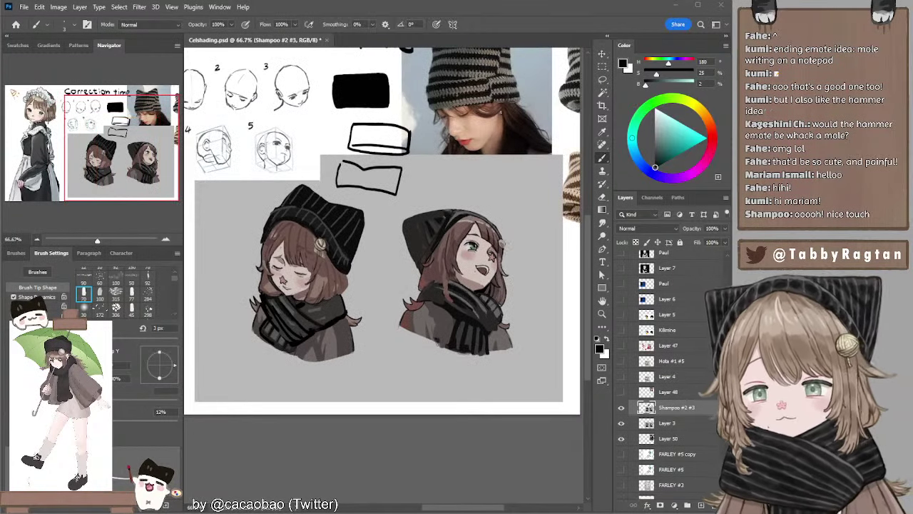
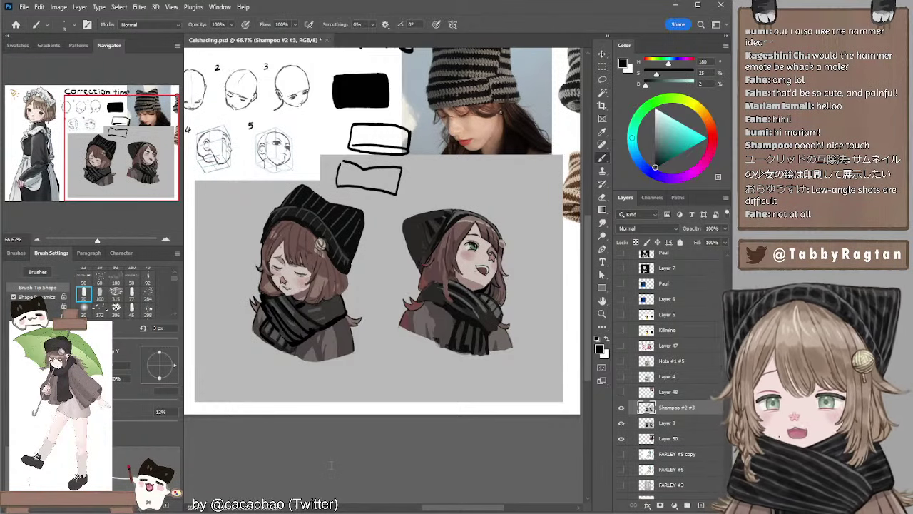
drag(257, 294, 396, 303)
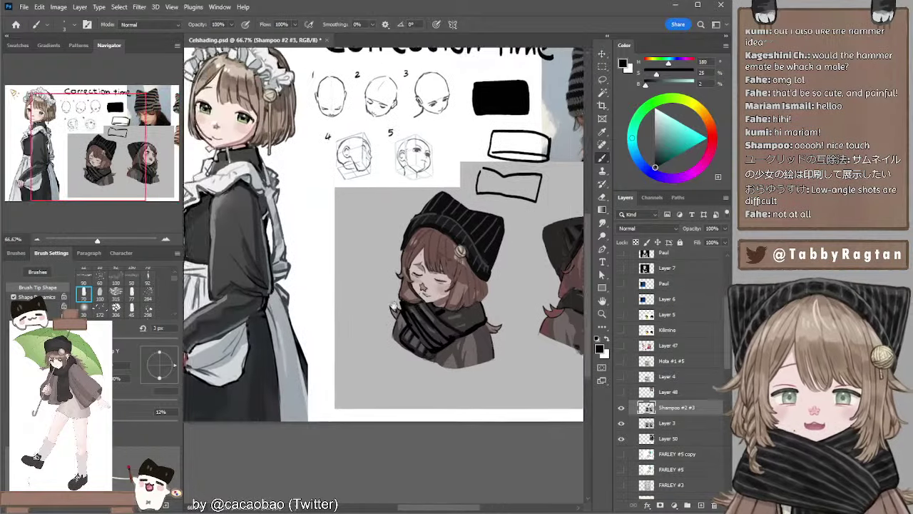
mouse_move(285, 234)
mouse_down()
mouse_move(377, 289)
mouse_move(373, 282)
mouse_up()
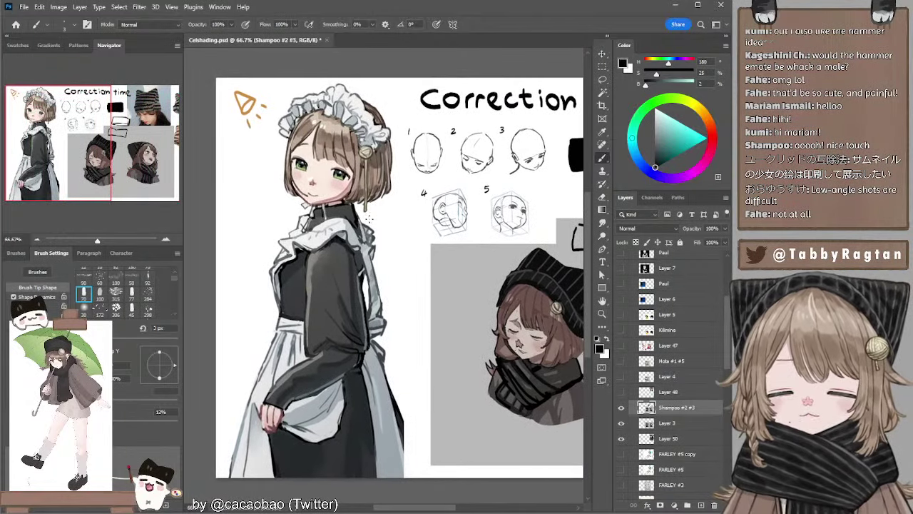
drag(367, 235, 356, 235)
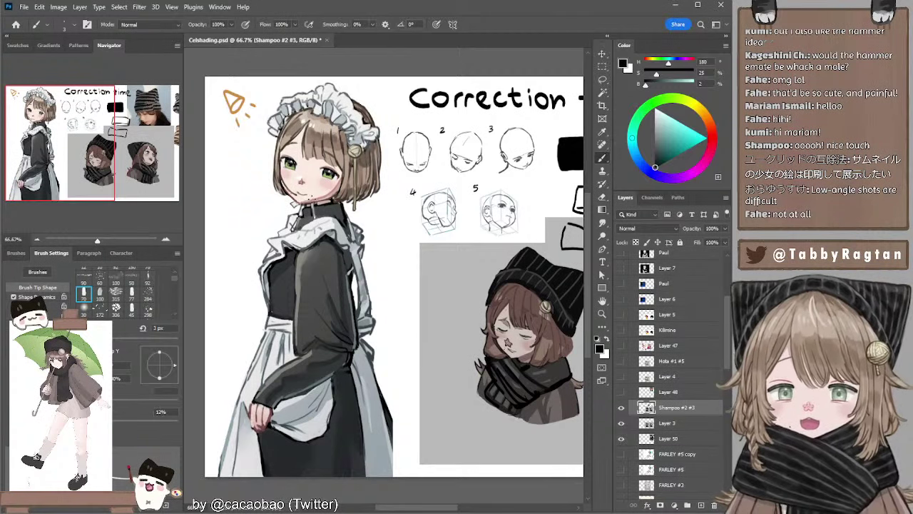
drag(351, 243, 336, 231)
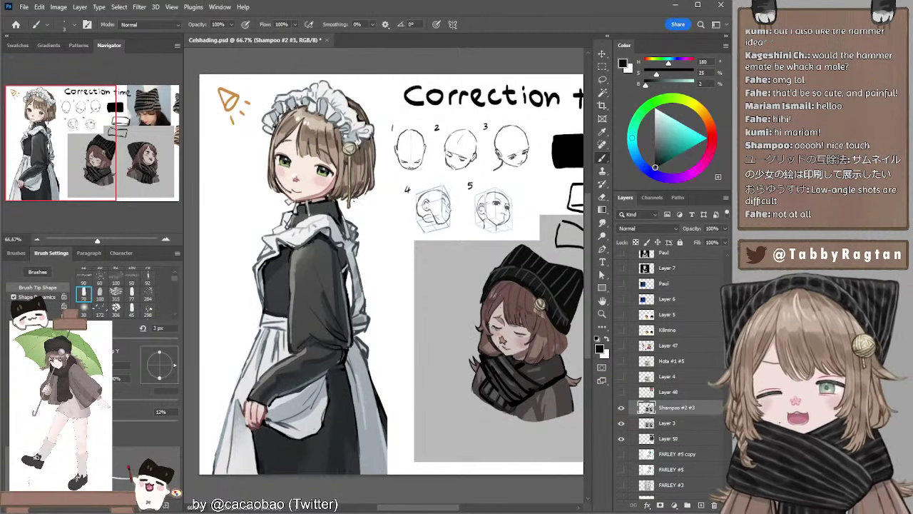
drag(359, 210, 357, 209)
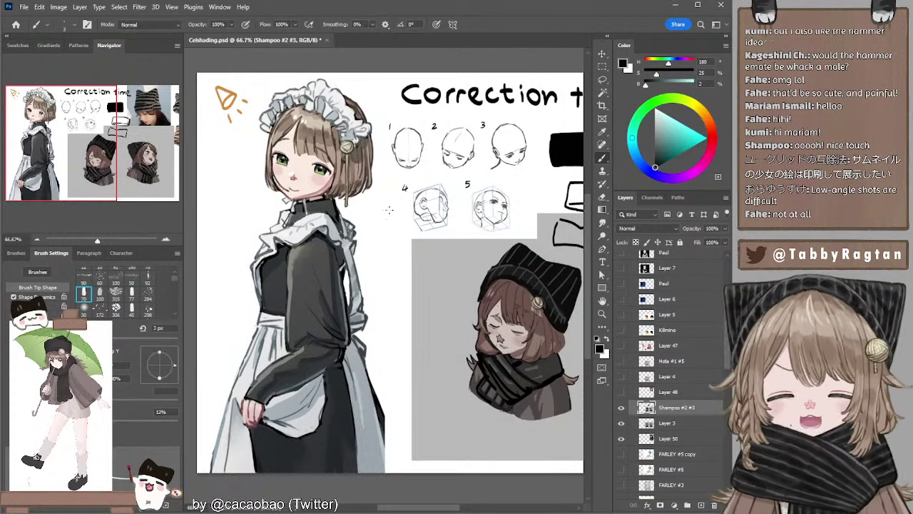
drag(383, 218, 253, 215)
mouse_move(363, 235)
mouse_down()
mouse_move(370, 214)
mouse_move(331, 228)
mouse_move(350, 227)
mouse_move(351, 213)
mouse_move(321, 202)
mouse_up()
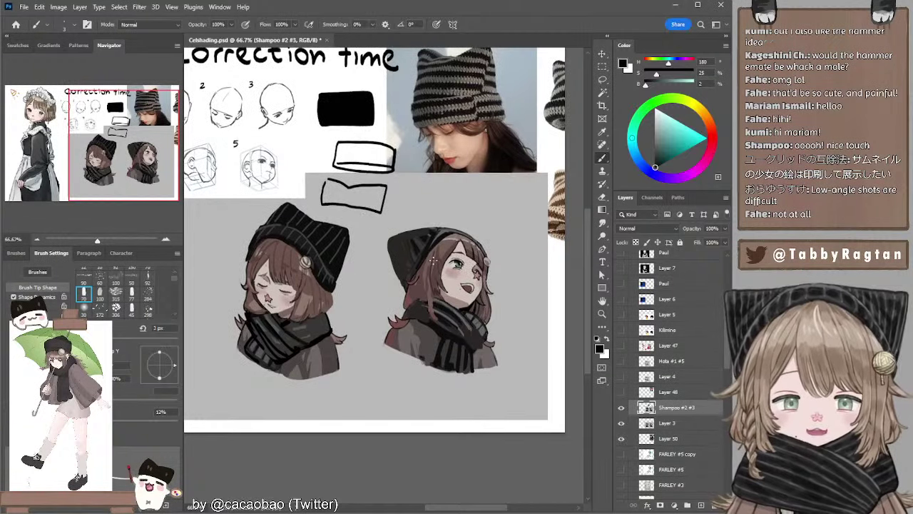
drag(386, 234, 426, 242)
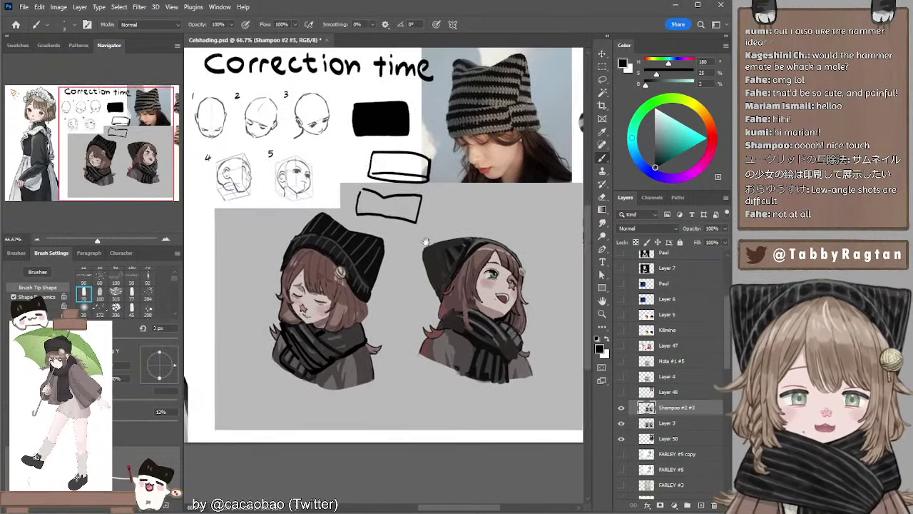
drag(350, 234, 457, 238)
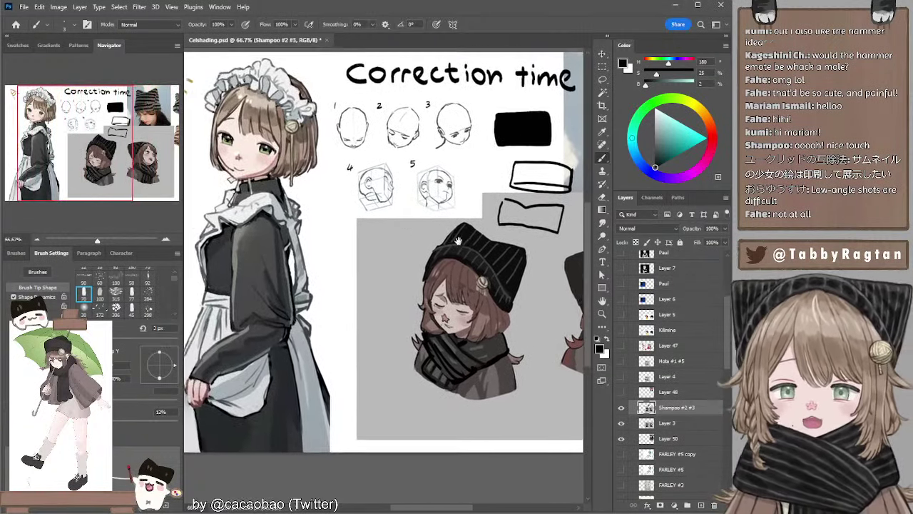
drag(353, 231, 406, 229)
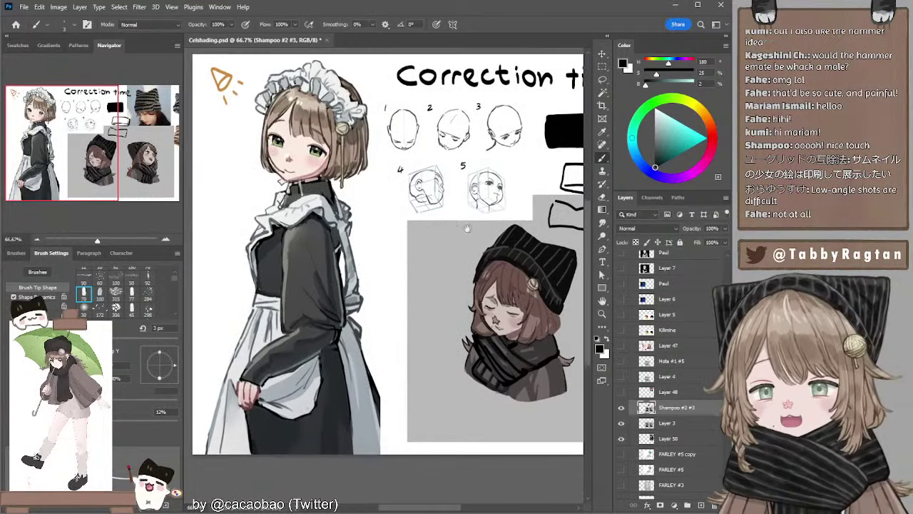
drag(469, 230, 330, 236)
drag(440, 238, 387, 236)
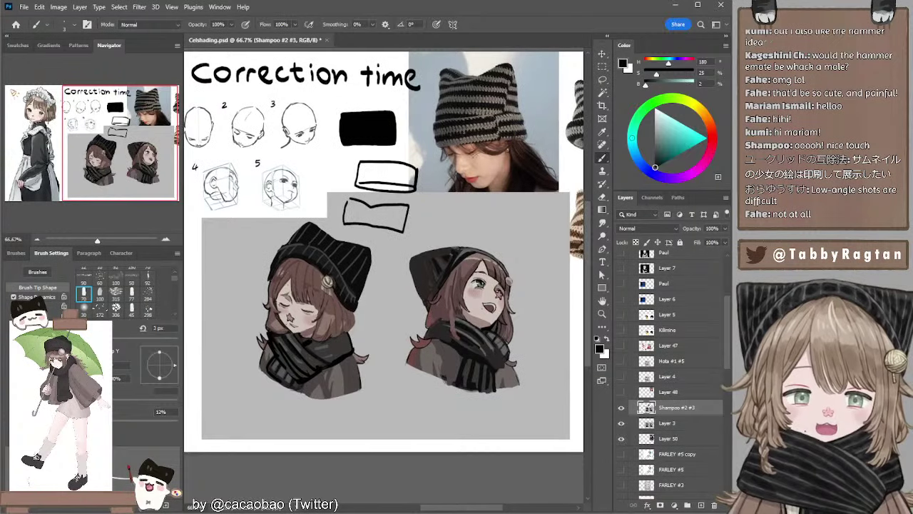
Move the striped hat reference photo on Layer 50 farther away from the head studies and black shape sketches.
ctrl+click(453, 150)
drag(453, 150, 418, 154)
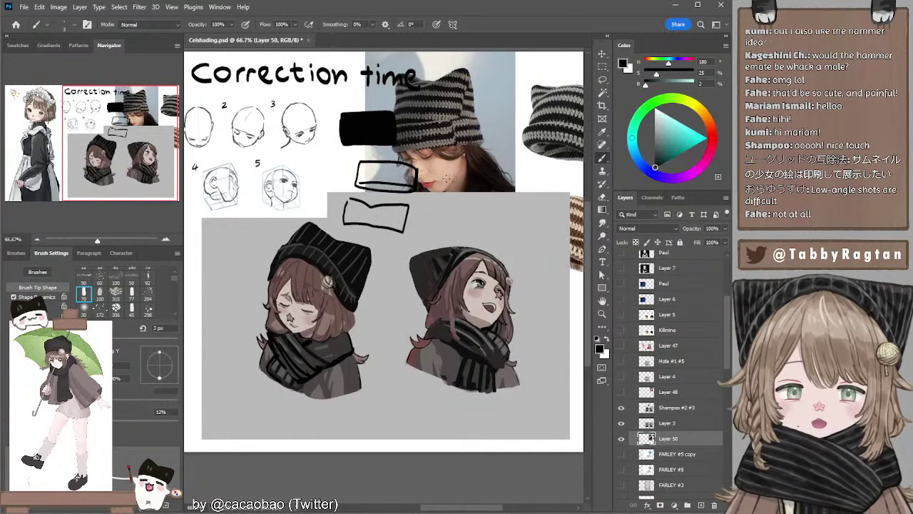
drag(448, 207, 448, 208)
drag(407, 155, 490, 151)
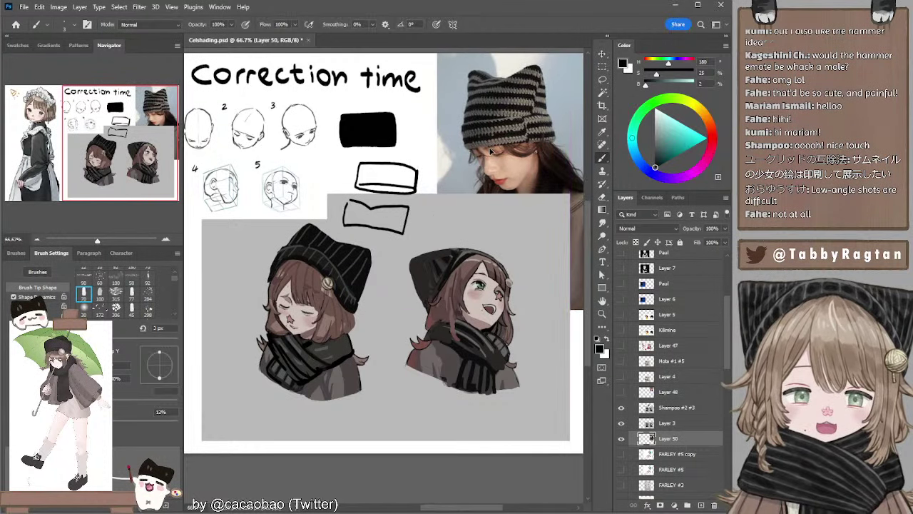
Add near-black stripes to the open-mouthed girl's hat on the Shampoo #2 #3 layer, using a sampled colour and a brush up to 10 px.
mouse_move(364, 211)
mouse_down()
mouse_move(468, 205)
mouse_move(446, 214)
mouse_move(383, 195)
mouse_move(373, 229)
mouse_move(382, 244)
mouse_move(378, 222)
mouse_up()
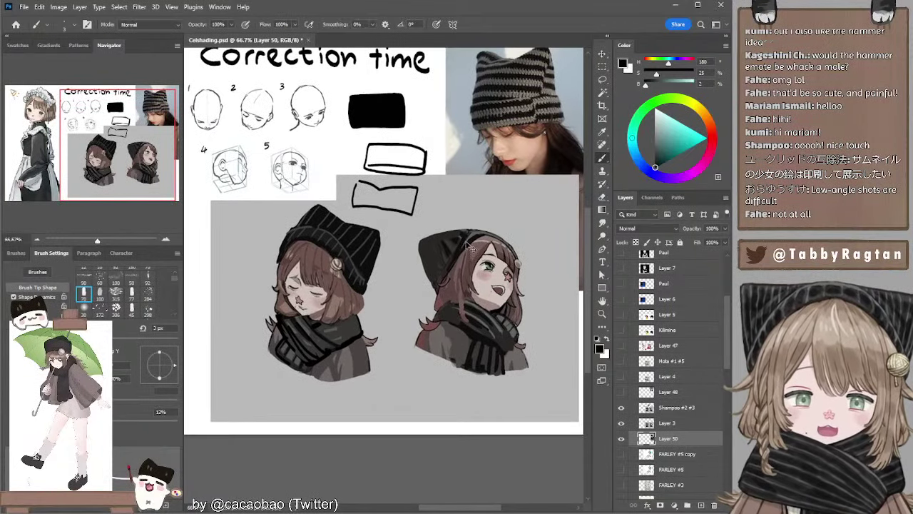
ctrl+click(465, 242)
alt+click(467, 237)
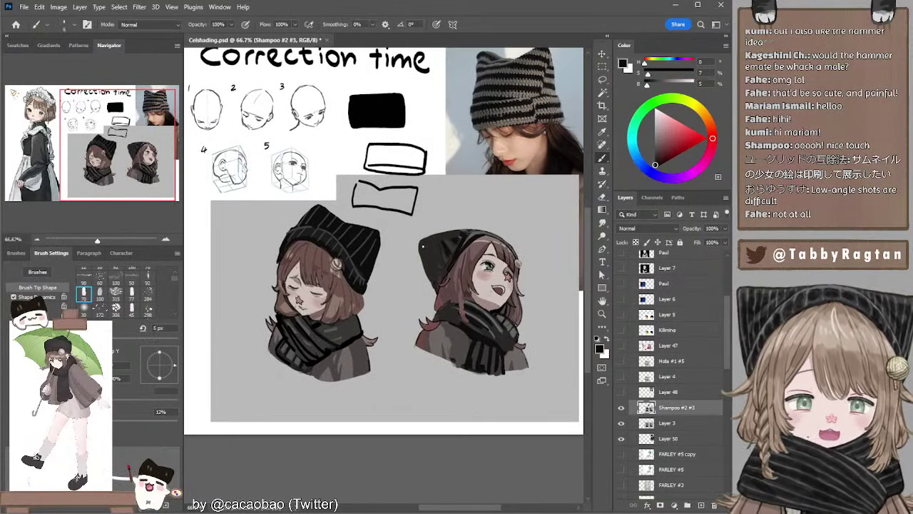
key(bracketright)
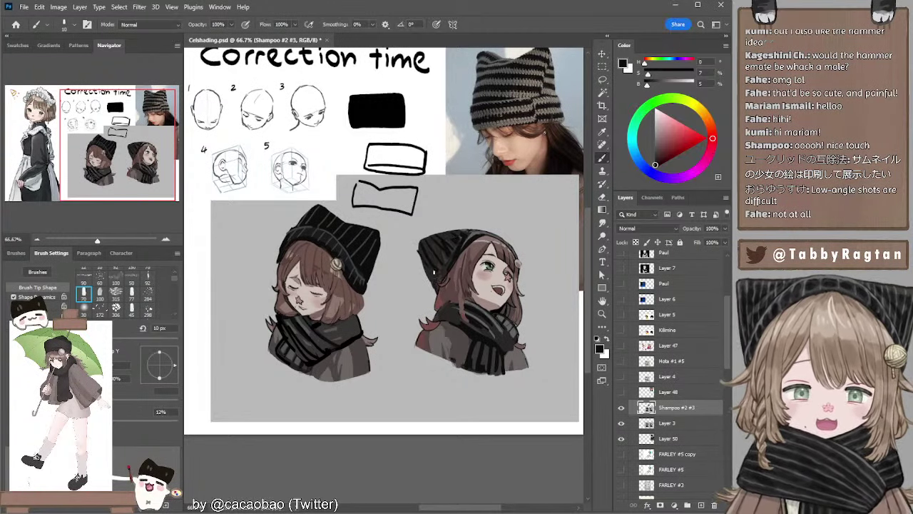
mouse_move(420, 270)
mouse_down()
mouse_move(402, 212)
mouse_move(426, 255)
mouse_up()
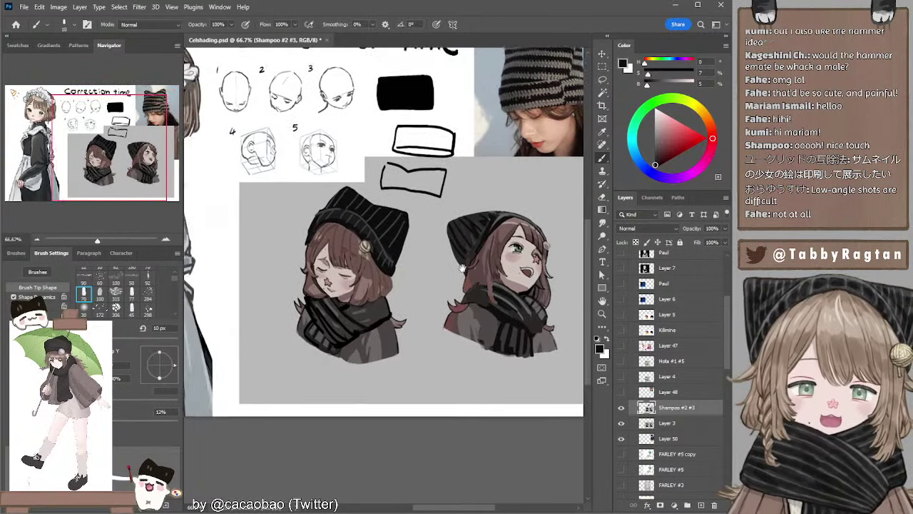
Save the corrected drawings in Celshading.psd.
drag(327, 226, 390, 262)
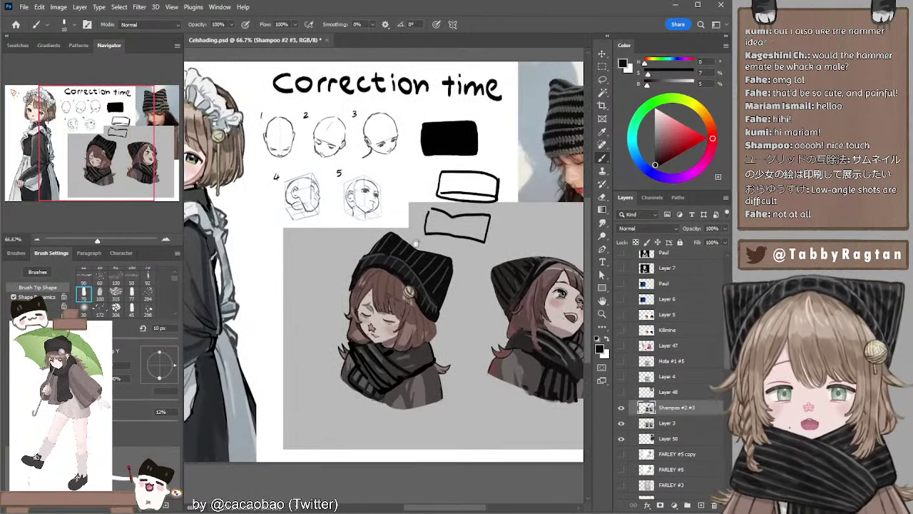
drag(464, 263, 398, 259)
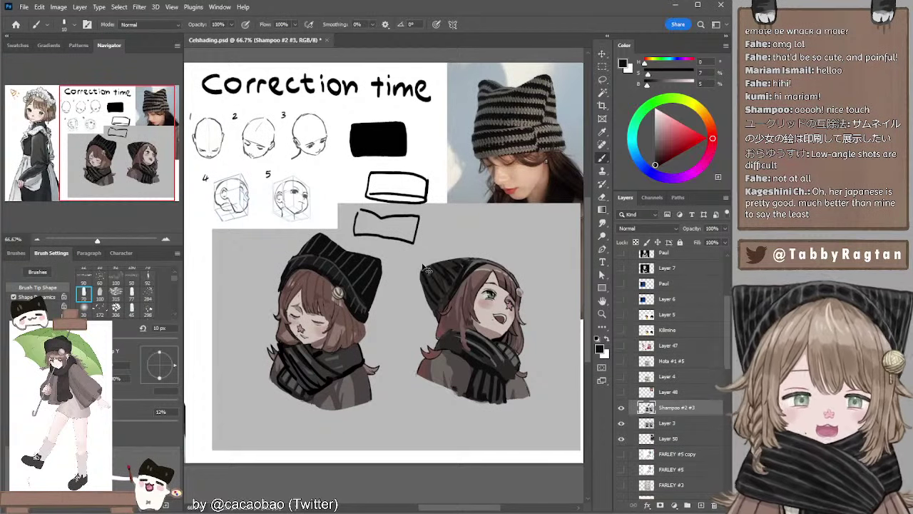
drag(478, 236, 459, 230)
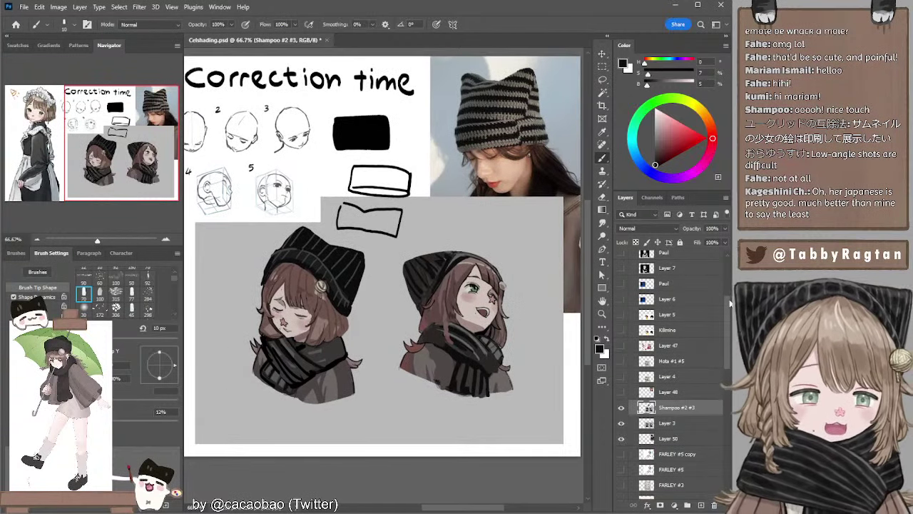
scroll(721, 291, up, 3)
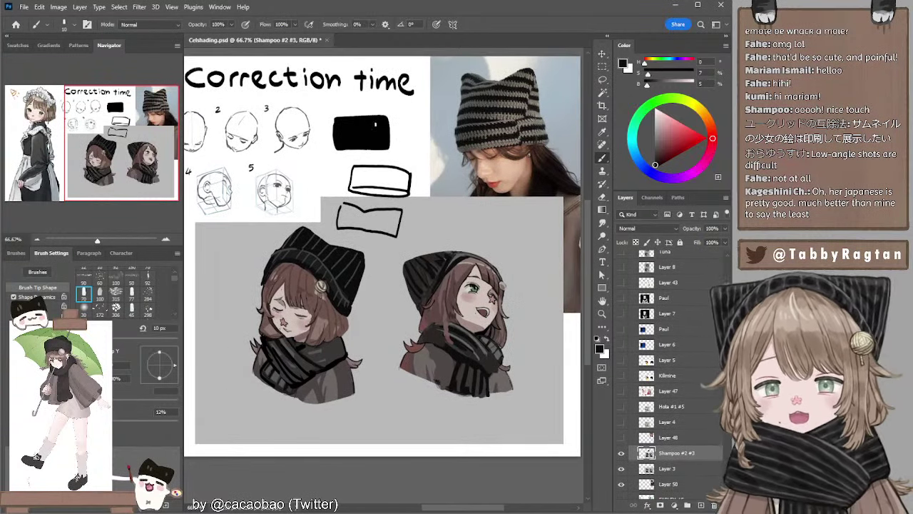
key(ctrl+s)
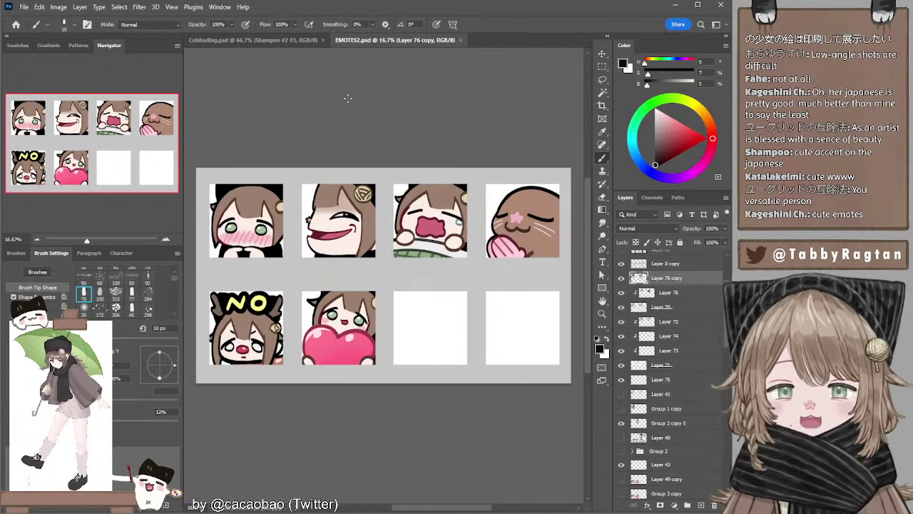
Examine the finished emotes and the two empty tiles in EMOTES2.psd, checking the contents of the Layer 76 copy layer.
drag(359, 138, 367, 98)
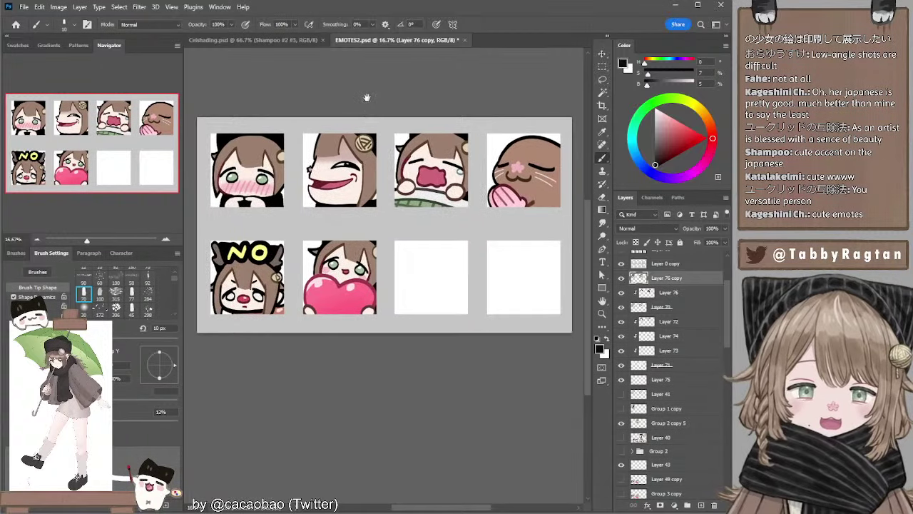
mouse_move(378, 153)
mouse_down()
mouse_move(366, 131)
mouse_move(371, 138)
mouse_up()
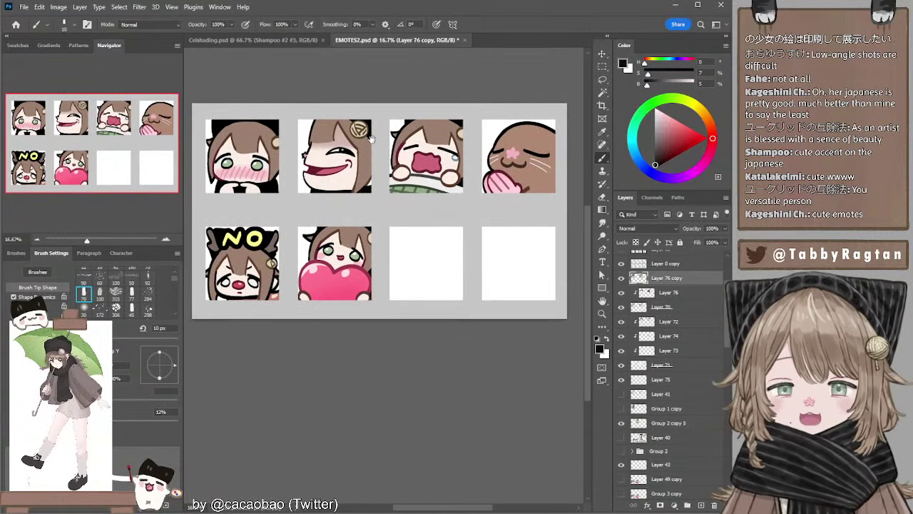
click(166, 241)
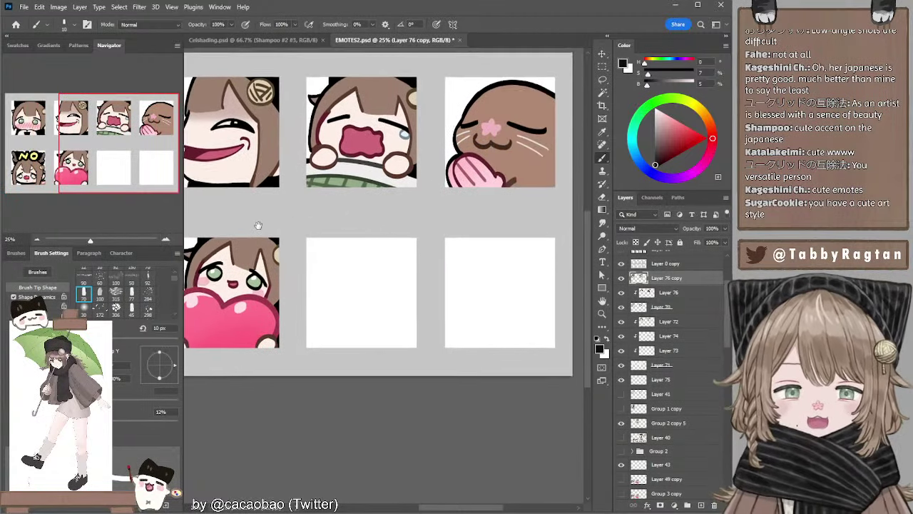
mouse_move(299, 187)
mouse_down()
mouse_move(312, 218)
mouse_move(298, 211)
mouse_move(296, 225)
mouse_move(300, 208)
mouse_move(288, 215)
mouse_move(306, 210)
mouse_move(286, 216)
mouse_move(327, 203)
mouse_move(428, 202)
mouse_move(250, 202)
mouse_move(291, 214)
mouse_up()
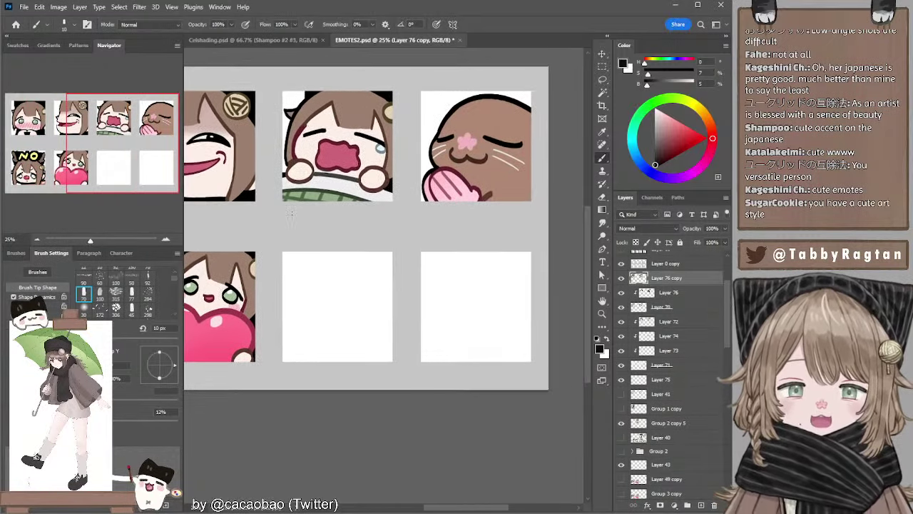
alt+click(332, 101)
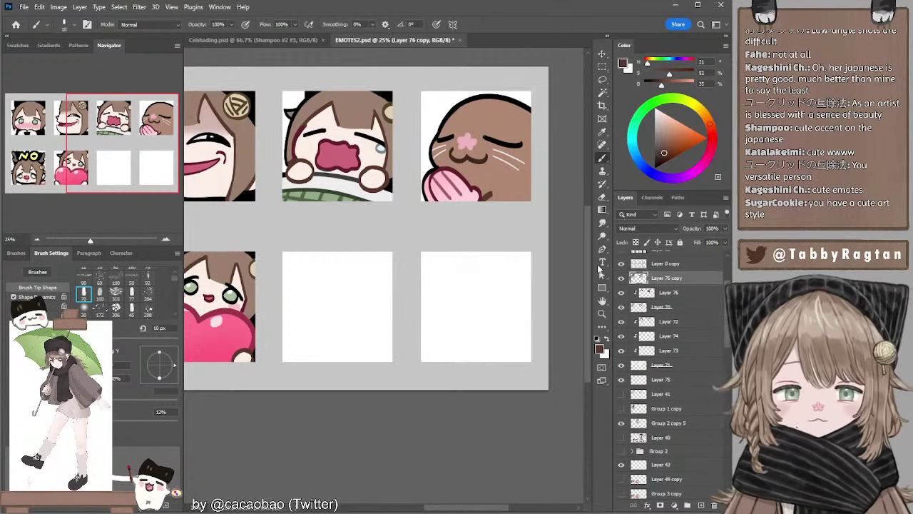
click(621, 278)
click(622, 278)
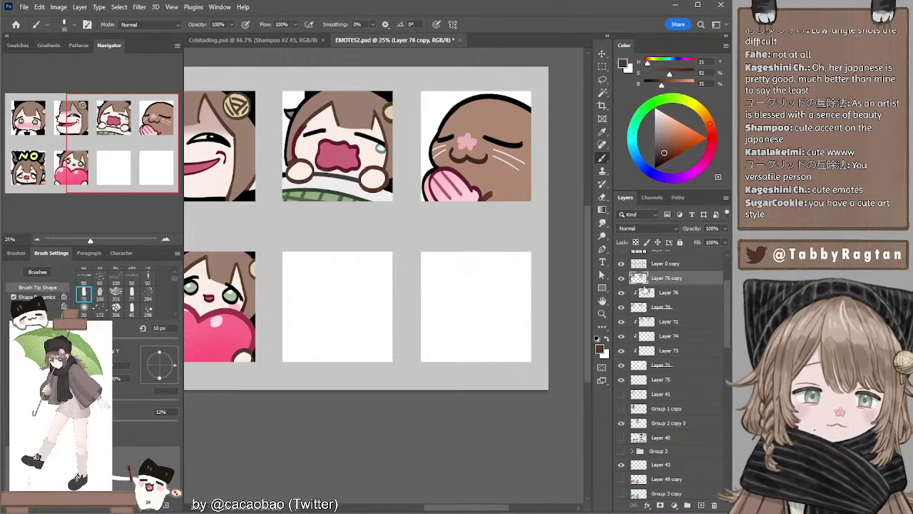
mouse_move(367, 291)
mouse_down()
mouse_move(356, 296)
mouse_move(359, 312)
mouse_up()
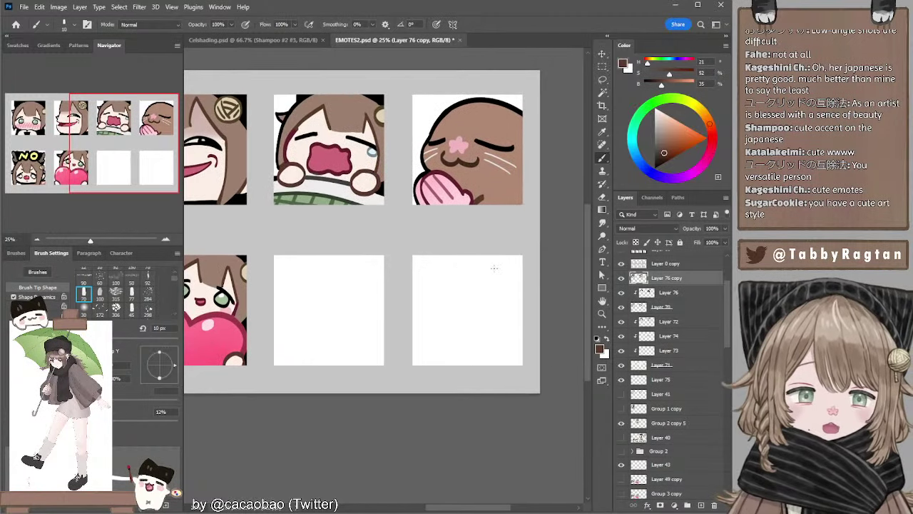
Prepare the Brush with black as the painting colour and a size of 80 px.
key(bracketright)
key(bracketright)
click(131, 310)
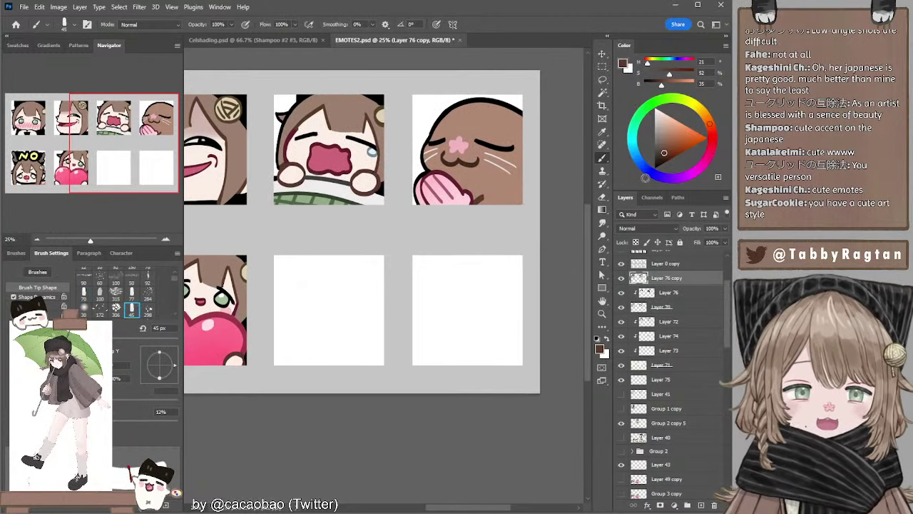
drag(667, 157, 647, 177)
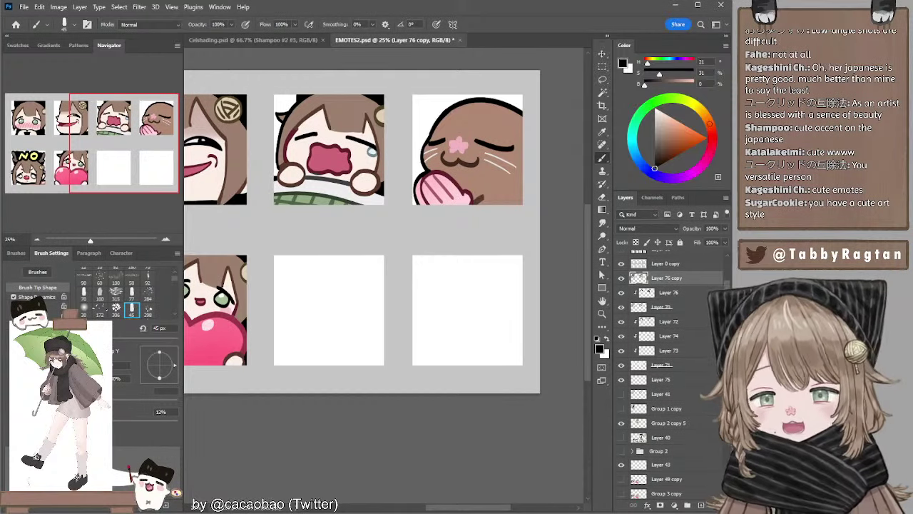
key(e)
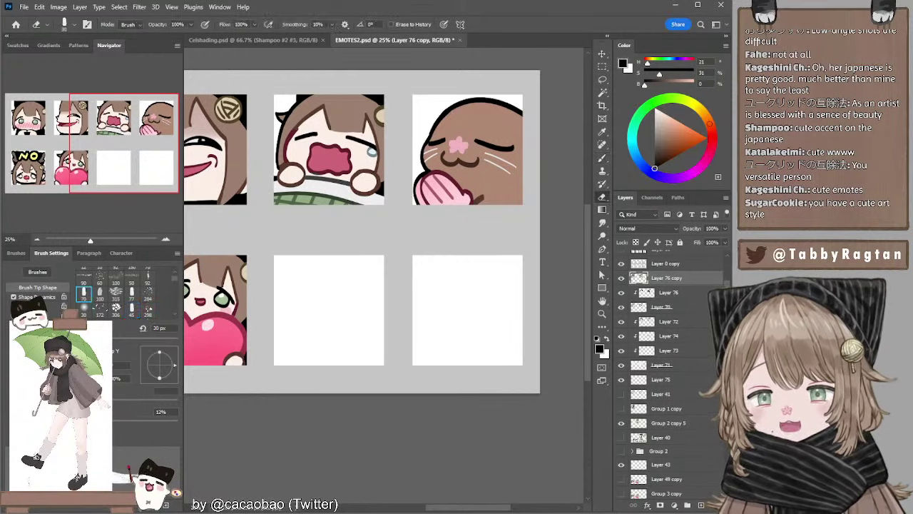
key(b)
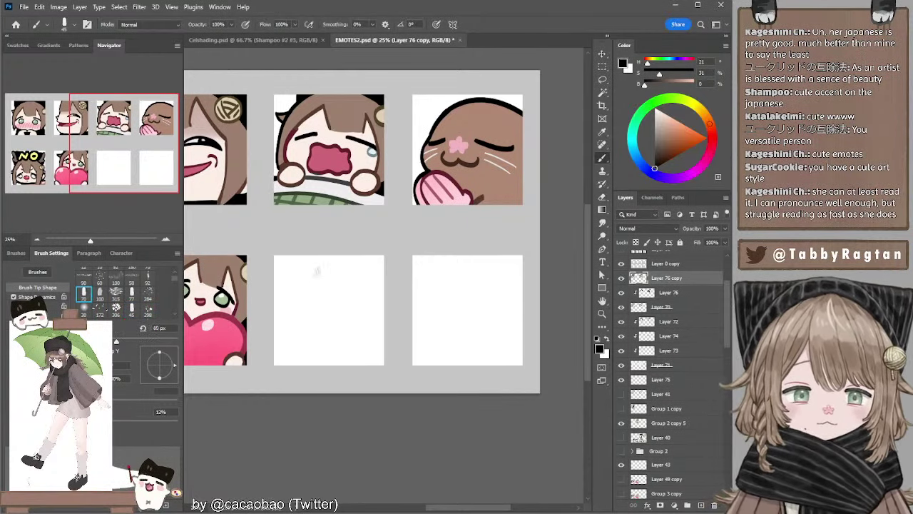
Add a new layer above Layer 76 copy and set its opacity to 17%.
drag(363, 266, 447, 230)
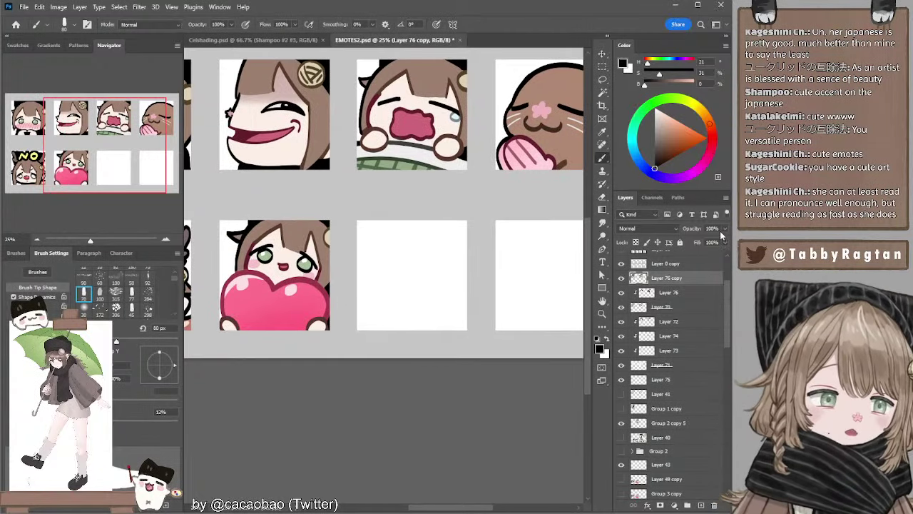
key(ctrl+shift+alt+n)
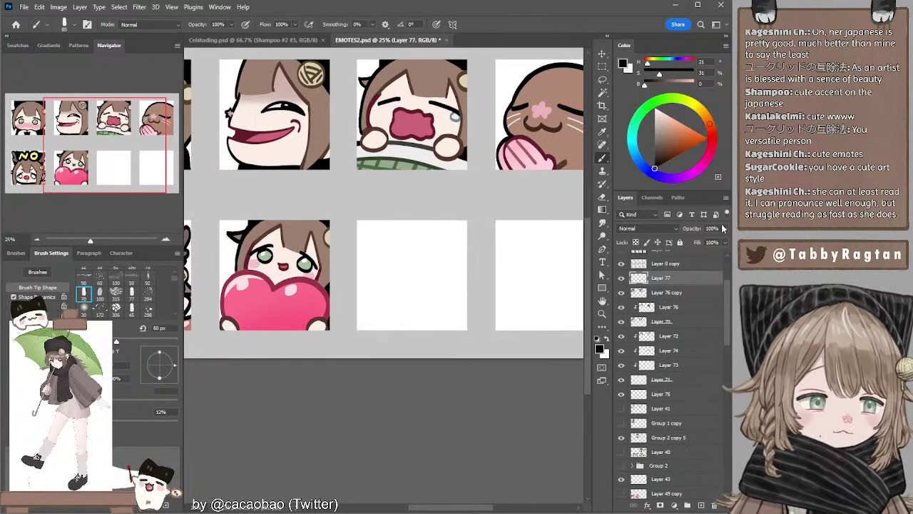
drag(723, 227, 687, 244)
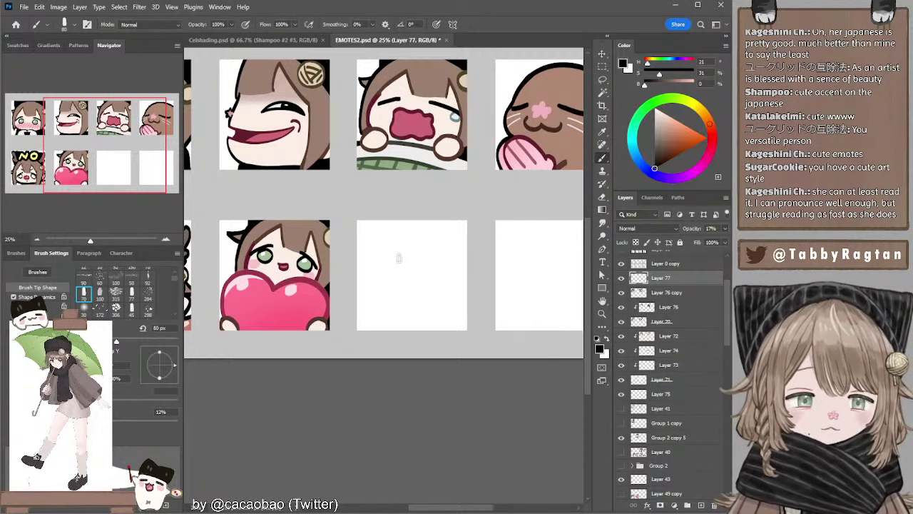
mouse_move(399, 259)
mouse_down()
mouse_move(336, 270)
mouse_move(341, 259)
mouse_move(319, 314)
mouse_up()
key(bracketleft)
key(ctrl+z)
key(bracketleft)
key(bracketleft)
key(bracketleft)
drag(312, 248, 316, 318)
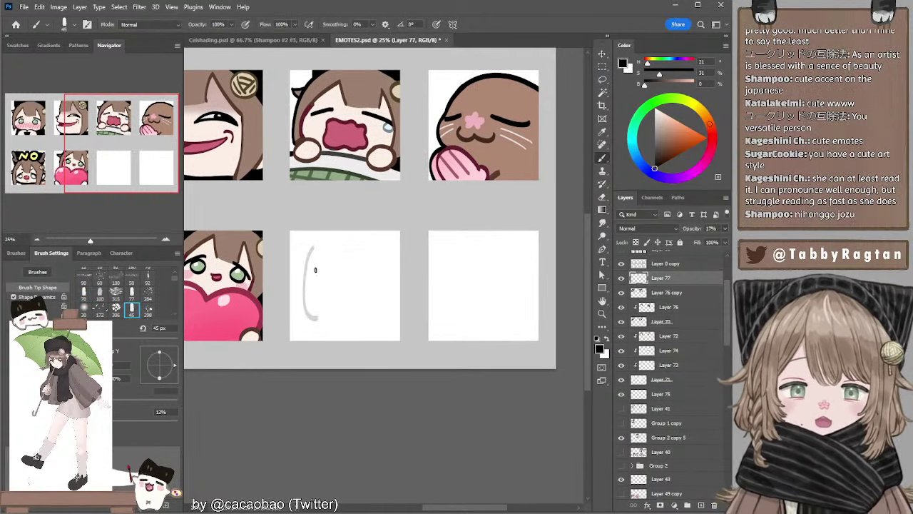
key(ctrl+z)
drag(329, 253, 332, 302)
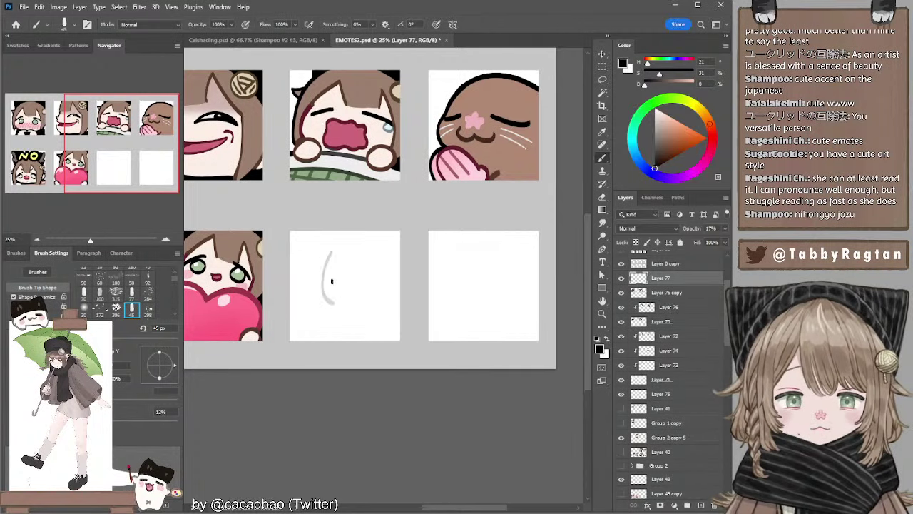
key(ctrl+z)
drag(296, 251, 348, 239)
key(ctrl+z)
Sketch a crescent-shaped pickaxe head in the bottom row's first empty tile on Layer 77 with a 40 px brush.
key(comma)
drag(297, 261, 385, 248)
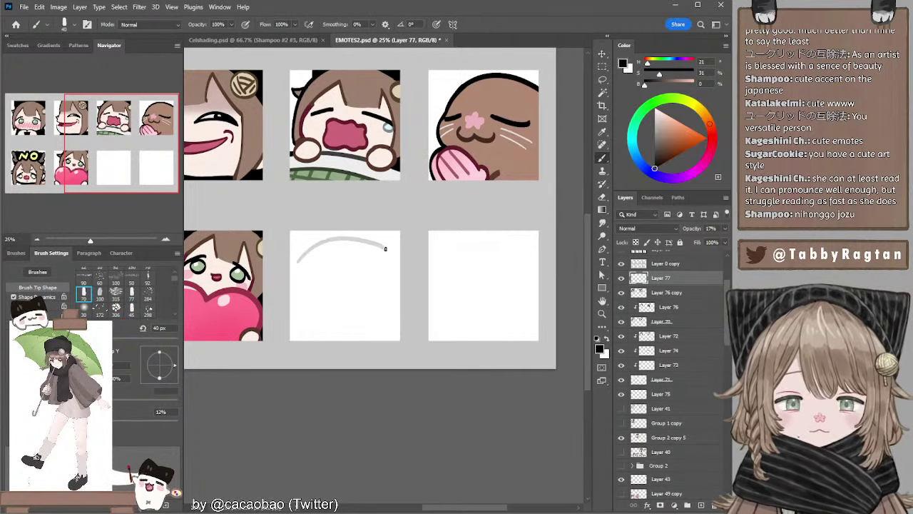
key(ctrl+z)
mouse_move(295, 259)
mouse_down()
mouse_move(368, 241)
mouse_move(311, 275)
mouse_move(367, 236)
mouse_up()
key(ctrl+z)
drag(310, 249, 296, 274)
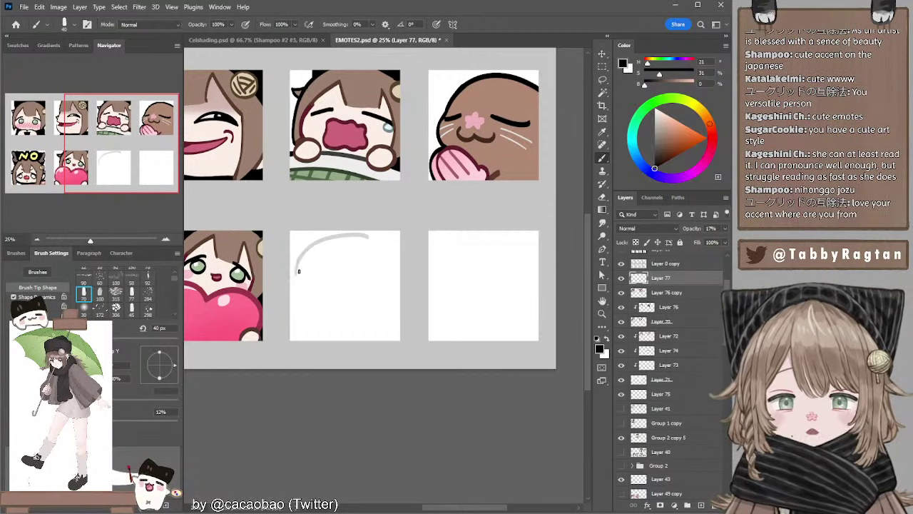
drag(341, 253, 293, 284)
key(ctrl+z)
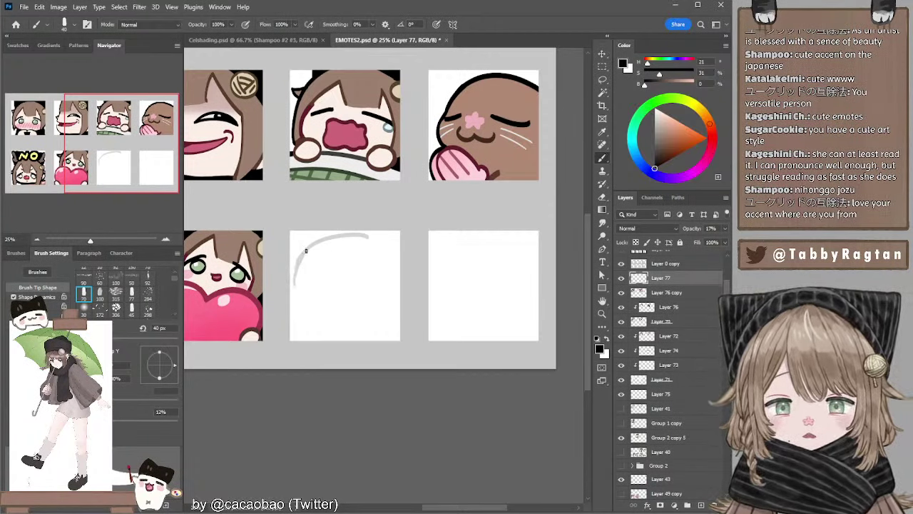
key(ctrl+z)
mouse_move(306, 250)
mouse_down()
mouse_move(341, 249)
mouse_move(304, 274)
mouse_move(360, 247)
mouse_move(306, 270)
mouse_move(300, 285)
mouse_move(370, 244)
mouse_up()
key(ctrl+z)
key(e)
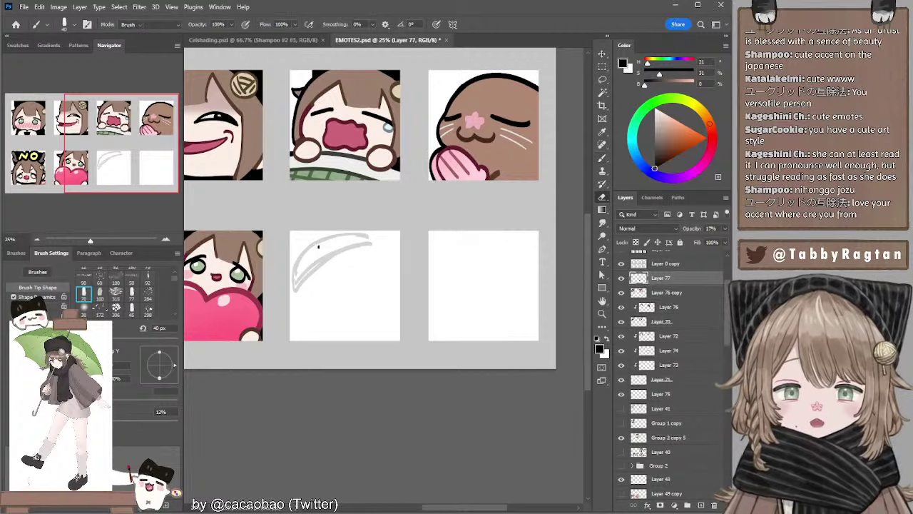
key(b)
Try several curved handle strokes below the sketched pickaxe head and undo them.
mouse_move(318, 243)
mouse_down()
mouse_move(371, 239)
mouse_move(326, 240)
mouse_move(373, 245)
mouse_move(345, 317)
mouse_up()
key(ctrl+z)
key(ctrl+z)
key(ctrl+z)
key(ctrl+z)
key(ctrl+z)
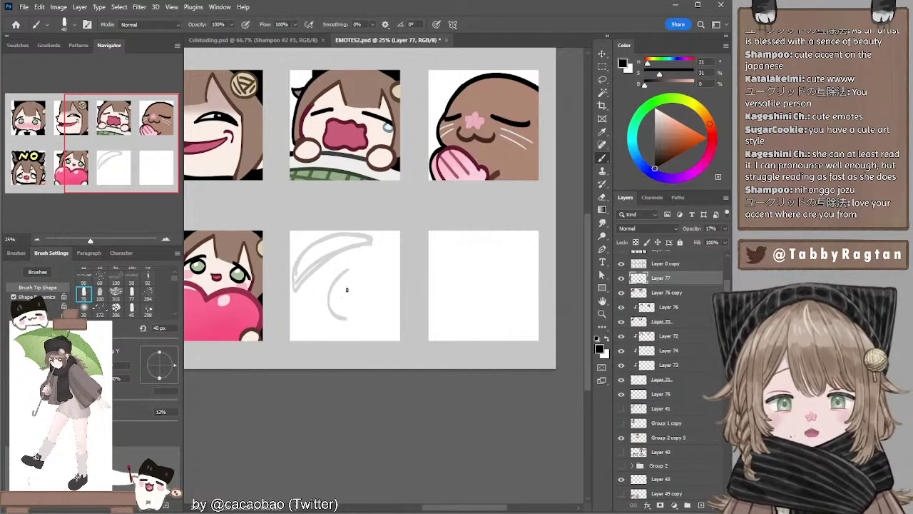
key(ctrl+z)
mouse_move(350, 270)
mouse_down()
mouse_move(337, 289)
mouse_move(346, 318)
mouse_up()
key(ctrl+z)
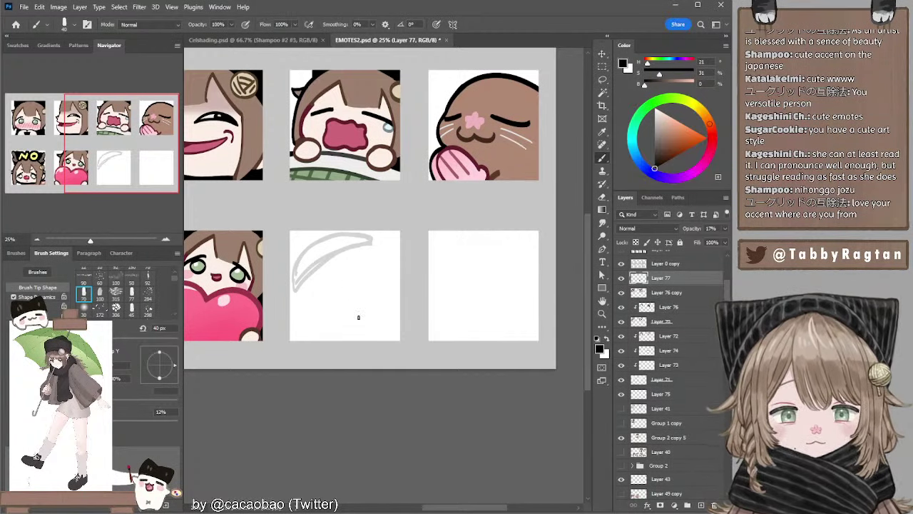
drag(333, 255, 364, 313)
key(ctrl+z)
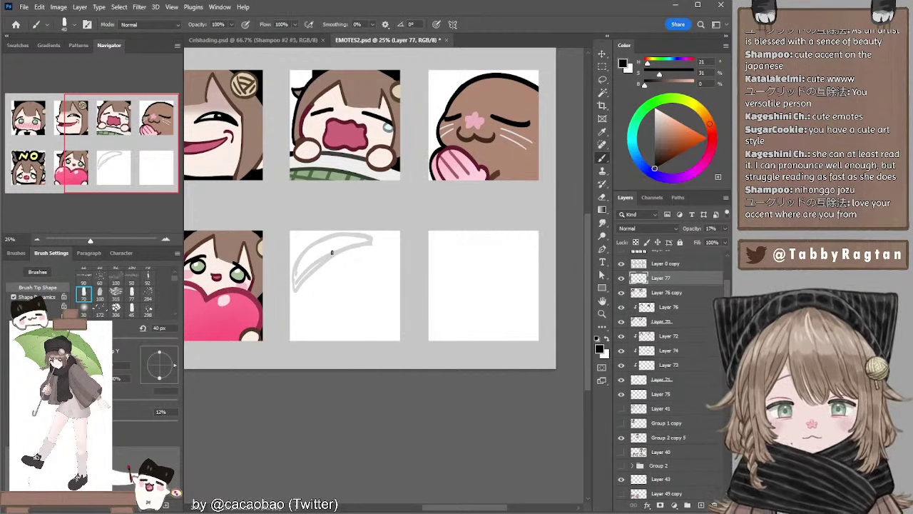
Select the sketched pickaxe head, rotate it about 9.8 degrees clockwise and deselect it.
key(l)
mouse_move(391, 235)
mouse_down()
mouse_move(387, 214)
mouse_move(432, 213)
mouse_move(425, 206)
mouse_up()
key(ctrl+t)
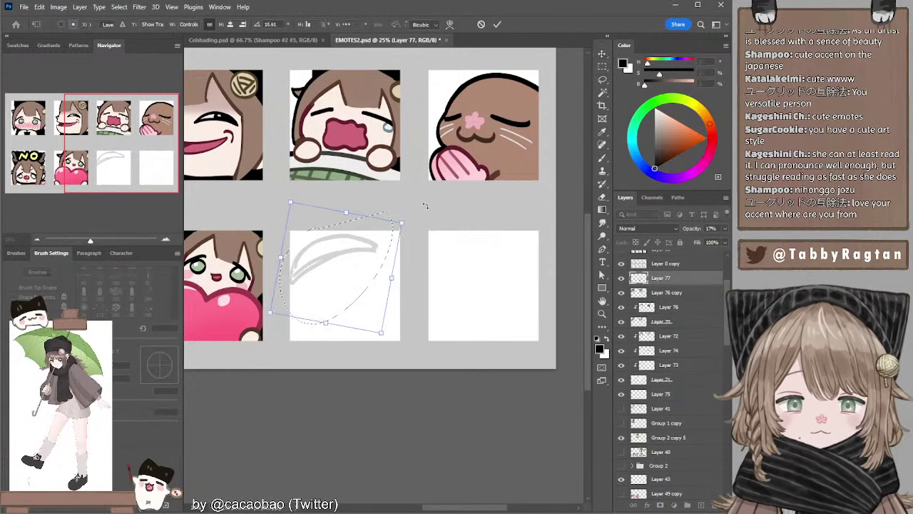
mouse_move(371, 248)
mouse_down()
mouse_move(379, 244)
mouse_move(369, 246)
mouse_up()
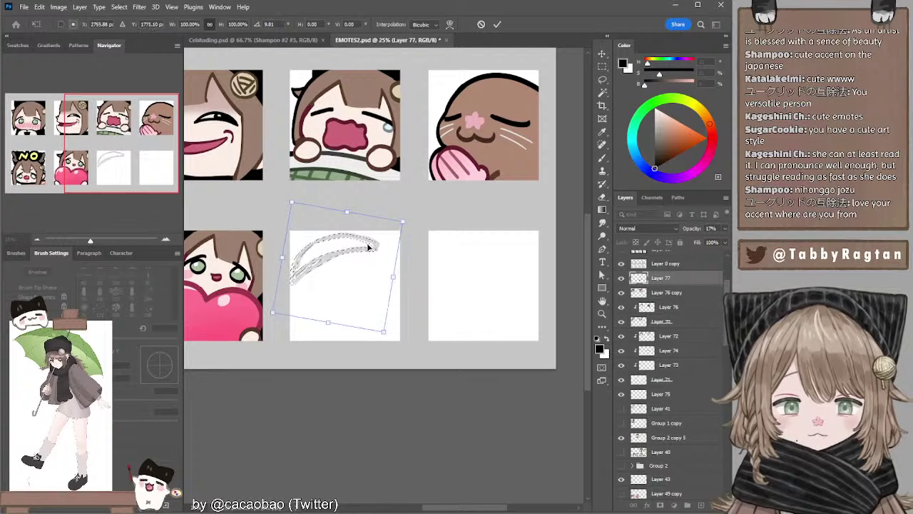
key(Return)
key(ctrl+d)
Sketch a single curved handle line below the pickaxe head, redrawing it until the curve fits.
key(b)
mouse_move(342, 277)
mouse_down()
mouse_move(356, 325)
mouse_move(359, 274)
mouse_move(367, 277)
mouse_move(365, 325)
mouse_move(345, 284)
mouse_move(350, 325)
mouse_up()
key(ctrl+z)
key(ctrl+z)
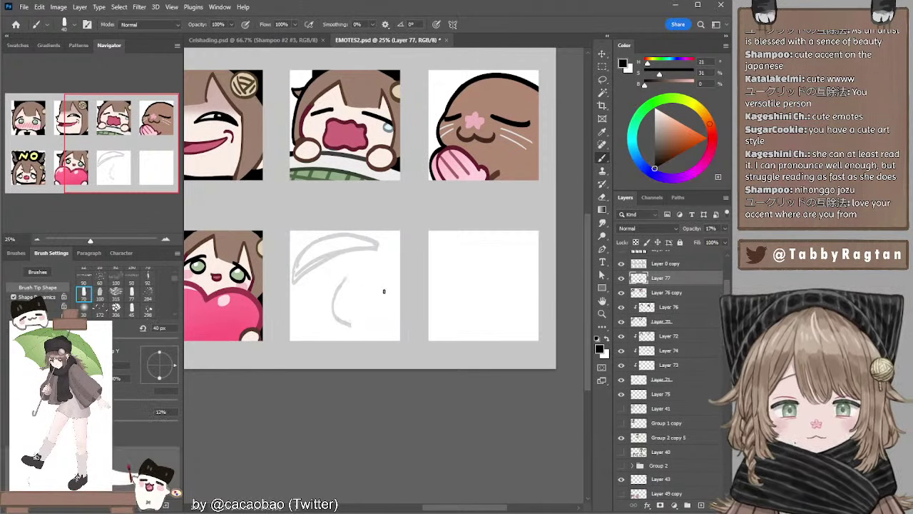
drag(386, 284, 384, 322)
key(ctrl+z)
key(ctrl+z)
drag(341, 280, 350, 325)
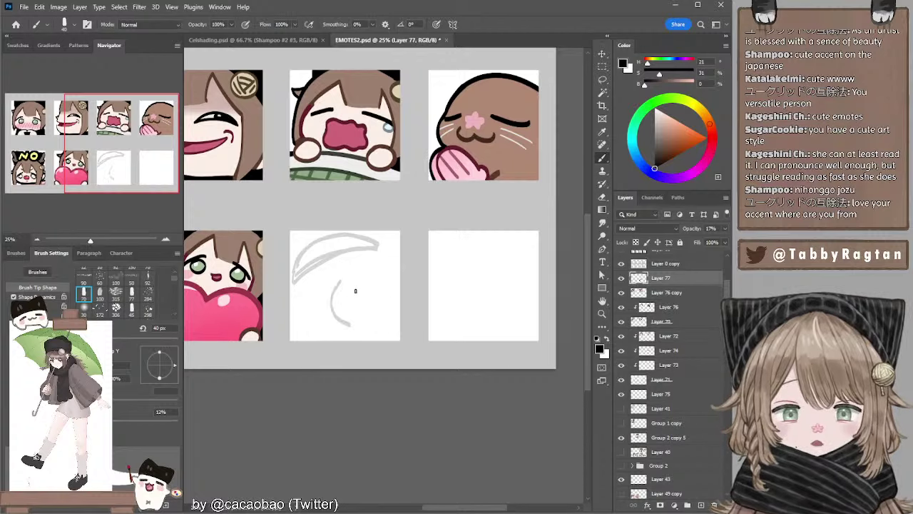
Select the sketched pickaxe head and scale it down to about 88.6%.
key(l)
mouse_move(311, 225)
mouse_down()
mouse_move(397, 259)
mouse_move(378, 222)
mouse_up()
click(600, 55)
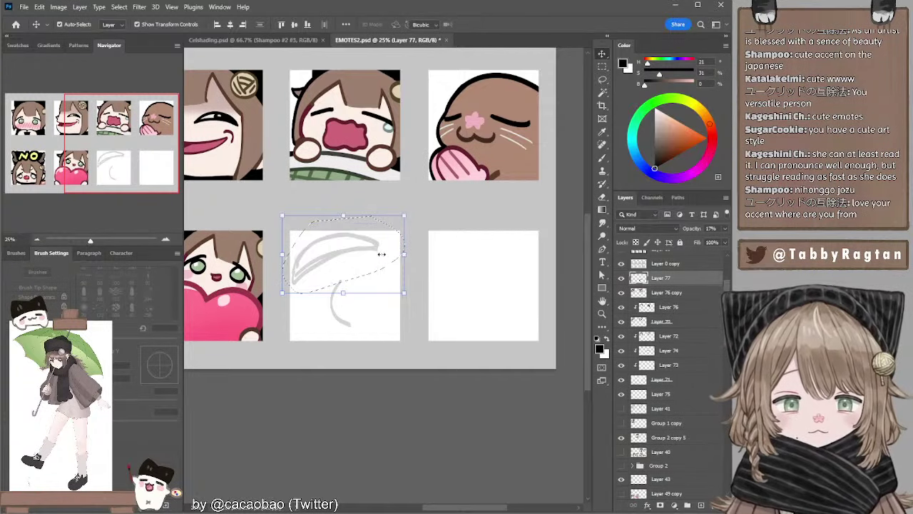
drag(405, 255, 365, 246)
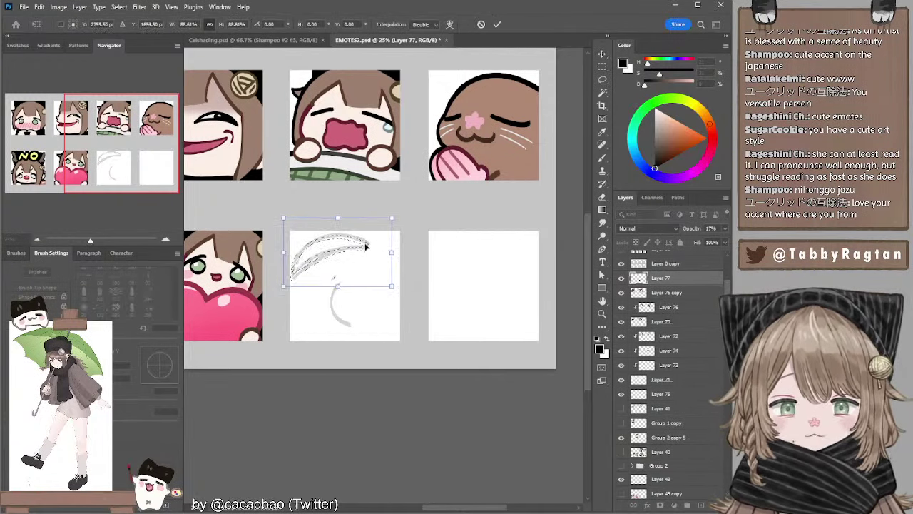
key(Return)
key(l)
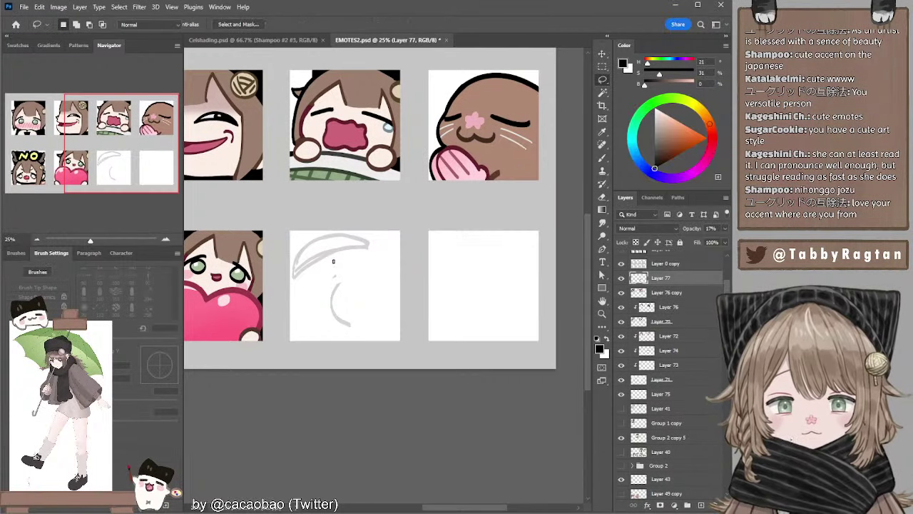
Sketch the pickaxe handle below the head, with a round shape across its middle, retrying the side lines.
key(b)
drag(332, 261, 347, 320)
mouse_move(330, 252)
mouse_down()
mouse_move(345, 325)
mouse_move(322, 262)
mouse_move(332, 322)
mouse_up()
key(ctrl+z)
key(ctrl+z)
key(ctrl+z)
key(ctrl+z)
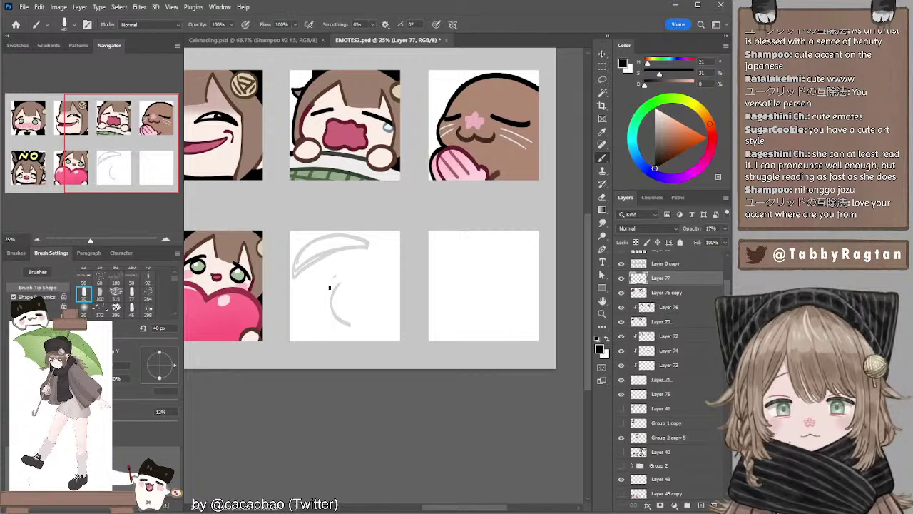
mouse_move(328, 258)
mouse_down()
mouse_move(347, 324)
mouse_move(334, 255)
mouse_move(338, 284)
mouse_move(333, 271)
mouse_up()
key(ctrl+z)
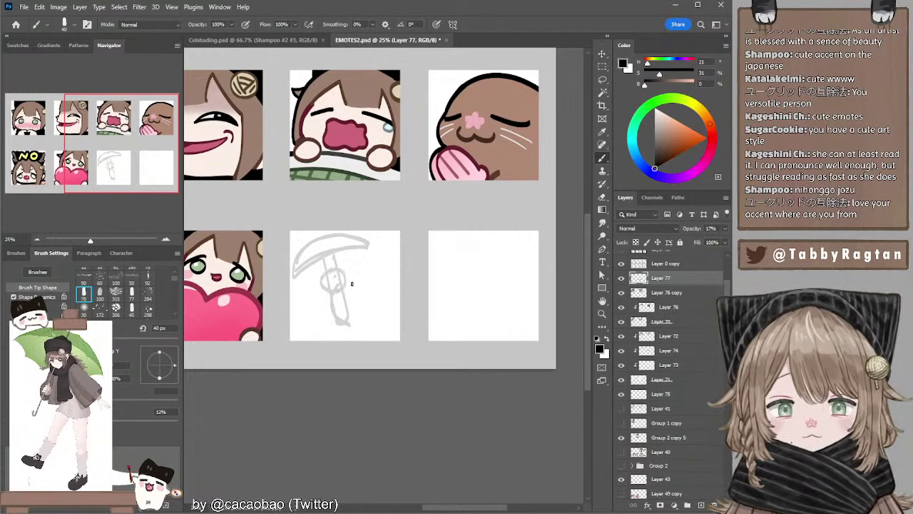
Add a small knob on top of the pickaxe head and erase the handle lines inside the round shape.
key(e)
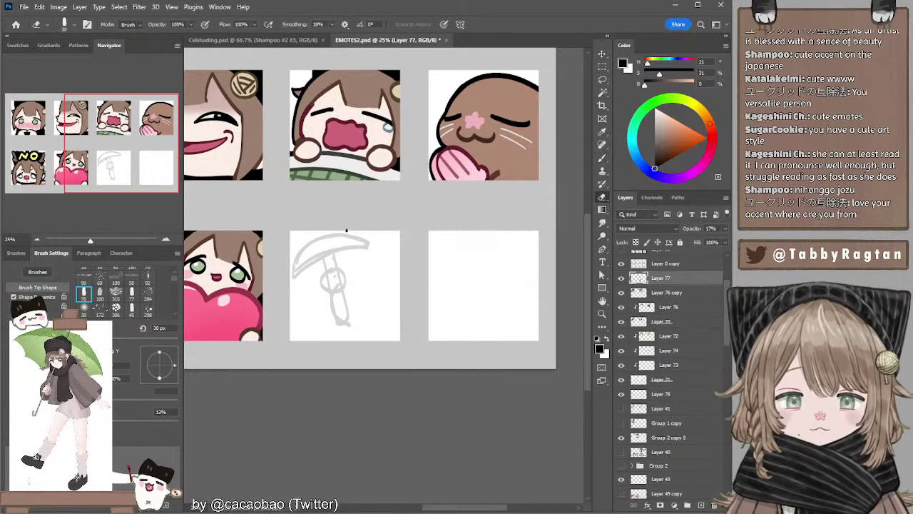
key(b)
mouse_move(318, 240)
mouse_down()
mouse_move(328, 233)
mouse_move(327, 244)
mouse_move(329, 235)
mouse_up()
key(ctrl+z)
key(e)
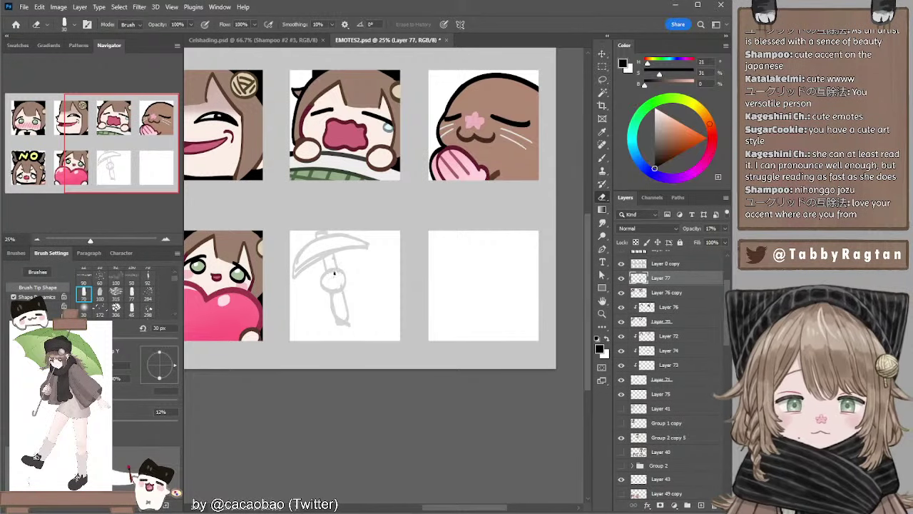
key(b)
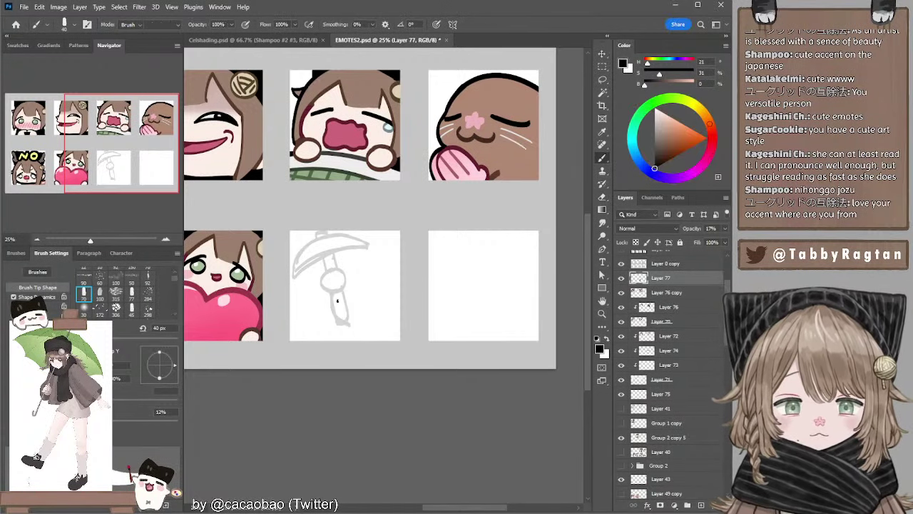
Try sketching curved lines on both sides of the pickaxe handle.
key(e)
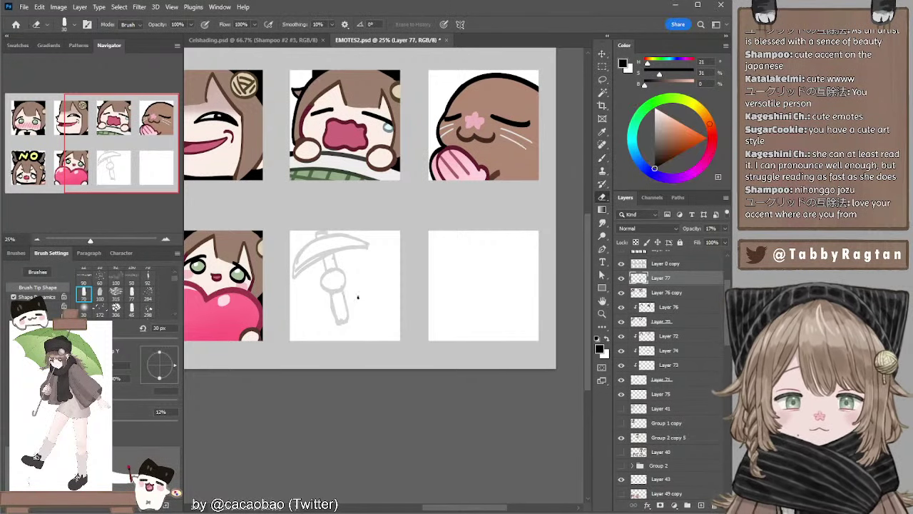
key(b)
mouse_move(356, 284)
mouse_down()
mouse_move(343, 307)
mouse_move(360, 329)
mouse_up()
key(ctrl+z)
drag(358, 285, 363, 331)
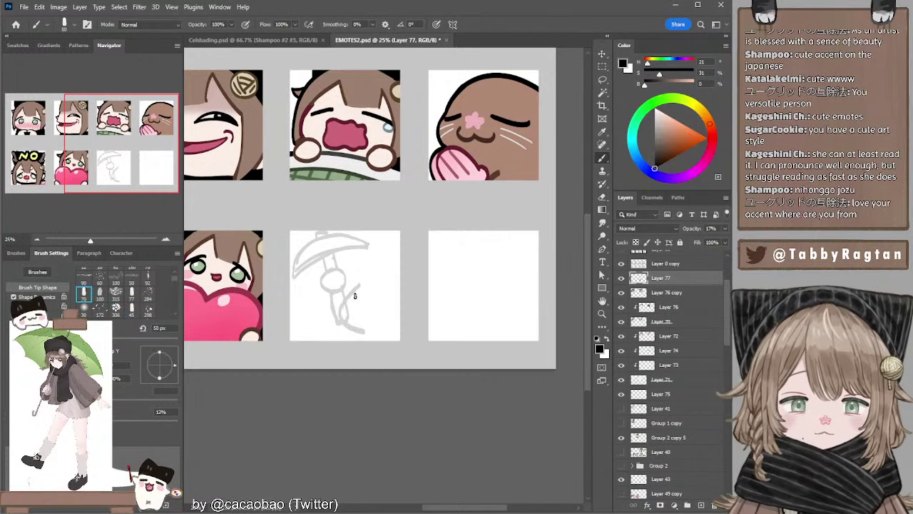
drag(317, 289, 323, 309)
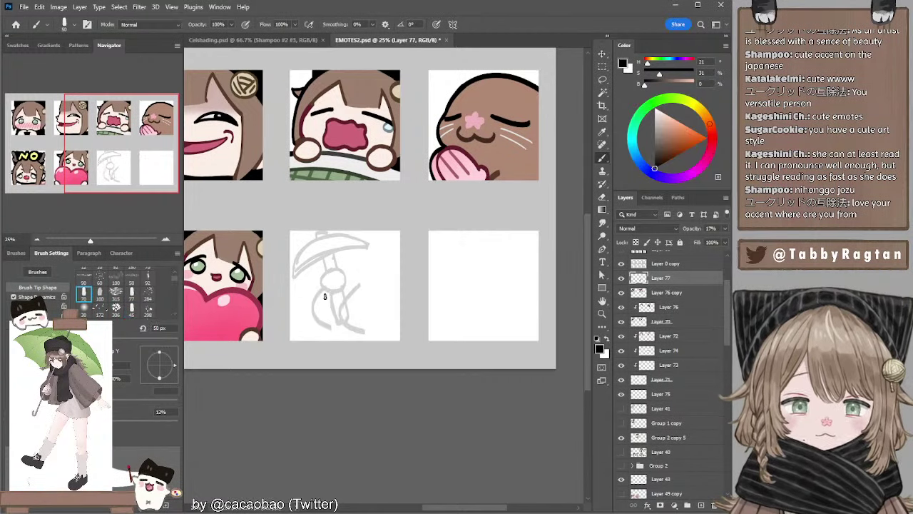
key(ctrl+z)
key(ctrl+z)
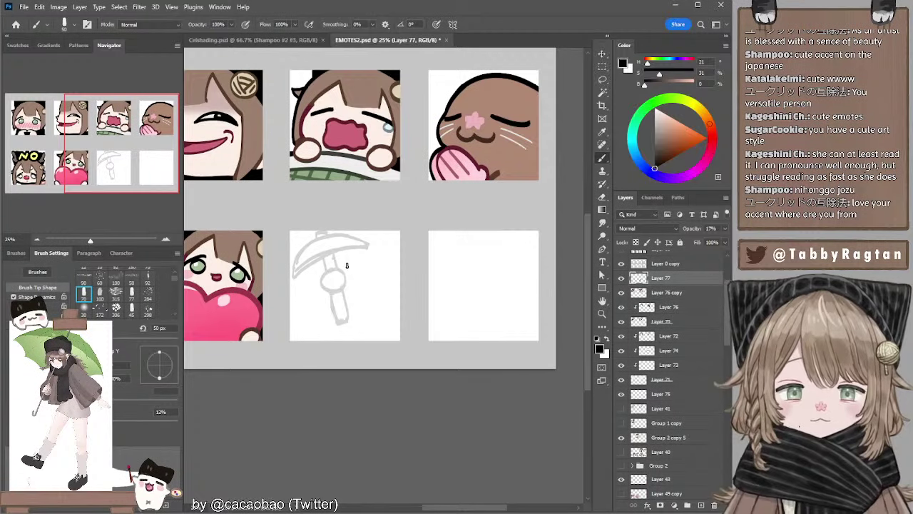
Erase the whole pickaxe sketch with a 400 px eraser and sketch a curved face line in the emptied tile.
key(e)
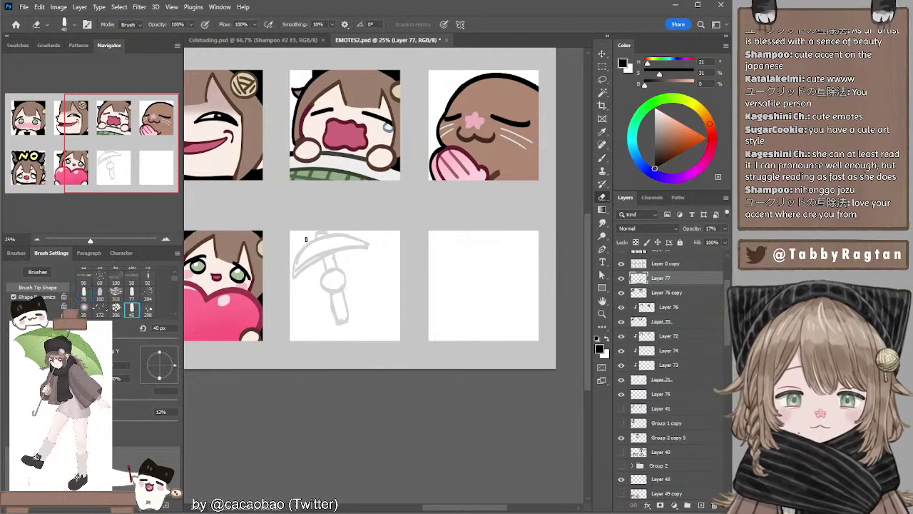
mouse_move(309, 245)
mouse_down()
mouse_move(375, 243)
mouse_move(303, 267)
mouse_move(330, 302)
mouse_up()
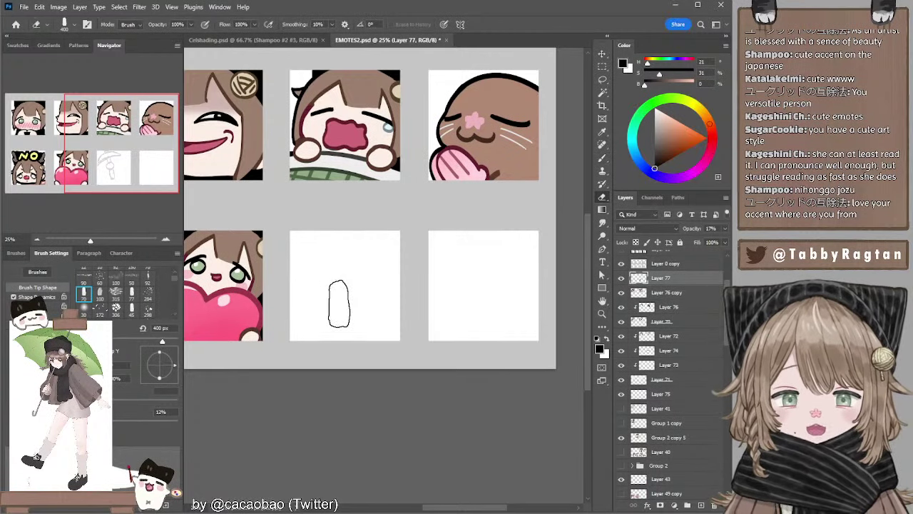
key(b)
key([)
mouse_move(334, 266)
mouse_down()
mouse_move(345, 318)
mouse_move(333, 321)
mouse_up()
key(ctrl+z)
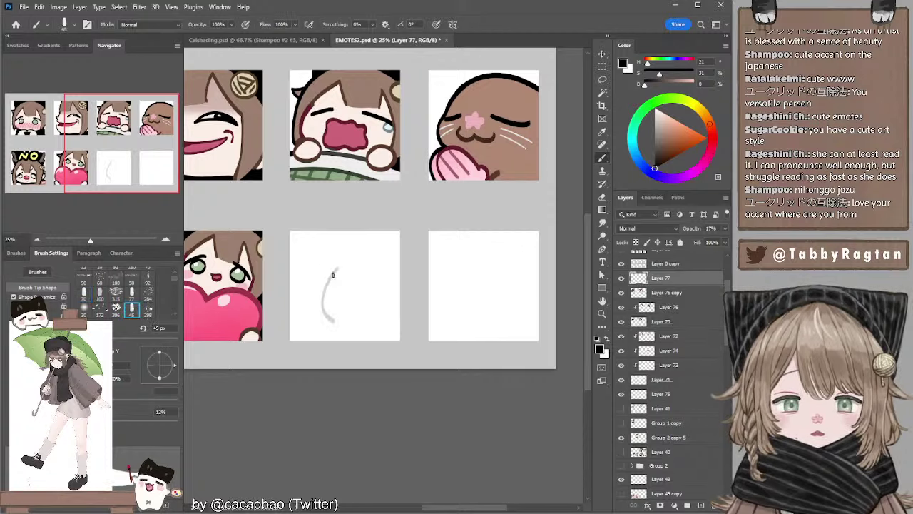
key(ctrl+z)
drag(335, 275, 341, 318)
key(ctrl+z)
Sketch the outer head outline as a large arc around the face line, redrawing it until it reaches the tile's right edge.
mouse_move(333, 272)
mouse_down()
mouse_move(337, 320)
mouse_move(316, 315)
mouse_move(316, 325)
mouse_move(351, 255)
mouse_move(382, 250)
mouse_move(367, 251)
mouse_up()
key(ctrl+z)
key(ctrl+z)
key(ctrl+z)
key(ctrl+z)
drag(322, 275, 367, 249)
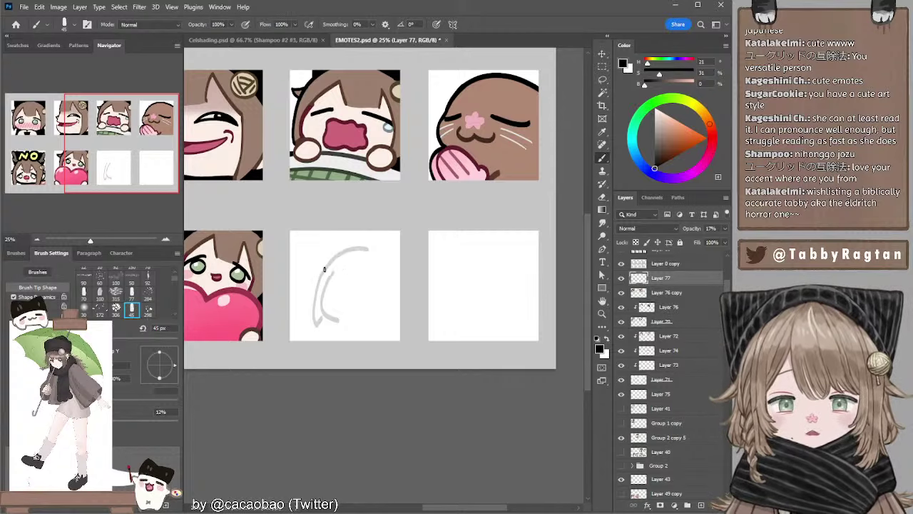
key(ctrl+z)
mouse_move(323, 271)
mouse_down()
mouse_move(366, 253)
mouse_move(409, 272)
mouse_up()
key(ctrl+z)
key(ctrl+z)
key(ctrl+z)
key(ctrl+z)
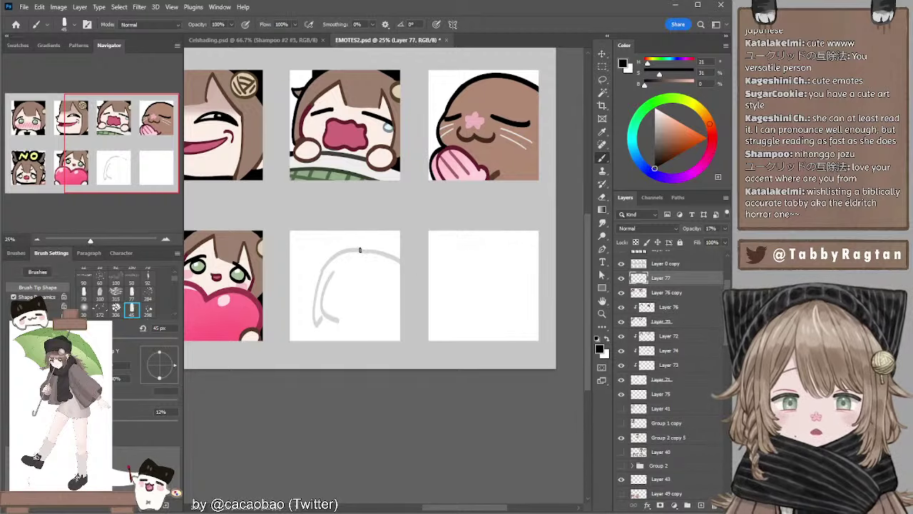
drag(359, 250, 399, 266)
Sketch the jagged hair strand lines on the right side of the face.
key(e)
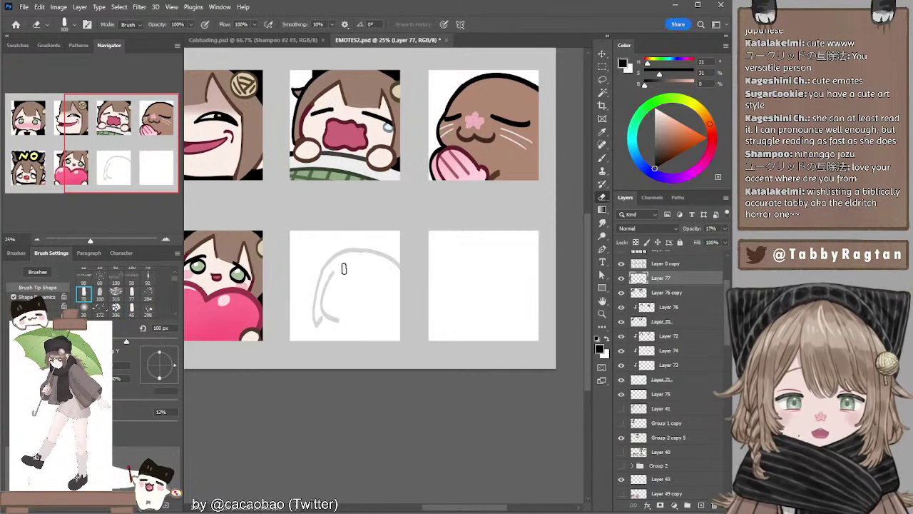
key(b)
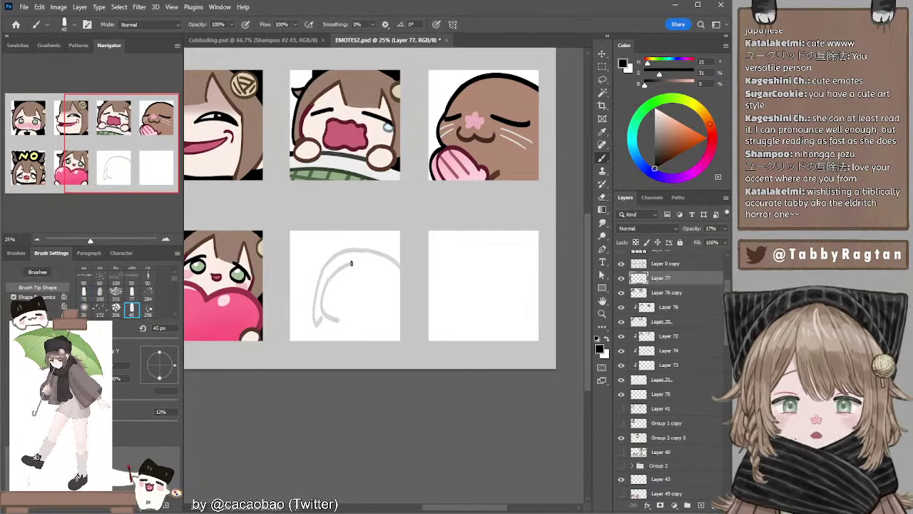
mouse_move(350, 261)
mouse_down()
mouse_move(346, 285)
mouse_move(384, 291)
mouse_move(388, 323)
mouse_move(380, 330)
mouse_move(397, 317)
mouse_move(380, 331)
mouse_up()
key(ctrl+z)
key(ctrl+z)
Sketch the curved upper edge of a new pickaxe head in the tile's upper left corner, retrying the curve several times.
drag(292, 247, 349, 238)
key(ctrl+z)
drag(294, 247, 339, 235)
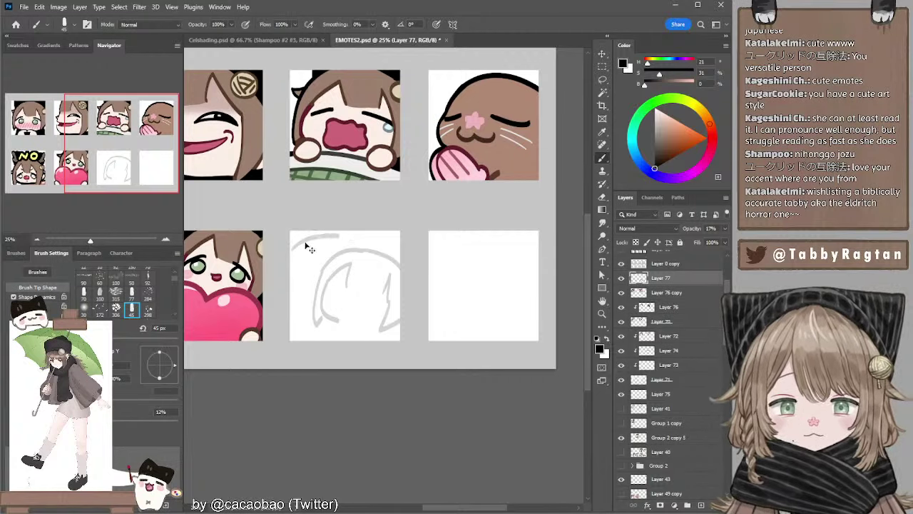
key(ctrl+z)
drag(293, 264, 333, 234)
key(ctrl+z)
key(ctrl+z)
key(ctrl+z)
key(ctrl+z)
drag(290, 258, 340, 234)
key(ctrl+z)
Sketch the character's eyes and a round hand at the left of the face with a 35 px brush, retrying strokes.
mouse_move(295, 254)
mouse_down()
mouse_move(332, 234)
mouse_move(292, 267)
mouse_move(332, 234)
mouse_move(294, 268)
mouse_move(312, 312)
mouse_move(306, 297)
mouse_move(340, 295)
mouse_move(329, 291)
mouse_move(385, 296)
mouse_move(363, 304)
mouse_move(359, 294)
mouse_move(329, 288)
mouse_up()
key(ctrl+z)
key(ctrl+z)
key(ctrl+z)
key(ctrl+z)
key(ctrl+z)
key(ctrl+z)
key(ctrl+z)
key(ctrl+z)
key(bracketleft)
key(bracketleft)
key(ctrl+z)
key(ctrl+z)
key(ctrl+z)
key(ctrl+z)
key(ctrl+z)
key(ctrl+z)
key(ctrl+z)
key(ctrl+z)
mouse_move(385, 299)
mouse_down()
mouse_move(375, 301)
mouse_move(385, 297)
mouse_move(385, 308)
mouse_move(370, 303)
mouse_move(379, 305)
mouse_up()
key(ctrl+z)
key(ctrl+z)
key(ctrl+z)
key(ctrl+z)
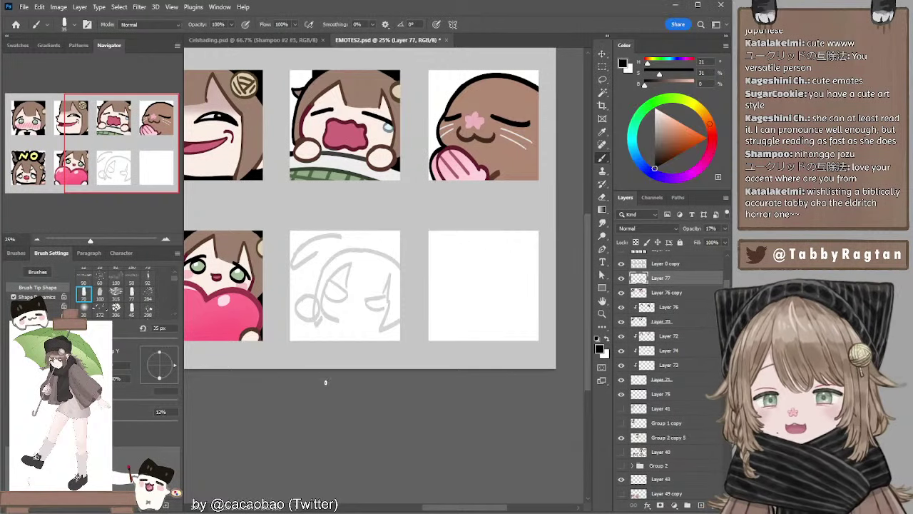
Complete the lower edge of the pickaxe head, then select the head and rotate it about 12.5 degrees.
drag(311, 257, 340, 244)
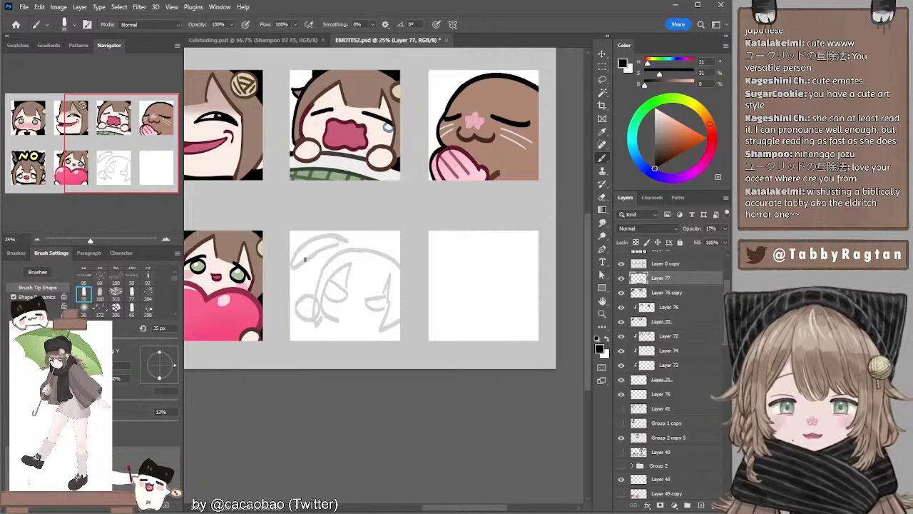
mouse_move(325, 243)
mouse_down()
mouse_move(301, 239)
mouse_move(349, 231)
mouse_move(308, 245)
mouse_move(285, 271)
mouse_move(356, 231)
mouse_move(336, 260)
mouse_up()
key(l)
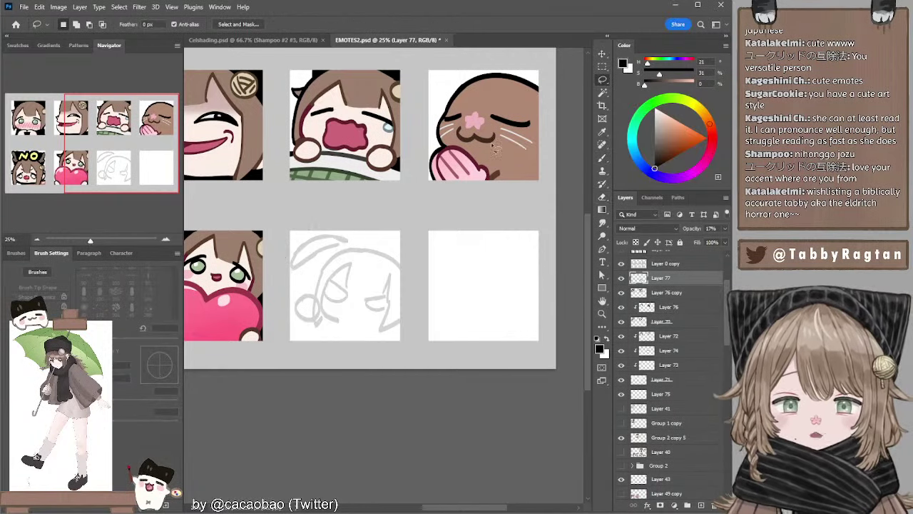
key(ctrl+t)
drag(363, 221, 344, 241)
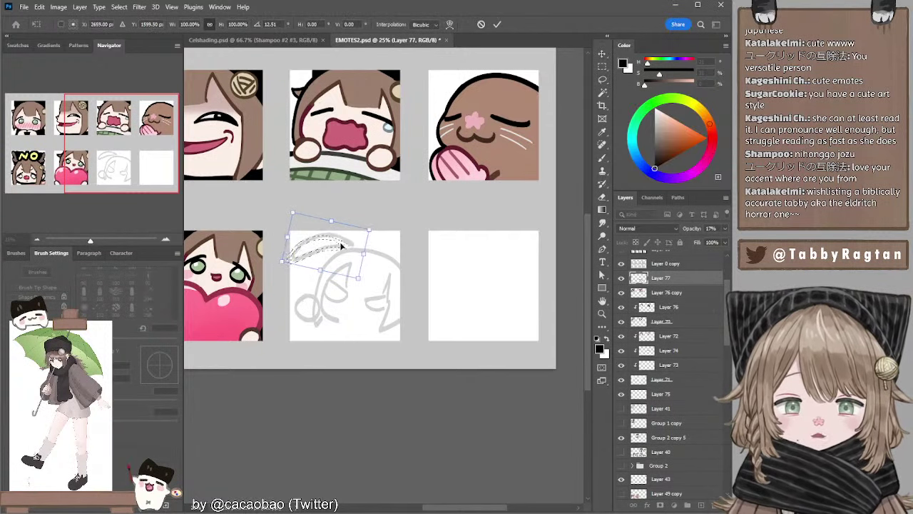
key(Return)
key(ctrl+d)
Sketch the pickaxe handle from the head down to the round hand, redrawing the first line.
key(b)
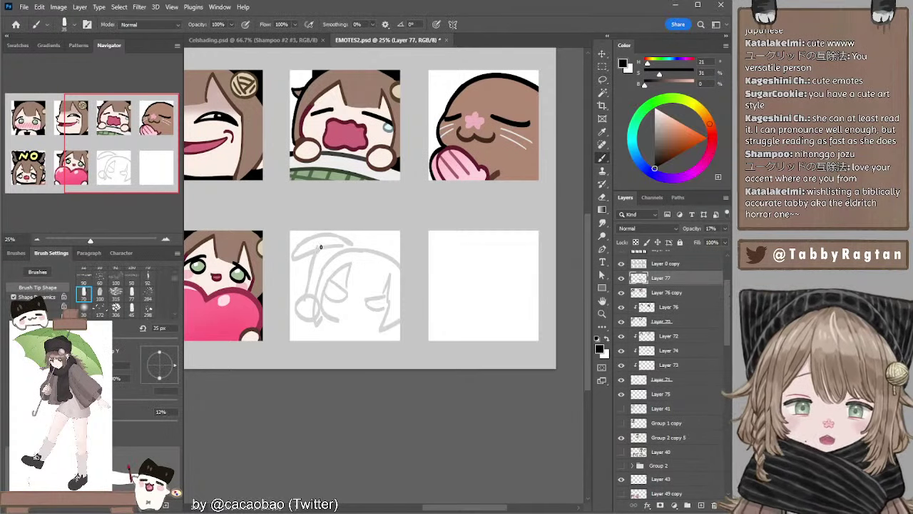
drag(317, 250, 308, 291)
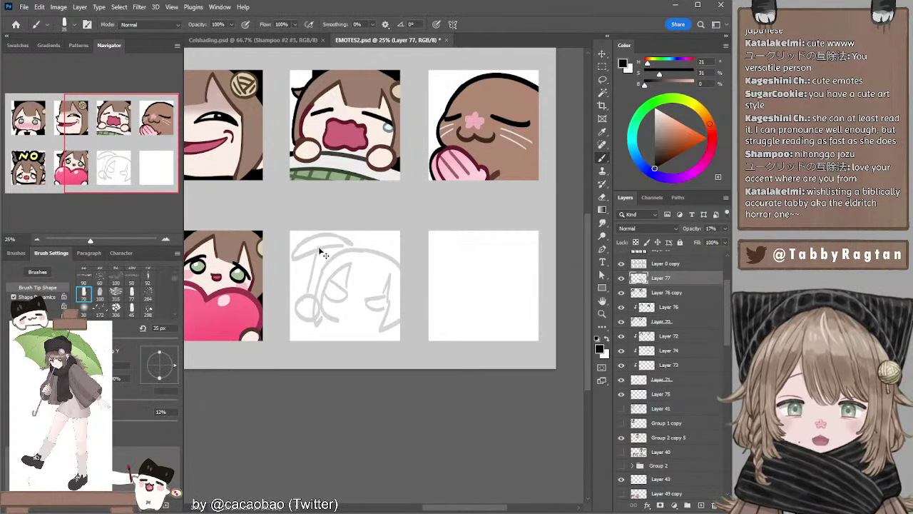
key(ctrl+z)
mouse_move(322, 249)
mouse_down()
mouse_move(315, 290)
mouse_move(382, 350)
mouse_up()
Switch to the Celshading.psd document and add a new layer above Shampoo #2 #3, with the blank area beside the drawings at 100%.
drag(472, 332, 360, 339)
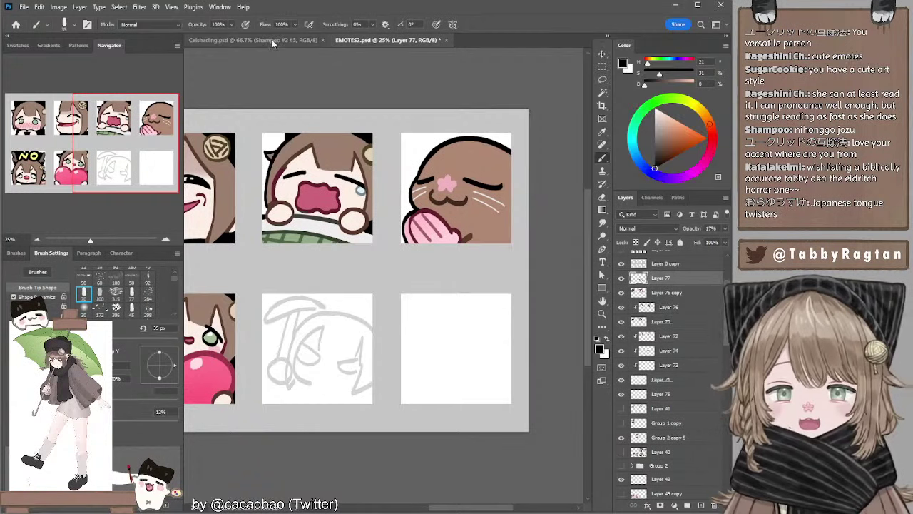
click(271, 39)
drag(491, 233, 450, 183)
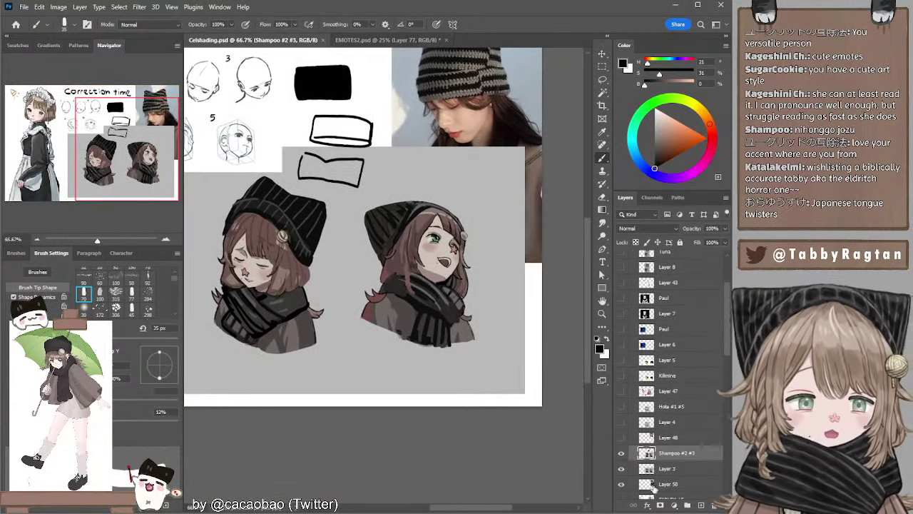
click(701, 505)
drag(317, 257, 367, 298)
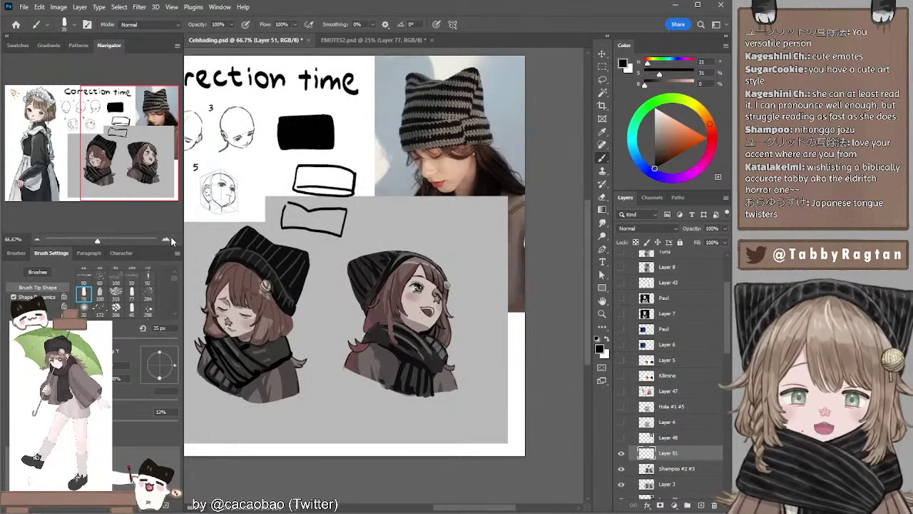
click(166, 239)
drag(369, 215, 405, 207)
drag(266, 267, 395, 234)
drag(309, 245, 369, 263)
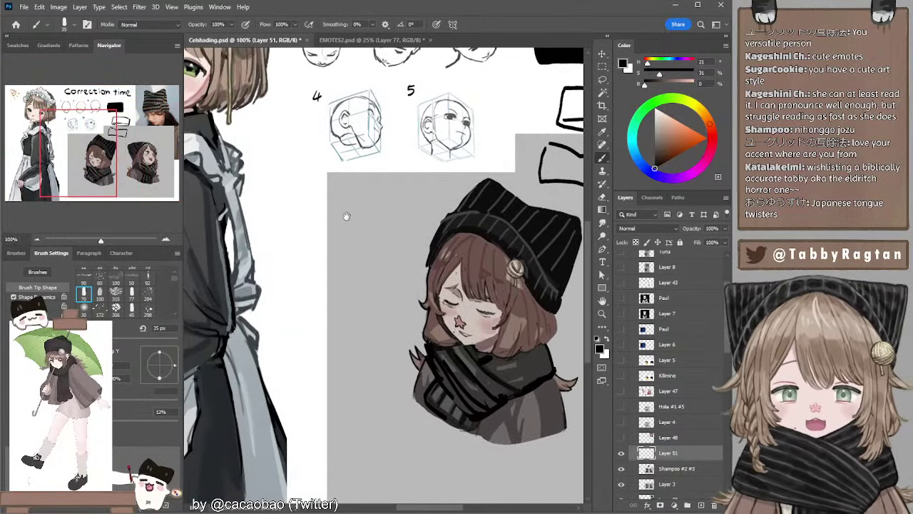
drag(344, 212, 323, 178)
Handwrite "Thank you" beside the first Shampoo drawing with a 9 px brush.
mouse_move(274, 160)
mouse_down()
mouse_move(307, 180)
mouse_move(319, 169)
mouse_move(325, 179)
mouse_move(348, 176)
mouse_up()
key(ctrl+z)
key(bracketleft)
key(bracketleft)
key(bracketleft)
key(bracketleft)
key(bracketleft)
key(bracketleft)
key(bracketleft)
drag(354, 159, 354, 196)
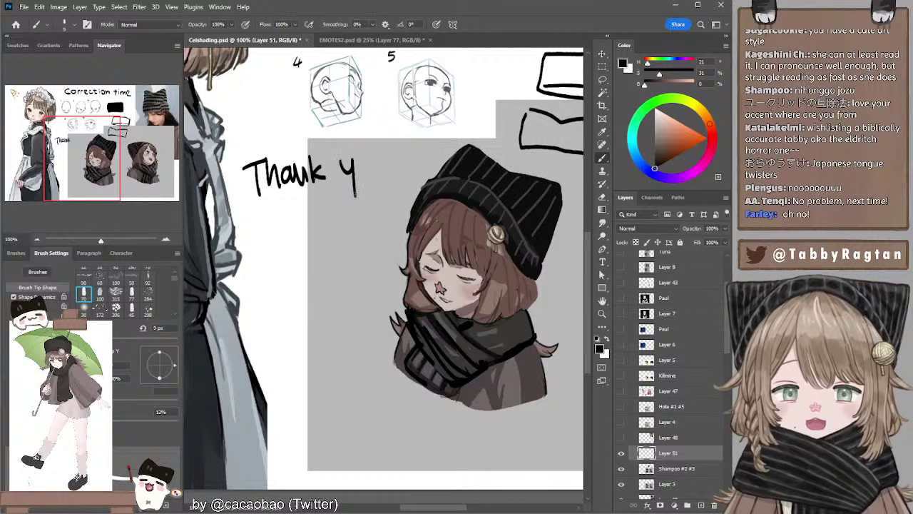
drag(367, 160, 382, 171)
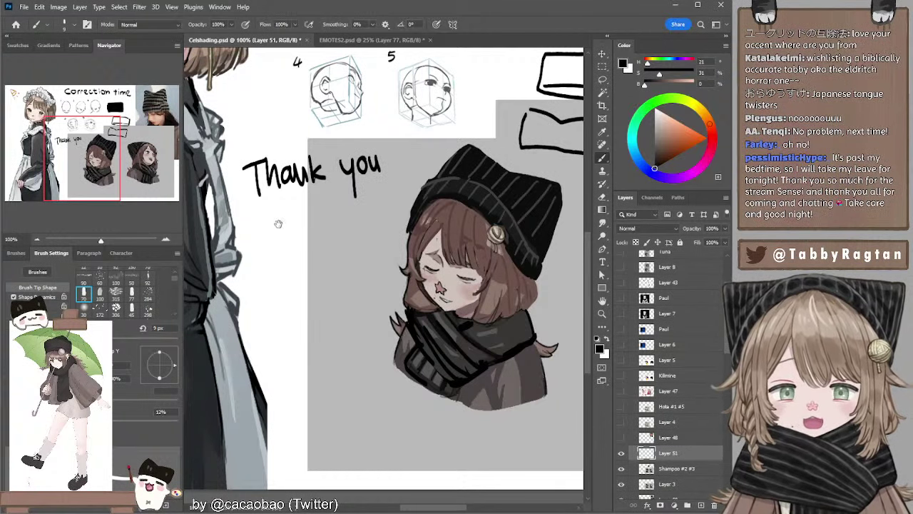
Handwrite "for watching" below "Thank you", using black sampled from the lettering.
mouse_move(278, 224)
mouse_down()
mouse_move(284, 218)
mouse_move(269, 238)
mouse_up()
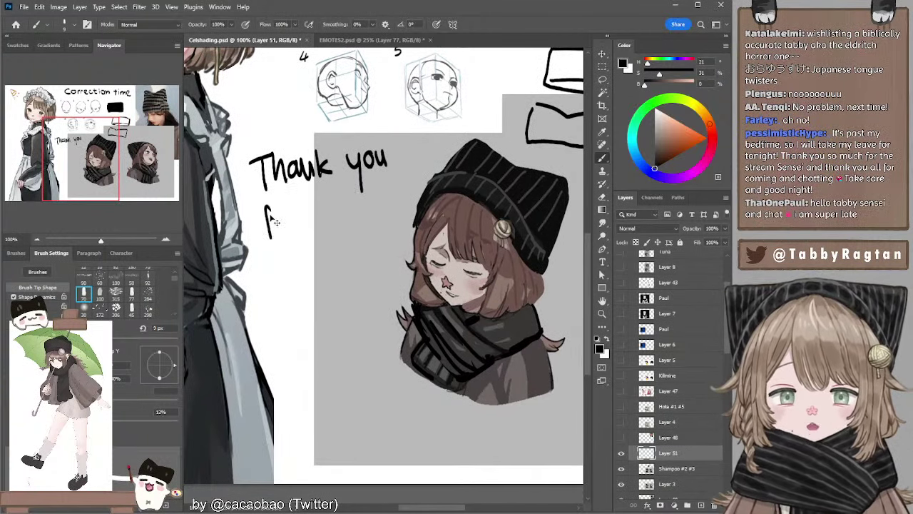
key(ctrl+z)
mouse_move(271, 206)
mouse_down()
mouse_move(270, 241)
mouse_move(279, 222)
mouse_up()
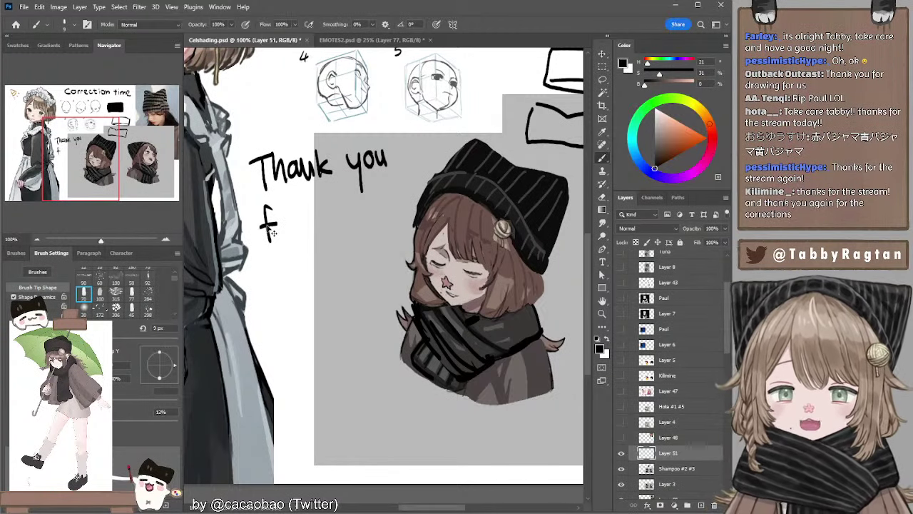
alt+click(270, 223)
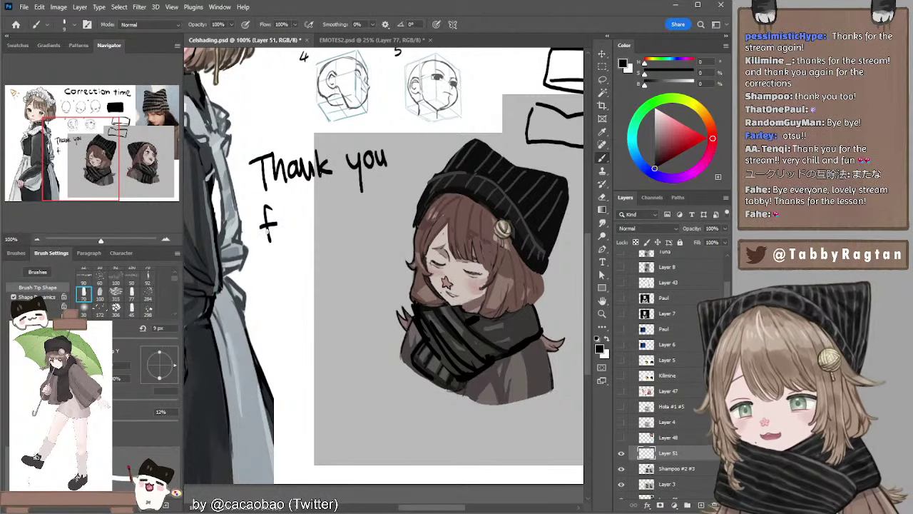
mouse_move(282, 218)
mouse_down()
mouse_move(284, 227)
mouse_move(293, 214)
mouse_move(284, 215)
mouse_move(320, 209)
mouse_move(329, 223)
mouse_move(342, 204)
mouse_up()
key(ctrl+z)
mouse_move(353, 207)
mouse_down()
mouse_move(348, 218)
mouse_move(381, 214)
mouse_move(395, 230)
mouse_move(403, 190)
mouse_up()
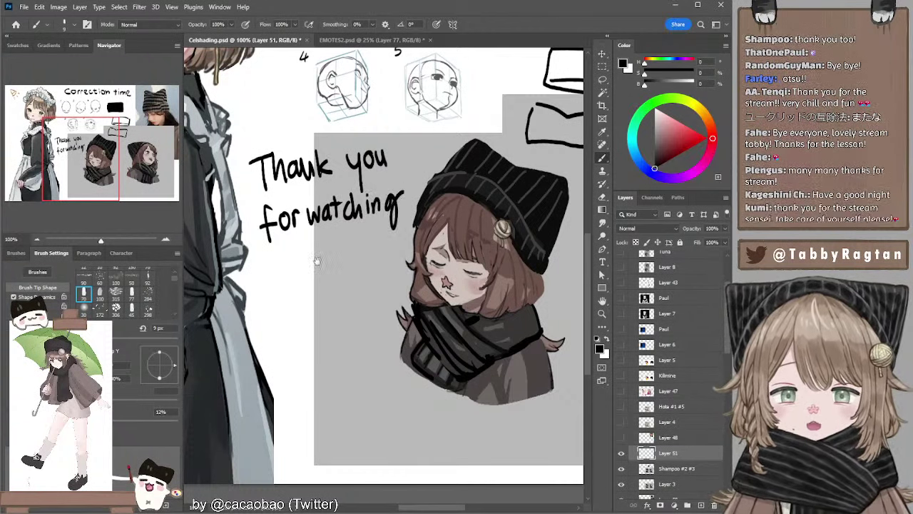
Add an exclamation mark after "watching" and doodle a small figure with a black hat below the text.
mouse_move(316, 261)
mouse_down()
mouse_move(314, 247)
mouse_move(306, 262)
mouse_move(323, 271)
mouse_move(310, 233)
mouse_up()
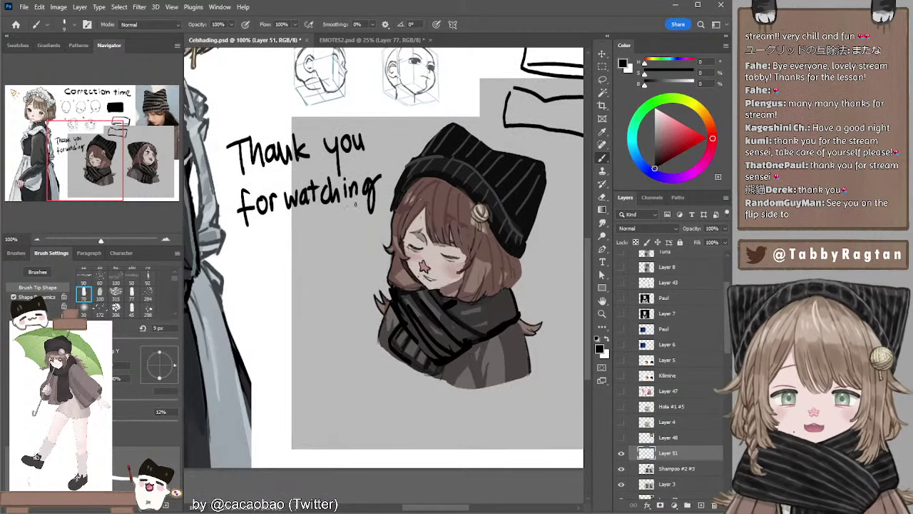
drag(386, 160, 384, 177)
drag(309, 261, 316, 255)
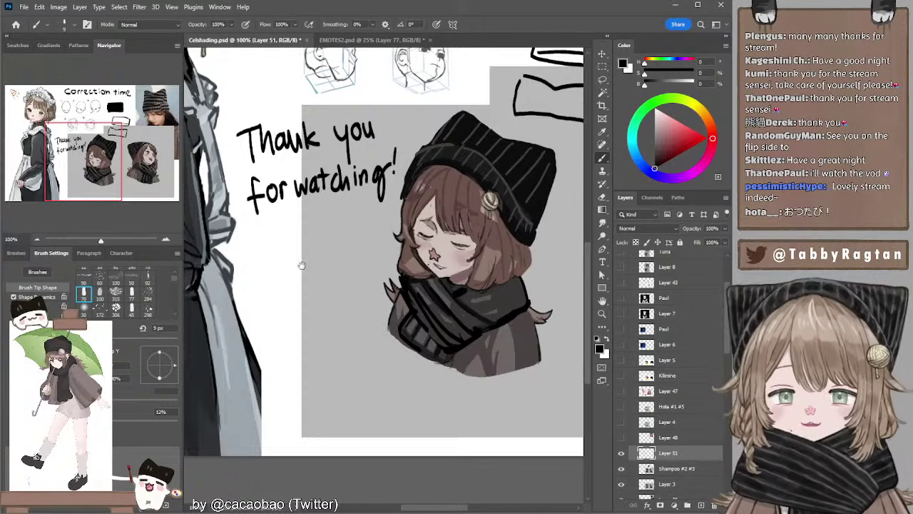
mouse_move(298, 261)
mouse_down()
mouse_move(312, 291)
mouse_move(294, 264)
mouse_up()
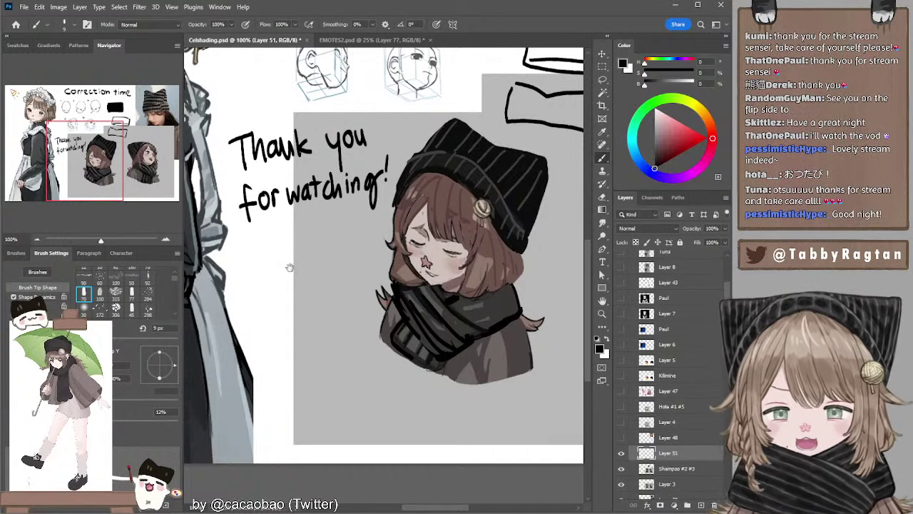
mouse_move(285, 258)
mouse_down()
mouse_move(289, 272)
mouse_move(284, 263)
mouse_up()
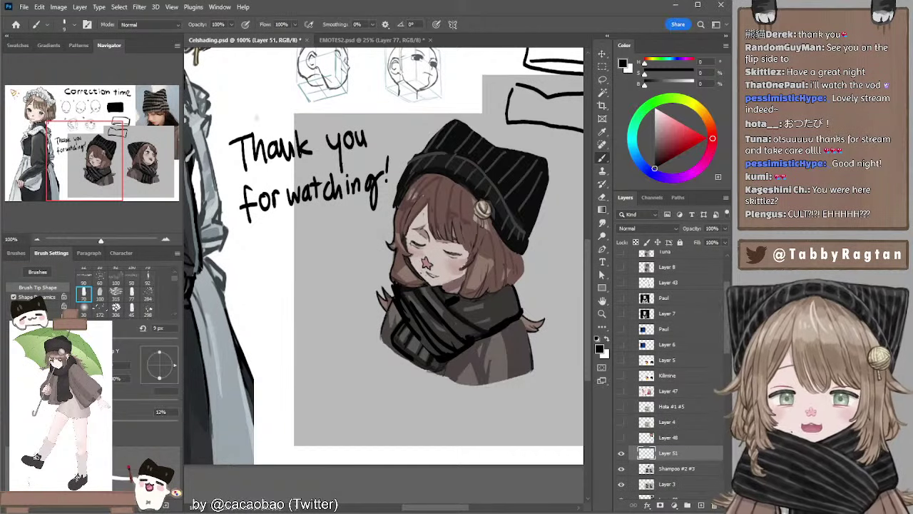
mouse_move(269, 242)
mouse_down()
mouse_move(299, 244)
mouse_move(281, 254)
mouse_move(300, 246)
mouse_move(273, 245)
mouse_move(260, 265)
mouse_move(312, 241)
mouse_move(280, 257)
mouse_move(304, 261)
mouse_move(296, 268)
mouse_move(306, 275)
mouse_move(317, 268)
mouse_move(300, 300)
mouse_up()
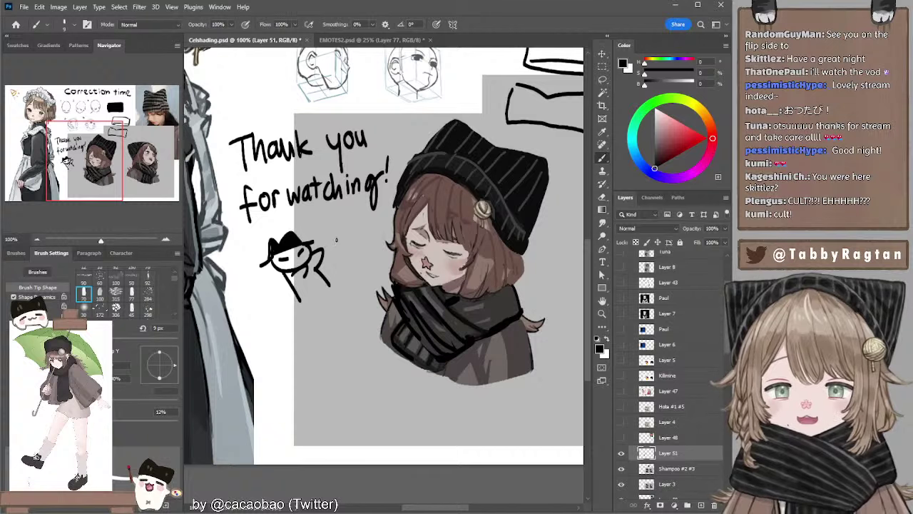